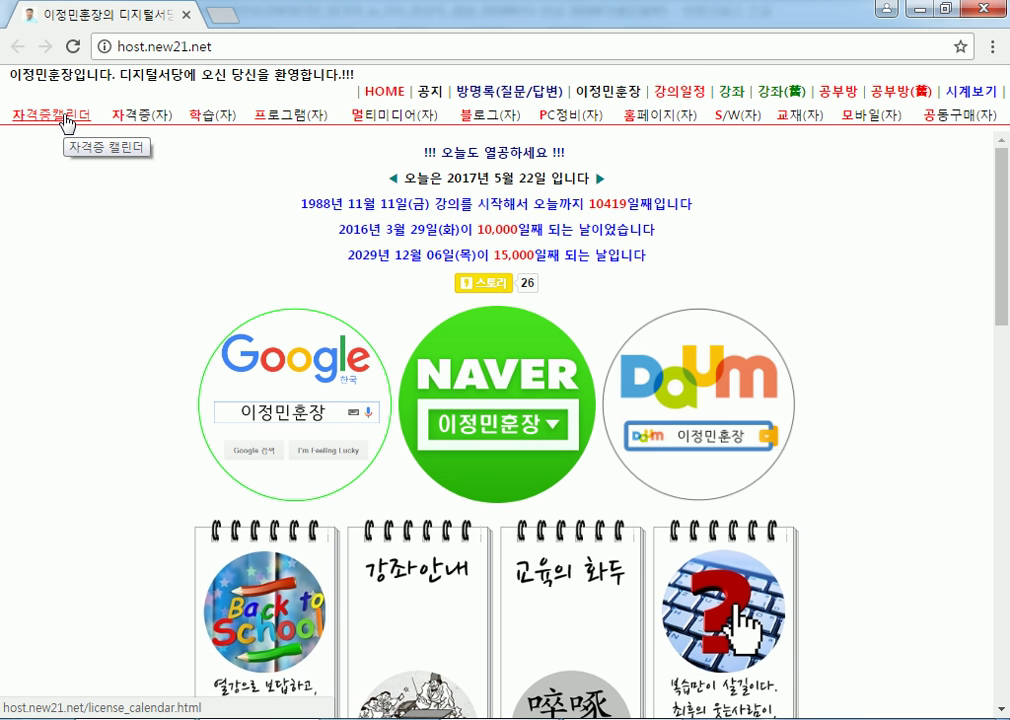
{"action": "left_click", "coordinate": [66, 117]}
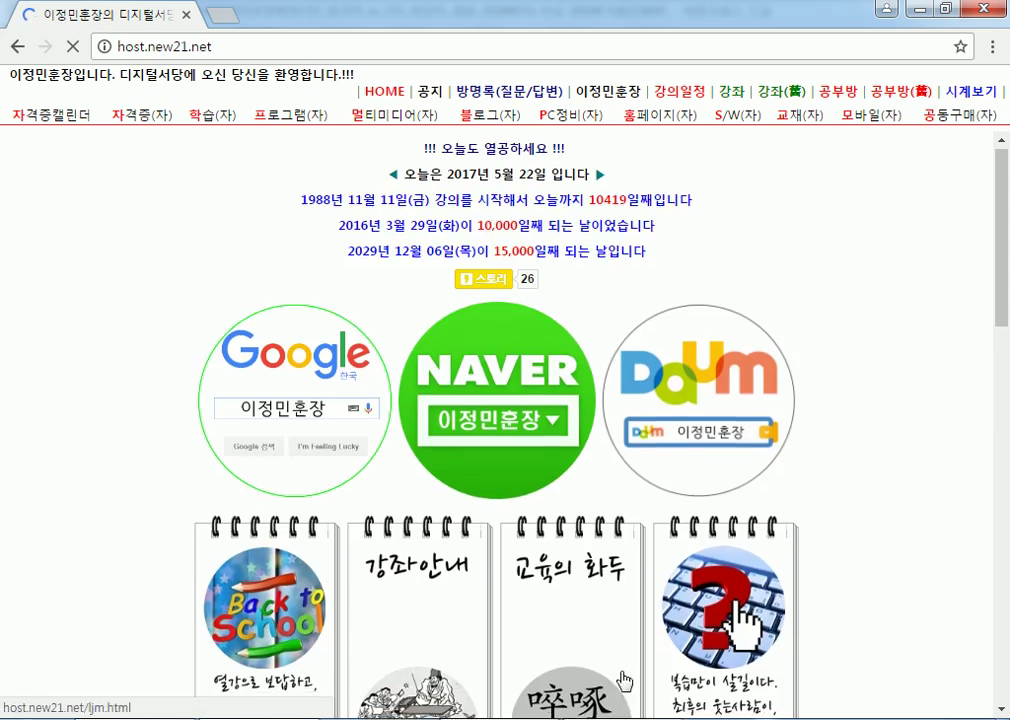
{"action": "scroll", "coordinate": [295, 577], "scroll_direction": "down", "scroll_amount": 6}
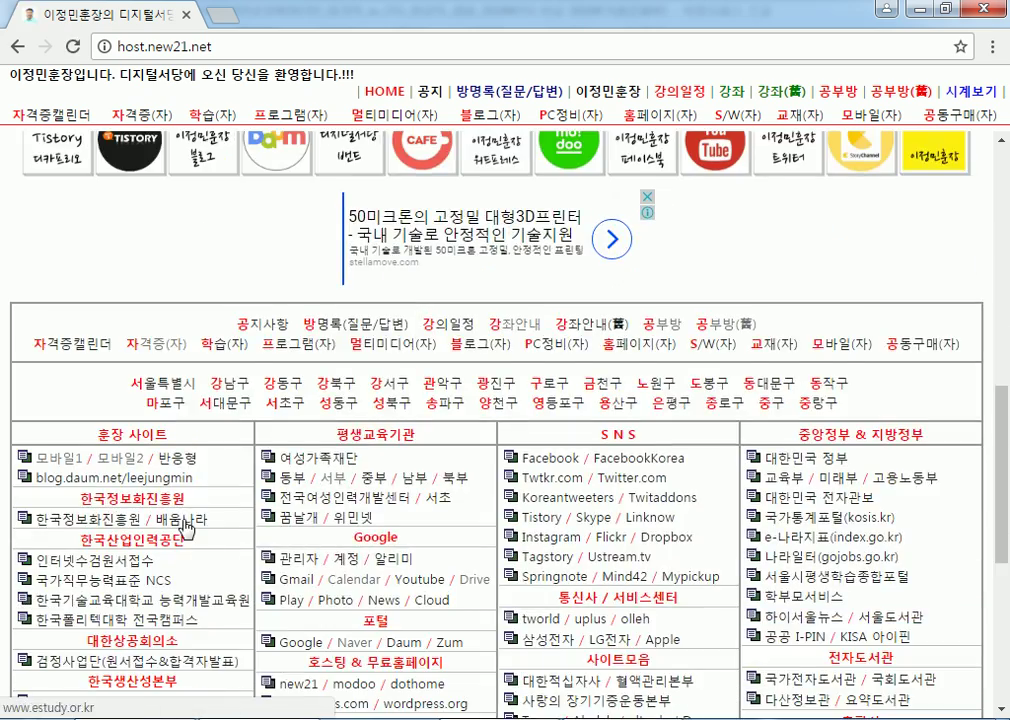
{"action": "scroll", "coordinate": [185, 528], "scroll_direction": "down", "scroll_amount": 4}
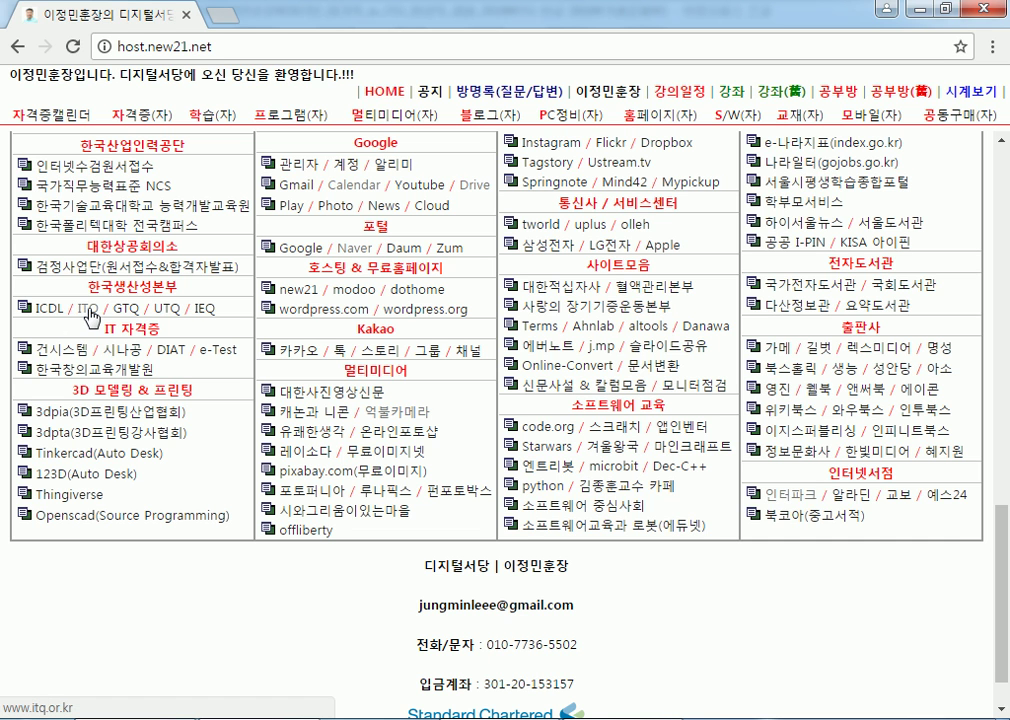
{"action": "left_click", "coordinate": [90, 316]}
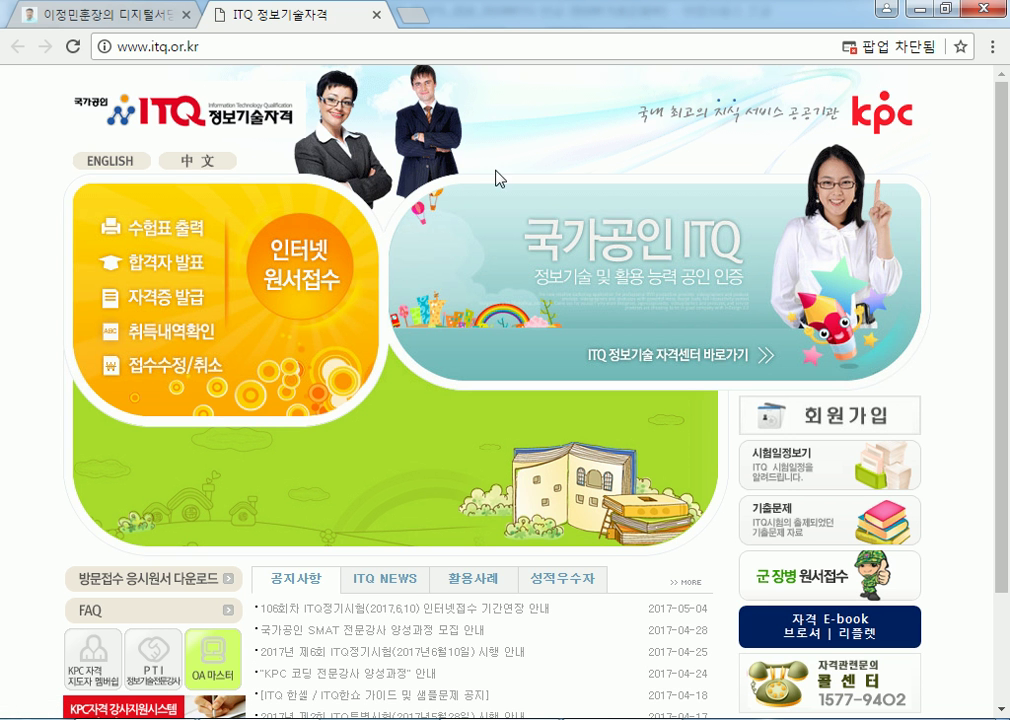
Go to exam ticket printing and sign in as an individual member with the member ID and password.
{"action": "left_click", "coordinate": [173, 238]}
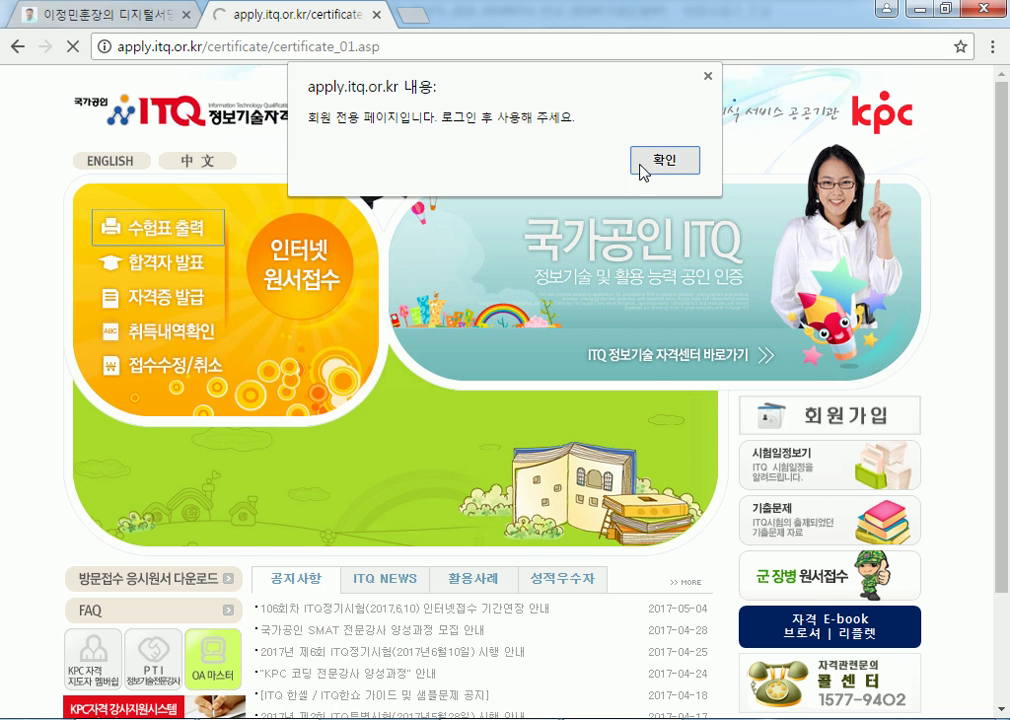
{"action": "left_click", "coordinate": [662, 160]}
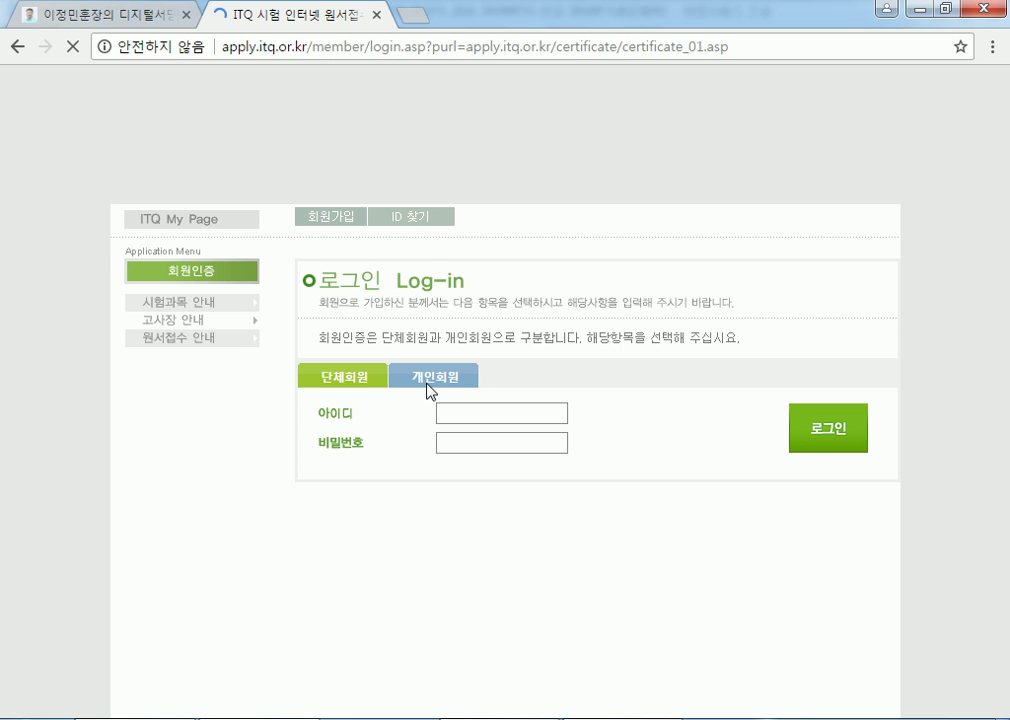
{"action": "left_click", "coordinate": [471, 407]}
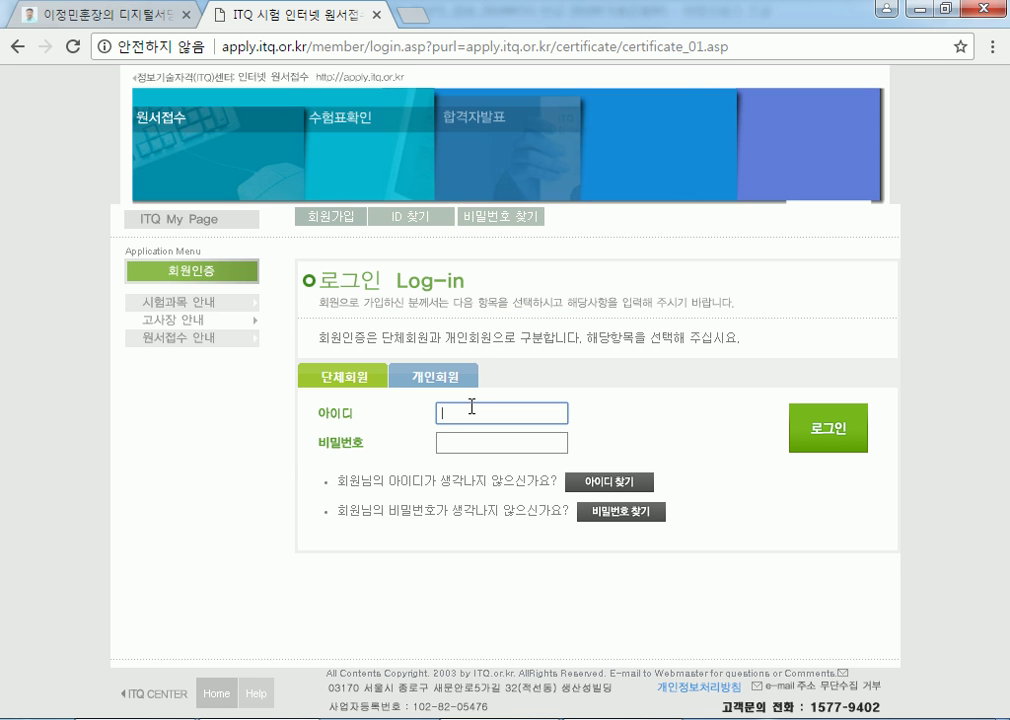
{"action": "left_click", "coordinate": [361, 377]}
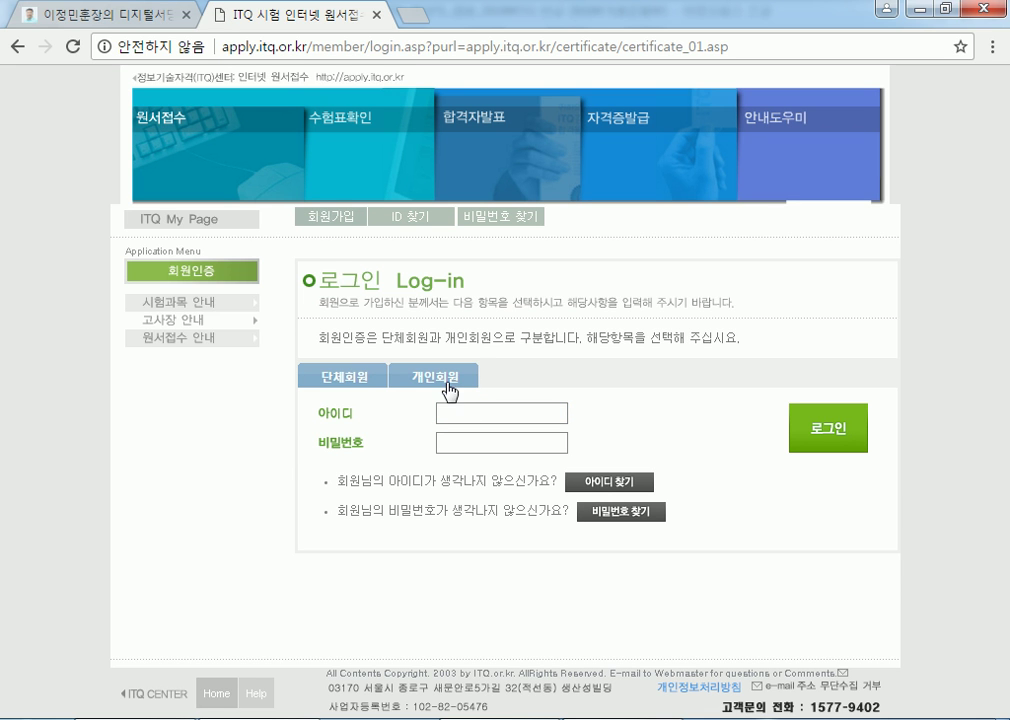
{"action": "left_click", "coordinate": [559, 420]}
{"action": "type", "text": "suowe"}
{"action": "key", "text": "BackSpace"}
{"action": "key", "text": "BackSpace"}
{"action": "key", "text": "BackSpace"}
{"action": "type", "text": "o"}
{"action": "key", "text": "BackSpace"}
{"action": "key", "text": "Down"}
{"action": "key", "text": "Tab"}
{"action": "type", "text": "123"}
{"action": "key", "text": "Return"}
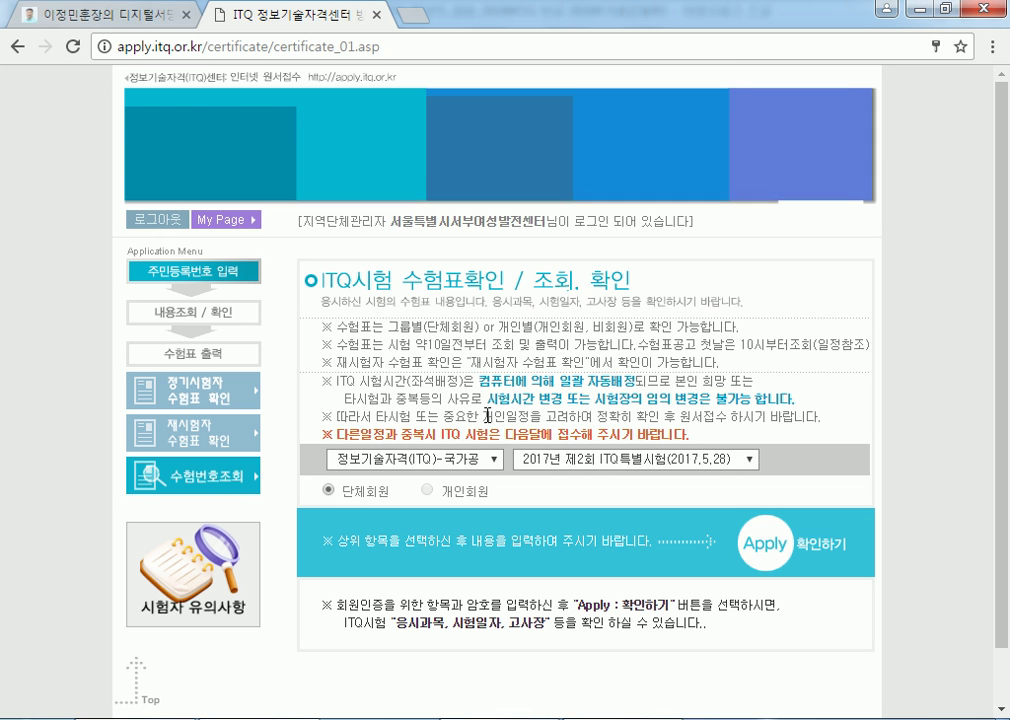
Choose the 2017년 제2회 ITQ특별시험 session, then log out and close the ITQ tab.
{"action": "left_click", "coordinate": [676, 462]}
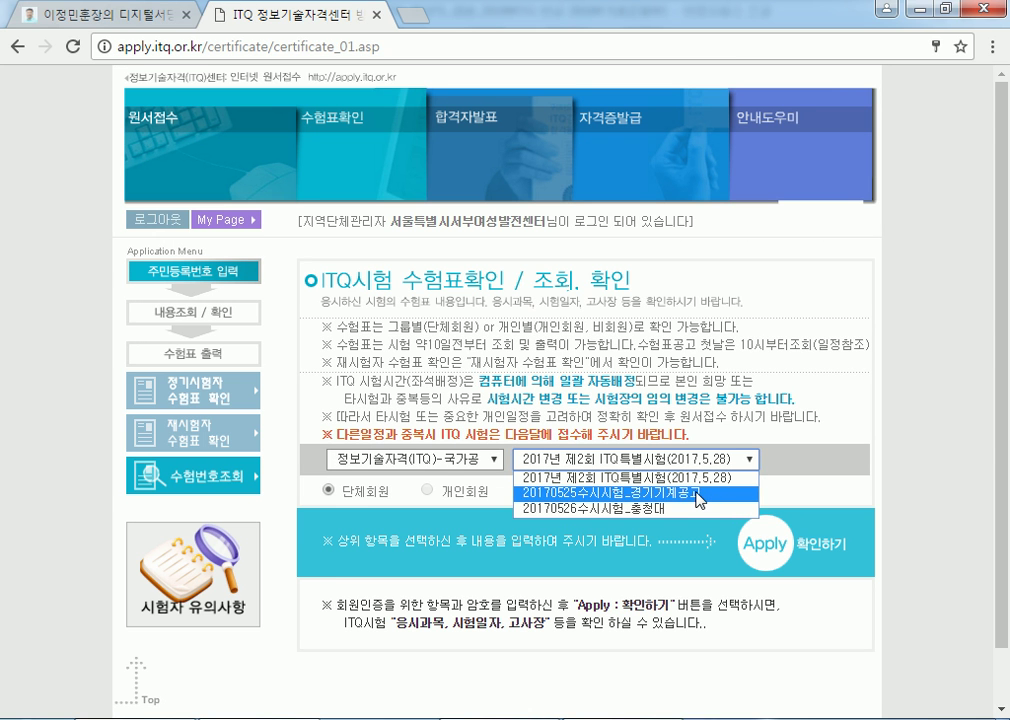
{"action": "left_click", "coordinate": [700, 478]}
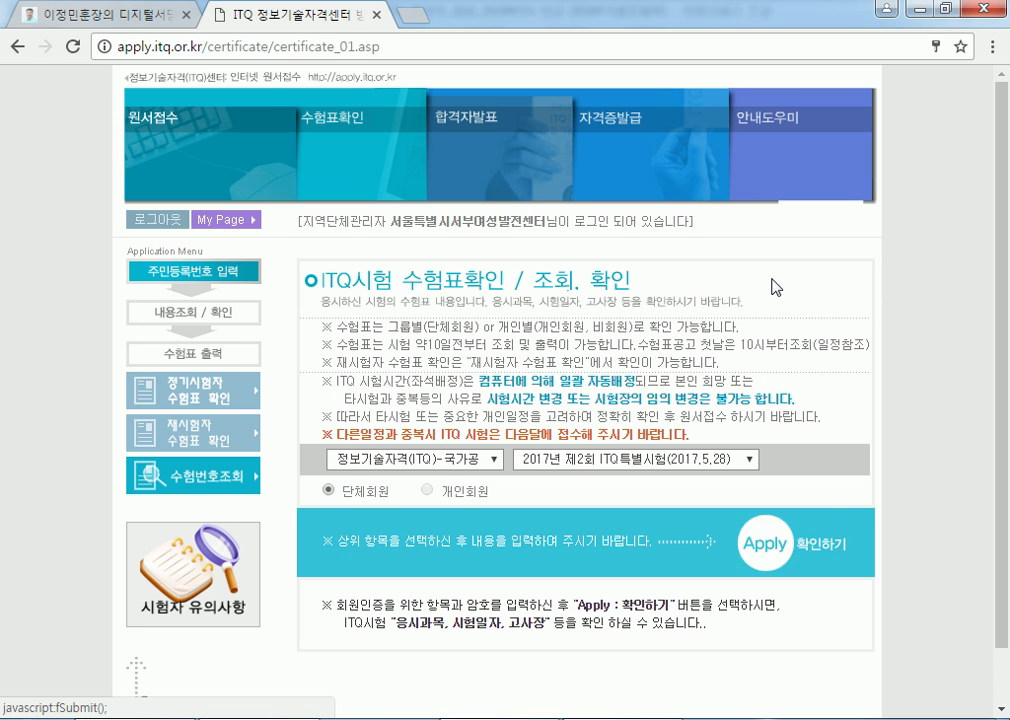
{"action": "left_click", "coordinate": [155, 219]}
{"action": "left_click", "coordinate": [381, 16]}
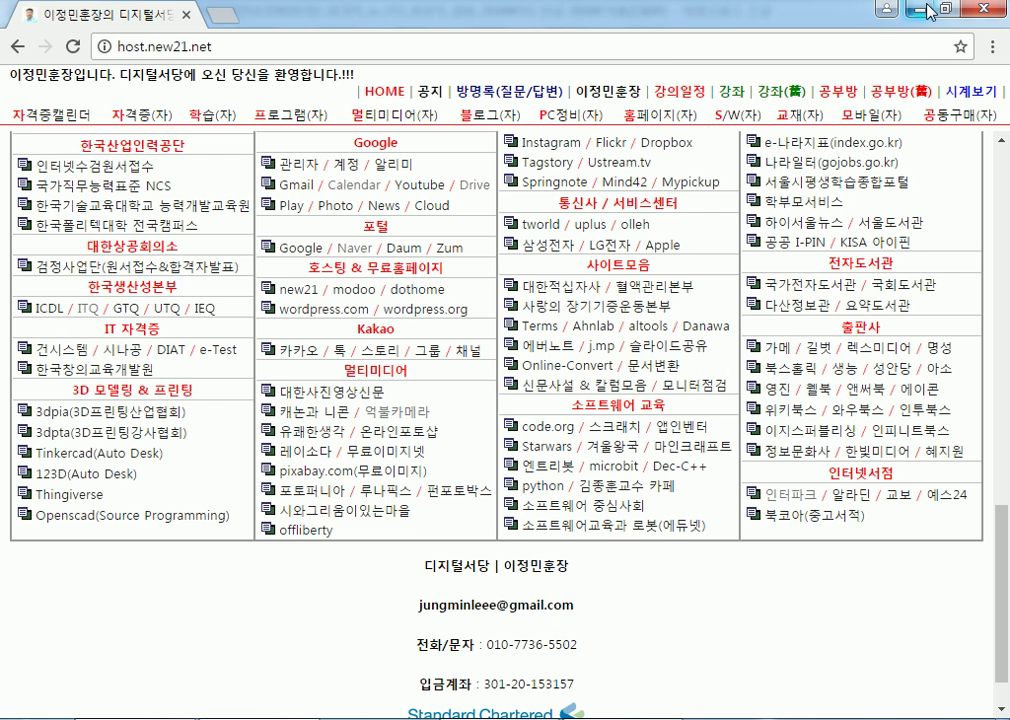
Minimize Chrome, look over the 기출문제 1회 답안_문제.hwp document, then create a new blank document.
{"action": "left_click", "coordinate": [922, 10]}
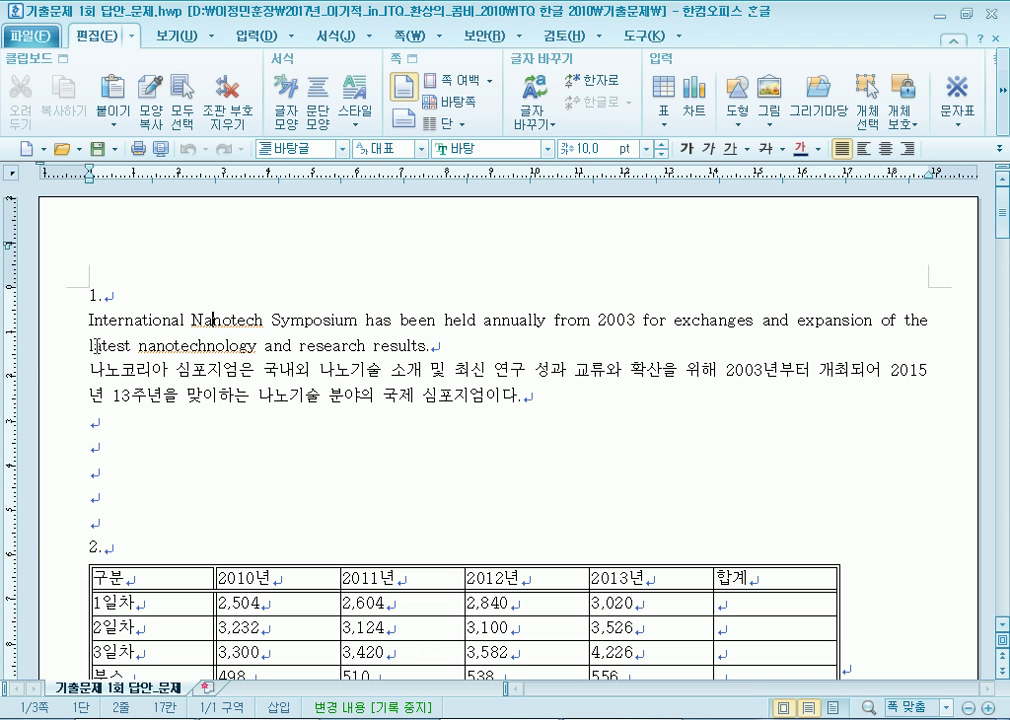
{"action": "key", "text": "ctrl+a"}
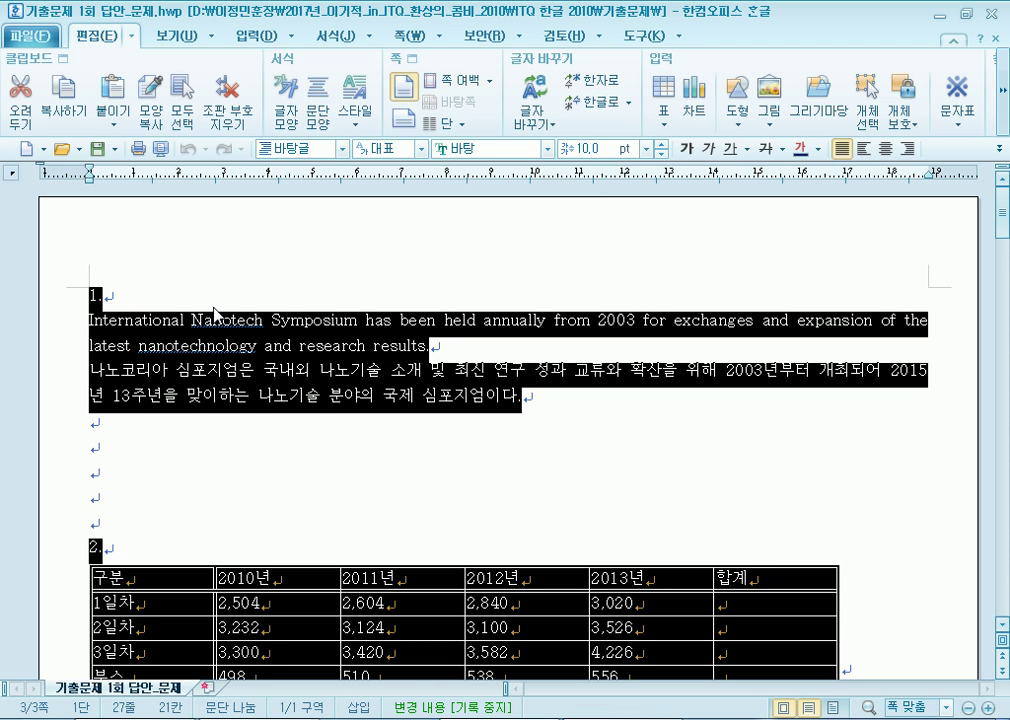
{"action": "scroll", "coordinate": [198, 290], "scroll_direction": "down", "scroll_amount": 4}
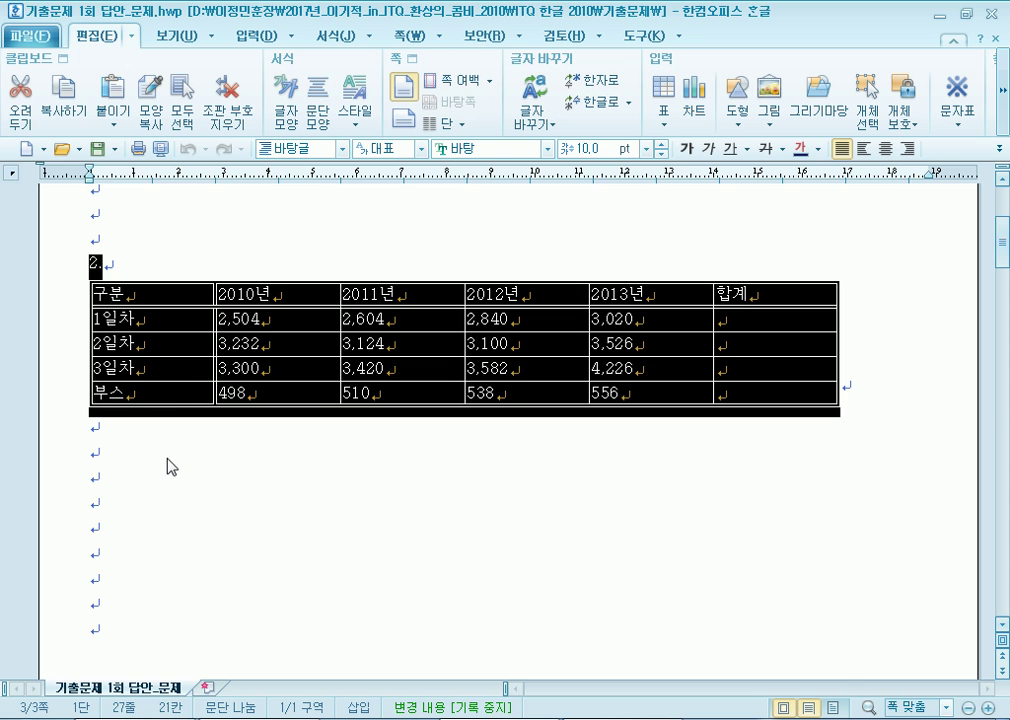
{"action": "key", "text": "ctrl+shift+Home"}
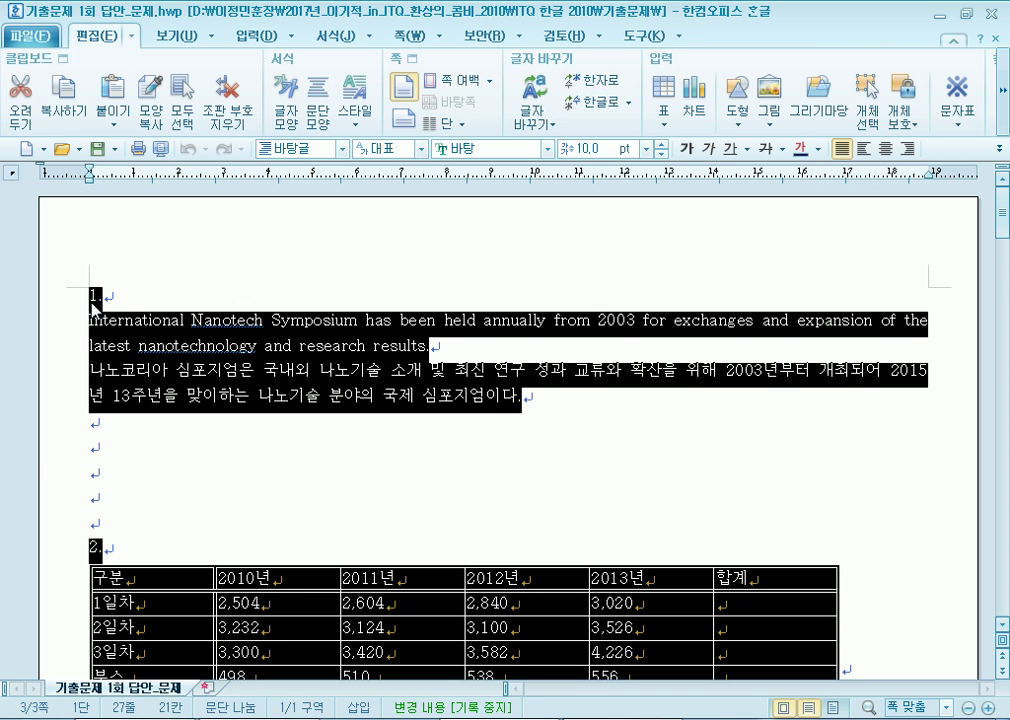
{"action": "left_click", "coordinate": [88, 305]}
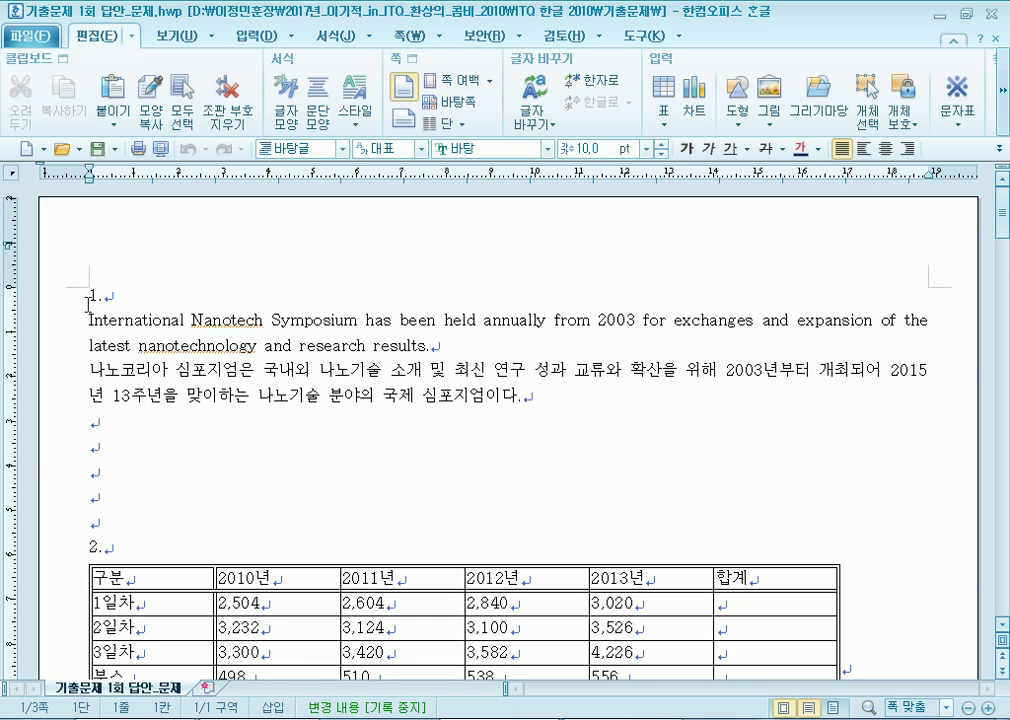
{"action": "key", "text": "alt+n"}
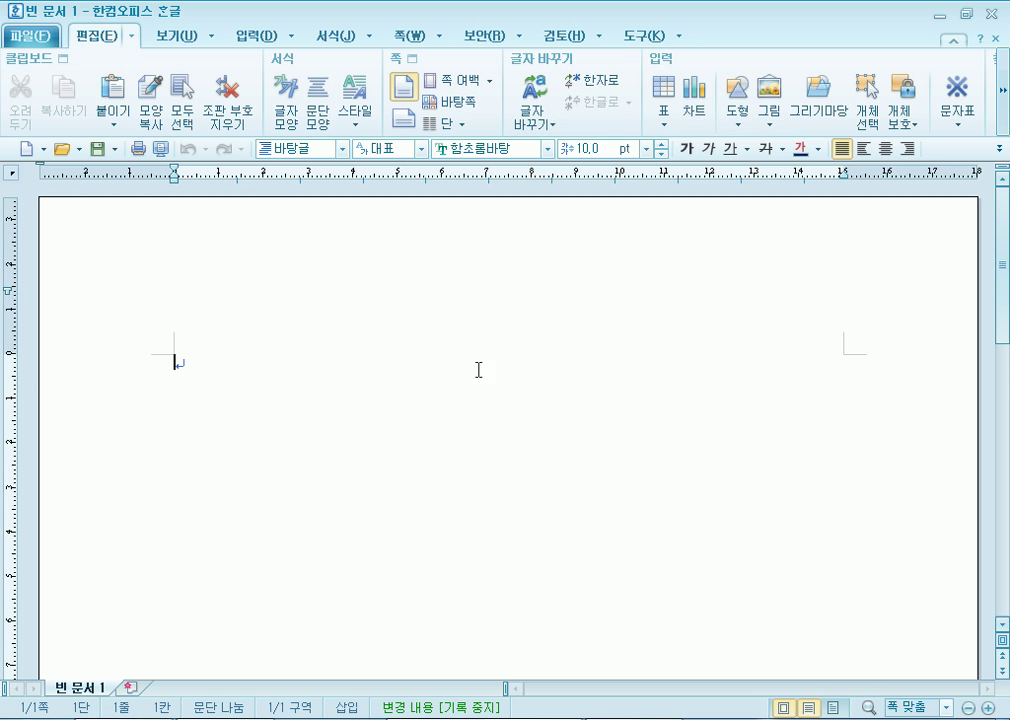
Set page margins to top/bottom 10, left/right 11 and header/footer 10 mm.
{"action": "key", "text": "F7"}
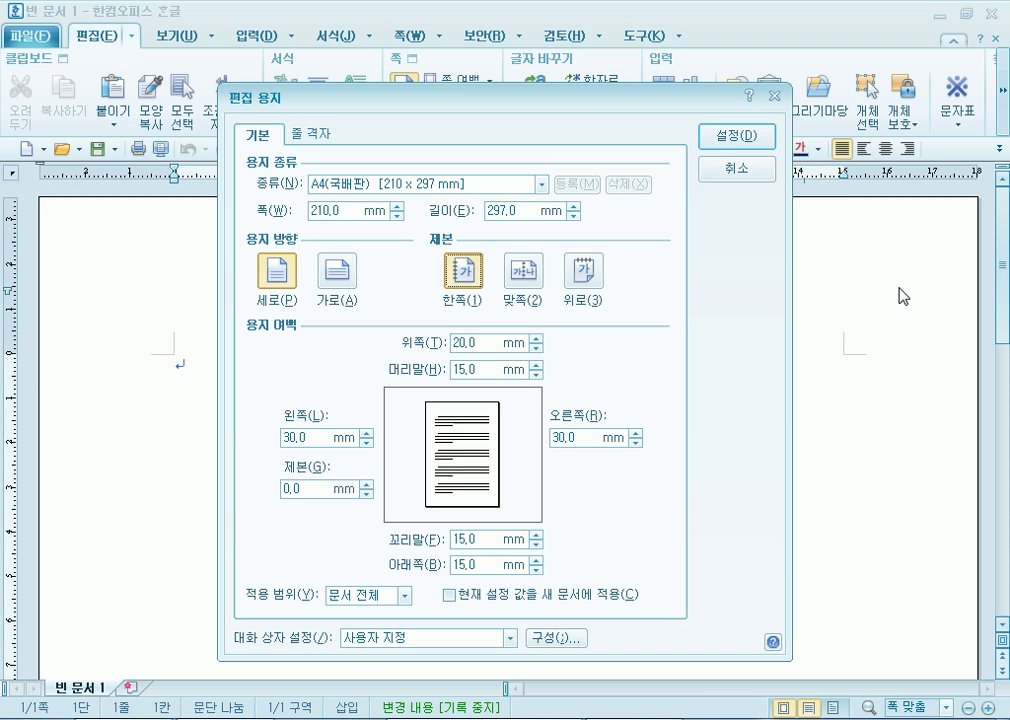
{"action": "key", "text": "alt+b"}
{"action": "key", "text": "alt+t"}
{"action": "type", "text": "10"}
{"action": "key", "text": "alt+b"}
{"action": "type", "text": "10"}
{"action": "key", "text": "alt+l"}
{"action": "type", "text": "11"}
{"action": "key", "text": "alt+r"}
{"action": "type", "text": "1110"}
{"action": "key", "text": "alt+f"}
{"action": "type", "text": "10"}
{"action": "key", "text": "Return"}
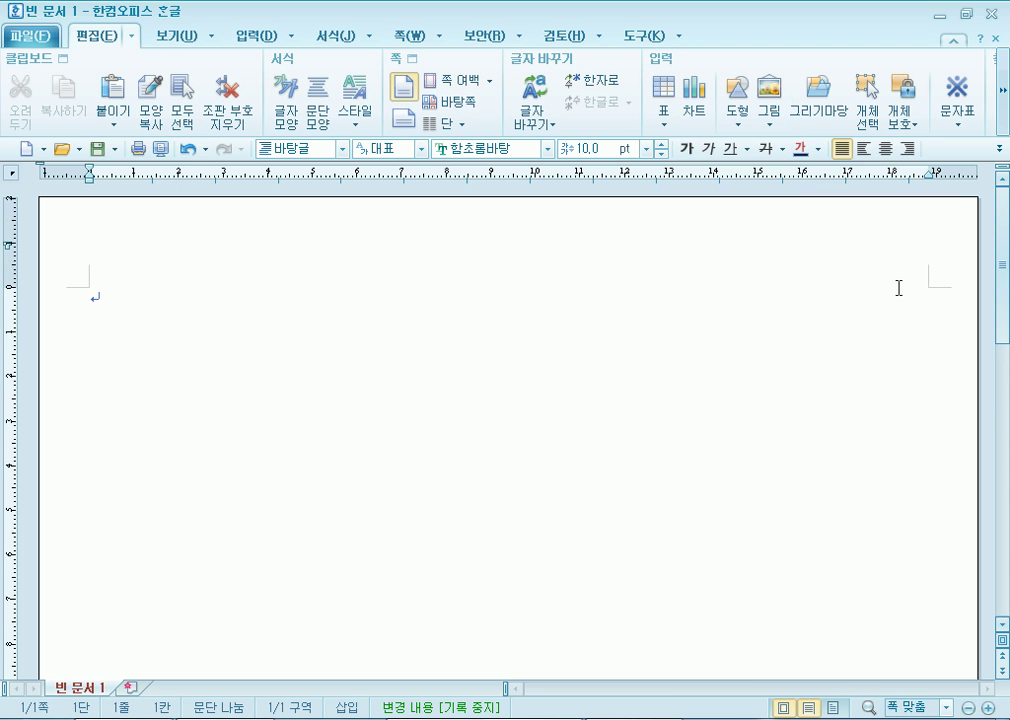
Choose the 바탕 font, then close the blank document without saving.
{"action": "left_click", "coordinate": [547, 149]}
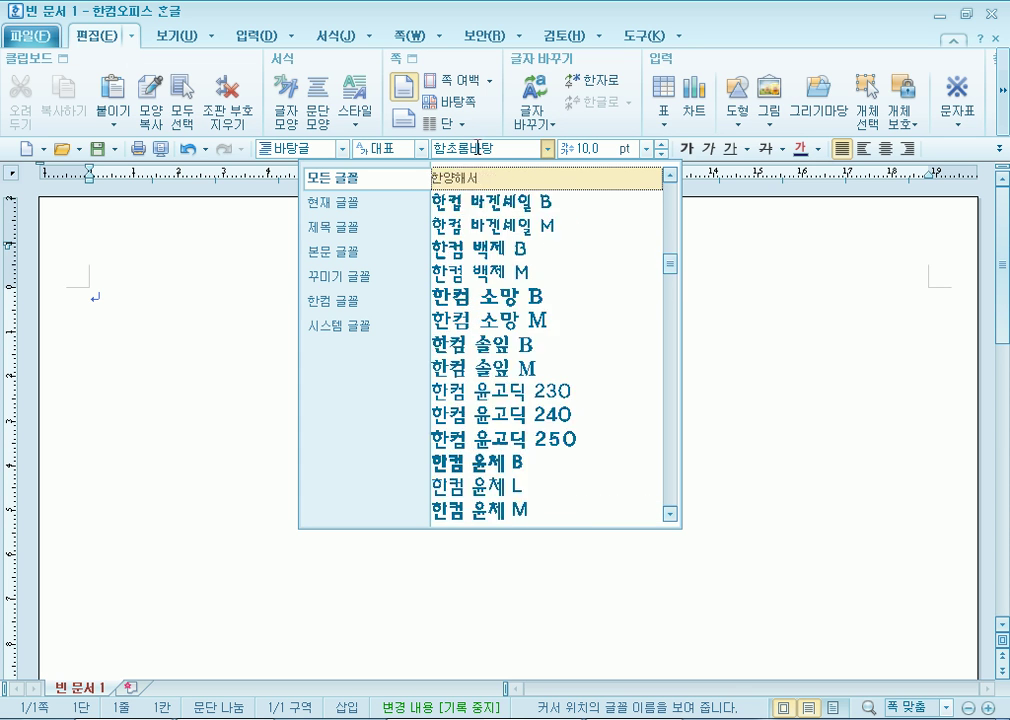
{"action": "left_click", "coordinate": [478, 149]}
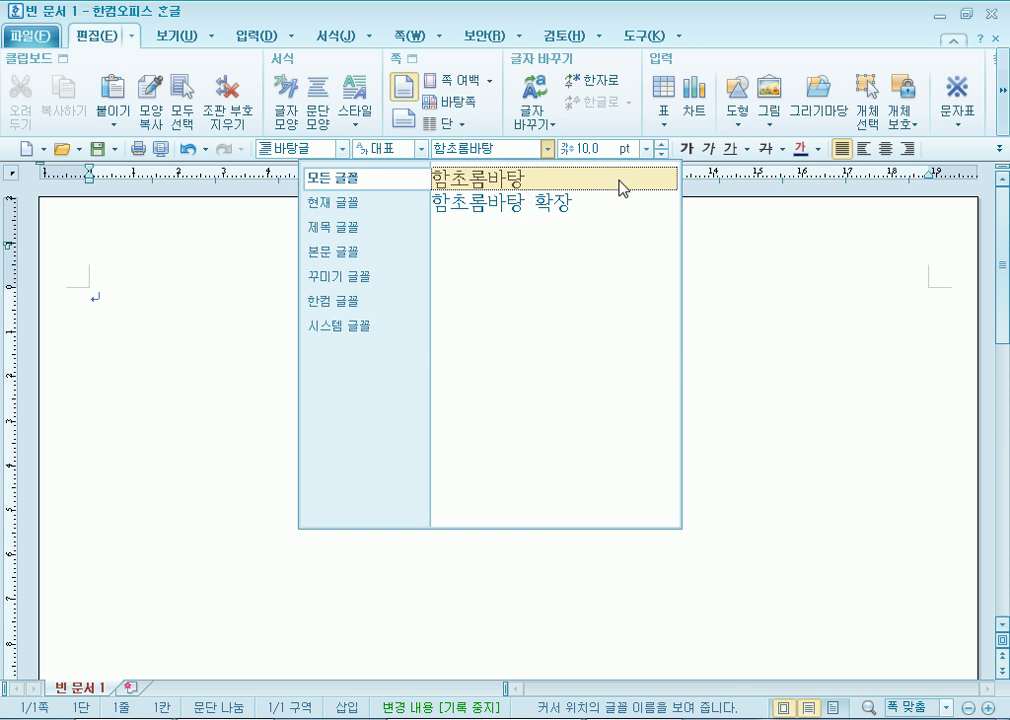
{"action": "left_click", "coordinate": [534, 172]}
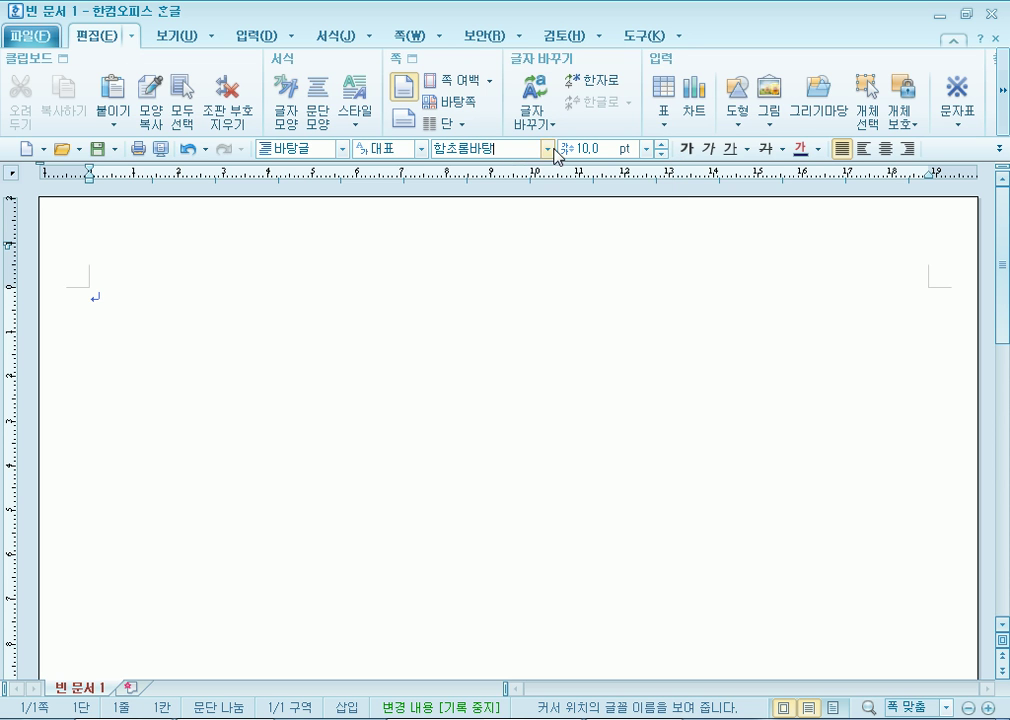
{"action": "left_click", "coordinate": [547, 148]}
{"action": "left_click_drag", "start_coordinate": [669, 280], "coordinate": [652, 230]}
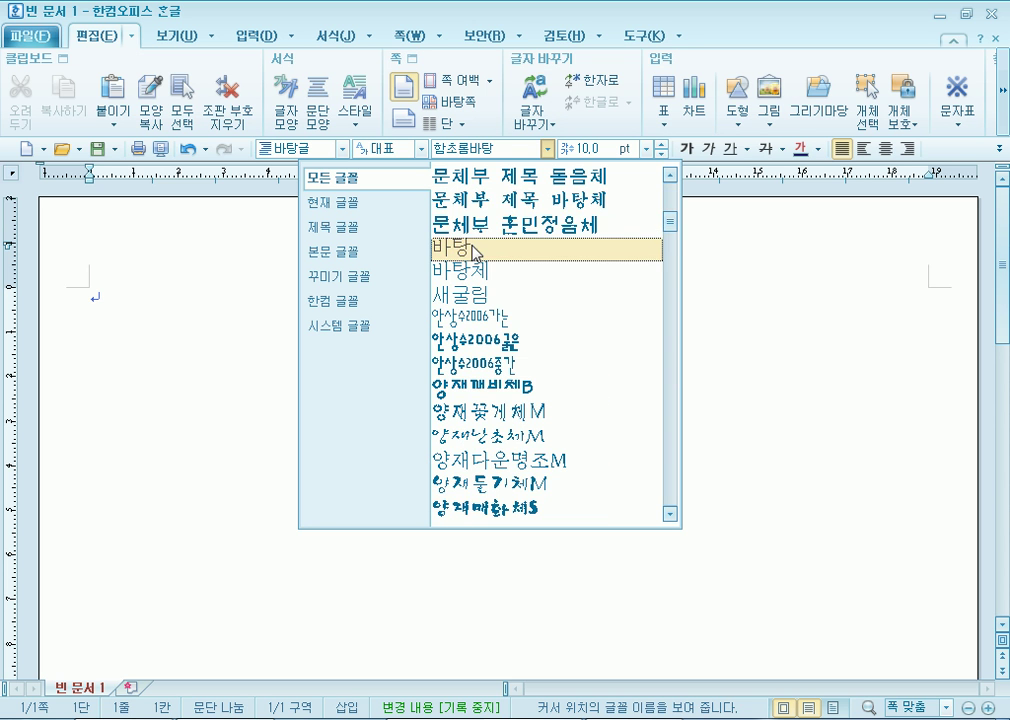
{"action": "left_click", "coordinate": [476, 248]}
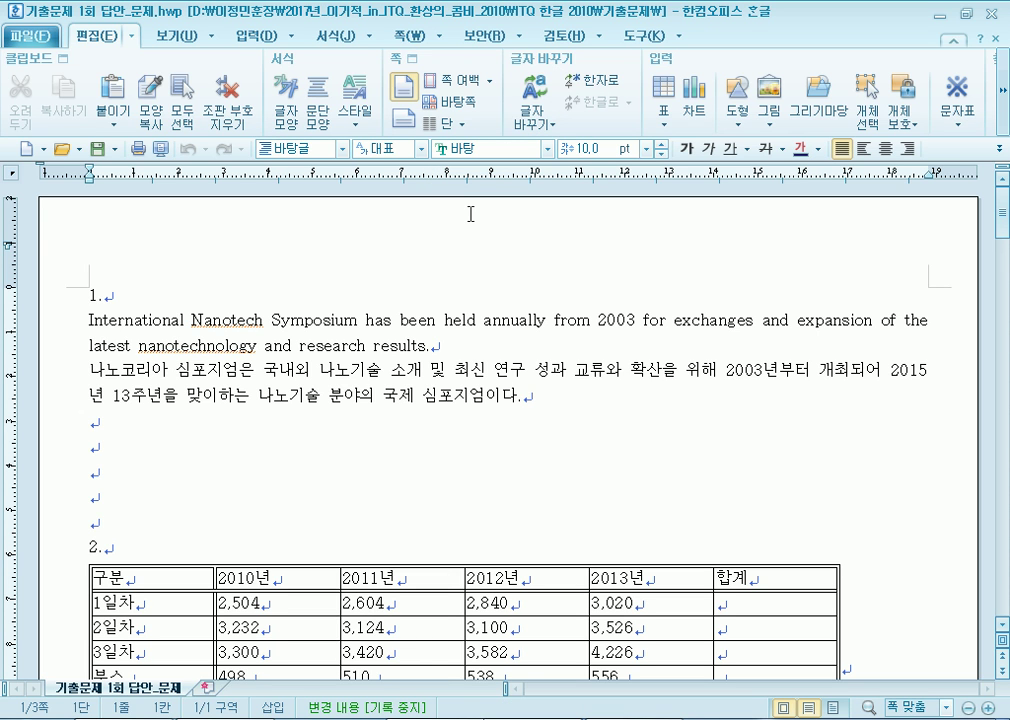
{"action": "key", "text": "alt+Tab"}
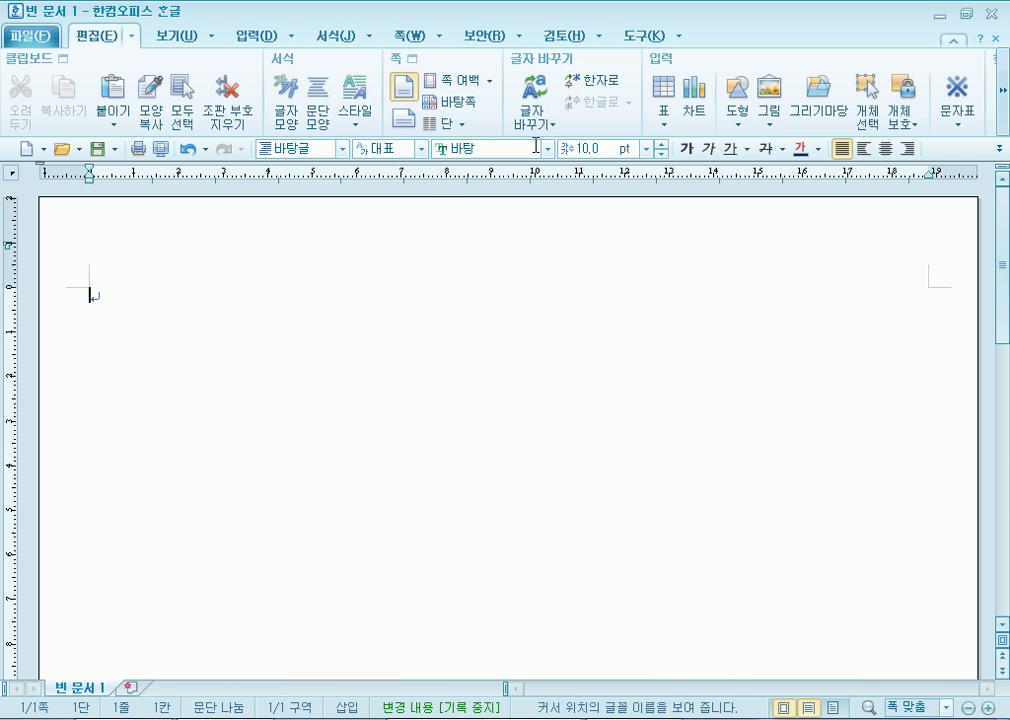
{"action": "left_click", "coordinate": [547, 148]}
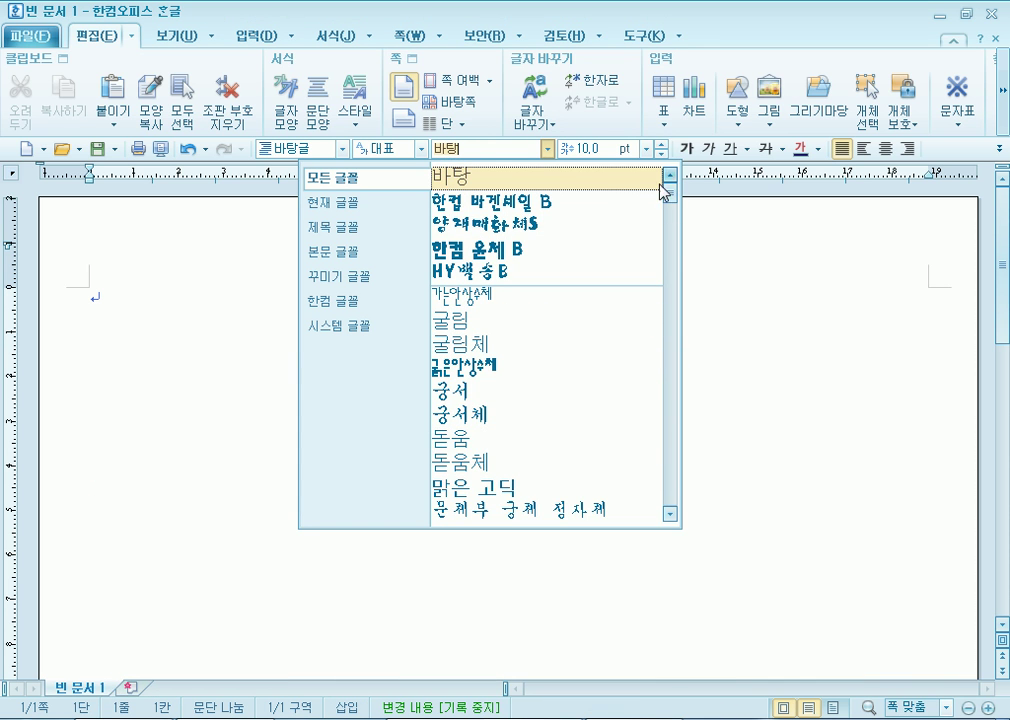
{"action": "left_click", "coordinate": [750, 371]}
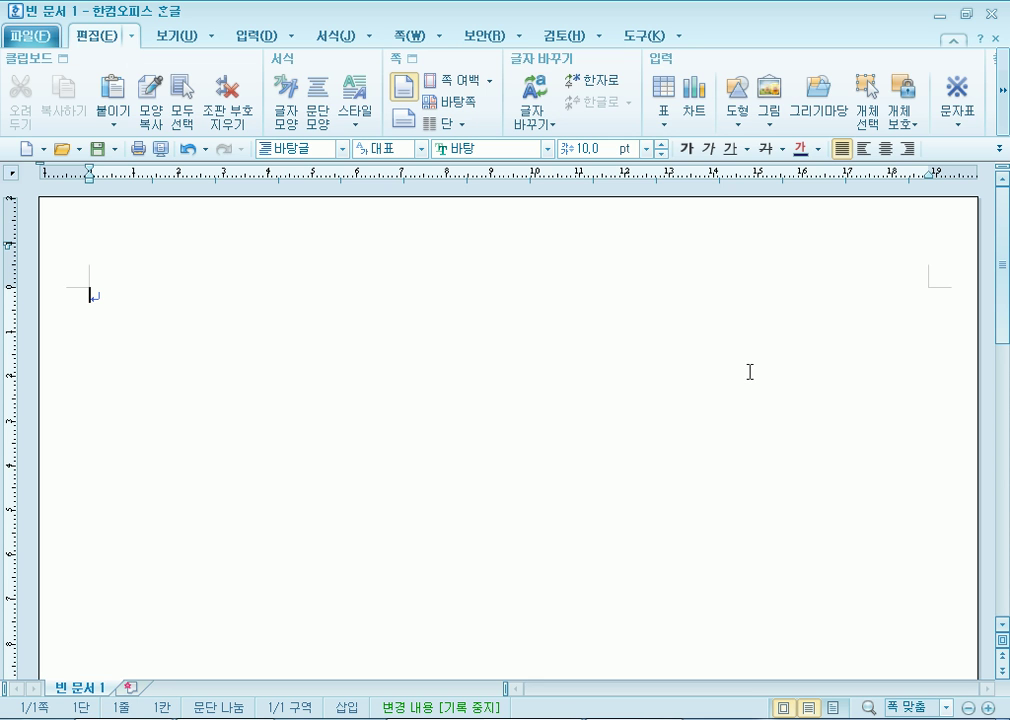
{"action": "left_click", "coordinate": [991, 14]}
{"action": "left_click", "coordinate": [502, 405]}
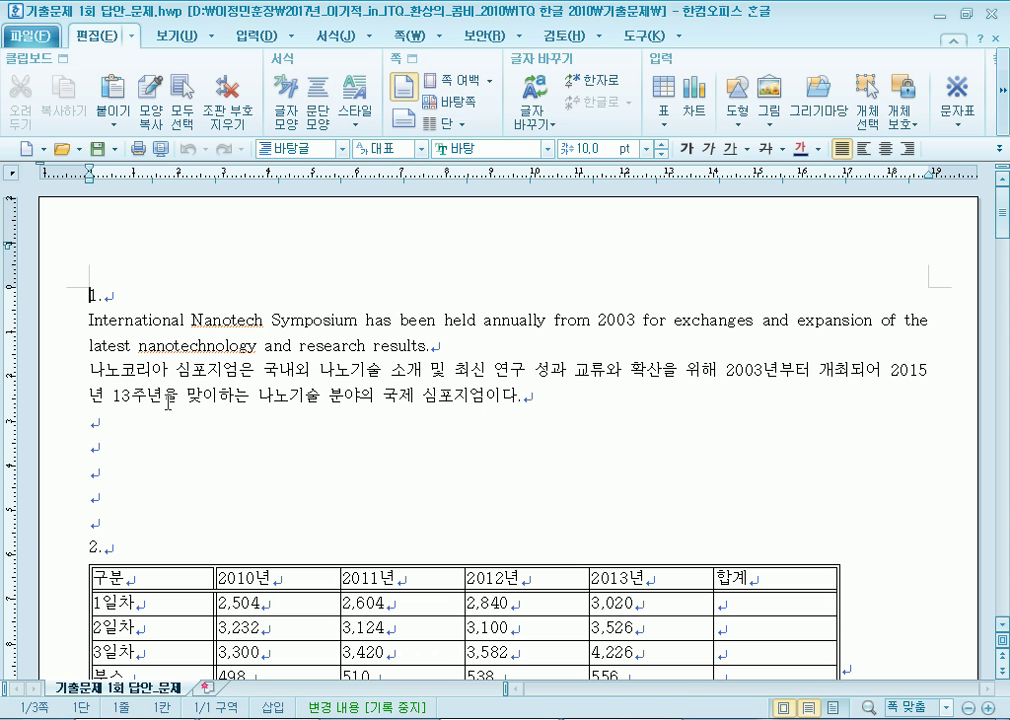
Delete the standalone 나노코리아 line at the top of the article page.
{"action": "scroll", "coordinate": [98, 312], "scroll_direction": "down", "scroll_amount": 3}
{"action": "scroll", "coordinate": [100, 305], "scroll_direction": "down", "scroll_amount": 3}
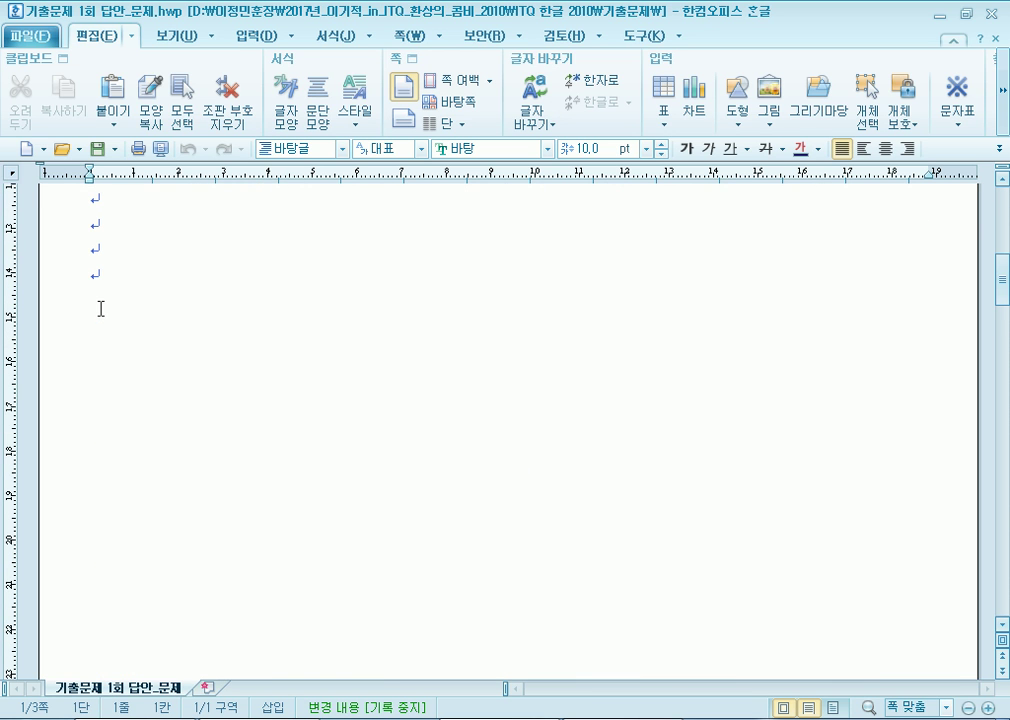
{"action": "scroll", "coordinate": [100, 308], "scroll_direction": "down", "scroll_amount": 10}
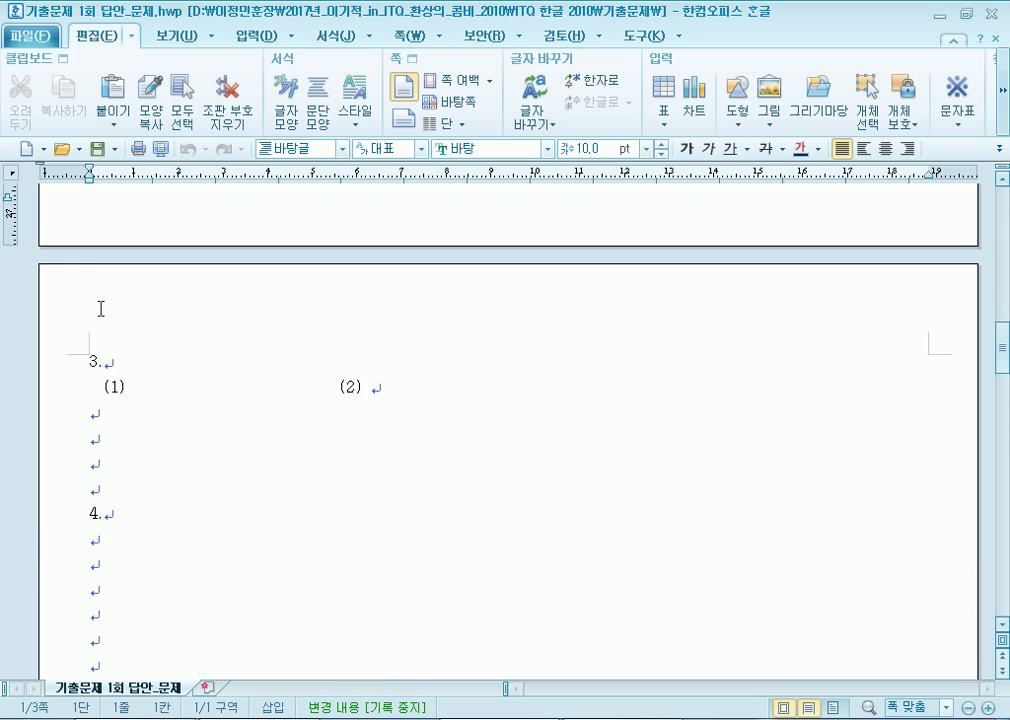
{"action": "scroll", "coordinate": [100, 308], "scroll_direction": "down", "scroll_amount": 10}
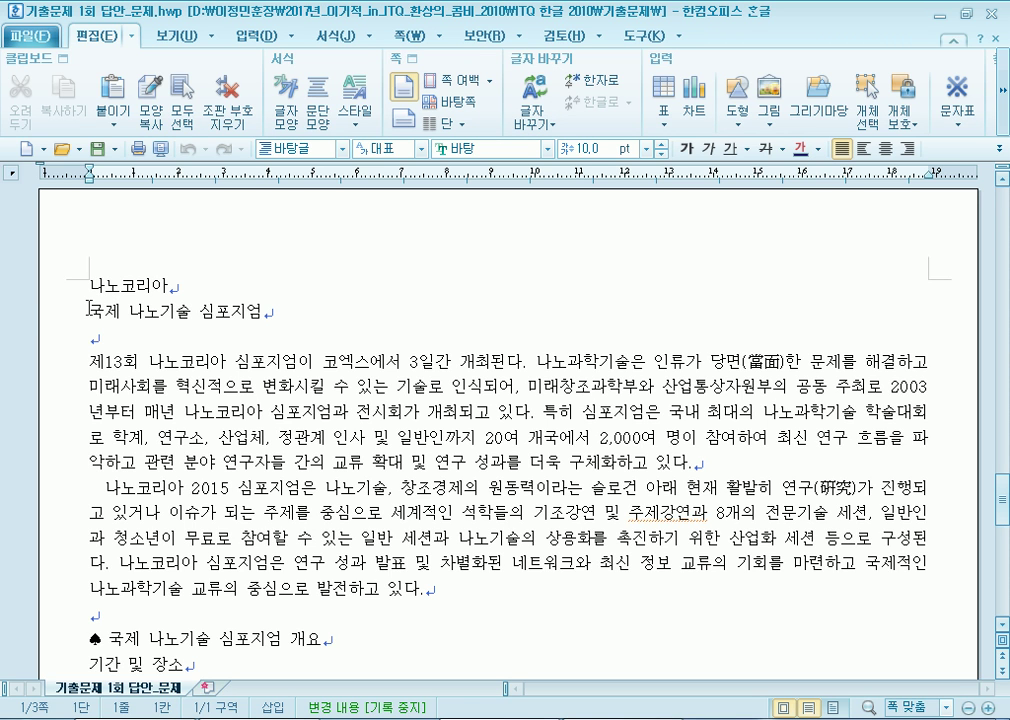
{"action": "left_click", "coordinate": [55, 285]}
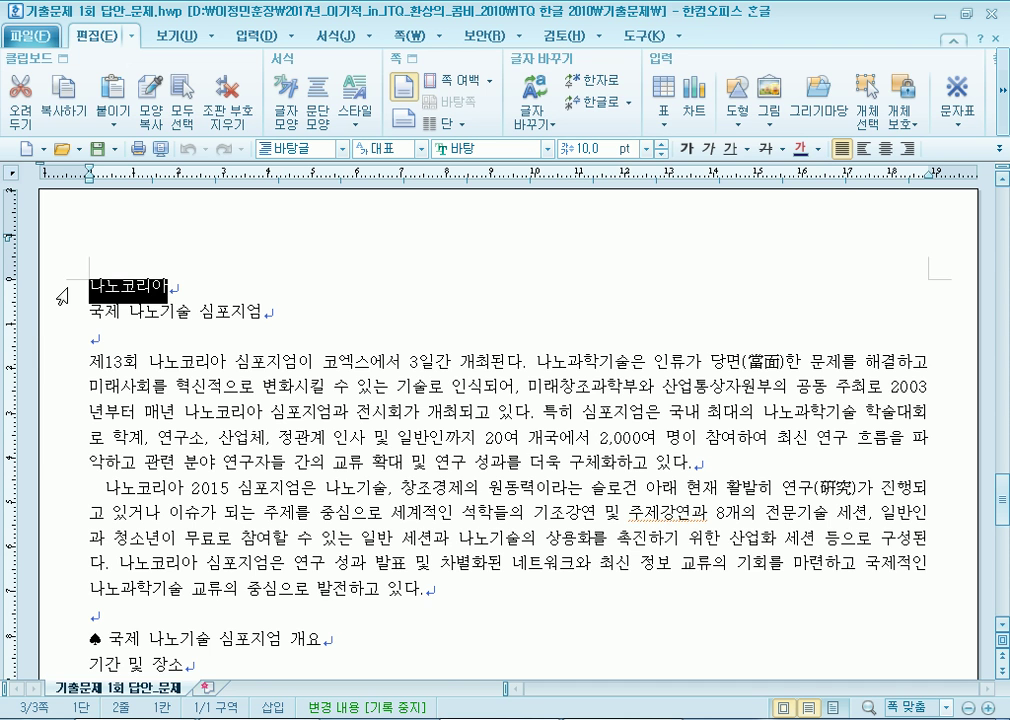
{"action": "key", "text": "Delete"}
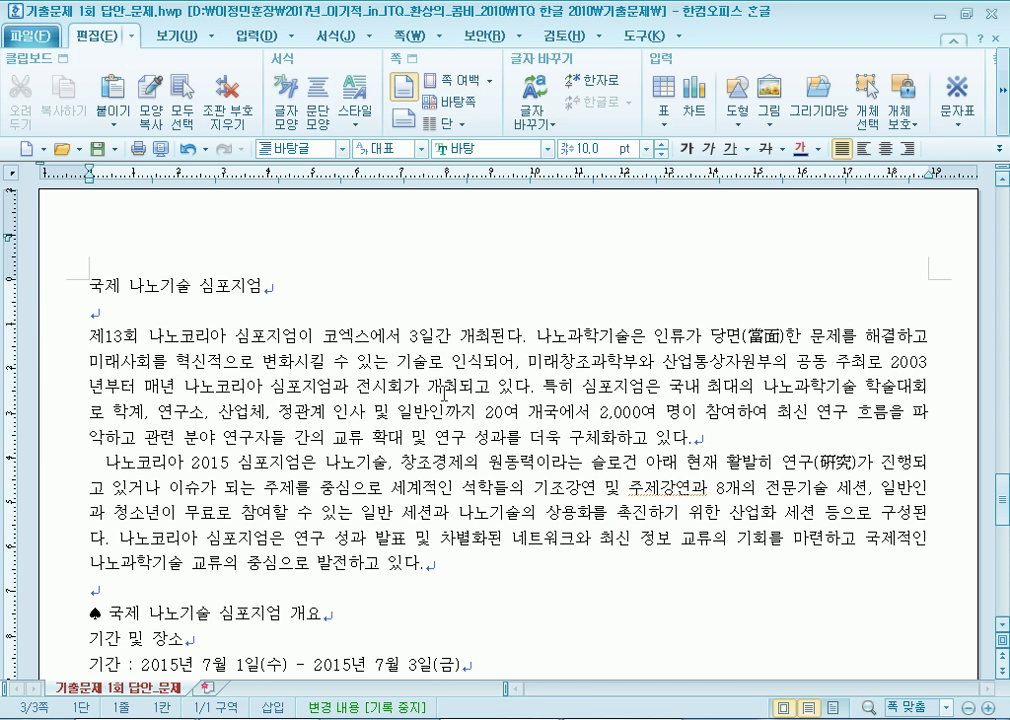
Select the English and Korean paragraphs under item 1.
{"action": "scroll", "coordinate": [272, 423], "scroll_direction": "down", "scroll_amount": 6}
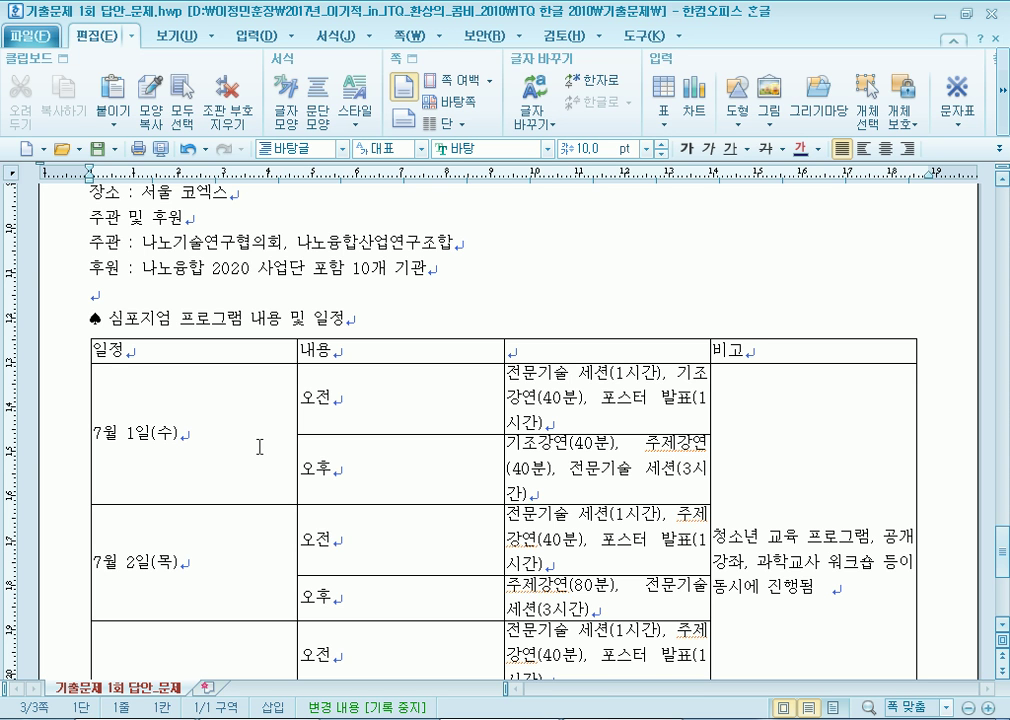
{"action": "scroll", "coordinate": [259, 447], "scroll_direction": "up", "scroll_amount": 15}
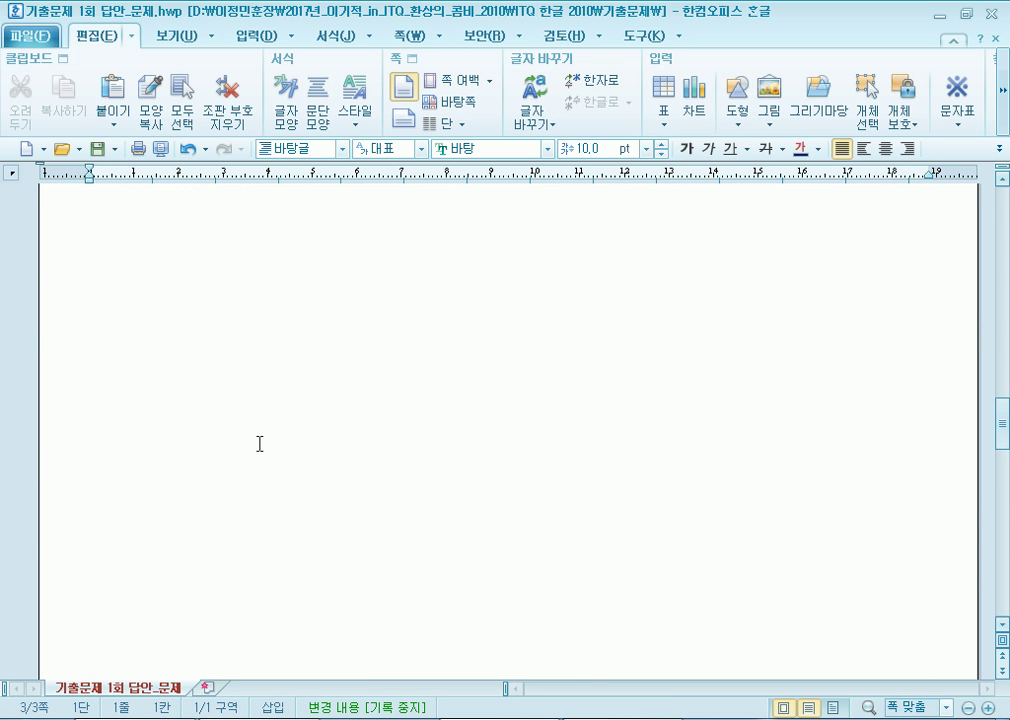
{"action": "scroll", "coordinate": [253, 437], "scroll_direction": "down", "scroll_amount": 8}
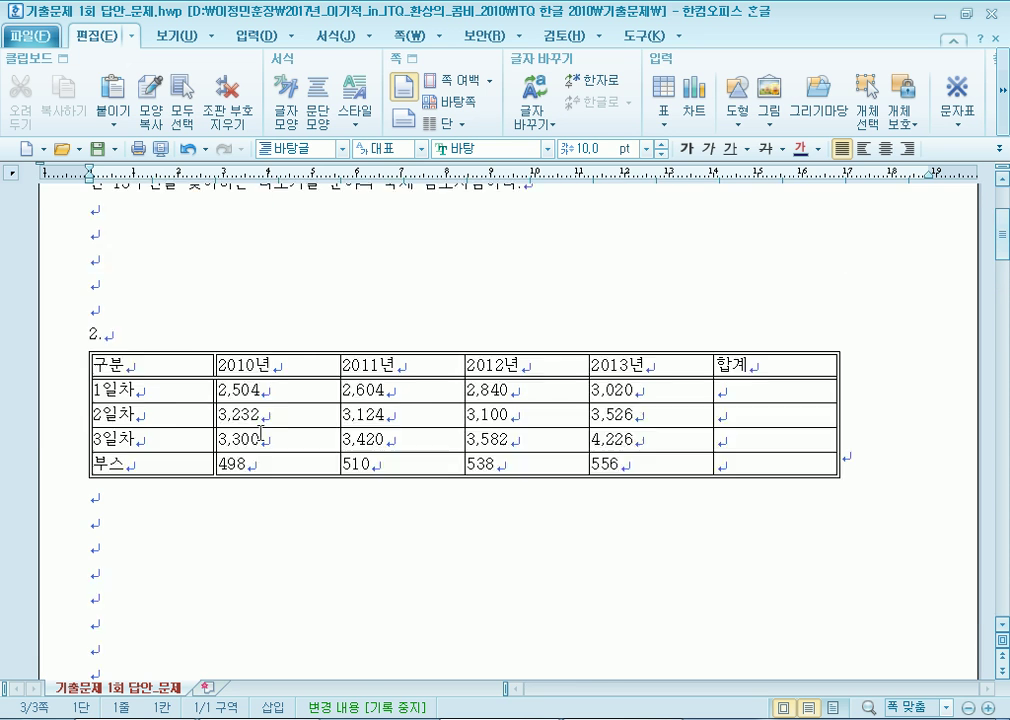
{"action": "scroll", "coordinate": [261, 428], "scroll_direction": "up", "scroll_amount": 3}
{"action": "left_click_drag", "start_coordinate": [87, 321], "coordinate": [579, 388]}
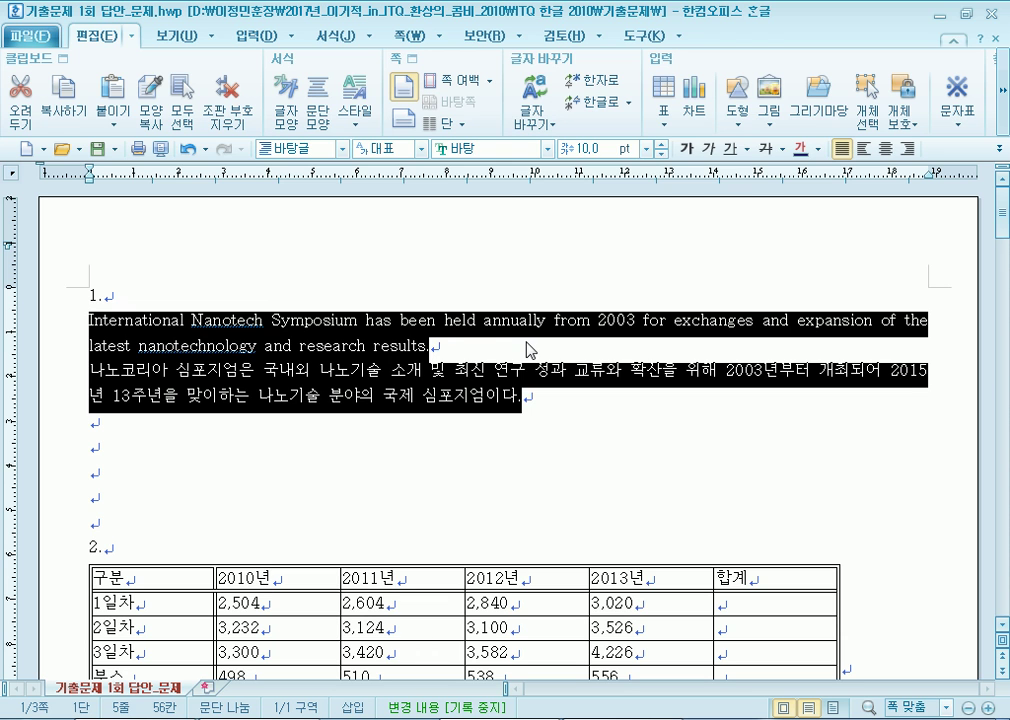
Delete the old nano style, undo the accidentally applied addiction style, and reopen the style list.
{"action": "key", "text": "F6"}
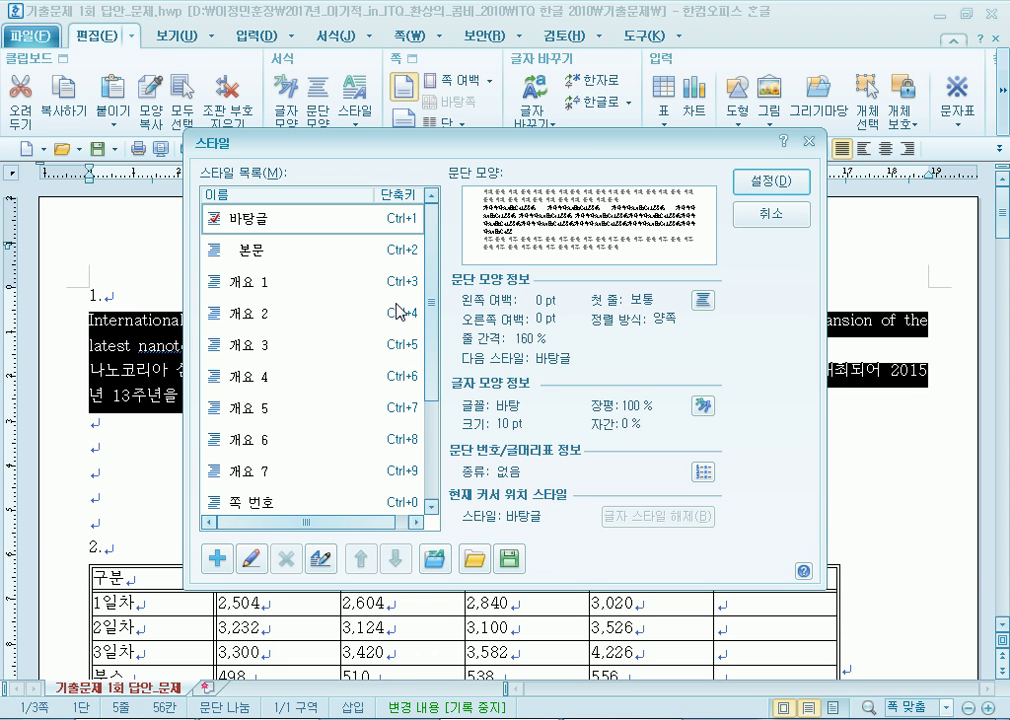
{"action": "left_click_drag", "start_coordinate": [432, 266], "coordinate": [447, 365]}
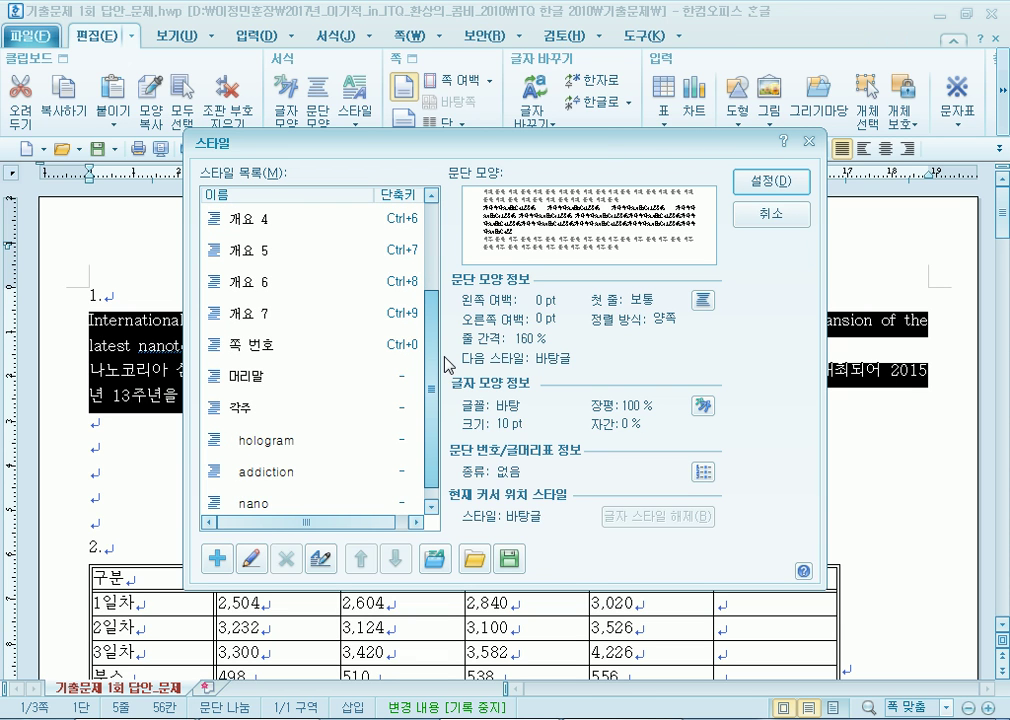
{"action": "scroll", "coordinate": [356, 330], "scroll_direction": "down", "scroll_amount": 1}
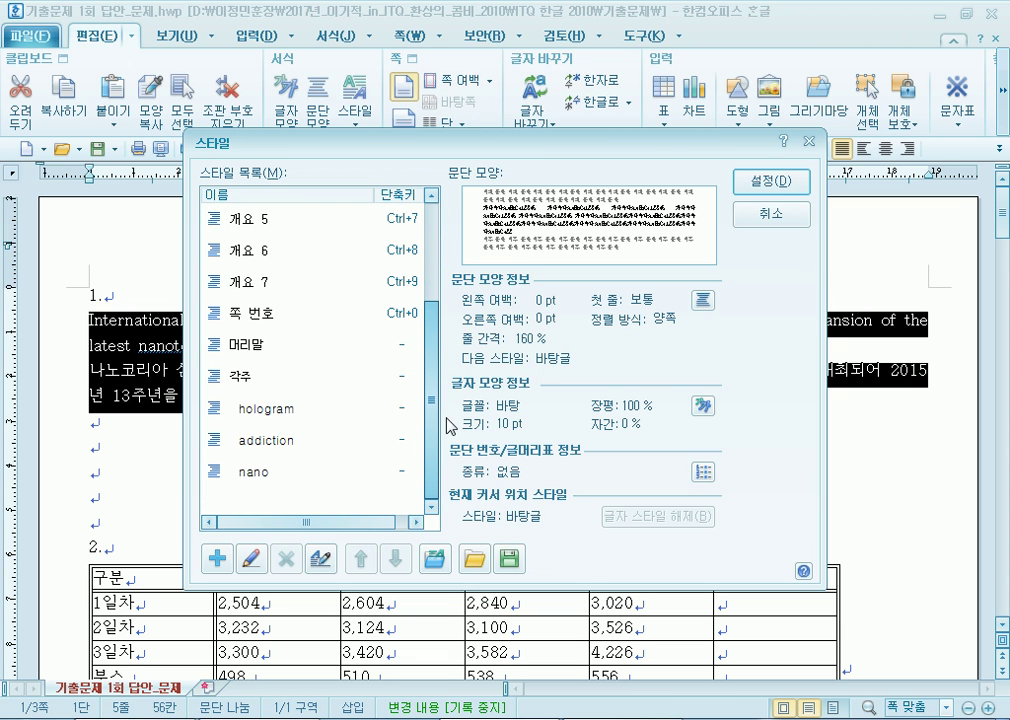
{"action": "left_click_drag", "start_coordinate": [428, 338], "coordinate": [427, 419]}
{"action": "left_click", "coordinate": [258, 473]}
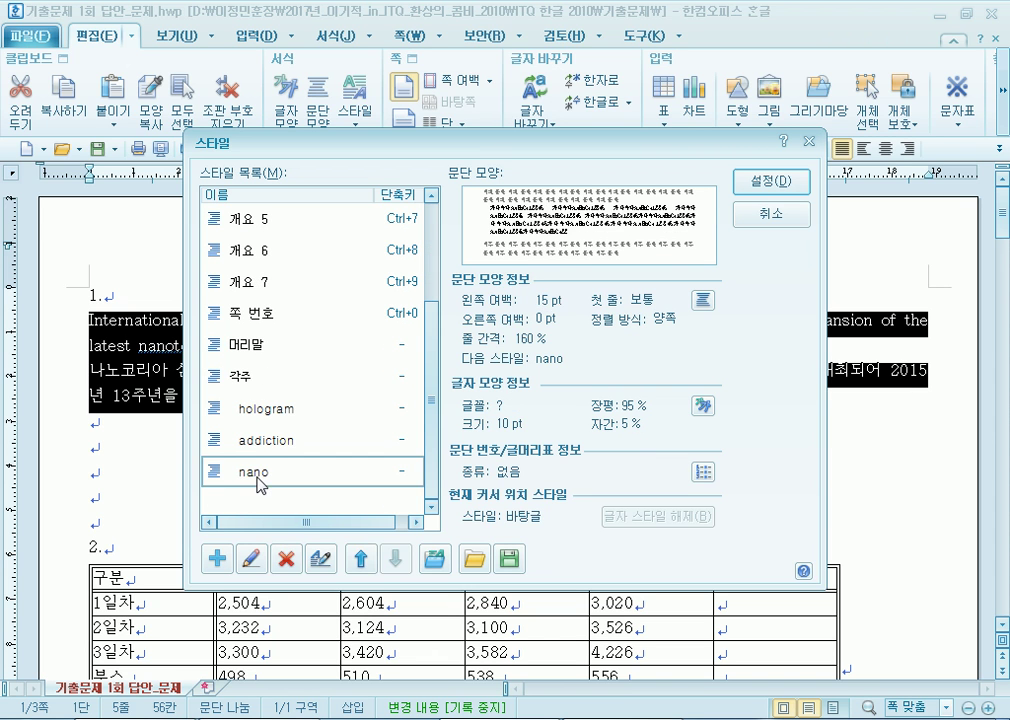
{"action": "left_click", "coordinate": [287, 560]}
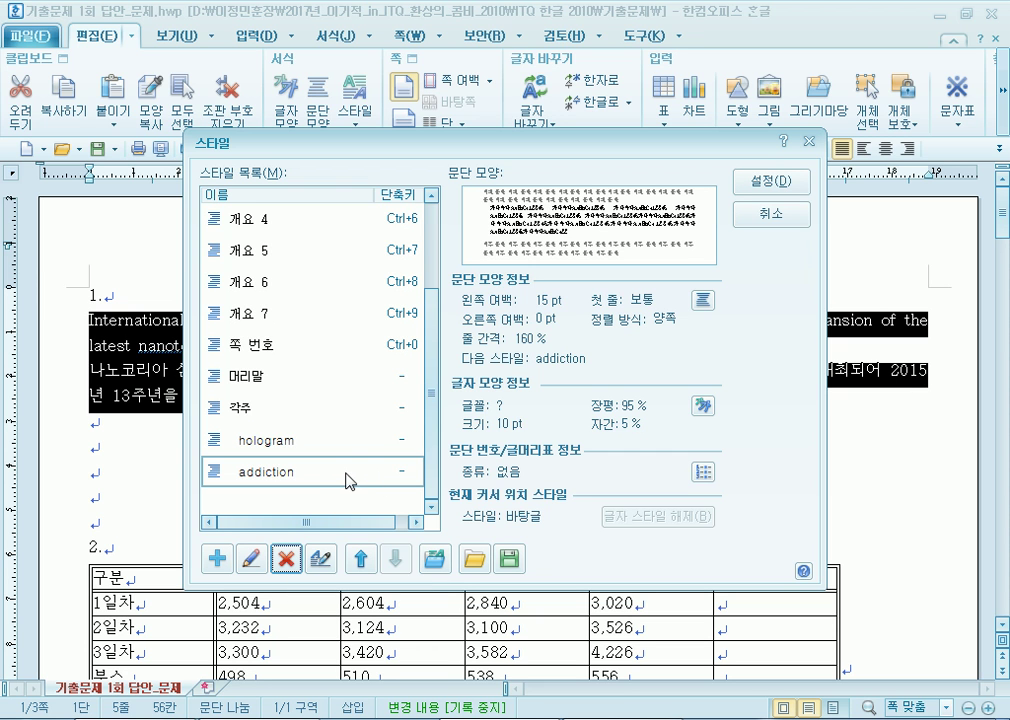
{"action": "left_click", "coordinate": [433, 224]}
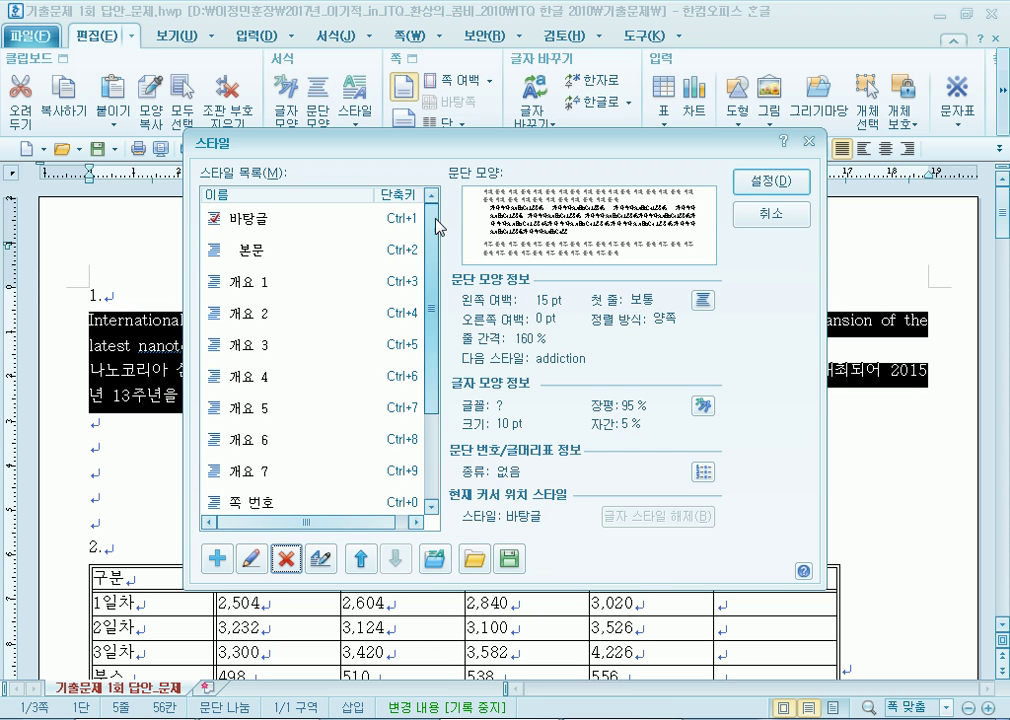
{"action": "left_click", "coordinate": [767, 183]}
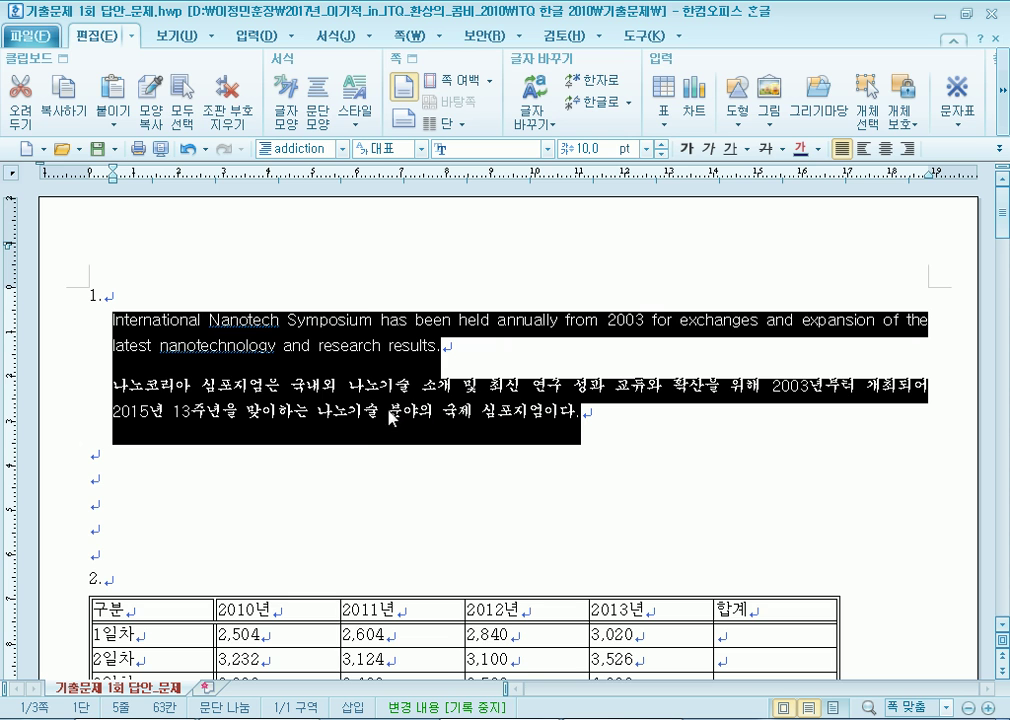
{"action": "key", "text": "ctrl+1"}
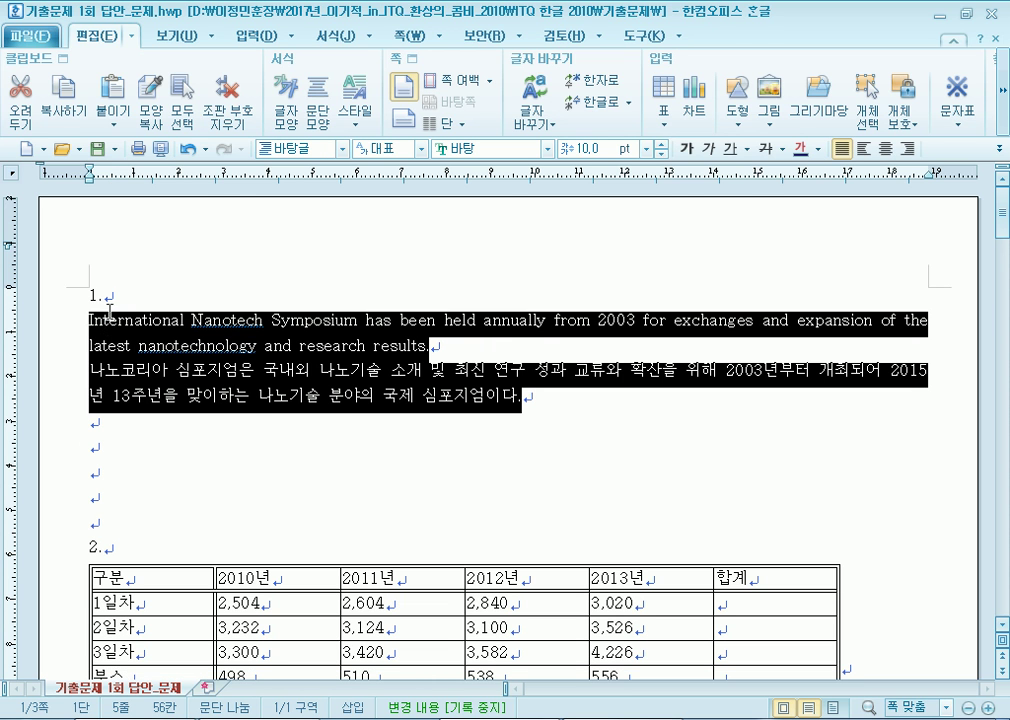
{"action": "key", "text": "F6"}
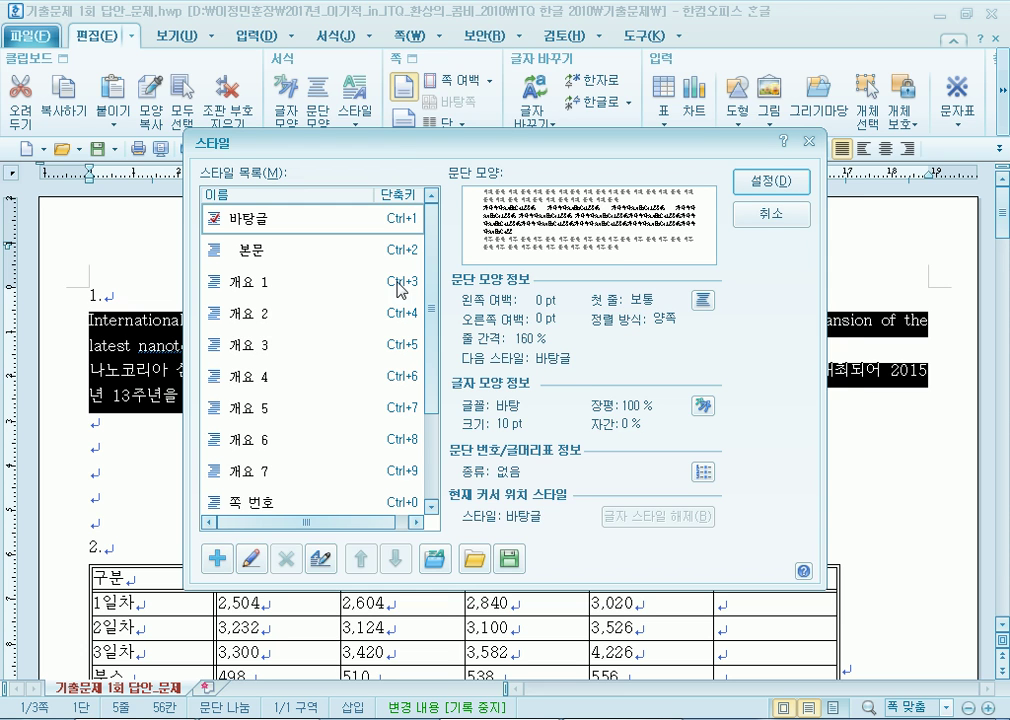
Create a new style named nano with a 15 pt left margin and 10 pt space below.
{"action": "left_click_drag", "start_coordinate": [412, 150], "coordinate": [406, 78]}
{"action": "left_click", "coordinate": [239, 457]}
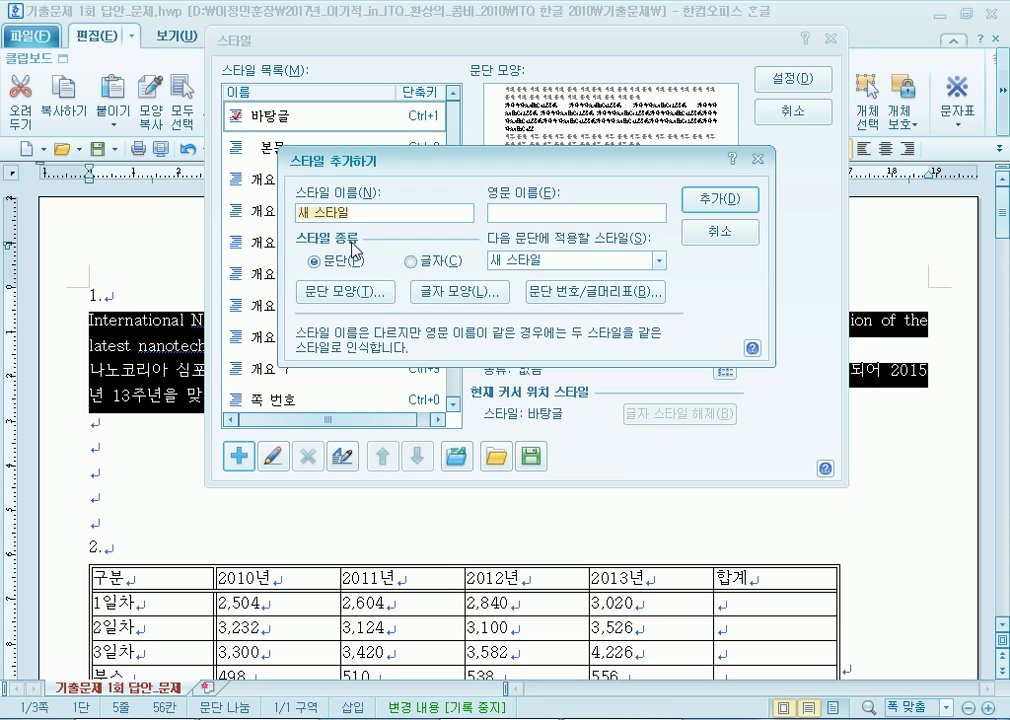
{"action": "key", "text": "BackSpace"}
{"action": "key", "text": "BackSpace"}
{"action": "key", "text": "BackSpace"}
{"action": "key", "text": "BackSpace"}
{"action": "key", "text": "BackSpace"}
{"action": "type", "text": "ㅜ"}
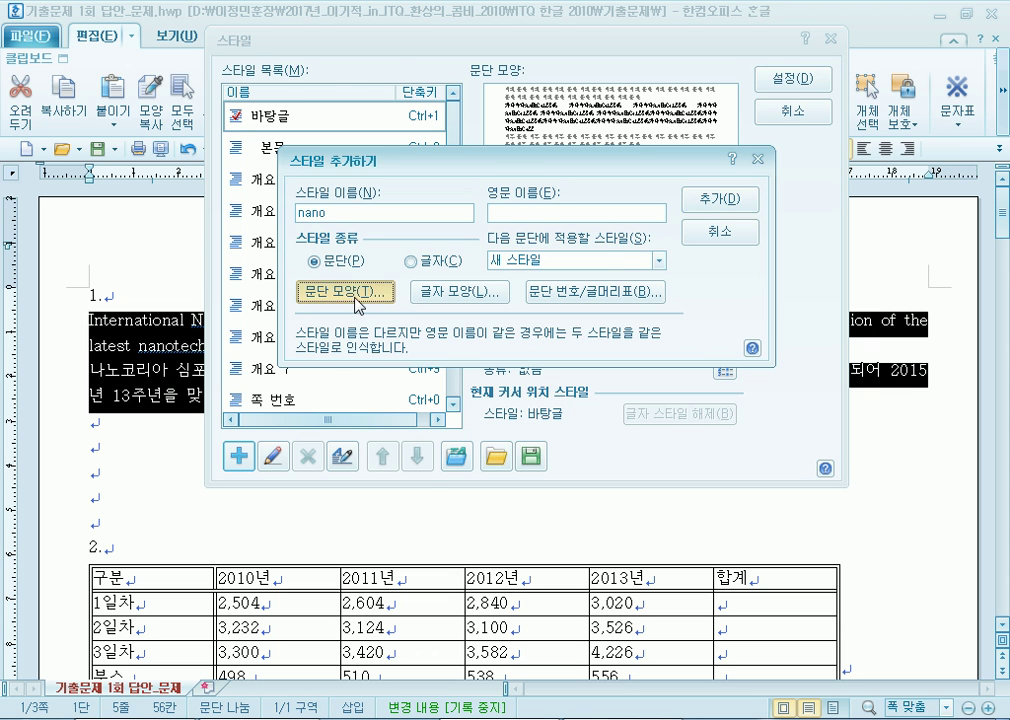
{"action": "left_click", "coordinate": [344, 292]}
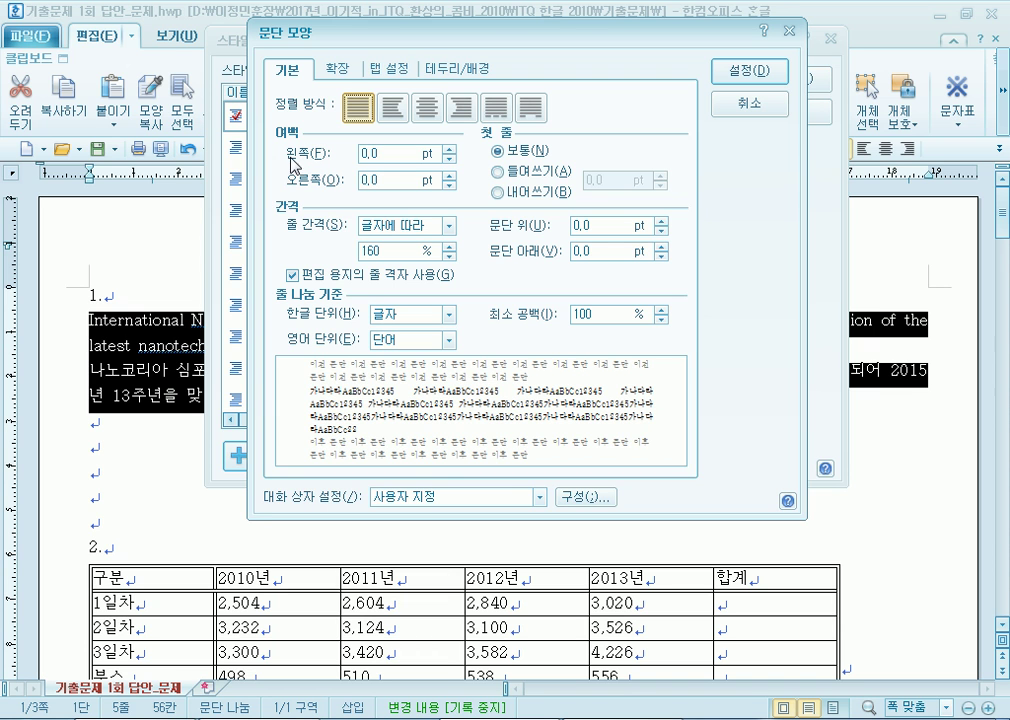
{"action": "left_click_drag", "start_coordinate": [449, 148], "coordinate": [453, 153]}
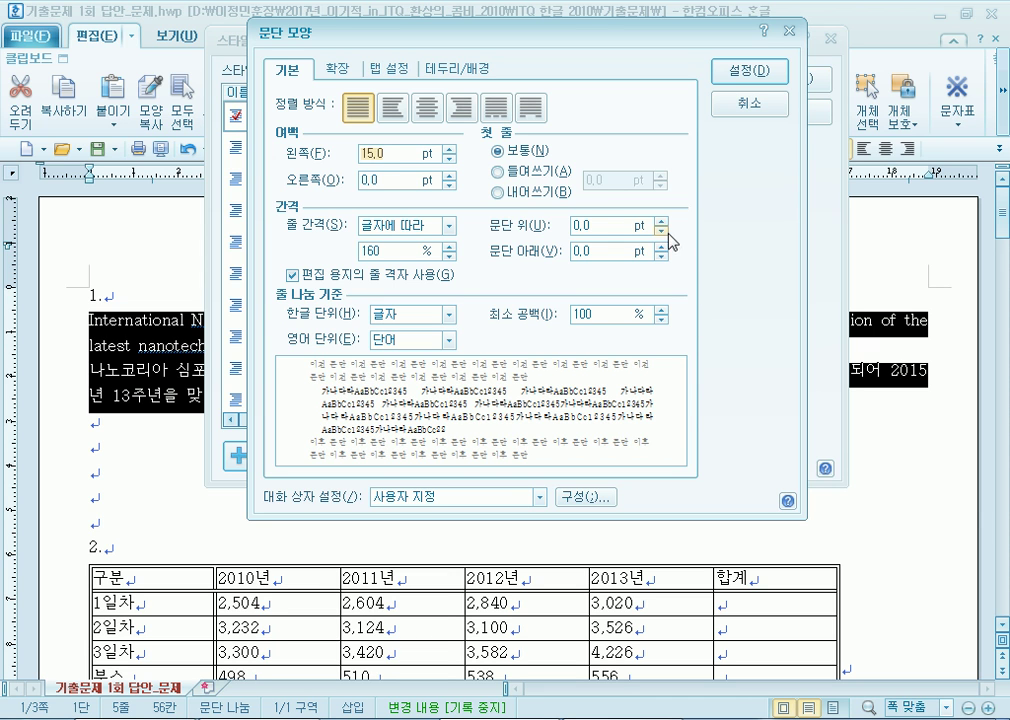
{"action": "left_click_drag", "start_coordinate": [661, 251], "coordinate": [661, 251]}
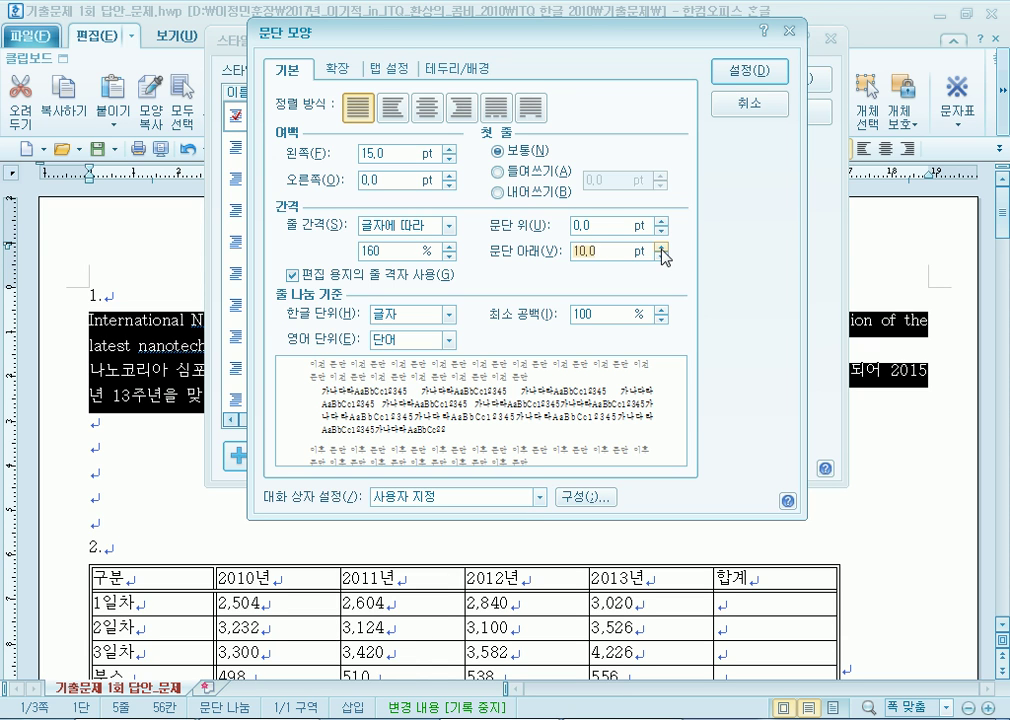
{"action": "left_click", "coordinate": [747, 74]}
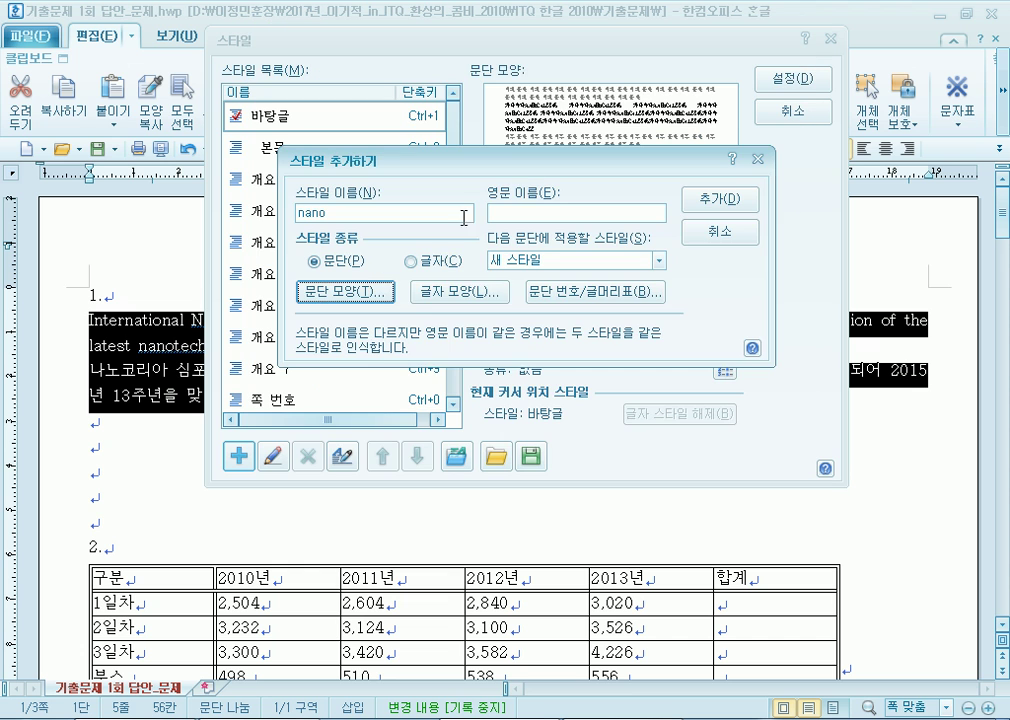
Give the nano style 95% character width and 5% letter spacing.
{"action": "left_click", "coordinate": [459, 293]}
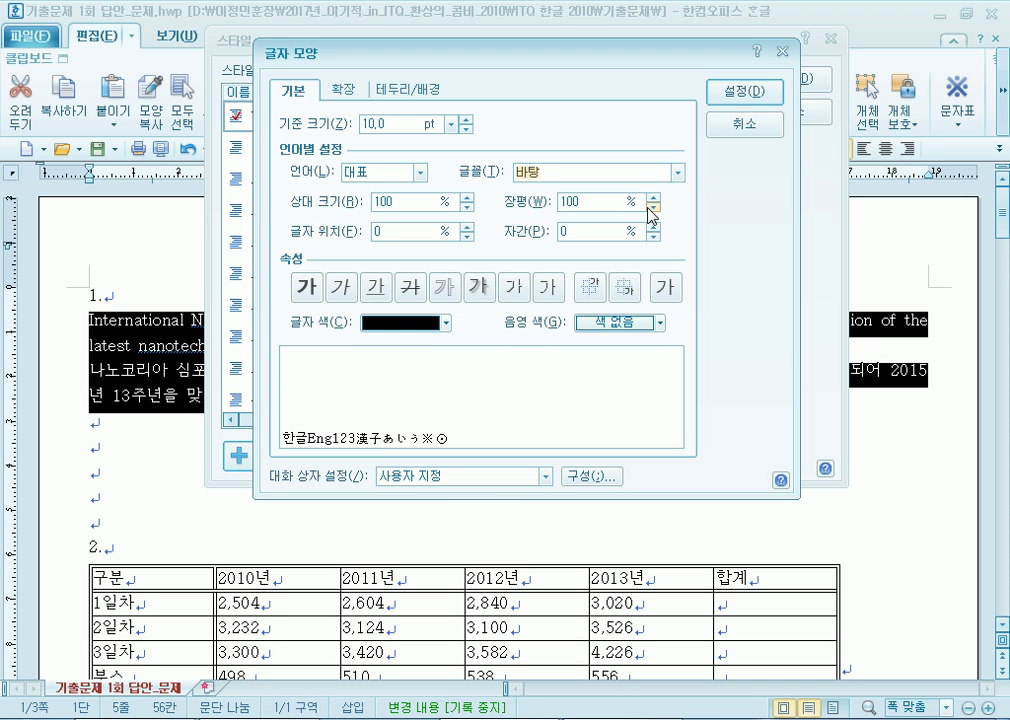
{"action": "left_click", "coordinate": [396, 172]}
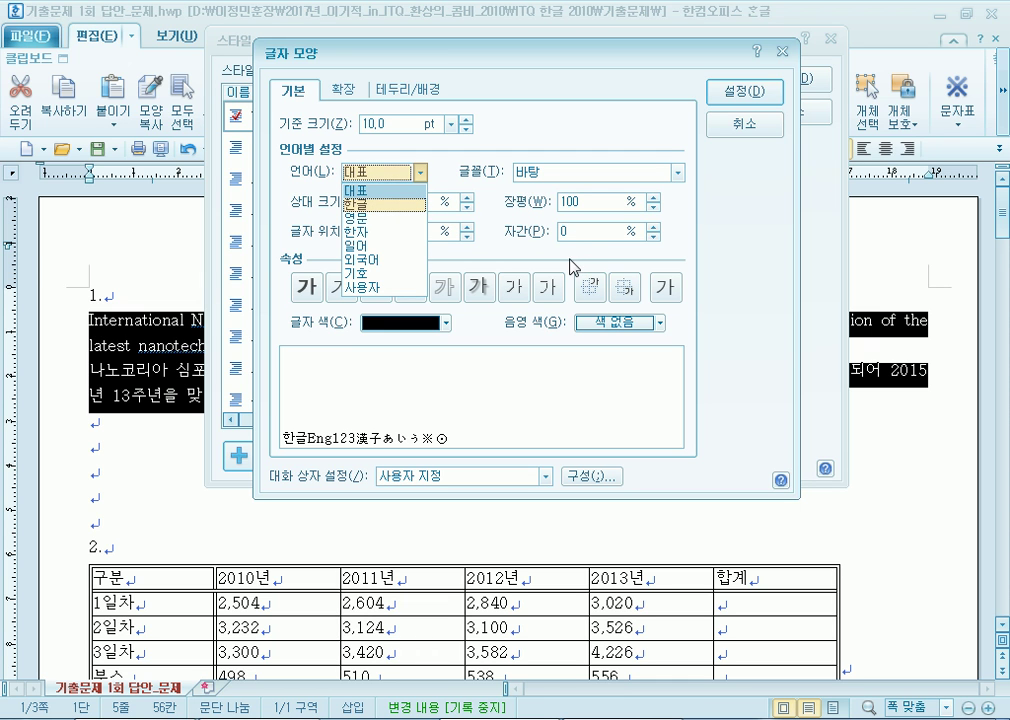
{"action": "left_click", "coordinate": [484, 157]}
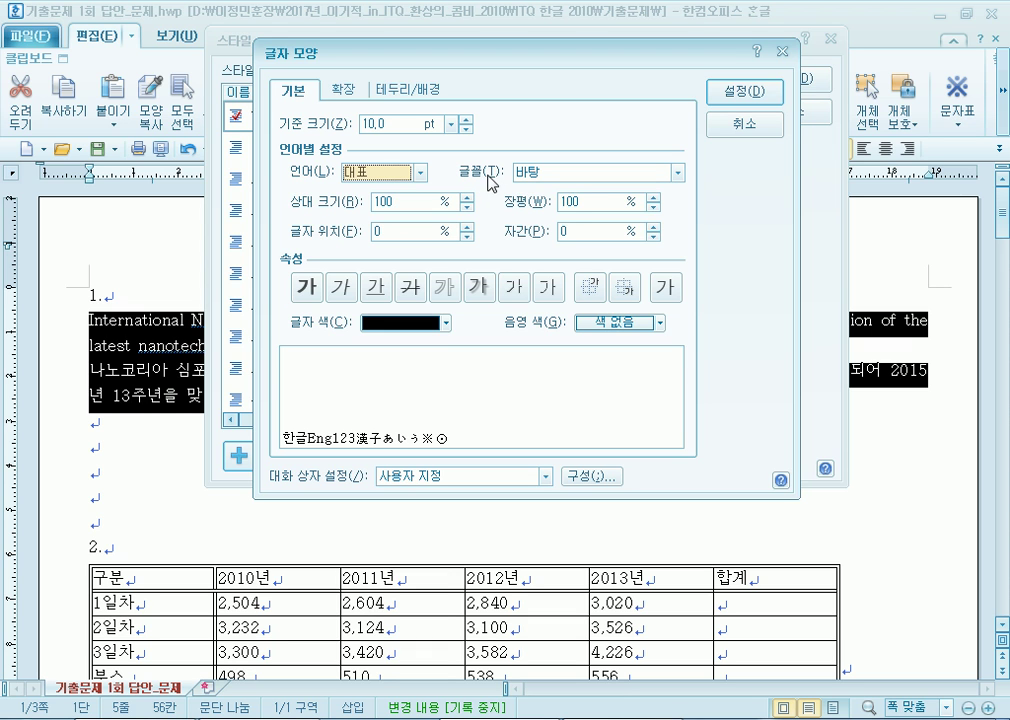
{"action": "left_click", "coordinate": [653, 210]}
{"action": "left_click", "coordinate": [653, 210]}
{"action": "left_click", "coordinate": [653, 210]}
{"action": "left_click", "coordinate": [653, 210]}
{"action": "left_click", "coordinate": [653, 210]}
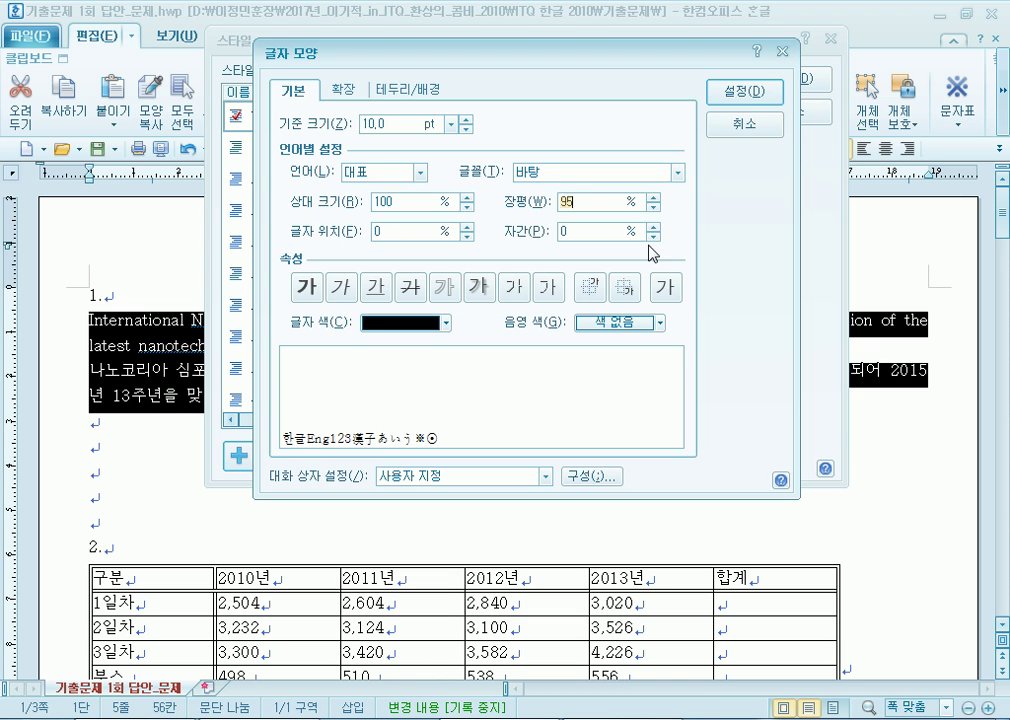
{"action": "left_click", "coordinate": [653, 225]}
{"action": "left_click", "coordinate": [653, 225]}
{"action": "left_click", "coordinate": [653, 225]}
{"action": "left_click", "coordinate": [653, 226]}
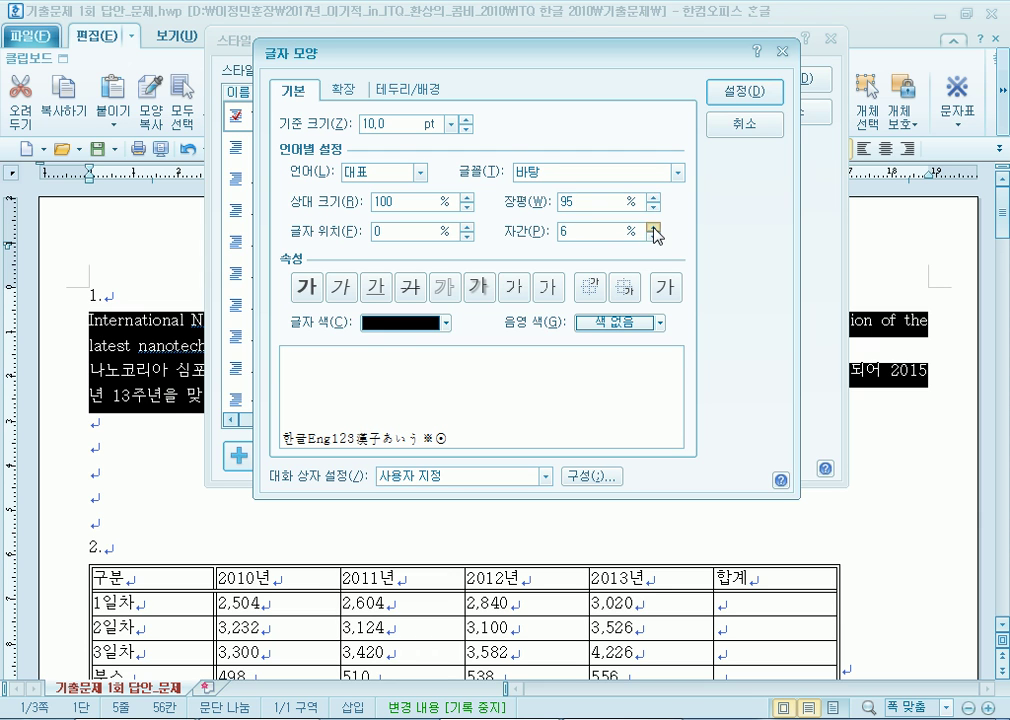
{"action": "left_click", "coordinate": [653, 226]}
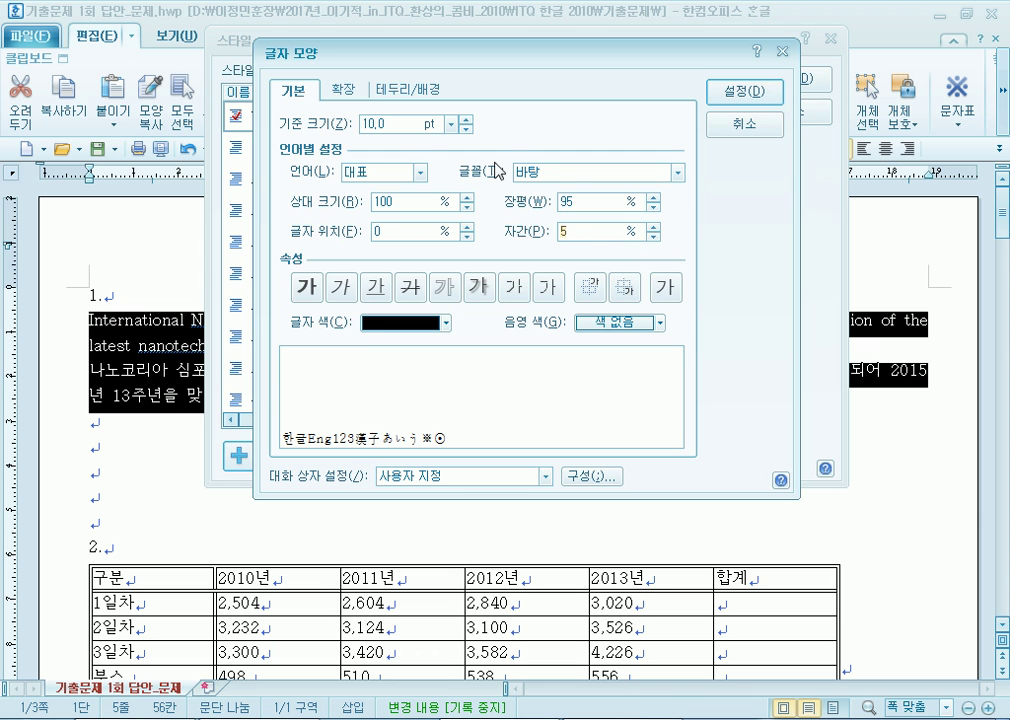
Set Korean font 궁서 and English font 굴림, then add nano and apply it to both paragraphs.
{"action": "left_click", "coordinate": [387, 172]}
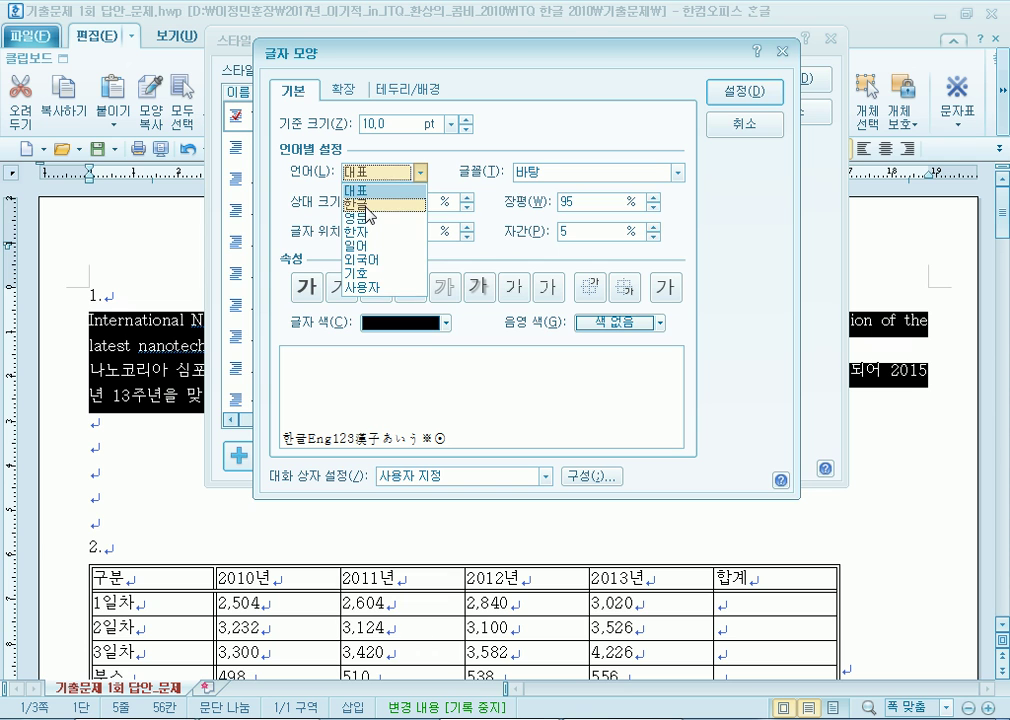
{"action": "left_click", "coordinate": [369, 205]}
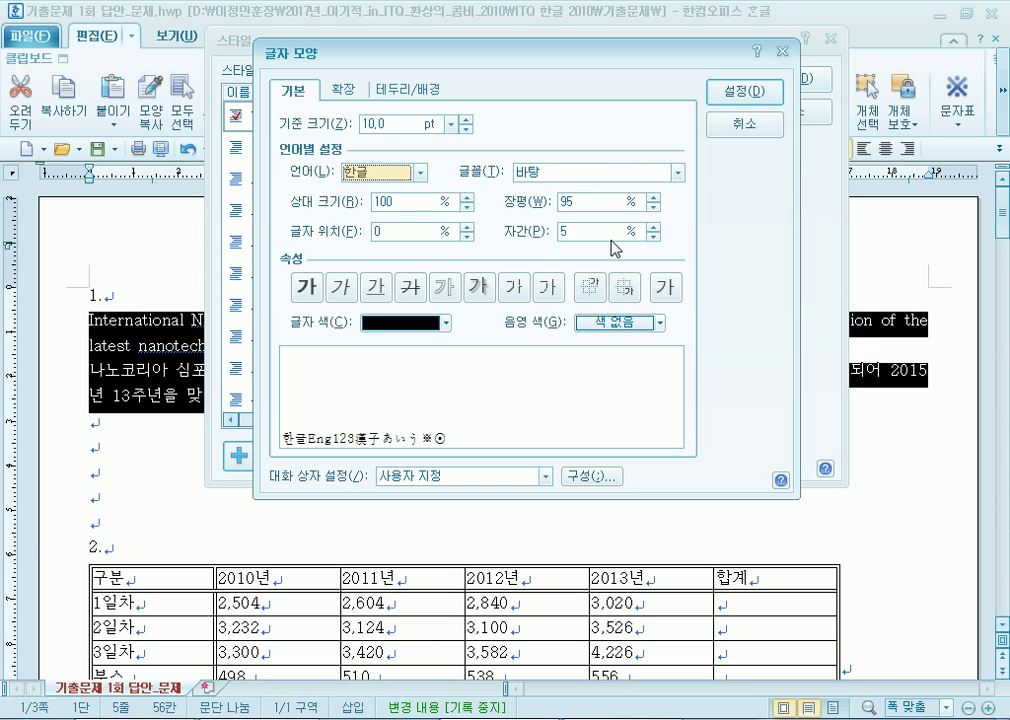
{"action": "left_click", "coordinate": [677, 174]}
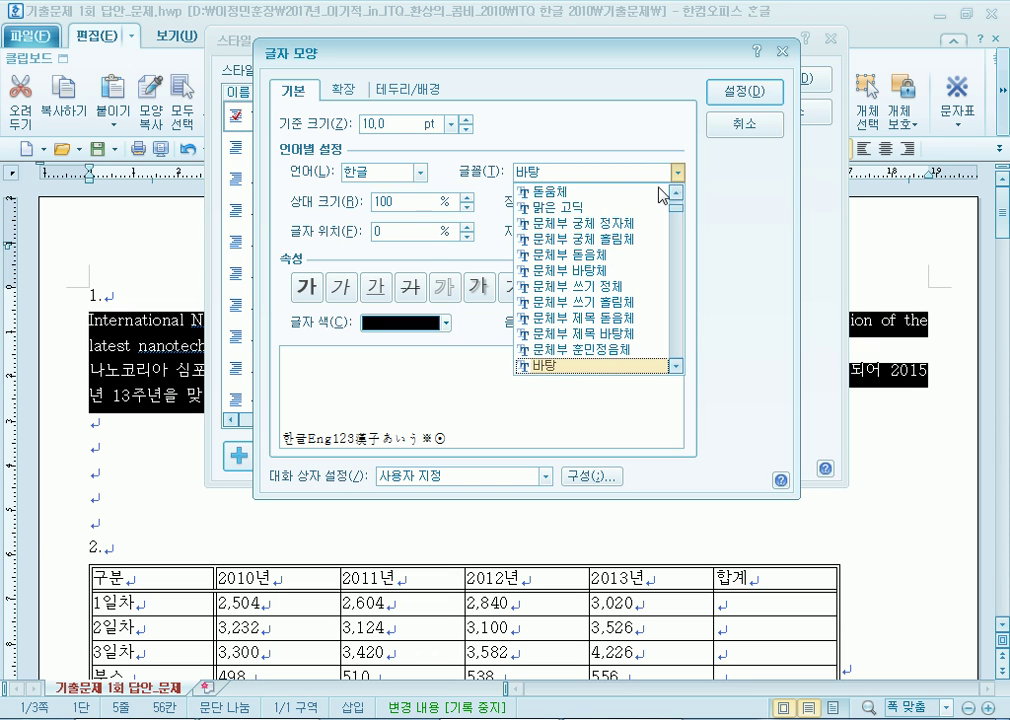
{"action": "scroll", "coordinate": [606, 200], "scroll_direction": "up", "scroll_amount": 3}
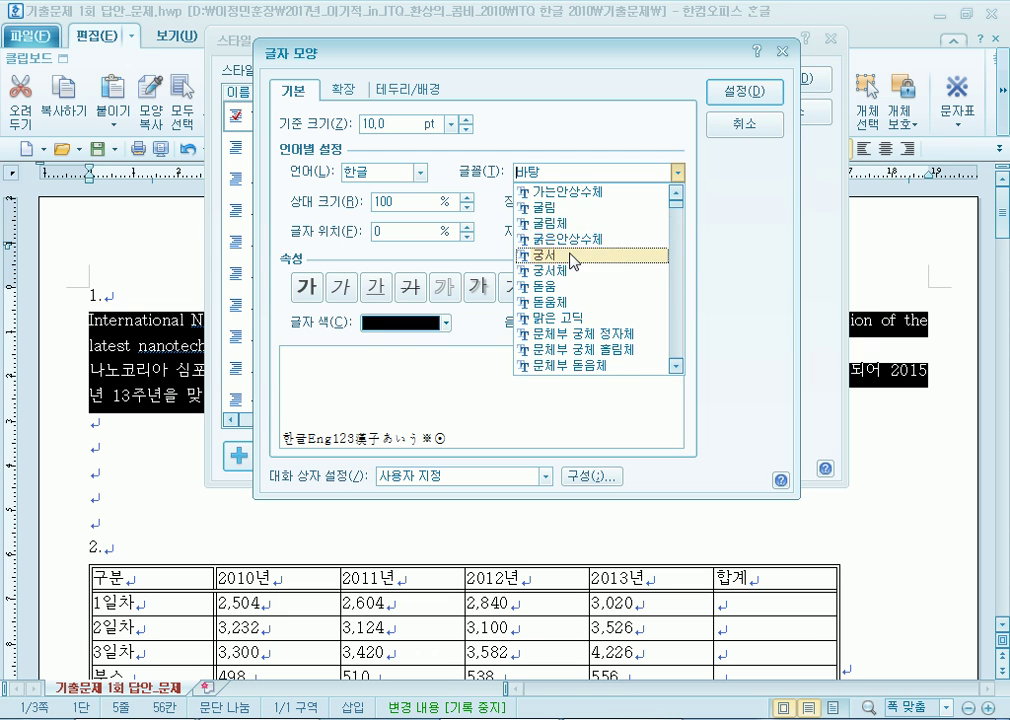
{"action": "left_click", "coordinate": [570, 256]}
{"action": "left_click", "coordinate": [421, 173]}
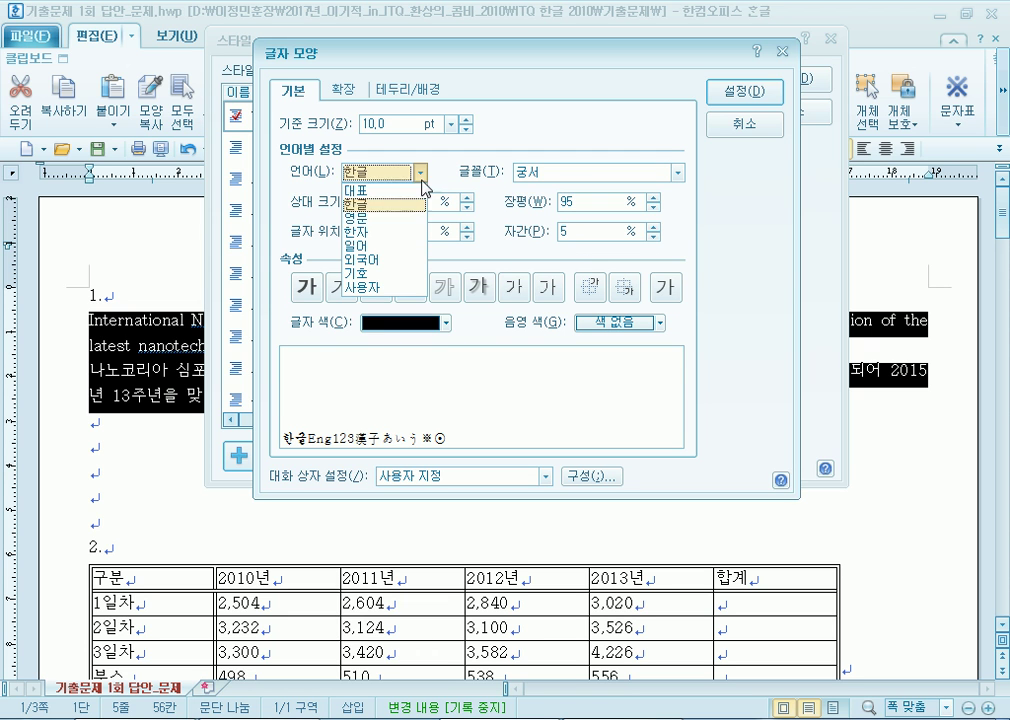
{"action": "left_click", "coordinate": [393, 219]}
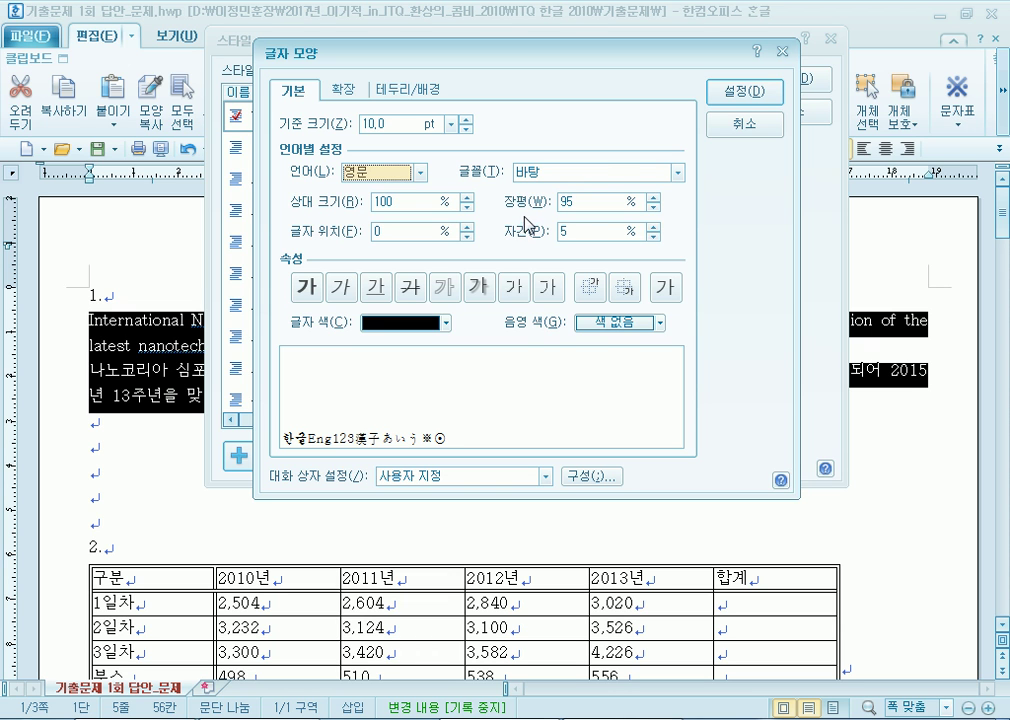
{"action": "left_click", "coordinate": [677, 172]}
{"action": "scroll", "coordinate": [590, 330], "scroll_direction": "up", "scroll_amount": 3}
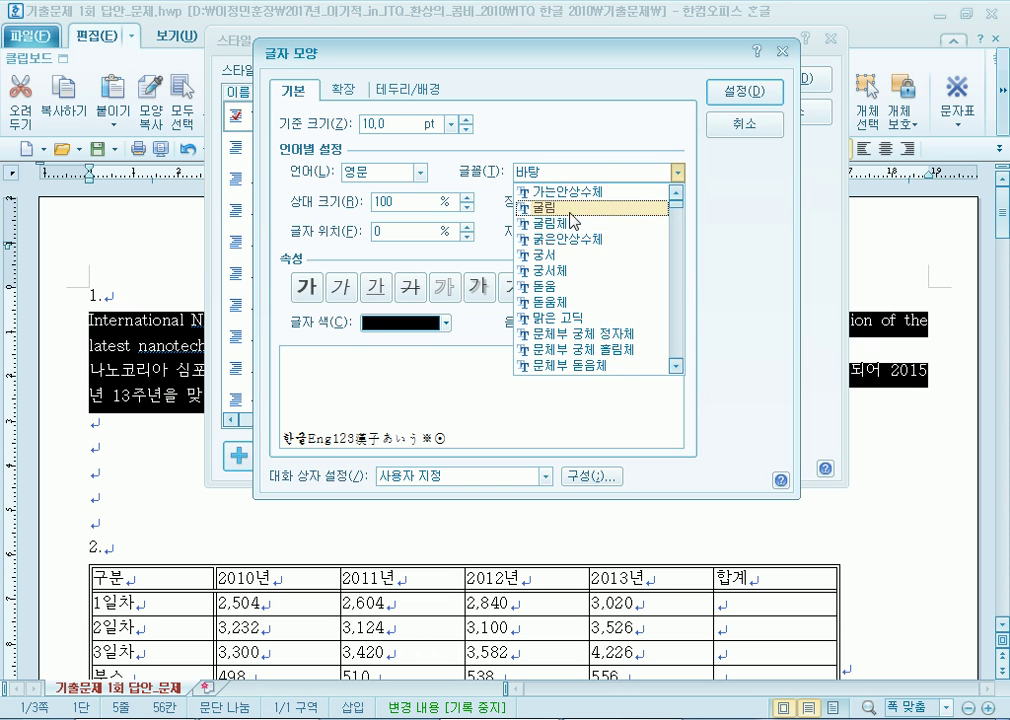
{"action": "left_click", "coordinate": [573, 220]}
{"action": "left_click", "coordinate": [745, 95]}
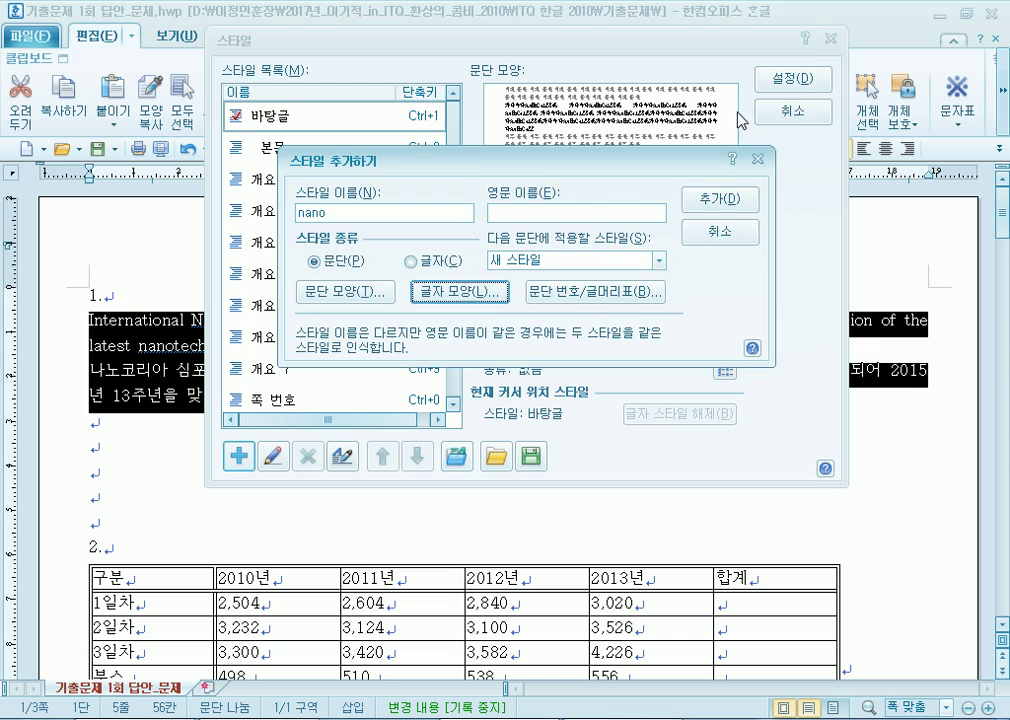
{"action": "left_click", "coordinate": [740, 199]}
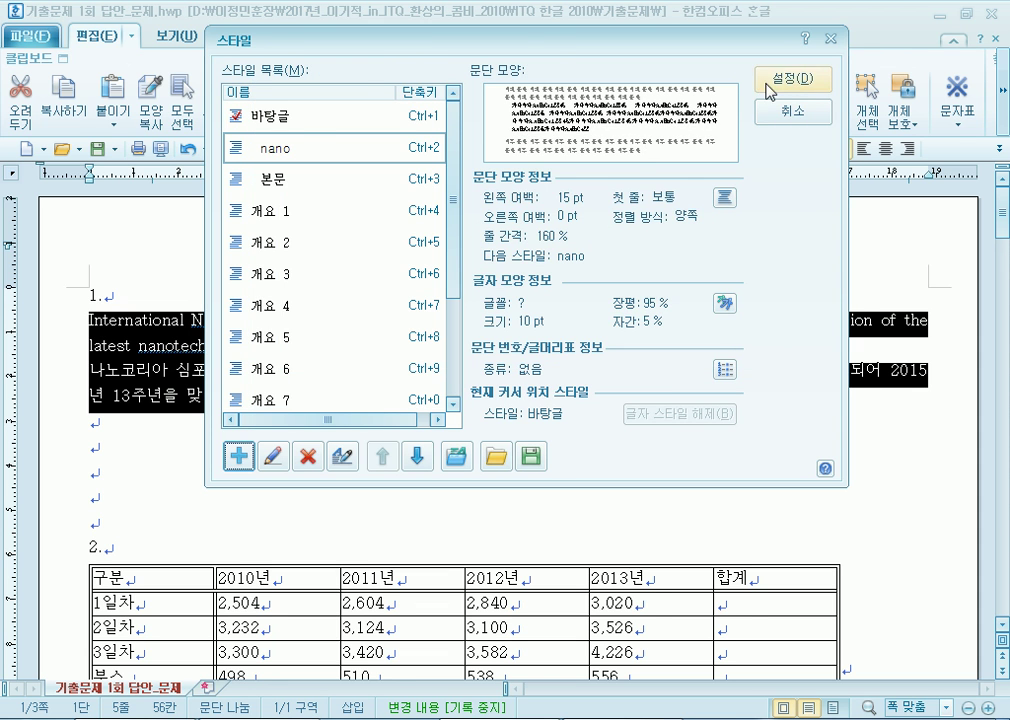
{"action": "left_click", "coordinate": [776, 82]}
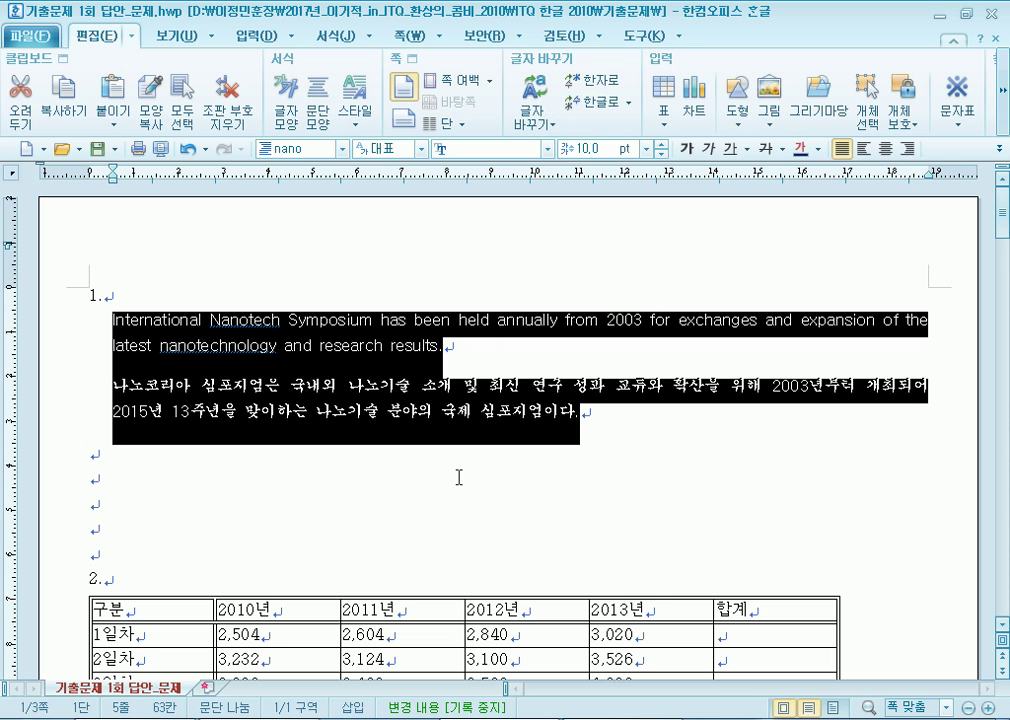
Reselect both item 1 paragraphs, from 'International' to the end of the Korean text, and show the styles.
{"action": "left_click", "coordinate": [287, 347]}
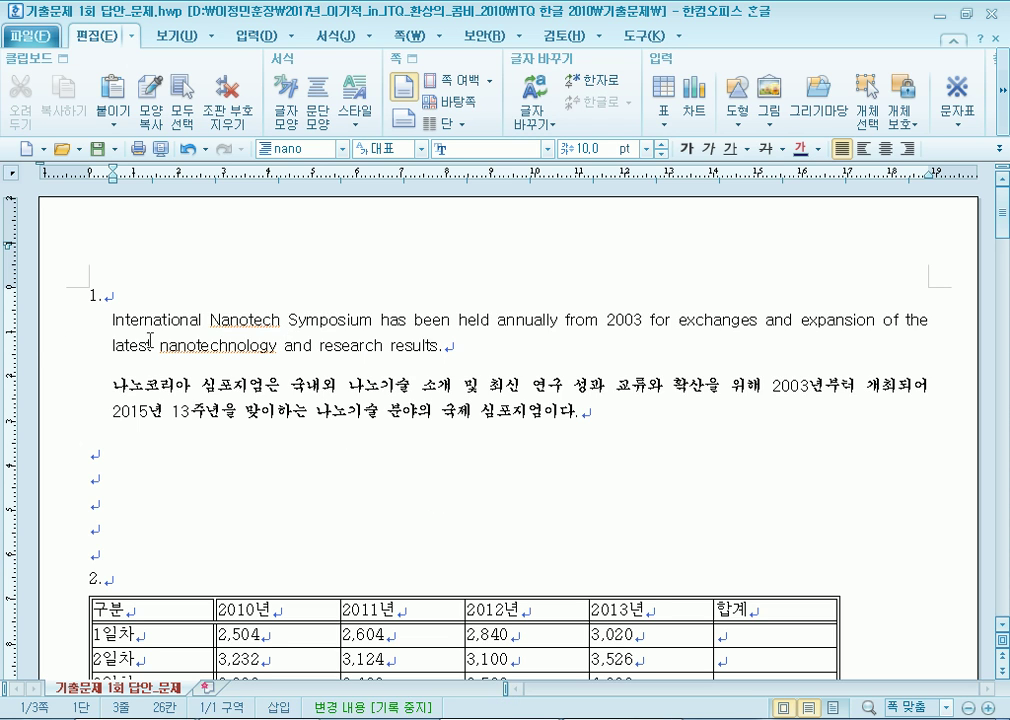
{"action": "left_click_drag", "start_coordinate": [81, 320], "coordinate": [674, 430]}
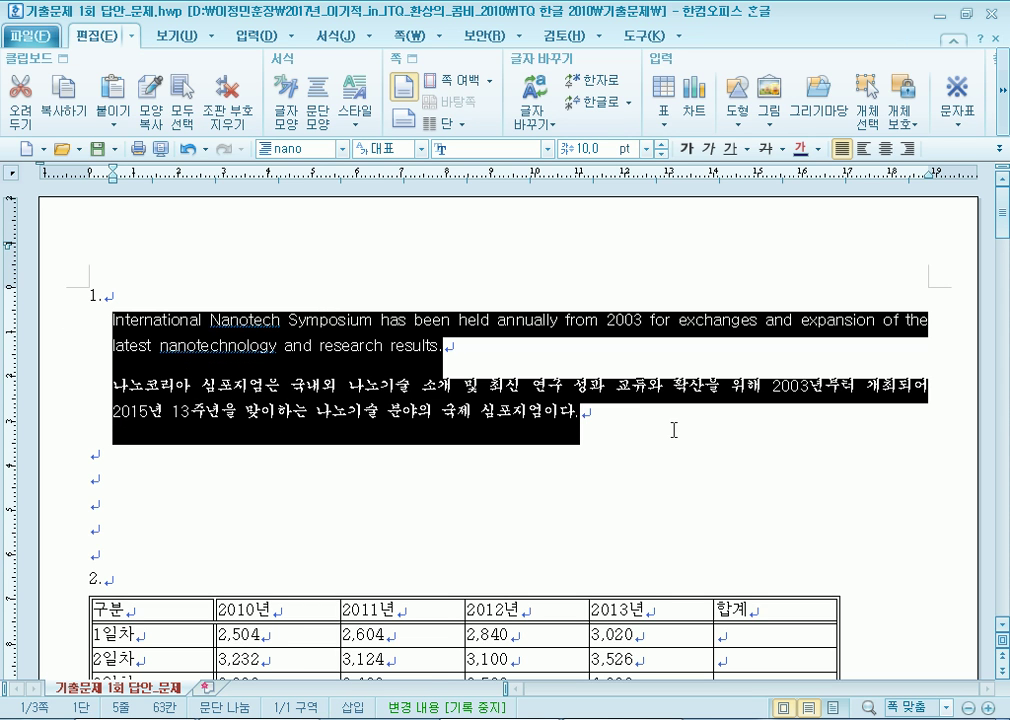
{"action": "key", "text": "F6"}
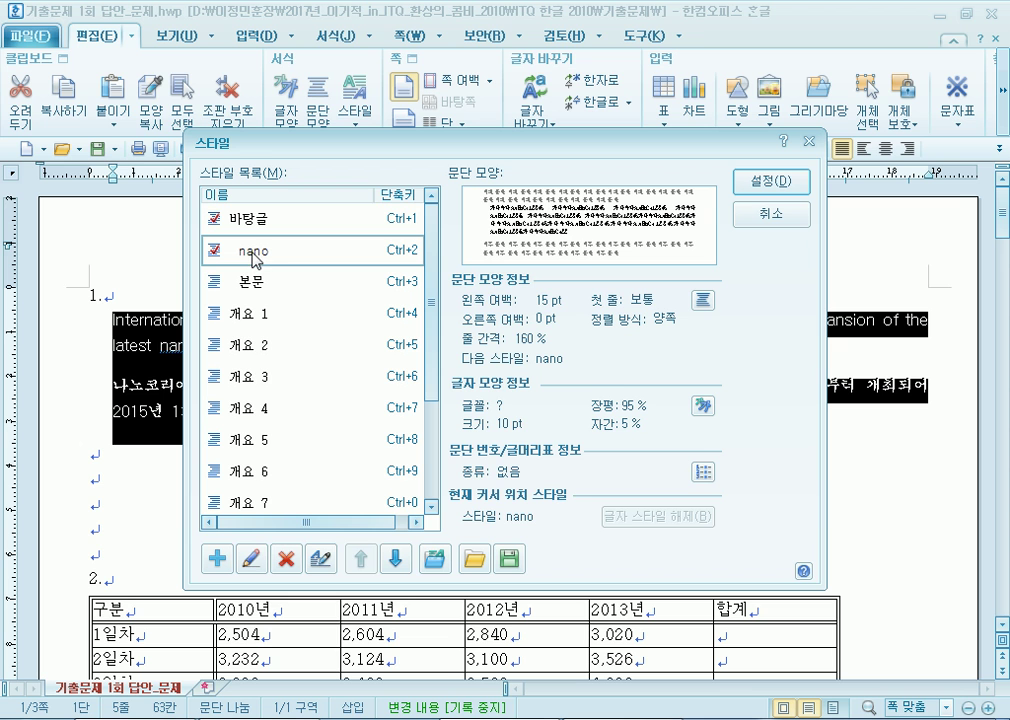
Revert both paragraphs to 바탕글, delete the nano style, and reopen the style list.
{"action": "left_click", "coordinate": [240, 217]}
{"action": "left_click", "coordinate": [771, 181]}
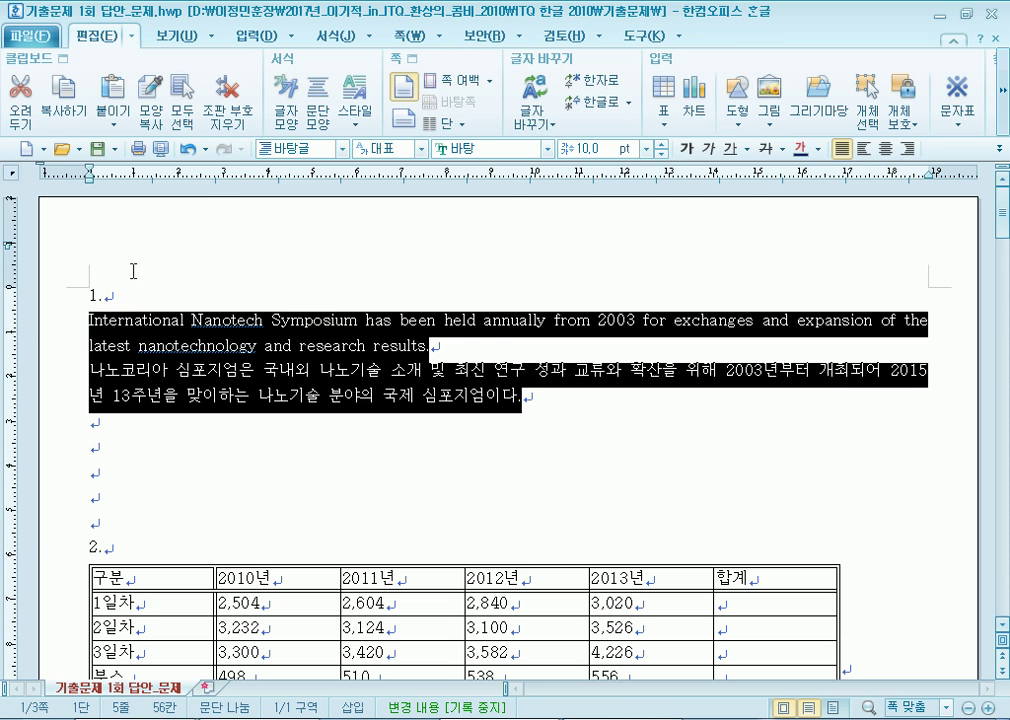
{"action": "key", "text": "F6"}
{"action": "left_click", "coordinate": [245, 259]}
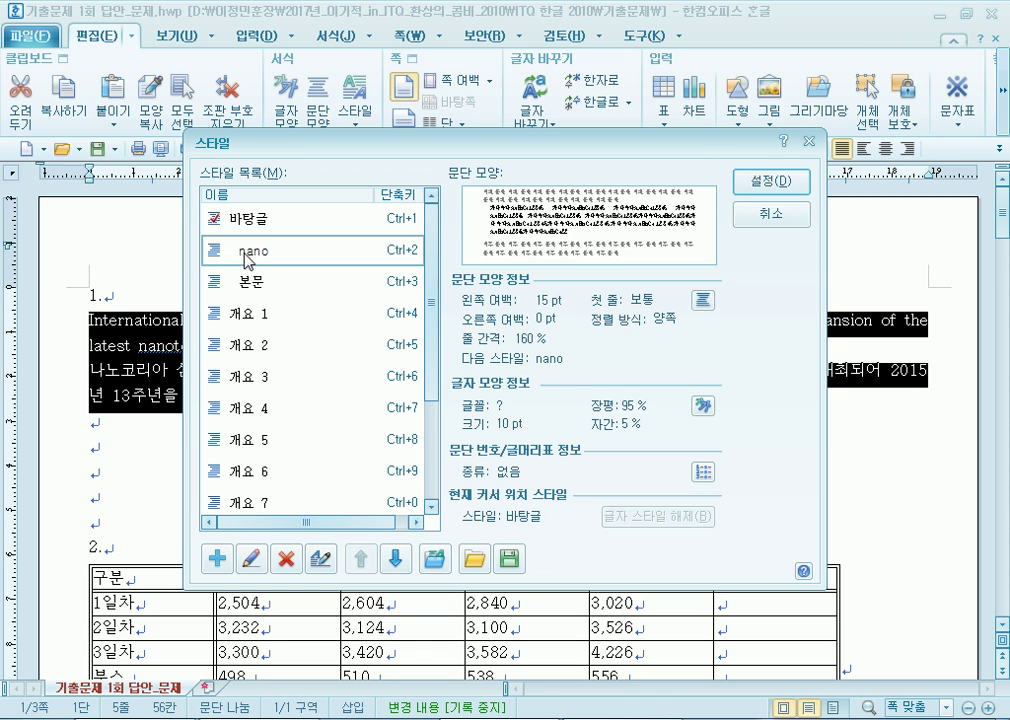
{"action": "left_click", "coordinate": [286, 556]}
{"action": "left_click", "coordinate": [340, 220]}
{"action": "left_click", "coordinate": [771, 181]}
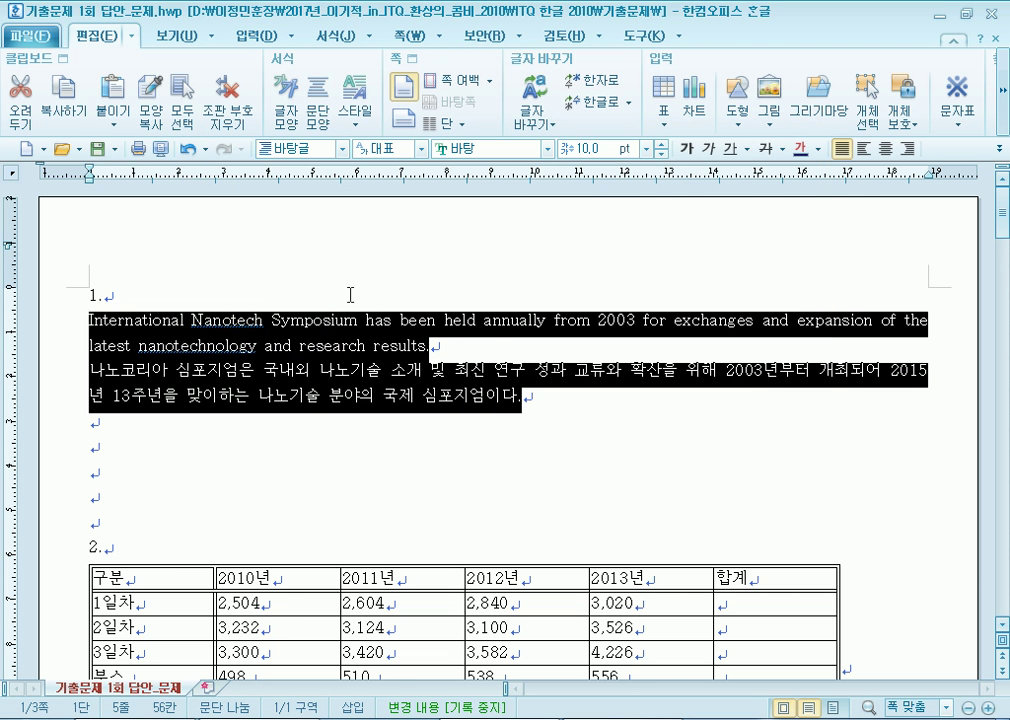
{"action": "key", "text": "F6"}
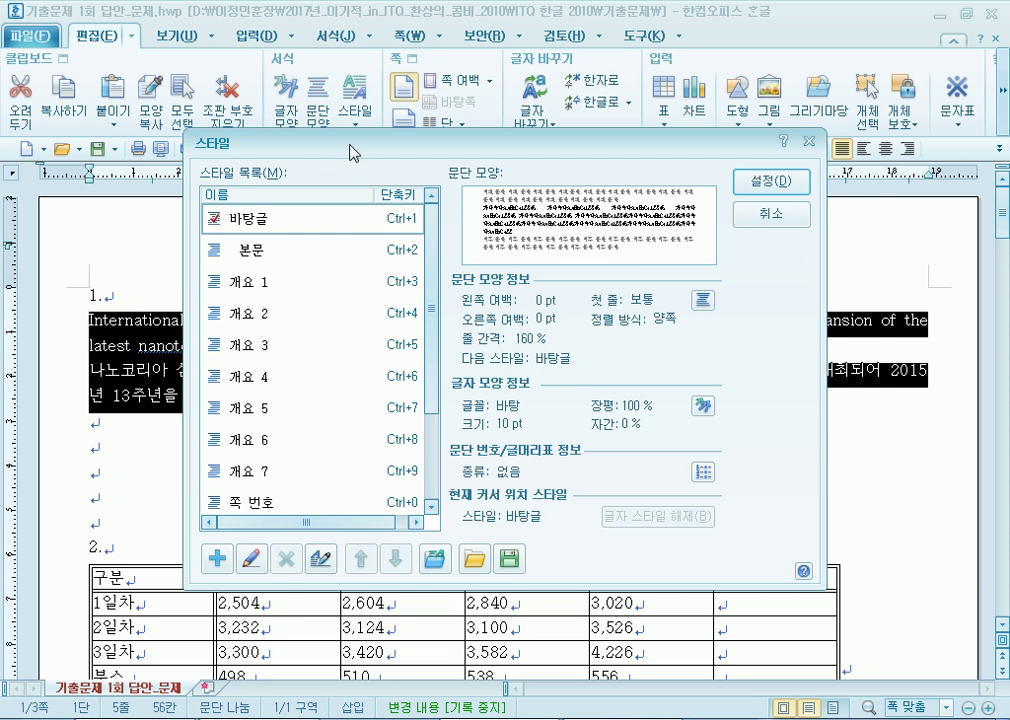
{"action": "left_click_drag", "start_coordinate": [255, 143], "coordinate": [334, 43]}
Add a new style named nano and give its paragraphs a 15 pt left margin.
{"action": "left_click", "coordinate": [294, 457]}
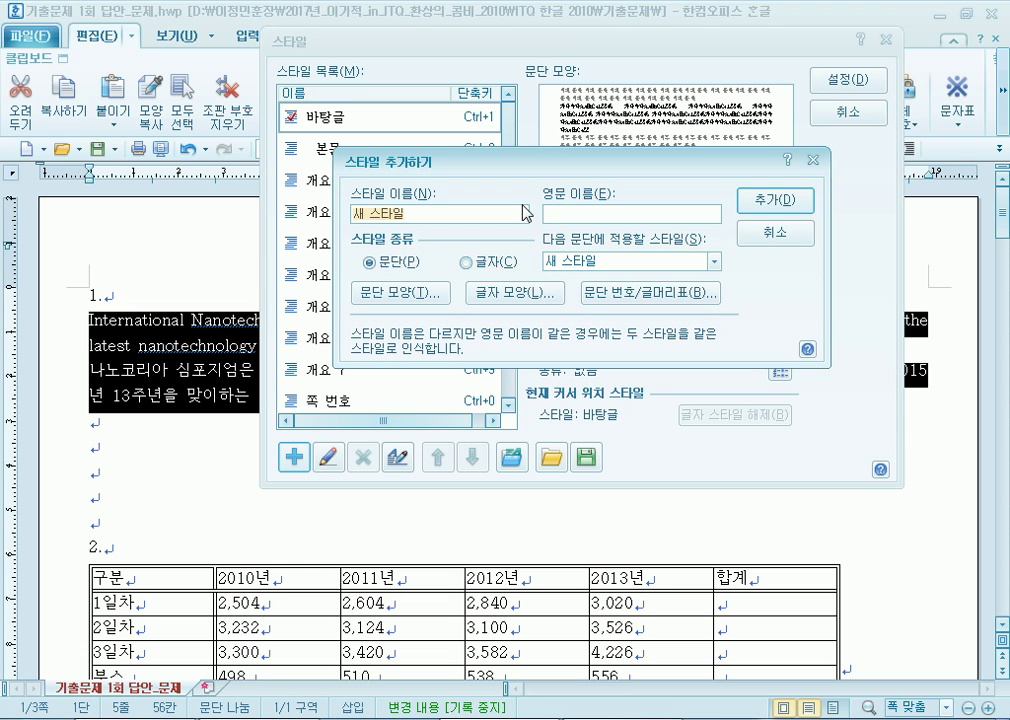
{"action": "type", "text": "nano"}
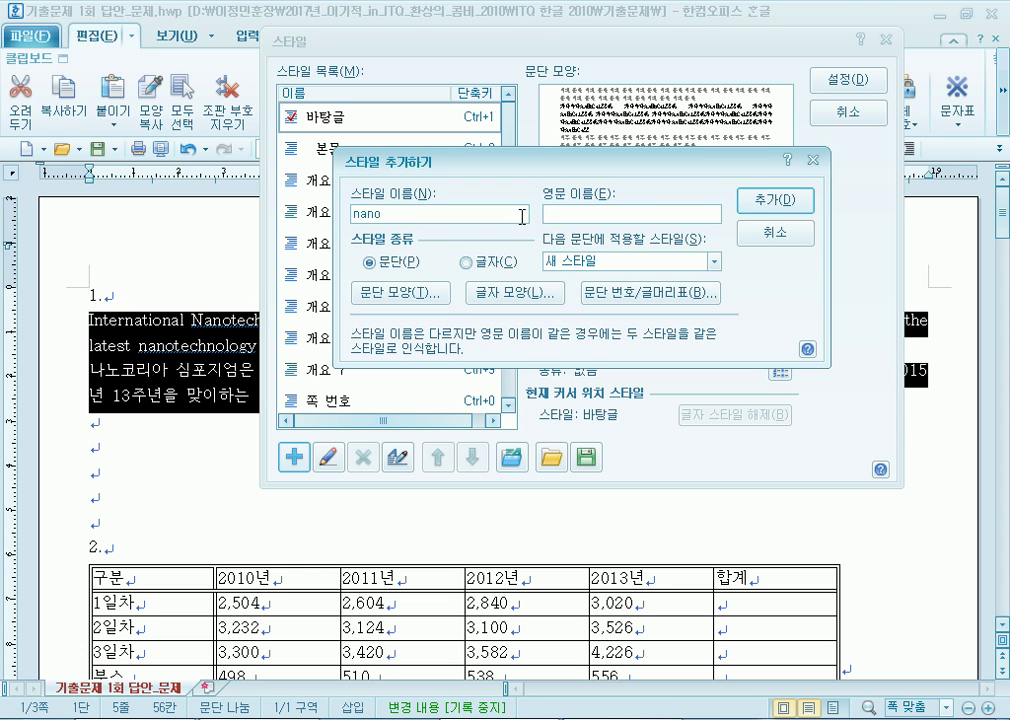
{"action": "left_click", "coordinate": [427, 298]}
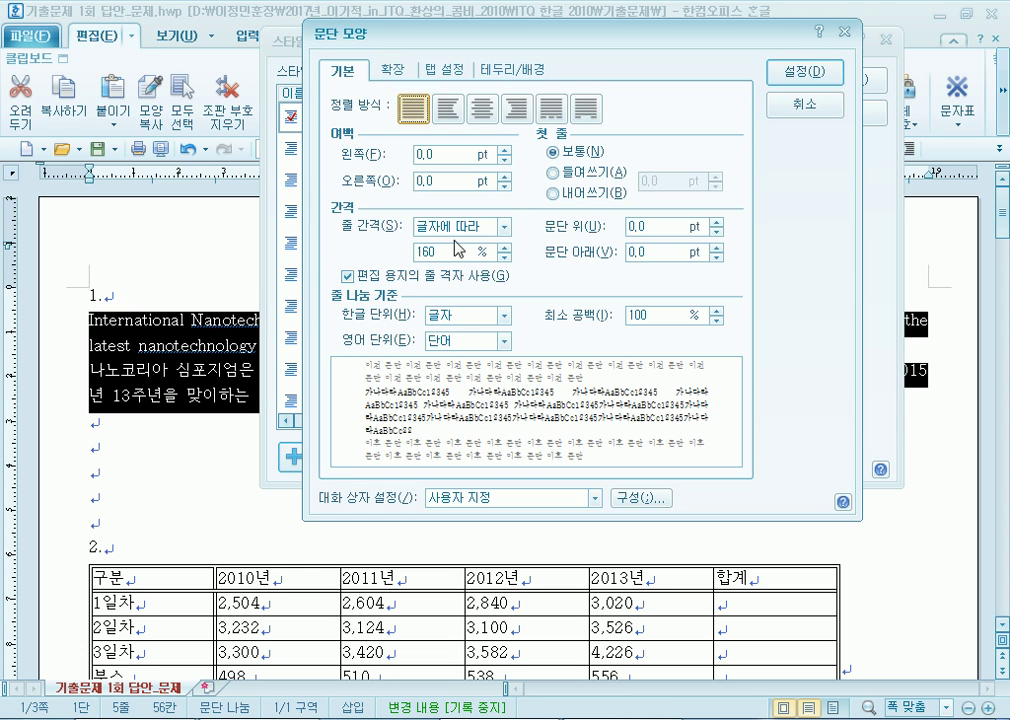
{"action": "left_click", "coordinate": [505, 150]}
{"action": "left_click", "coordinate": [505, 150]}
{"action": "left_click", "coordinate": [505, 150]}
{"action": "left_click", "coordinate": [505, 150]}
{"action": "left_click", "coordinate": [505, 150]}
{"action": "double_click", "coordinate": [505, 151]}
{"action": "double_click", "coordinate": [505, 151]}
{"action": "left_click", "coordinate": [505, 151]}
{"action": "double_click", "coordinate": [505, 151]}
{"action": "left_click", "coordinate": [505, 151]}
{"action": "double_click", "coordinate": [505, 151]}
Add 10 pt of space below paragraphs and confirm the nano paragraph settings.
{"action": "left_click", "coordinate": [715, 246]}
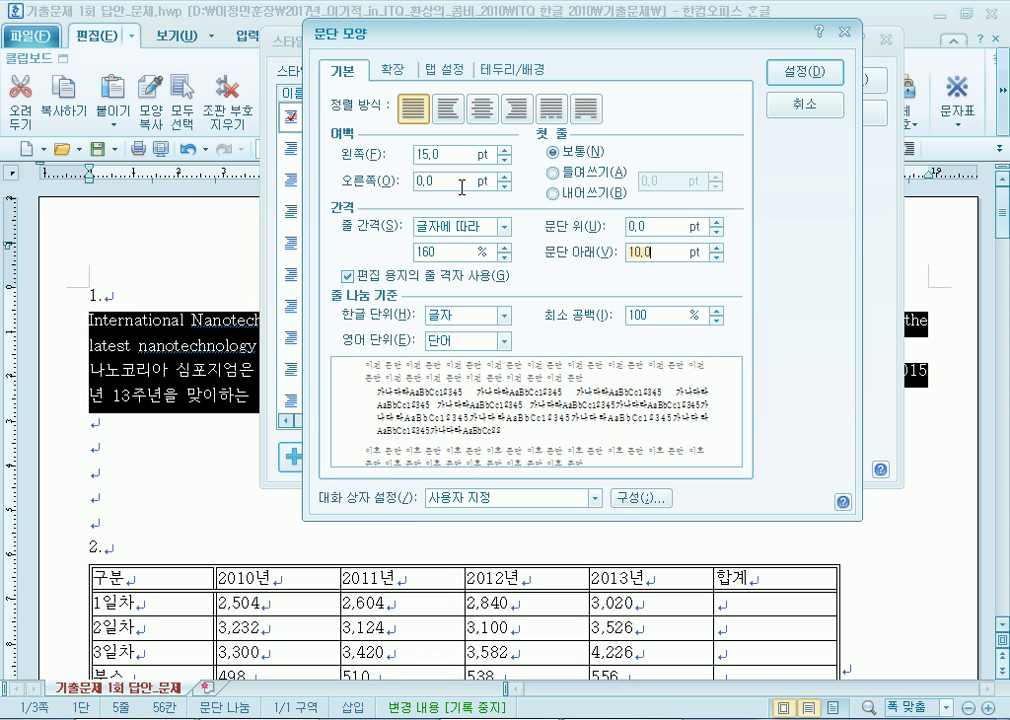
{"action": "left_click", "coordinate": [805, 72]}
{"action": "left_click", "coordinate": [509, 298]}
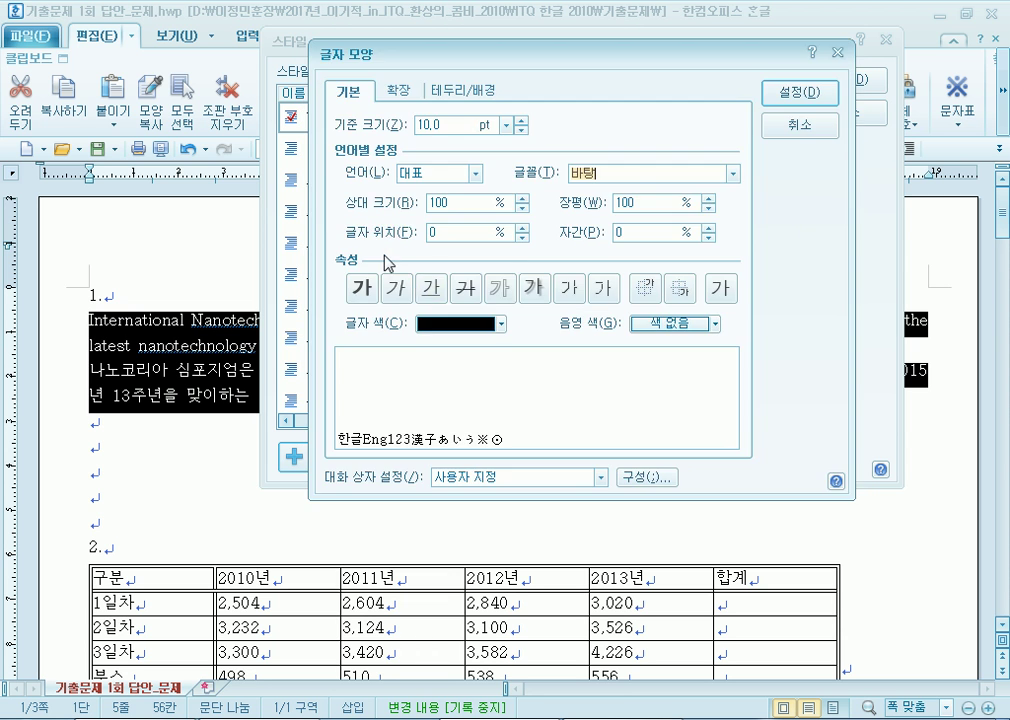
Set the nano style's character width to 95% and letter spacing to 5%.
{"action": "left_click", "coordinate": [709, 209]}
{"action": "left_click", "coordinate": [709, 209]}
{"action": "left_click", "coordinate": [709, 209]}
{"action": "left_click", "coordinate": [709, 209]}
{"action": "left_click", "coordinate": [709, 209]}
{"action": "left_click", "coordinate": [709, 226]}
{"action": "left_click", "coordinate": [709, 226]}
{"action": "left_click", "coordinate": [709, 226]}
{"action": "left_click", "coordinate": [709, 226]}
{"action": "left_click", "coordinate": [709, 228]}
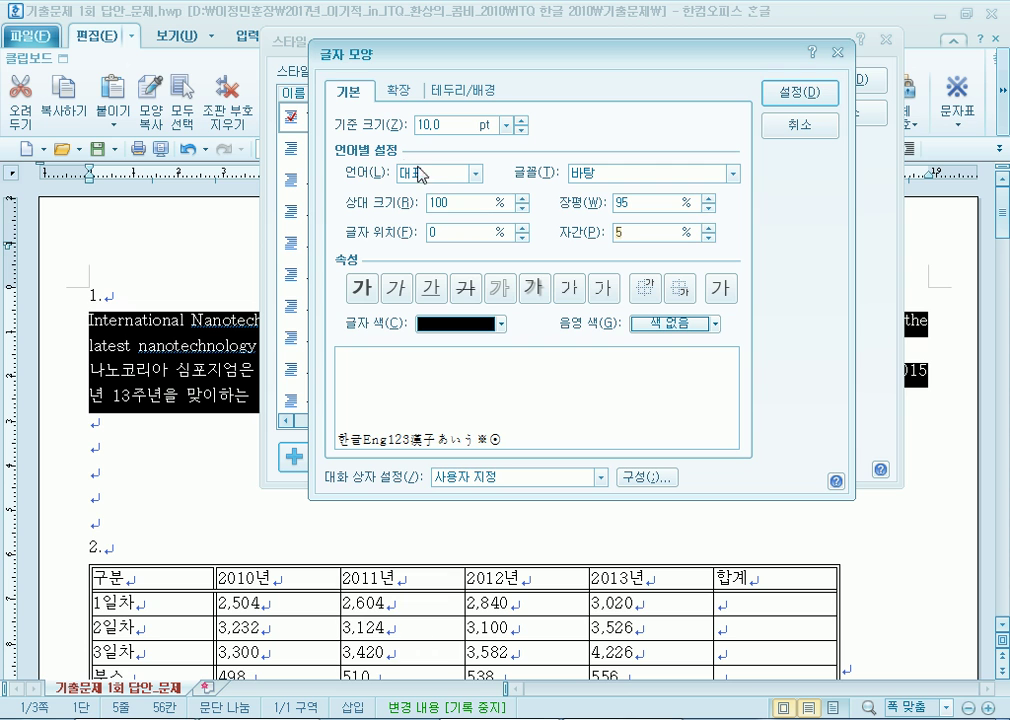
Use 궁서 as the Korean font and 굴림 as the English font, then confirm.
{"action": "left_click", "coordinate": [420, 174]}
{"action": "left_click", "coordinate": [430, 207]}
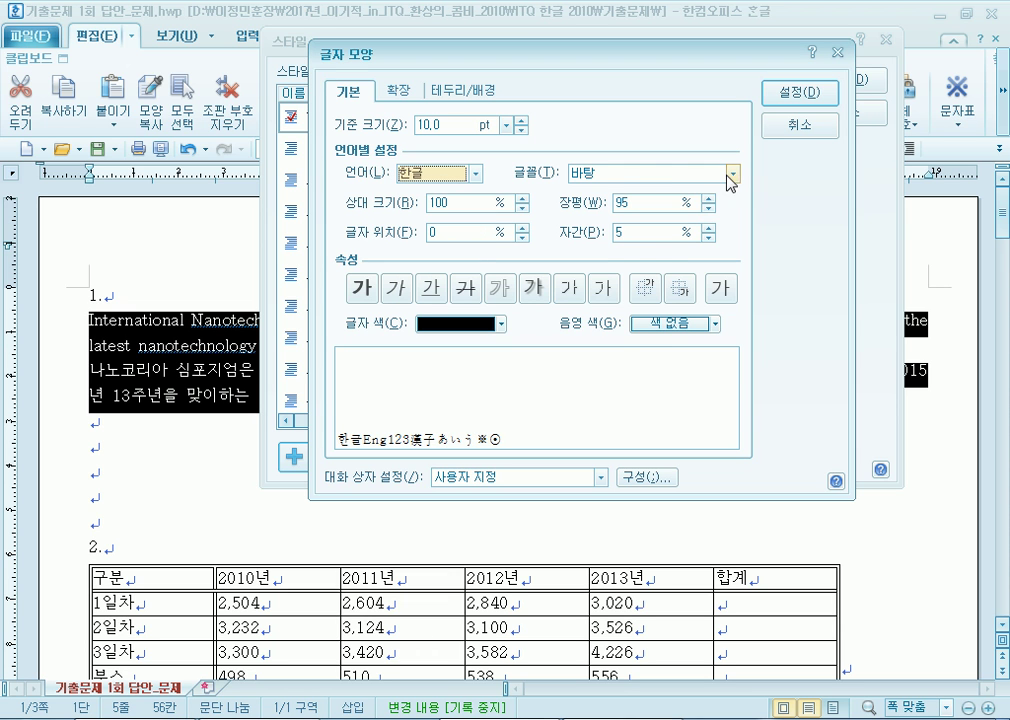
{"action": "left_click", "coordinate": [735, 178]}
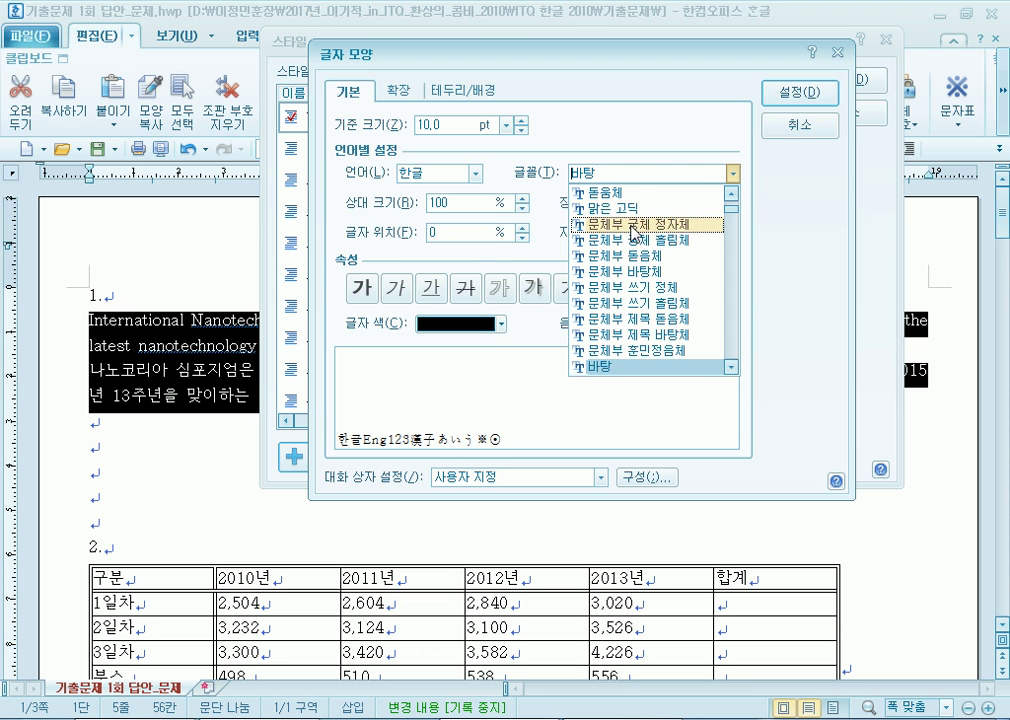
{"action": "scroll", "coordinate": [610, 275], "scroll_direction": "up", "scroll_amount": 3}
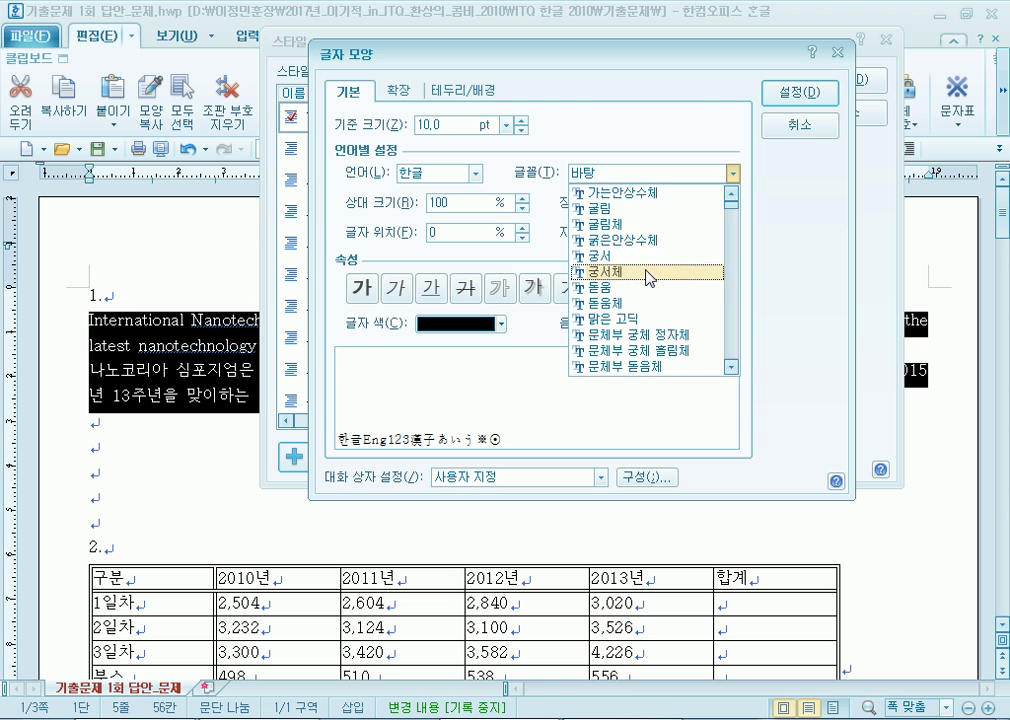
{"action": "left_click", "coordinate": [650, 256]}
{"action": "left_click", "coordinate": [476, 174]}
{"action": "left_click", "coordinate": [438, 201]}
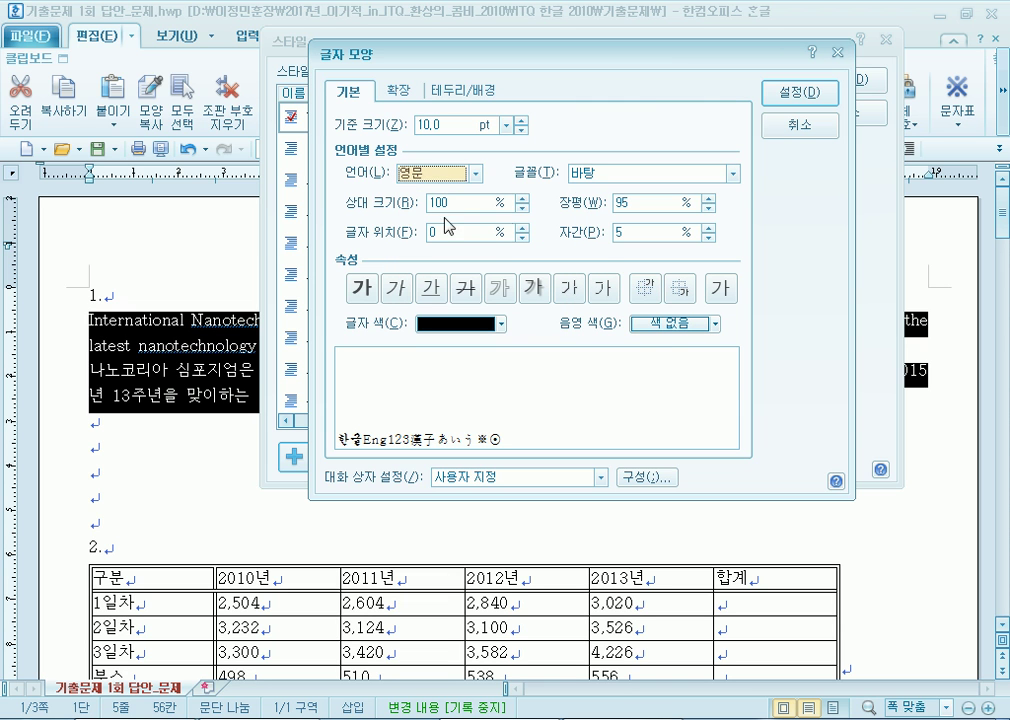
{"action": "left_click", "coordinate": [734, 174]}
{"action": "scroll", "coordinate": [640, 262], "scroll_direction": "up", "scroll_amount": 3}
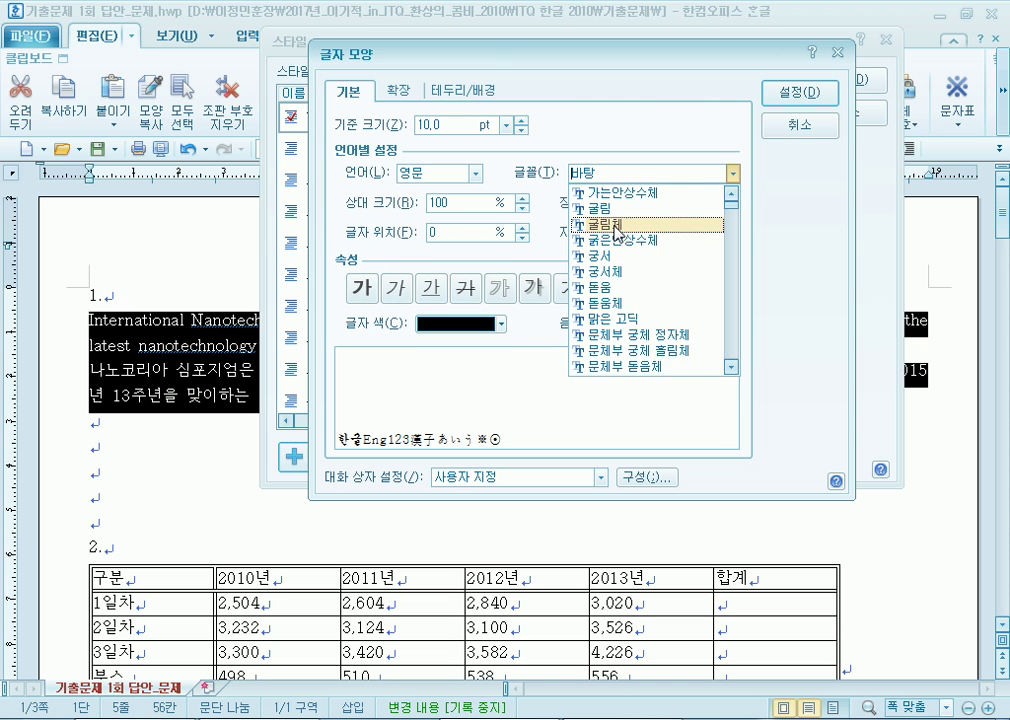
{"action": "left_click", "coordinate": [613, 211]}
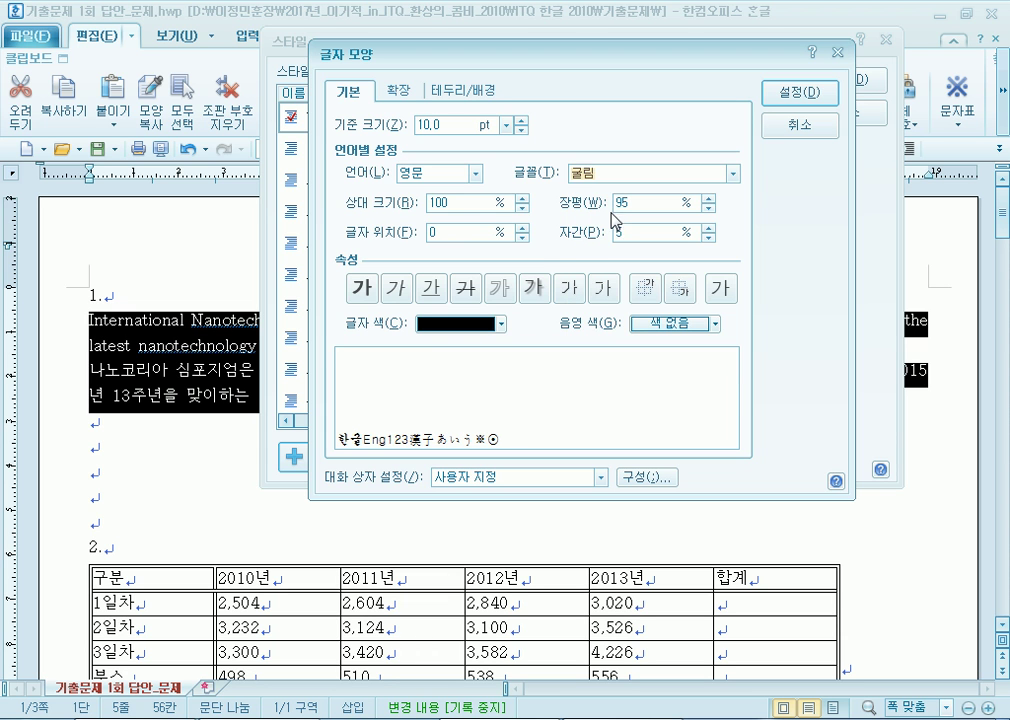
{"action": "left_click", "coordinate": [805, 93]}
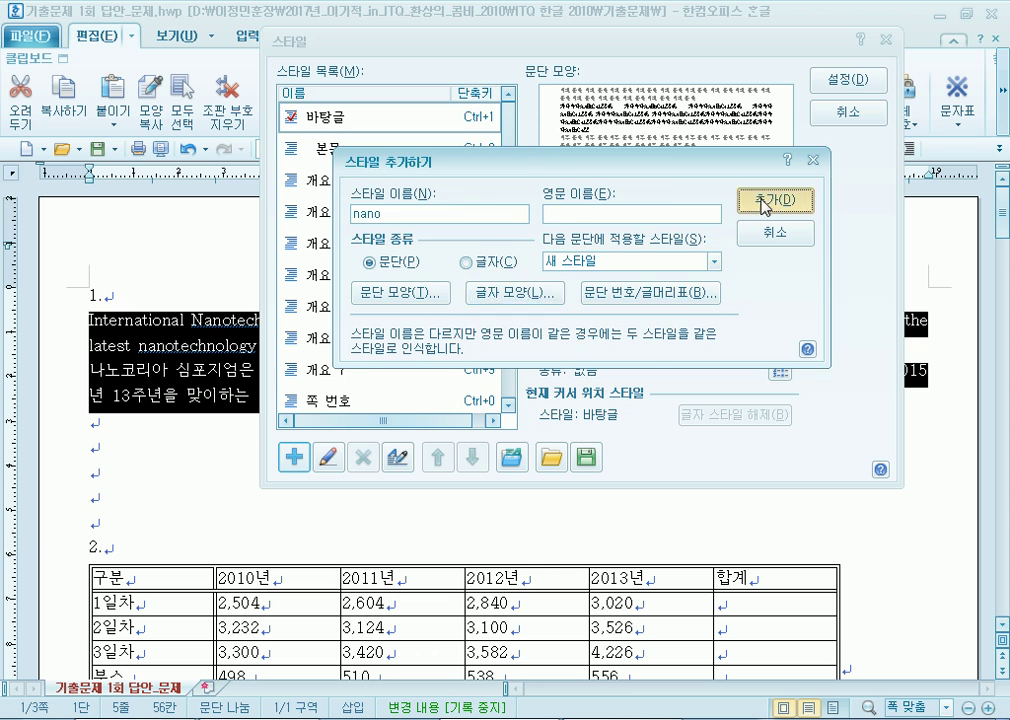
Add nano to the style list and apply it to both item 1 paragraphs.
{"action": "left_click", "coordinate": [764, 205]}
{"action": "left_click", "coordinate": [330, 122]}
{"action": "left_click", "coordinate": [330, 150]}
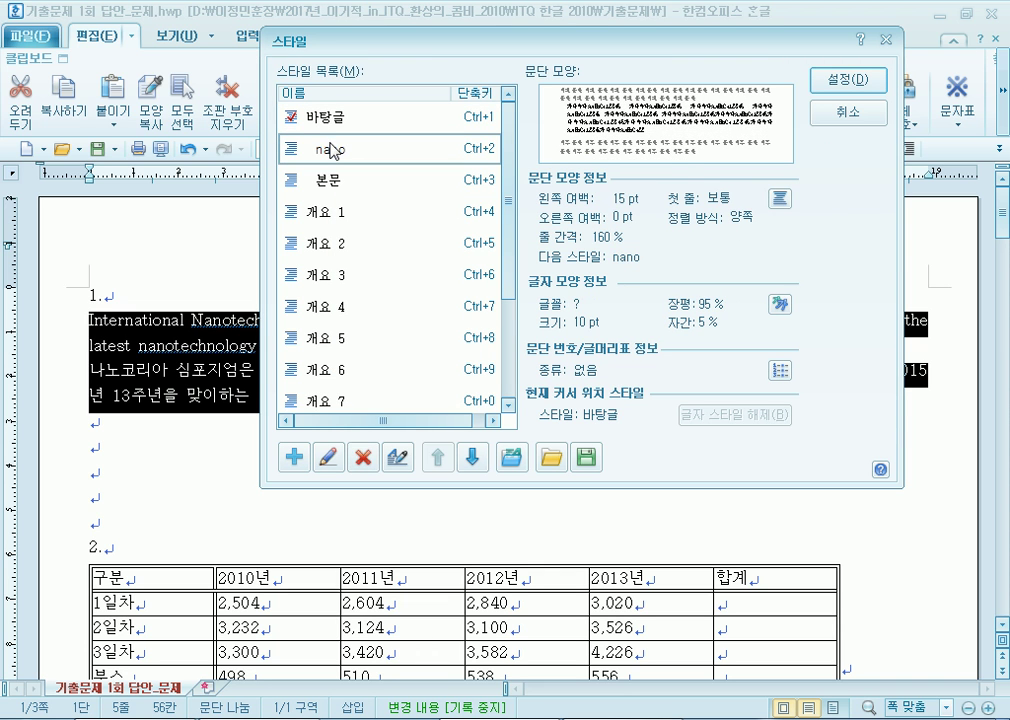
{"action": "left_click", "coordinate": [329, 120]}
{"action": "left_click", "coordinate": [331, 152]}
{"action": "left_click", "coordinate": [848, 80]}
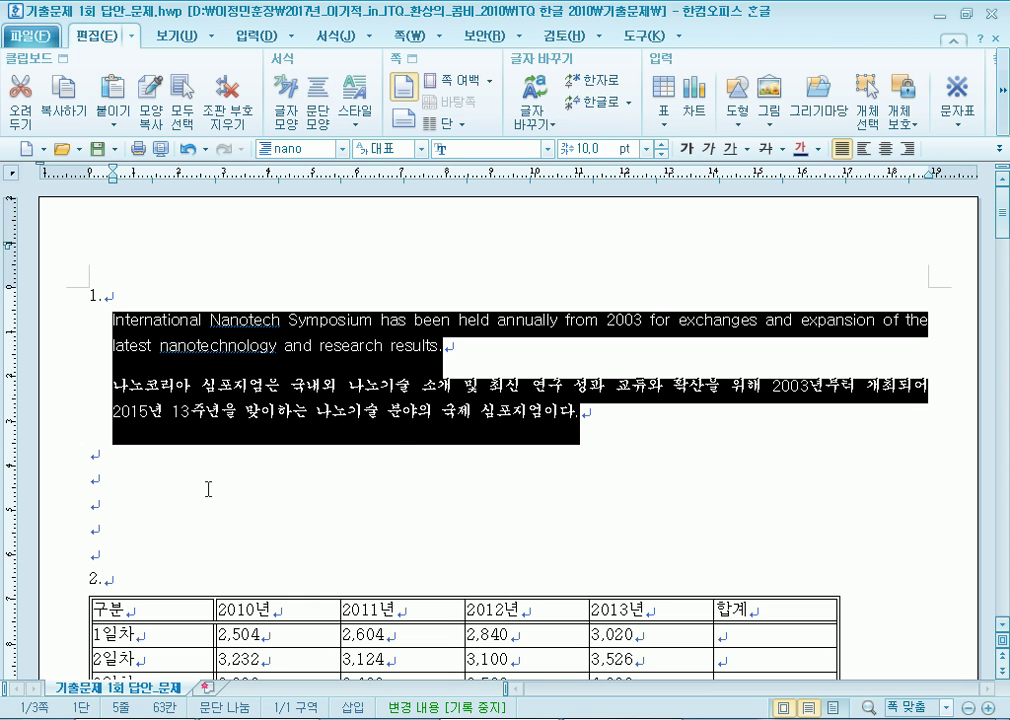
{"action": "scroll", "coordinate": [208, 489], "scroll_direction": "down", "scroll_amount": 5}
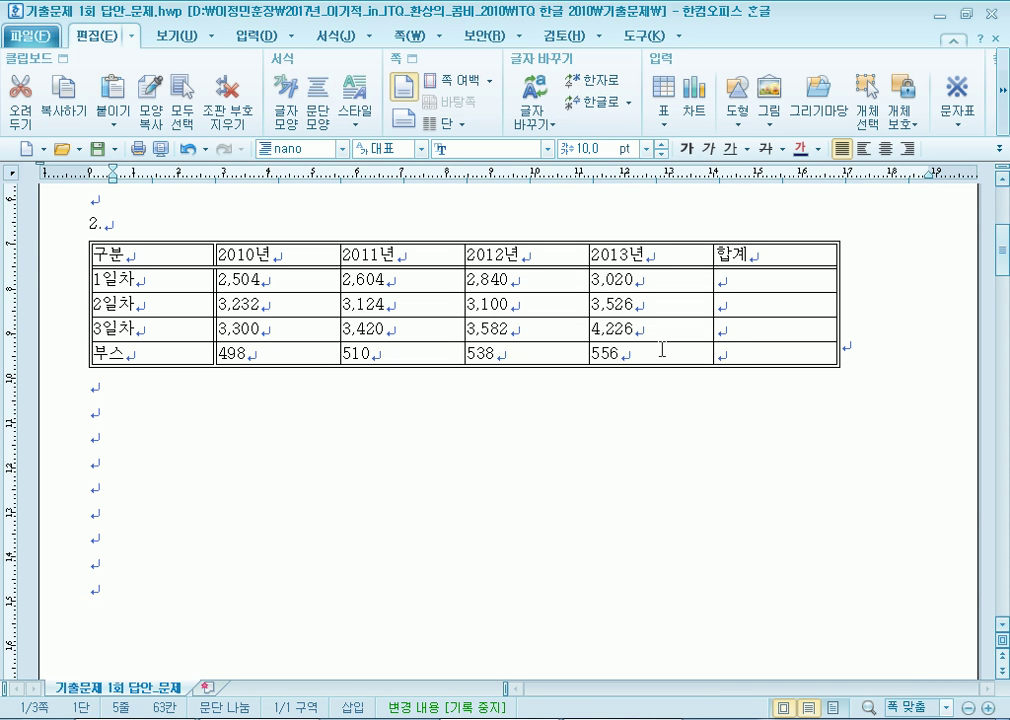
Drag the table's right edge out to the right margin.
{"action": "left_click", "coordinate": [840, 337]}
{"action": "left_click_drag", "start_coordinate": [838, 303], "coordinate": [918, 305]}
{"action": "key", "text": "Escape"}
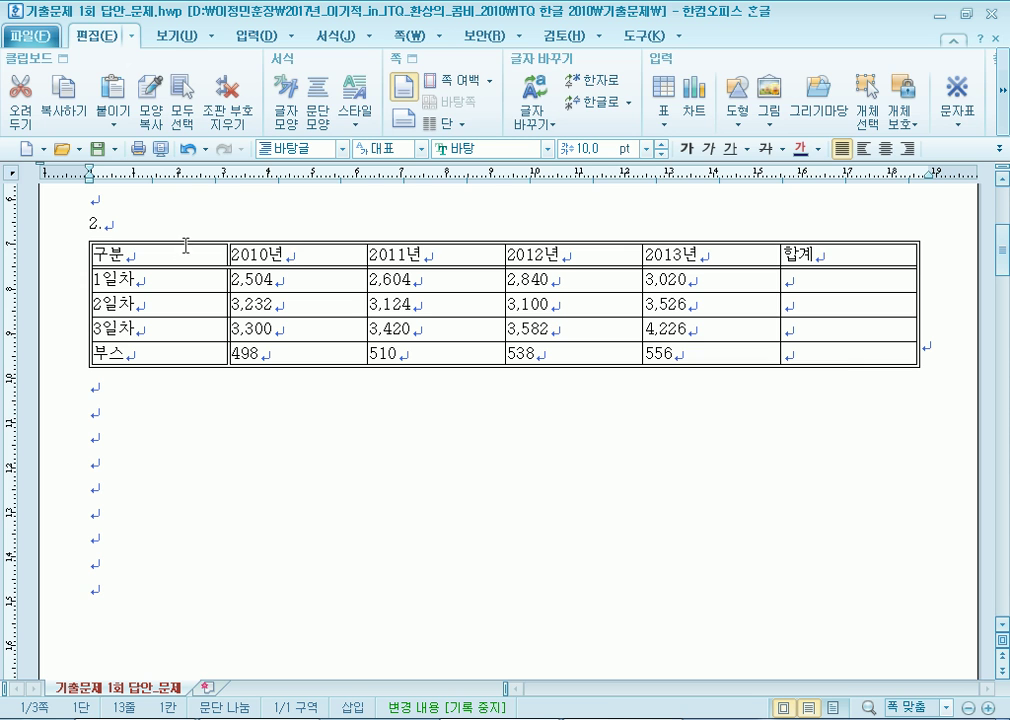
Try 0.12 mm border lines on all cells, then cancel the border dialog.
{"action": "left_click_drag", "start_coordinate": [180, 255], "coordinate": [818, 350]}
{"action": "key", "text": "l"}
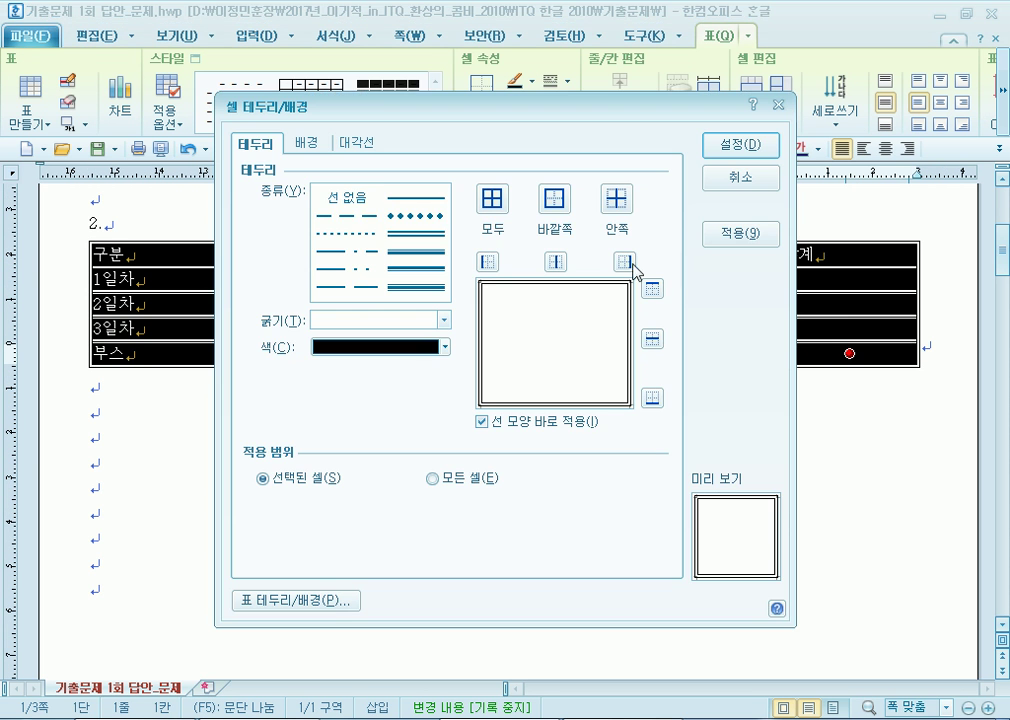
{"action": "left_click", "coordinate": [416, 268]}
{"action": "left_click", "coordinate": [388, 320]}
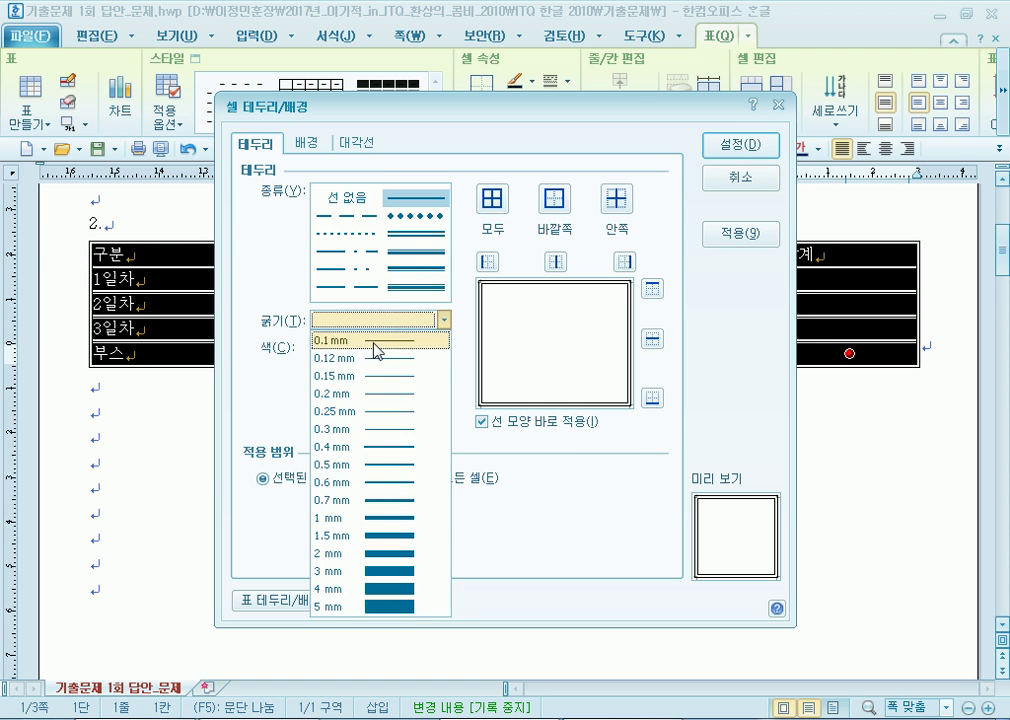
{"action": "left_click", "coordinate": [376, 358]}
{"action": "left_click", "coordinate": [427, 198]}
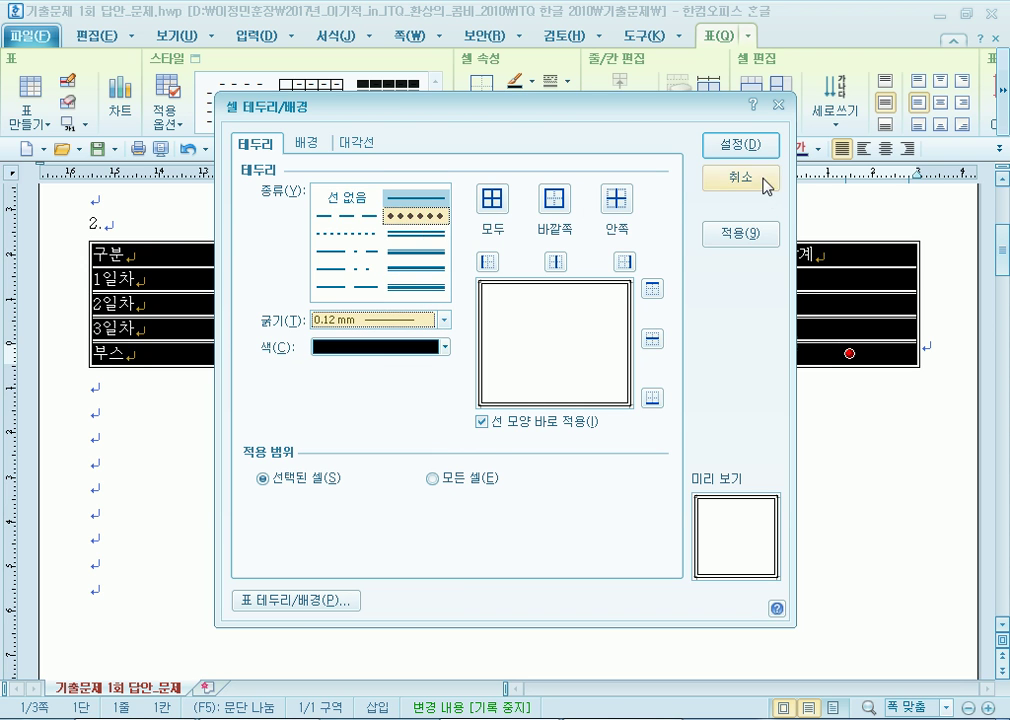
{"action": "left_click", "coordinate": [712, 180]}
{"action": "left_click", "coordinate": [533, 497]}
Give every table cell plain solid 0.12 mm borders on all sides.
{"action": "left_click_drag", "start_coordinate": [158, 258], "coordinate": [849, 354]}
{"action": "key", "text": "l"}
{"action": "left_click", "coordinate": [391, 203]}
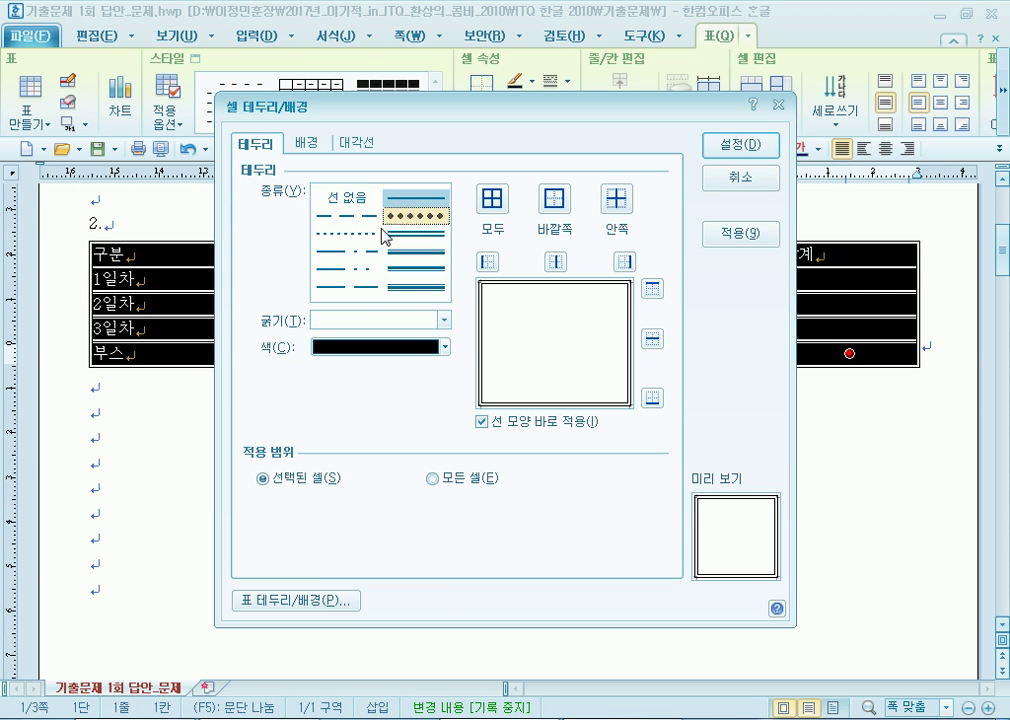
{"action": "left_click", "coordinate": [349, 320]}
{"action": "left_click", "coordinate": [348, 357]}
{"action": "left_click", "coordinate": [416, 287]}
{"action": "left_click", "coordinate": [497, 205]}
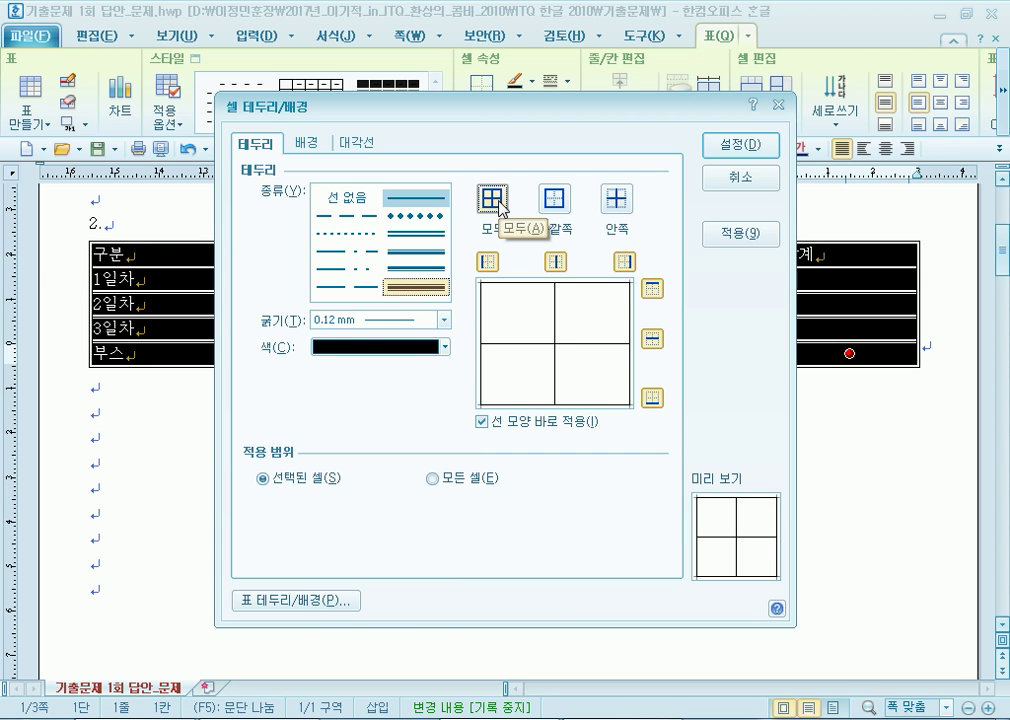
{"action": "left_click", "coordinate": [720, 145]}
{"action": "left_click", "coordinate": [559, 399]}
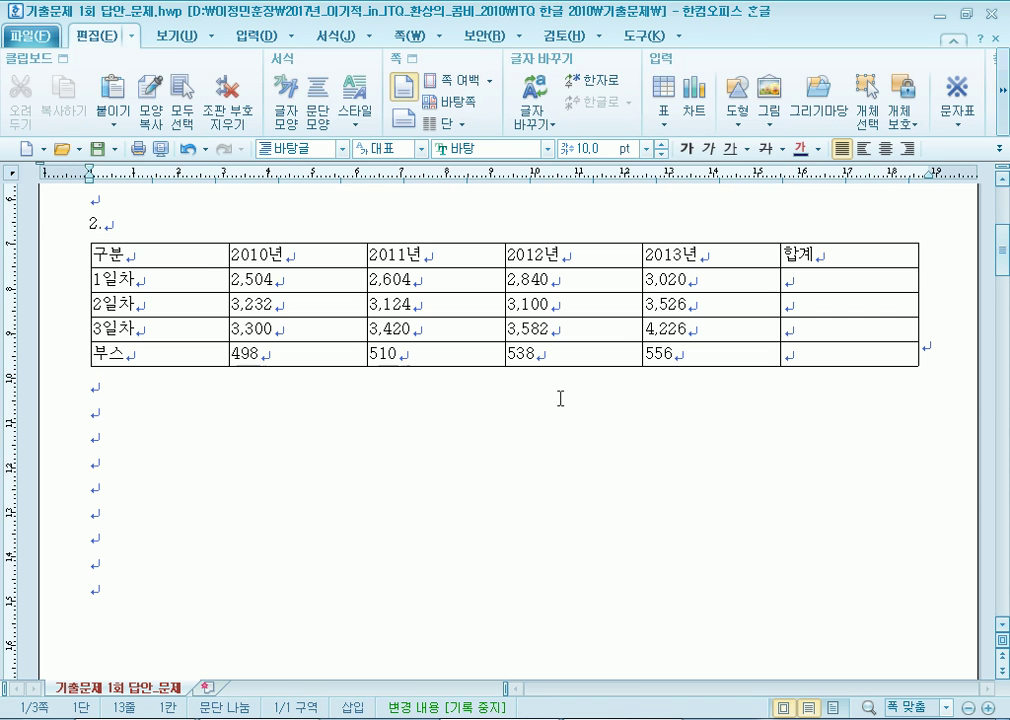
Put a double line on the right edge of the first column's cells.
{"action": "left_click_drag", "start_coordinate": [150, 255], "coordinate": [850, 353]}
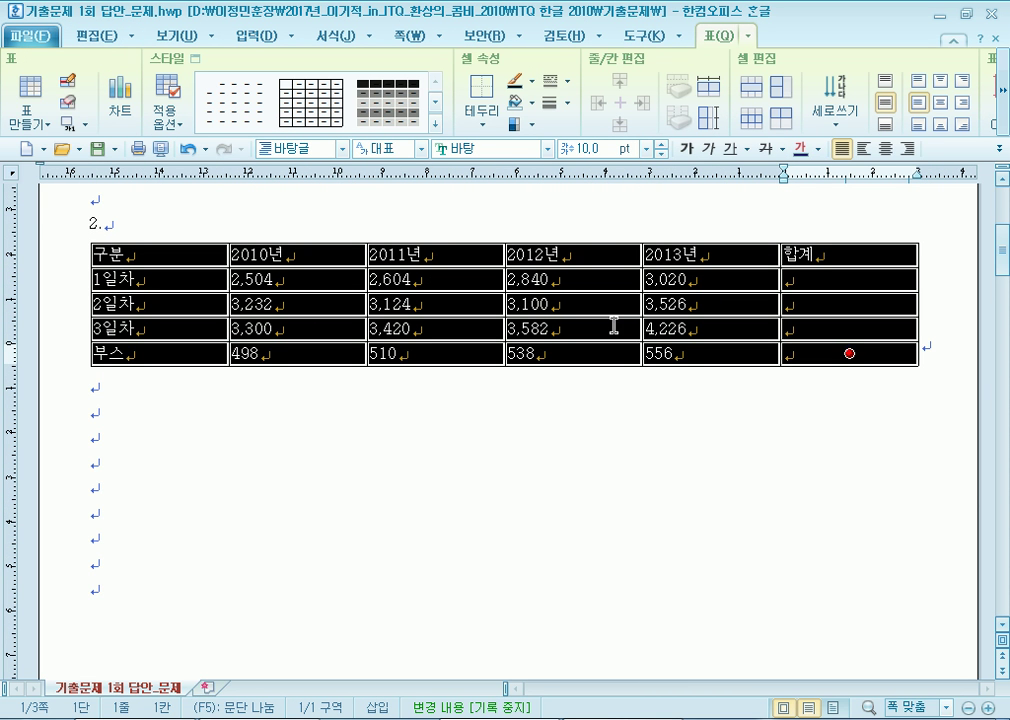
{"action": "left_click_drag", "start_coordinate": [151, 256], "coordinate": [160, 328]}
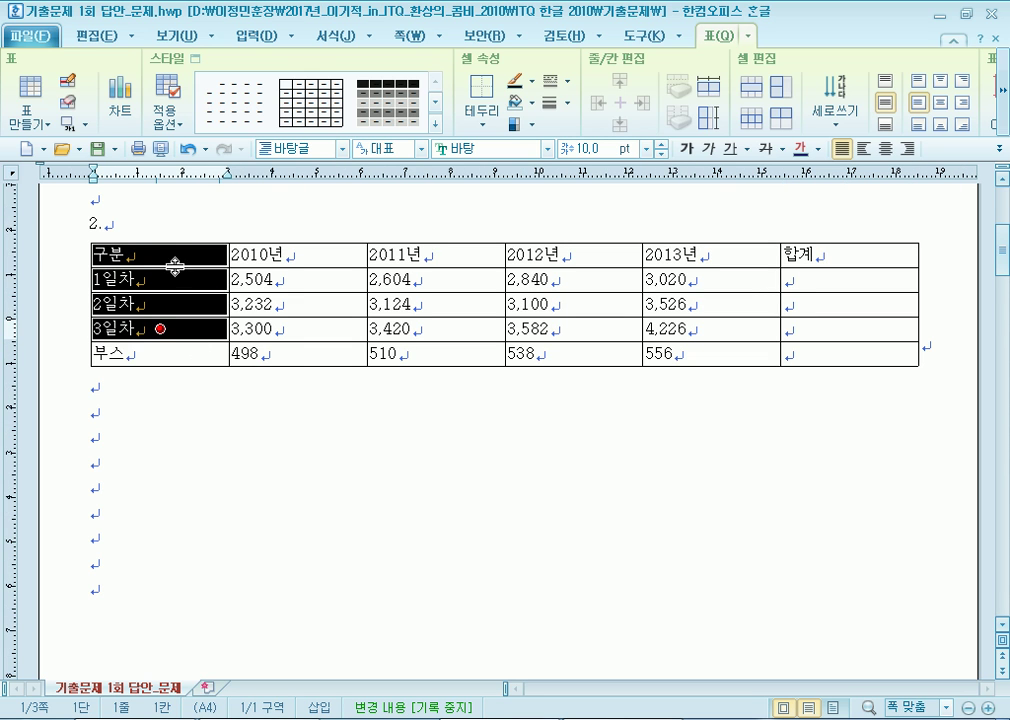
{"action": "left_click", "coordinate": [160, 353], "text": "shift"}
{"action": "key", "text": "l"}
{"action": "left_click", "coordinate": [410, 234]}
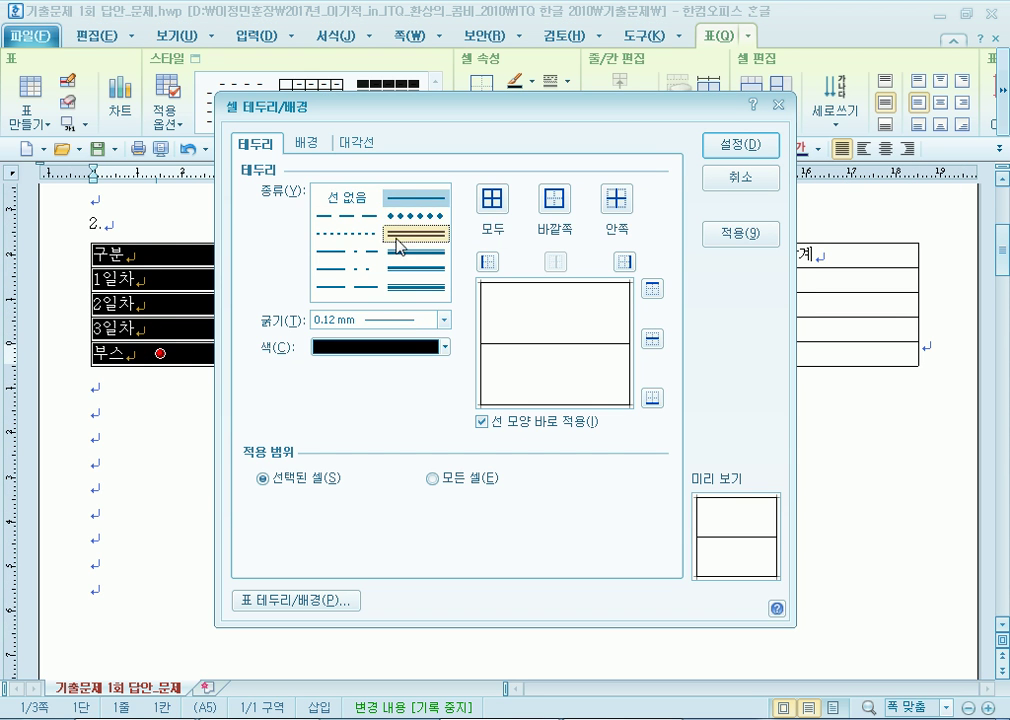
{"action": "left_click", "coordinate": [626, 263]}
{"action": "left_click", "coordinate": [726, 143]}
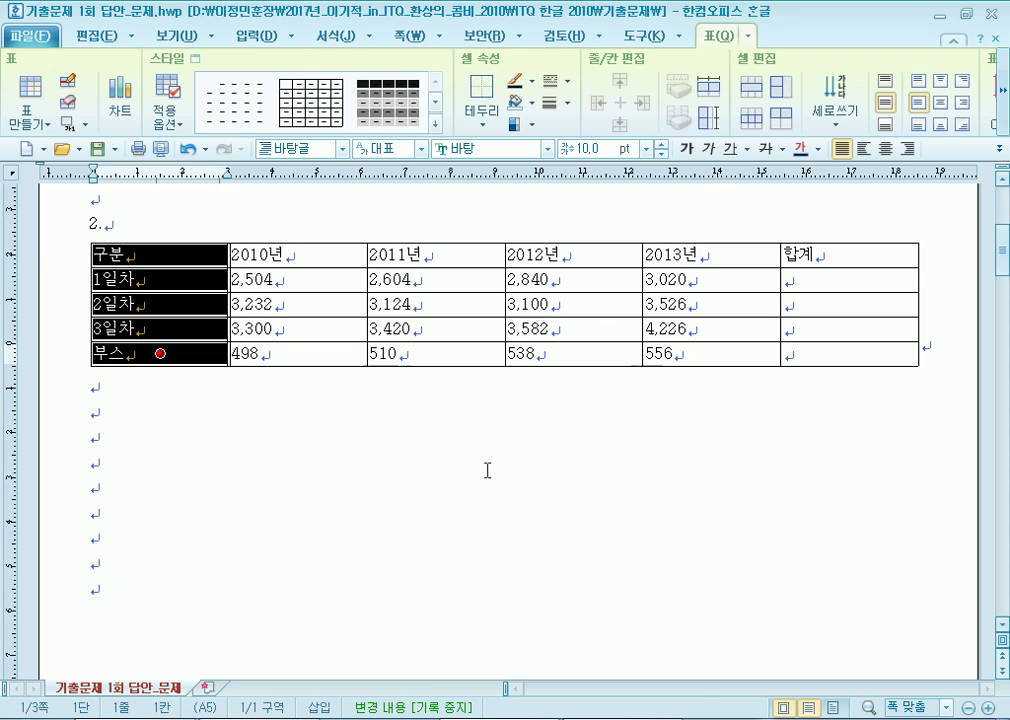
{"action": "left_click", "coordinate": [483, 469]}
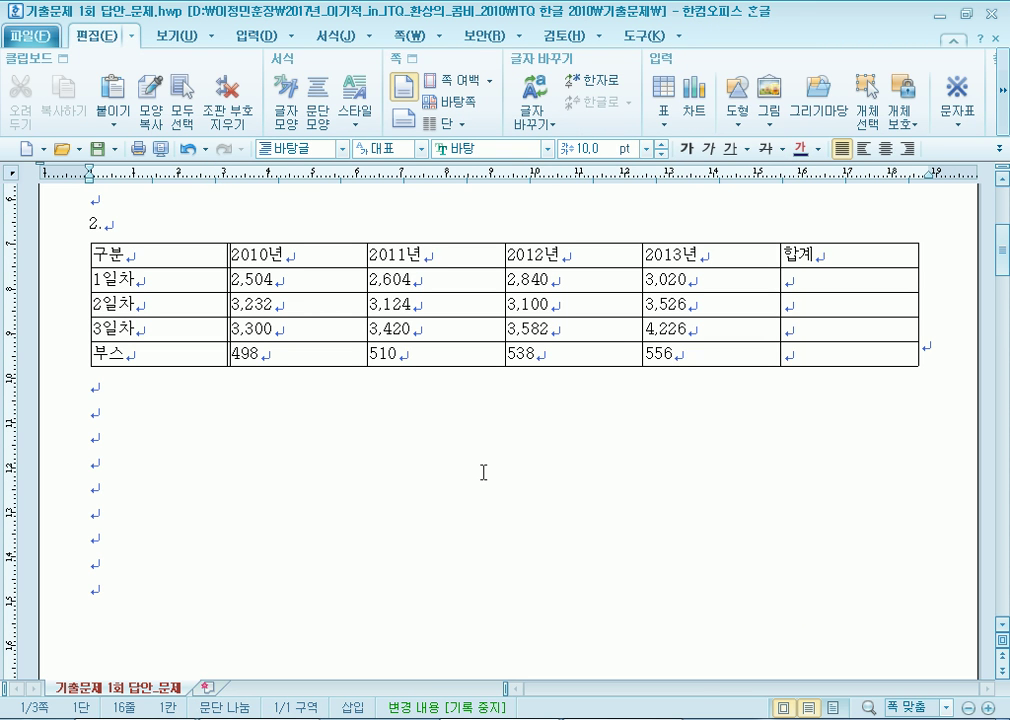
Change the first column's right edge to a thick 2 mm solid line.
{"action": "left_click_drag", "start_coordinate": [118, 255], "coordinate": [160, 353]}
{"action": "key", "text": "l"}
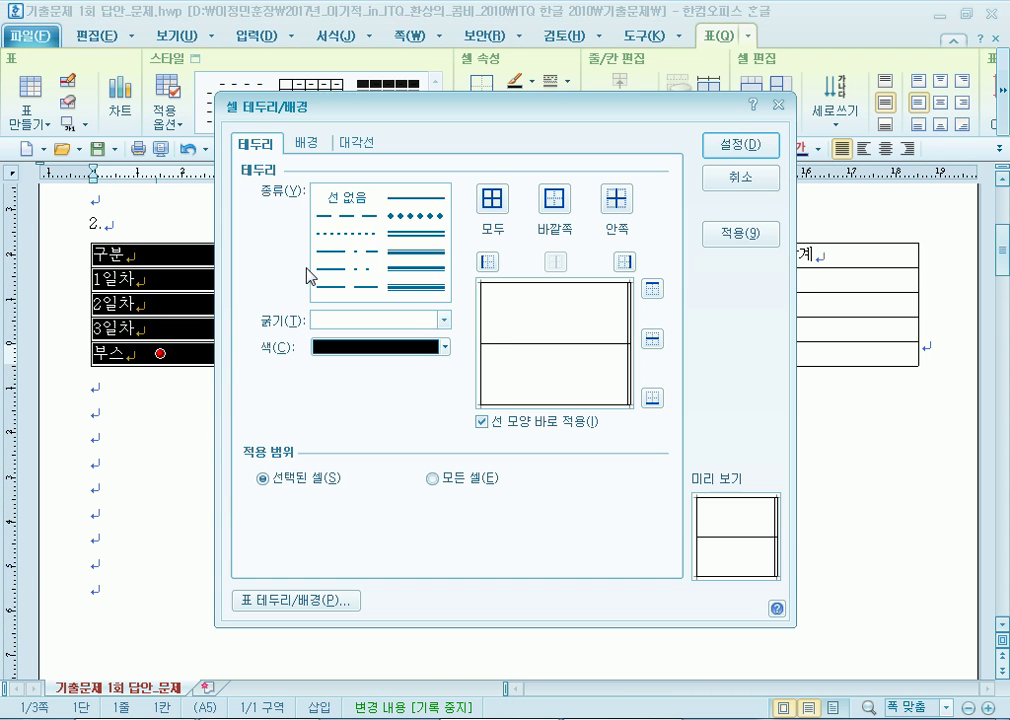
{"action": "left_click", "coordinate": [416, 286]}
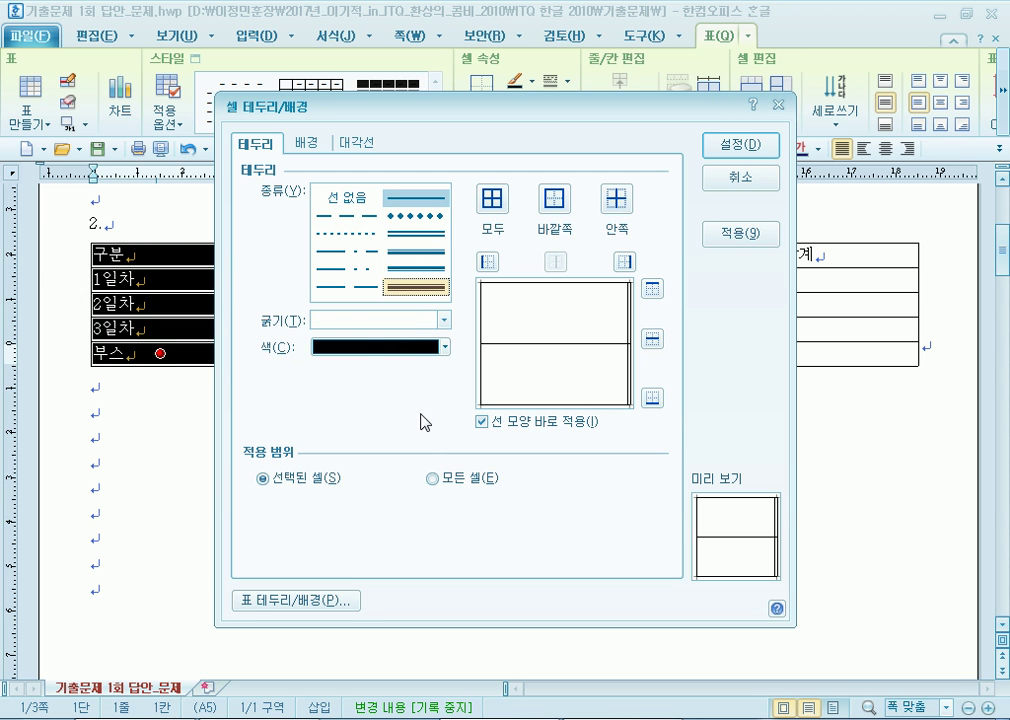
{"action": "left_click", "coordinate": [375, 320]}
{"action": "left_click", "coordinate": [405, 293]}
{"action": "left_click", "coordinate": [412, 232]}
{"action": "left_click", "coordinate": [416, 197]}
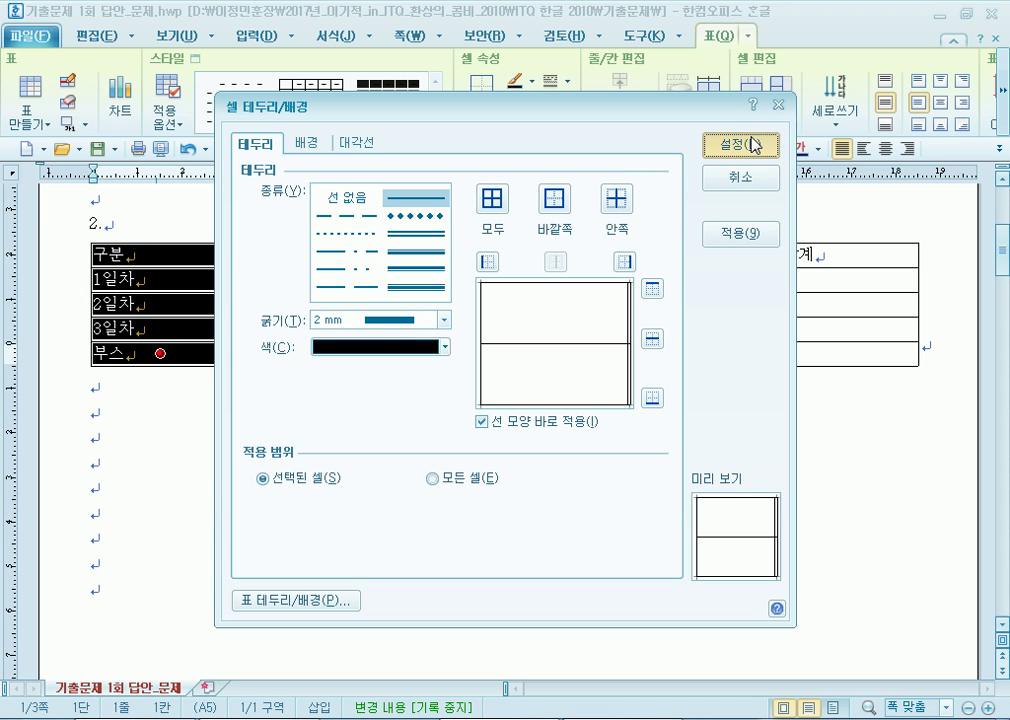
{"action": "left_click", "coordinate": [626, 263]}
{"action": "left_click", "coordinate": [726, 153]}
{"action": "left_click", "coordinate": [373, 497]}
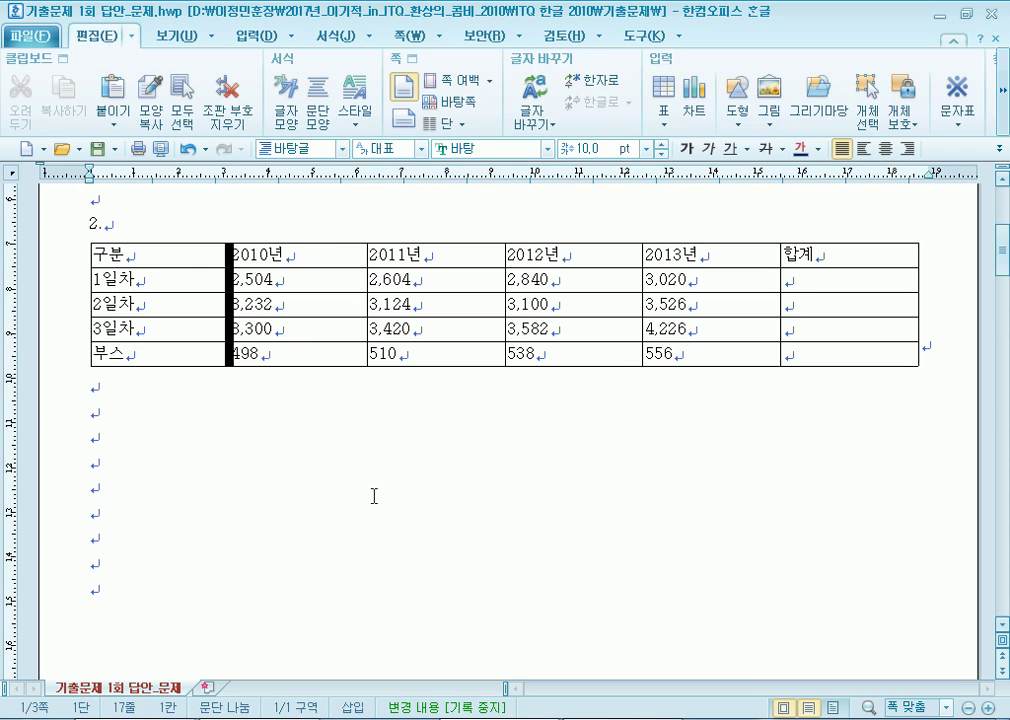
Return the first column's right edge to a thin 0.12 mm line and select the whole table.
{"action": "left_click_drag", "start_coordinate": [195, 262], "coordinate": [160, 353]}
{"action": "key", "text": "l"}
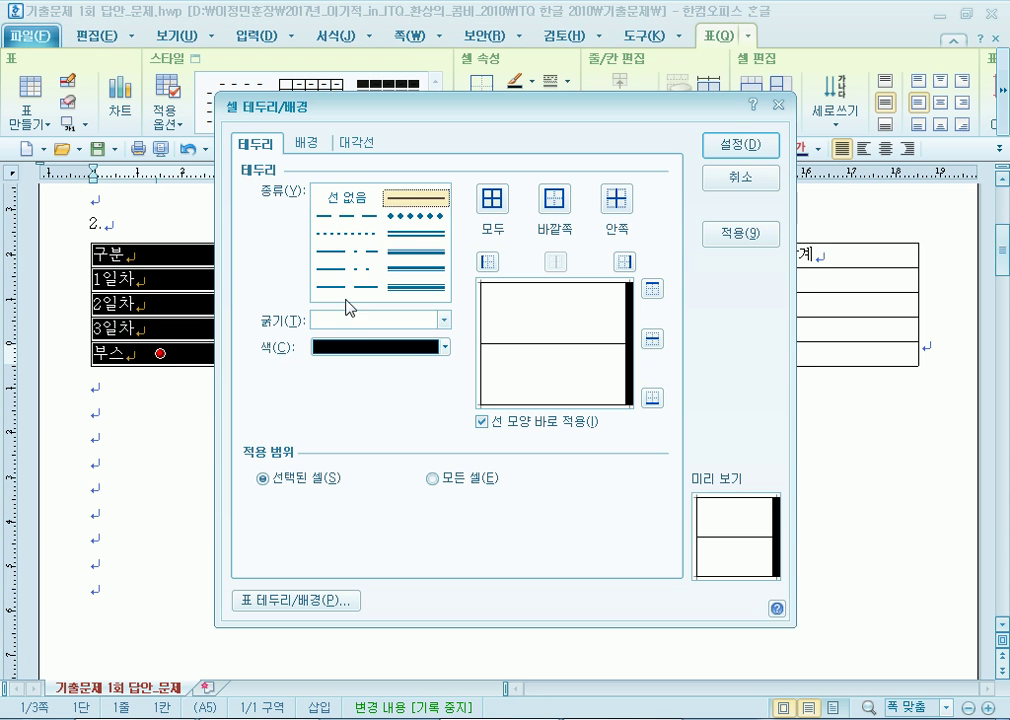
{"action": "left_click", "coordinate": [366, 321]}
{"action": "left_click", "coordinate": [372, 356]}
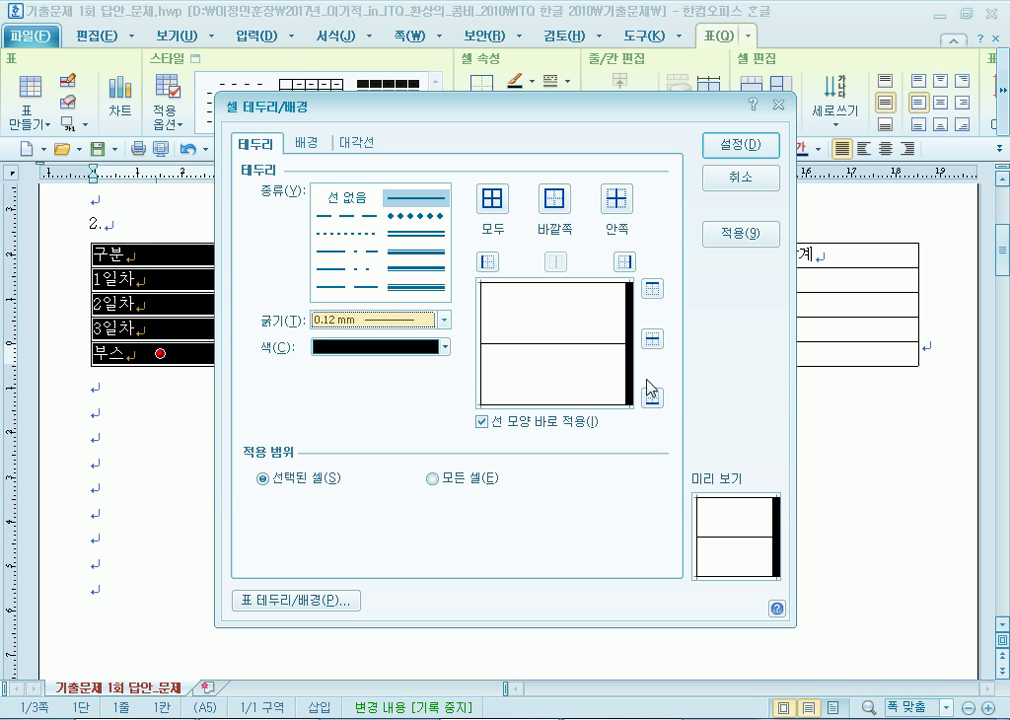
{"action": "left_click", "coordinate": [624, 266]}
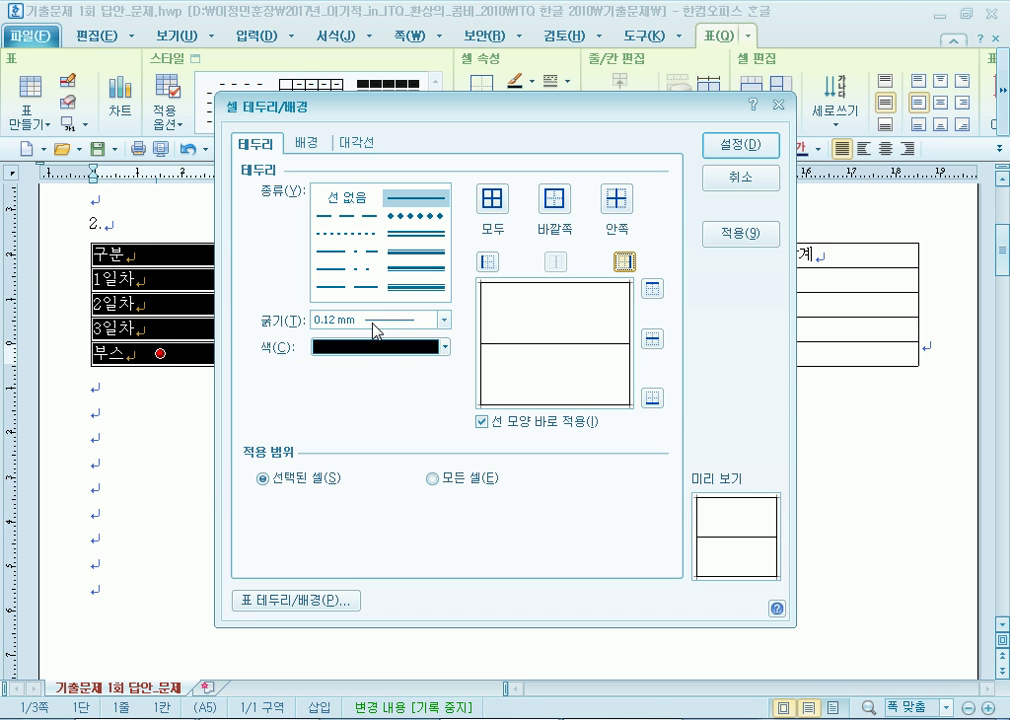
{"action": "left_click", "coordinate": [730, 150]}
{"action": "left_click", "coordinate": [342, 486]}
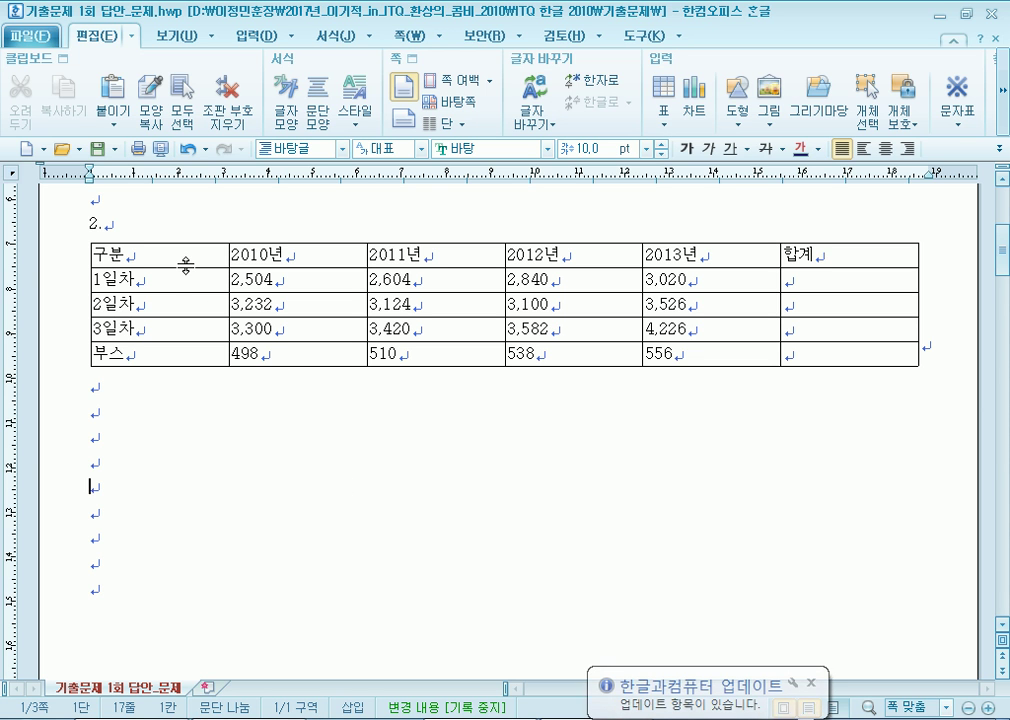
{"action": "left_click_drag", "start_coordinate": [186, 257], "coordinate": [811, 356]}
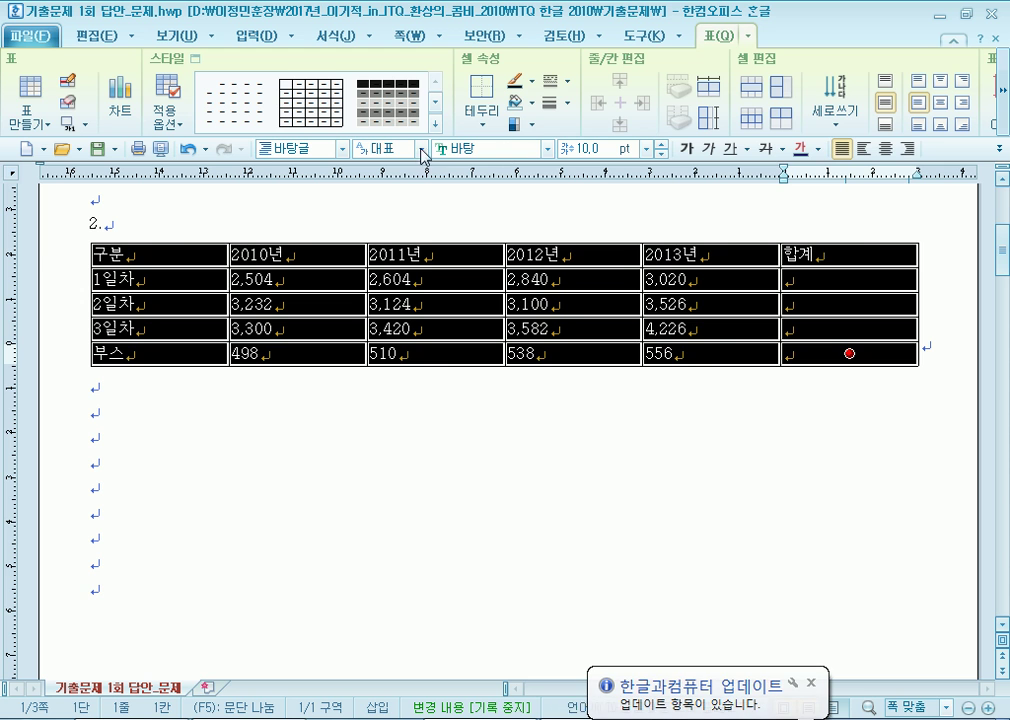
Center all cell text, then right-align the number cells from 2,504 onward.
{"action": "left_click", "coordinate": [885, 150]}
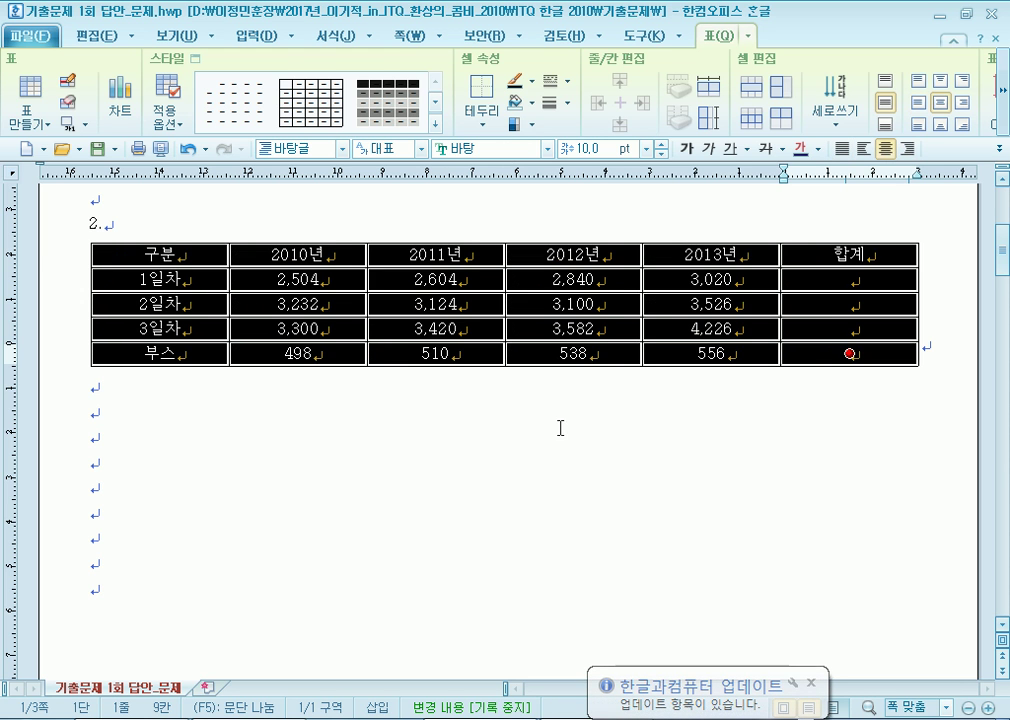
{"action": "left_click", "coordinate": [470, 547]}
{"action": "left_click_drag", "start_coordinate": [318, 283], "coordinate": [838, 363]}
{"action": "left_click", "coordinate": [907, 148]}
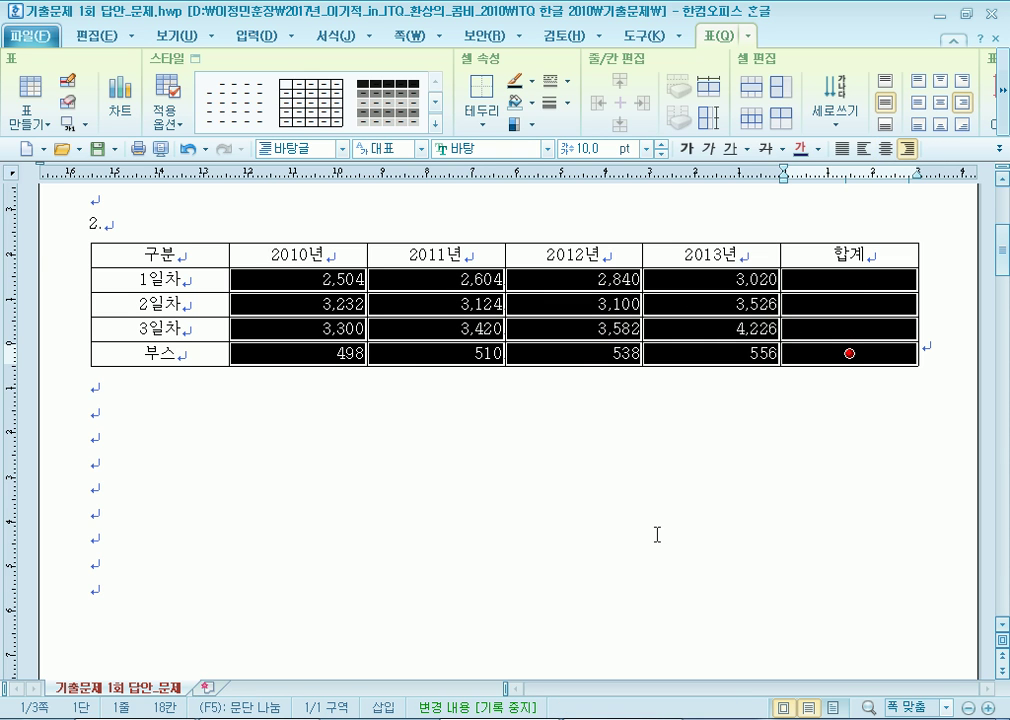
Select the 1일차–3일차 number cells through the empty 합계 column.
{"action": "left_click_drag", "start_coordinate": [174, 252], "coordinate": [857, 351]}
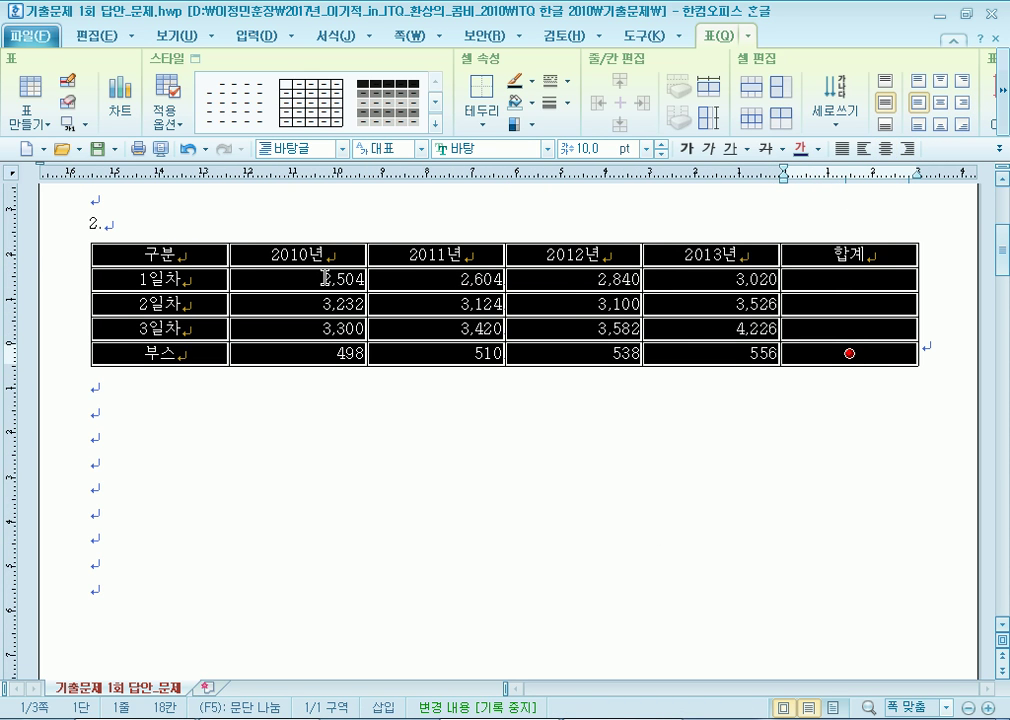
{"action": "left_click_drag", "start_coordinate": [325, 280], "coordinate": [820, 354]}
{"action": "left_click", "coordinate": [820, 441]}
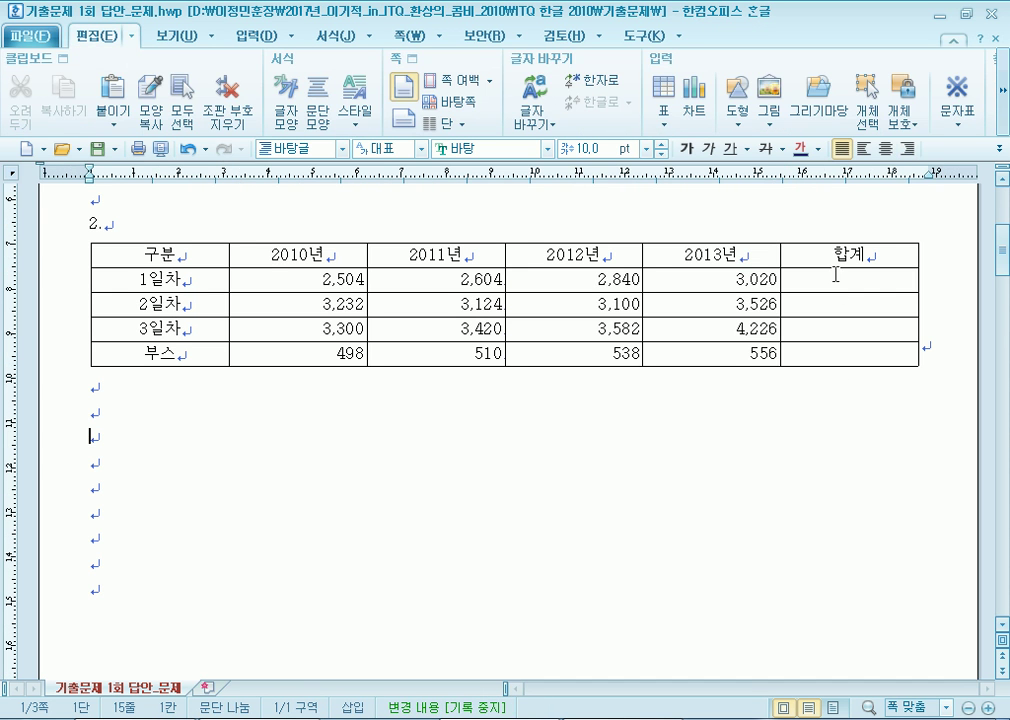
{"action": "left_click_drag", "start_coordinate": [834, 276], "coordinate": [847, 330]}
{"action": "left_click", "coordinate": [831, 433]}
{"action": "left_click_drag", "start_coordinate": [265, 280], "coordinate": [831, 333]}
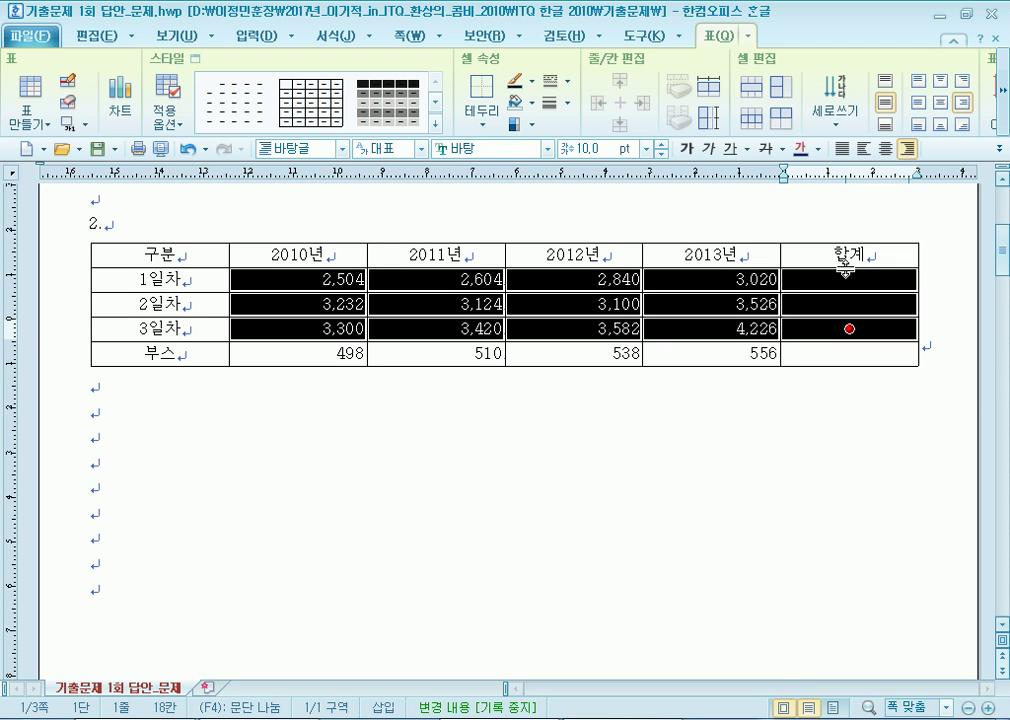
Use Block Sum to total each 일차 row into 합계: 10,968, 12,982 and 14,528.
{"action": "left_click", "coordinate": [1004, 117]}
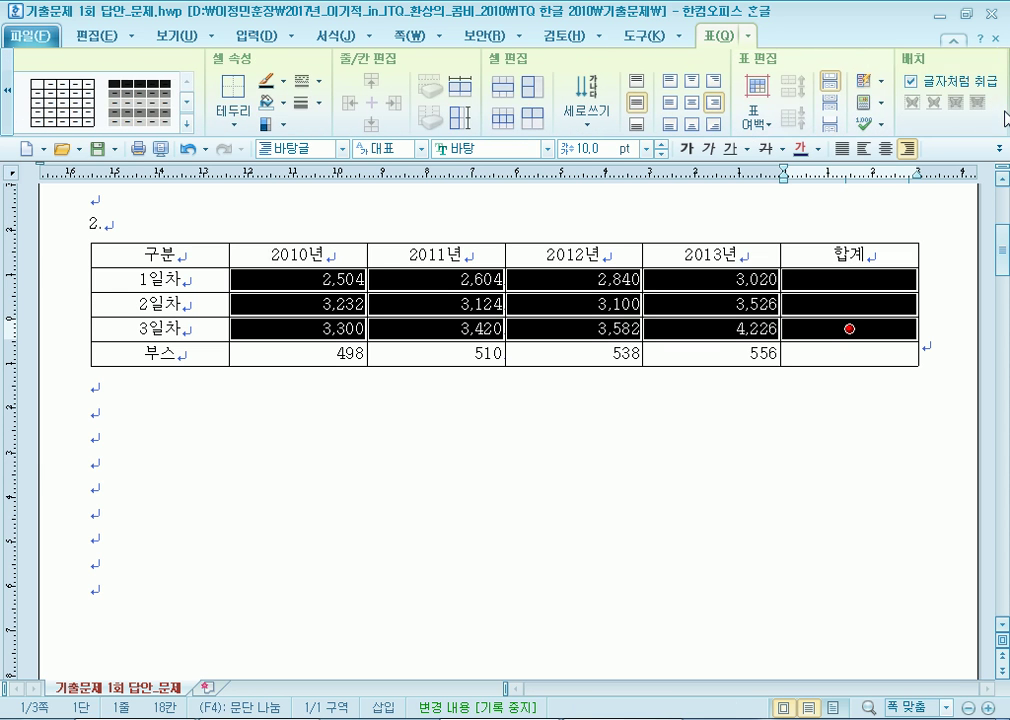
{"action": "left_click", "coordinate": [880, 105]}
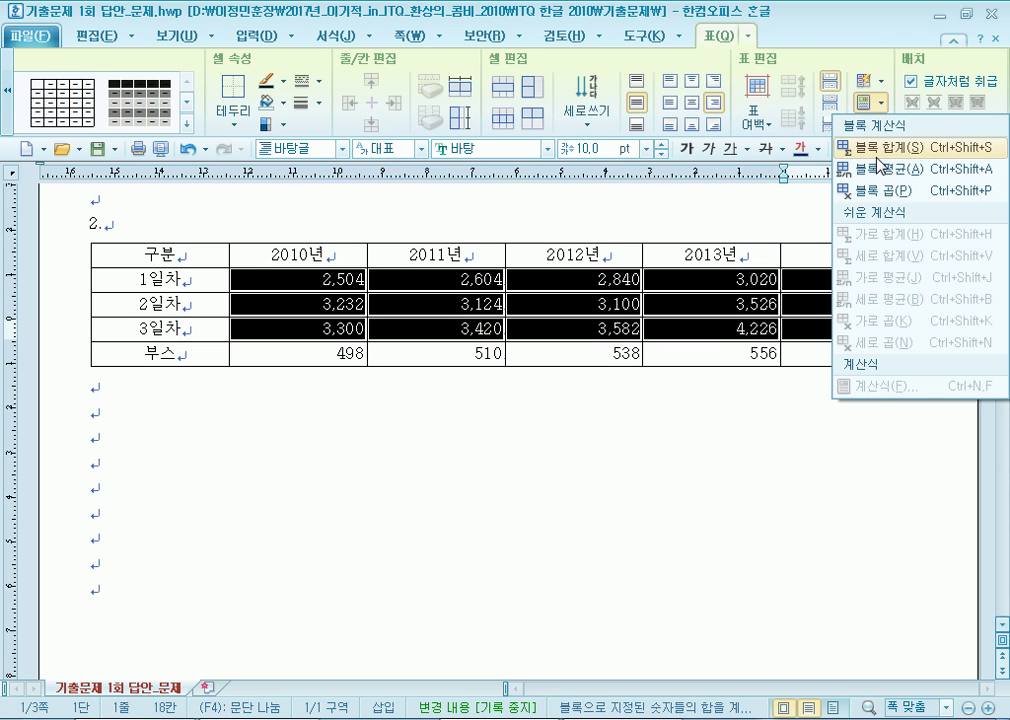
{"action": "left_click", "coordinate": [880, 150]}
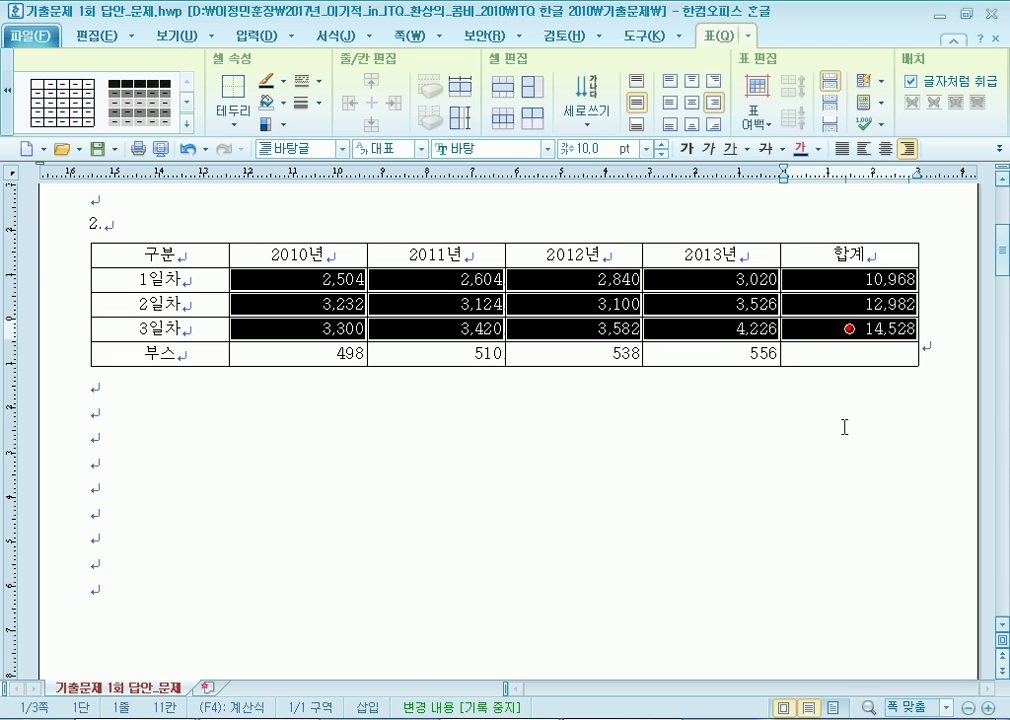
{"action": "left_click", "coordinate": [853, 346]}
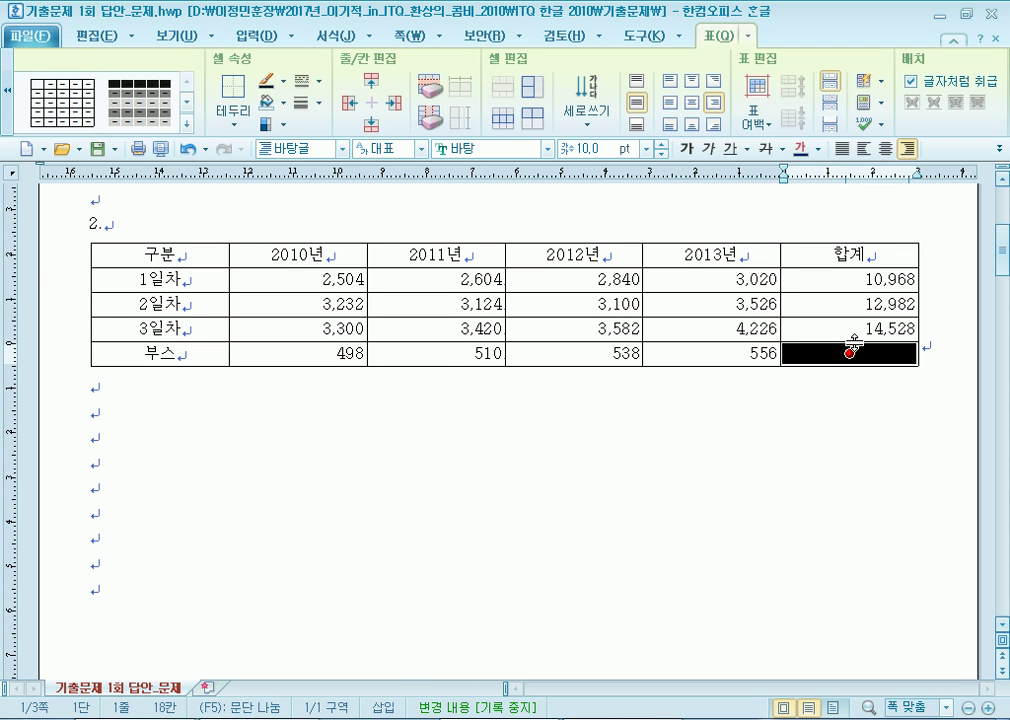
Select all cells of the item 2 table and change their font to 돋움.
{"action": "left_click_drag", "start_coordinate": [183, 258], "coordinate": [834, 353]}
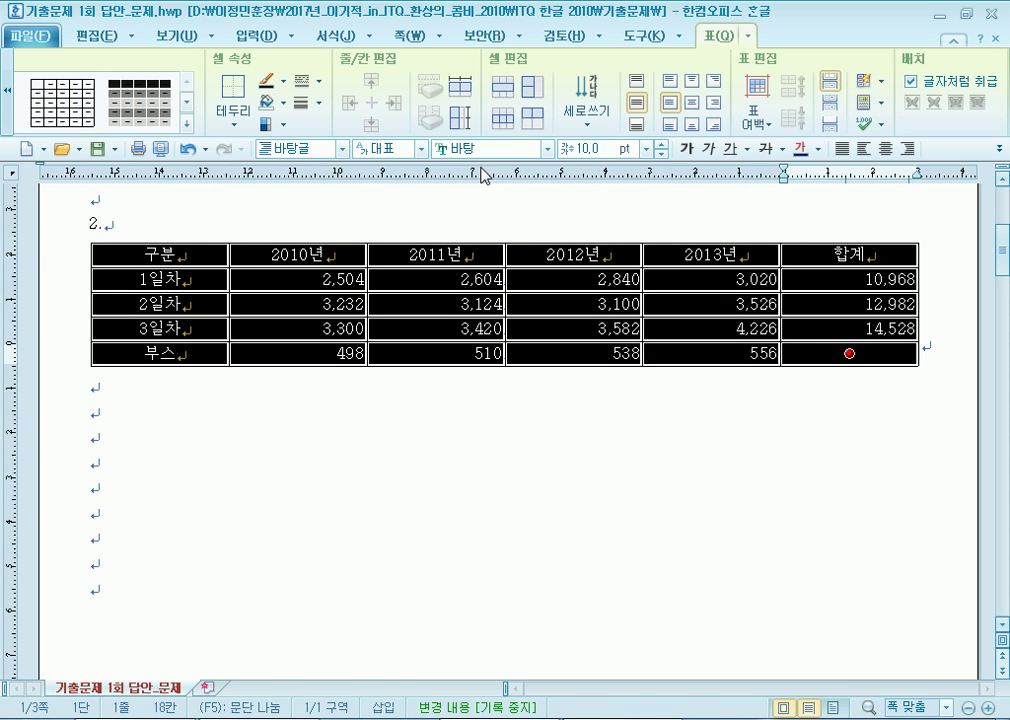
{"action": "left_click", "coordinate": [546, 148]}
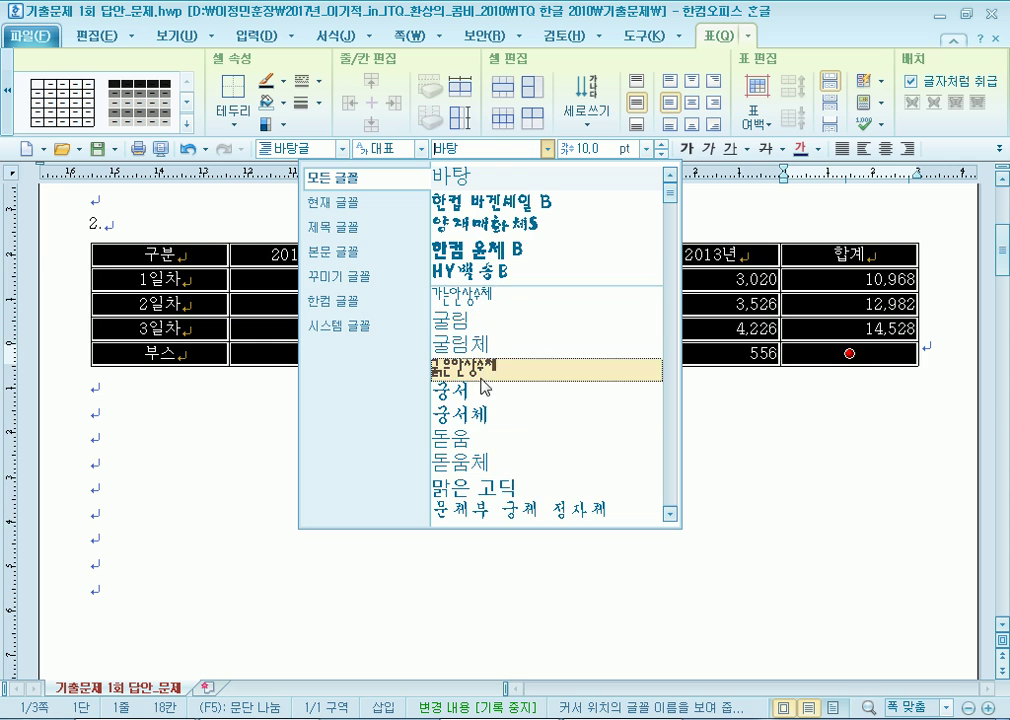
{"action": "left_click", "coordinate": [480, 438]}
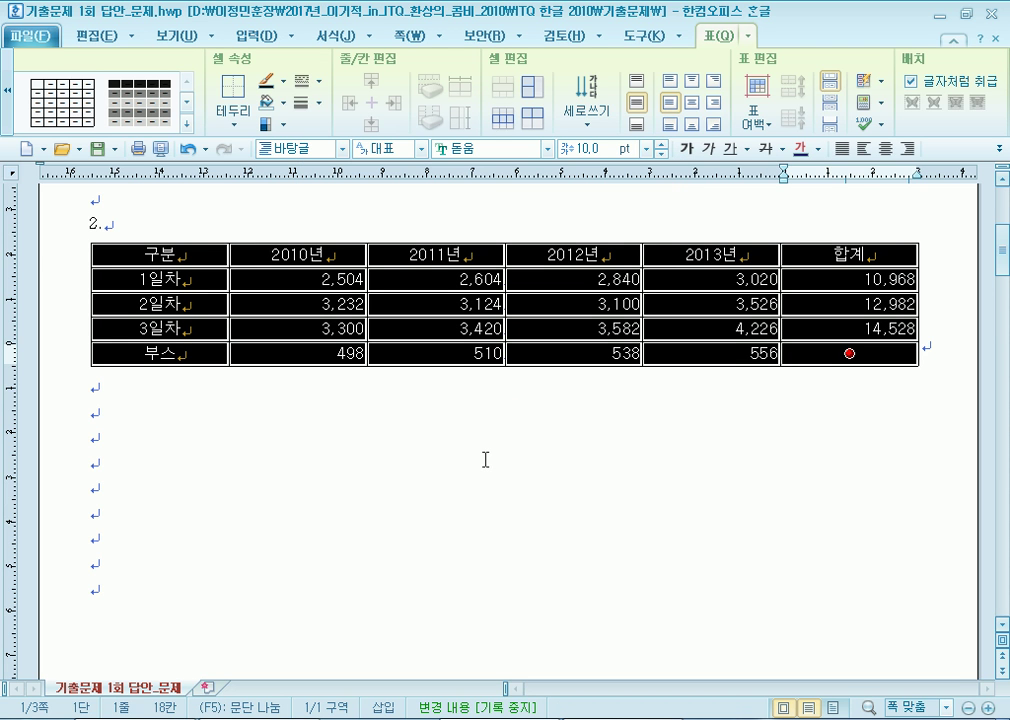
{"action": "left_click", "coordinate": [330, 251]}
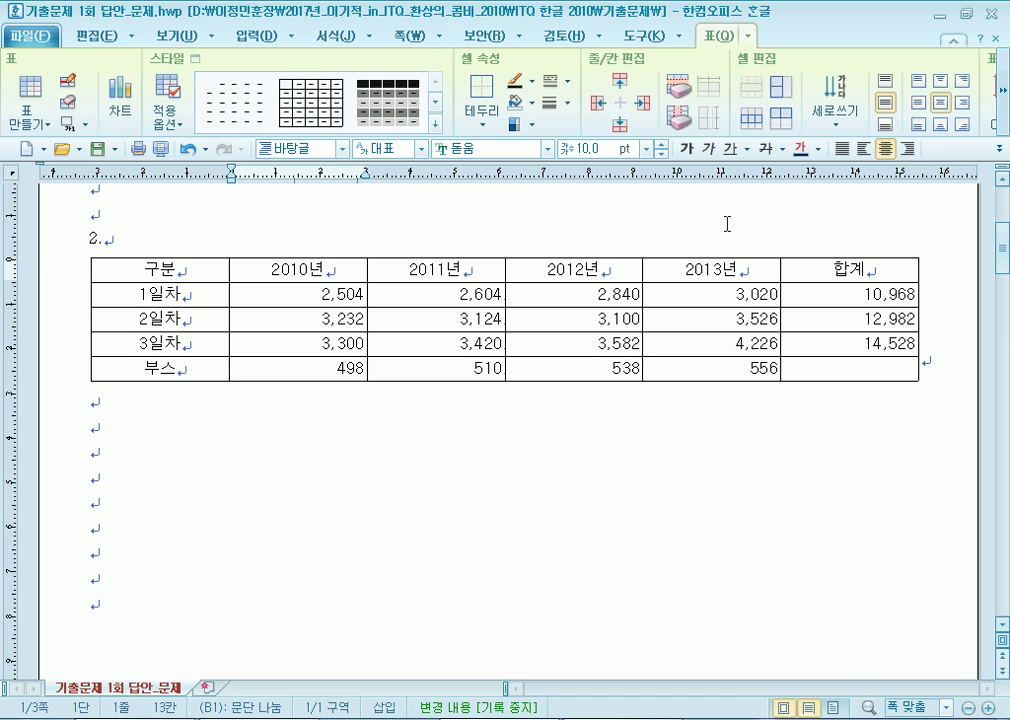
Add a top caption, replacing '표 1' with 나노코리아 전시회 참가인원 및 부스설치 현황(단위 : 명/개).
{"action": "left_click", "coordinate": [250, 35]}
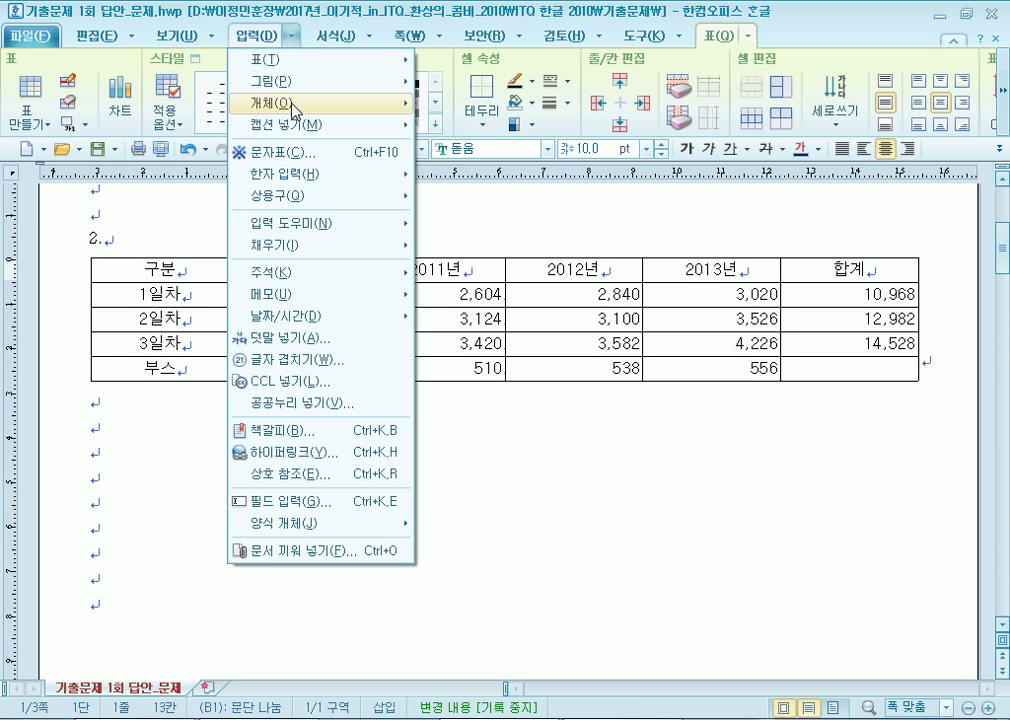
{"action": "mouse_move", "coordinate": [291, 126]}
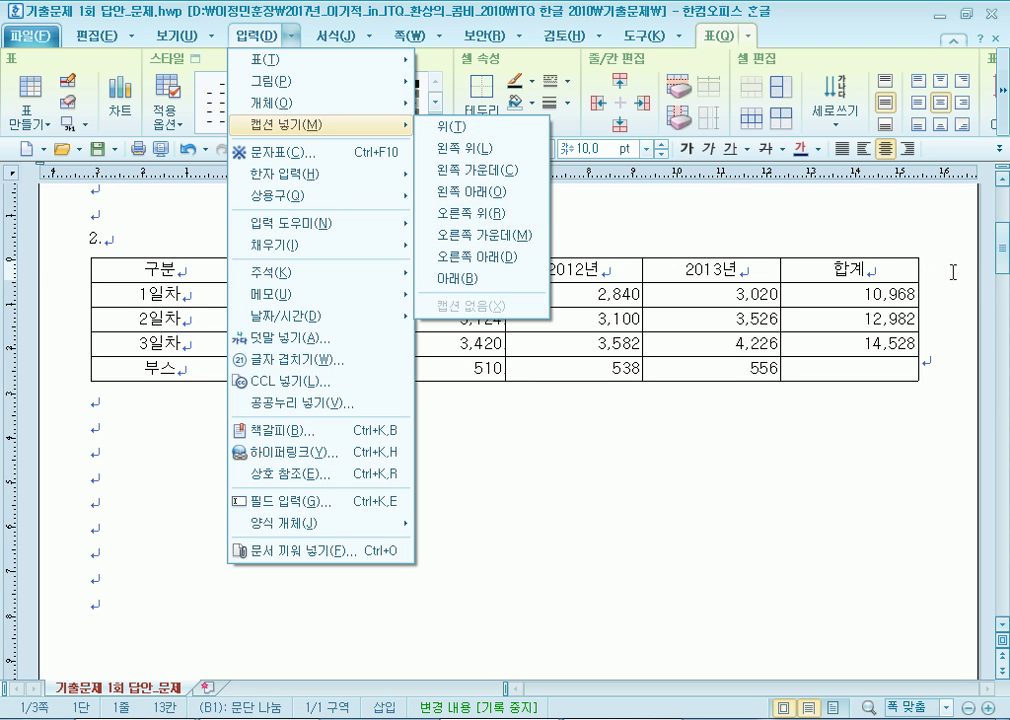
{"action": "left_click", "coordinate": [451, 127]}
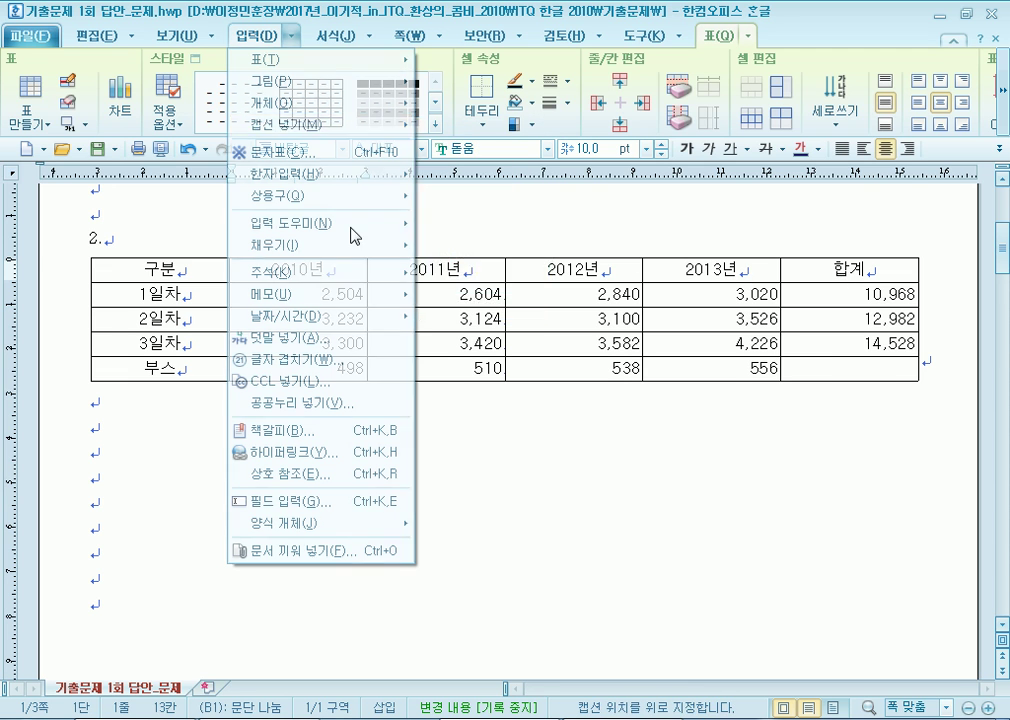
{"action": "left_click_drag", "start_coordinate": [151, 263], "coordinate": [76, 268]}
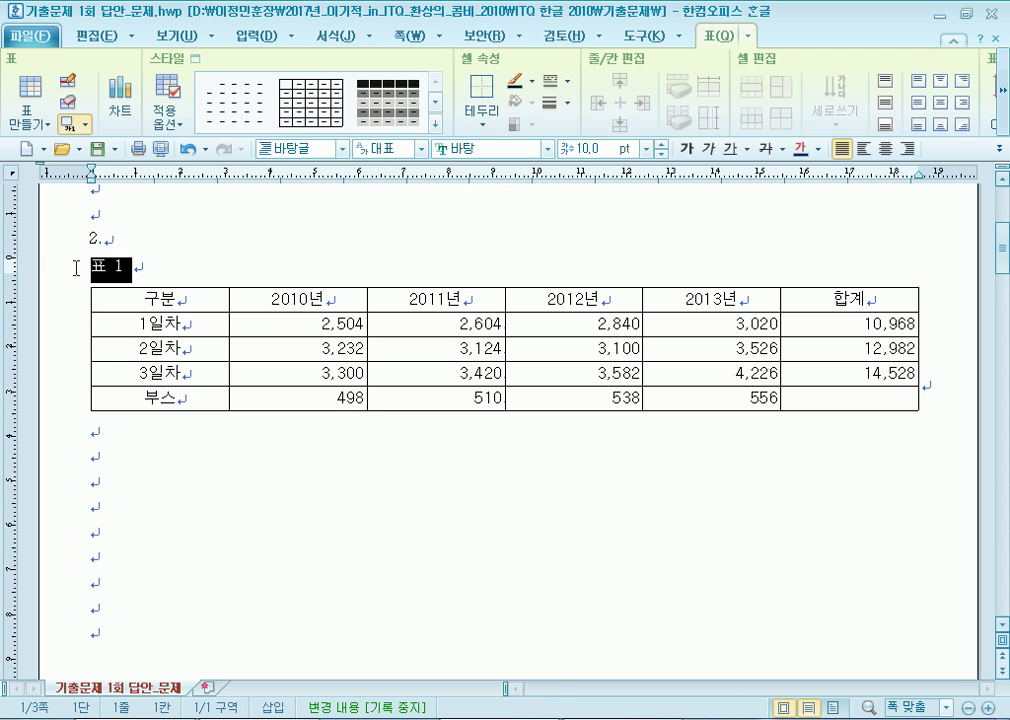
{"action": "left_click_drag", "start_coordinate": [158, 268], "coordinate": [90, 265]}
{"action": "key", "text": "Delete"}
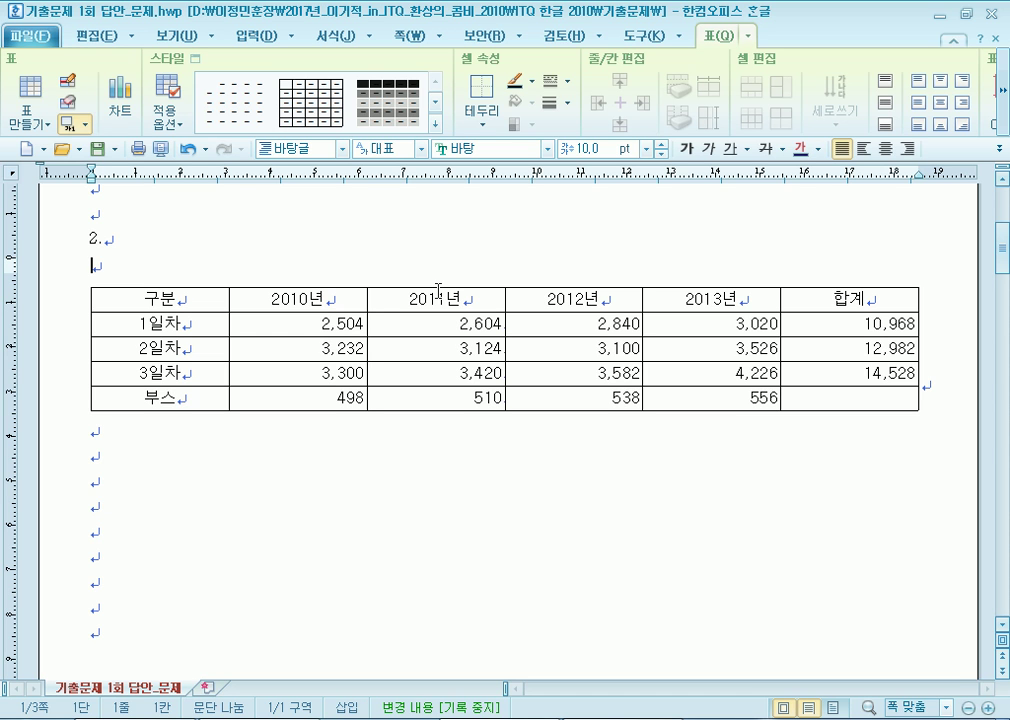
{"action": "type", "text": "나노코리아 "}
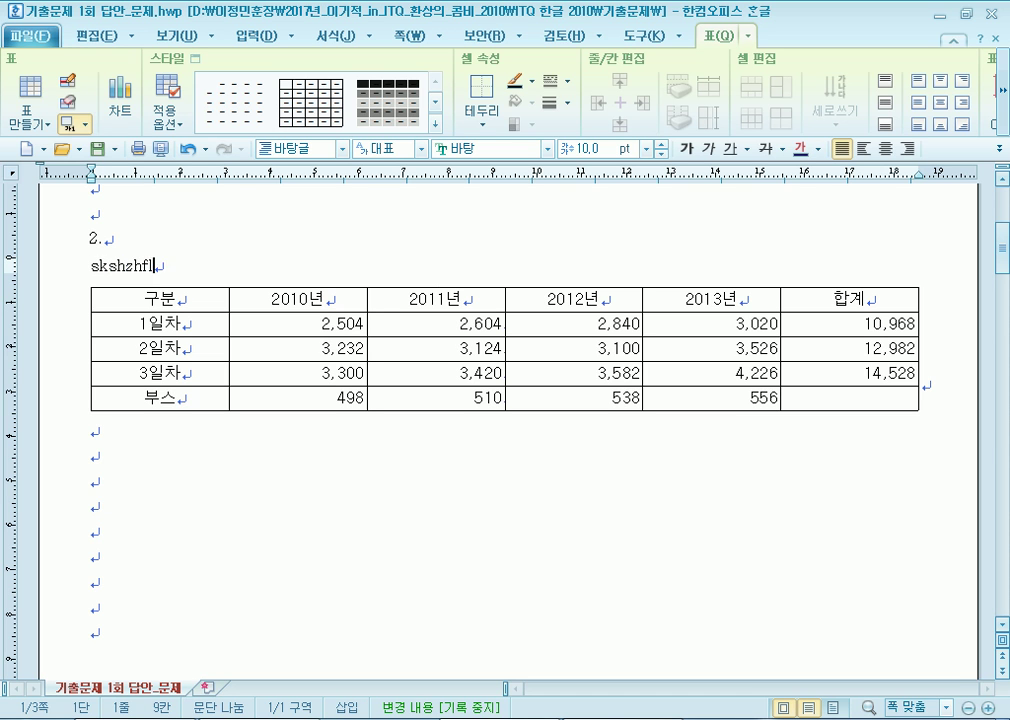
{"action": "type", "text": "전시회 참가이"}
{"action": "type", "text": "ㄴ원 및 ㅂ"}
{"action": "type", "text": "ㅜ스설치 "}
{"action": "type", "text": "현호"}
{"action": "type", "text": "("}
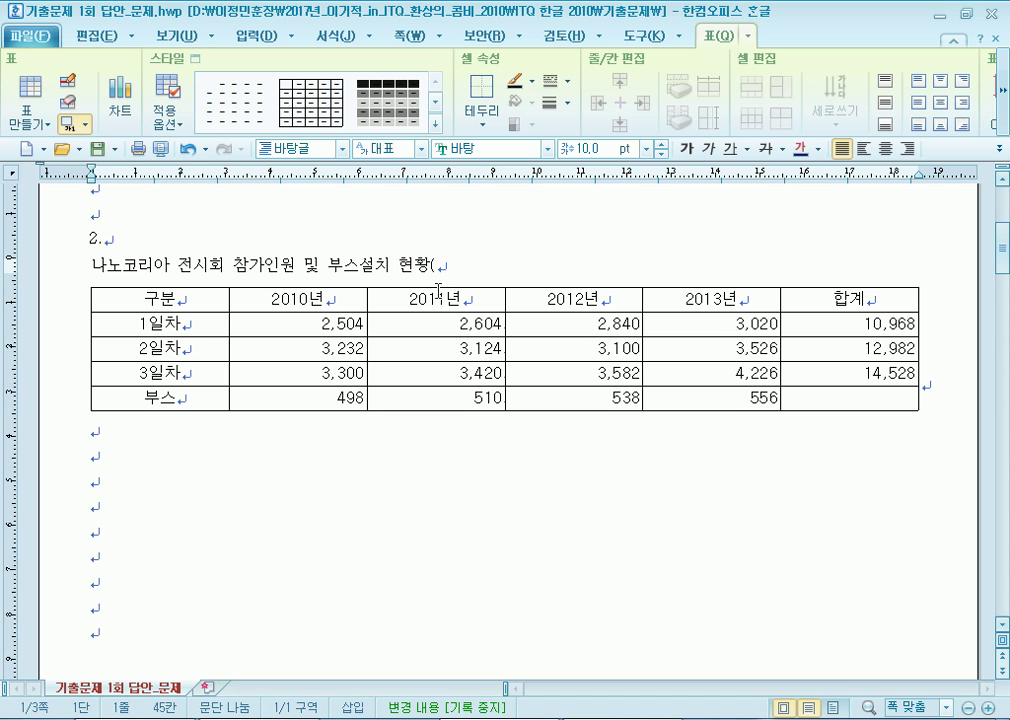
{"action": "type", "text": "단위 :a"}
{"action": "type", "text": "ud/r"}
{"action": "key", "text": "BackSpace"}
{"action": "key", "text": "BackSpace"}
{"action": "key", "text": "BackSpace"}
{"action": "key", "text": "BackSpace"}
{"action": "key", "text": "BackSpace"}
{"action": "type", "text": "ㅁ"}
{"action": "type", "text": "/개)"}
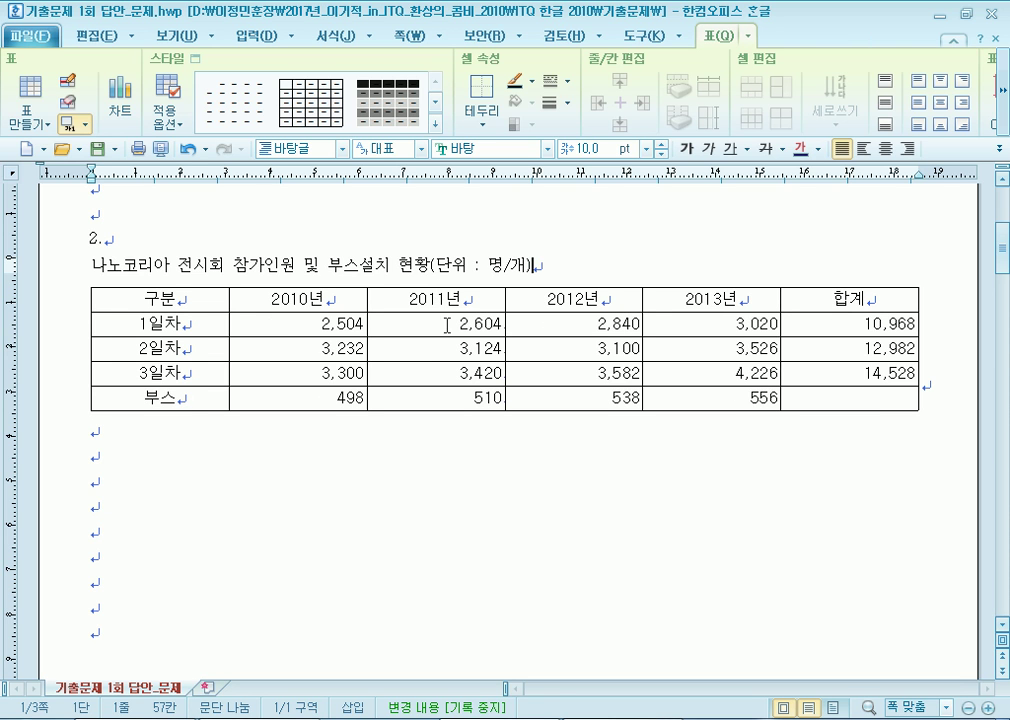
Right-align the title line and set it in the 돋움 font.
{"action": "left_click", "coordinate": [907, 148]}
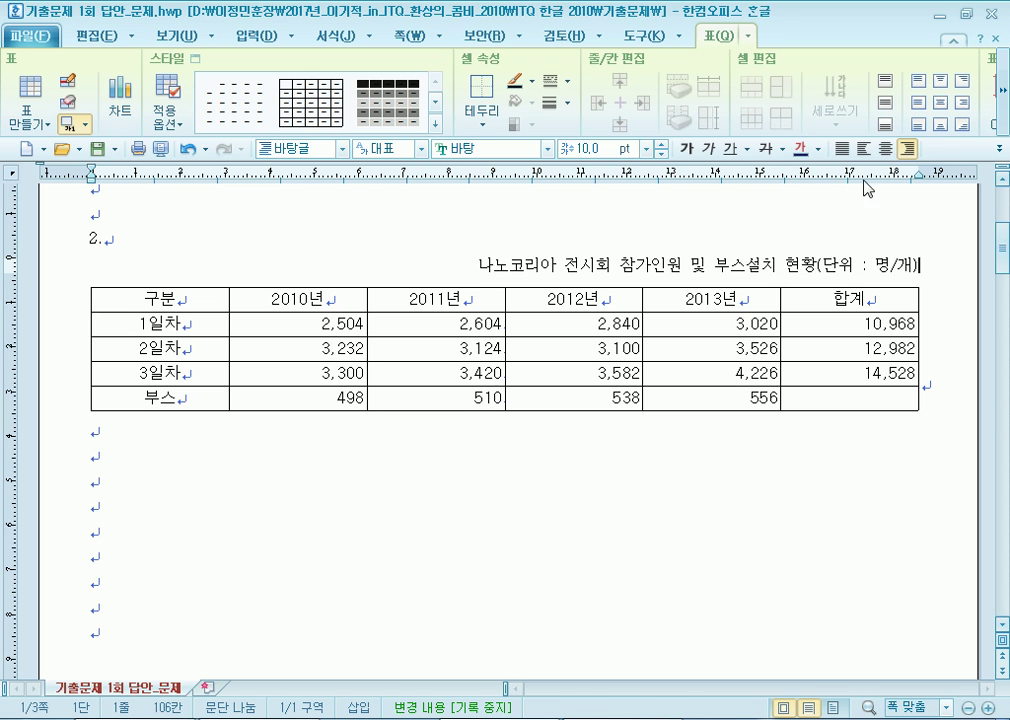
{"action": "left_click", "coordinate": [843, 148]}
{"action": "left_click", "coordinate": [122, 255]}
{"action": "left_click_drag", "start_coordinate": [122, 255], "coordinate": [527, 268]}
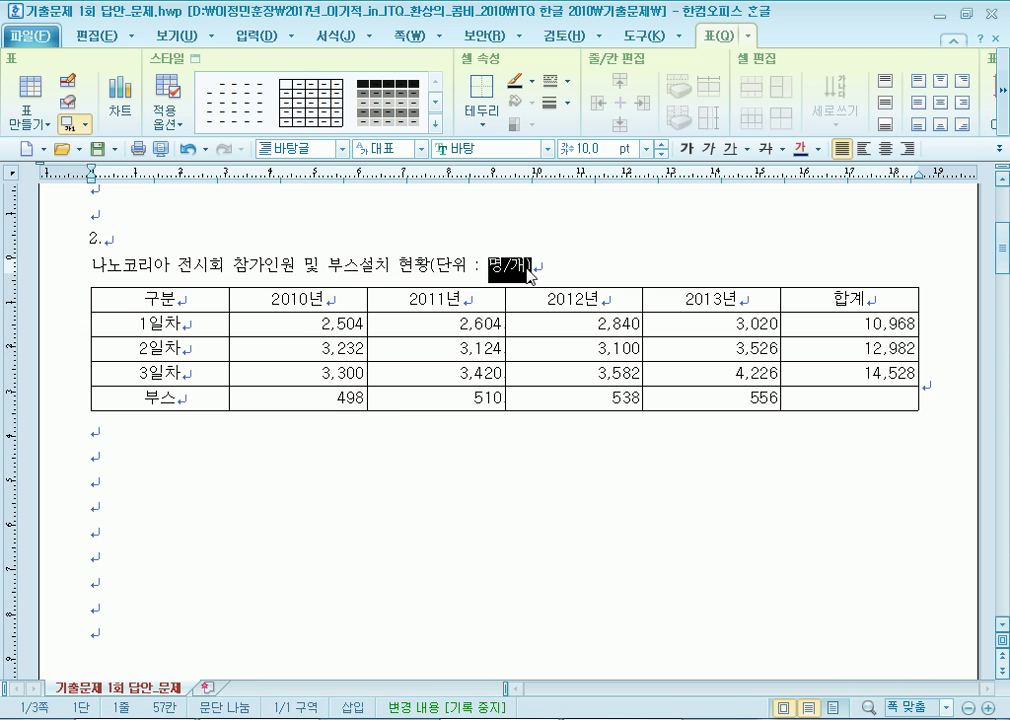
{"action": "triple_click", "coordinate": [527, 268]}
{"action": "left_click", "coordinate": [907, 148]}
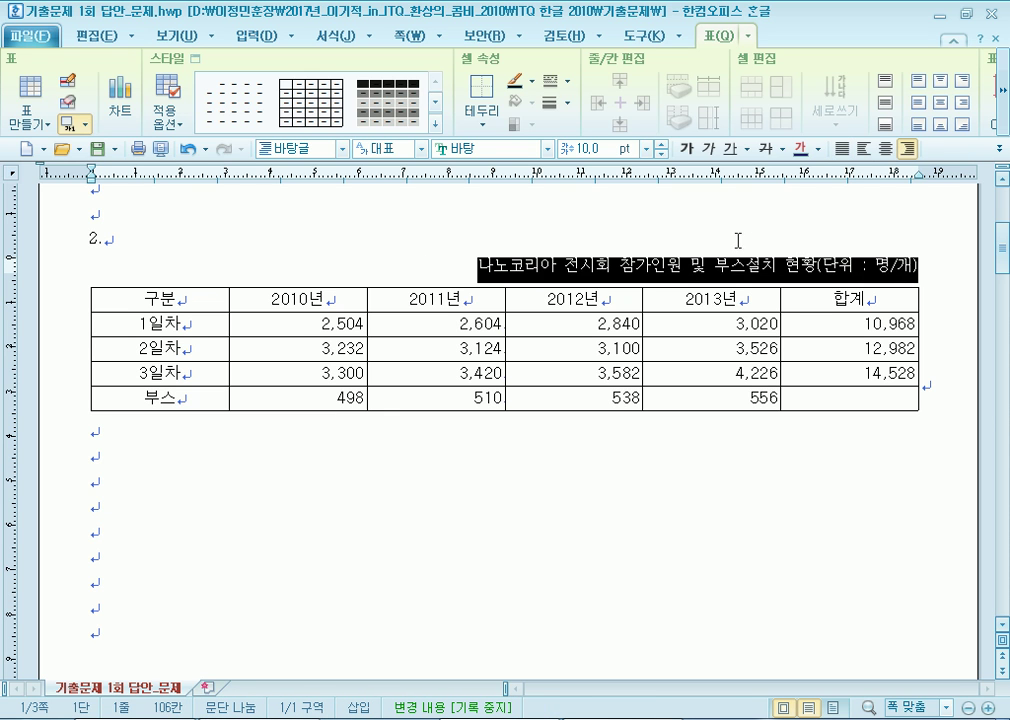
{"action": "left_click", "coordinate": [547, 148]}
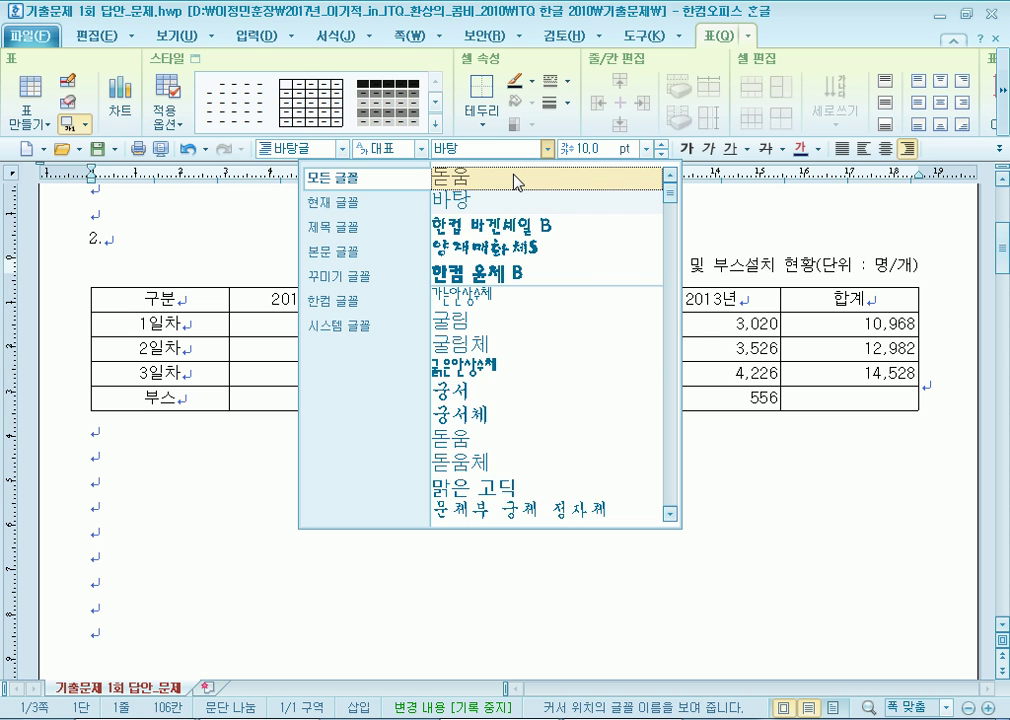
{"action": "left_click", "coordinate": [515, 182]}
Fill the cells from 구분 to 4,226 with a solid yellow background.
{"action": "left_click_drag", "start_coordinate": [259, 291], "coordinate": [808, 400]}
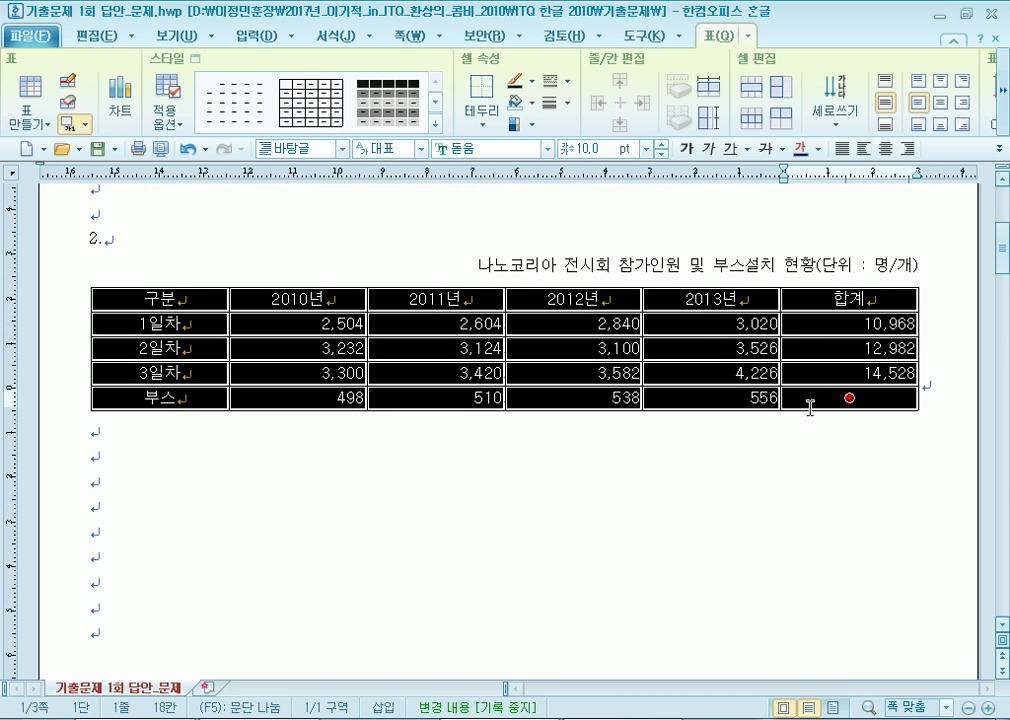
{"action": "left_click_drag", "start_coordinate": [475, 265], "coordinate": [922, 270]}
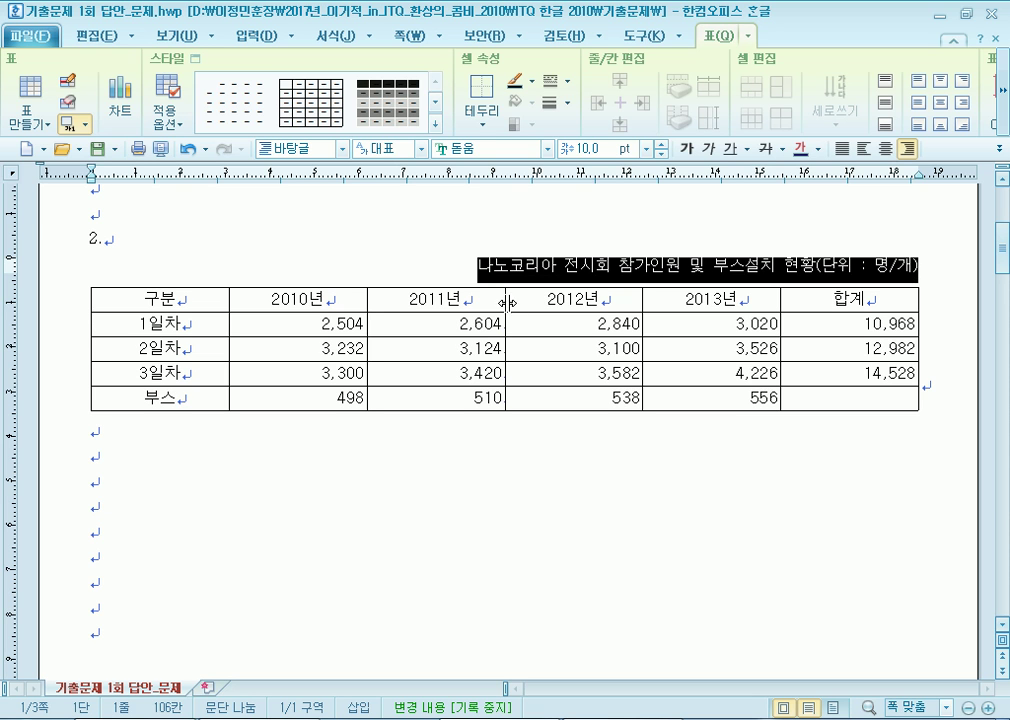
{"action": "left_click_drag", "start_coordinate": [219, 293], "coordinate": [673, 373]}
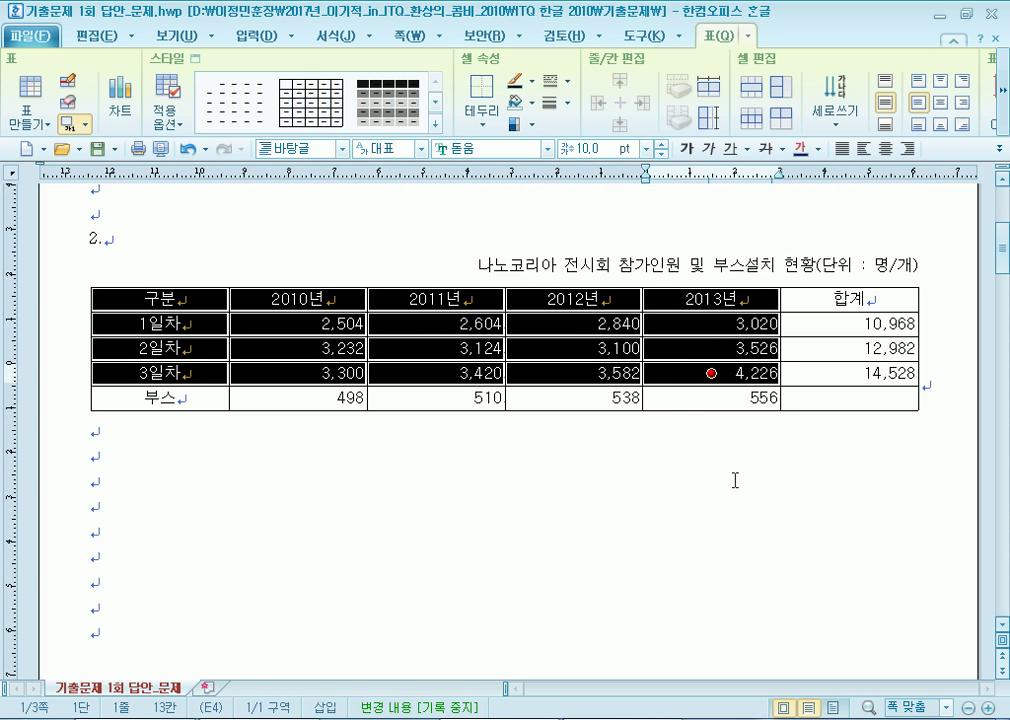
{"action": "key", "text": "c"}
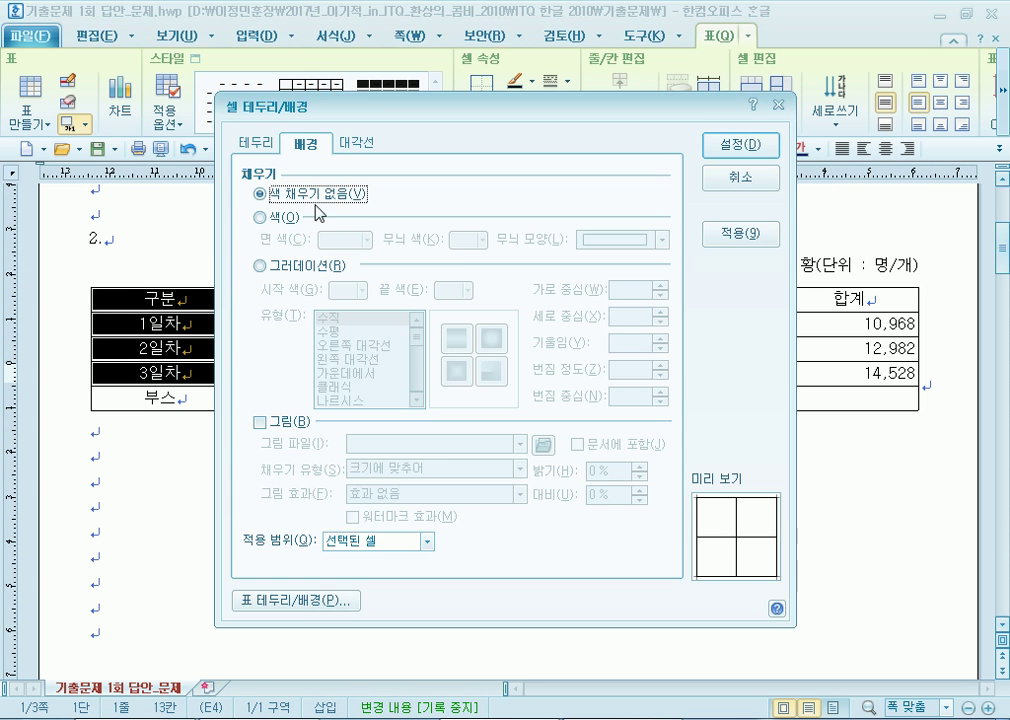
{"action": "left_click", "coordinate": [262, 217]}
{"action": "left_click", "coordinate": [330, 241]}
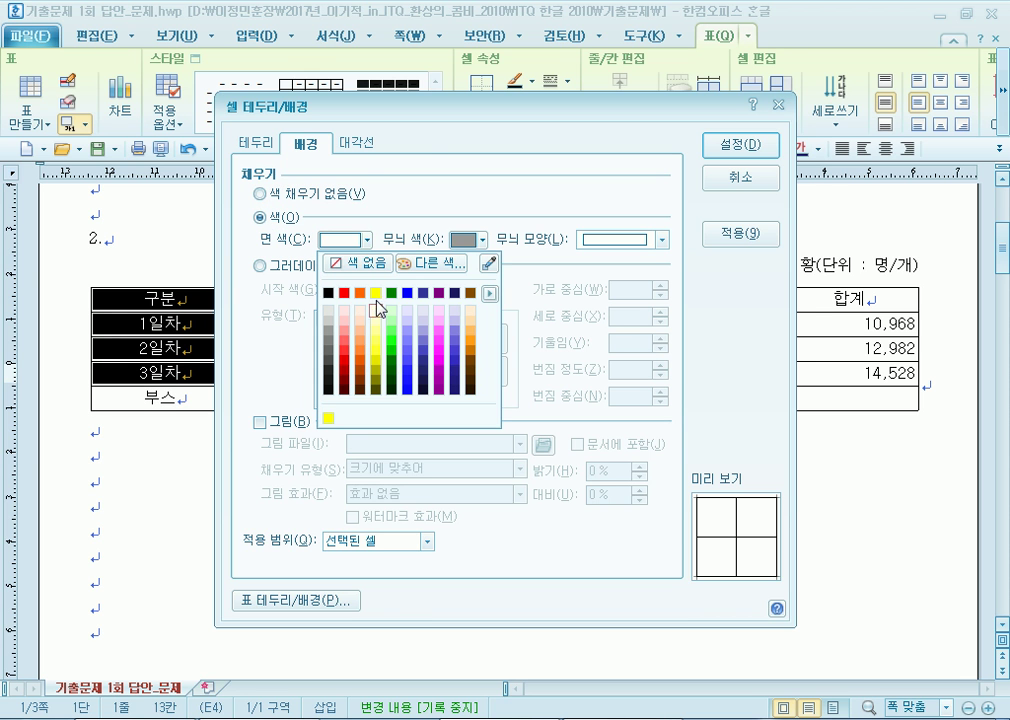
{"action": "left_click", "coordinate": [378, 290]}
{"action": "left_click", "coordinate": [740, 145]}
{"action": "left_click", "coordinate": [726, 412]}
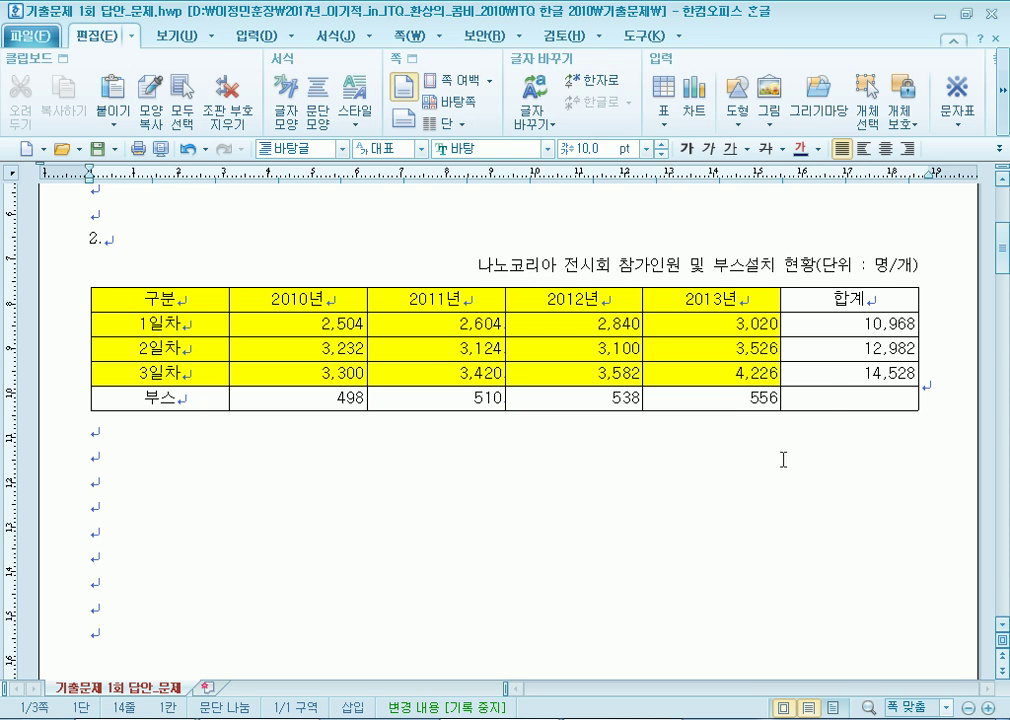
{"action": "left_click", "coordinate": [836, 401]}
{"action": "scroll", "coordinate": [814, 489], "scroll_direction": "down", "scroll_amount": 1}
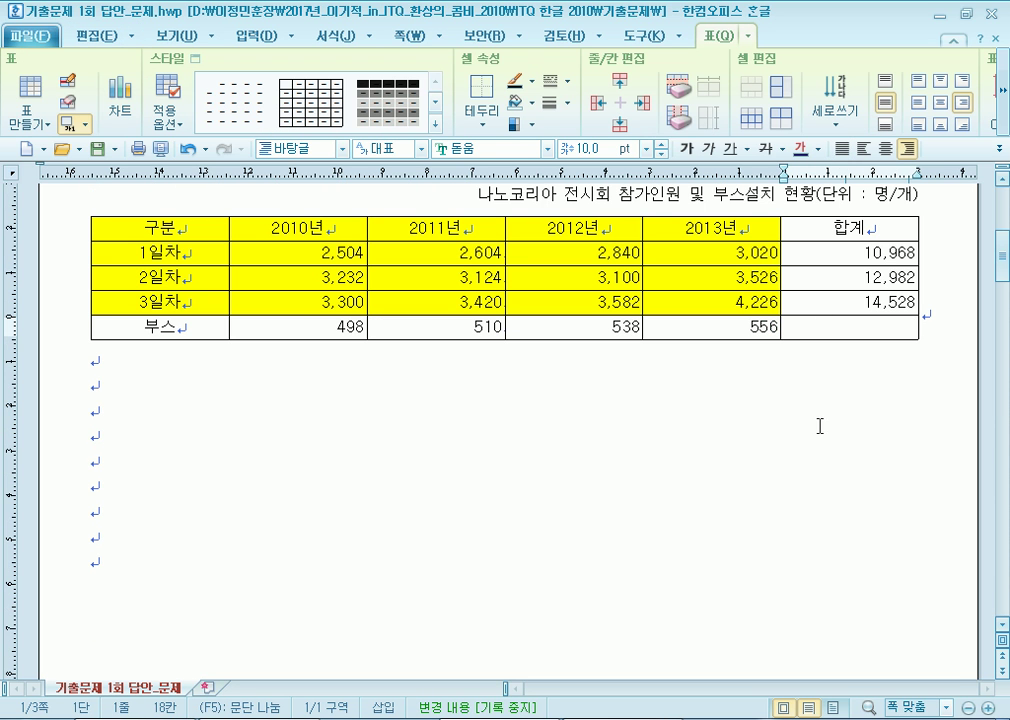
Block-select the empty 합계 cell in the 부스 row.
{"action": "left_click_drag", "start_coordinate": [699, 298], "coordinate": [671, 328]}
{"action": "left_click", "coordinate": [654, 393]}
{"action": "left_click", "coordinate": [849, 328]}
{"action": "key", "text": "F5"}
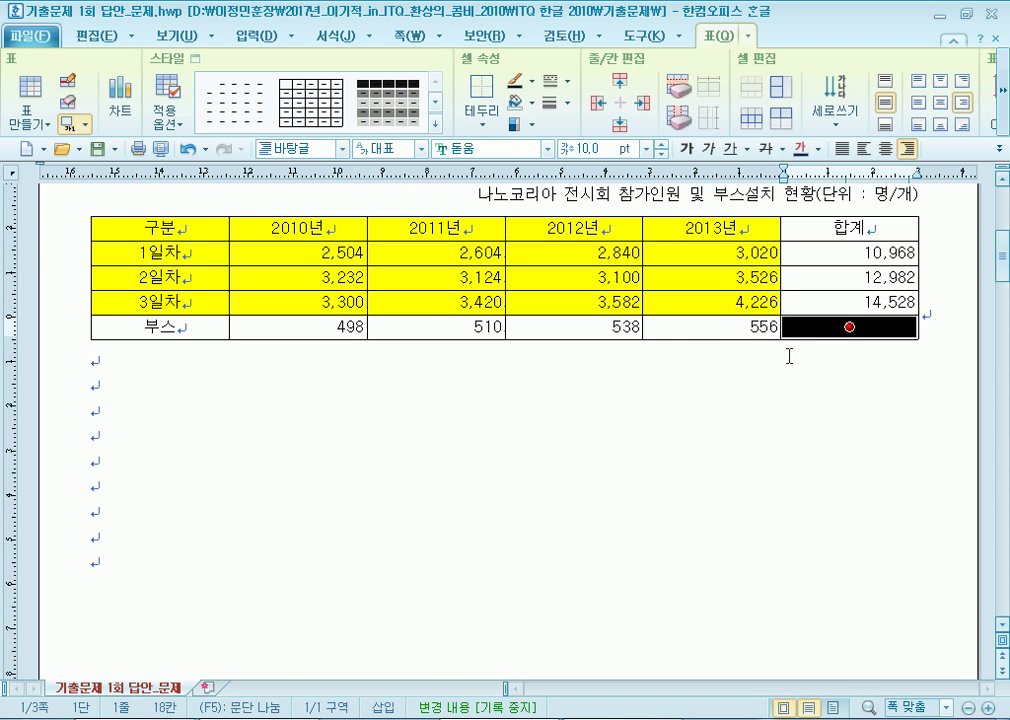
{"action": "left_click", "coordinate": [609, 458]}
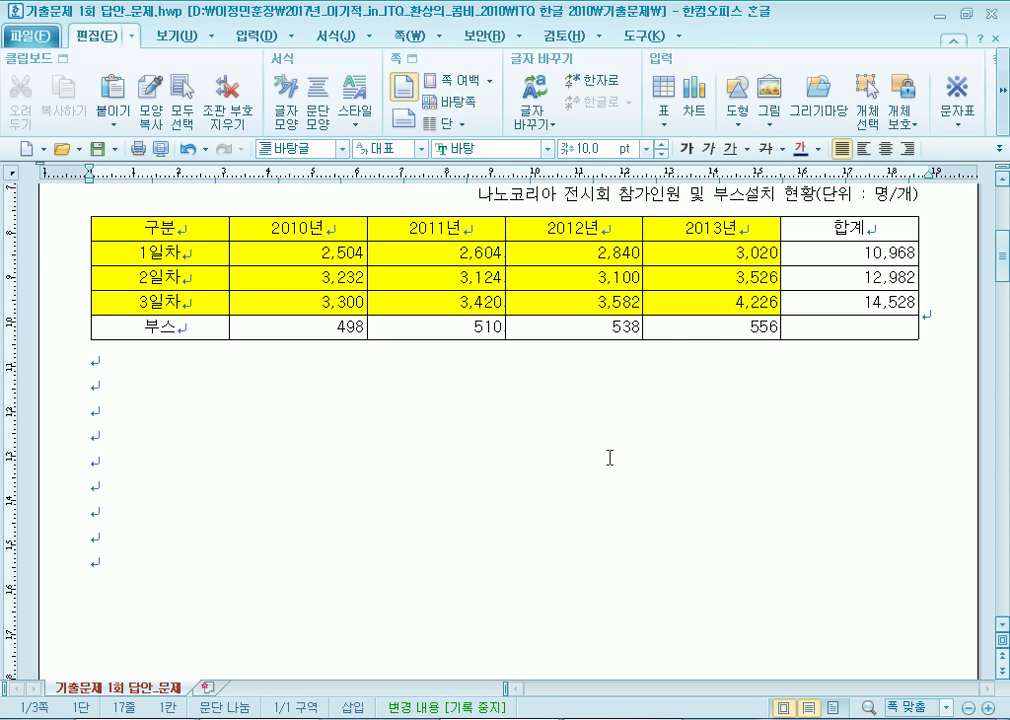
{"action": "left_click_drag", "start_coordinate": [683, 301], "coordinate": [681, 327]}
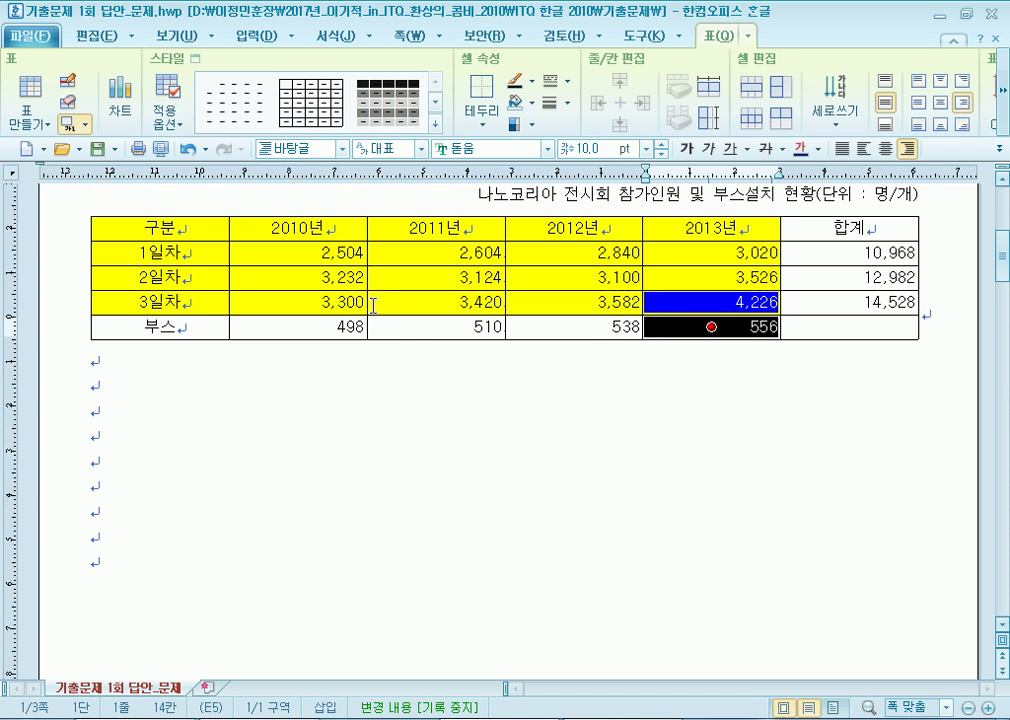
{"action": "left_click_drag", "start_coordinate": [378, 305], "coordinate": [396, 329]}
{"action": "left_click", "coordinate": [846, 326]}
{"action": "key", "text": "F5"}
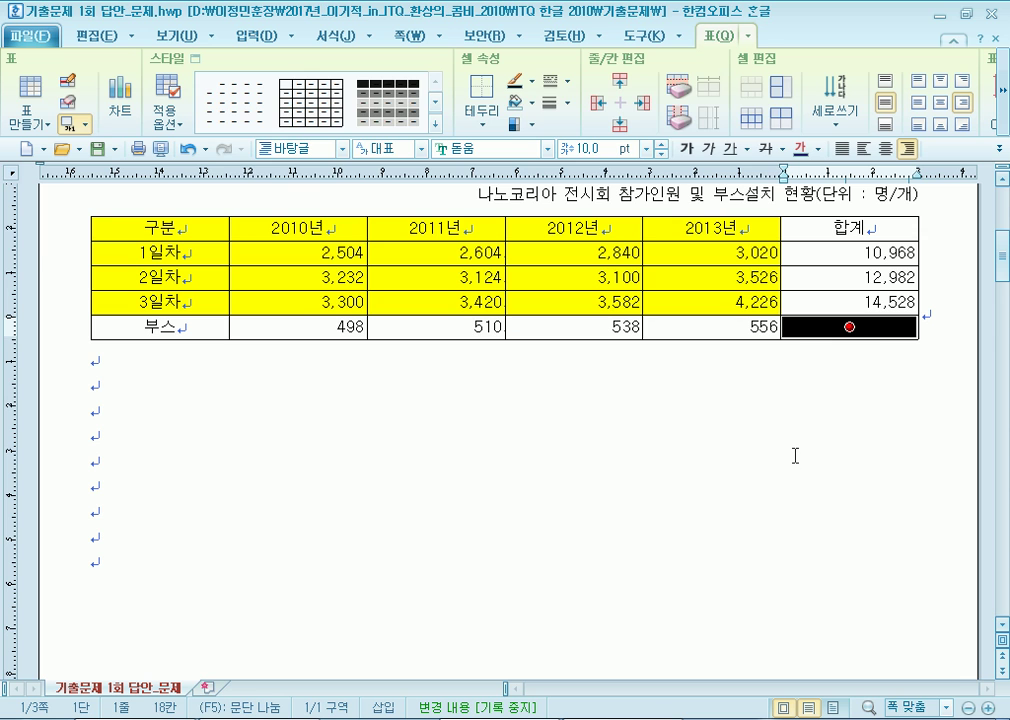
Draw solid \ and / diagonal lines across that cell to form an X.
{"action": "key", "text": "c"}
{"action": "left_click", "coordinate": [256, 143]}
{"action": "key", "text": "ctrl+Tab"}
{"action": "left_click", "coordinate": [263, 145]}
{"action": "left_click", "coordinate": [306, 144]}
{"action": "left_click", "coordinate": [358, 144]}
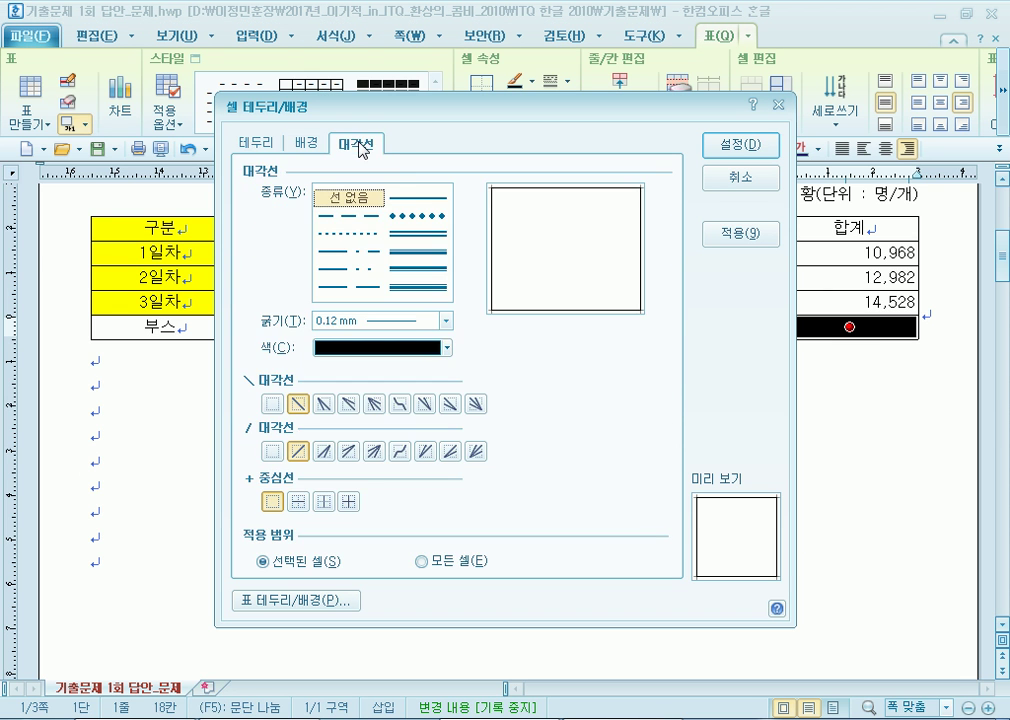
{"action": "left_click", "coordinate": [424, 199]}
{"action": "left_click", "coordinate": [298, 449]}
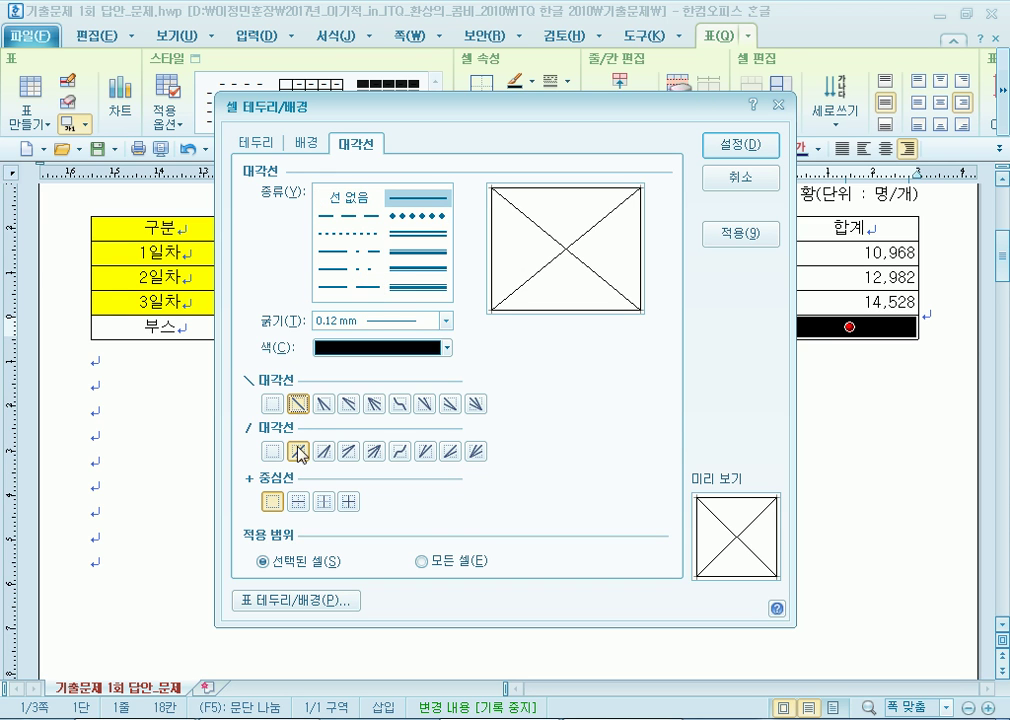
{"action": "left_click", "coordinate": [349, 197]}
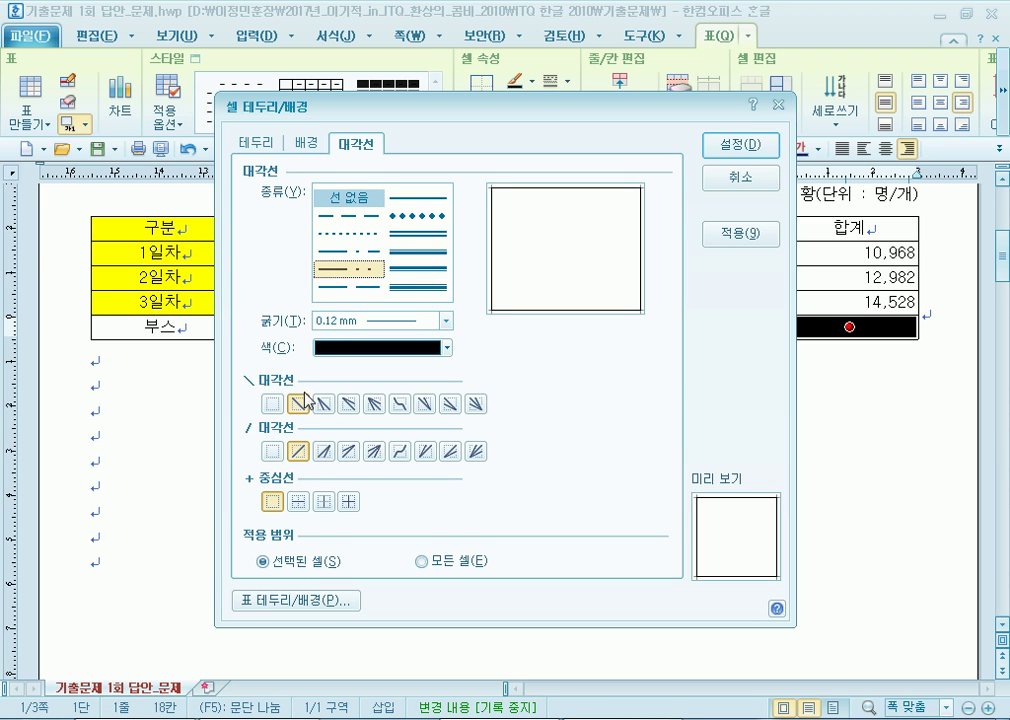
{"action": "left_click", "coordinate": [408, 197]}
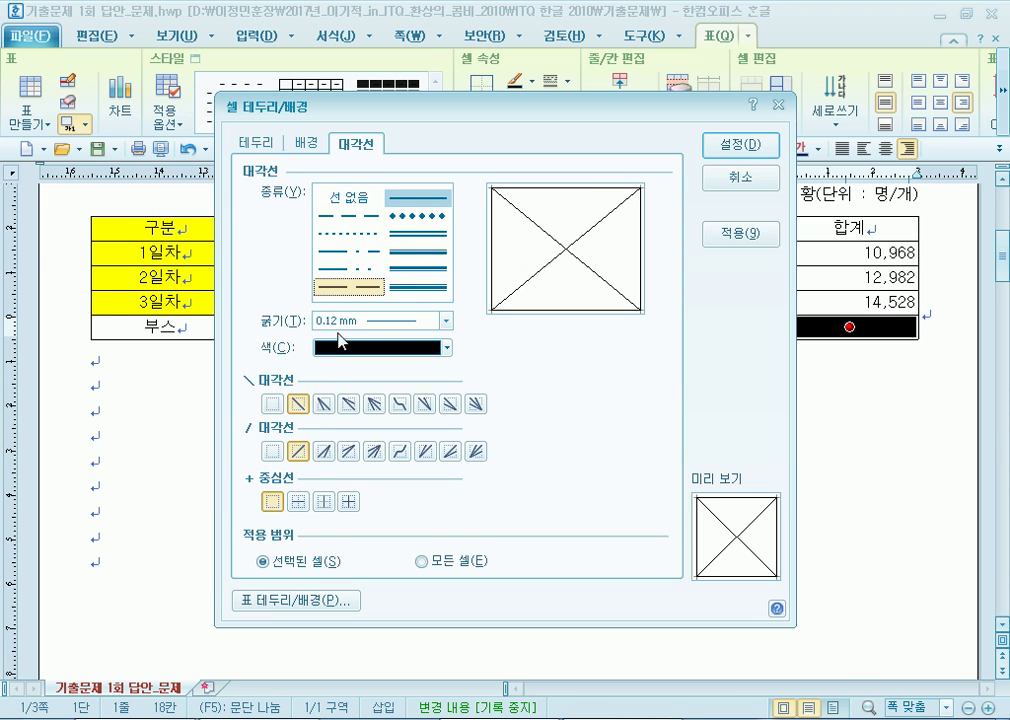
{"action": "left_click", "coordinate": [296, 403]}
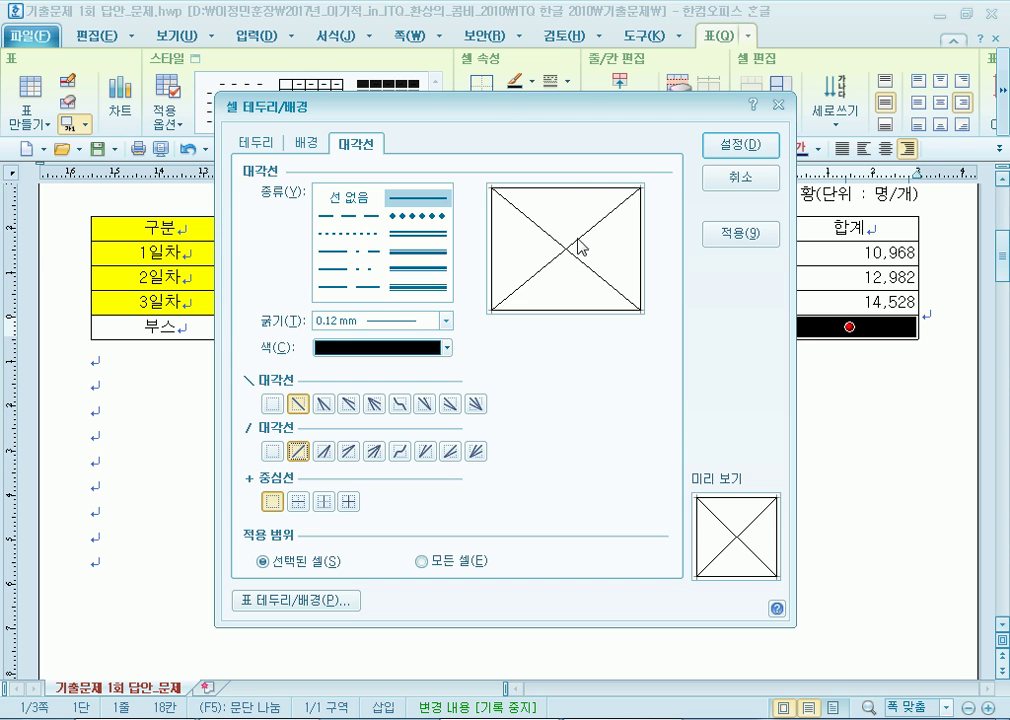
{"action": "left_click", "coordinate": [738, 145]}
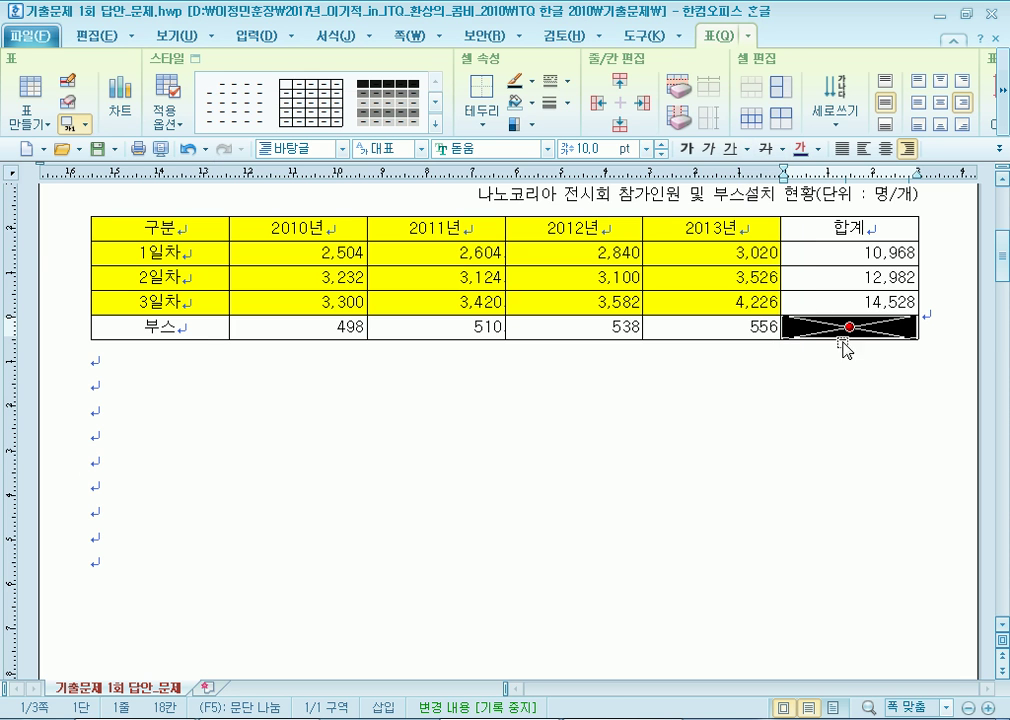
{"action": "left_click", "coordinate": [708, 532]}
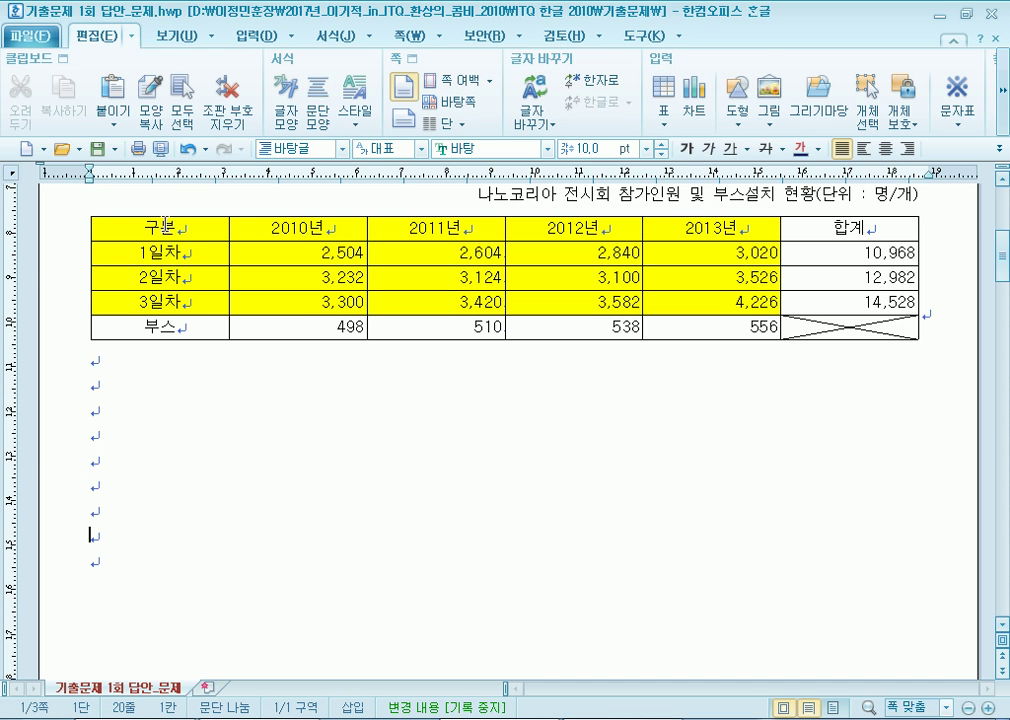
Select the whole table and make every row taller with Ctrl+Down.
{"action": "left_click_drag", "start_coordinate": [181, 224], "coordinate": [753, 301]}
{"action": "left_click", "coordinate": [849, 327], "text": "shift"}
{"action": "key", "text": "ctrl+Down"}
{"action": "key", "text": "ctrl+Down"}
{"action": "key", "text": "ctrl+Down"}
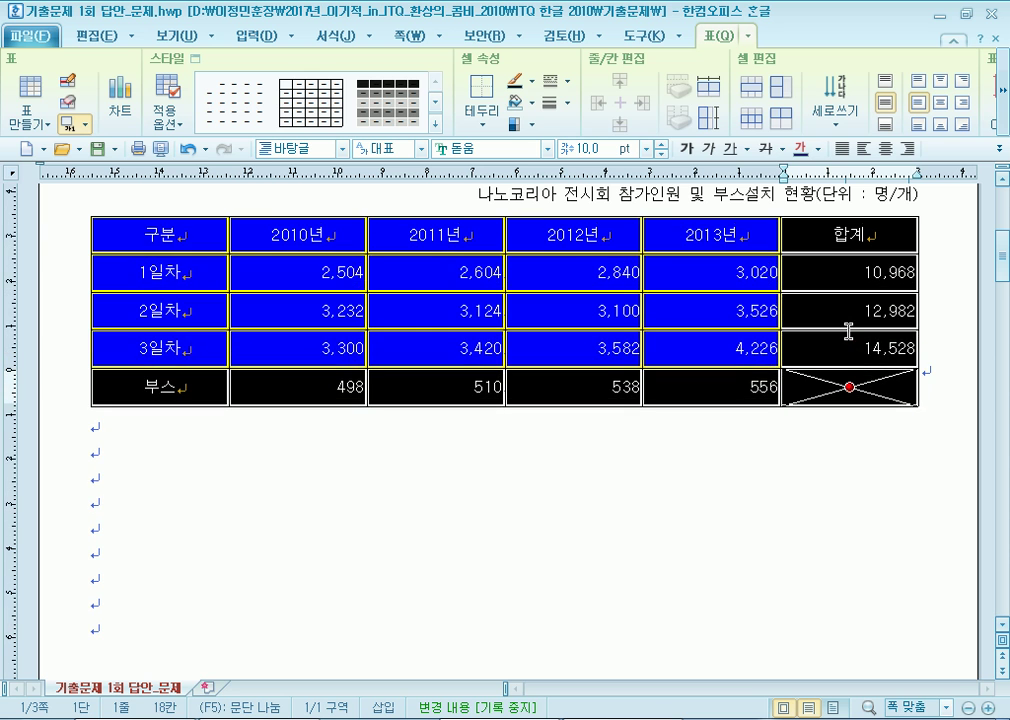
{"action": "left_click", "coordinate": [259, 245]}
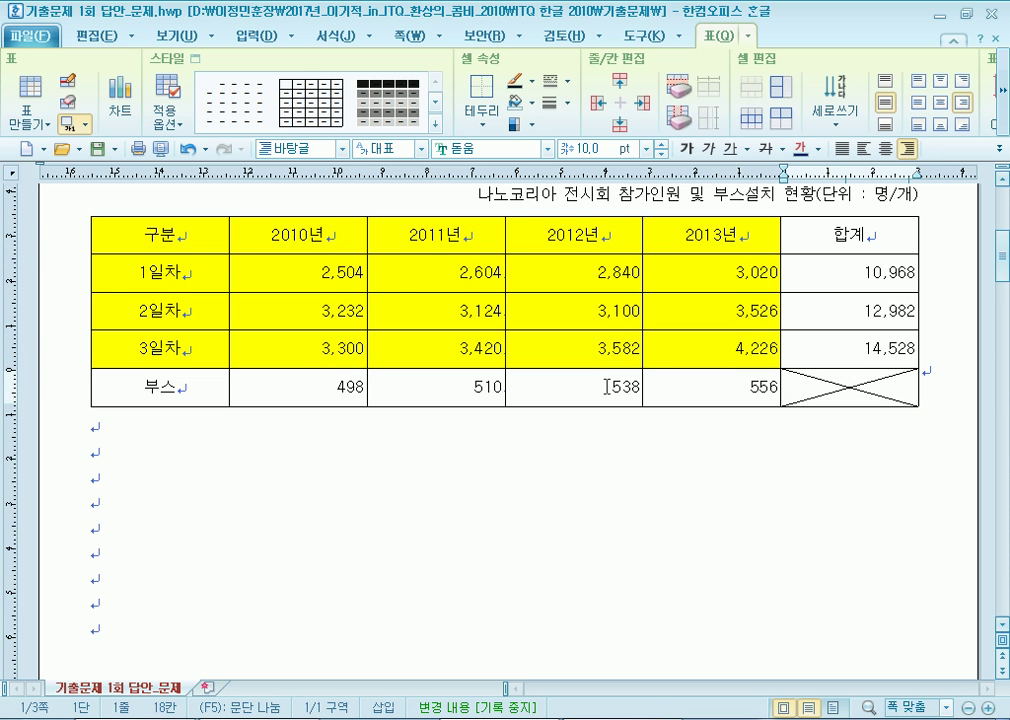
Give all table cells a 0.5 mm double-line outer border.
{"action": "left_click_drag", "start_coordinate": [183, 226], "coordinate": [849, 387]}
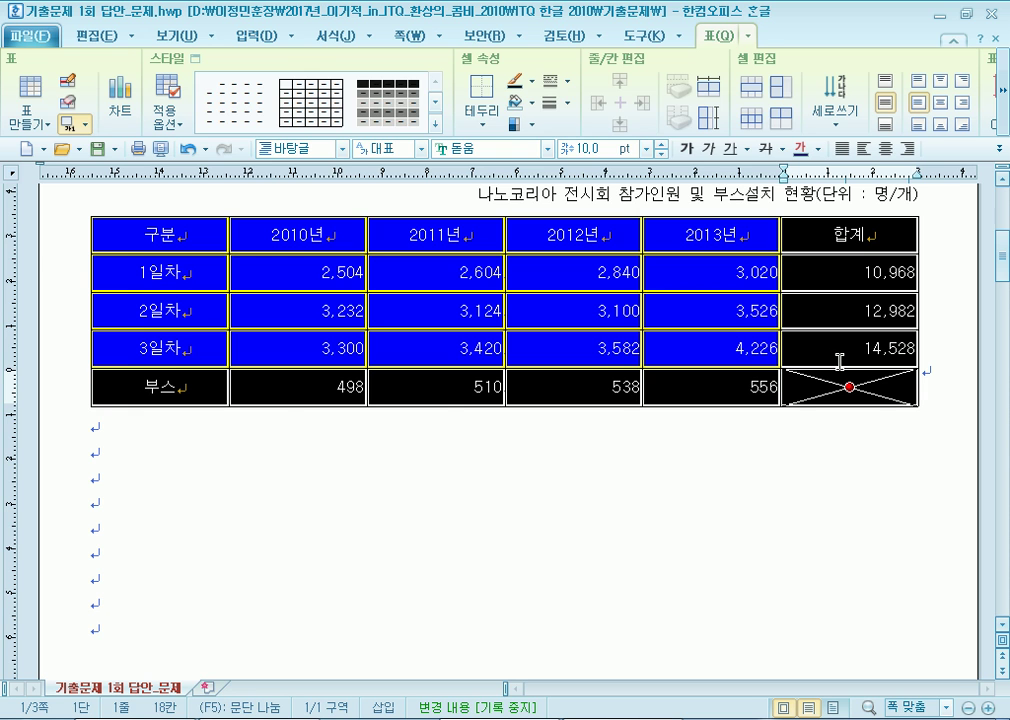
{"action": "key", "text": "l"}
{"action": "left_click", "coordinate": [270, 146]}
{"action": "left_click", "coordinate": [306, 142]}
{"action": "left_click", "coordinate": [262, 142]}
{"action": "left_click", "coordinate": [415, 233]}
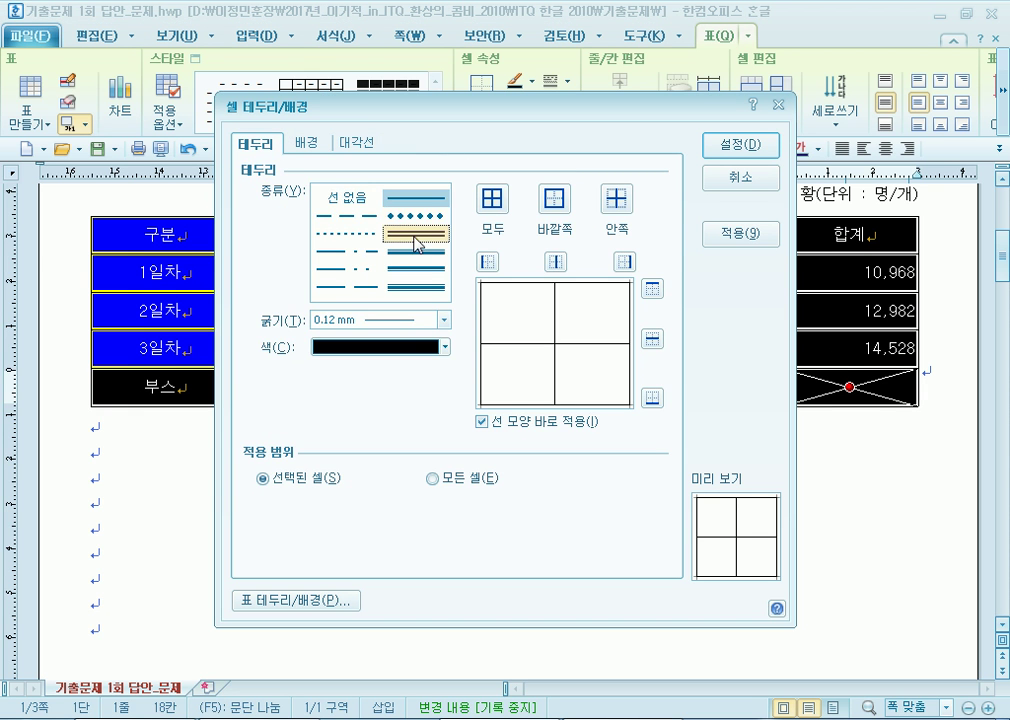
{"action": "left_click", "coordinate": [414, 237]}
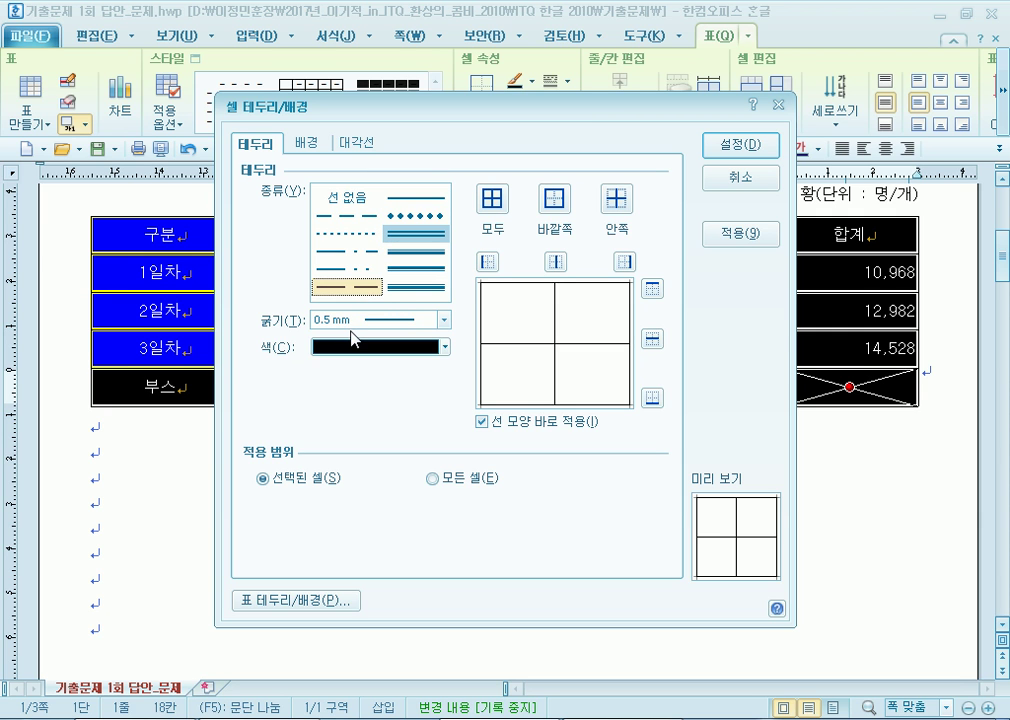
{"action": "left_click", "coordinate": [410, 198]}
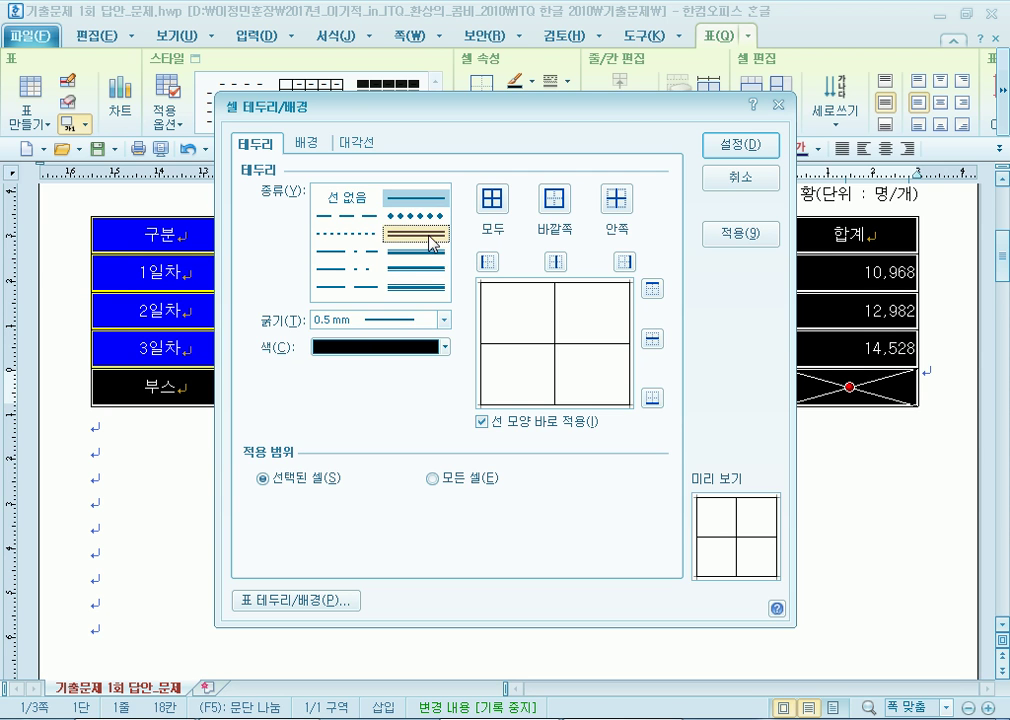
{"action": "left_click", "coordinate": [410, 234]}
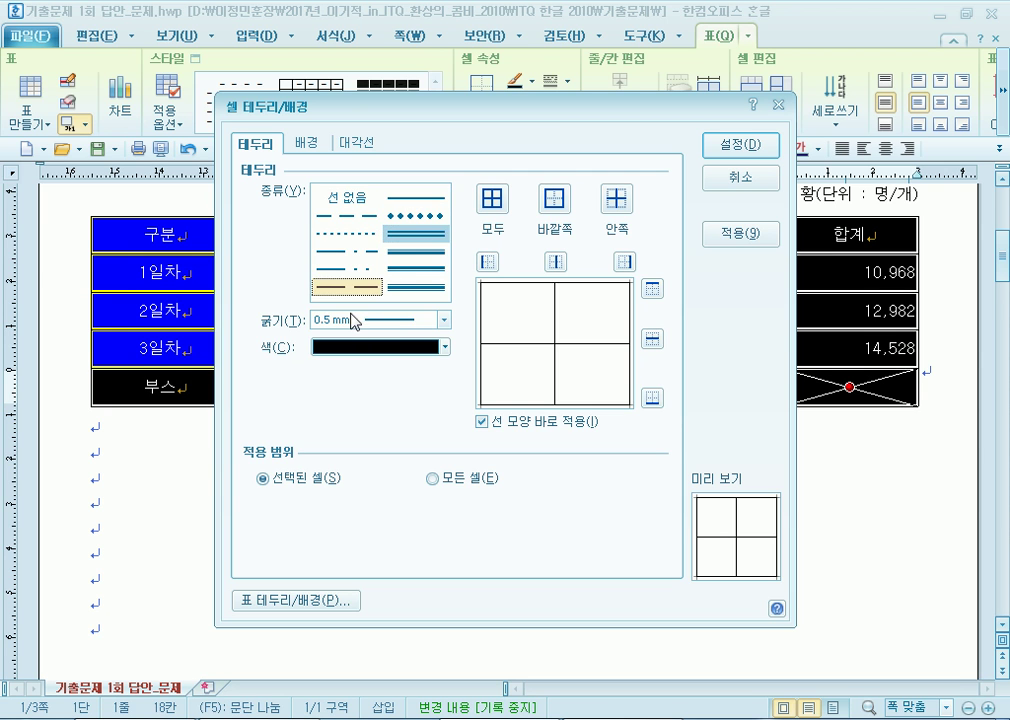
{"action": "left_click", "coordinate": [553, 200]}
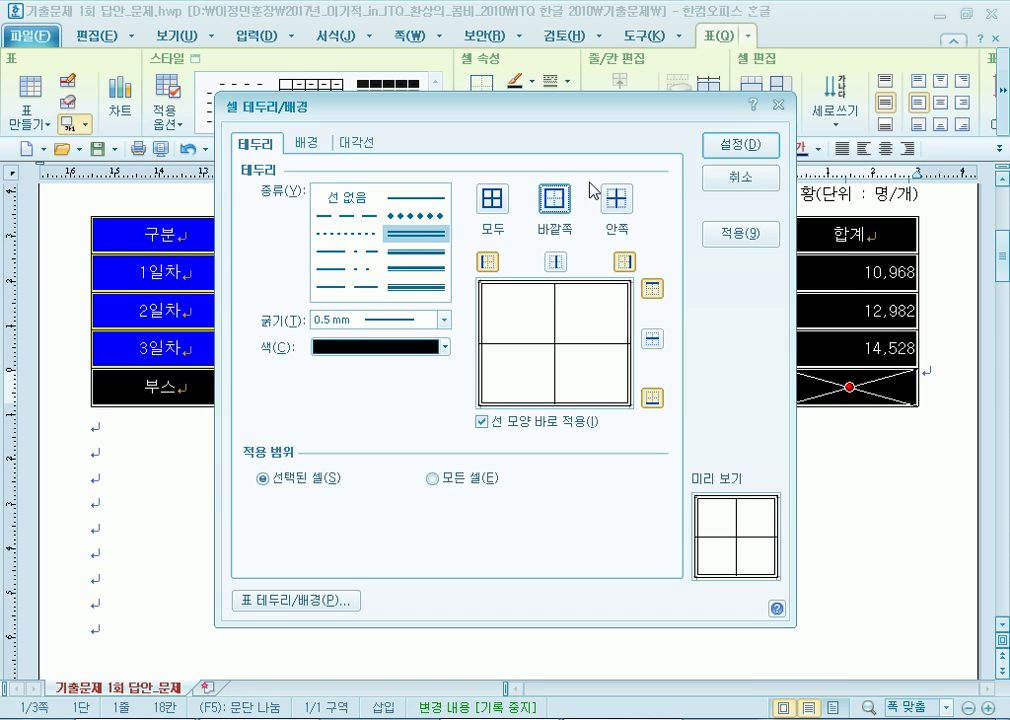
{"action": "left_click", "coordinate": [722, 152]}
{"action": "left_click", "coordinate": [487, 540]}
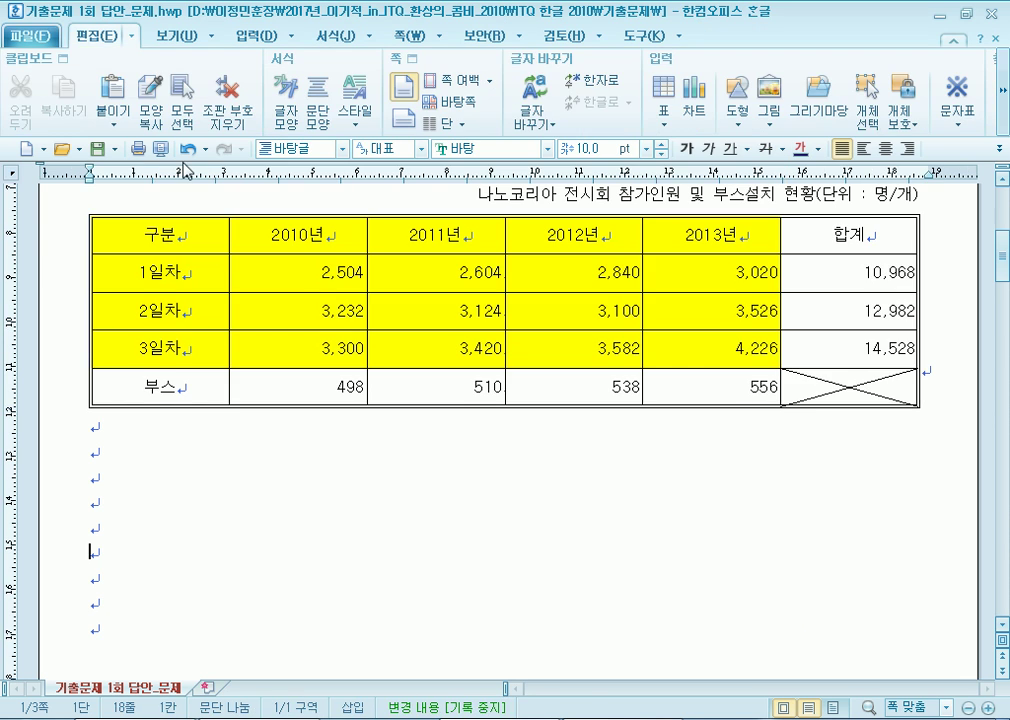
{"action": "left_click_drag", "start_coordinate": [140, 235], "coordinate": [139, 398]}
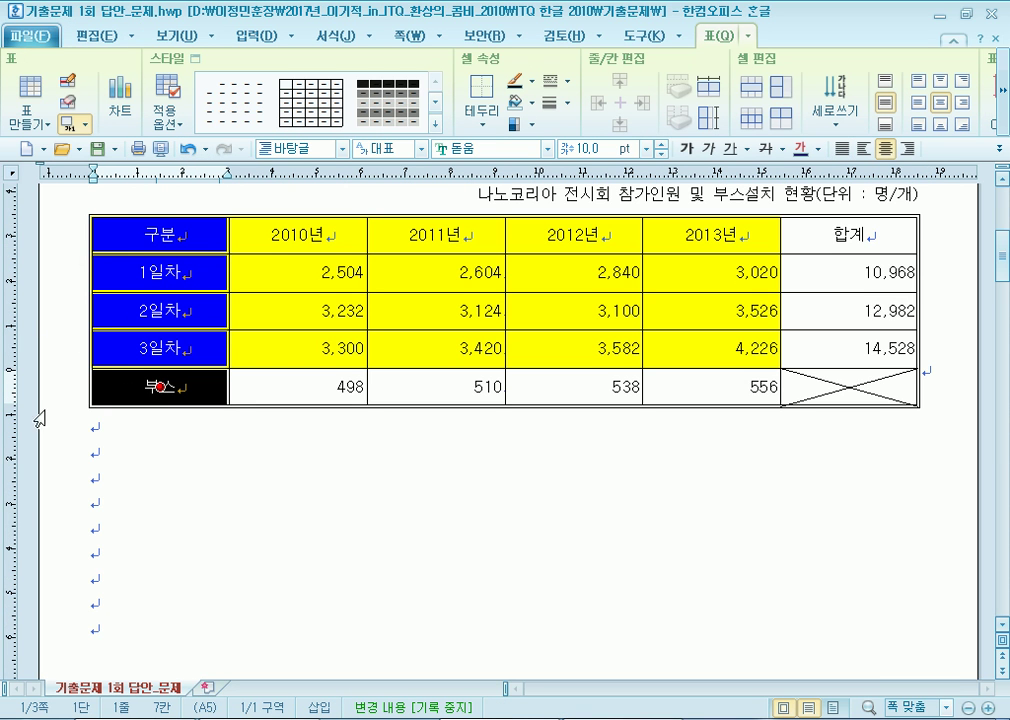
Outline the first column with a 0.5 mm double-line outer border.
{"action": "key", "text": "l"}
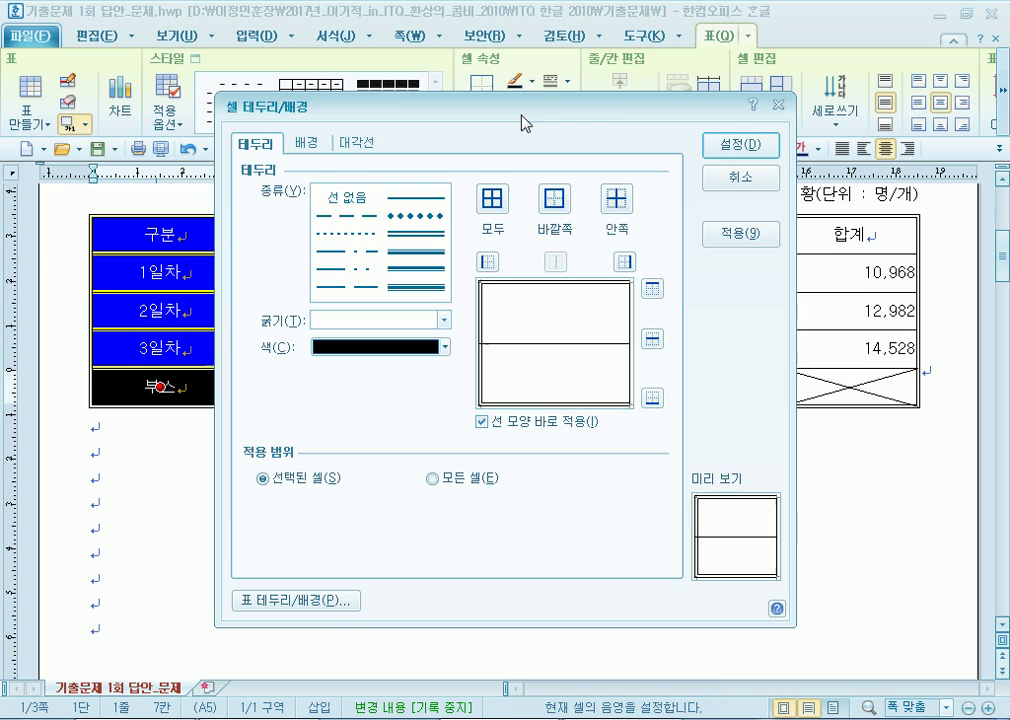
{"action": "left_click", "coordinate": [412, 236]}
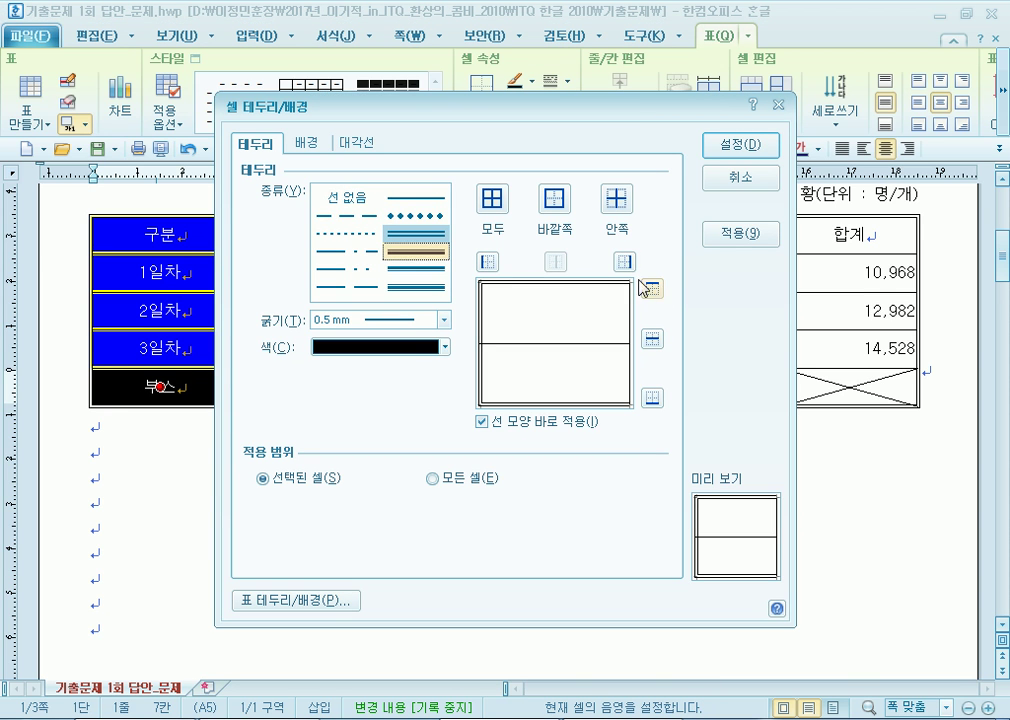
{"action": "left_click", "coordinate": [558, 202]}
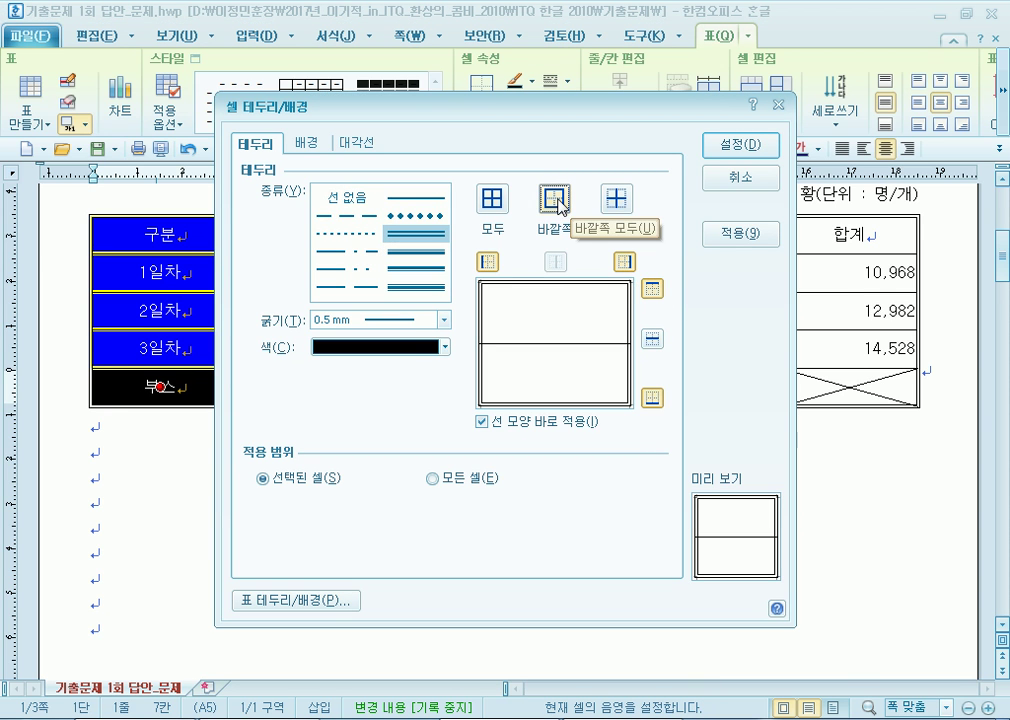
{"action": "left_click", "coordinate": [755, 147]}
Outline the header row with a double-line outer border.
{"action": "left_click_drag", "start_coordinate": [115, 241], "coordinate": [826, 236]}
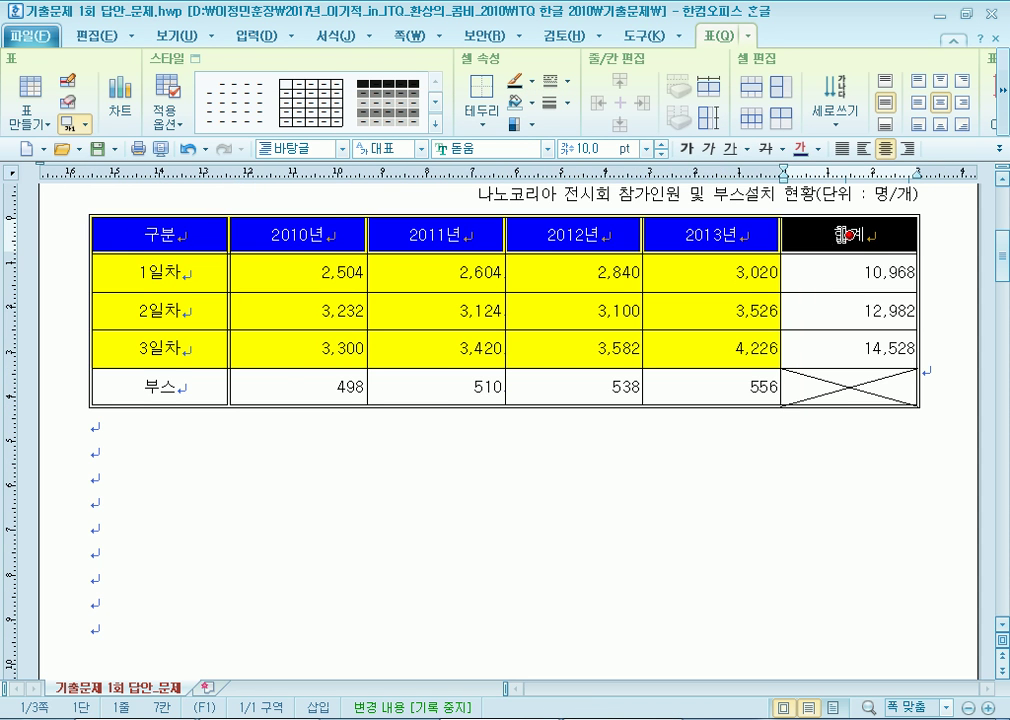
{"action": "key", "text": "l"}
{"action": "left_click", "coordinate": [416, 233]}
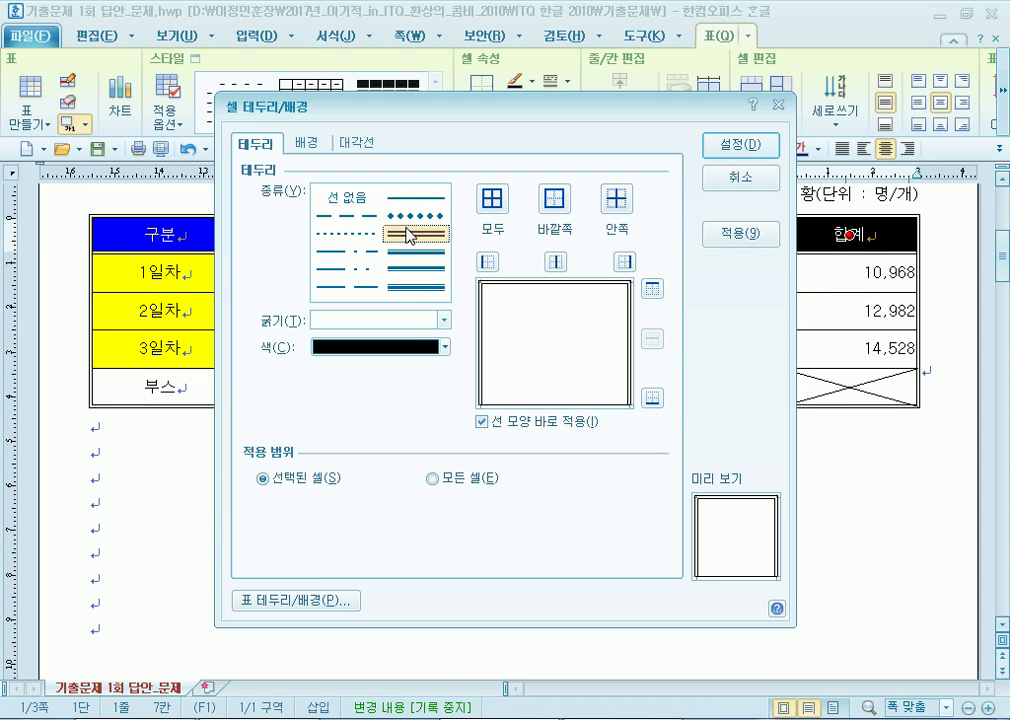
{"action": "left_click", "coordinate": [549, 206]}
{"action": "left_click", "coordinate": [742, 144]}
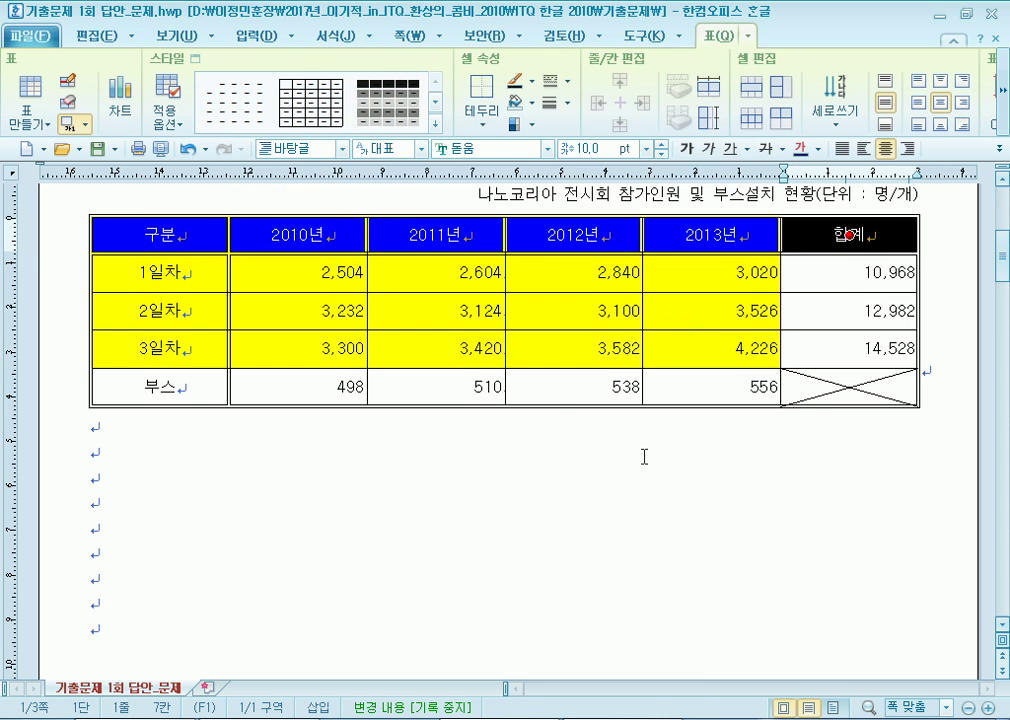
{"action": "left_click", "coordinate": [89, 476]}
Select the chart data range from 구분 to 4,226.
{"action": "left_click_drag", "start_coordinate": [173, 229], "coordinate": [805, 390]}
{"action": "left_click", "coordinate": [517, 450]}
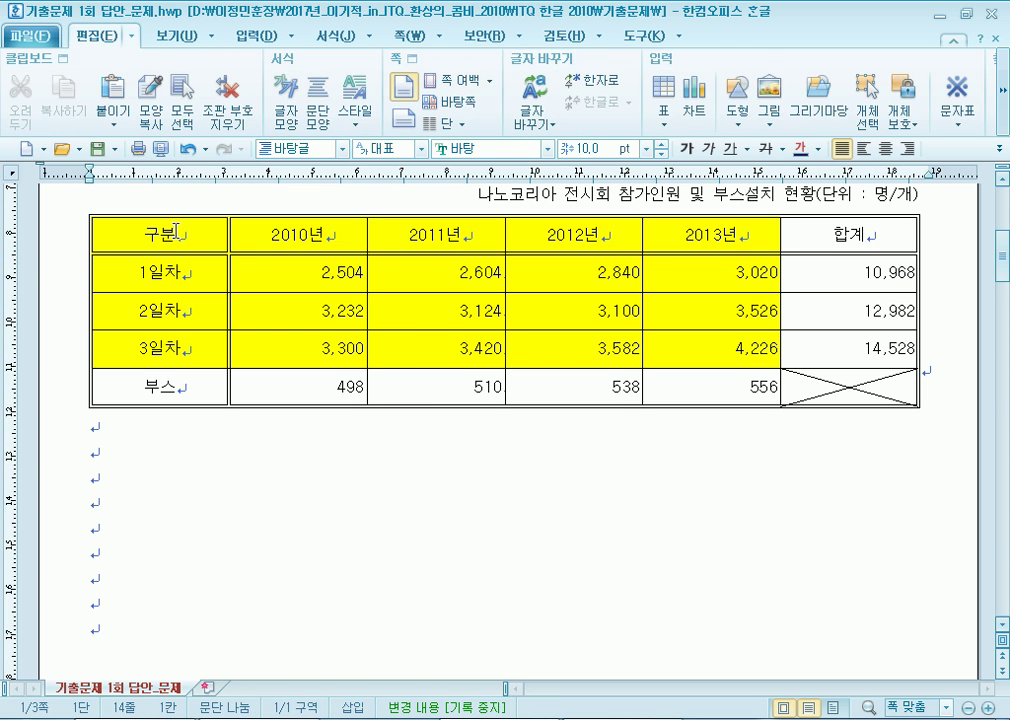
{"action": "left_click_drag", "start_coordinate": [173, 232], "coordinate": [848, 234]}
{"action": "left_click_drag", "start_coordinate": [205, 240], "coordinate": [163, 393]}
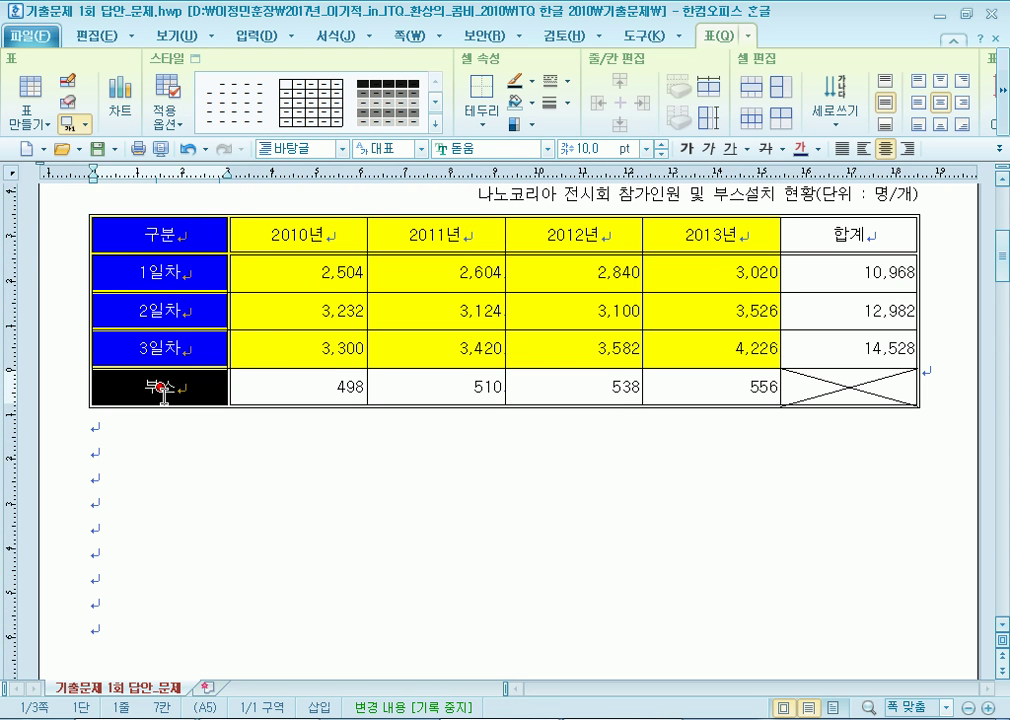
{"action": "left_click", "coordinate": [250, 470]}
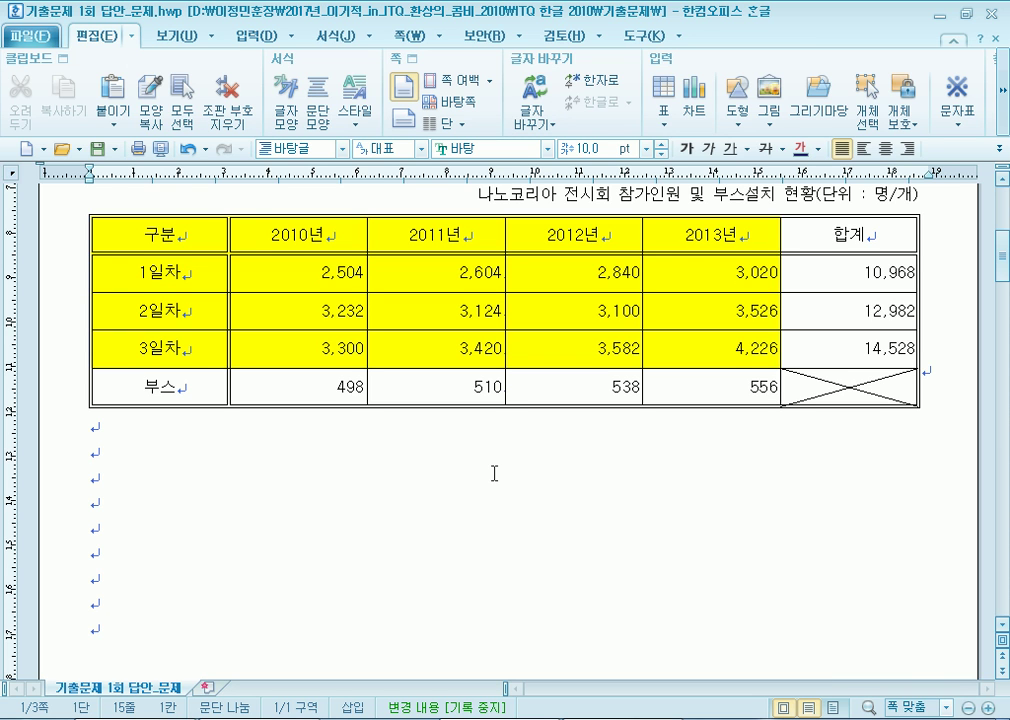
{"action": "left_click_drag", "start_coordinate": [145, 236], "coordinate": [755, 355]}
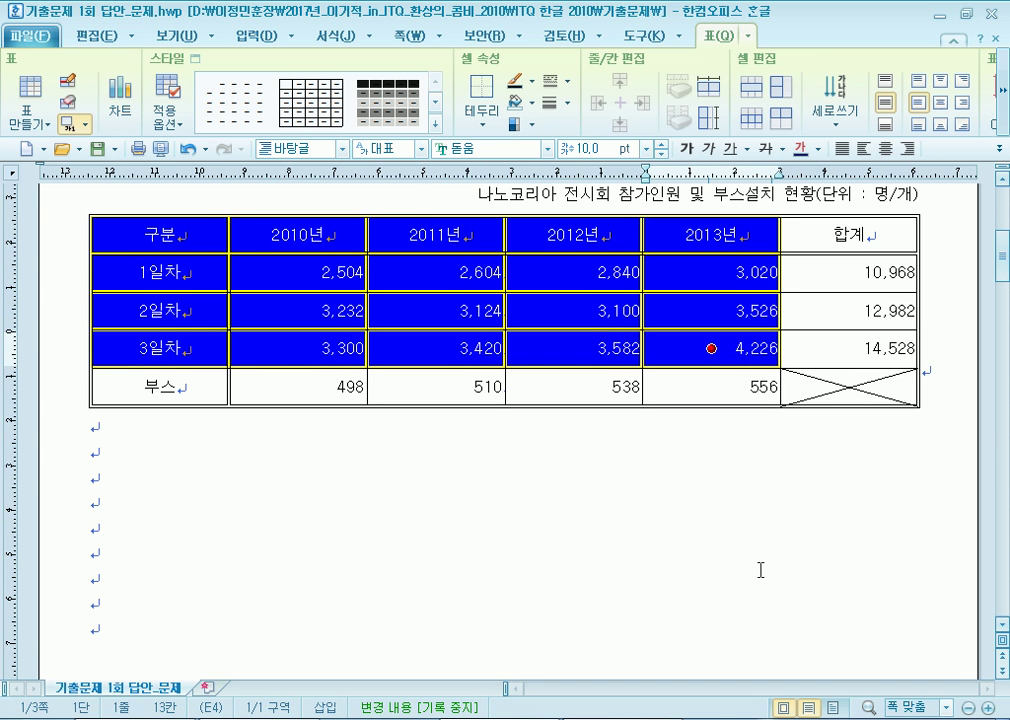
Insert a chart from the data block 구분 through 4,226 via the 입력 tab's 차트 command.
{"action": "left_click", "coordinate": [752, 561]}
{"action": "left_click_drag", "start_coordinate": [153, 234], "coordinate": [691, 350]}
{"action": "left_click", "coordinate": [243, 37]}
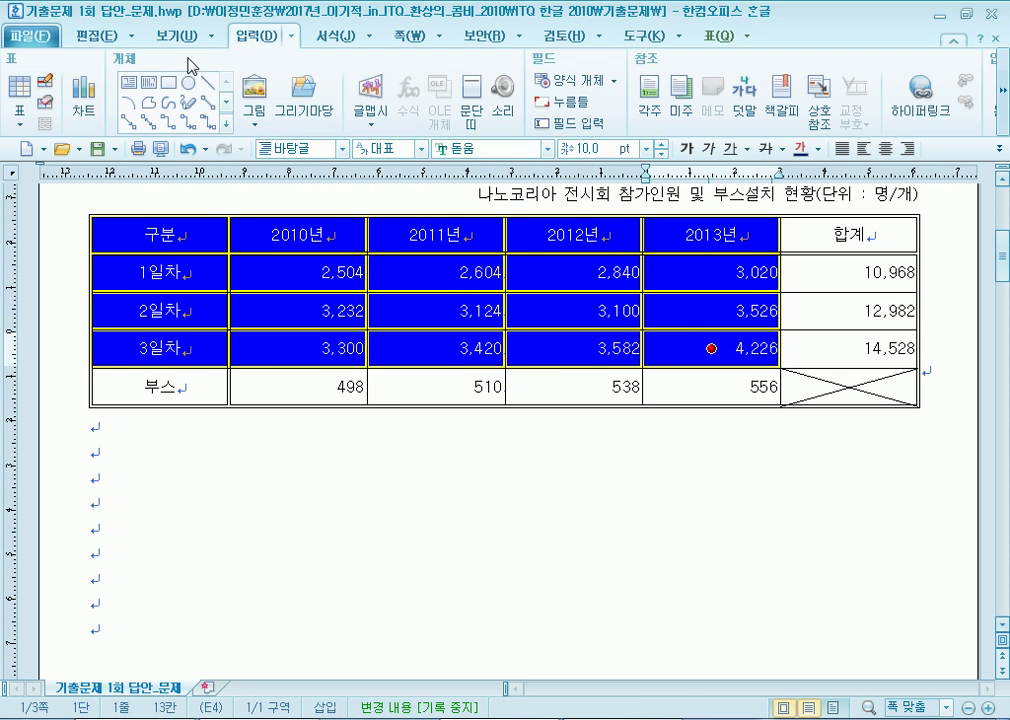
{"action": "left_click", "coordinate": [83, 100]}
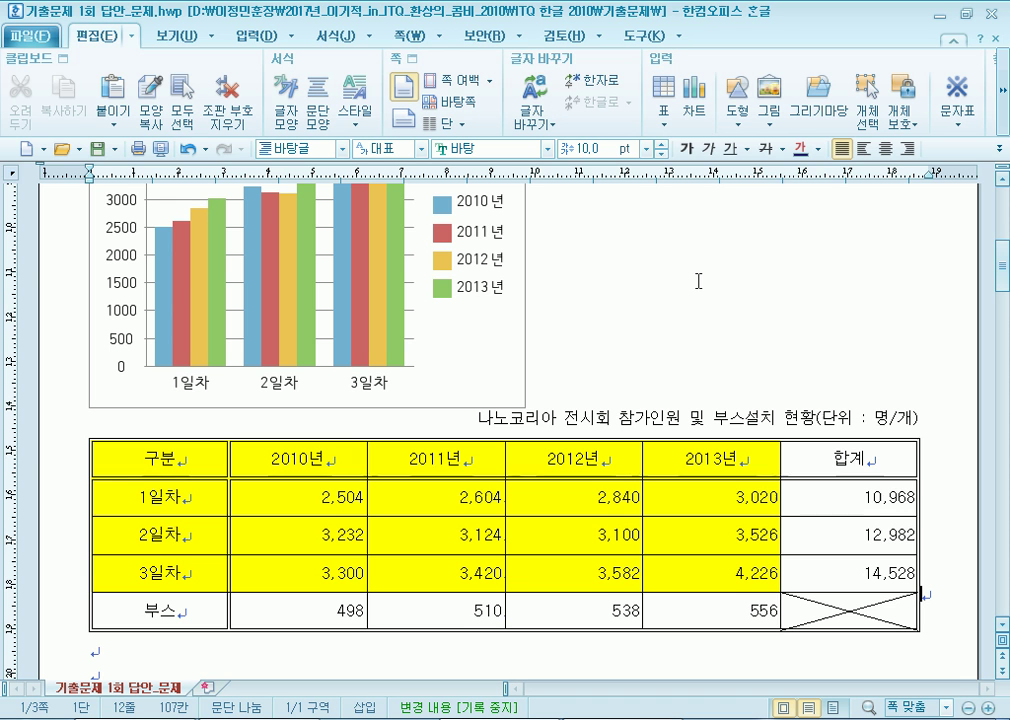
Move the chart up so it sits directly beneath the table.
{"action": "scroll", "coordinate": [706, 281], "scroll_direction": "down", "scroll_amount": 5}
{"action": "scroll", "coordinate": [706, 281], "scroll_direction": "up", "scroll_amount": 3}
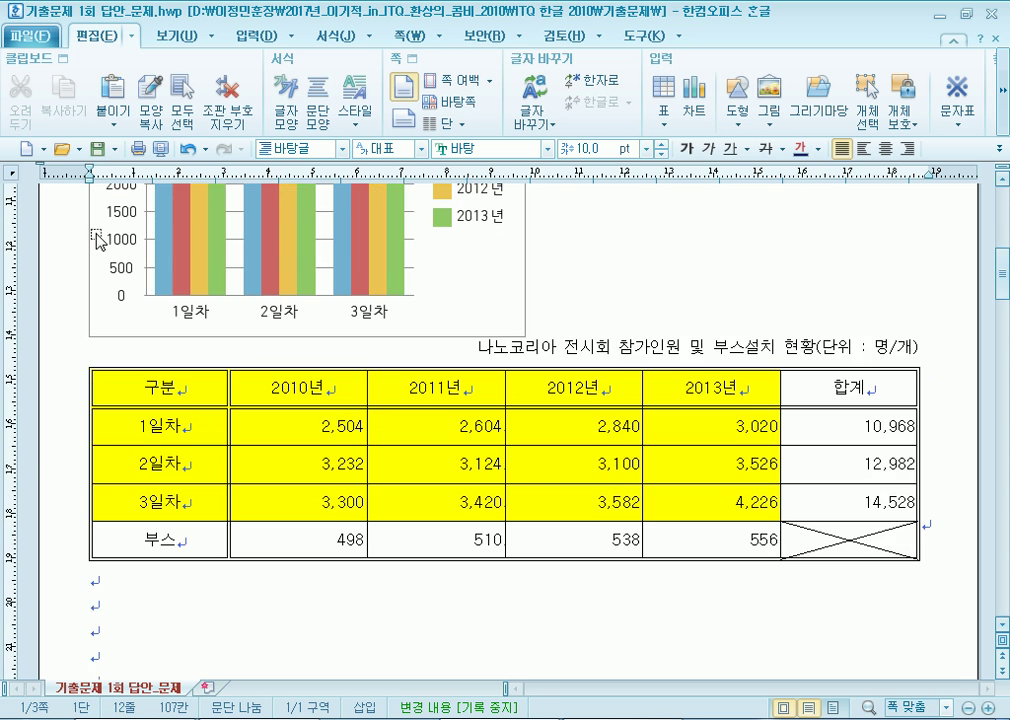
{"action": "scroll", "coordinate": [455, 255], "scroll_direction": "down", "scroll_amount": 2}
{"action": "left_click_drag", "start_coordinate": [455, 242], "coordinate": [449, 591]}
{"action": "scroll", "coordinate": [579, 446], "scroll_direction": "up", "scroll_amount": 5}
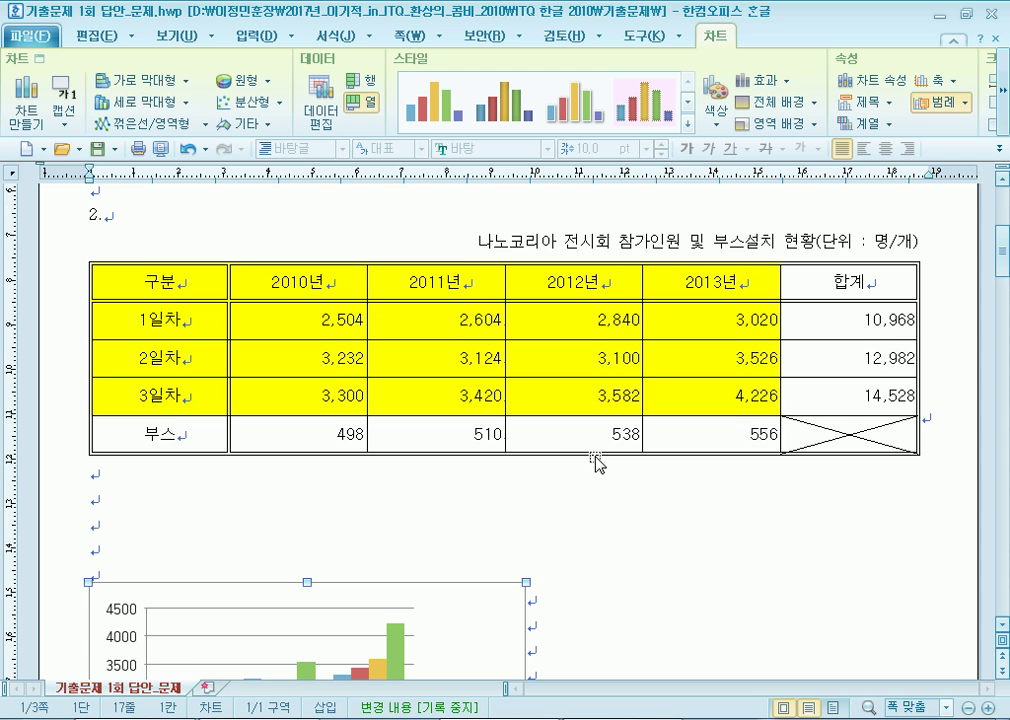
{"action": "scroll", "coordinate": [604, 458], "scroll_direction": "down", "scroll_amount": 4}
{"action": "left_click_drag", "start_coordinate": [493, 460], "coordinate": [493, 370]}
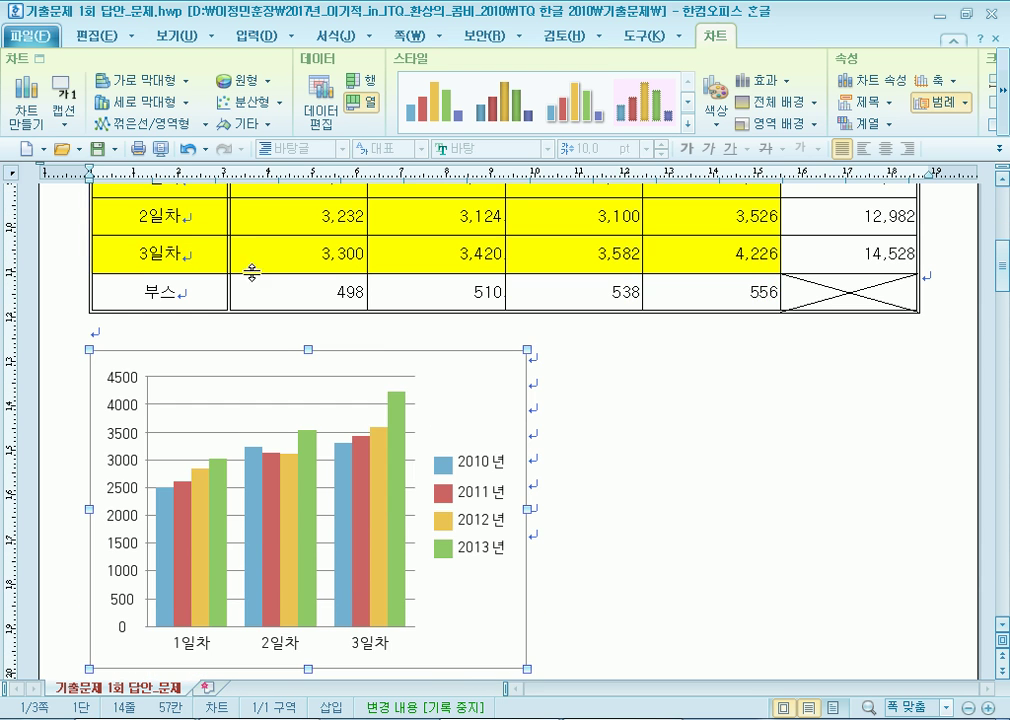
Stretch the chart's width out to the table's right edge.
{"action": "scroll", "coordinate": [667, 451], "scroll_direction": "down", "scroll_amount": 3}
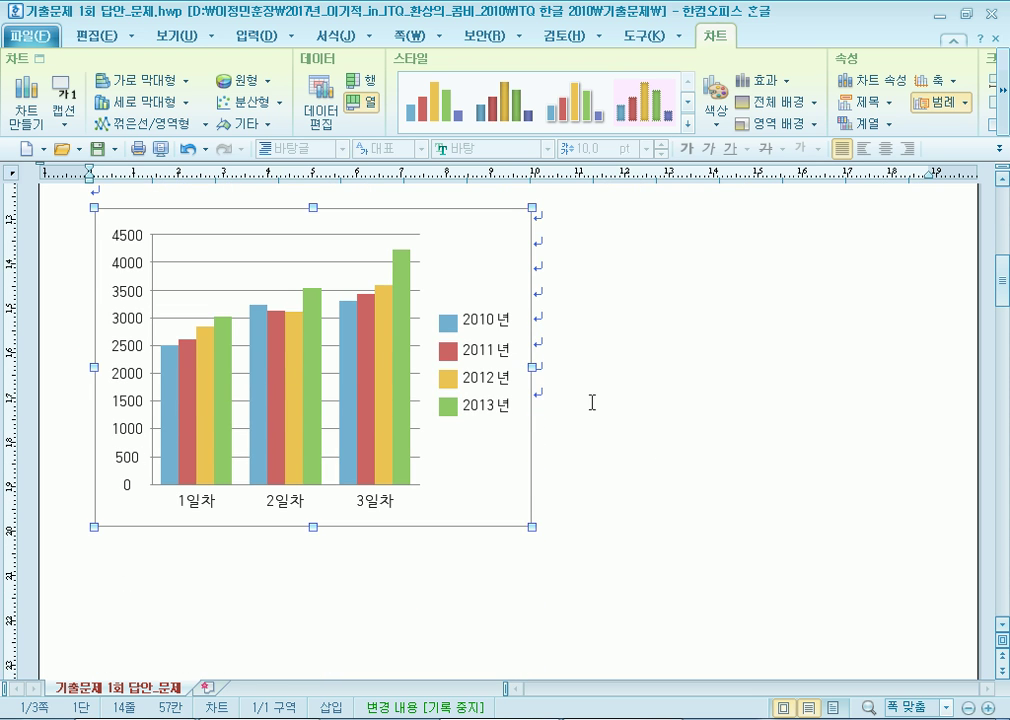
{"action": "left_click_drag", "start_coordinate": [532, 367], "coordinate": [918, 388]}
{"action": "scroll", "coordinate": [712, 451], "scroll_direction": "up", "scroll_amount": 4}
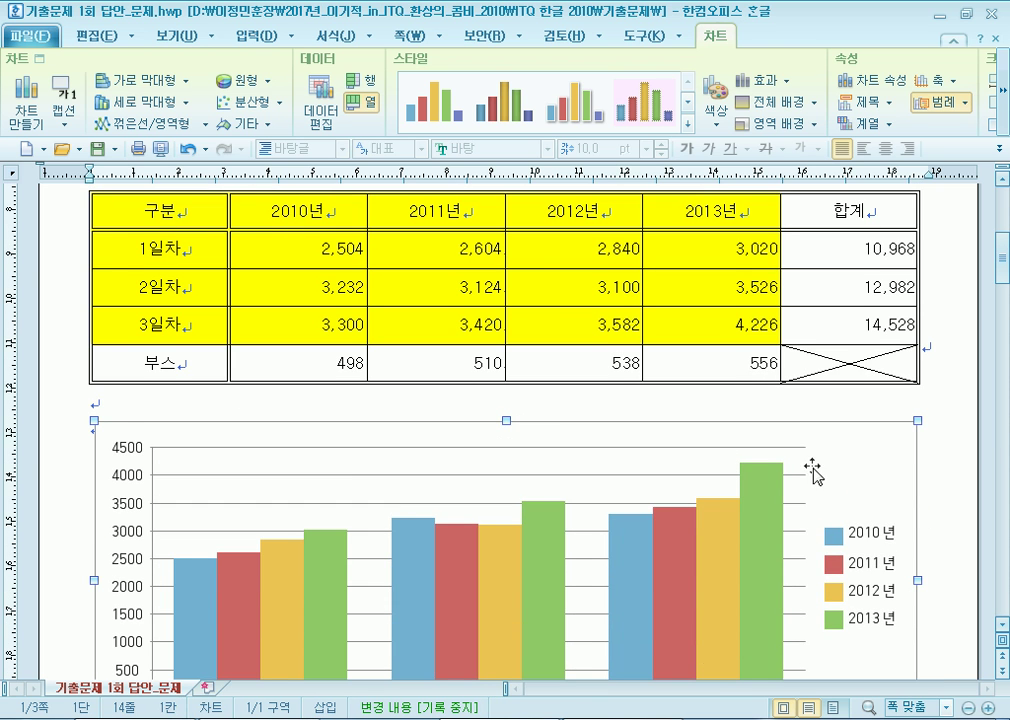
{"action": "scroll", "coordinate": [897, 523], "scroll_direction": "down", "scroll_amount": 4}
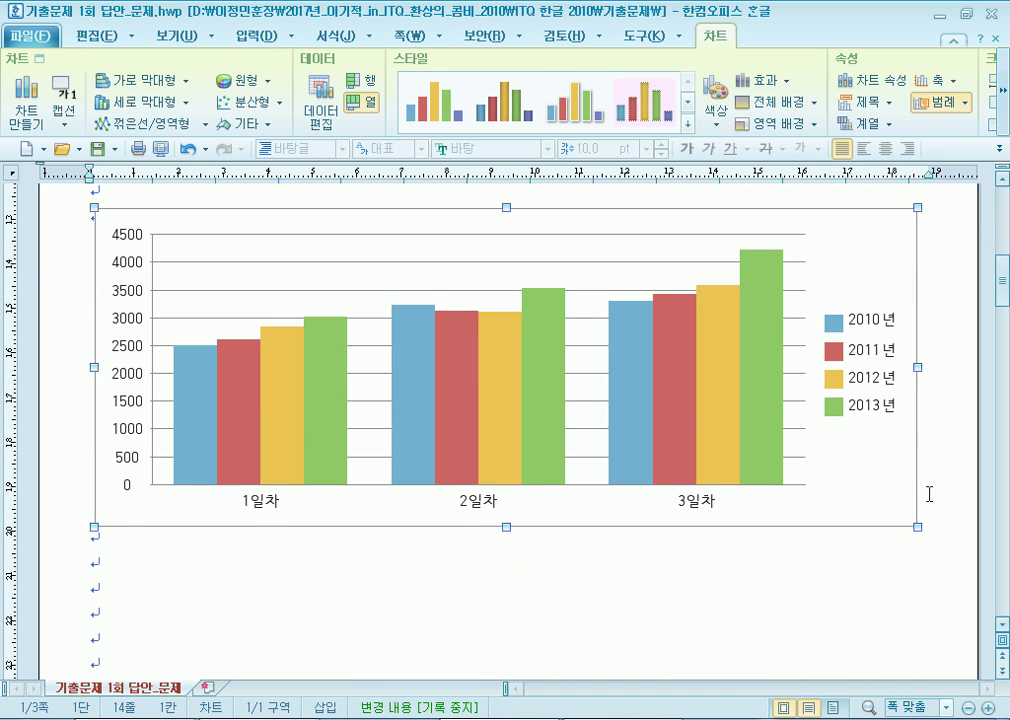
{"action": "left_click", "coordinate": [956, 266]}
{"action": "right_click", "coordinate": [866, 280]}
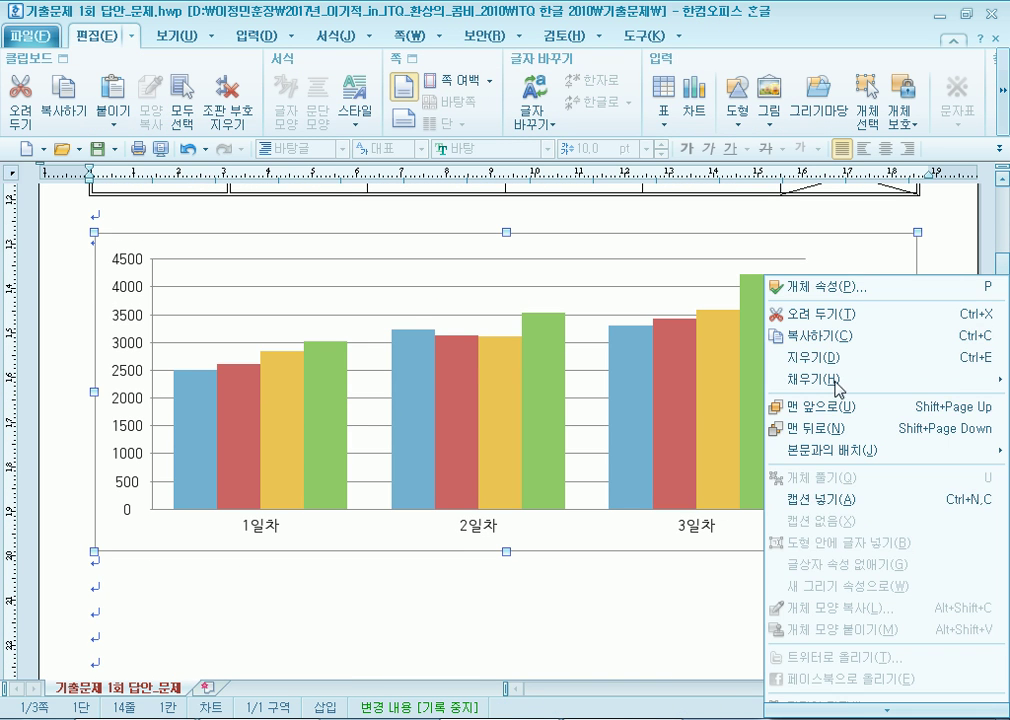
{"action": "left_click", "coordinate": [807, 287]}
{"action": "left_click", "coordinate": [270, 284]}
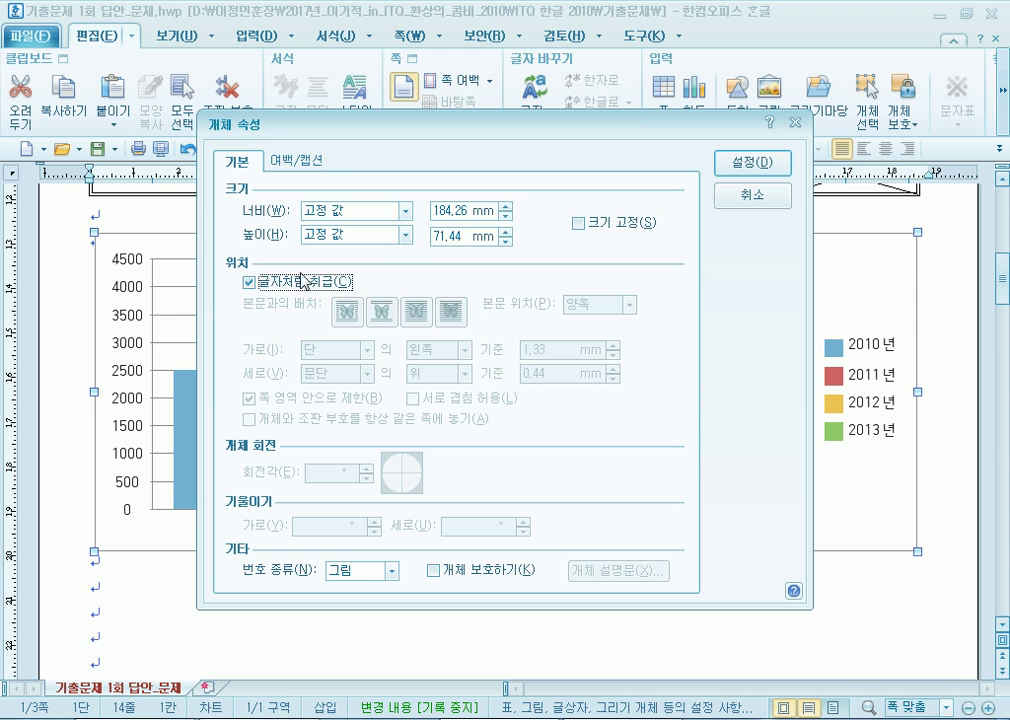
{"action": "left_click", "coordinate": [756, 197]}
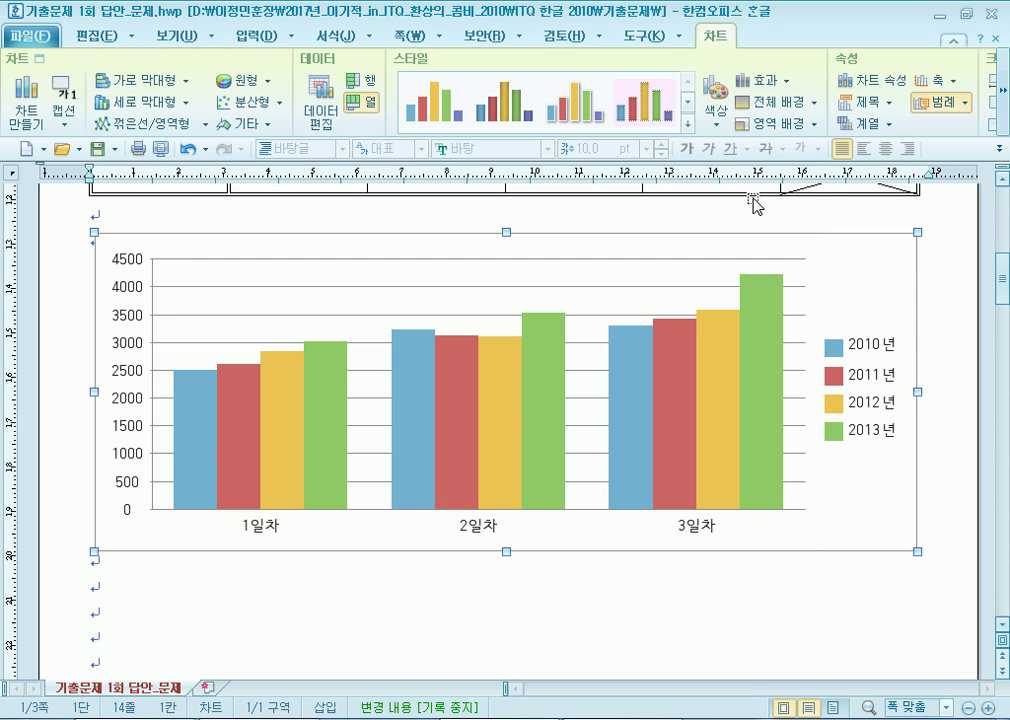
{"action": "left_click", "coordinate": [942, 214]}
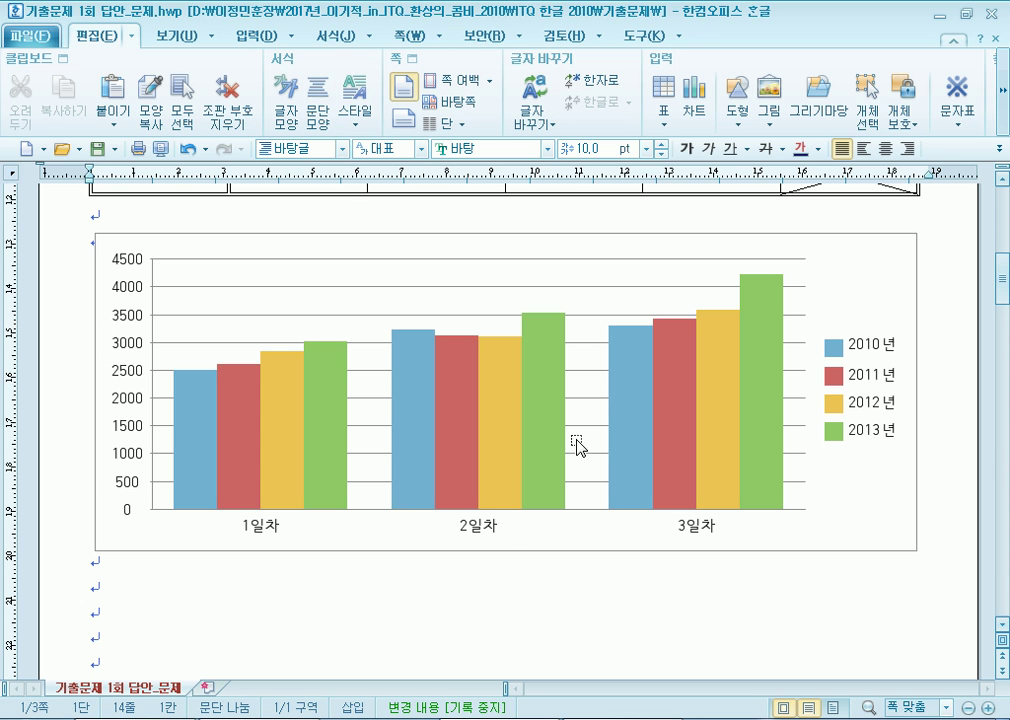
{"action": "left_click", "coordinate": [857, 284]}
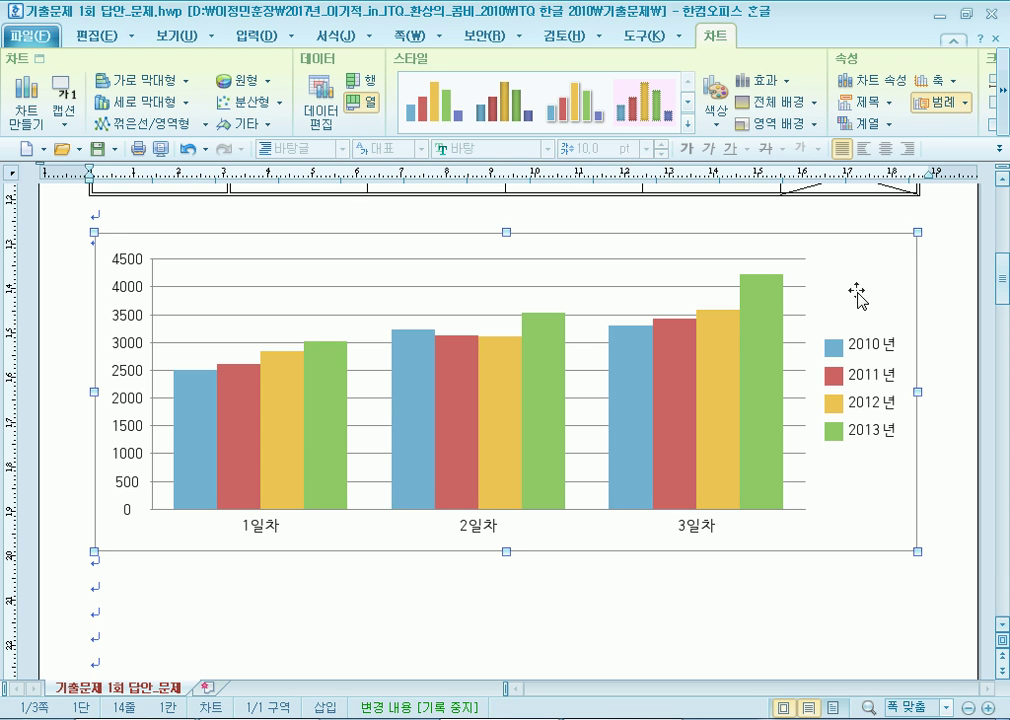
{"action": "left_click", "coordinate": [956, 300]}
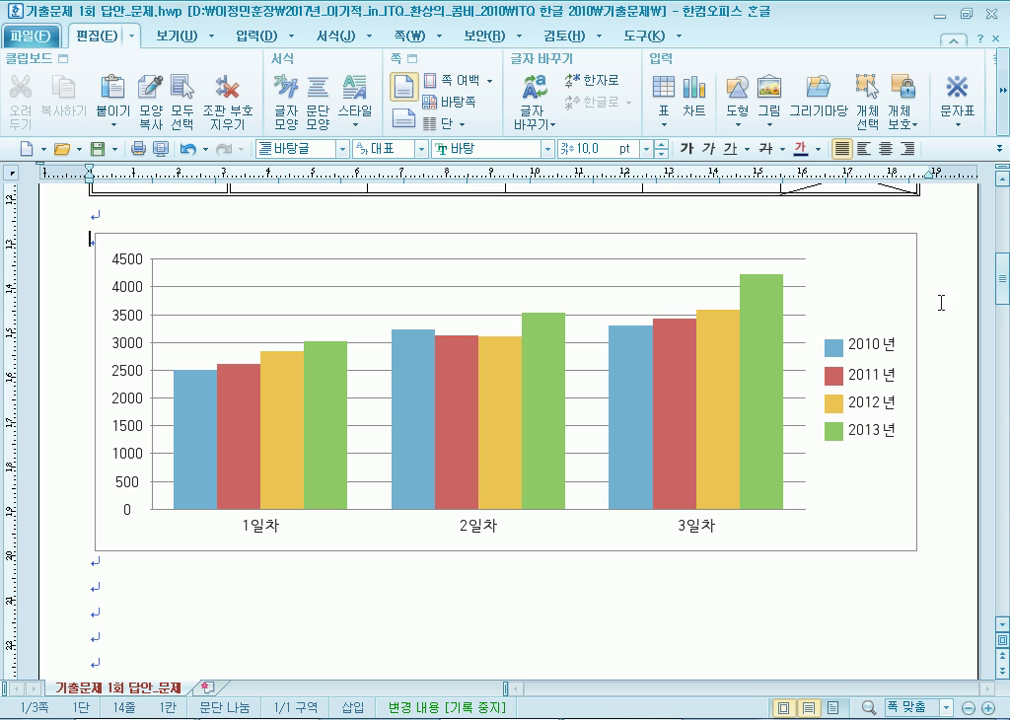
{"action": "left_click", "coordinate": [867, 289]}
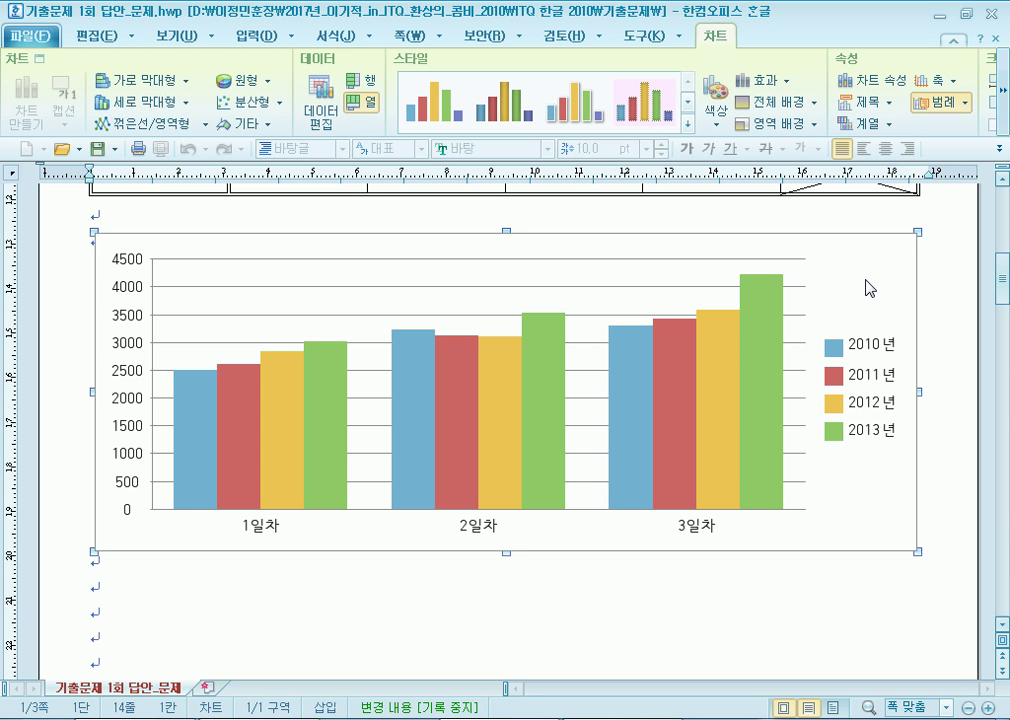
Open the chart wizard and keep the data series plotted by columns.
{"action": "right_click", "coordinate": [865, 283]}
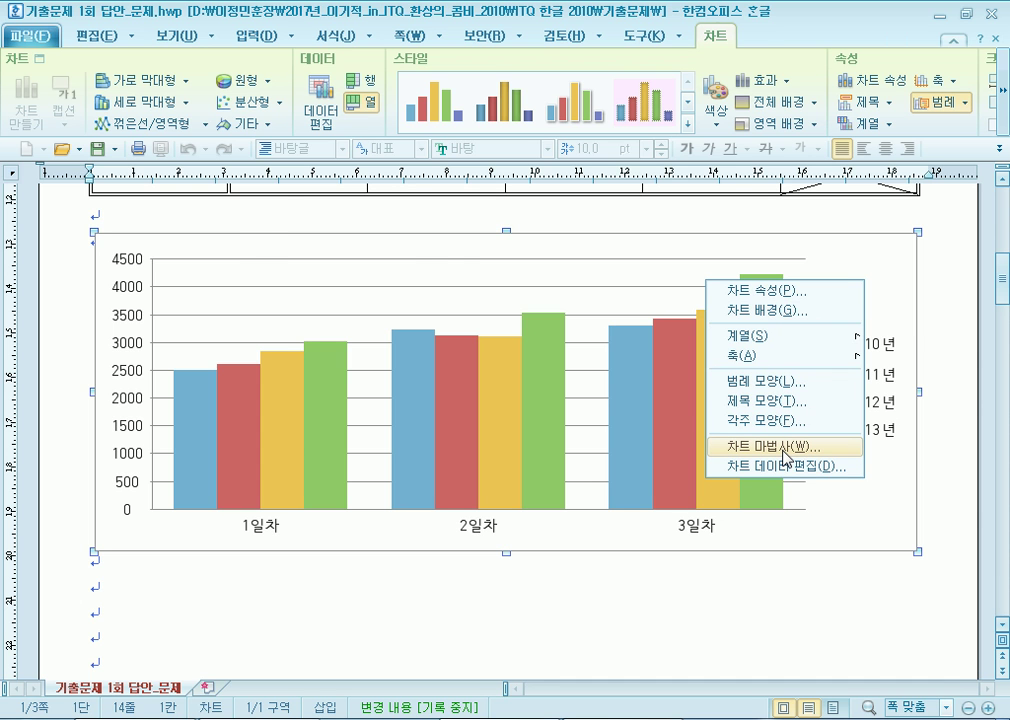
{"action": "left_click", "coordinate": [786, 457]}
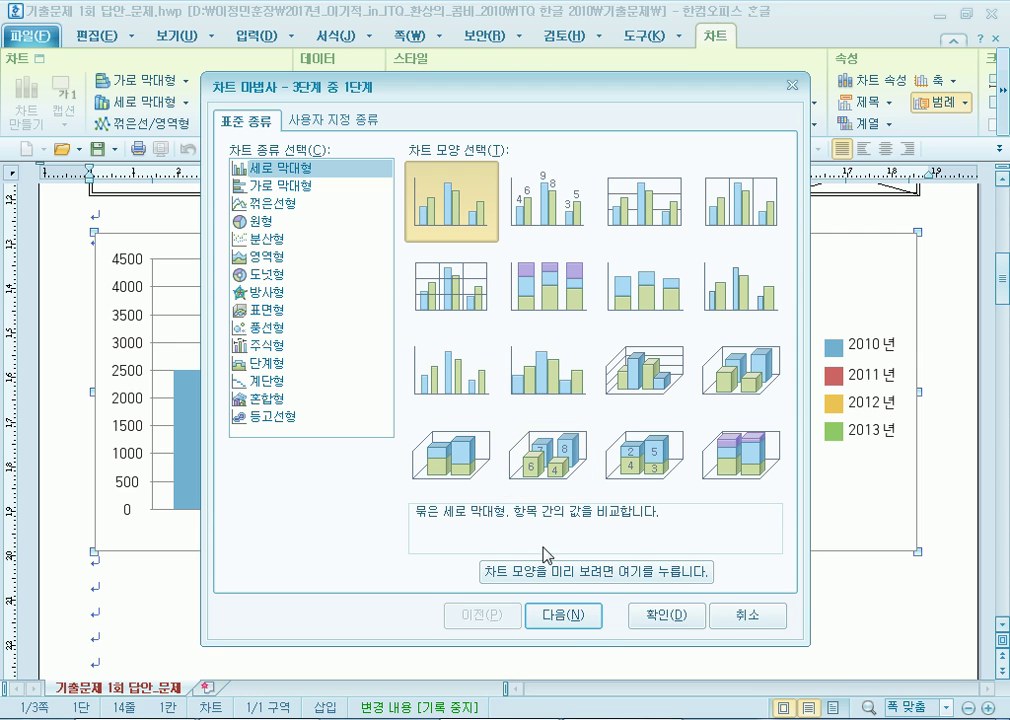
{"action": "left_click", "coordinate": [584, 623]}
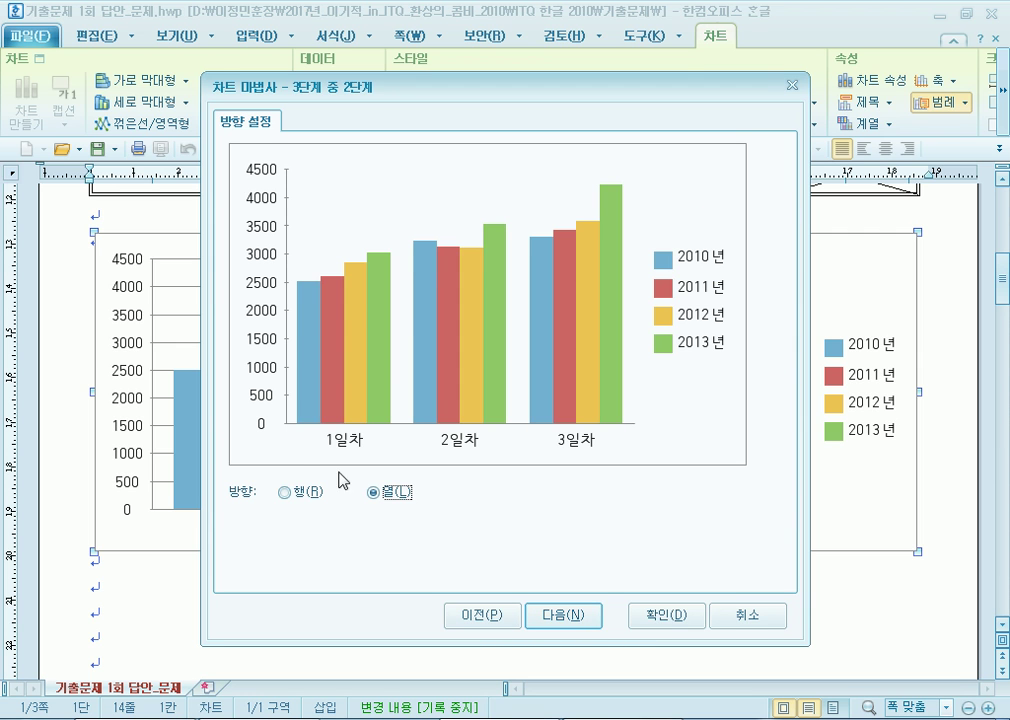
{"action": "left_click", "coordinate": [288, 495]}
{"action": "left_click", "coordinate": [400, 498]}
{"action": "left_click", "coordinate": [557, 616]}
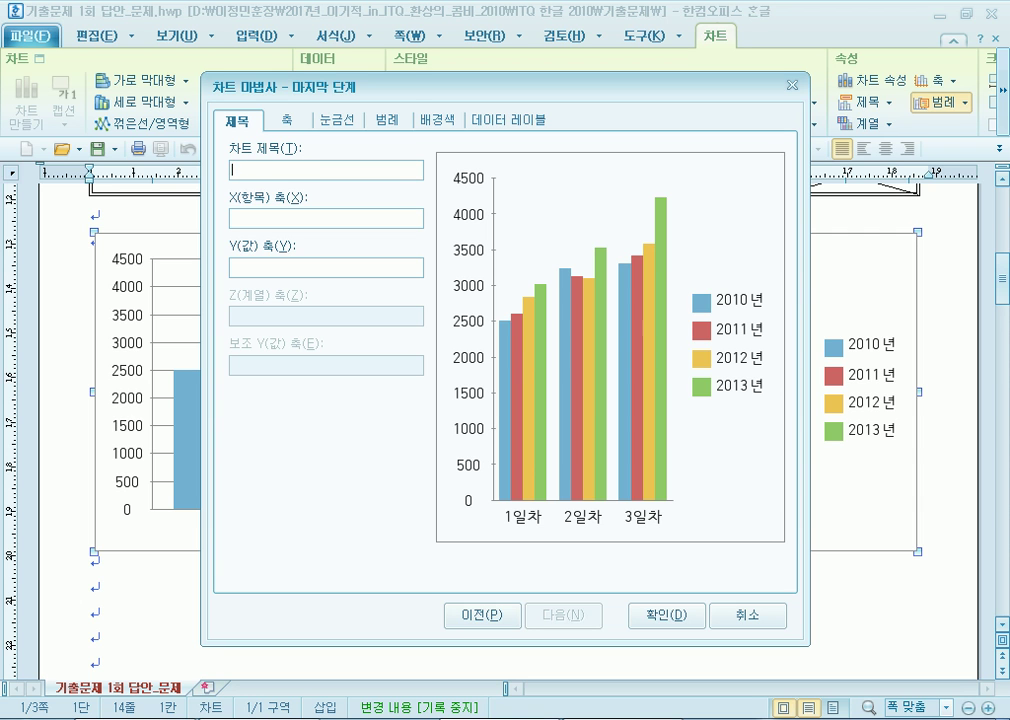
Enter the title 나노코리아 전시회 참가인원 현황 and value-axis label (단위 : 명).
{"action": "type", "text": "나노코리아 전시회 참가이누"}
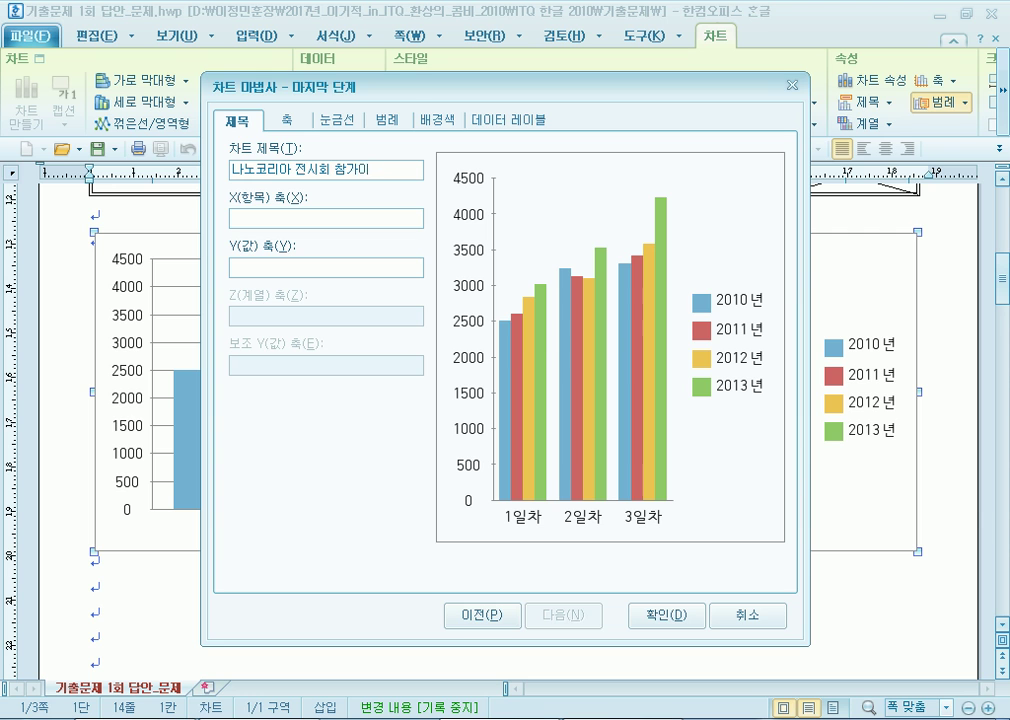
{"action": "type", "text": "원 현황"}
{"action": "left_click", "coordinate": [240, 267]}
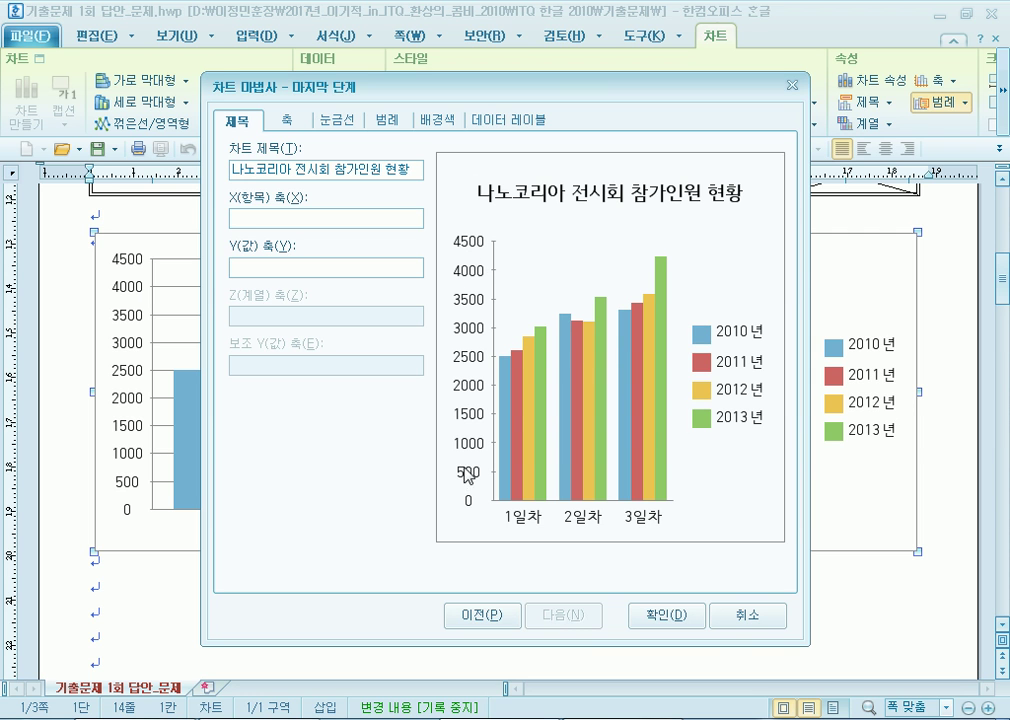
{"action": "type", "text": "(단위 : 명)"}
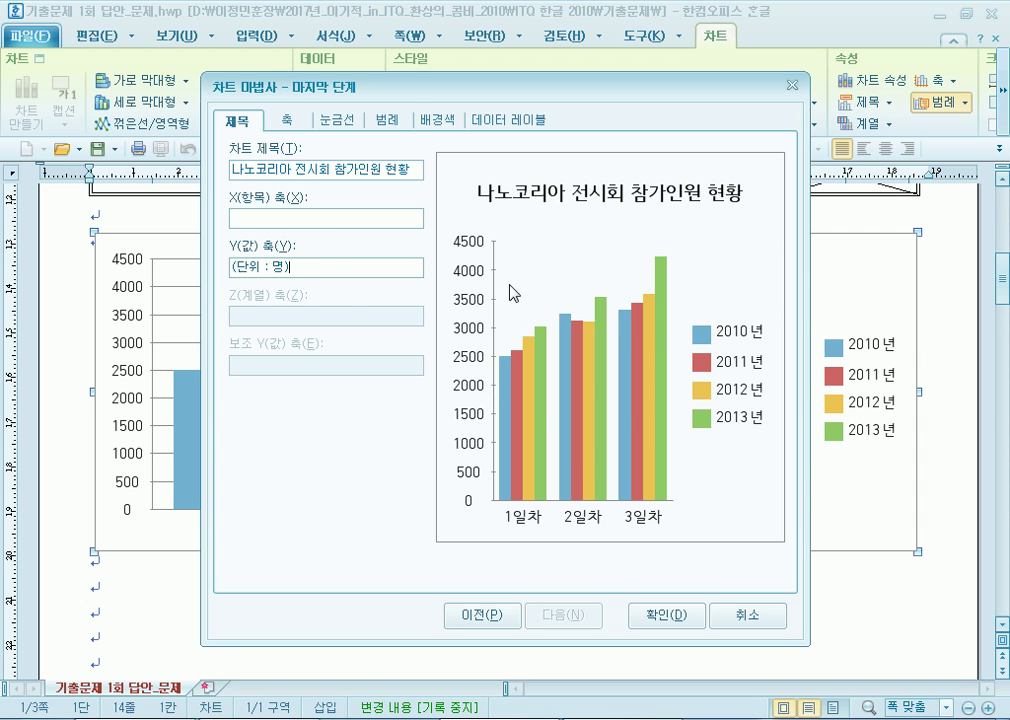
{"action": "left_click_drag", "start_coordinate": [287, 266], "coordinate": [213, 265]}
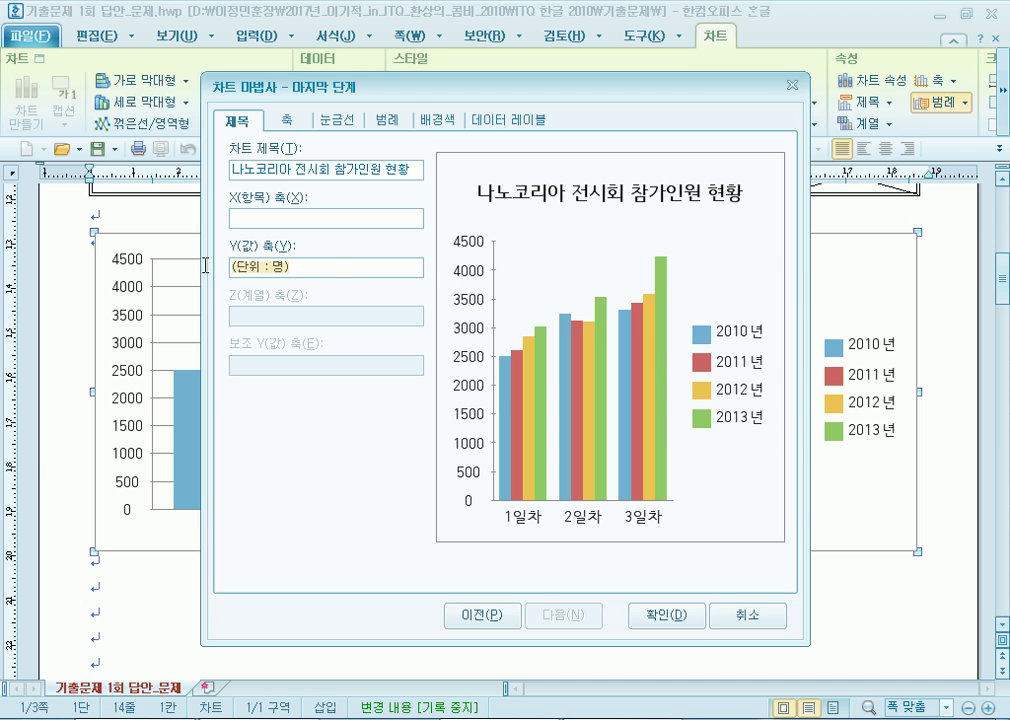
{"action": "left_click", "coordinate": [645, 617]}
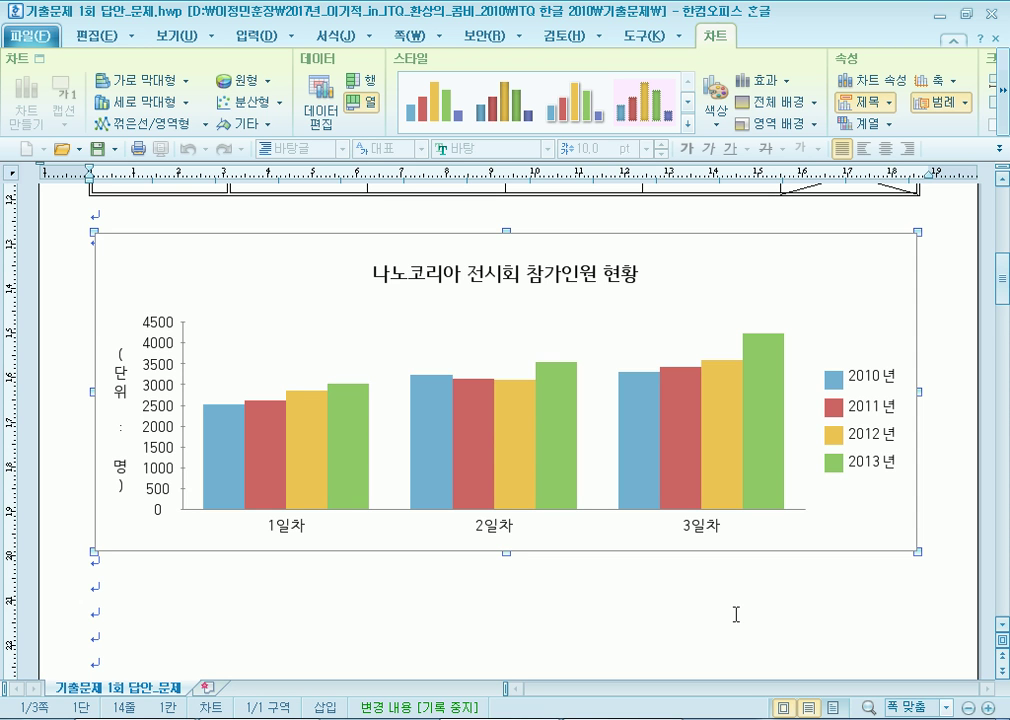
{"action": "scroll", "coordinate": [445, 376], "scroll_direction": "up", "scroll_amount": 3}
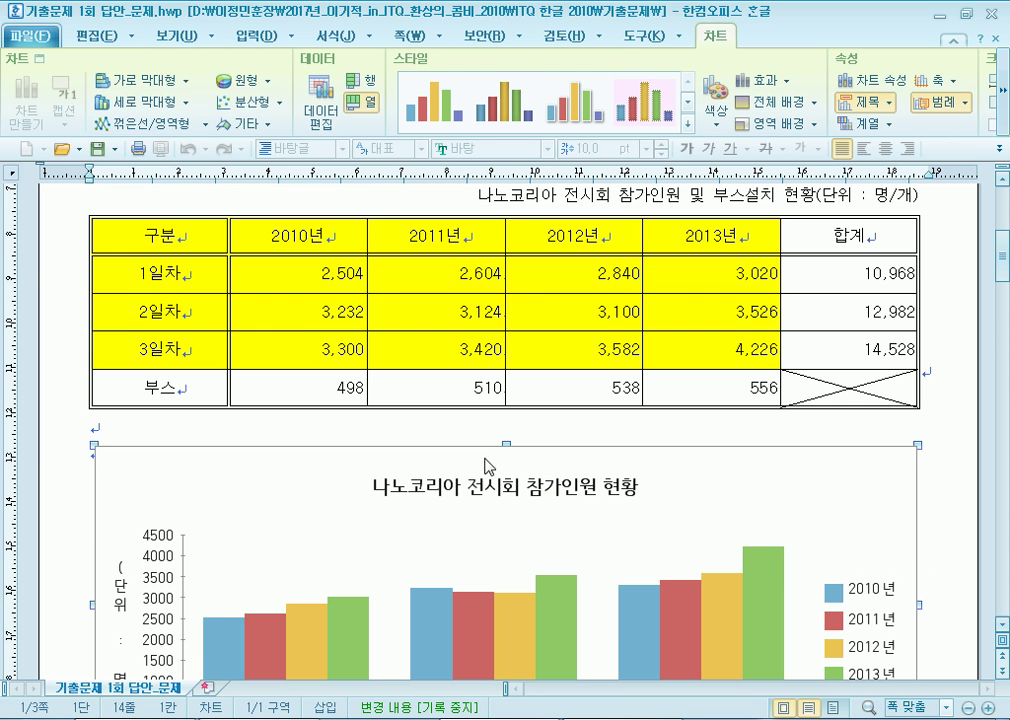
{"action": "left_click_drag", "start_coordinate": [190, 245], "coordinate": [710, 350]}
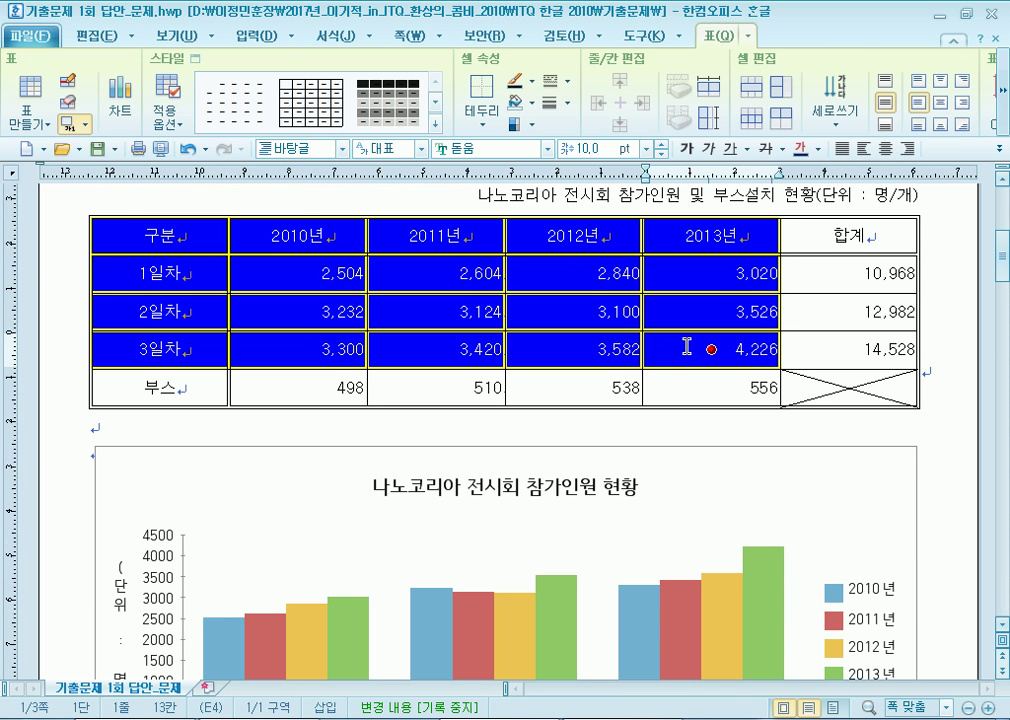
{"action": "left_click", "coordinate": [628, 438]}
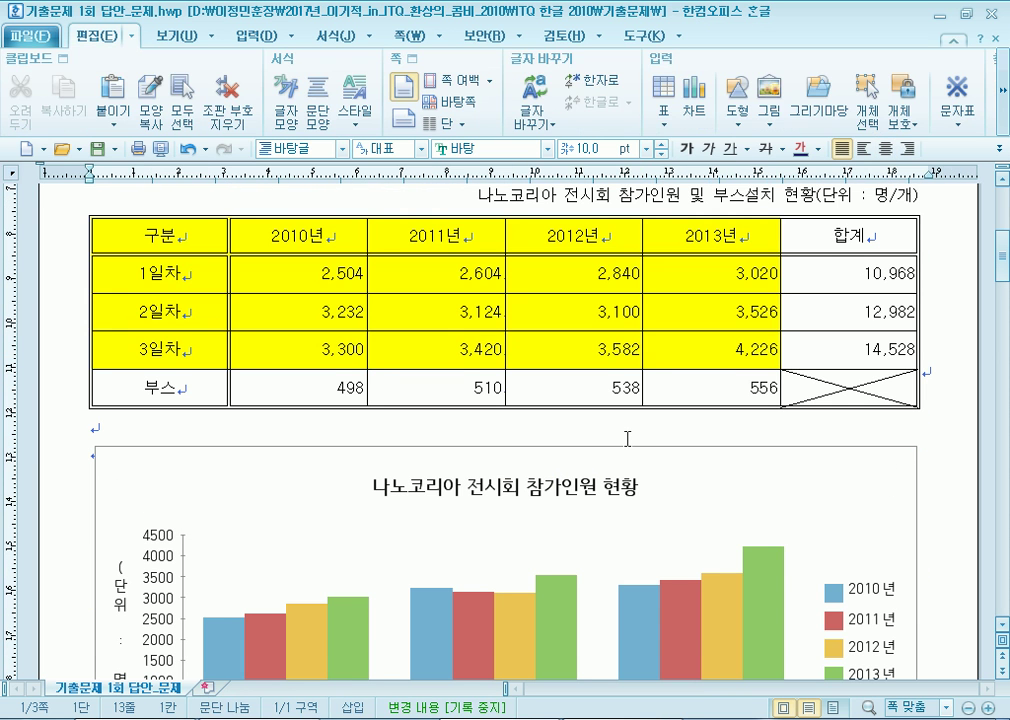
{"action": "scroll", "coordinate": [628, 438], "scroll_direction": "down", "scroll_amount": 5}
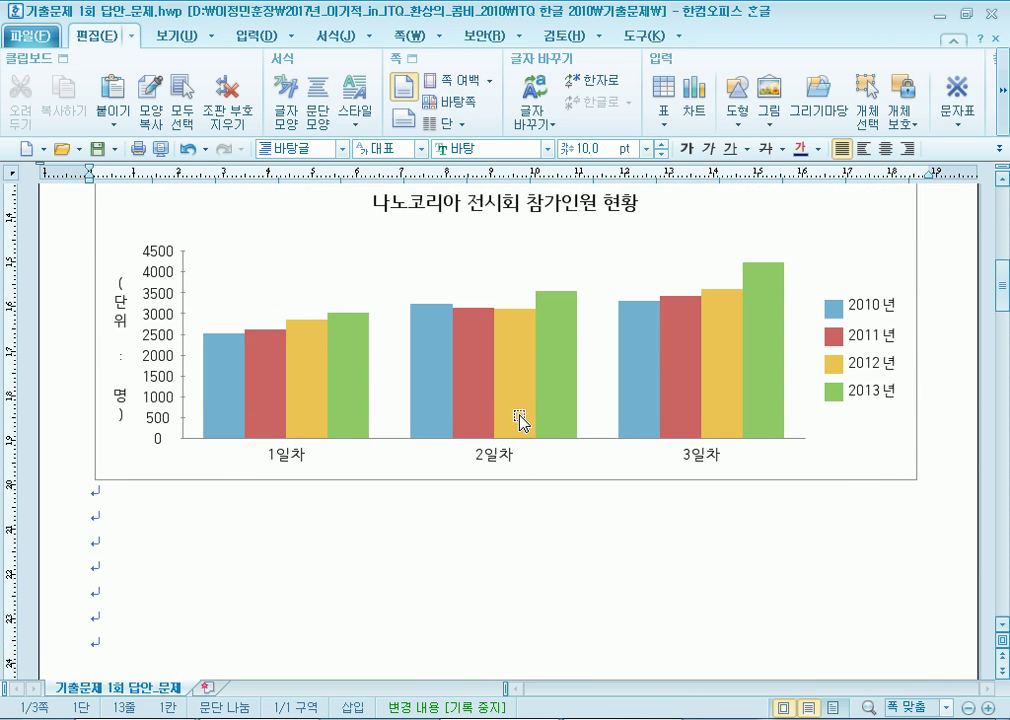
{"action": "scroll", "coordinate": [519, 413], "scroll_direction": "up", "scroll_amount": 3}
Set the chart title's font to 궁서.
{"action": "left_click", "coordinate": [480, 350]}
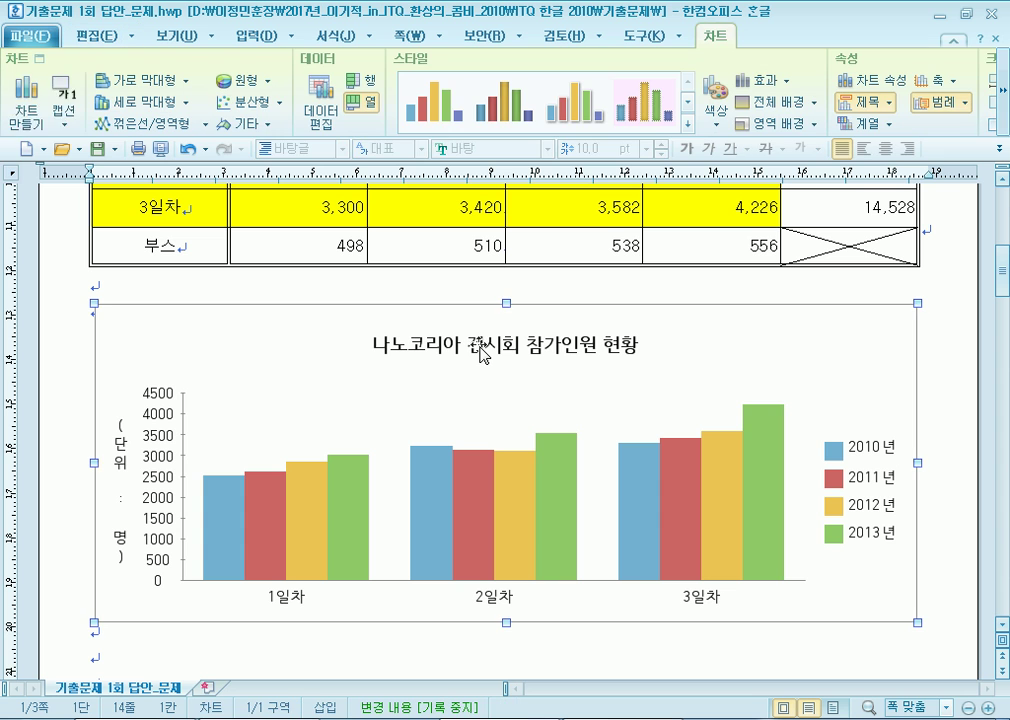
{"action": "double_click", "coordinate": [522, 350]}
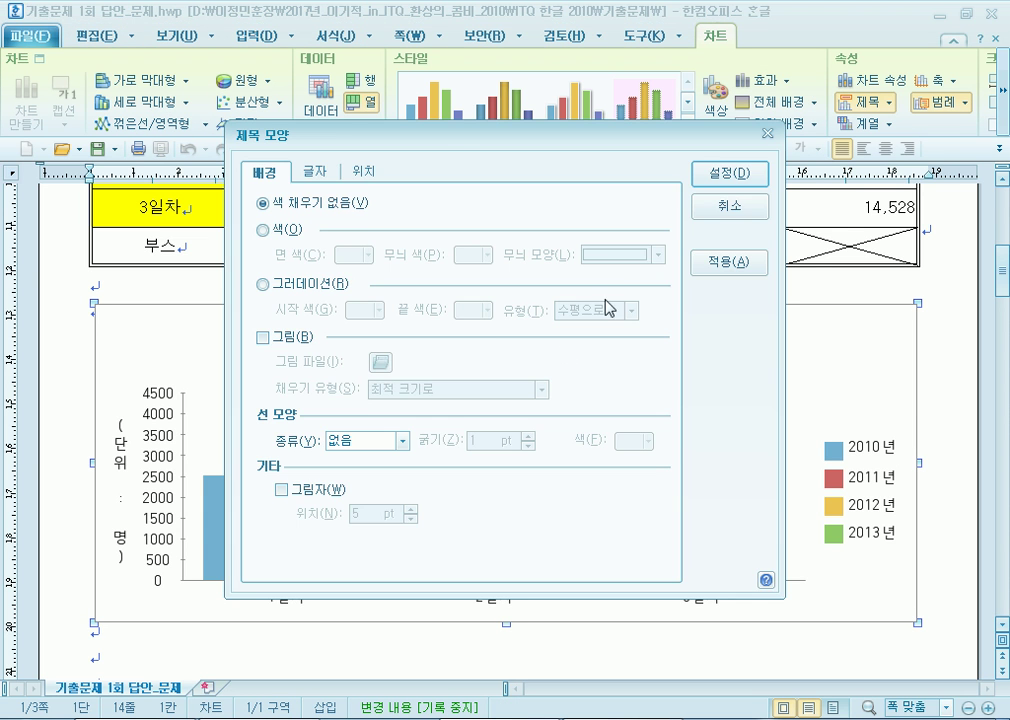
{"action": "left_click", "coordinate": [760, 212]}
{"action": "double_click", "coordinate": [573, 352]}
{"action": "left_click", "coordinate": [320, 181]}
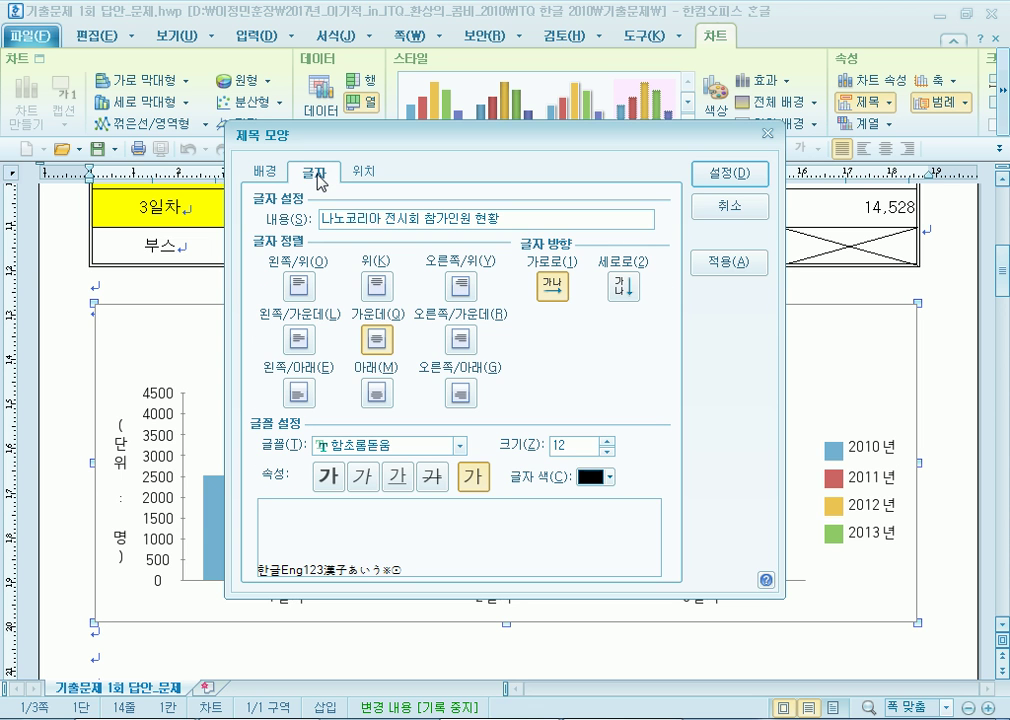
{"action": "left_click", "coordinate": [458, 447]}
{"action": "scroll", "coordinate": [440, 516], "scroll_direction": "up", "scroll_amount": 10}
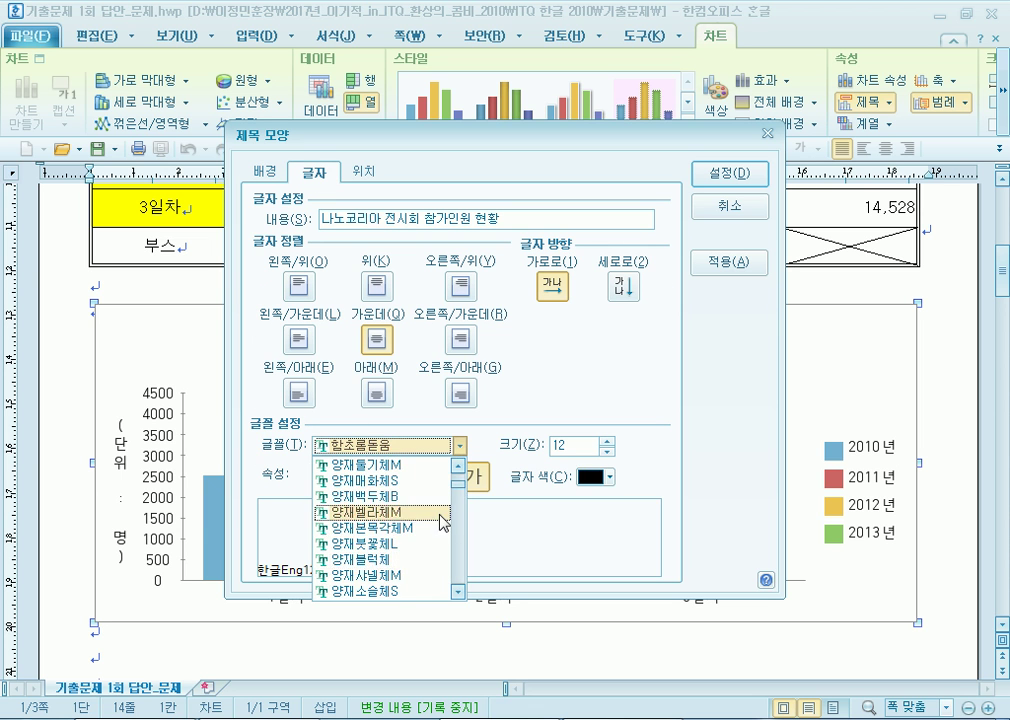
{"action": "left_click", "coordinate": [441, 528]}
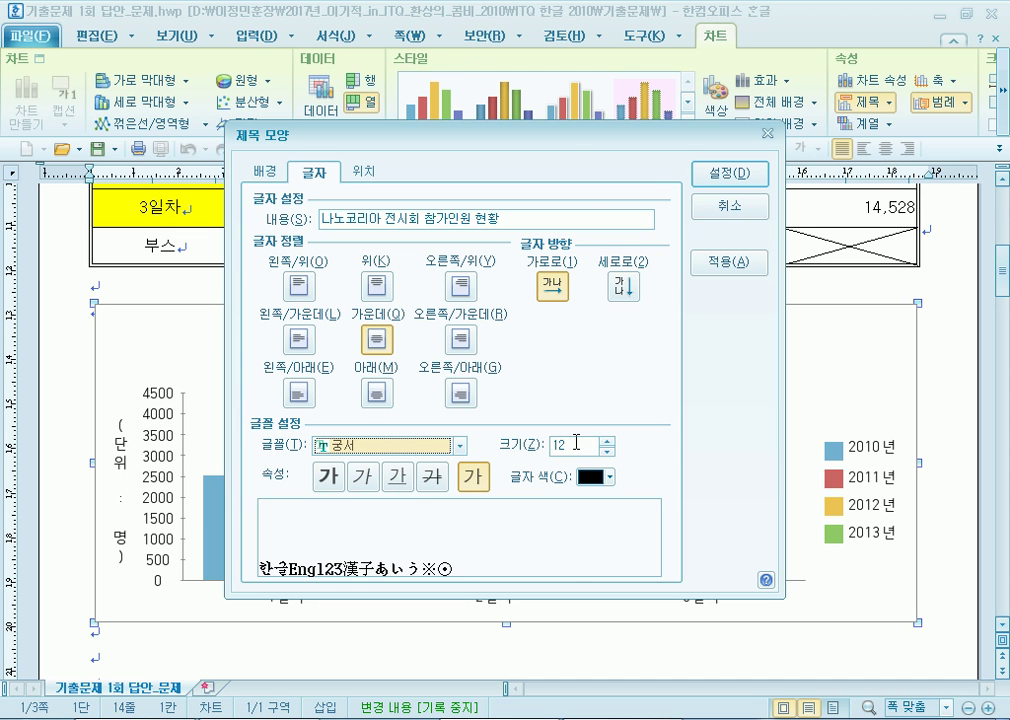
{"action": "left_click_drag", "start_coordinate": [577, 140], "coordinate": [645, 33]}
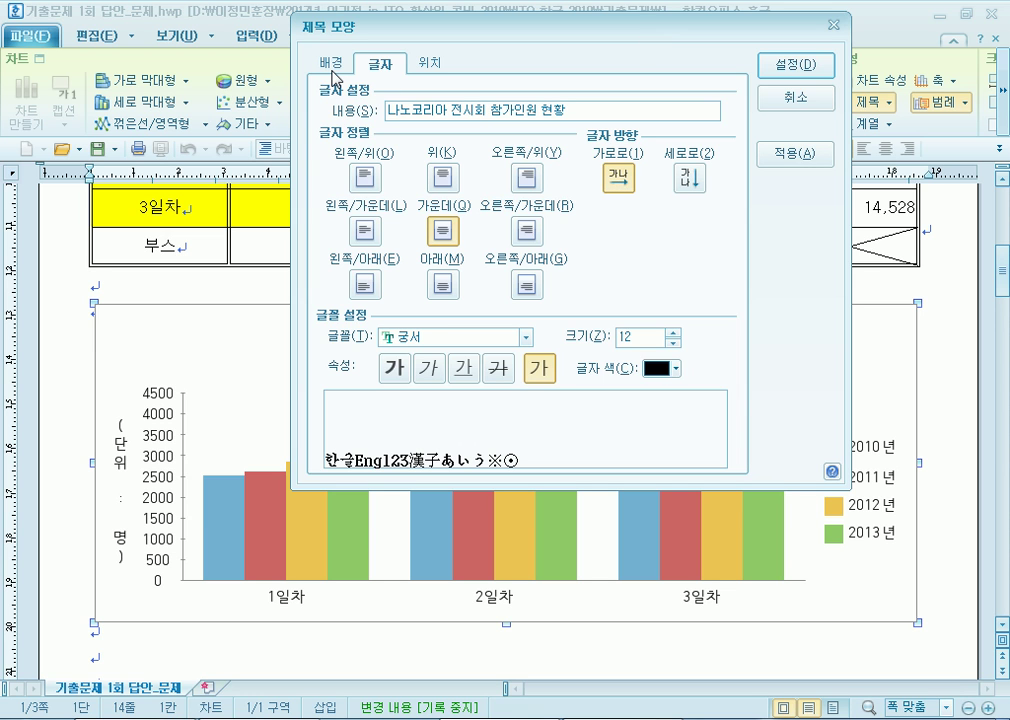
Give the chart title a single-line border and a 2 pt shadow.
{"action": "left_click", "coordinate": [334, 63]}
{"action": "left_click", "coordinate": [412, 333]}
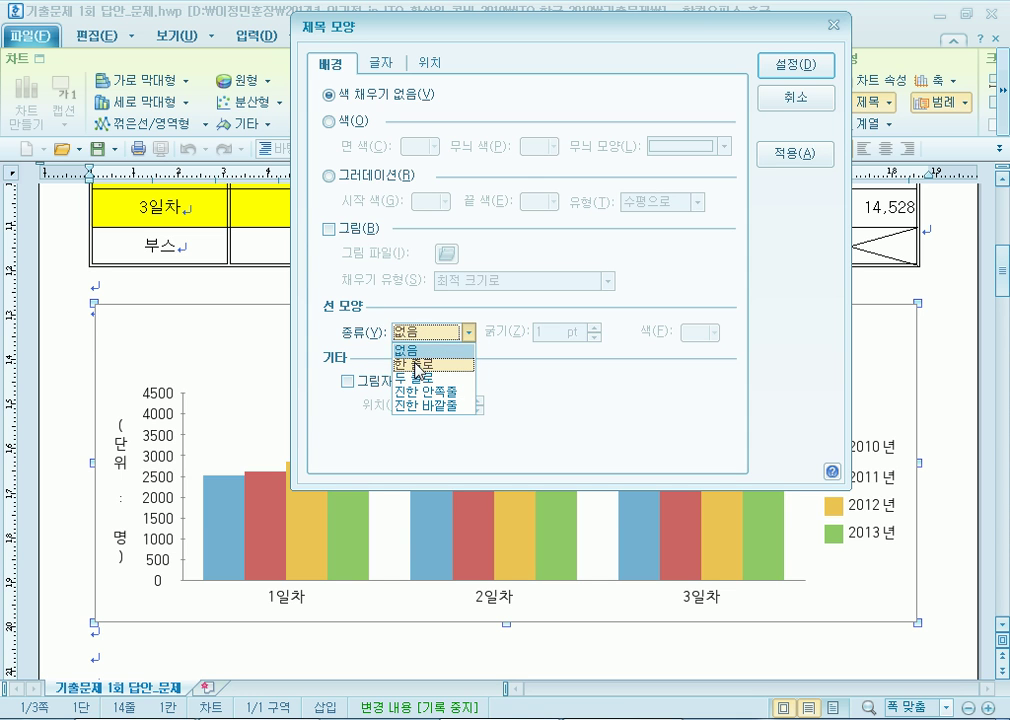
{"action": "left_click", "coordinate": [419, 364]}
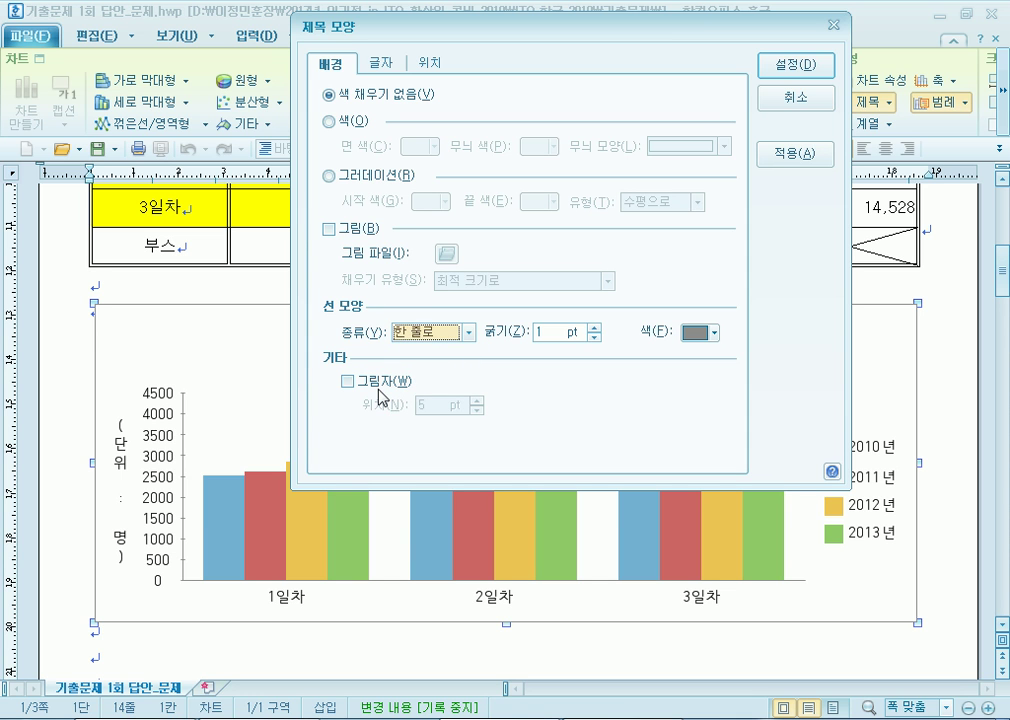
{"action": "left_click", "coordinate": [379, 390]}
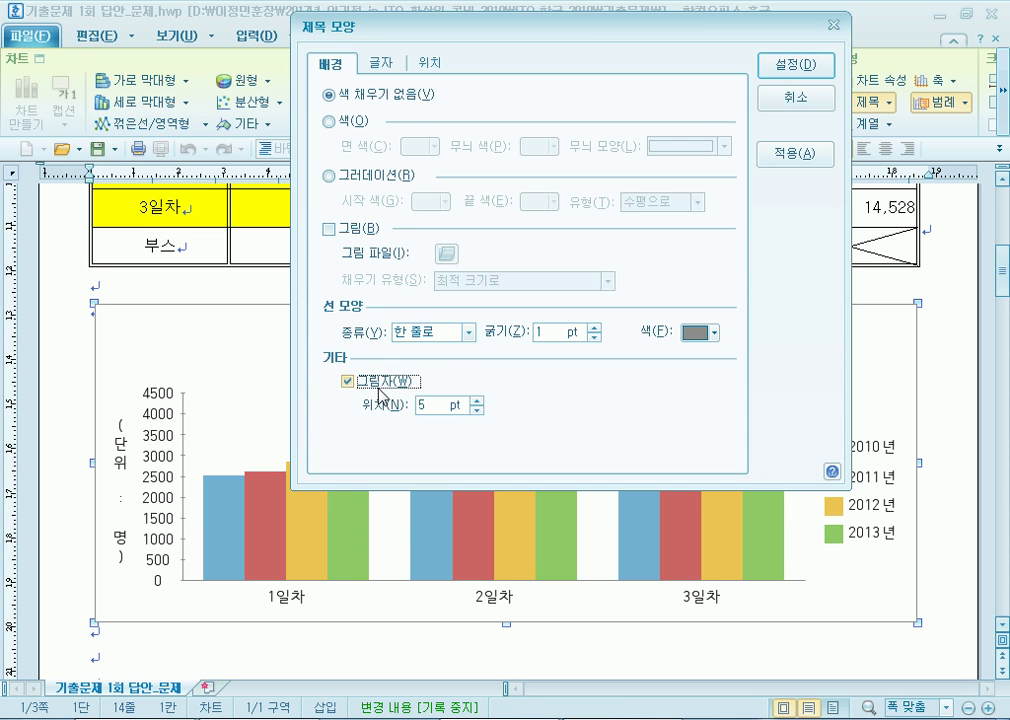
{"action": "double_click", "coordinate": [478, 411]}
{"action": "left_click", "coordinate": [478, 411]}
{"action": "left_click", "coordinate": [350, 382]}
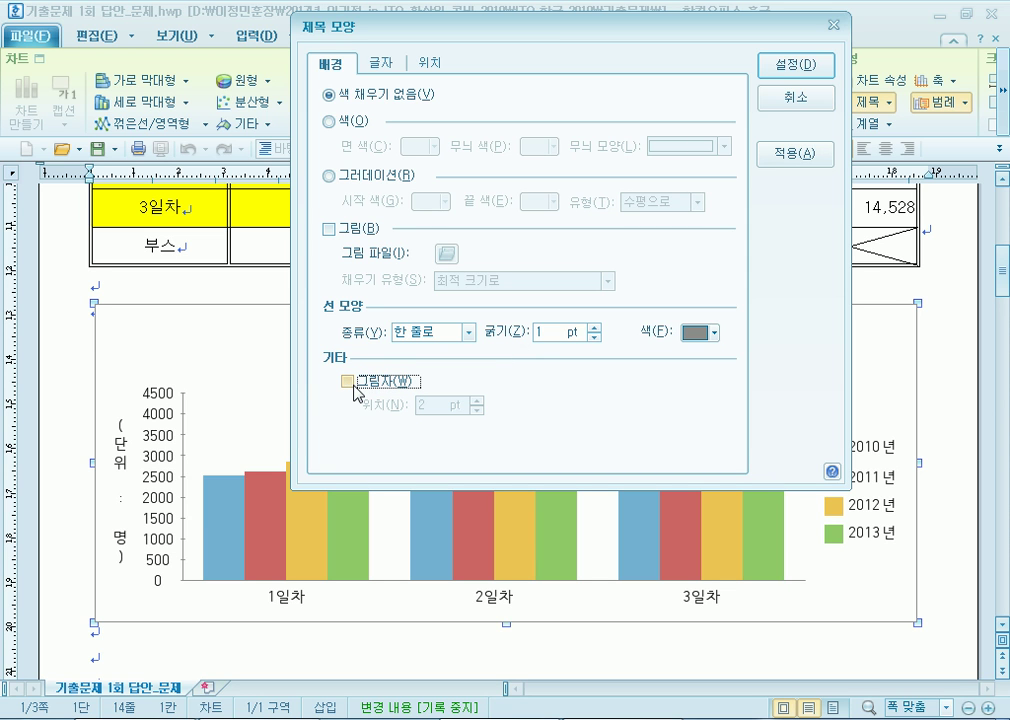
{"action": "left_click", "coordinate": [352, 384]}
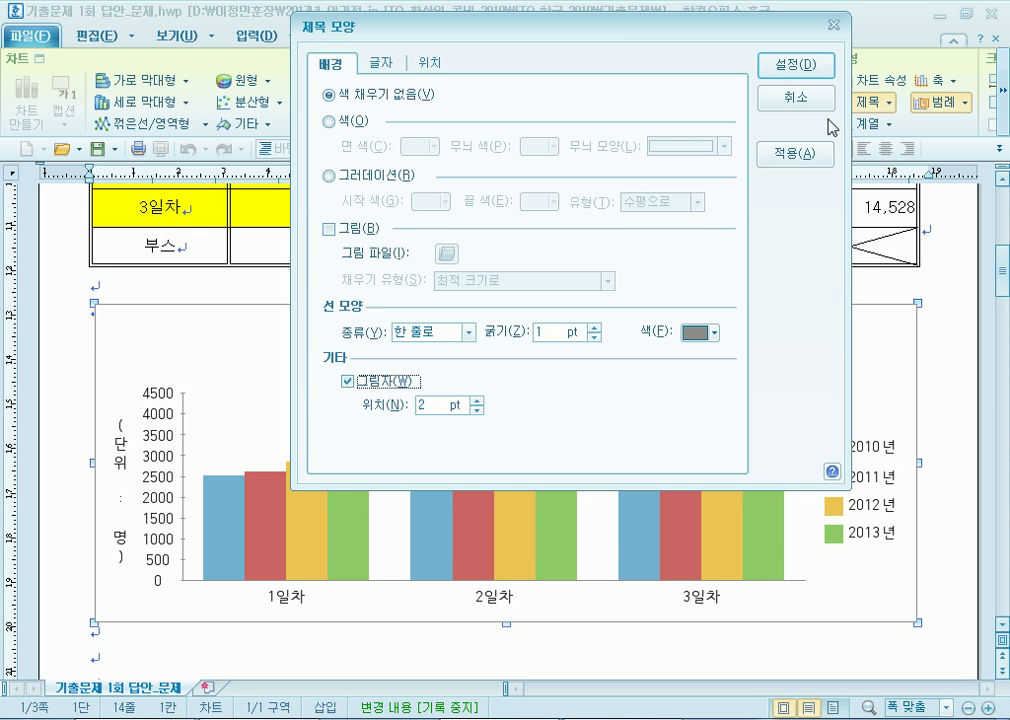
{"action": "left_click", "coordinate": [800, 68]}
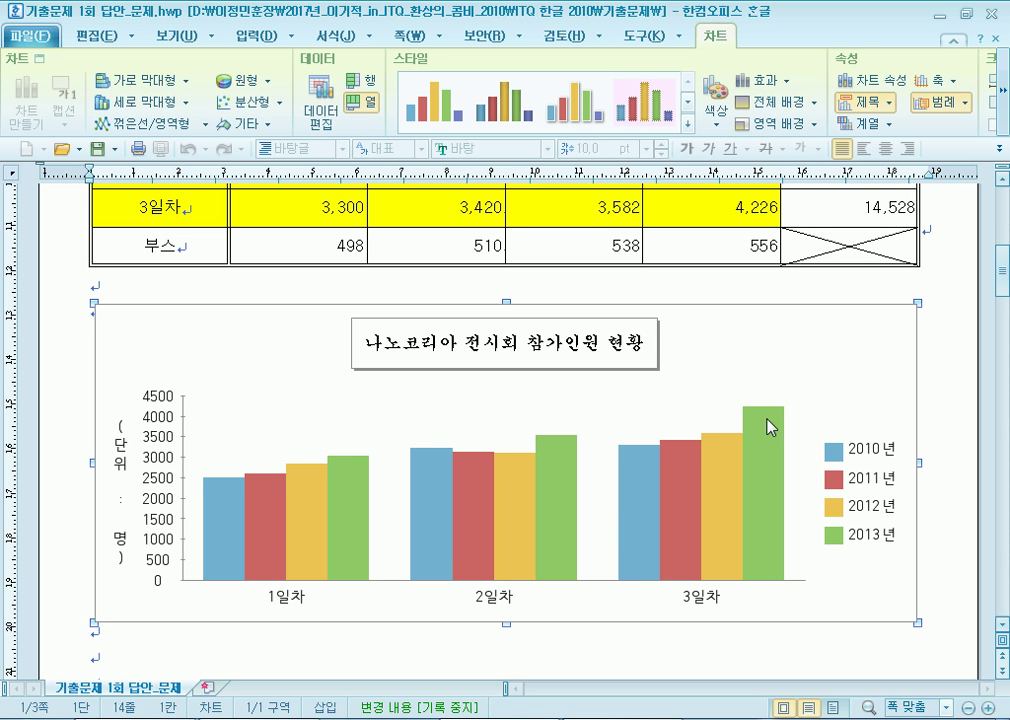
Format the (단위 : 명) axis title with horizontal direction, 궁서 font and 10 pt size.
{"action": "scroll", "coordinate": [768, 430], "scroll_direction": "down", "scroll_amount": 3}
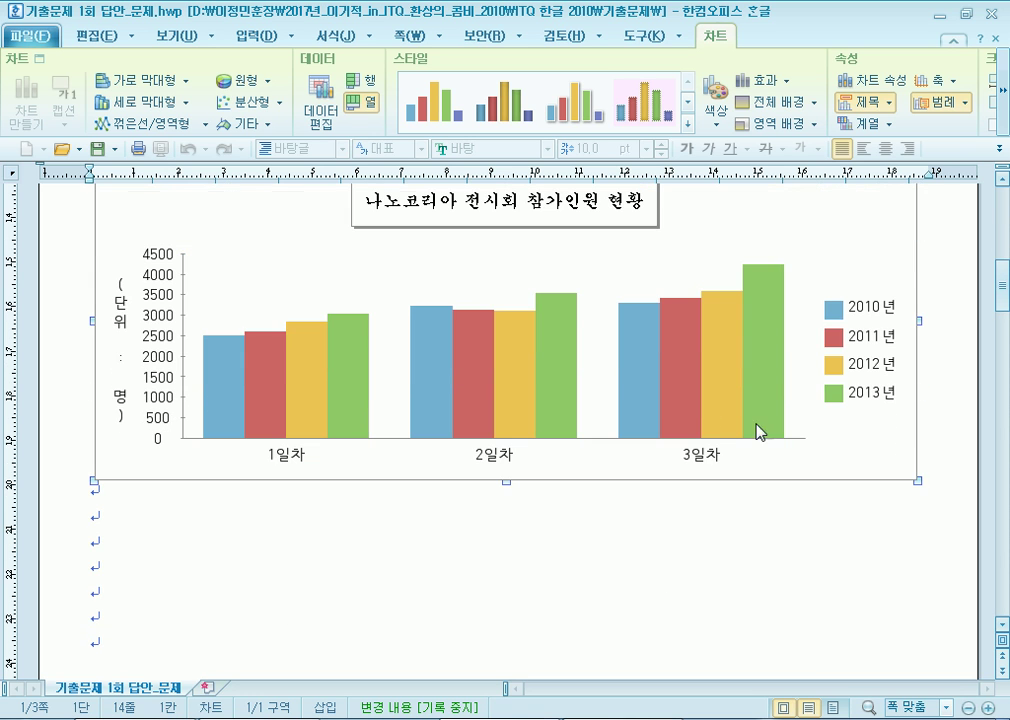
{"action": "left_click", "coordinate": [122, 320]}
{"action": "double_click", "coordinate": [122, 320]}
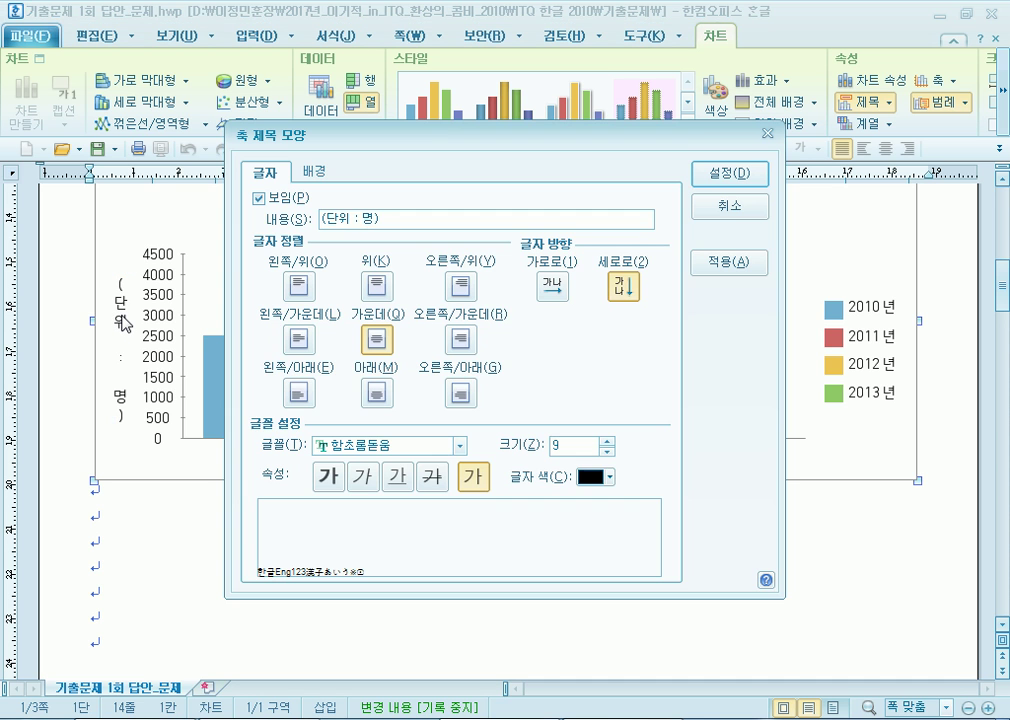
{"action": "left_click", "coordinate": [552, 289]}
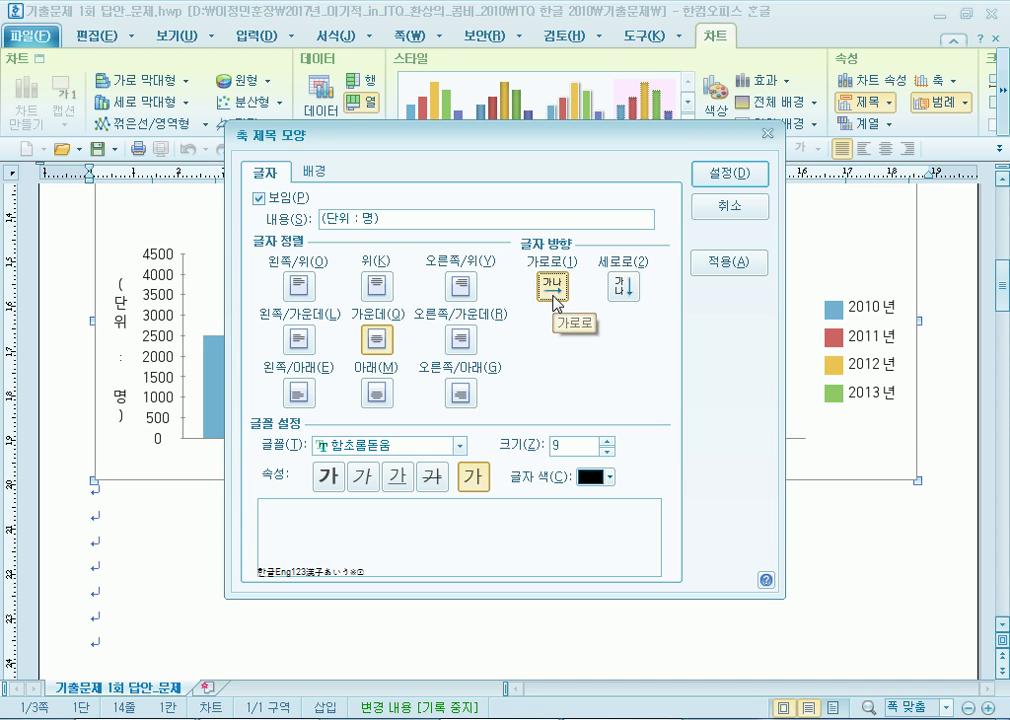
{"action": "left_click", "coordinate": [462, 448]}
{"action": "scroll", "coordinate": [415, 520], "scroll_direction": "up", "scroll_amount": 5}
{"action": "scroll", "coordinate": [415, 515], "scroll_direction": "up", "scroll_amount": 4}
{"action": "left_click", "coordinate": [358, 470]}
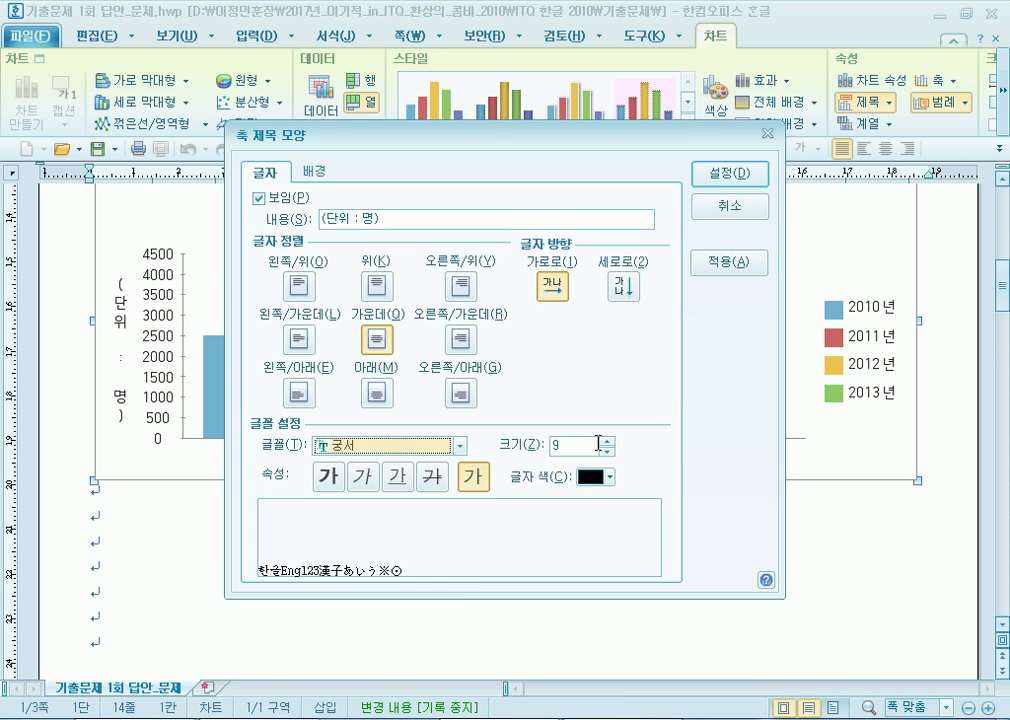
{"action": "left_click", "coordinate": [606, 441]}
{"action": "left_click", "coordinate": [470, 477]}
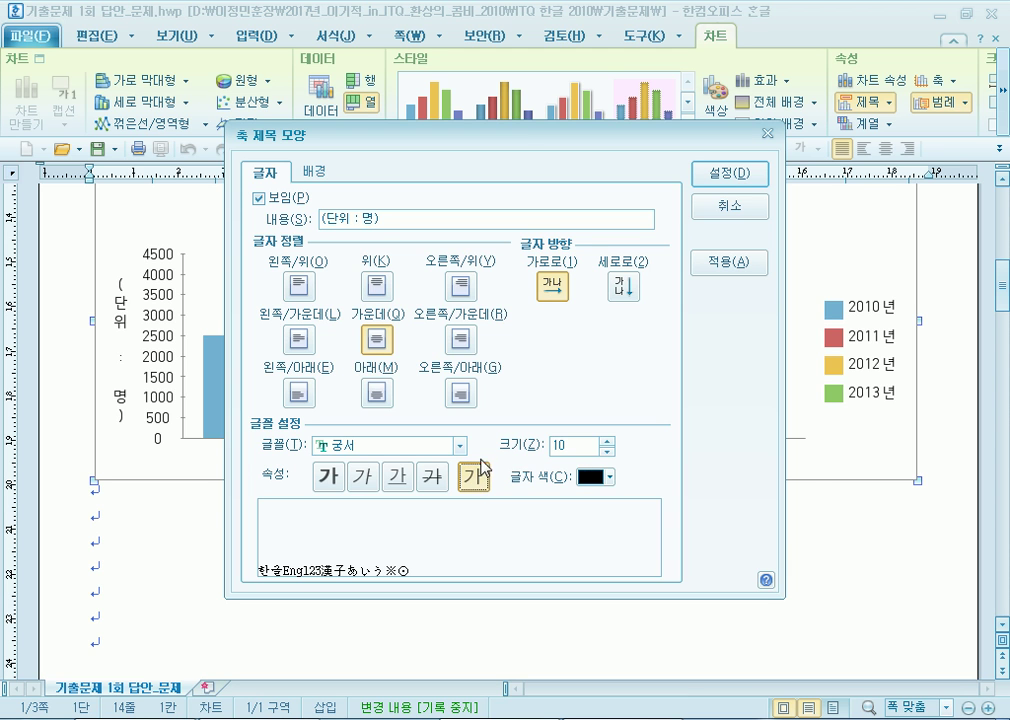
{"action": "left_click_drag", "start_coordinate": [545, 134], "coordinate": [581, 31]}
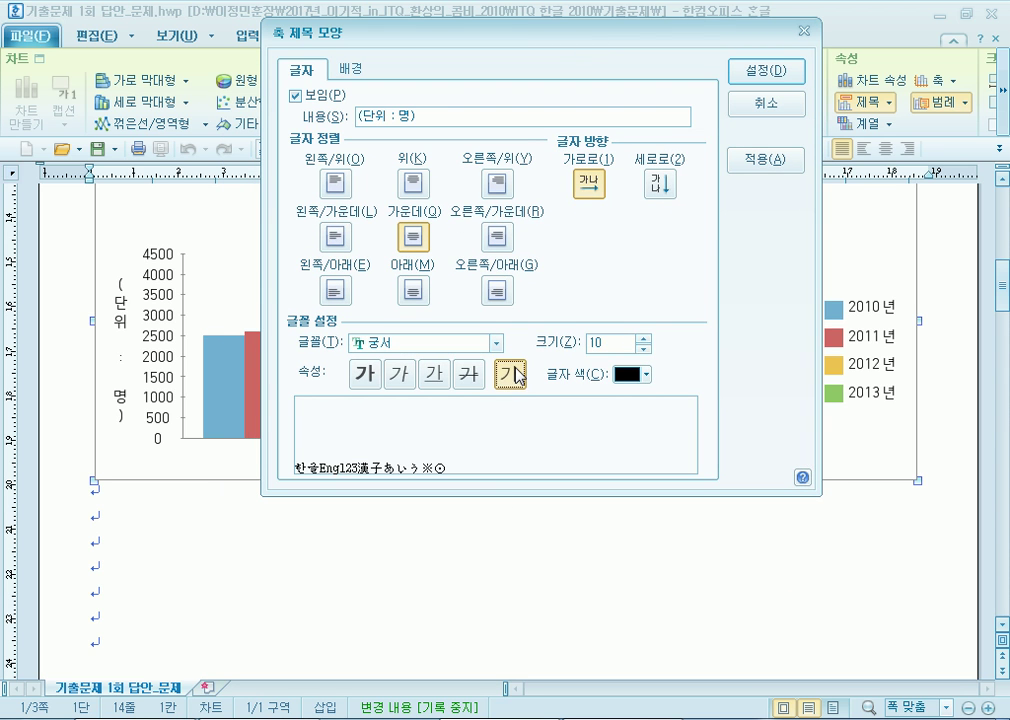
{"action": "left_click", "coordinate": [766, 70]}
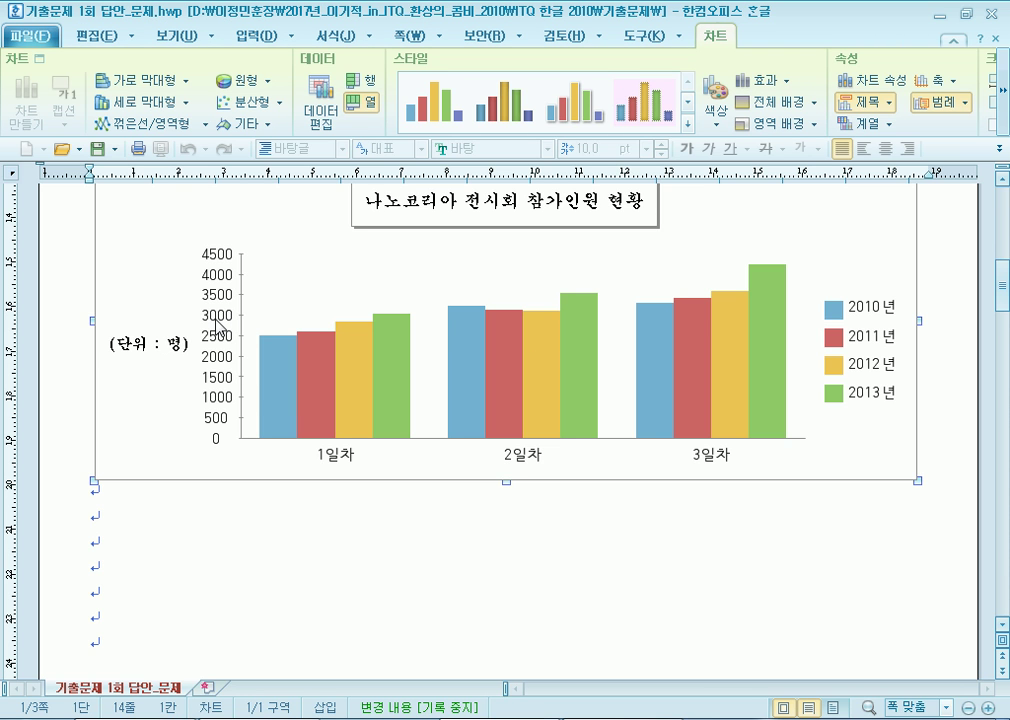
Set the value-axis number labels to 궁서 at 10 pt.
{"action": "double_click", "coordinate": [217, 322]}
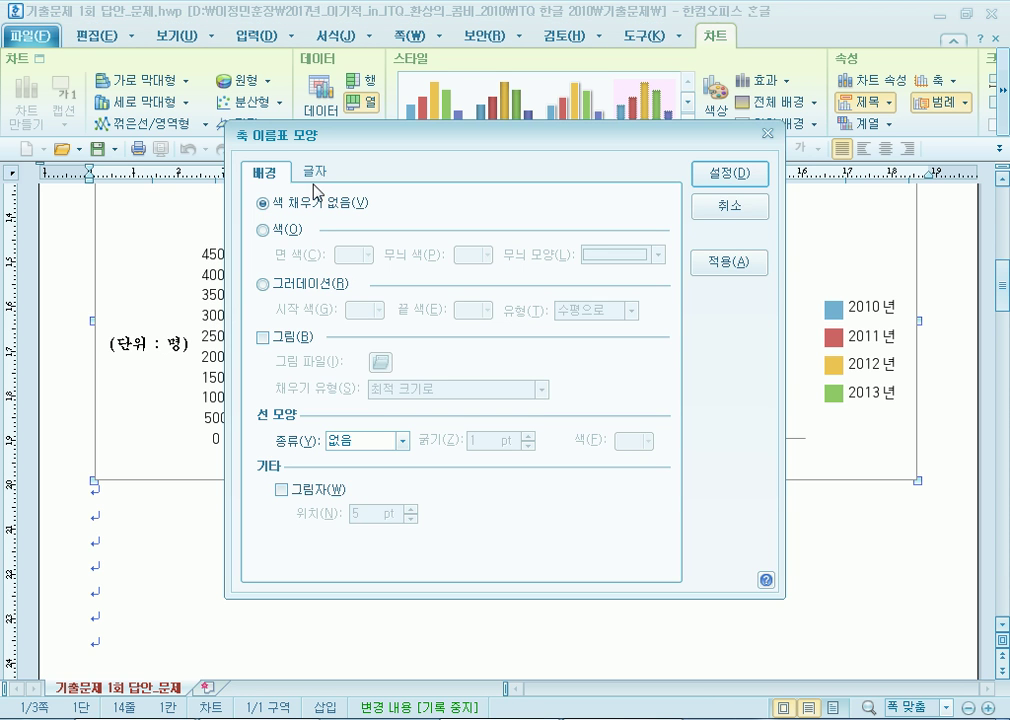
{"action": "left_click", "coordinate": [318, 171]}
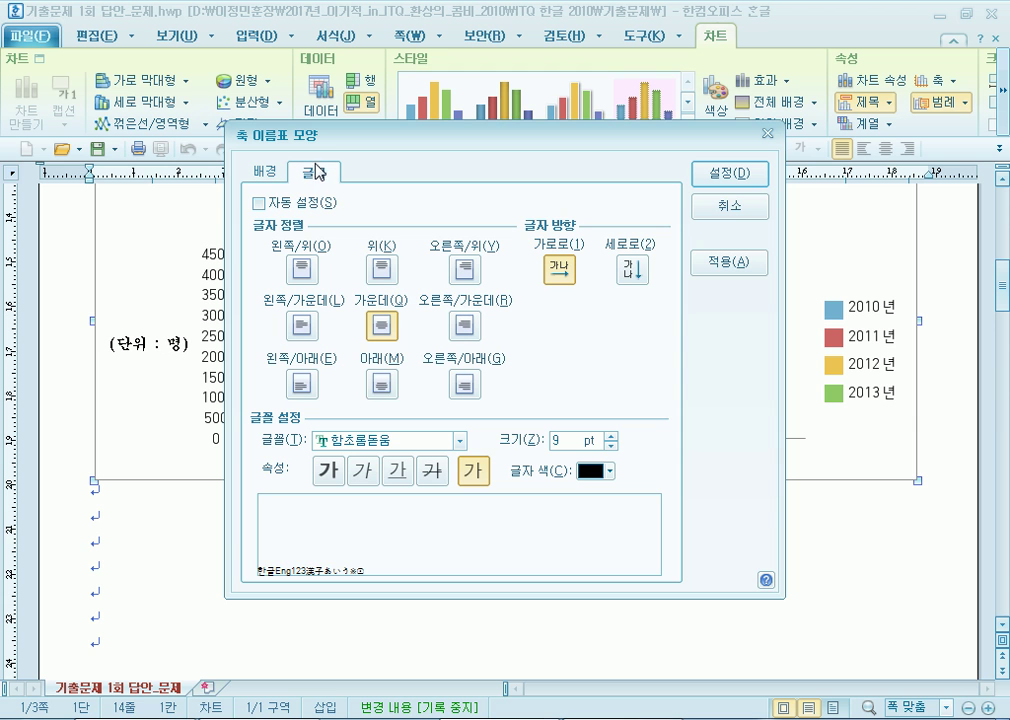
{"action": "left_click", "coordinate": [461, 443]}
{"action": "scroll", "coordinate": [390, 490], "scroll_direction": "up", "scroll_amount": 15}
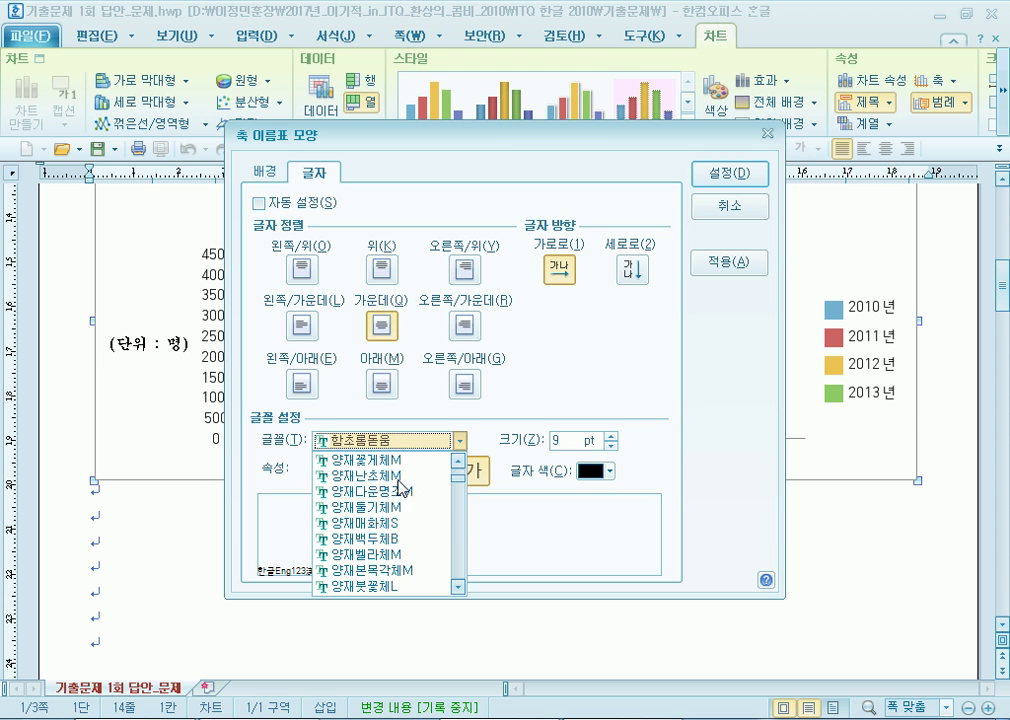
{"action": "left_click", "coordinate": [393, 522]}
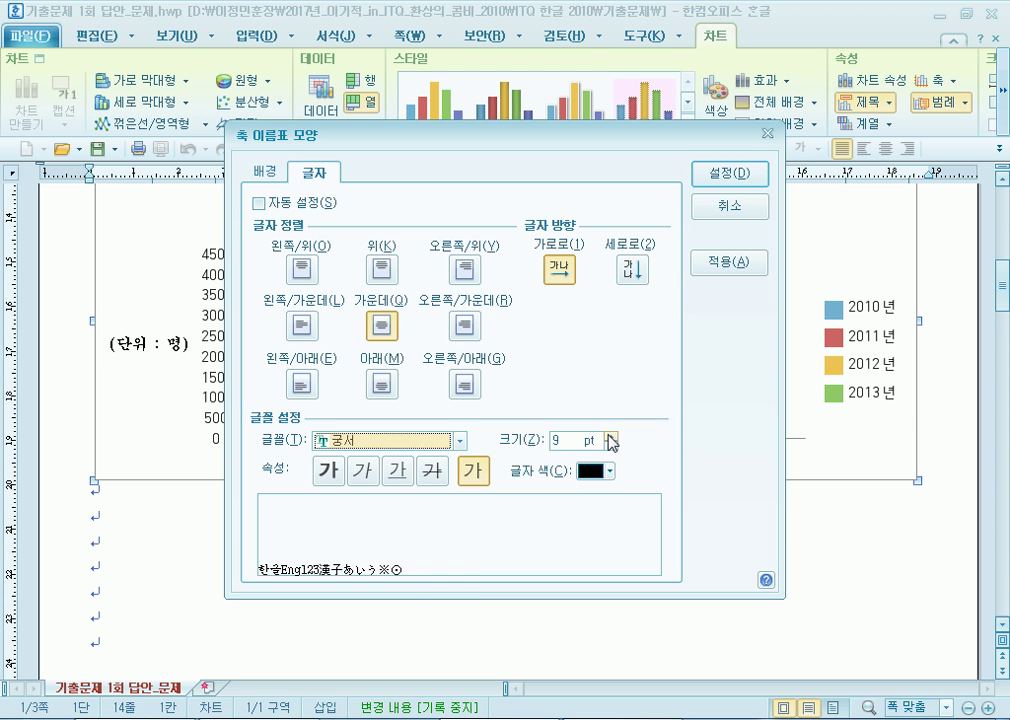
{"action": "left_click", "coordinate": [611, 435]}
{"action": "left_click", "coordinate": [741, 209]}
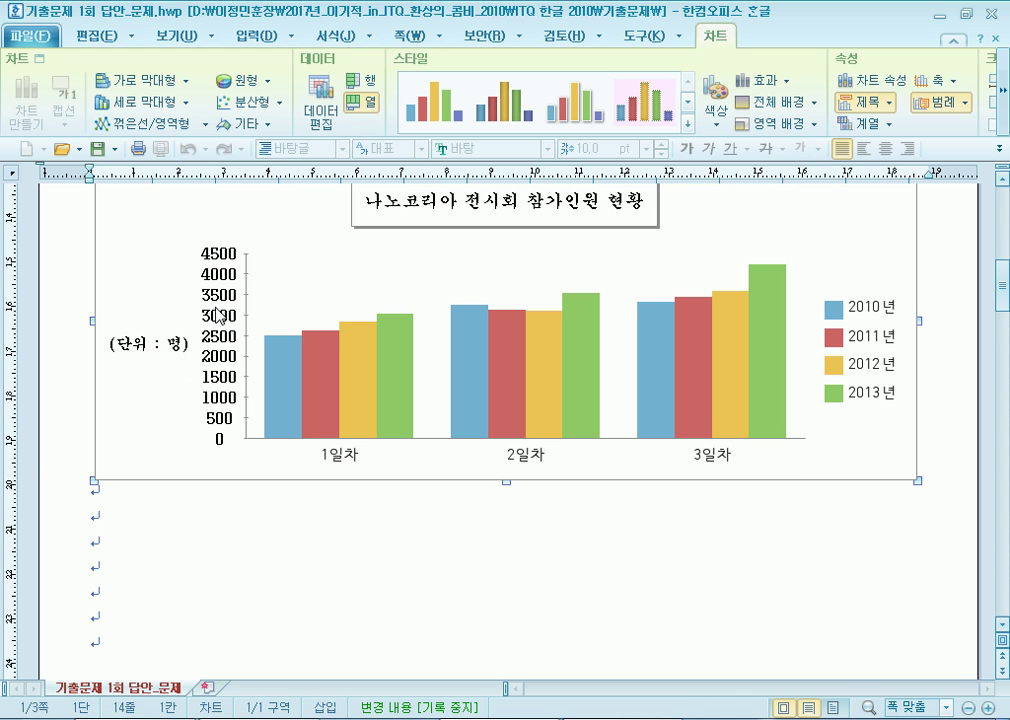
Set the 1일차–3일차 category-axis labels to 궁서 at 10 pt.
{"action": "double_click", "coordinate": [343, 462]}
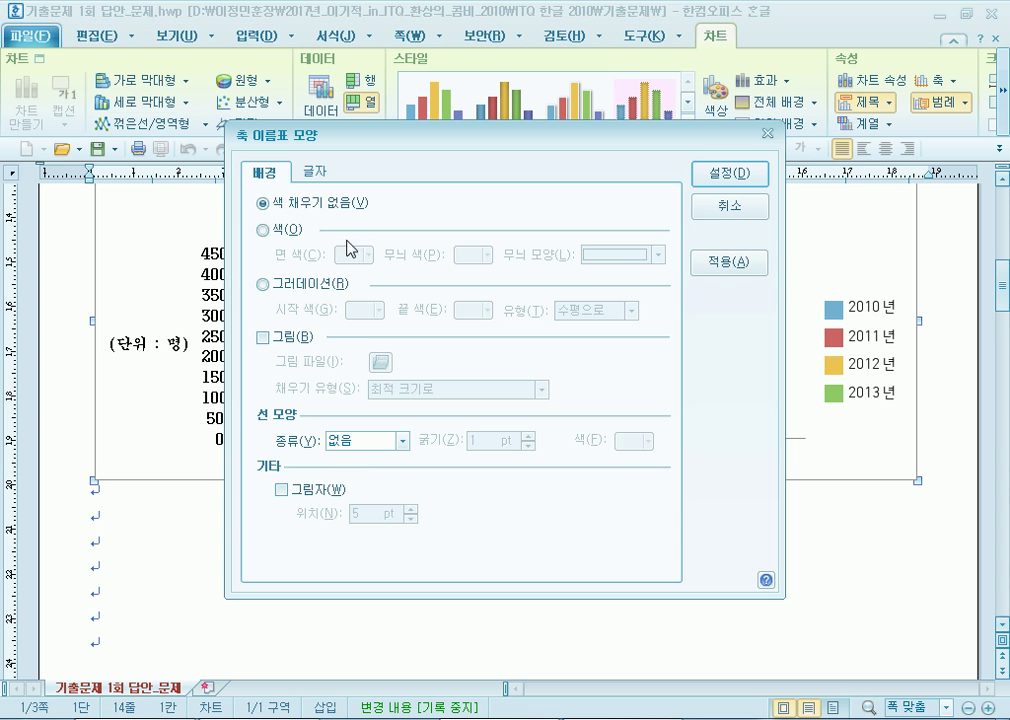
{"action": "left_click", "coordinate": [318, 170]}
{"action": "left_click", "coordinate": [460, 440]}
{"action": "scroll", "coordinate": [398, 517], "scroll_direction": "up", "scroll_amount": 10}
{"action": "scroll", "coordinate": [398, 518], "scroll_direction": "up", "scroll_amount": 5}
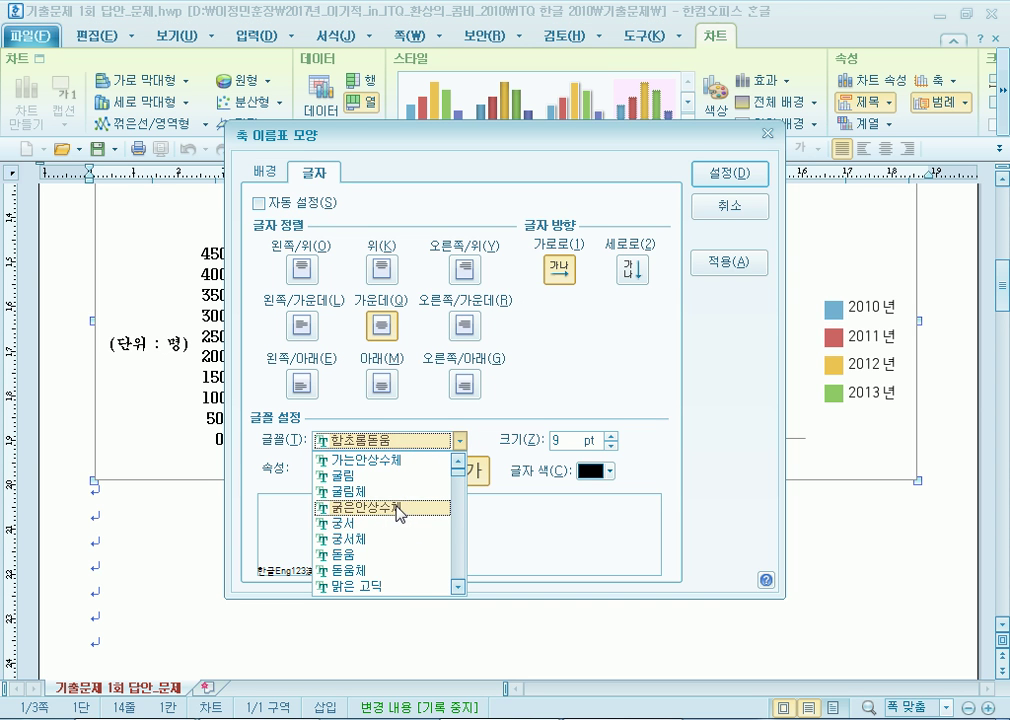
{"action": "left_click", "coordinate": [396, 523]}
{"action": "left_click", "coordinate": [610, 436]}
{"action": "left_click", "coordinate": [610, 436]}
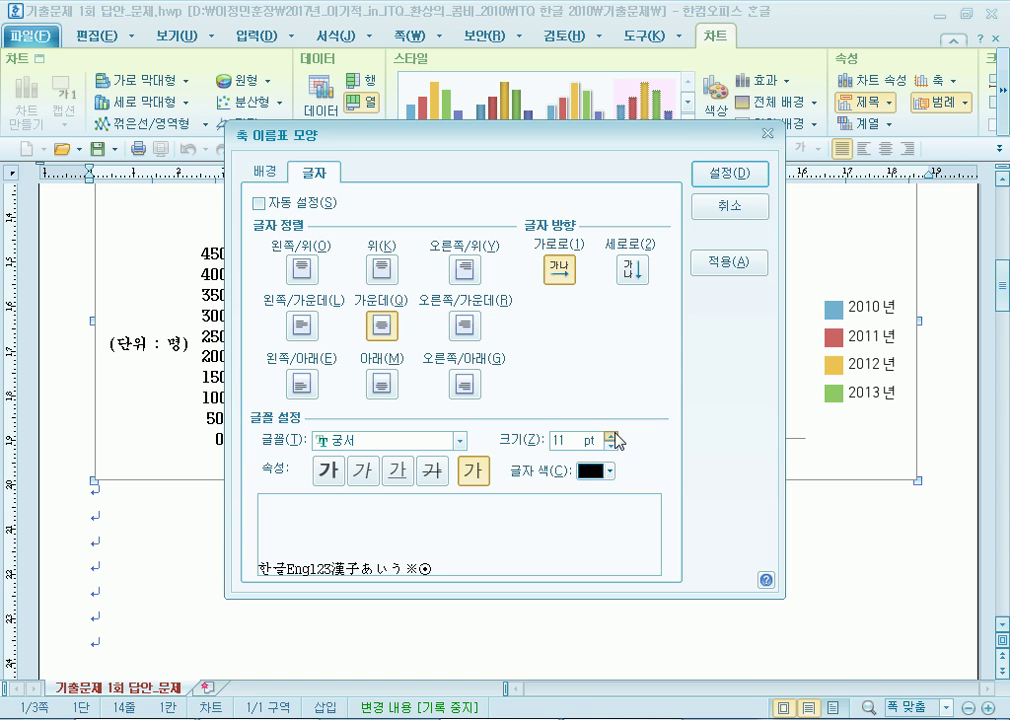
{"action": "left_click", "coordinate": [610, 446]}
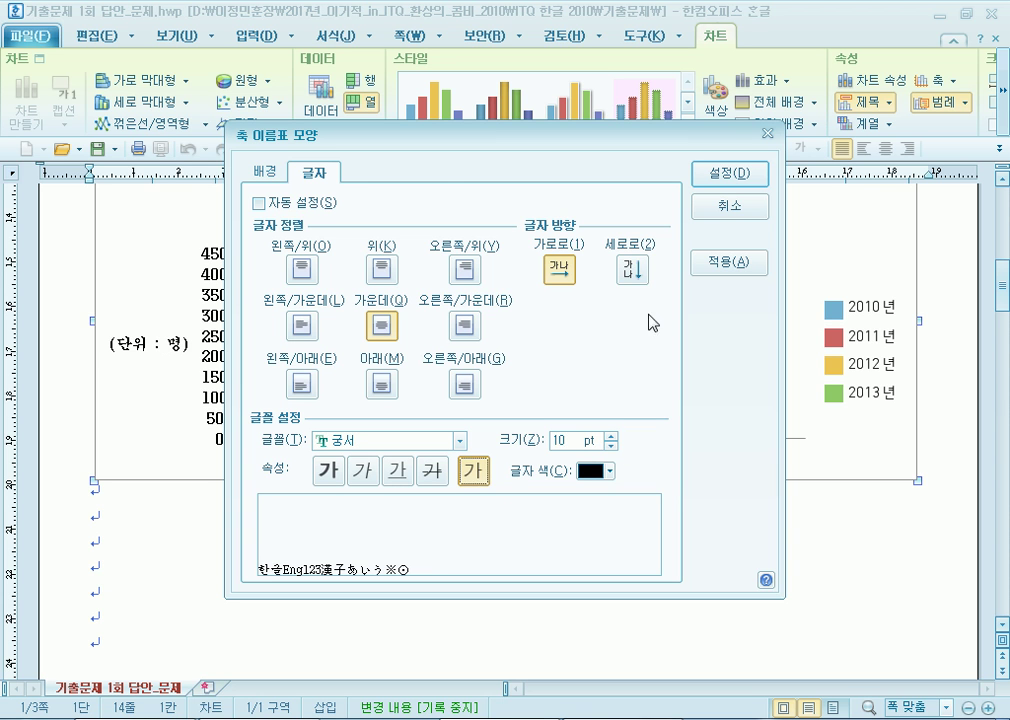
{"action": "left_click", "coordinate": [745, 174]}
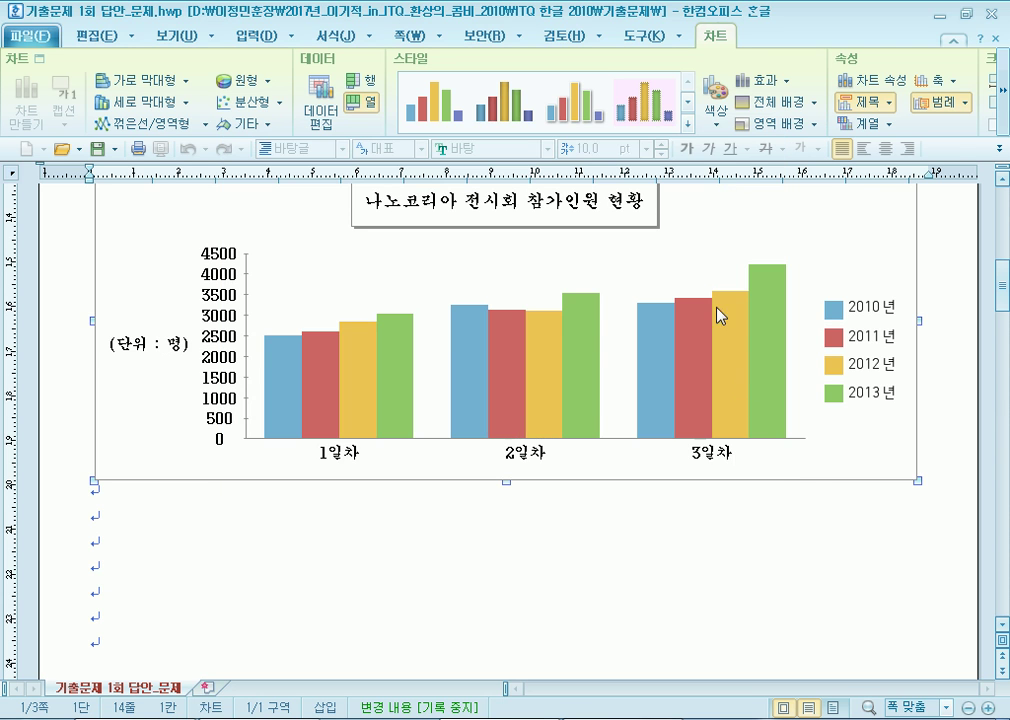
Set the chart legend's font to 궁서 at size 10.
{"action": "double_click", "coordinate": [884, 354]}
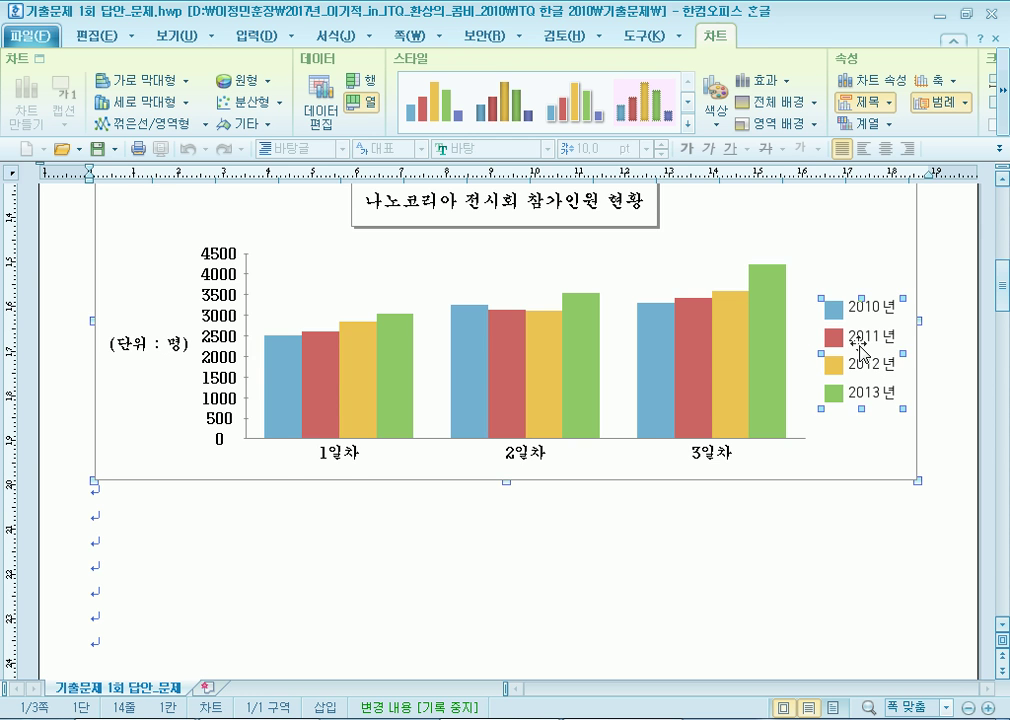
{"action": "left_click", "coordinate": [318, 172]}
{"action": "left_click", "coordinate": [463, 448]}
{"action": "scroll", "coordinate": [380, 500], "scroll_direction": "up", "scroll_amount": 10}
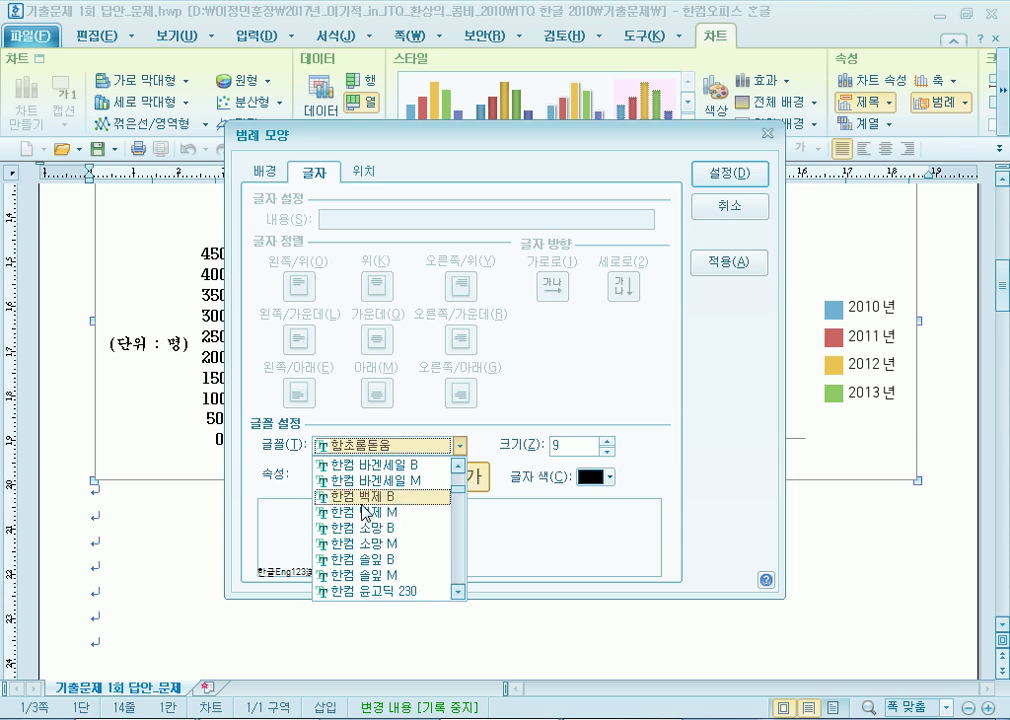
{"action": "scroll", "coordinate": [372, 500], "scroll_direction": "up", "scroll_amount": 2}
{"action": "left_click", "coordinate": [360, 530]}
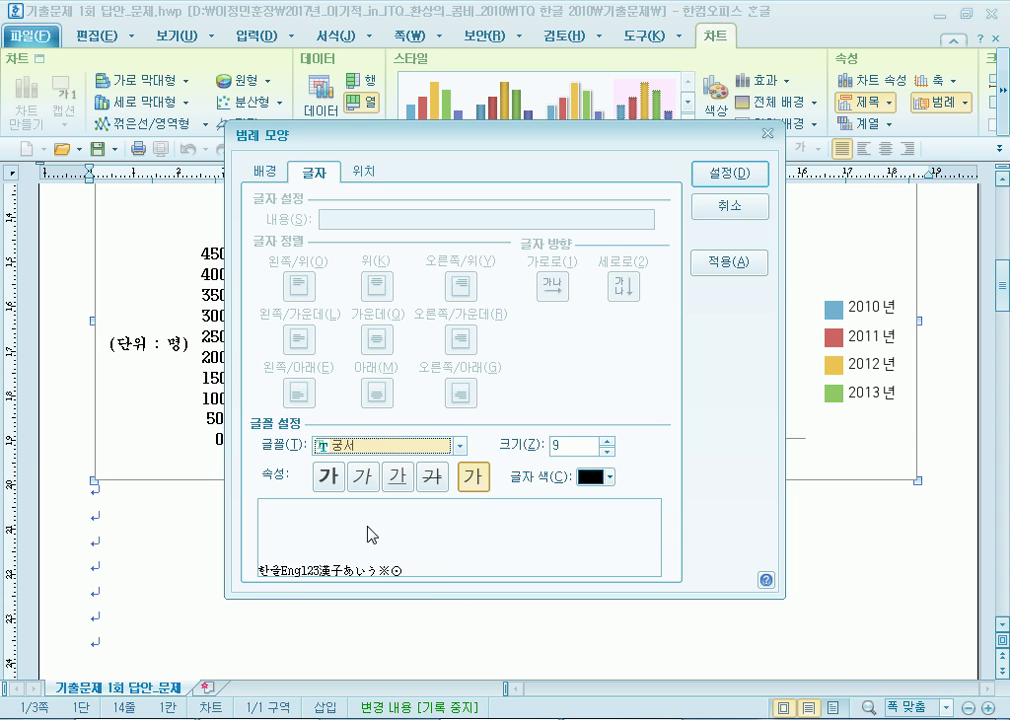
{"action": "left_click", "coordinate": [609, 444]}
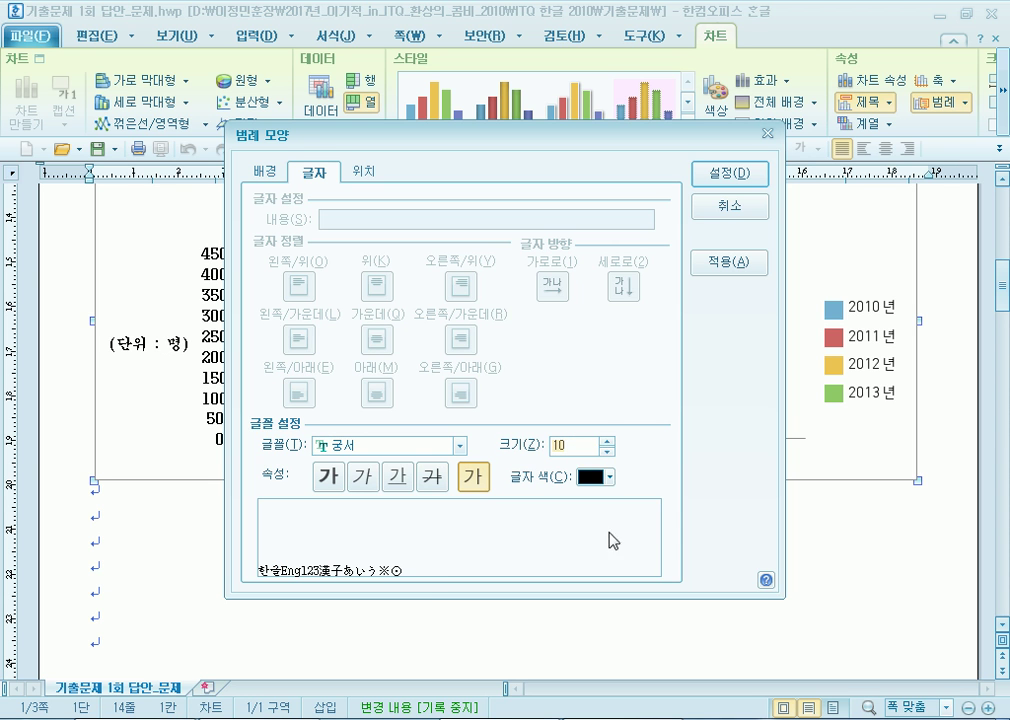
{"action": "left_click", "coordinate": [732, 176]}
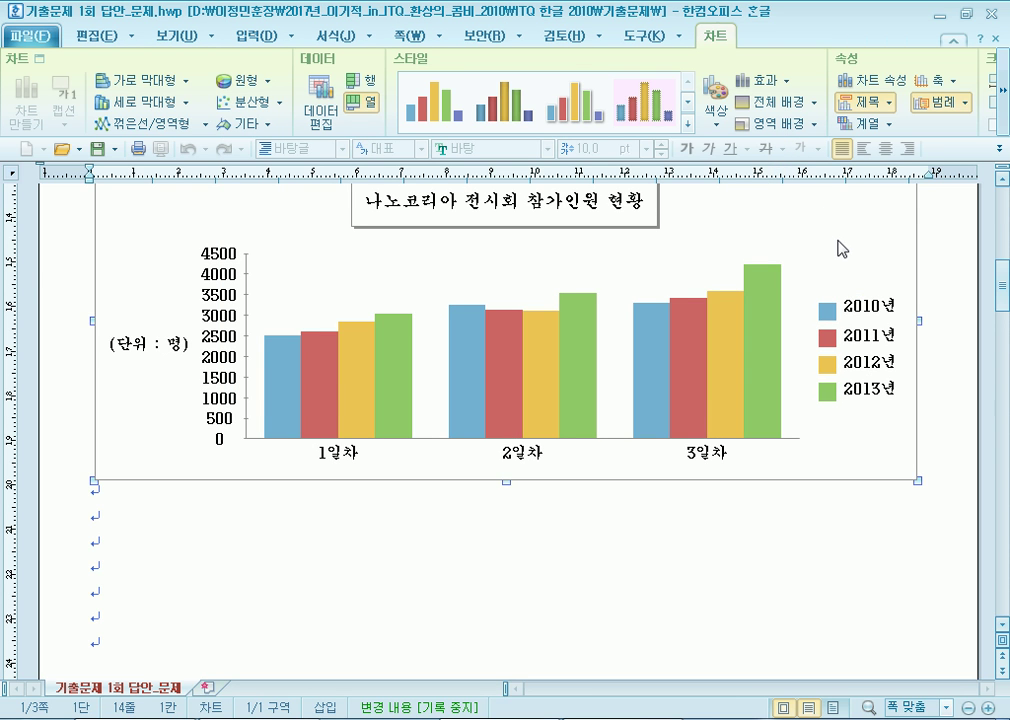
Give the legend a single solid-line (한 줄로) border.
{"action": "double_click", "coordinate": [847, 323]}
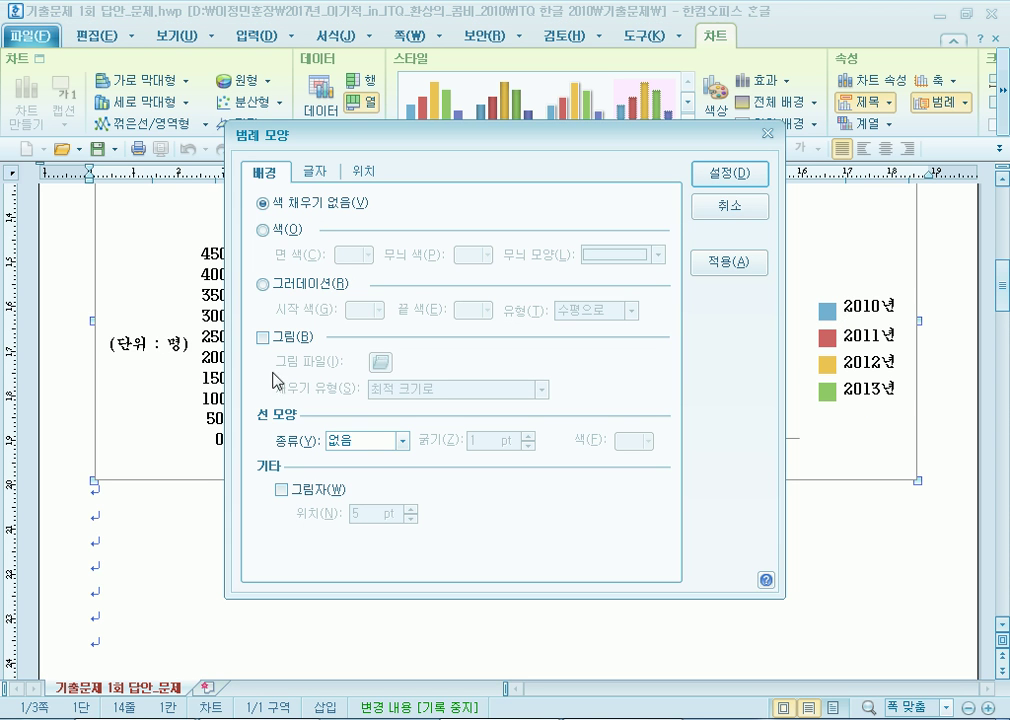
{"action": "left_click", "coordinate": [358, 447]}
{"action": "left_click", "coordinate": [340, 465]}
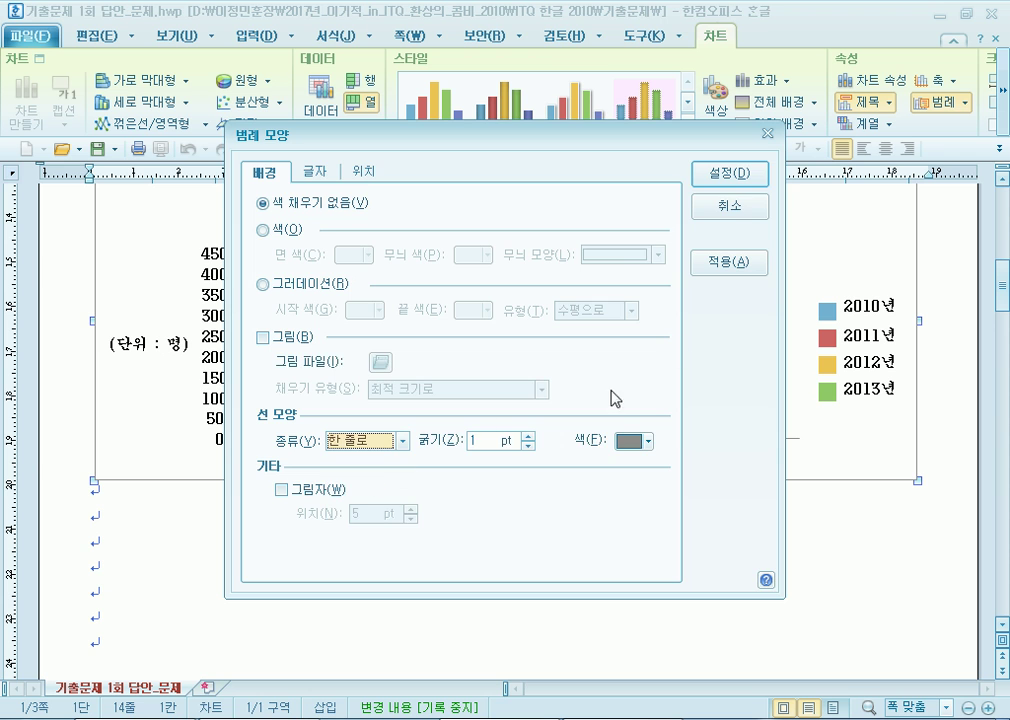
{"action": "left_click", "coordinate": [716, 176]}
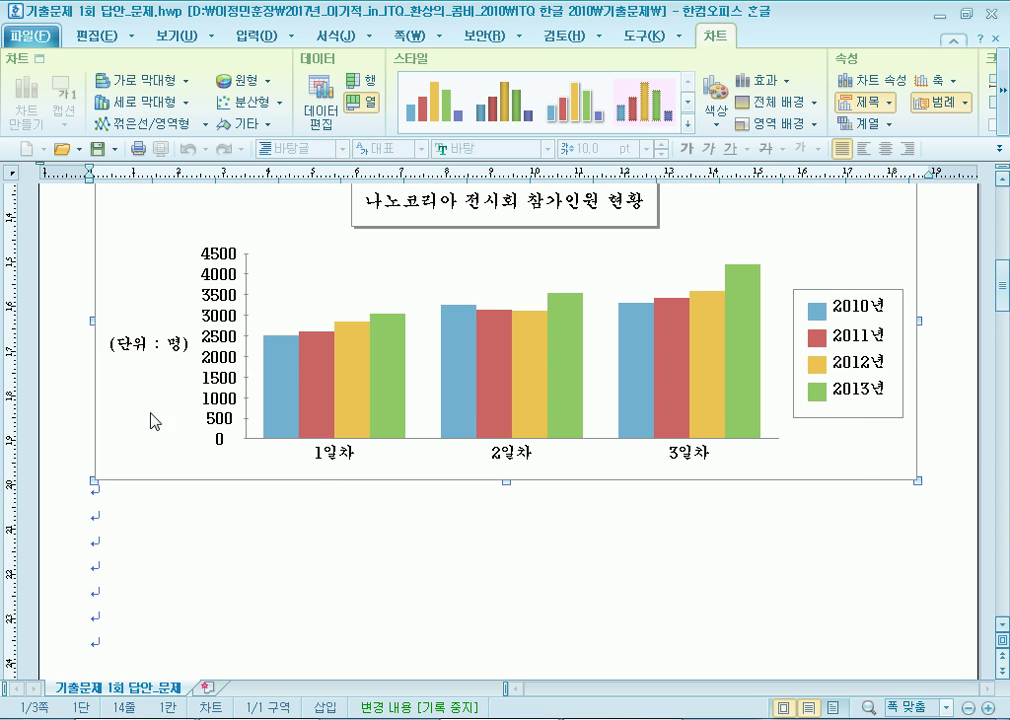
{"action": "left_click", "coordinate": [230, 340]}
Select the chart object and drag its bottom edge to change its height.
{"action": "left_click", "coordinate": [508, 496]}
{"action": "left_click", "coordinate": [507, 479]}
{"action": "left_click_drag", "start_coordinate": [507, 479], "coordinate": [506, 463]}
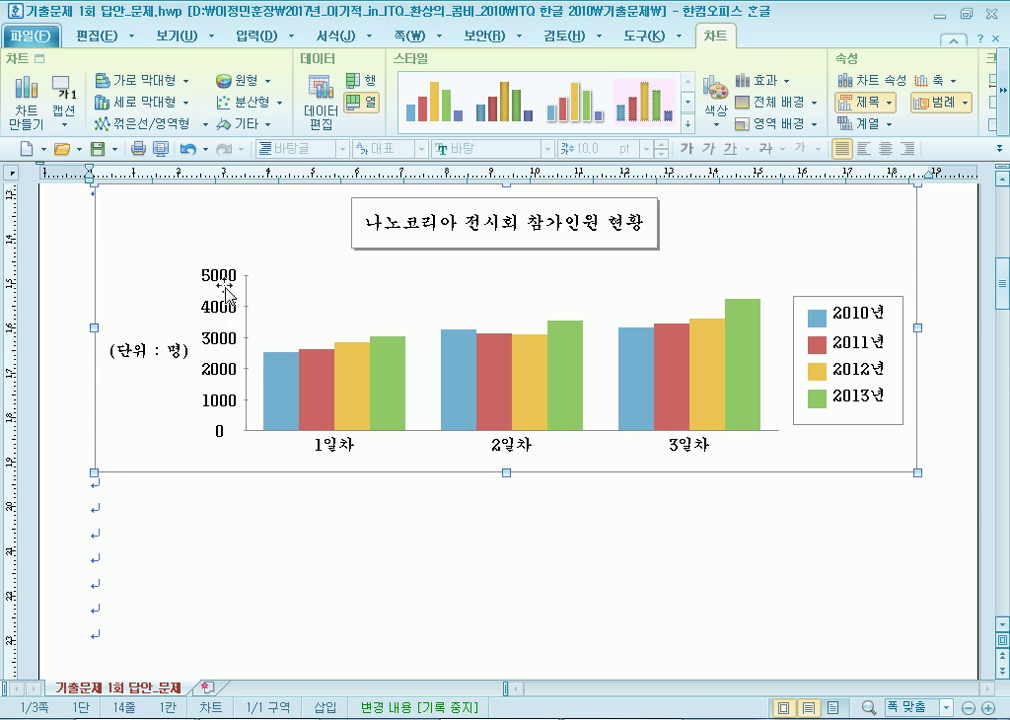
{"action": "left_click_drag", "start_coordinate": [504, 474], "coordinate": [505, 600]}
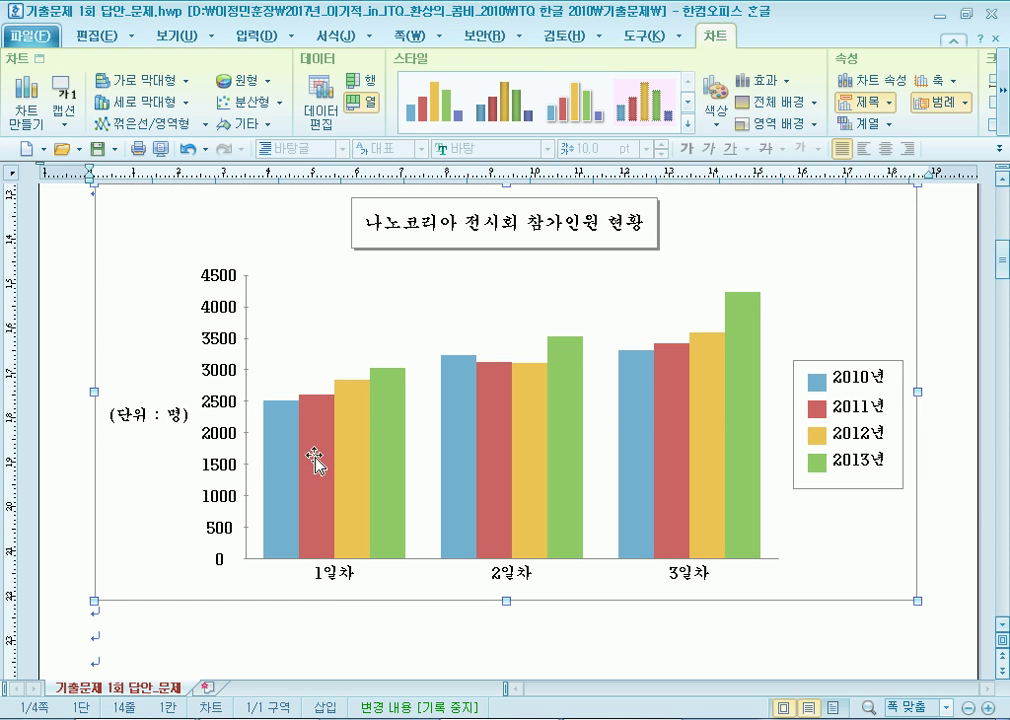
{"action": "scroll", "coordinate": [313, 457], "scroll_direction": "down", "scroll_amount": 3}
{"action": "left_click", "coordinate": [361, 514]}
{"action": "left_click", "coordinate": [505, 458]}
{"action": "left_click_drag", "start_coordinate": [507, 459], "coordinate": [507, 565]}
Adjust the chart's bottom edge until it sits lower and the chart is taller.
{"action": "scroll", "coordinate": [230, 400], "scroll_direction": "up", "scroll_amount": 3}
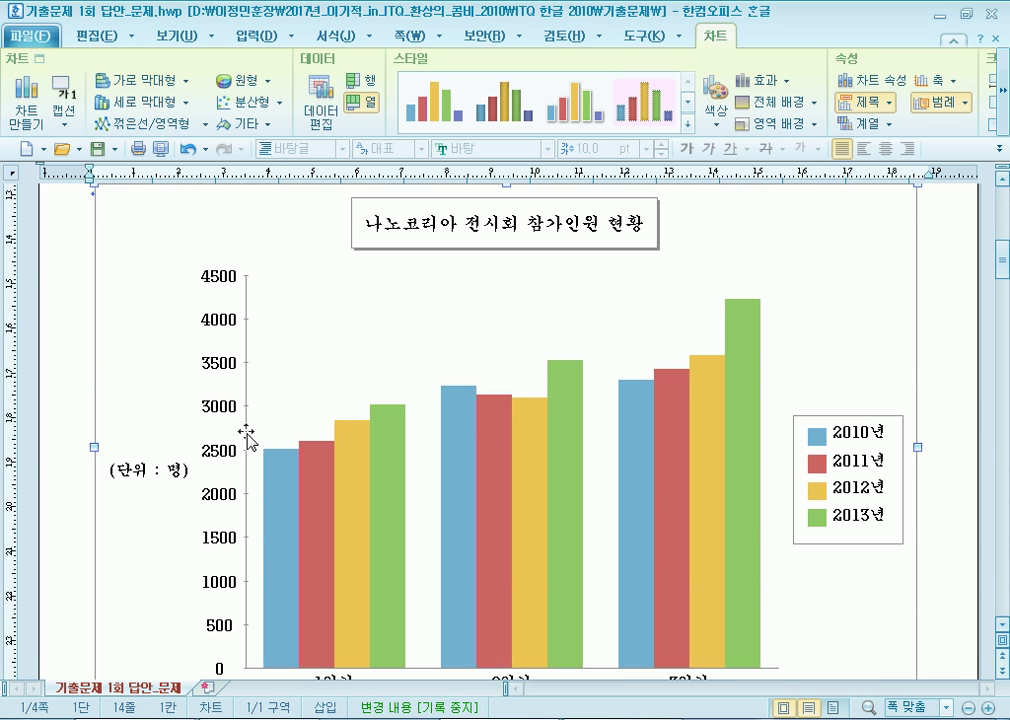
{"action": "scroll", "coordinate": [241, 420], "scroll_direction": "down", "scroll_amount": 5}
{"action": "left_click", "coordinate": [476, 542]}
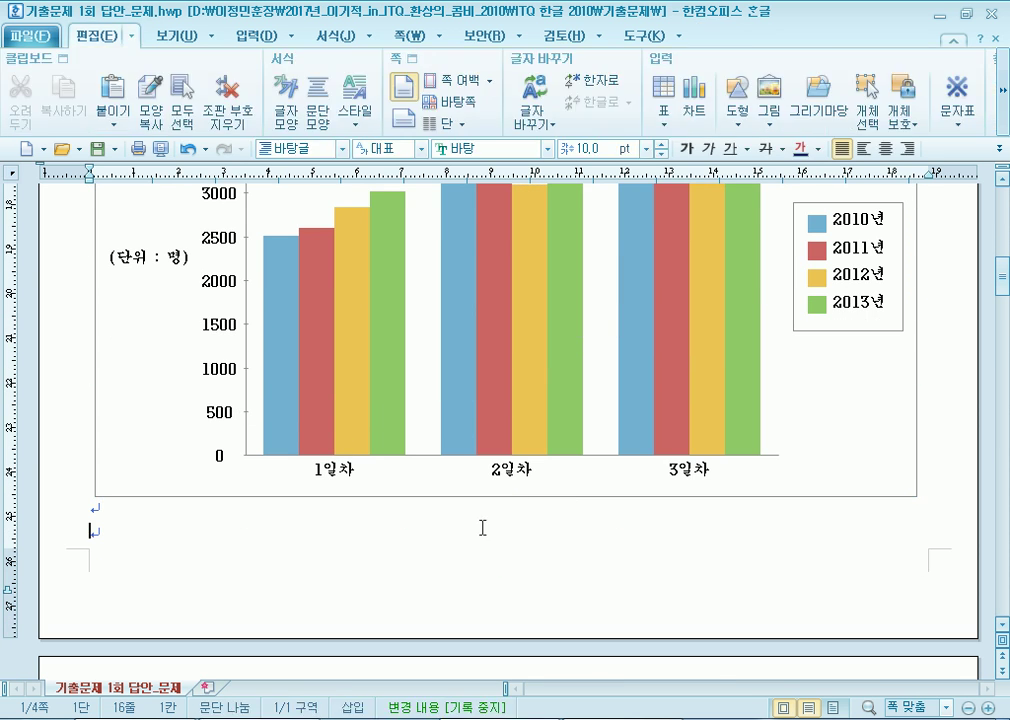
{"action": "left_click", "coordinate": [506, 498]}
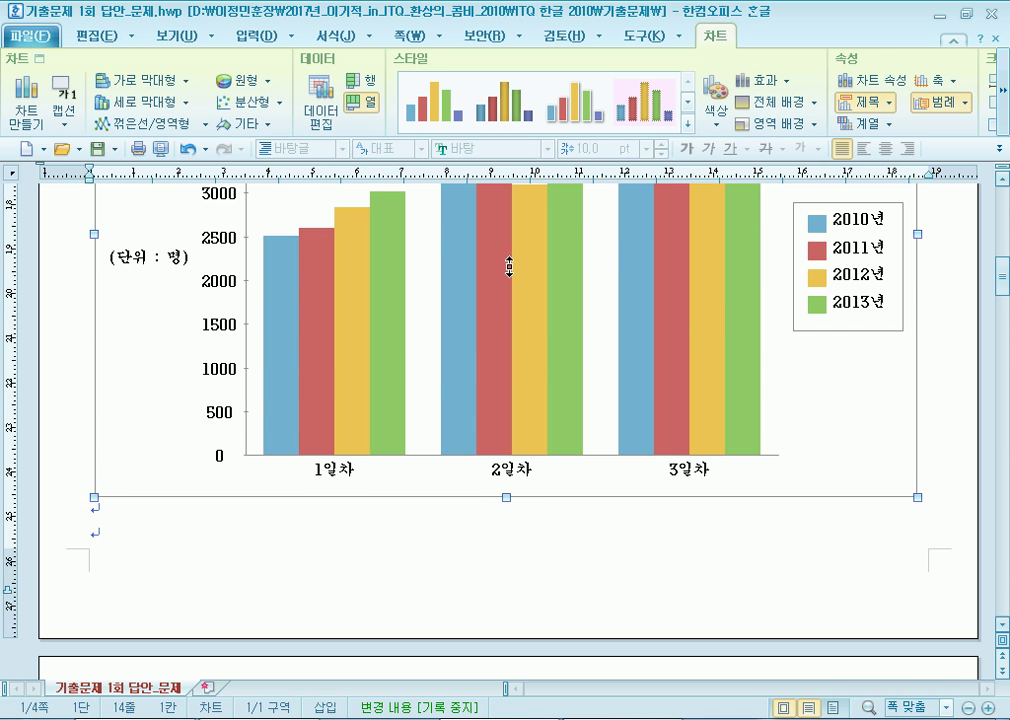
{"action": "left_click_drag", "start_coordinate": [509, 273], "coordinate": [509, 282]}
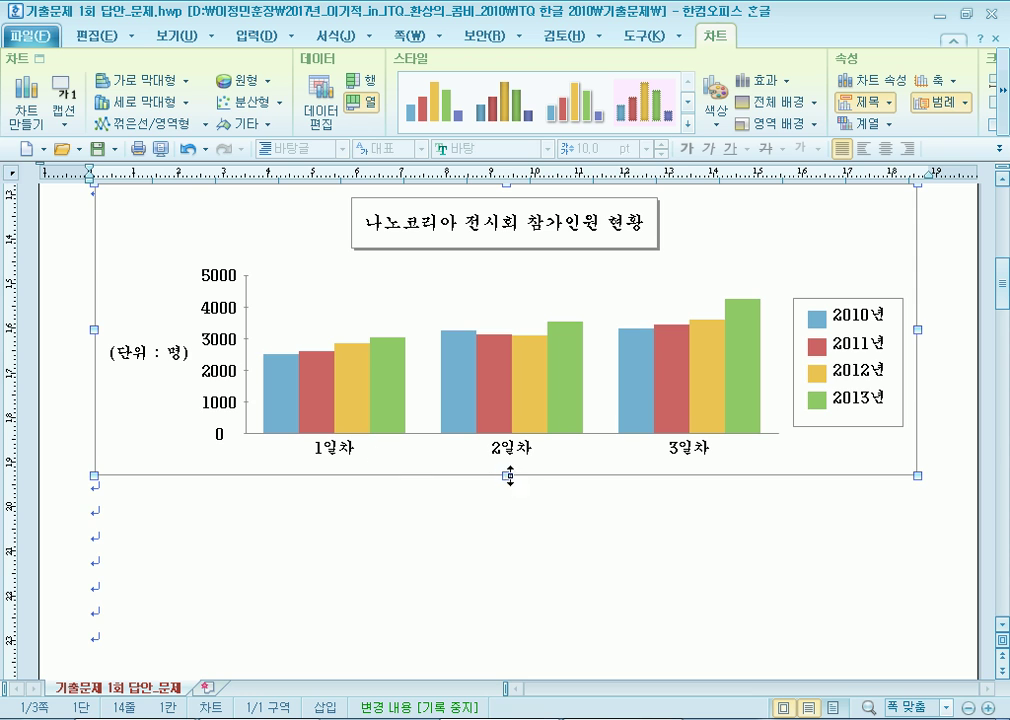
{"action": "left_click_drag", "start_coordinate": [506, 476], "coordinate": [509, 388]}
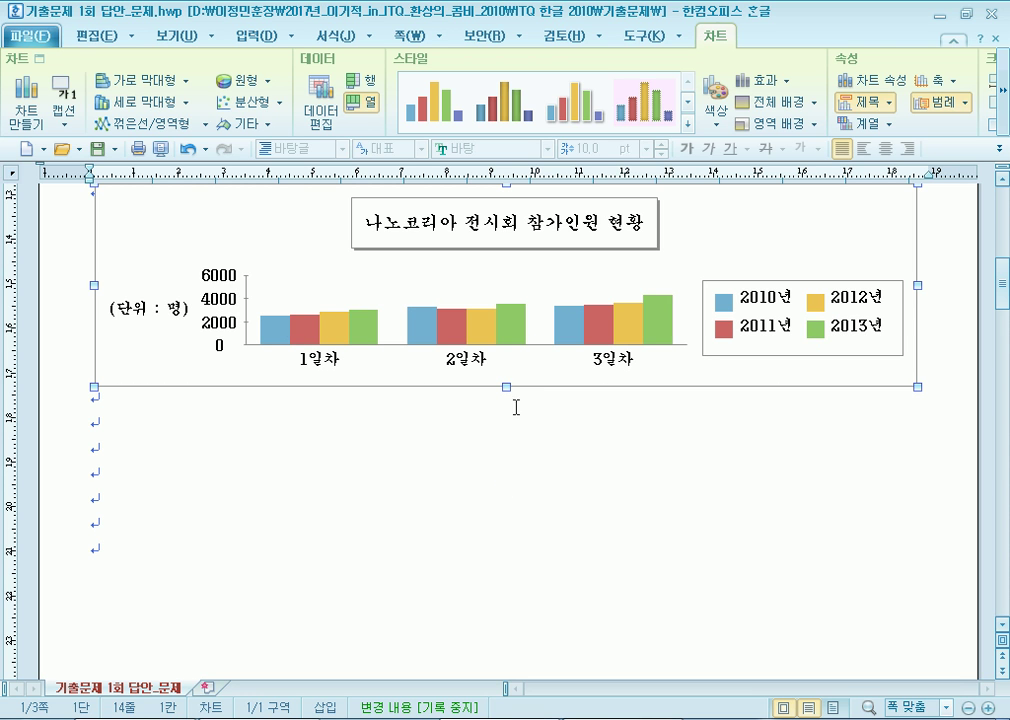
{"action": "left_click_drag", "start_coordinate": [505, 388], "coordinate": [491, 491]}
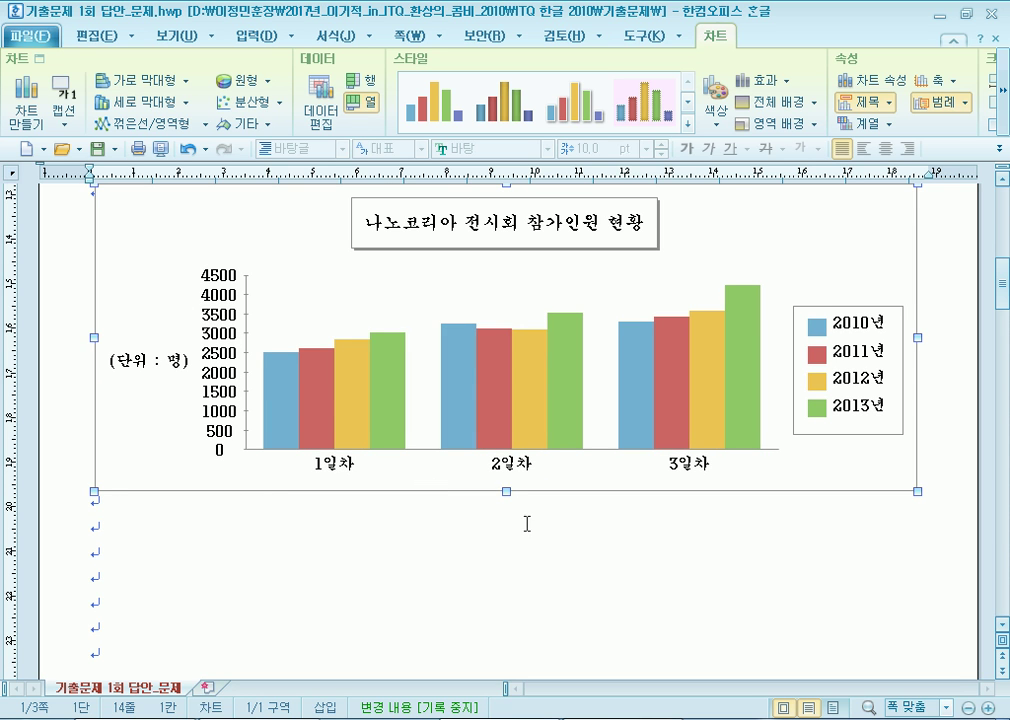
{"action": "left_click_drag", "start_coordinate": [505, 492], "coordinate": [500, 467]}
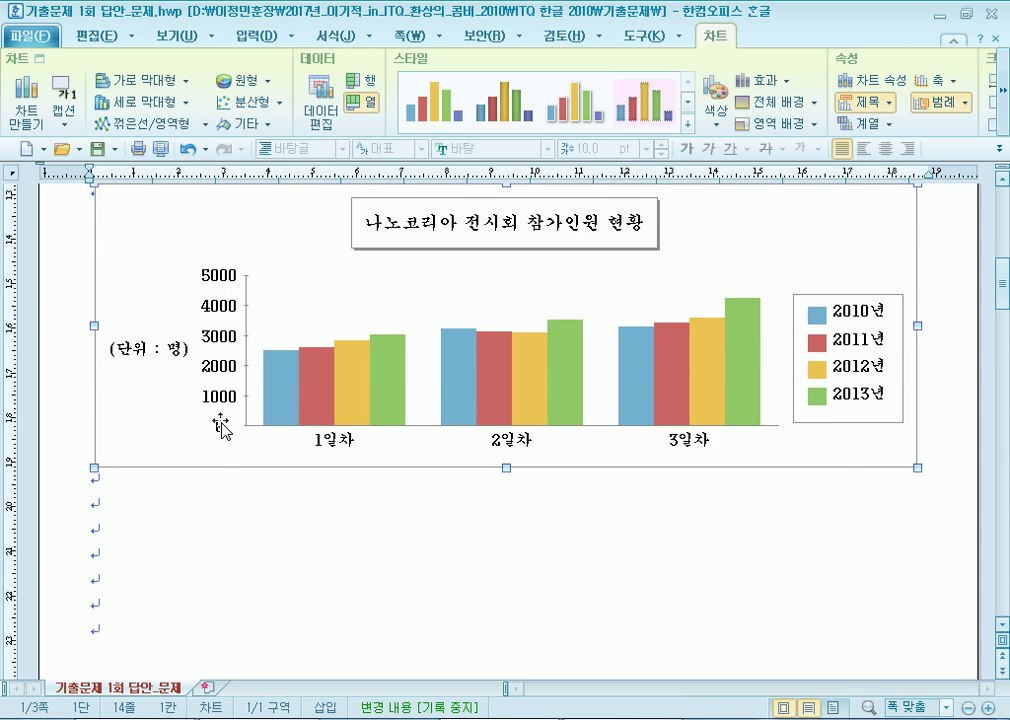
{"action": "scroll", "coordinate": [237, 390], "scroll_direction": "up", "scroll_amount": 1}
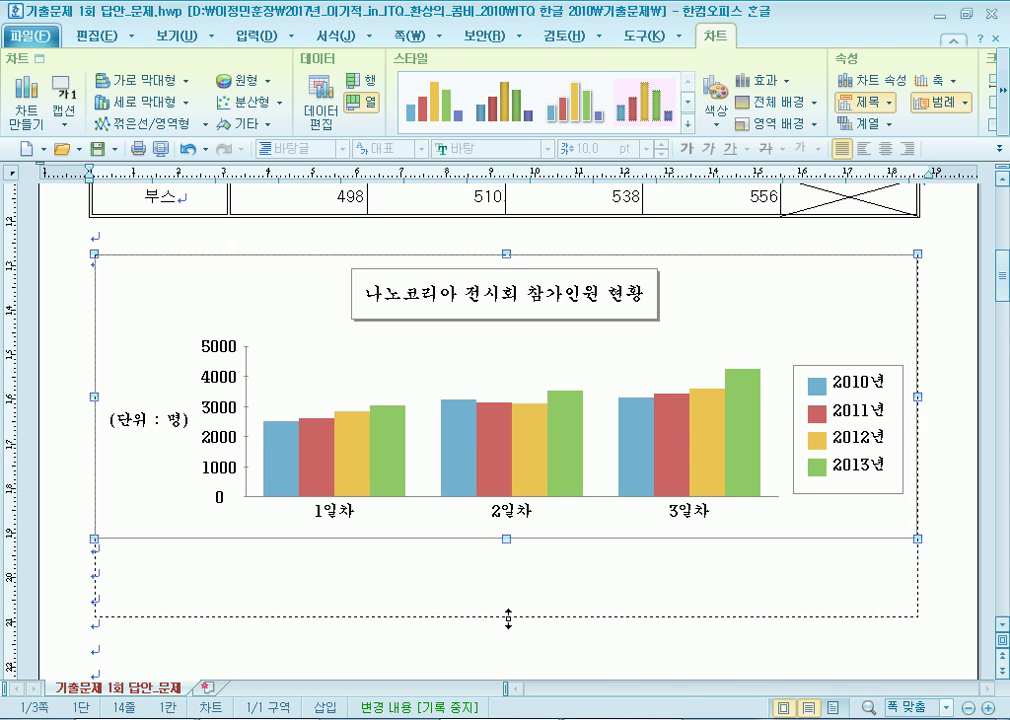
{"action": "left_click_drag", "start_coordinate": [507, 538], "coordinate": [507, 617]}
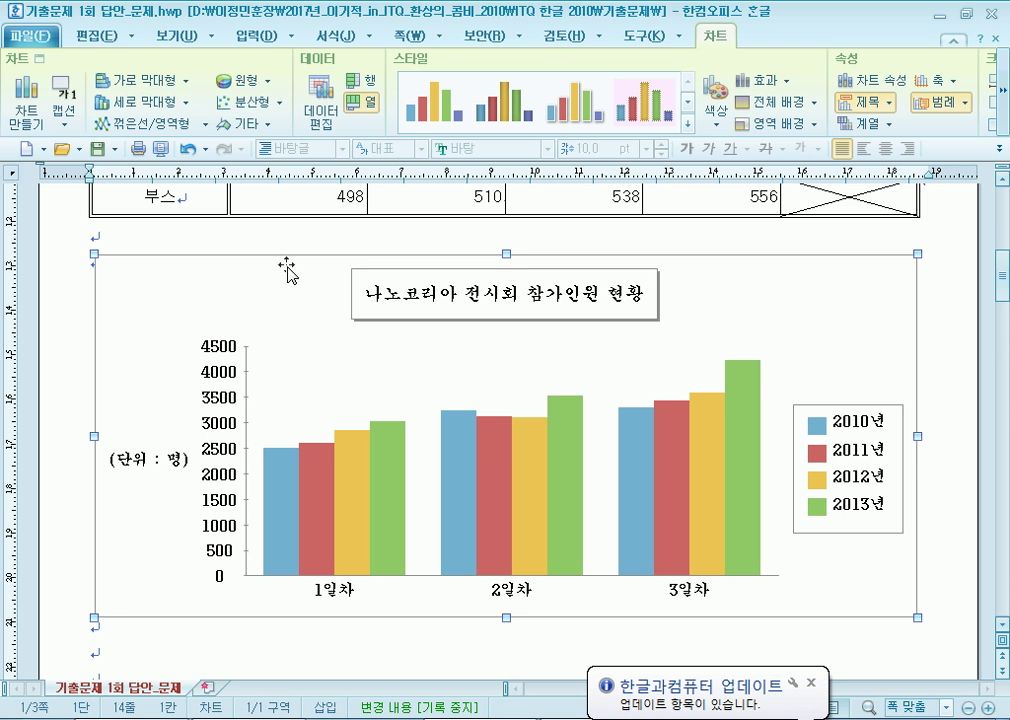
Deselect the chart, then select it again to edit its parts.
{"action": "left_click", "coordinate": [86, 295]}
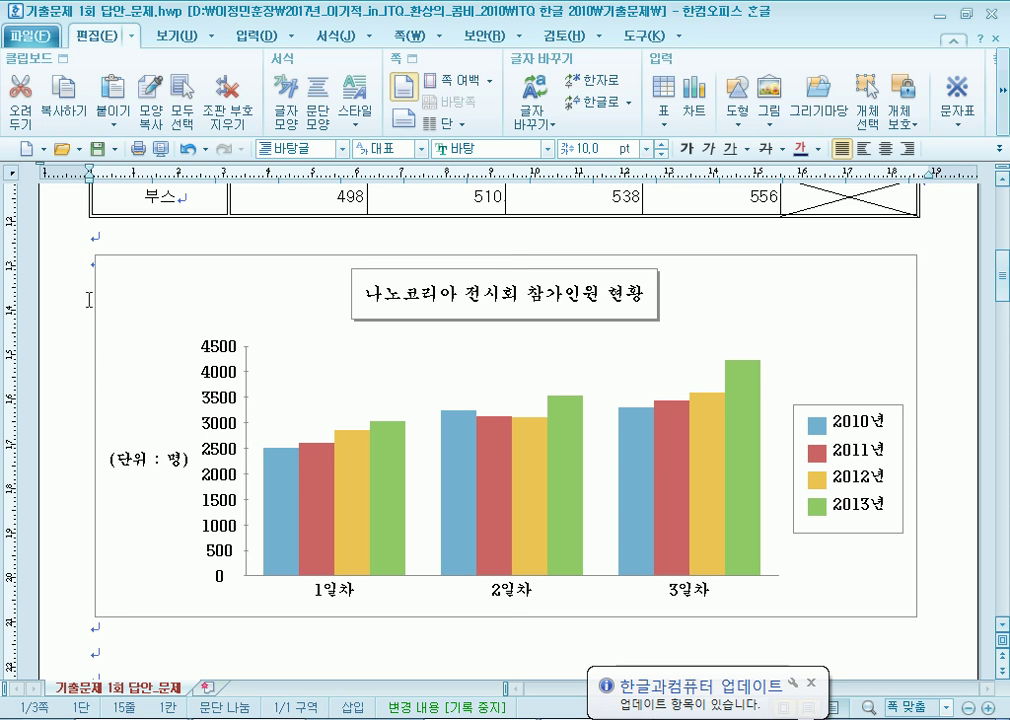
{"action": "left_click", "coordinate": [231, 382]}
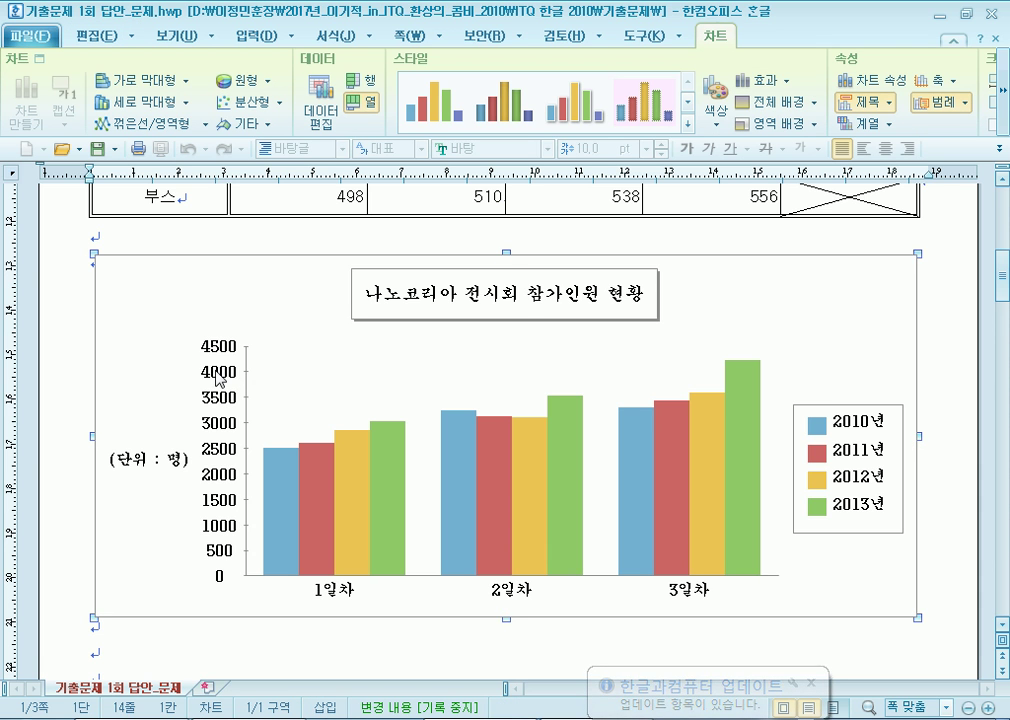
{"action": "scroll", "coordinate": [220, 380], "scroll_direction": "down", "scroll_amount": 5}
{"action": "scroll", "coordinate": [255, 349], "scroll_direction": "up", "scroll_amount": 5}
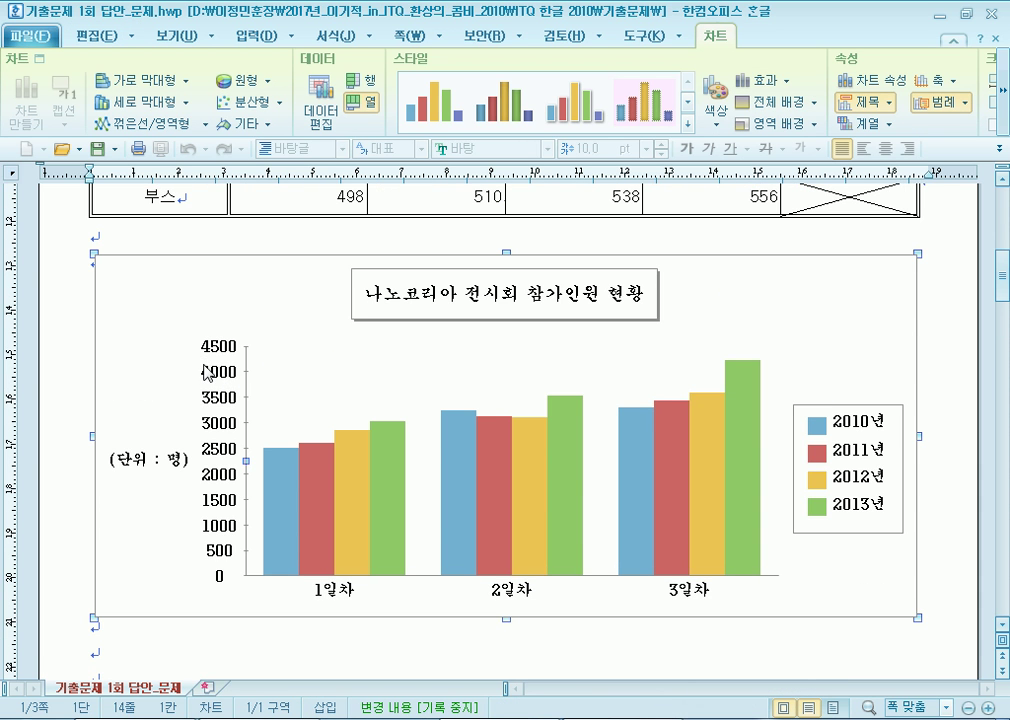
Open the axis settings for the vertical value axis (세로 값 축) from the chart's menu.
{"action": "right_click", "coordinate": [220, 294]}
{"action": "mouse_move", "coordinate": [258, 380]}
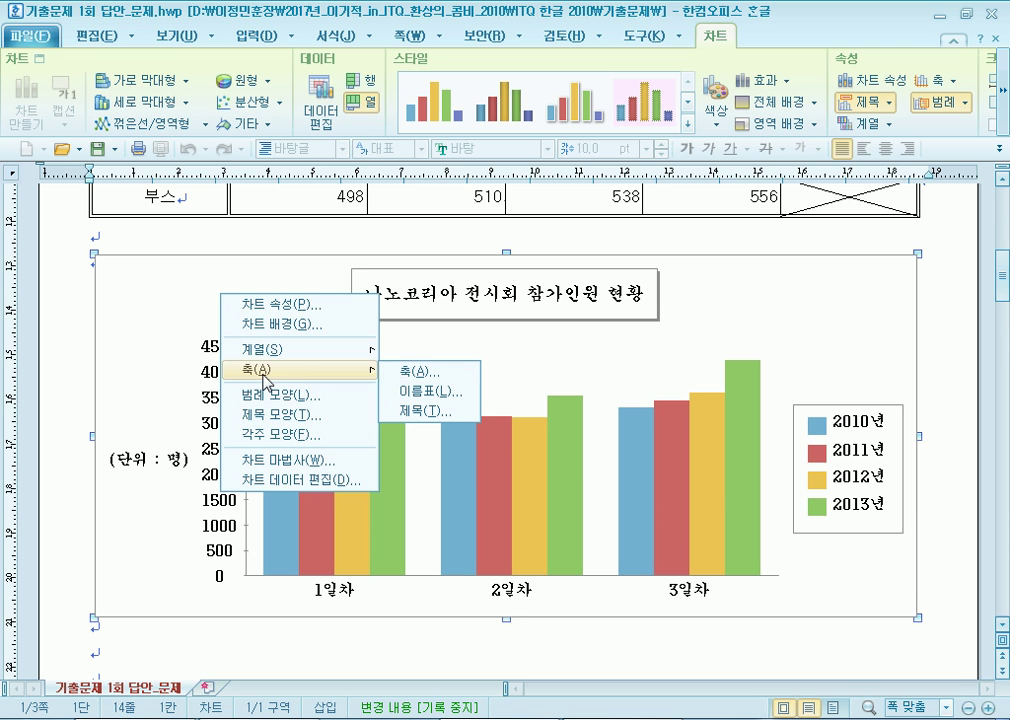
{"action": "left_click", "coordinate": [428, 380]}
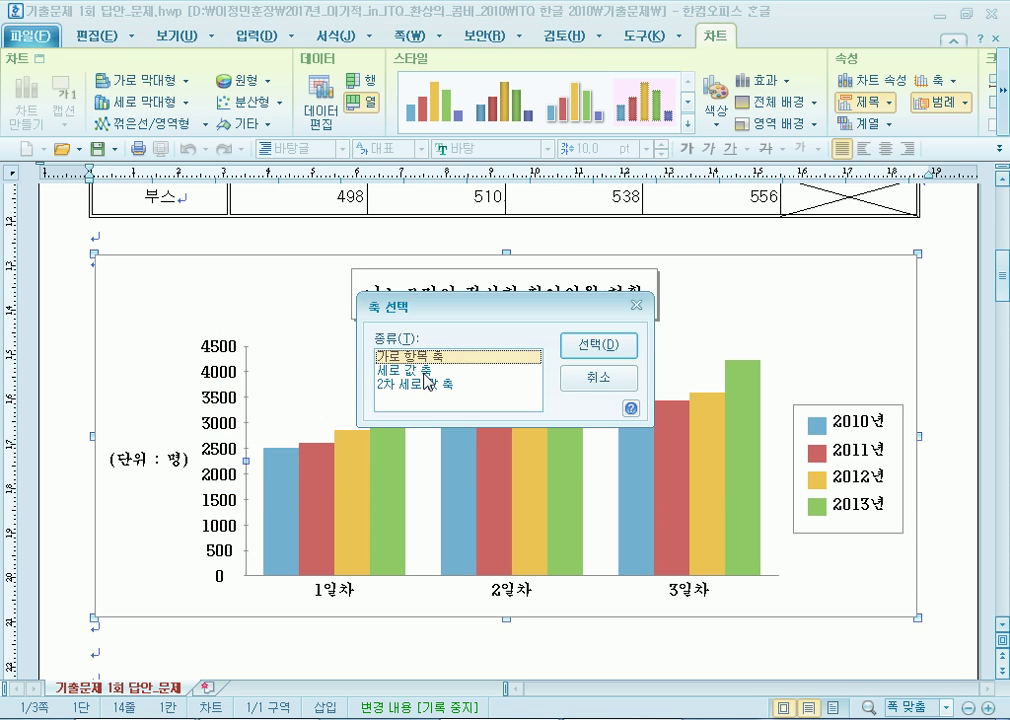
{"action": "left_click", "coordinate": [425, 372]}
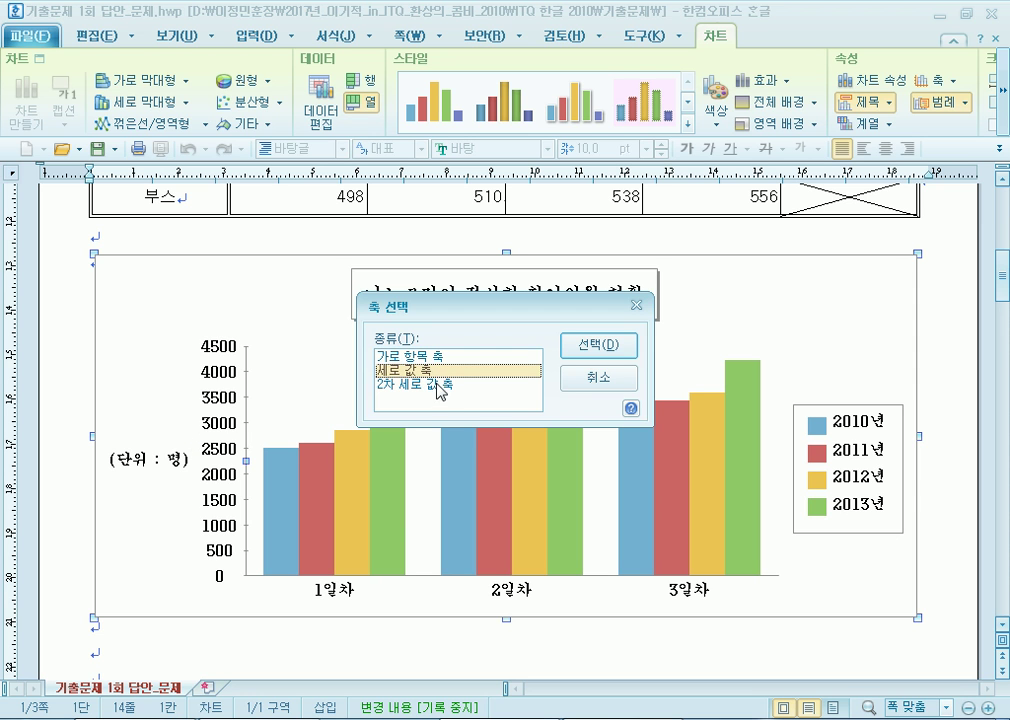
{"action": "left_click", "coordinate": [608, 348]}
On the 비례 tab, turn off 자동으로 꾸밈 and replace the 4500 maximum with 5000.
{"action": "left_click", "coordinate": [334, 222]}
{"action": "left_click_drag", "start_coordinate": [374, 173], "coordinate": [436, 52]}
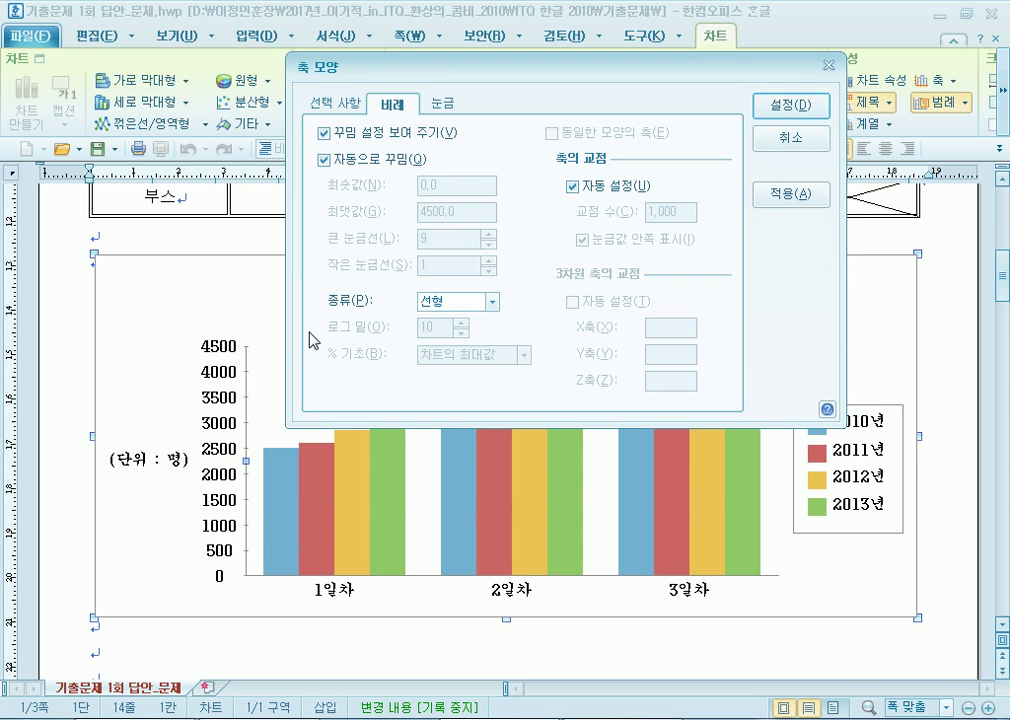
{"action": "left_click", "coordinate": [323, 159]}
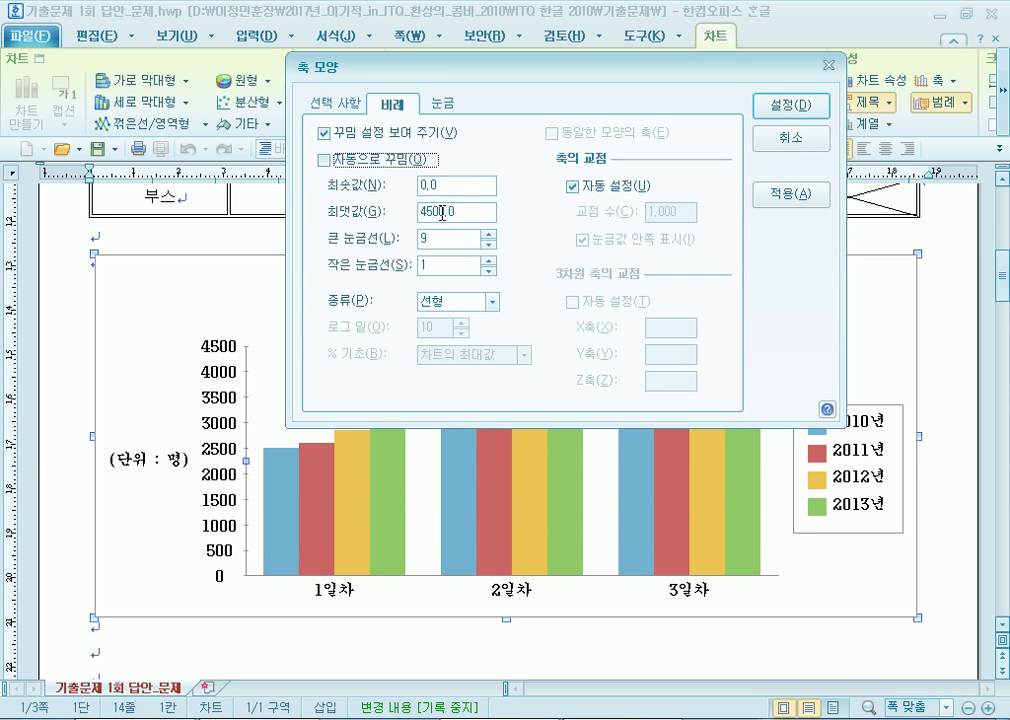
{"action": "left_click_drag", "start_coordinate": [466, 210], "coordinate": [406, 211]}
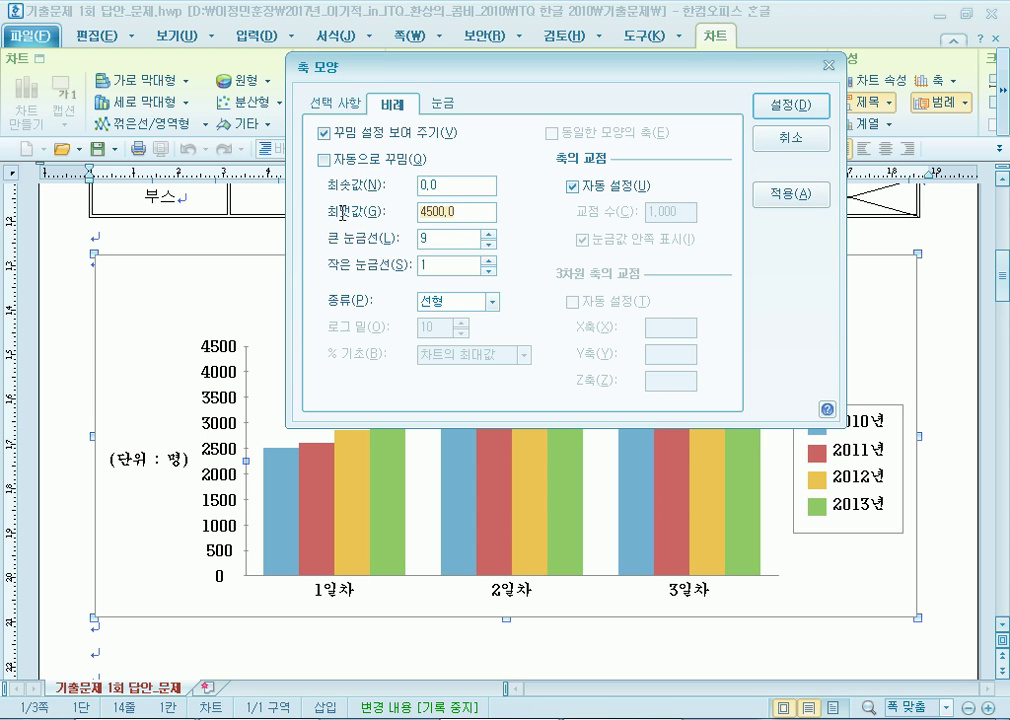
{"action": "type", "text": "50"}
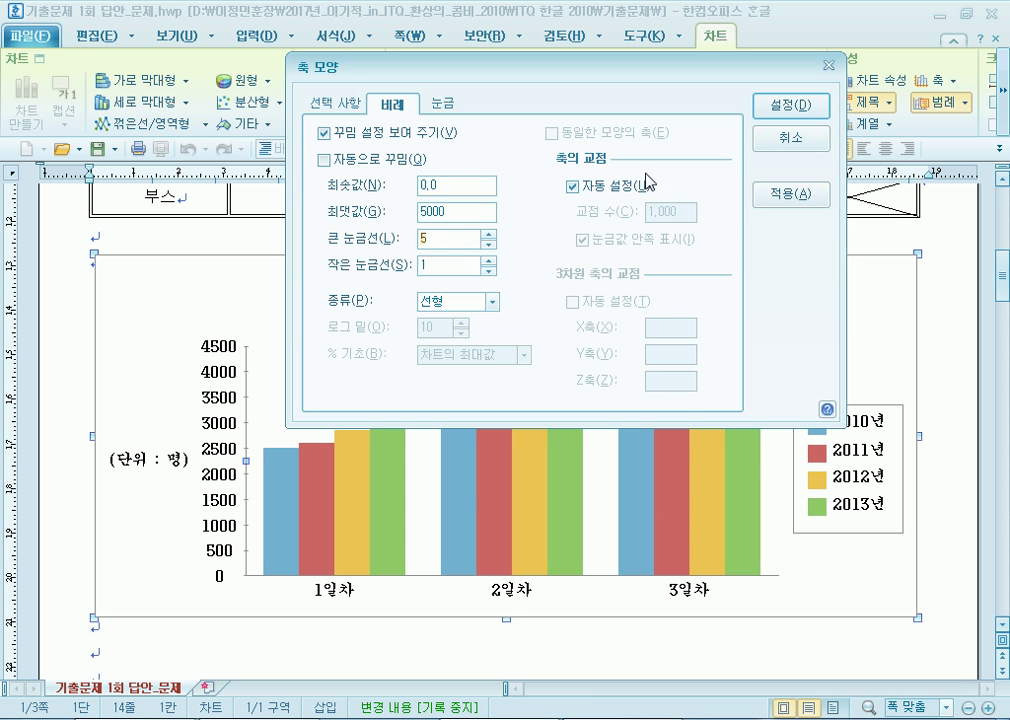
Apply the 0–5000 axis range, then reopen the vertical value axis scale settings.
{"action": "left_click", "coordinate": [775, 104]}
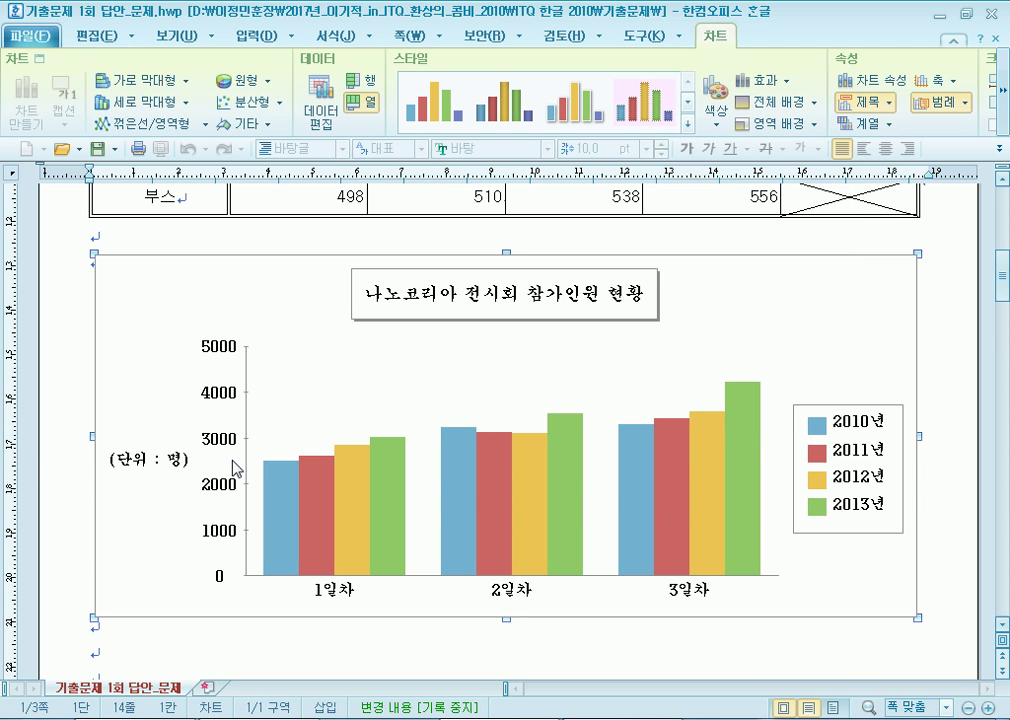
{"action": "right_click", "coordinate": [228, 304]}
{"action": "mouse_move", "coordinate": [360, 379]}
{"action": "left_click", "coordinate": [402, 381]}
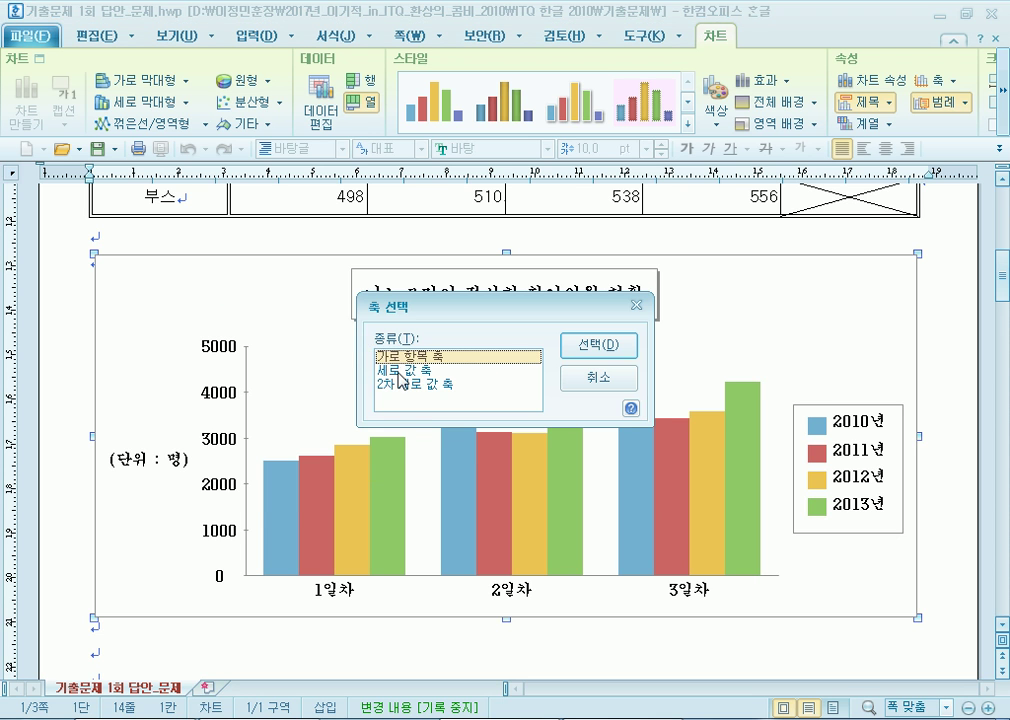
{"action": "left_click", "coordinate": [402, 370]}
{"action": "left_click", "coordinate": [588, 349]}
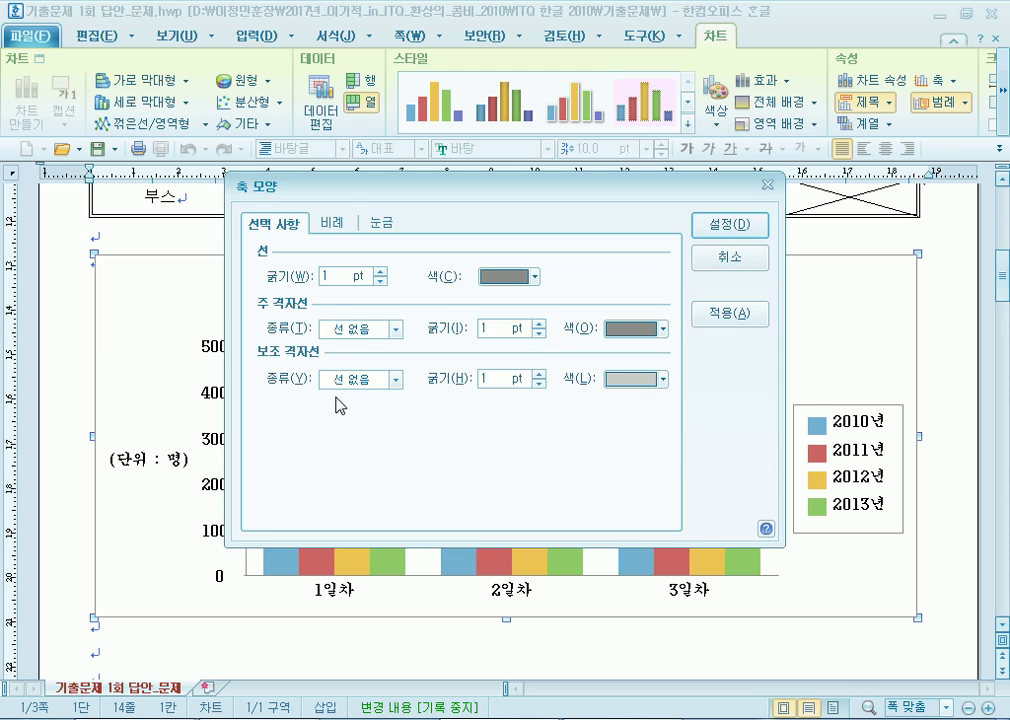
{"action": "left_click_drag", "start_coordinate": [352, 188], "coordinate": [453, 161]}
{"action": "left_click", "coordinate": [416, 188]}
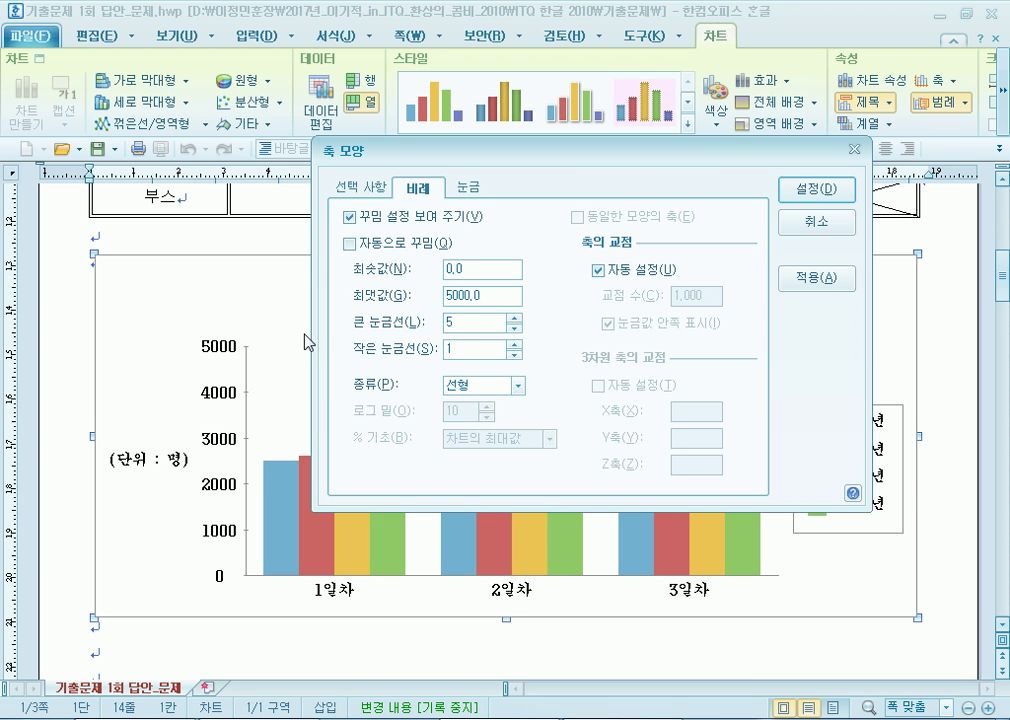
Test major tick values 500 and 20, settle on 5 divisions, and confirm.
{"action": "double_click", "coordinate": [484, 323]}
{"action": "type", "text": "q0"}
{"action": "double_click", "coordinate": [443, 322]}
{"action": "key", "text": "Home"}
{"action": "key", "text": "shift+End"}
{"action": "type", "text": "500"}
{"action": "left_click", "coordinate": [825, 279]}
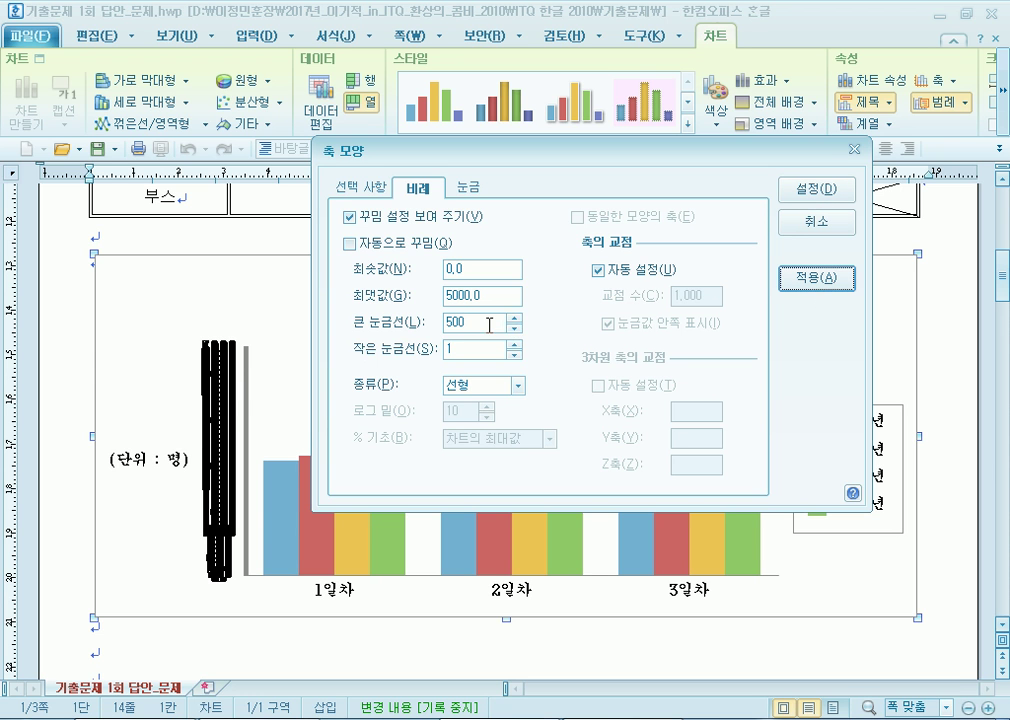
{"action": "left_click", "coordinate": [447, 323]}
{"action": "type", "text": "2"}
{"action": "type", "text": "0"}
{"action": "left_click", "coordinate": [815, 278]}
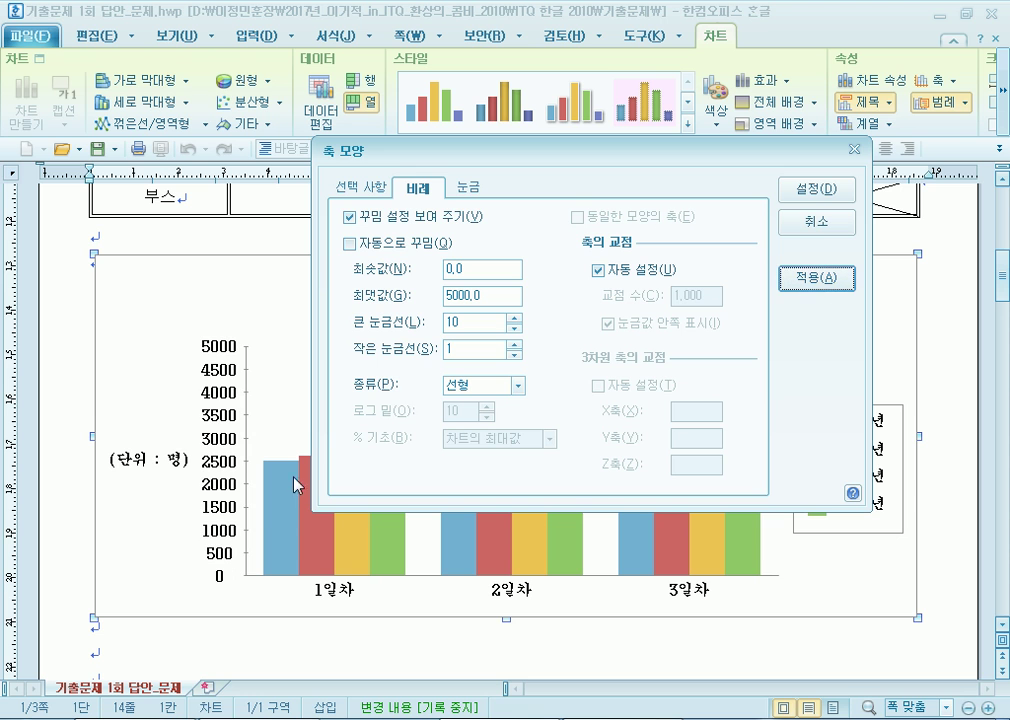
{"action": "left_click", "coordinate": [426, 323]}
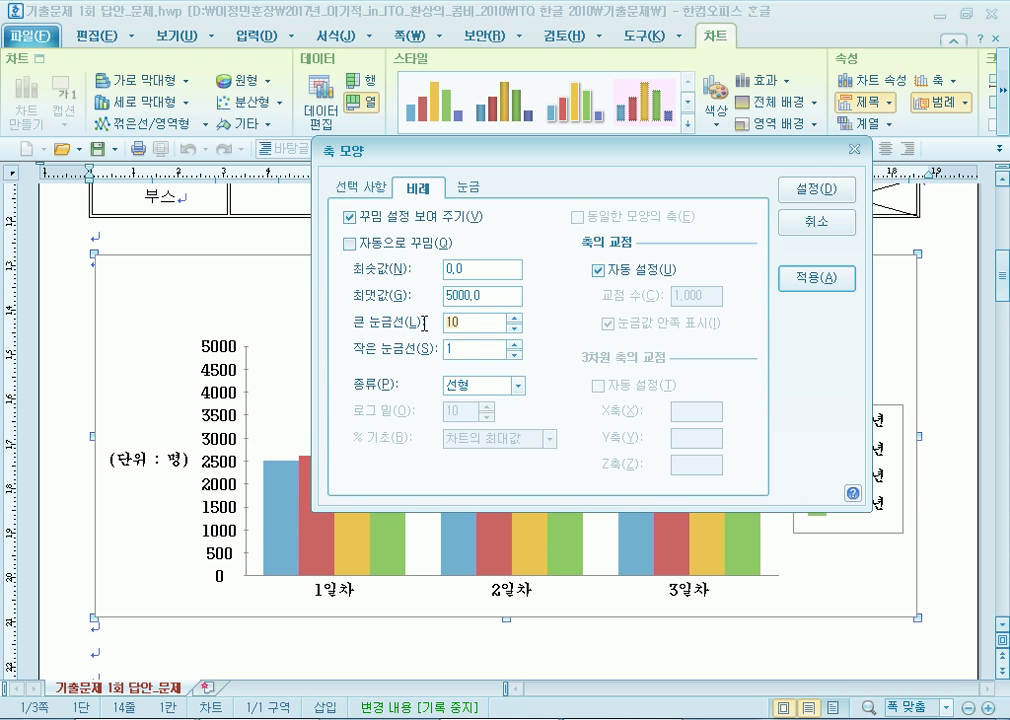
{"action": "key", "text": "BackSpace"}
{"action": "key", "text": "BackSpace"}
{"action": "type", "text": "5"}
{"action": "left_click", "coordinate": [805, 278]}
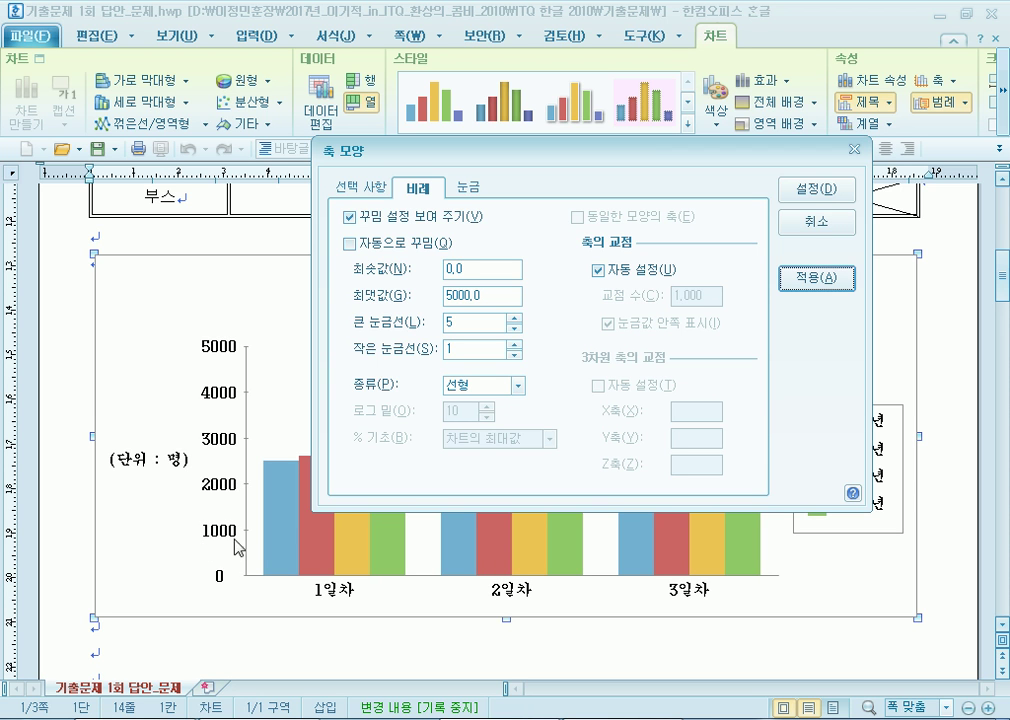
{"action": "left_click", "coordinate": [789, 187]}
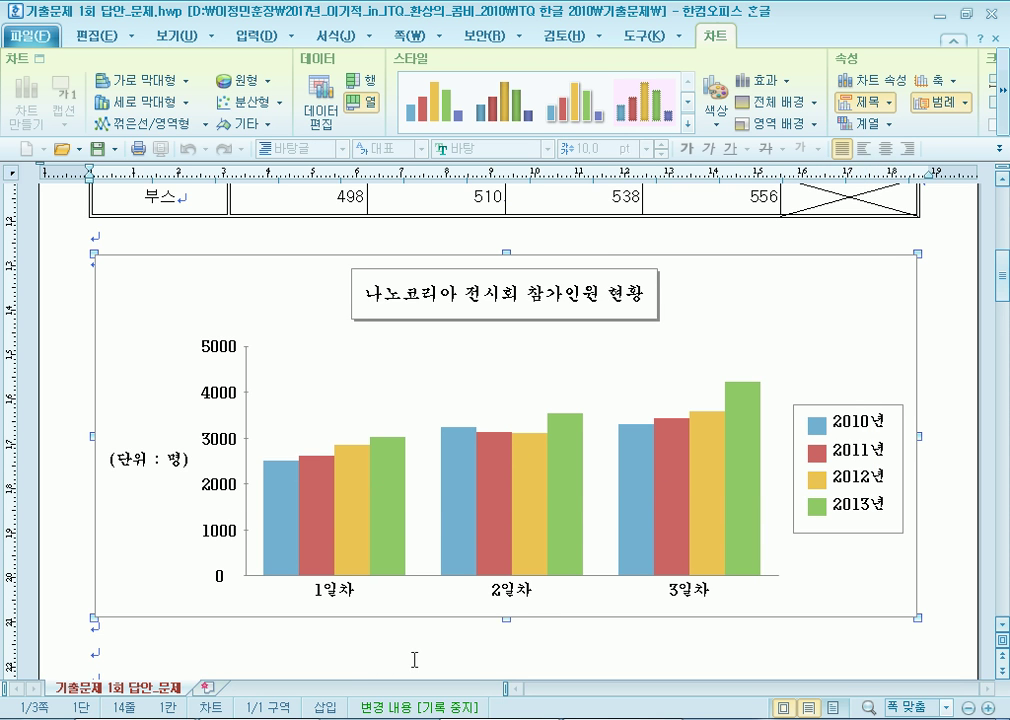
{"action": "scroll", "coordinate": [414, 650], "scroll_direction": "down", "scroll_amount": 3}
Delete the surplus blank lines below the chart.
{"action": "left_click", "coordinate": [264, 568]}
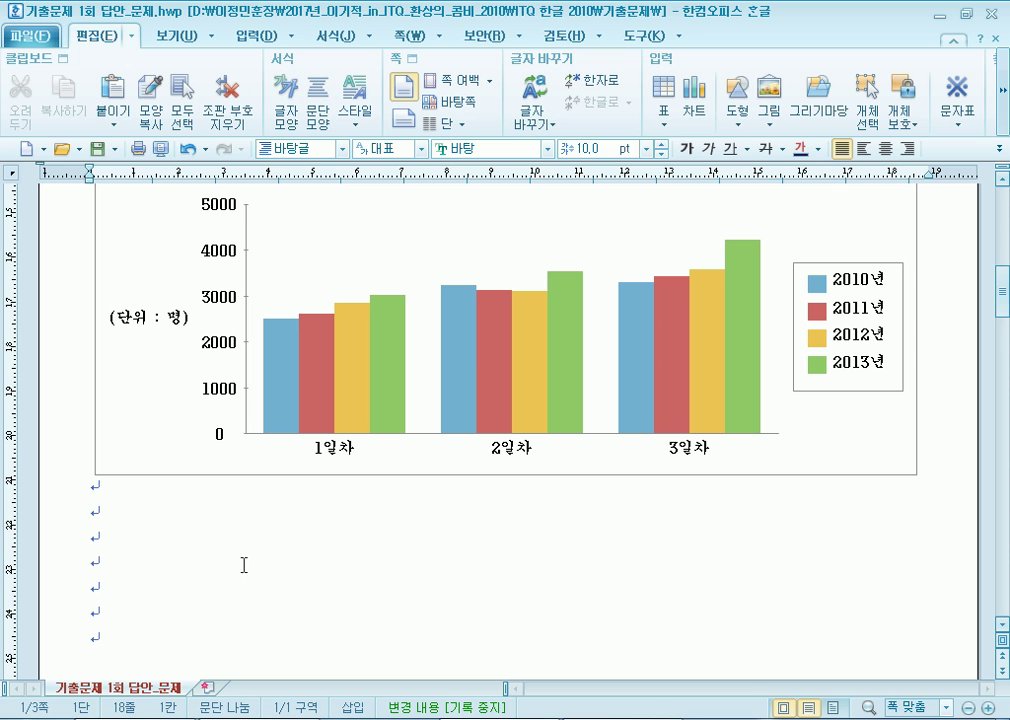
{"action": "scroll", "coordinate": [243, 564], "scroll_direction": "up", "scroll_amount": 10}
{"action": "scroll", "coordinate": [214, 541], "scroll_direction": "down", "scroll_amount": 20}
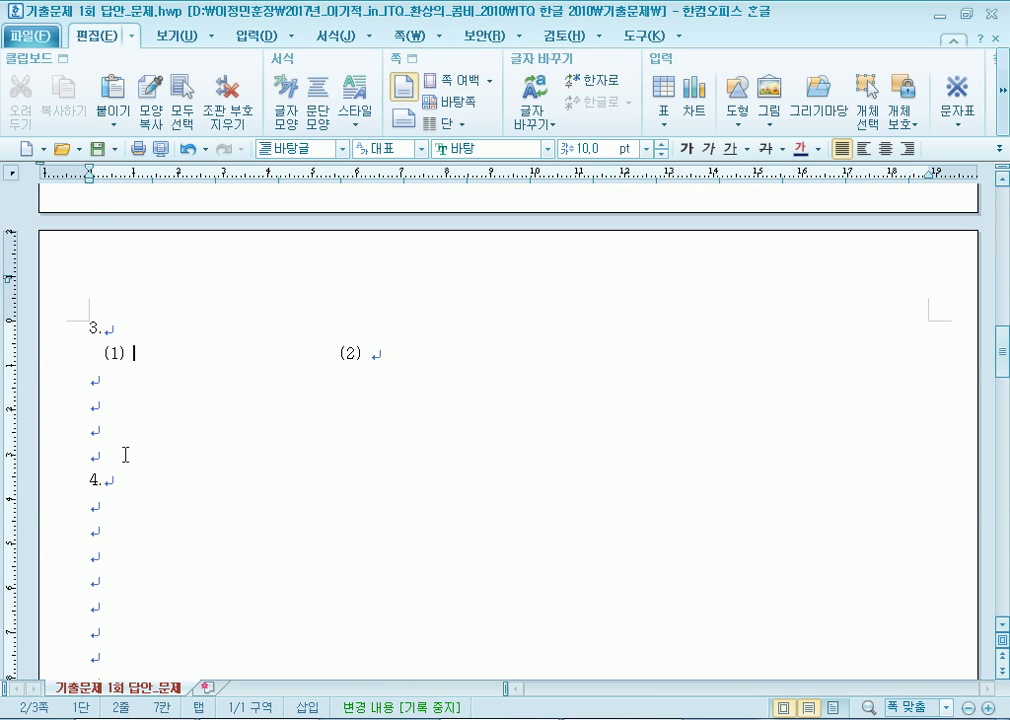
{"action": "scroll", "coordinate": [135, 480], "scroll_direction": "up", "scroll_amount": 5}
{"action": "left_click", "coordinate": [123, 240]}
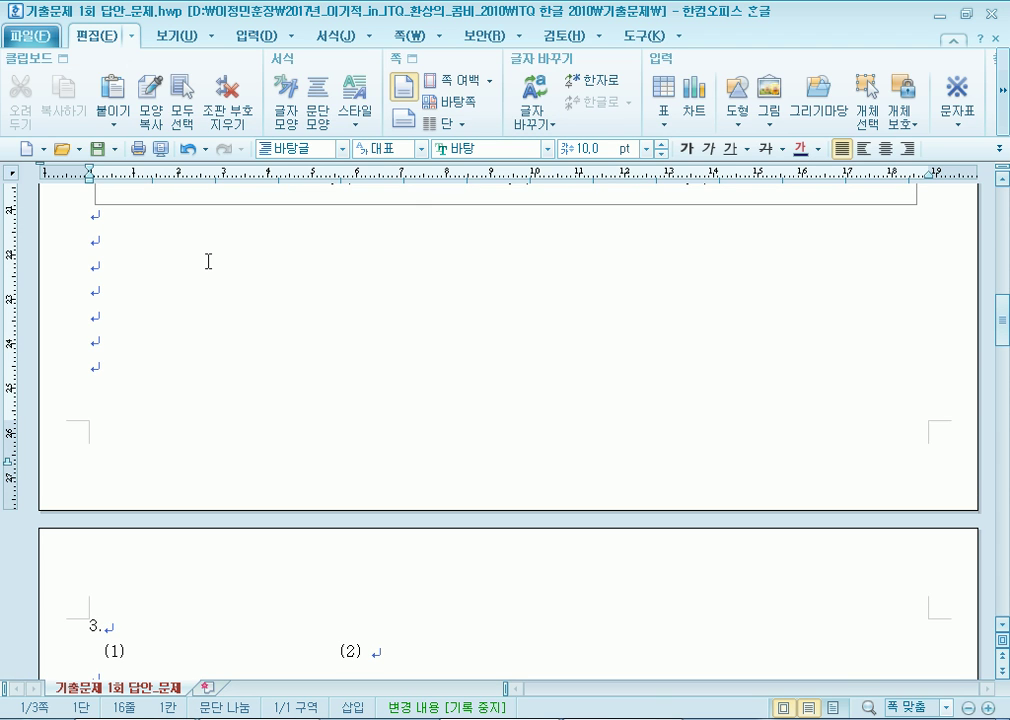
{"action": "key", "text": "Delete"}
{"action": "key", "text": "Delete"}
{"action": "key", "text": "Delete"}
{"action": "key", "text": "Delete"}
Place the cursor after item (1) of question 3 on page 2.
{"action": "scroll", "coordinate": [110, 464], "scroll_direction": "down", "scroll_amount": 3}
{"action": "left_click", "coordinate": [132, 369]}
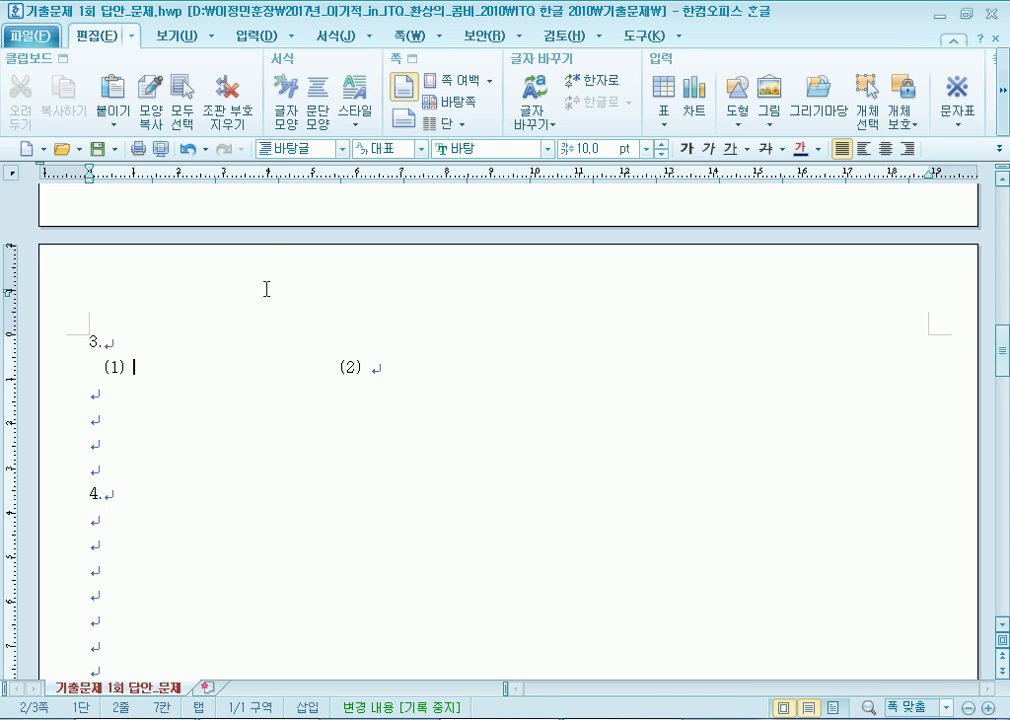
{"action": "left_click", "coordinate": [252, 36]}
Start a new equation with 500% preview and enter V = 1/C.
{"action": "left_click", "coordinate": [408, 104]}
{"action": "left_click_drag", "start_coordinate": [331, 81], "coordinate": [446, 62]}
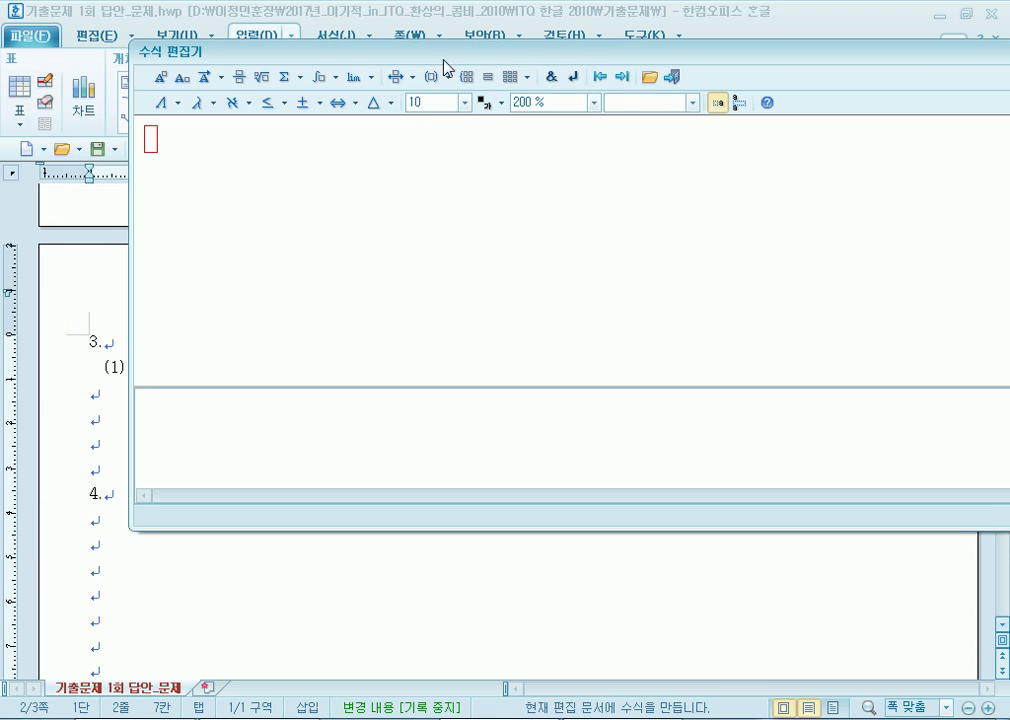
{"action": "left_click", "coordinate": [594, 102]}
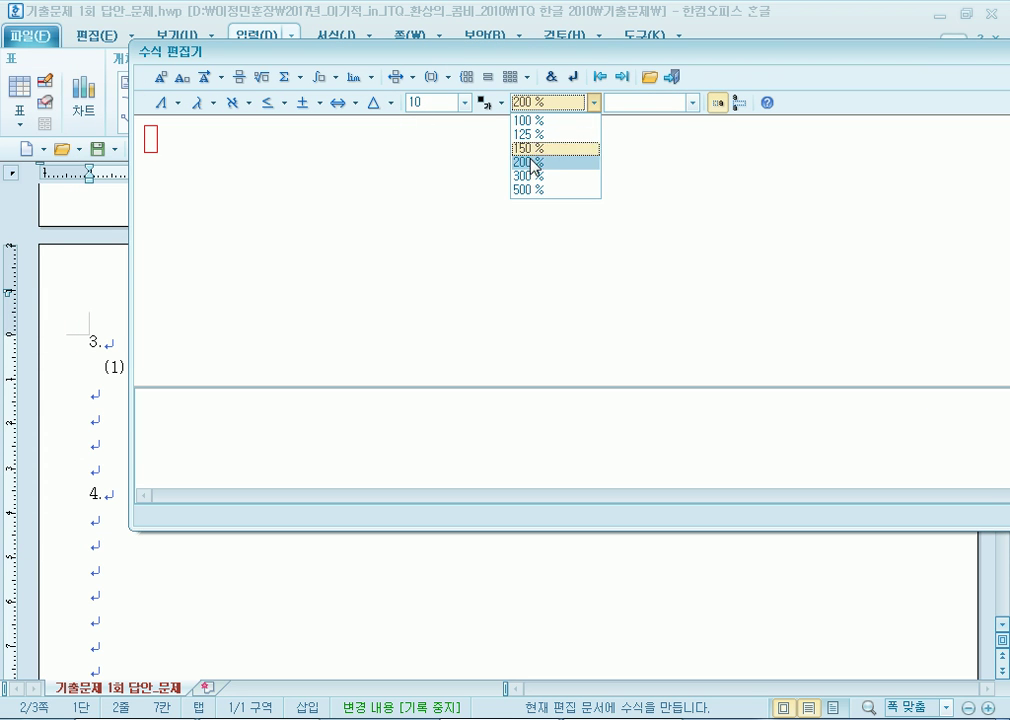
{"action": "left_click", "coordinate": [528, 189]}
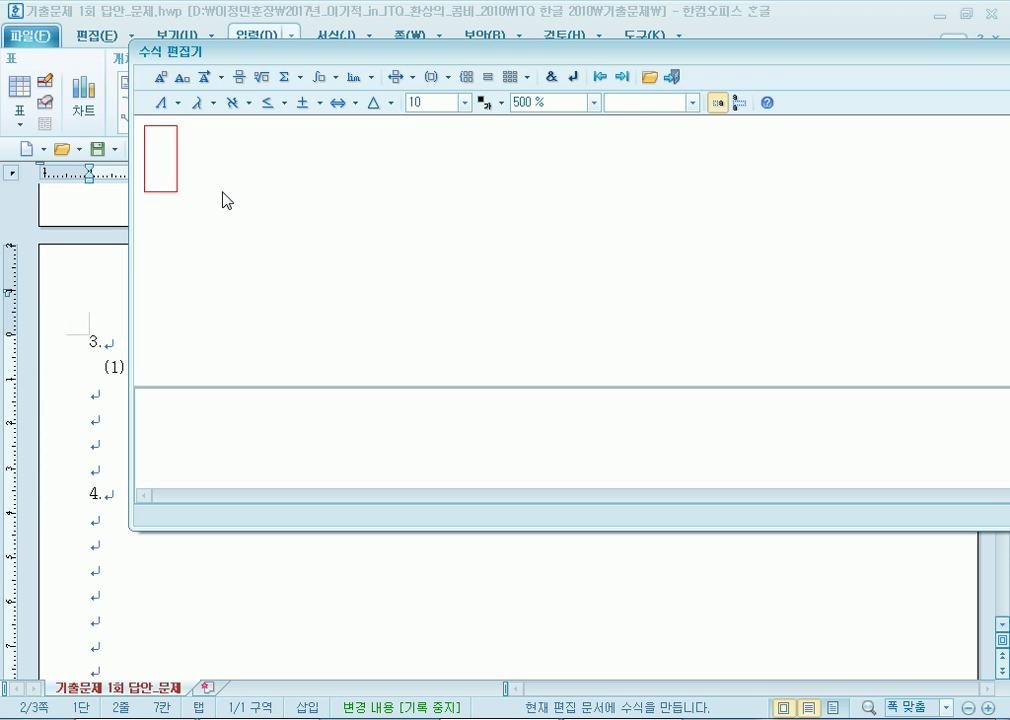
{"action": "type", "text": "v"}
{"action": "key", "text": "BackSpace"}
{"action": "type", "text": "V"}
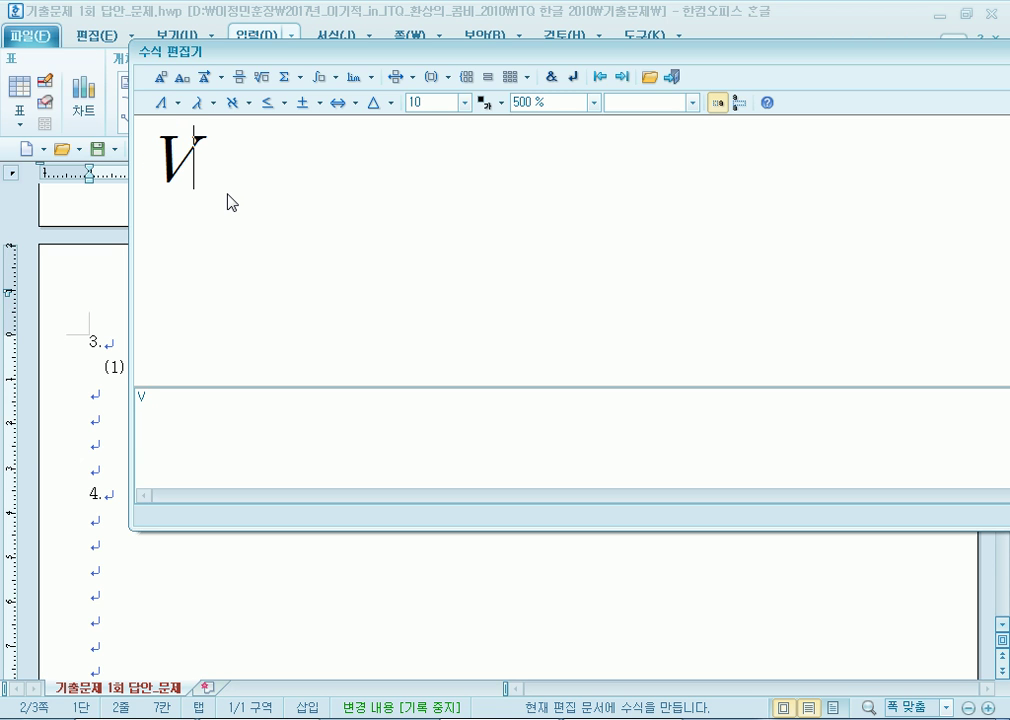
{"action": "type", "text": "="}
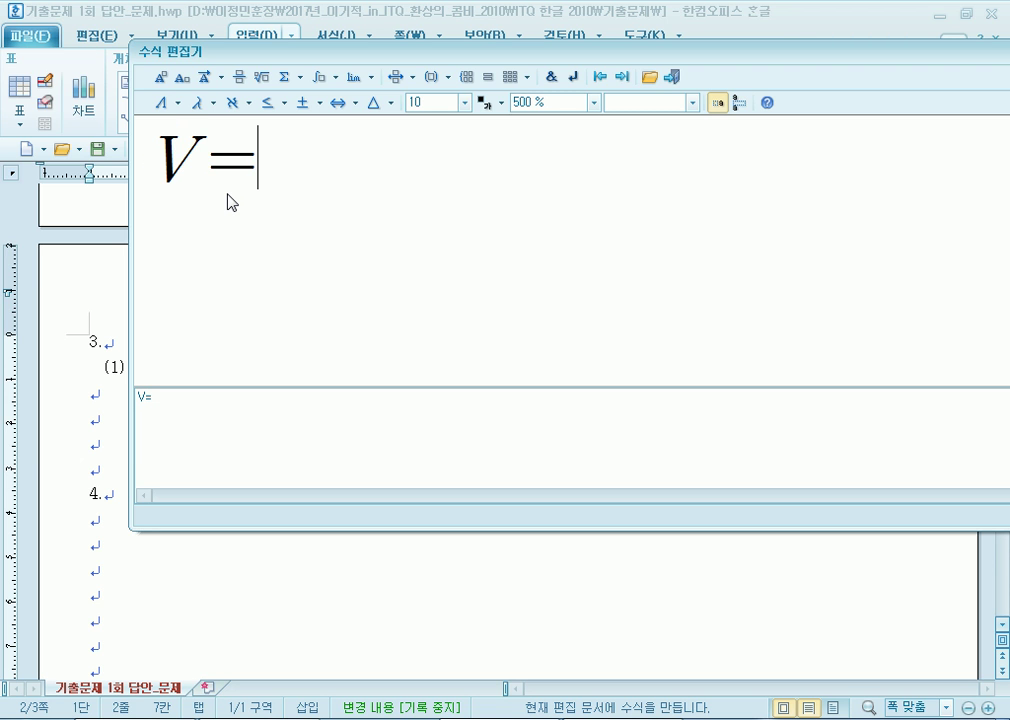
{"action": "left_click", "coordinate": [239, 77]}
{"action": "type", "text": "1"}
{"action": "left_click", "coordinate": [313, 250]}
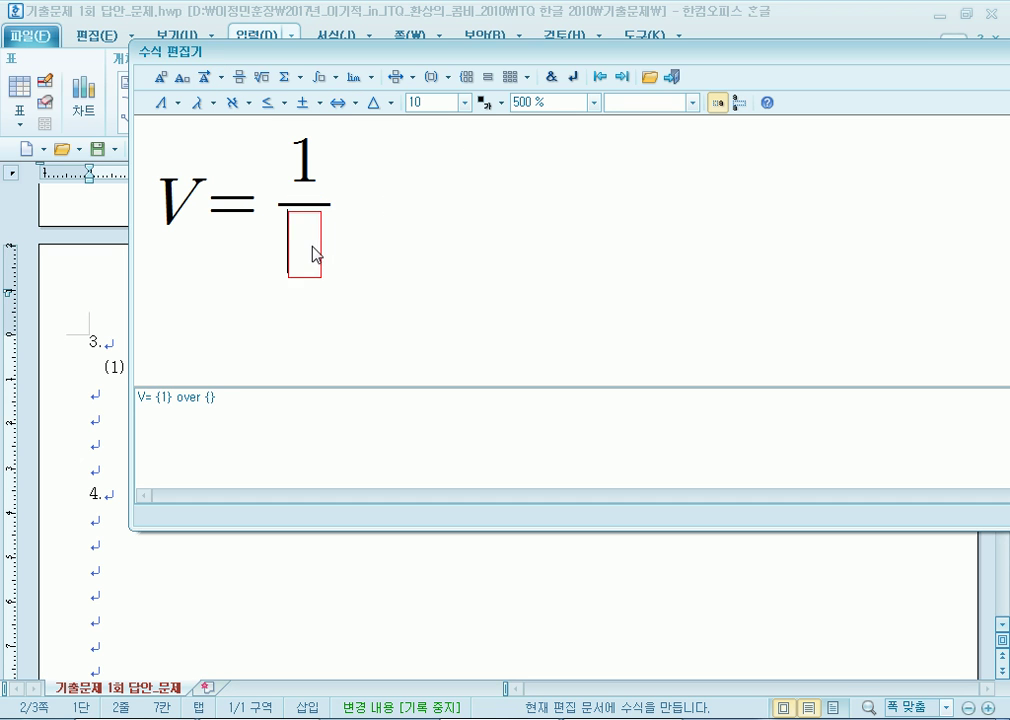
{"action": "type", "text": "C"}
{"action": "key", "text": "Tab"}
Add an integral from t to q of q dq followed by an equals sign.
{"action": "left_click", "coordinate": [326, 78]}
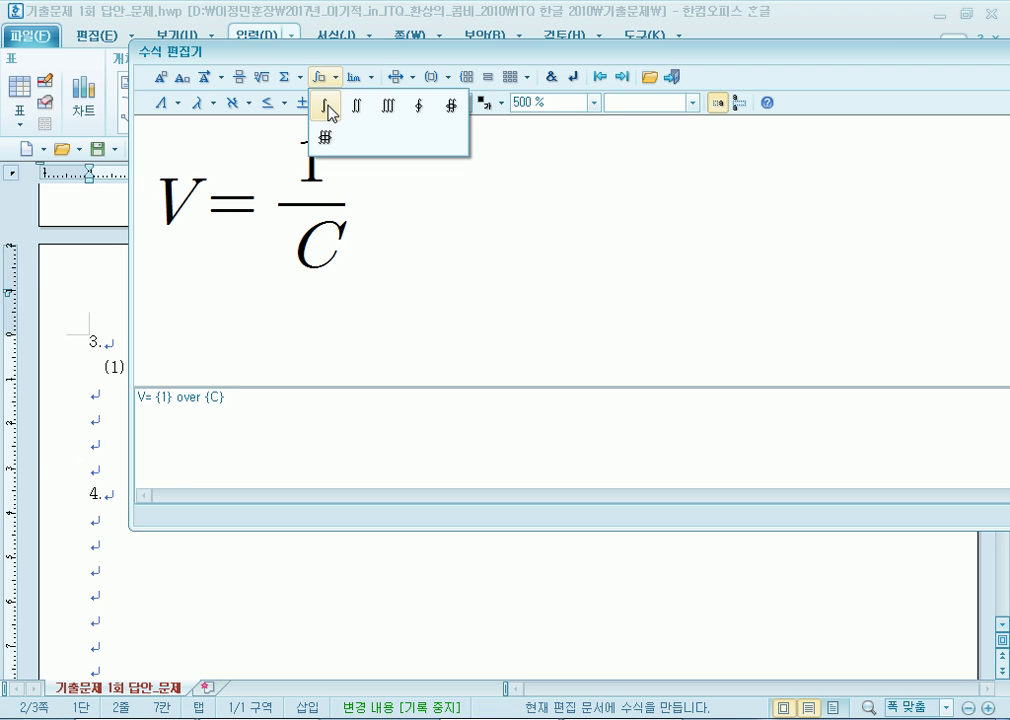
{"action": "left_click", "coordinate": [326, 106]}
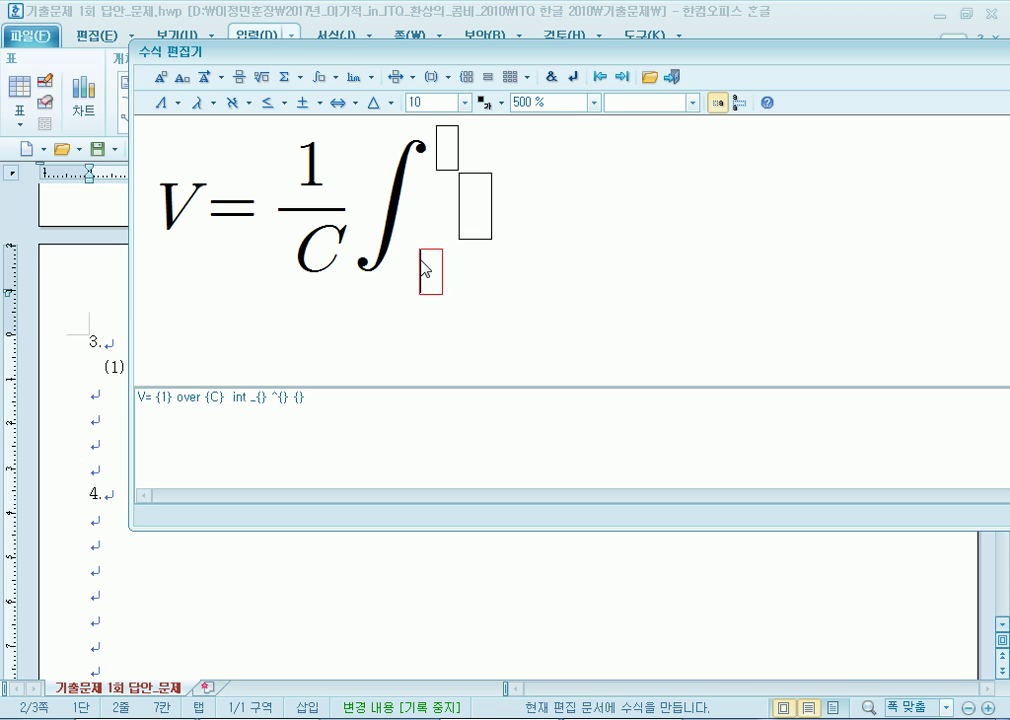
{"action": "type", "text": "t"}
{"action": "key", "text": "Tab"}
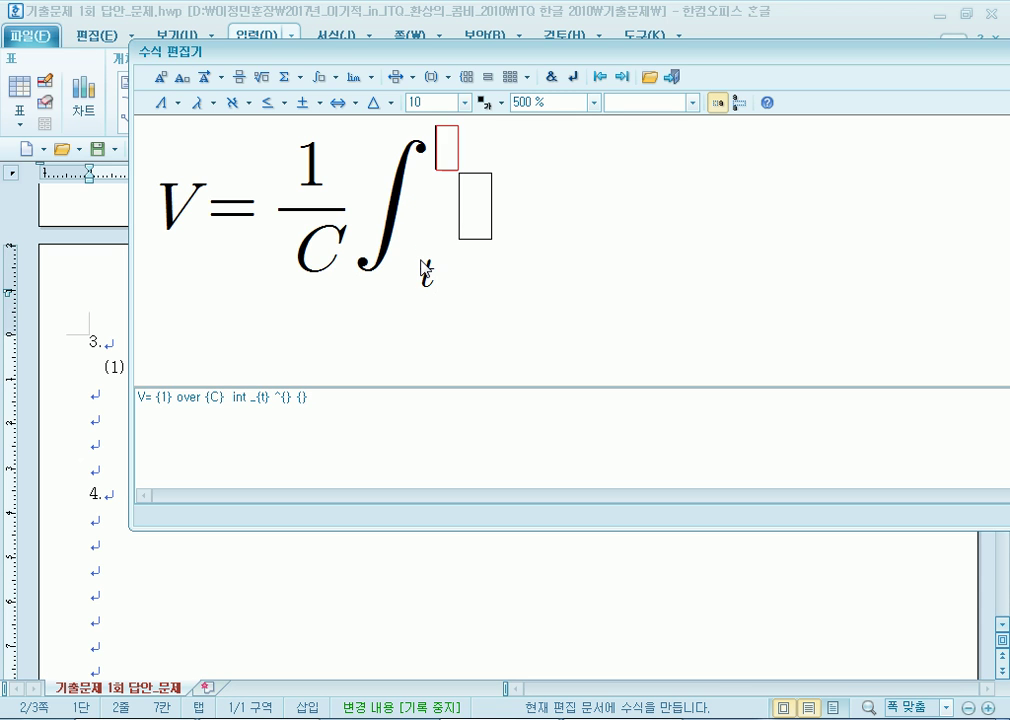
{"action": "type", "text": "q"}
{"action": "key", "text": "Tab"}
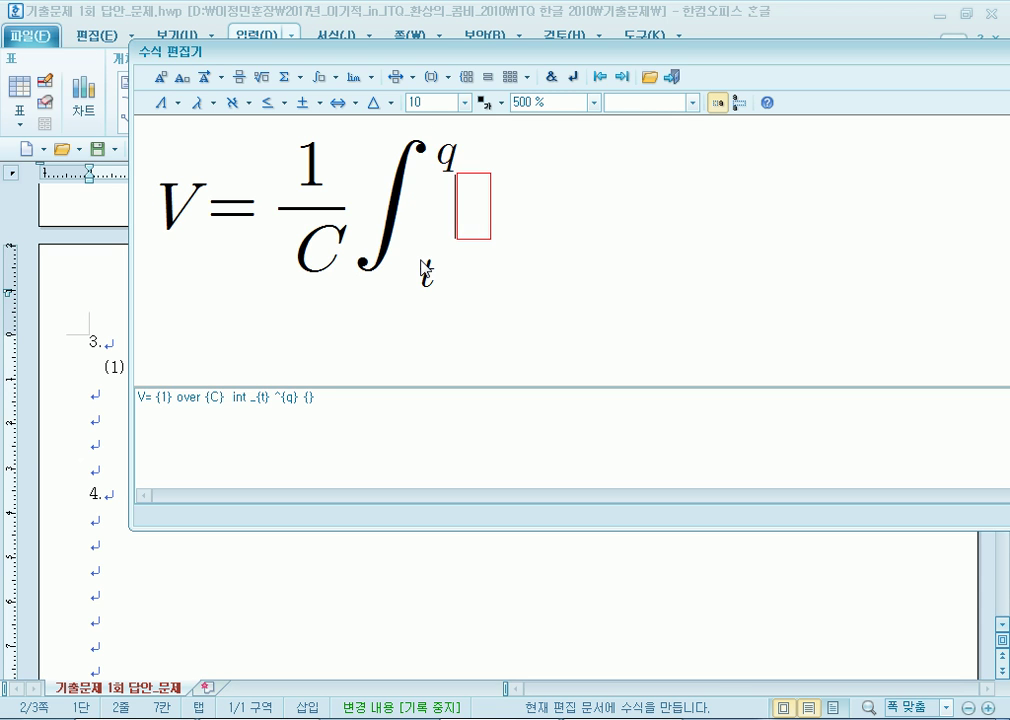
{"action": "type", "text": "qdq"}
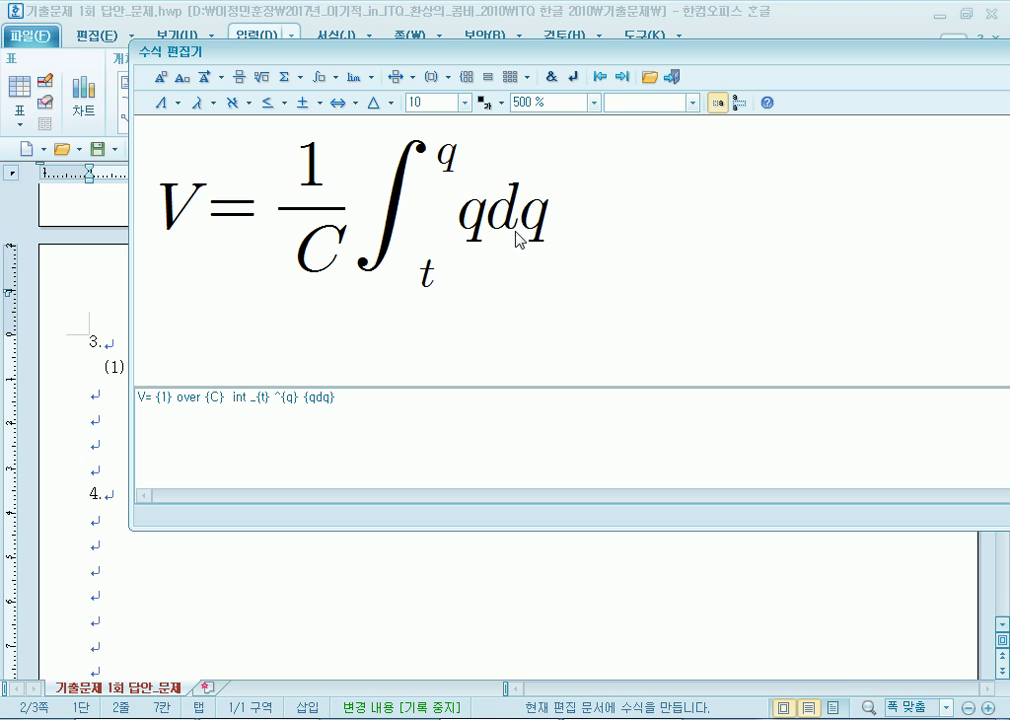
{"action": "type", "text": "="}
{"action": "key", "text": "Left"}
{"action": "key", "text": "Delete"}
{"action": "key", "text": "Left"}
{"action": "key", "text": "Right"}
{"action": "type", "text": "="}
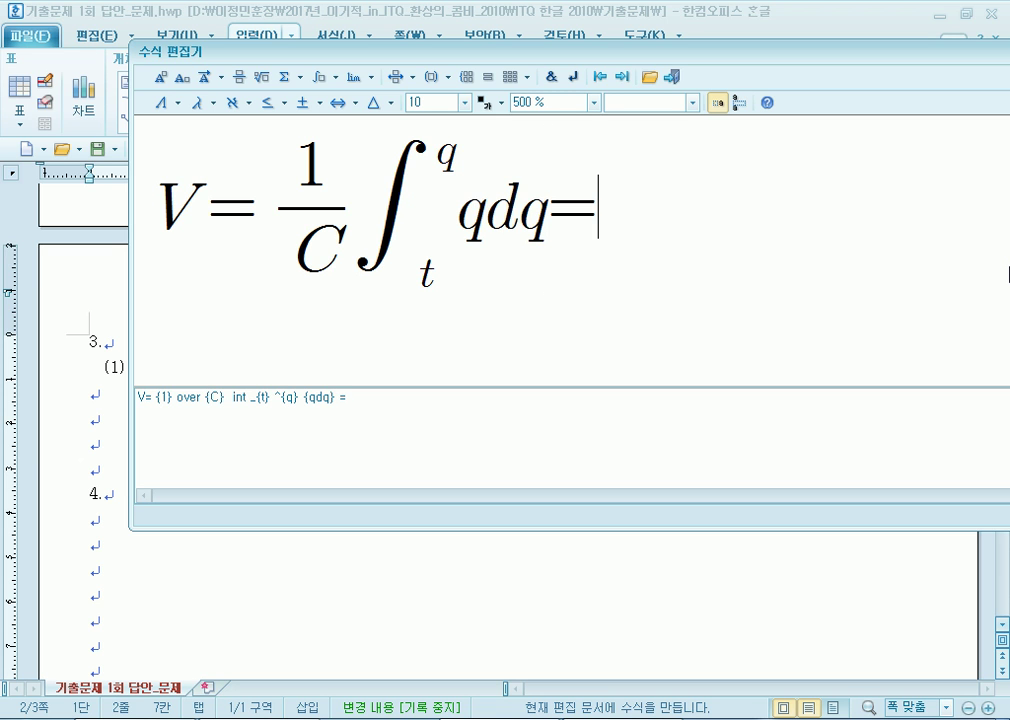
{"action": "key", "text": "Left"}
{"action": "key", "text": "shift+Left"}
{"action": "key", "text": "shift+Left"}
{"action": "key", "text": "shift+Right"}
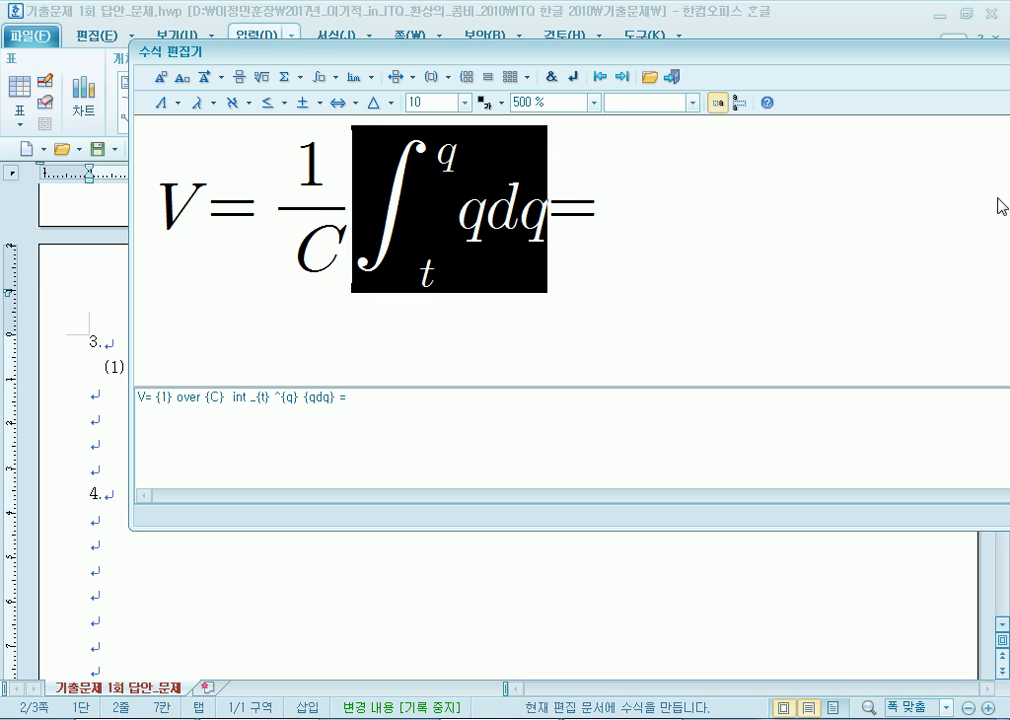
{"action": "key", "text": "Tab"}
{"action": "key", "text": "Tab"}
{"action": "key", "text": "Right"}
{"action": "key", "text": "Right"}
{"action": "key", "text": "Right"}
{"action": "key", "text": "Right"}
{"action": "key", "text": "Right"}
{"action": "key", "text": "Right"}
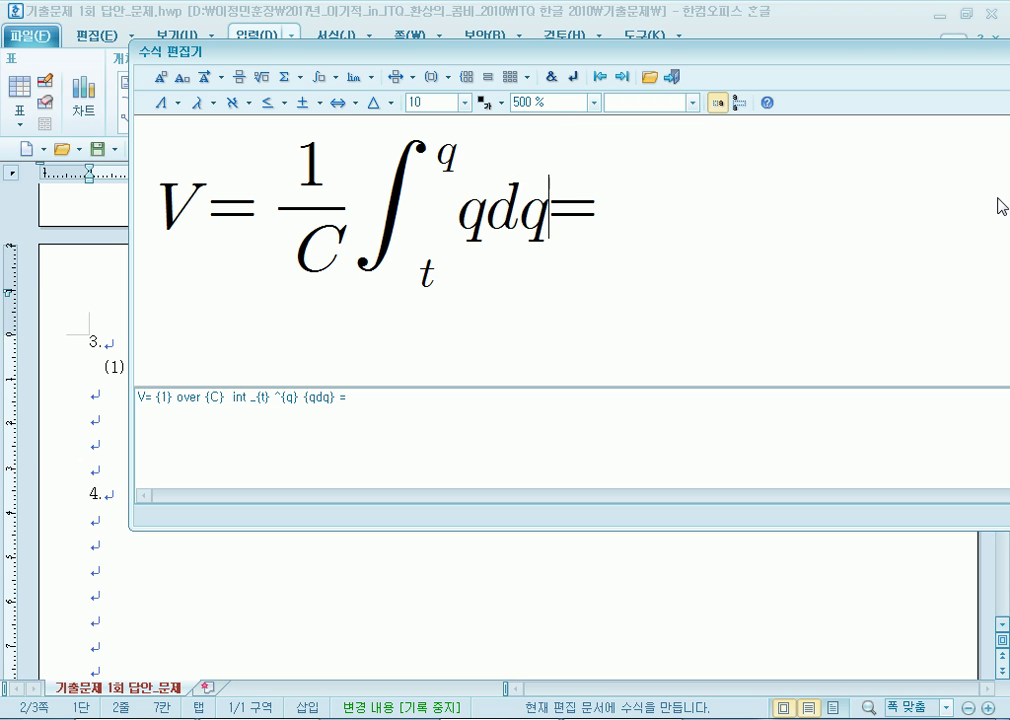
{"action": "key", "text": "Right"}
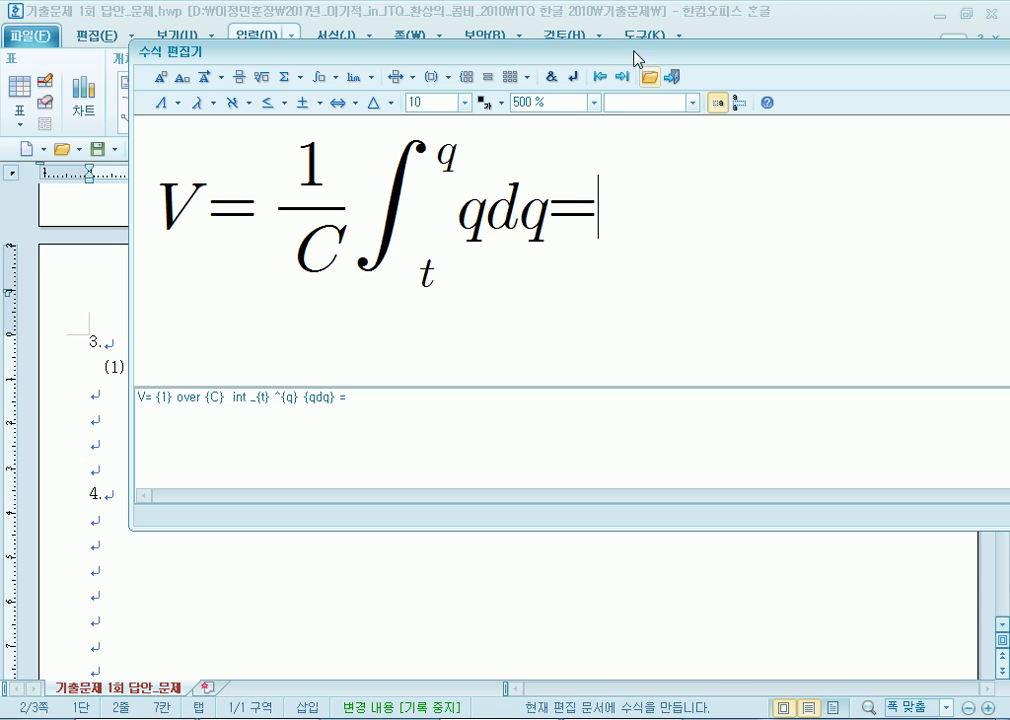
Finish the right side as 1/2 · q²/C and insert the equation.
{"action": "left_click", "coordinate": [259, 80]}
{"action": "type", "text": "1} over {"}
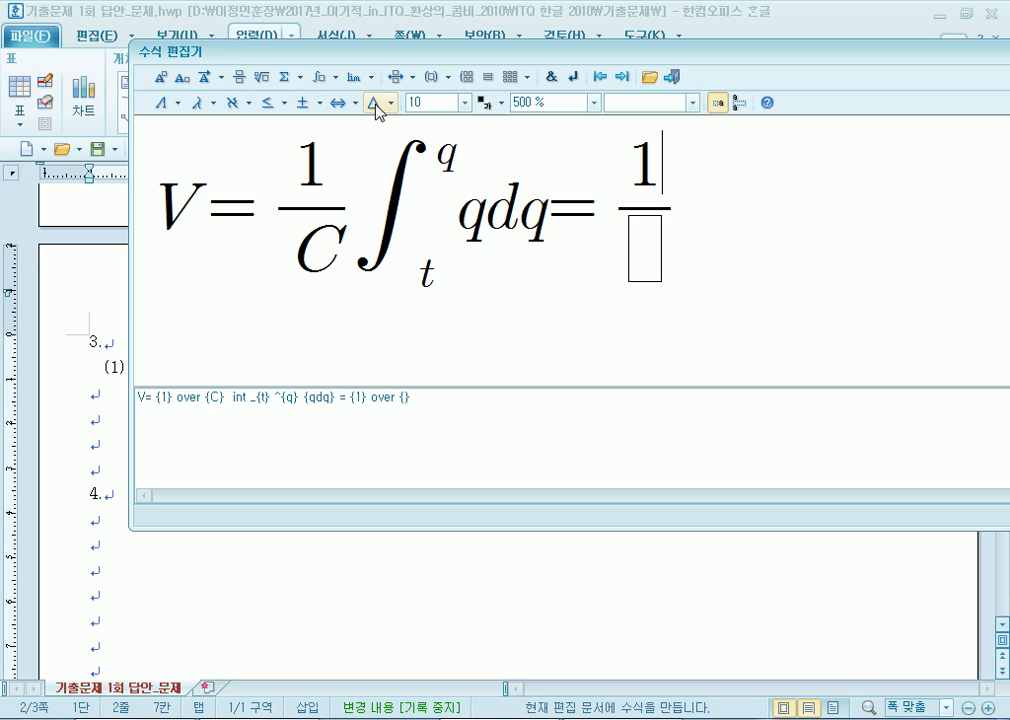
{"action": "type", "text": "2"}
{"action": "key", "text": "Right"}
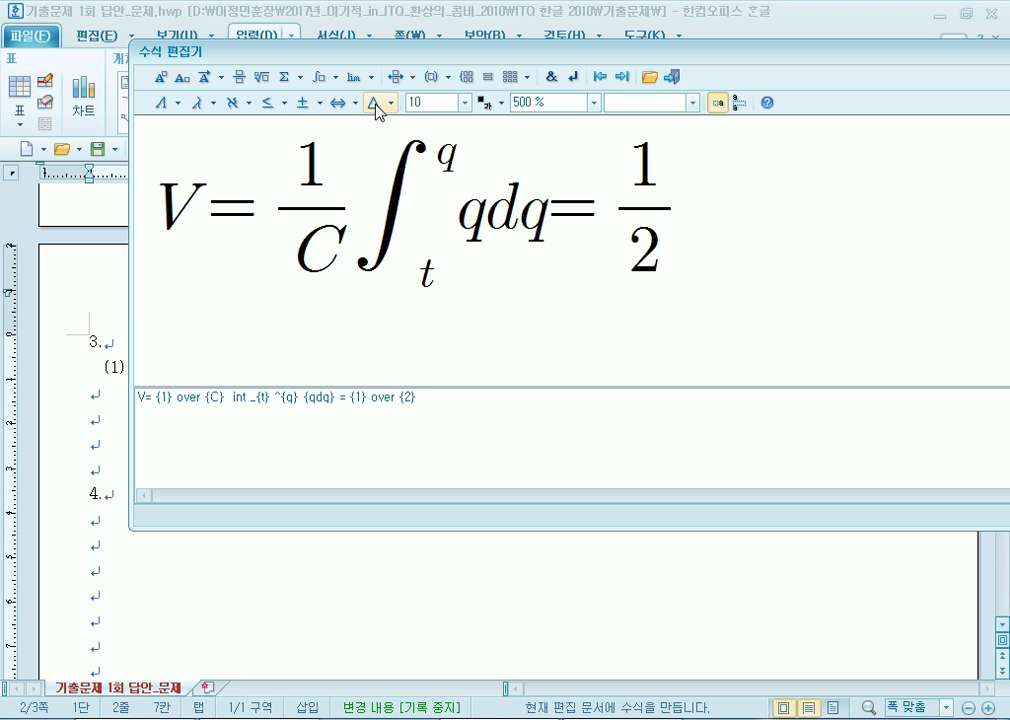
{"action": "left_click", "coordinate": [259, 79]}
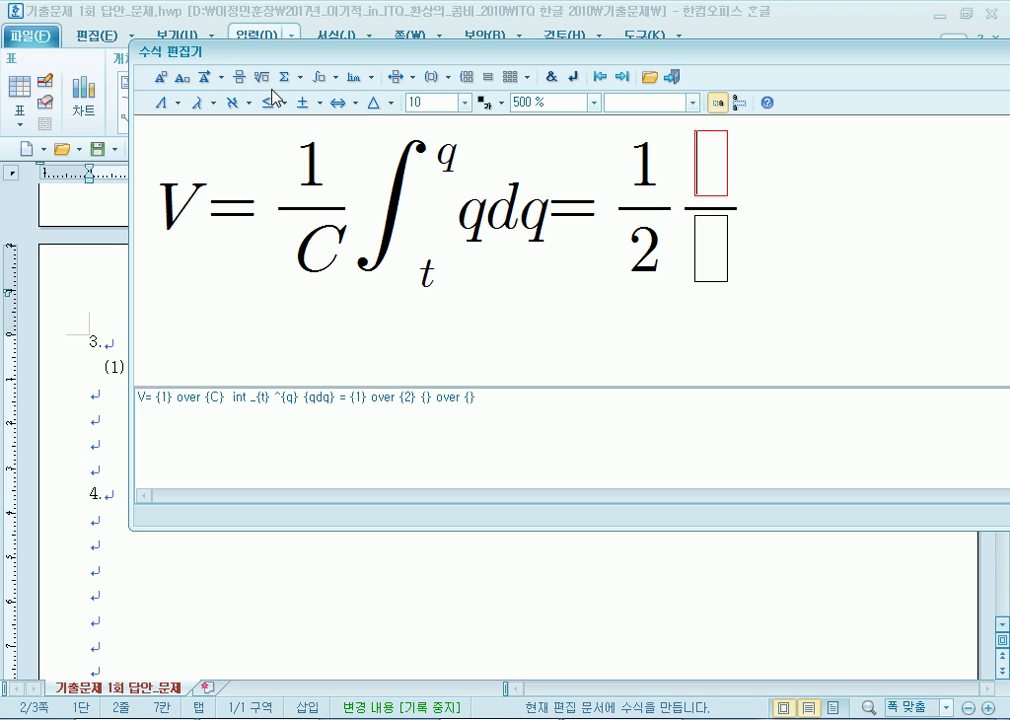
{"action": "key", "text": "Down"}
{"action": "type", "text": "C"}
{"action": "key", "text": "Up"}
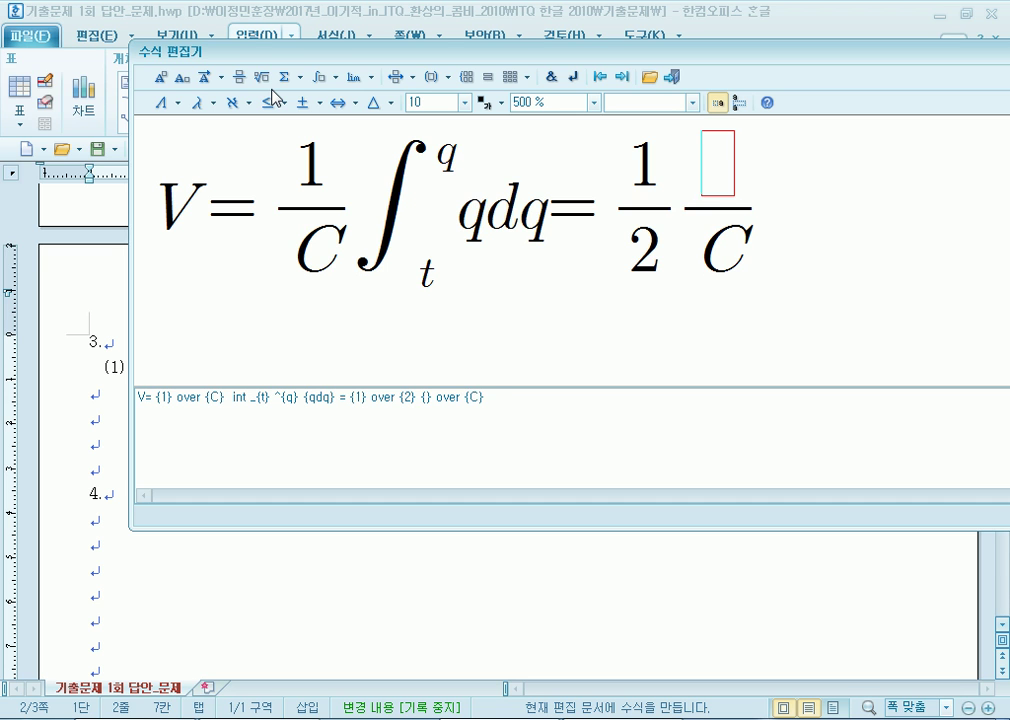
{"action": "type", "text": "q"}
{"action": "left_click", "coordinate": [160, 79]}
{"action": "type", "text": "2"}
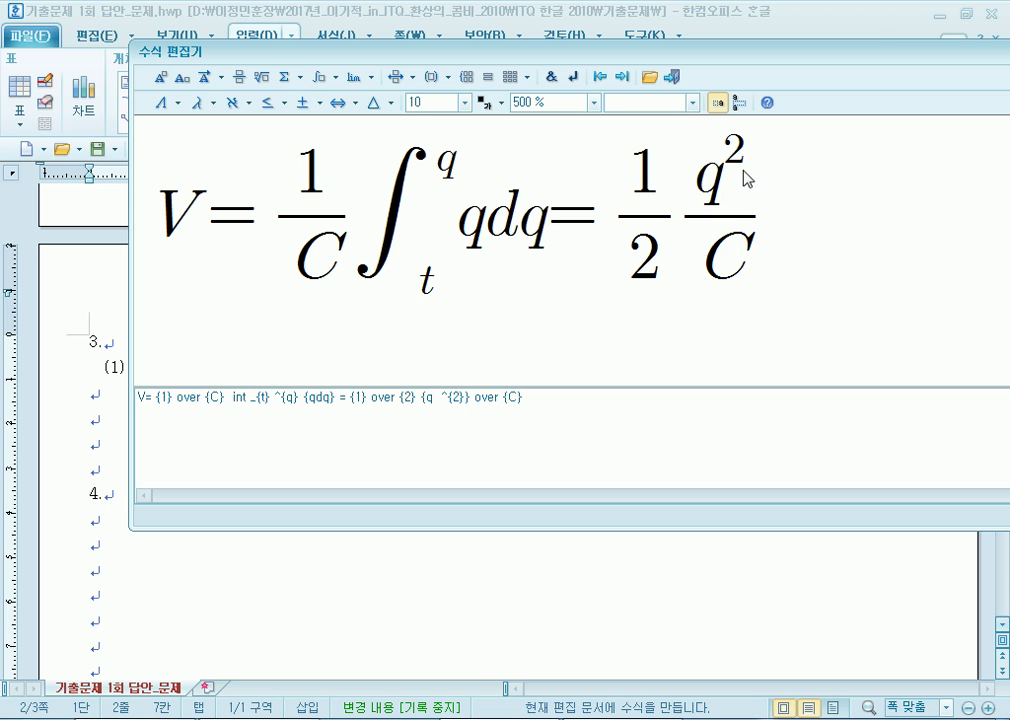
{"action": "left_click", "coordinate": [671, 76]}
Place the cursor right after the (2) label.
{"action": "left_click", "coordinate": [208, 382]}
{"action": "left_click", "coordinate": [345, 400]}
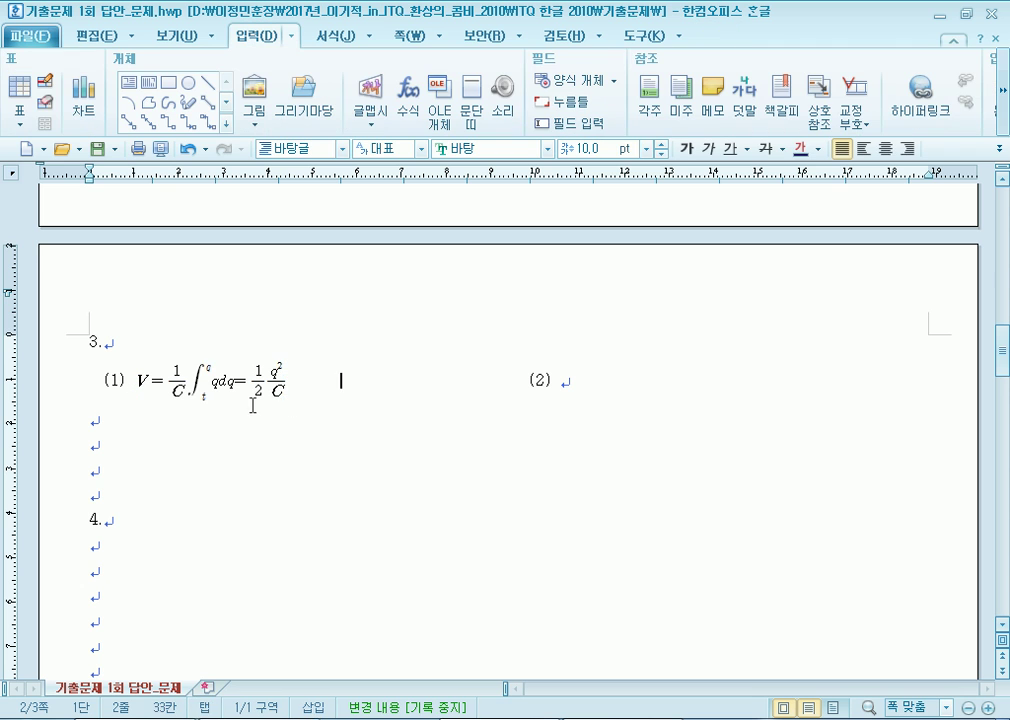
{"action": "left_click", "coordinate": [562, 399]}
{"action": "left_click_drag", "start_coordinate": [518, 381], "coordinate": [408, 378]}
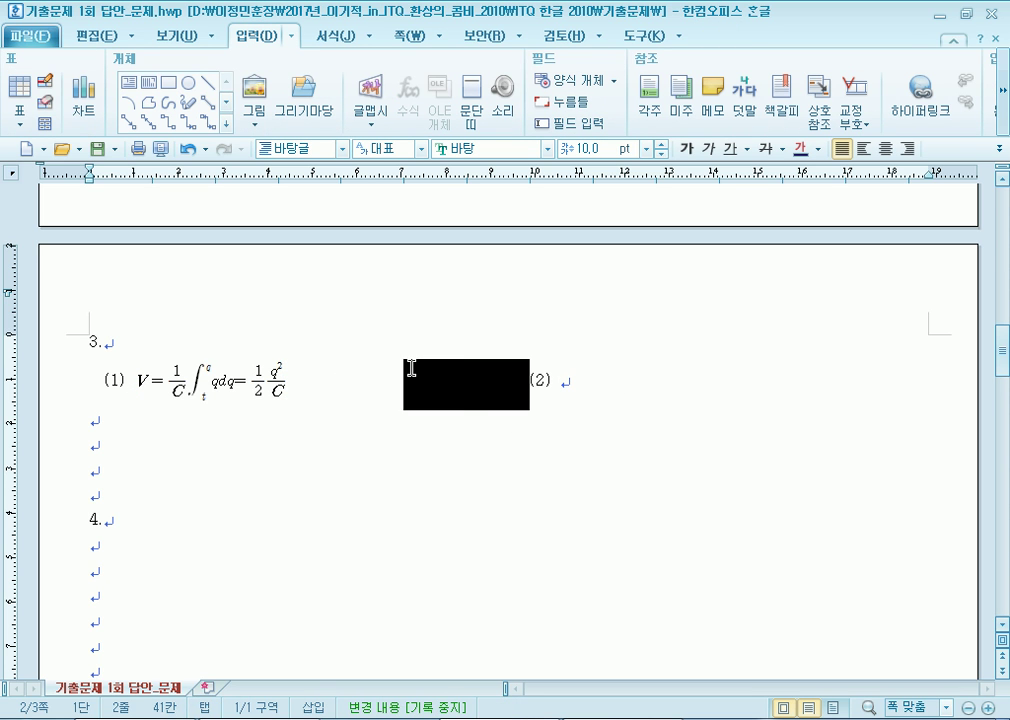
{"action": "left_click", "coordinate": [402, 380]}
{"action": "left_click", "coordinate": [598, 385]}
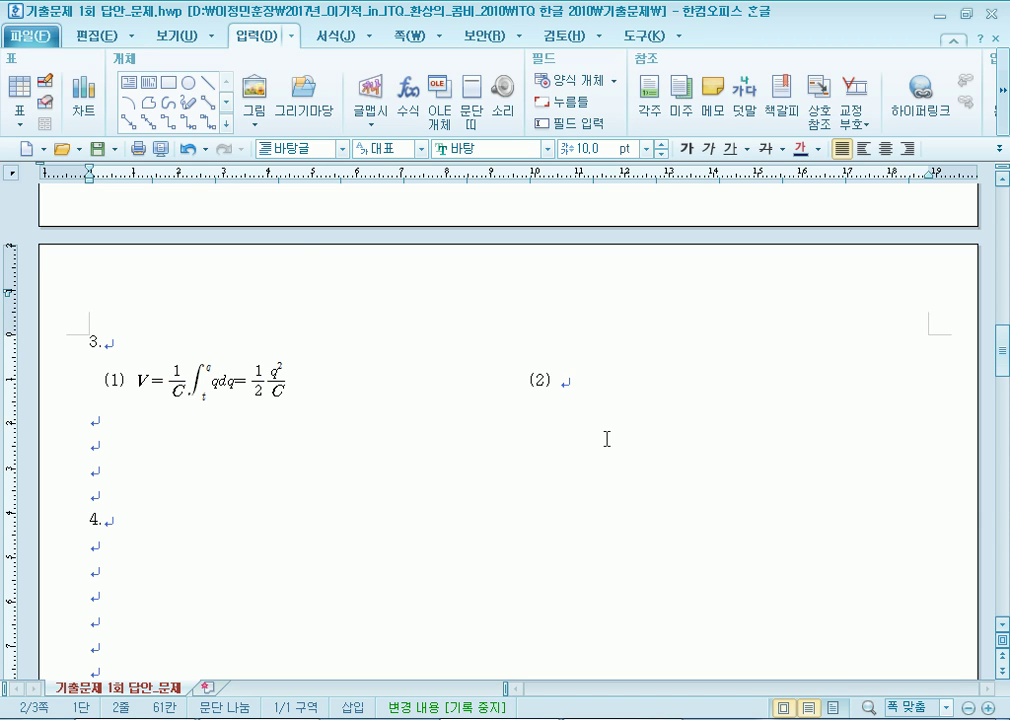
Start a new equation at 500% with an integral from a to b.
{"action": "left_click", "coordinate": [408, 98]}
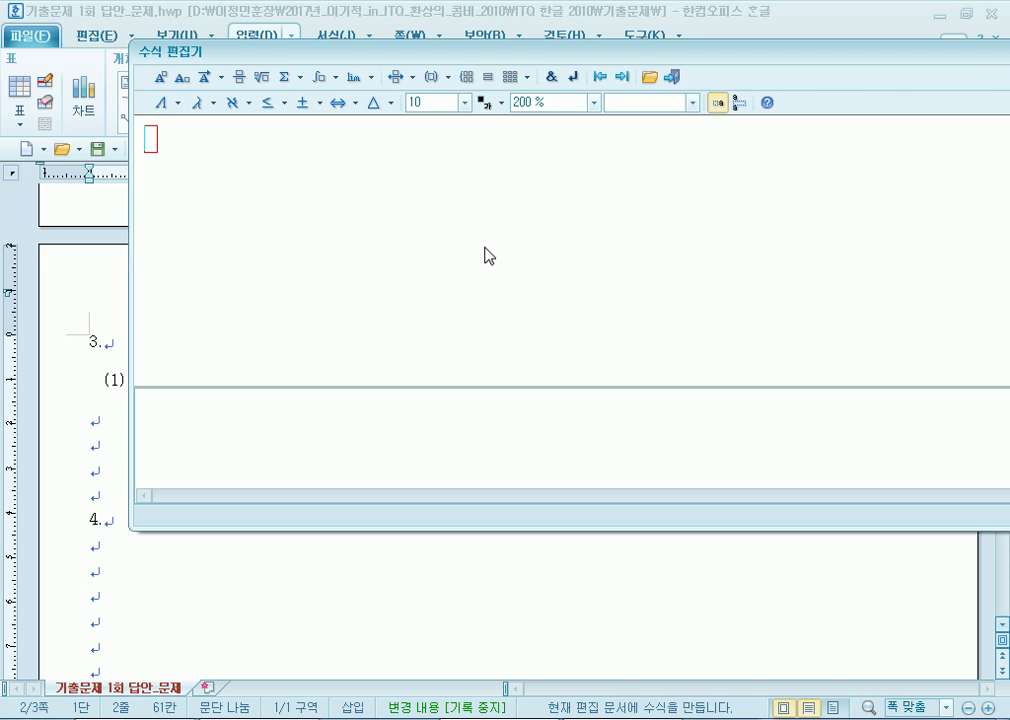
{"action": "left_click", "coordinate": [594, 102]}
{"action": "left_click", "coordinate": [553, 190]}
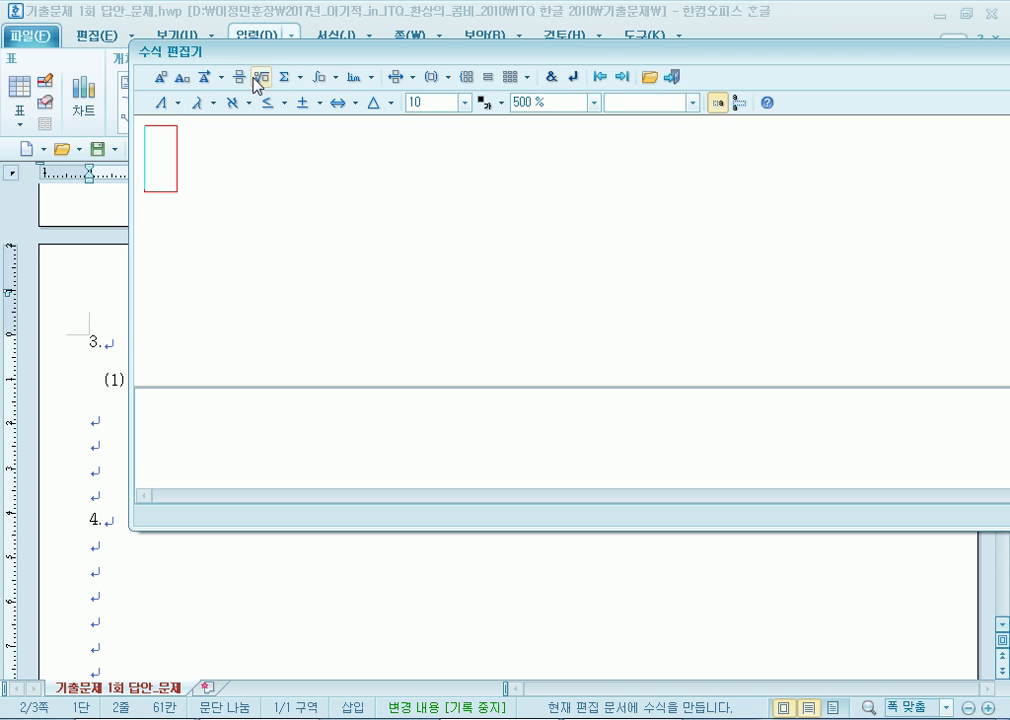
{"action": "left_click", "coordinate": [317, 84]}
{"action": "left_click", "coordinate": [326, 108]}
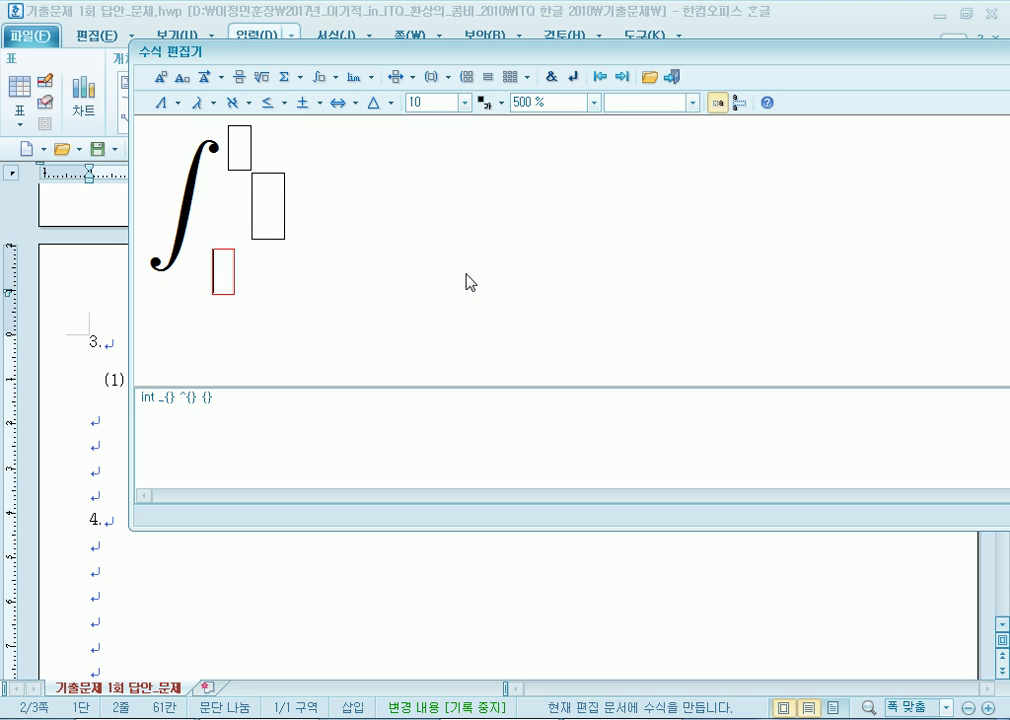
{"action": "type", "text": "z"}
{"action": "key", "text": "Right"}
{"action": "key", "text": "Left"}
{"action": "key", "text": "Left"}
{"action": "key", "text": "Delete"}
{"action": "type", "text": "a"}
{"action": "key", "text": "Right"}
{"action": "type", "text": "b"}
{"action": "key", "text": "Right"}
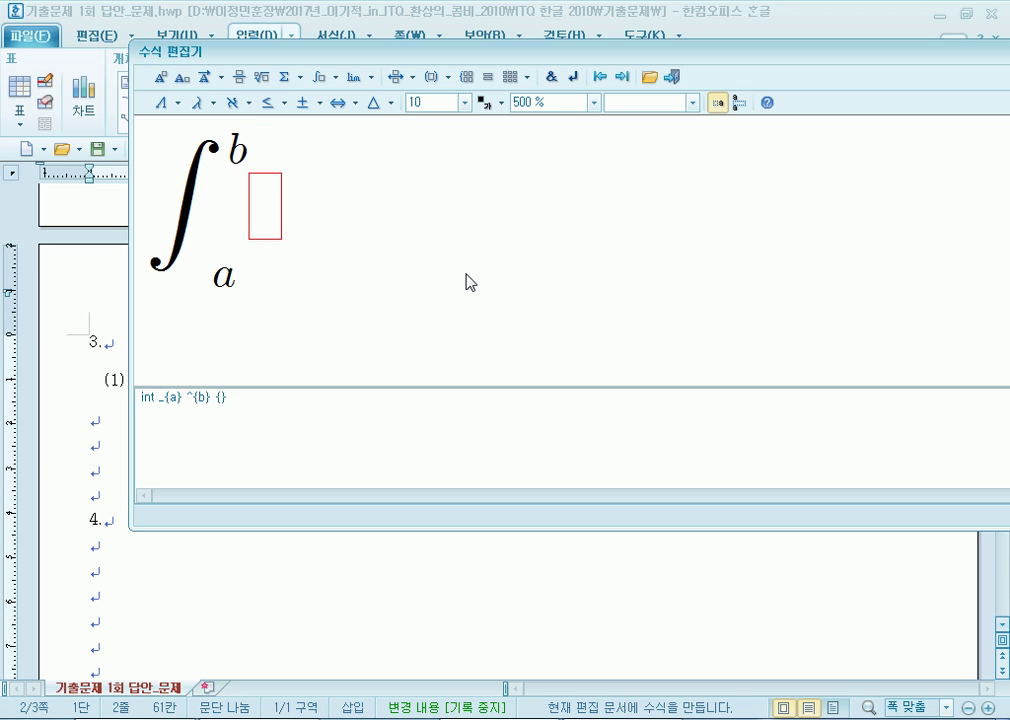
Type the integrand A(x-a)(x-b)dx followed by = -.
{"action": "type", "text": "A(x"}
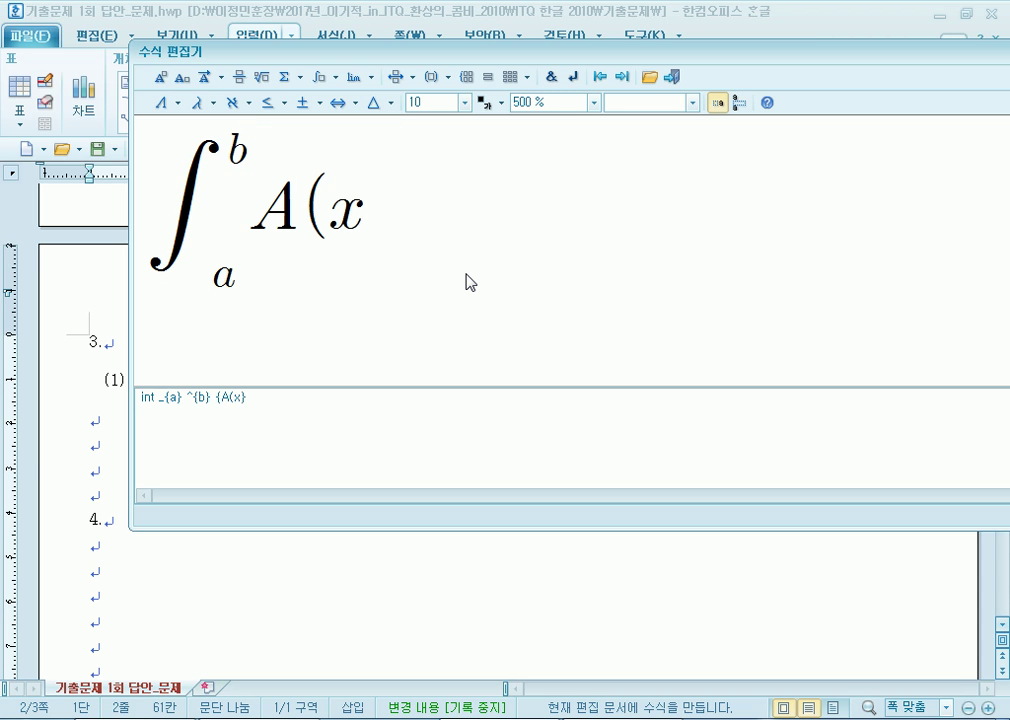
{"action": "type", "text": "-a)*"}
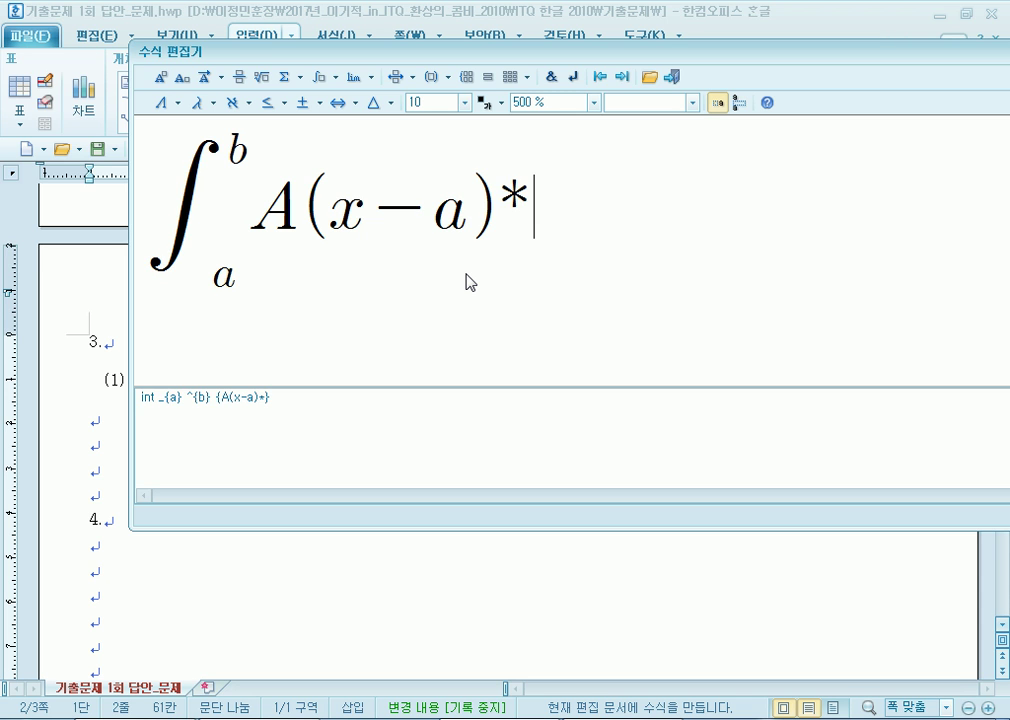
{"action": "key", "text": "BackSpace"}
{"action": "type", "text": "("}
{"action": "type", "text": "x-b"}
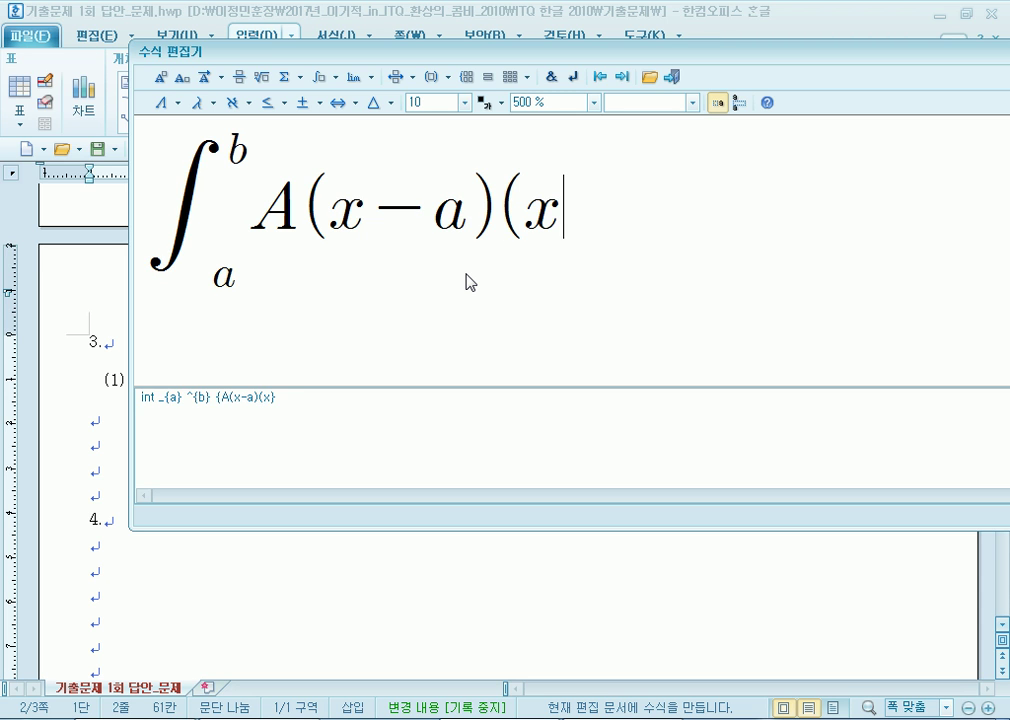
{"action": "type", "text": ")dx"}
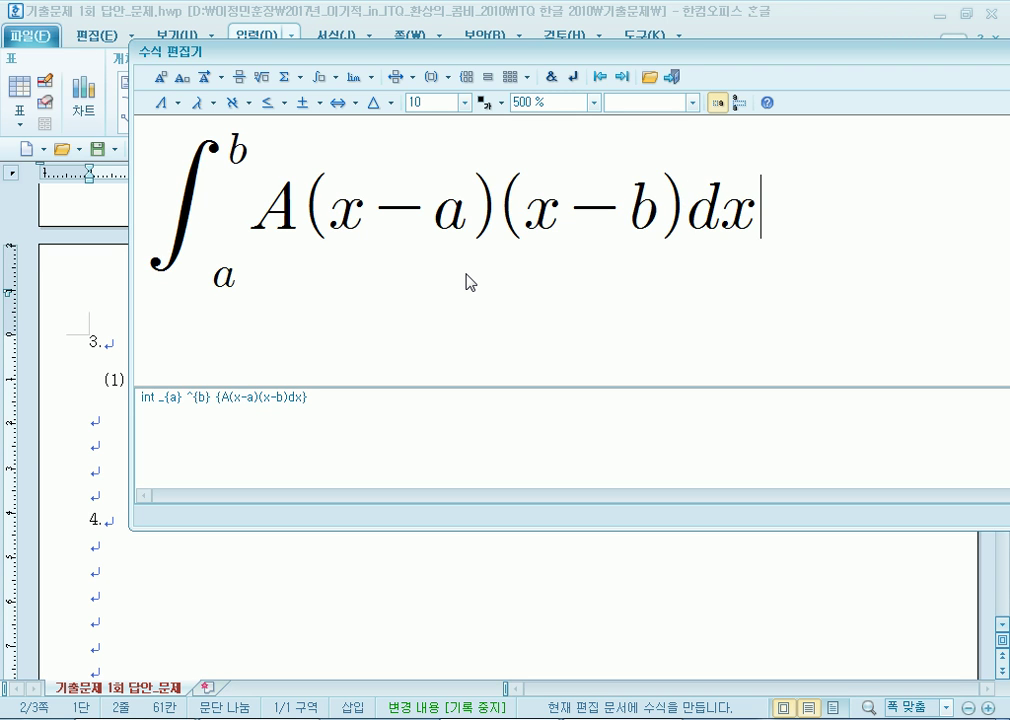
{"action": "type", "text": "="}
{"action": "key", "text": "BackSpace"}
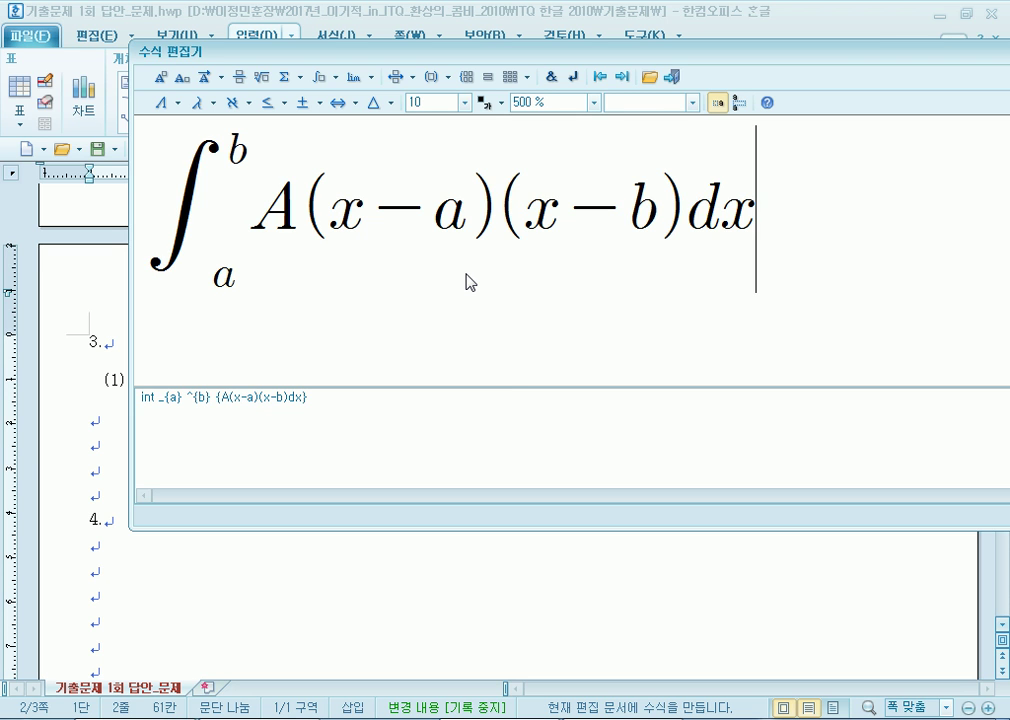
{"action": "type", "text": "="}
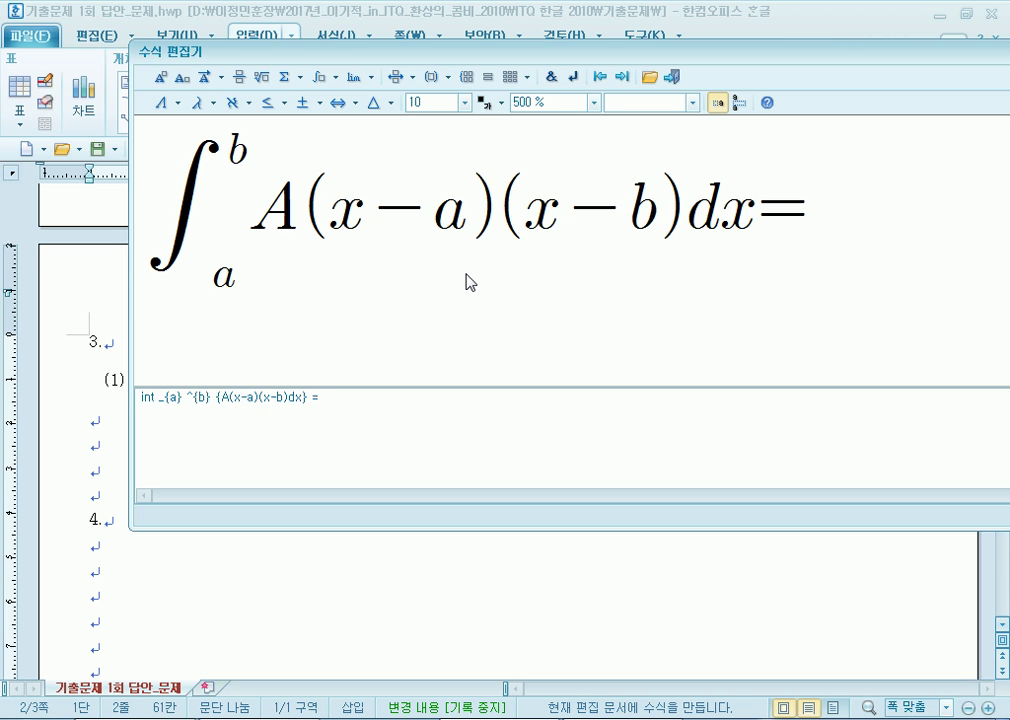
{"action": "type", "text": "0"}
{"action": "key", "text": "BackSpace"}
{"action": "type", "text": "-"}
Complete the right side as A/6 (b-a)³ and insert equation (2).
{"action": "left_click", "coordinate": [239, 79]}
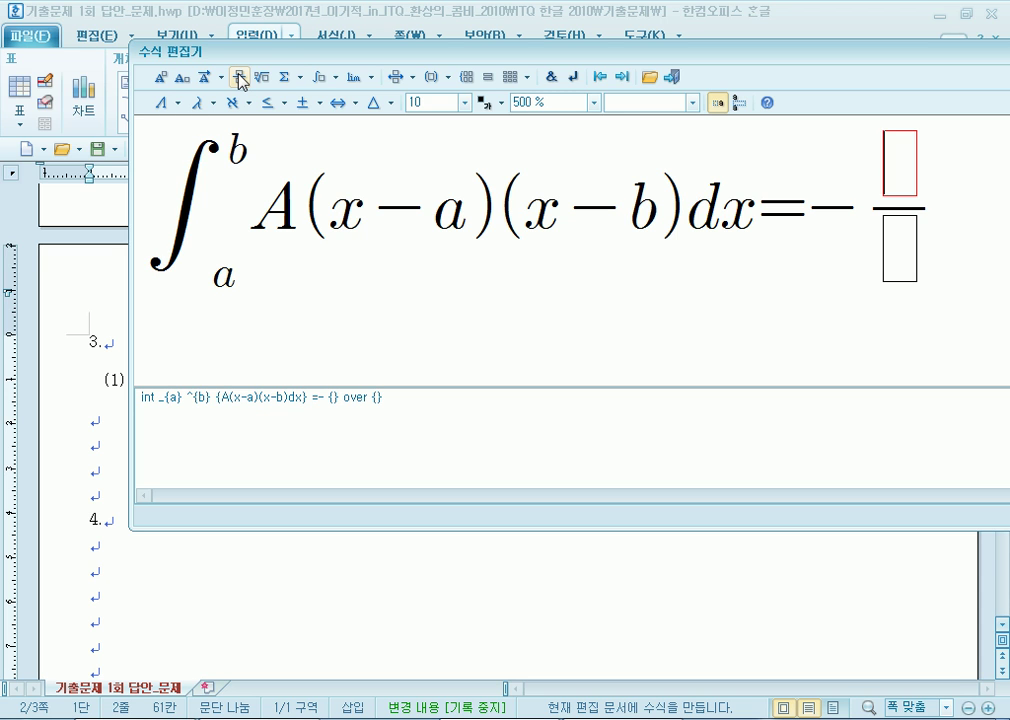
{"action": "type", "text": "A"}
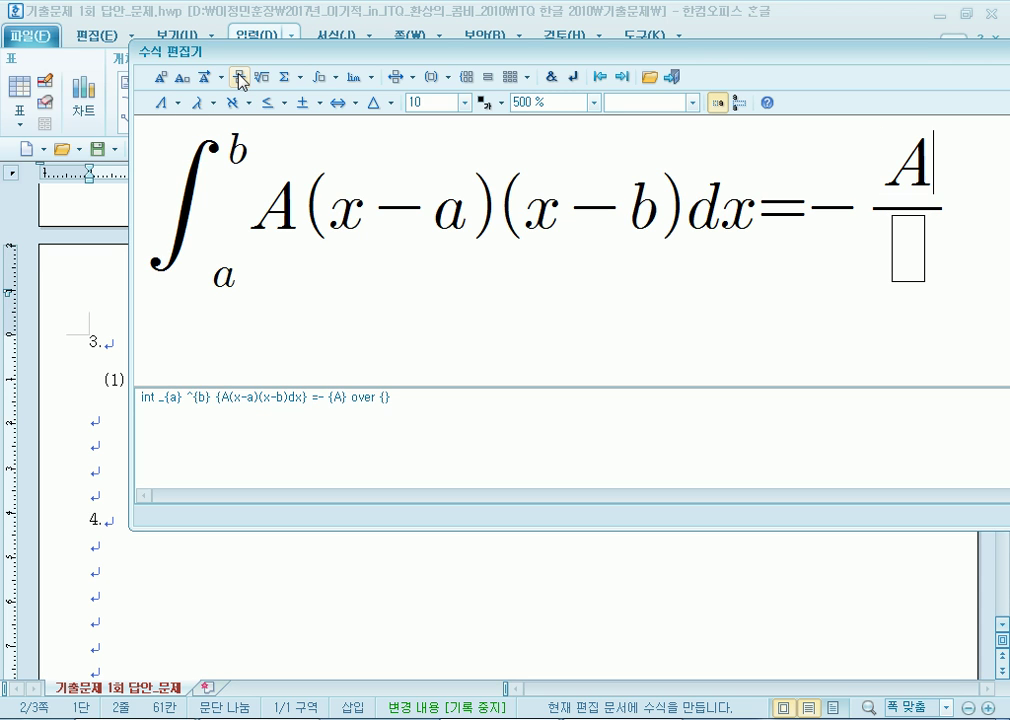
{"action": "key", "text": "Tab"}
{"action": "type", "text": "6}"}
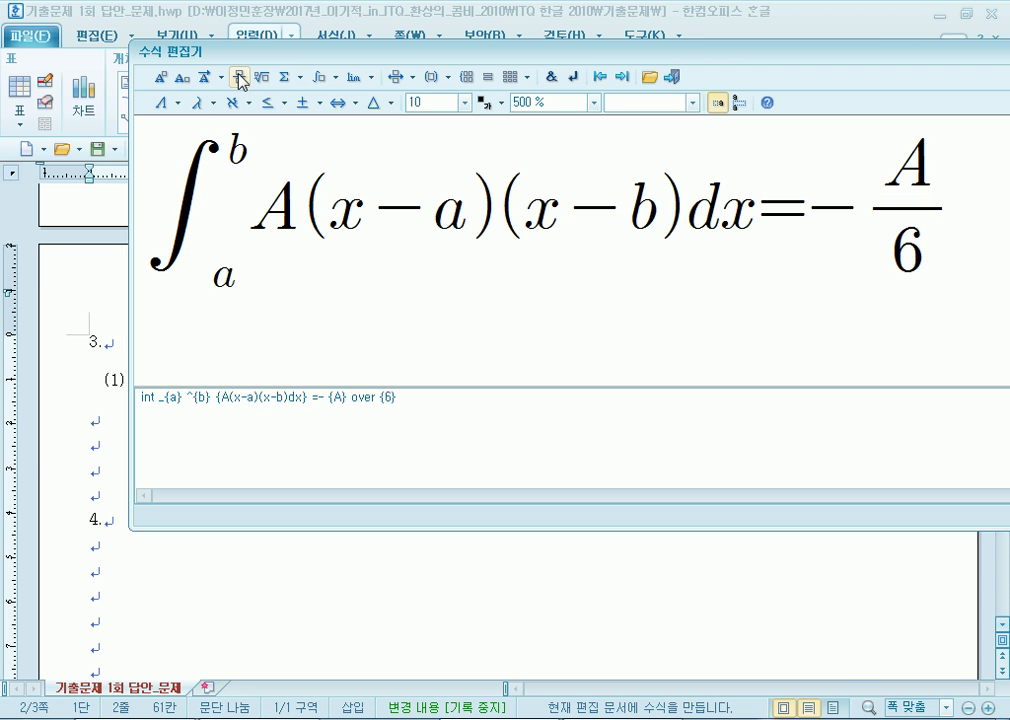
{"action": "type", "text": " (b-"}
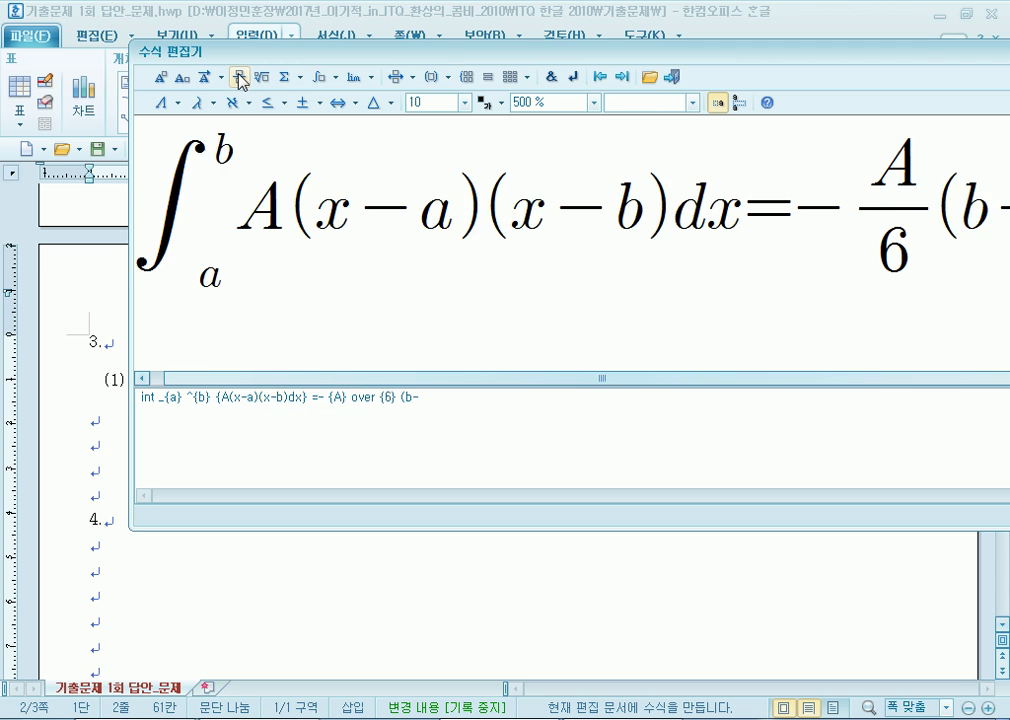
{"action": "type", "text": "a("}
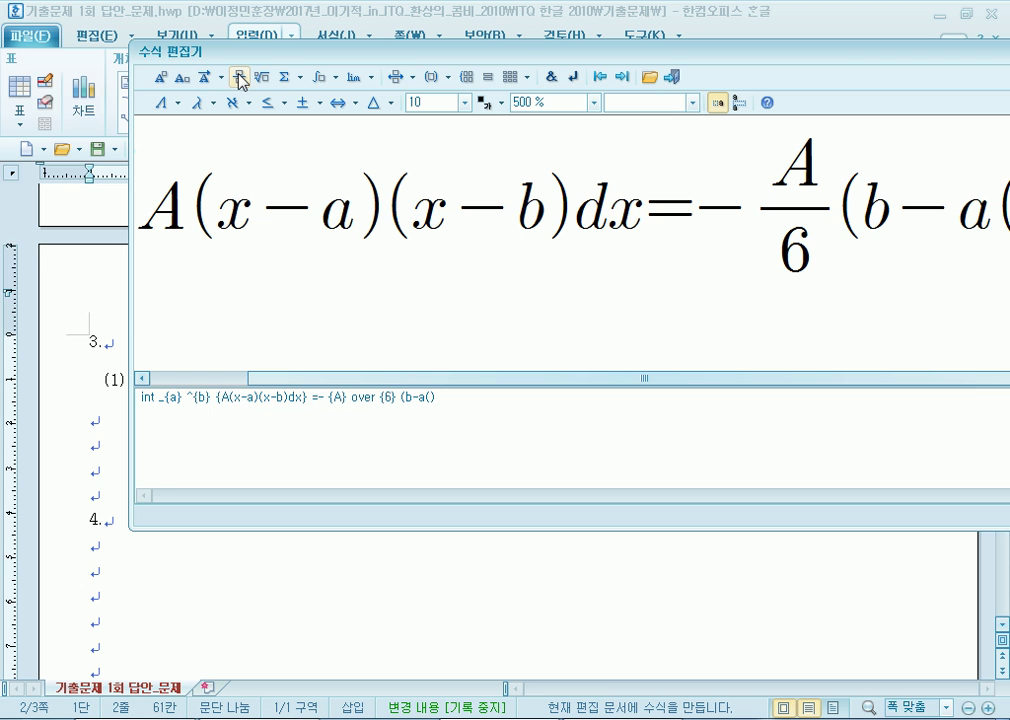
{"action": "left_click", "coordinate": [159, 77]}
{"action": "type", "text": "3"}
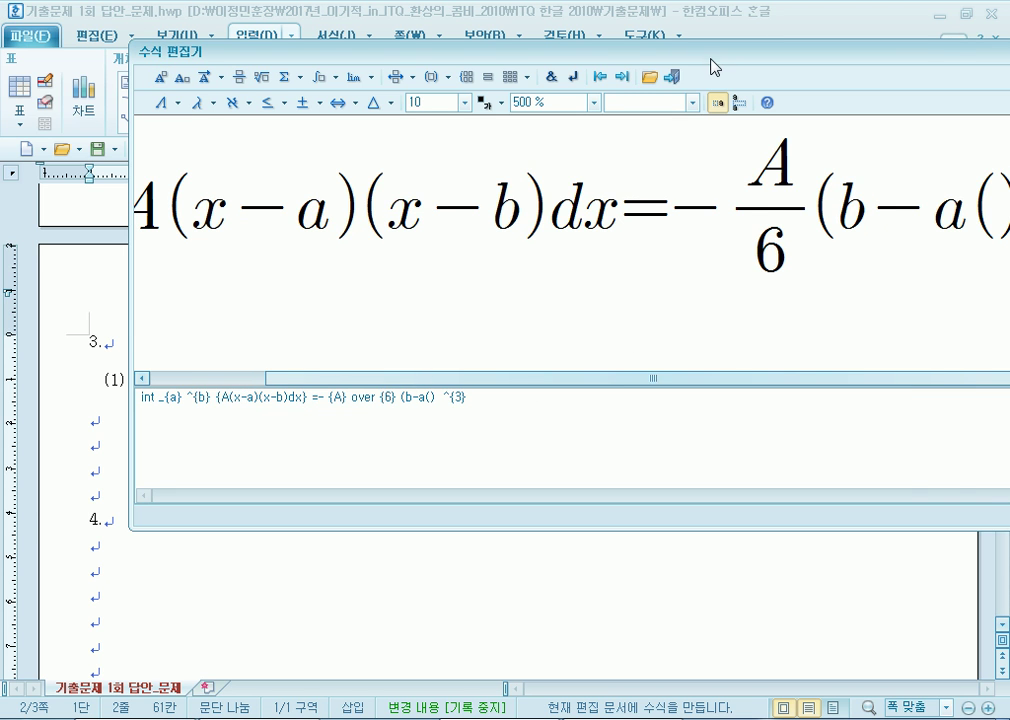
{"action": "left_click_drag", "start_coordinate": [711, 59], "coordinate": [572, 41]}
{"action": "left_click", "coordinate": [862, 196]}
{"action": "key", "text": "BackSpace"}
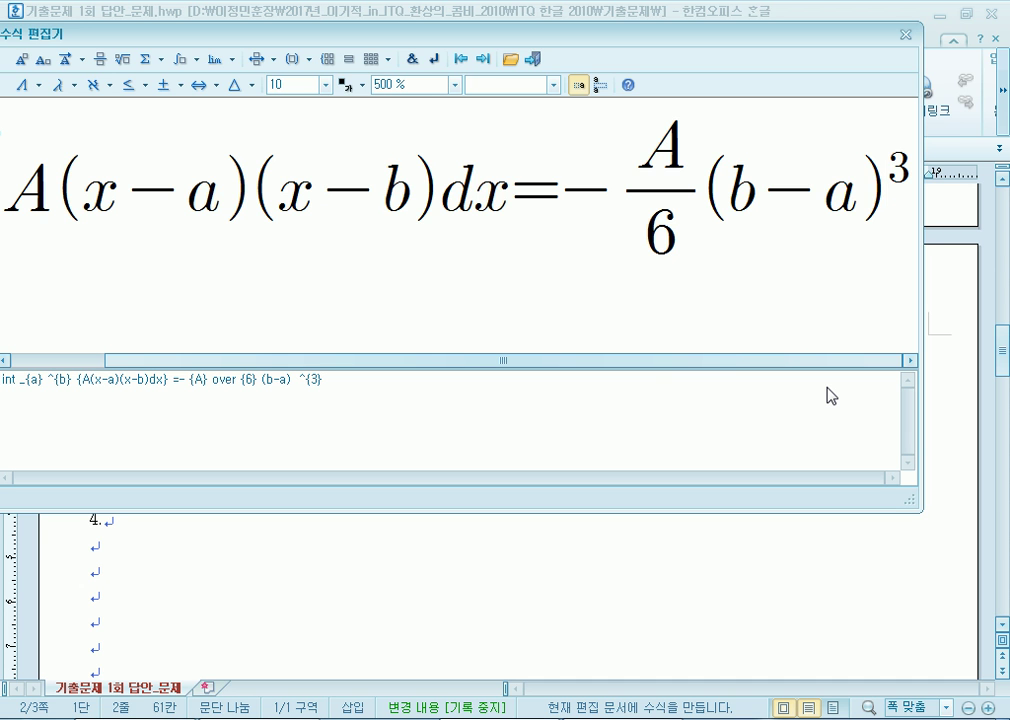
{"action": "left_click", "coordinate": [532, 59]}
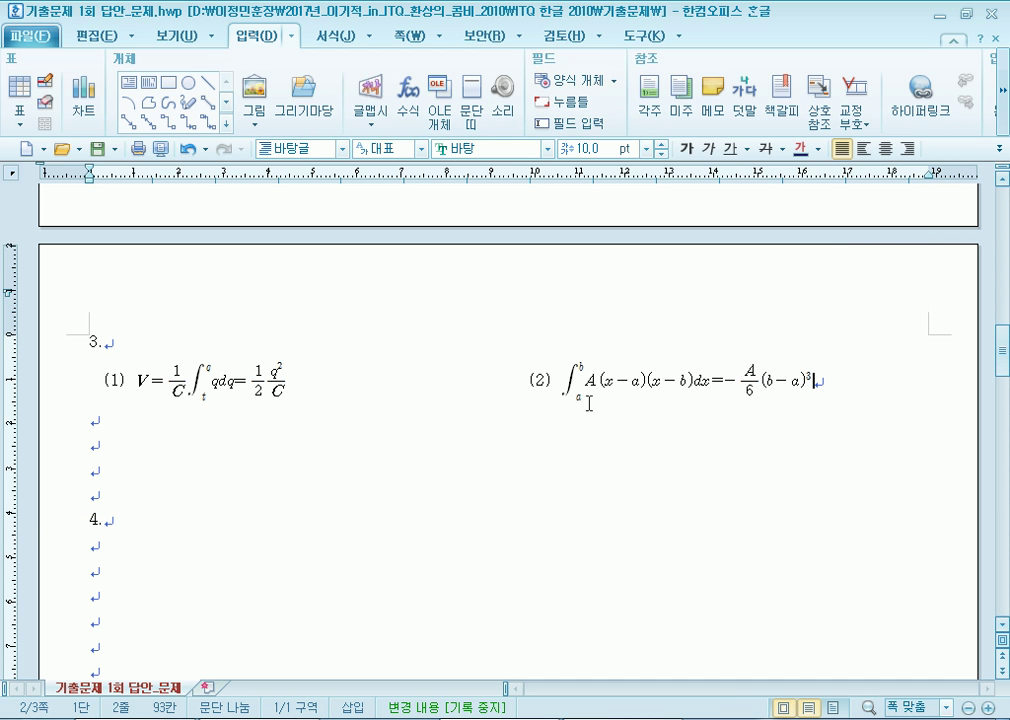
Reopen equation (2) twice, closing it each time without changes.
{"action": "double_click", "coordinate": [608, 381]}
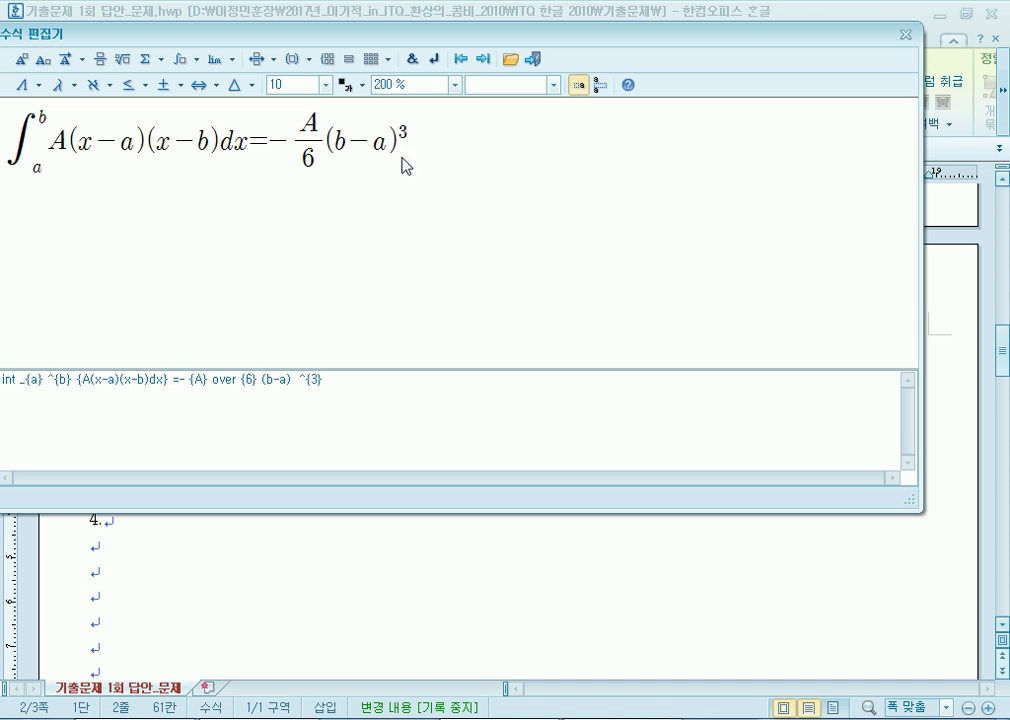
{"action": "left_click", "coordinate": [906, 34]}
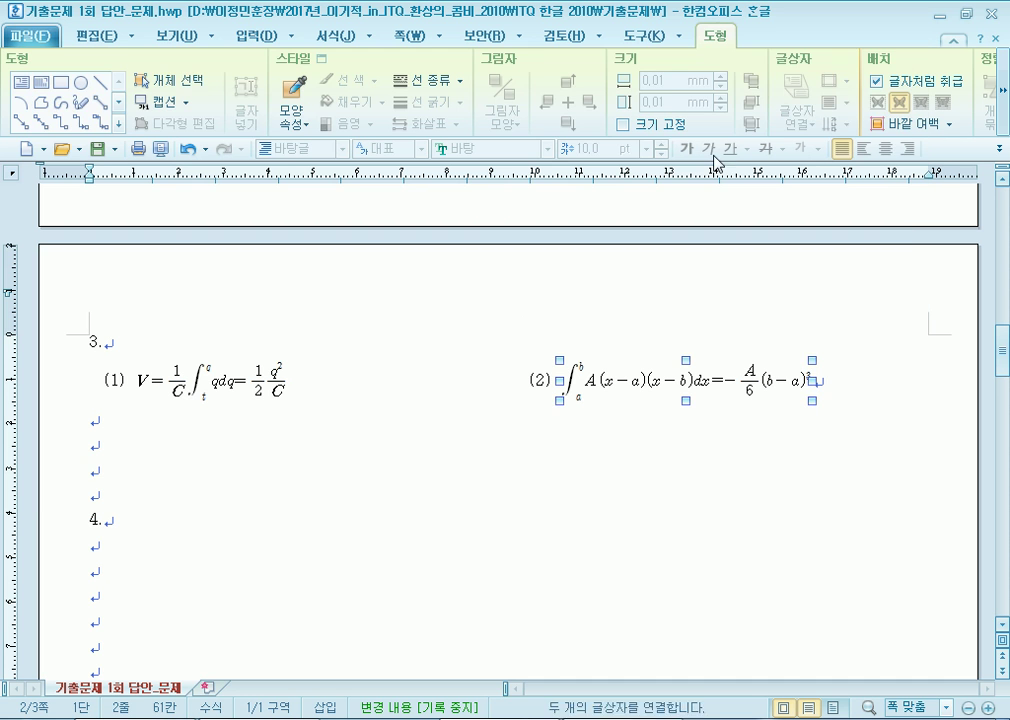
{"action": "left_click", "coordinate": [399, 464]}
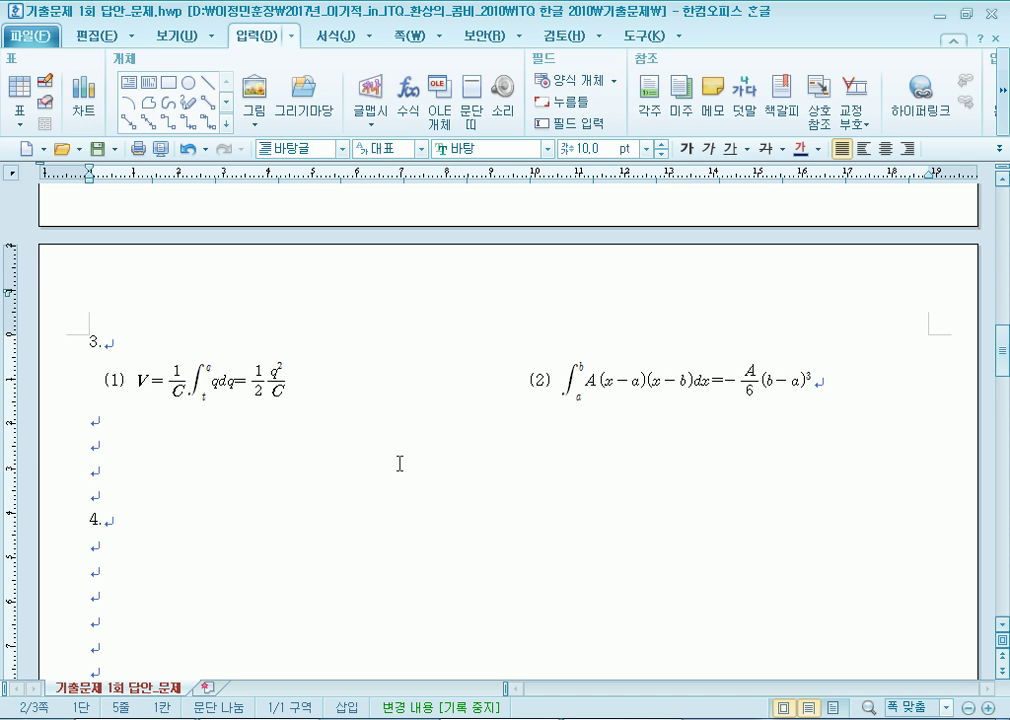
{"action": "double_click", "coordinate": [650, 385]}
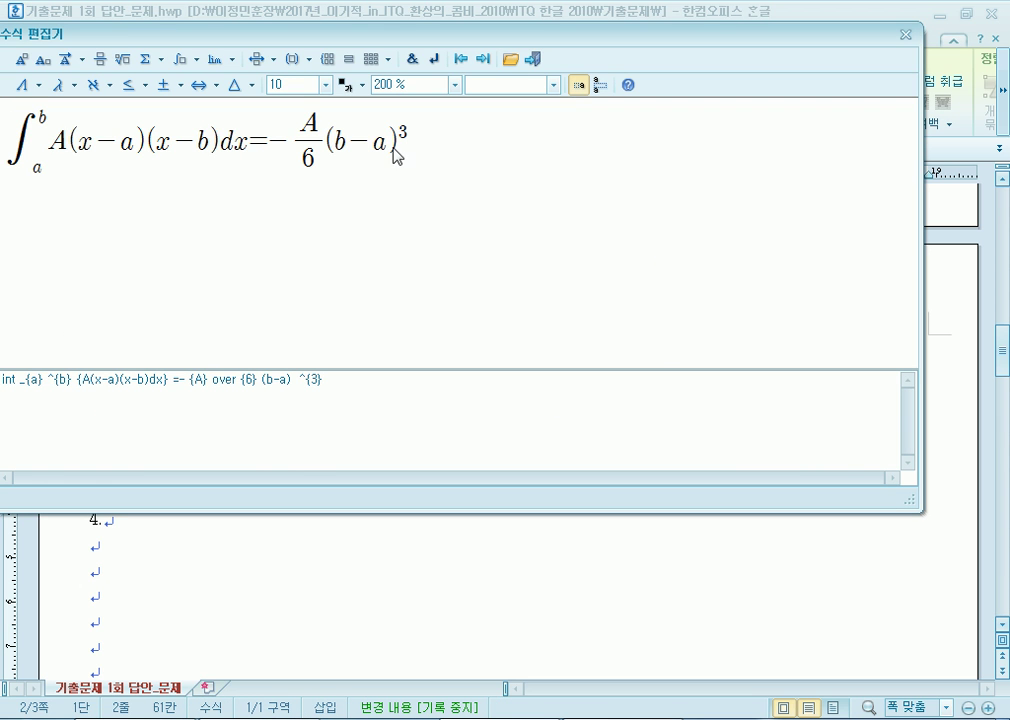
{"action": "left_click", "coordinate": [536, 67]}
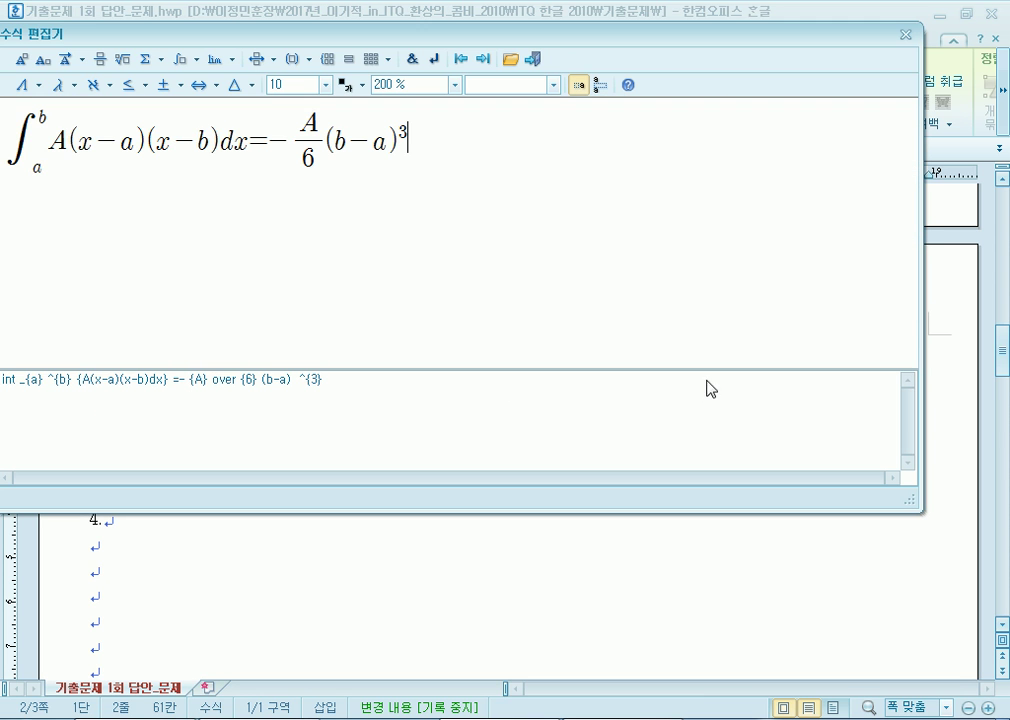
Open equation (2), add a not-equal sign before =, then delete it.
{"action": "double_click", "coordinate": [700, 380]}
{"action": "left_click", "coordinate": [258, 142]}
{"action": "left_click", "coordinate": [145, 87]}
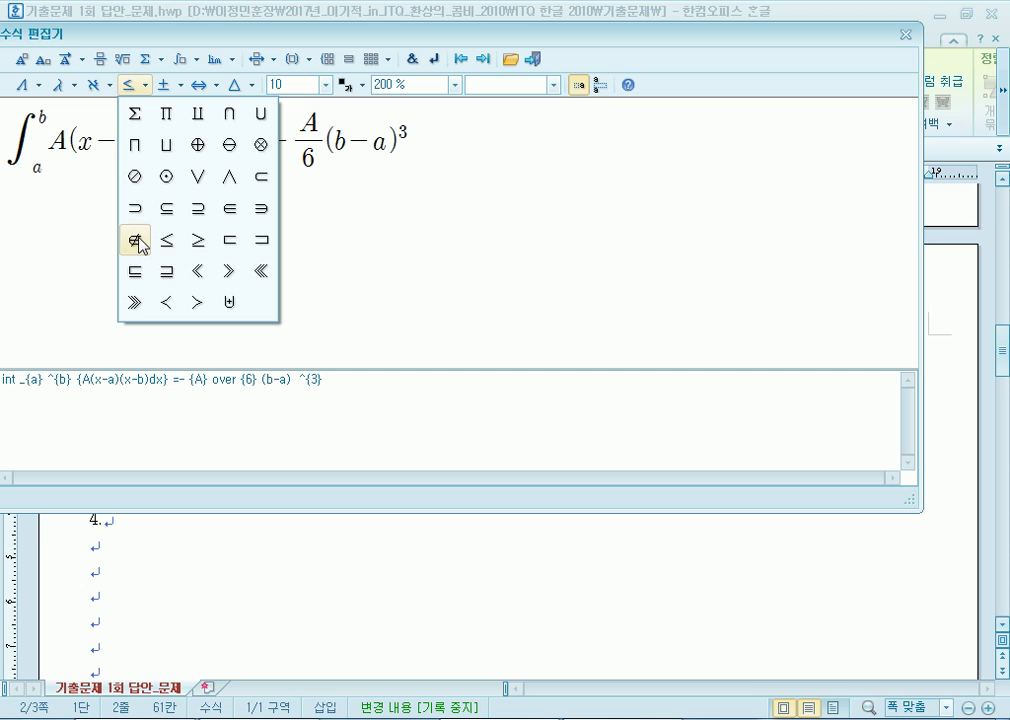
{"action": "left_click", "coordinate": [179, 87]}
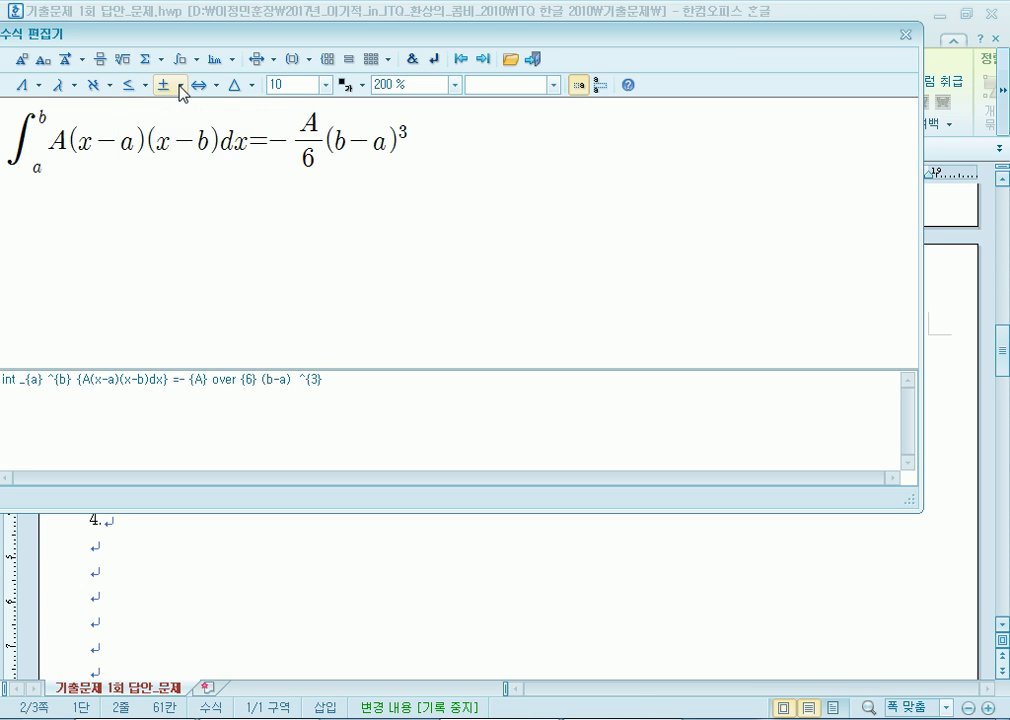
{"action": "left_click", "coordinate": [179, 87]}
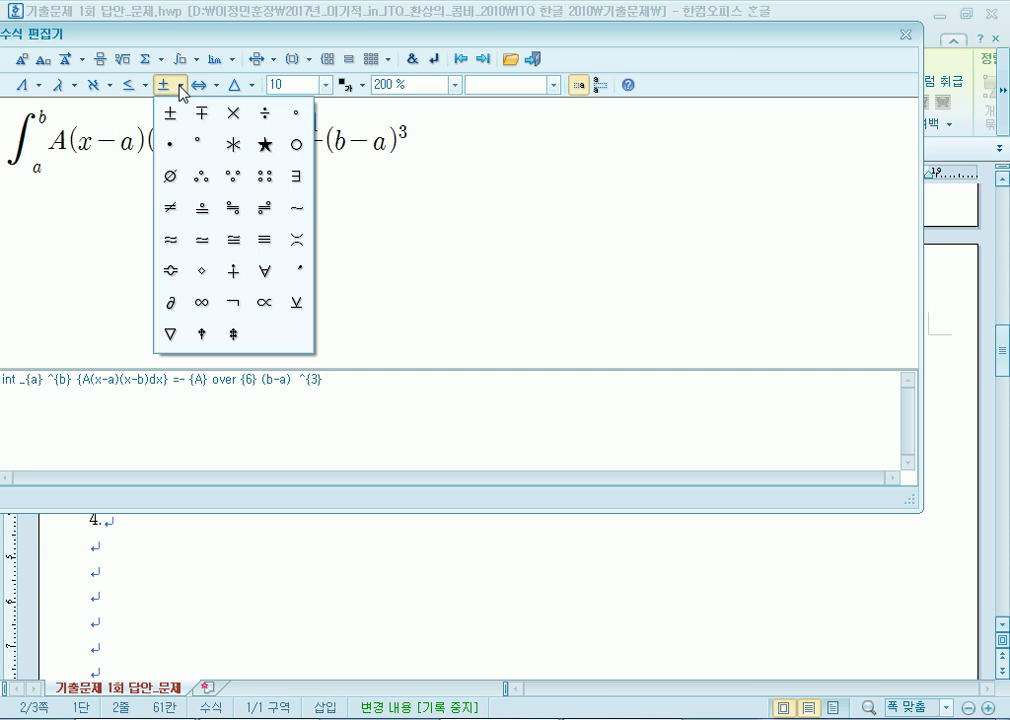
{"action": "left_click", "coordinate": [172, 210]}
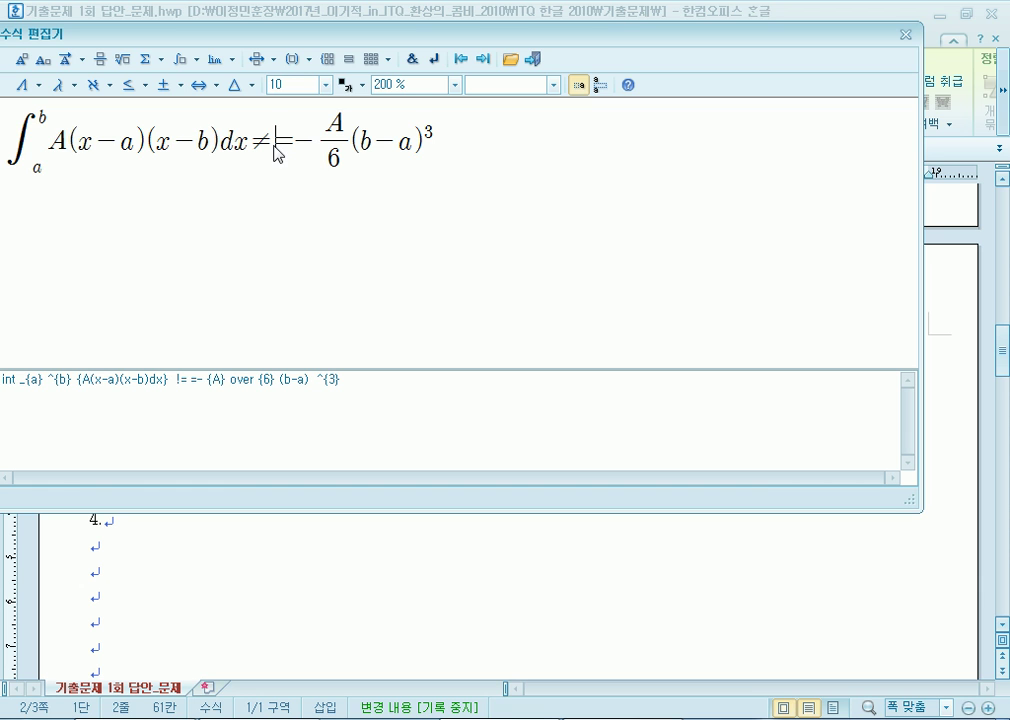
{"action": "key", "text": "Left"}
{"action": "key", "text": "Delete"}
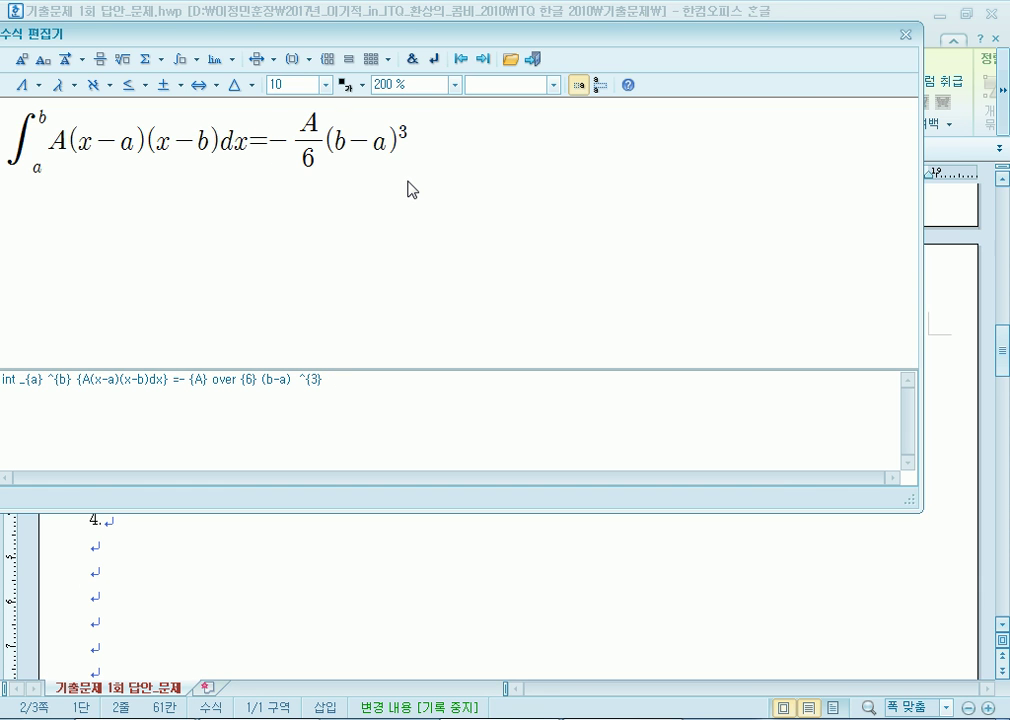
Browse the operator, arrow and miscellaneous symbol palettes, then return equation (2) to the document.
{"action": "left_click", "coordinate": [164, 88]}
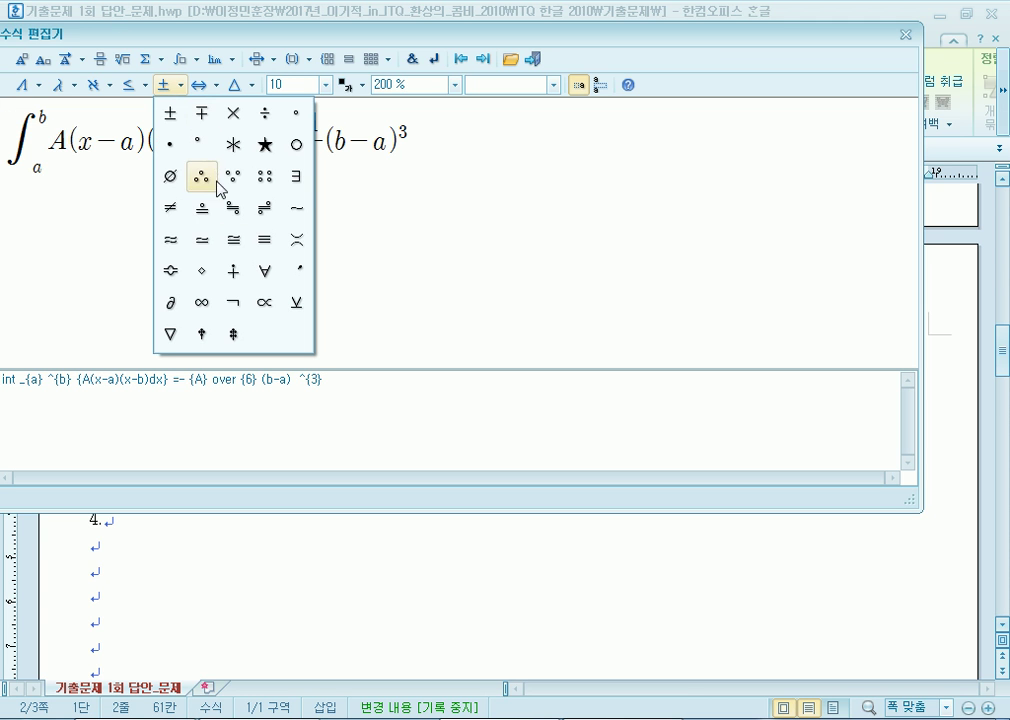
{"action": "left_click", "coordinate": [180, 88]}
{"action": "left_click", "coordinate": [181, 88]}
{"action": "left_click", "coordinate": [217, 89]}
{"action": "left_click", "coordinate": [217, 88]}
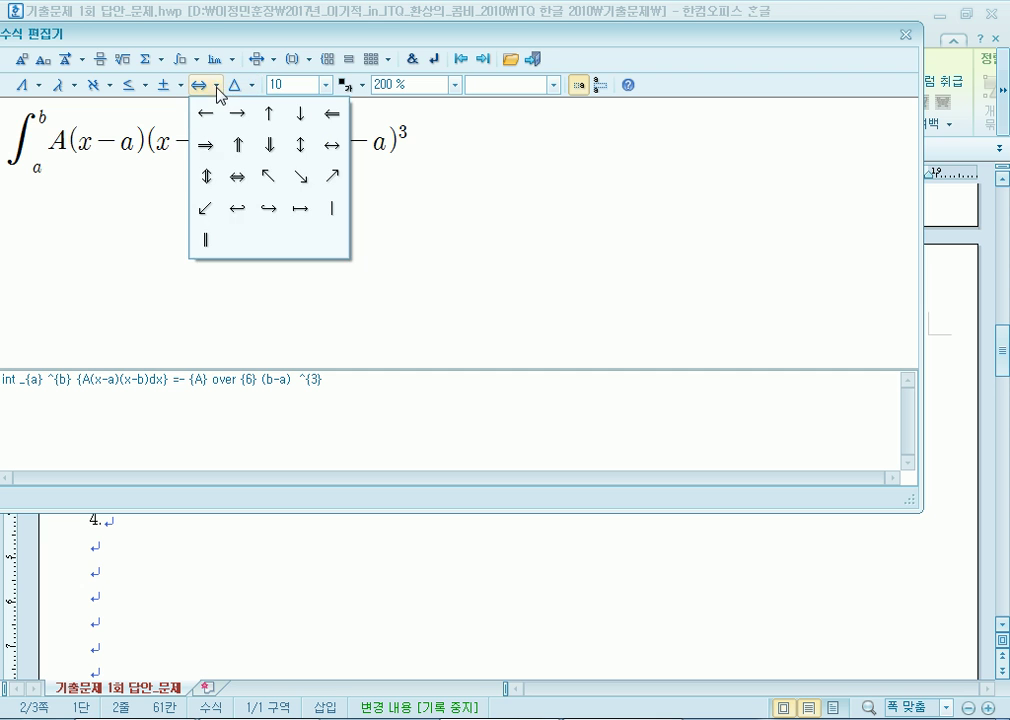
{"action": "left_click", "coordinate": [252, 88]}
{"action": "left_click", "coordinate": [253, 88]}
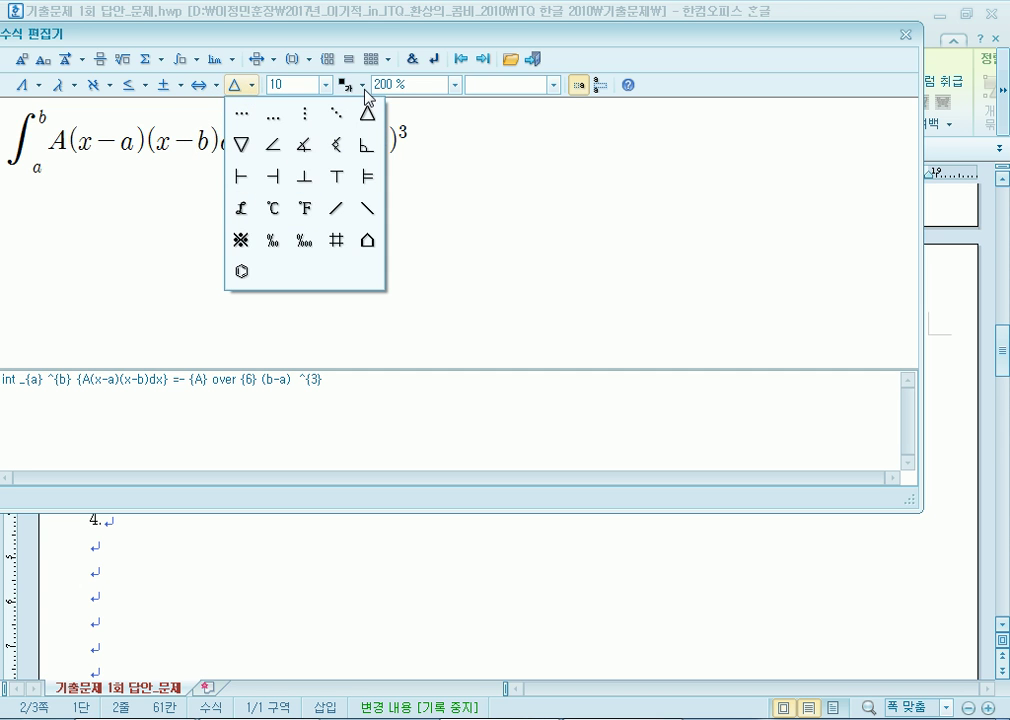
{"action": "left_click", "coordinate": [416, 45]}
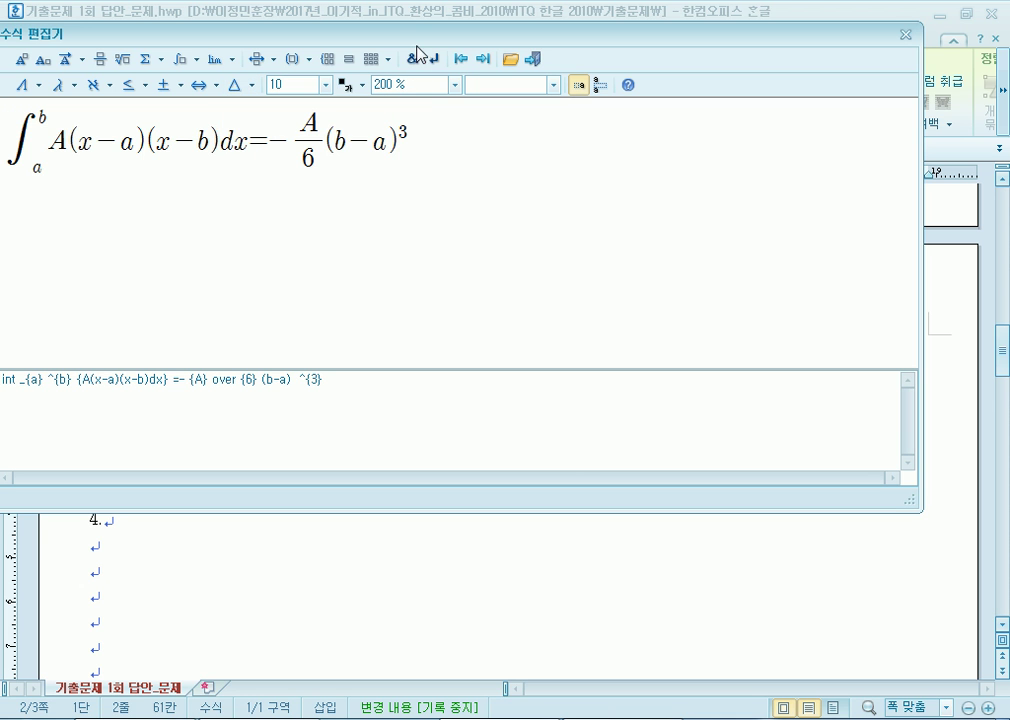
{"action": "left_click", "coordinate": [532, 59]}
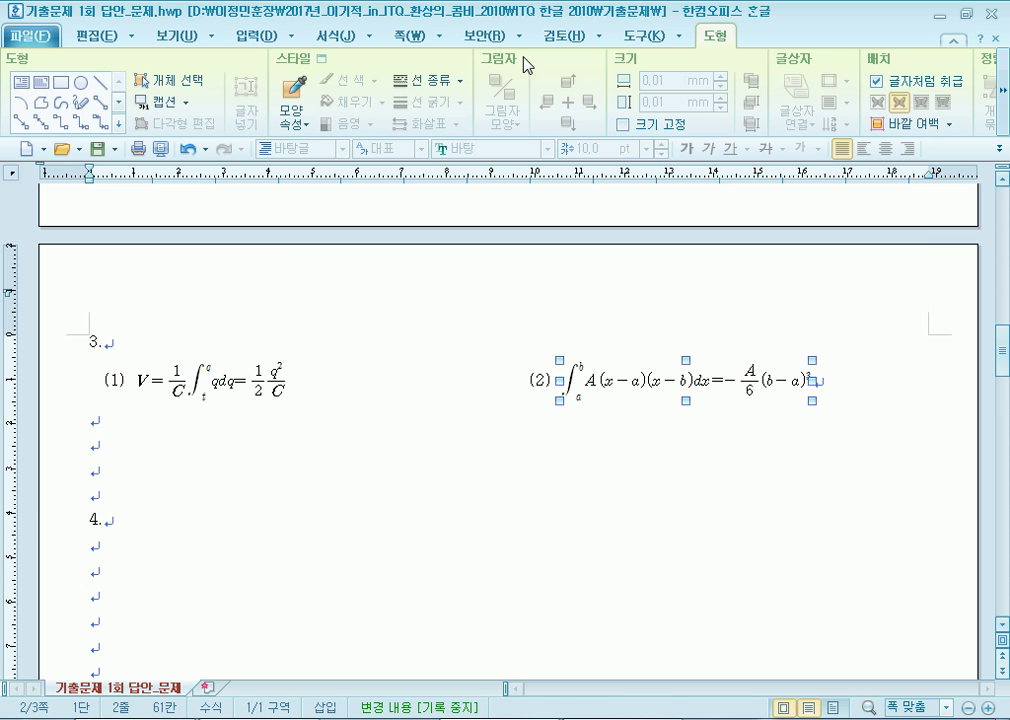
Draw a large rectangle on a blank line below question 4.
{"action": "left_click", "coordinate": [349, 388]}
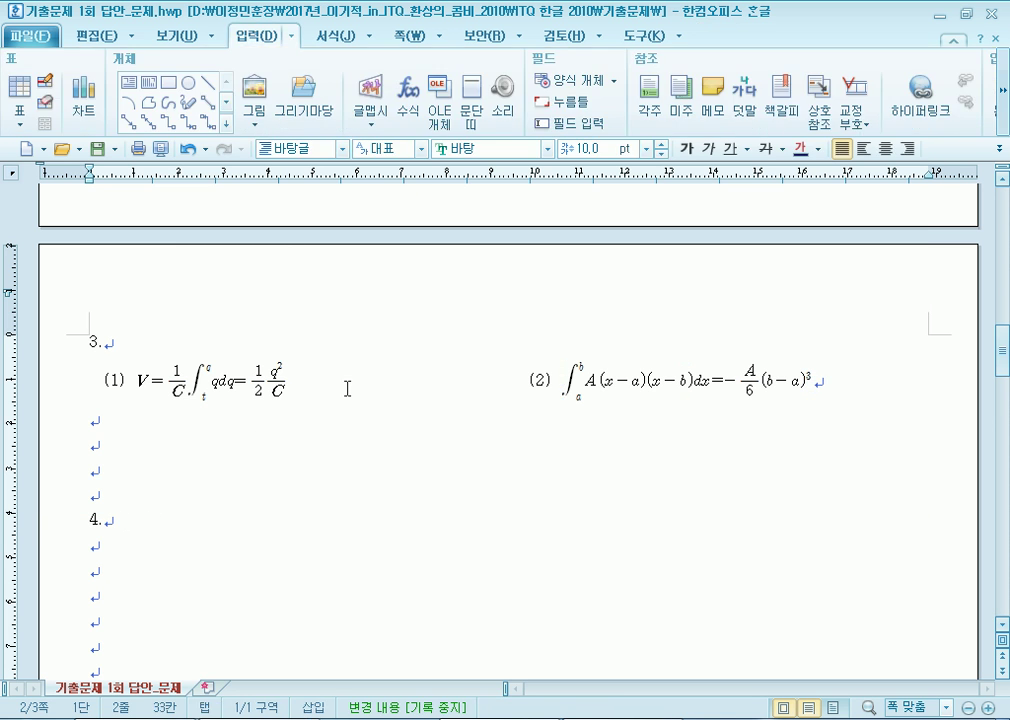
{"action": "scroll", "coordinate": [250, 507], "scroll_direction": "down", "scroll_amount": 3}
{"action": "left_click", "coordinate": [130, 410]}
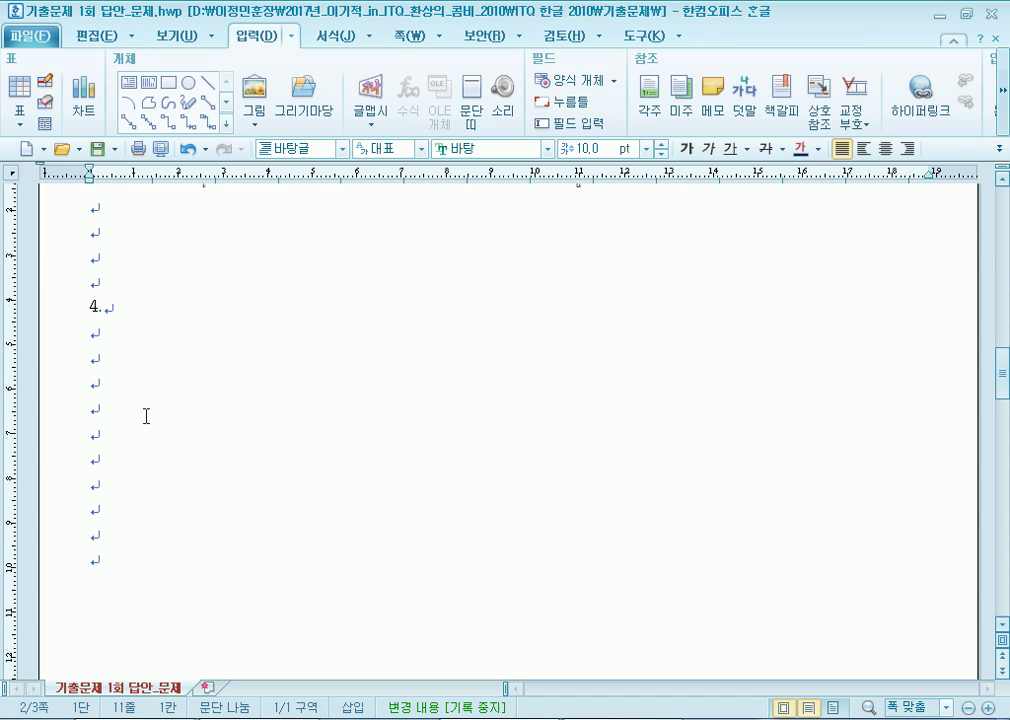
{"action": "scroll", "coordinate": [163, 419], "scroll_direction": "down", "scroll_amount": 1}
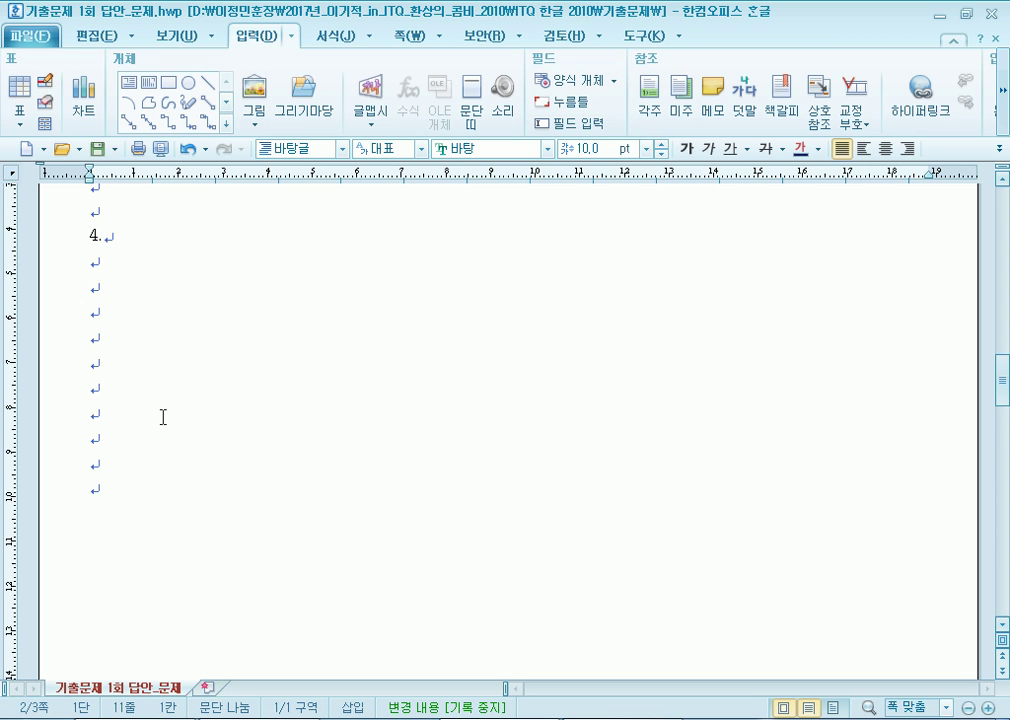
{"action": "left_click", "coordinate": [168, 83]}
{"action": "scroll", "coordinate": [315, 426], "scroll_direction": "down", "scroll_amount": 1}
{"action": "left_click_drag", "start_coordinate": [238, 331], "coordinate": [746, 676]}
Reposition the rectangle and open its object properties at the width value.
{"action": "scroll", "coordinate": [368, 563], "scroll_direction": "up", "scroll_amount": 2}
{"action": "scroll", "coordinate": [367, 559], "scroll_direction": "down", "scroll_amount": 1}
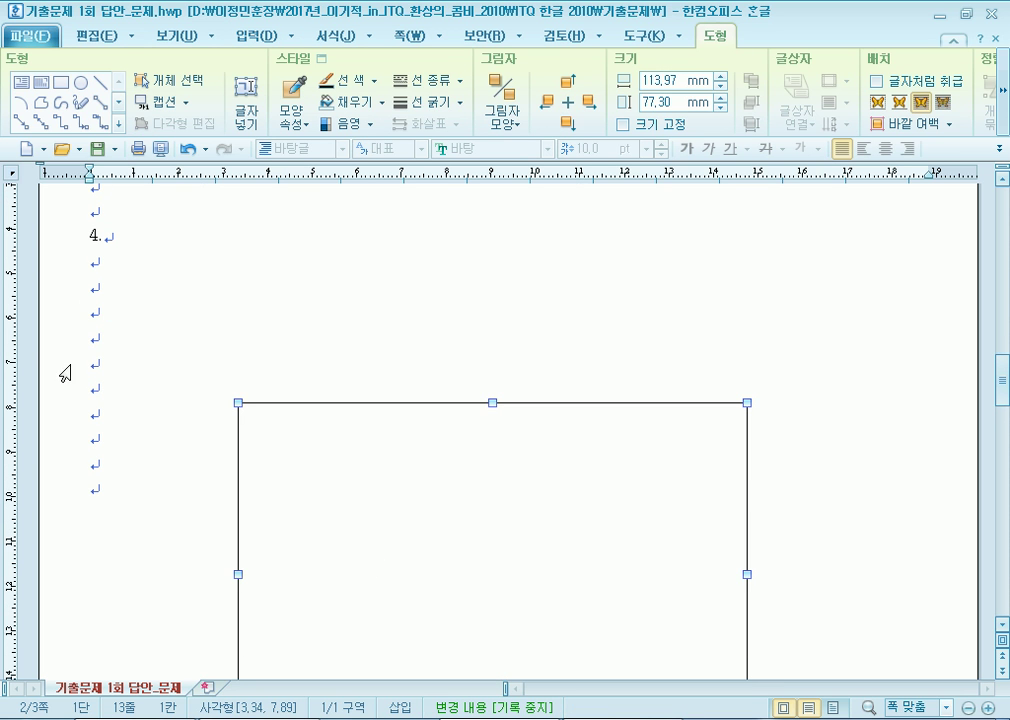
{"action": "left_click", "coordinate": [65, 275]}
{"action": "left_click", "coordinate": [73, 372]}
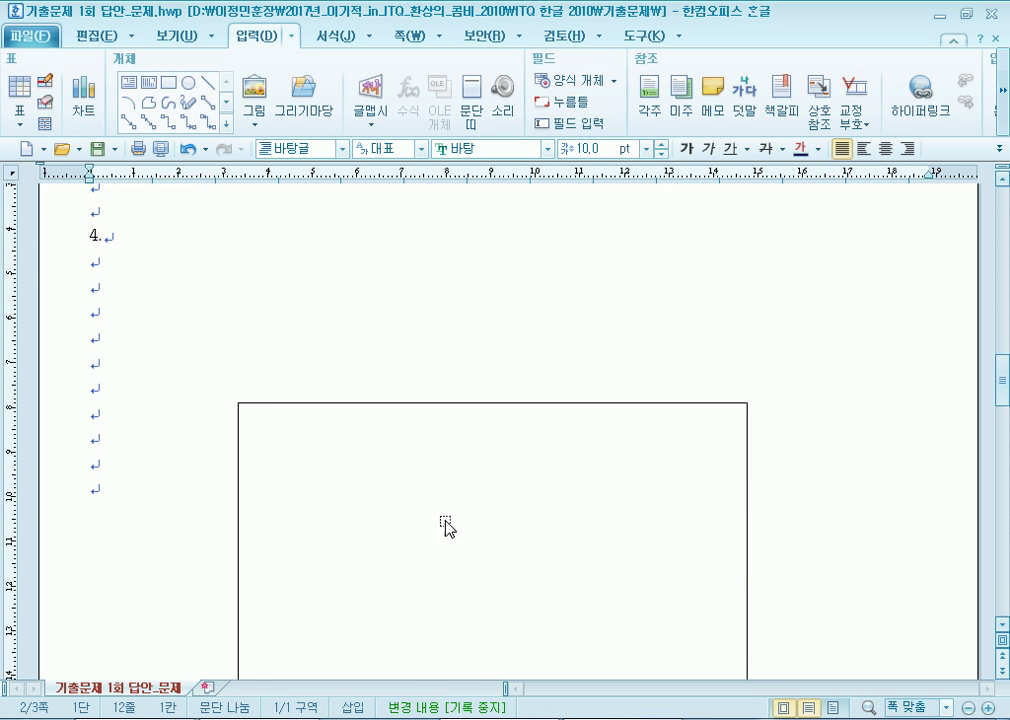
{"action": "left_click_drag", "start_coordinate": [431, 517], "coordinate": [464, 566]}
{"action": "scroll", "coordinate": [480, 530], "scroll_direction": "down", "scroll_amount": 5}
{"action": "scroll", "coordinate": [492, 492], "scroll_direction": "up", "scroll_amount": 5}
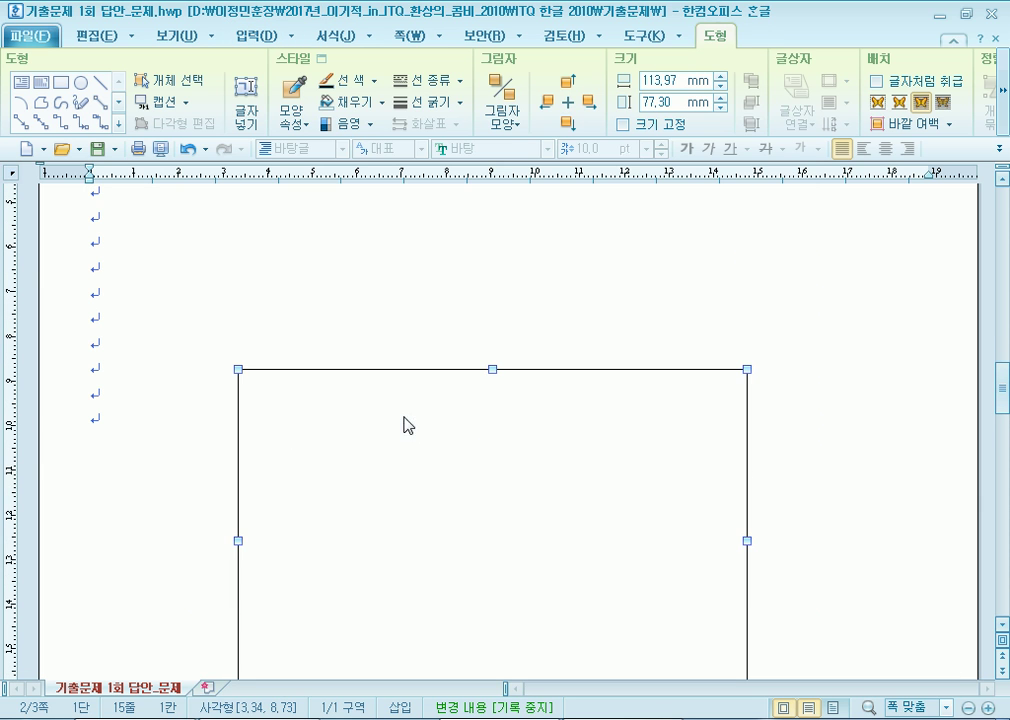
{"action": "double_click", "coordinate": [406, 419]}
{"action": "key", "text": "Tab"}
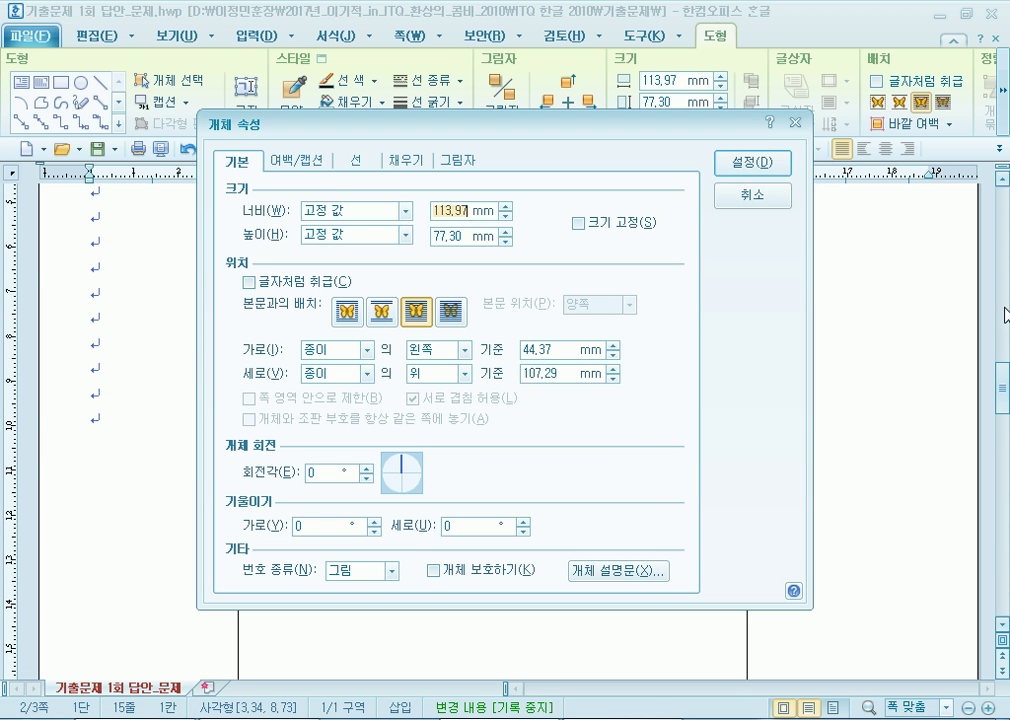
Set the rectangle to 130 × 140 mm with its size locked.
{"action": "type", "text": "130"}
{"action": "key", "text": "Tab"}
{"action": "type", "text": "1"}
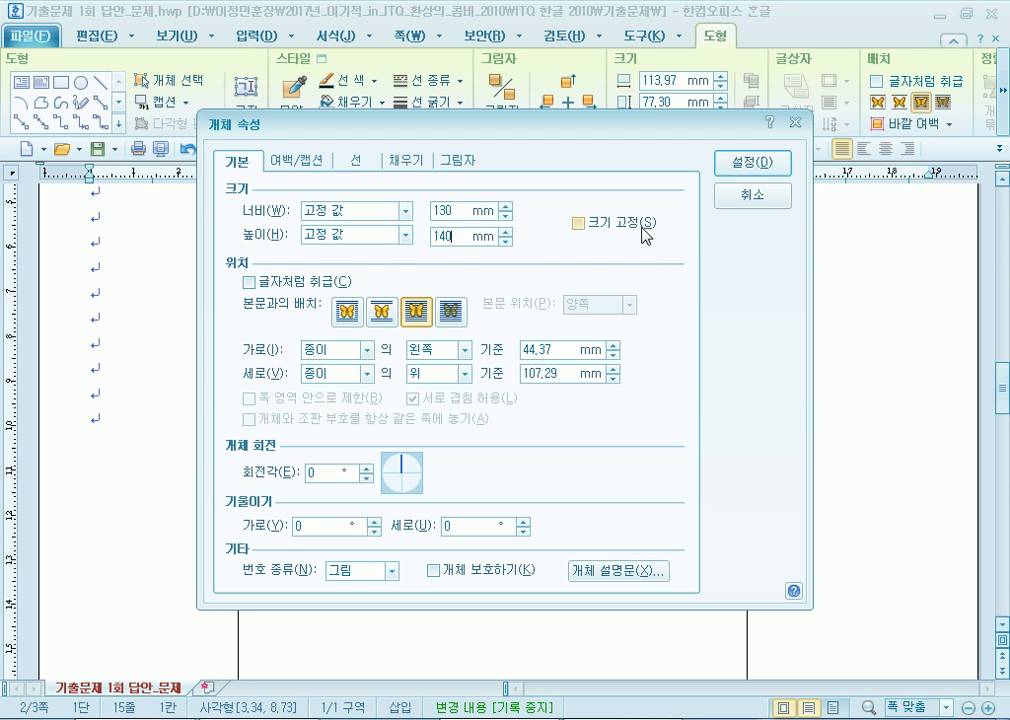
{"action": "left_click", "coordinate": [578, 223]}
Fill the rectangle with a light peach colour and apply the settings.
{"action": "left_click", "coordinate": [407, 162]}
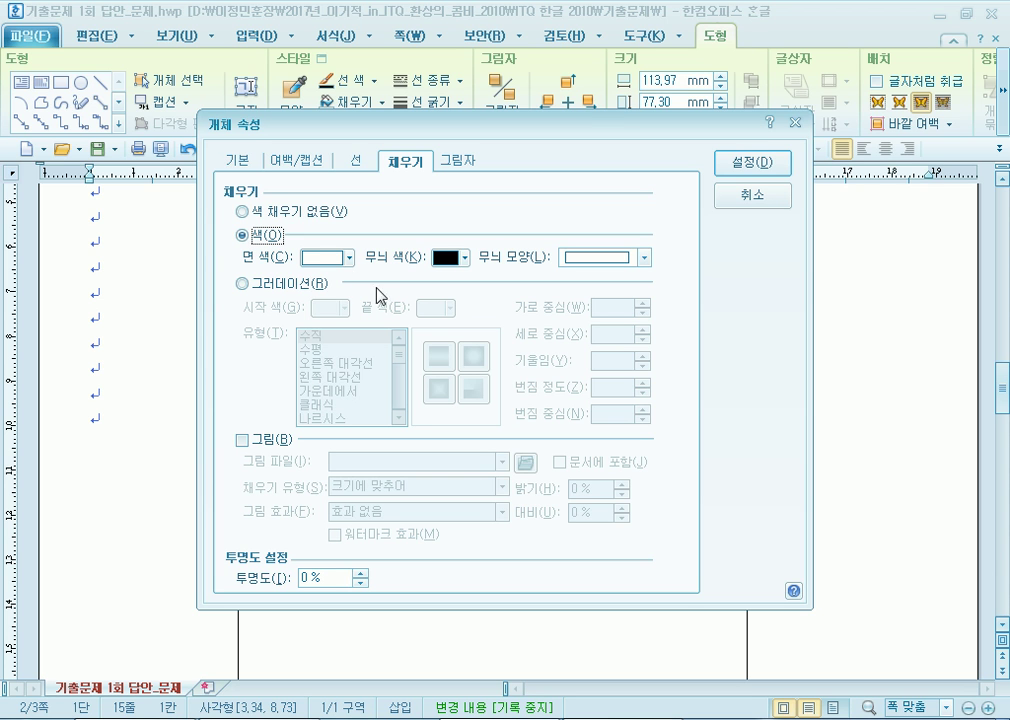
{"action": "left_click", "coordinate": [322, 258]}
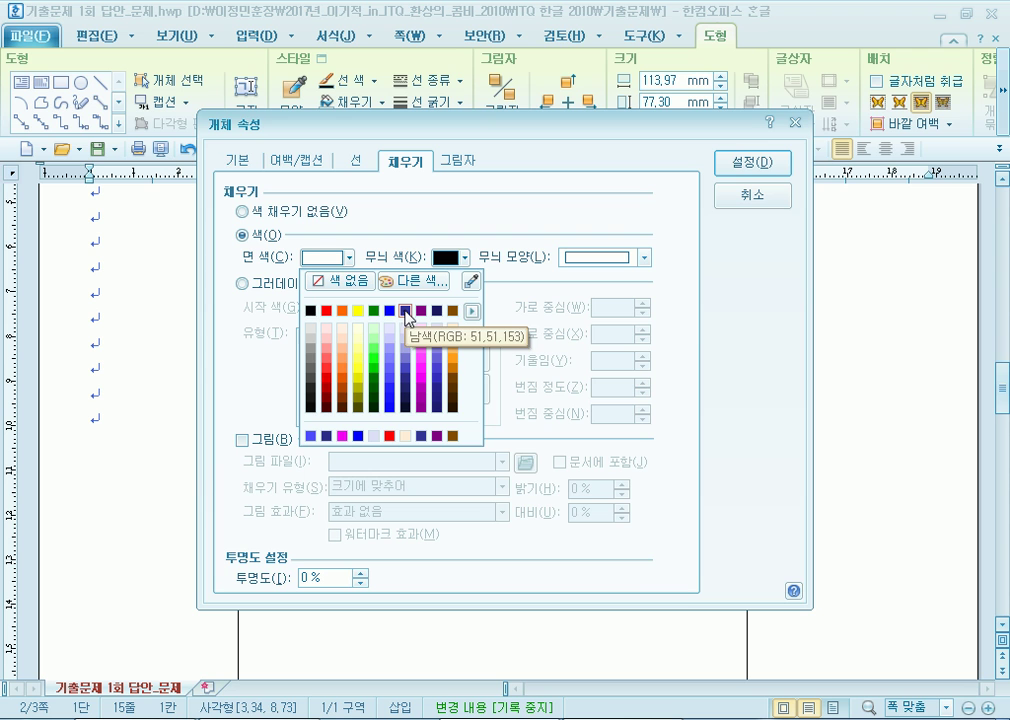
{"action": "left_click", "coordinate": [466, 316]}
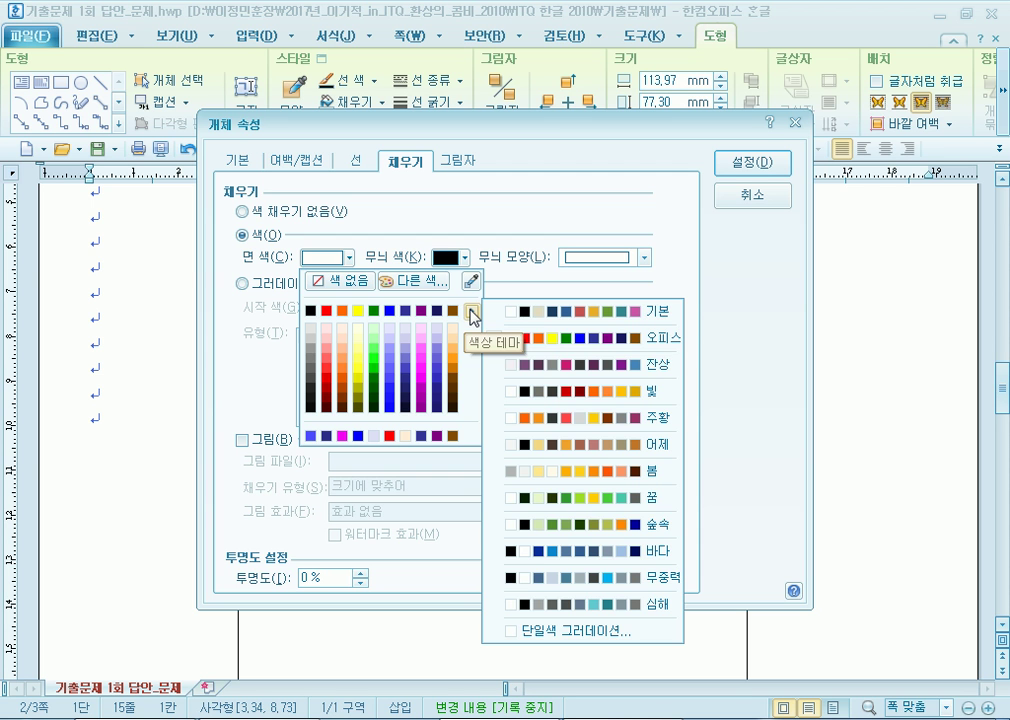
{"action": "left_click", "coordinate": [755, 119]}
{"action": "left_click_drag", "start_coordinate": [610, 124], "coordinate": [677, 104]}
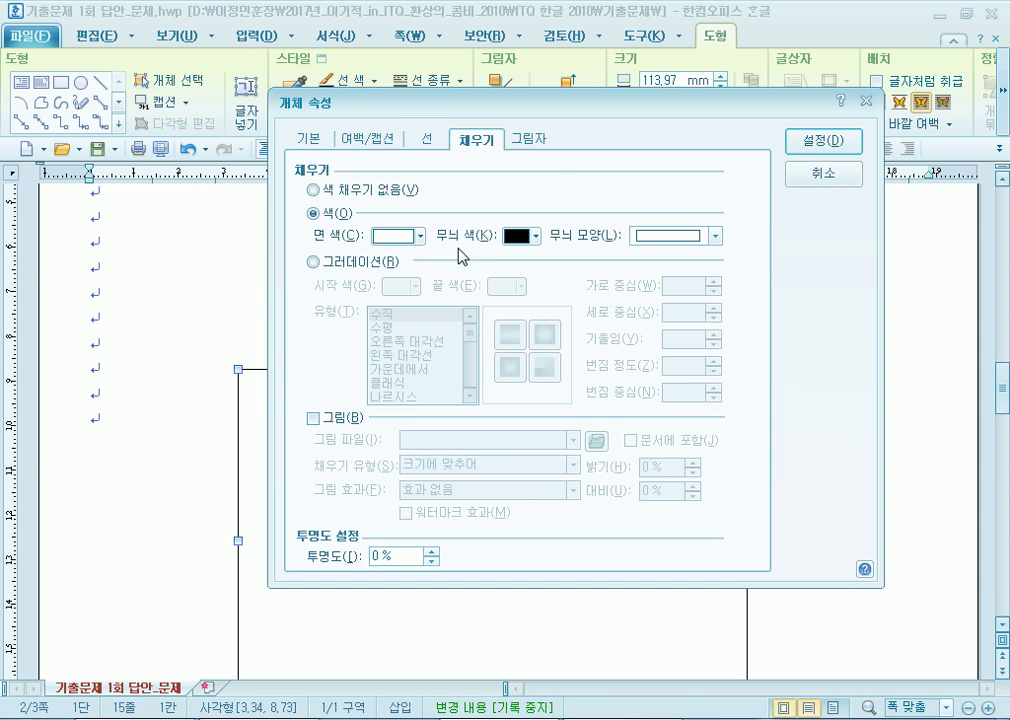
{"action": "left_click", "coordinate": [415, 236]}
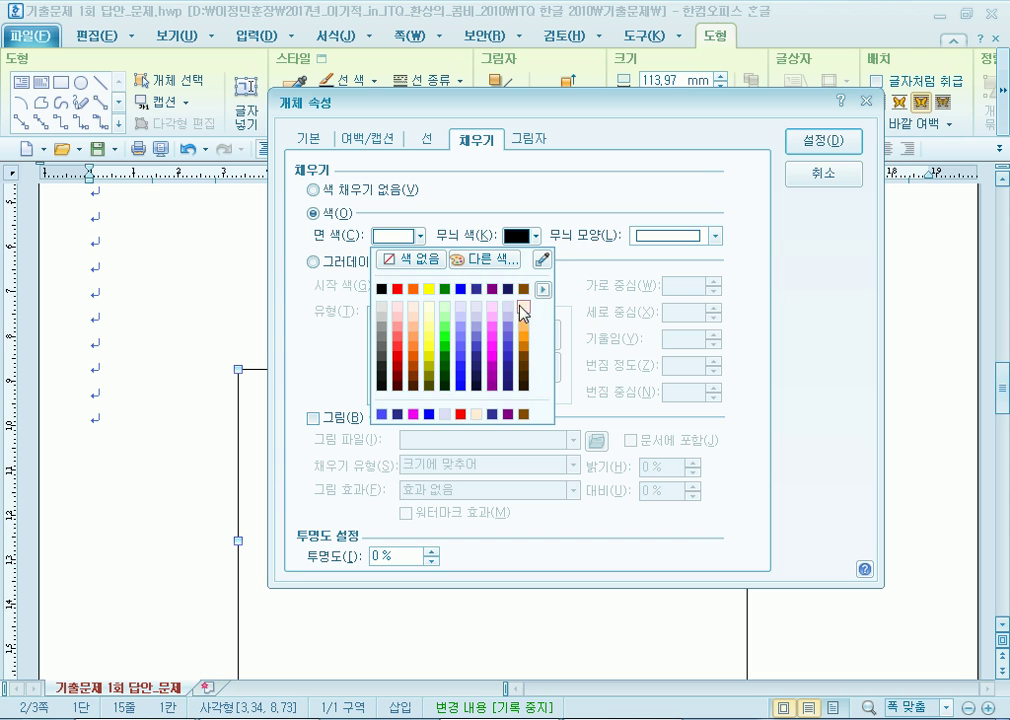
{"action": "left_click", "coordinate": [523, 308]}
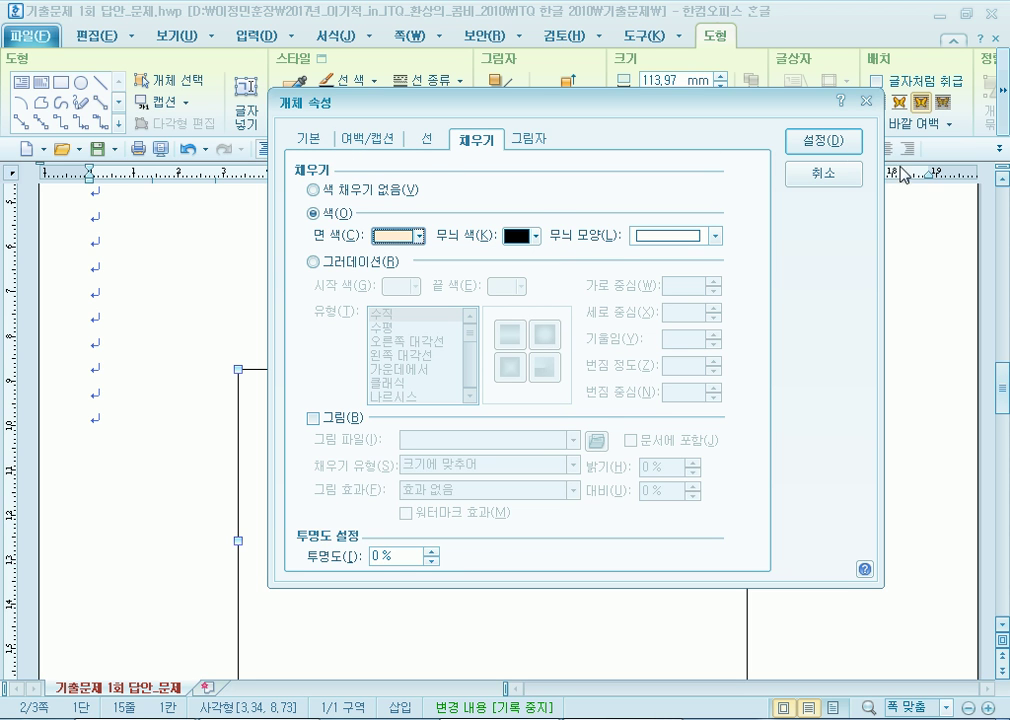
{"action": "left_click", "coordinate": [822, 141]}
Move the peach rectangle into place under question 4.
{"action": "scroll", "coordinate": [523, 550], "scroll_direction": "down", "scroll_amount": 5}
{"action": "scroll", "coordinate": [521, 556], "scroll_direction": "down", "scroll_amount": 3}
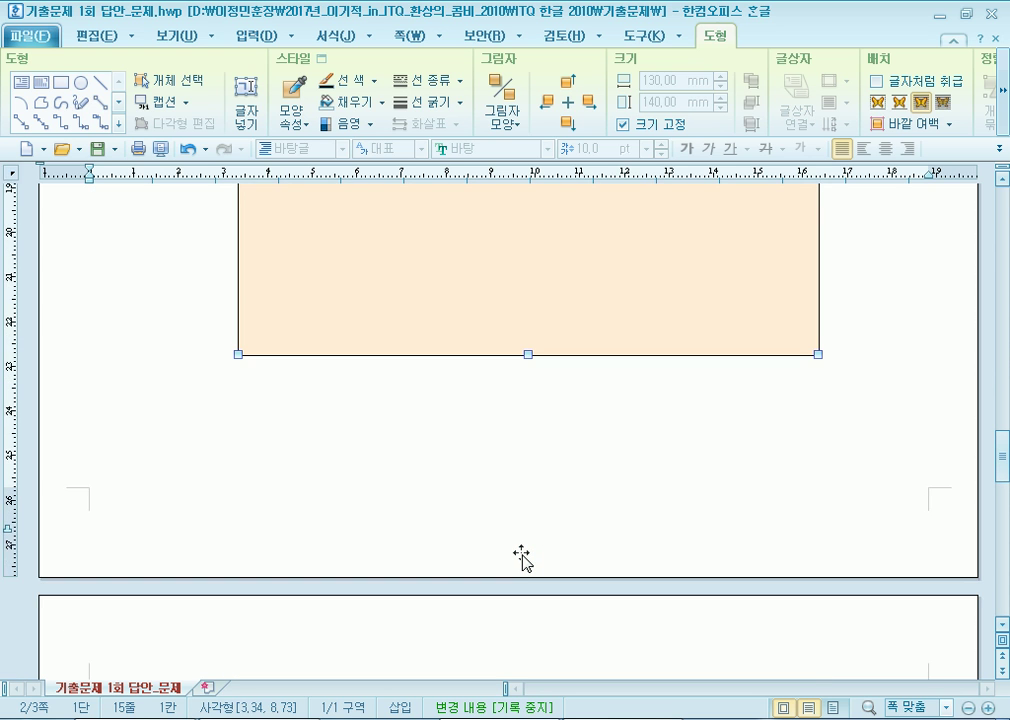
{"action": "scroll", "coordinate": [521, 556], "scroll_direction": "up", "scroll_amount": 5}
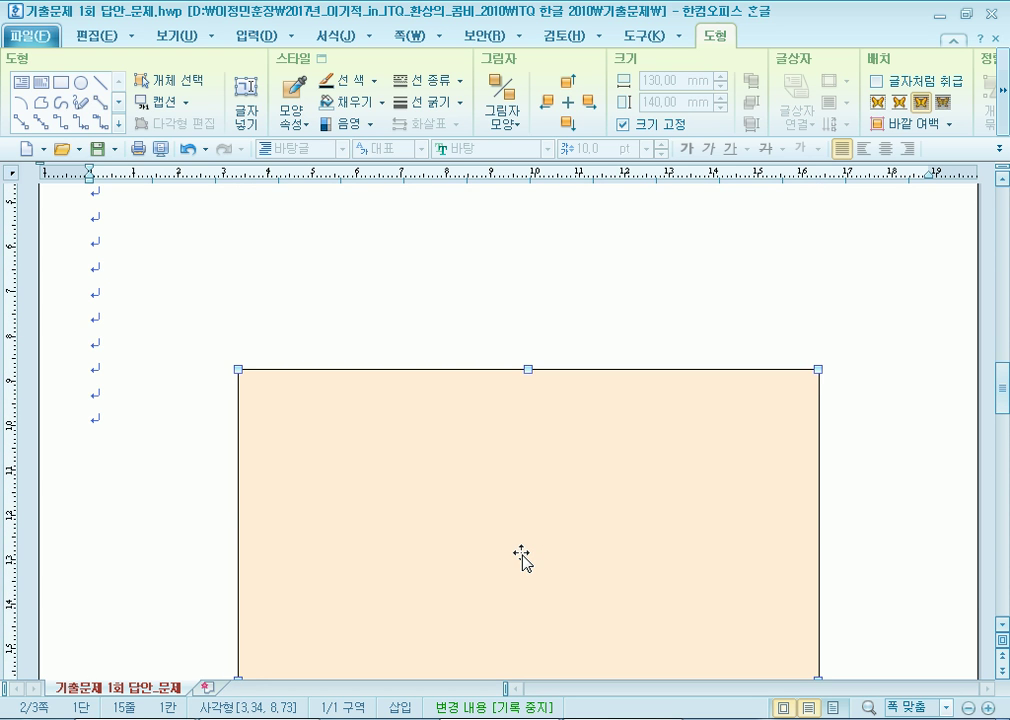
{"action": "scroll", "coordinate": [440, 545], "scroll_direction": "up", "scroll_amount": 1}
{"action": "left_click_drag", "start_coordinate": [394, 593], "coordinate": [342, 414]}
{"action": "left_click", "coordinate": [259, 293]}
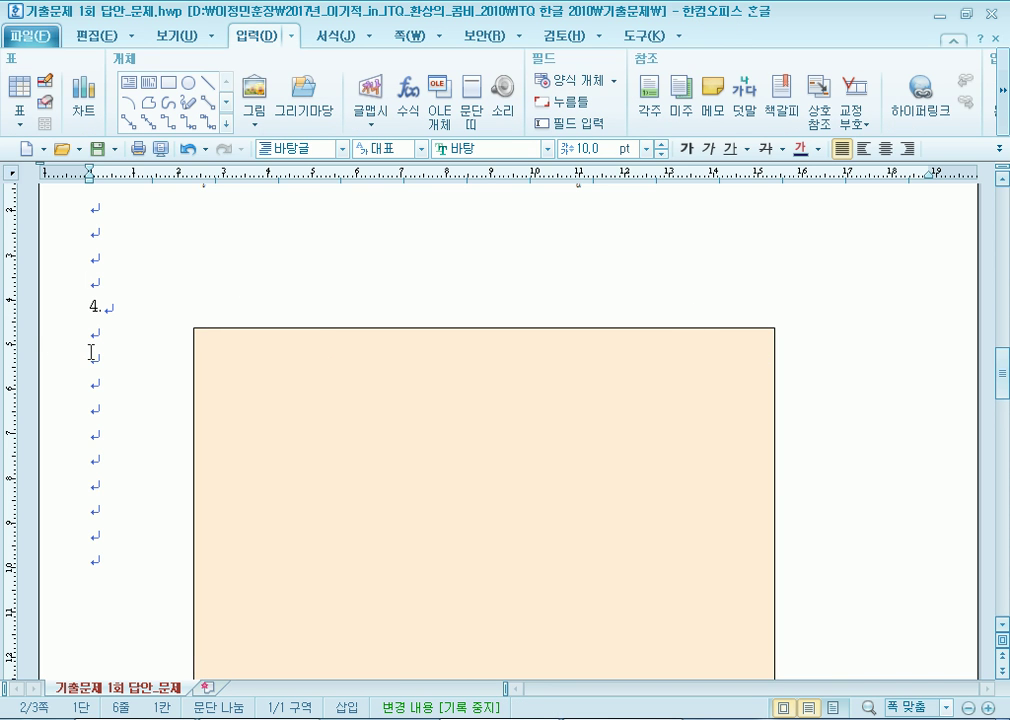
{"action": "left_click_drag", "start_coordinate": [426, 435], "coordinate": [310, 537]}
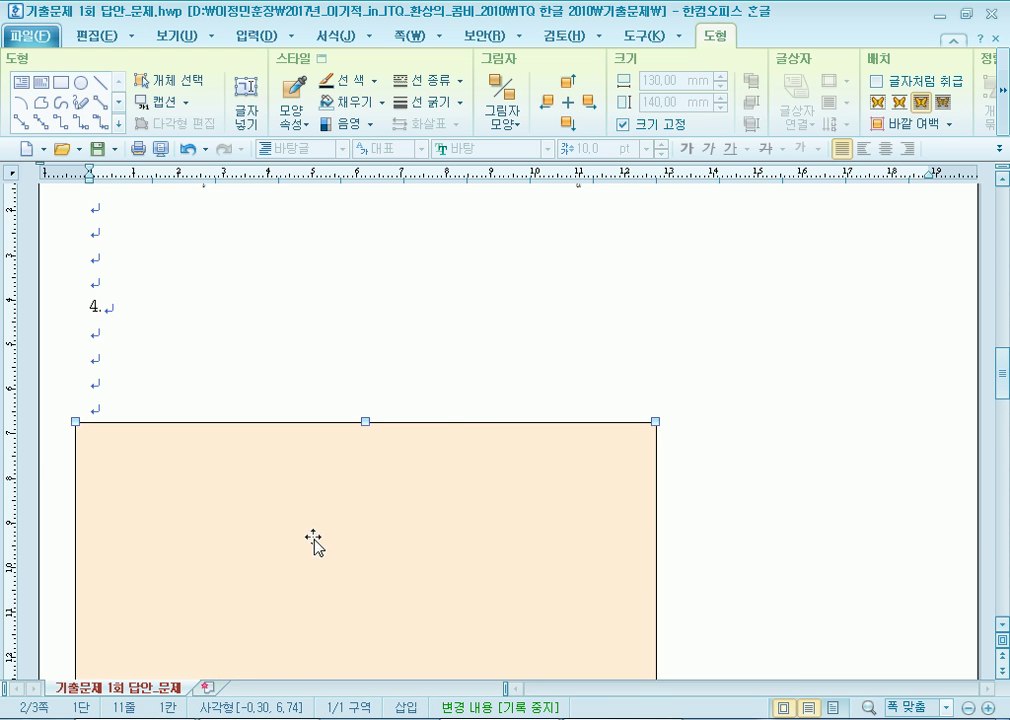
Nudge the peach rectangle right, then try a horizontal text box and undo it.
{"action": "left_click_drag", "start_coordinate": [428, 524], "coordinate": [460, 548]}
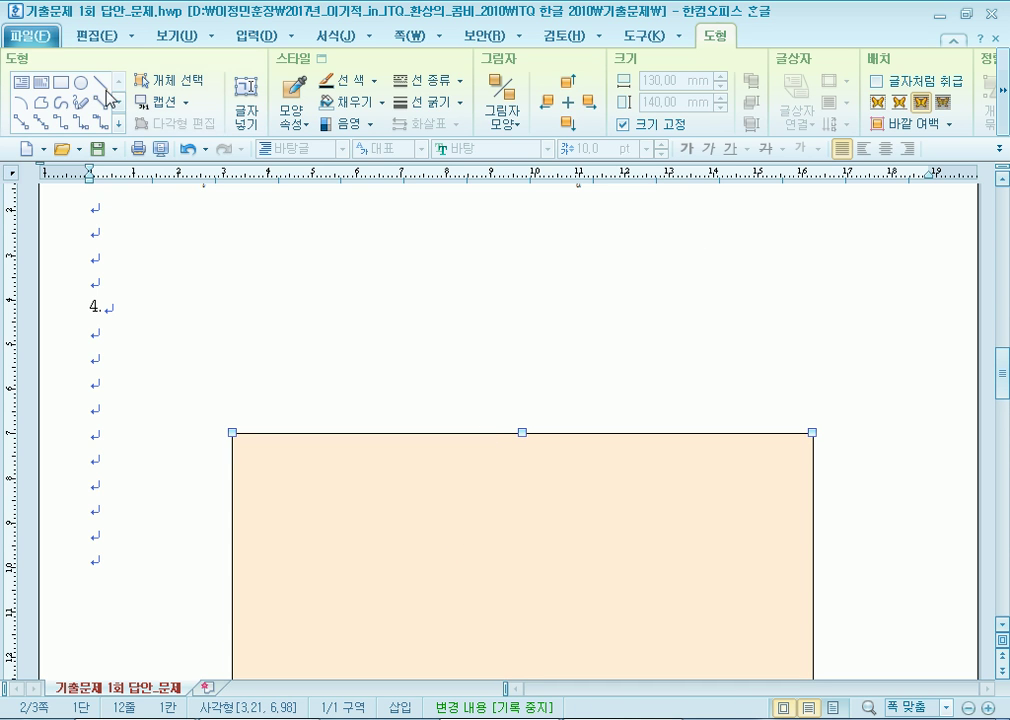
{"action": "left_click", "coordinate": [27, 92]}
{"action": "left_click_drag", "start_coordinate": [261, 354], "coordinate": [781, 495]}
{"action": "left_click", "coordinate": [239, 291]}
{"action": "left_click", "coordinate": [295, 369]}
{"action": "left_click", "coordinate": [316, 352]}
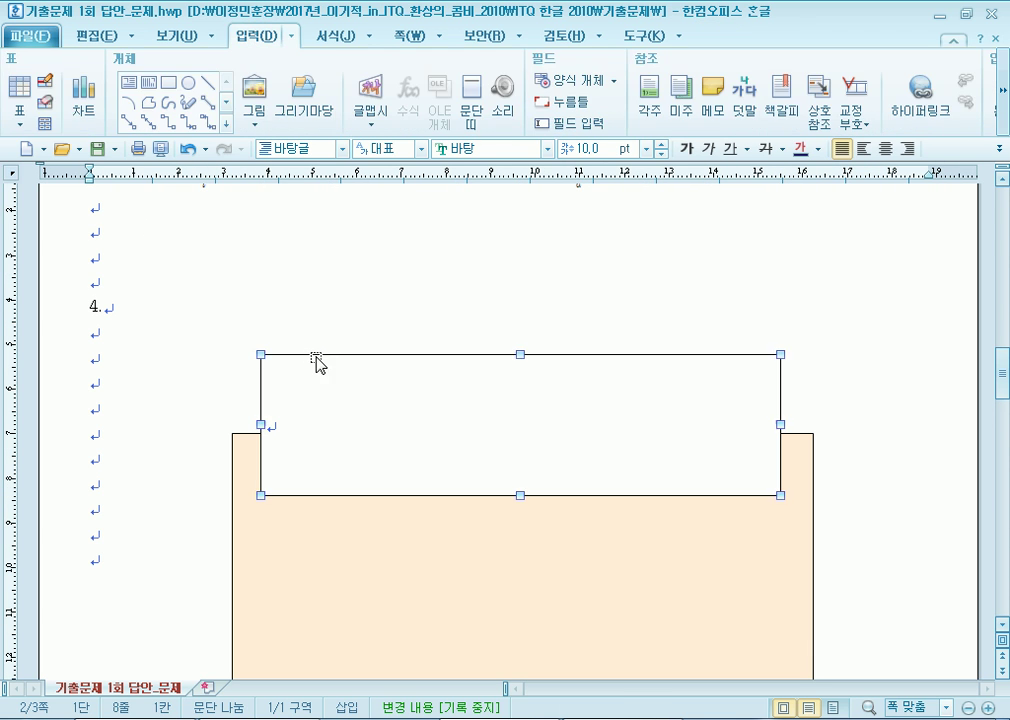
{"action": "key", "text": "ctrl+z"}
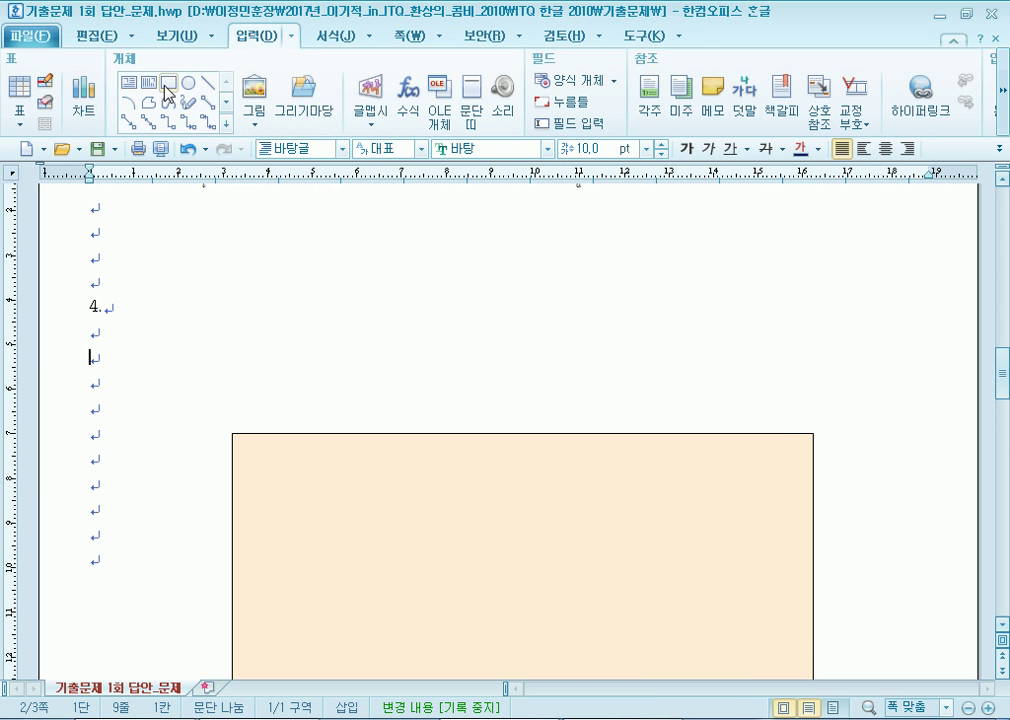
Draw a flat 113.75 × 20.98 mm rectangle across the peach box's top edge.
{"action": "left_click", "coordinate": [248, 381]}
{"action": "left_click", "coordinate": [168, 83]}
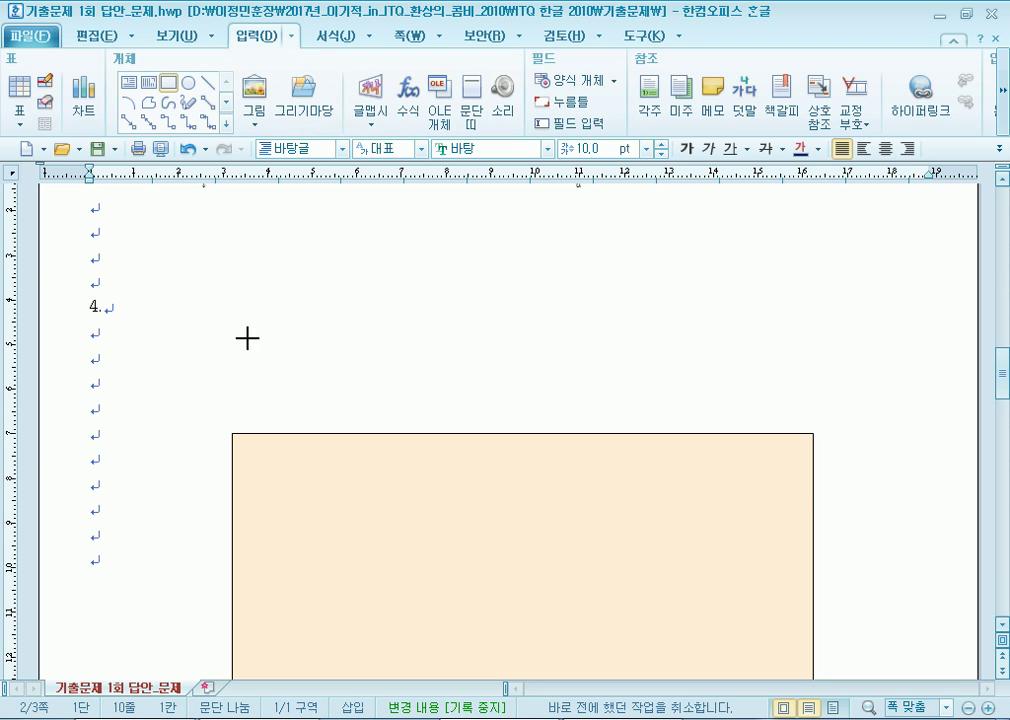
{"action": "left_click_drag", "start_coordinate": [296, 388], "coordinate": [805, 482]}
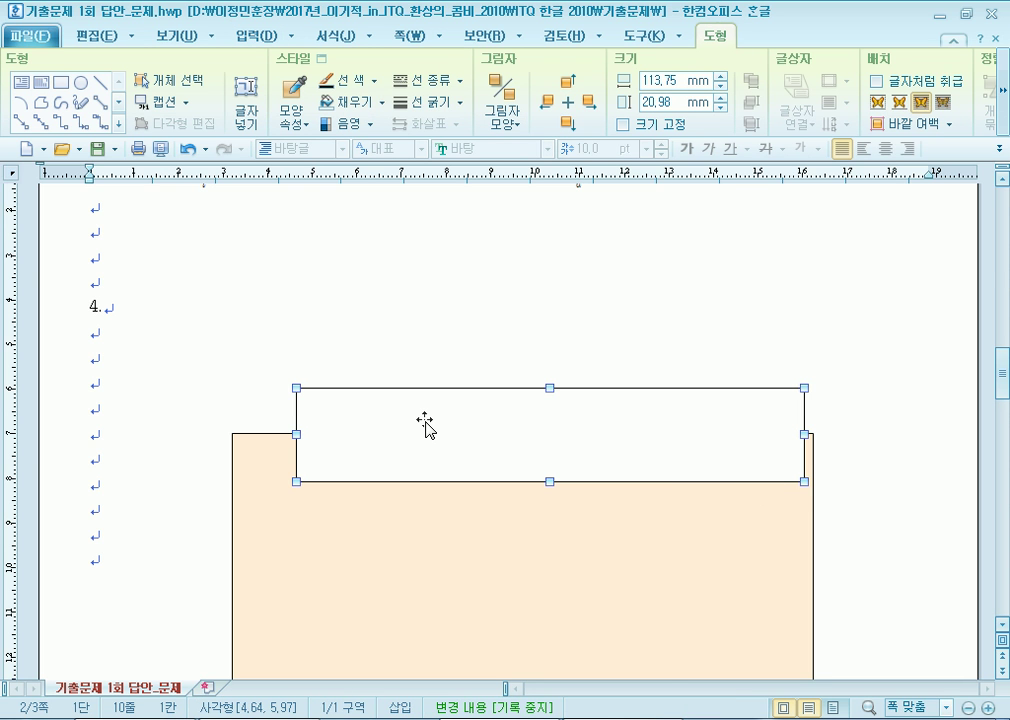
Add centred text '나노코리아 산업 부문 행사' inside the flat rectangle and select the box.
{"action": "right_click", "coordinate": [426, 419]}
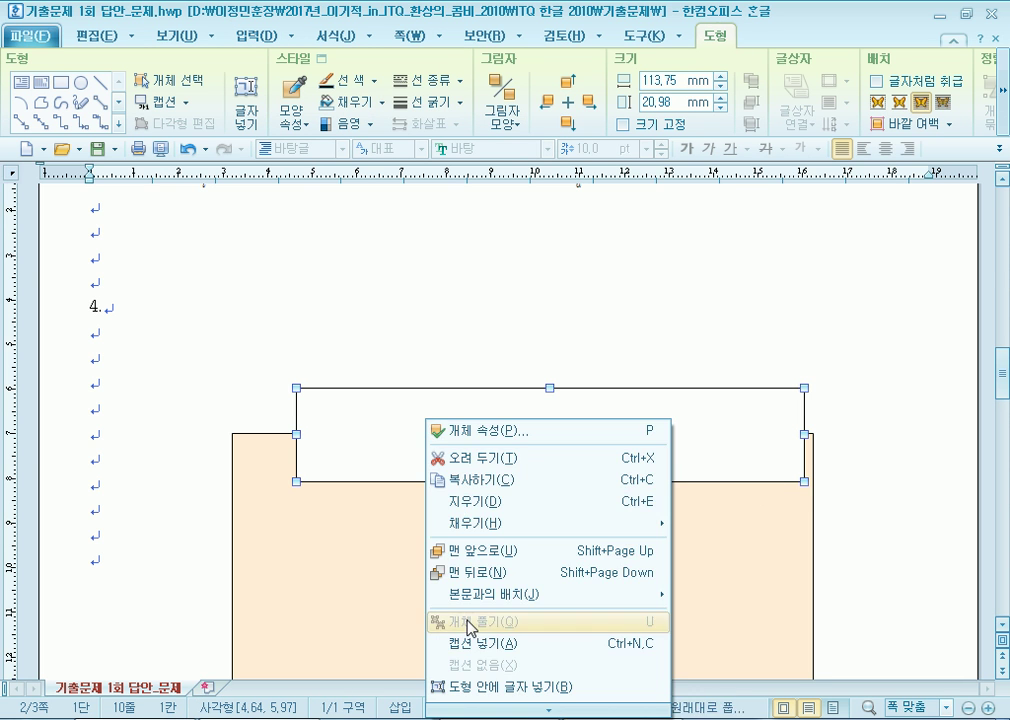
{"action": "left_click", "coordinate": [345, 408]}
{"action": "scroll", "coordinate": [345, 408], "scroll_direction": "down", "scroll_amount": 1}
{"action": "scroll", "coordinate": [351, 407], "scroll_direction": "down", "scroll_amount": 1}
{"action": "right_click", "coordinate": [364, 276]}
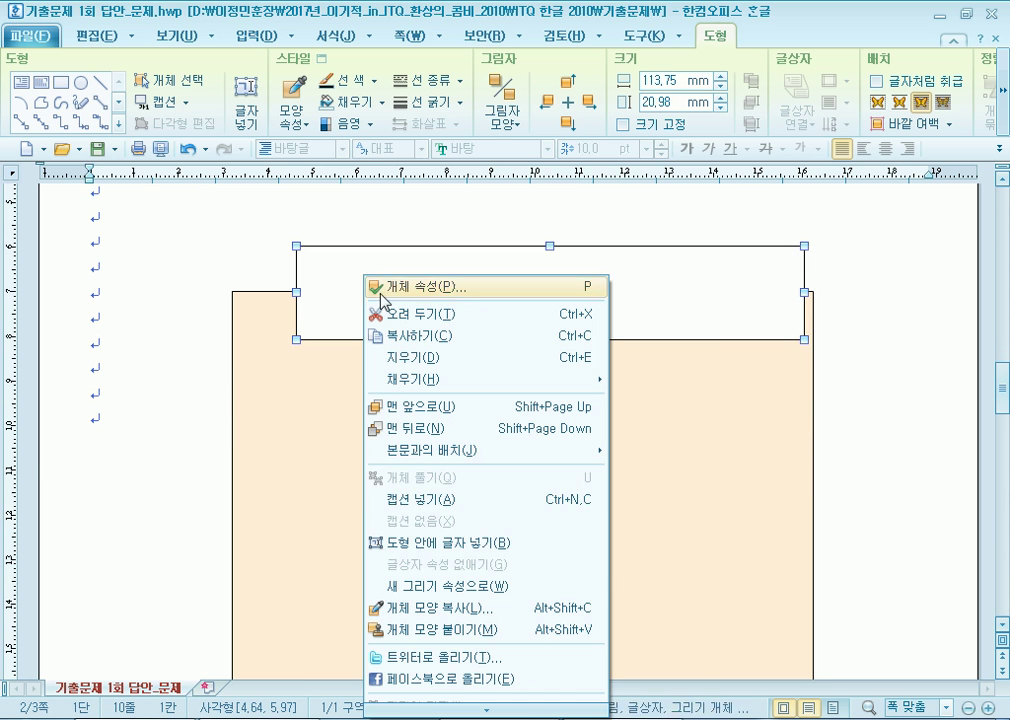
{"action": "left_click", "coordinate": [433, 545]}
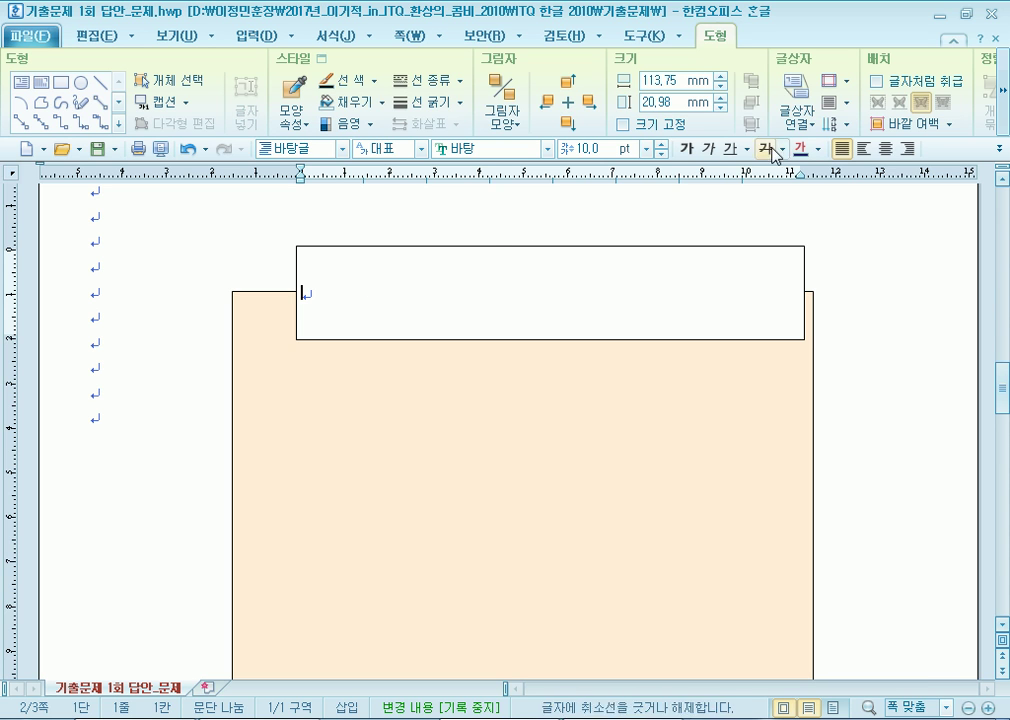
{"action": "left_click", "coordinate": [885, 148]}
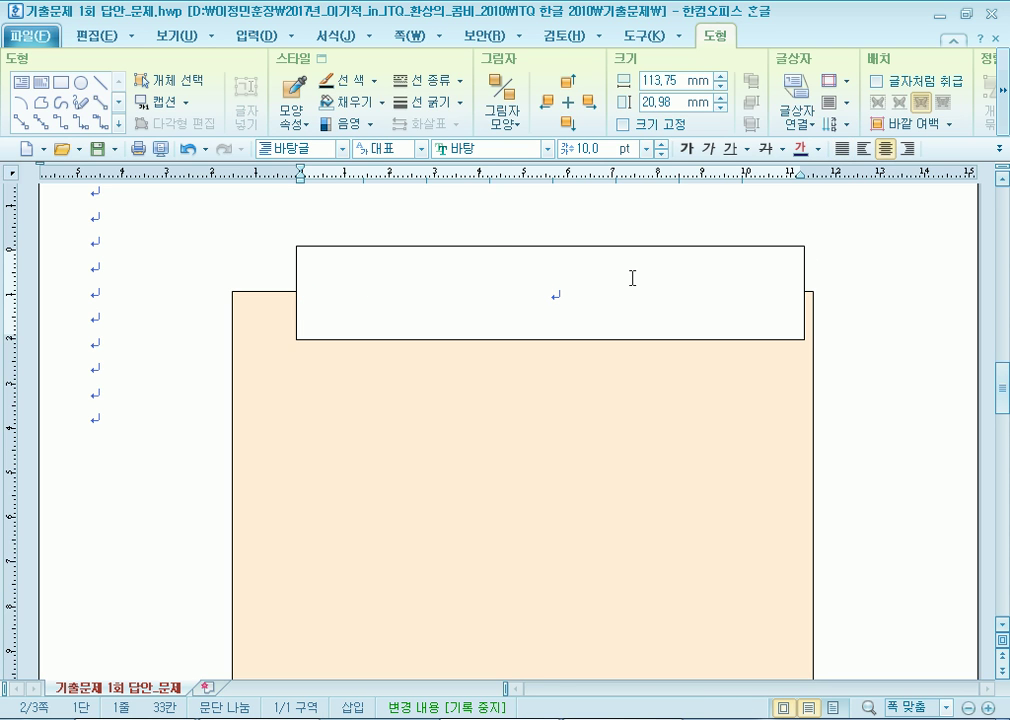
{"action": "type", "text": "나노코"}
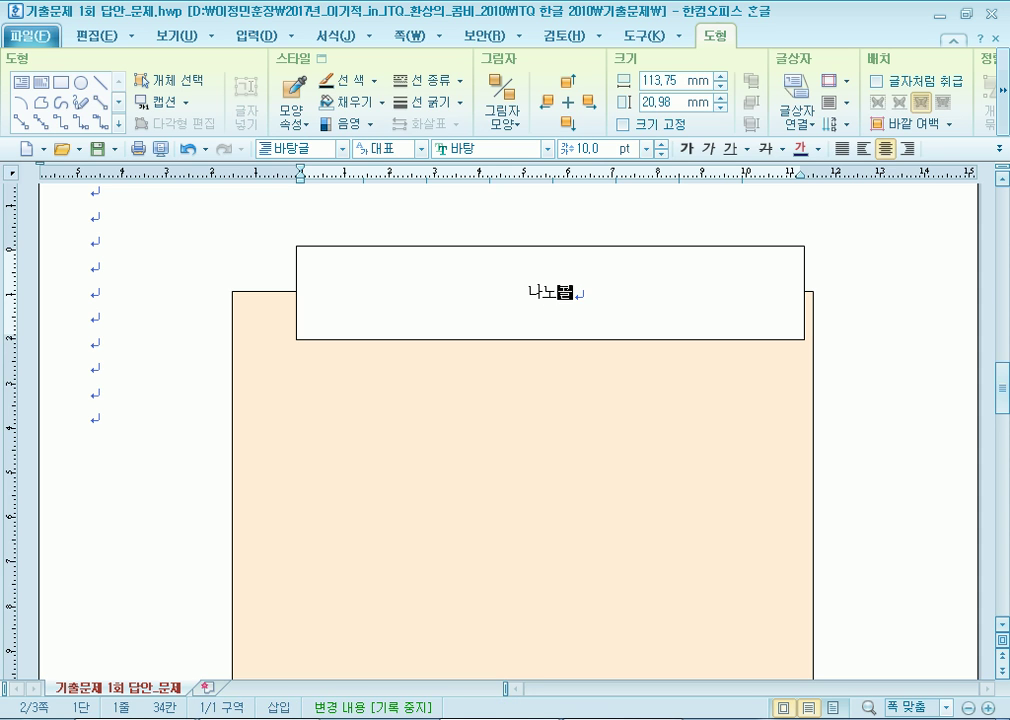
{"action": "type", "text": "리아 산업 "}
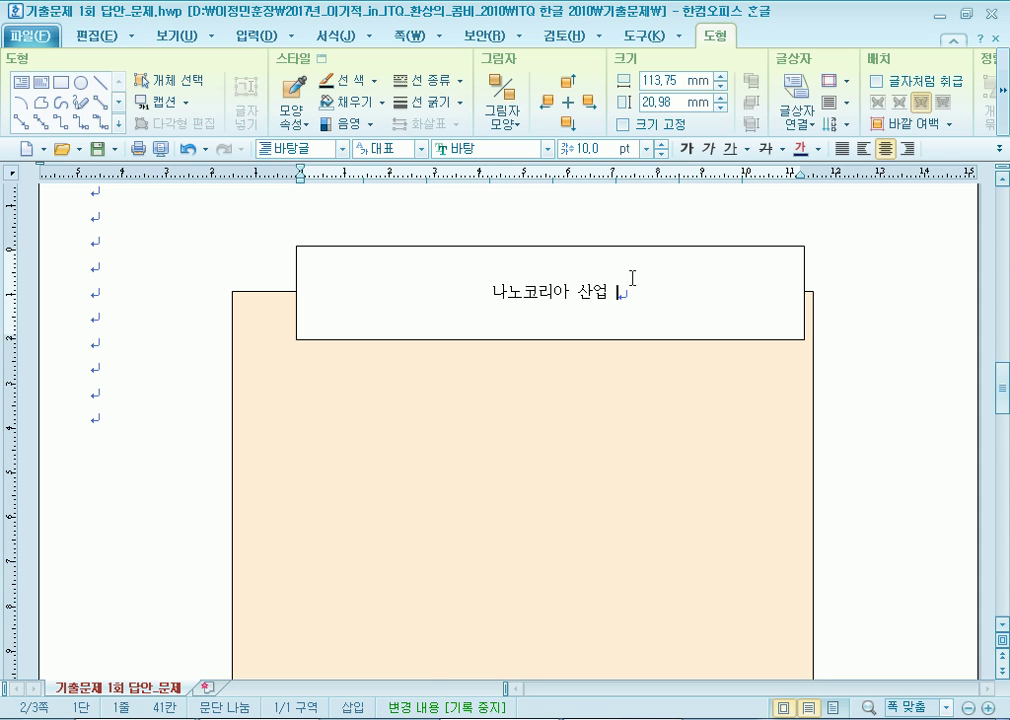
{"action": "type", "text": "부문 "}
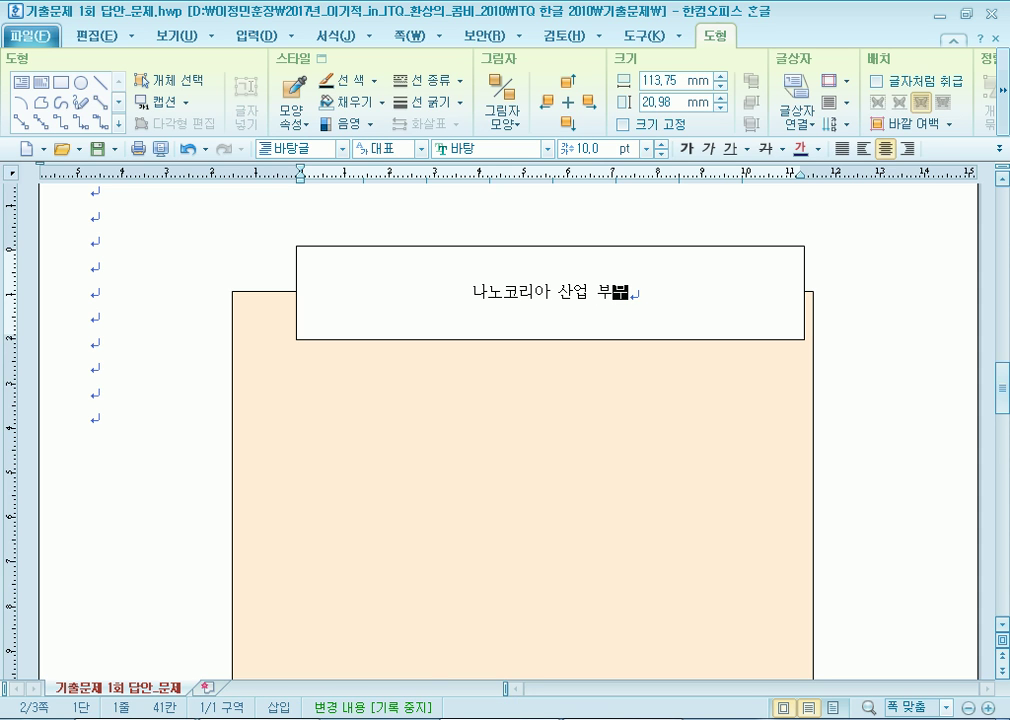
{"action": "type", "text": "행ㅅ"}
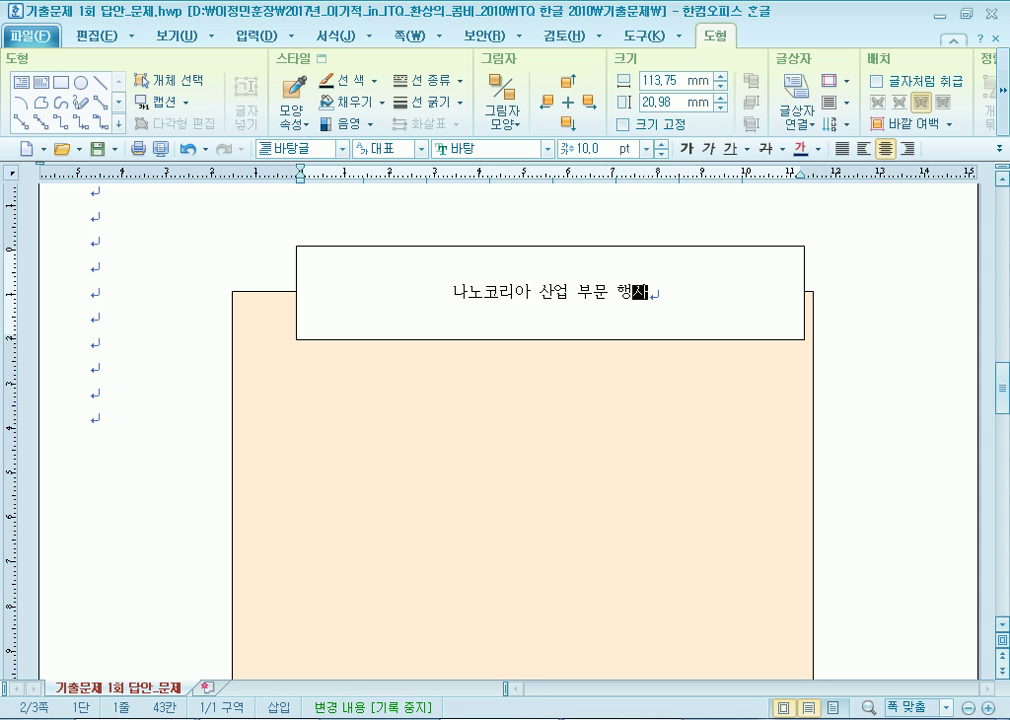
{"action": "left_click", "coordinate": [394, 248]}
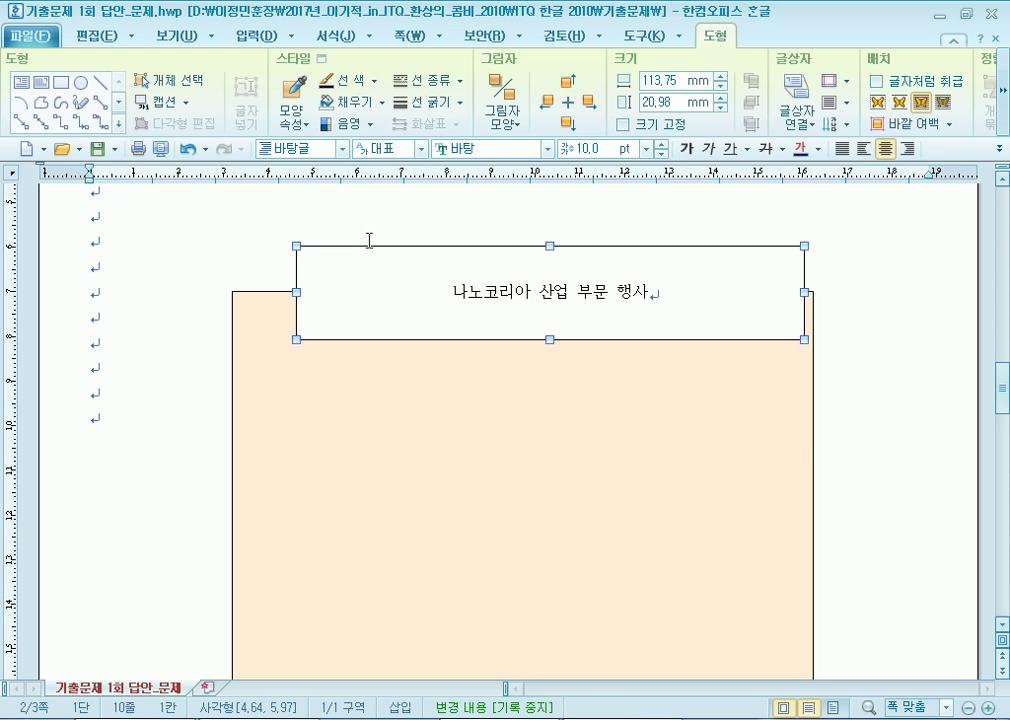
Make the title box 120 × 15 mm with its size locked.
{"action": "double_click", "coordinate": [449, 256]}
{"action": "left_click", "coordinate": [237, 160]}
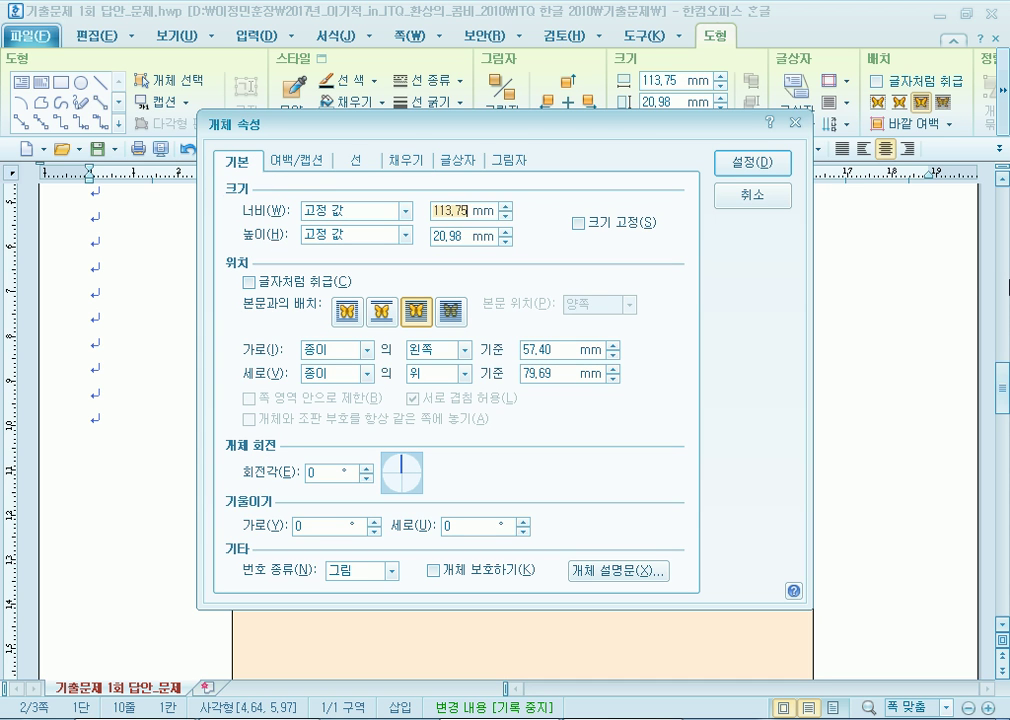
{"action": "type", "text": "120"}
{"action": "key", "text": "Tab"}
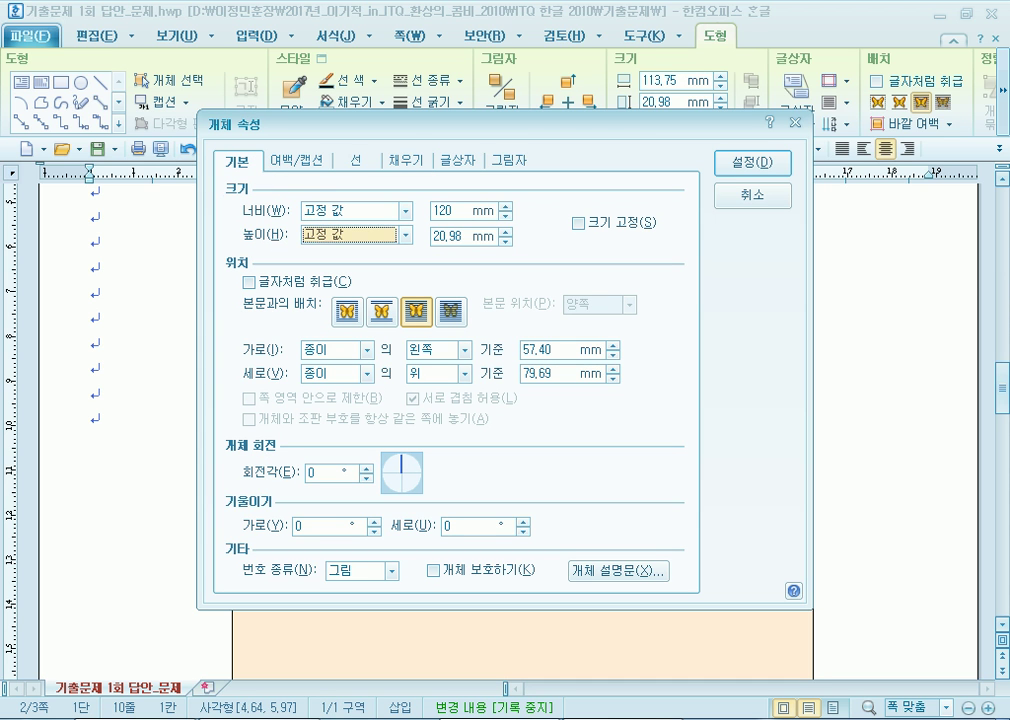
{"action": "key", "text": "Tab"}
{"action": "type", "text": "15"}
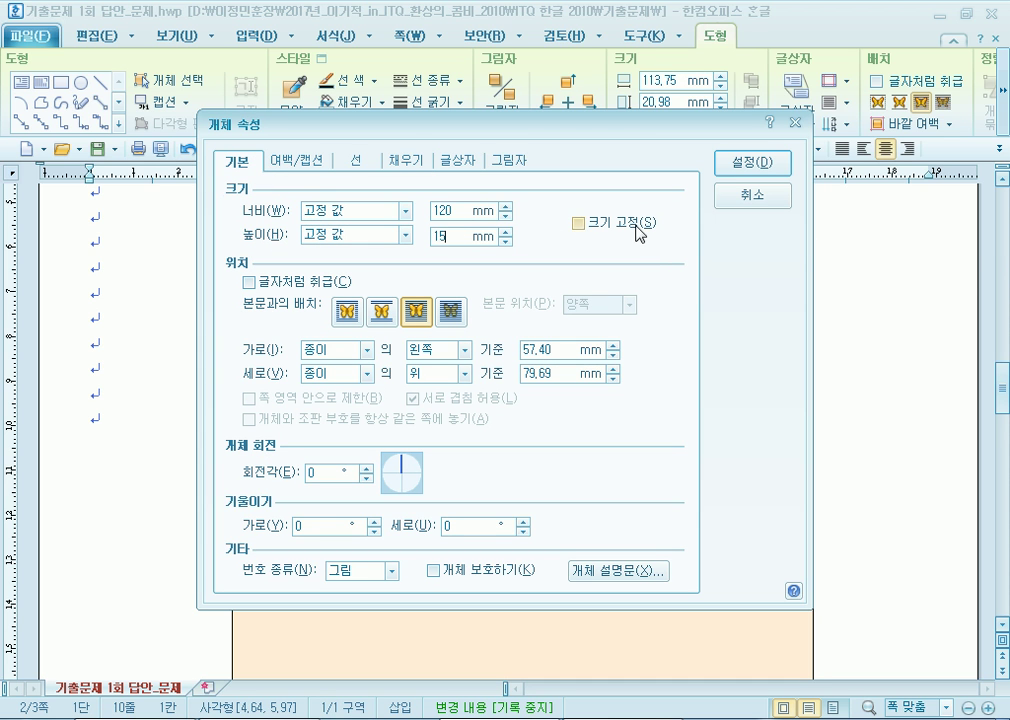
{"action": "left_click", "coordinate": [638, 228]}
Give the title box semicircle corners and a red fill, then shift it slightly left.
{"action": "left_click", "coordinate": [358, 161]}
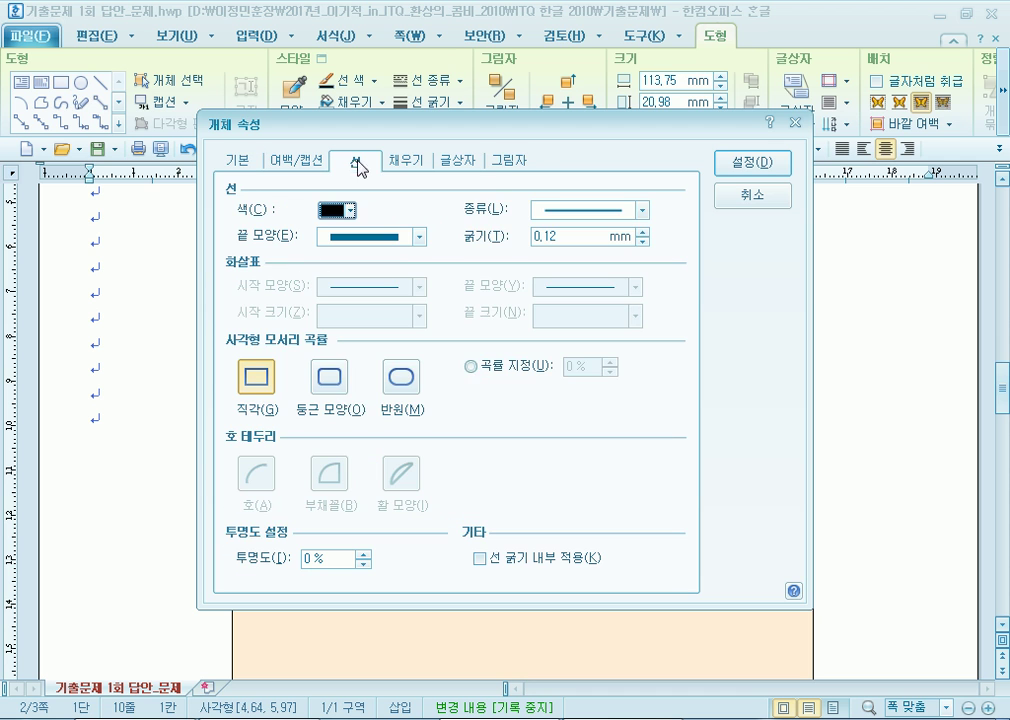
{"action": "left_click", "coordinate": [406, 380]}
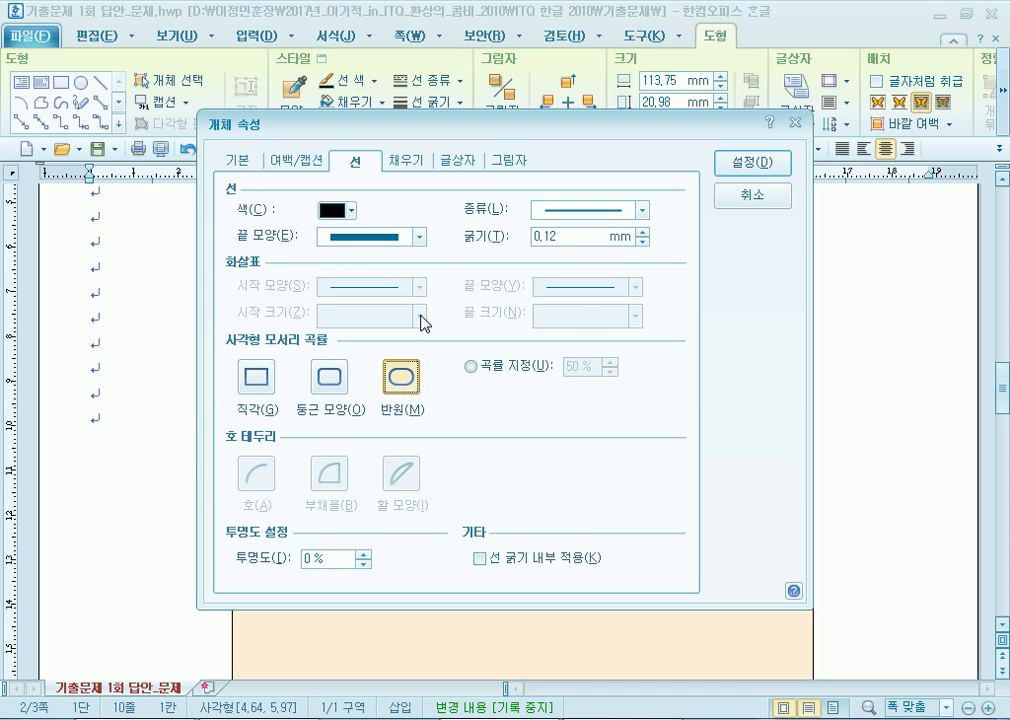
{"action": "left_click", "coordinate": [410, 168]}
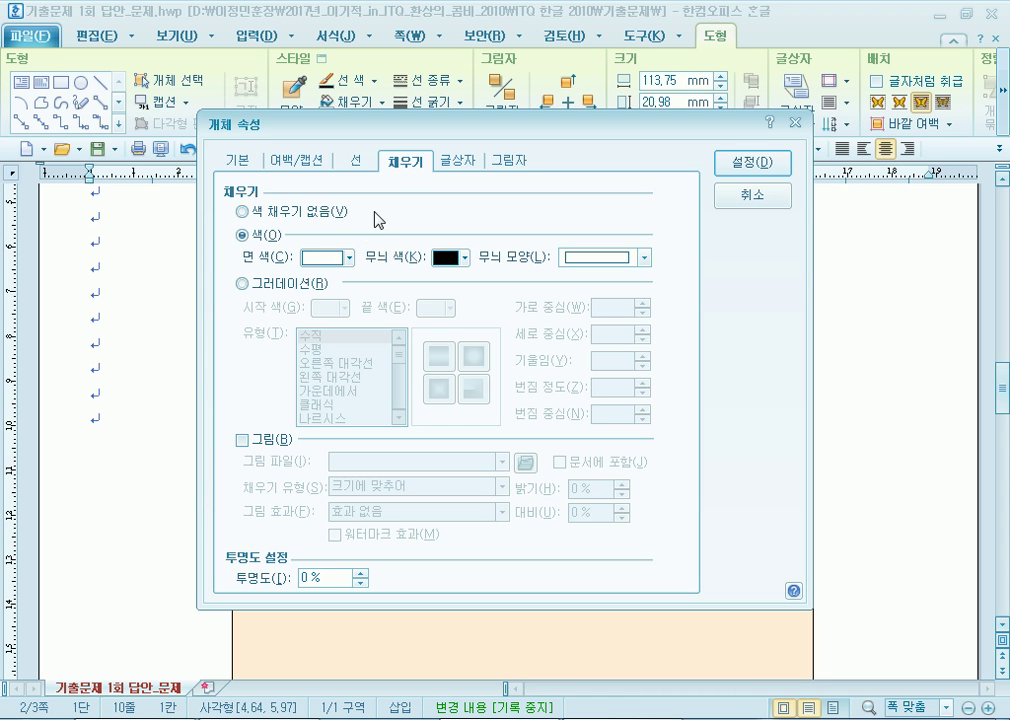
{"action": "left_click", "coordinate": [333, 260]}
{"action": "left_click", "coordinate": [327, 311]}
{"action": "left_click", "coordinate": [752, 163]}
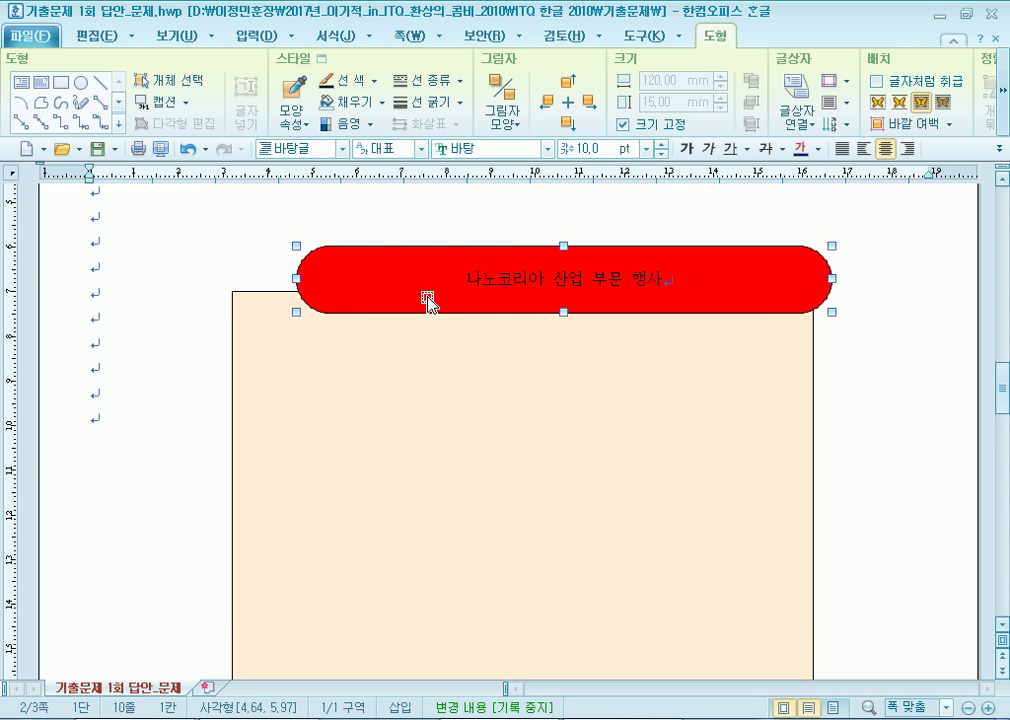
{"action": "left_click_drag", "start_coordinate": [364, 313], "coordinate": [373, 322]}
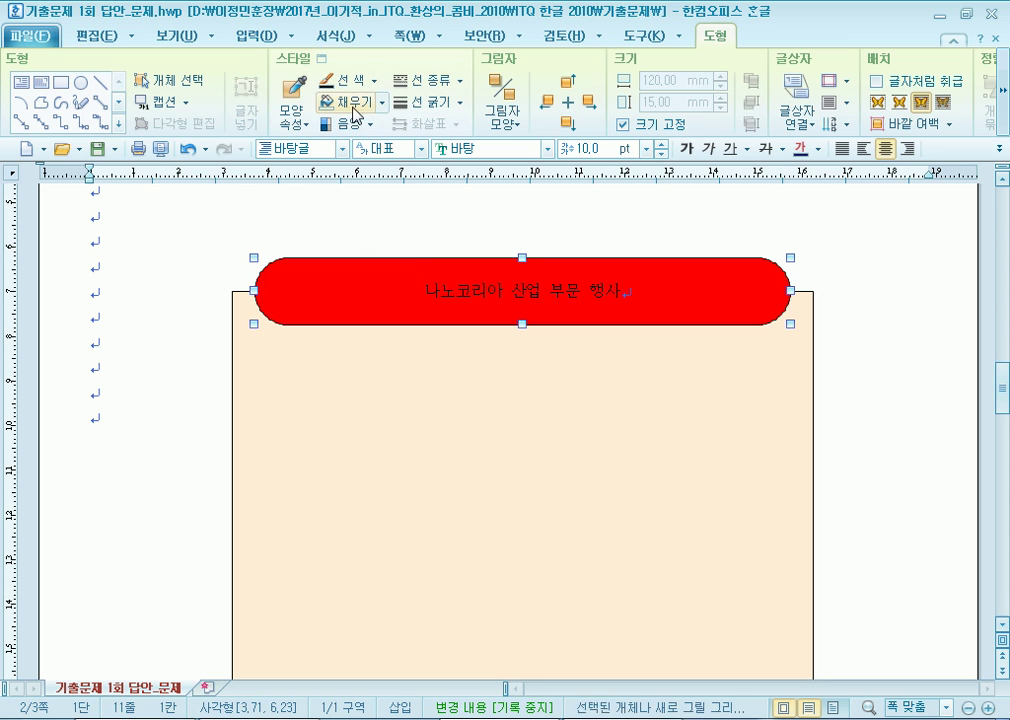
Set the title font to 돋움 at 24 pt.
{"action": "left_click", "coordinate": [556, 149]}
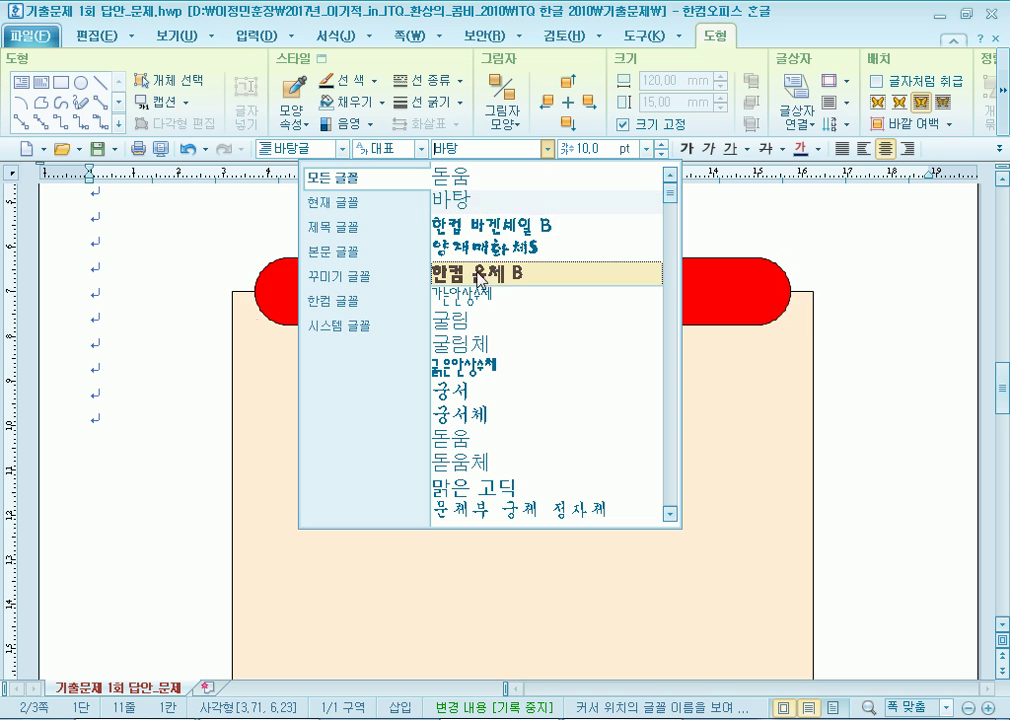
{"action": "left_click", "coordinate": [400, 173]}
{"action": "left_click", "coordinate": [647, 148]}
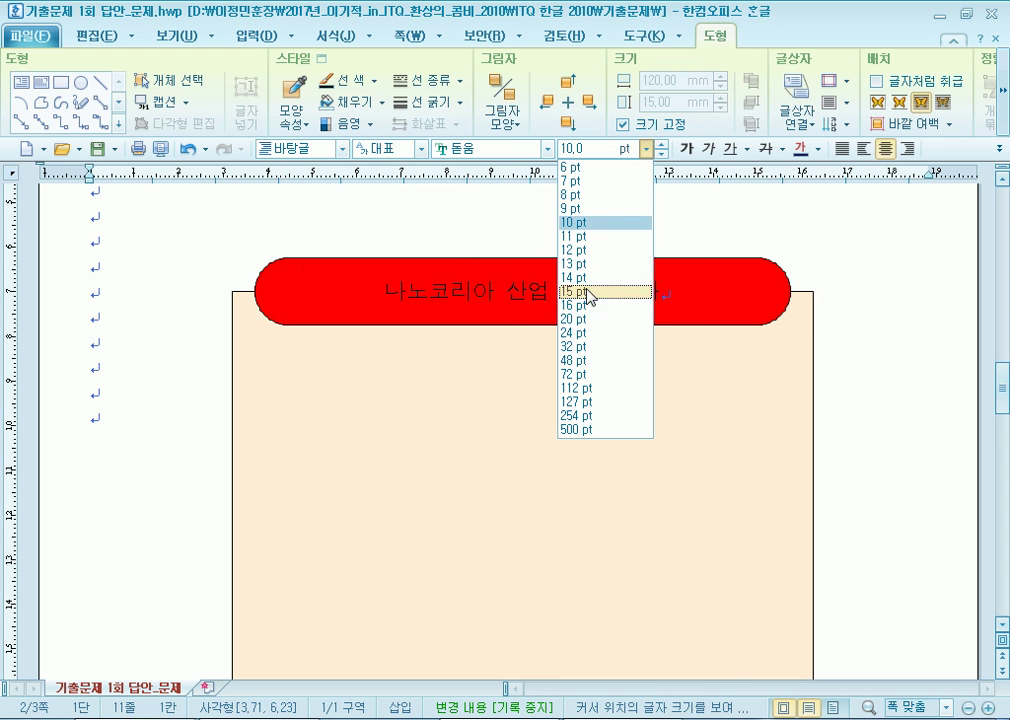
{"action": "left_click", "coordinate": [573, 333]}
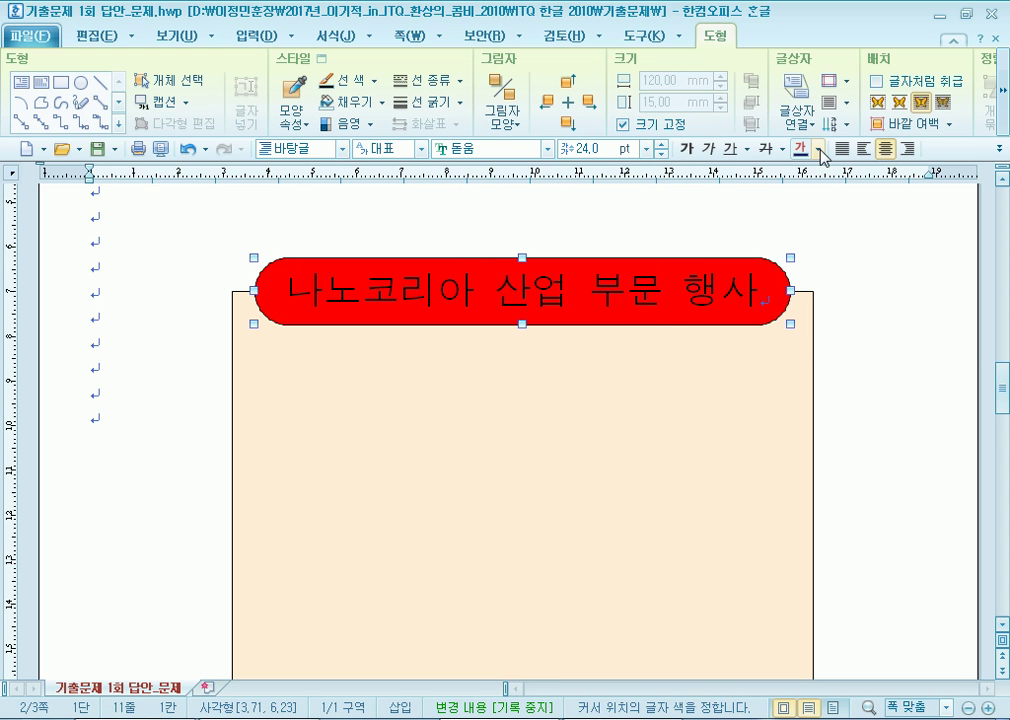
Try picking white from the toolbar colour picker, then cancel without changes.
{"action": "left_click", "coordinate": [818, 149]}
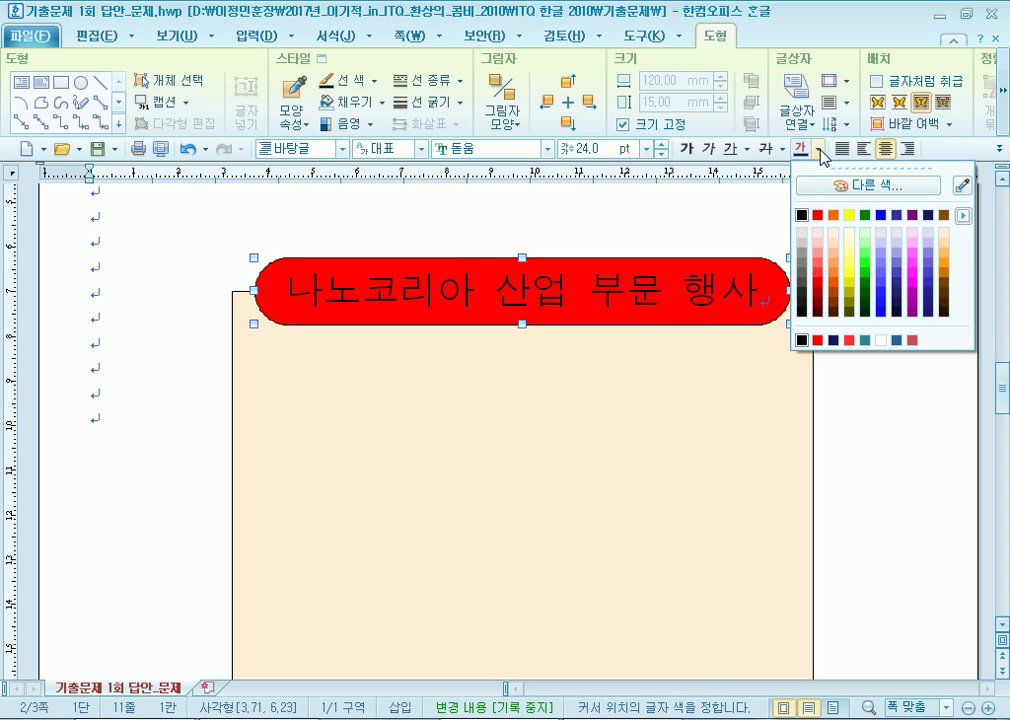
{"action": "left_click", "coordinate": [889, 187]}
{"action": "left_click", "coordinate": [225, 251]}
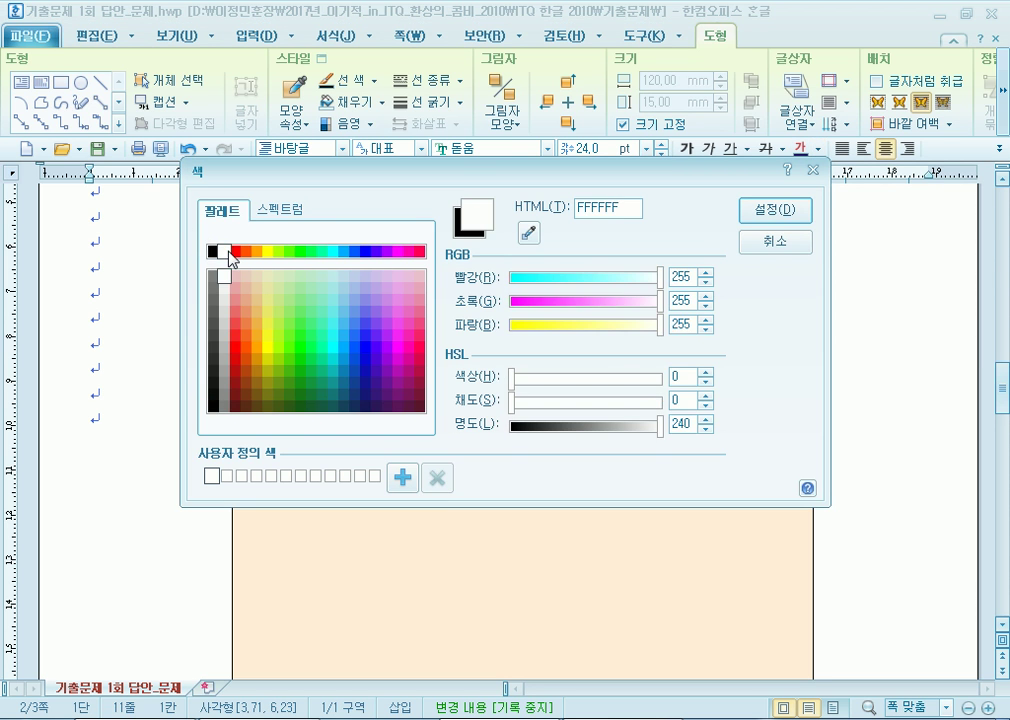
{"action": "left_click", "coordinate": [805, 241]}
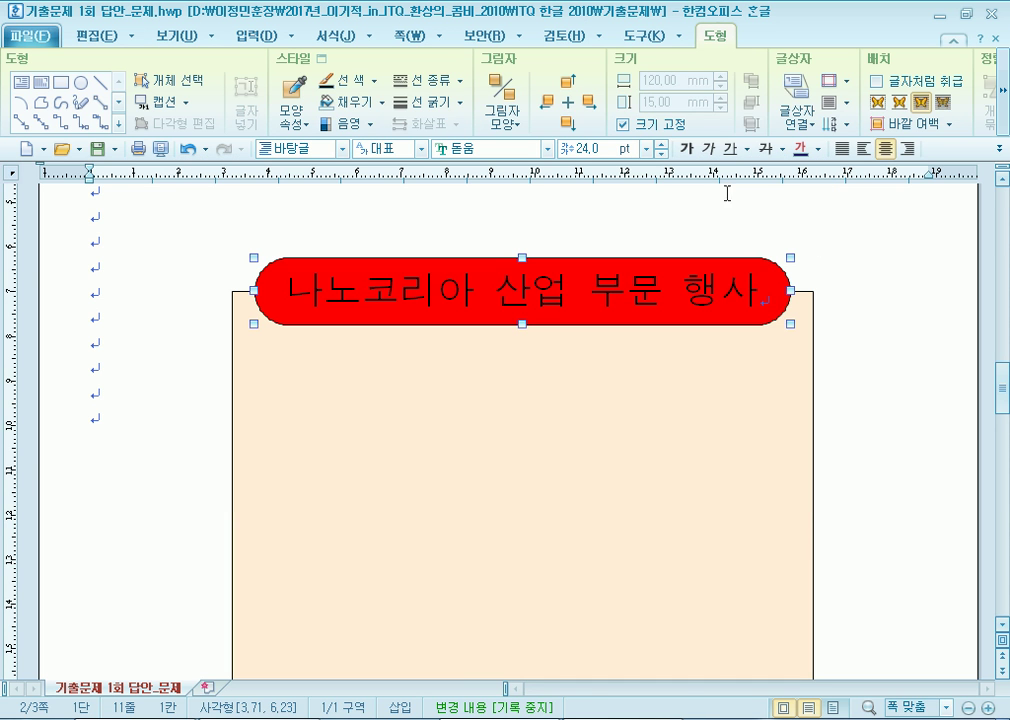
{"action": "double_click", "coordinate": [574, 272]}
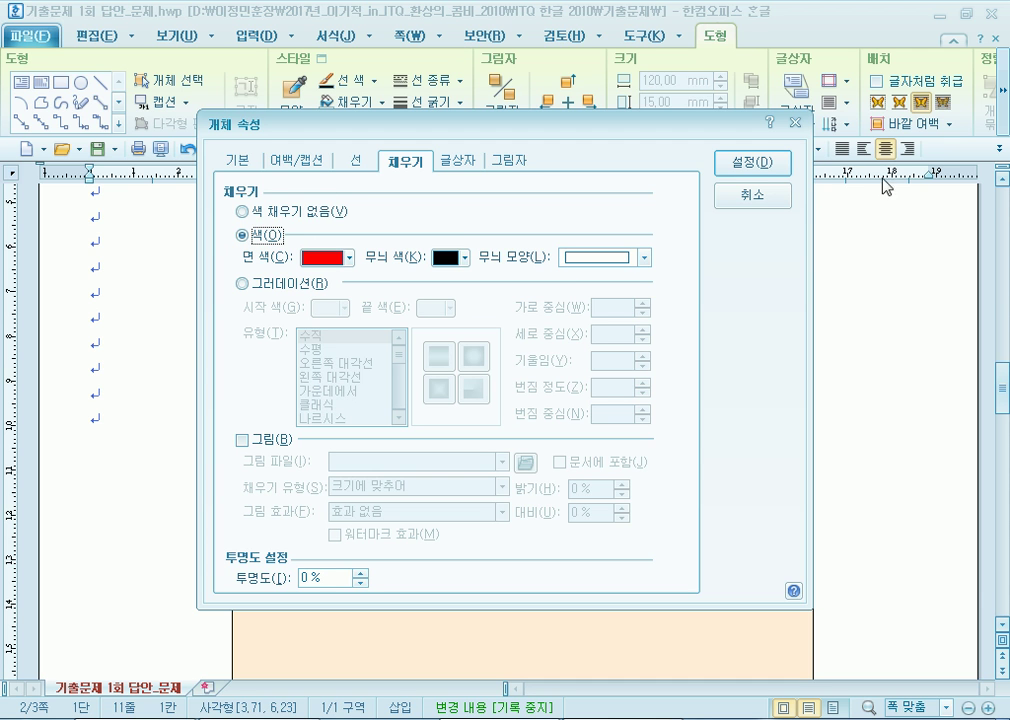
{"action": "left_click", "coordinate": [752, 200]}
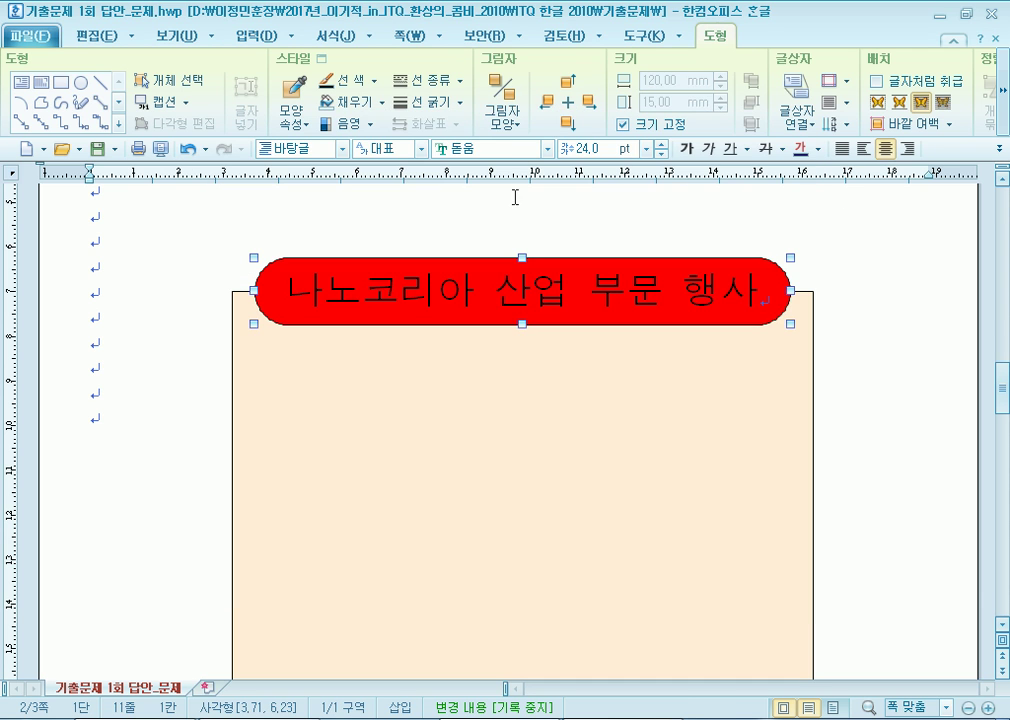
Make the title text white via Character Shape and deselect the box.
{"action": "left_click", "coordinate": [325, 40]}
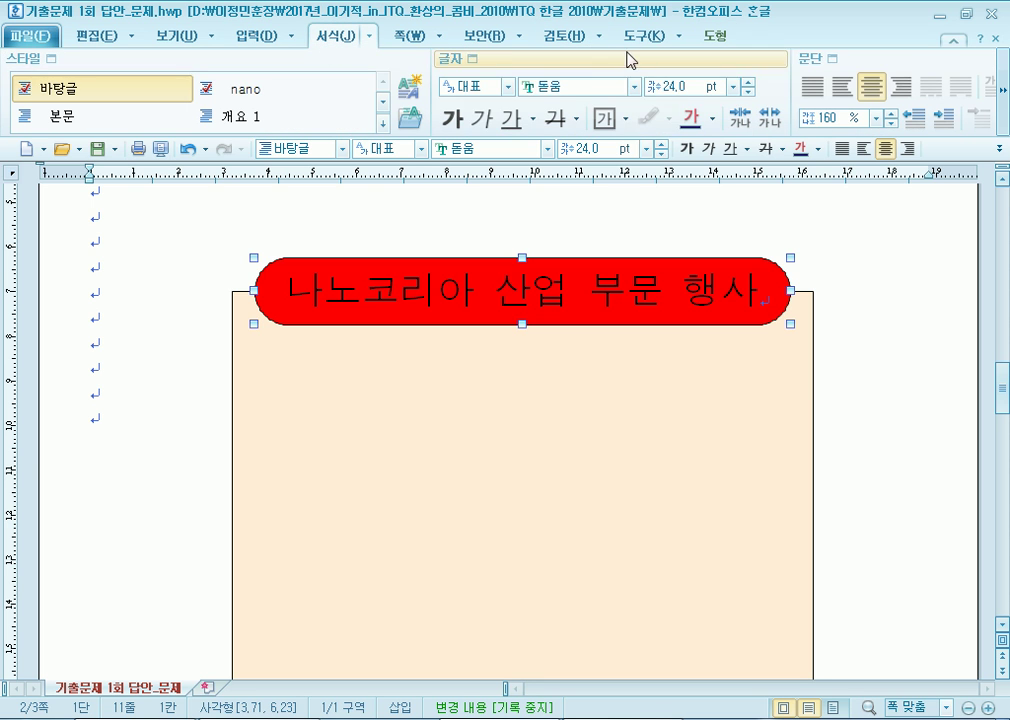
{"action": "left_click", "coordinate": [480, 66]}
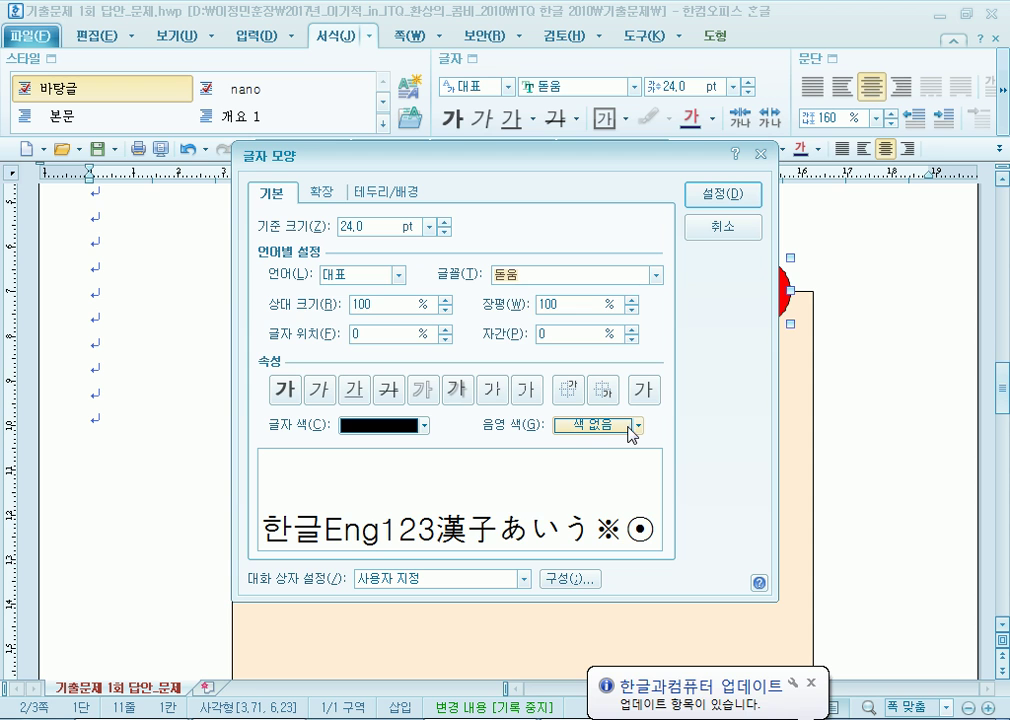
{"action": "left_click", "coordinate": [424, 426]}
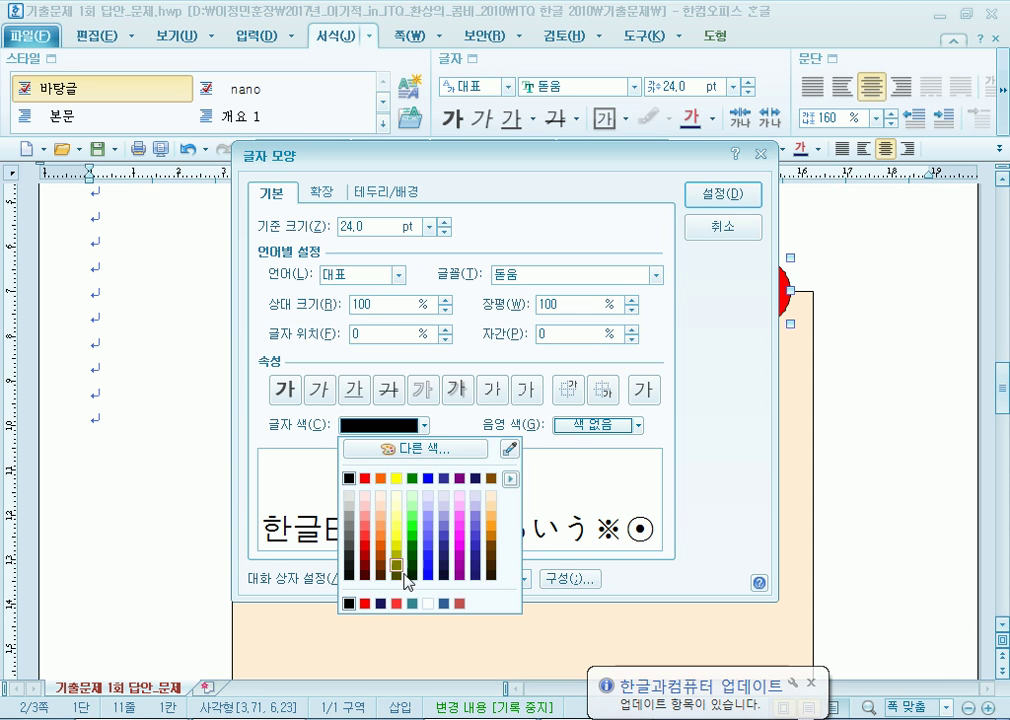
{"action": "left_click", "coordinate": [510, 479]}
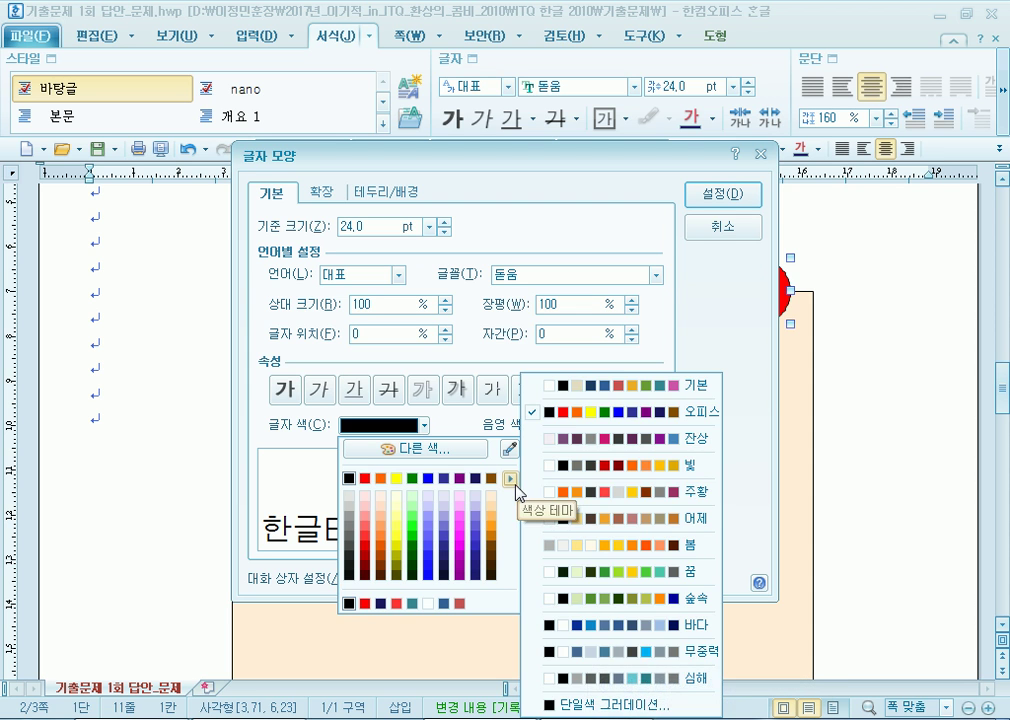
{"action": "left_click", "coordinate": [515, 481]}
{"action": "left_click", "coordinate": [512, 479]}
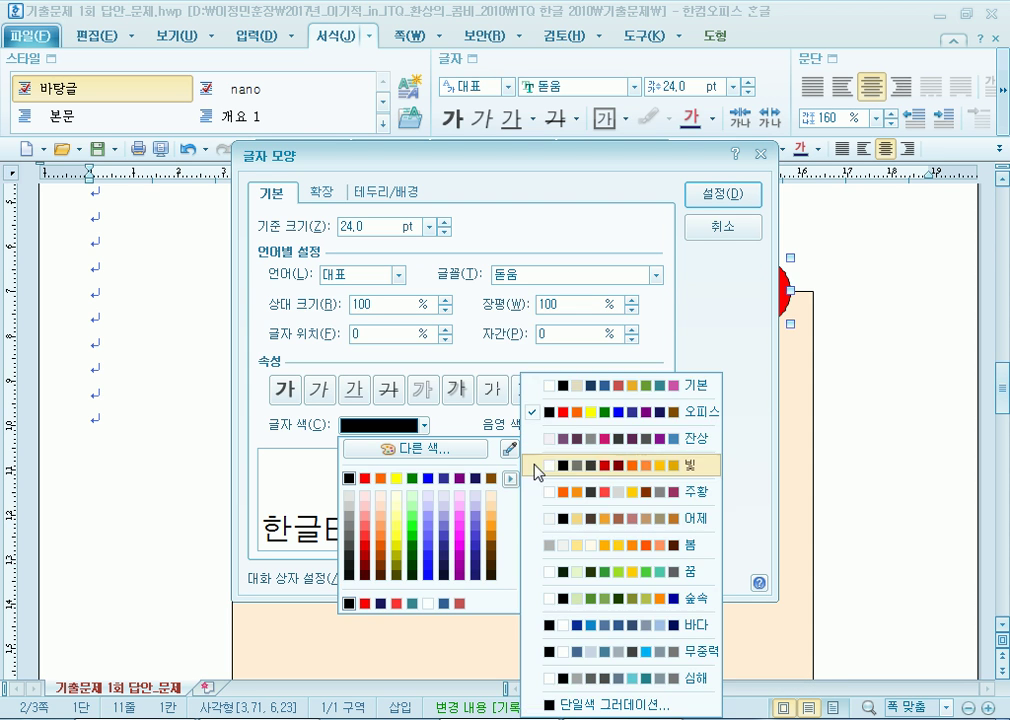
{"action": "left_click", "coordinate": [577, 393]}
{"action": "left_click", "coordinate": [349, 478]}
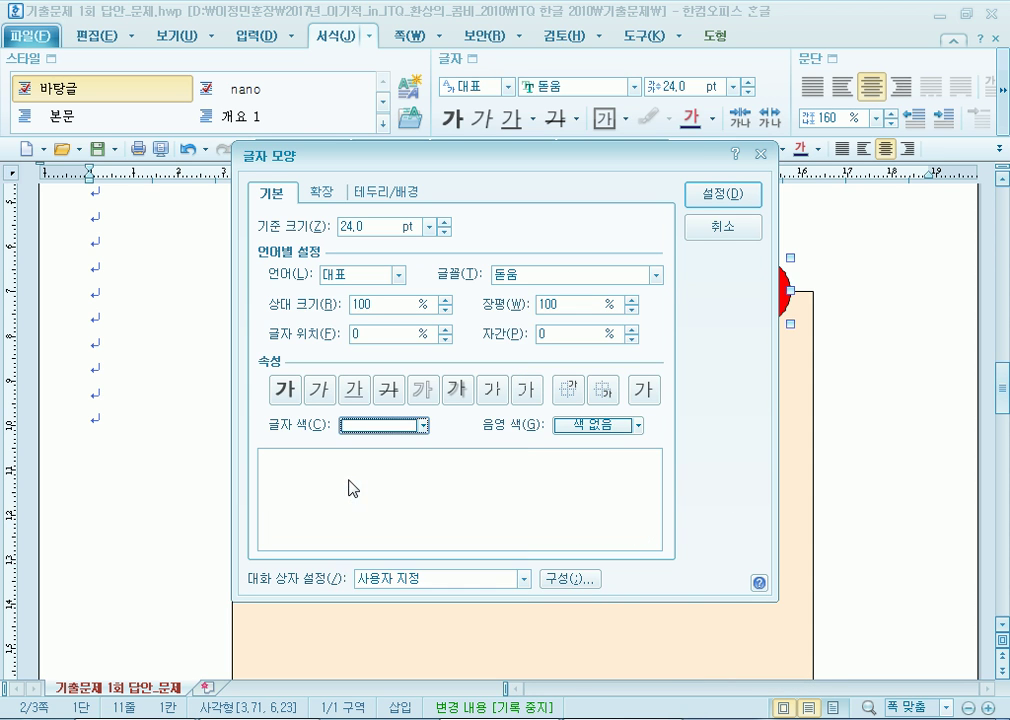
{"action": "left_click", "coordinate": [423, 426]}
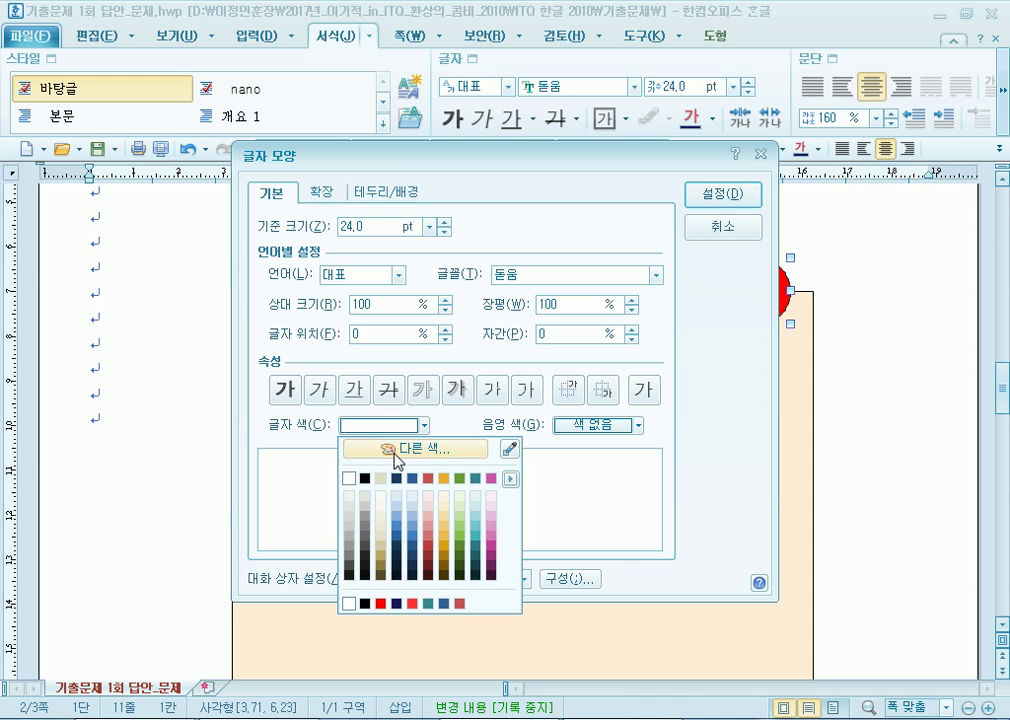
{"action": "left_click", "coordinate": [392, 447]}
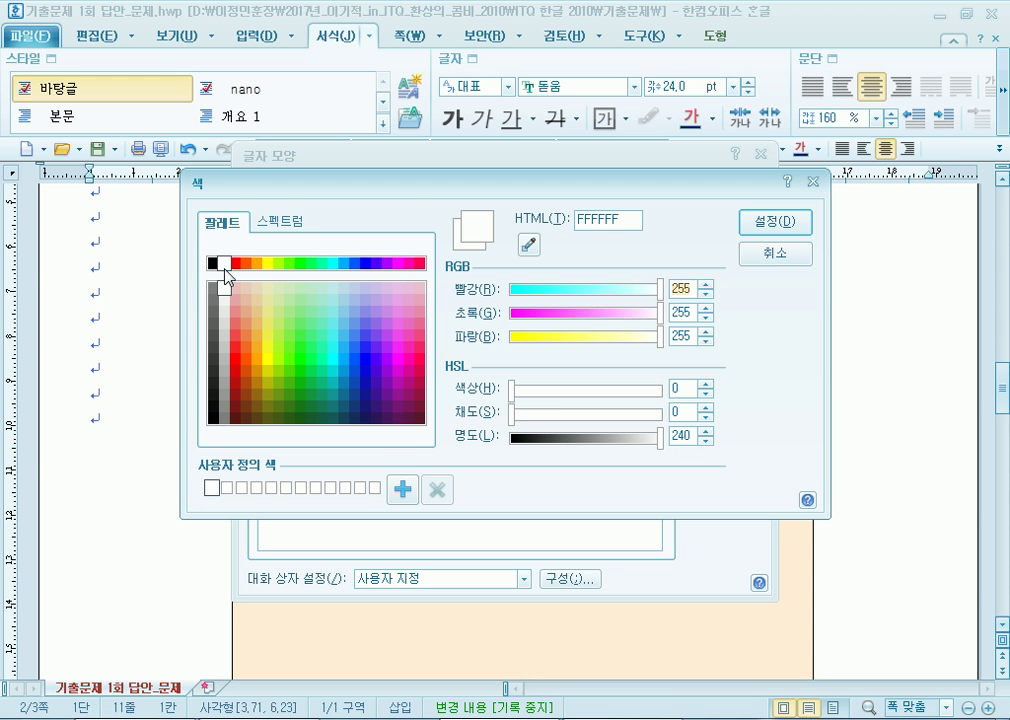
{"action": "left_click", "coordinate": [762, 230]}
{"action": "left_click", "coordinate": [717, 196]}
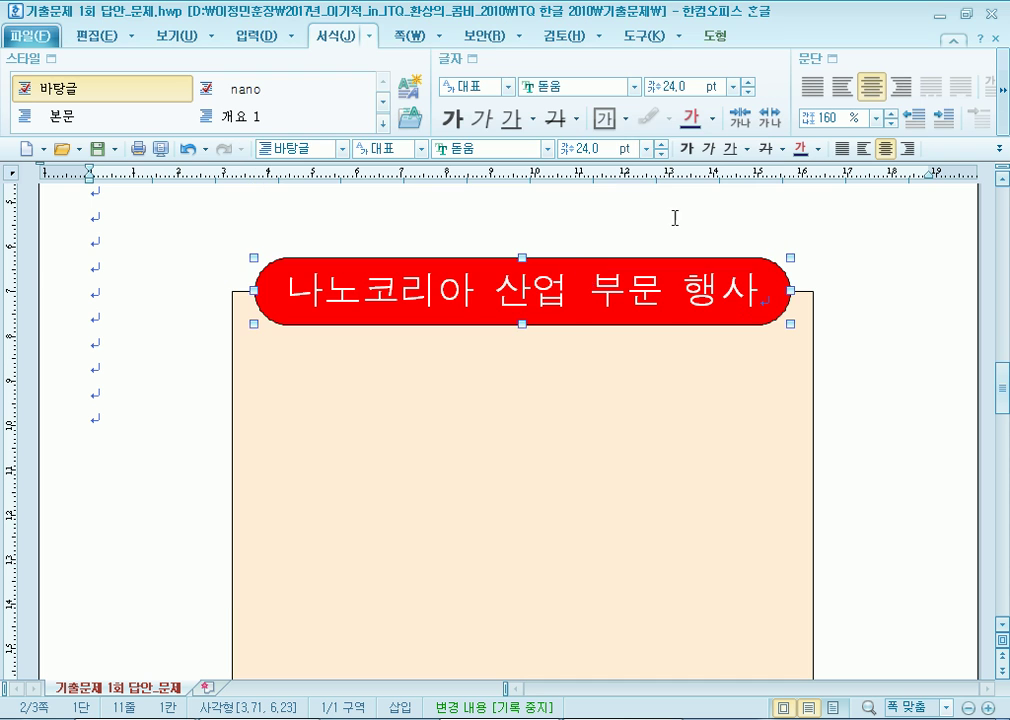
{"action": "left_click", "coordinate": [180, 440]}
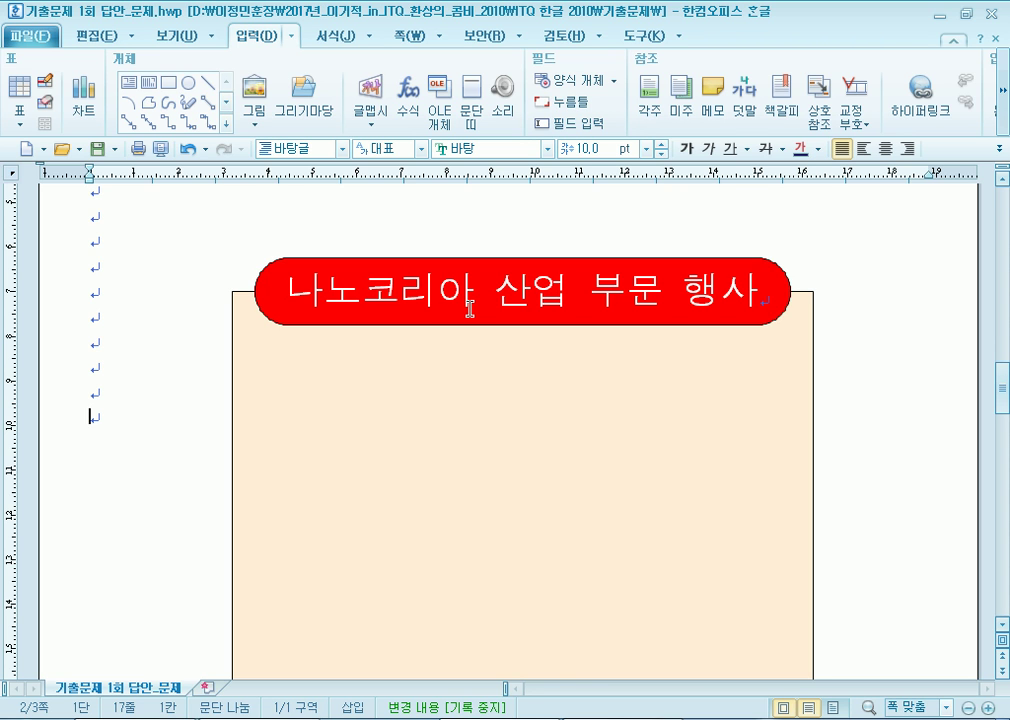
{"action": "left_click", "coordinate": [526, 261]}
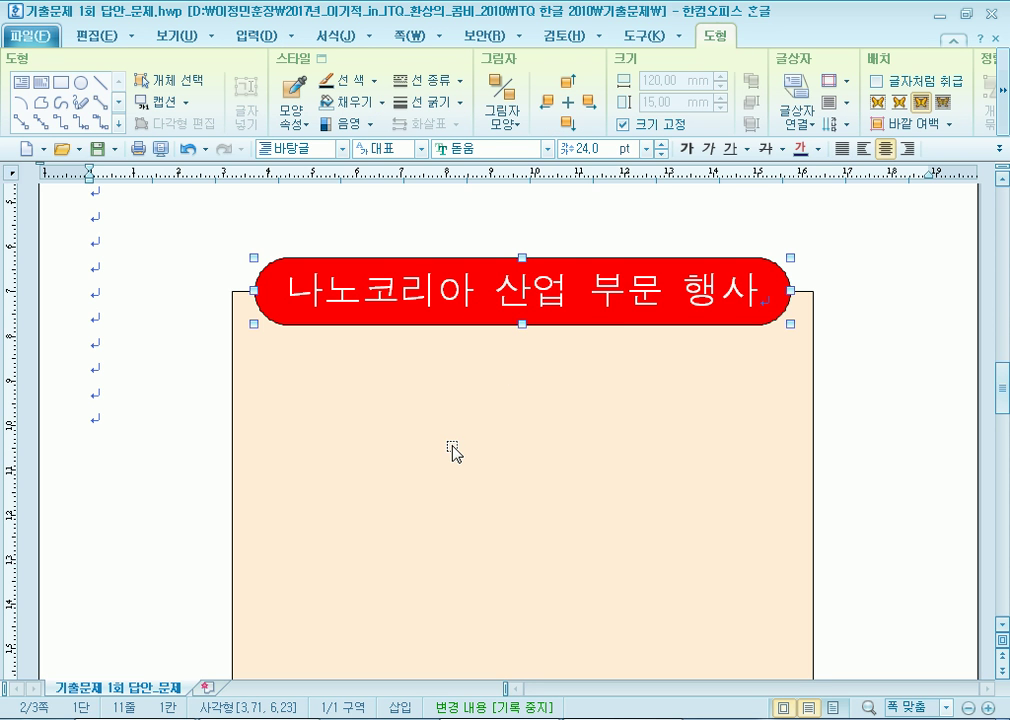
{"action": "left_click", "coordinate": [138, 417]}
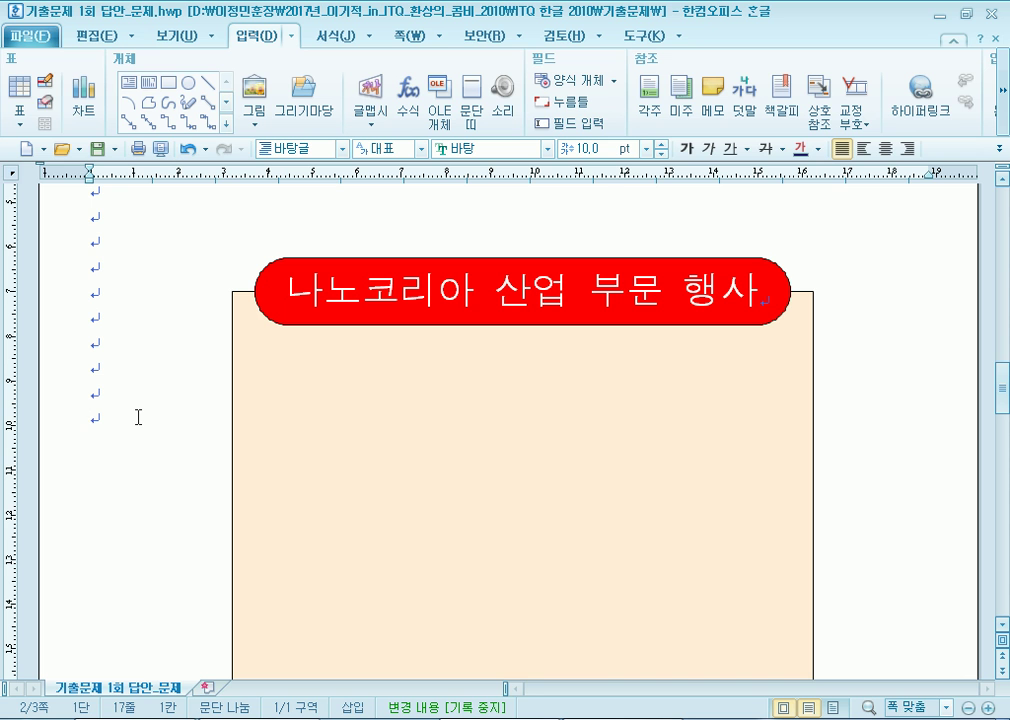
{"action": "left_click", "coordinate": [469, 447]}
{"action": "scroll", "coordinate": [430, 455], "scroll_direction": "down", "scroll_amount": 3}
{"action": "double_click", "coordinate": [388, 398]}
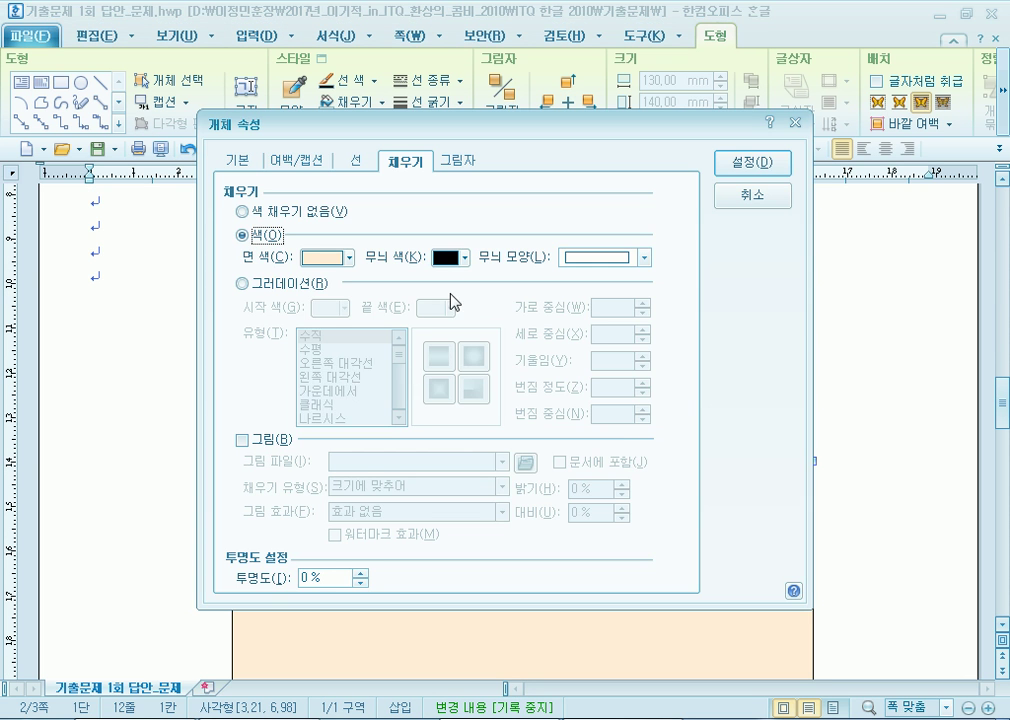
{"action": "left_click", "coordinate": [348, 258]}
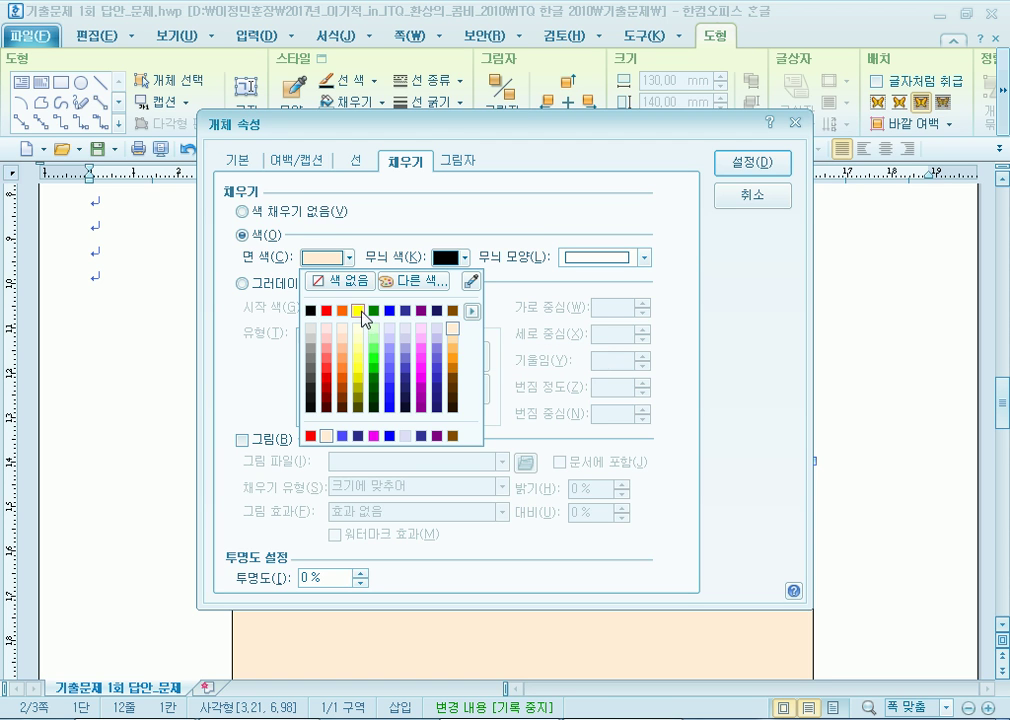
{"action": "left_click", "coordinate": [719, 211]}
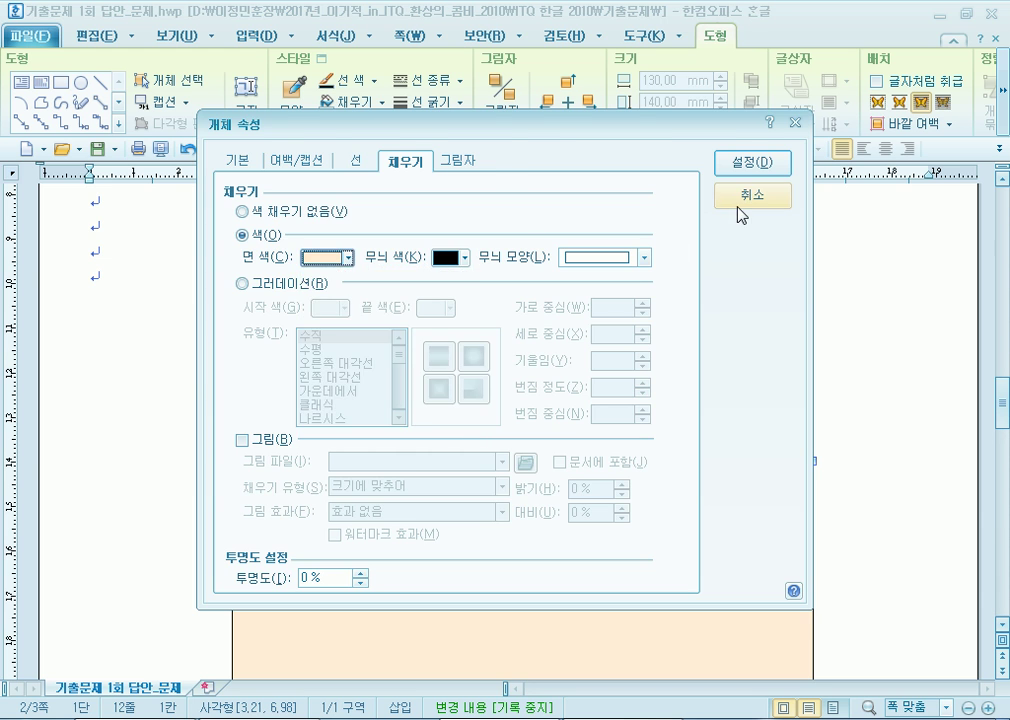
{"action": "left_click", "coordinate": [737, 212]}
{"action": "scroll", "coordinate": [414, 443], "scroll_direction": "up", "scroll_amount": 5}
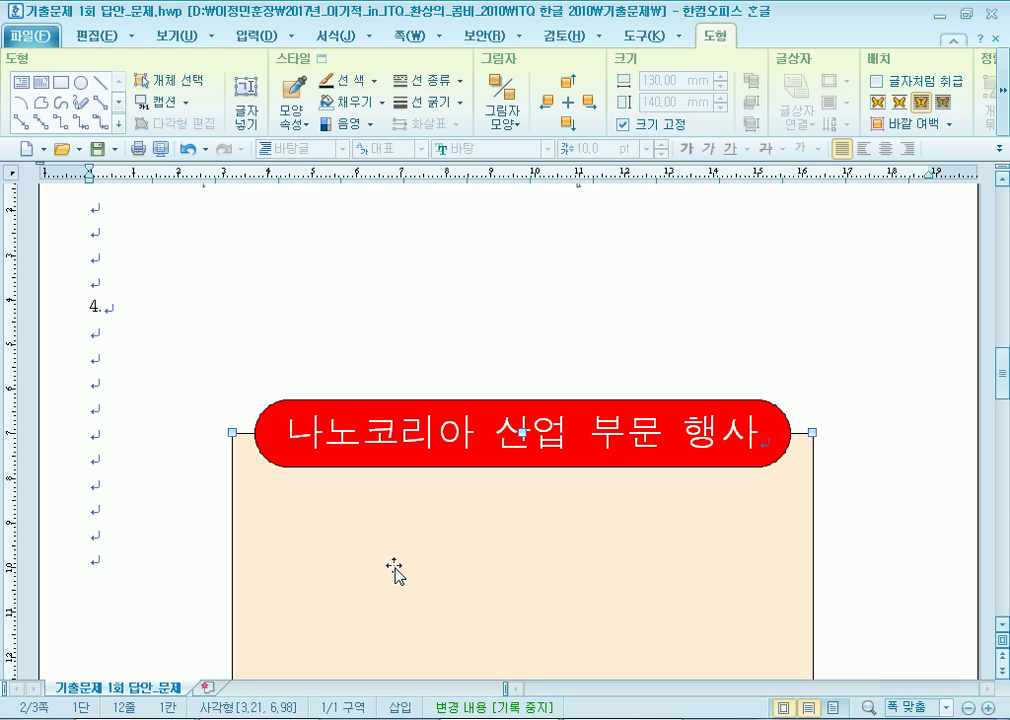
Draw a rectangle inside the peach box, then delete it.
{"action": "key", "text": "Escape"}
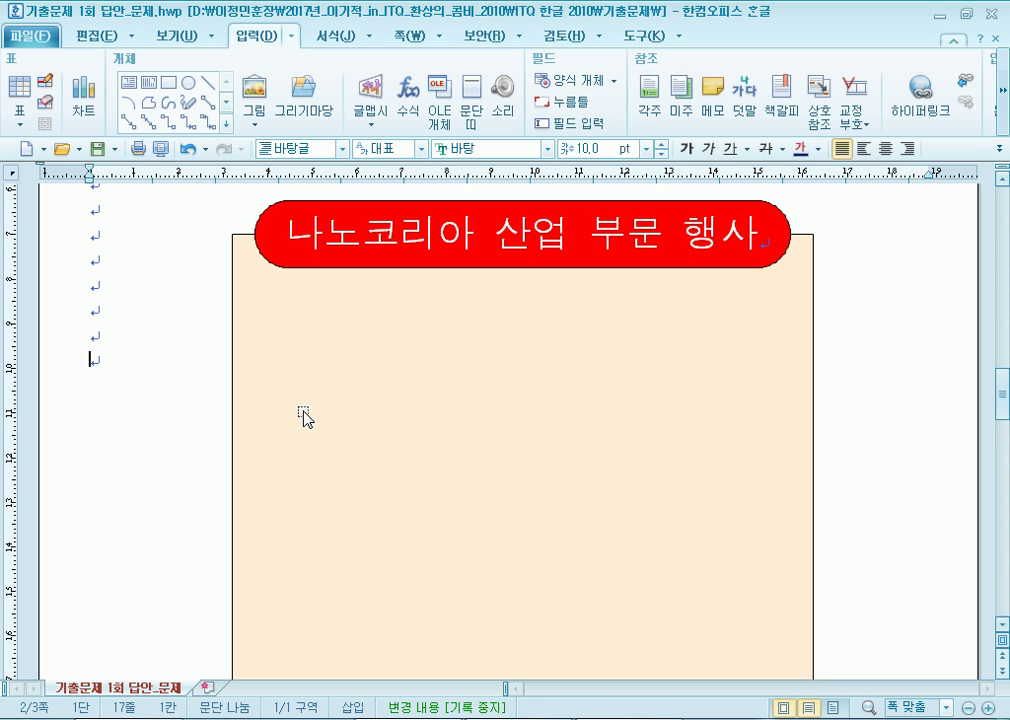
{"action": "left_click", "coordinate": [168, 82]}
{"action": "left_click_drag", "start_coordinate": [290, 321], "coordinate": [721, 481]}
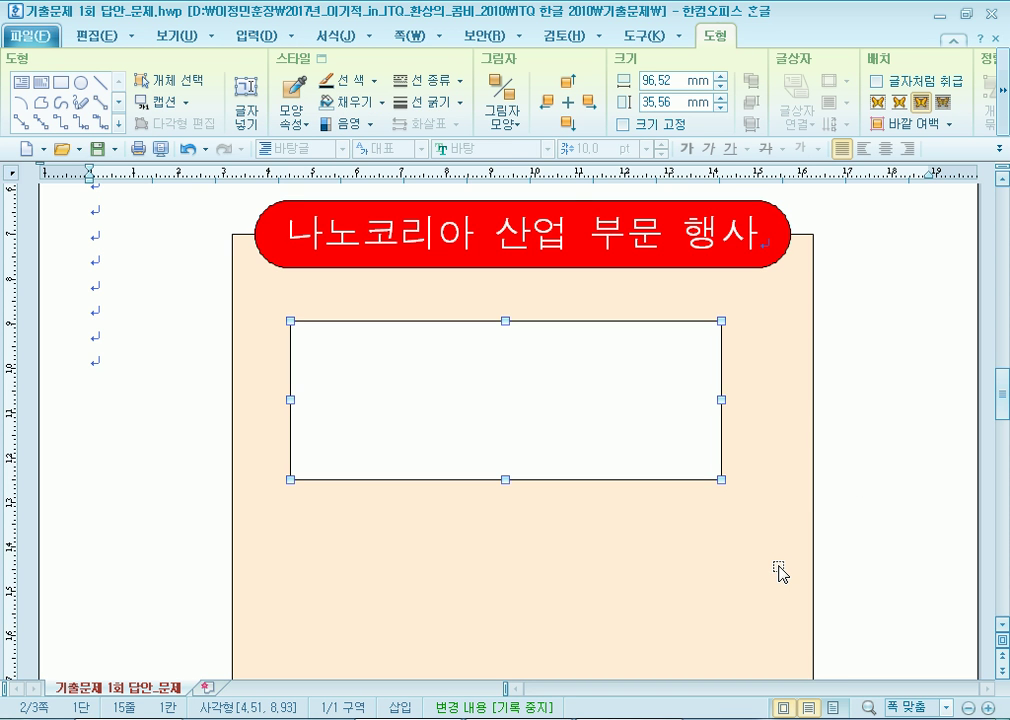
{"action": "key", "text": "Delete"}
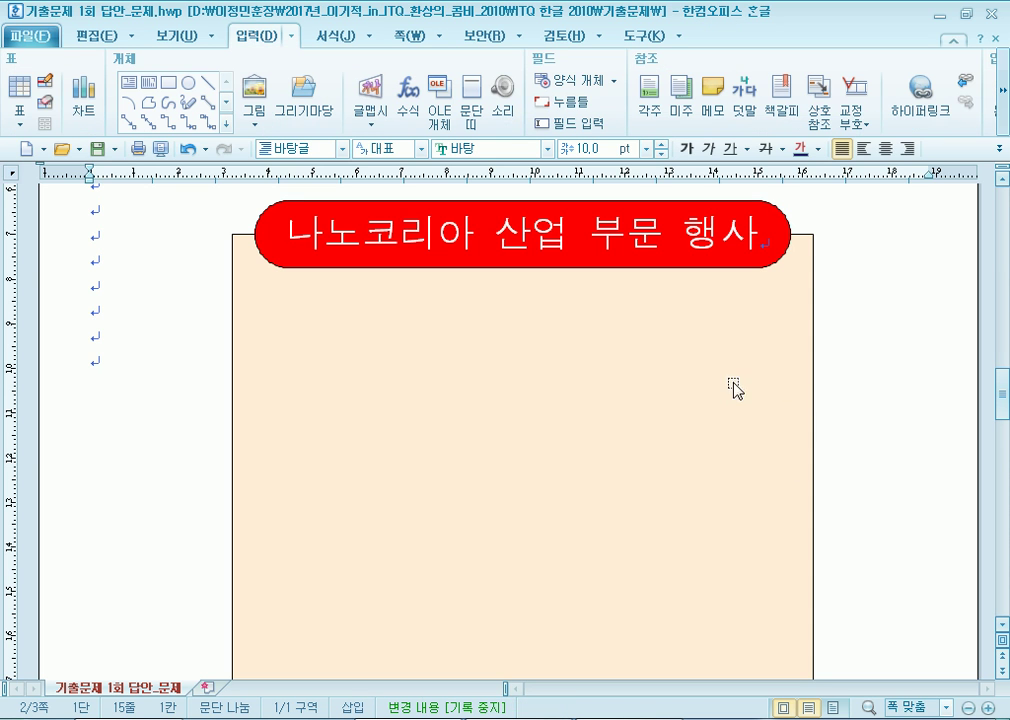
Draw a 56.10 × 23.19 mm rectangle and drag it onto the peach box's left edge.
{"action": "left_click", "coordinate": [168, 82]}
{"action": "left_click_drag", "start_coordinate": [177, 312], "coordinate": [428, 415]}
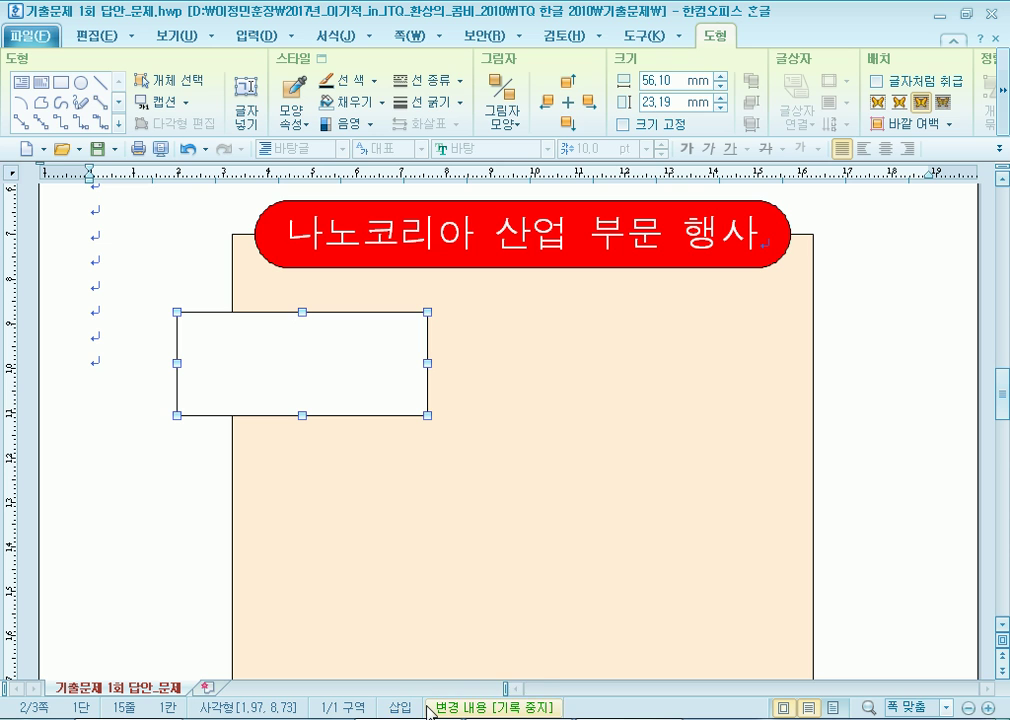
{"action": "left_click_drag", "start_coordinate": [244, 362], "coordinate": [223, 367]}
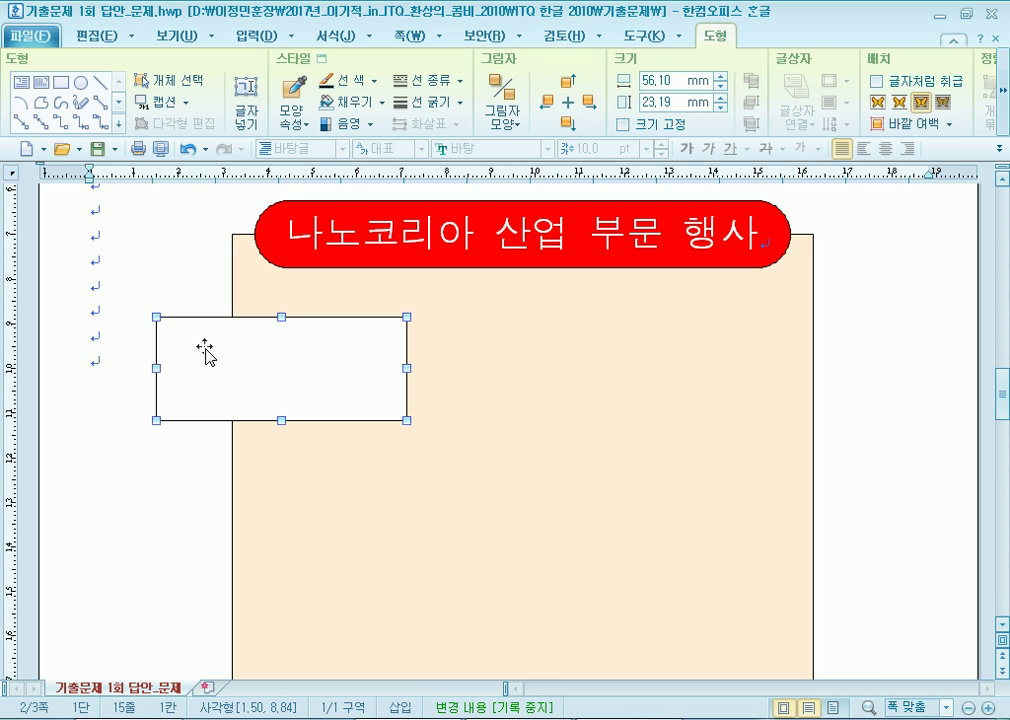
{"action": "left_click_drag", "start_coordinate": [205, 366], "coordinate": [421, 368]}
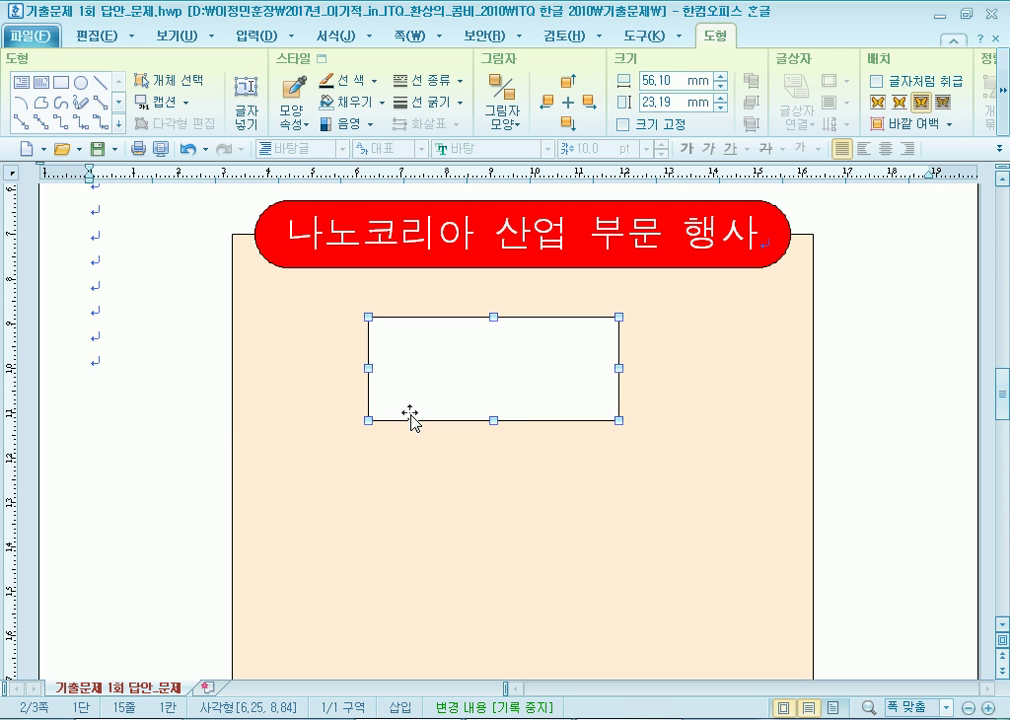
{"action": "left_click_drag", "start_coordinate": [550, 392], "coordinate": [229, 405]}
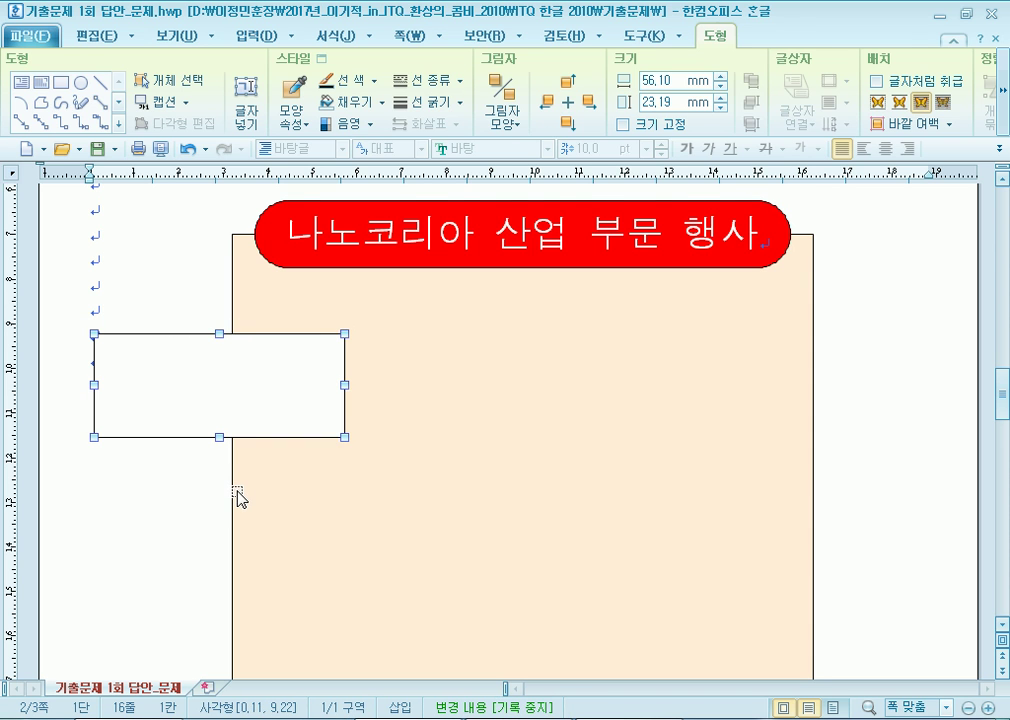
{"action": "left_click", "coordinate": [129, 240]}
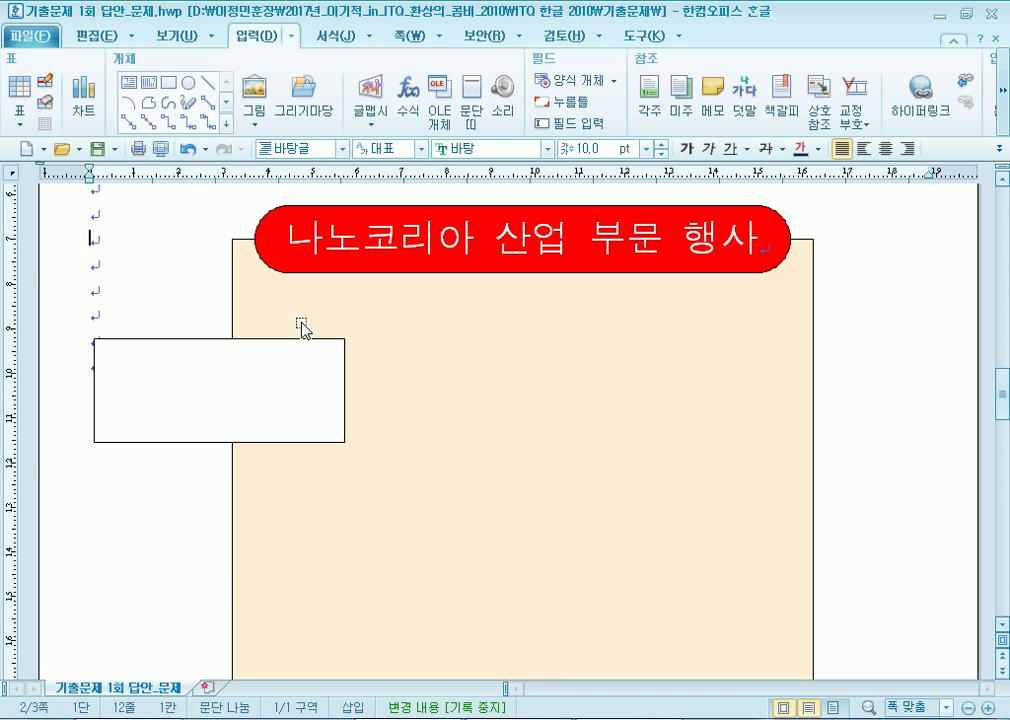
Set the new box to 125 × 50 mm with its size locked.
{"action": "left_click", "coordinate": [261, 388]}
{"action": "double_click", "coordinate": [262, 389]}
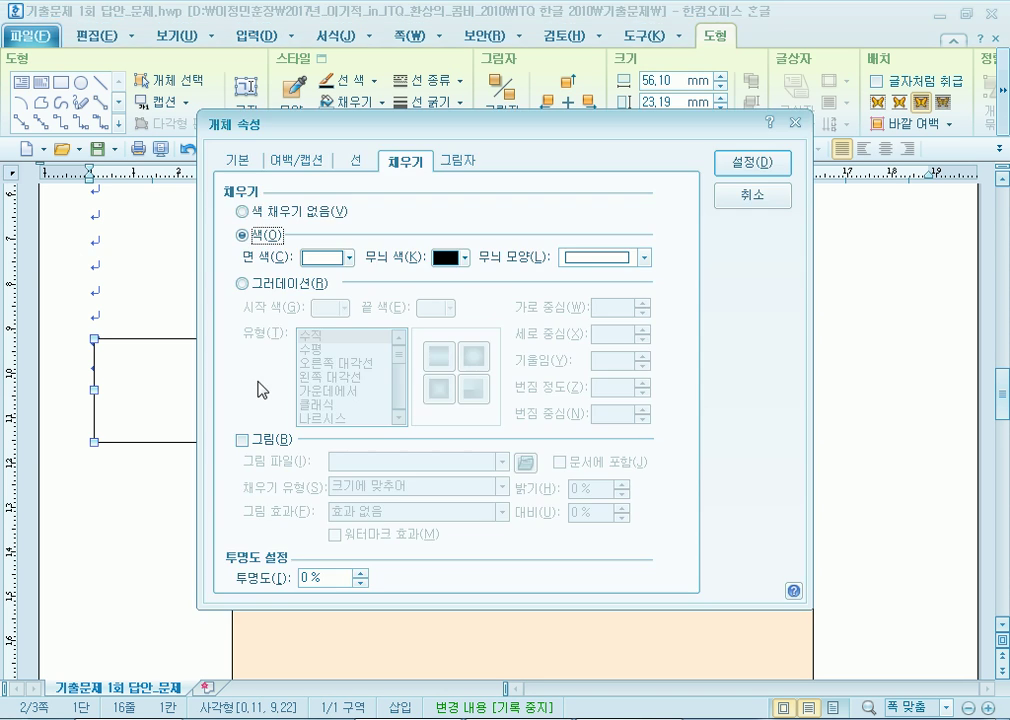
{"action": "left_click", "coordinate": [237, 161]}
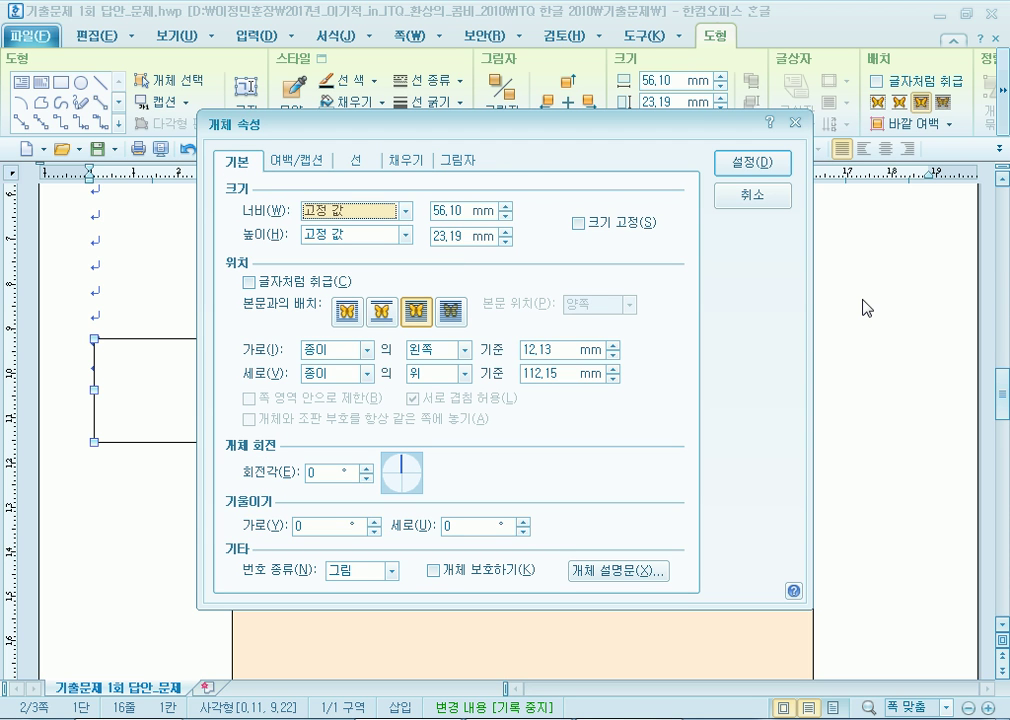
{"action": "key", "text": "Tab"}
{"action": "type", "text": "1"}
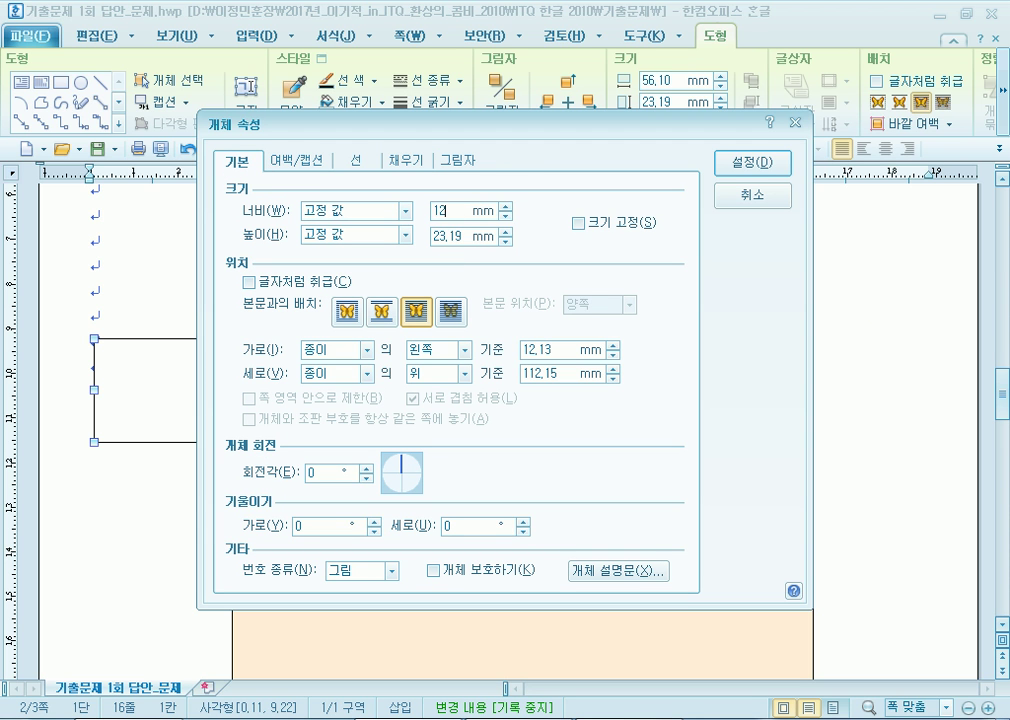
{"action": "key", "text": "Tab"}
{"action": "key", "text": "Tab"}
{"action": "type", "text": "25"}
{"action": "left_click_drag", "start_coordinate": [456, 237], "coordinate": [365, 236]}
{"action": "type", "text": "50"}
{"action": "left_click", "coordinate": [594, 222]}
Give the box rounded corners and a light lavender fill, then apply.
{"action": "left_click", "coordinate": [364, 163]}
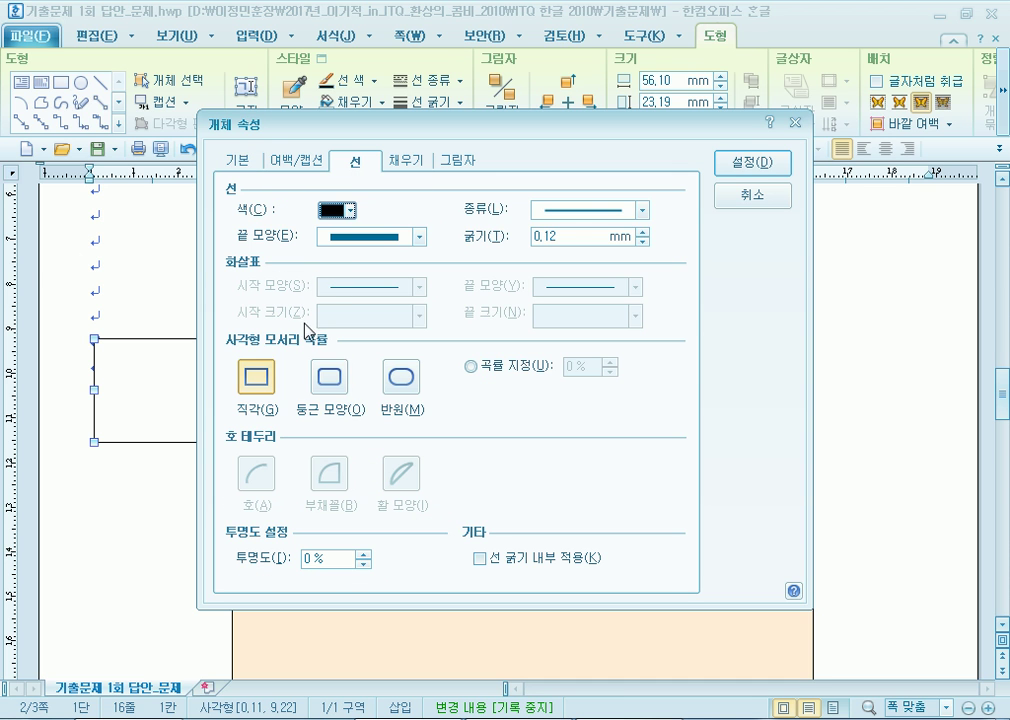
{"action": "left_click", "coordinate": [331, 376]}
{"action": "left_click", "coordinate": [407, 160]}
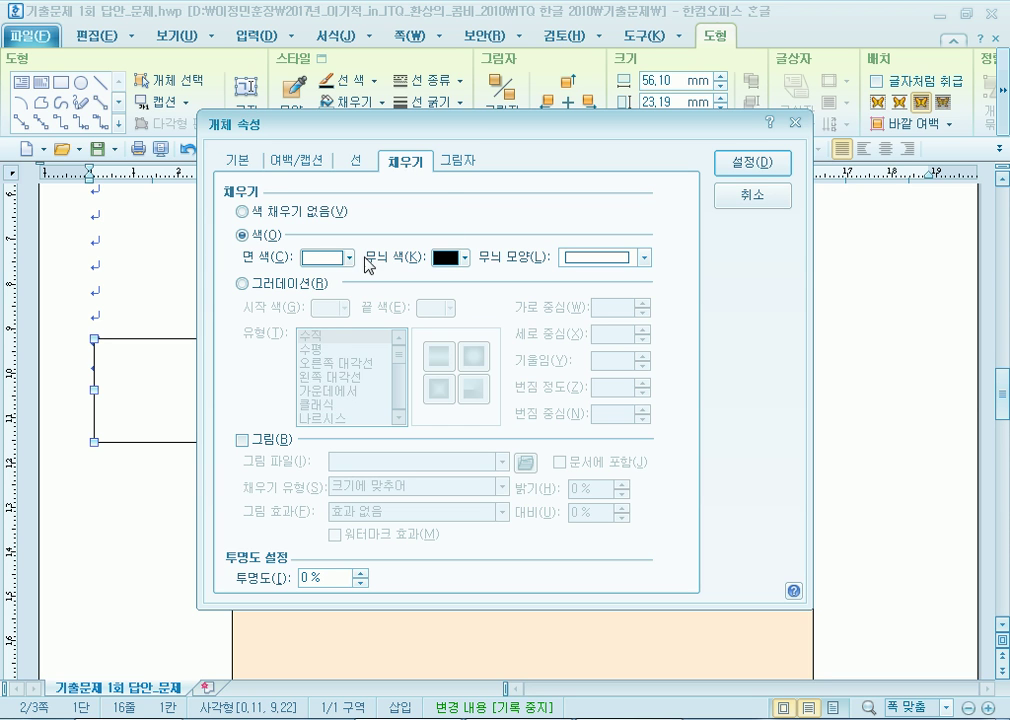
{"action": "left_click", "coordinate": [349, 257]}
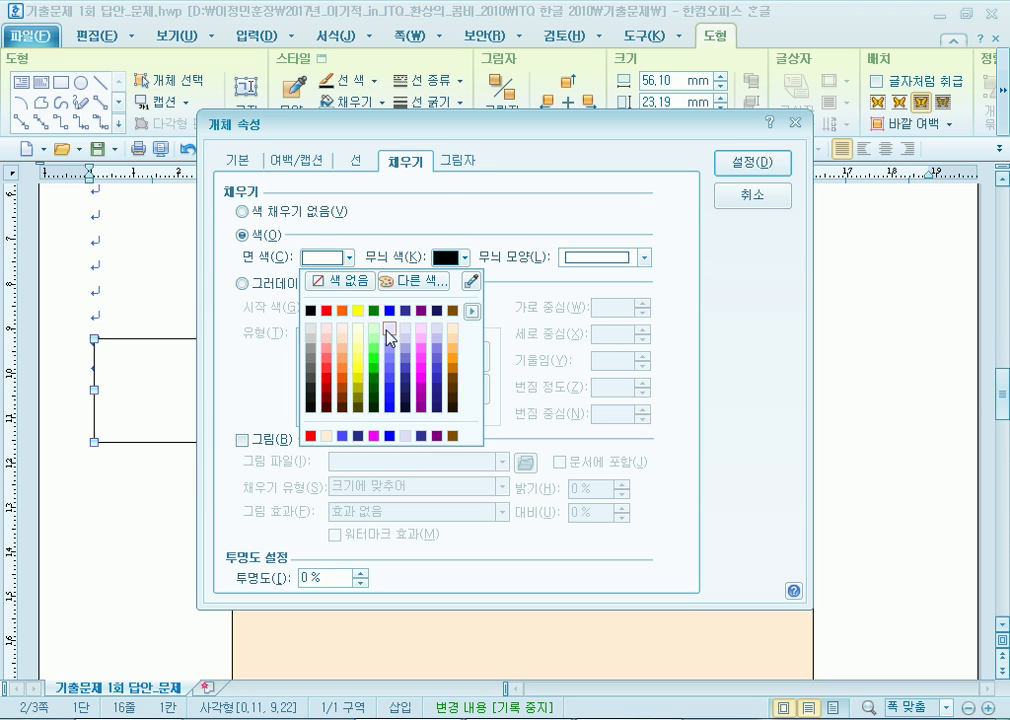
{"action": "left_click", "coordinate": [438, 327]}
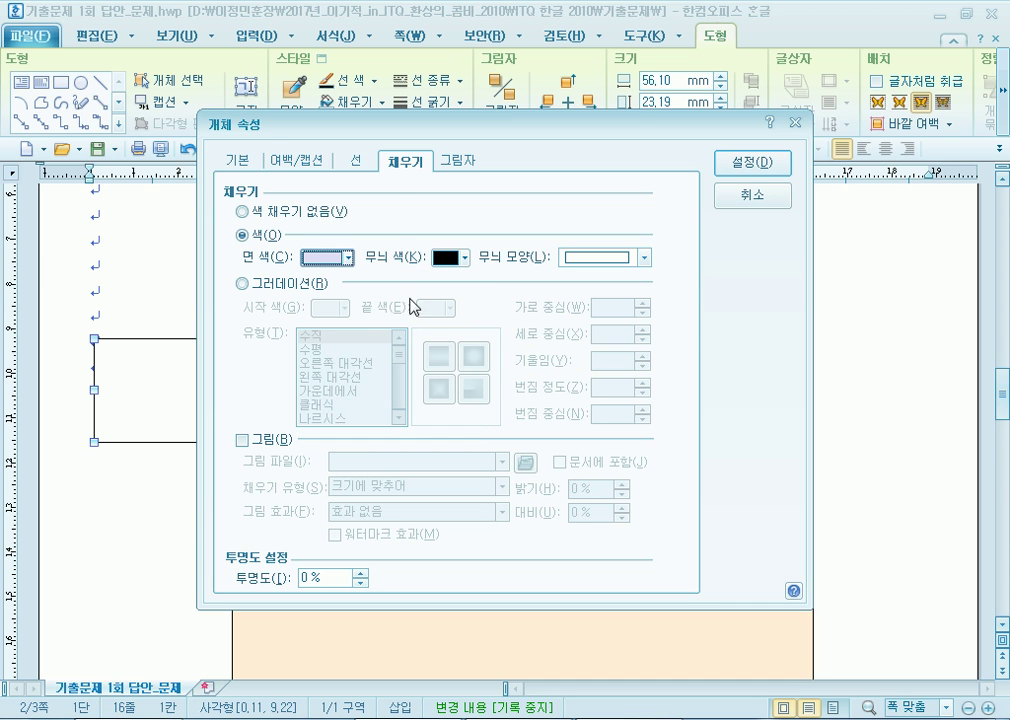
{"action": "left_click", "coordinate": [752, 162]}
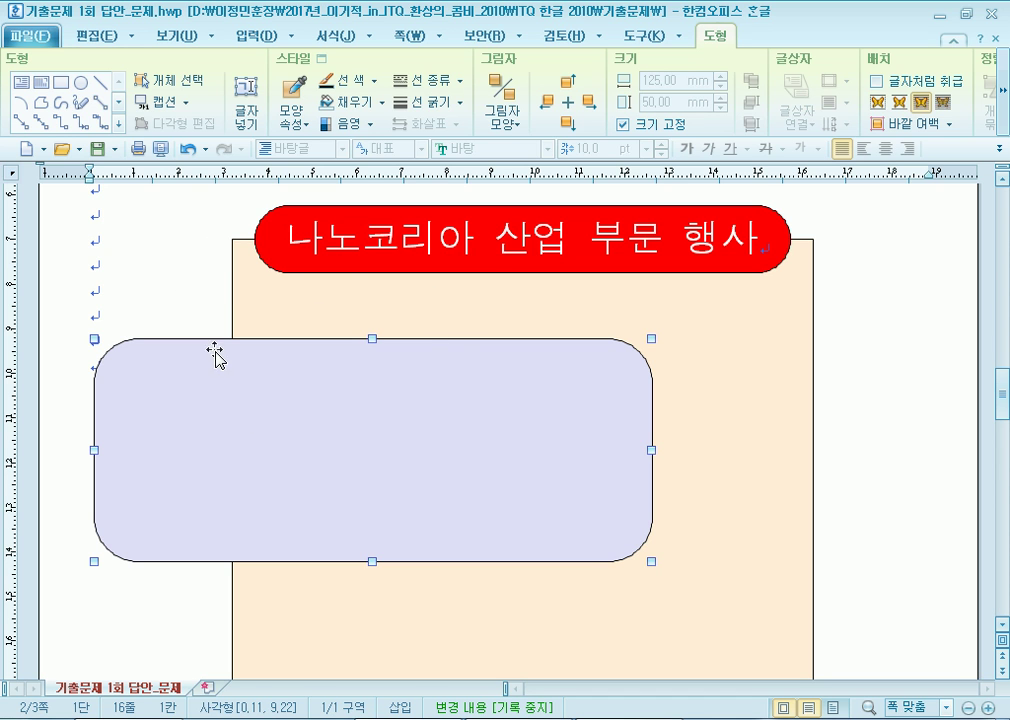
Drag the lavender rounded box into the peach rectangle just below the red title.
{"action": "left_click_drag", "start_coordinate": [389, 405], "coordinate": [470, 364]}
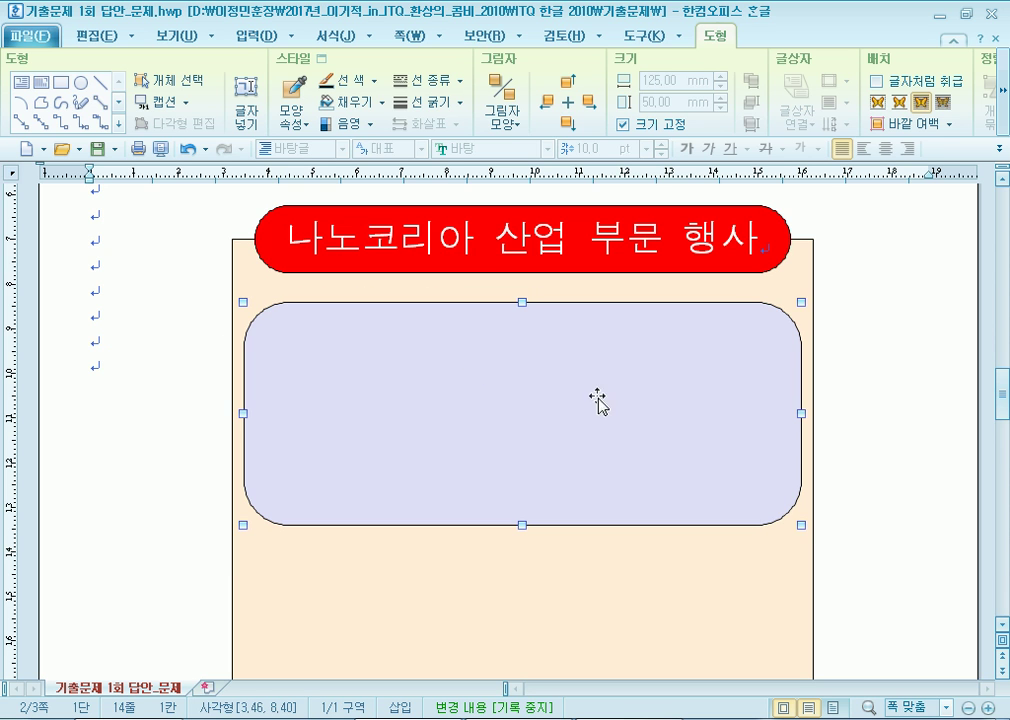
{"action": "left_click_drag", "start_coordinate": [714, 453], "coordinate": [686, 434]}
{"action": "left_click", "coordinate": [96, 262]}
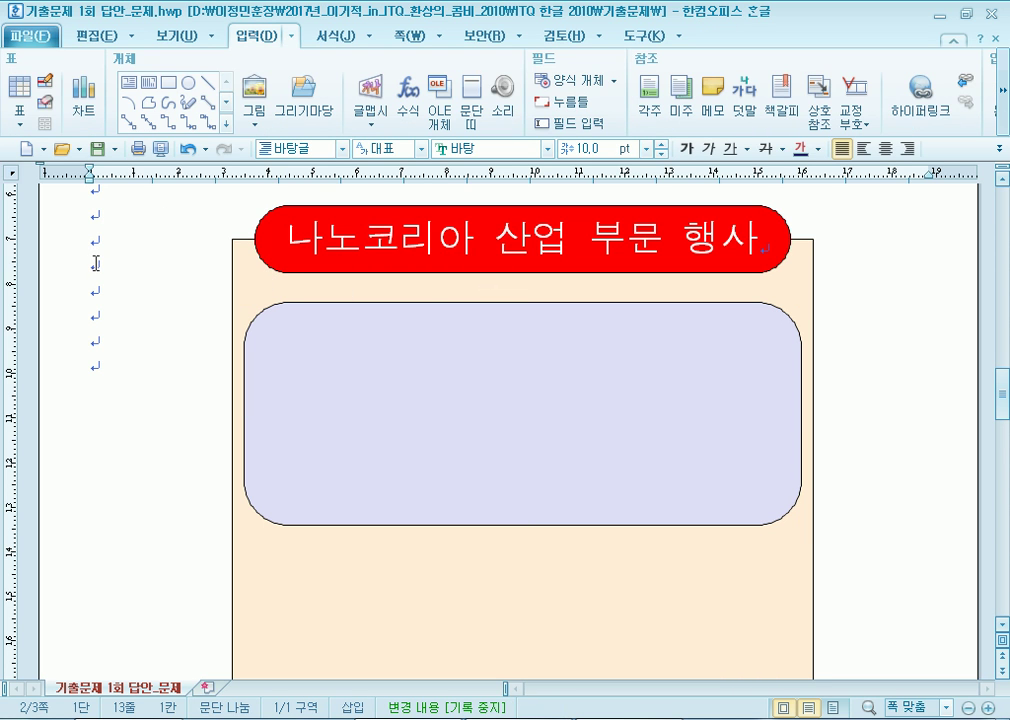
{"action": "left_click", "coordinate": [370, 384]}
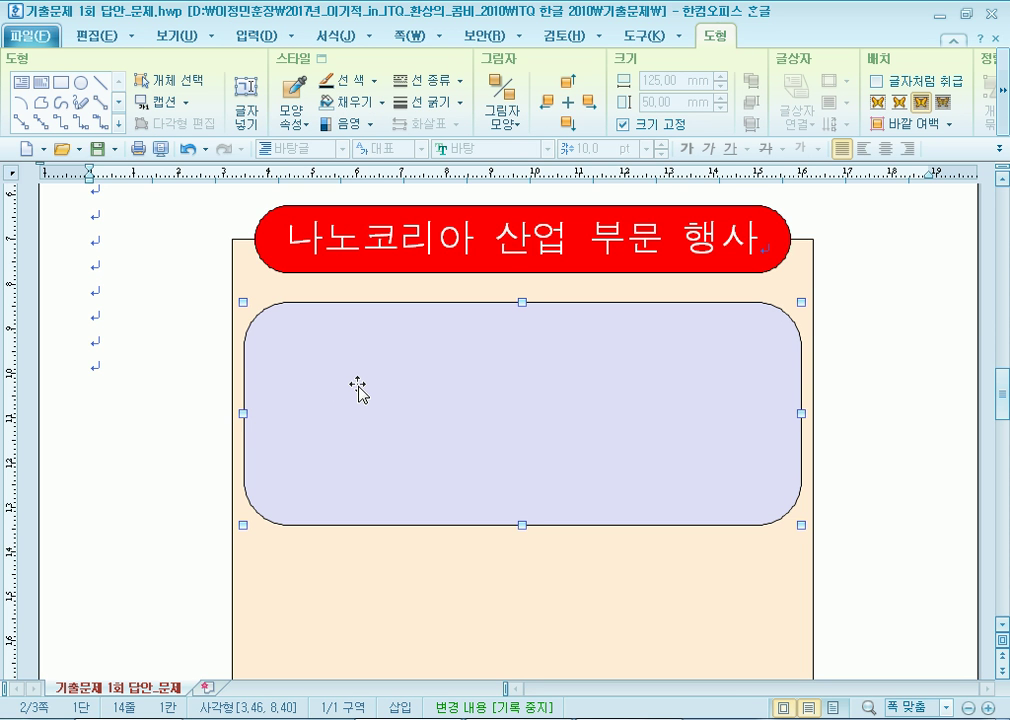
{"action": "left_click", "coordinate": [93, 242]}
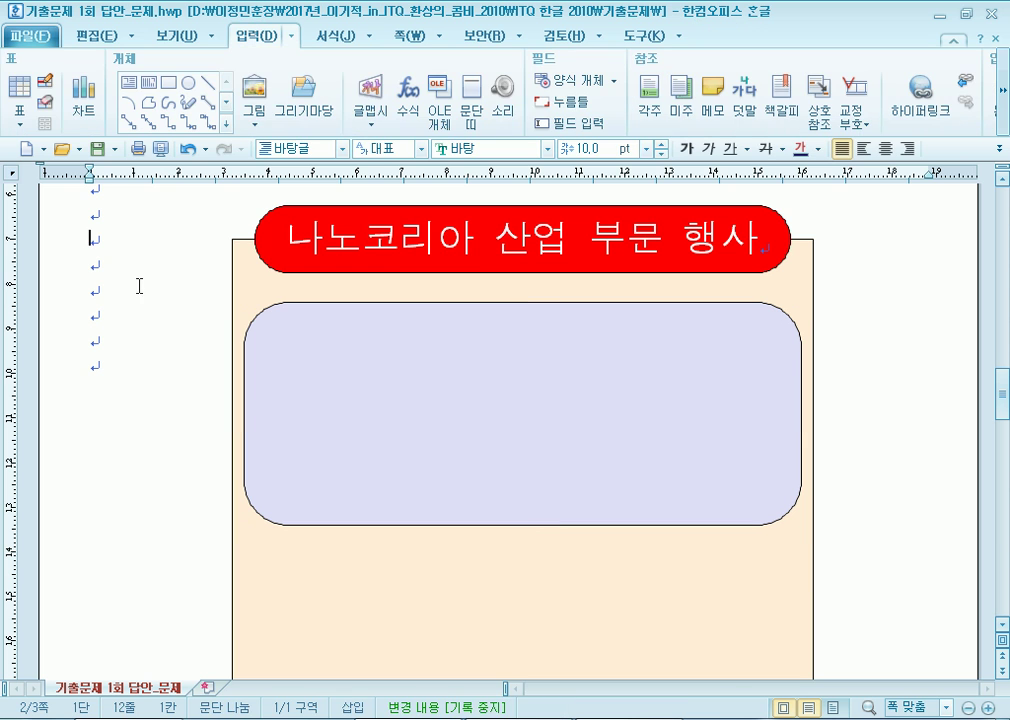
Insert the 로고1.jpg logo picture from the ITQ > Picture folder.
{"action": "left_click", "coordinate": [264, 117]}
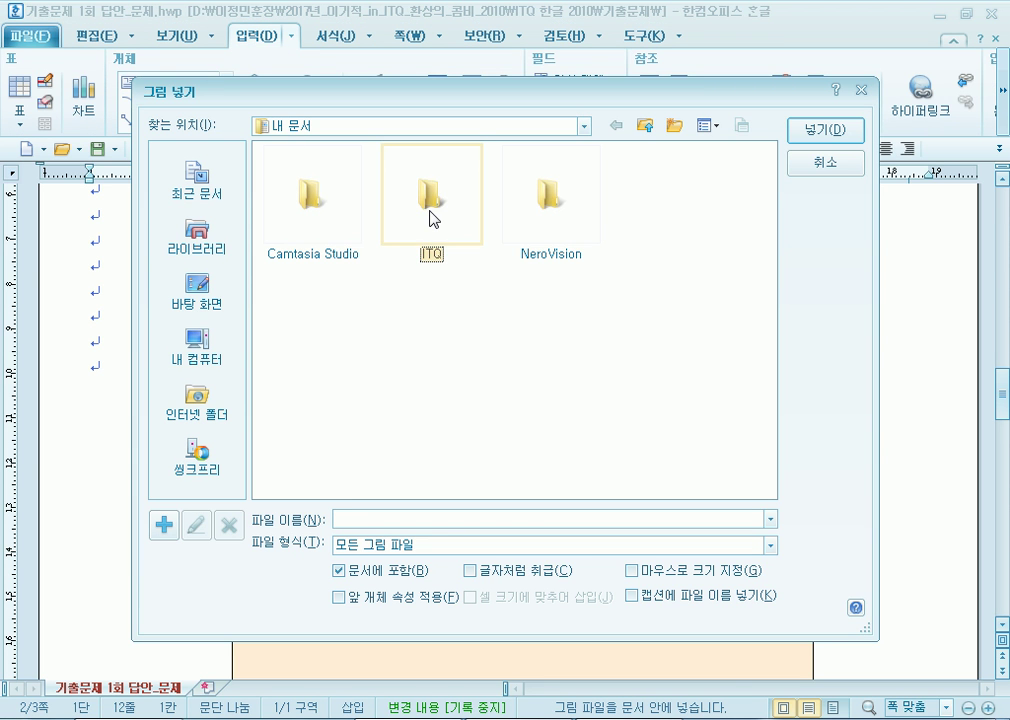
{"action": "double_click", "coordinate": [434, 218]}
{"action": "double_click", "coordinate": [309, 207]}
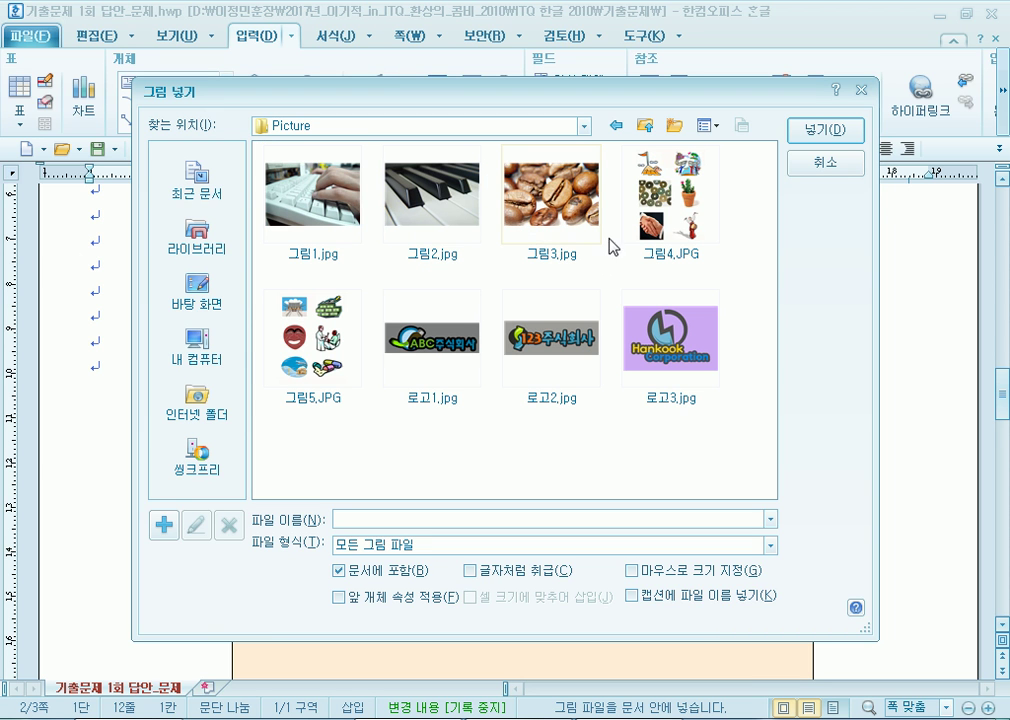
{"action": "left_click", "coordinate": [425, 346]}
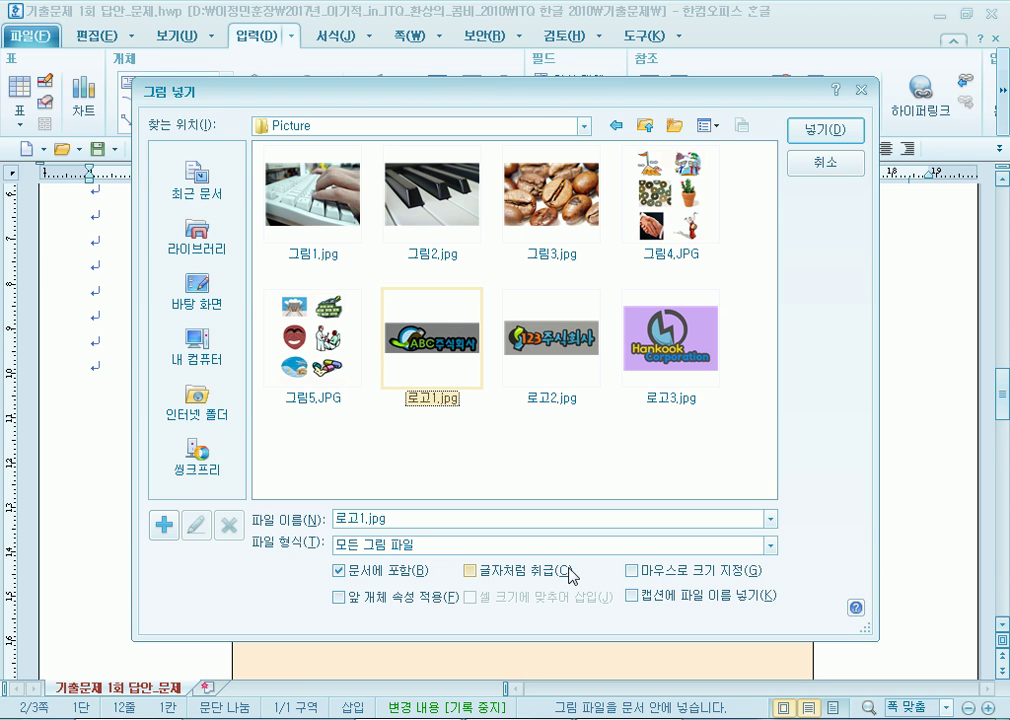
{"action": "left_click", "coordinate": [825, 131]}
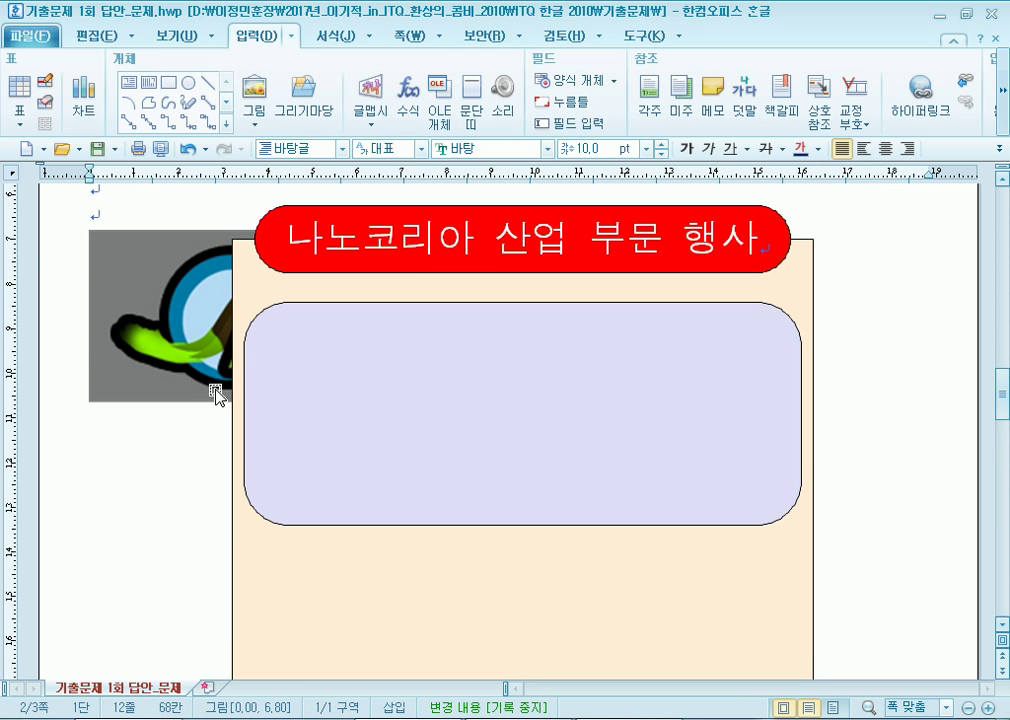
{"action": "scroll", "coordinate": [140, 540], "scroll_direction": "up", "scroll_amount": 2}
Set the ABC logo picture's text wrapping to 글 앞으로 (in front of text).
{"action": "left_click_drag", "start_coordinate": [147, 485], "coordinate": [320, 566]}
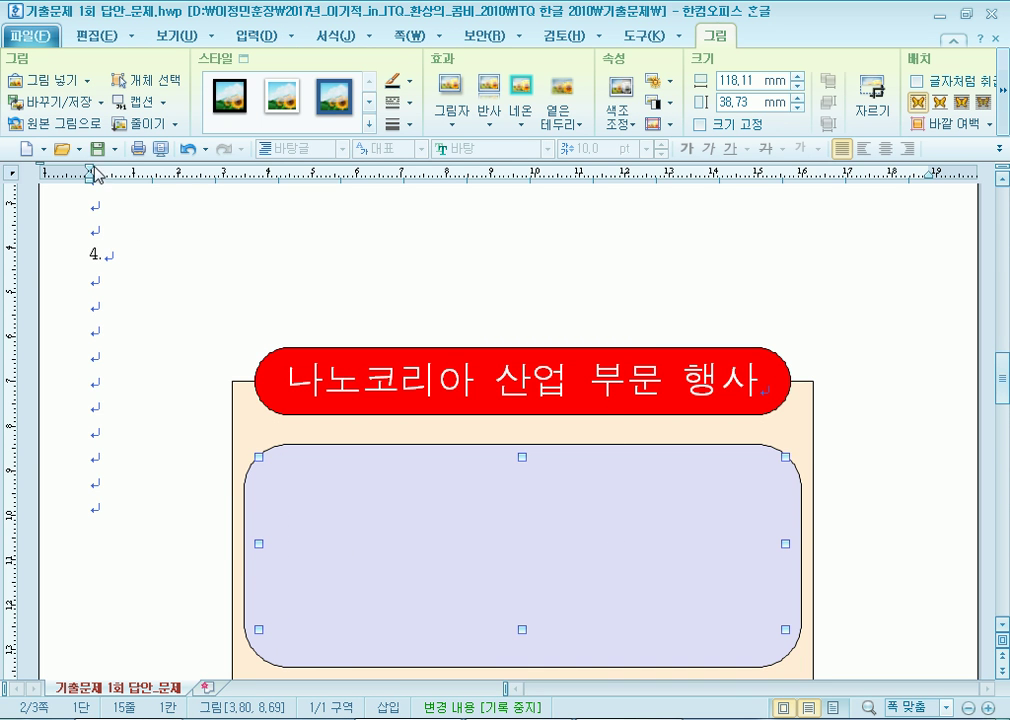
{"action": "left_click", "coordinate": [187, 148]}
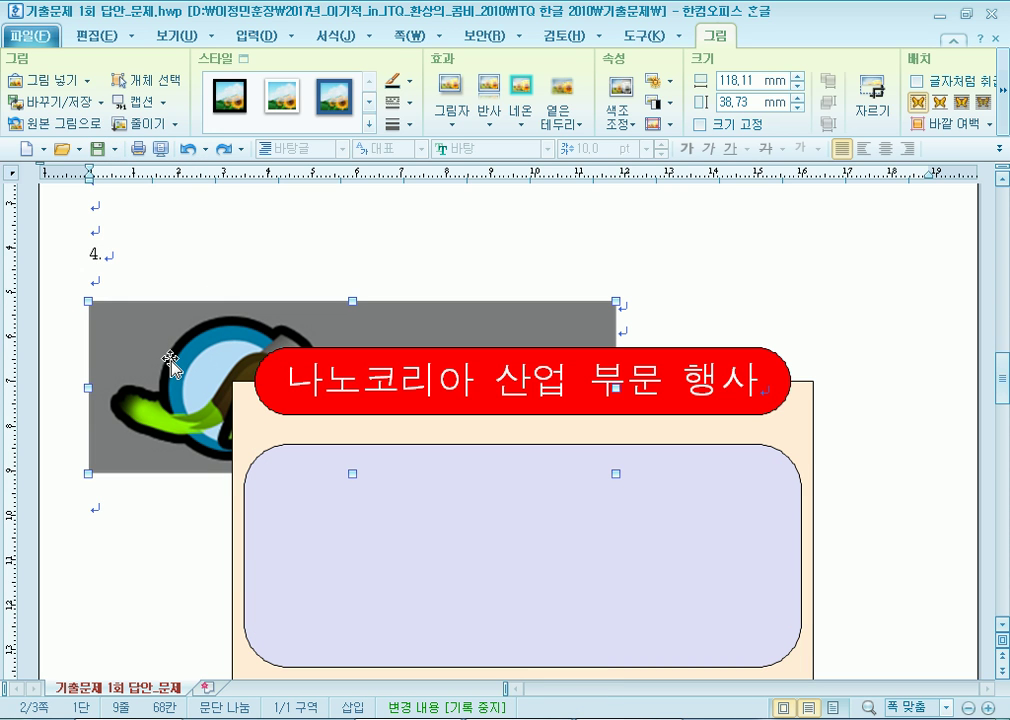
{"action": "right_click", "coordinate": [166, 357]}
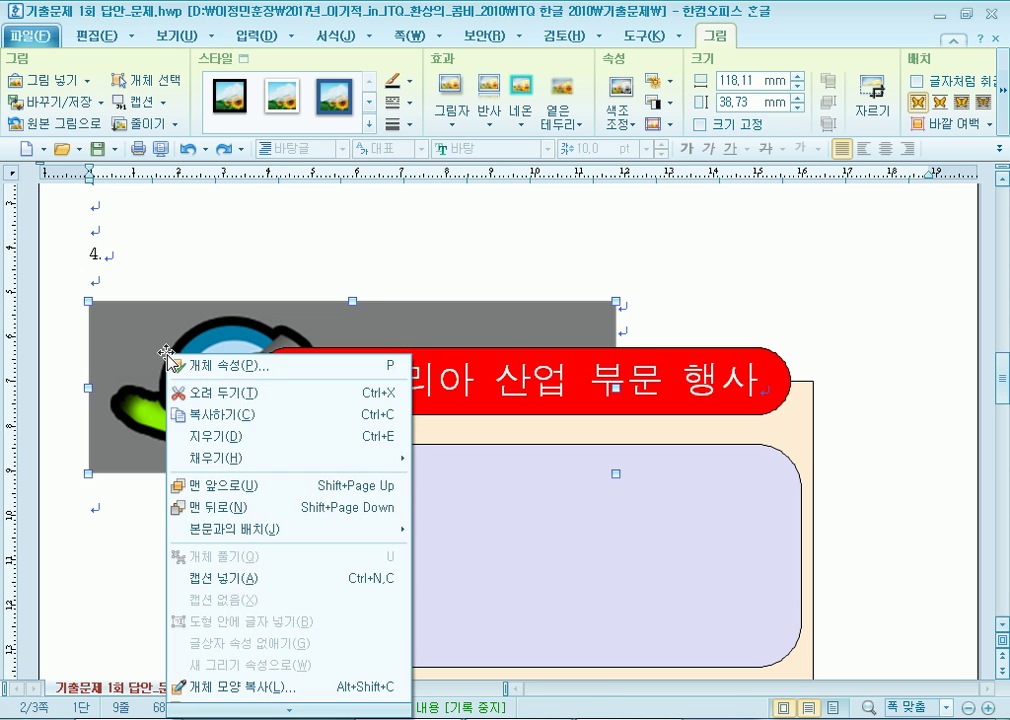
{"action": "mouse_move", "coordinate": [300, 529]}
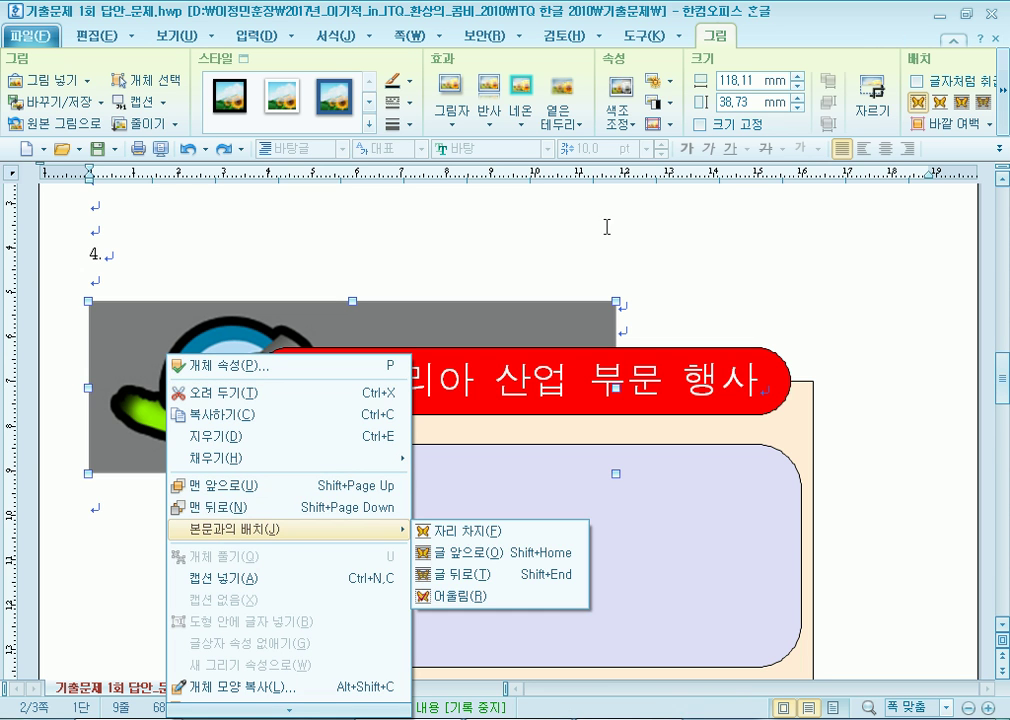
{"action": "left_click", "coordinate": [1004, 118]}
{"action": "left_click", "coordinate": [1004, 107]}
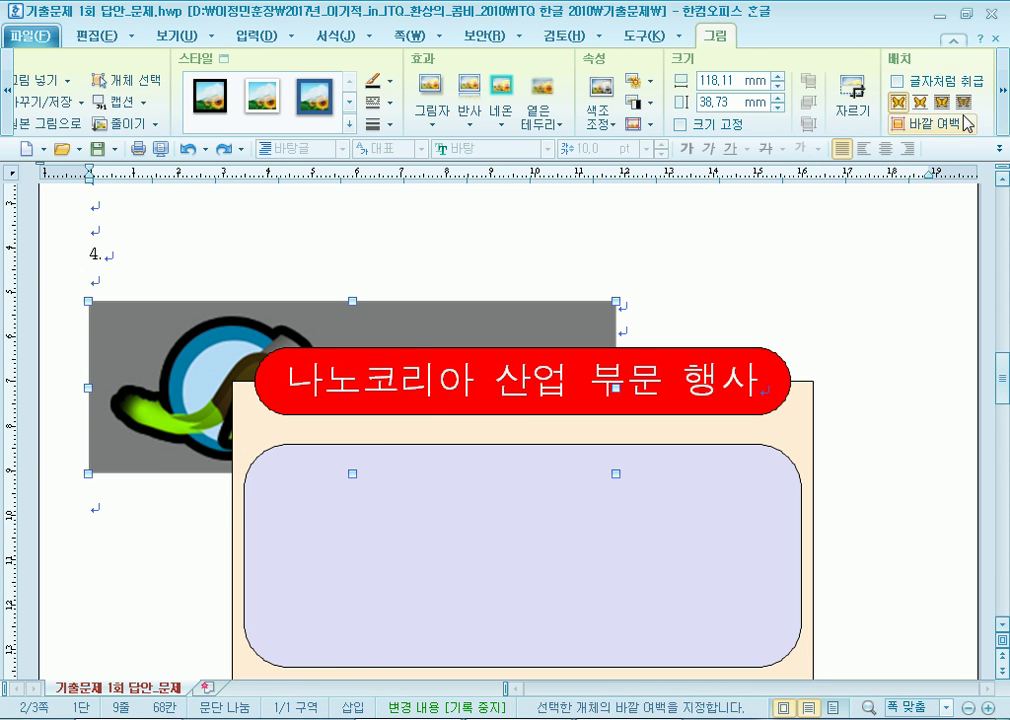
{"action": "left_click", "coordinate": [941, 102]}
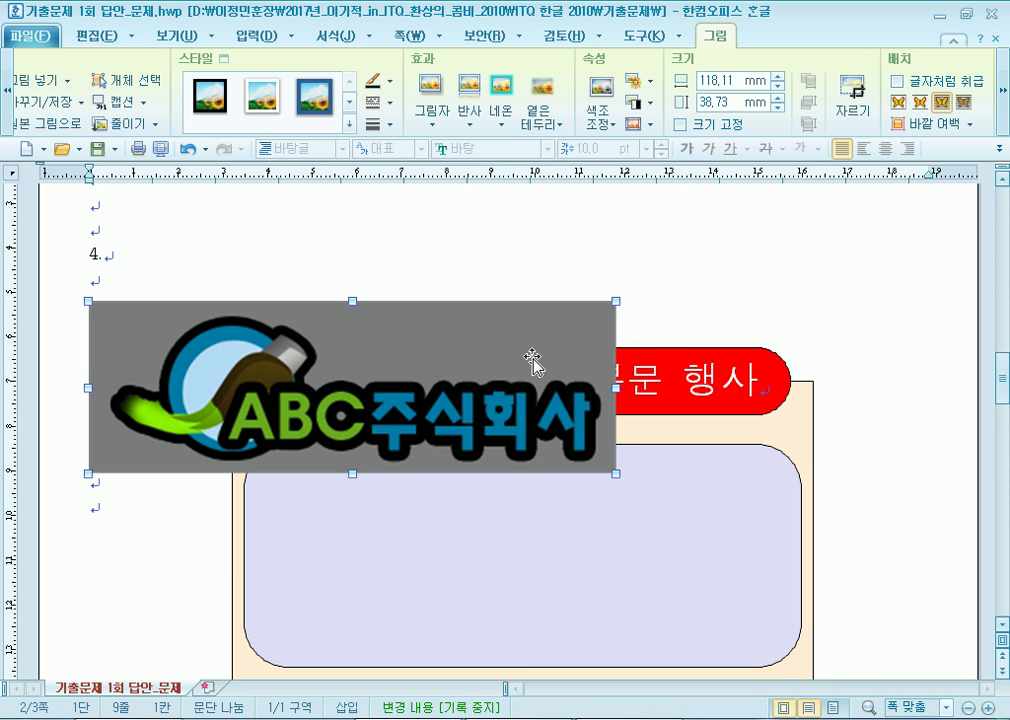
Change the logo's stacking order relative to the red title and peach box.
{"action": "right_click", "coordinate": [532, 357]}
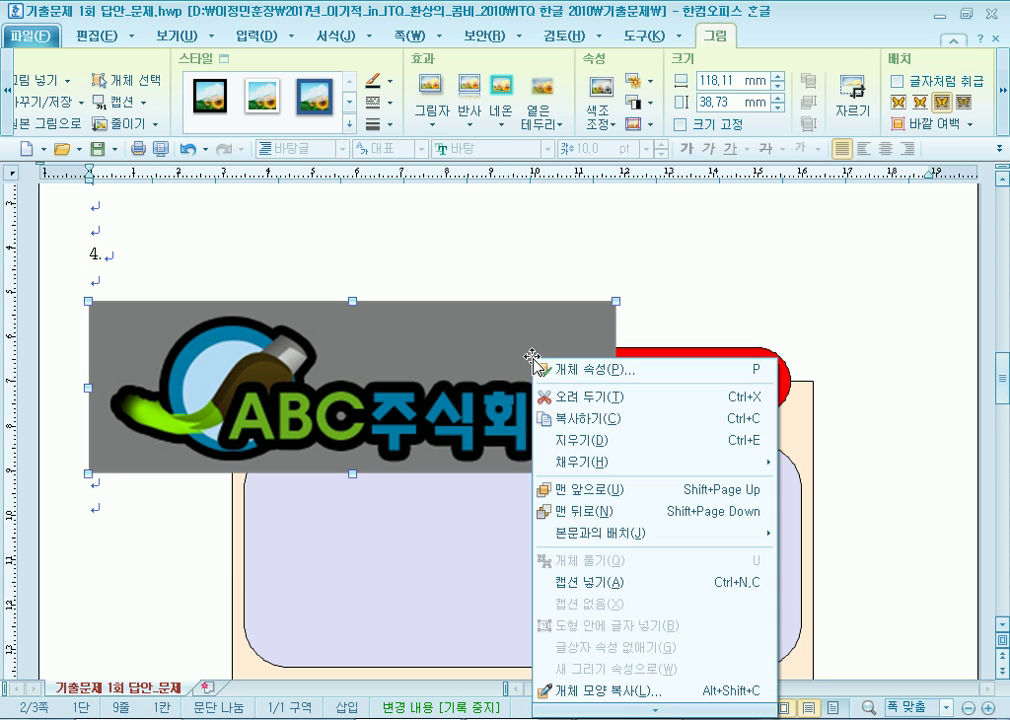
{"action": "left_click", "coordinate": [588, 512]}
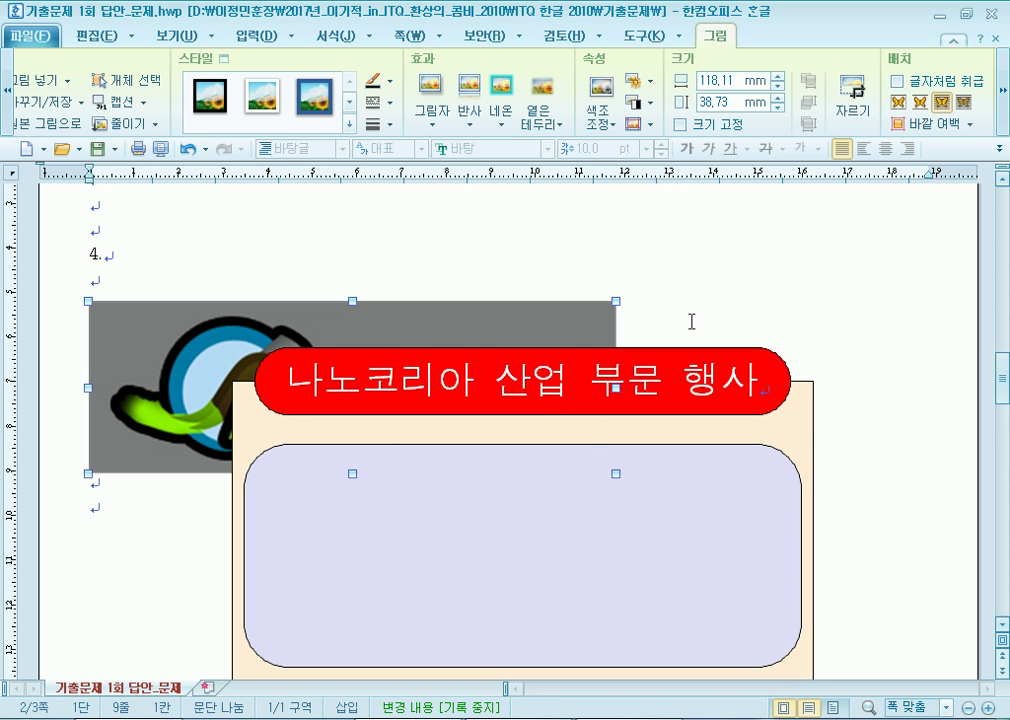
{"action": "right_click", "coordinate": [229, 340]}
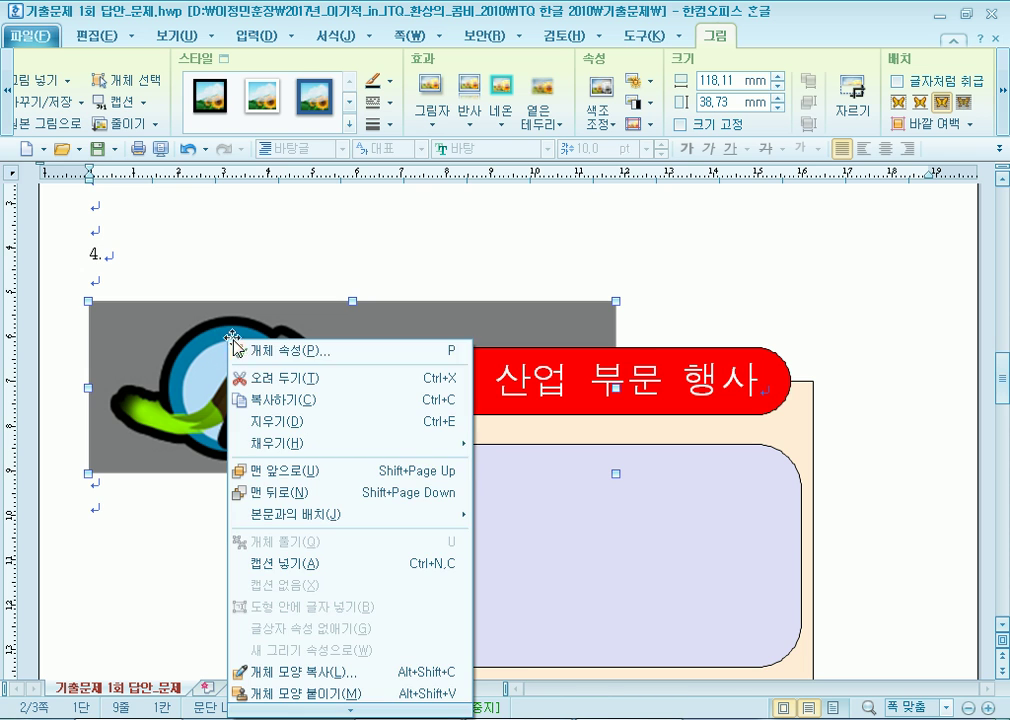
{"action": "left_click", "coordinate": [283, 471]}
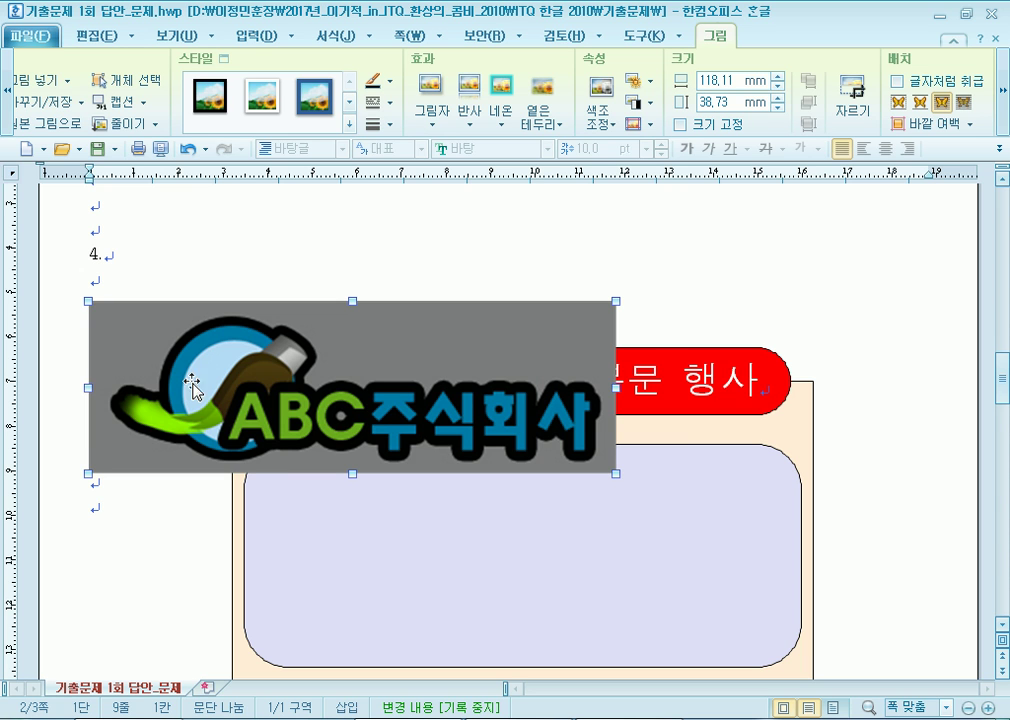
Resize the logo to 40 mm wide (40 × 30 mm) with 크기 고정 locked.
{"action": "double_click", "coordinate": [270, 360]}
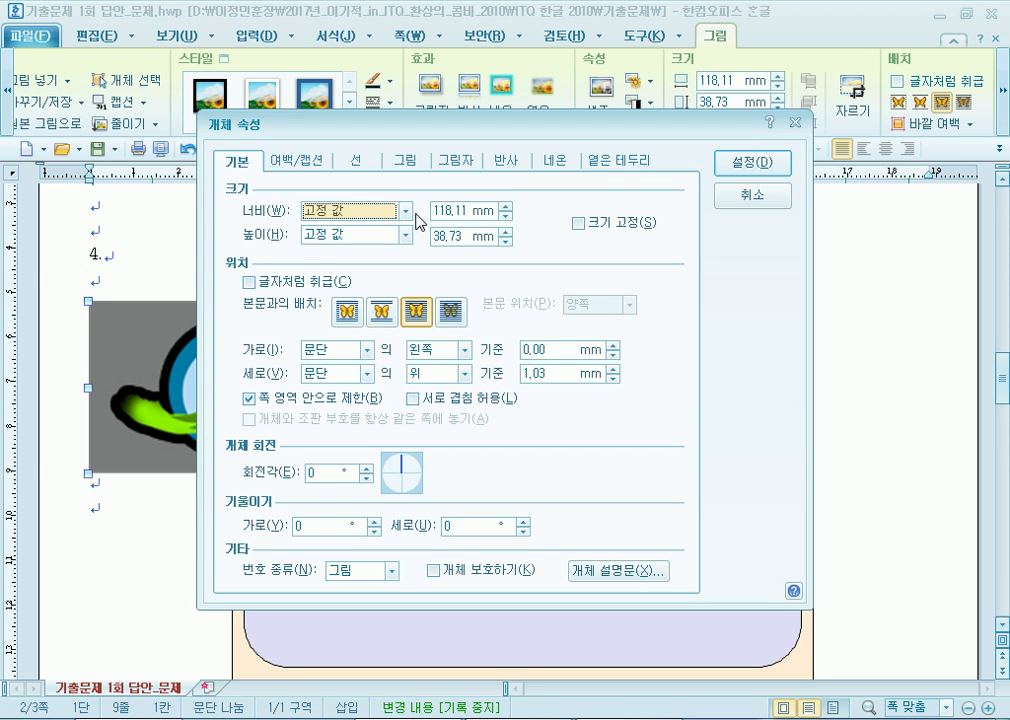
{"action": "key", "text": "Tab"}
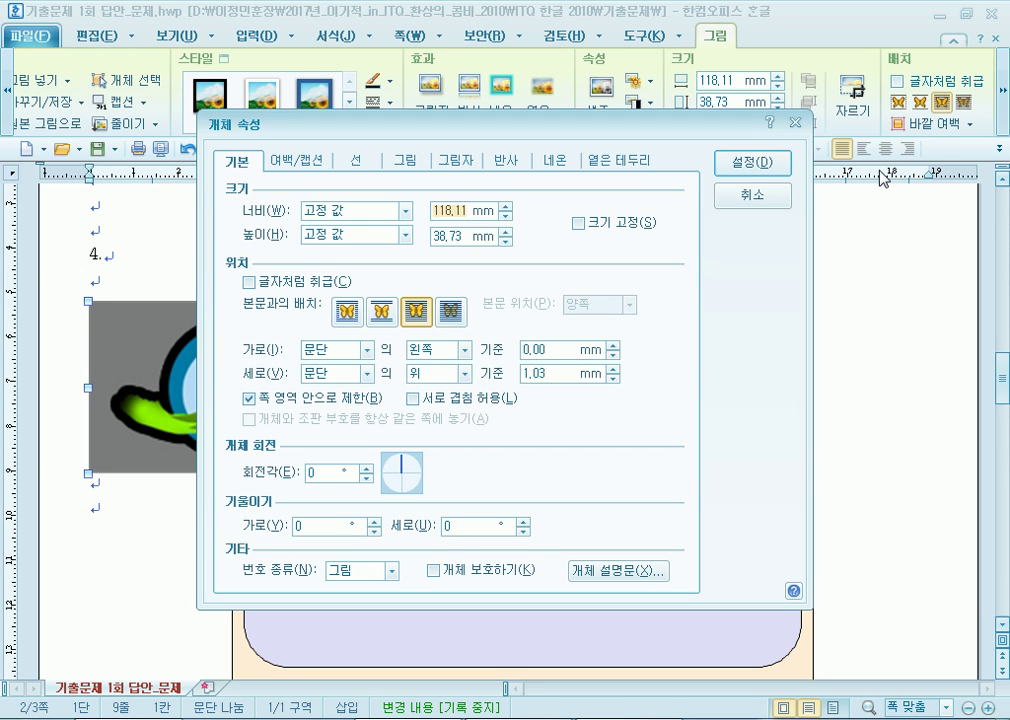
{"action": "type", "text": "40"}
{"action": "left_click", "coordinate": [579, 224]}
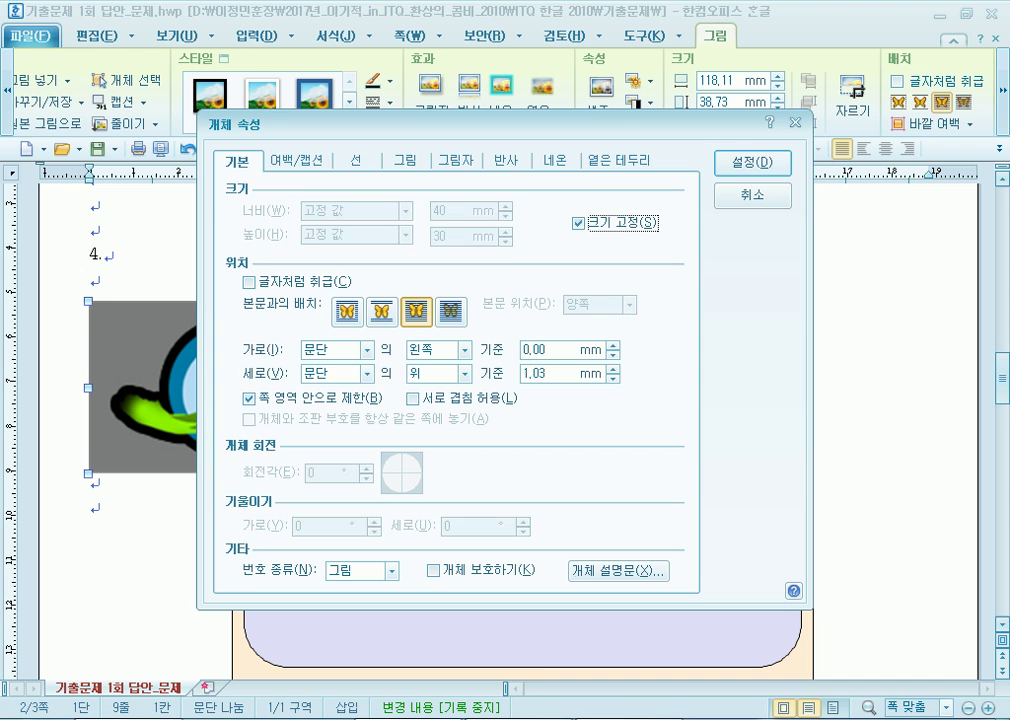
{"action": "left_click", "coordinate": [750, 162]}
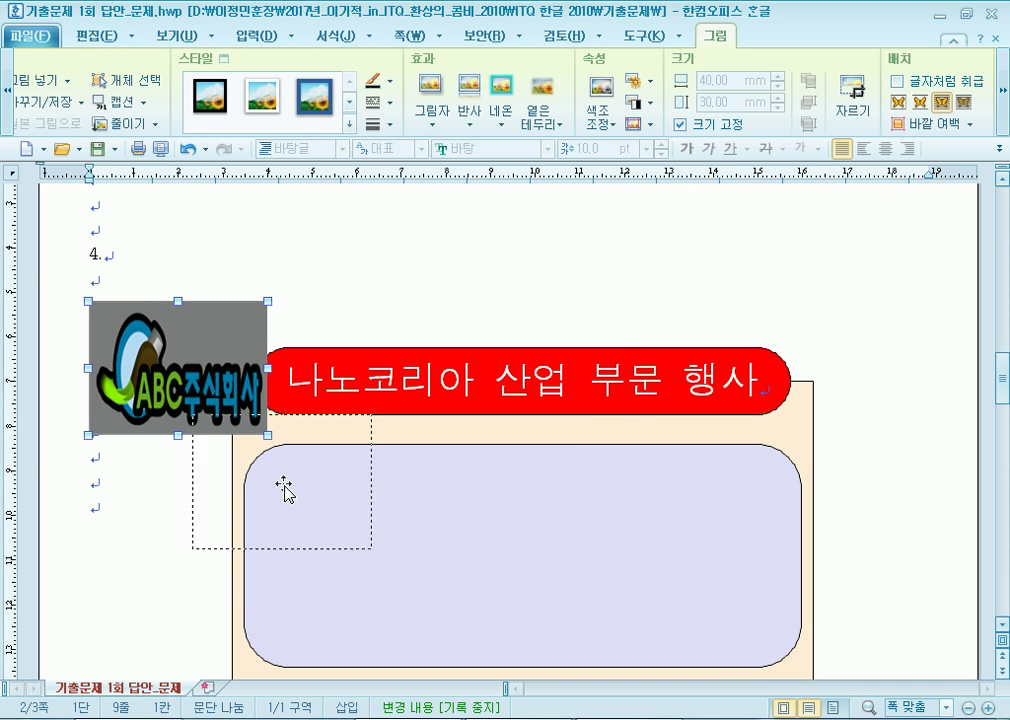
Drag the logo into the lavender rounded box, then place the cursor at page 3's heading.
{"action": "left_click_drag", "start_coordinate": [363, 565], "coordinate": [352, 549]}
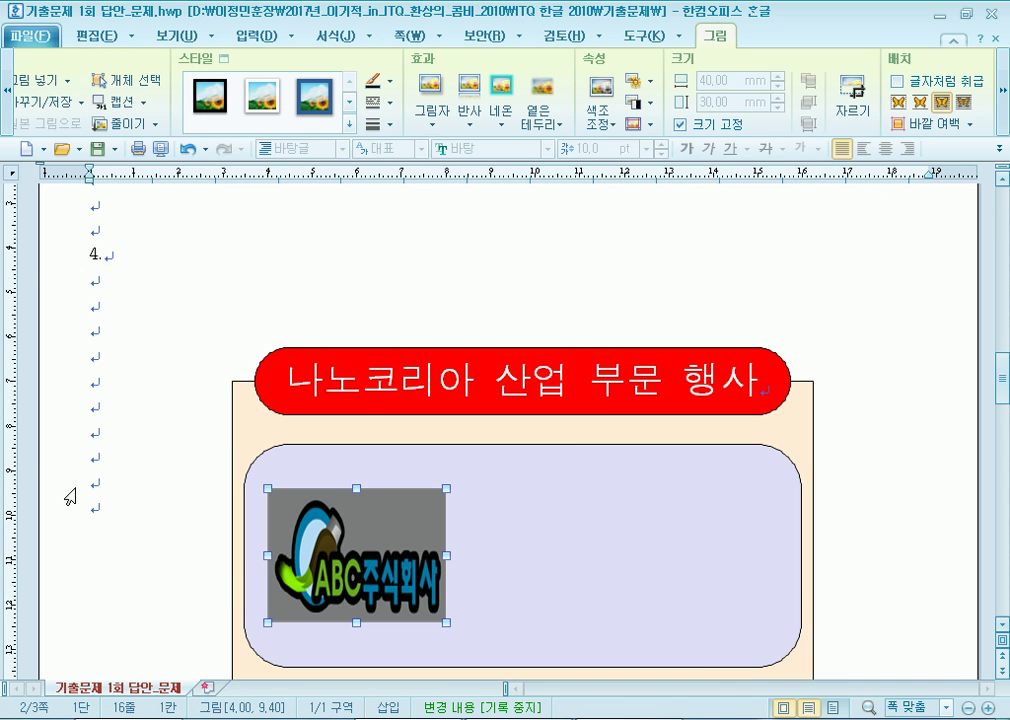
{"action": "scroll", "coordinate": [198, 456], "scroll_direction": "down", "scroll_amount": 3}
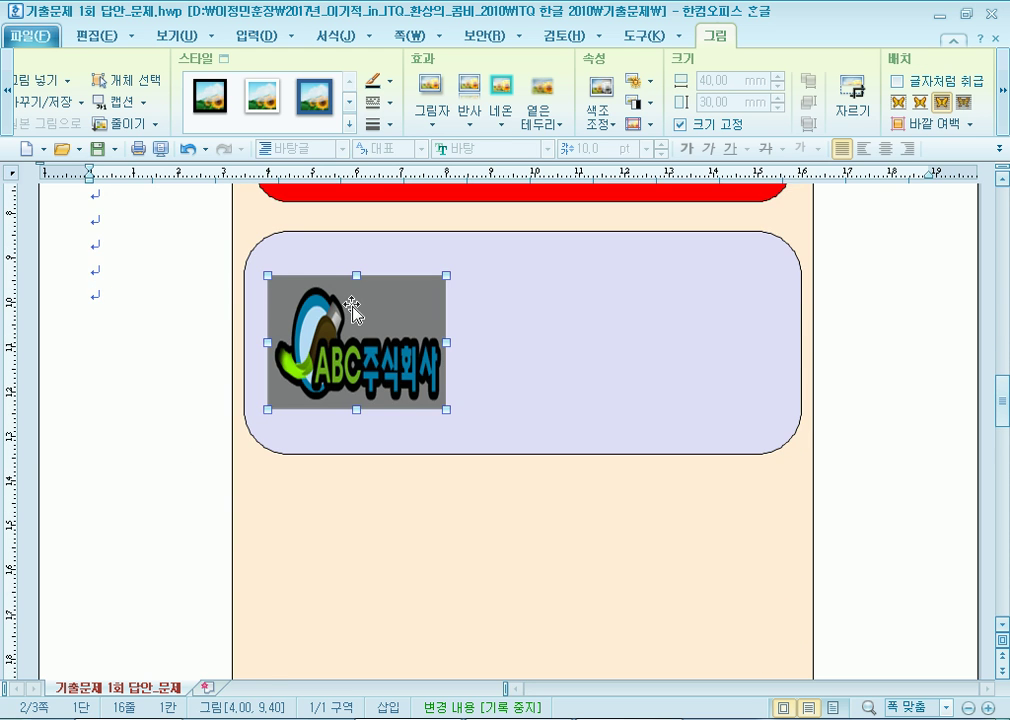
{"action": "scroll", "coordinate": [115, 310], "scroll_direction": "down", "scroll_amount": 15}
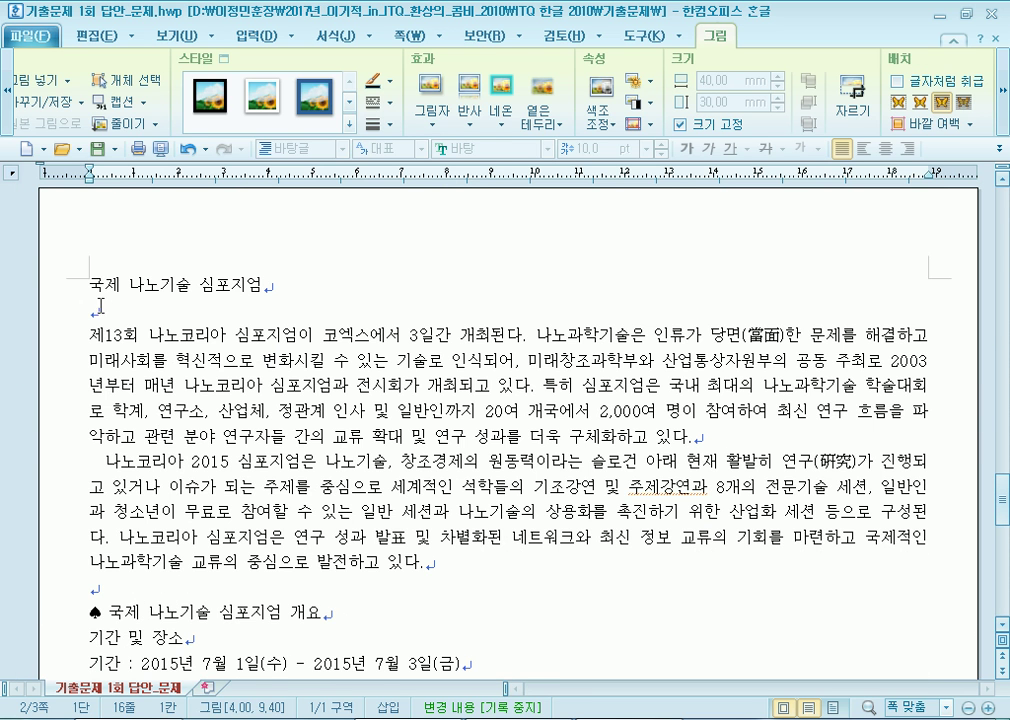
{"action": "left_click", "coordinate": [92, 289]}
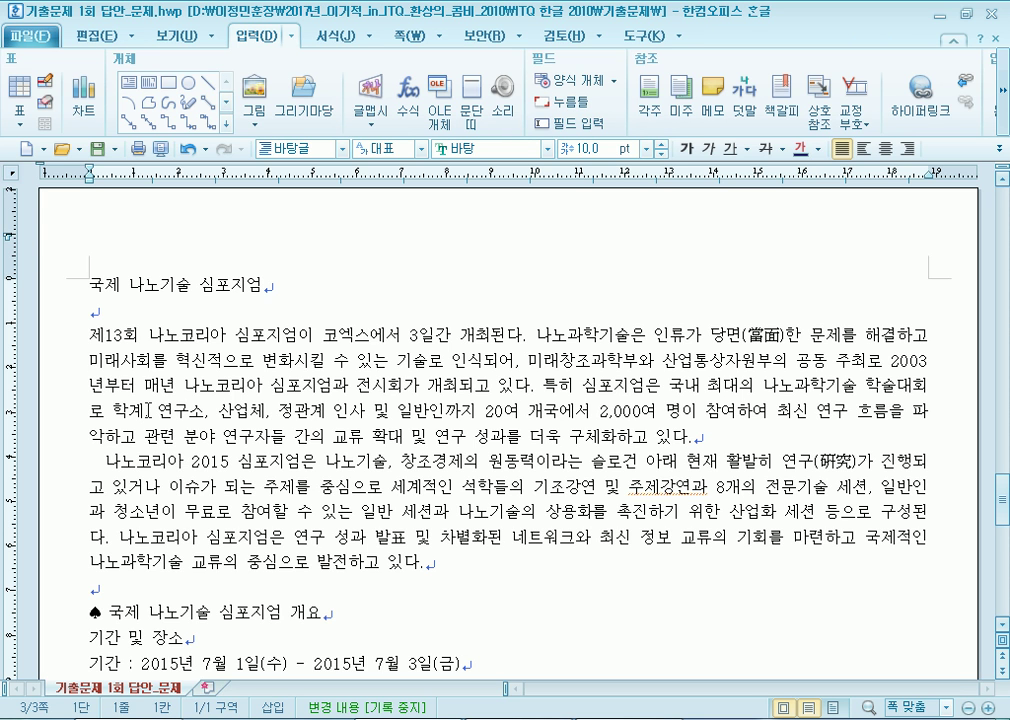
Insert a bookmark named 나노기술 just before the page 3 heading 국제 나노기술 심포지엄.
{"action": "scroll", "coordinate": [147, 408], "scroll_direction": "up", "scroll_amount": 3}
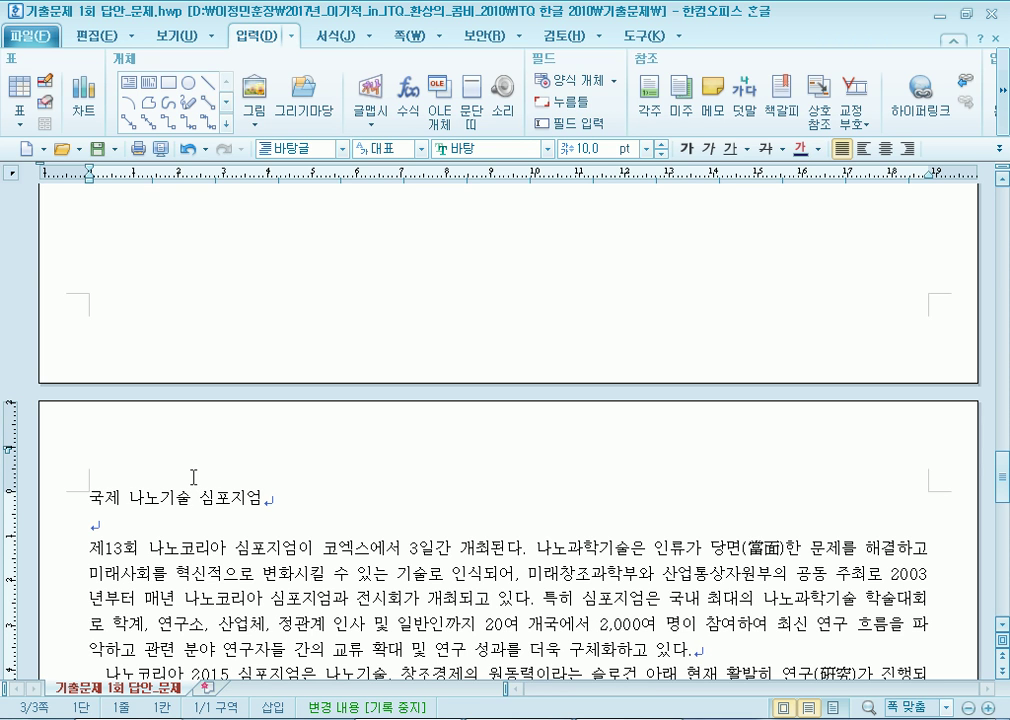
{"action": "scroll", "coordinate": [193, 477], "scroll_direction": "down", "scroll_amount": 3}
{"action": "left_click_drag", "start_coordinate": [89, 371], "coordinate": [282, 360]}
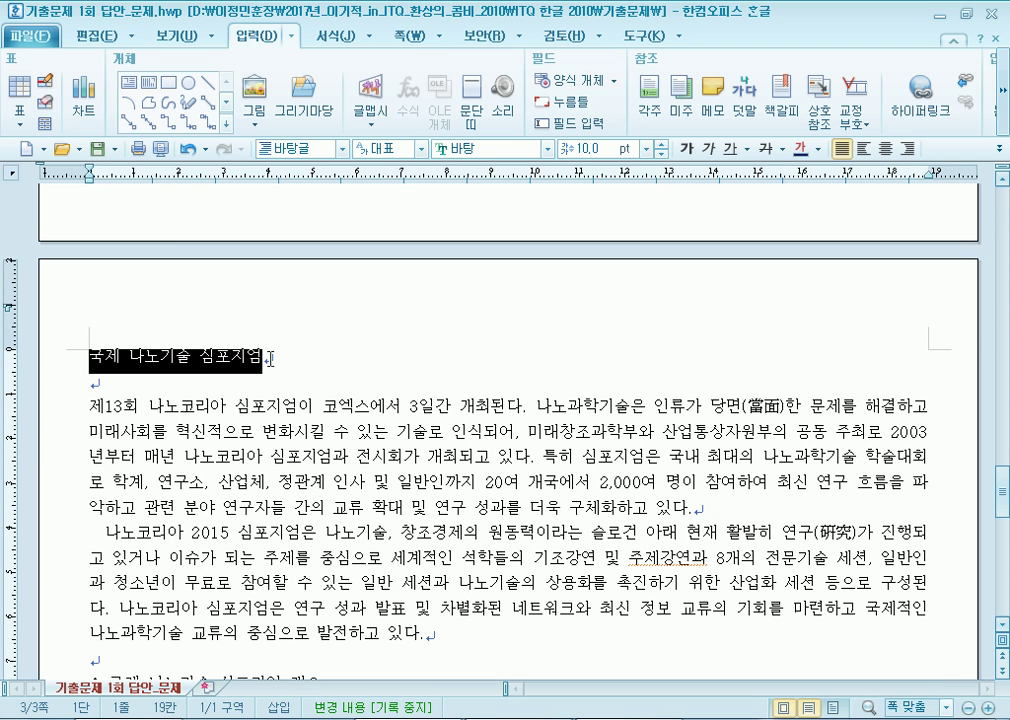
{"action": "left_click", "coordinate": [298, 390]}
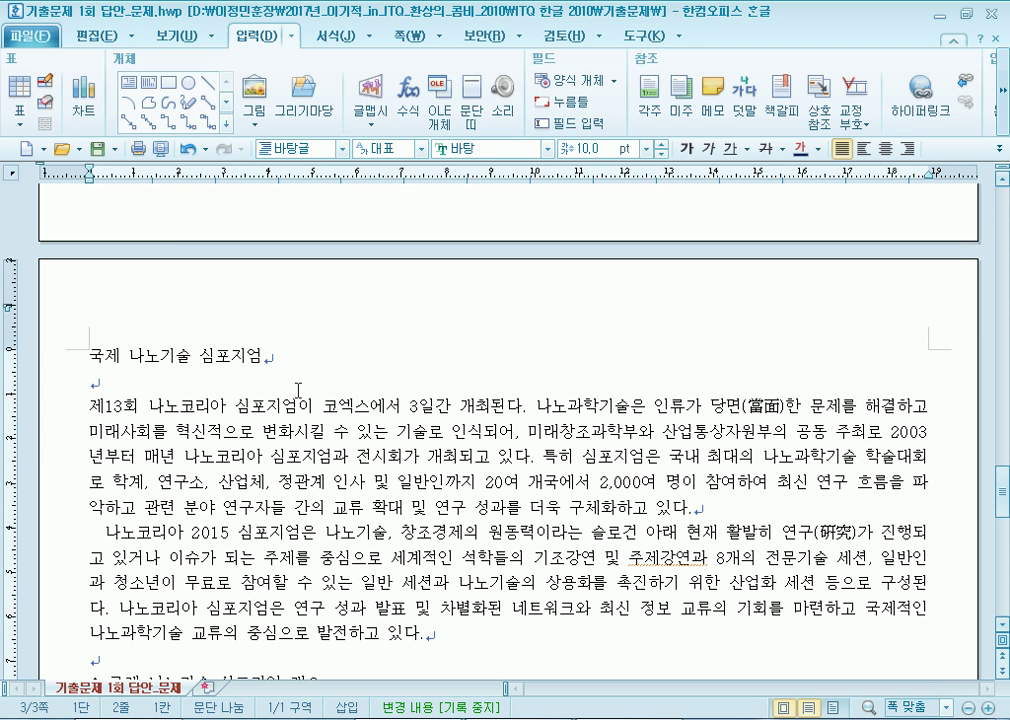
{"action": "left_click", "coordinate": [85, 352]}
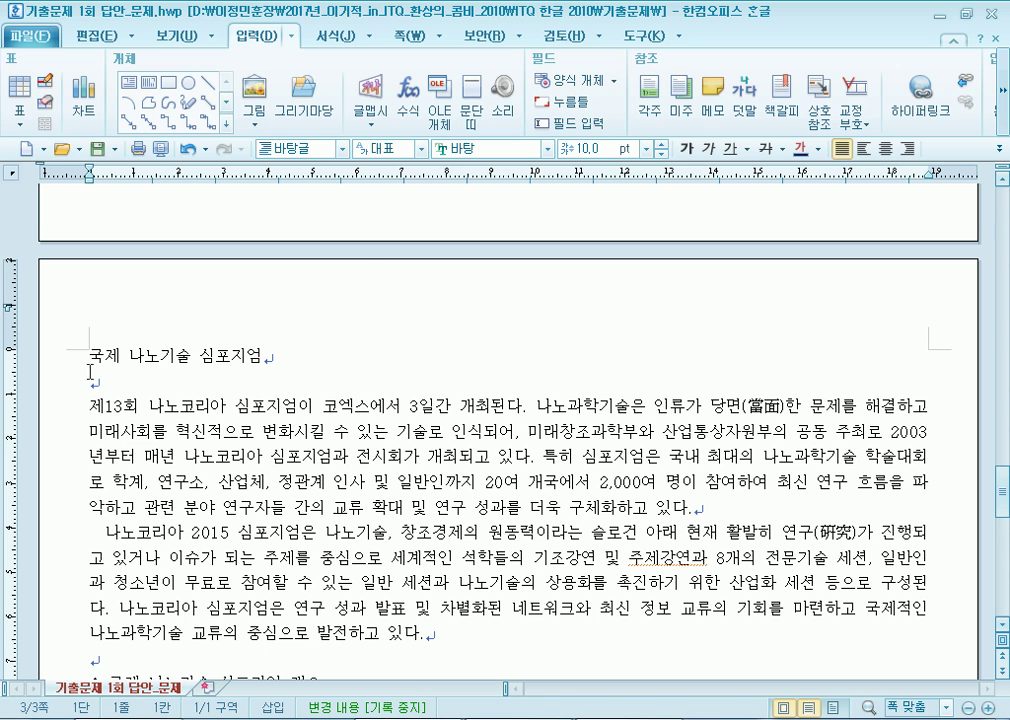
{"action": "left_click", "coordinate": [781, 95]}
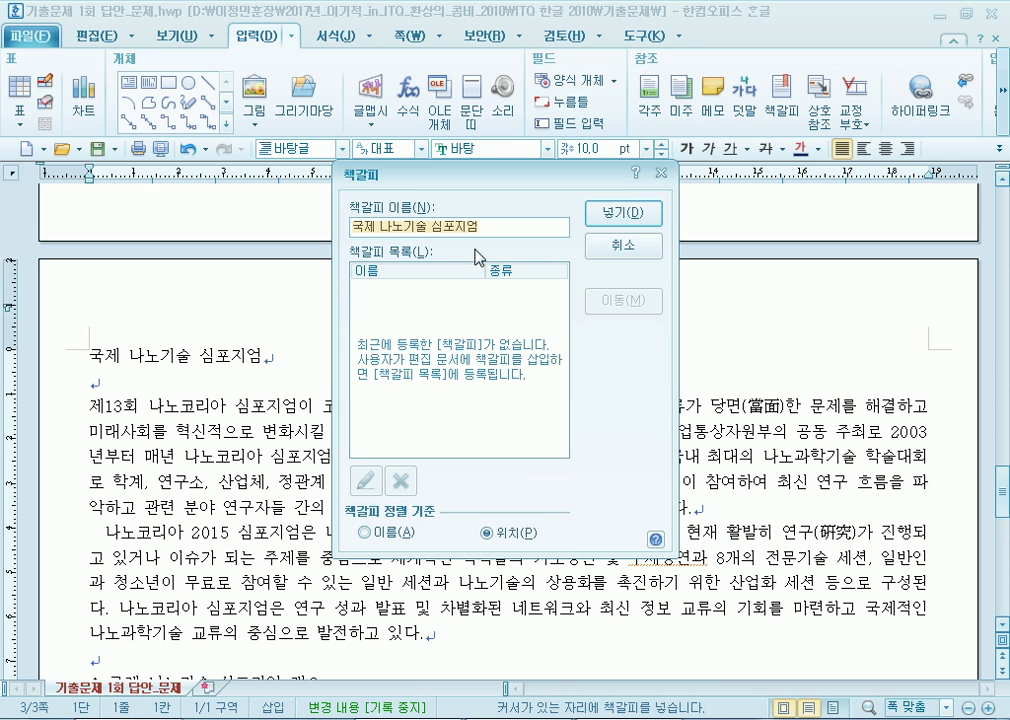
{"action": "type", "text": "나노기술"}
{"action": "left_click", "coordinate": [622, 213]}
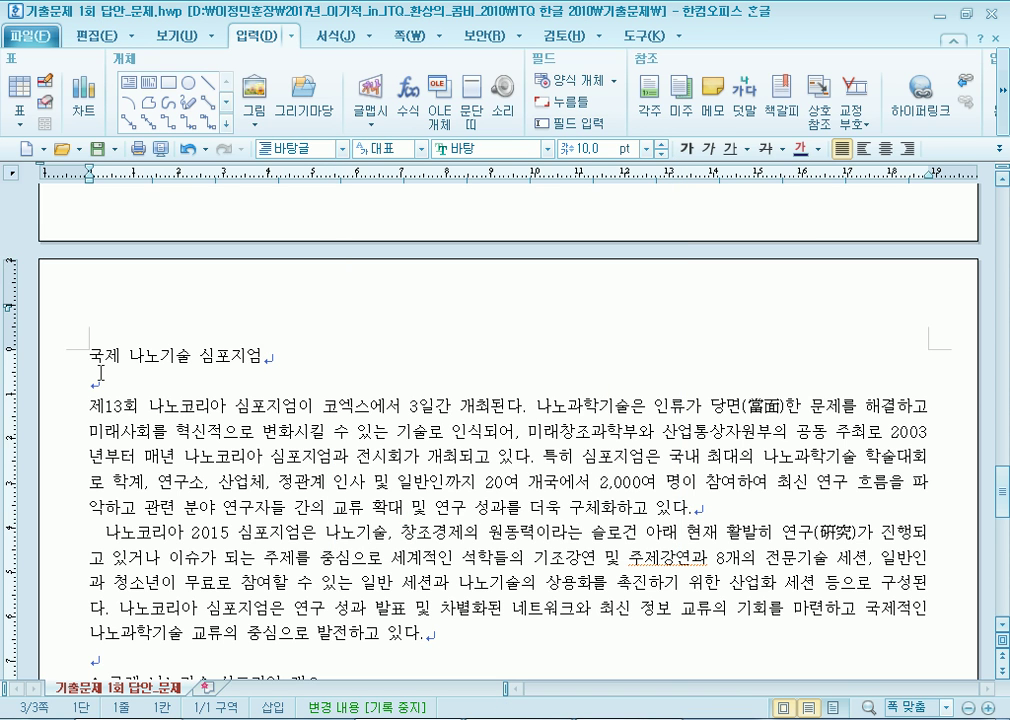
{"action": "scroll", "coordinate": [100, 372], "scroll_direction": "up", "scroll_amount": 10}
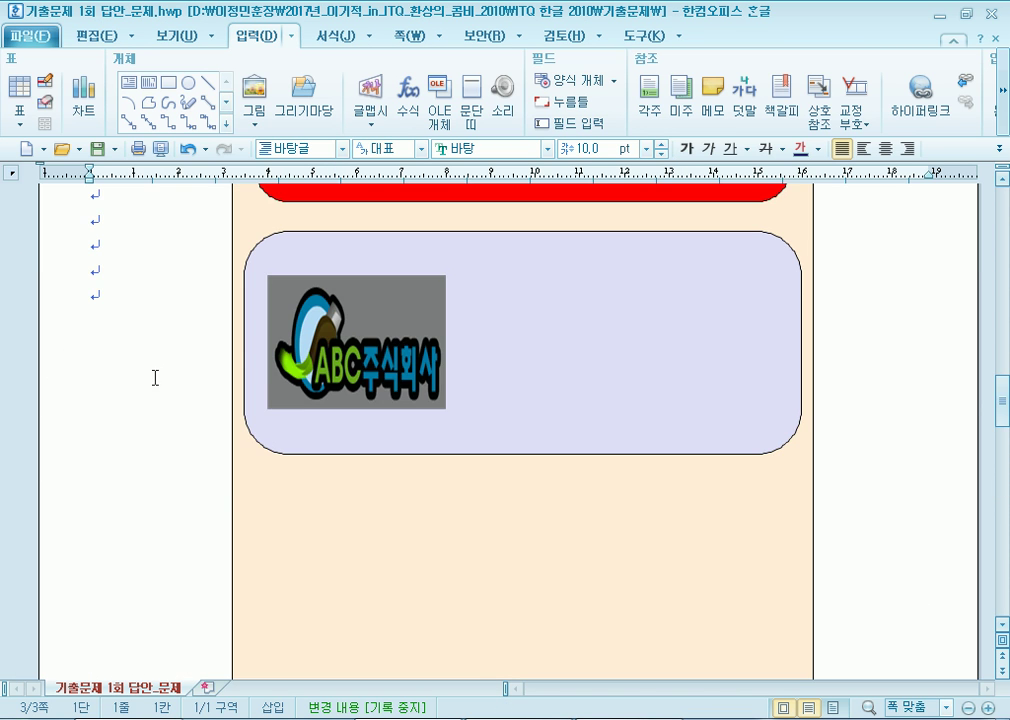
Hyperlink the ABC logo to the 나노기술 bookmark and test the jump.
{"action": "left_click", "coordinate": [337, 325]}
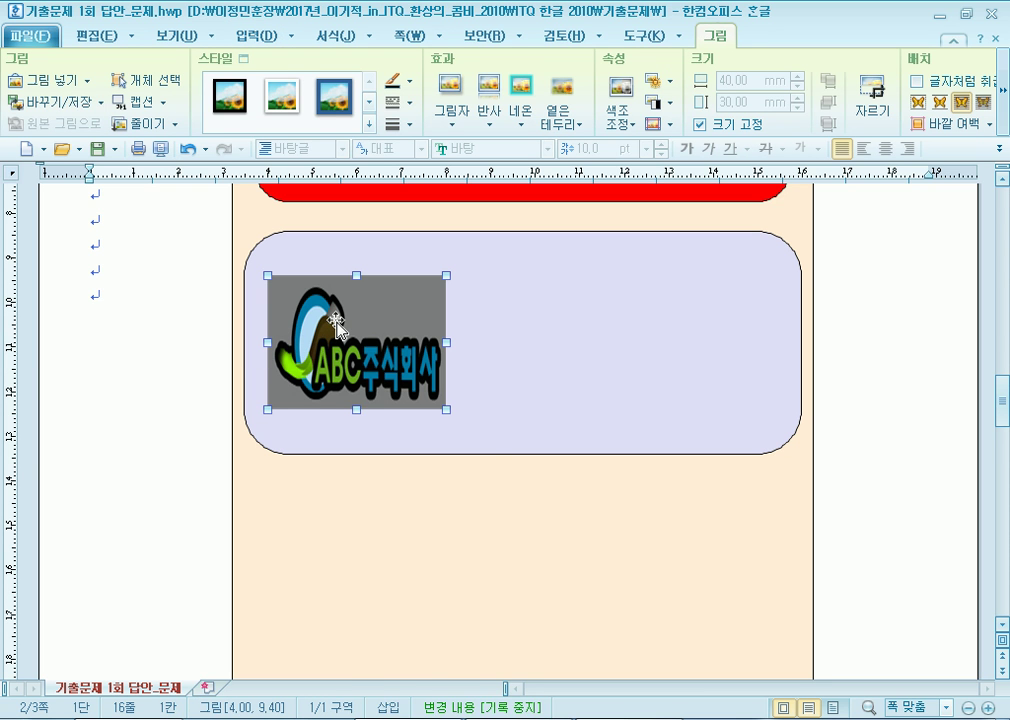
{"action": "right_click", "coordinate": [337, 325]}
{"action": "left_click", "coordinate": [234, 37]}
{"action": "left_click", "coordinate": [914, 95]}
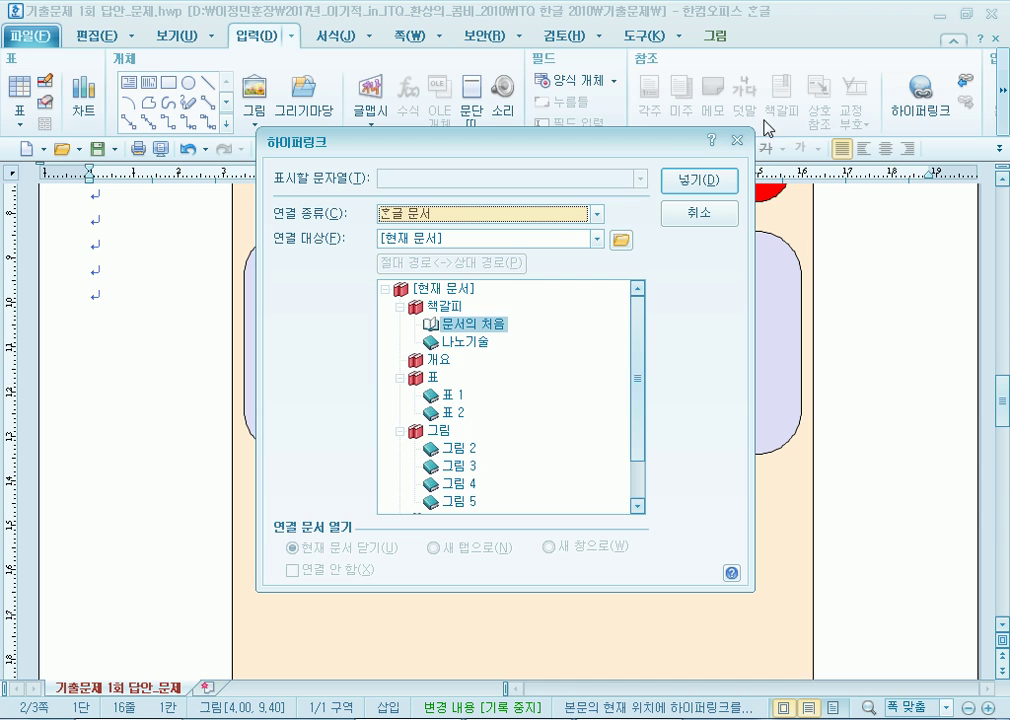
{"action": "left_click", "coordinate": [468, 345]}
{"action": "left_click", "coordinate": [716, 183]}
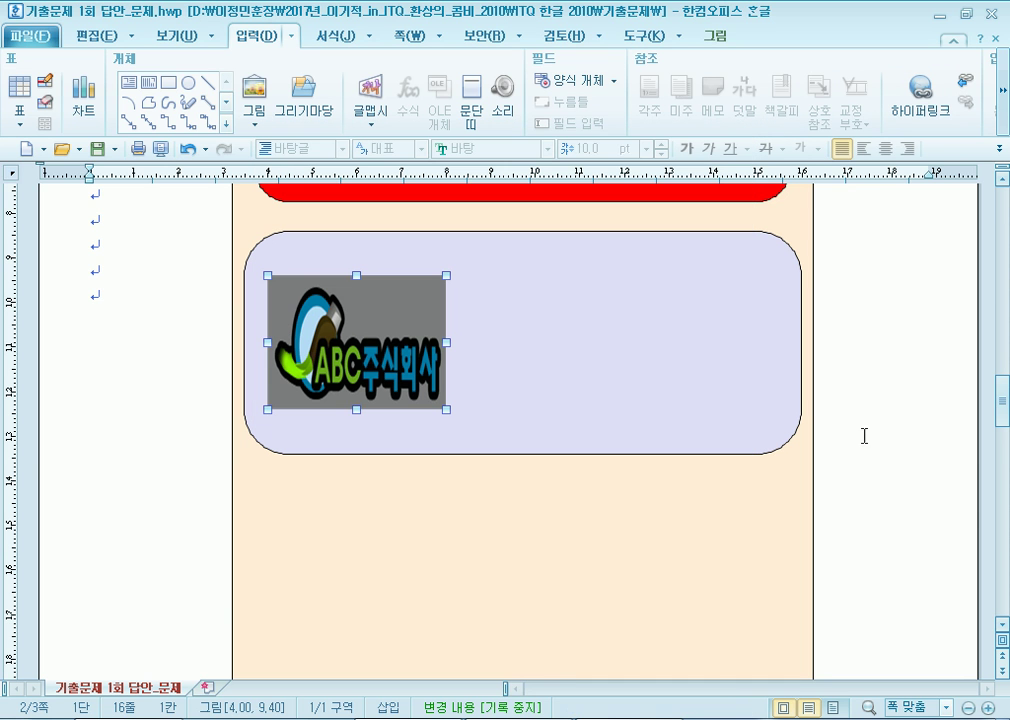
{"action": "left_click", "coordinate": [878, 485]}
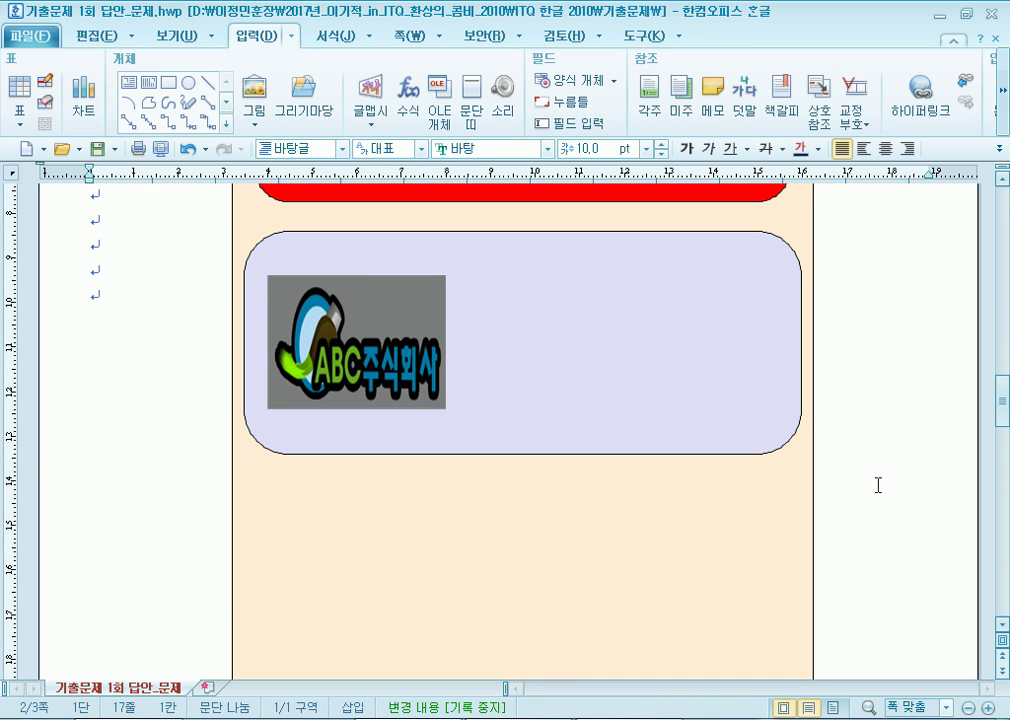
{"action": "left_click", "coordinate": [404, 316]}
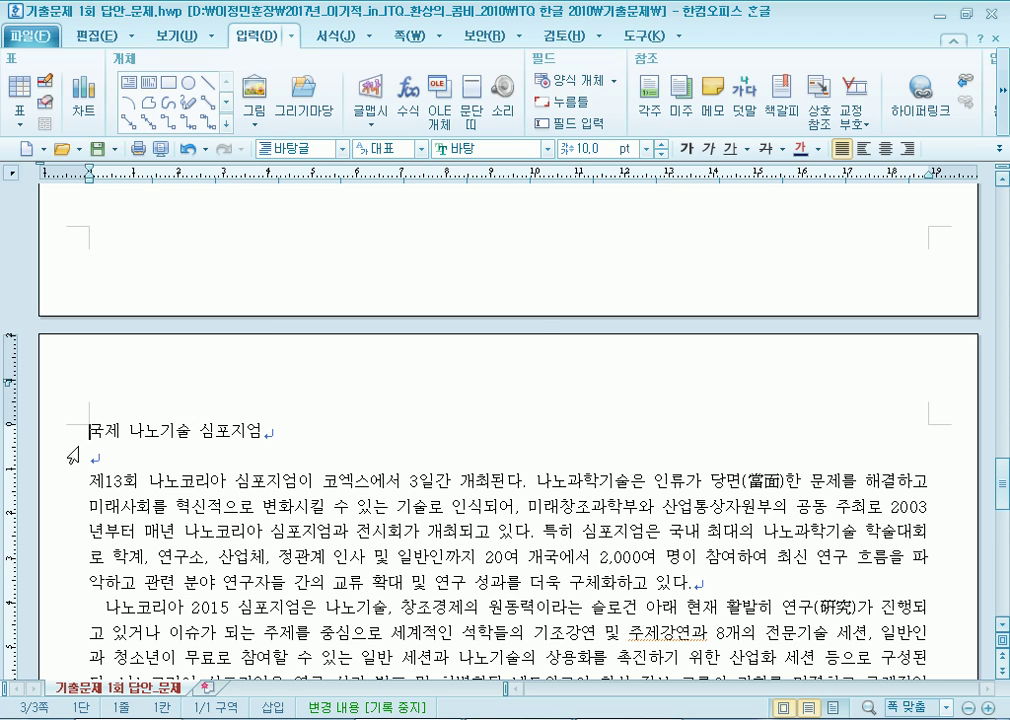
Centre-align the 국제 나노기술 심포지엄 heading and test the logo's link again.
{"action": "left_click", "coordinate": [885, 148]}
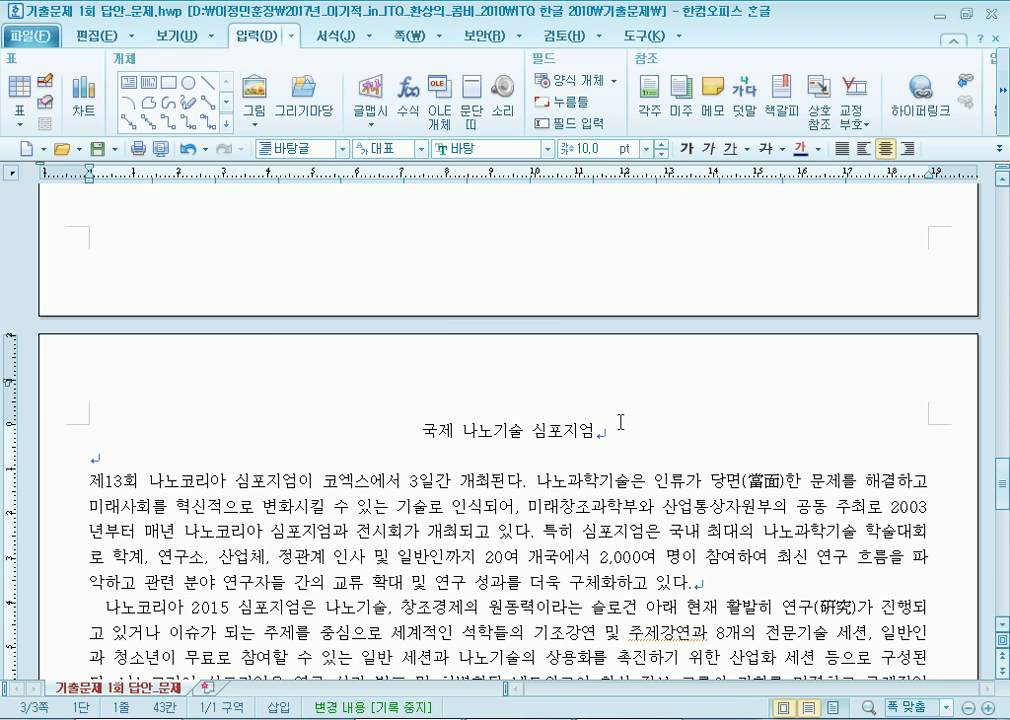
{"action": "scroll", "coordinate": [604, 425], "scroll_direction": "up", "scroll_amount": 10}
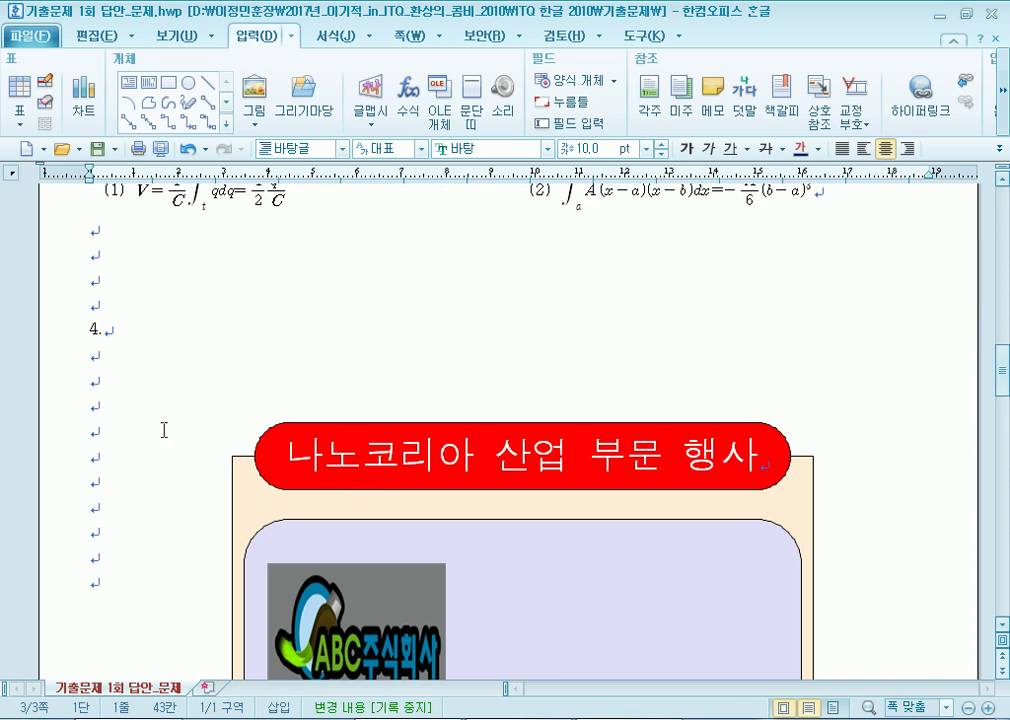
{"action": "scroll", "coordinate": [171, 431], "scroll_direction": "down", "scroll_amount": 5}
{"action": "left_click", "coordinate": [340, 352]}
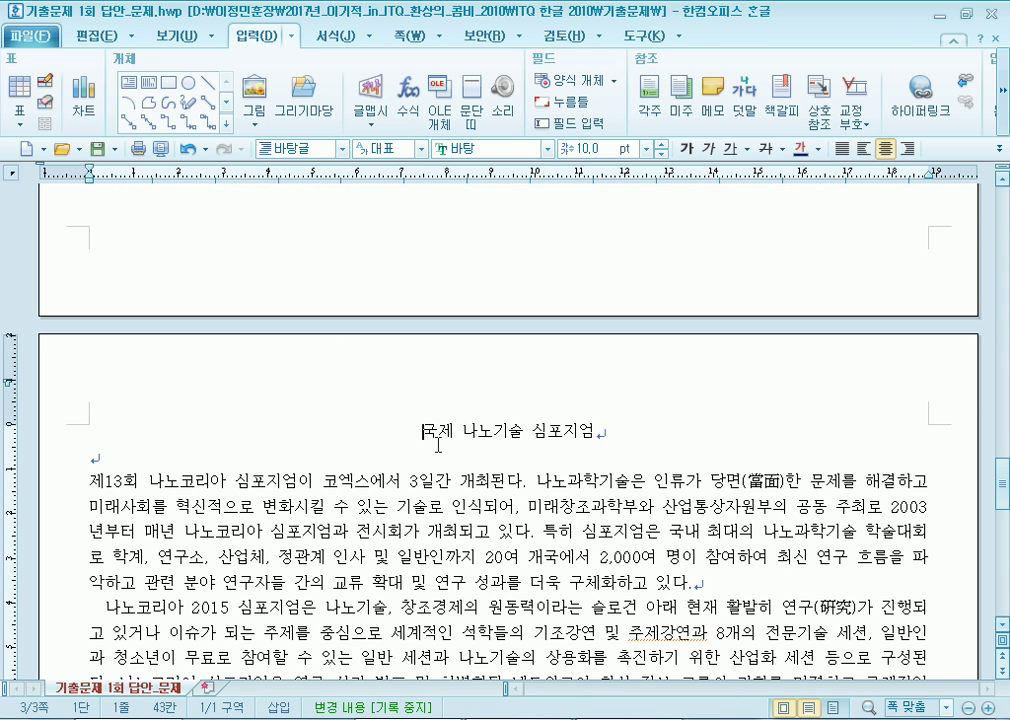
{"action": "scroll", "coordinate": [436, 420], "scroll_direction": "up", "scroll_amount": 8}
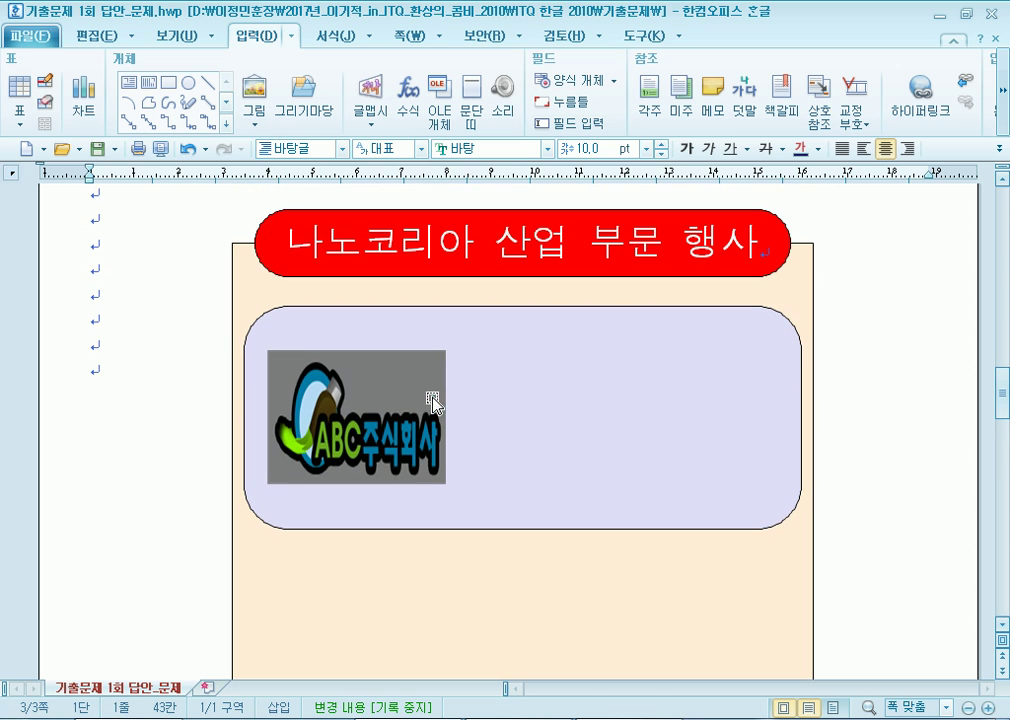
Select the ABC logo picture using marquee object selection.
{"action": "left_click", "coordinate": [116, 347]}
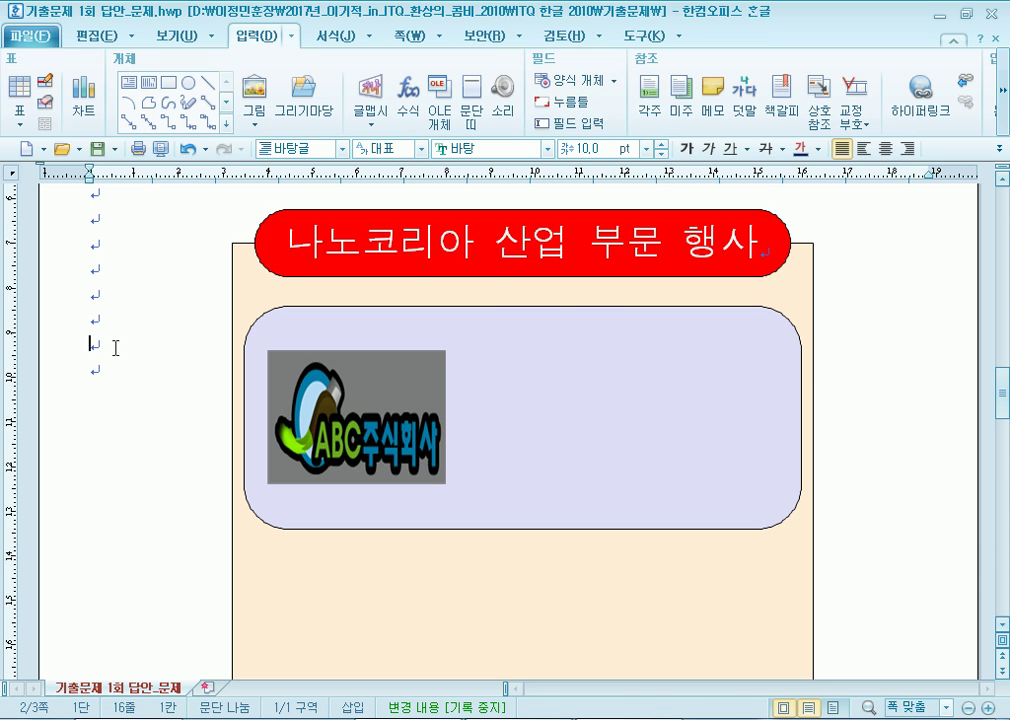
{"action": "left_click", "coordinate": [604, 351]}
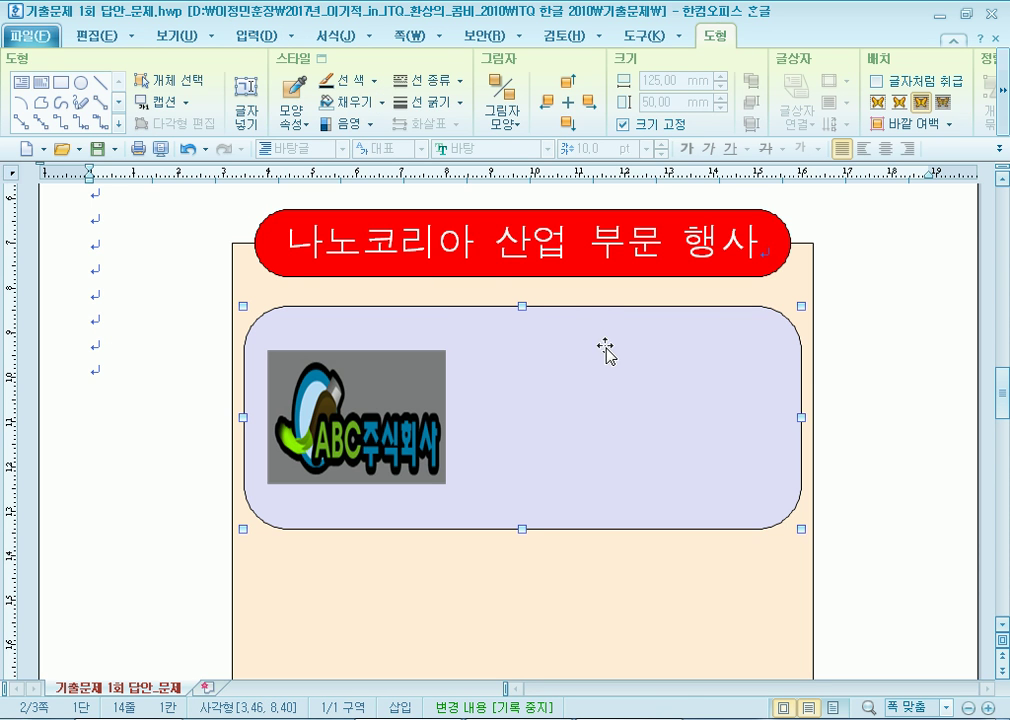
{"action": "left_click", "coordinate": [163, 80]}
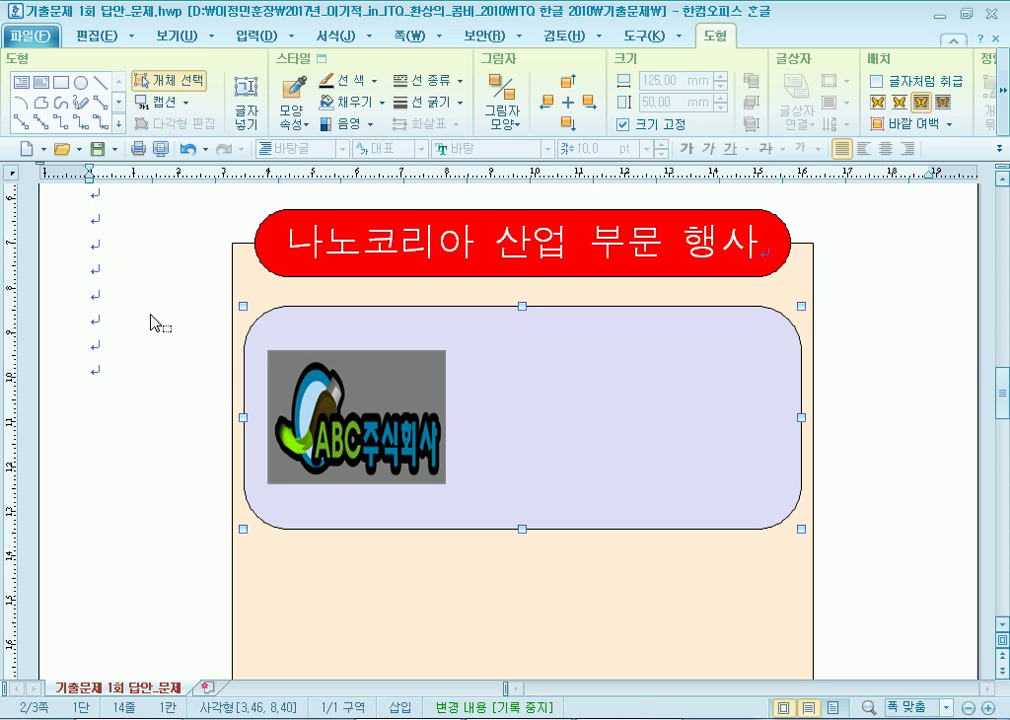
{"action": "left_click_drag", "start_coordinate": [117, 284], "coordinate": [525, 532]}
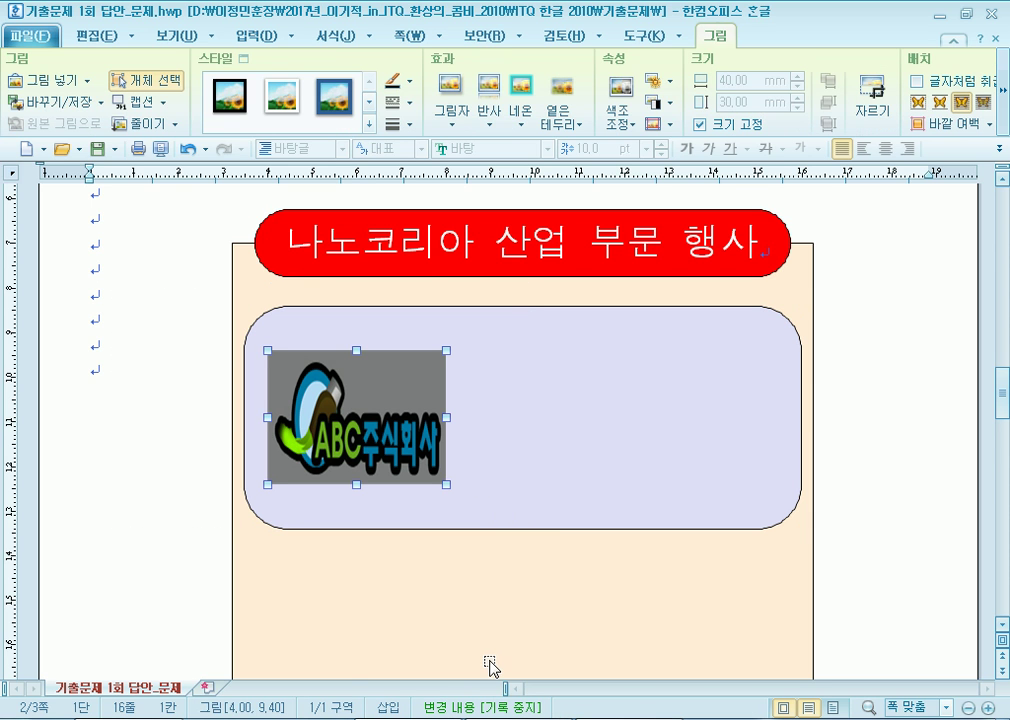
Reconfirm the logo's hyperlink target as the 나노기술 bookmark with 고치기.
{"action": "right_click", "coordinate": [368, 403]}
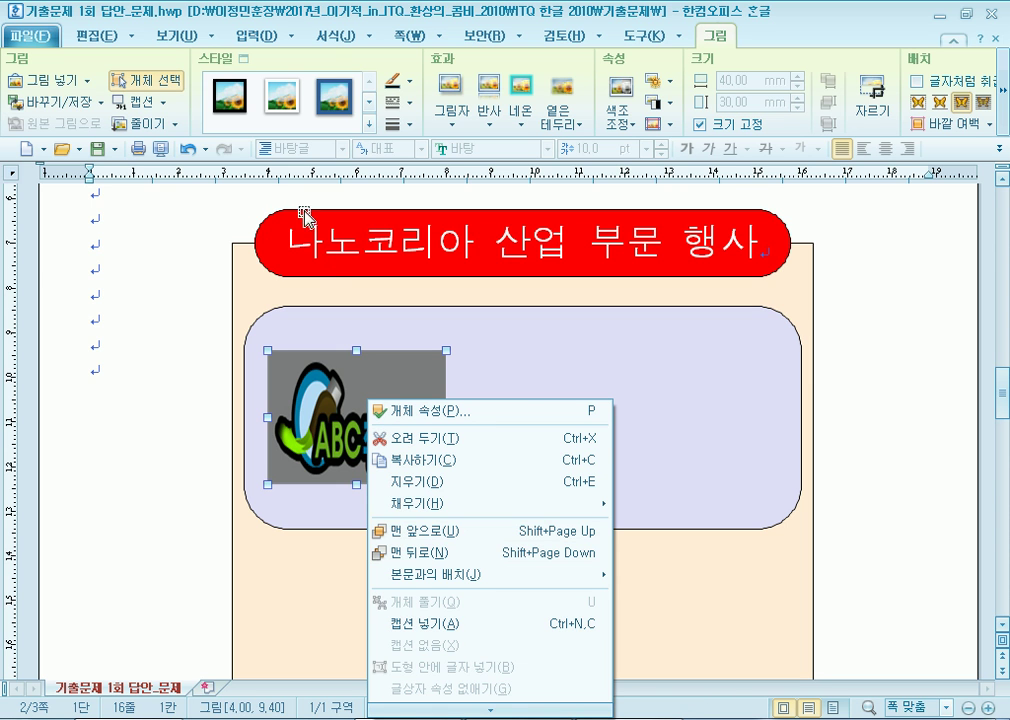
{"action": "left_click", "coordinate": [258, 36]}
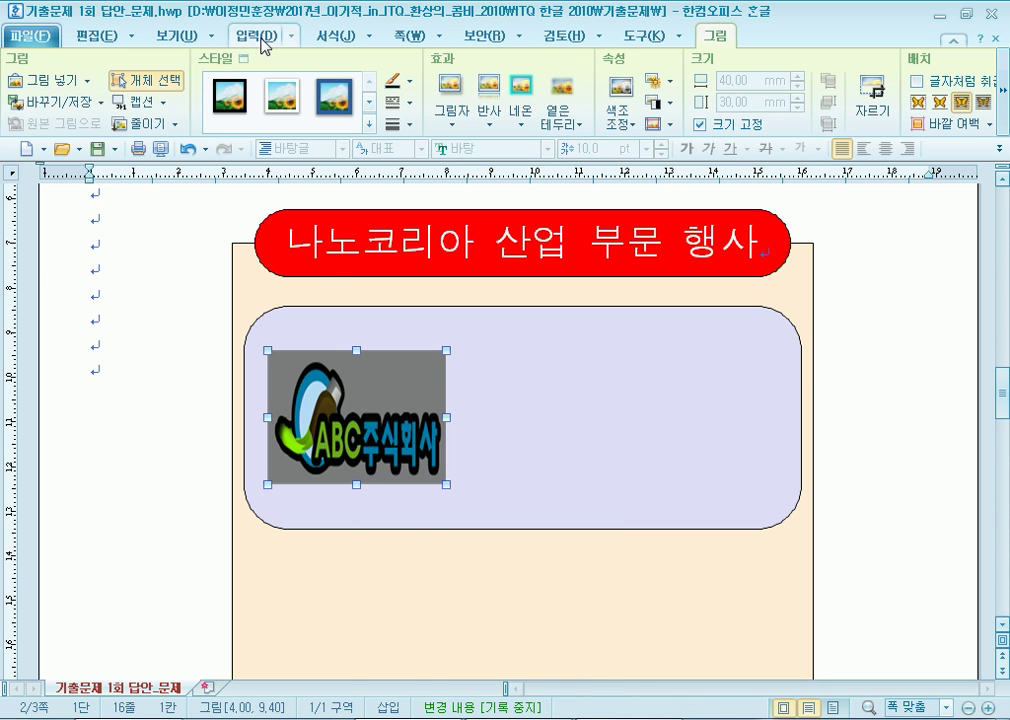
{"action": "left_click", "coordinate": [920, 98]}
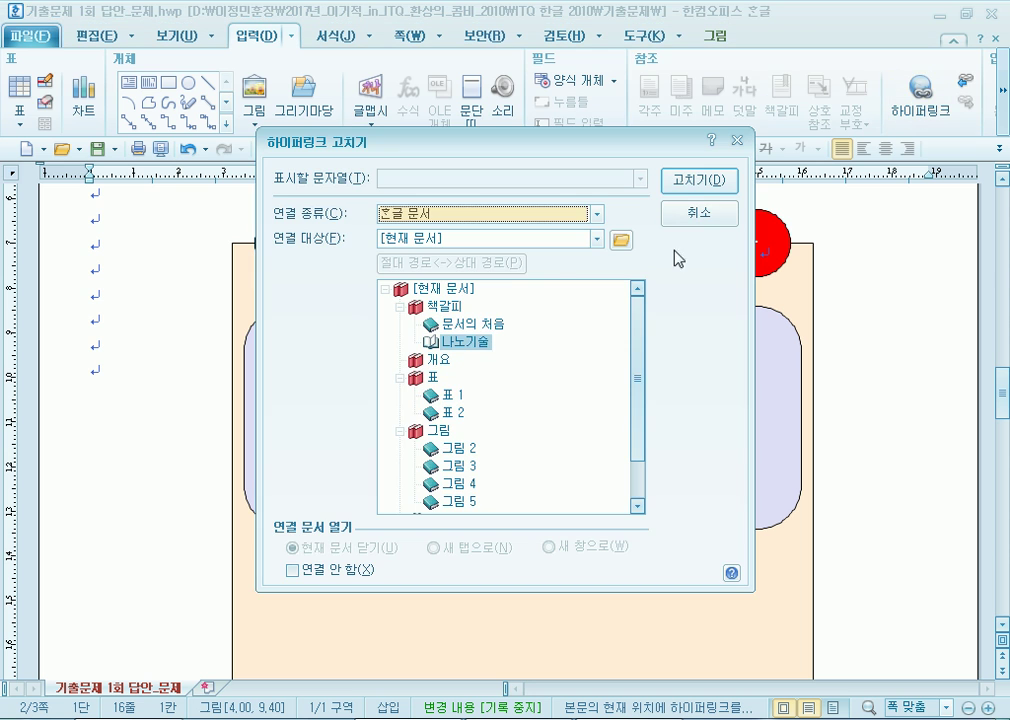
{"action": "left_click", "coordinate": [468, 325]}
{"action": "left_click", "coordinate": [466, 341]}
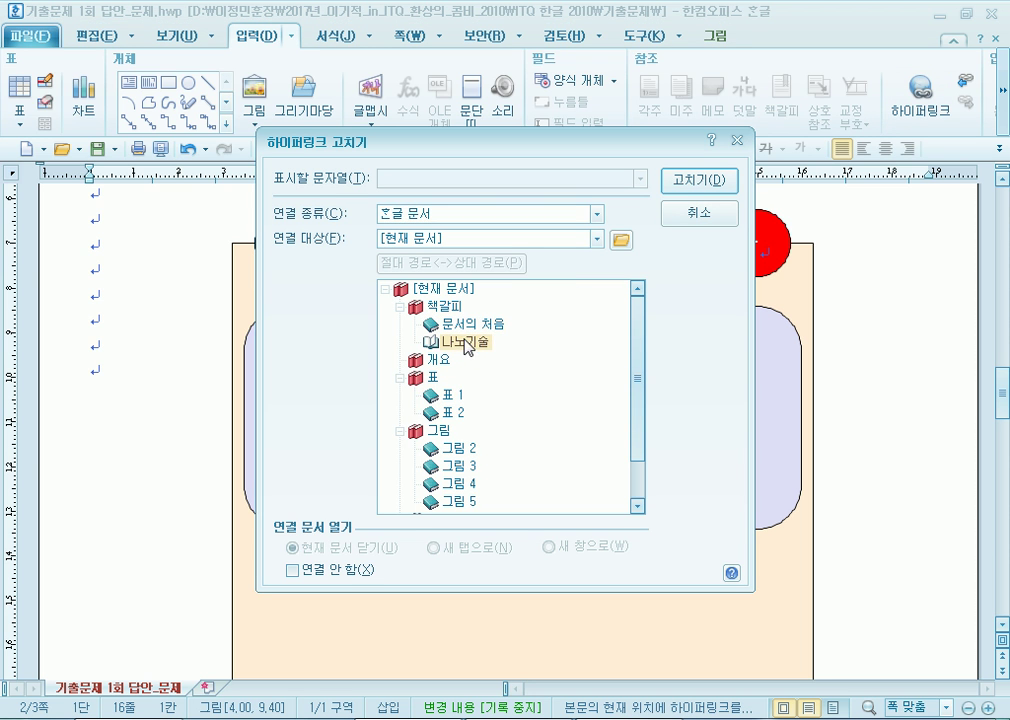
{"action": "left_click_drag", "start_coordinate": [532, 139], "coordinate": [604, 46]}
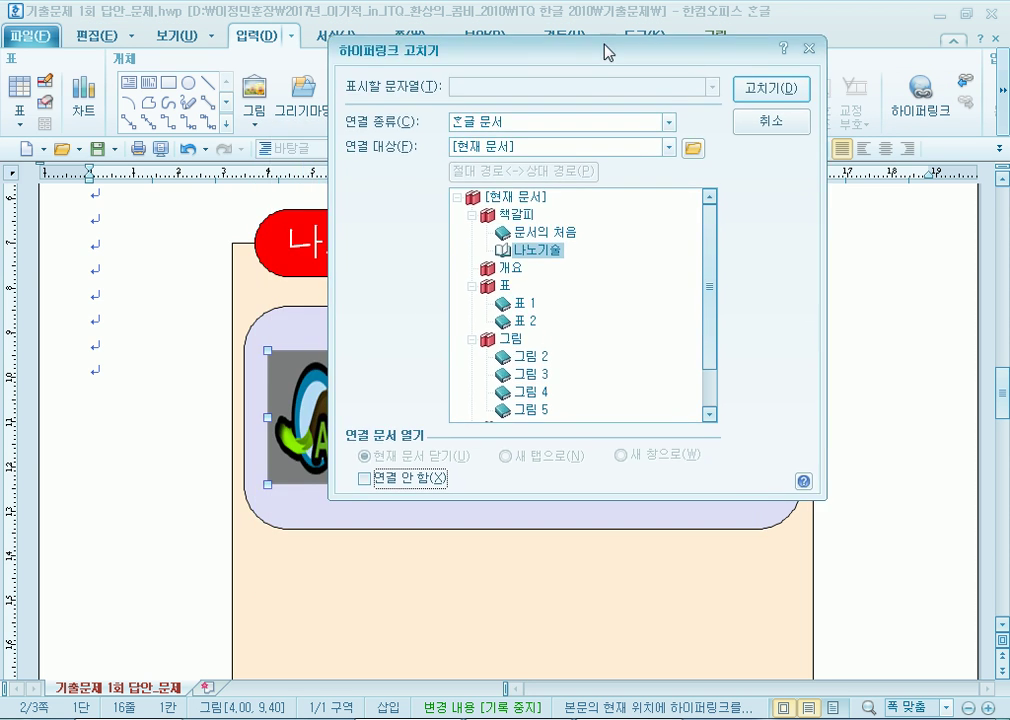
{"action": "left_click", "coordinate": [366, 479]}
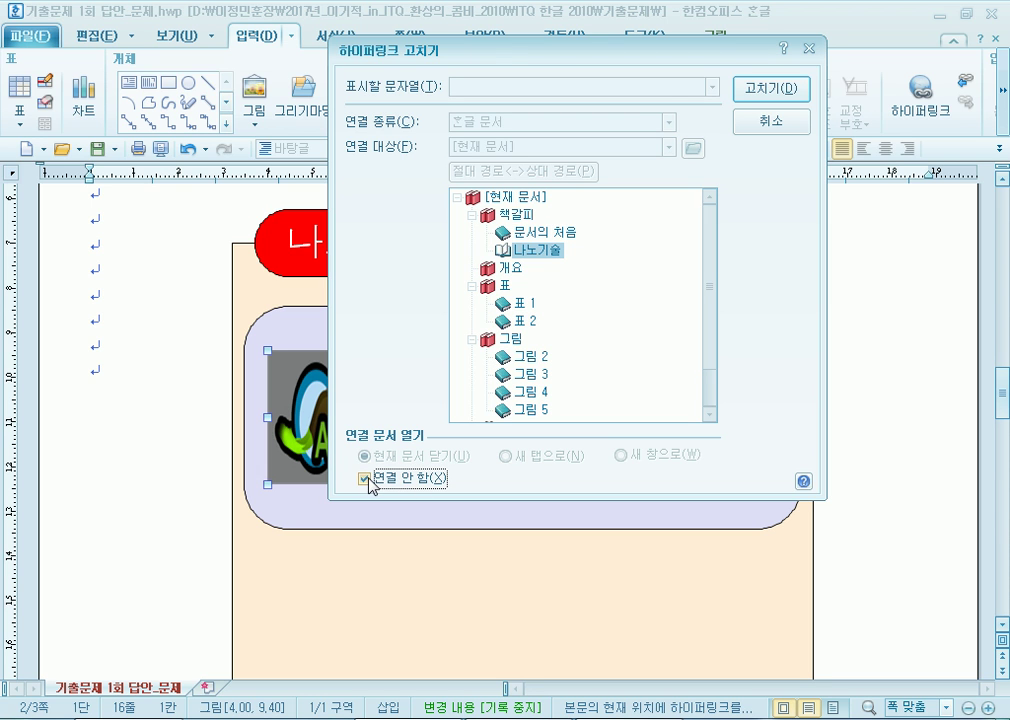
{"action": "left_click", "coordinate": [366, 479]}
{"action": "left_click", "coordinate": [525, 232]}
{"action": "left_click", "coordinate": [533, 252]}
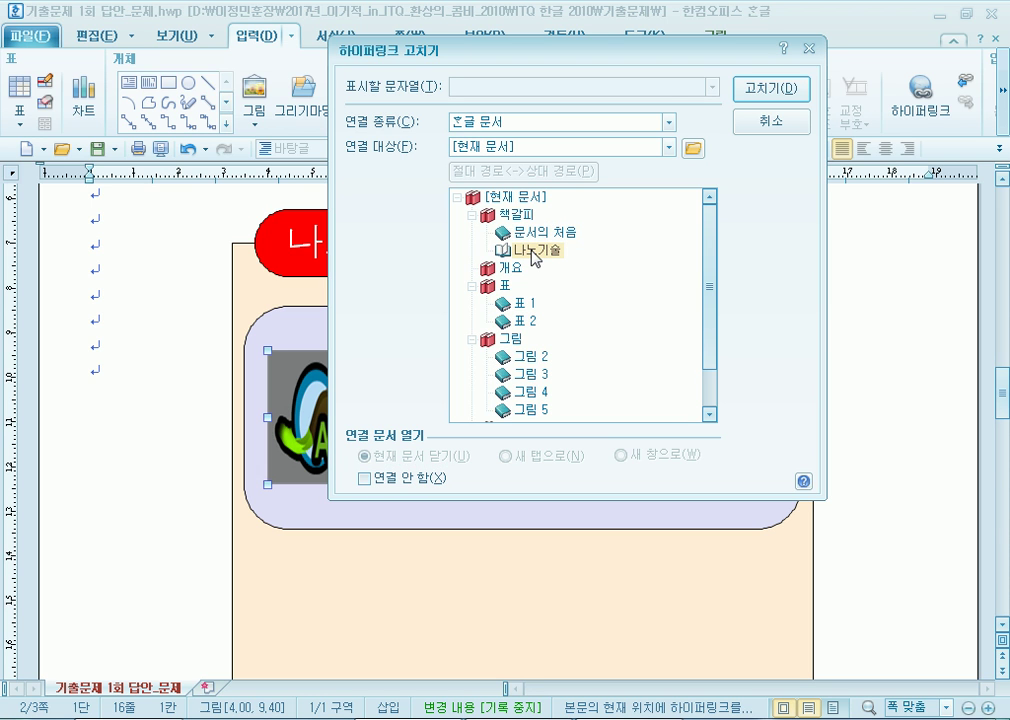
{"action": "left_click", "coordinate": [785, 92]}
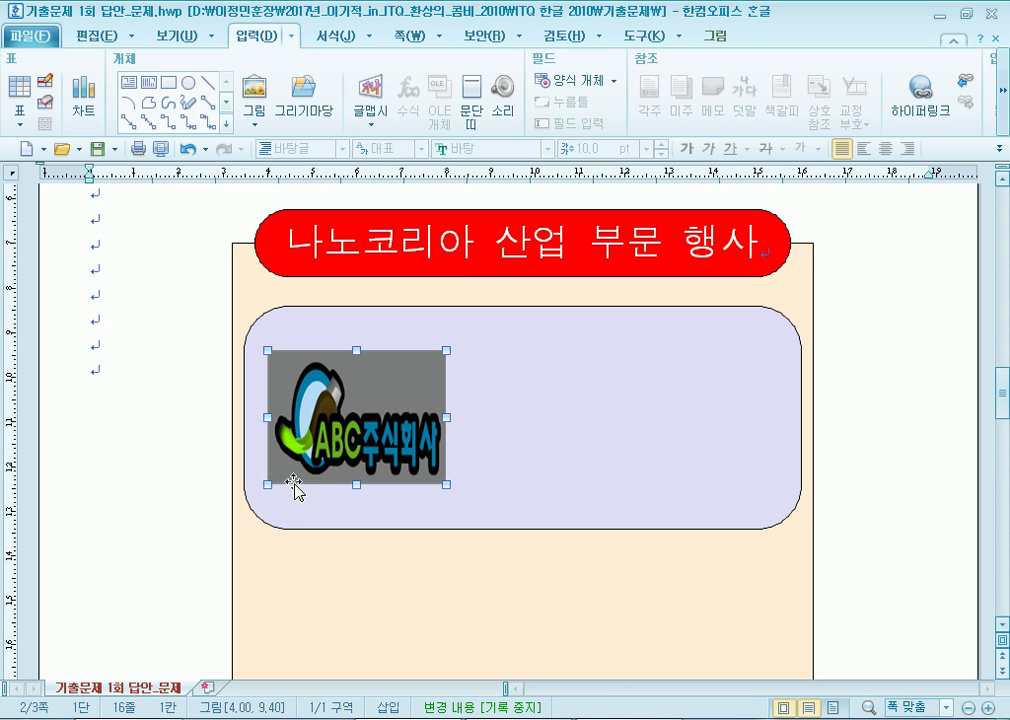
Follow the logo's link to verify it jumps to the 나노기술 heading.
{"action": "left_click", "coordinate": [163, 336]}
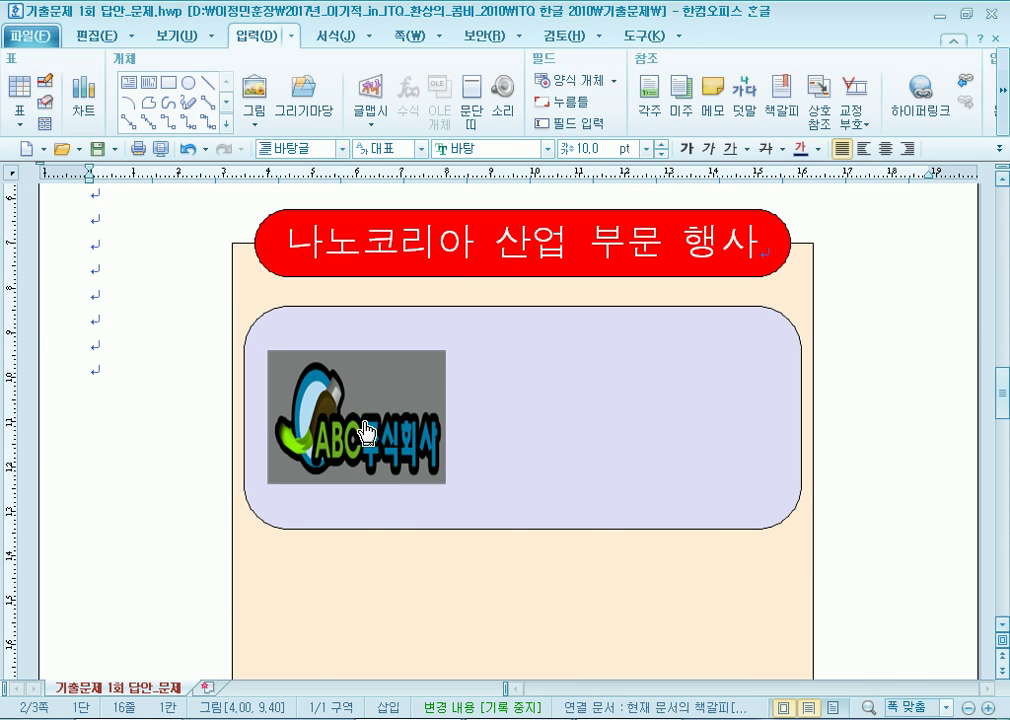
{"action": "left_click", "coordinate": [366, 430]}
{"action": "scroll", "coordinate": [205, 475], "scroll_direction": "up", "scroll_amount": 10}
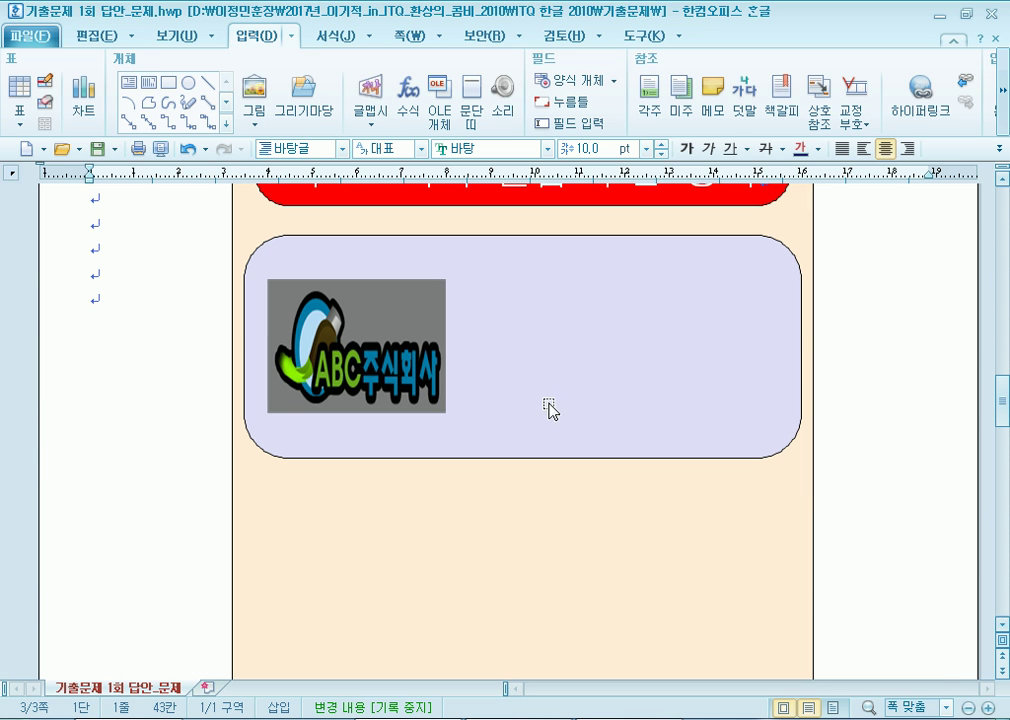
{"action": "right_click", "coordinate": [344, 361]}
{"action": "left_click", "coordinate": [183, 337]}
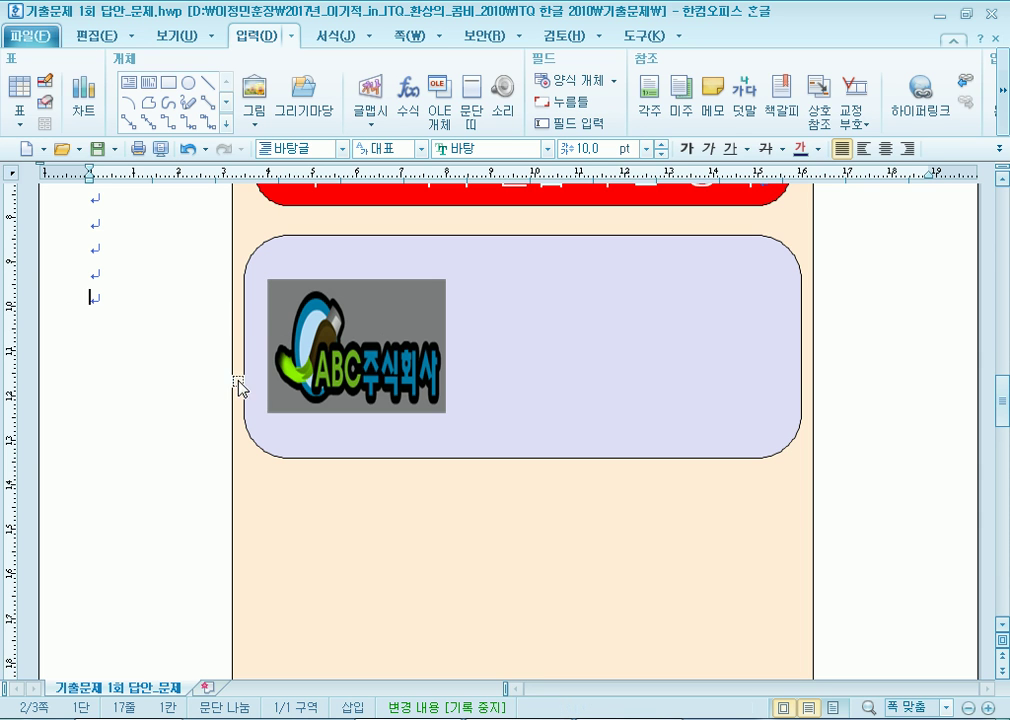
{"action": "scroll", "coordinate": [185, 396], "scroll_direction": "up", "scroll_amount": 5}
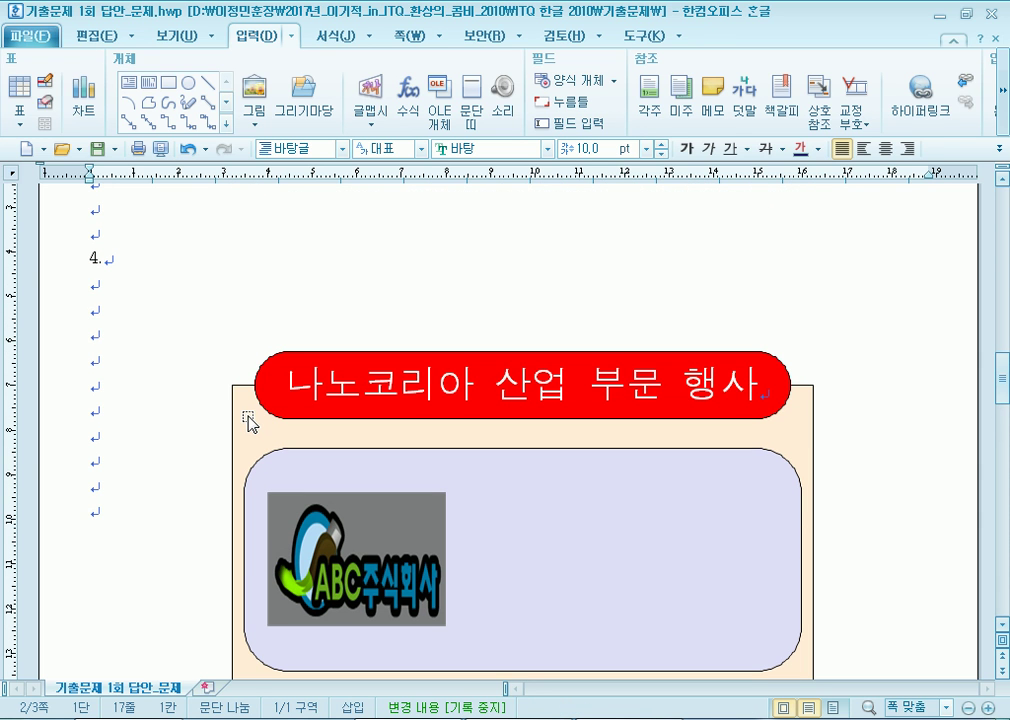
Select the ABC logo and shift it slightly right within the lavender box.
{"action": "left_click", "coordinate": [248, 417]}
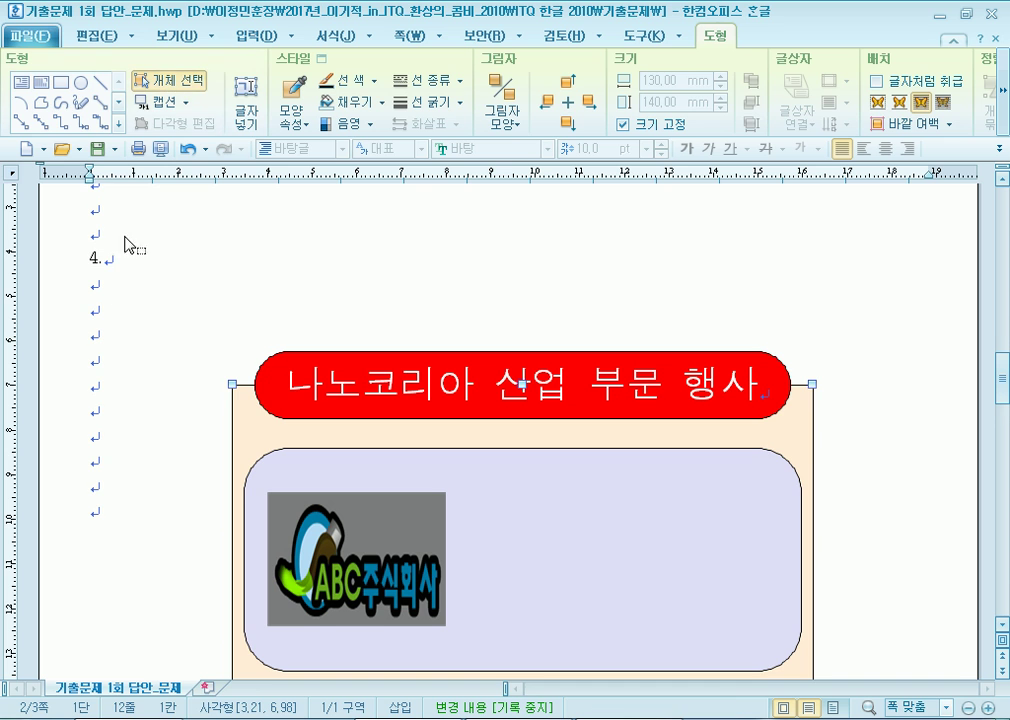
{"action": "scroll", "coordinate": [106, 349], "scroll_direction": "down", "scroll_amount": 3}
{"action": "left_click", "coordinate": [362, 452]}
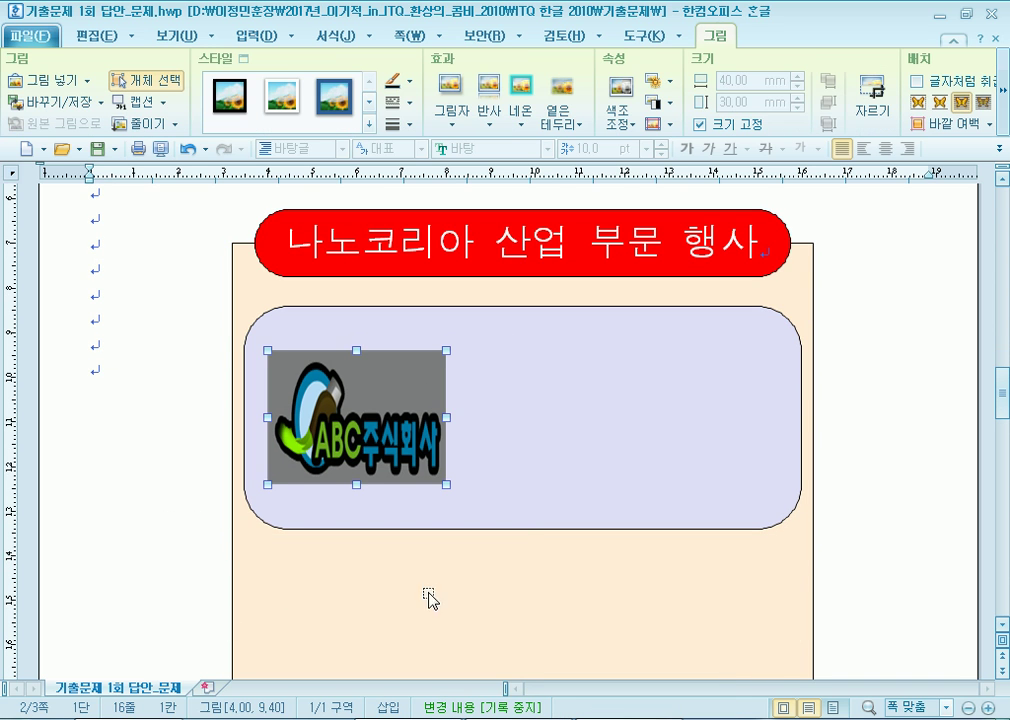
{"action": "left_click_drag", "start_coordinate": [407, 398], "coordinate": [445, 400]}
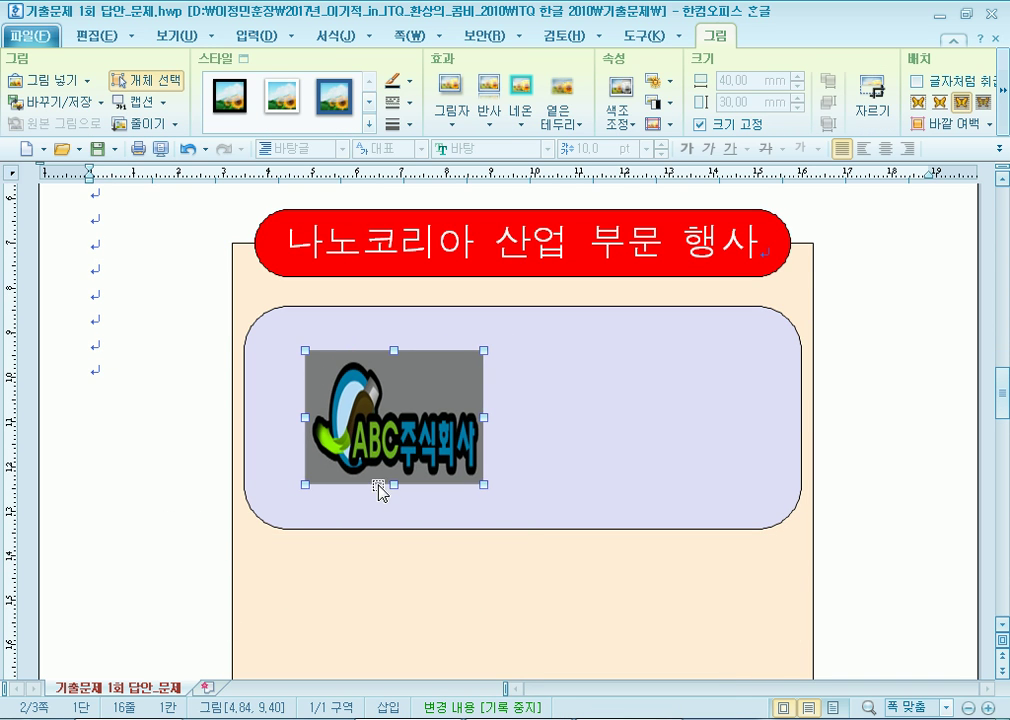
Apply the 회색조 (grayscale) effect to the logo in its picture properties.
{"action": "double_click", "coordinate": [421, 396]}
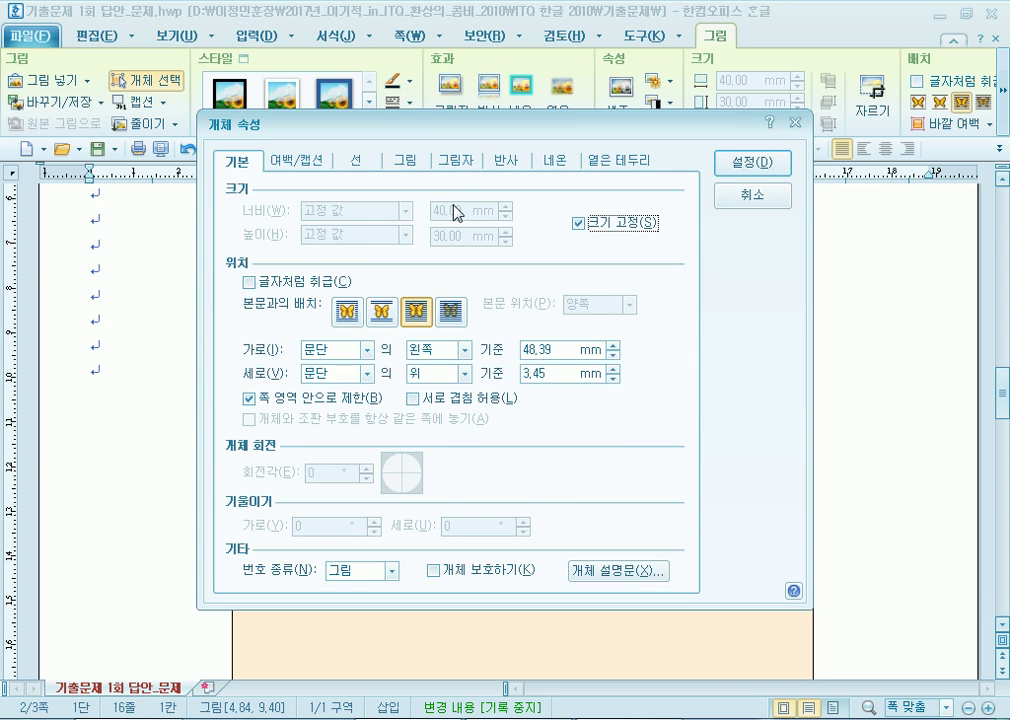
{"action": "left_click", "coordinate": [408, 165]}
{"action": "left_click_drag", "start_coordinate": [338, 122], "coordinate": [381, 26]}
{"action": "left_click", "coordinate": [370, 428]}
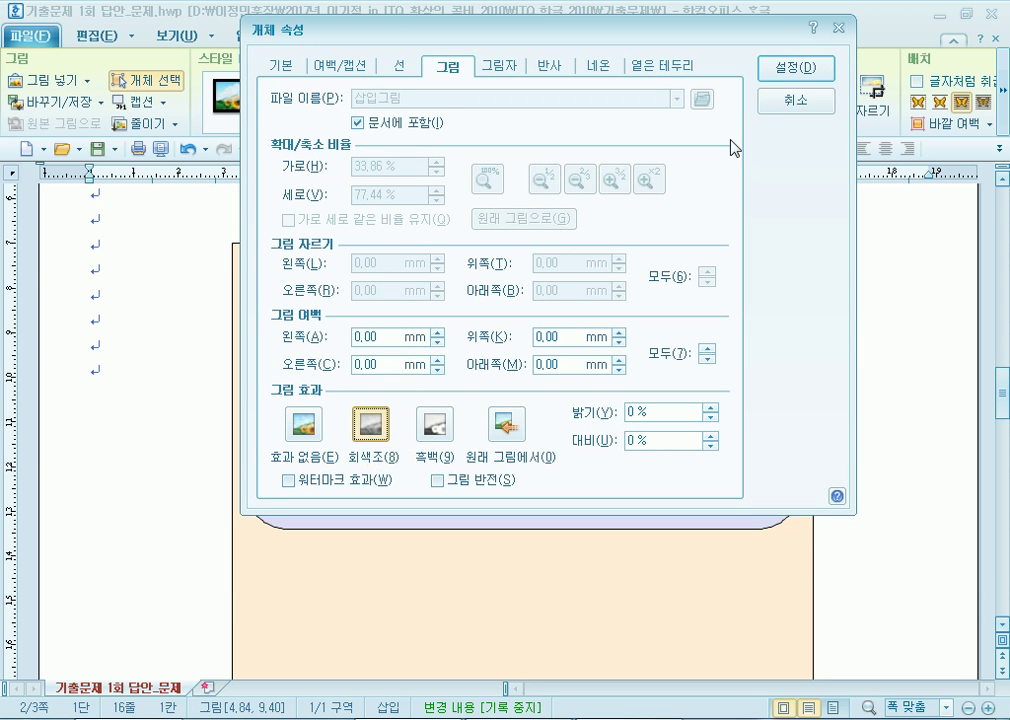
{"action": "left_click", "coordinate": [797, 68]}
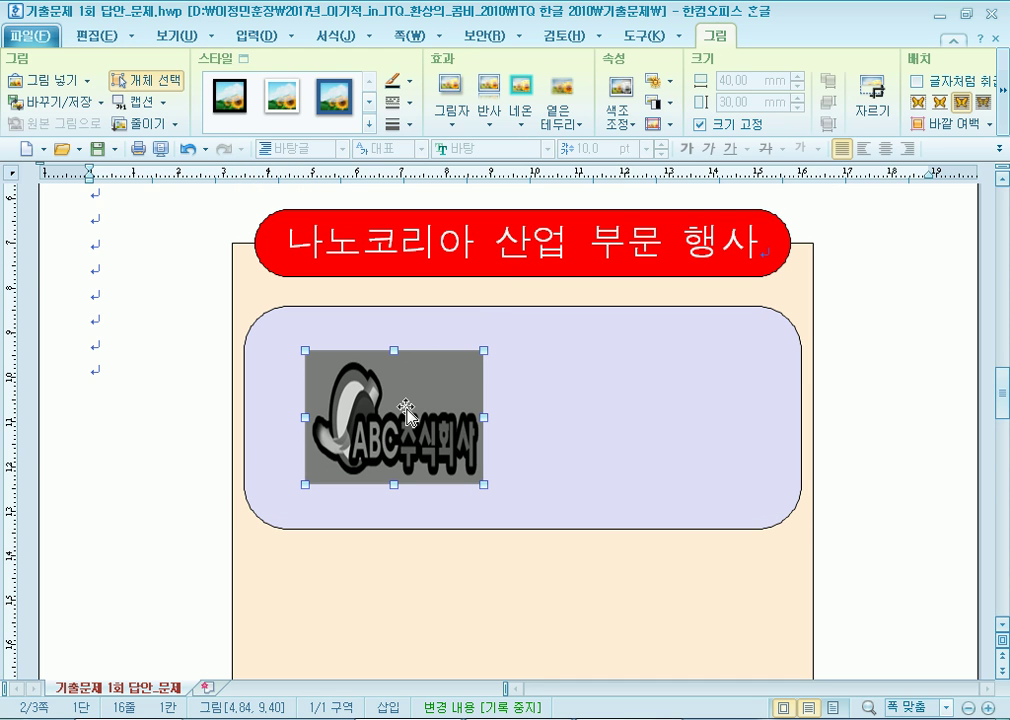
Readjust the logo's position inside the lavender box and deselect it.
{"action": "left_click_drag", "start_coordinate": [443, 412], "coordinate": [414, 412]}
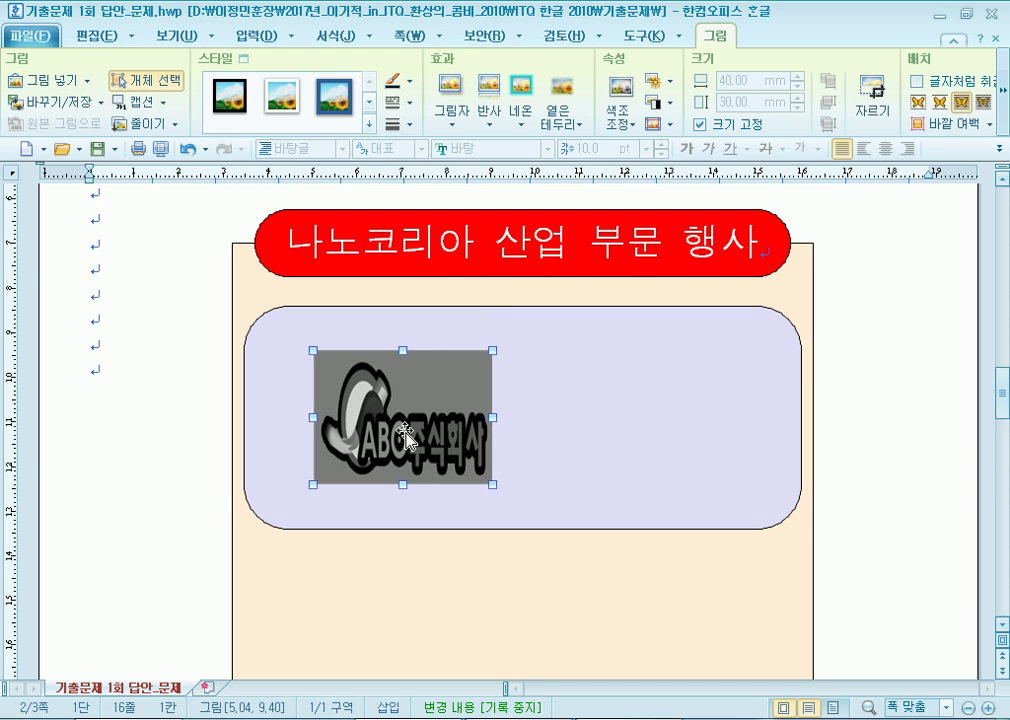
{"action": "left_click", "coordinate": [160, 90]}
{"action": "left_click_drag", "start_coordinate": [157, 318], "coordinate": [546, 548]}
{"action": "key", "text": "Escape"}
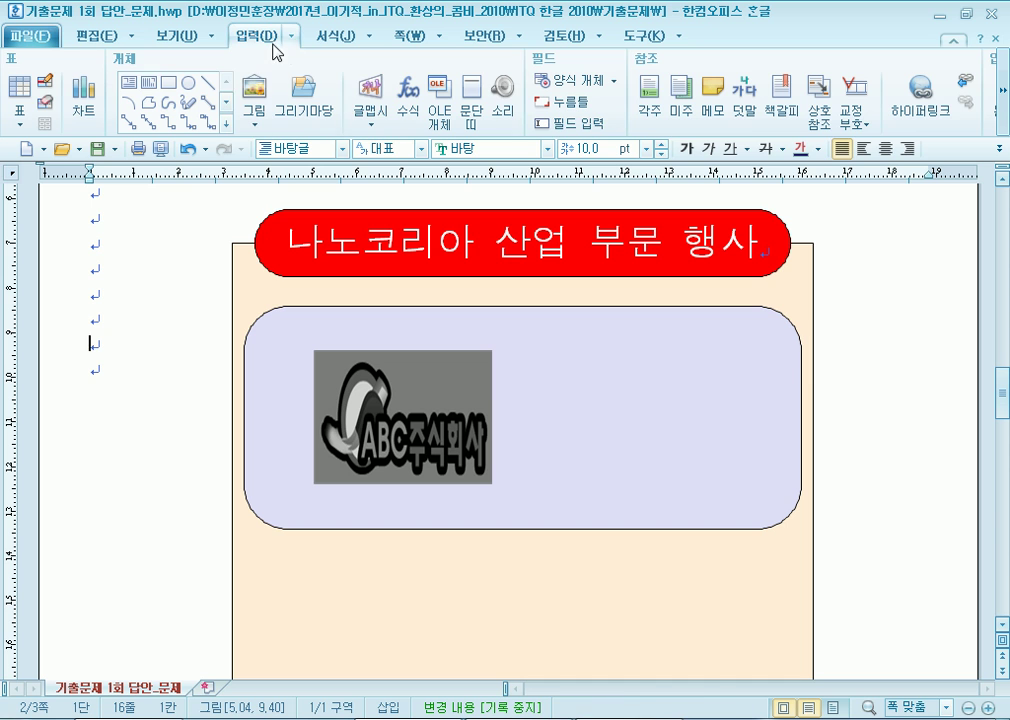
Insert 레이저코리아 as default-style WordArt with an arched shape, then nudge it up toward the content box.
{"action": "left_click", "coordinate": [371, 116]}
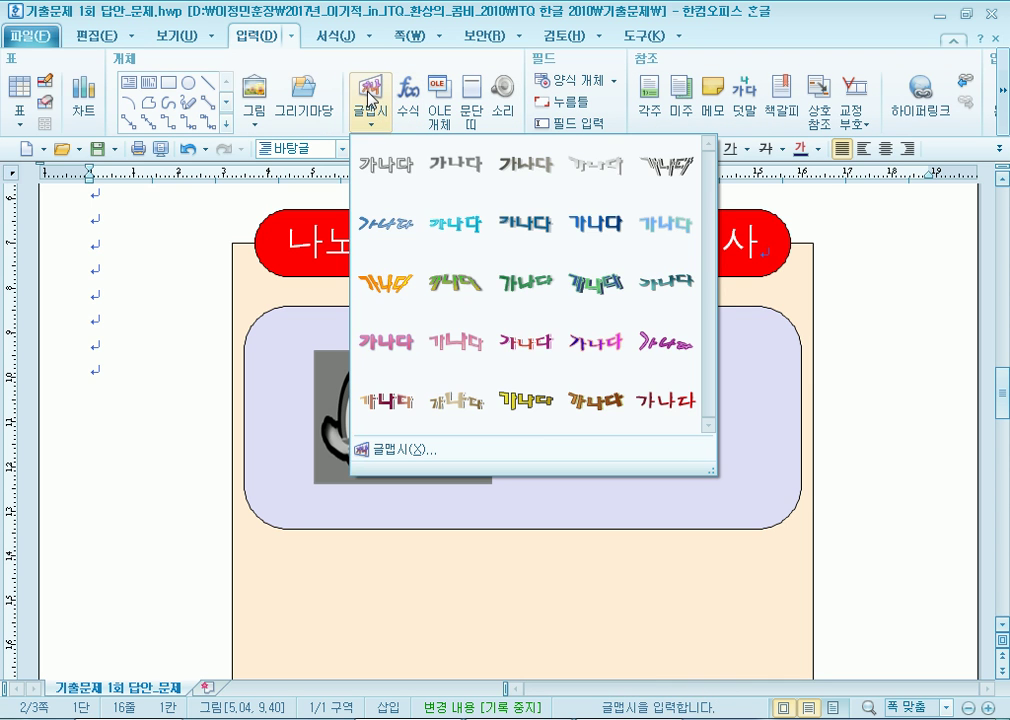
{"action": "left_click", "coordinate": [381, 175]}
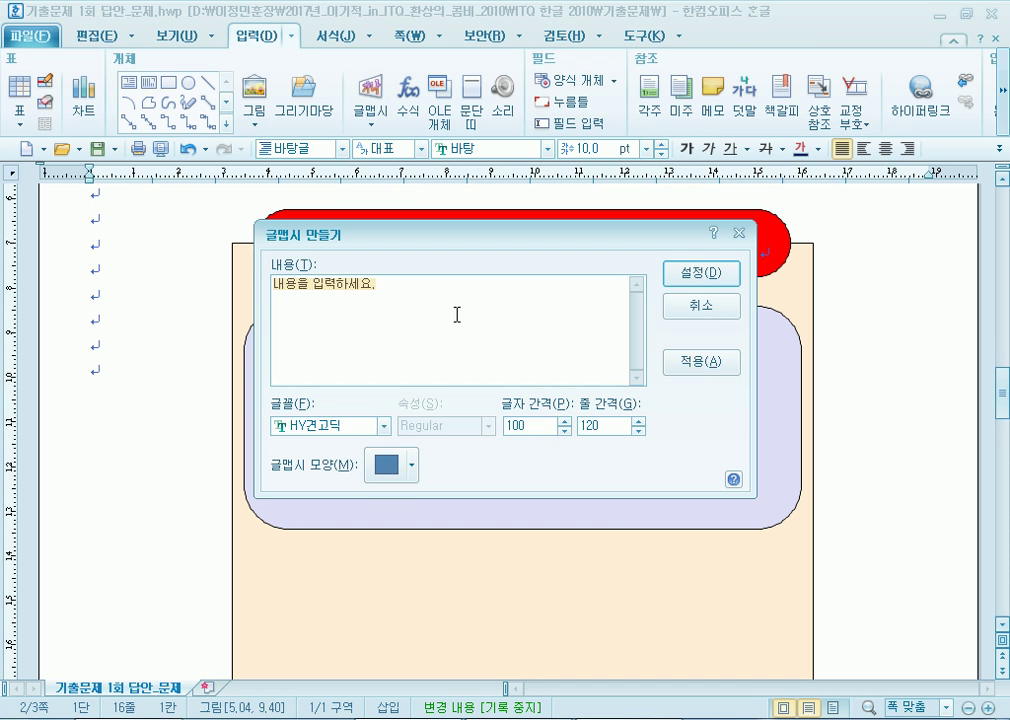
{"action": "type", "text": "ㄹ"}
{"action": "type", "text": "이저코리아"}
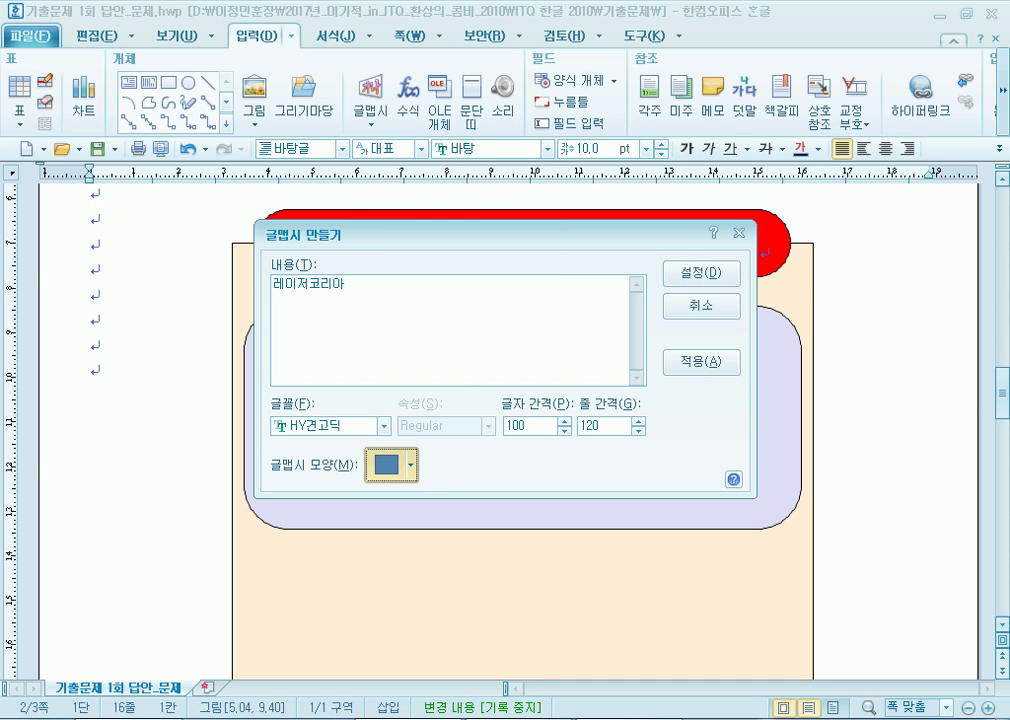
{"action": "left_click", "coordinate": [410, 464]}
{"action": "left_click", "coordinate": [383, 206]}
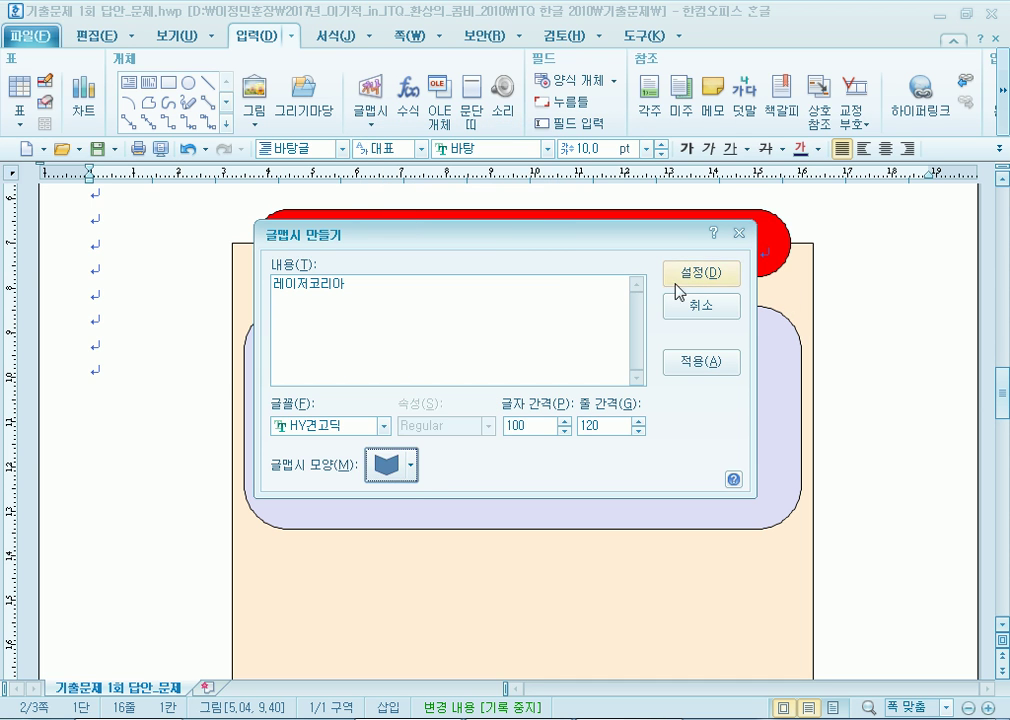
{"action": "left_click", "coordinate": [697, 276]}
{"action": "left_click_drag", "start_coordinate": [181, 383], "coordinate": [216, 344]}
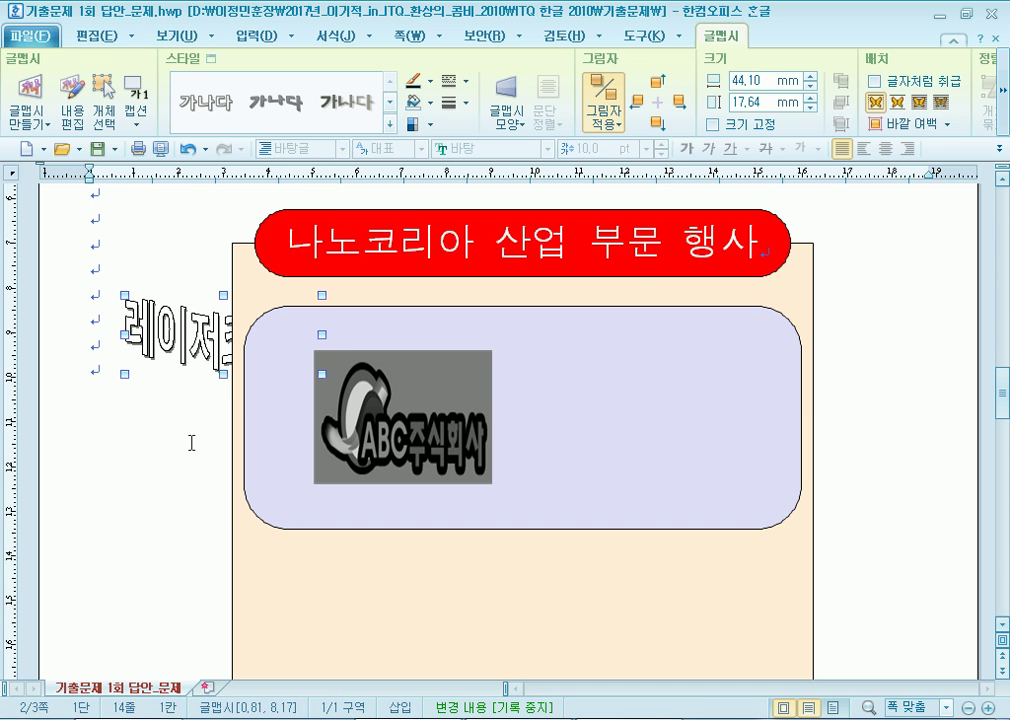
Place the WordArt in front of text inside the lavender box and size it 50×25 mm, locked.
{"action": "left_click", "coordinate": [919, 102]}
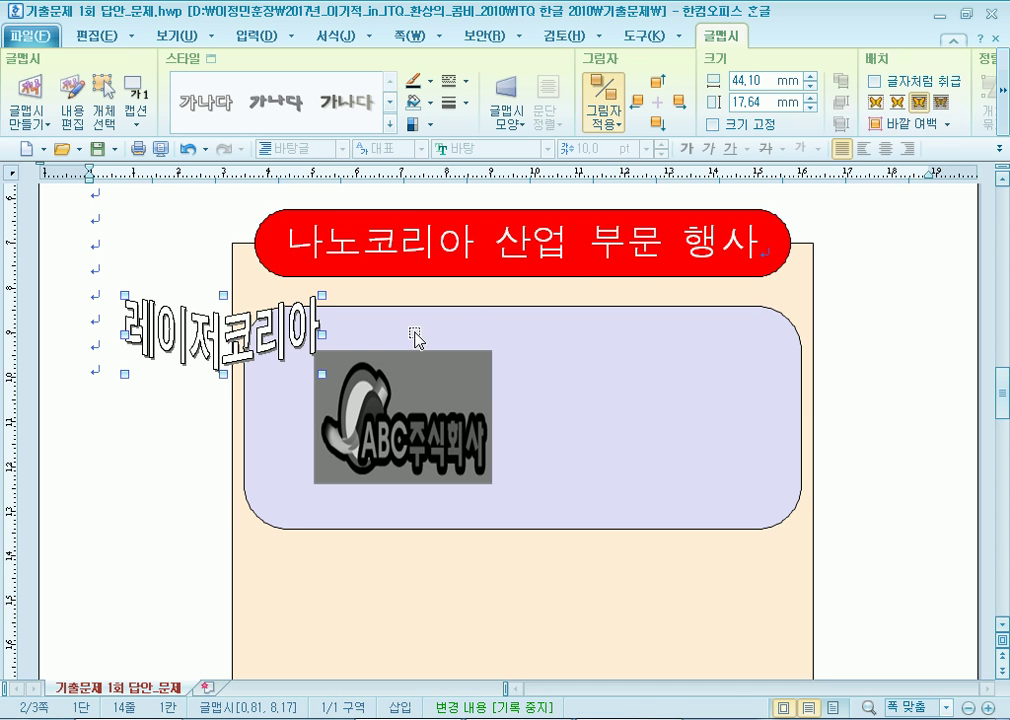
{"action": "left_click_drag", "start_coordinate": [616, 408], "coordinate": [634, 418]}
{"action": "double_click", "coordinate": [631, 409]}
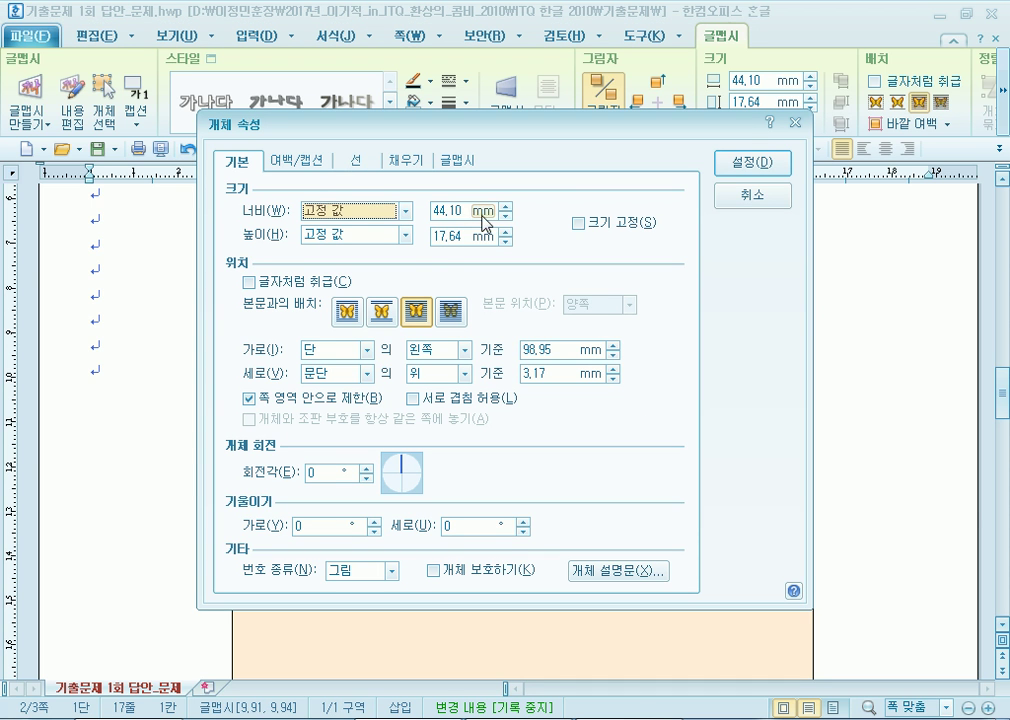
{"action": "left_click_drag", "start_coordinate": [467, 212], "coordinate": [302, 212]}
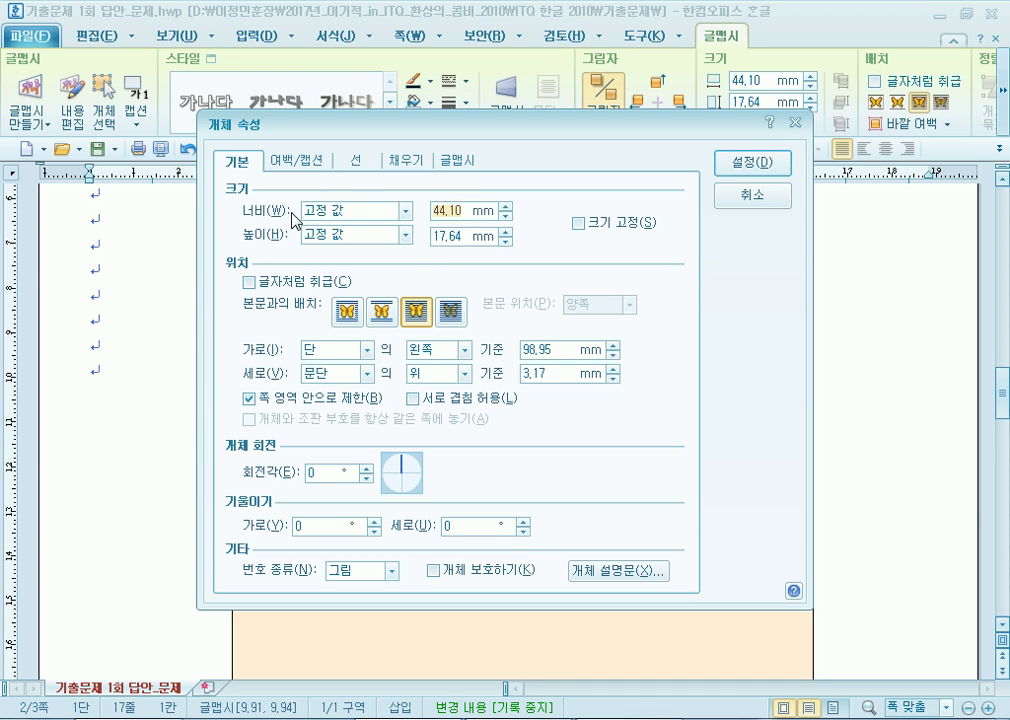
{"action": "type", "text": "50"}
{"action": "key", "text": "Tab"}
{"action": "type", "text": "25"}
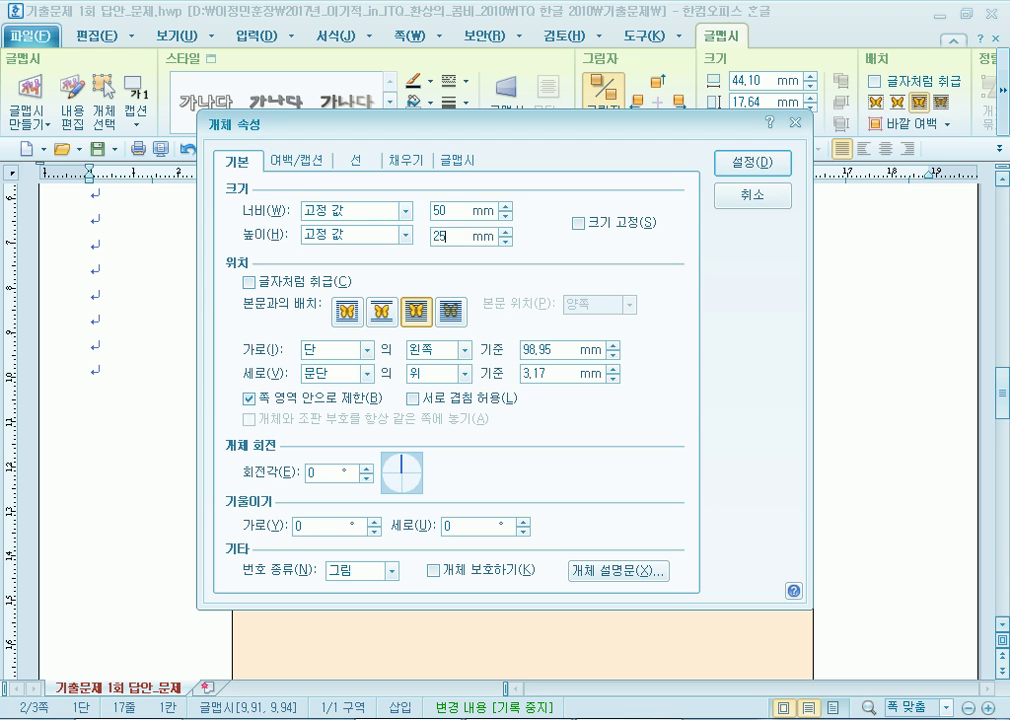
{"action": "left_click", "coordinate": [579, 223]}
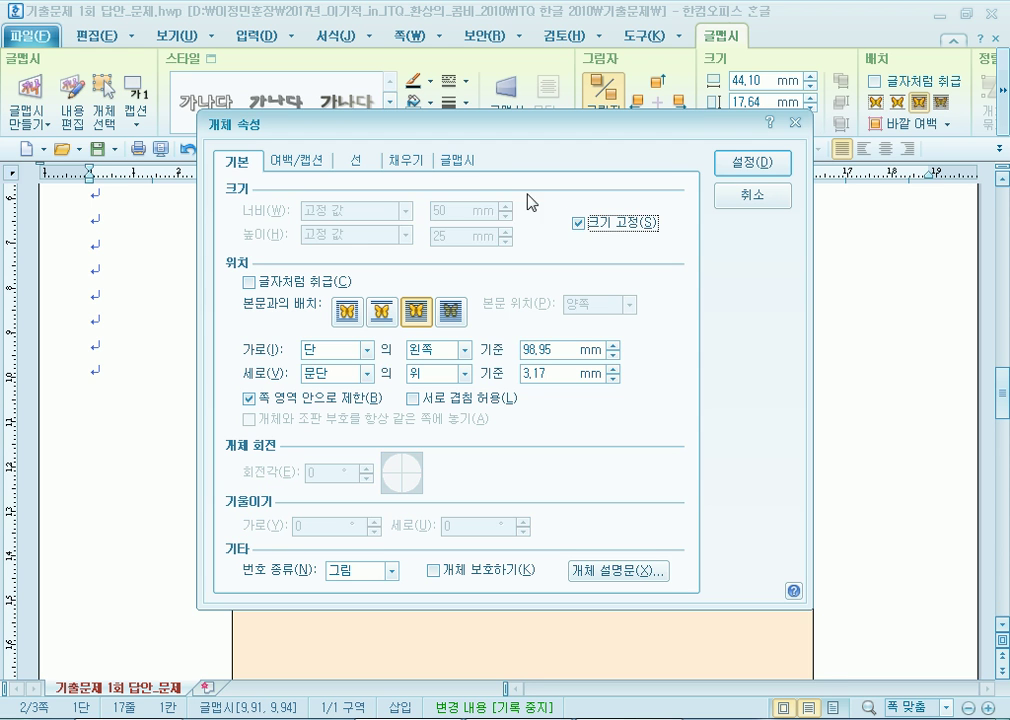
Remove the WordArt's shadow and give it a blue fill and blue outline.
{"action": "left_click", "coordinate": [452, 166]}
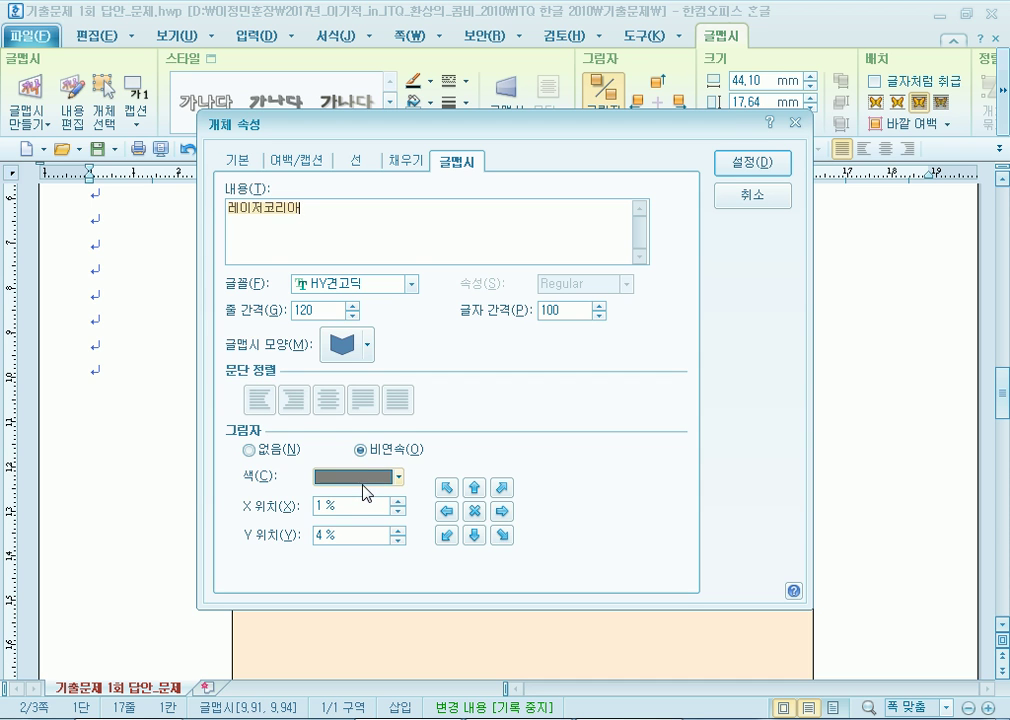
{"action": "left_click", "coordinate": [250, 450]}
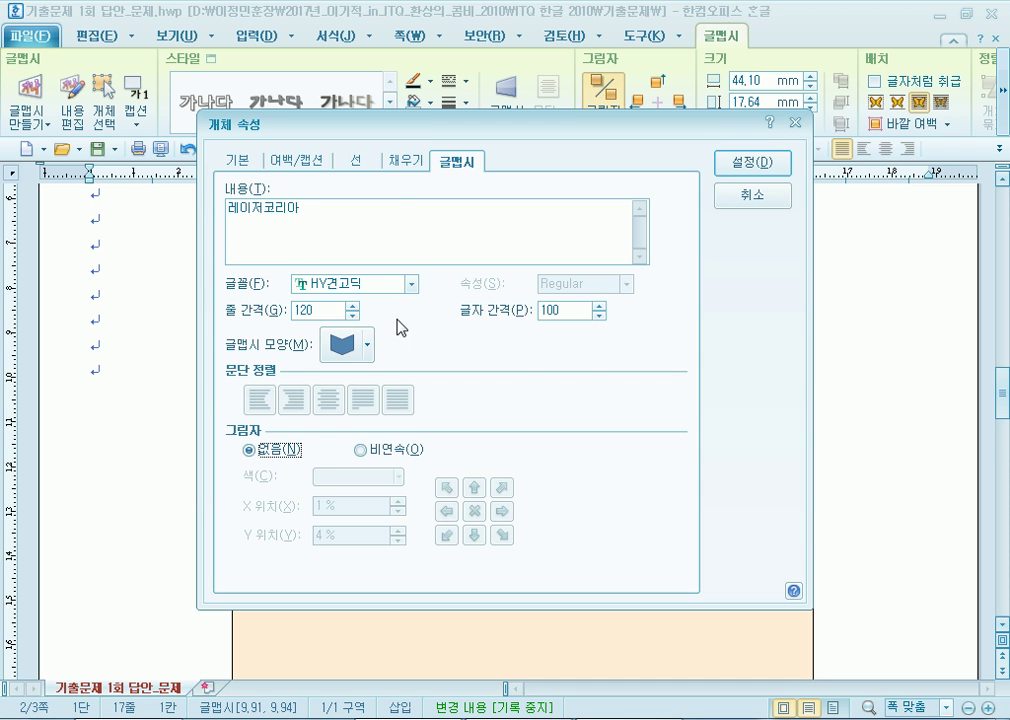
{"action": "left_click", "coordinate": [402, 163]}
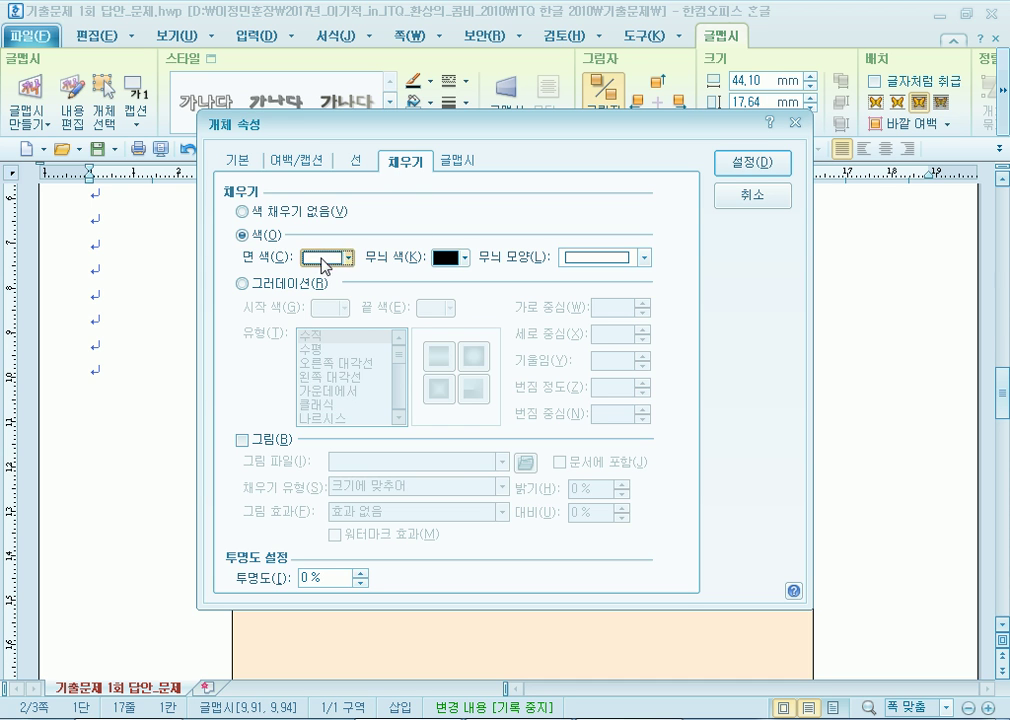
{"action": "left_click", "coordinate": [347, 258]}
{"action": "left_click", "coordinate": [390, 313]}
{"action": "left_click", "coordinate": [355, 161]}
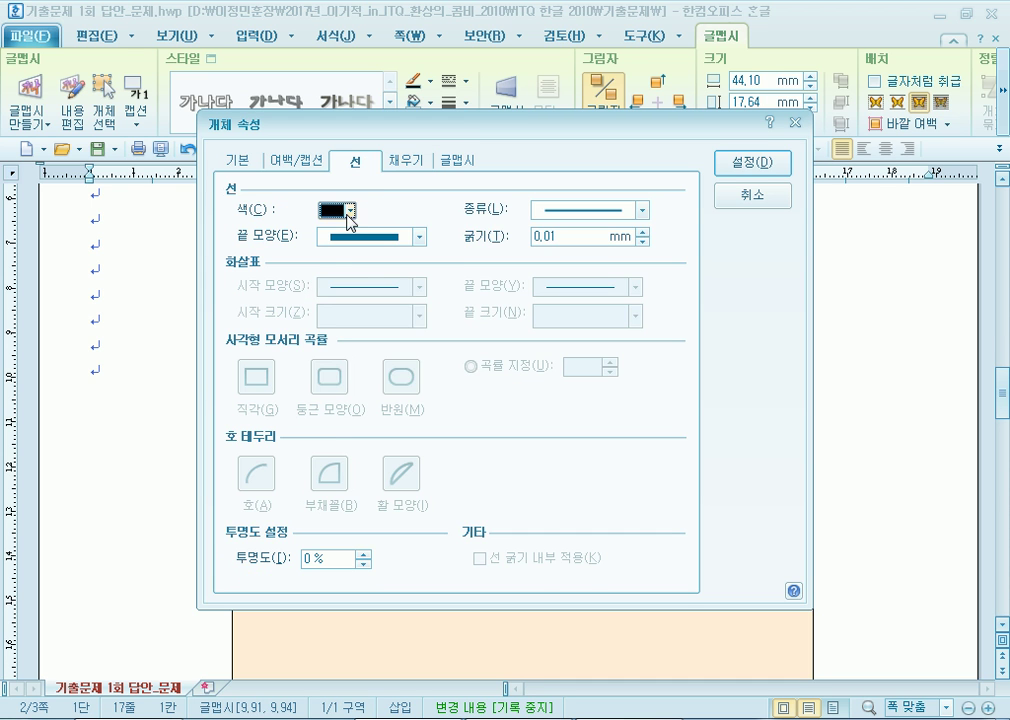
{"action": "left_click", "coordinate": [350, 210]}
{"action": "left_click", "coordinate": [406, 263]}
{"action": "left_click", "coordinate": [403, 163]}
{"action": "left_click", "coordinate": [355, 161]}
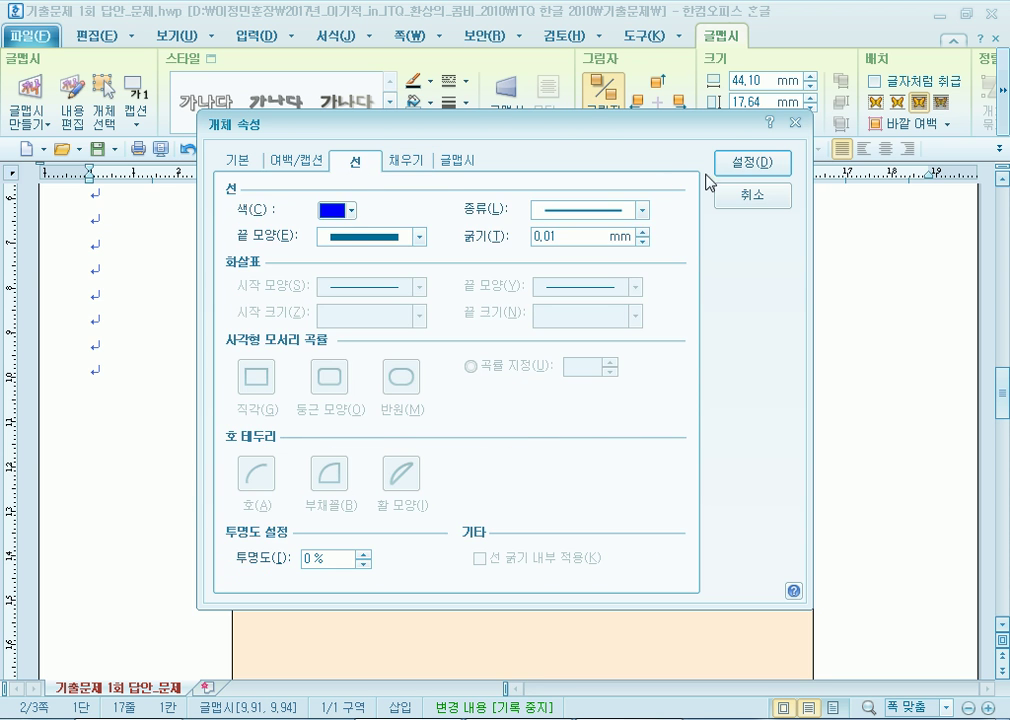
{"action": "left_click", "coordinate": [752, 162]}
Nudge the WordArt slightly up and right within the box and deselect it.
{"action": "left_click_drag", "start_coordinate": [656, 440], "coordinate": [661, 427]}
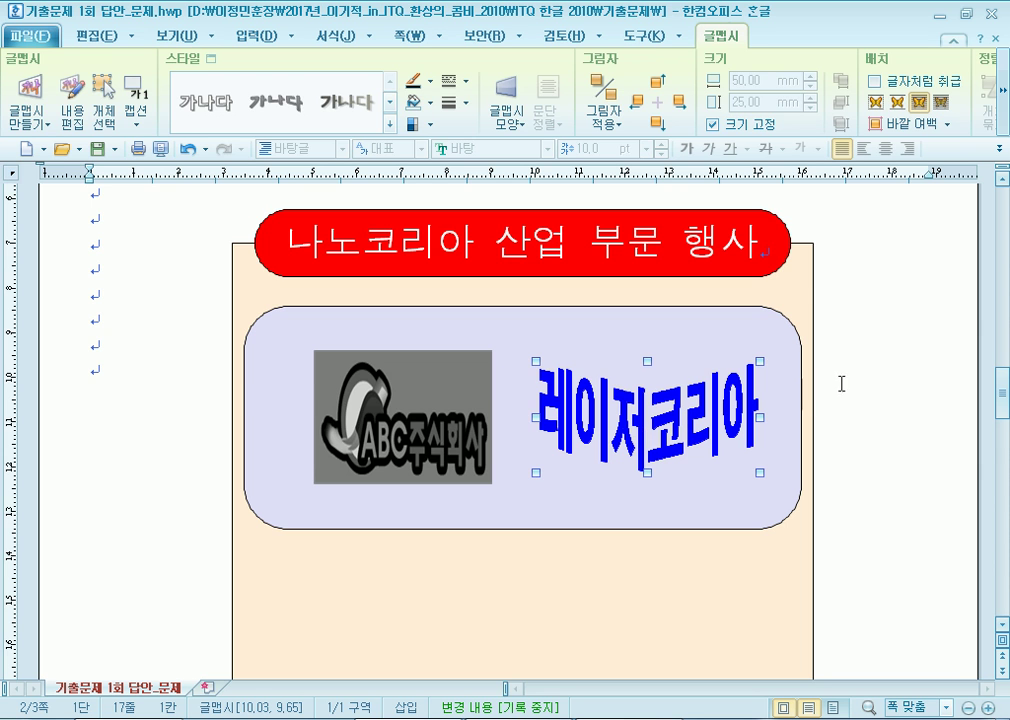
{"action": "left_click", "coordinate": [902, 390]}
{"action": "scroll", "coordinate": [836, 408], "scroll_direction": "down", "scroll_amount": 5}
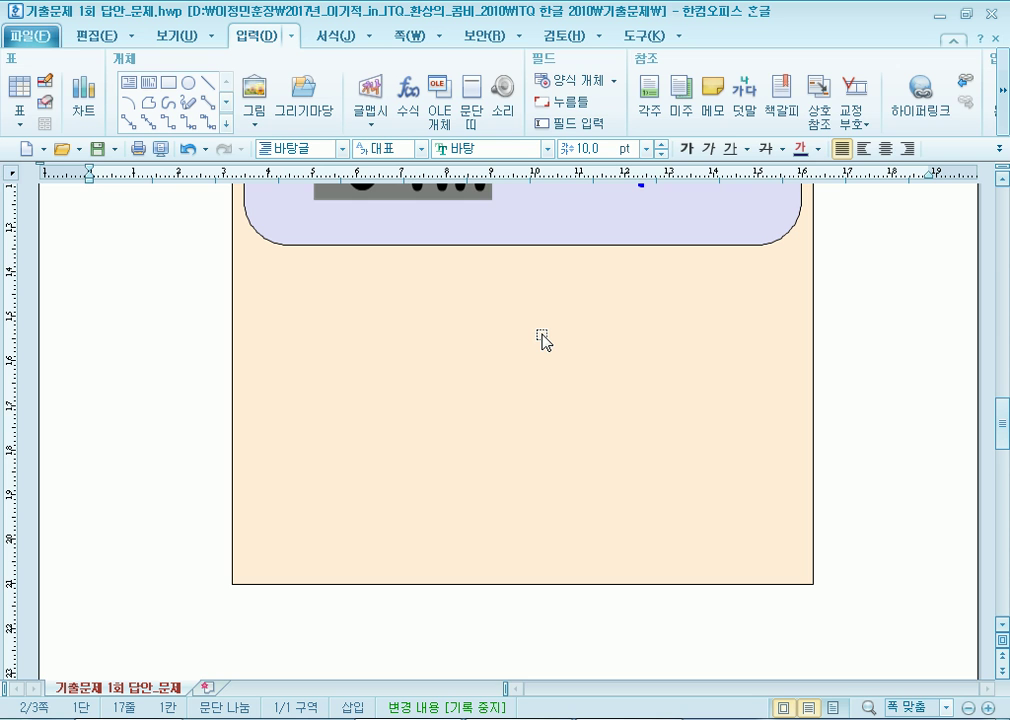
Draw a rectangle and set it to 17×13 mm with locked size.
{"action": "left_click", "coordinate": [167, 85]}
{"action": "left_click_drag", "start_coordinate": [182, 327], "coordinate": [273, 387]}
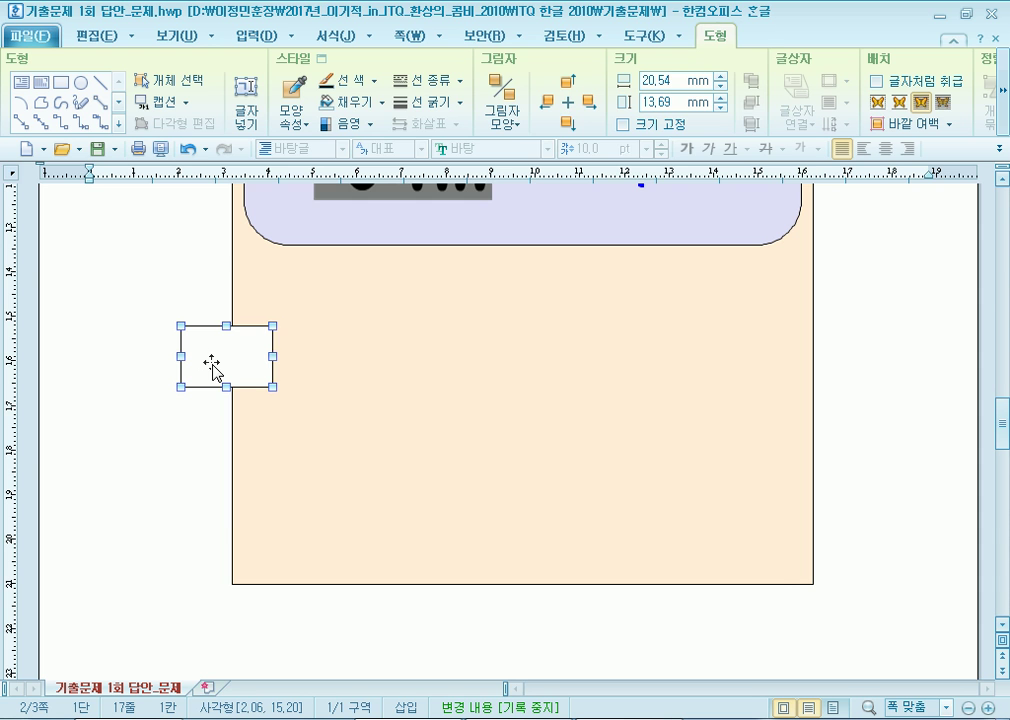
{"action": "double_click", "coordinate": [212, 366]}
{"action": "left_click", "coordinate": [244, 160]}
{"action": "key", "text": "Tab"}
{"action": "type", "text": "17"}
{"action": "key", "text": "Tab"}
{"action": "key", "text": "Tab"}
{"action": "type", "text": "13"}
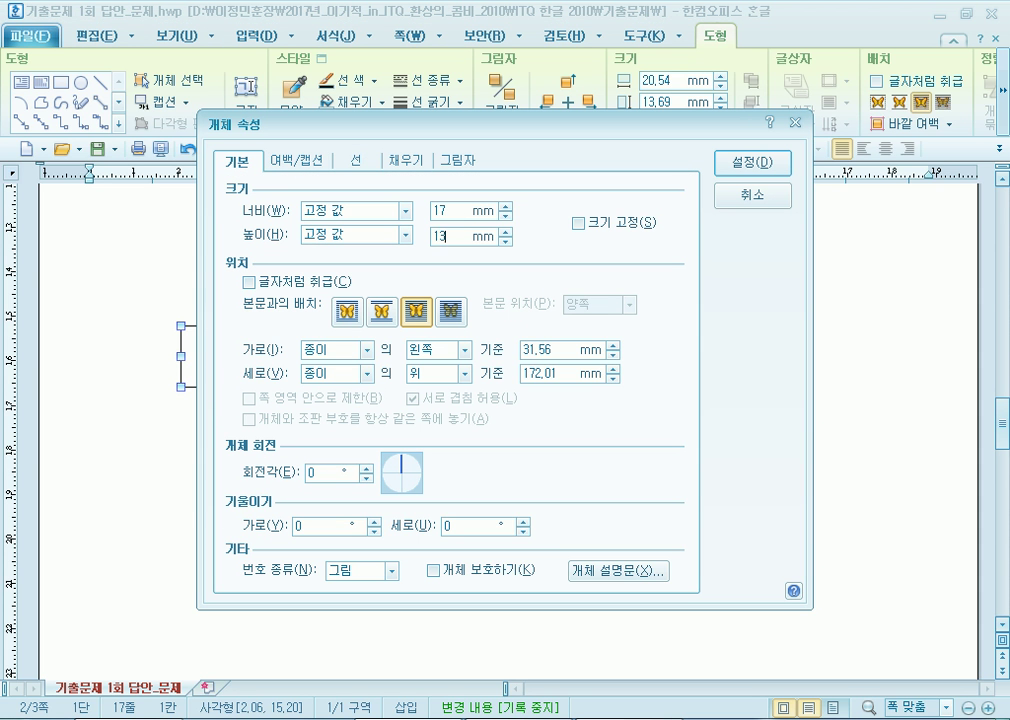
{"action": "left_click", "coordinate": [578, 222]}
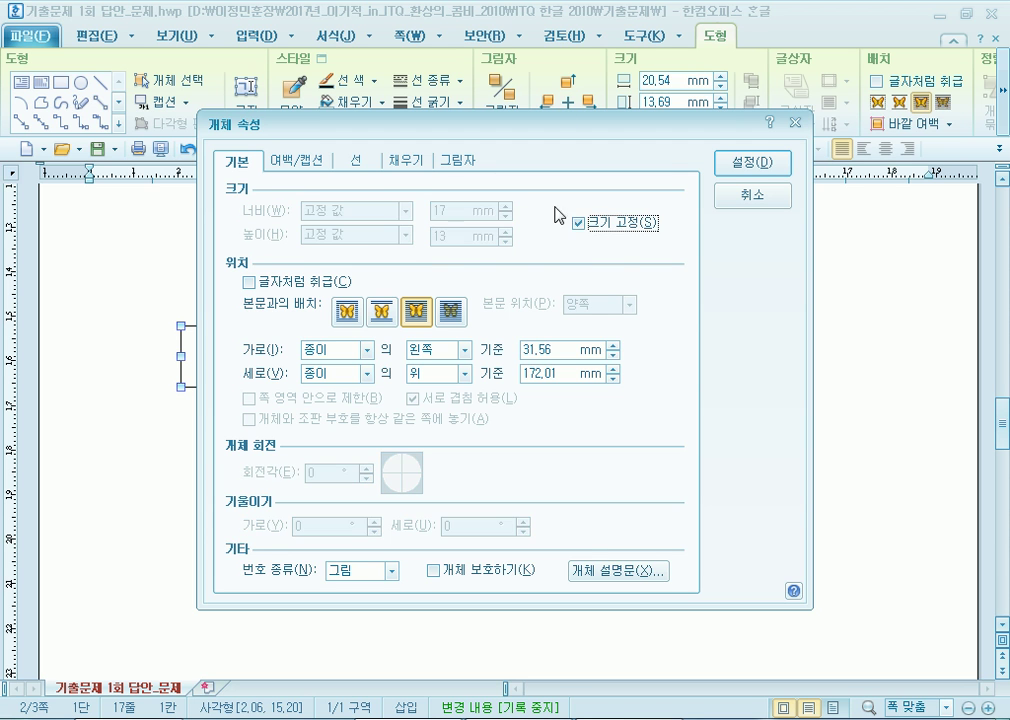
Fill the rectangle blue and move it onto the peach page area.
{"action": "left_click", "coordinate": [401, 163]}
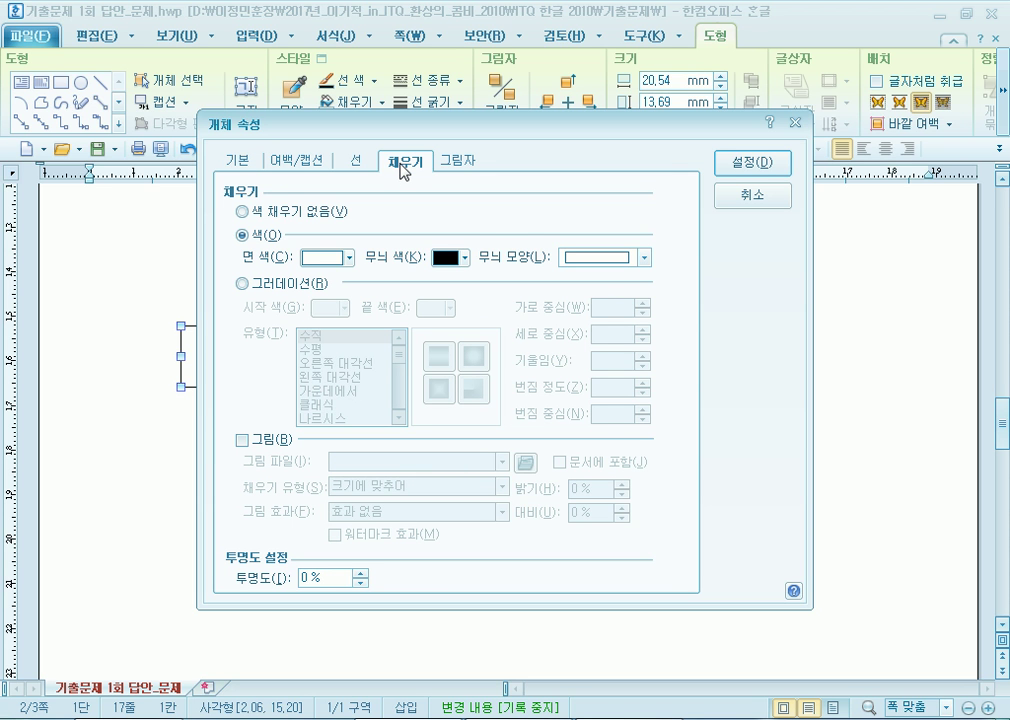
{"action": "left_click", "coordinate": [348, 257]}
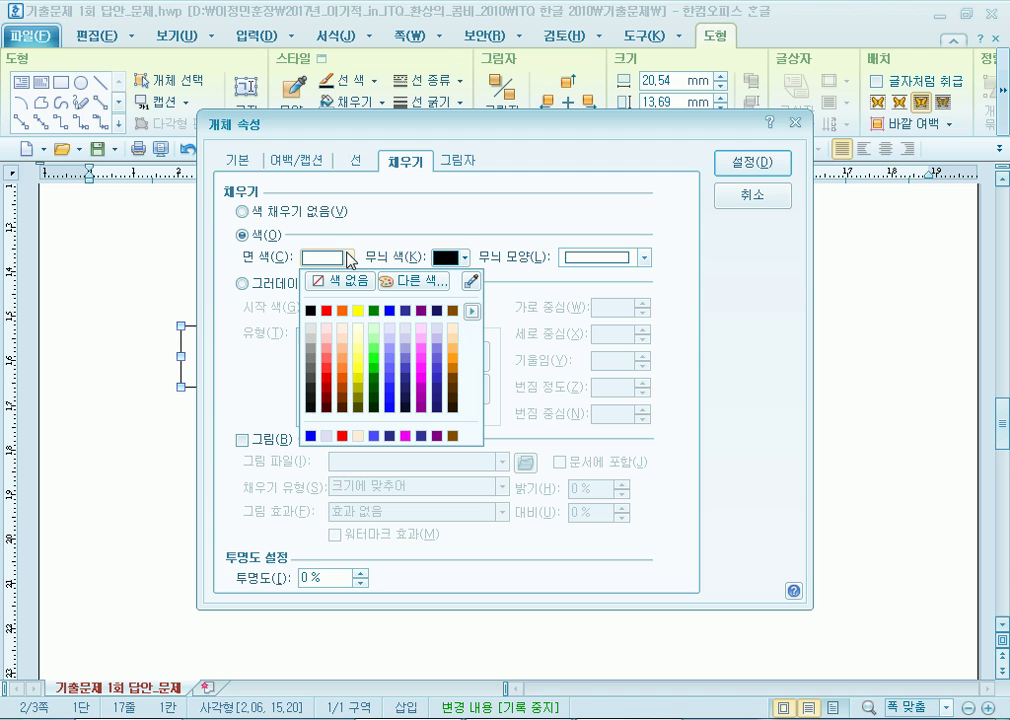
{"action": "left_click", "coordinate": [404, 369]}
{"action": "left_click", "coordinate": [752, 162]}
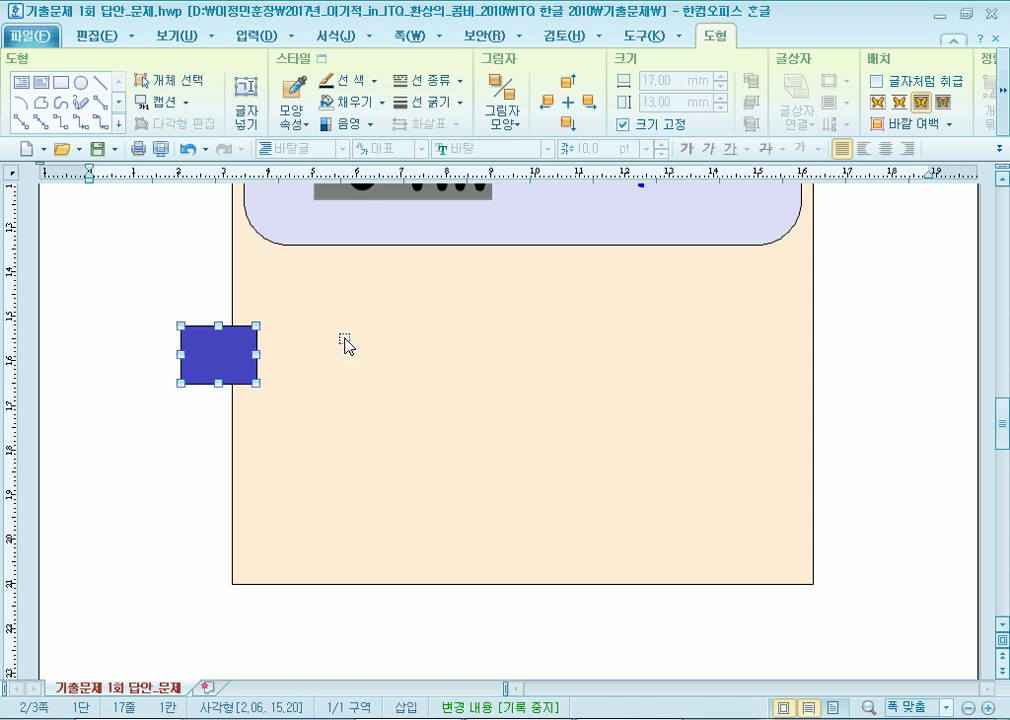
{"action": "left_click_drag", "start_coordinate": [327, 345], "coordinate": [356, 339]}
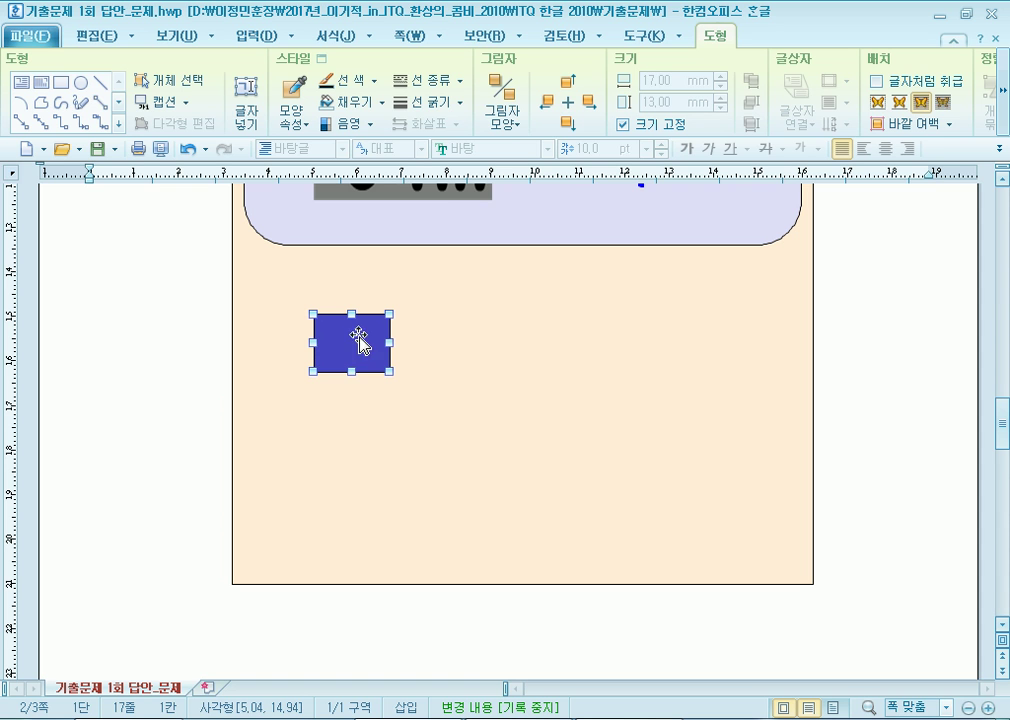
Draw a trial ellipse left of the blue rectangle, then discard it.
{"action": "left_click", "coordinate": [82, 85]}
{"action": "left_click_drag", "start_coordinate": [188, 291], "coordinate": [281, 371]}
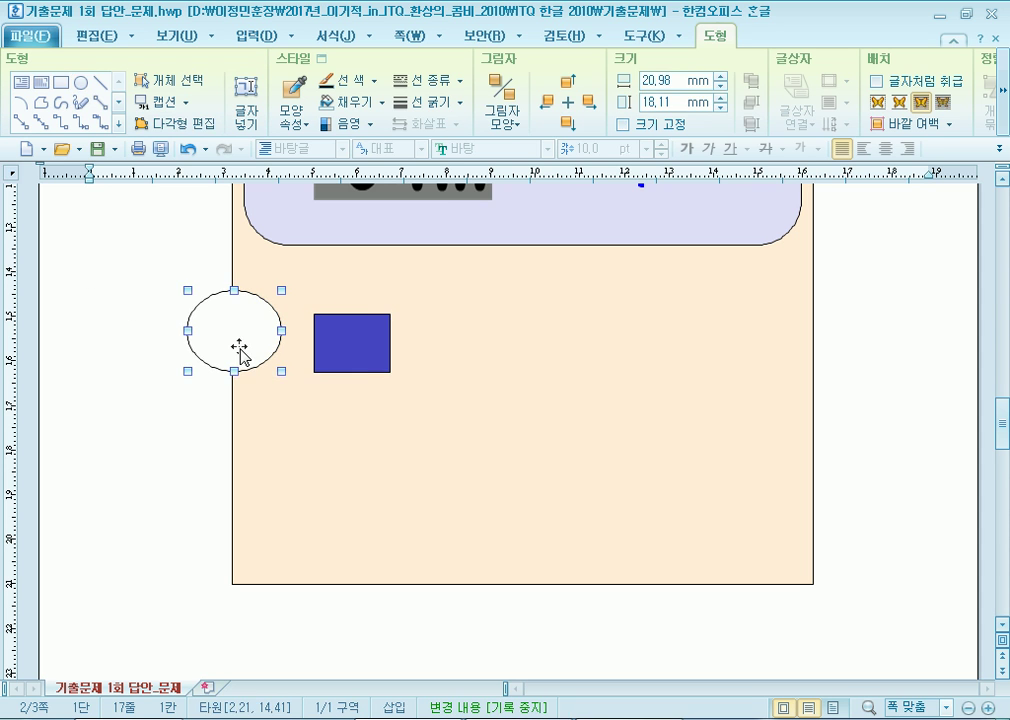
{"action": "double_click", "coordinate": [240, 350]}
{"action": "left_click", "coordinate": [245, 160]}
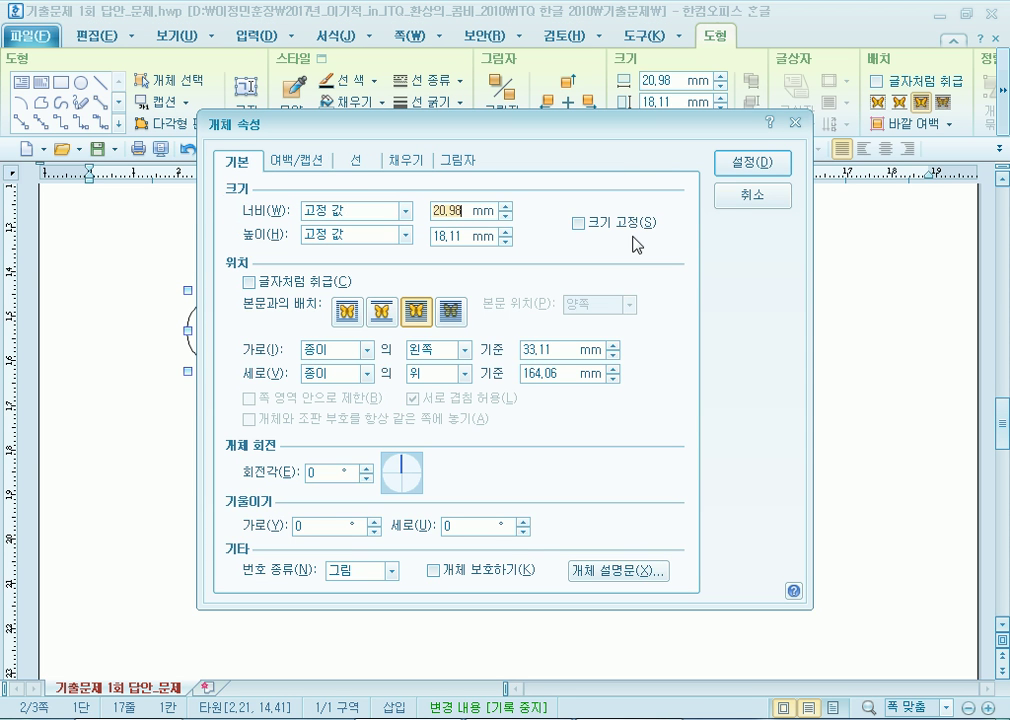
{"action": "type", "text": "15"}
{"action": "key", "text": "Return"}
{"action": "key", "text": "Escape"}
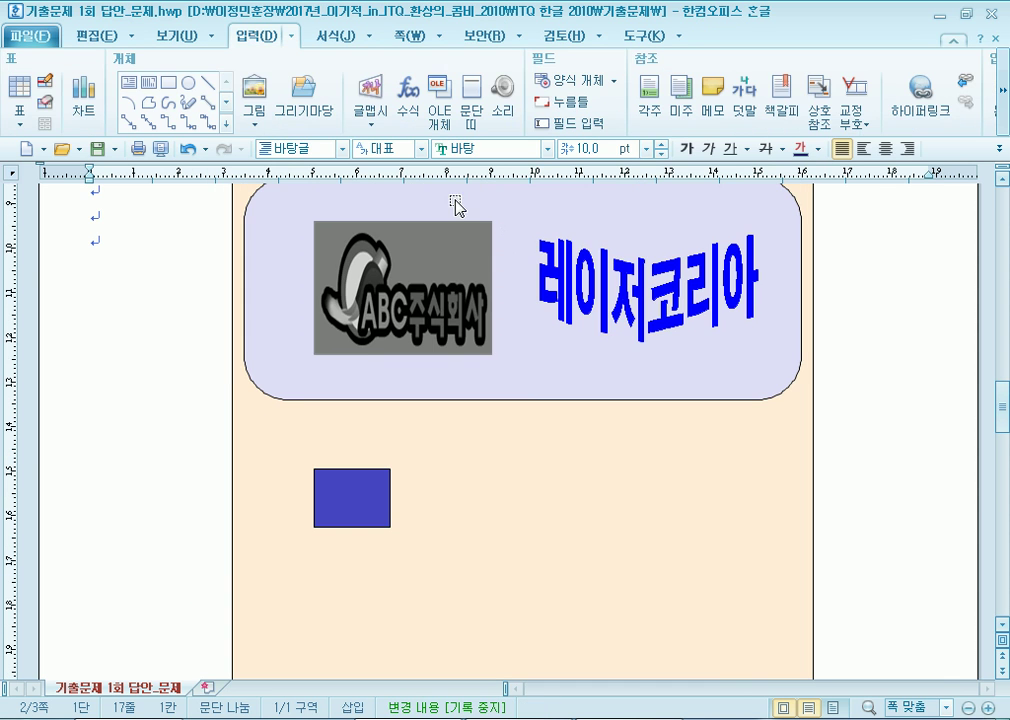
Draw a 17×13 mm locked rectangle with semicircle-rounded corners and a white fill.
{"action": "left_click", "coordinate": [173, 90]}
{"action": "left_click_drag", "start_coordinate": [178, 462], "coordinate": [288, 521]}
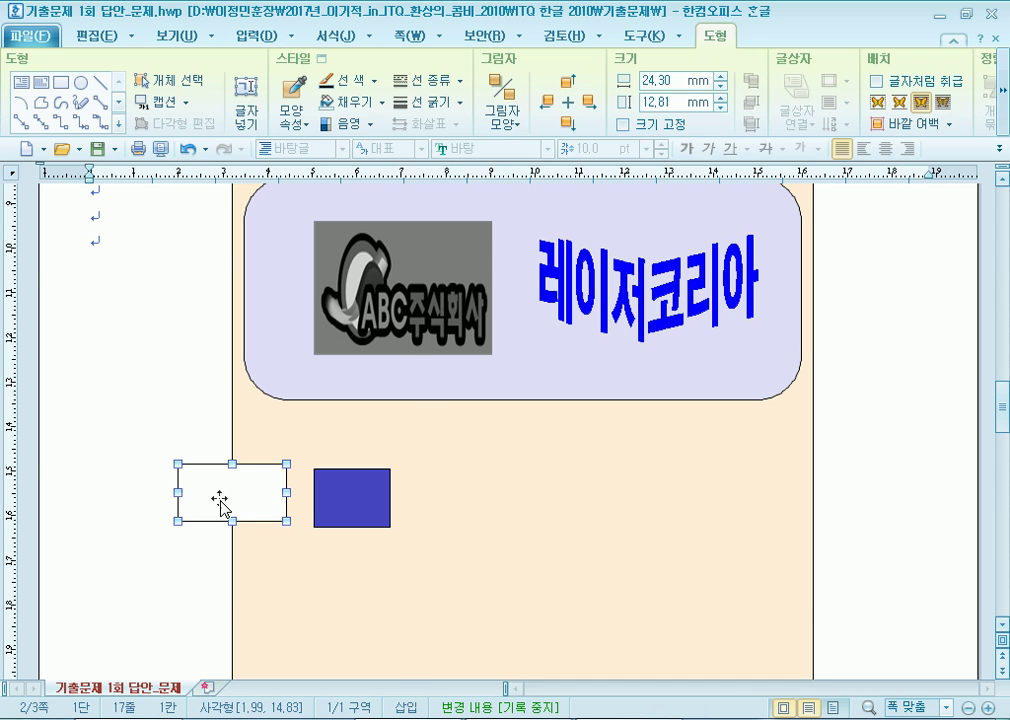
{"action": "double_click", "coordinate": [228, 507]}
{"action": "key", "text": "Tab"}
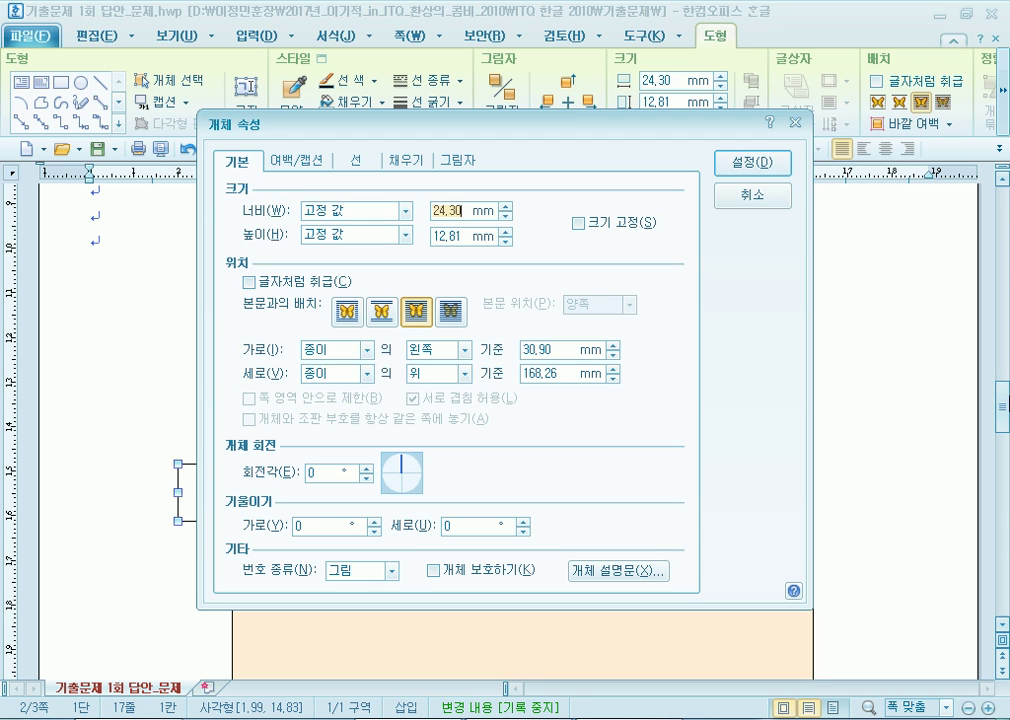
{"action": "type", "text": "17"}
{"action": "key", "text": "Tab"}
{"action": "key", "text": "Tab"}
{"action": "type", "text": "13"}
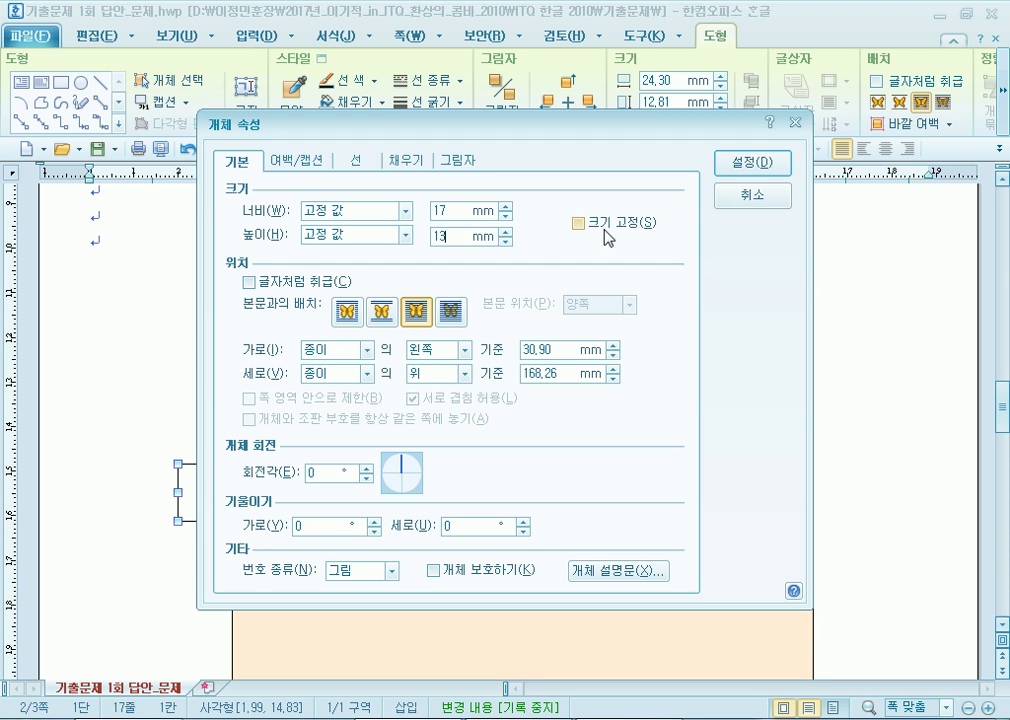
{"action": "left_click", "coordinate": [630, 224]}
{"action": "left_click", "coordinate": [356, 160]}
{"action": "left_click", "coordinate": [399, 380]}
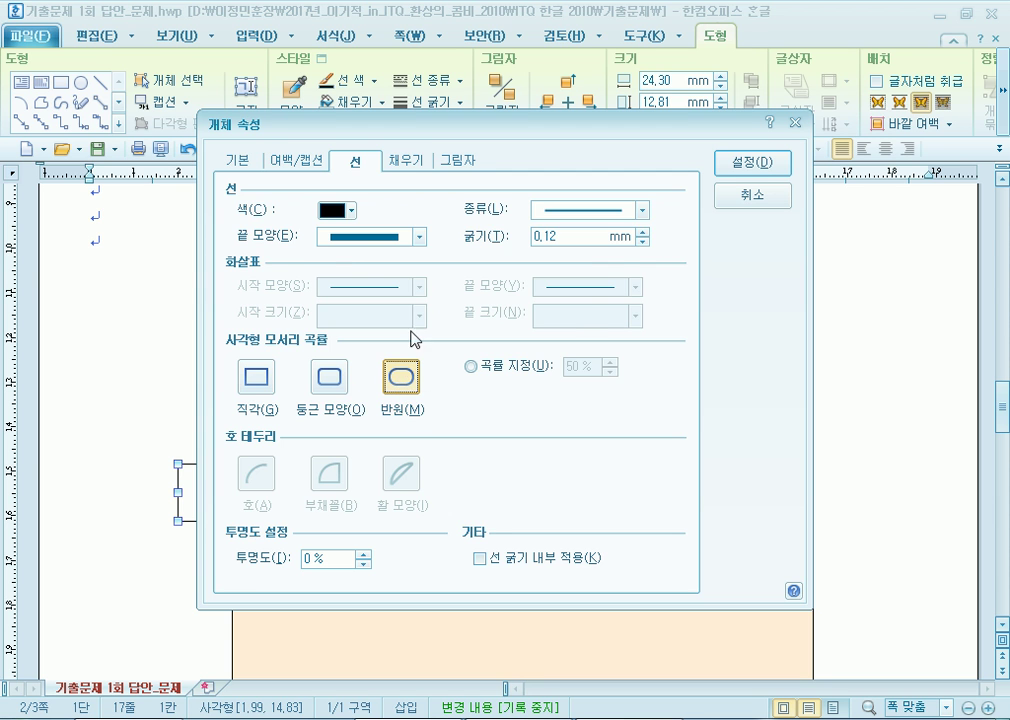
{"action": "left_click", "coordinate": [405, 160]}
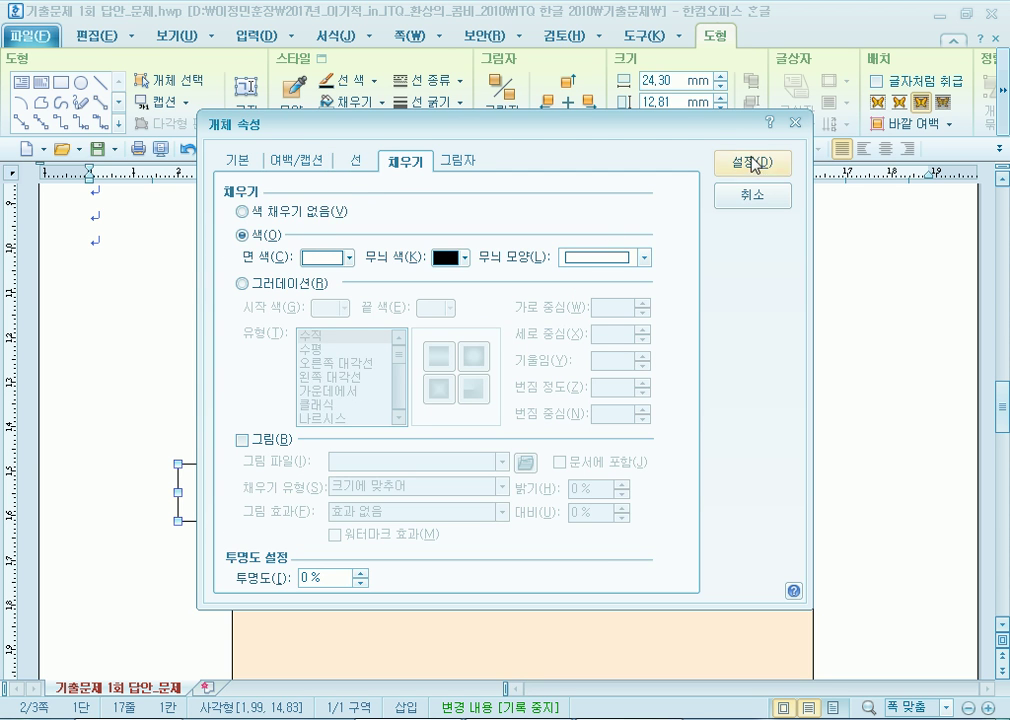
{"action": "left_click", "coordinate": [751, 162]}
Resize the blue rectangle to 15×10 mm, locked, and overlap the rounded shape onto it.
{"action": "double_click", "coordinate": [352, 513]}
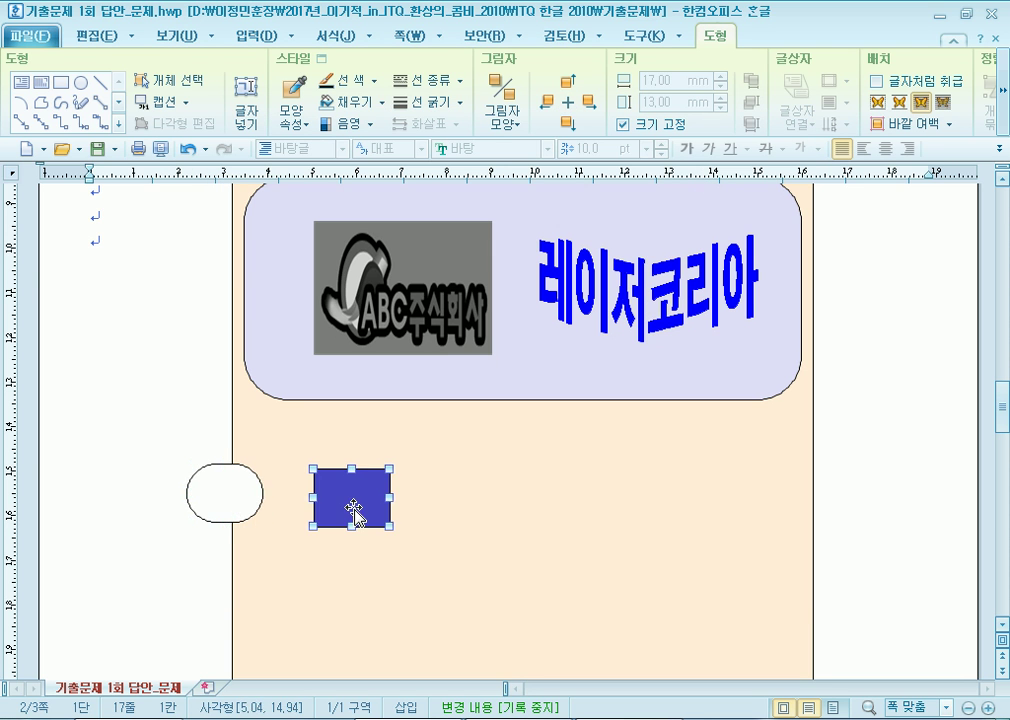
{"action": "left_click", "coordinate": [232, 158]}
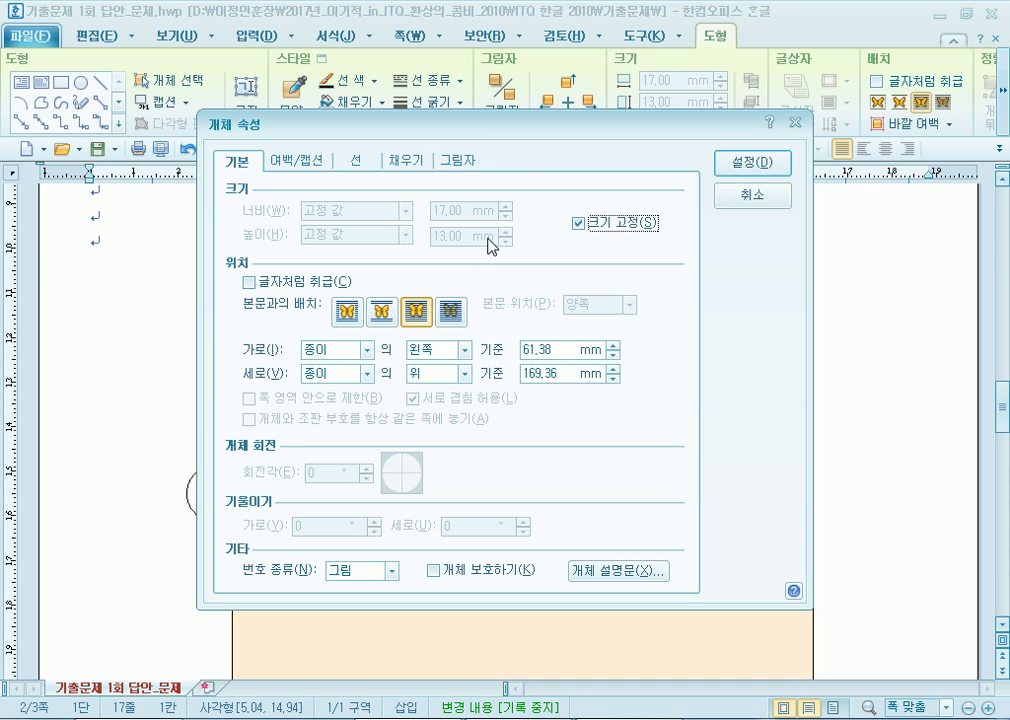
{"action": "left_click", "coordinate": [596, 223]}
{"action": "key", "text": "shift+Tab"}
{"action": "key", "text": "shift+Tab"}
{"action": "key", "text": "shift+Tab"}
{"action": "key", "text": "shift+Tab"}
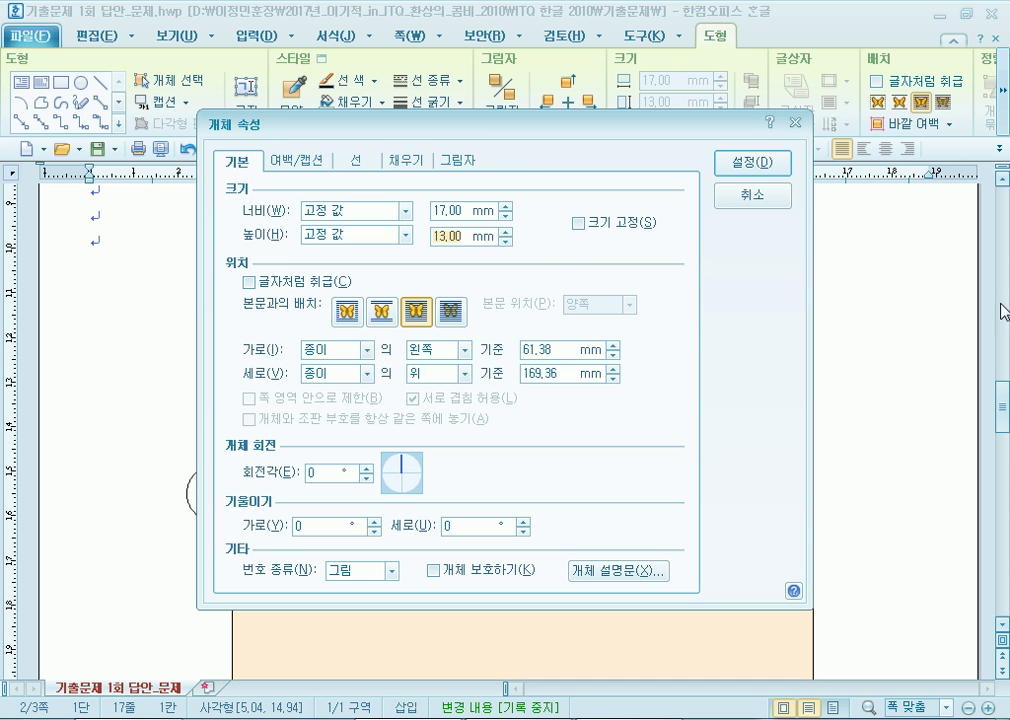
{"action": "type", "text": "15"}
{"action": "key", "text": "Tab"}
{"action": "key", "text": "Tab"}
{"action": "type", "text": "10"}
{"action": "left_click", "coordinate": [600, 230]}
{"action": "left_click", "coordinate": [765, 165]}
{"action": "left_click_drag", "start_coordinate": [207, 490], "coordinate": [294, 488]}
{"action": "left_click", "coordinate": [899, 561]}
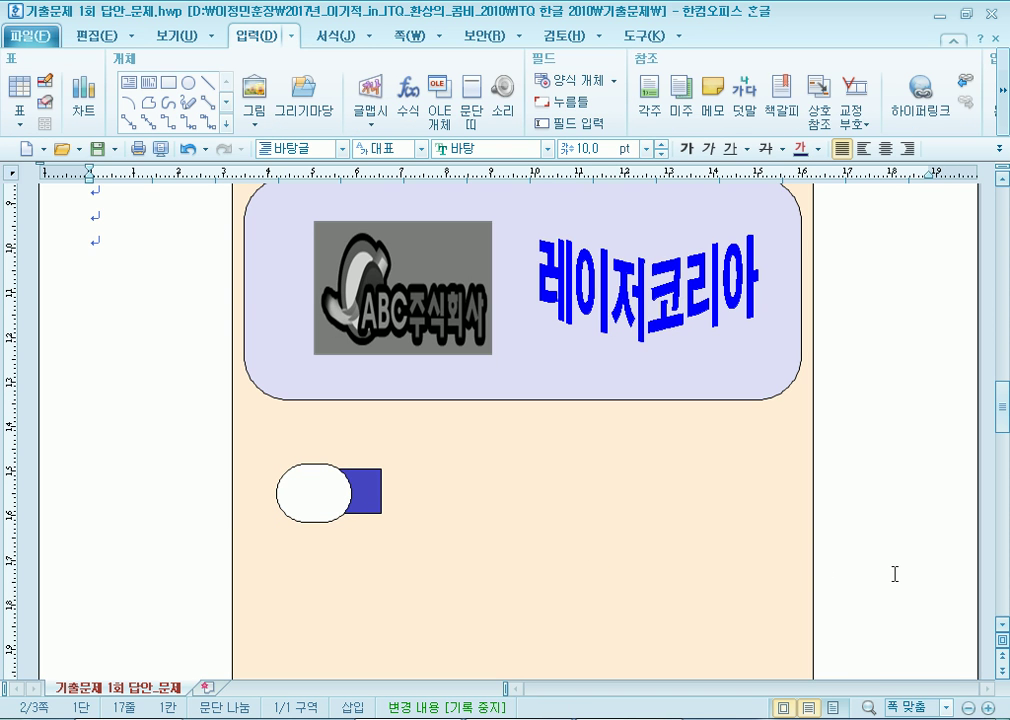
Change the 레이저코리아 WordArt font from HY견고딕 to 돋움.
{"action": "double_click", "coordinate": [646, 305]}
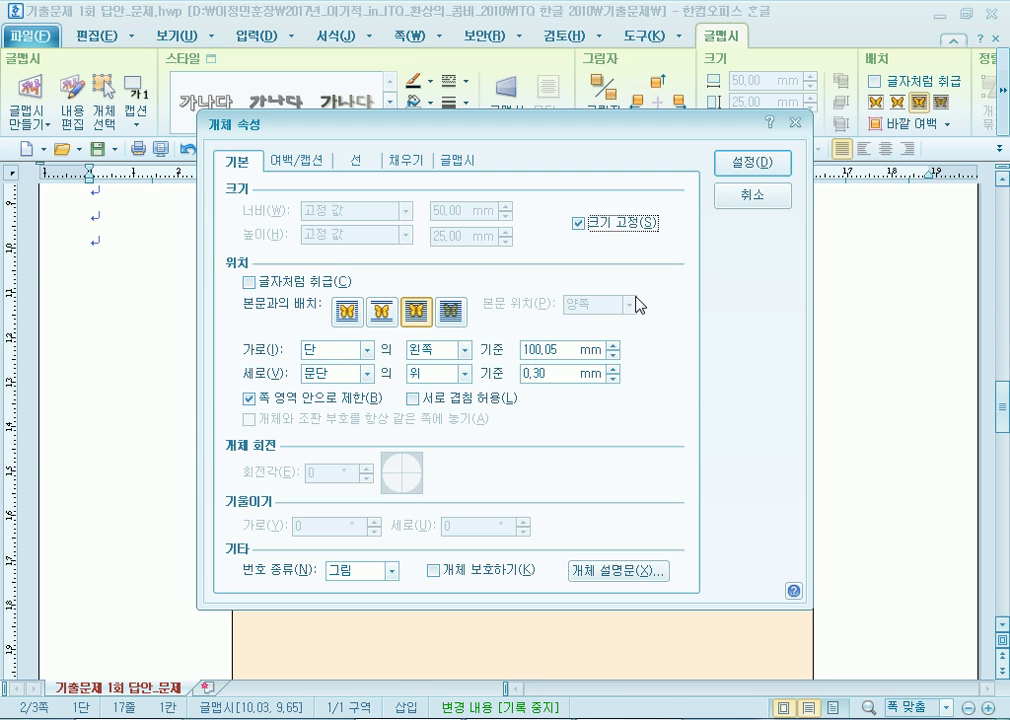
{"action": "left_click", "coordinate": [465, 162]}
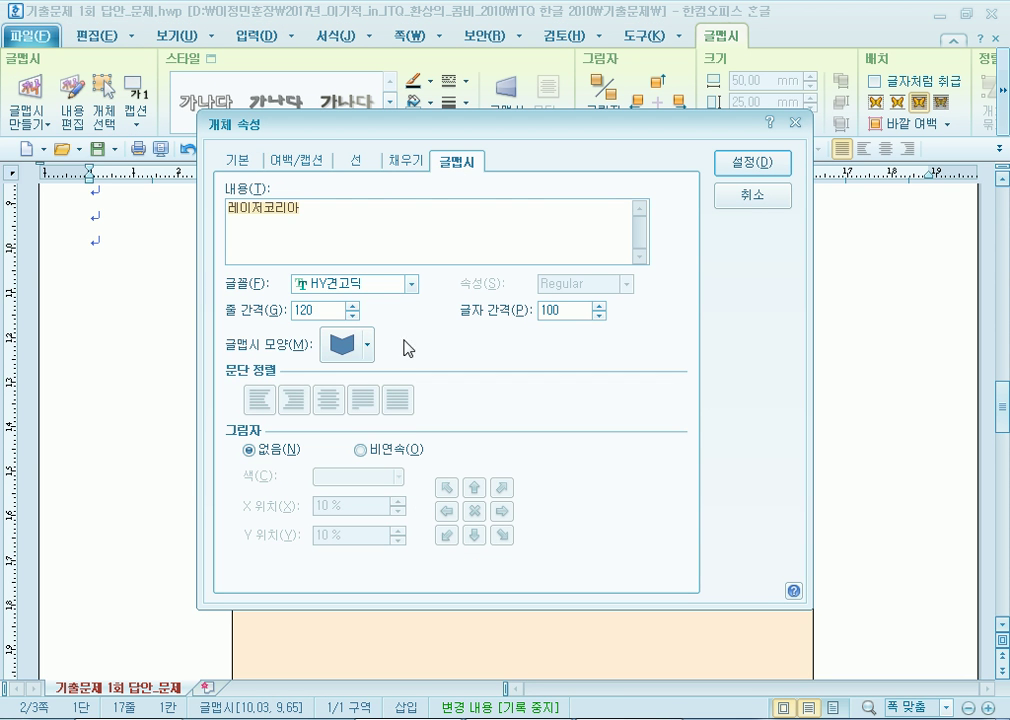
{"action": "left_click", "coordinate": [410, 284]}
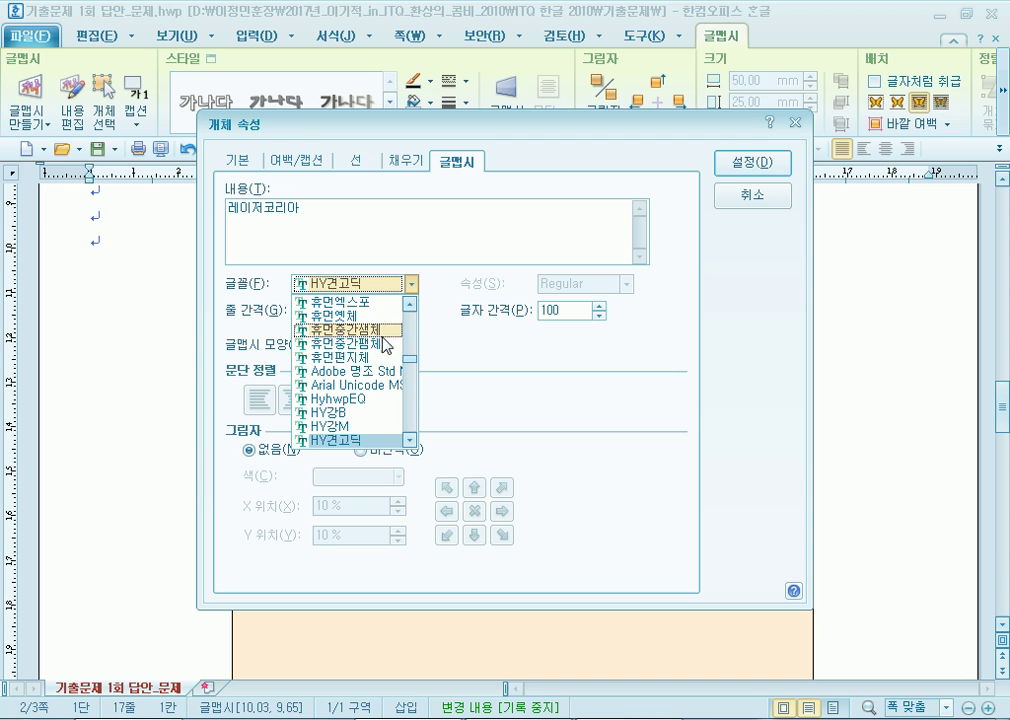
{"action": "left_click_drag", "start_coordinate": [409, 358], "coordinate": [415, 316]}
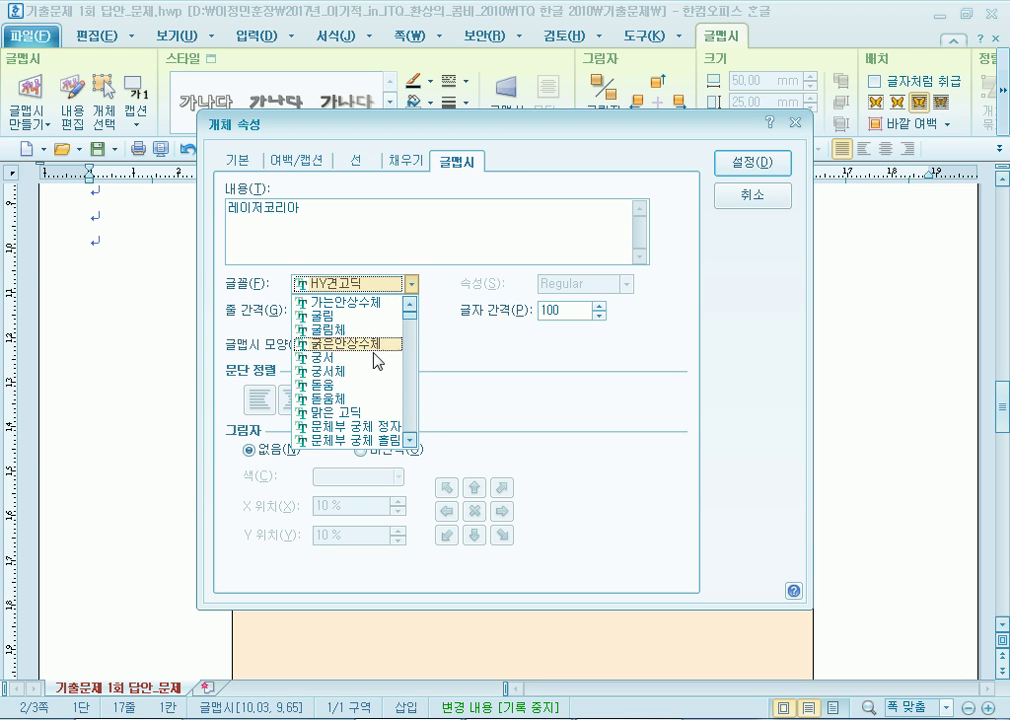
{"action": "left_click", "coordinate": [394, 384]}
{"action": "key", "text": "Return"}
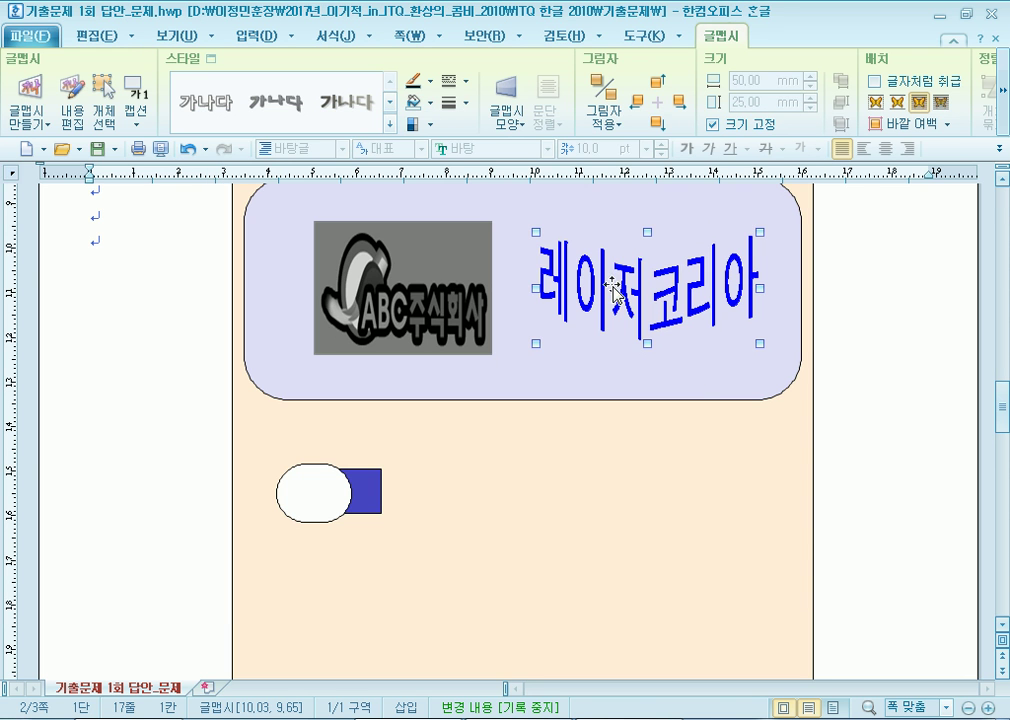
Move the blue rectangle and rounded shape together slightly up and to the right.
{"action": "left_click", "coordinate": [362, 500]}
{"action": "left_click", "coordinate": [315, 505], "text": "shift"}
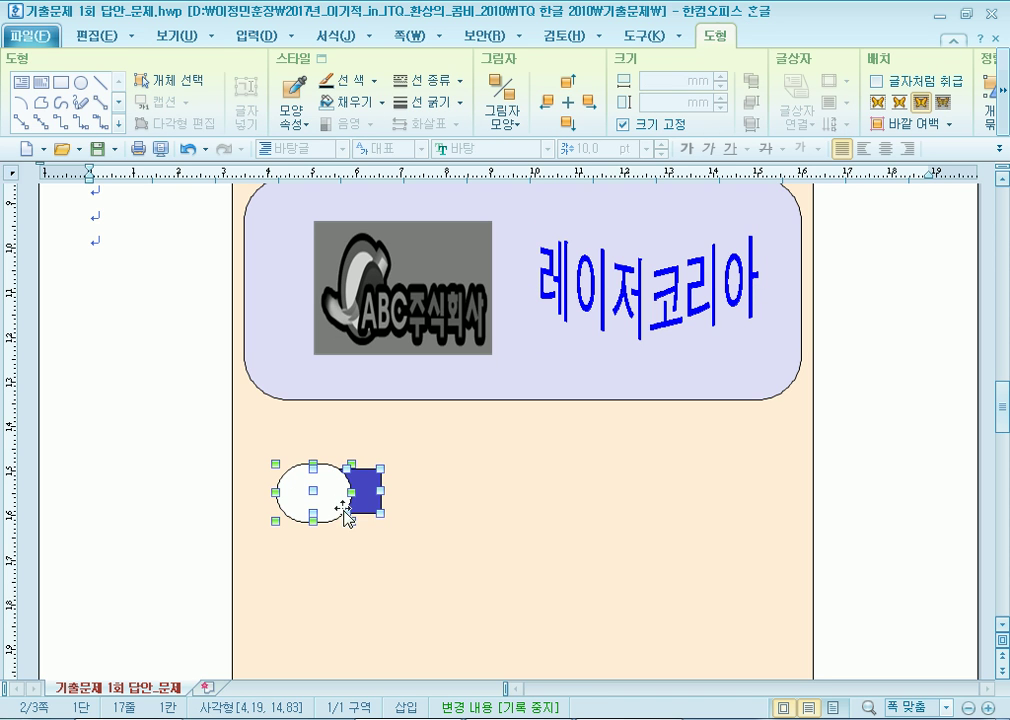
{"action": "key", "text": "Up"}
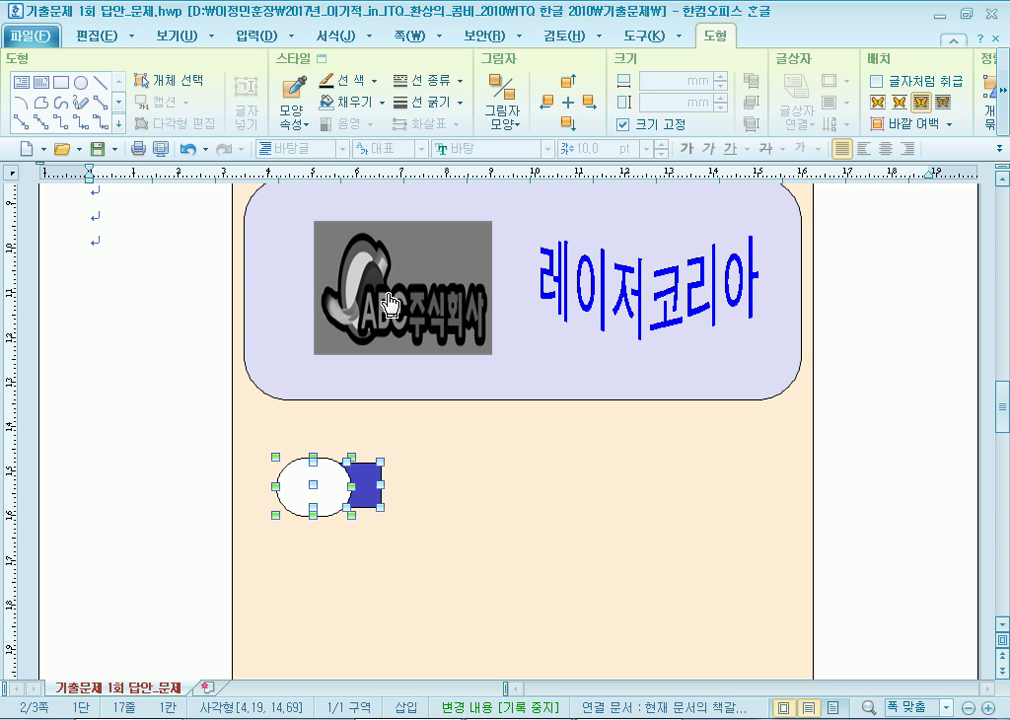
{"action": "left_click_drag", "start_coordinate": [334, 489], "coordinate": [346, 493]}
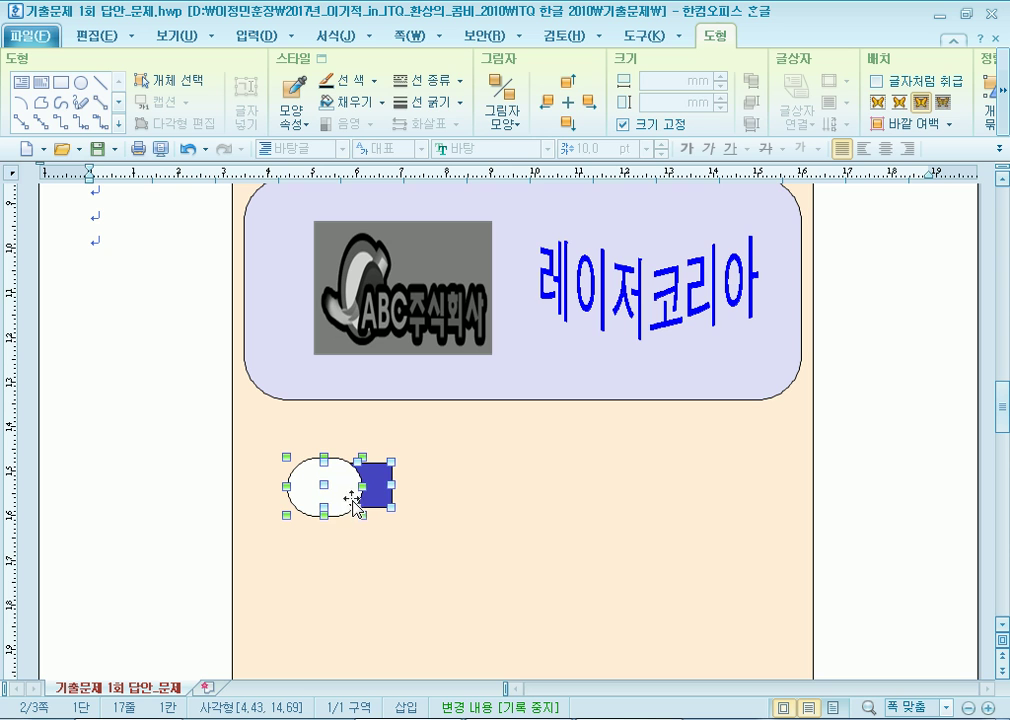
{"action": "left_click", "coordinate": [400, 514]}
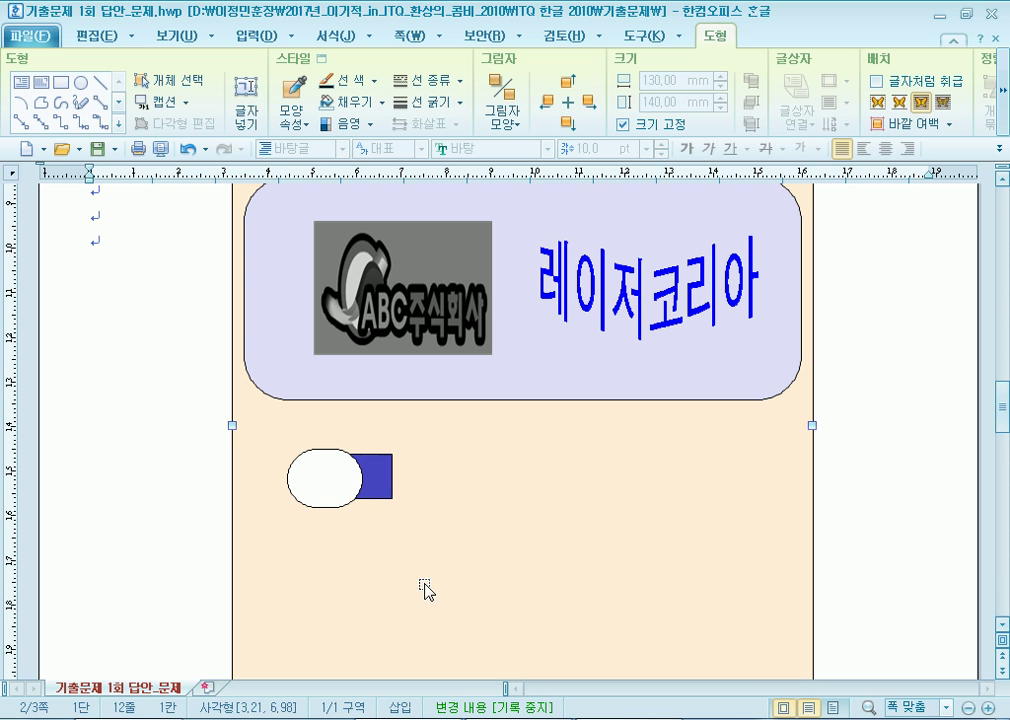
Nudge the blue rectangle alone slightly right and release it.
{"action": "left_click", "coordinate": [388, 494]}
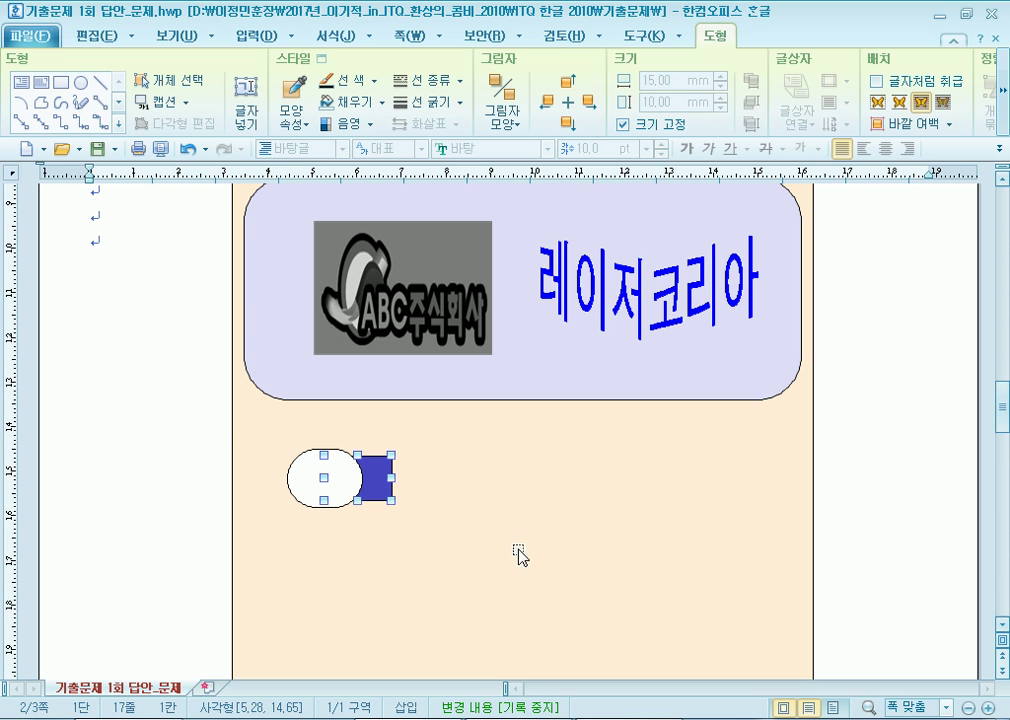
{"action": "key", "text": "Right"}
{"action": "key", "text": "Right"}
{"action": "key", "text": "Right"}
{"action": "key", "text": "Right"}
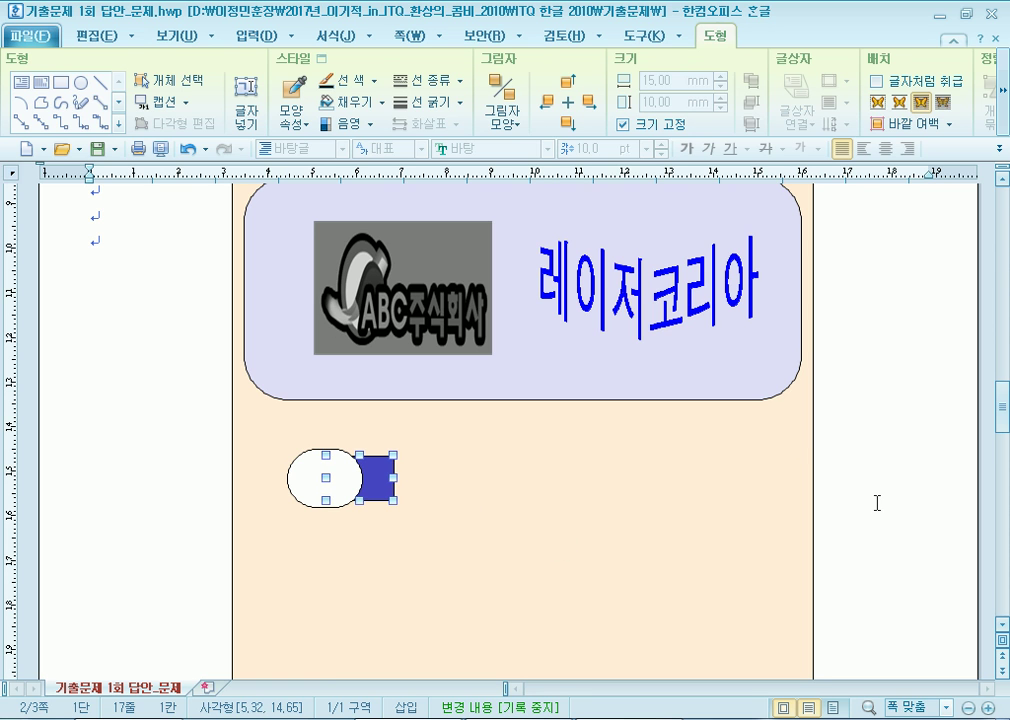
{"action": "key", "text": "Escape"}
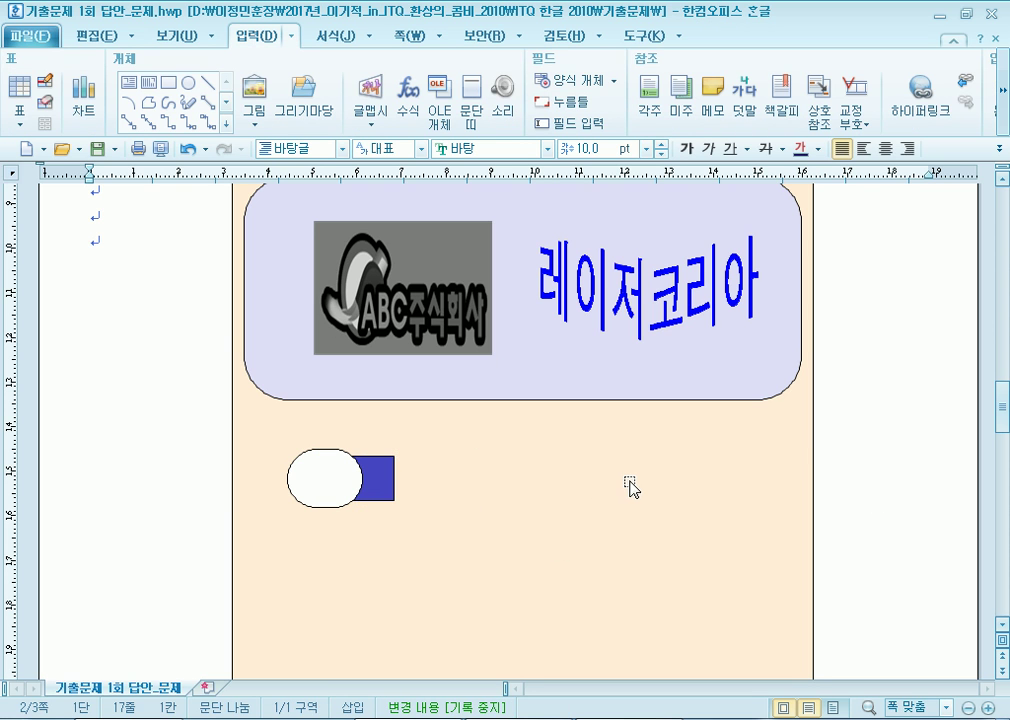
Make the white rounded shape accept text inside, centre-aligned.
{"action": "left_click", "coordinate": [343, 476]}
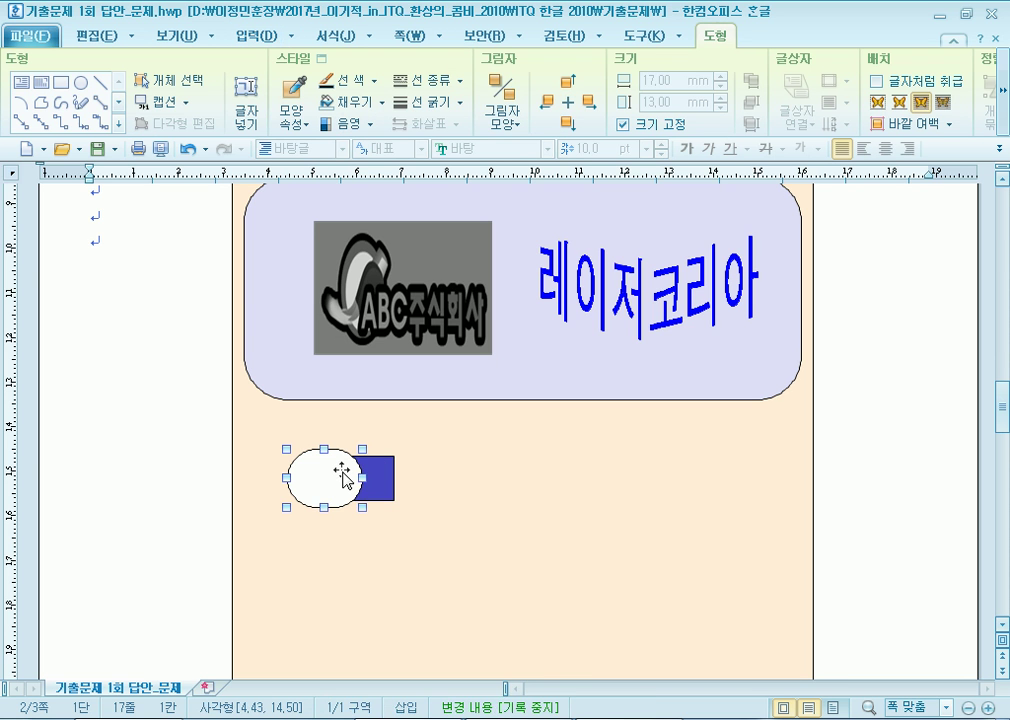
{"action": "right_click", "coordinate": [343, 476]}
{"action": "left_click", "coordinate": [327, 466]}
{"action": "scroll", "coordinate": [325, 472], "scroll_direction": "down", "scroll_amount": 3}
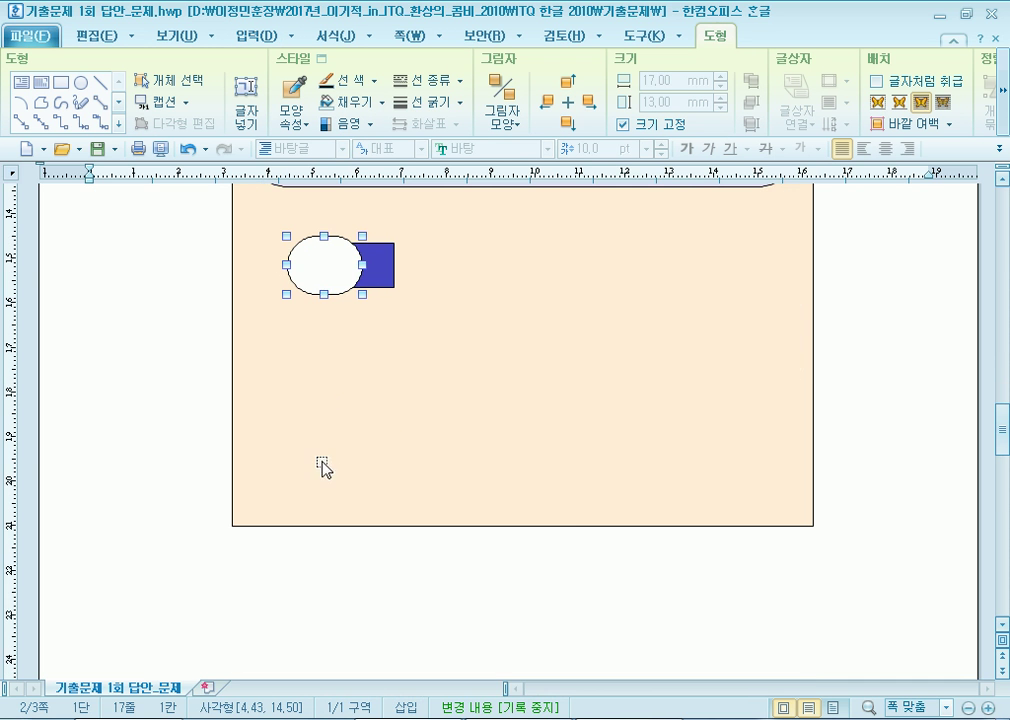
{"action": "right_click", "coordinate": [326, 273]}
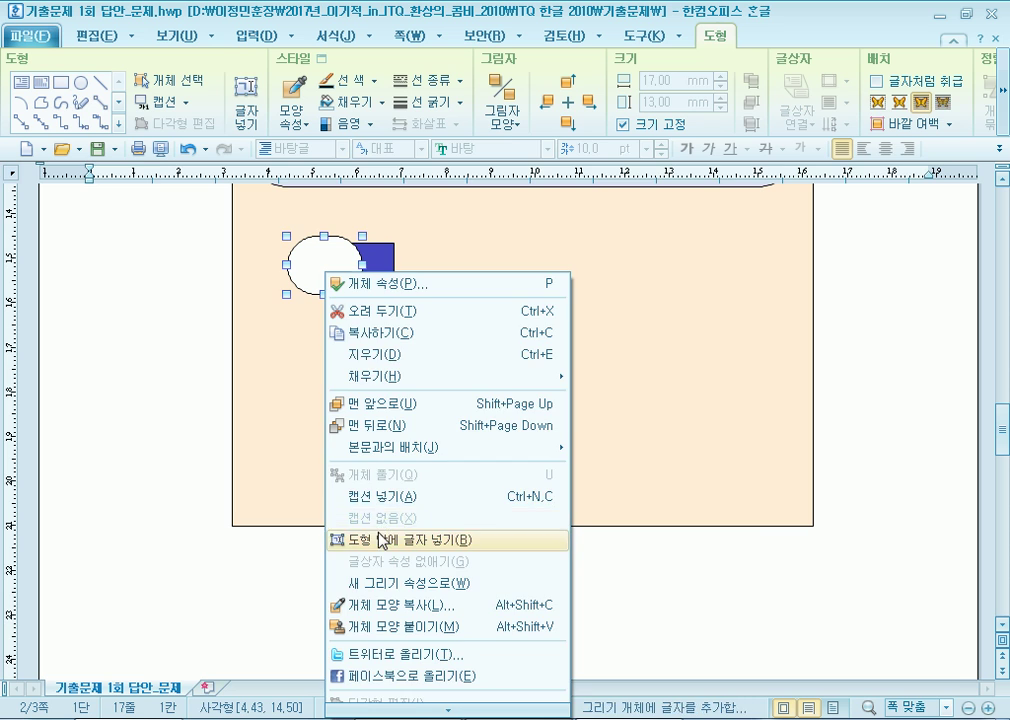
{"action": "left_click", "coordinate": [382, 541]}
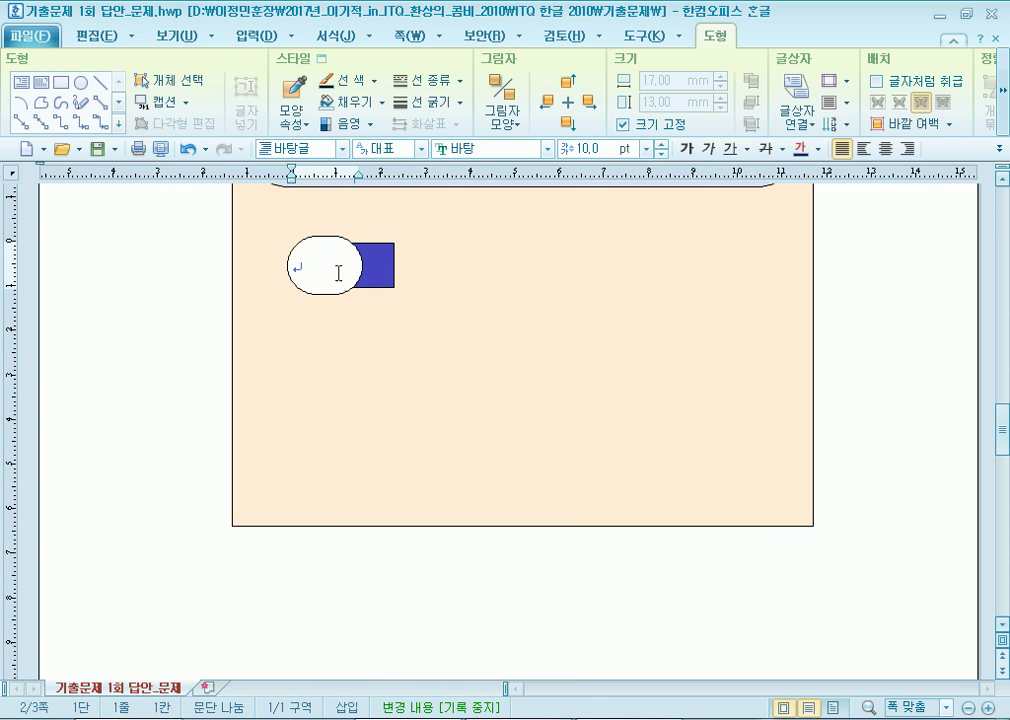
{"action": "left_click", "coordinate": [885, 148]}
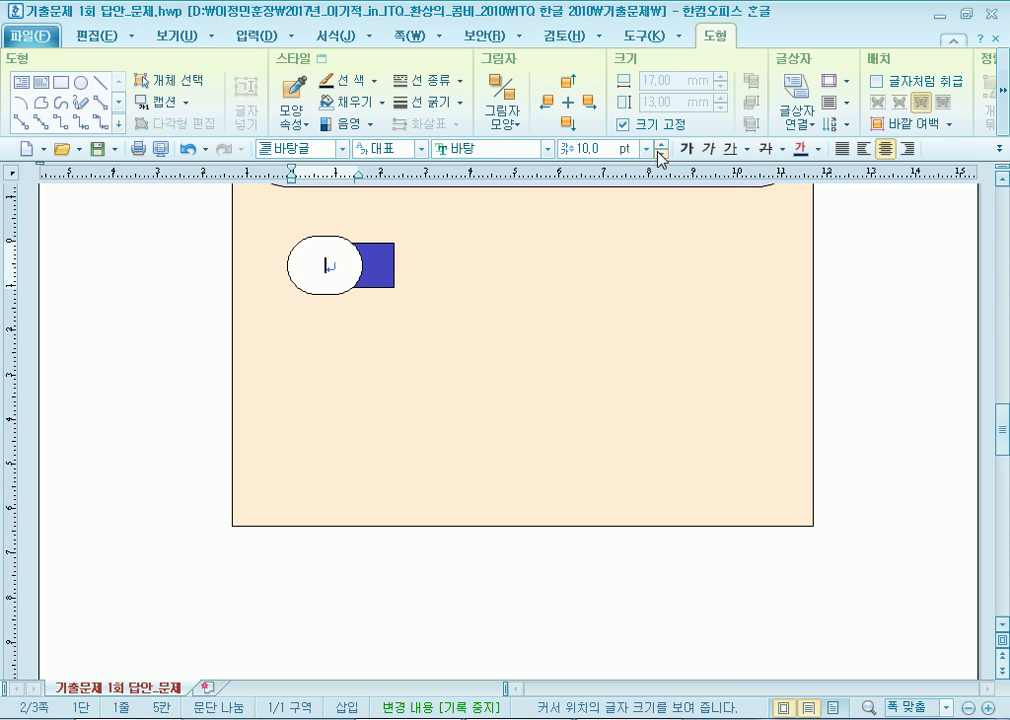
Set the rounded shape's text to 궁서 at 20 pt.
{"action": "left_click", "coordinate": [547, 148]}
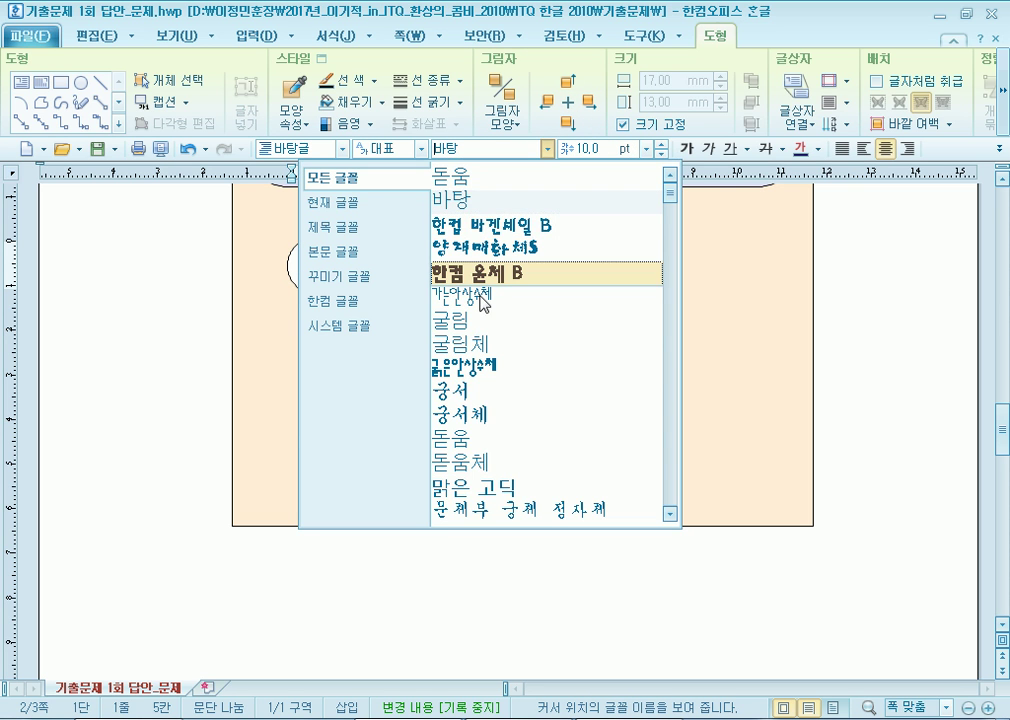
{"action": "left_click", "coordinate": [448, 393]}
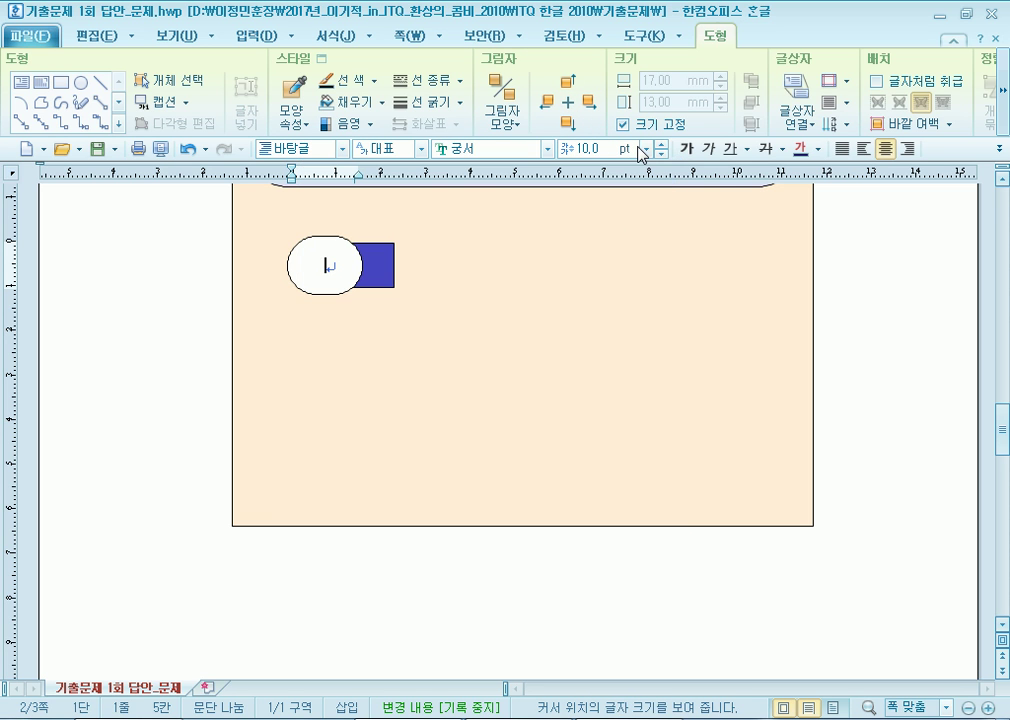
{"action": "left_click", "coordinate": [647, 148]}
{"action": "left_click", "coordinate": [576, 318]}
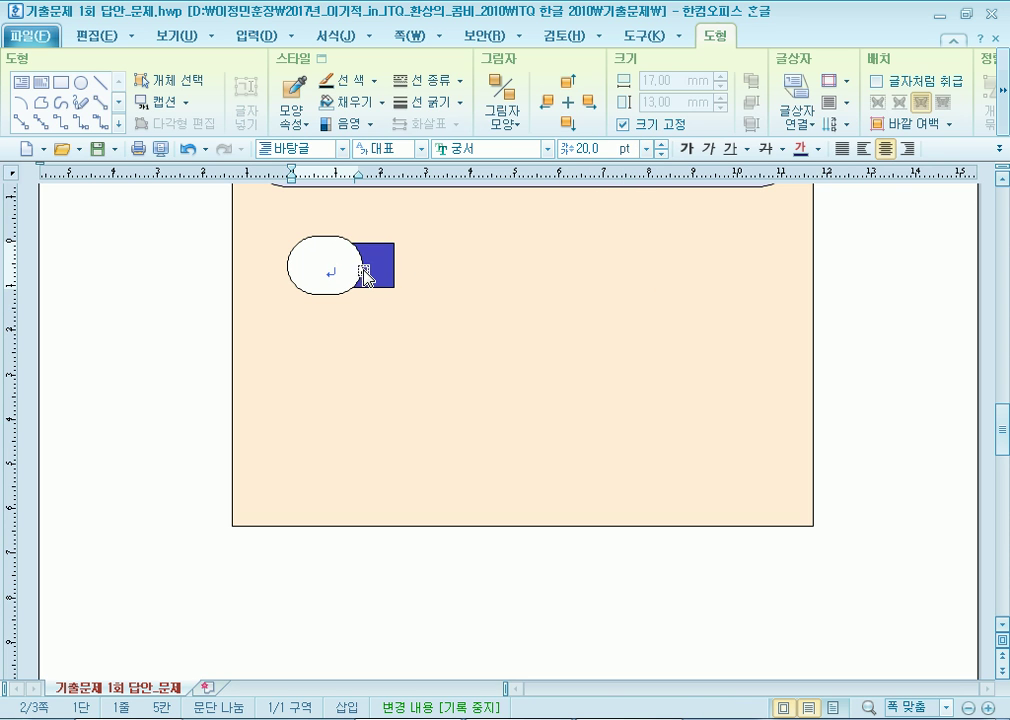
{"action": "left_click", "coordinate": [20, 81]}
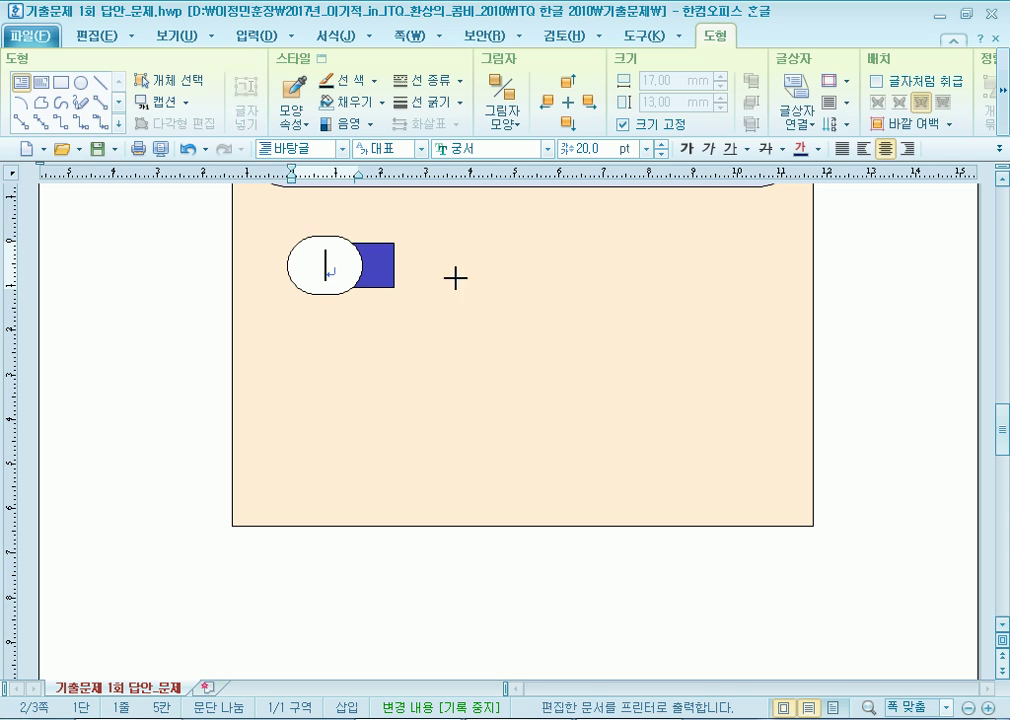
Draw a wide text box to the right of the shapes and adjust its position.
{"action": "mouse_move", "coordinate": [495, 240]}
{"action": "left_mouse_down"}
{"action": "mouse_move", "coordinate": [728, 302]}
{"action": "mouse_move", "coordinate": [765, 301]}
{"action": "left_mouse_up"}
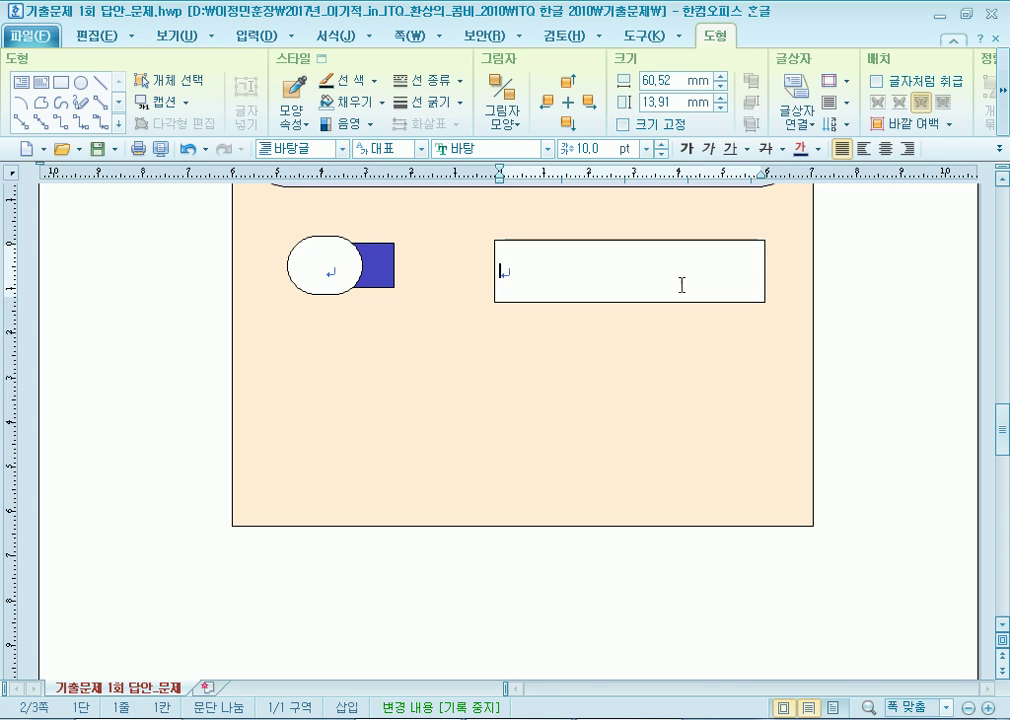
{"action": "left_click", "coordinate": [672, 242]}
{"action": "left_click_drag", "start_coordinate": [672, 243], "coordinate": [672, 235]}
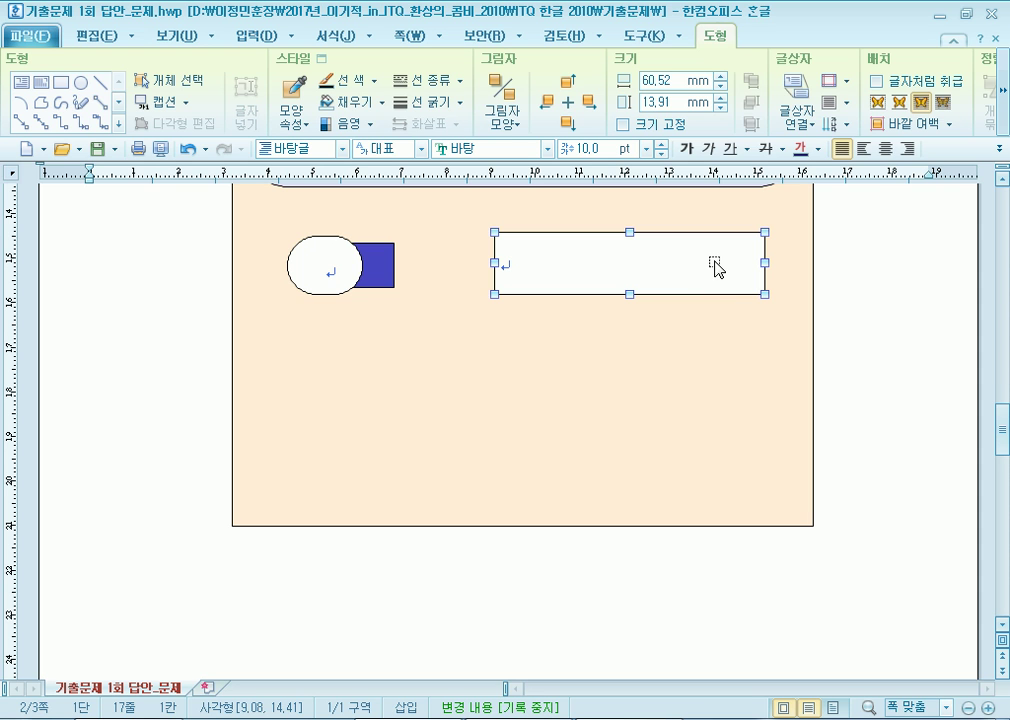
{"action": "scroll", "coordinate": [721, 402], "scroll_direction": "up", "scroll_amount": 3}
{"action": "left_click_drag", "start_coordinate": [716, 404], "coordinate": [697, 405]}
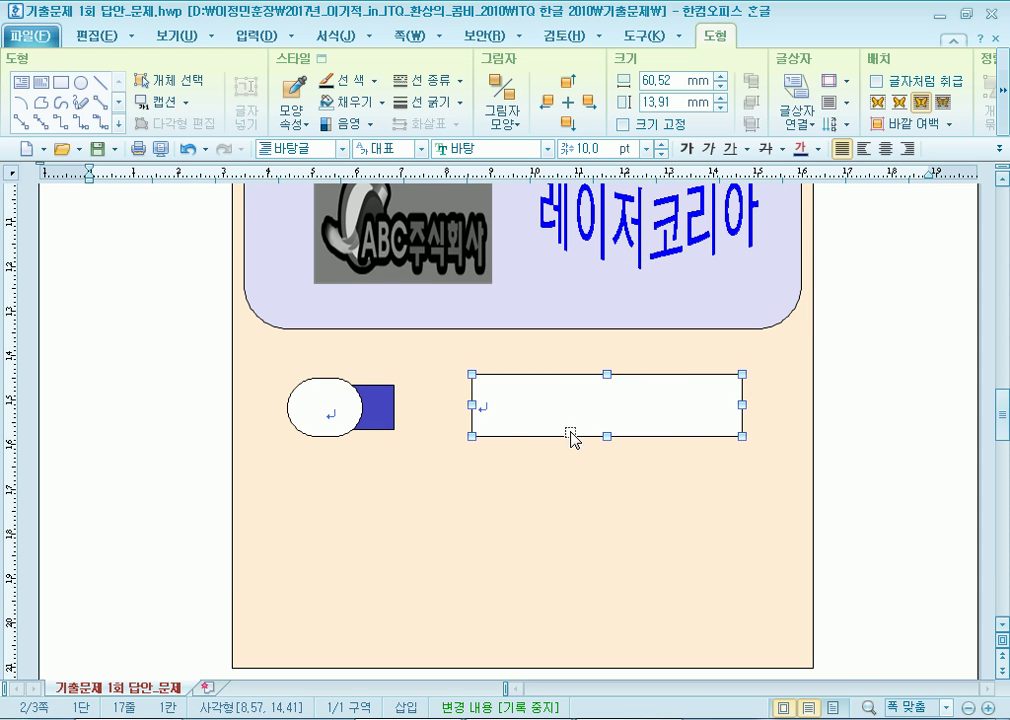
{"action": "left_click_drag", "start_coordinate": [552, 417], "coordinate": [554, 421]}
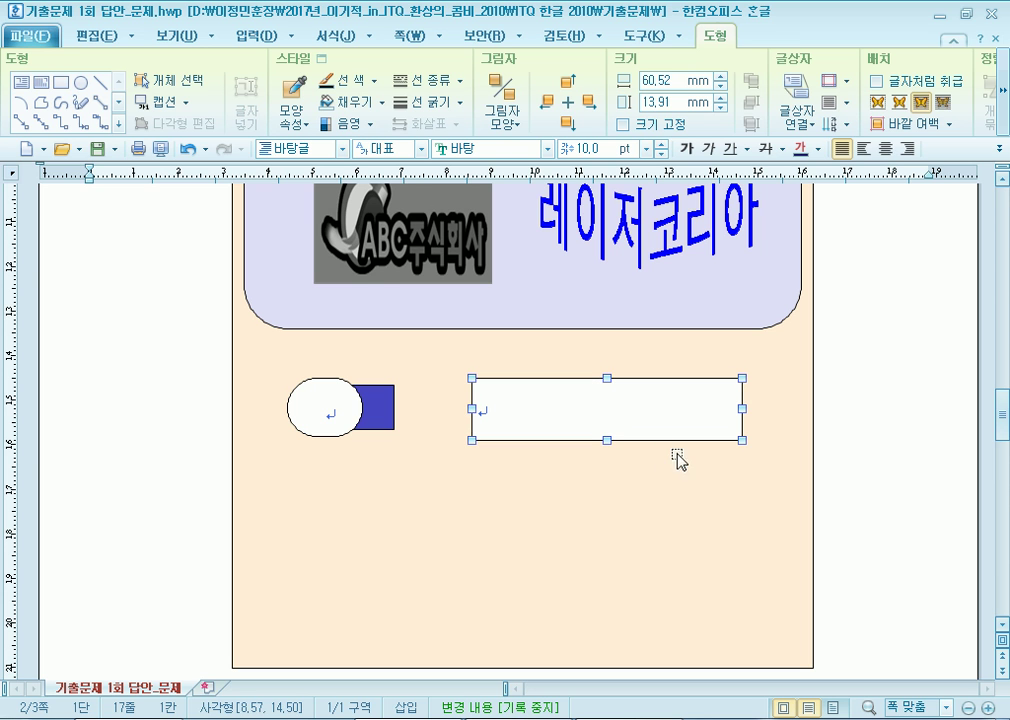
Type 첨단 세라믹 전시회 in the box and centre it.
{"action": "left_click", "coordinate": [854, 510]}
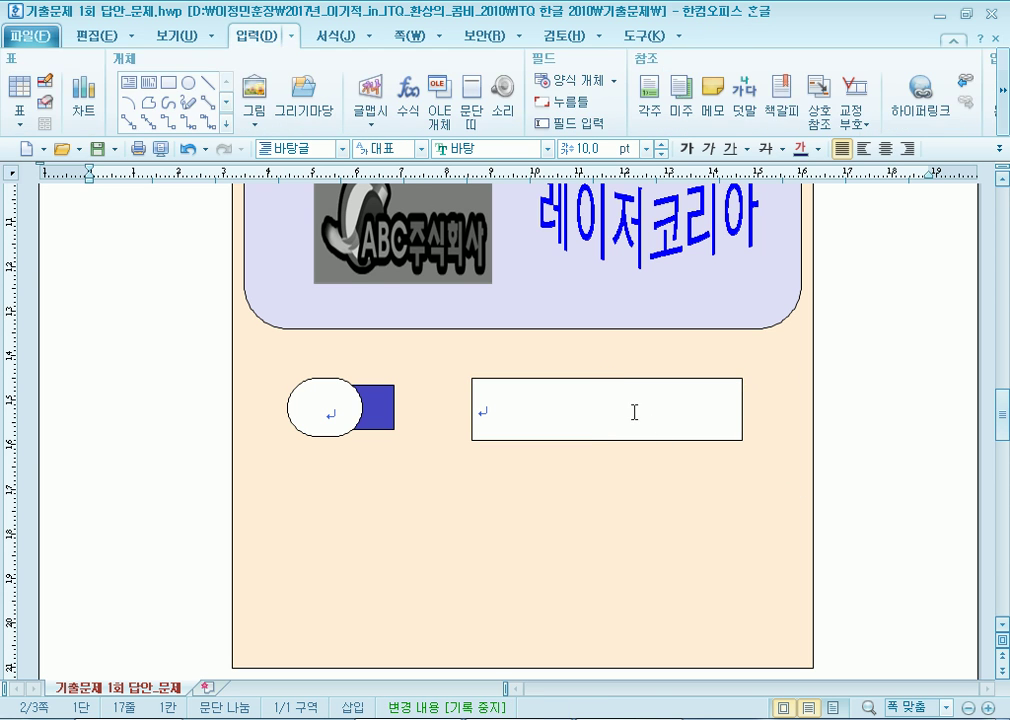
{"action": "left_click", "coordinate": [633, 413]}
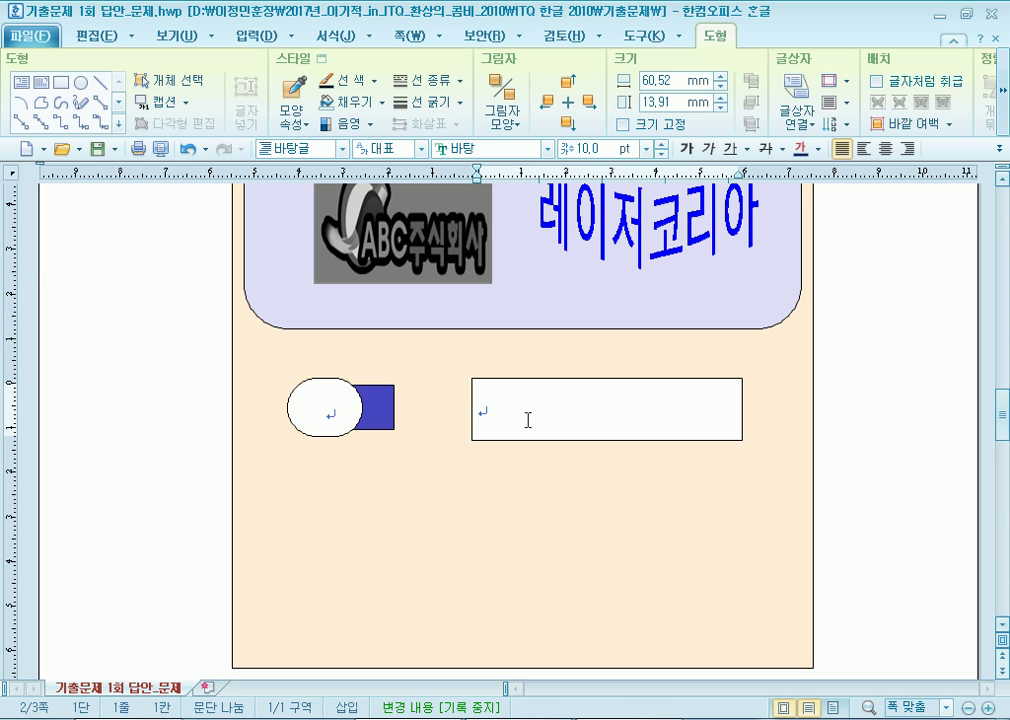
{"action": "type", "text": "첨단 세"}
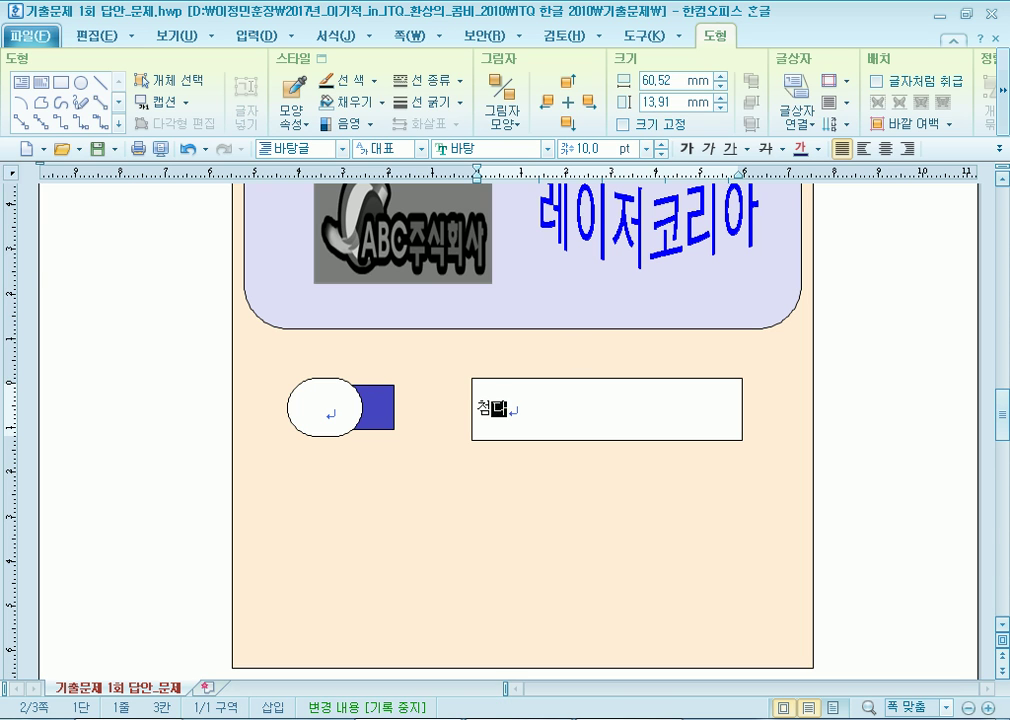
{"action": "type", "text": "라믹 전시호"}
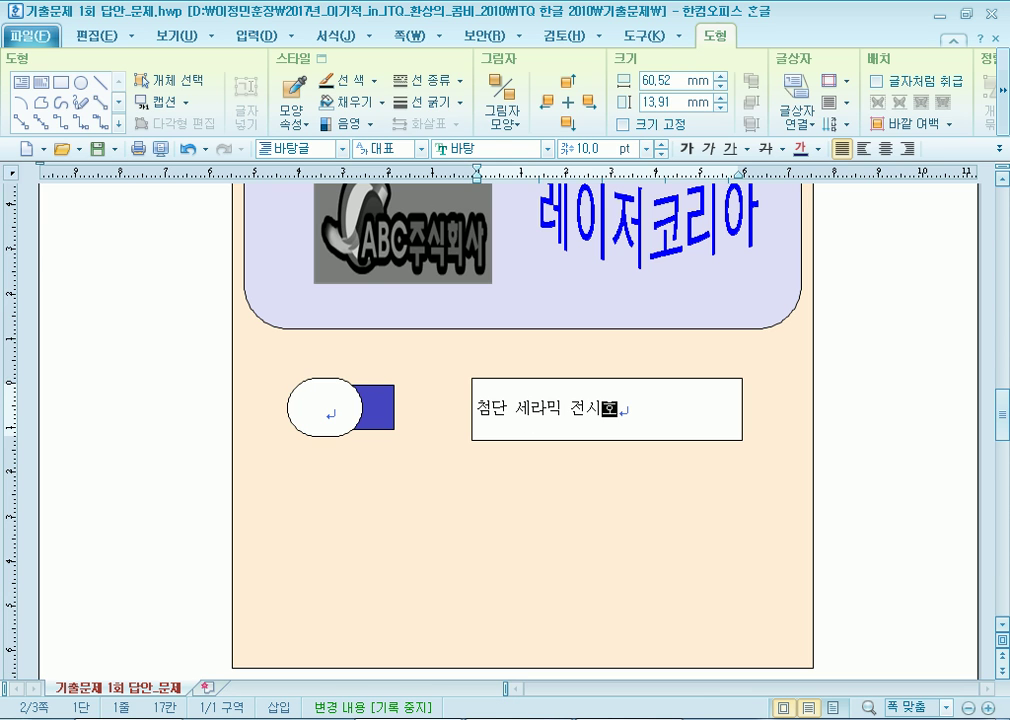
{"action": "left_click", "coordinate": [885, 148]}
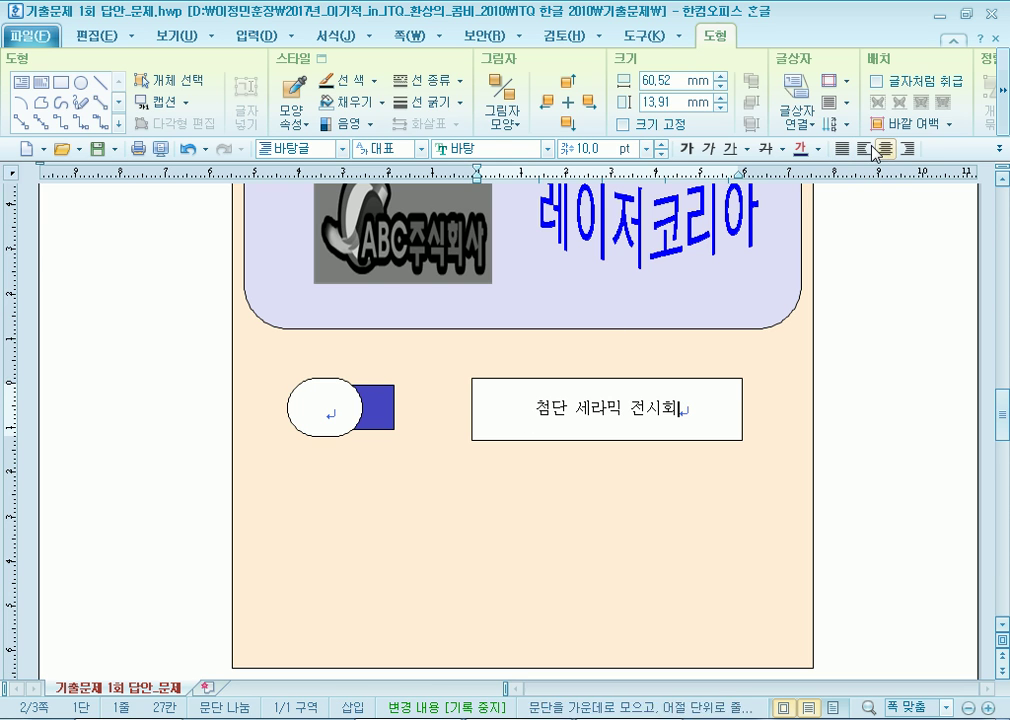
Set the box text to 굴림 at 18 pt.
{"action": "left_click", "coordinate": [666, 380]}
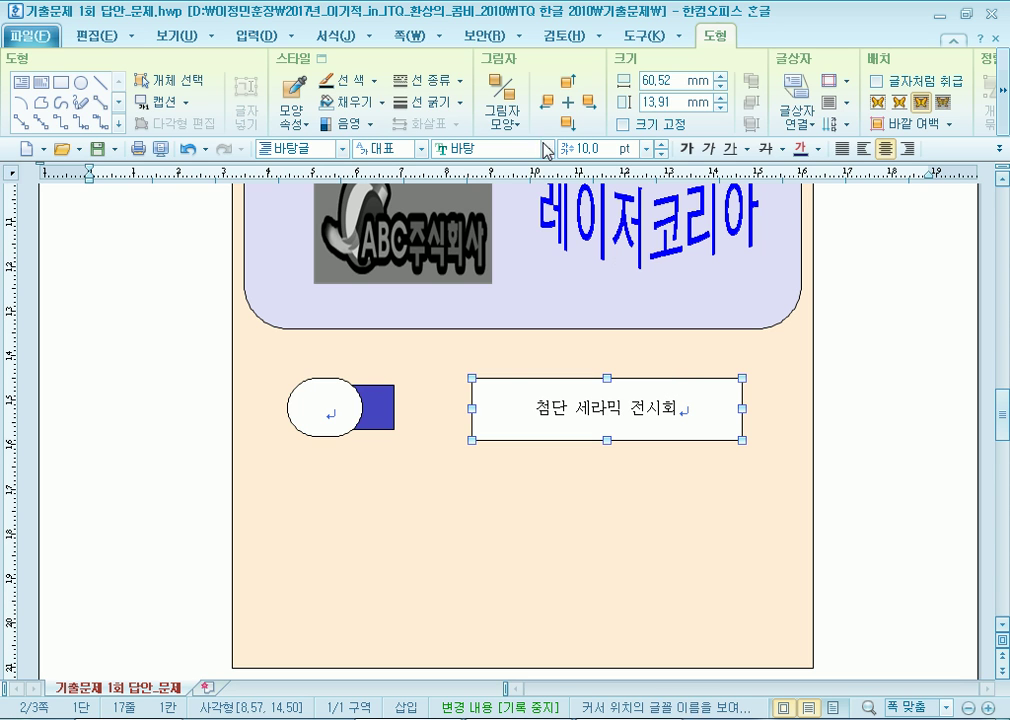
{"action": "left_click", "coordinate": [548, 150]}
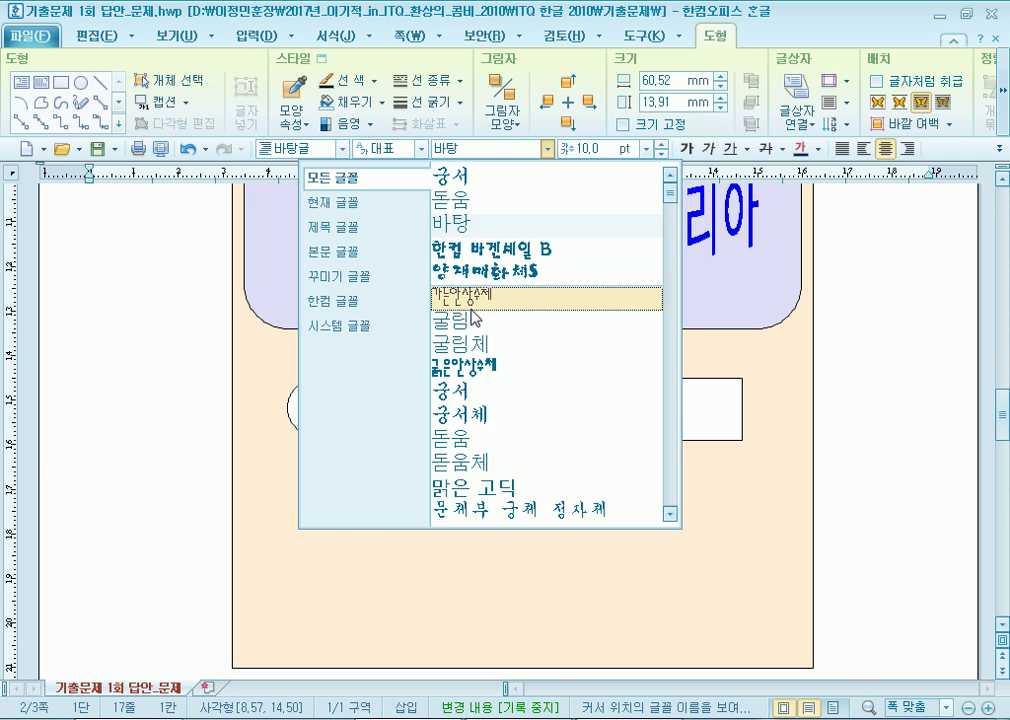
{"action": "left_click", "coordinate": [473, 324]}
{"action": "left_click", "coordinate": [647, 148]}
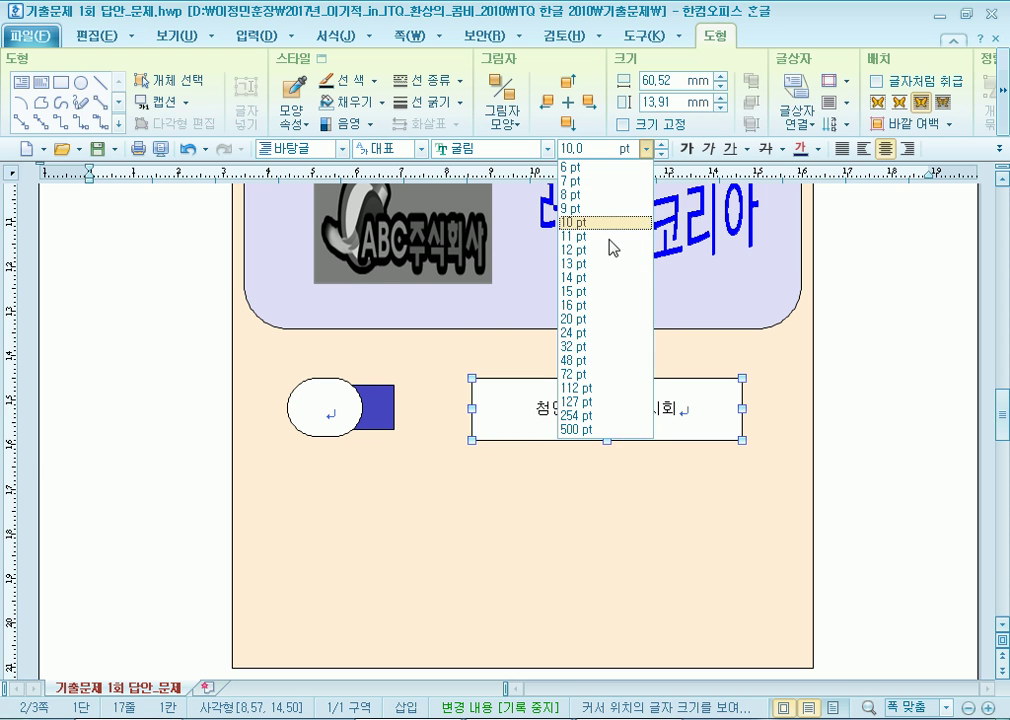
{"action": "left_click", "coordinate": [578, 305]}
{"action": "key", "text": "alt+shift+e"}
{"action": "key", "text": "alt+shift+e"}
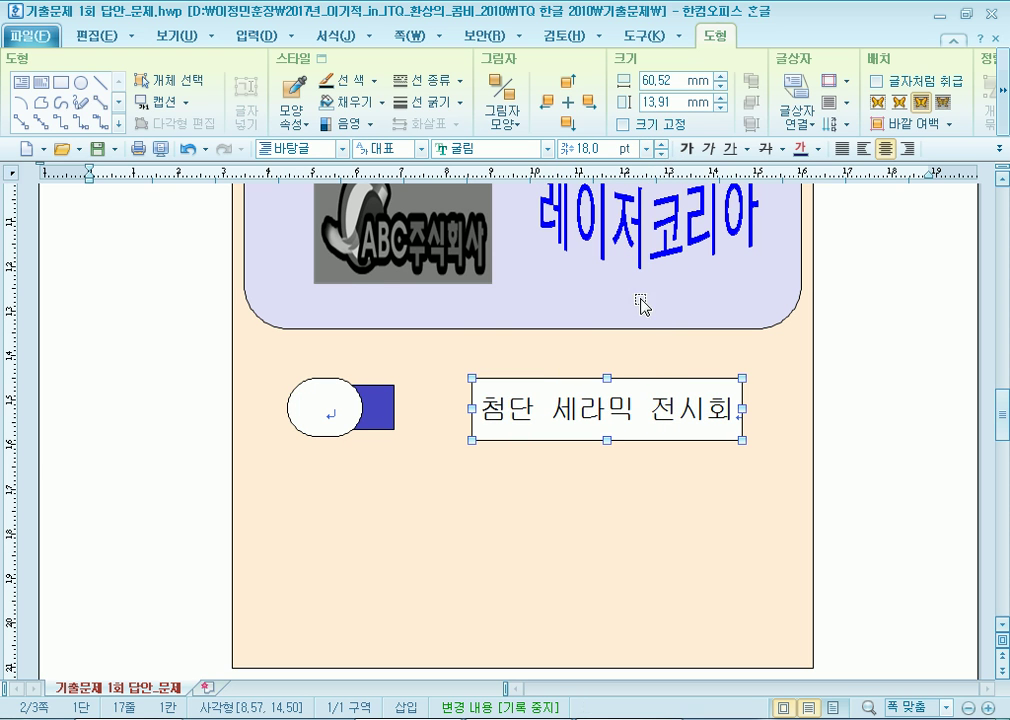
Give the 첨단 세라믹 전시회 box a dashed border with no fill, then deselect it.
{"action": "double_click", "coordinate": [523, 388]}
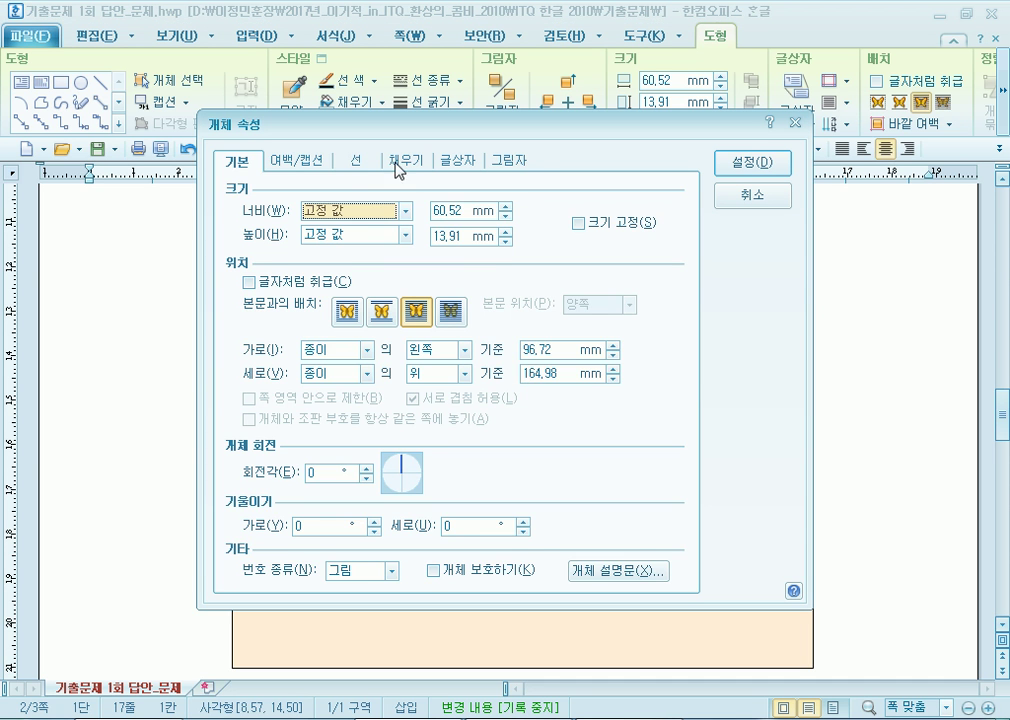
{"action": "left_click", "coordinate": [359, 162]}
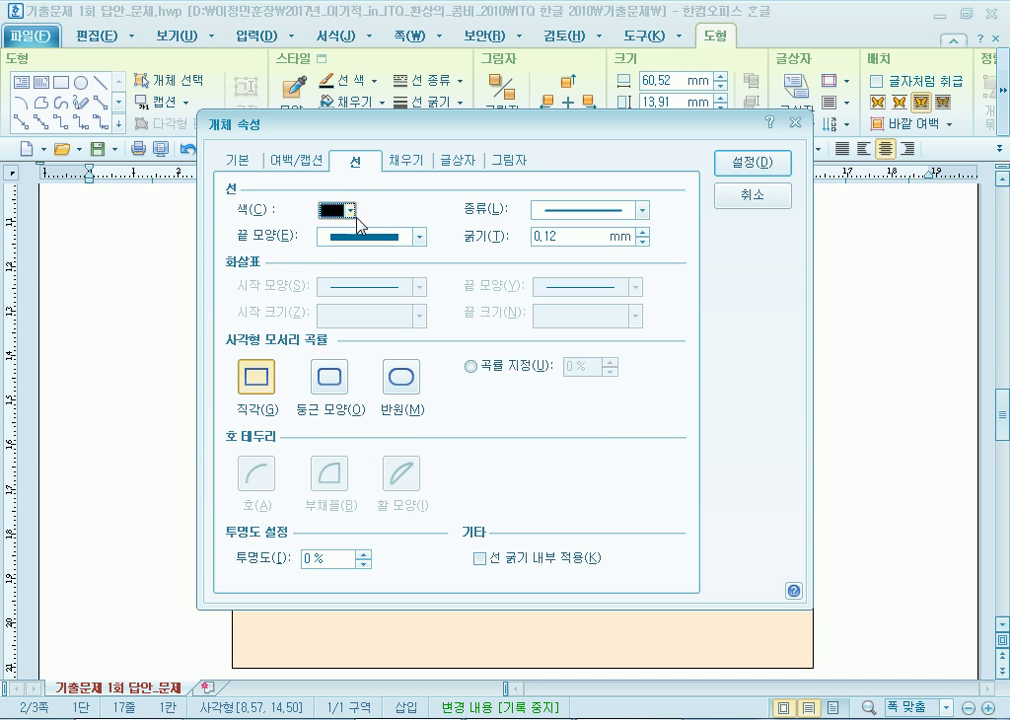
{"action": "left_click", "coordinate": [575, 209]}
{"action": "left_click", "coordinate": [568, 263]}
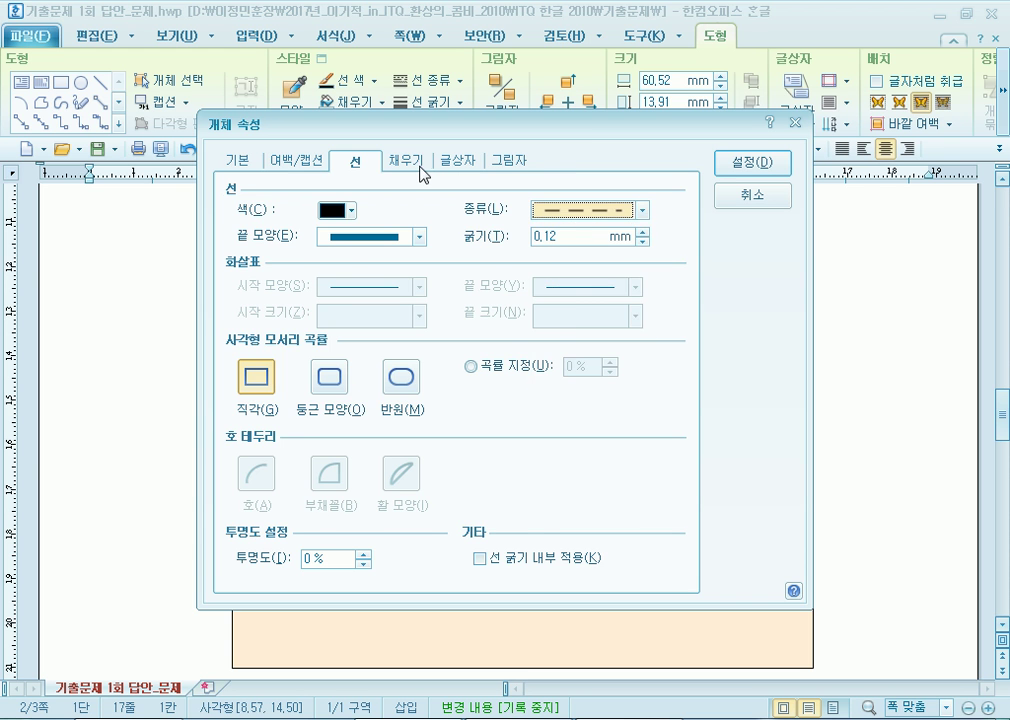
{"action": "left_click", "coordinate": [424, 174]}
{"action": "left_click", "coordinate": [331, 208]}
{"action": "left_click", "coordinate": [755, 165]}
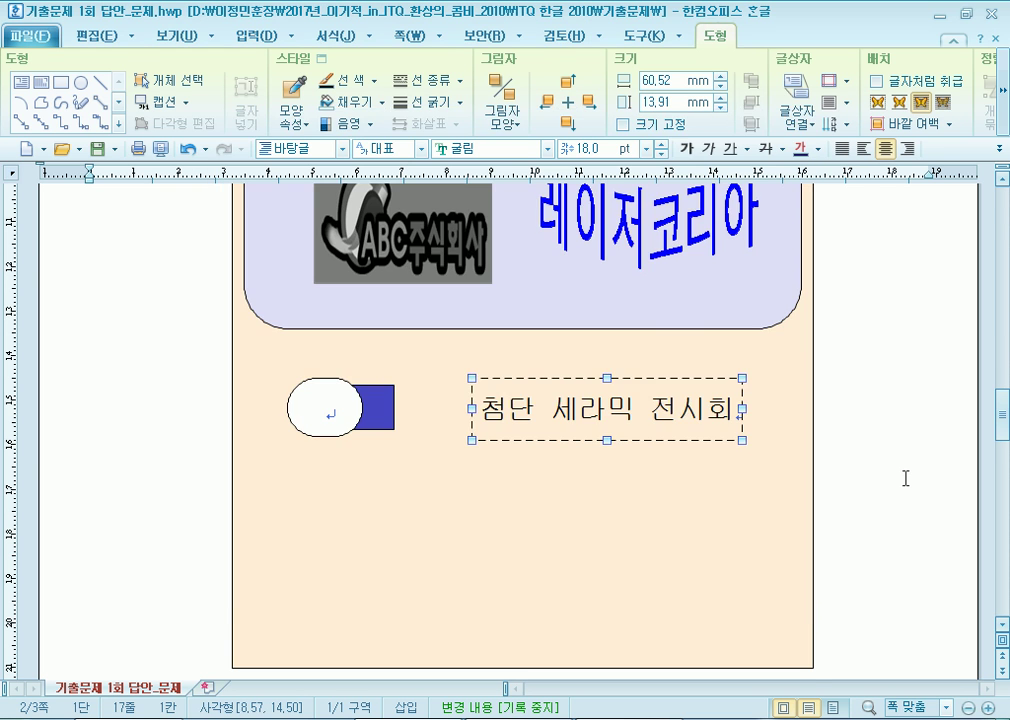
{"action": "left_click", "coordinate": [887, 454]}
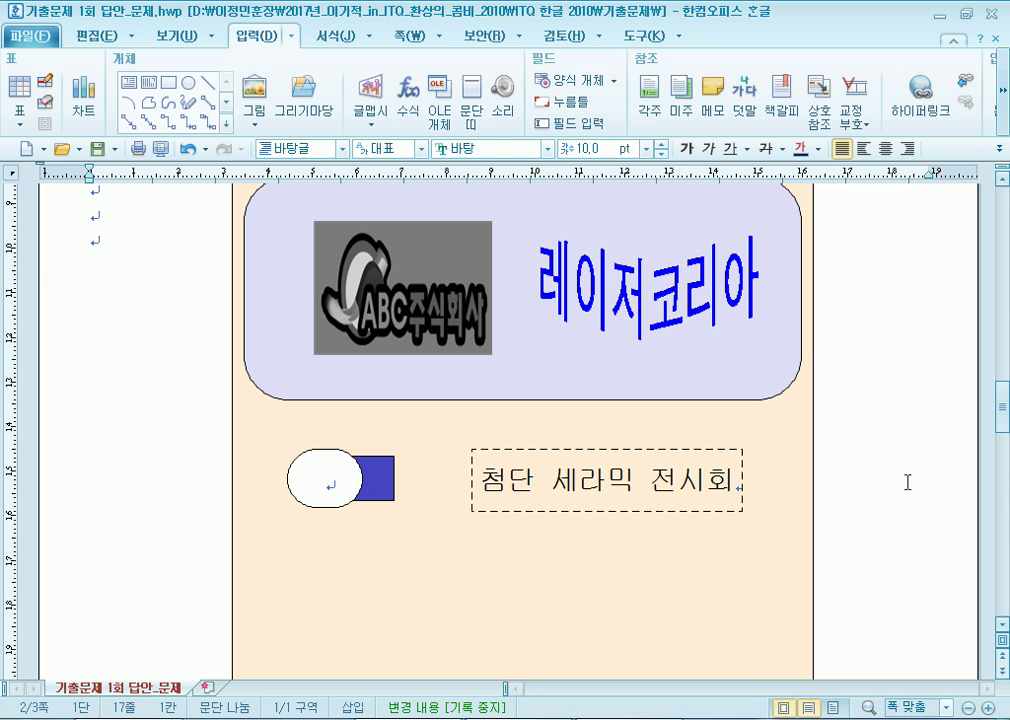
Select the oval, rectangle and text-box row objects for copying.
{"action": "left_click", "coordinate": [470, 487]}
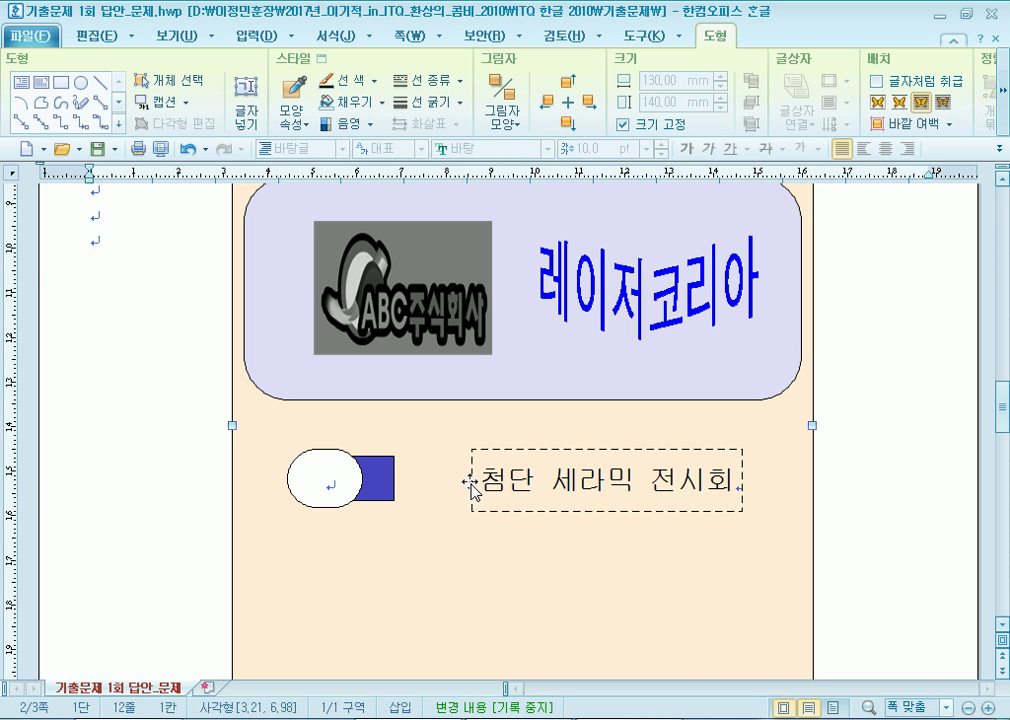
{"action": "left_click", "coordinate": [468, 482]}
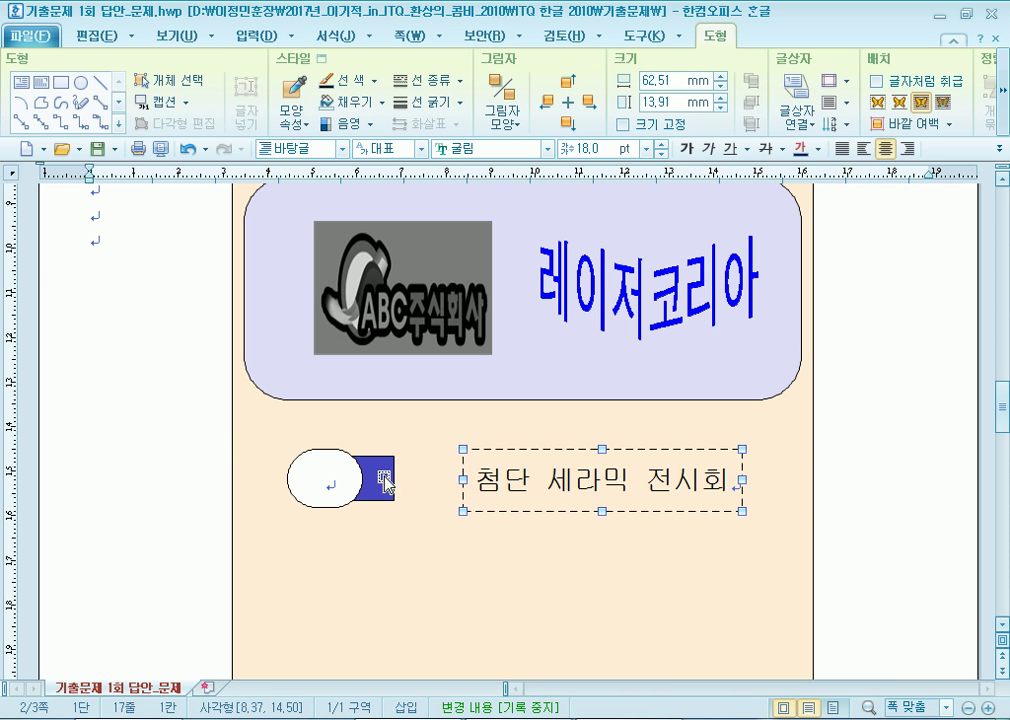
{"action": "left_click", "coordinate": [165, 81]}
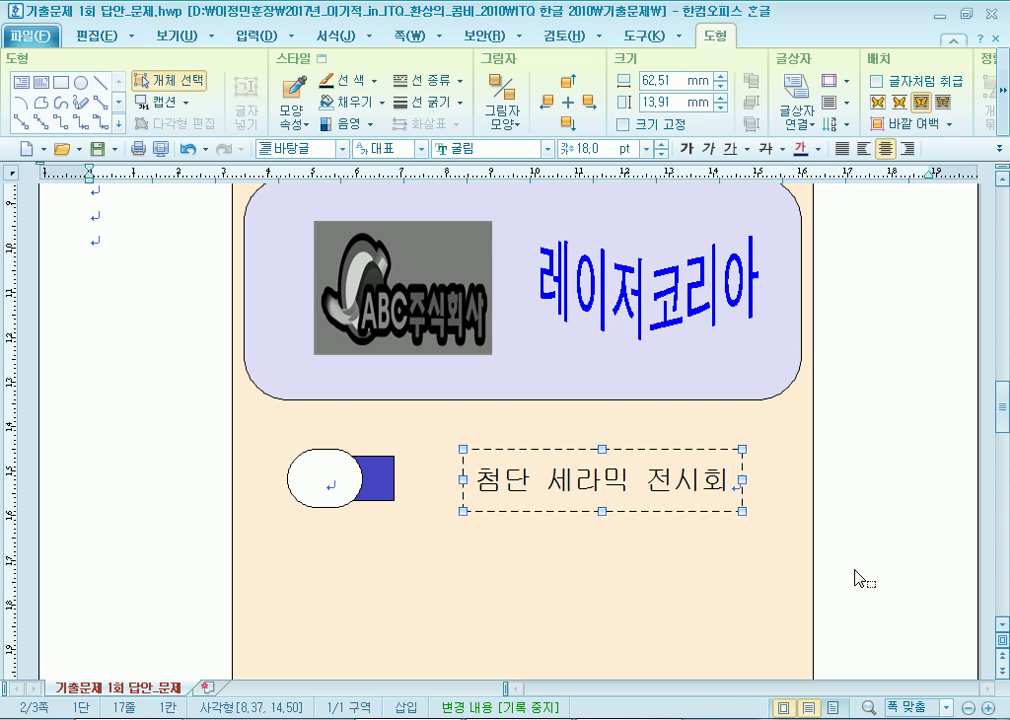
{"action": "scroll", "coordinate": [700, 523], "scroll_direction": "down", "scroll_amount": 3}
Copy the oval, rectangle and text-box row downward to create the extra rows.
{"action": "left_click_drag", "start_coordinate": [378, 358], "coordinate": [381, 443]}
{"action": "left_click", "coordinate": [942, 564]}
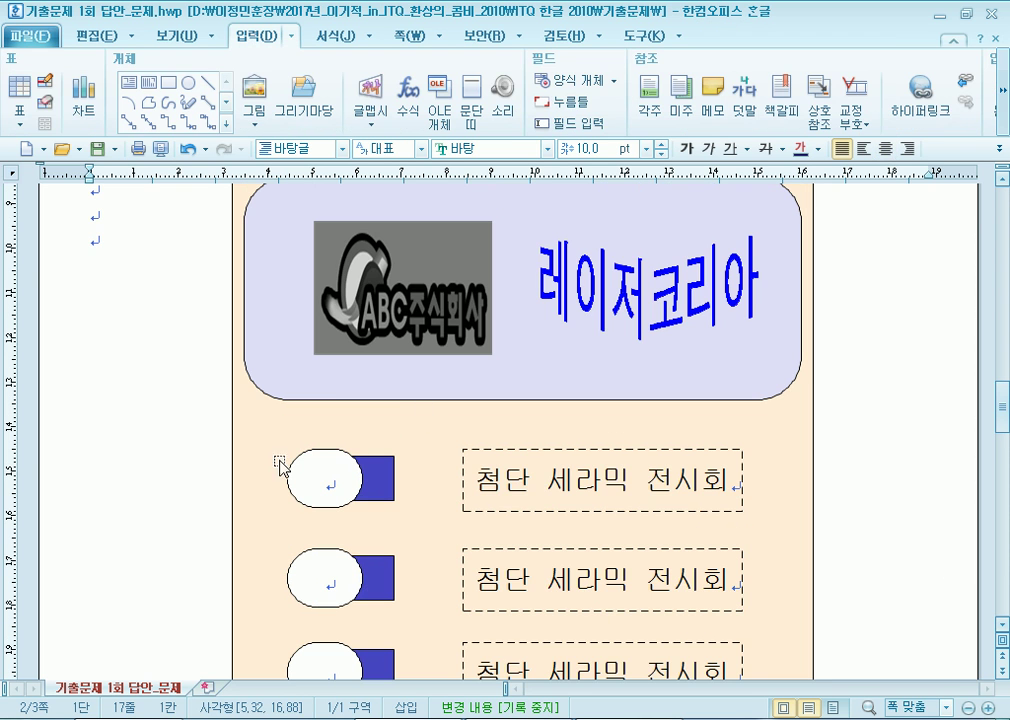
{"action": "scroll", "coordinate": [300, 473], "scroll_direction": "down", "scroll_amount": 2}
Label the ovals 전, 시 and 회 from top to bottom.
{"action": "left_click", "coordinate": [334, 343]}
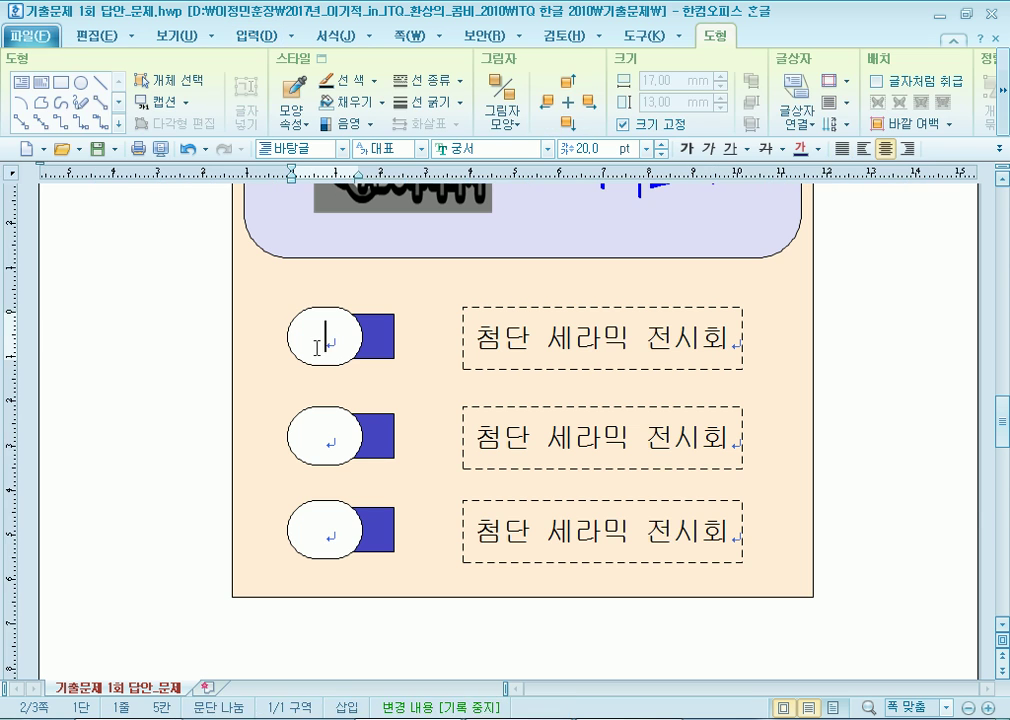
{"action": "type", "text": "저ㄴ"}
{"action": "key", "text": "Tab"}
{"action": "type", "text": "시"}
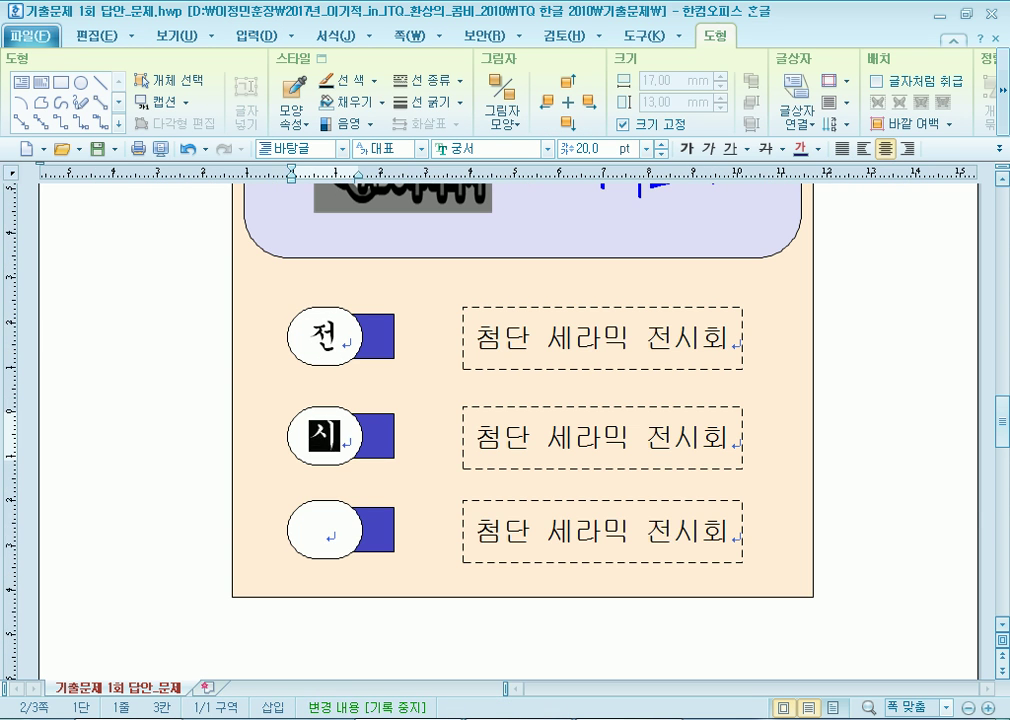
{"action": "key", "text": "Tab"}
{"action": "type", "text": "회"}
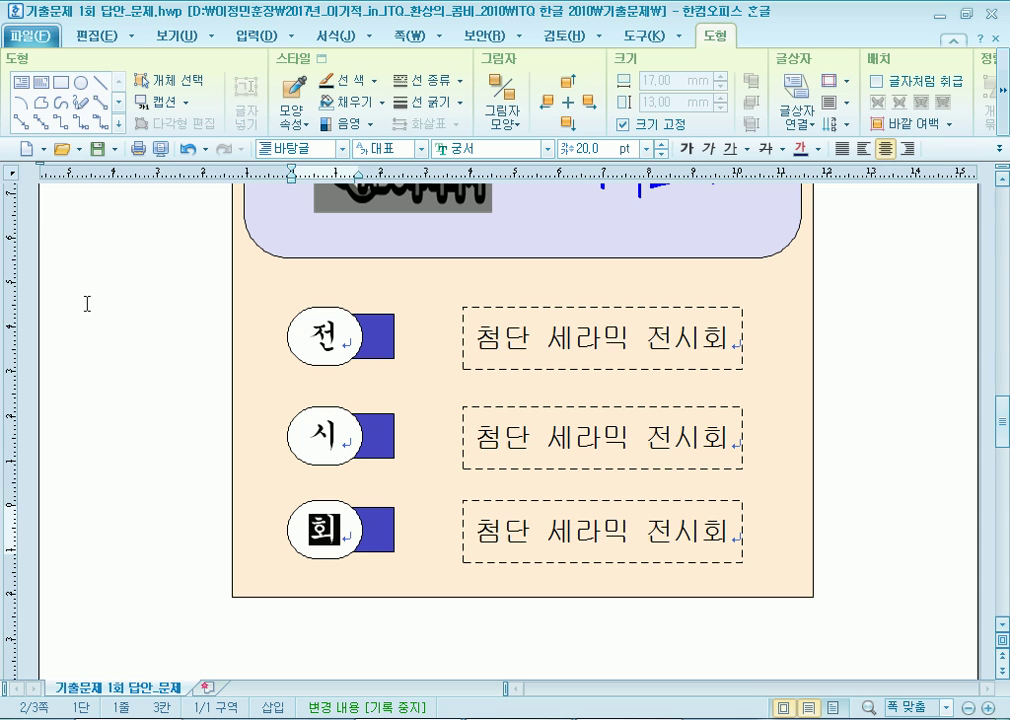
Replace the top box's 첨단 세라믹 전시회 text with 나노융합대전.
{"action": "left_click_drag", "start_coordinate": [474, 338], "coordinate": [730, 338]}
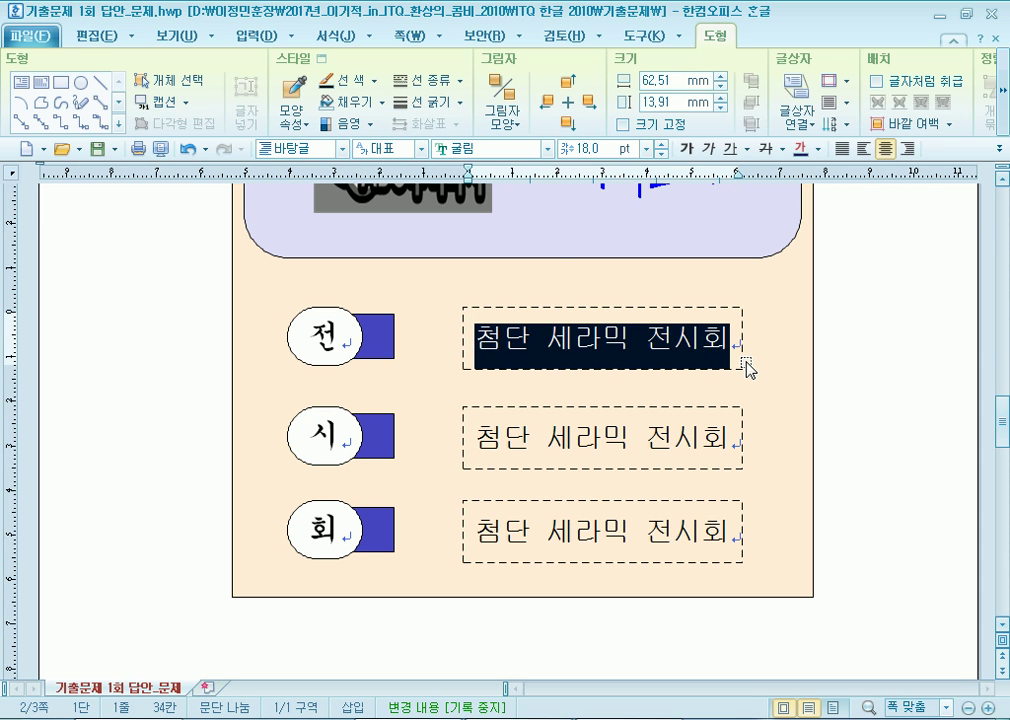
{"action": "type", "text": "너"}
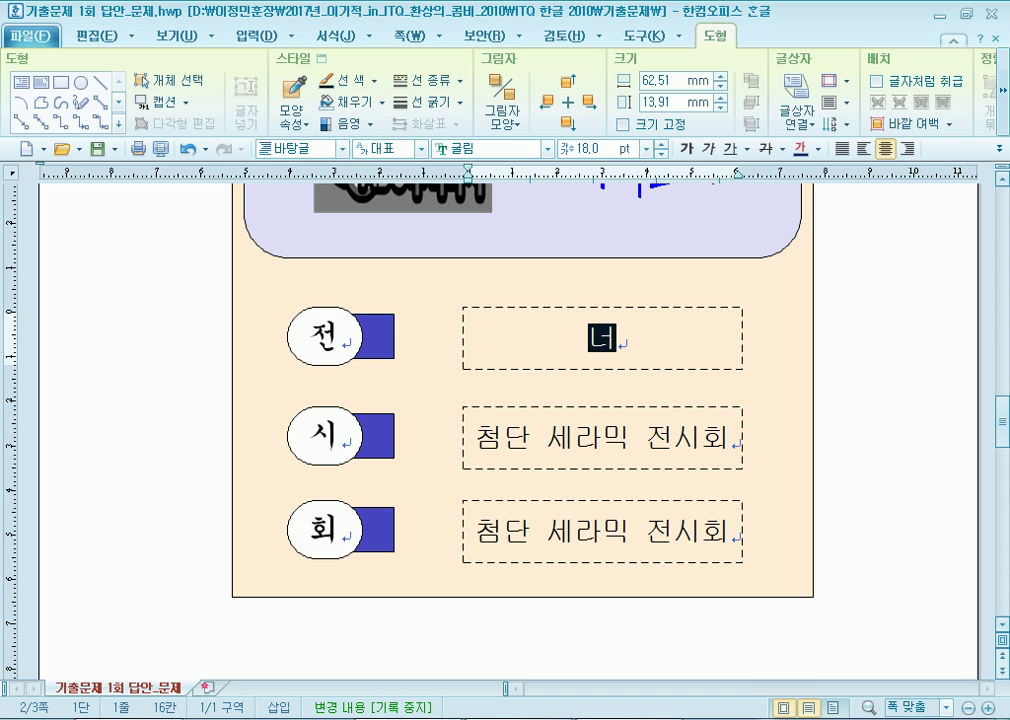
{"action": "type", "text": "노융합"}
{"action": "key", "text": "BackSpace"}
{"action": "key", "text": "BackSpace"}
{"action": "type", "text": "합대전"}
{"action": "key", "text": "Left"}
{"action": "key", "text": "Left"}
{"action": "key", "text": "BackSpace"}
{"action": "type", "text": "합"}
Replace the second box's text with 마이크로테크월드.
{"action": "key", "text": "Down"}
{"action": "key", "text": "shift+Home"}
{"action": "type", "text": "마"}
{"action": "type", "text": "이크로케"}
{"action": "key", "text": "BackSpace"}
{"action": "type", "text": "테크월드"}
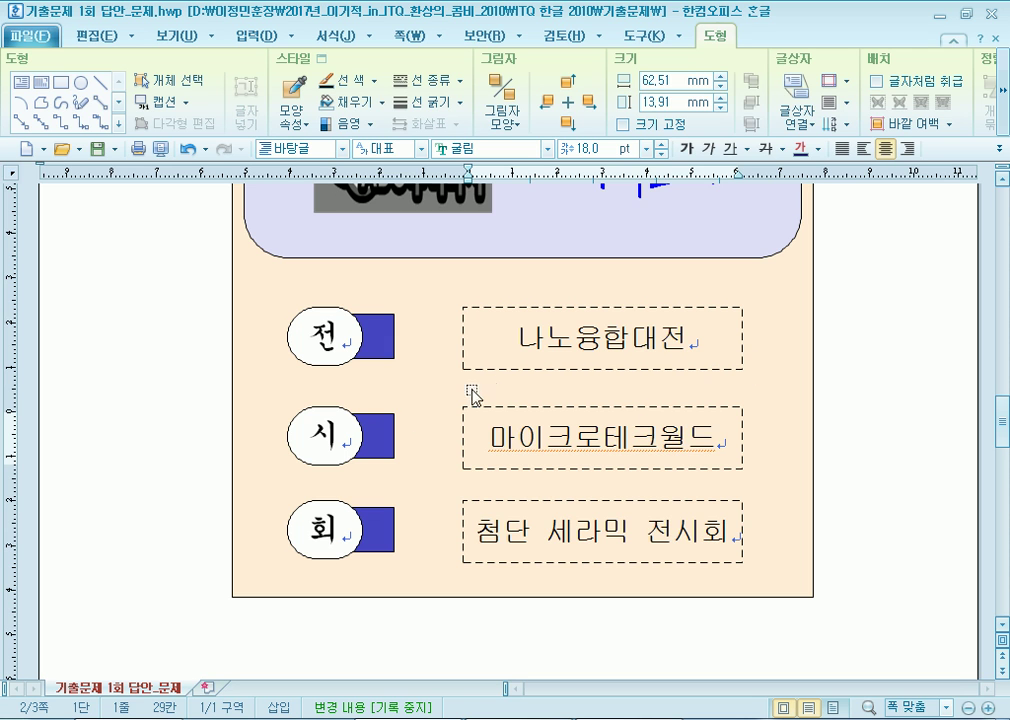
Fill the square beside 시 with magenta.
{"action": "left_click", "coordinate": [385, 435]}
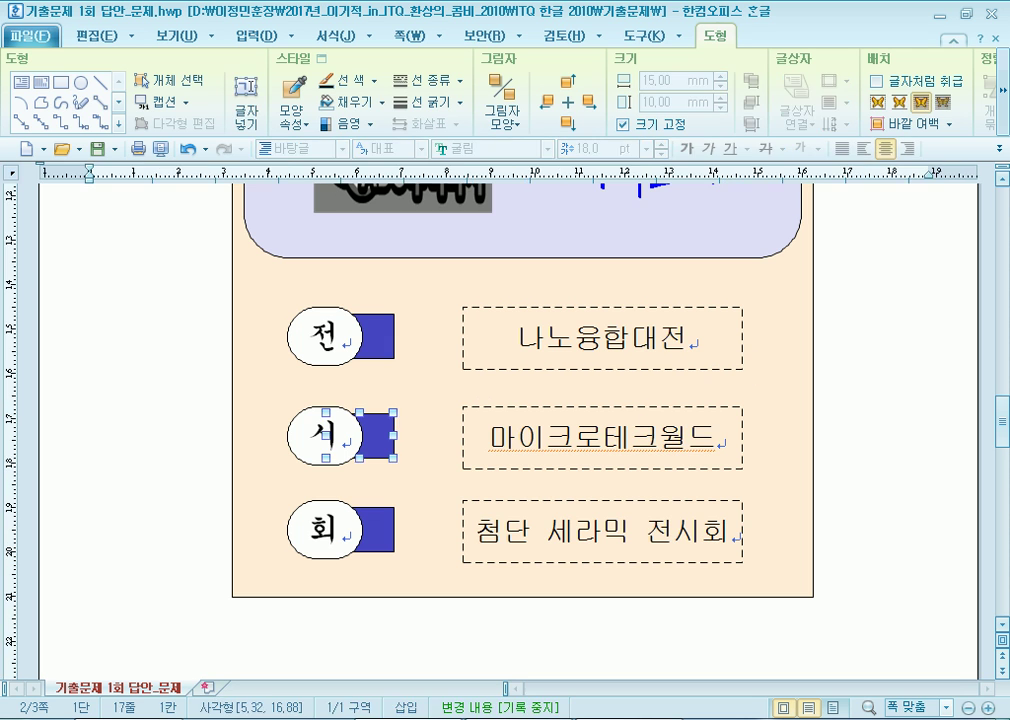
{"action": "double_click", "coordinate": [385, 435]}
{"action": "left_click", "coordinate": [348, 257]}
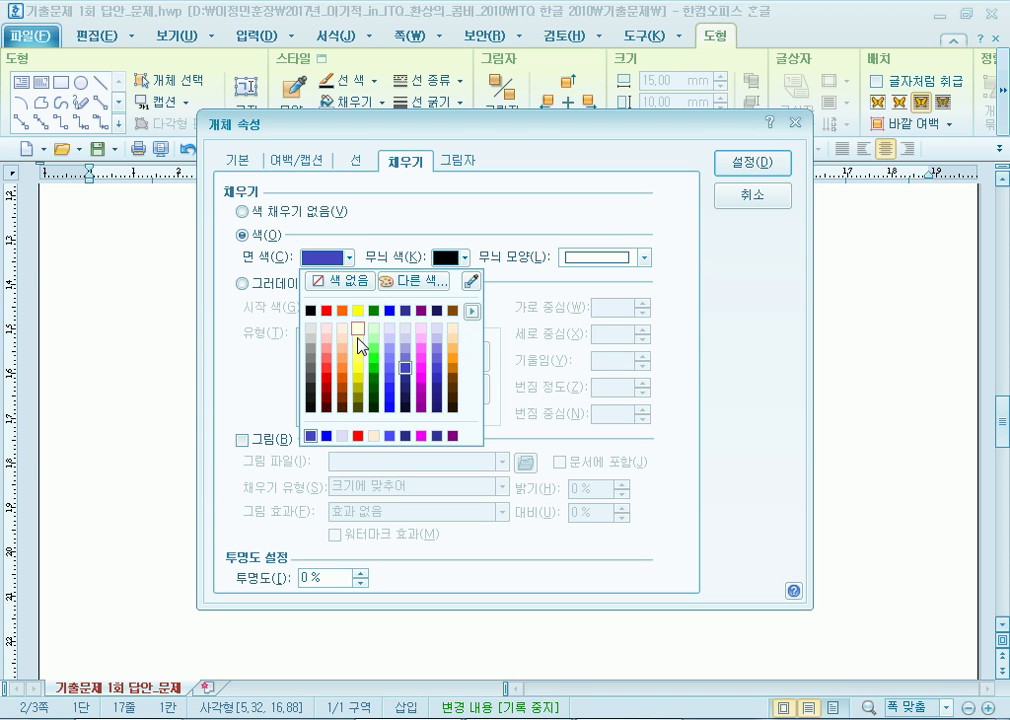
{"action": "left_click", "coordinate": [422, 369]}
{"action": "key", "text": "Return"}
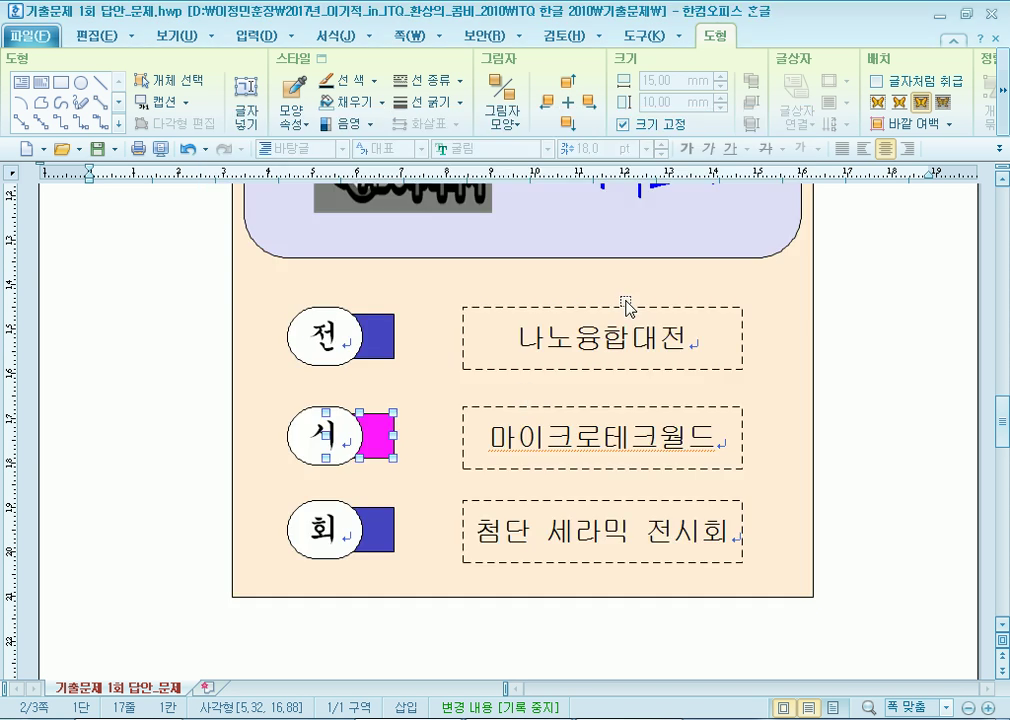
Fill the square beside 회 with green and deselect it.
{"action": "left_click", "coordinate": [390, 522]}
{"action": "double_click", "coordinate": [390, 522]}
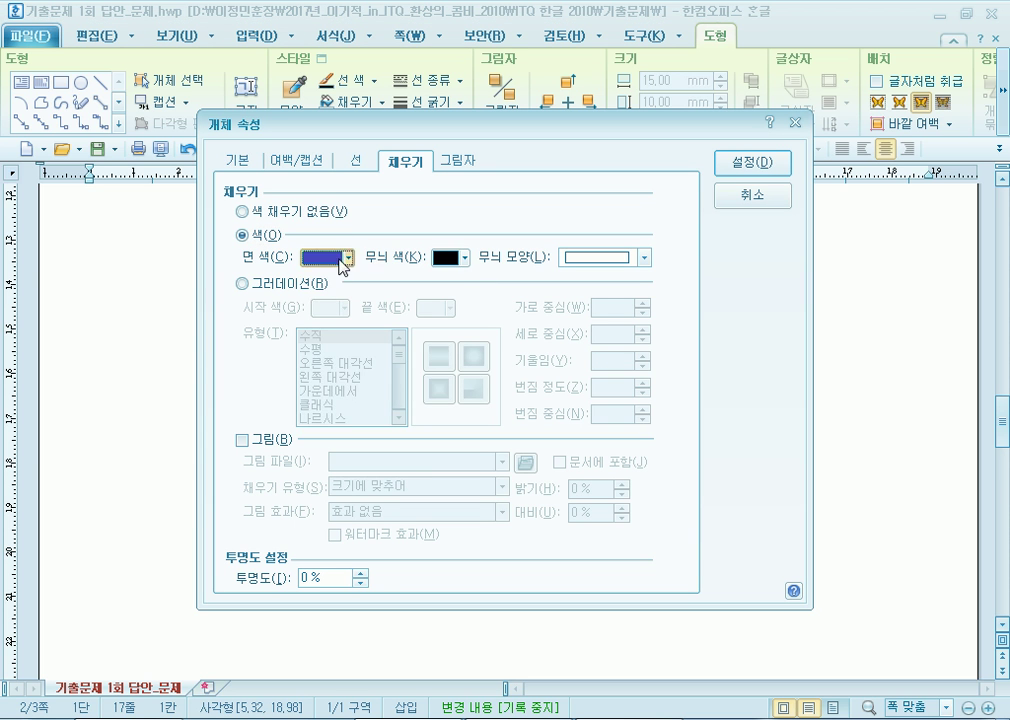
{"action": "left_click", "coordinate": [348, 257]}
{"action": "left_click", "coordinate": [376, 368]}
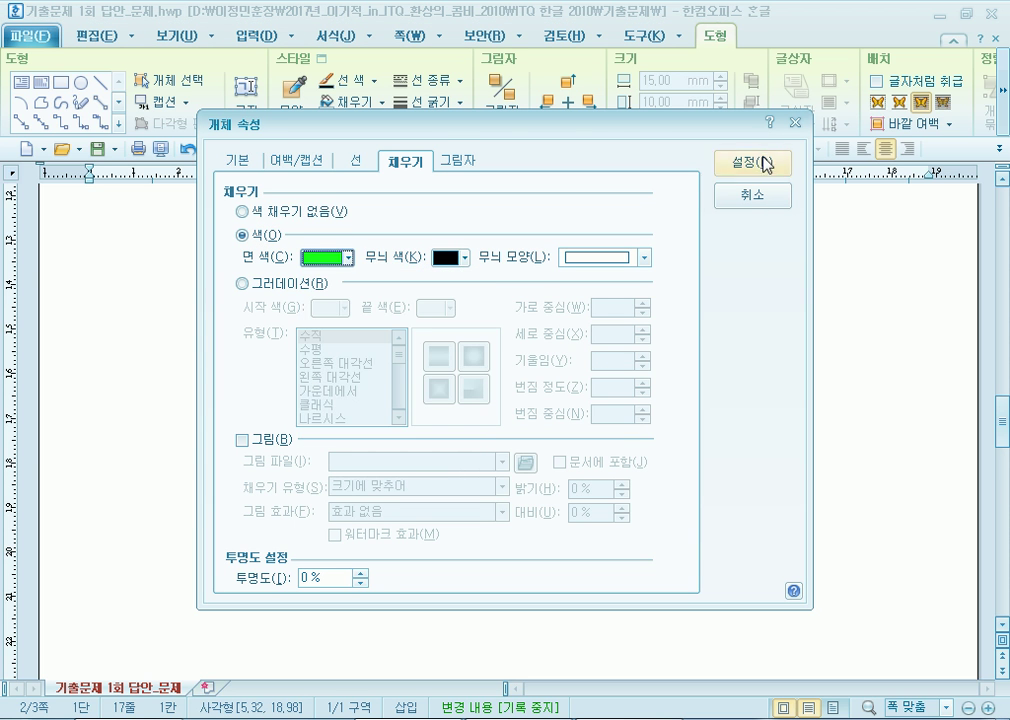
{"action": "key", "text": "Return"}
{"action": "left_click", "coordinate": [815, 272]}
{"action": "scroll", "coordinate": [834, 458], "scroll_direction": "up", "scroll_amount": 2}
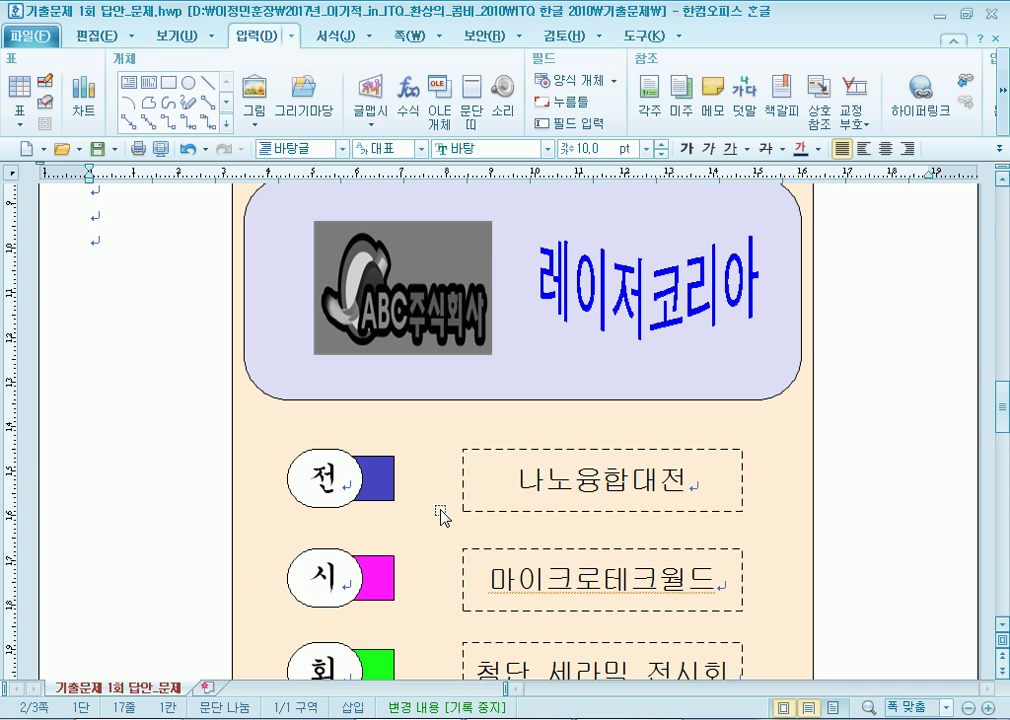
Review page 2's text boxes, then place the caret before page 3's title 국제 나노기술 심포지엄.
{"action": "scroll", "coordinate": [338, 318], "scroll_direction": "down", "scroll_amount": 3}
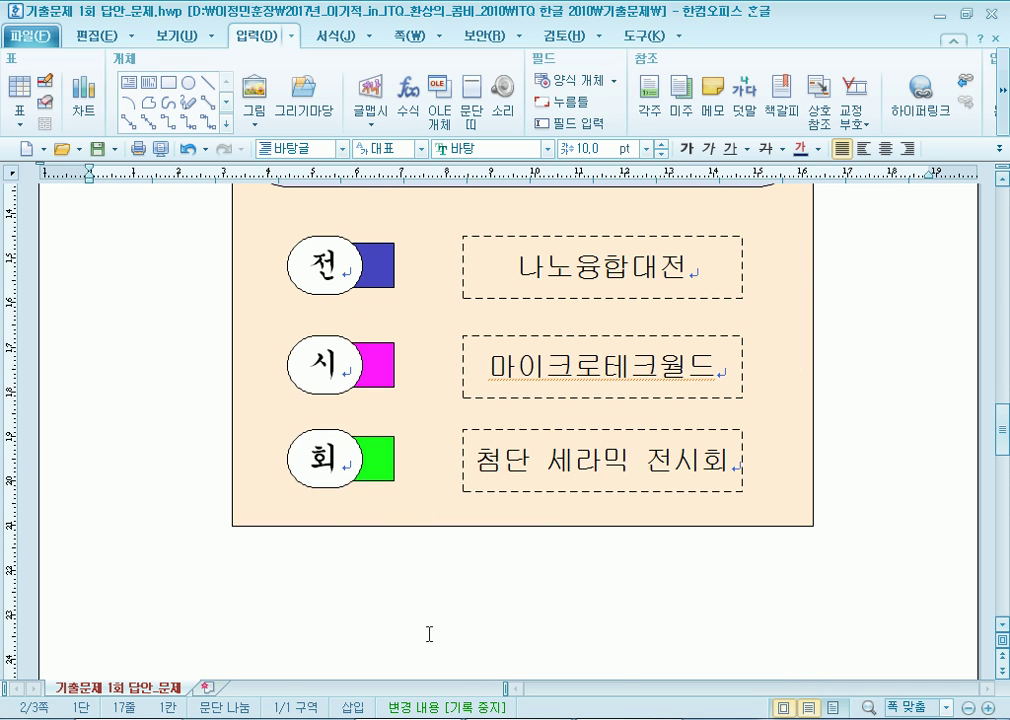
{"action": "scroll", "coordinate": [205, 354], "scroll_direction": "up", "scroll_amount": 3}
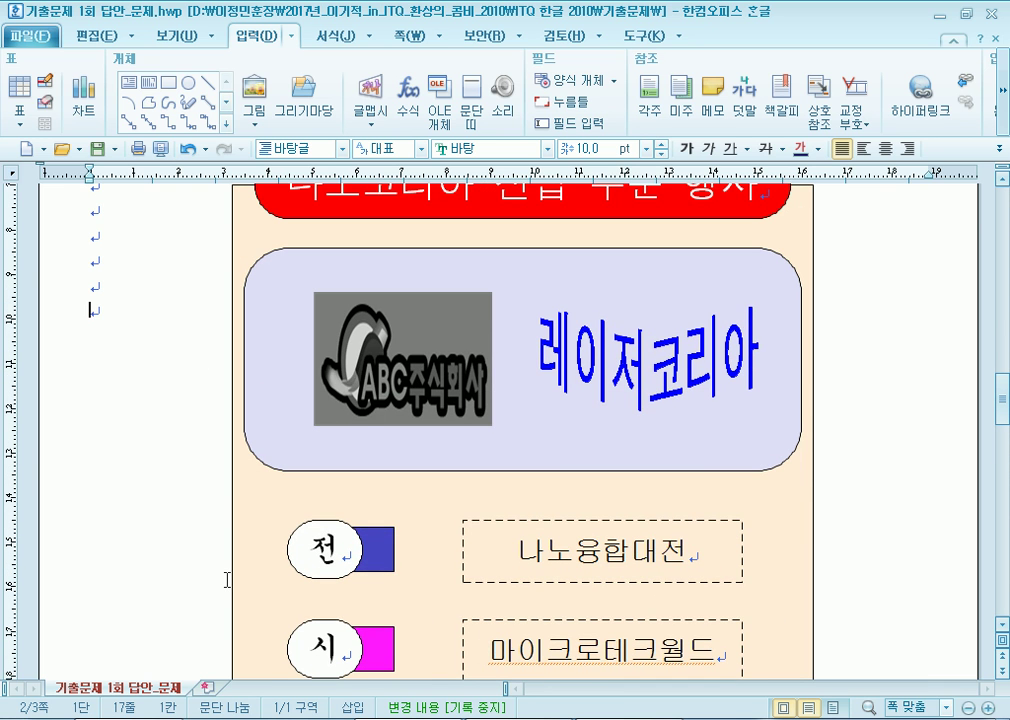
{"action": "scroll", "coordinate": [245, 607], "scroll_direction": "up", "scroll_amount": 3}
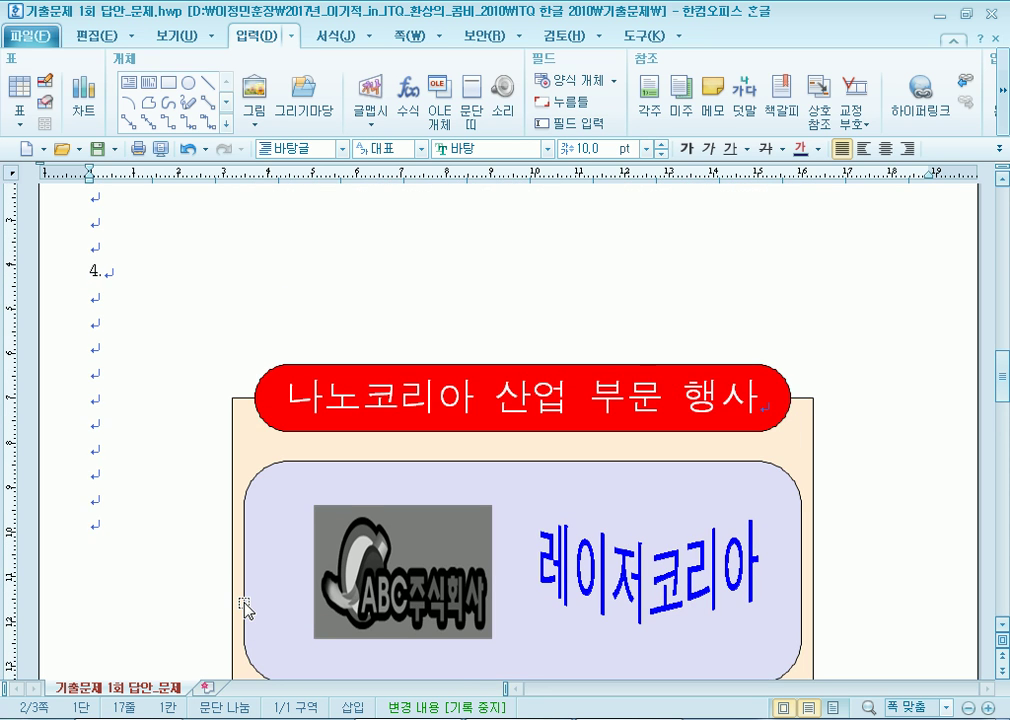
{"action": "scroll", "coordinate": [245, 607], "scroll_direction": "down", "scroll_amount": 3}
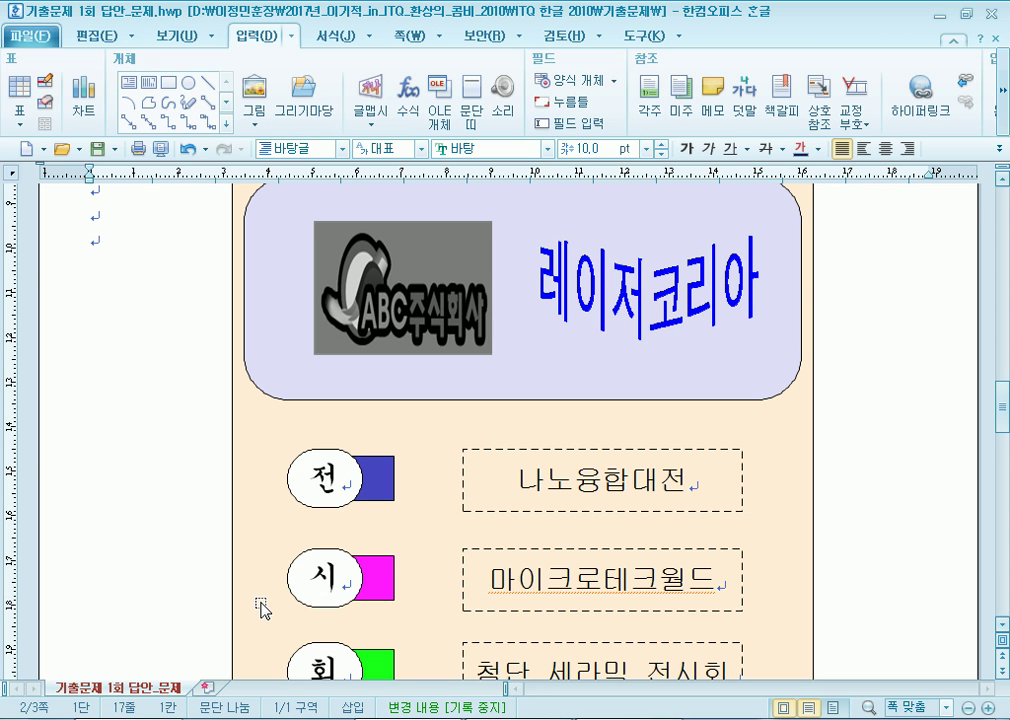
{"action": "scroll", "coordinate": [262, 610], "scroll_direction": "down", "scroll_amount": 3}
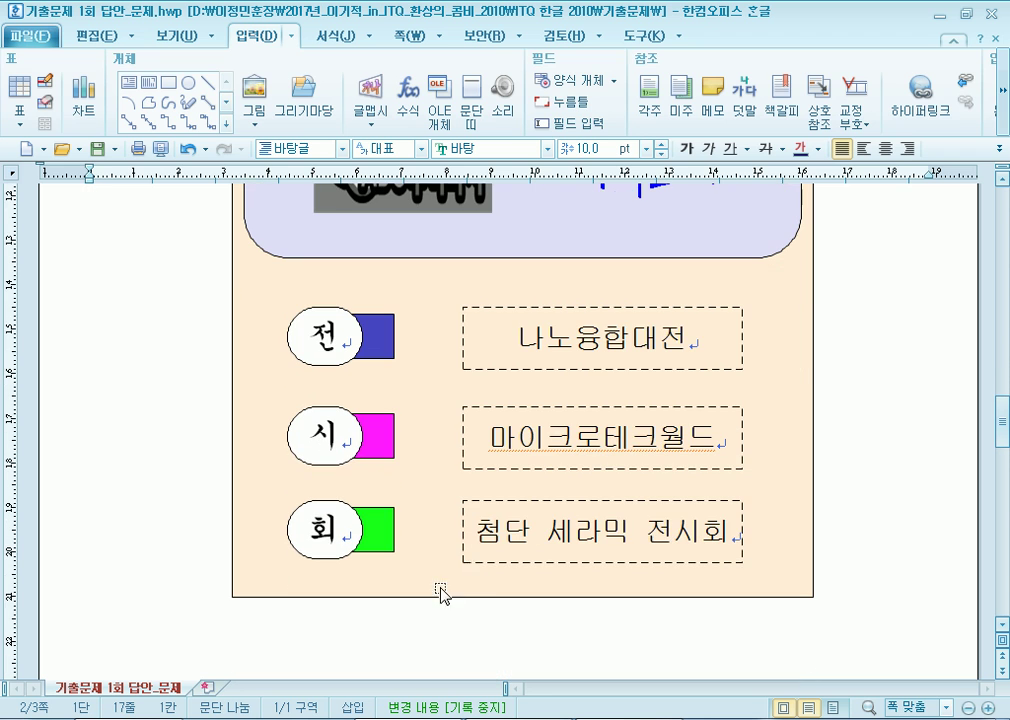
{"action": "left_click", "coordinate": [546, 446]}
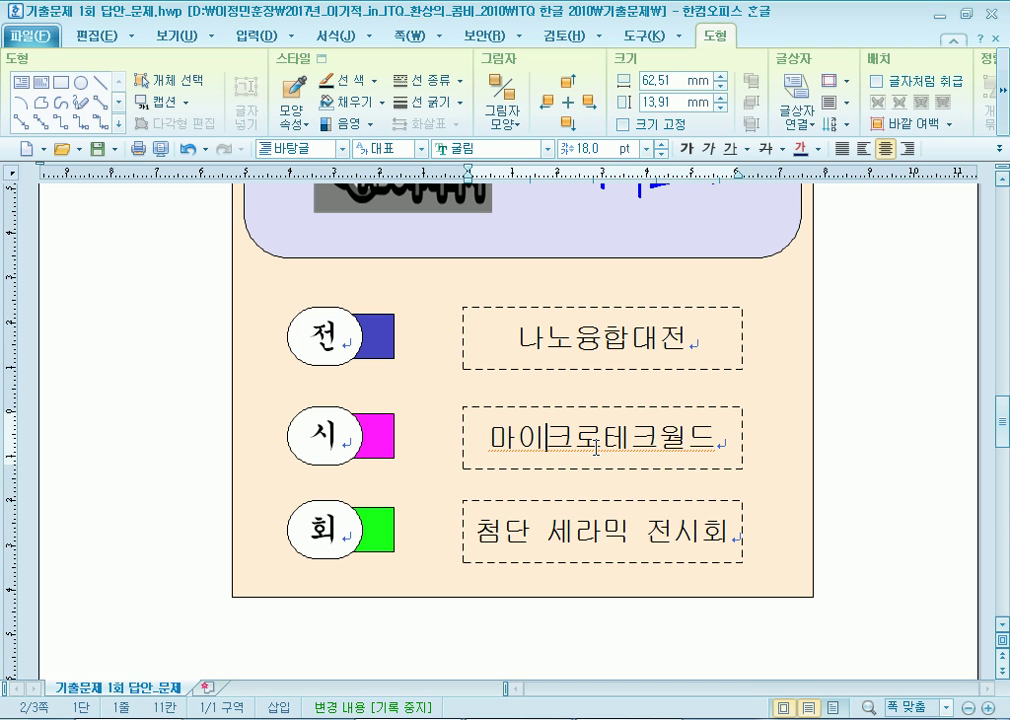
{"action": "scroll", "coordinate": [361, 514], "scroll_direction": "down", "scroll_amount": 8}
{"action": "left_click", "coordinate": [388, 447]}
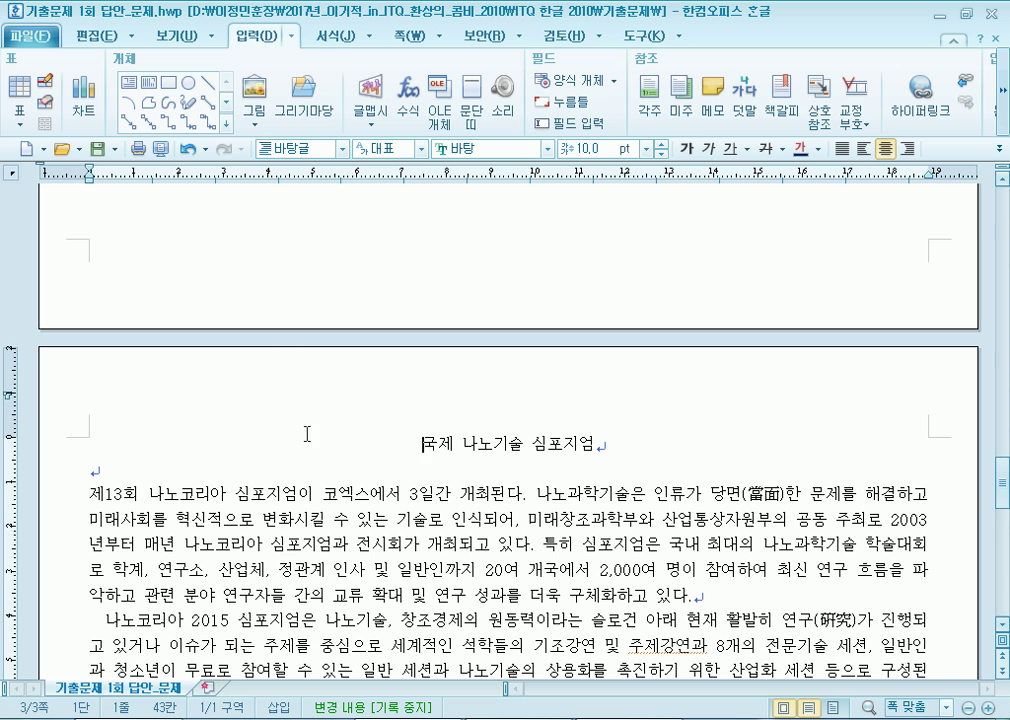
Create a header that applies to both odd and even pages.
{"action": "left_click", "coordinate": [422, 40]}
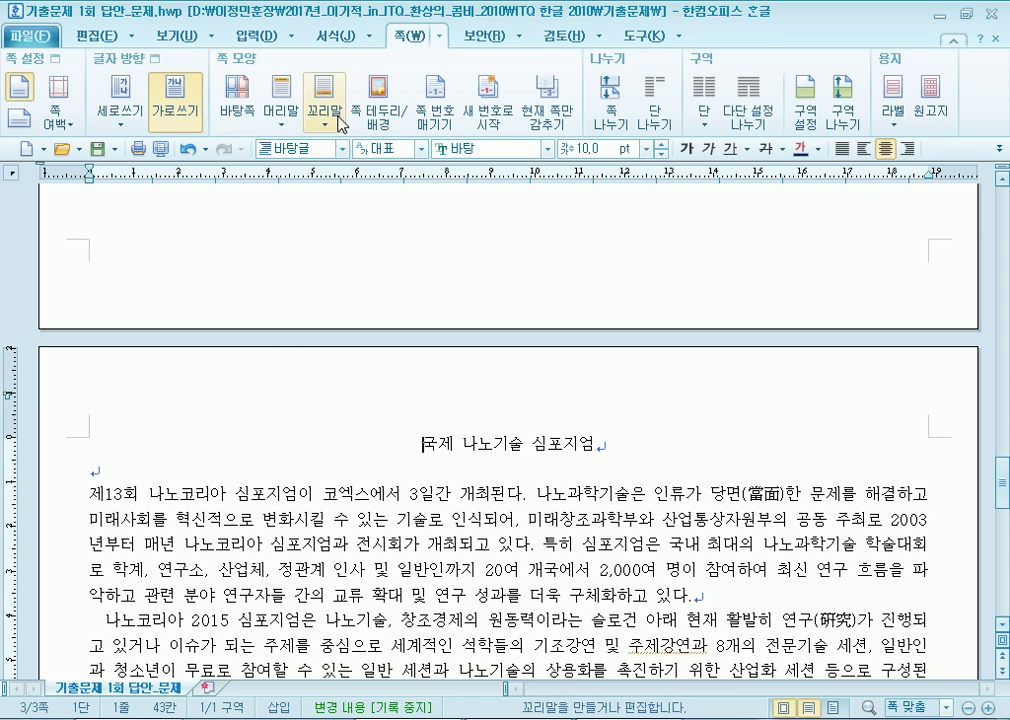
{"action": "left_click", "coordinate": [281, 108]}
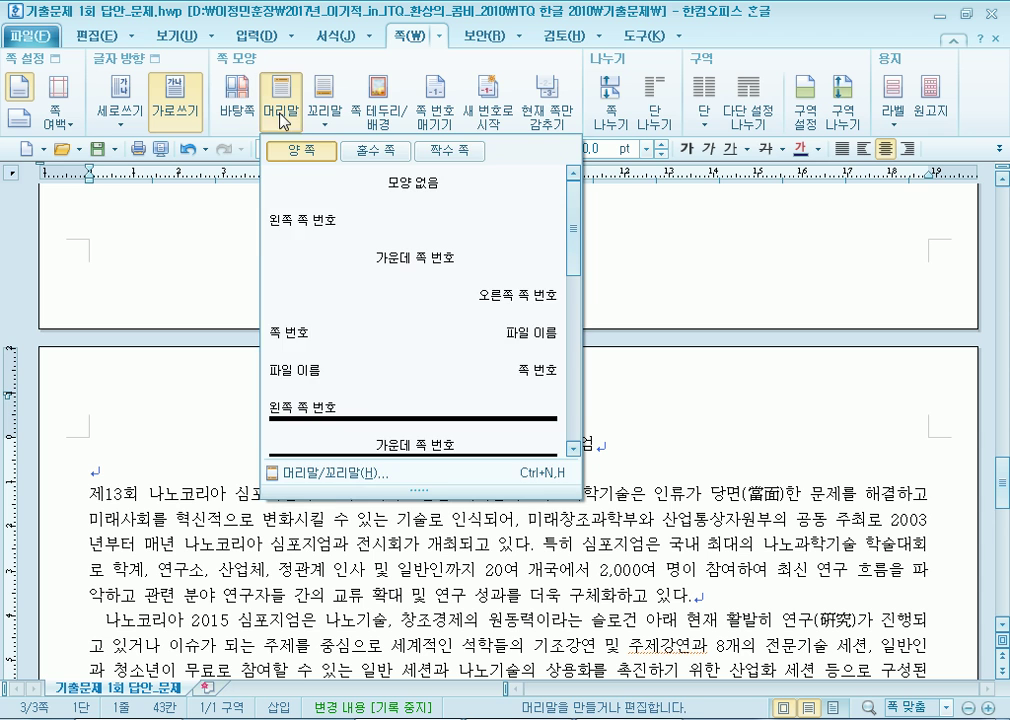
{"action": "left_click", "coordinate": [322, 474]}
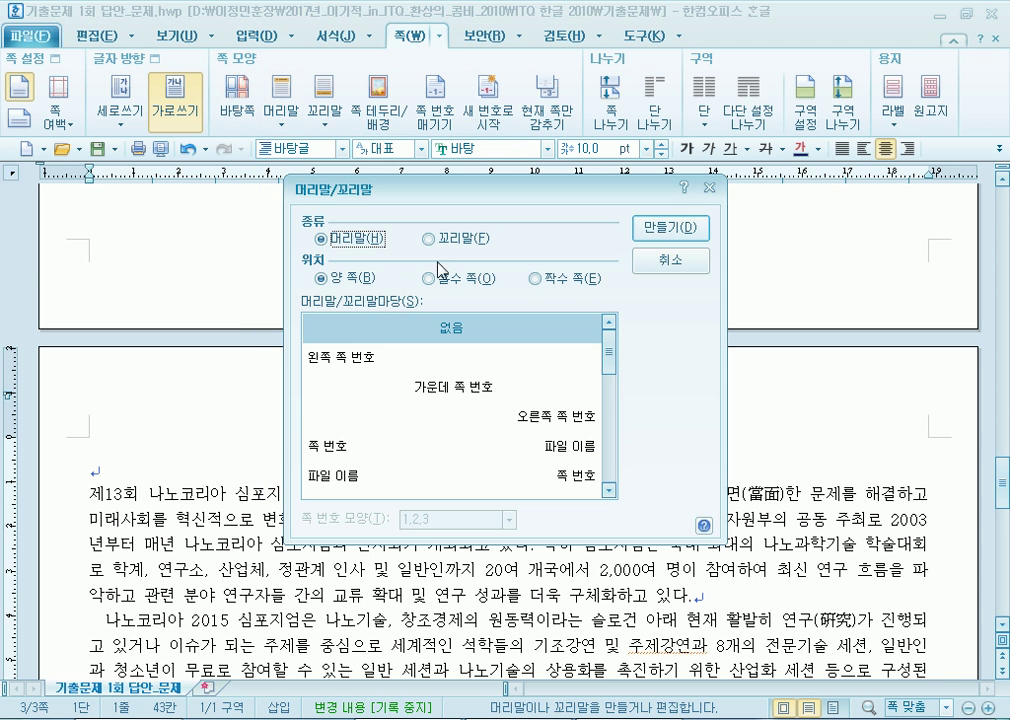
{"action": "left_click", "coordinate": [676, 232]}
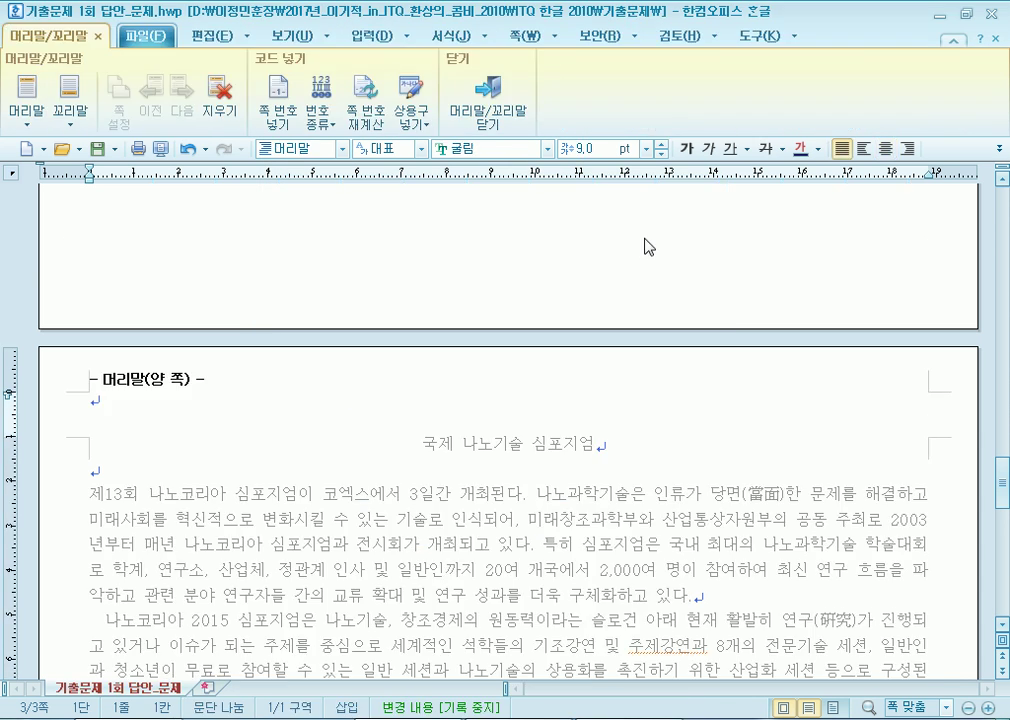
Type the header 나노코리아 in 돋움 10 pt, right-aligned, and close header editing.
{"action": "type", "text": "나노코리아"}
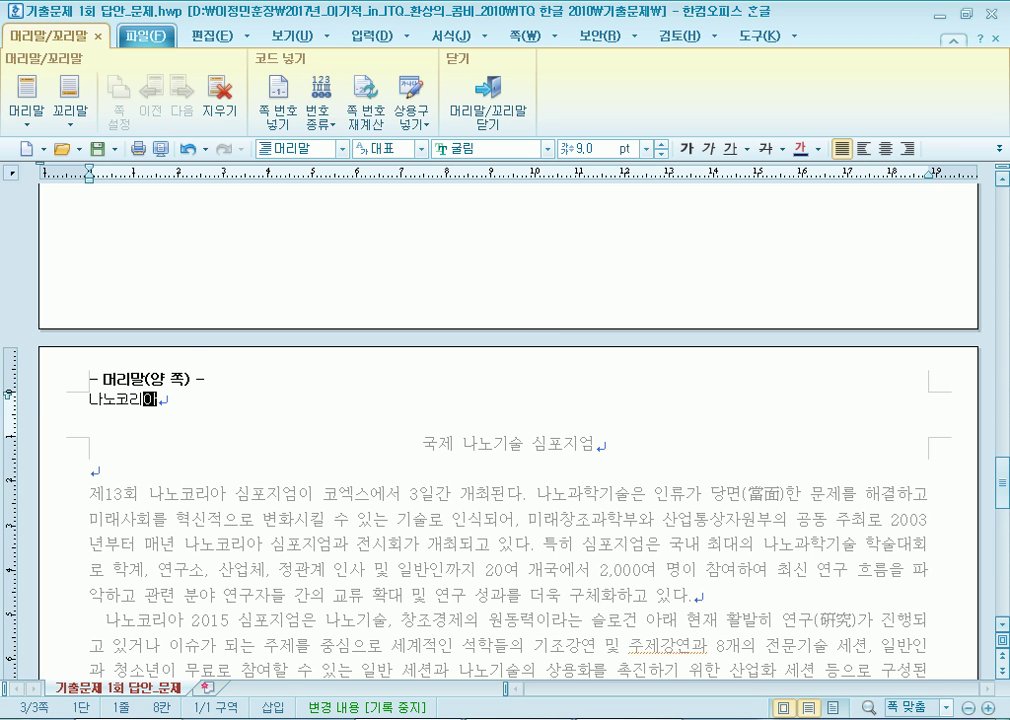
{"action": "key", "text": "shift+Home"}
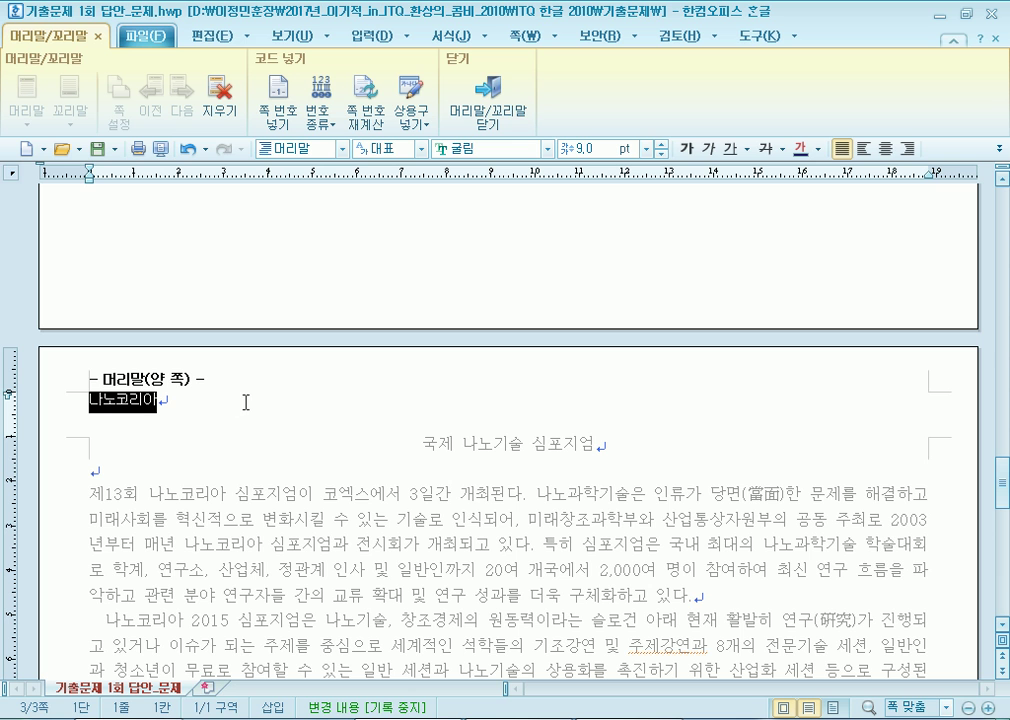
{"action": "left_click", "coordinate": [547, 148]}
{"action": "left_click", "coordinate": [450, 223]}
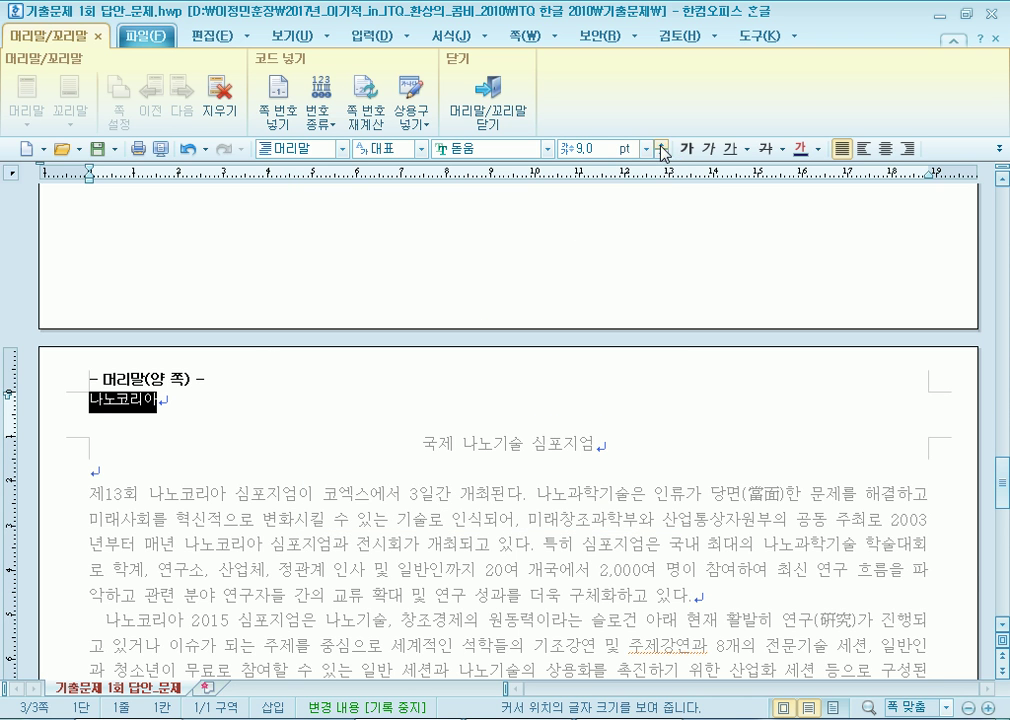
{"action": "left_click", "coordinate": [661, 144]}
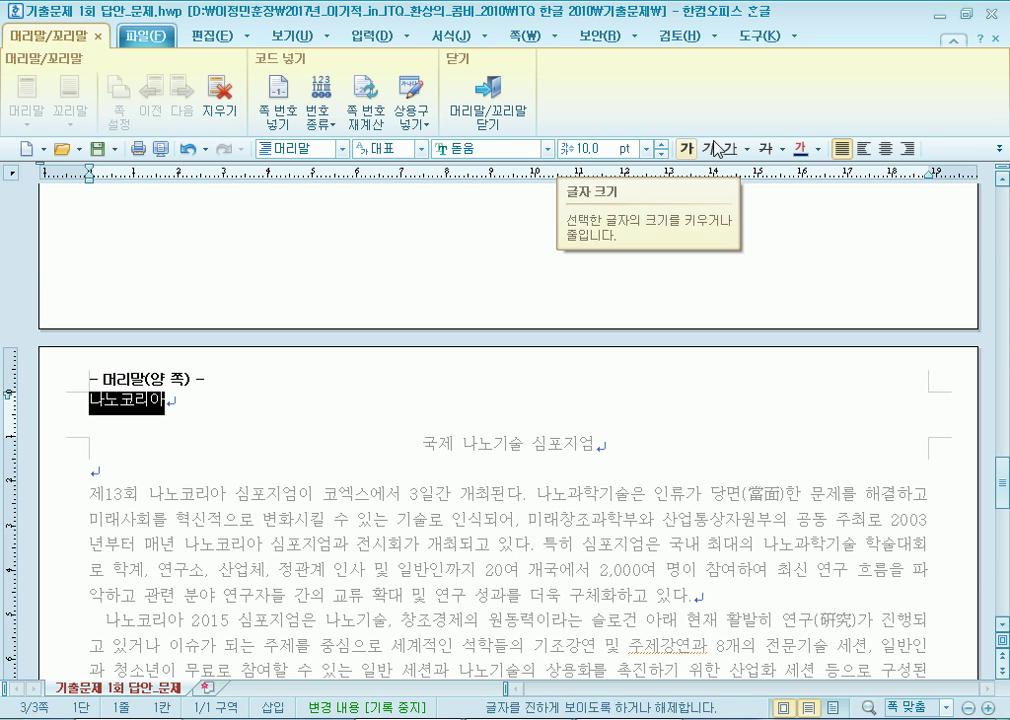
{"action": "left_click", "coordinate": [907, 148]}
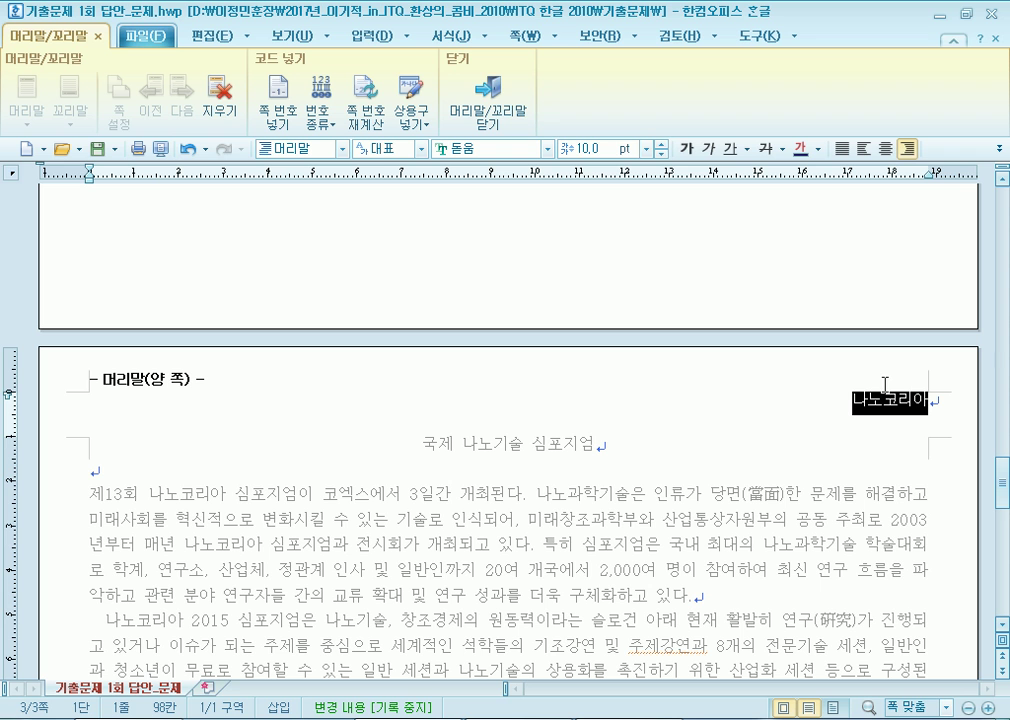
{"action": "left_click", "coordinate": [505, 110]}
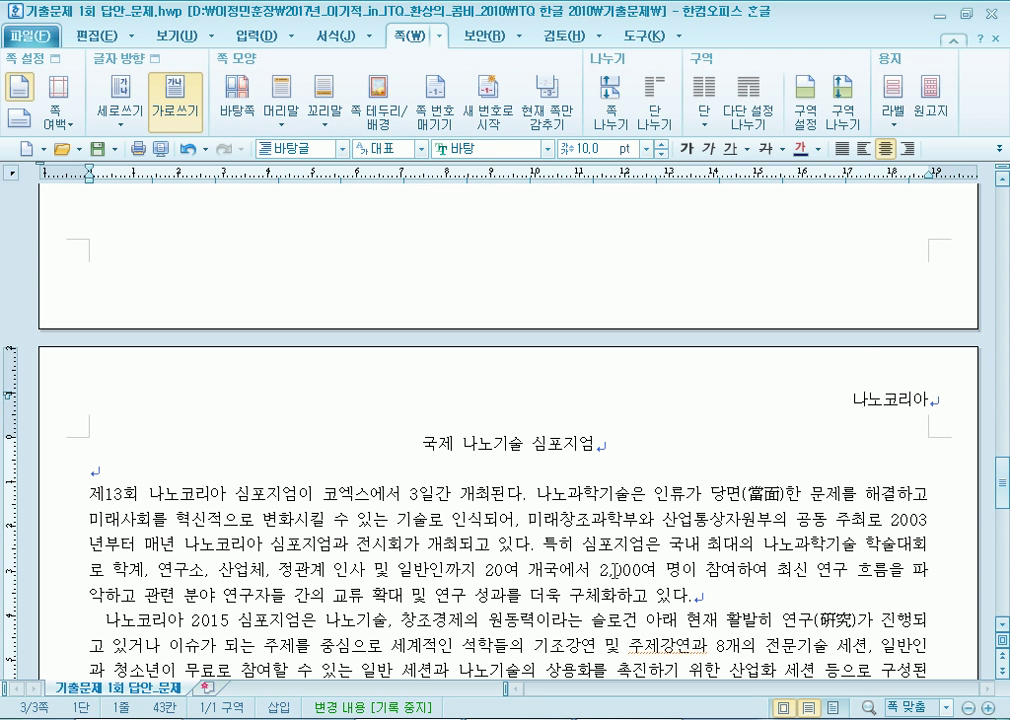
Set the title 국제 나노기술 심포지엄 in 돋움 and enlarge it to 18 pt.
{"action": "left_click_drag", "start_coordinate": [422, 444], "coordinate": [607, 451]}
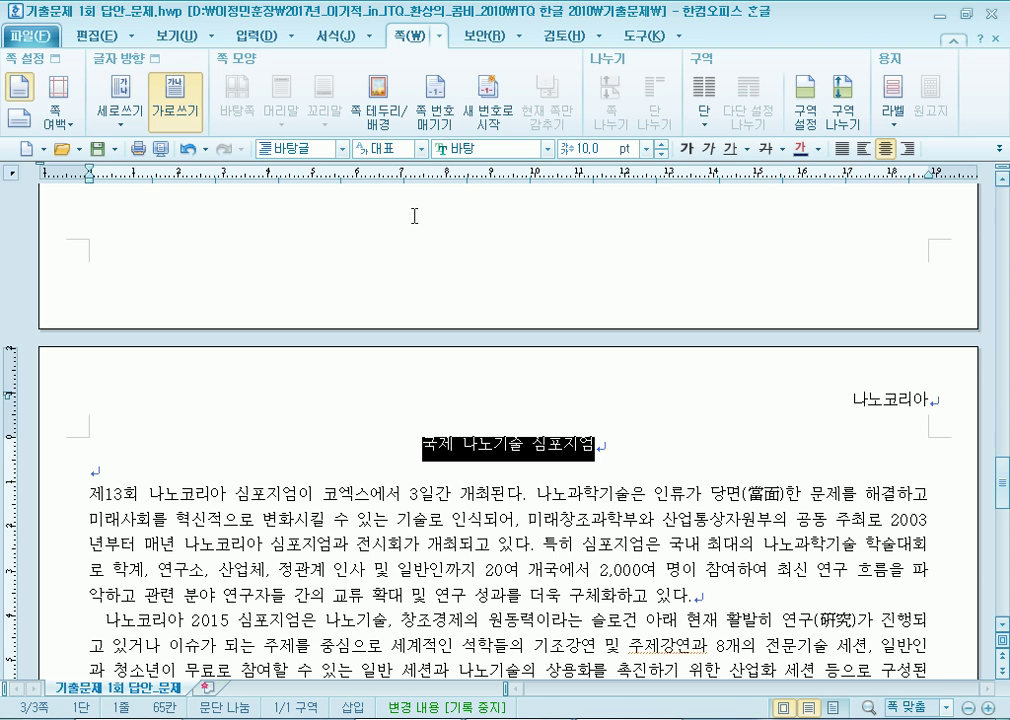
{"action": "left_click", "coordinate": [547, 148]}
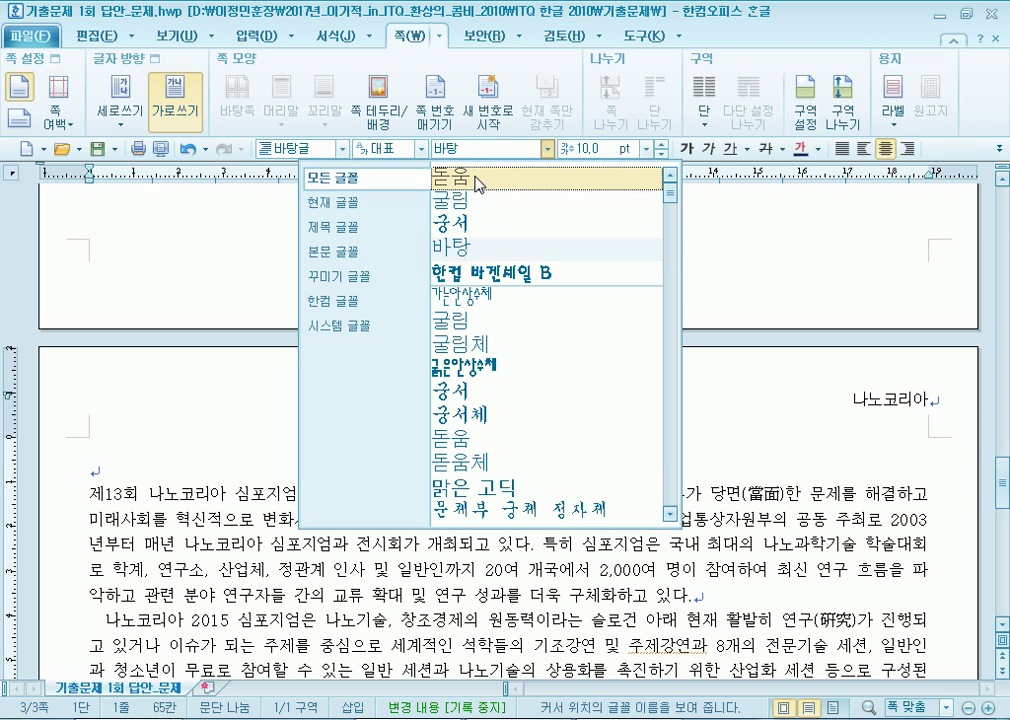
{"action": "left_click", "coordinate": [478, 114]}
{"action": "left_click", "coordinate": [666, 144]}
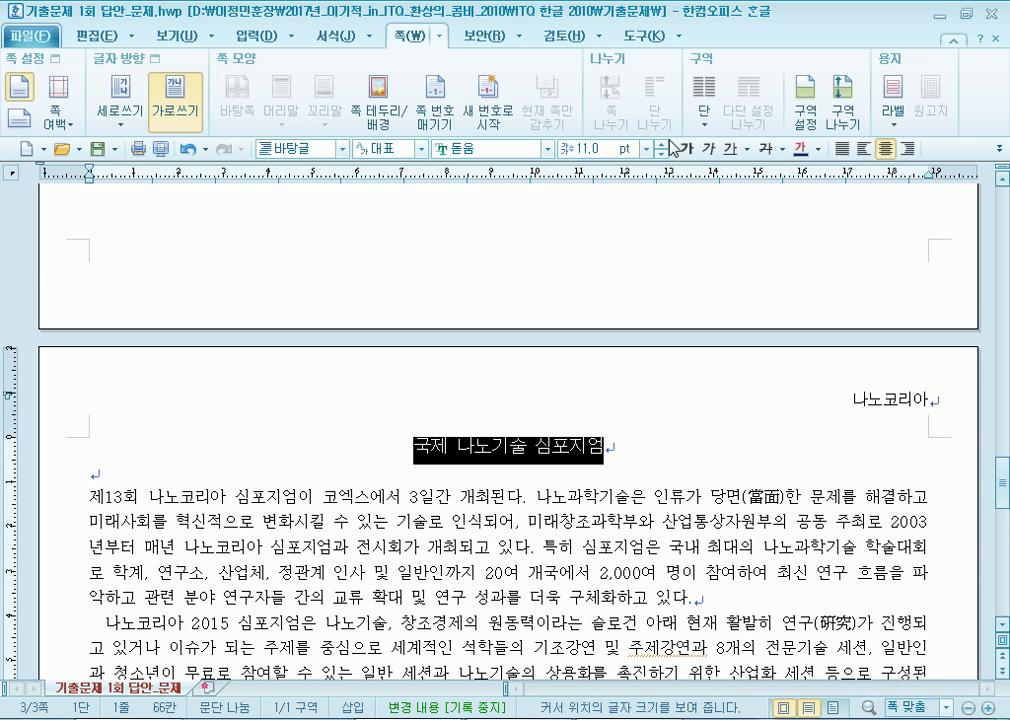
{"action": "left_click", "coordinate": [667, 144]}
{"action": "left_click", "coordinate": [667, 144]}
{"action": "left_click", "coordinate": [667, 144]}
{"action": "left_click", "coordinate": [667, 144]}
{"action": "left_click", "coordinate": [667, 144]}
{"action": "left_click", "coordinate": [667, 144]}
{"action": "left_click", "coordinate": [667, 144]}
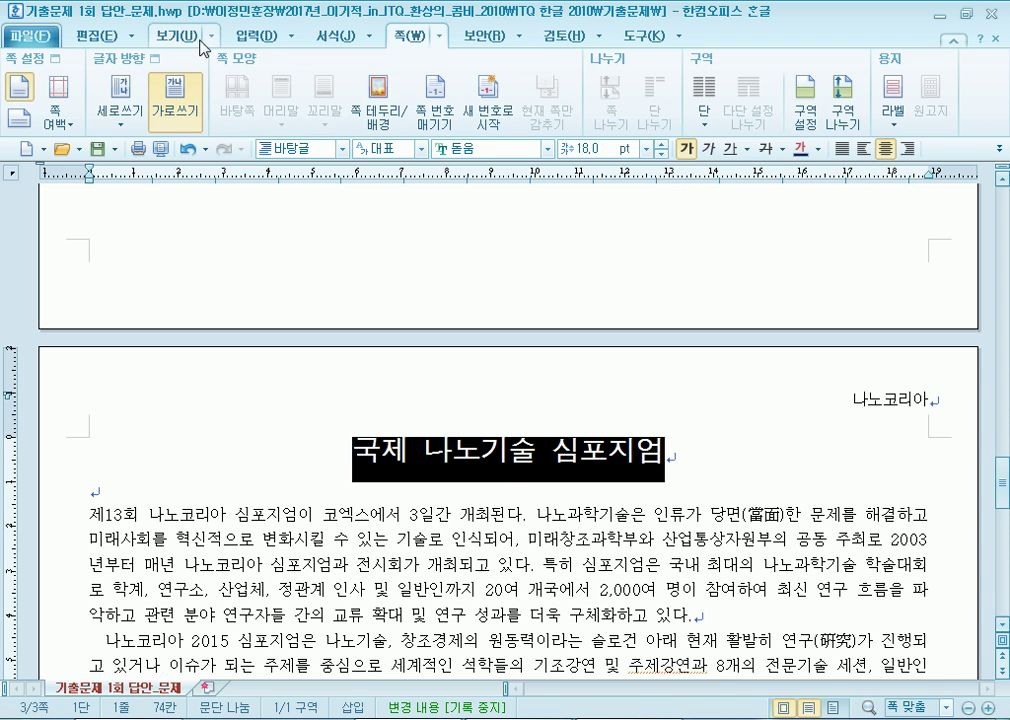
{"action": "left_click", "coordinate": [255, 36]}
{"action": "left_click", "coordinate": [781, 105]}
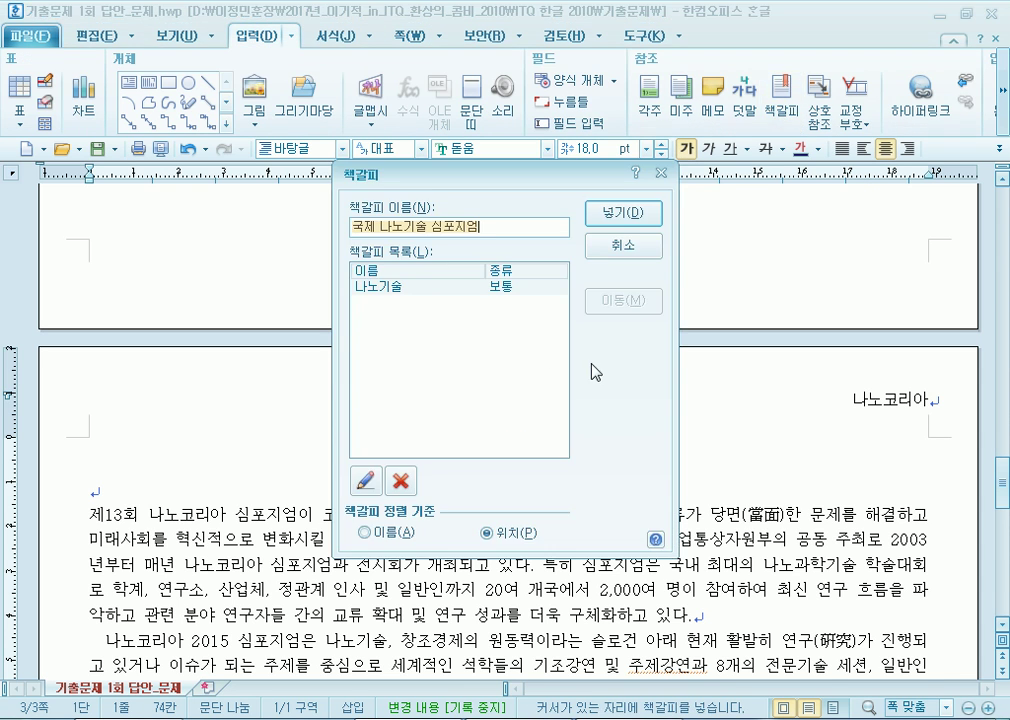
Add the ruby text 창조경제의 원동력 above the title.
{"action": "left_click", "coordinate": [640, 243]}
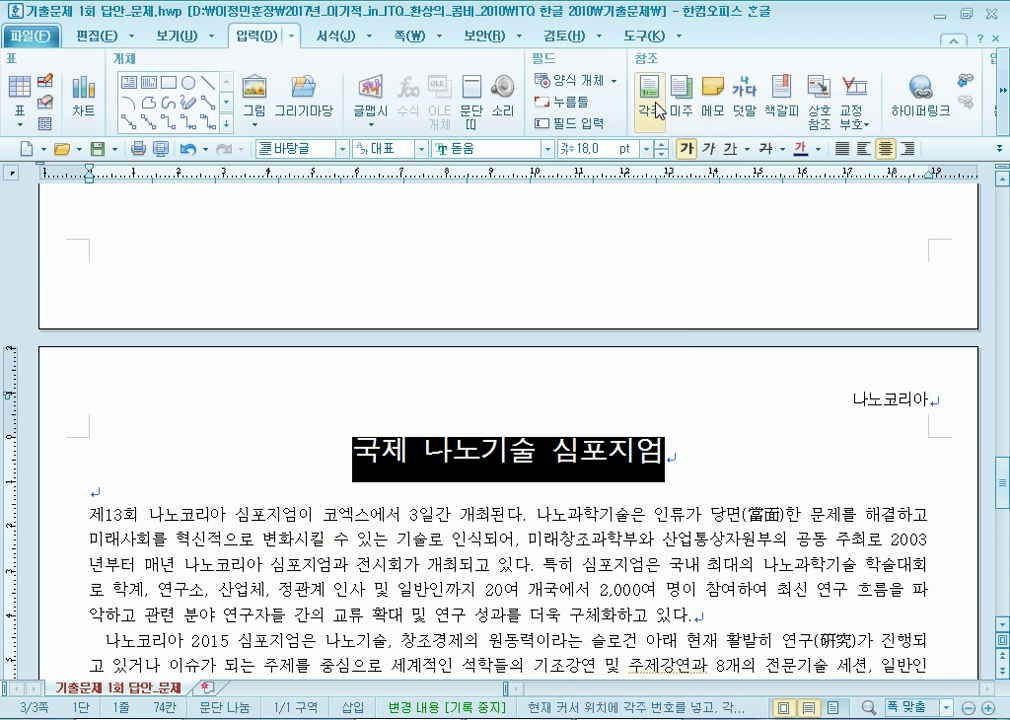
{"action": "left_click", "coordinate": [748, 105]}
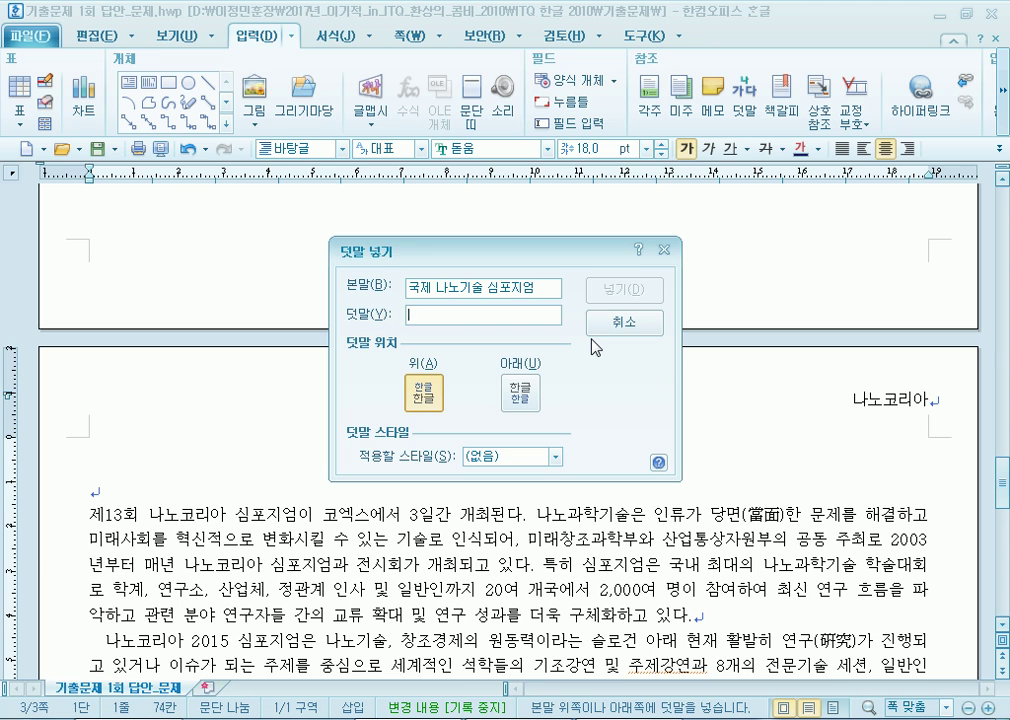
{"action": "type", "text": "창ㅈ"}
{"action": "type", "text": "조경제의 원"}
{"action": "type", "text": "동려"}
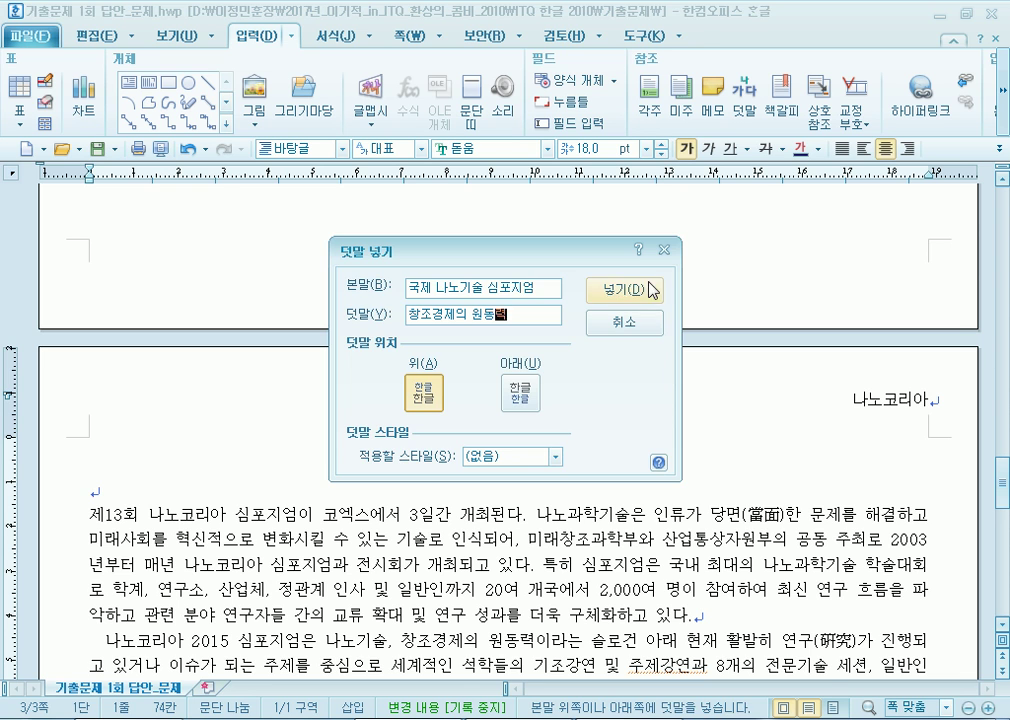
{"action": "left_click", "coordinate": [630, 290]}
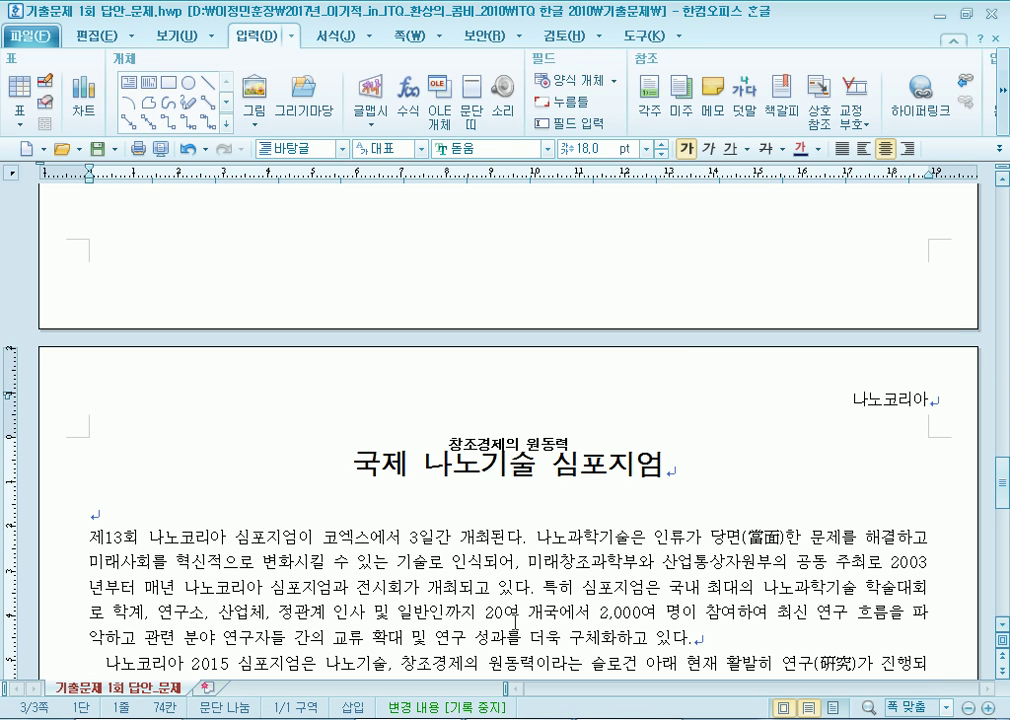
Check the existing 나노기술 bookmark at the title's start and close it unchanged.
{"action": "key", "text": "Home"}
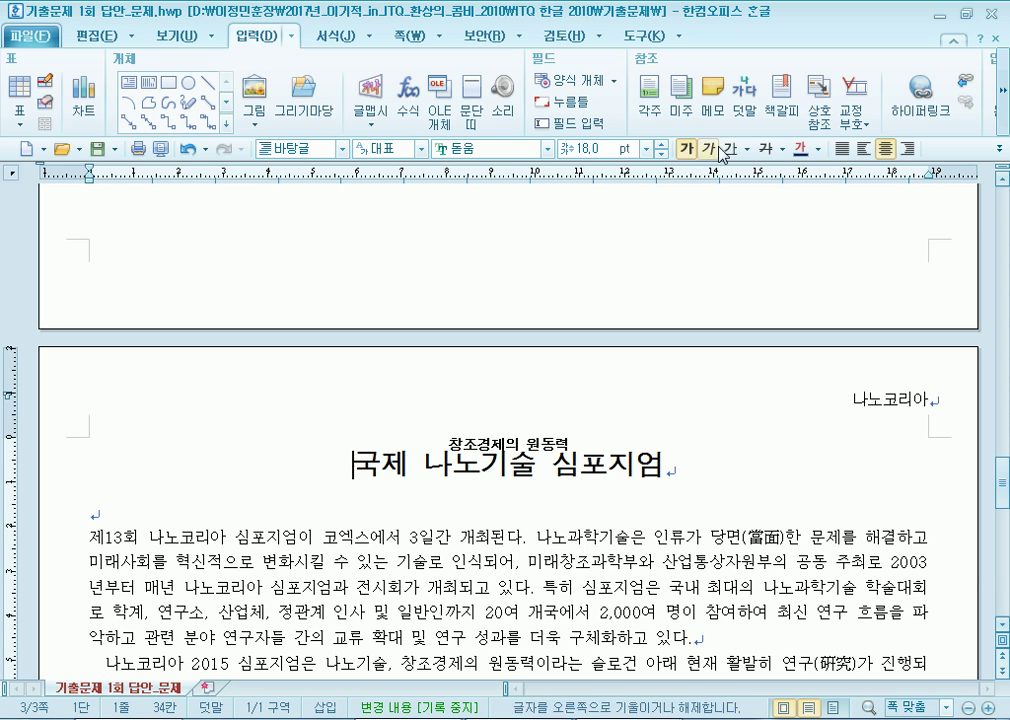
{"action": "left_click", "coordinate": [782, 100]}
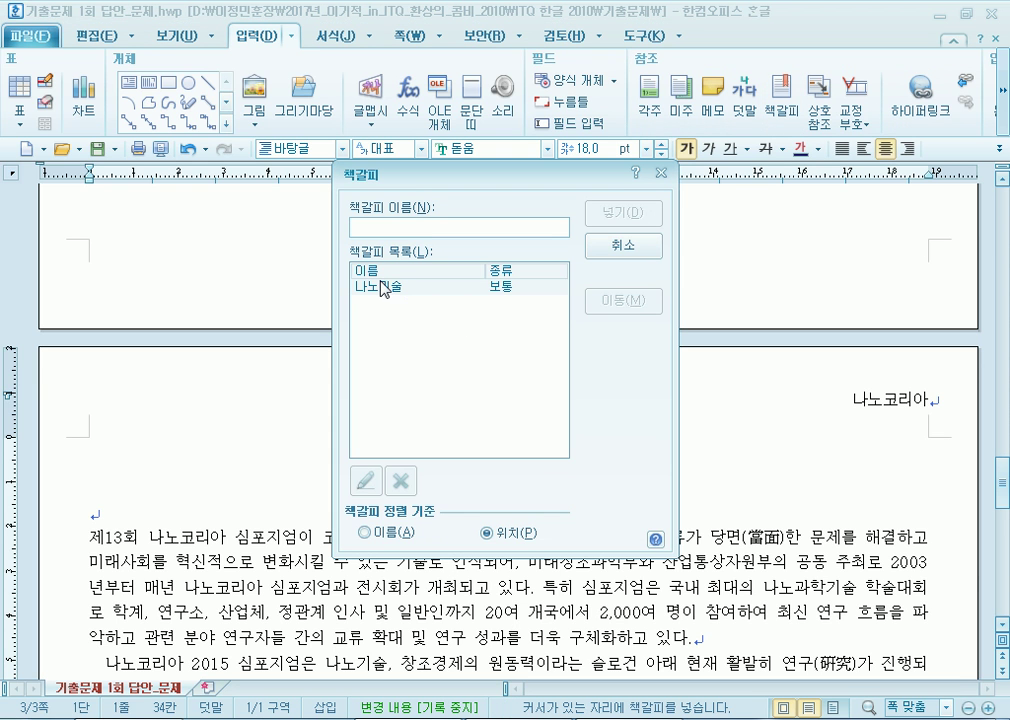
{"action": "left_click", "coordinate": [380, 287]}
{"action": "left_click", "coordinate": [649, 247]}
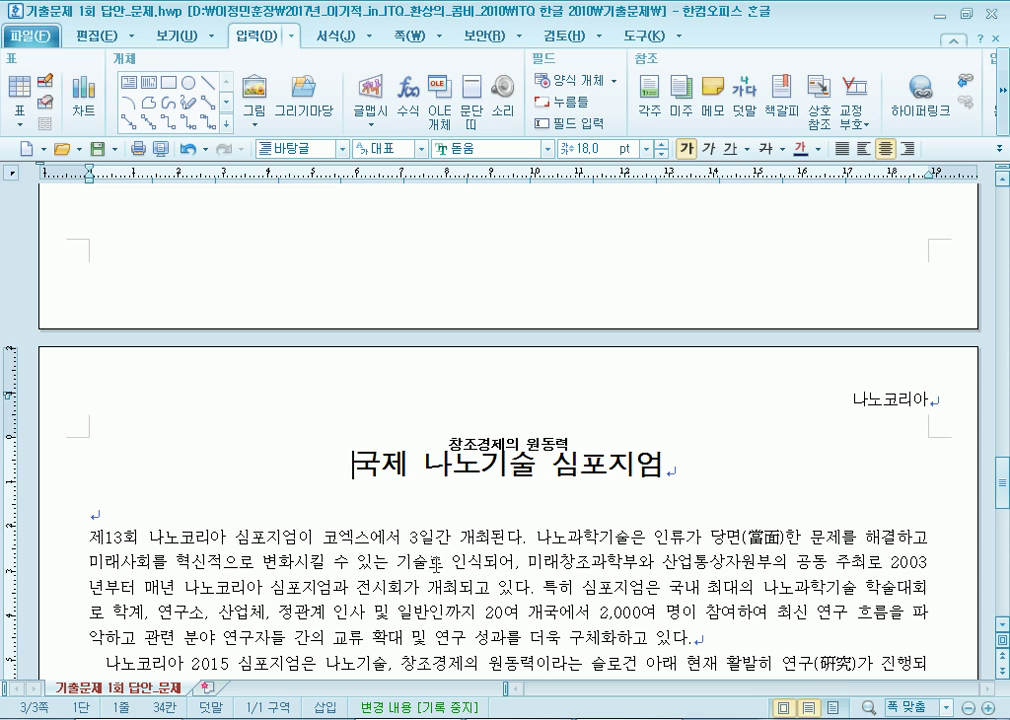
{"action": "scroll", "coordinate": [456, 542], "scroll_direction": "down", "scroll_amount": 3}
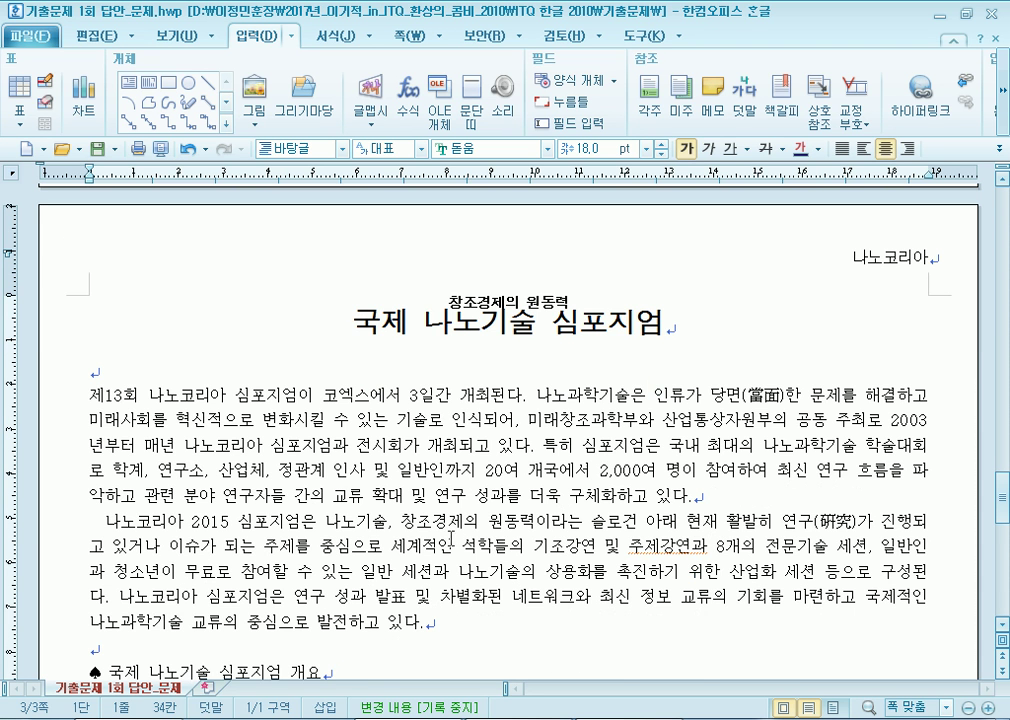
Place the caret at the start of the 제13회 paragraph.
{"action": "left_click", "coordinate": [93, 395]}
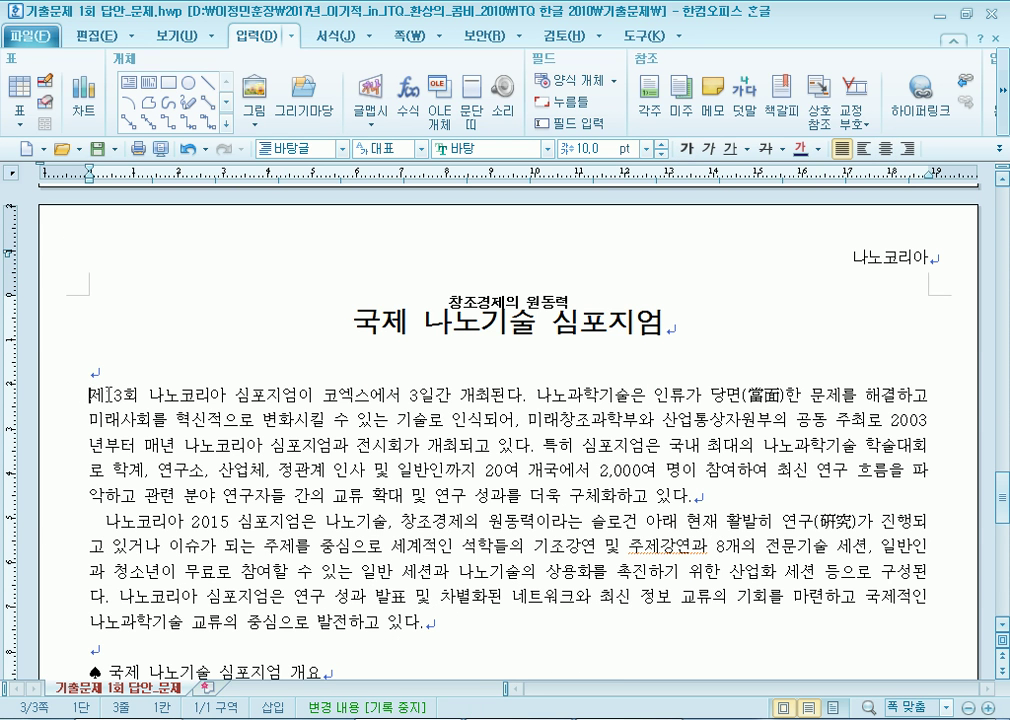
{"action": "left_click_drag", "start_coordinate": [93, 395], "coordinate": [758, 491]}
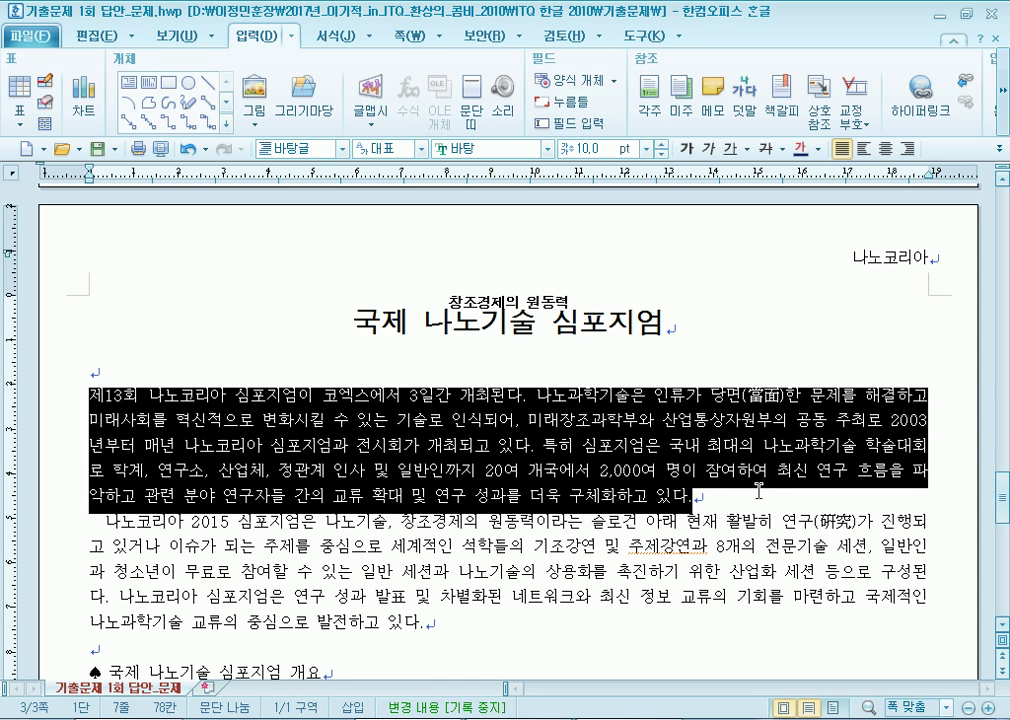
{"action": "left_click", "coordinate": [196, 395]}
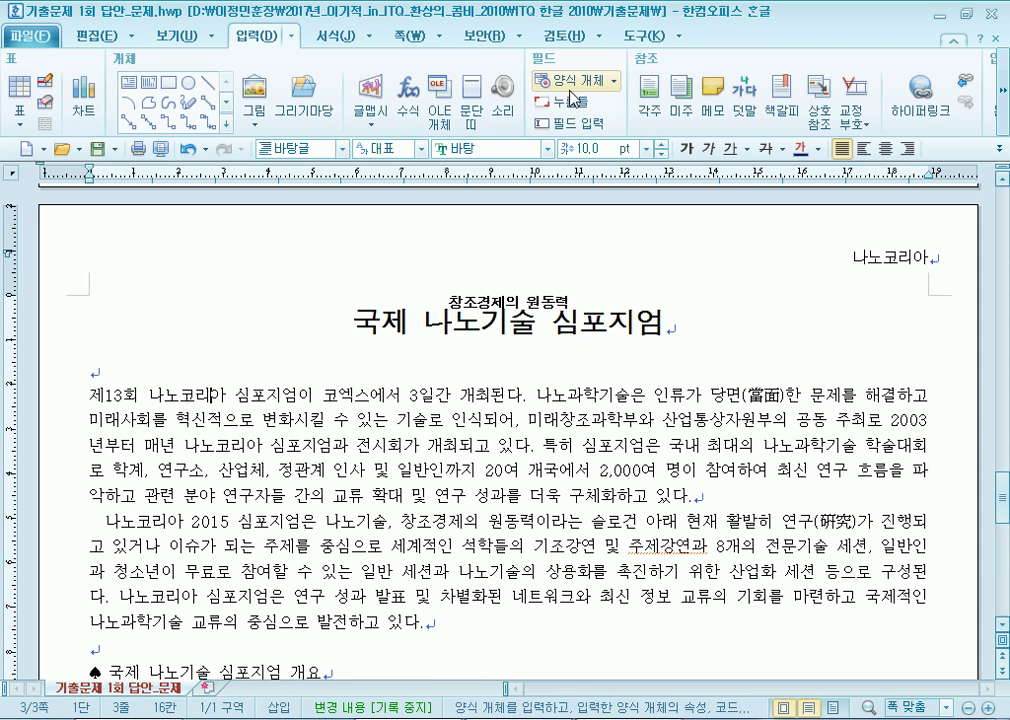
{"action": "scroll", "coordinate": [280, 31], "scroll_direction": "down", "scroll_amount": 1}
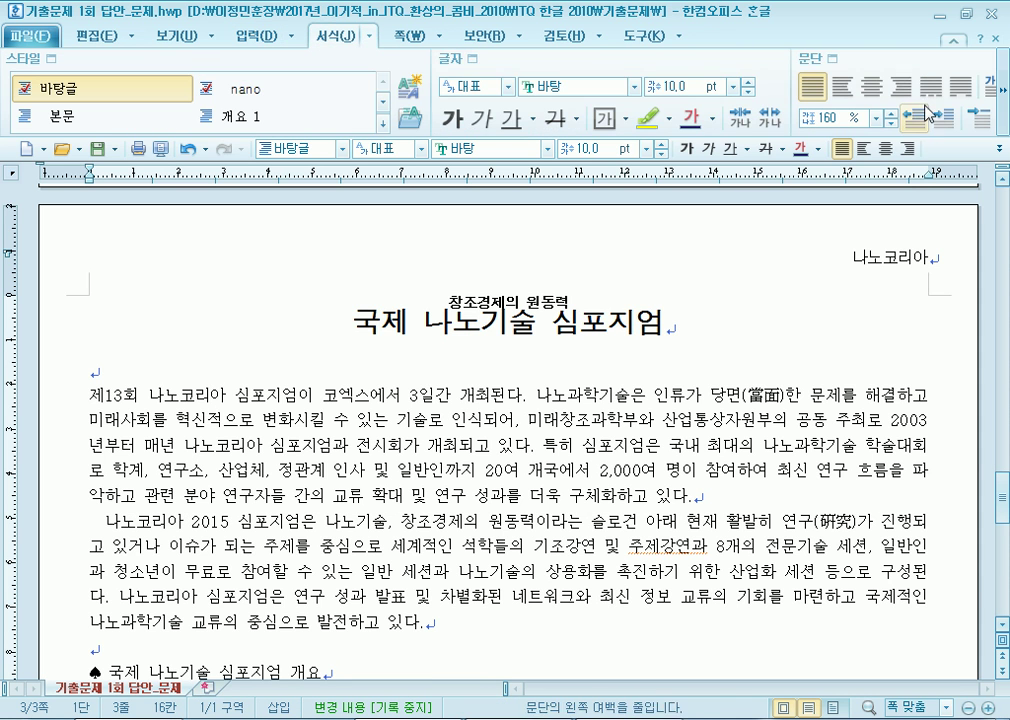
{"action": "left_click", "coordinate": [1003, 100]}
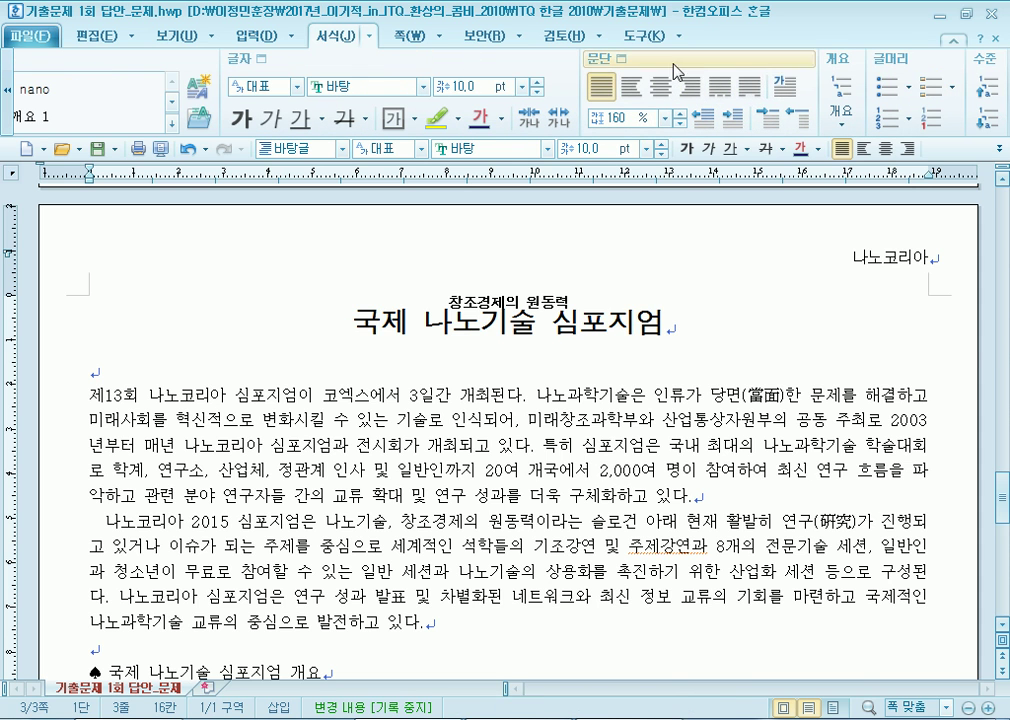
Apply a two-line 궁서 drop cap with yellow shading to the paragraph.
{"action": "left_click", "coordinate": [787, 88]}
{"action": "left_click", "coordinate": [379, 271]}
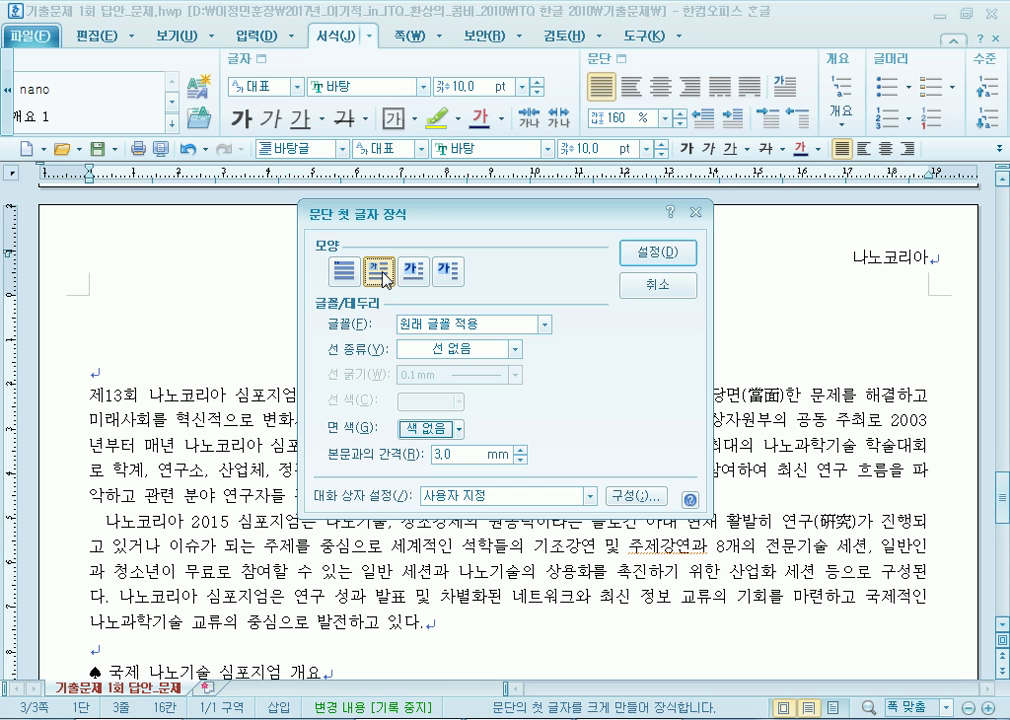
{"action": "left_click", "coordinate": [453, 333]}
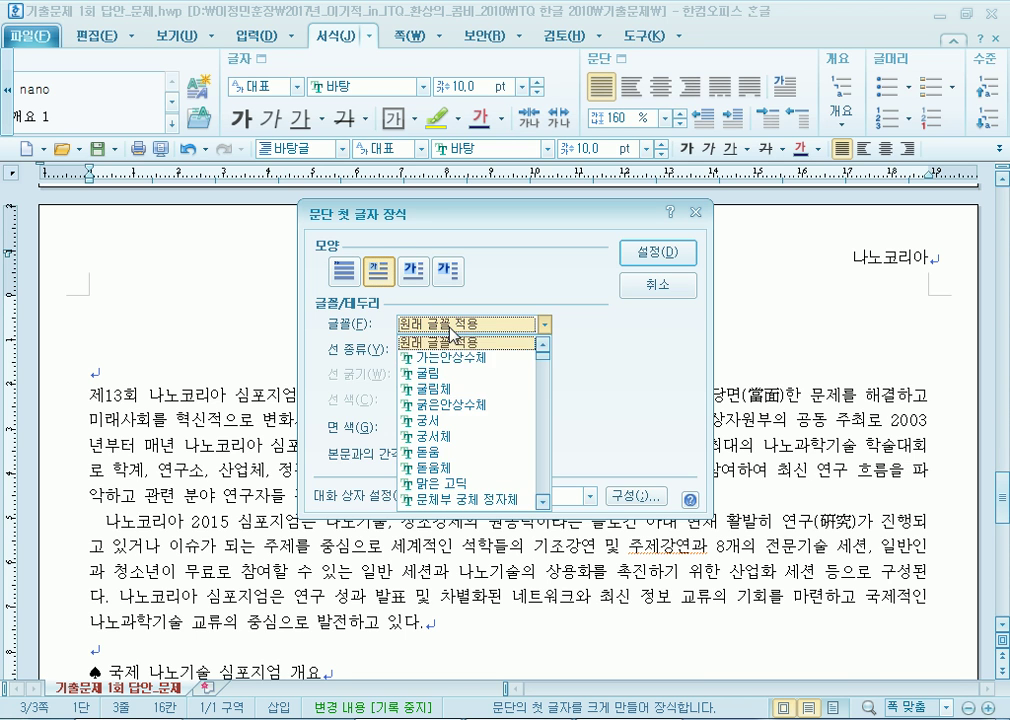
{"action": "left_click", "coordinate": [450, 426]}
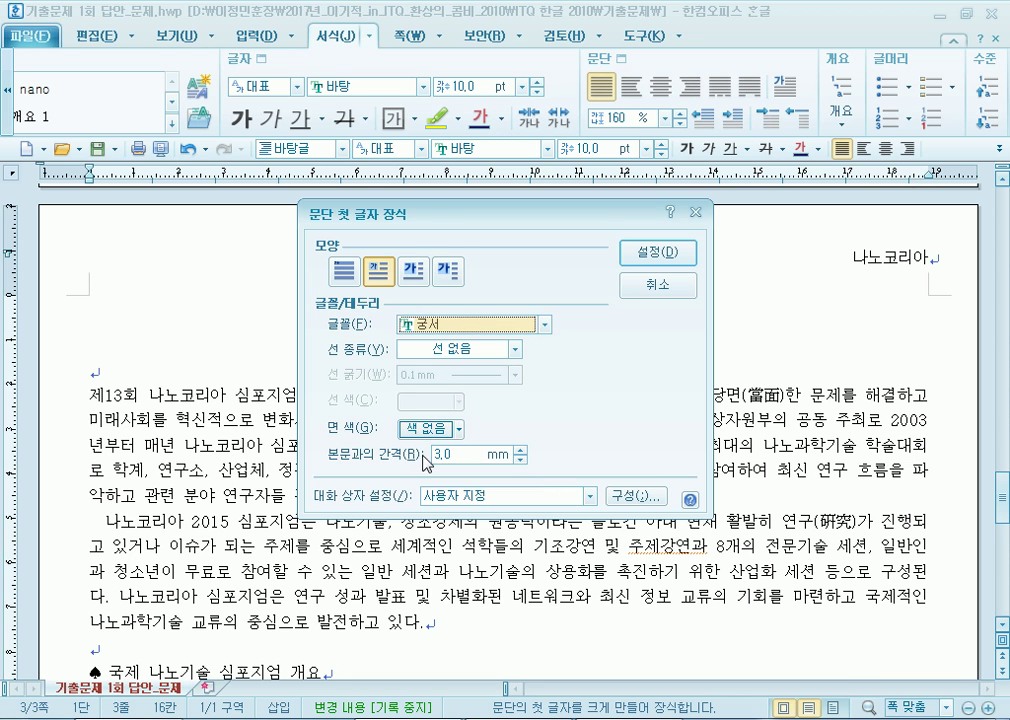
{"action": "left_click", "coordinate": [414, 430]}
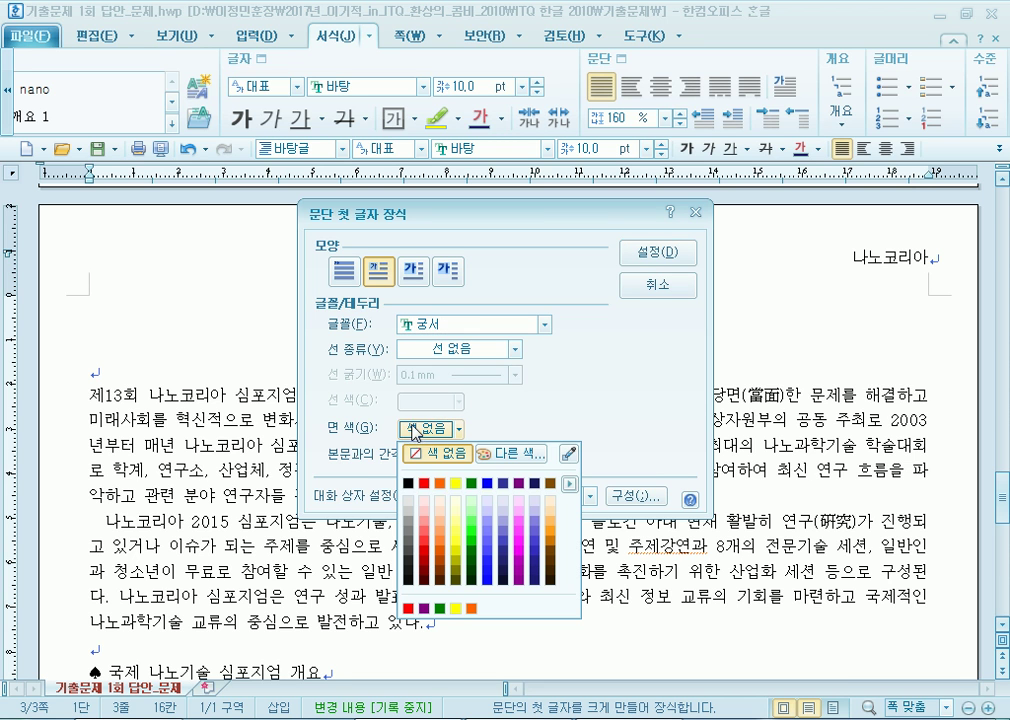
{"action": "left_click", "coordinate": [455, 486]}
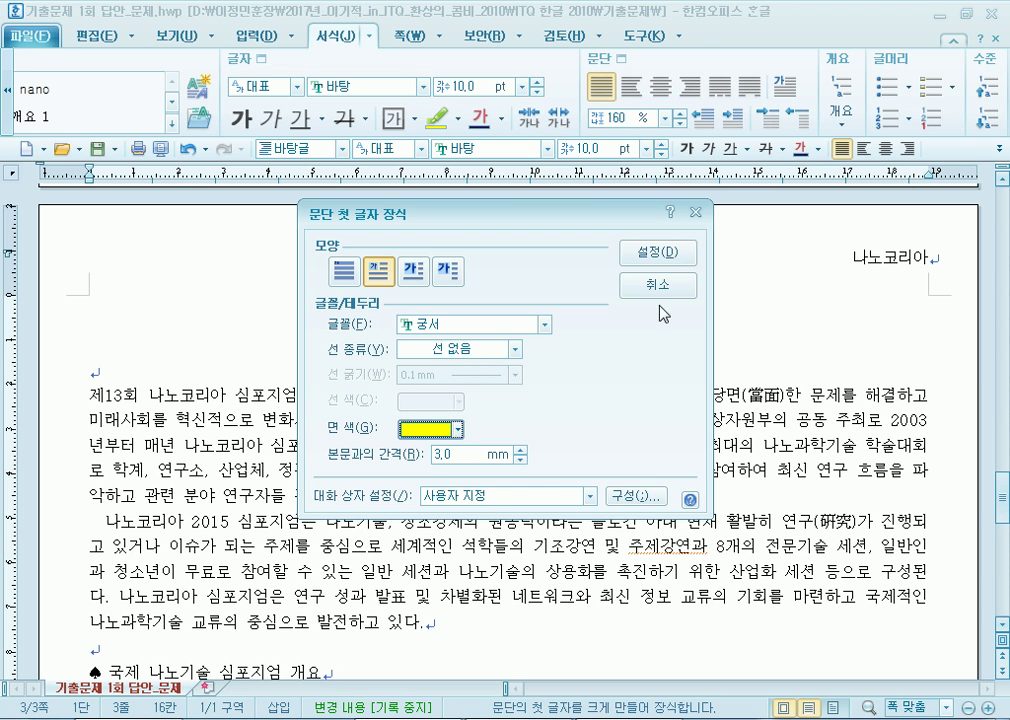
{"action": "left_click", "coordinate": [657, 253]}
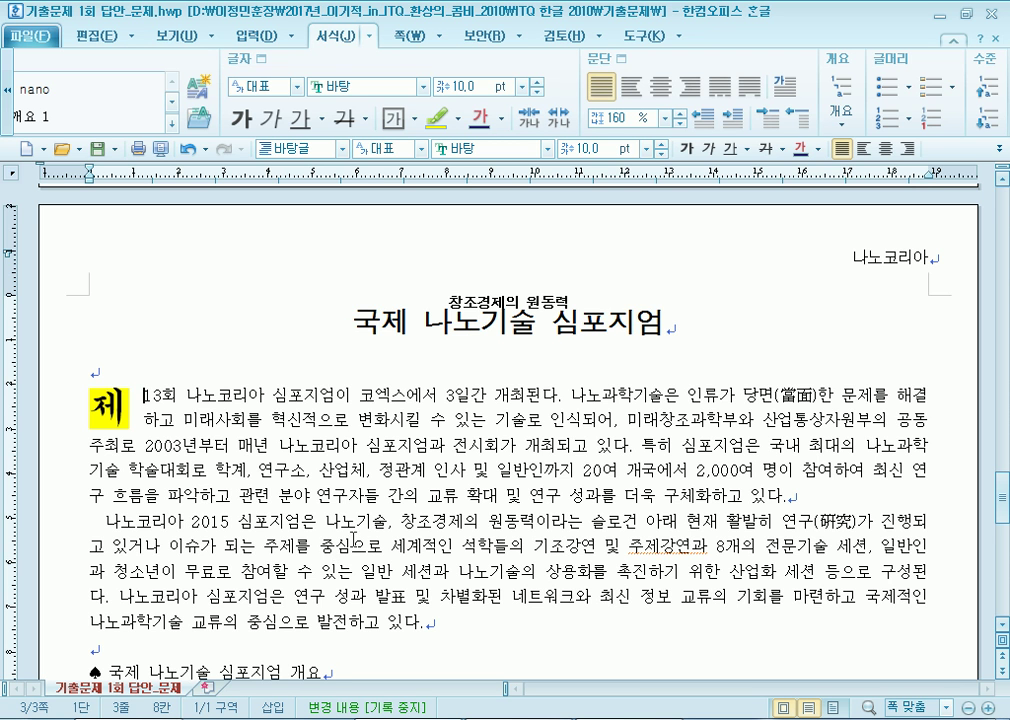
Insert a footnote after 심포지엄 in the first sentence.
{"action": "scroll", "coordinate": [493, 393], "scroll_direction": "down", "scroll_amount": 1}
{"action": "scroll", "coordinate": [493, 393], "scroll_direction": "down", "scroll_amount": 1}
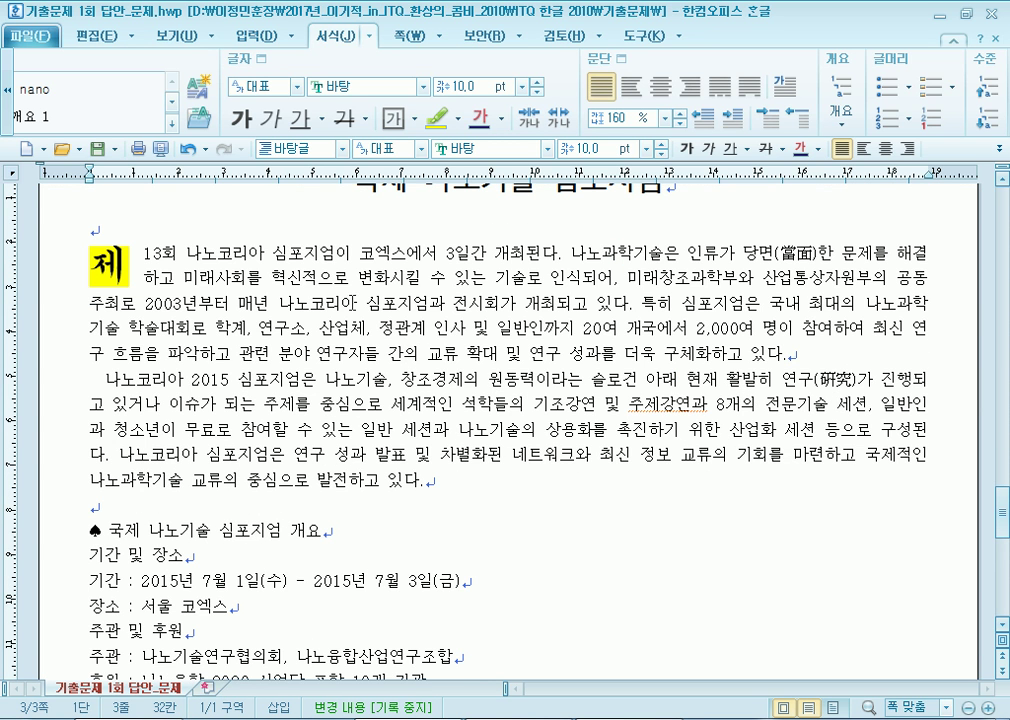
{"action": "left_click", "coordinate": [245, 37]}
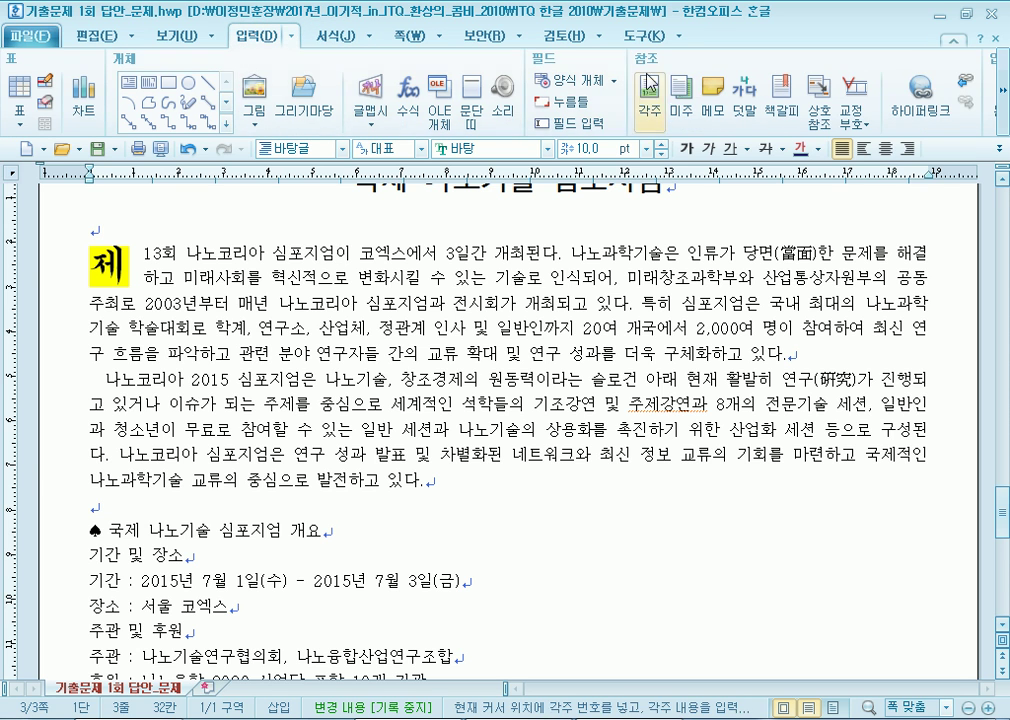
{"action": "left_click", "coordinate": [513, 92]}
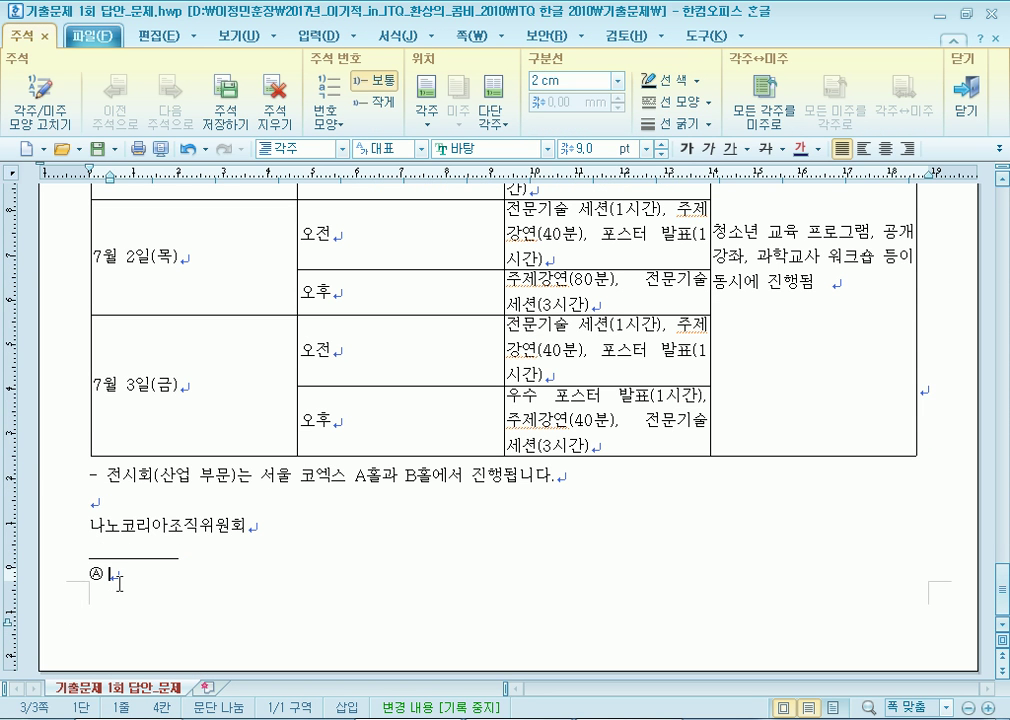
Write the footnote text ending 참석자의 질문에 답하는 형식의 토론회.
{"action": "type", "text": "특정ㅎ"}
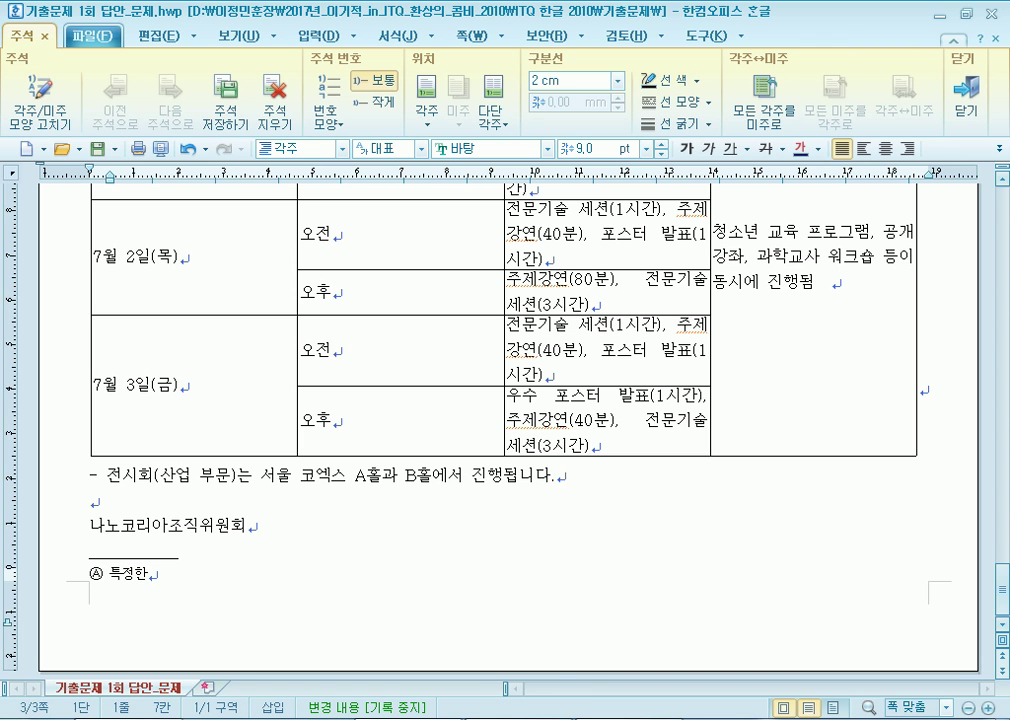
{"action": "type", "text": " 문제에 ㄷ"}
{"action": "type", "text": "ㅐ하여 두 살"}
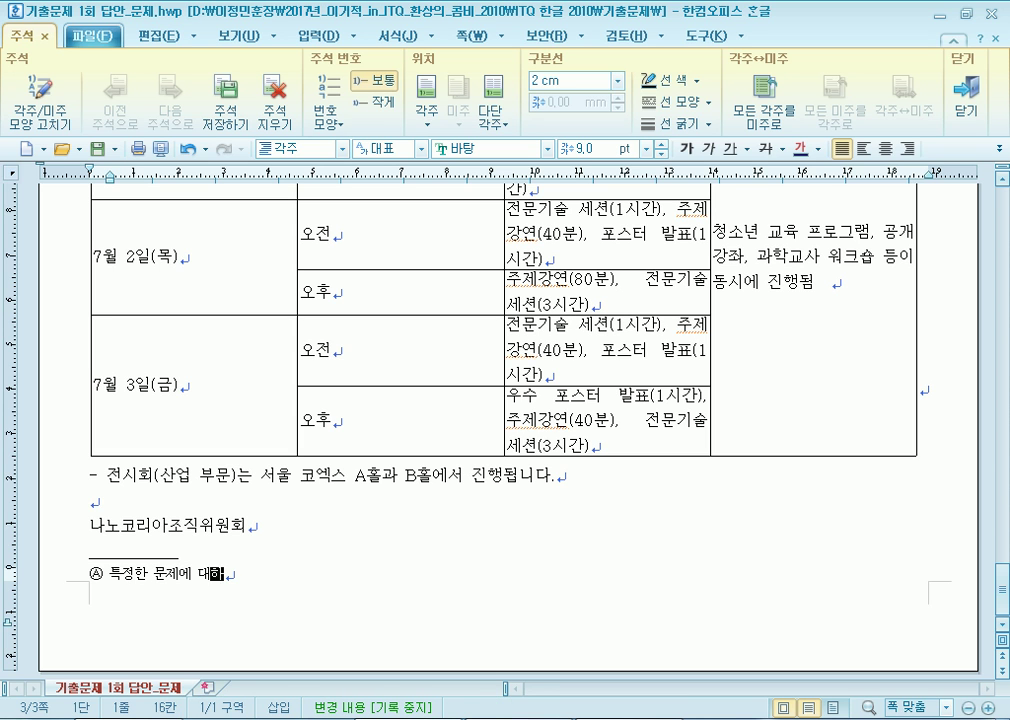
{"action": "type", "text": "ㅏㅁ 이상의 전문"}
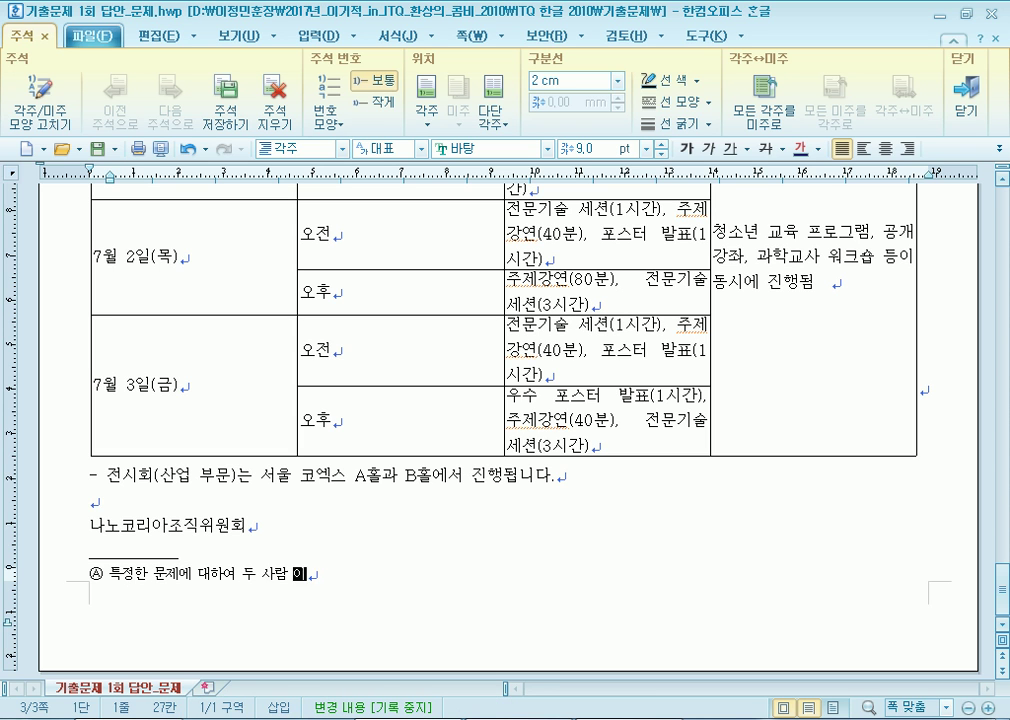
{"action": "type", "text": "가와 우"}
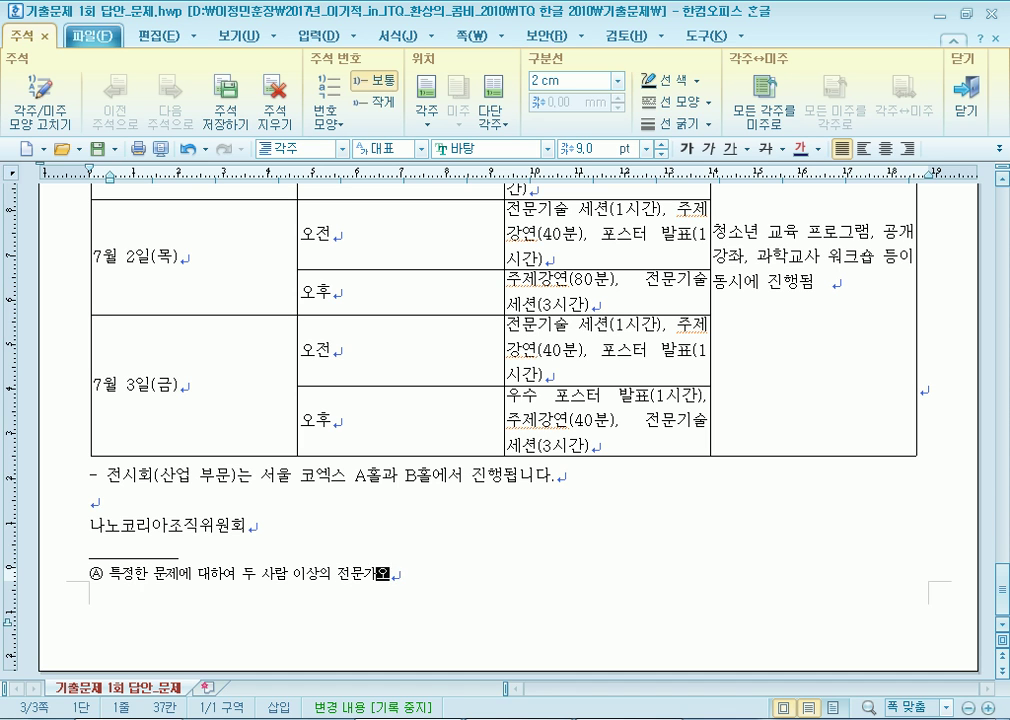
{"action": "key", "text": "BackSpace"}
{"action": "key", "text": "BackSpace"}
{"action": "key", "text": "BackSpace"}
{"action": "type", "text": "가 의견을 "}
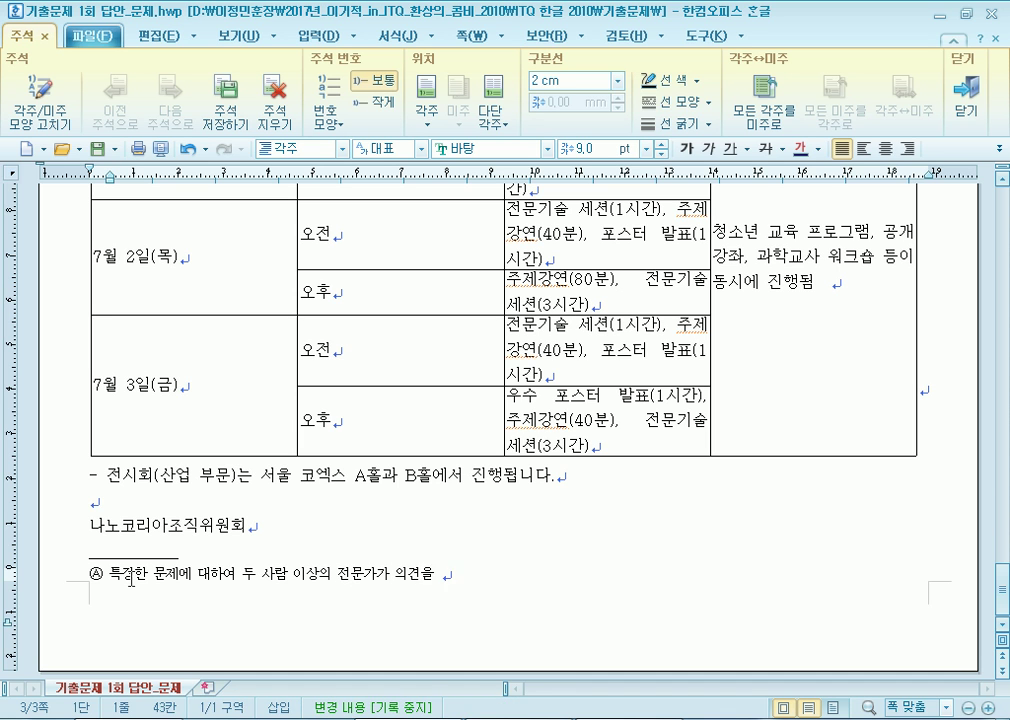
{"action": "type", "text": "발표하고 압 ㅅ5"}
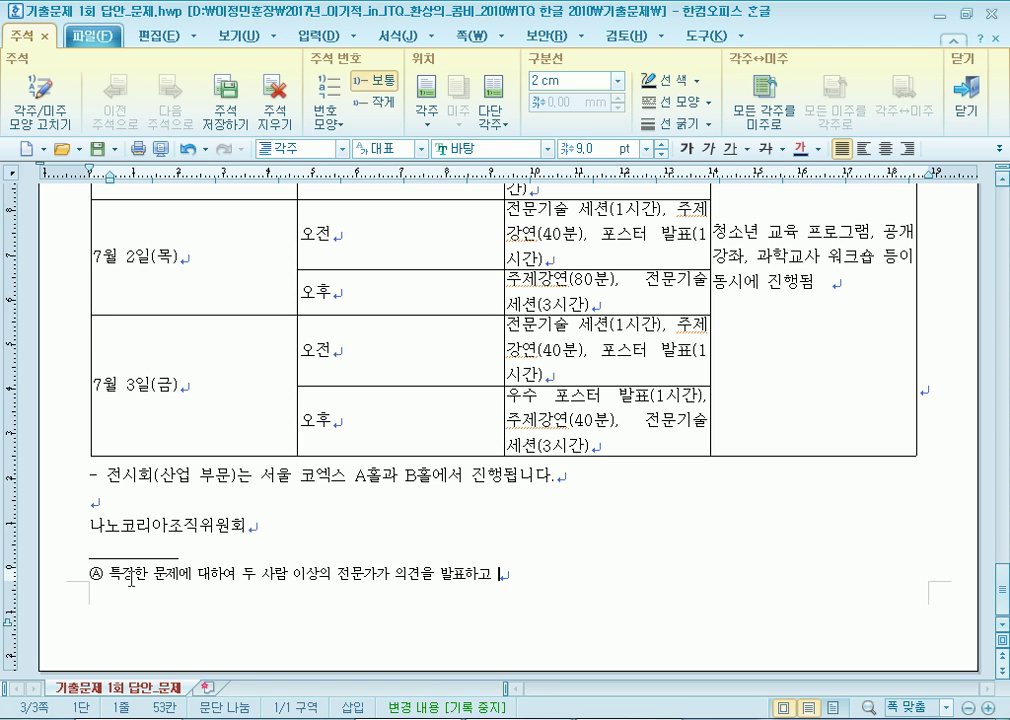
{"action": "key", "text": "BackSpace"}
{"action": "key", "text": "BackSpace"}
{"action": "key", "text": "BackSpace"}
{"action": "key", "text": "BackSpace"}
{"action": "type", "text": "참석자의 질문에 답하는 형식의 토론회"}
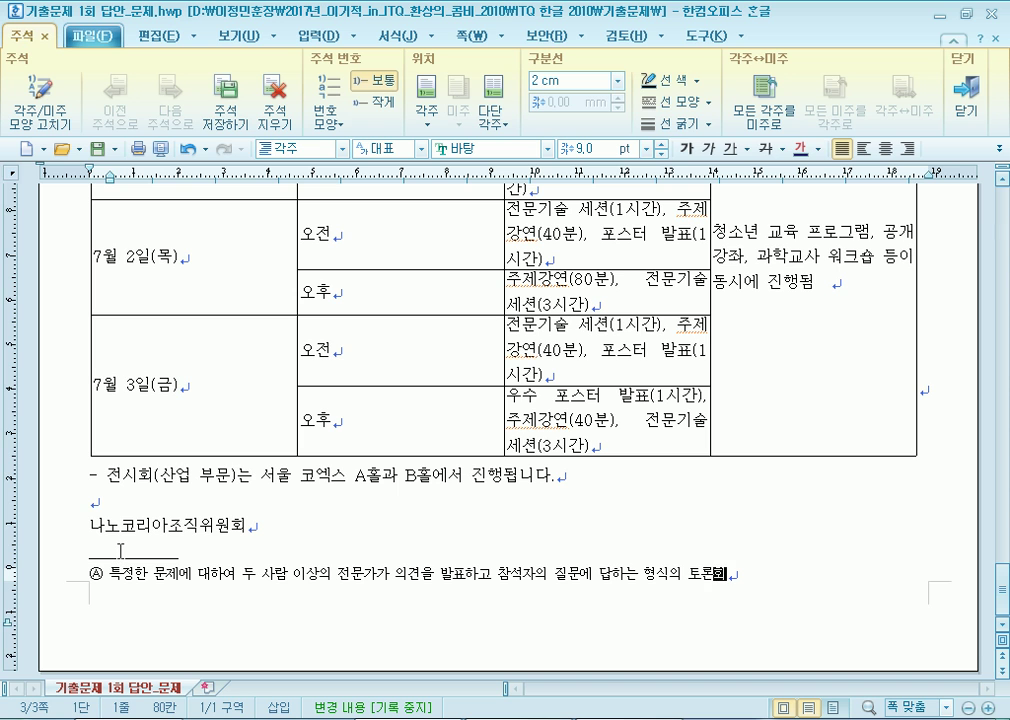
{"action": "type", "text": "."}
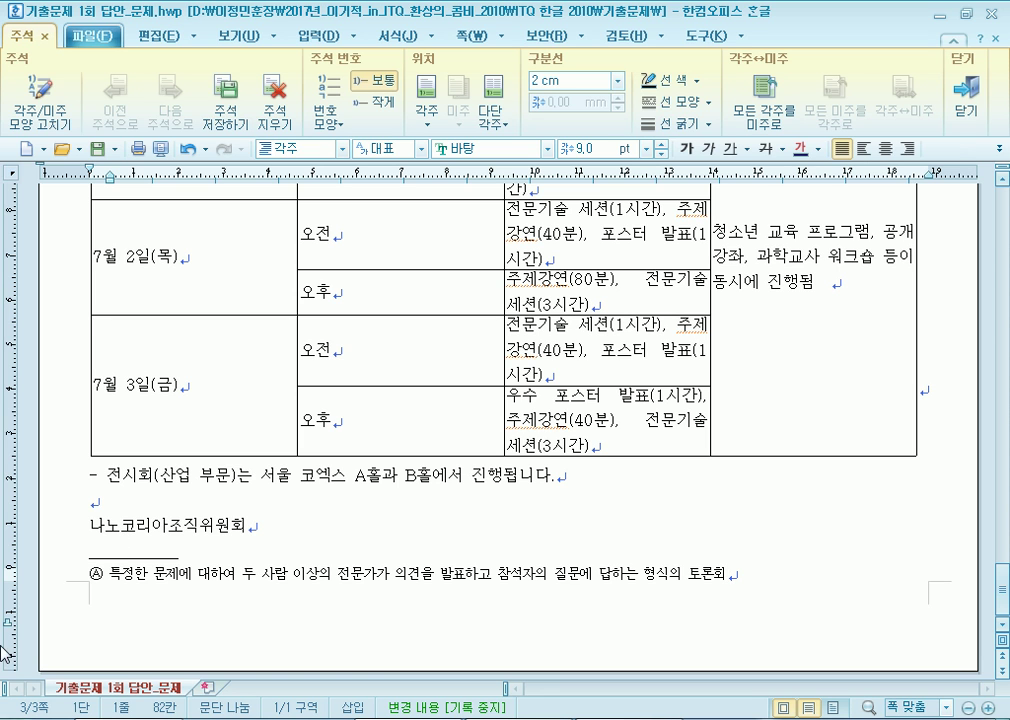
Enlarge the footnote text to 10 pt.
{"action": "left_click", "coordinate": [76, 576]}
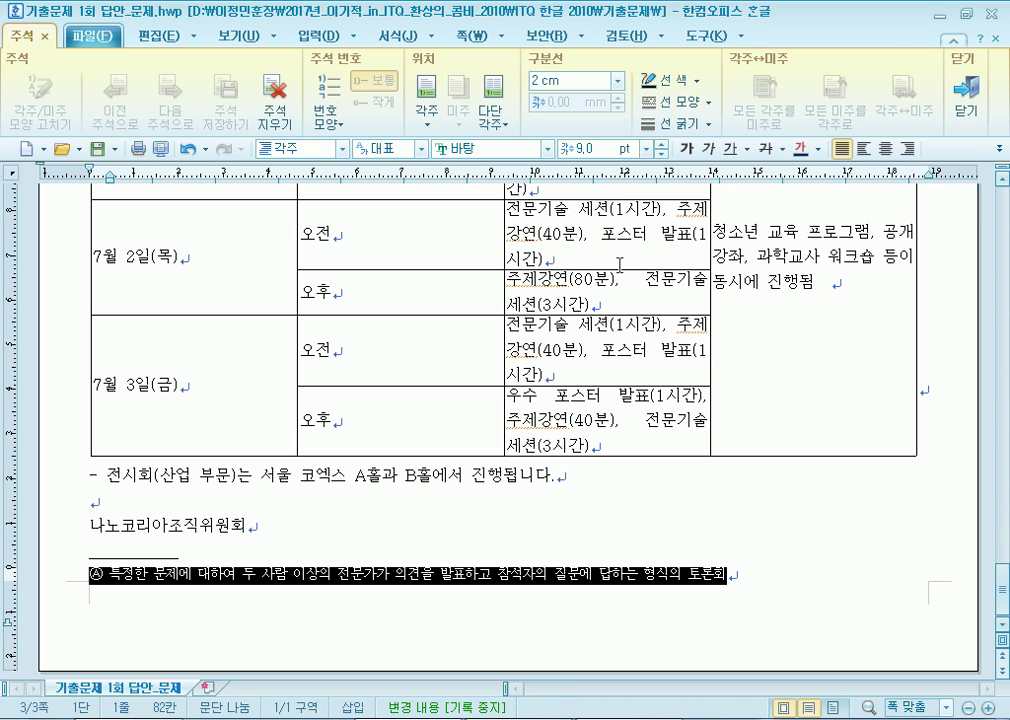
{"action": "left_click", "coordinate": [660, 146]}
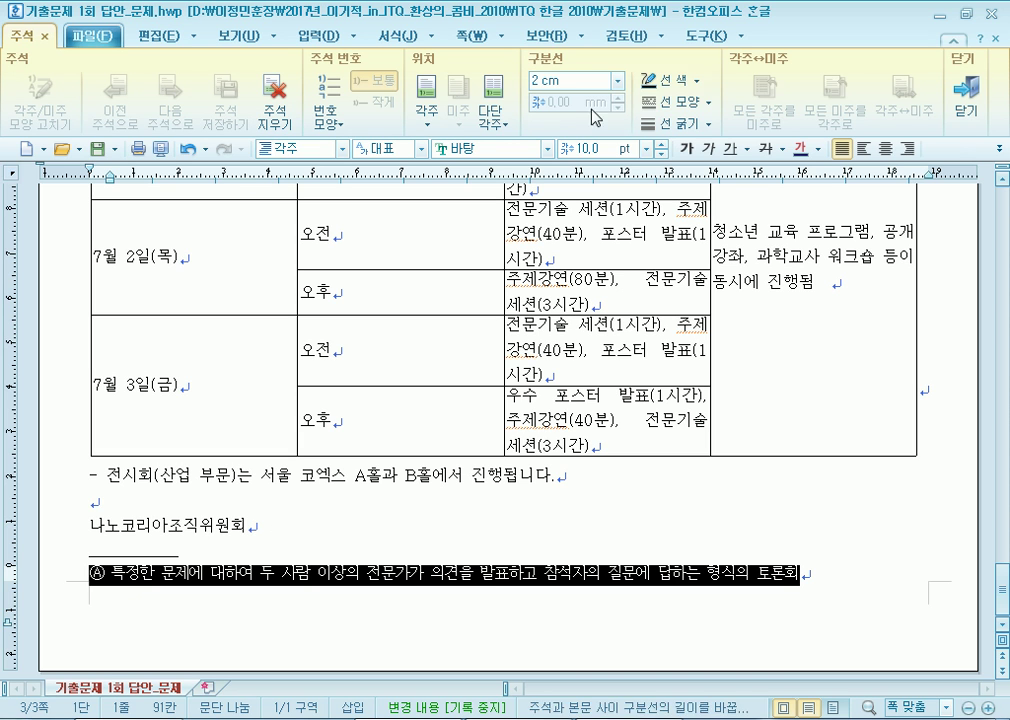
{"action": "left_click", "coordinate": [167, 582]}
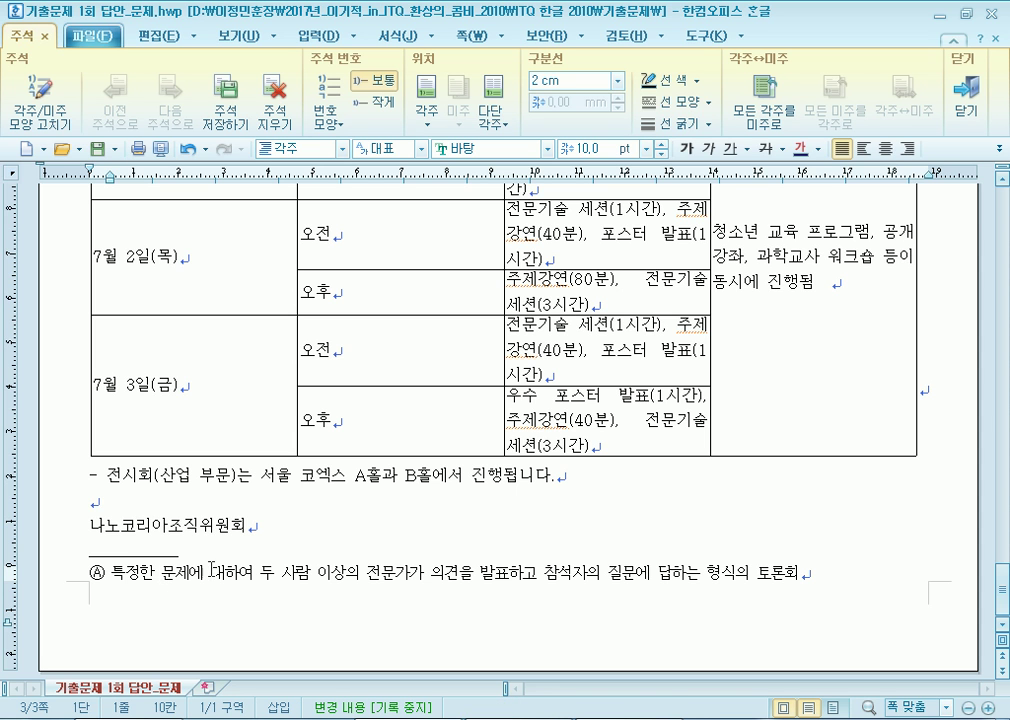
Keep the footnote numbering in the circled Ⓐ, Ⓑ, Ⓒ style.
{"action": "left_click", "coordinate": [42, 106]}
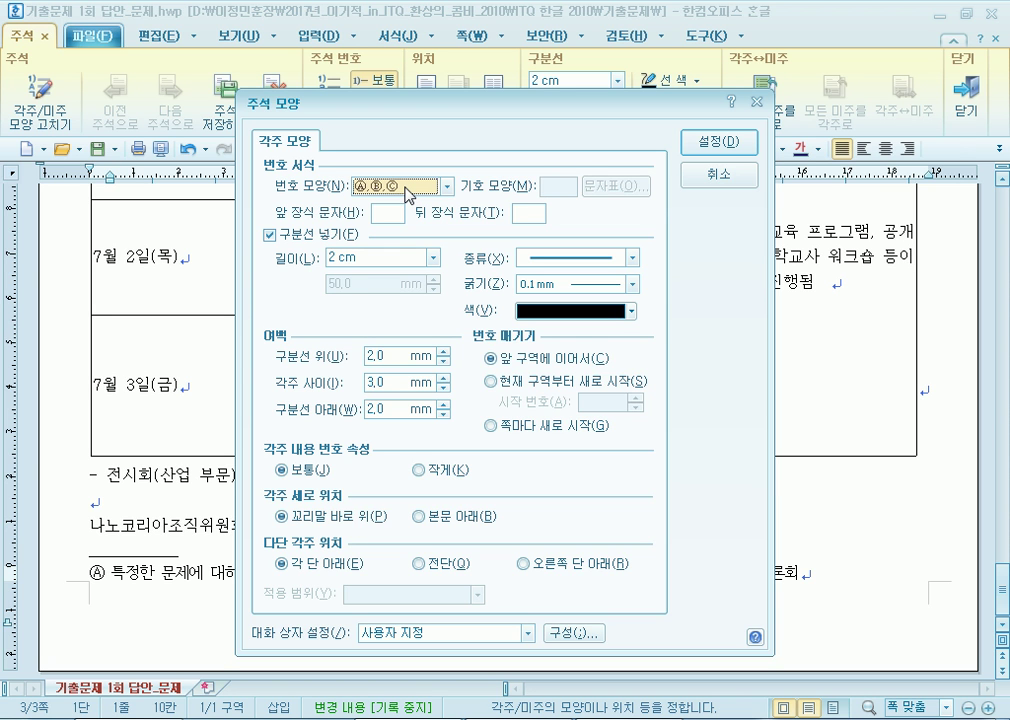
{"action": "left_click", "coordinate": [718, 142]}
{"action": "scroll", "coordinate": [374, 519], "scroll_direction": "up", "scroll_amount": 5}
{"action": "scroll", "coordinate": [374, 519], "scroll_direction": "up", "scroll_amount": 3}
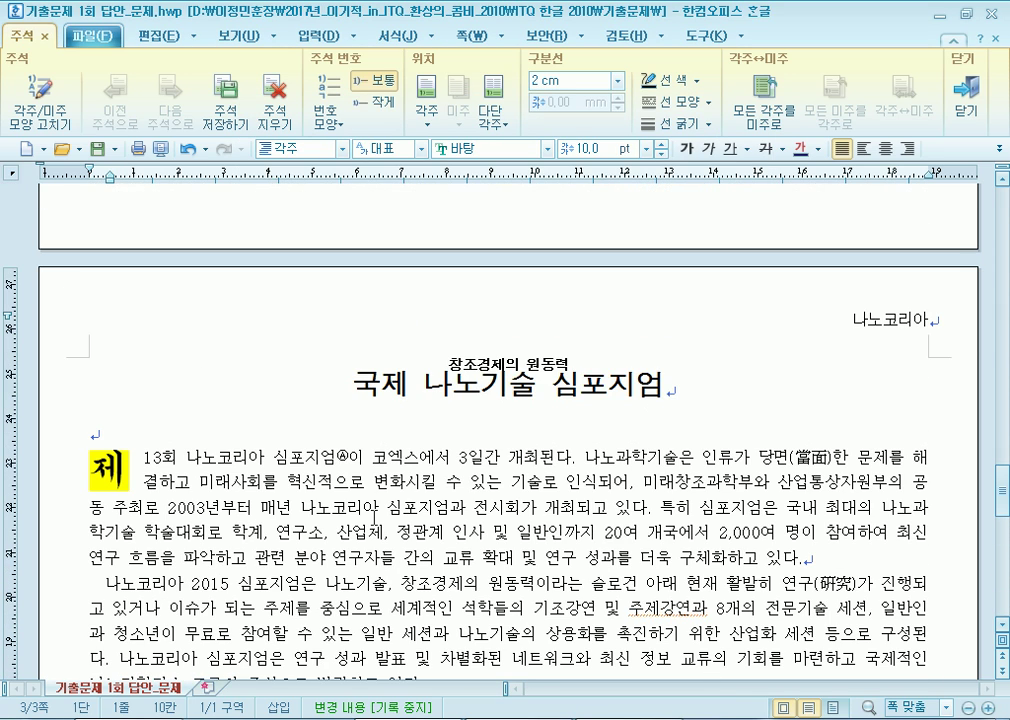
{"action": "scroll", "coordinate": [420, 330], "scroll_direction": "down", "scroll_amount": 2}
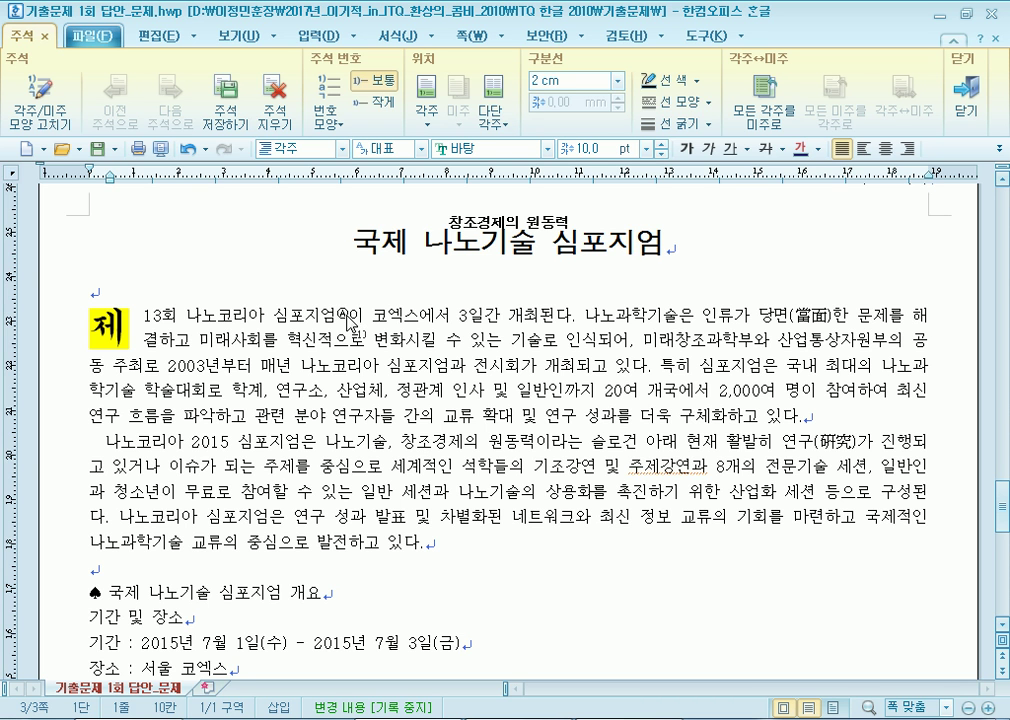
{"action": "scroll", "coordinate": [440, 541], "scroll_direction": "down", "scroll_amount": 9}
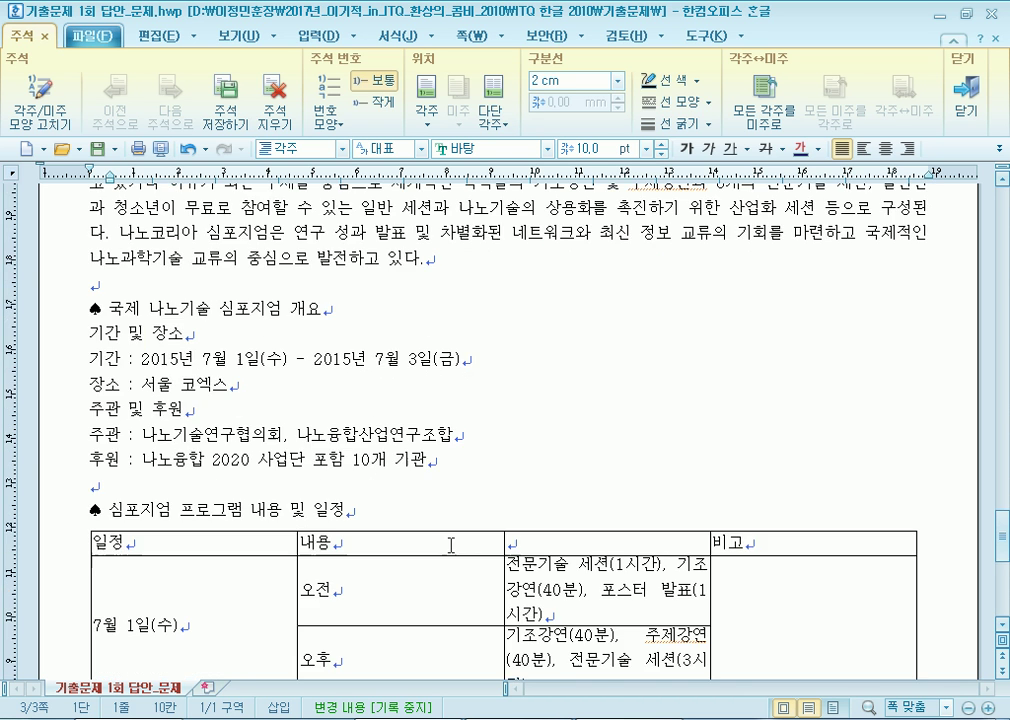
{"action": "scroll", "coordinate": [461, 549], "scroll_direction": "up", "scroll_amount": 13}
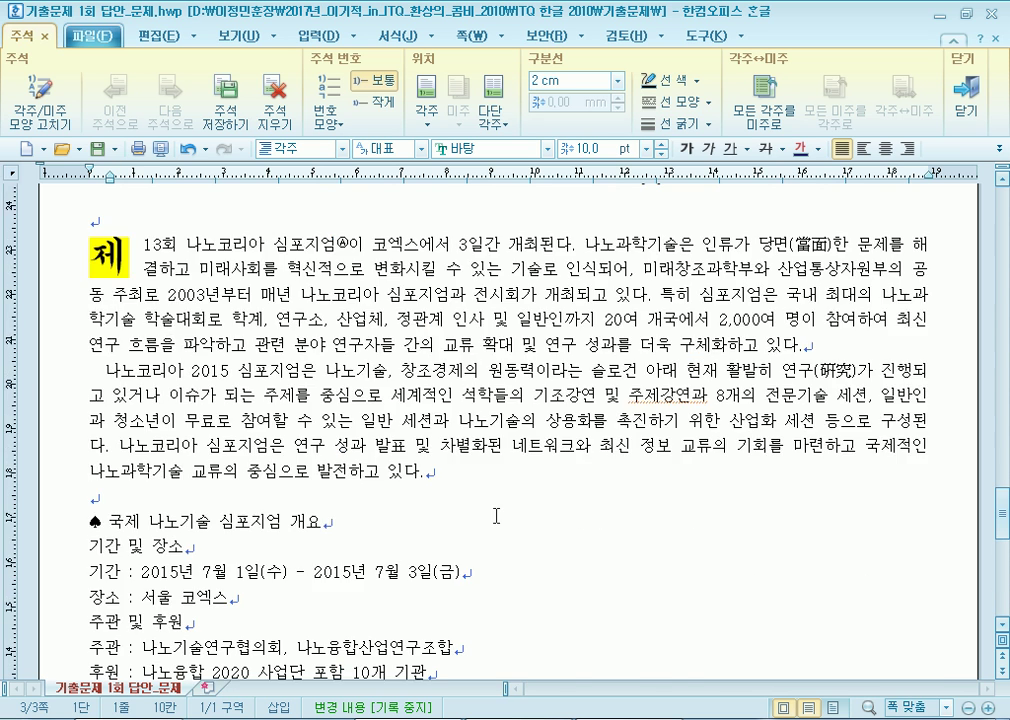
{"action": "scroll", "coordinate": [468, 493], "scroll_direction": "down", "scroll_amount": 4}
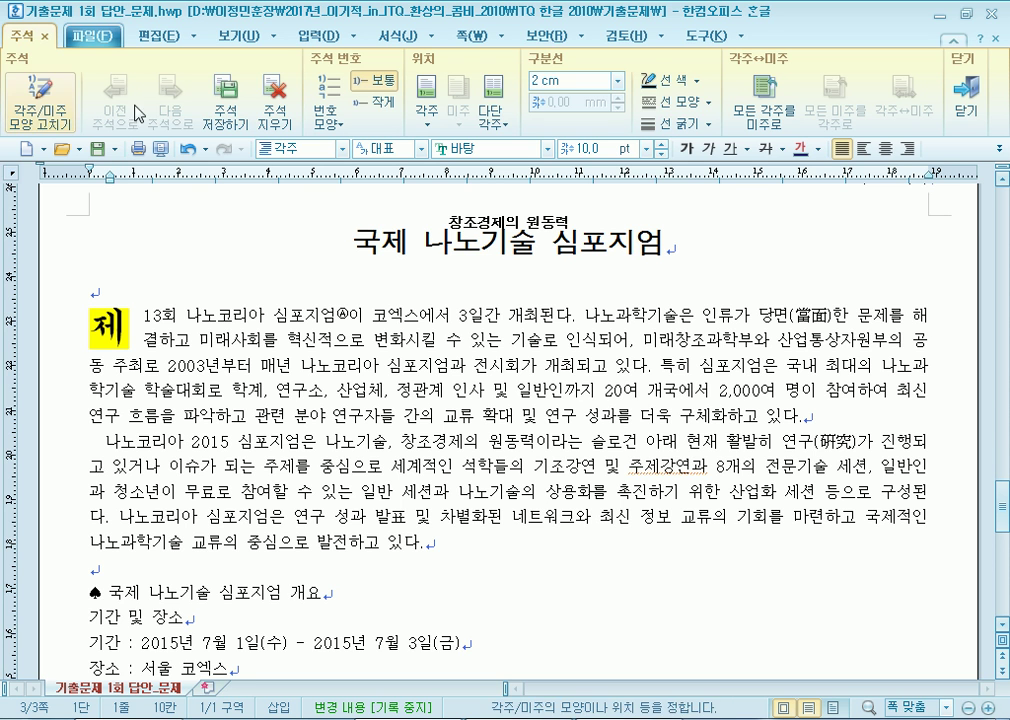
Insert the picture 그림4.JPG into the document.
{"action": "left_click", "coordinate": [317, 35]}
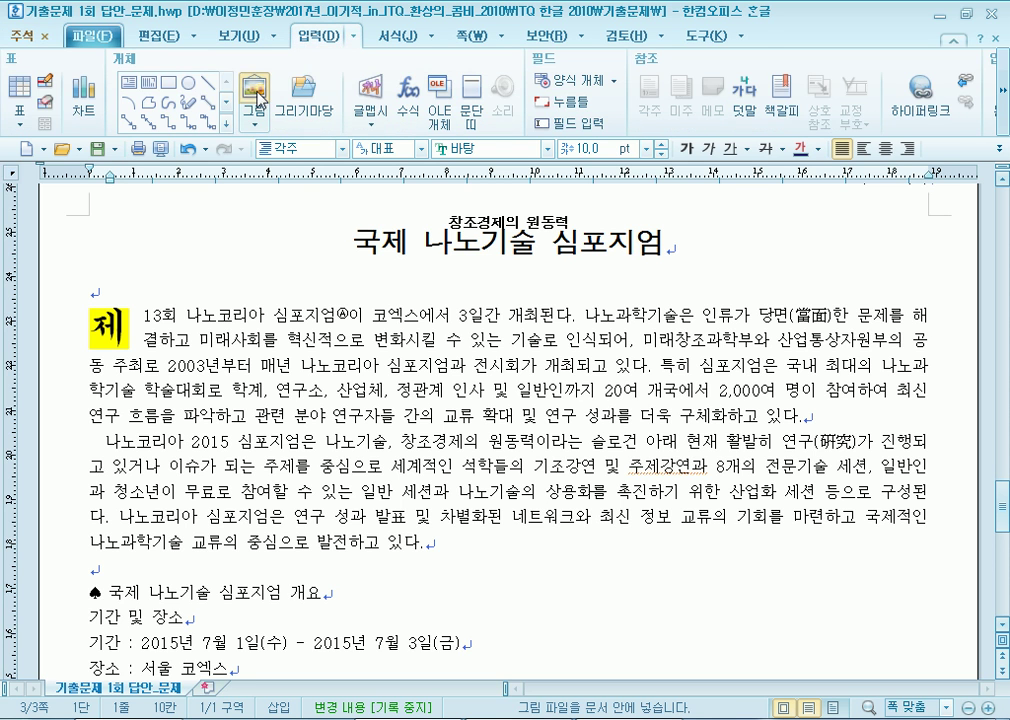
{"action": "left_click", "coordinate": [198, 82]}
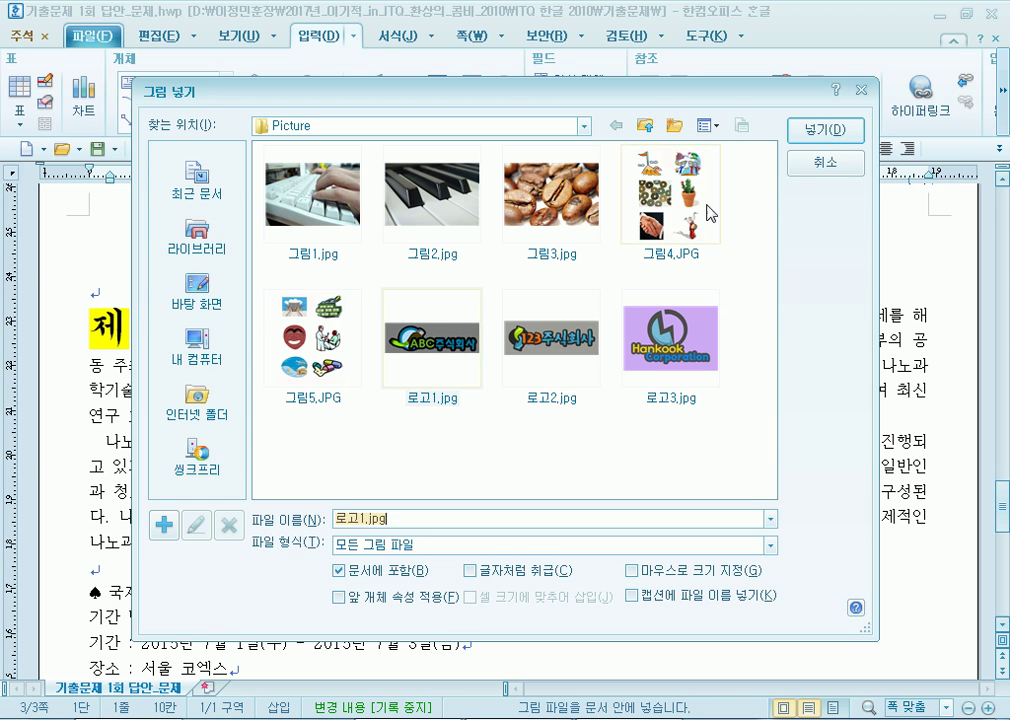
{"action": "left_click", "coordinate": [670, 200]}
{"action": "left_click", "coordinate": [824, 131]}
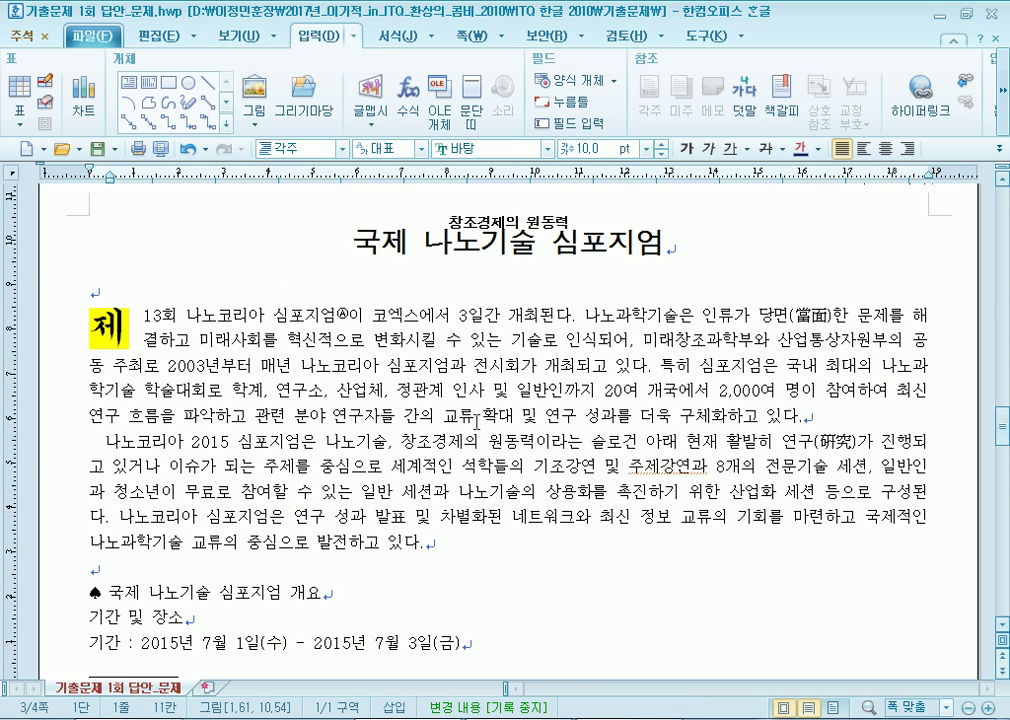
Crop the picture down to the upper-right illustration of people on a winding road.
{"action": "scroll", "coordinate": [440, 485], "scroll_direction": "down", "scroll_amount": 5}
{"action": "scroll", "coordinate": [455, 560], "scroll_direction": "up", "scroll_amount": 3}
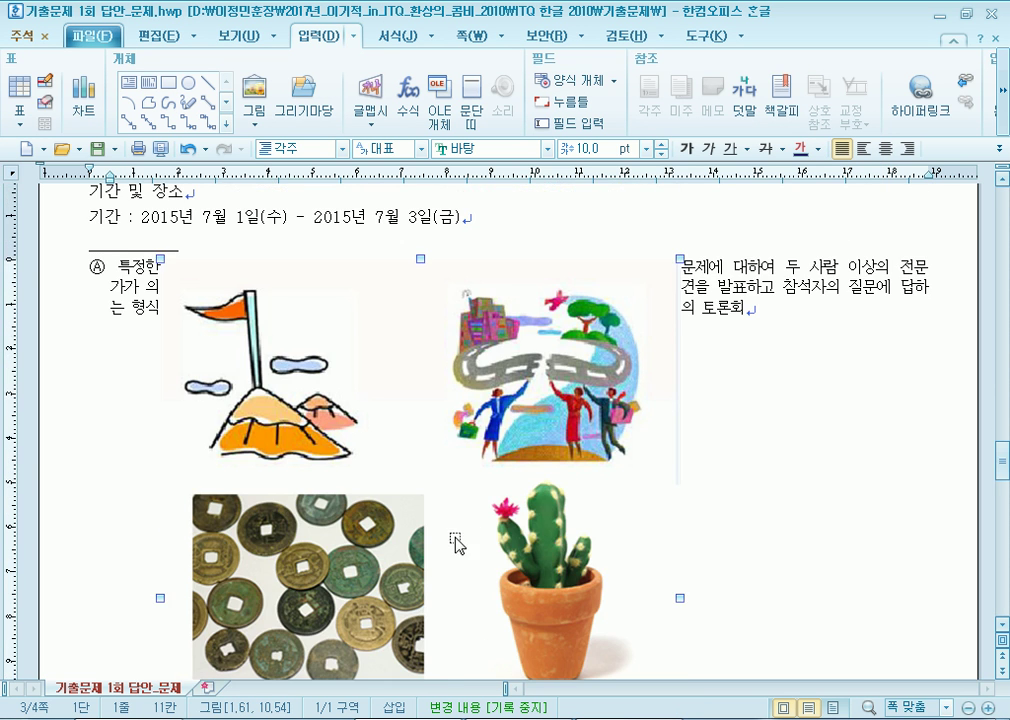
{"action": "left_click_drag", "start_coordinate": [437, 586], "coordinate": [510, 576]}
{"action": "scroll", "coordinate": [512, 580], "scroll_direction": "up", "scroll_amount": 3}
{"action": "left_click_drag", "start_coordinate": [486, 620], "coordinate": [569, 355]}
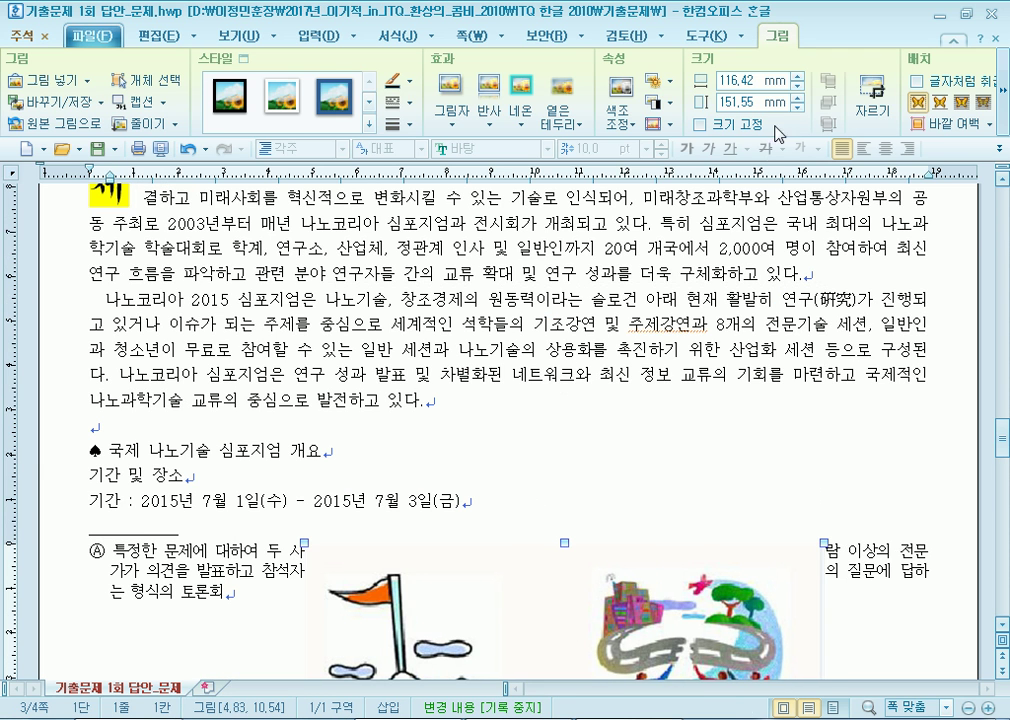
{"action": "scroll", "coordinate": [530, 492], "scroll_direction": "down", "scroll_amount": 10}
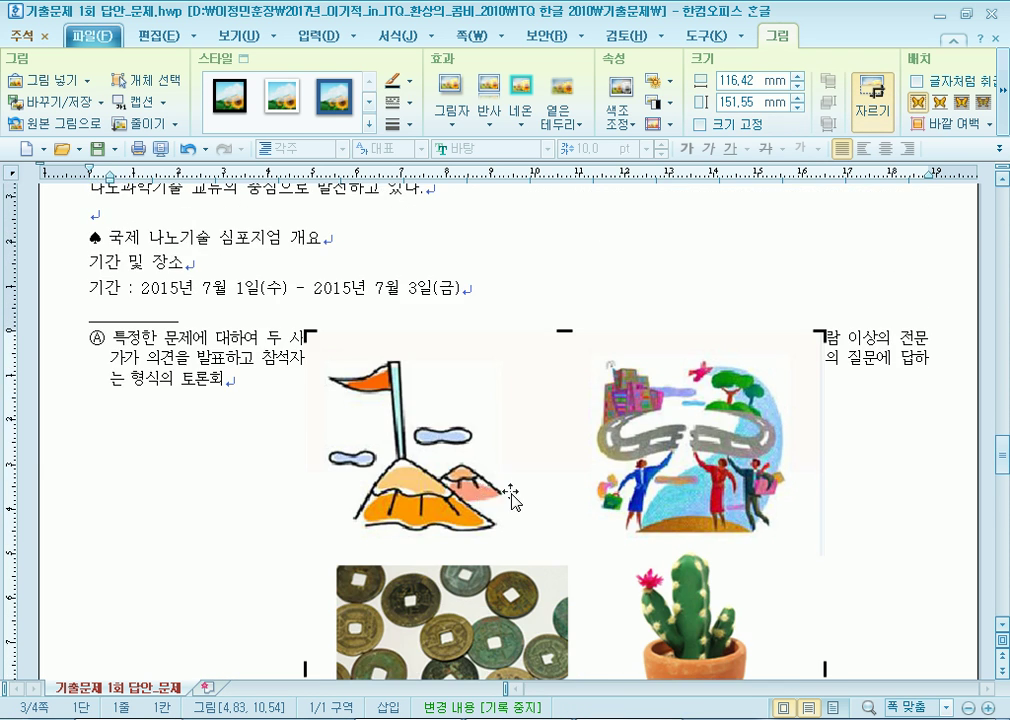
{"action": "left_click_drag", "start_coordinate": [309, 503], "coordinate": [458, 215]}
{"action": "scroll", "coordinate": [436, 535], "scroll_direction": "up", "scroll_amount": 1}
{"action": "scroll", "coordinate": [448, 658], "scroll_direction": "down", "scroll_amount": 1}
{"action": "left_click_drag", "start_coordinate": [461, 567], "coordinate": [596, 380]}
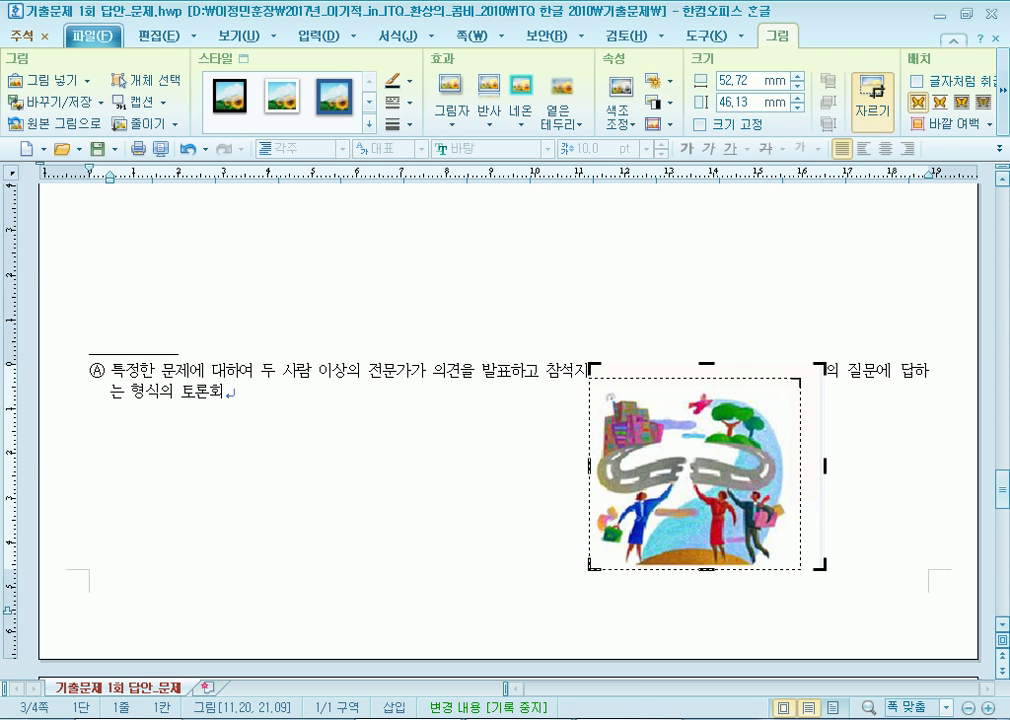
{"action": "left_click", "coordinate": [584, 440]}
Drag the cropped picture around the body text, leaving it after 의견을.
{"action": "left_click", "coordinate": [260, 492]}
{"action": "scroll", "coordinate": [451, 541], "scroll_direction": "up", "scroll_amount": 3}
{"action": "key", "text": "F11"}
{"action": "scroll", "coordinate": [440, 617], "scroll_direction": "up", "scroll_amount": 3}
{"action": "scroll", "coordinate": [440, 617], "scroll_direction": "down", "scroll_amount": 5}
{"action": "left_click_drag", "start_coordinate": [664, 535], "coordinate": [349, 428]}
{"action": "left_click_drag", "start_coordinate": [303, 543], "coordinate": [173, 330]}
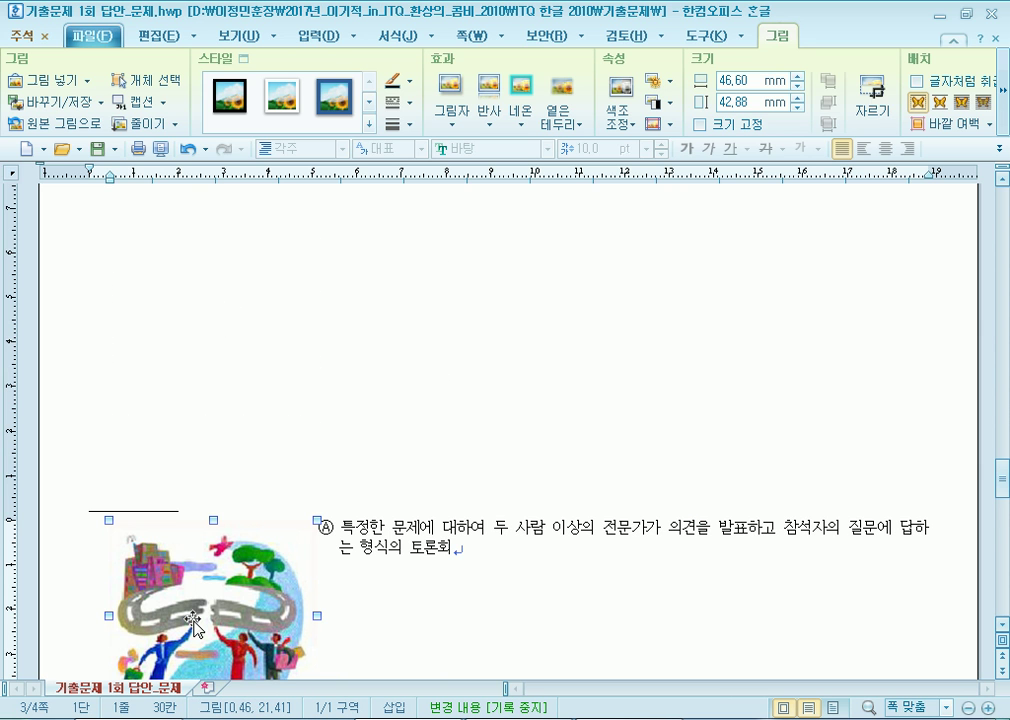
{"action": "left_click_drag", "start_coordinate": [194, 625], "coordinate": [334, 419]}
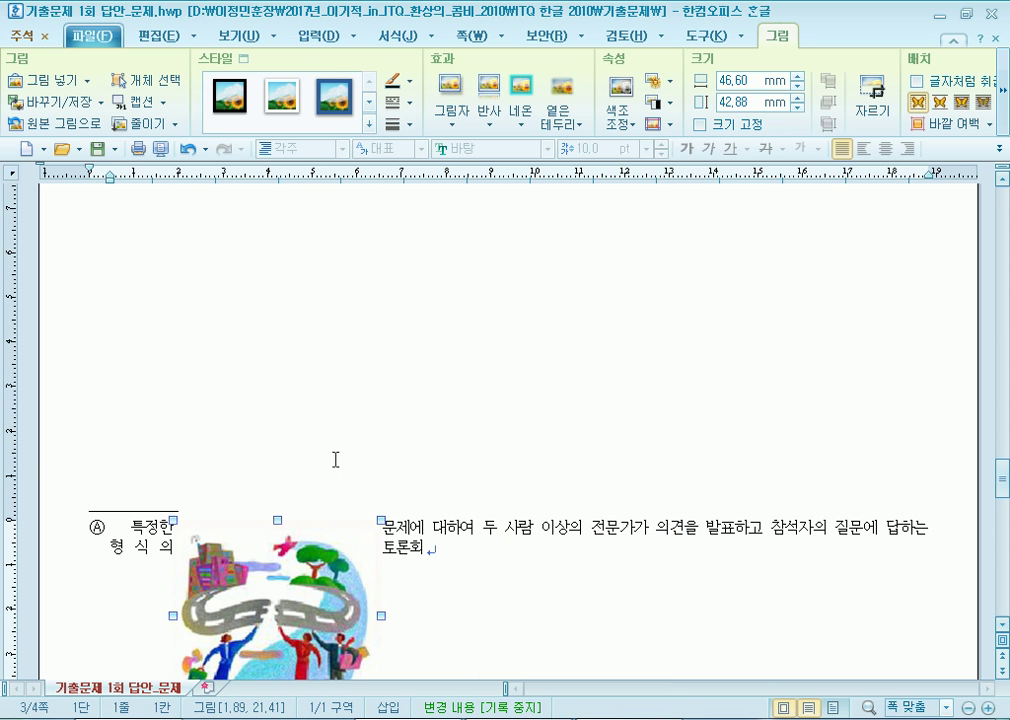
{"action": "left_click", "coordinate": [521, 526]}
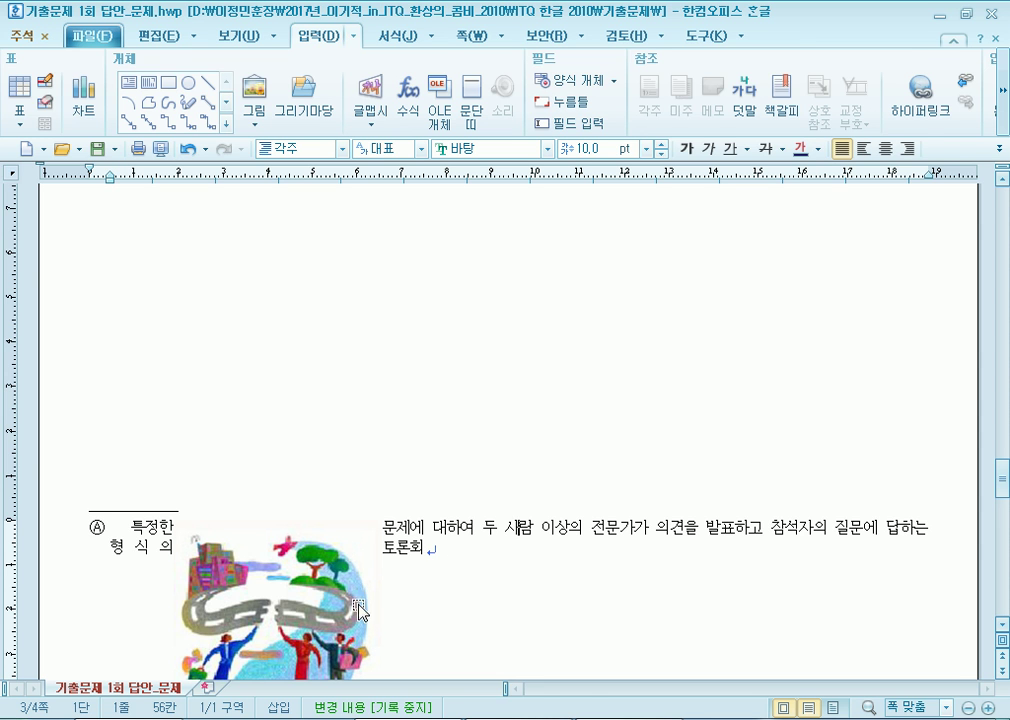
Cut the picture, paste it into the opening paragraph, and move it to the right side.
{"action": "right_click", "coordinate": [284, 621]}
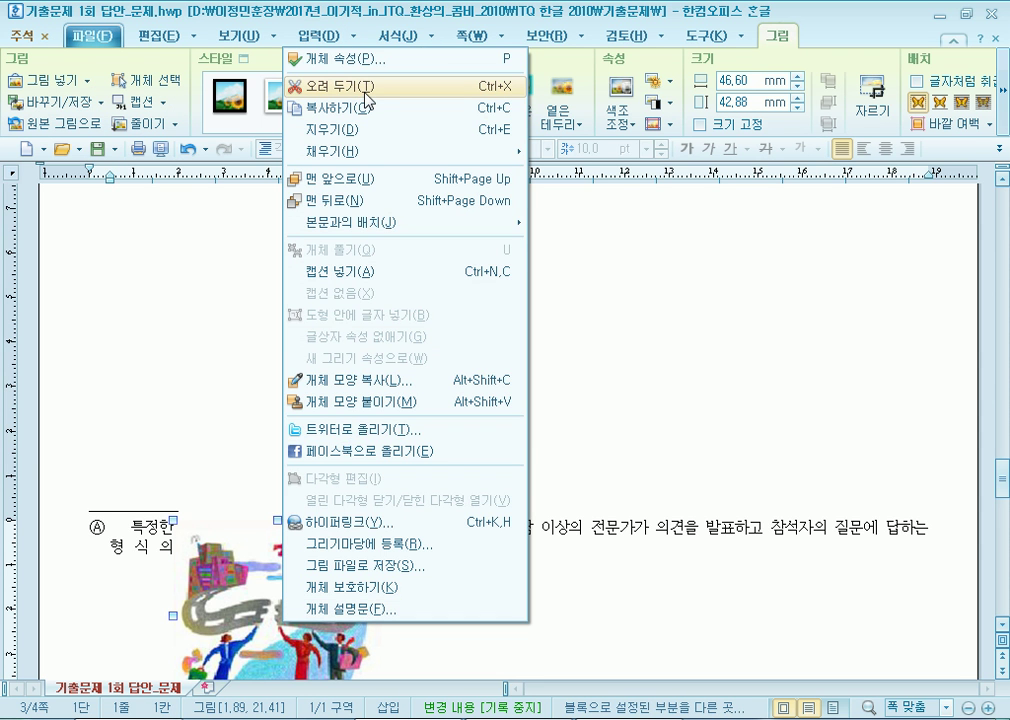
{"action": "left_click", "coordinate": [366, 97]}
{"action": "scroll", "coordinate": [424, 322], "scroll_direction": "up", "scroll_amount": 8}
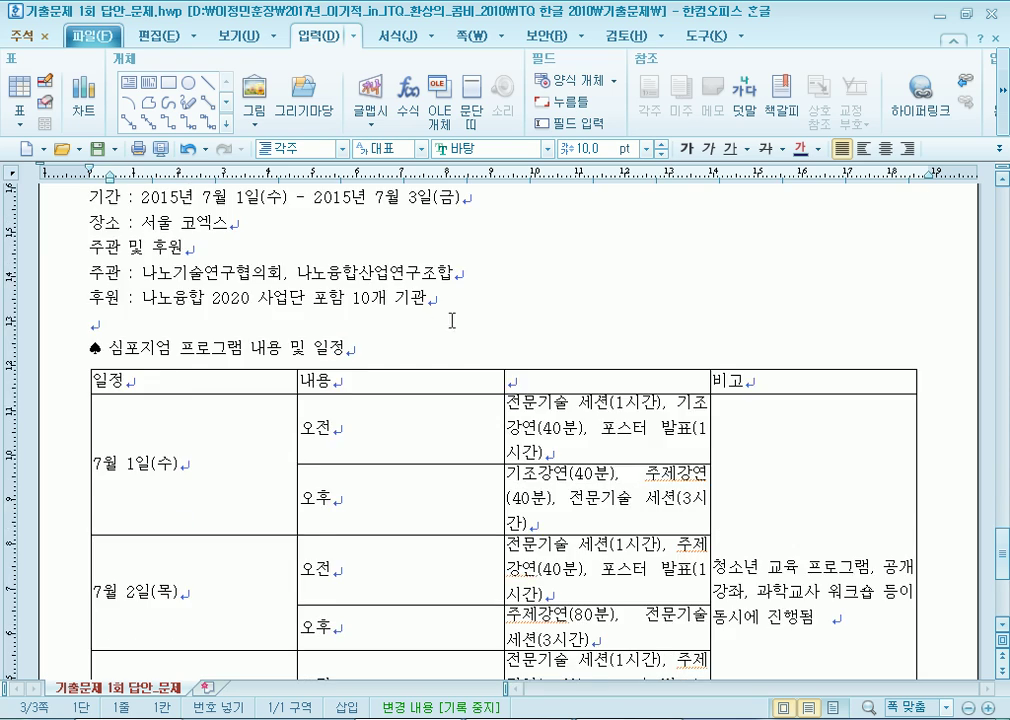
{"action": "scroll", "coordinate": [453, 350], "scroll_direction": "up", "scroll_amount": 3}
{"action": "left_click", "coordinate": [548, 414]}
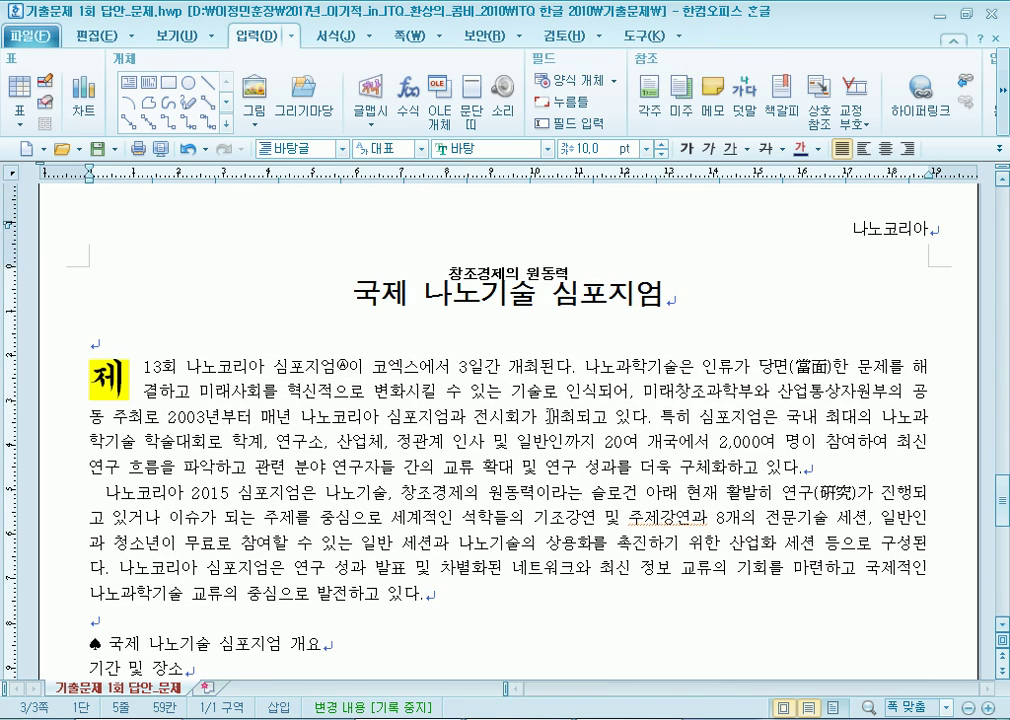
{"action": "right_click", "coordinate": [437, 335]}
{"action": "left_click", "coordinate": [560, 15]}
{"action": "left_click_drag", "start_coordinate": [325, 510], "coordinate": [772, 445]}
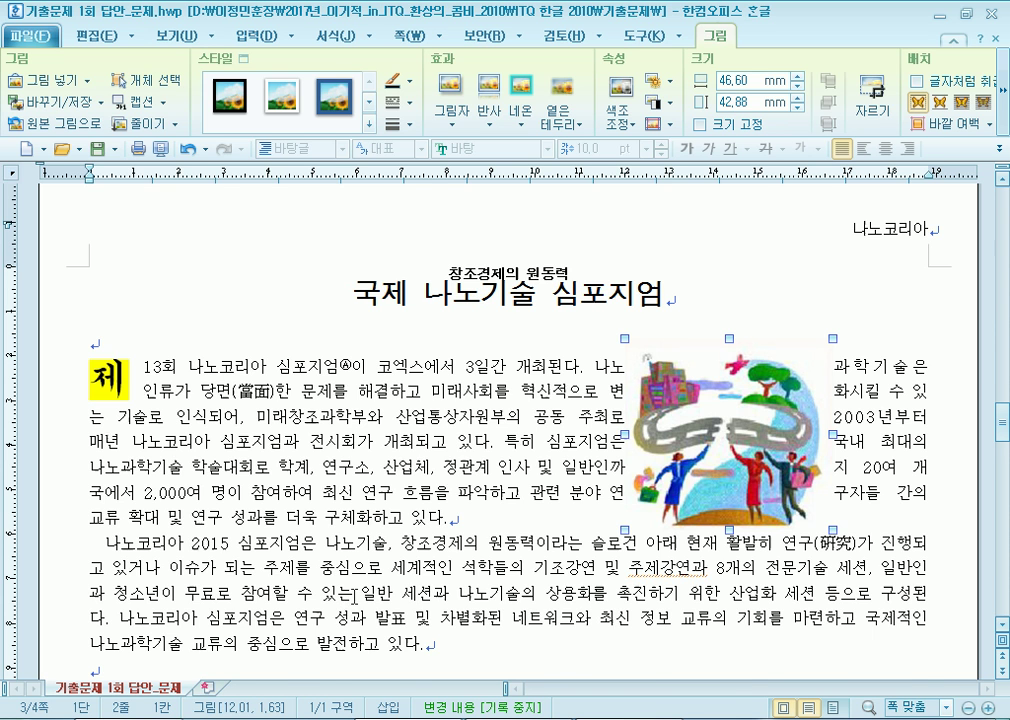
{"action": "scroll", "coordinate": [336, 534], "scroll_direction": "down", "scroll_amount": 10}
{"action": "scroll", "coordinate": [293, 505], "scroll_direction": "up", "scroll_amount": 5}
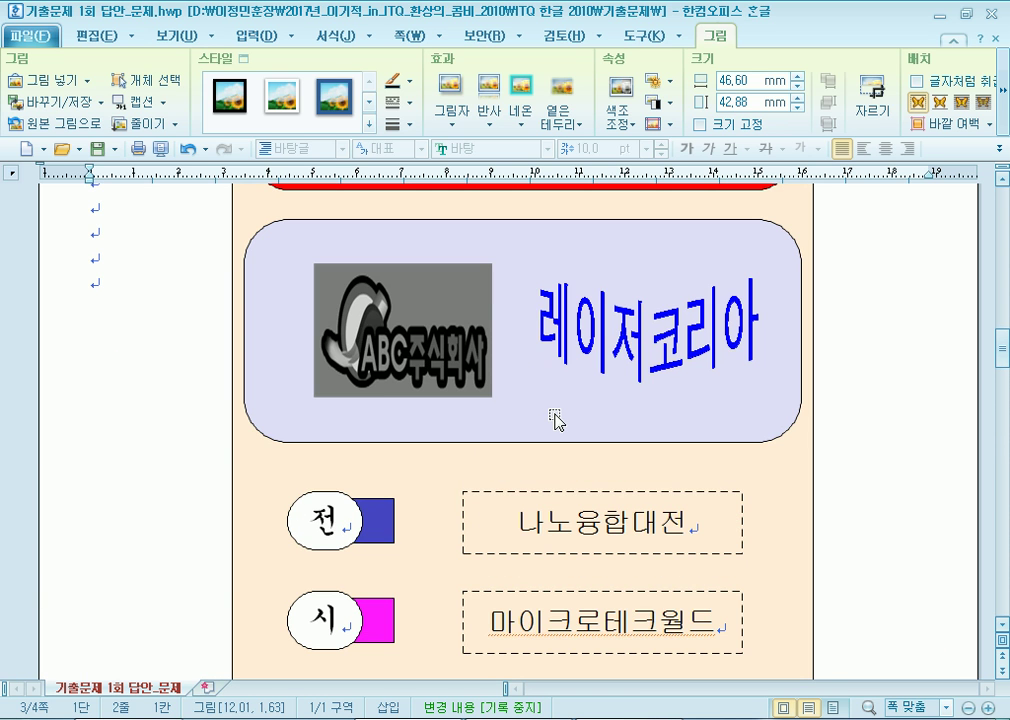
{"action": "left_click", "coordinate": [647, 437]}
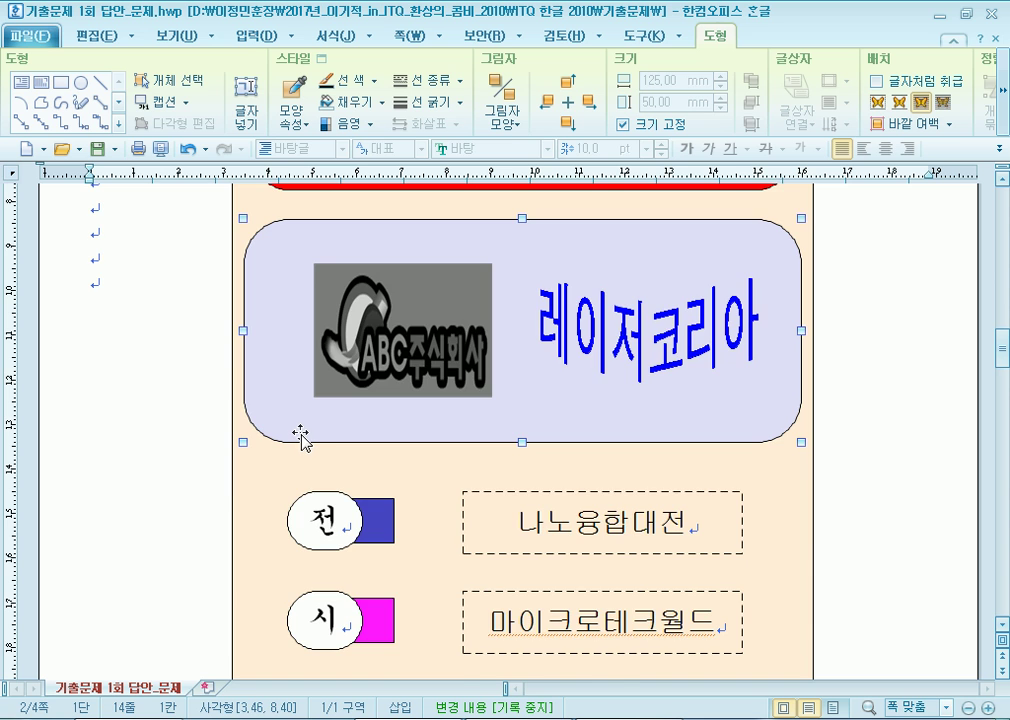
{"action": "scroll", "coordinate": [300, 433], "scroll_direction": "up", "scroll_amount": 3}
{"action": "left_click", "coordinate": [302, 365]}
{"action": "left_click_drag", "start_coordinate": [302, 365], "coordinate": [530, 367]}
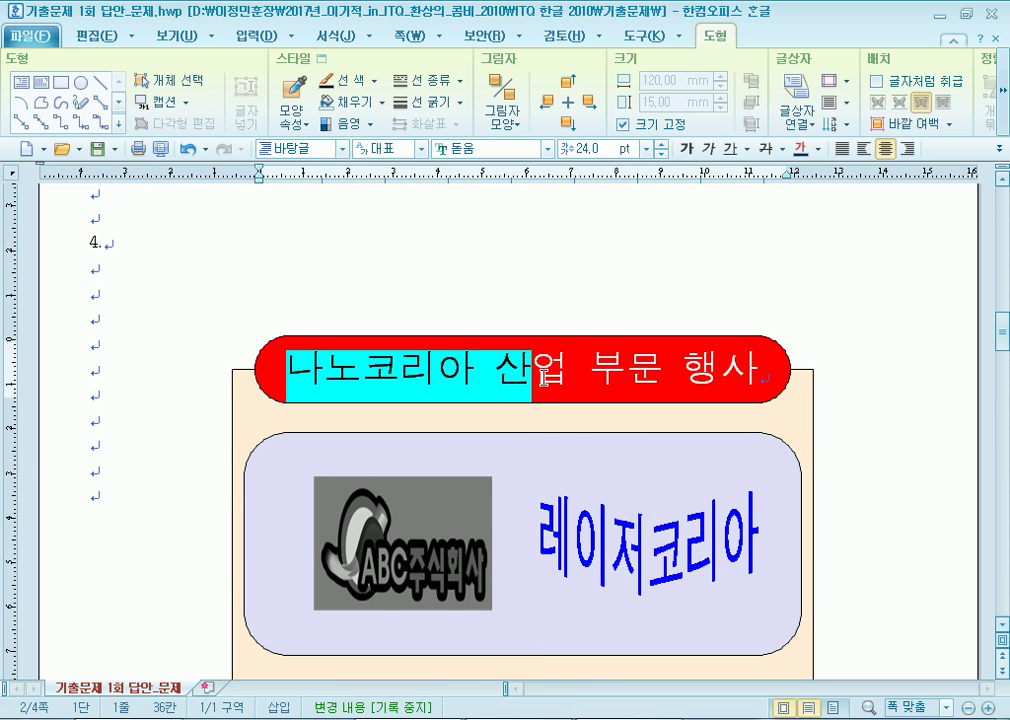
{"action": "left_click", "coordinate": [422, 367]}
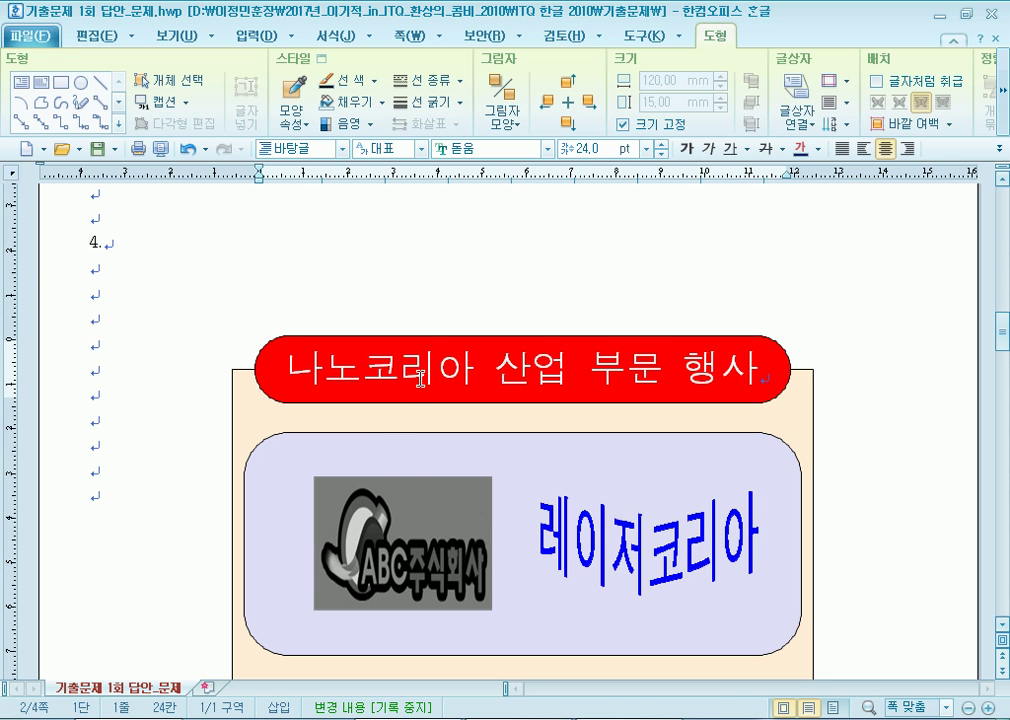
{"action": "scroll", "coordinate": [469, 429], "scroll_direction": "down", "scroll_amount": 20}
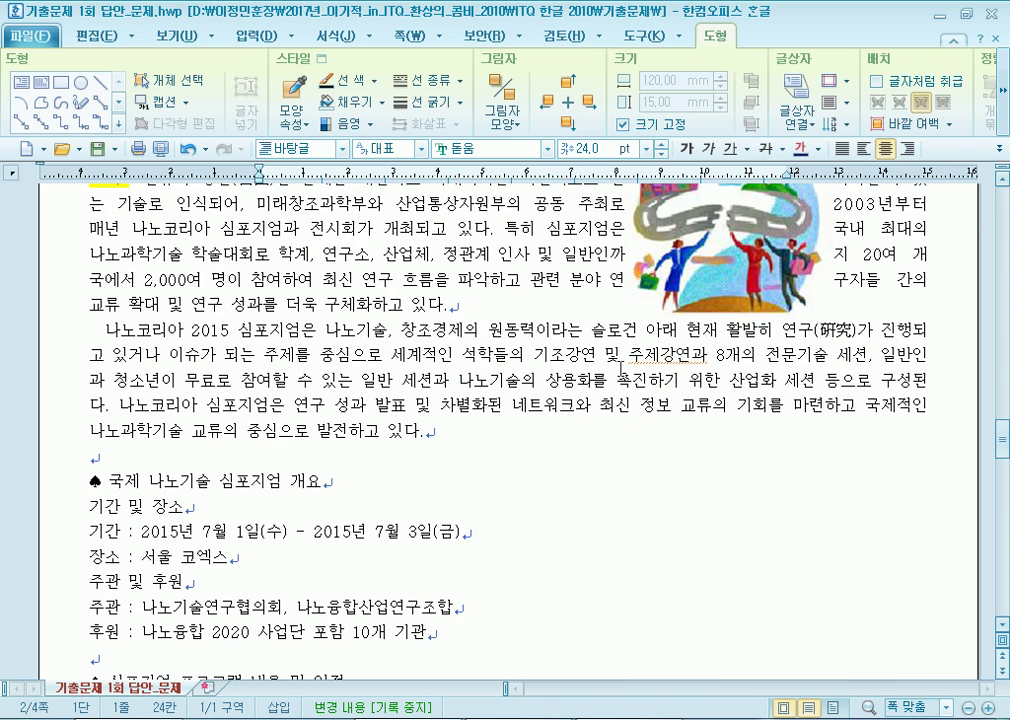
Set the road illustration to 40 mm wide by 35 mm high with a fixed size.
{"action": "left_click", "coordinate": [716, 427]}
{"action": "double_click", "coordinate": [722, 428]}
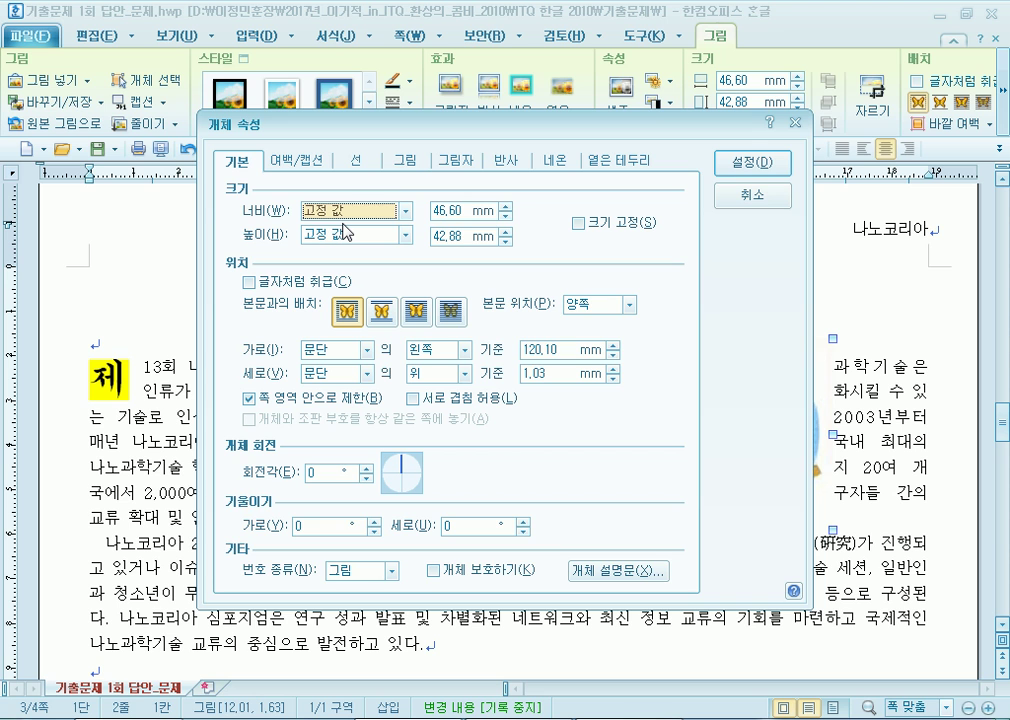
{"action": "key", "text": "Tab"}
{"action": "type", "text": "40"}
{"action": "key", "text": "Tab"}
{"action": "key", "text": "Tab"}
{"action": "type", "text": "35"}
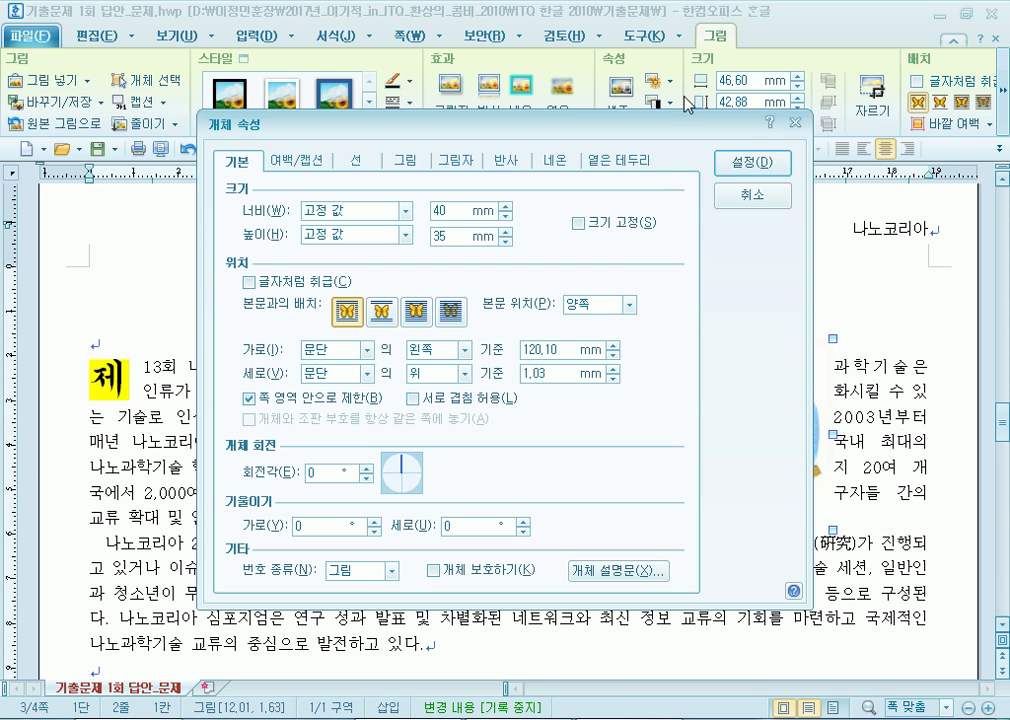
{"action": "left_click", "coordinate": [620, 223]}
Adjust the picture's left outer margin, apply it, and drag it to the paragraph's right edge.
{"action": "left_click_drag", "start_coordinate": [532, 124], "coordinate": [540, 254]}
{"action": "left_click", "coordinate": [320, 291]}
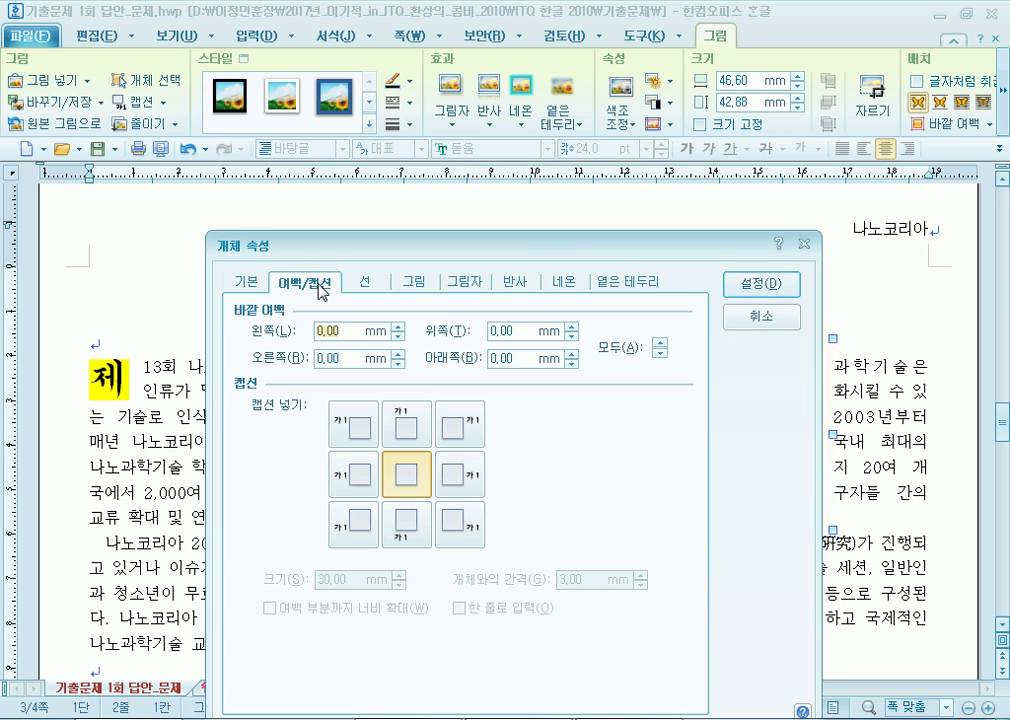
{"action": "left_click", "coordinate": [399, 327]}
{"action": "left_click", "coordinate": [762, 284]}
{"action": "left_click_drag", "start_coordinate": [768, 423], "coordinate": [885, 432]}
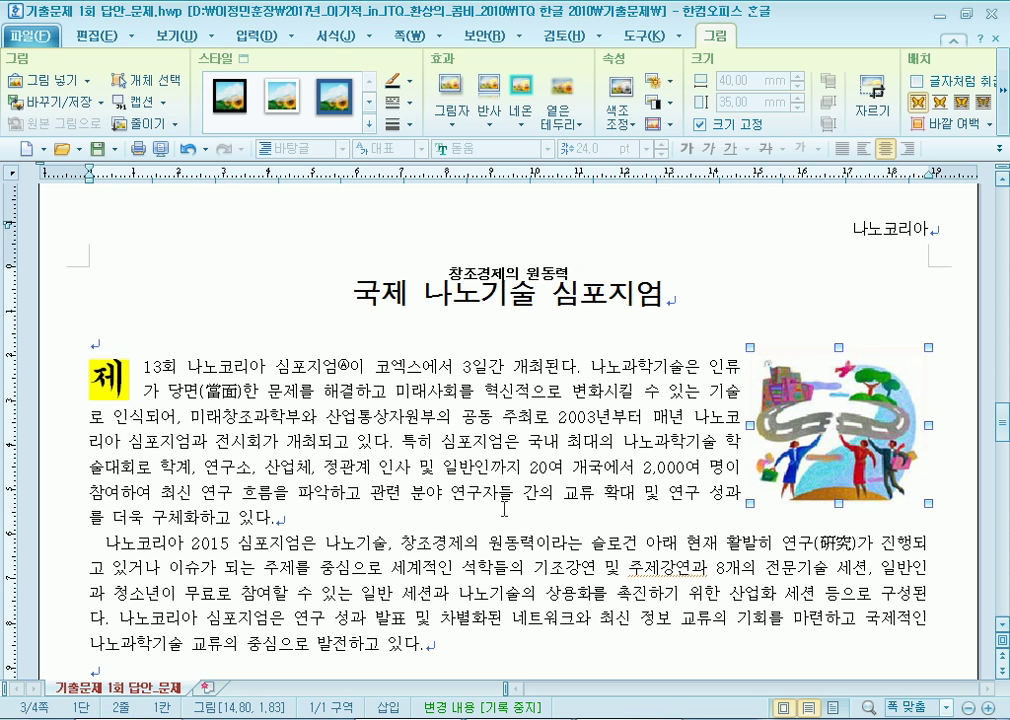
Fine-tune the road illustration's position, nudging it slightly right beside the opening paragraph.
{"action": "left_click_drag", "start_coordinate": [633, 390], "coordinate": [744, 472]}
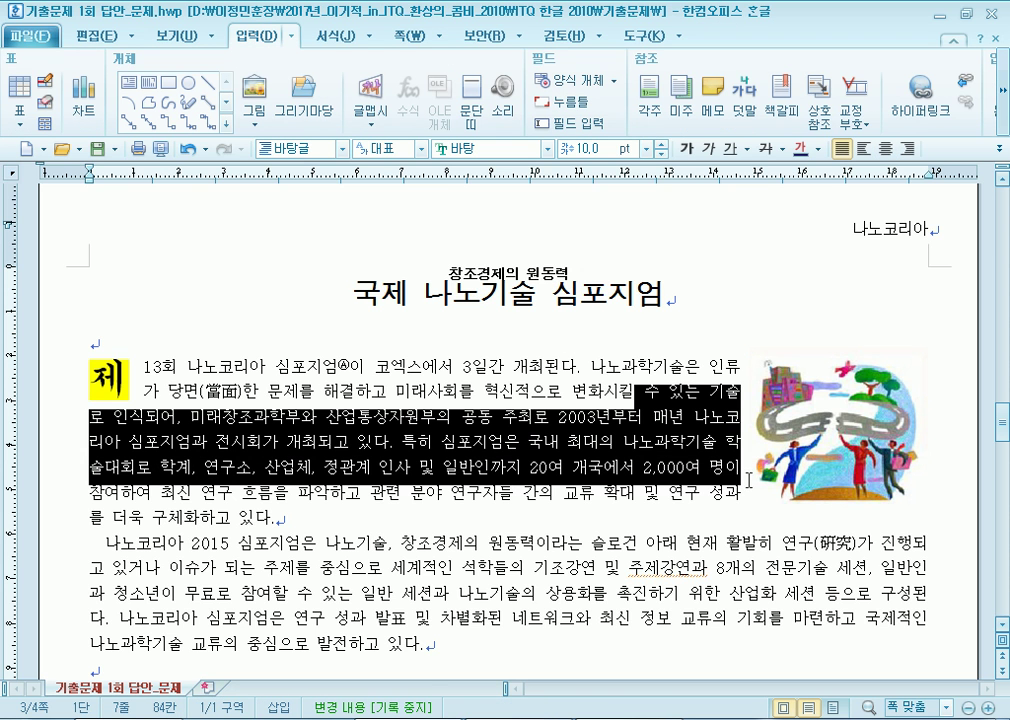
{"action": "left_click", "coordinate": [786, 498]}
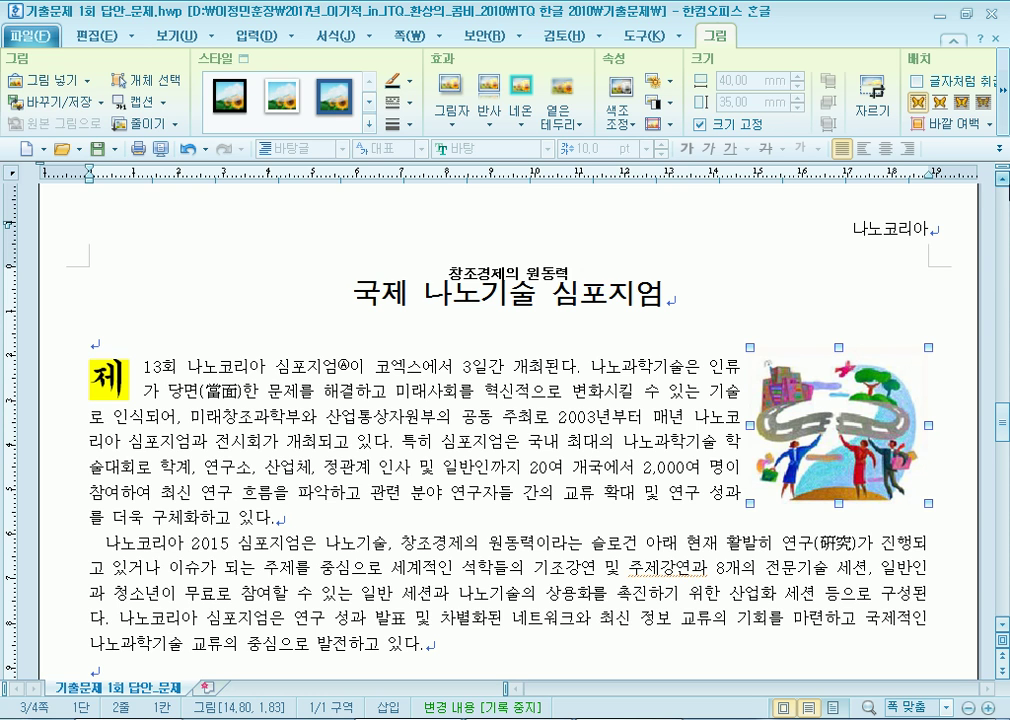
{"action": "left_click_drag", "start_coordinate": [875, 443], "coordinate": [900, 447]}
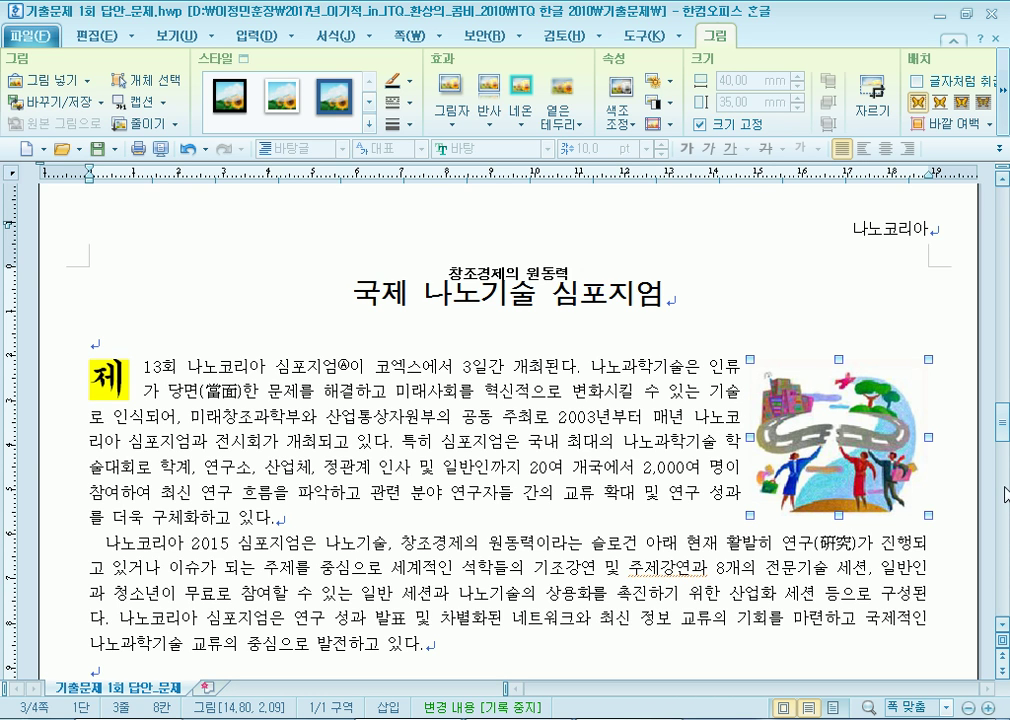
{"action": "key", "text": "Left"}
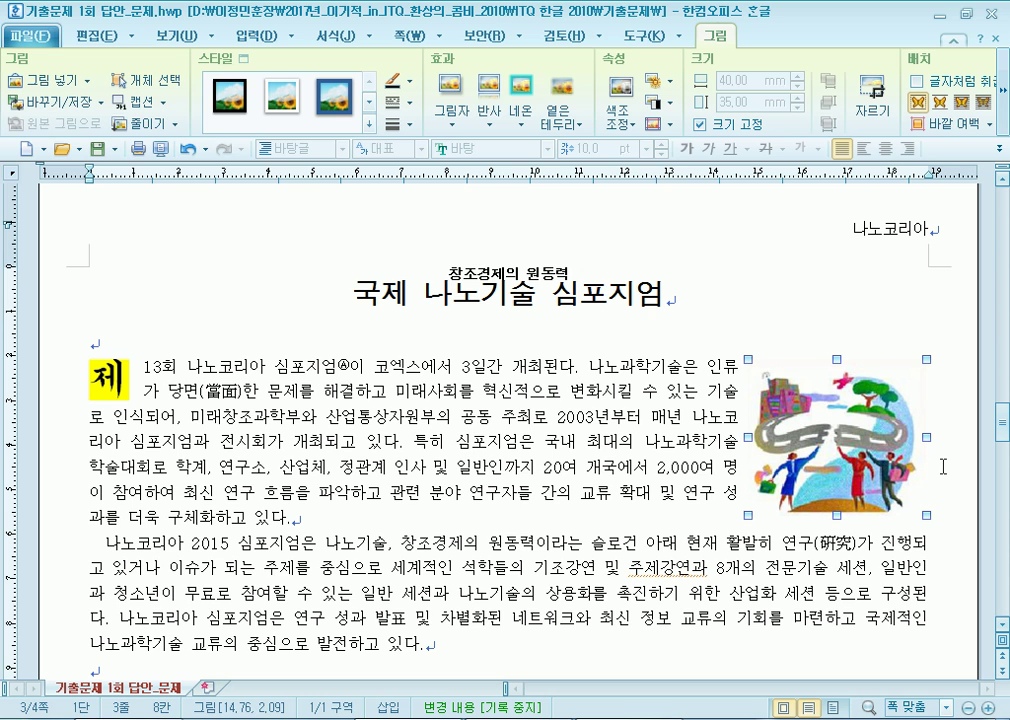
{"action": "key", "text": "Left"}
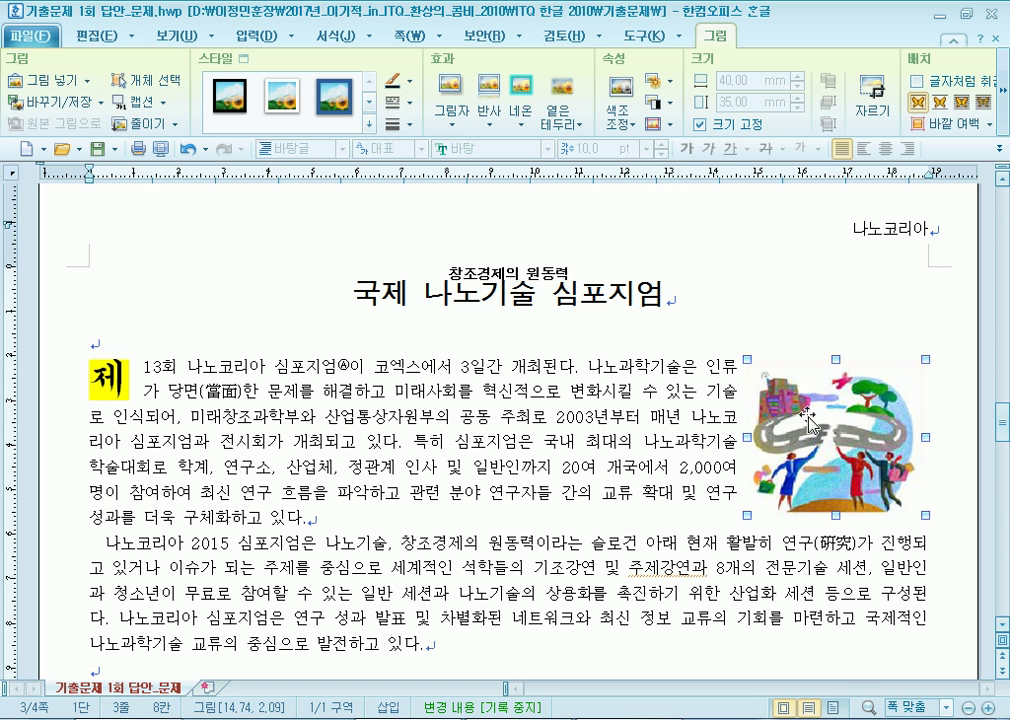
{"action": "left_click_drag", "start_coordinate": [770, 488], "coordinate": [721, 488]}
{"action": "left_click_drag", "start_coordinate": [845, 427], "coordinate": [896, 427]}
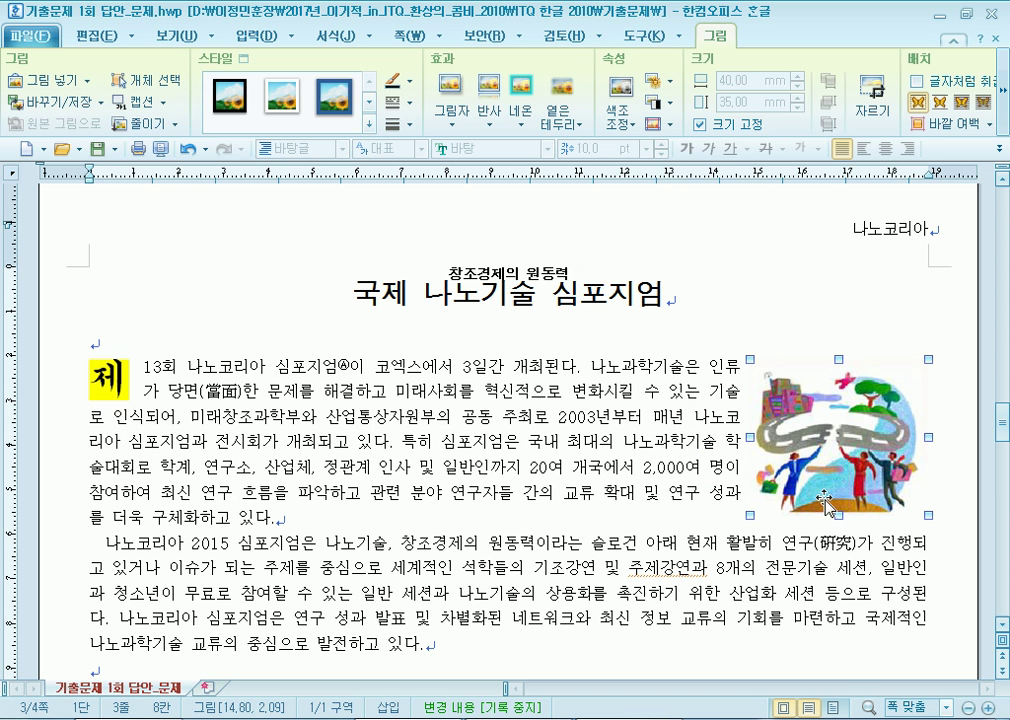
{"action": "key", "text": "Left"}
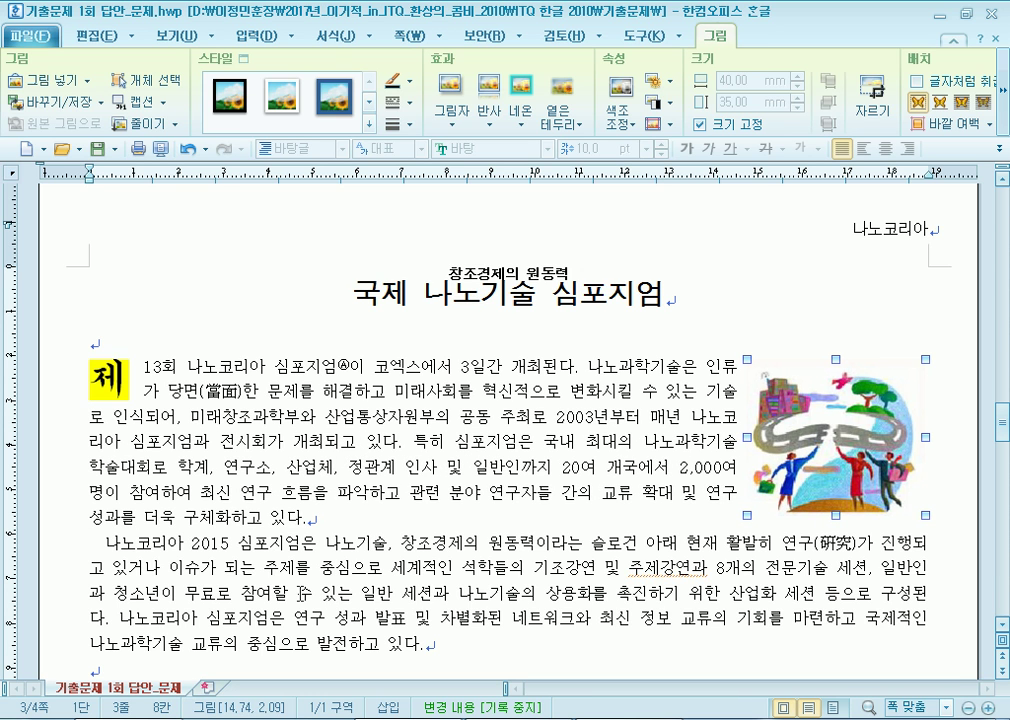
{"action": "key", "text": "Right"}
{"action": "key", "text": "Right"}
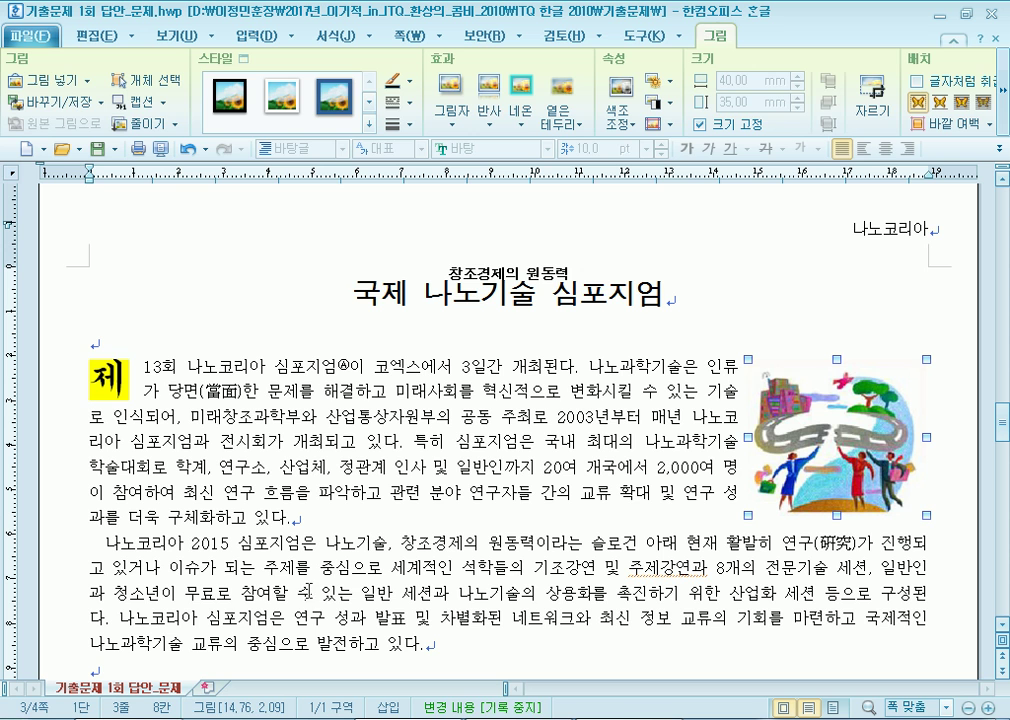
{"action": "left_click", "coordinate": [102, 565]}
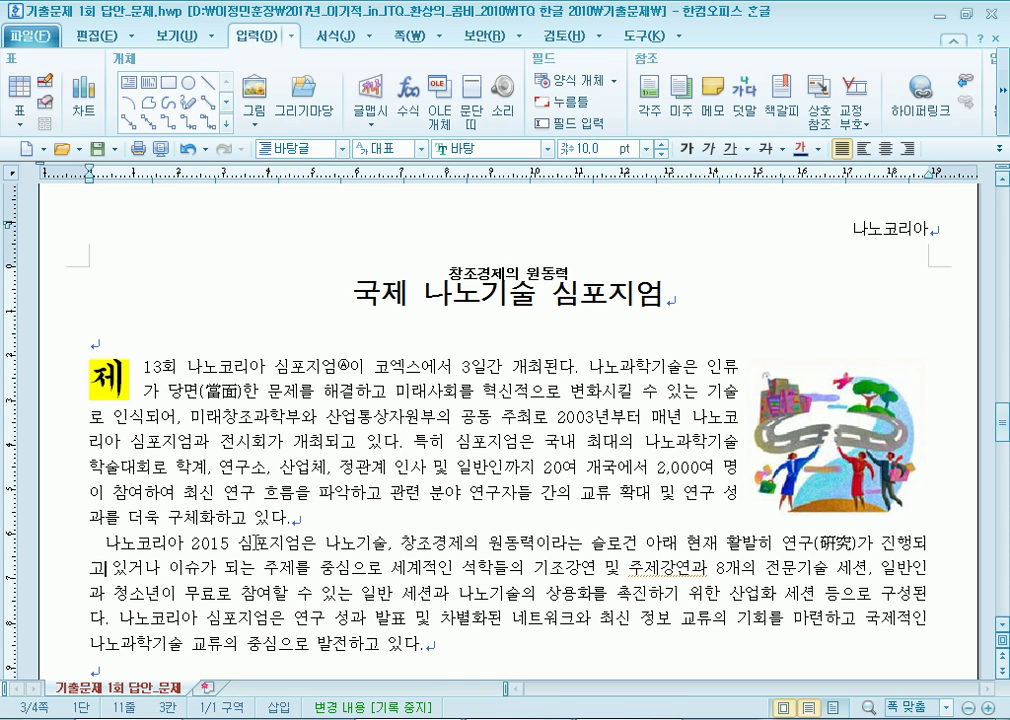
{"action": "left_click", "coordinate": [822, 437]}
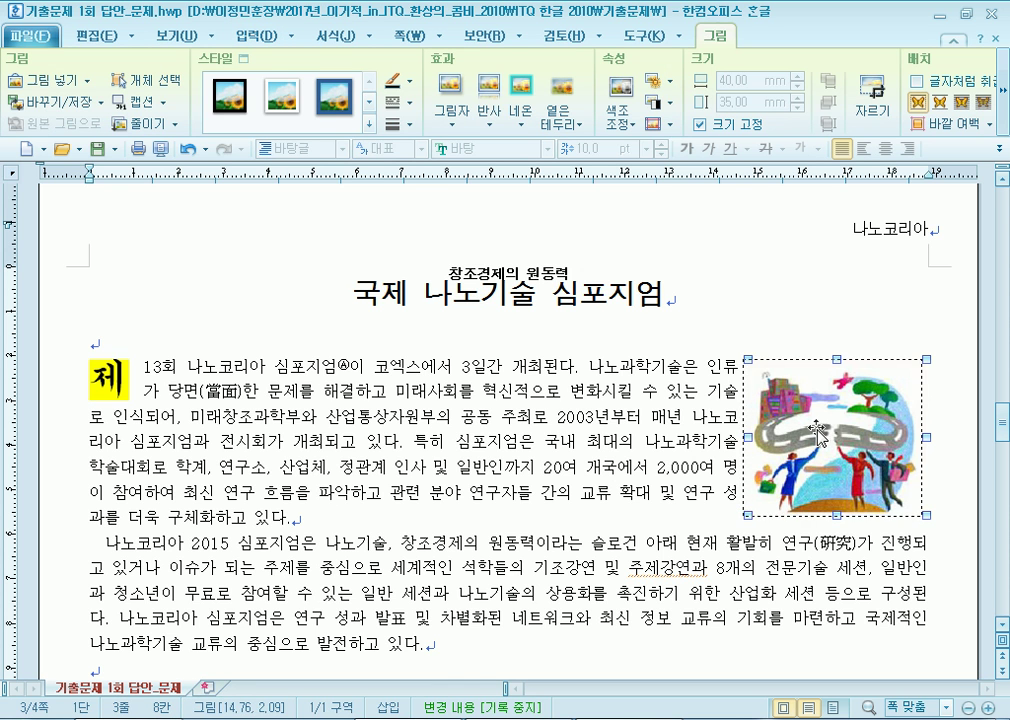
{"action": "key", "text": "Right"}
{"action": "key", "text": "Right"}
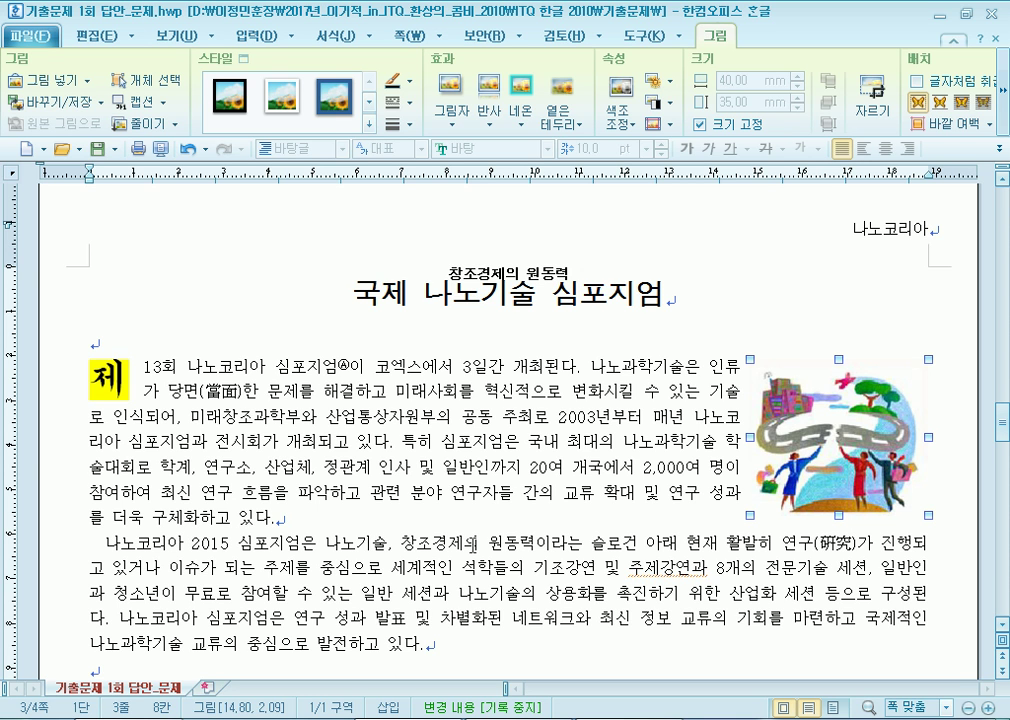
{"action": "left_click", "coordinate": [850, 545]}
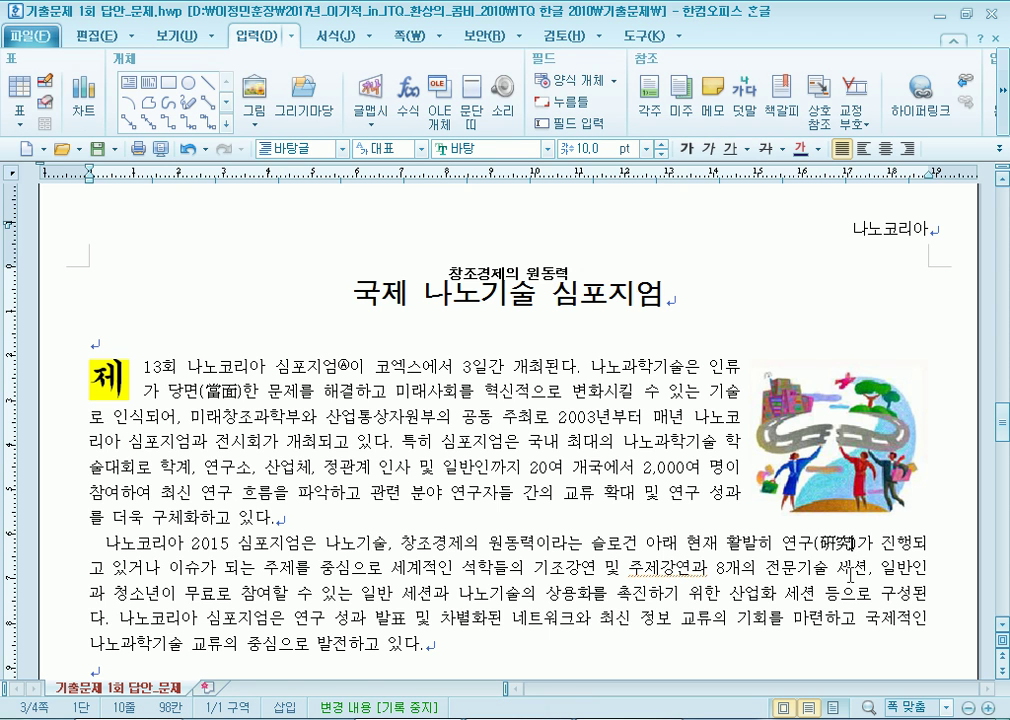
Delete the leading spaces at the start of the 나노코리아 2015 paragraph.
{"action": "scroll", "coordinate": [580, 388], "scroll_direction": "down", "scroll_amount": 3}
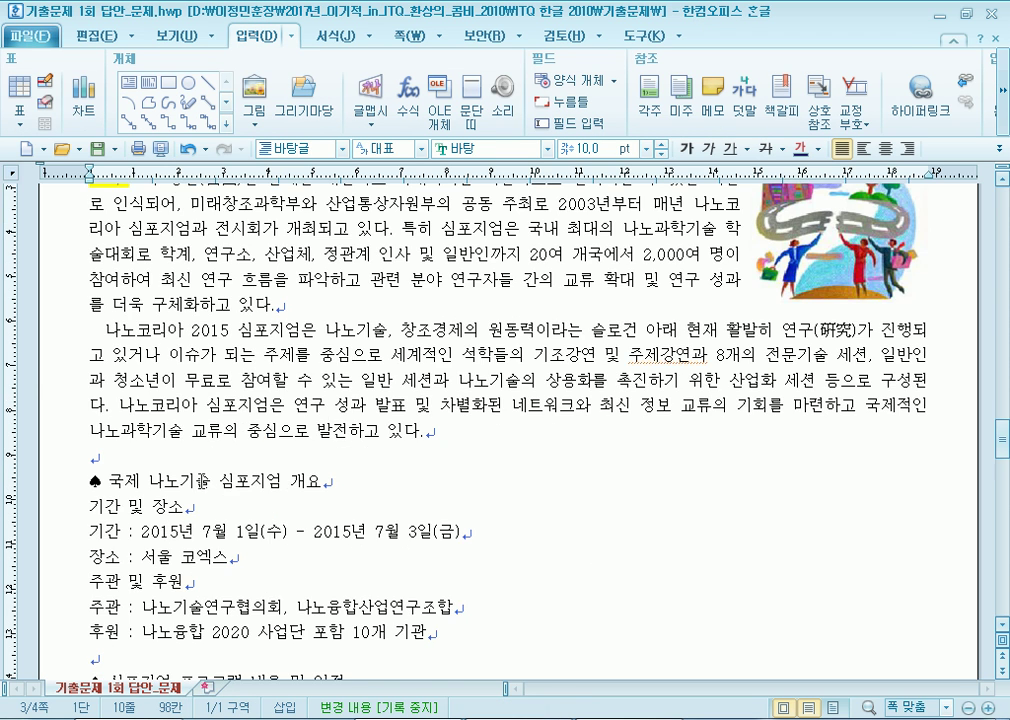
{"action": "left_click", "coordinate": [329, 298]}
{"action": "key", "text": "Return"}
{"action": "key", "text": "Delete"}
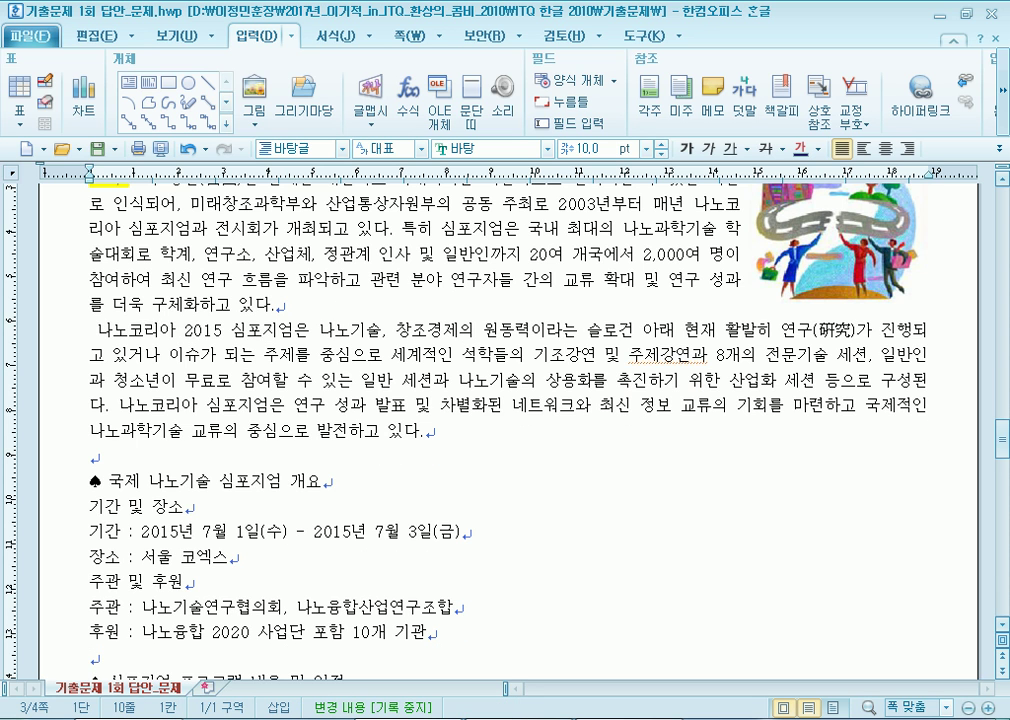
{"action": "key", "text": "Delete"}
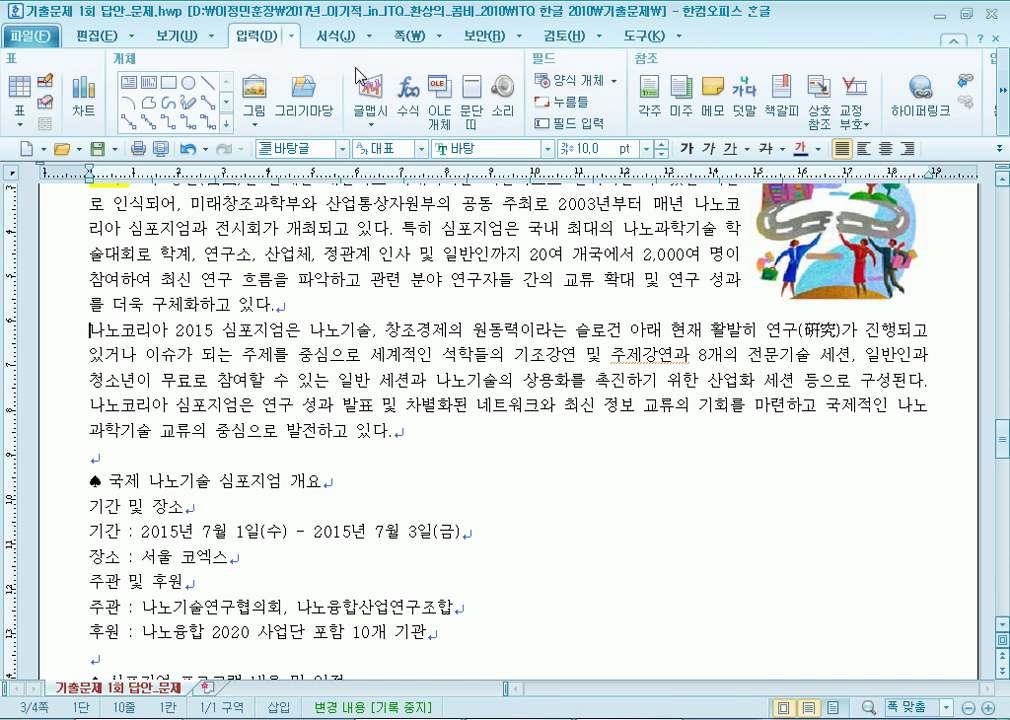
Give the paragraph a 10 pt first-line indent in Paragraph Shape.
{"action": "left_click", "coordinate": [340, 37]}
{"action": "left_click", "coordinate": [804, 64]}
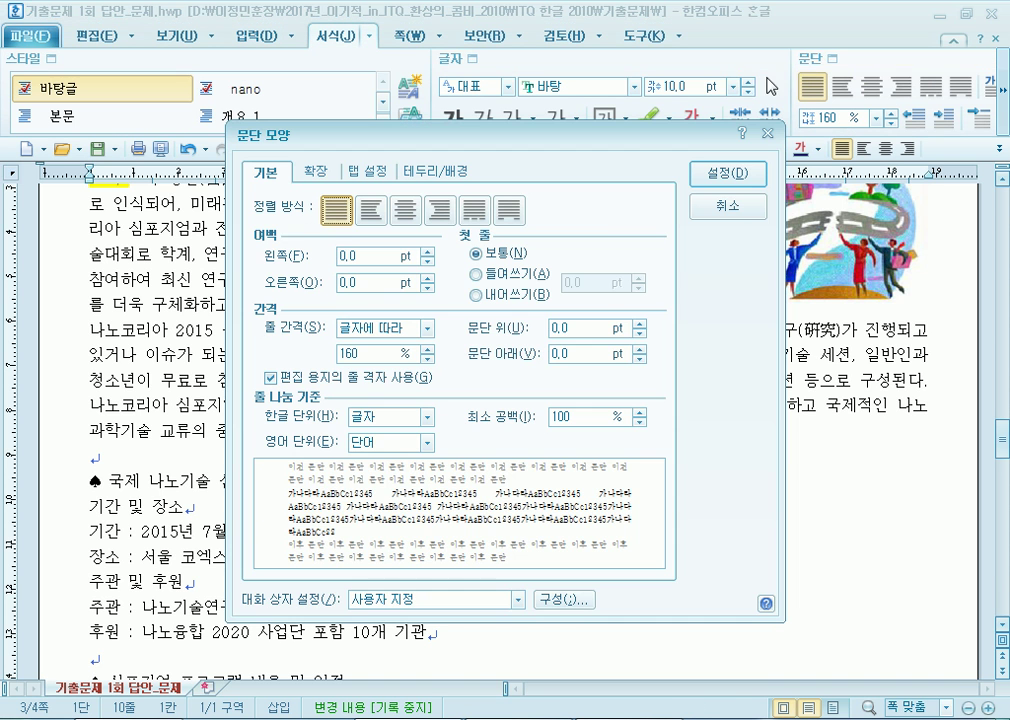
{"action": "left_click", "coordinate": [488, 274]}
{"action": "left_click", "coordinate": [752, 178]}
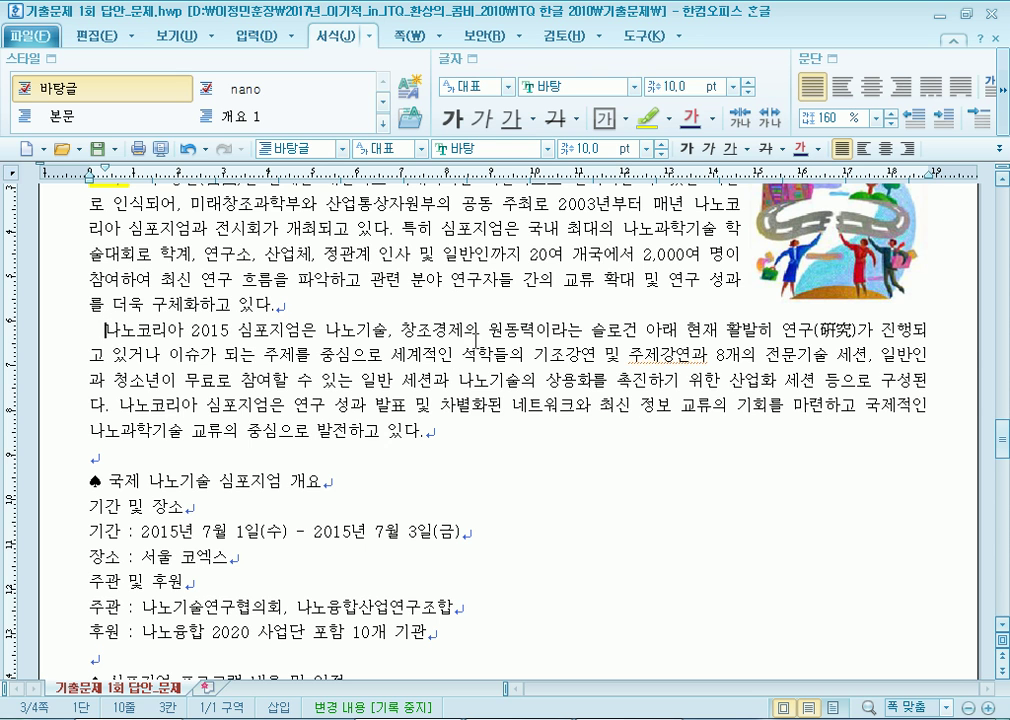
{"action": "key", "text": "ctrl+z"}
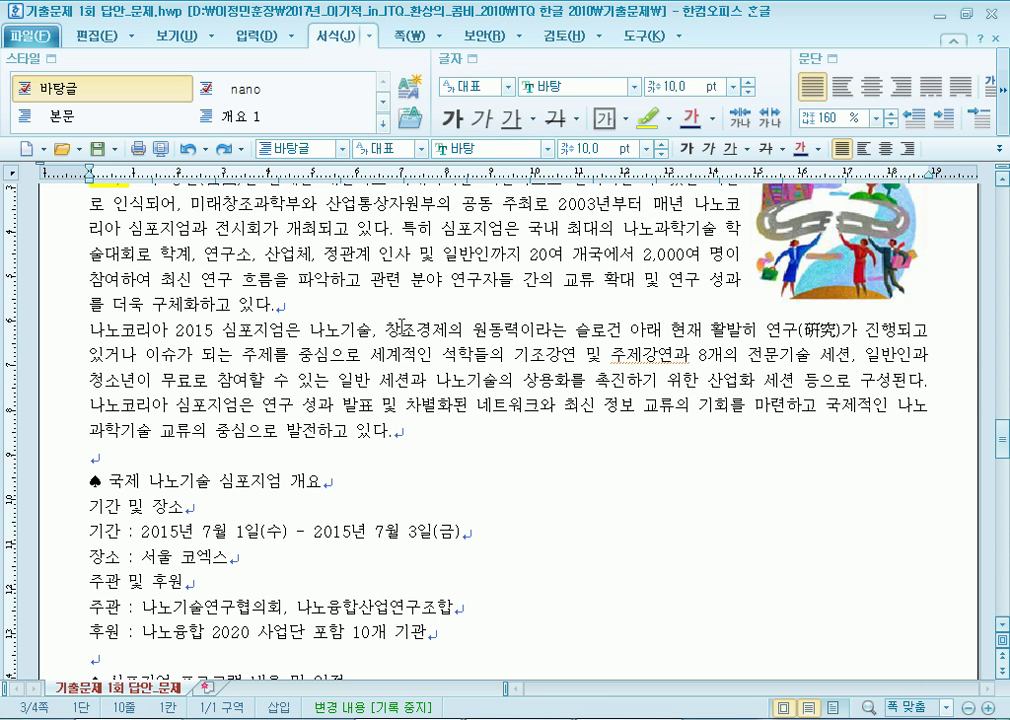
{"action": "key", "text": "ctrl+shift+z"}
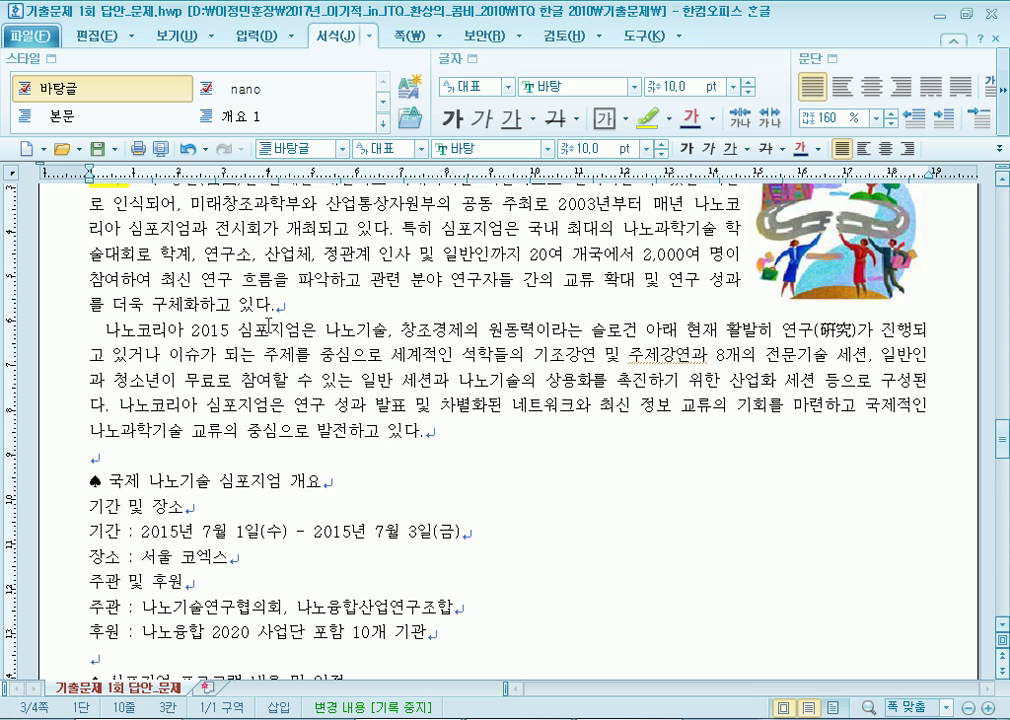
Save the document with Alt+S, then select the 국제 나노기술 심포지엄 개요 heading line.
{"action": "scroll", "coordinate": [268, 327], "scroll_direction": "down", "scroll_amount": 4}
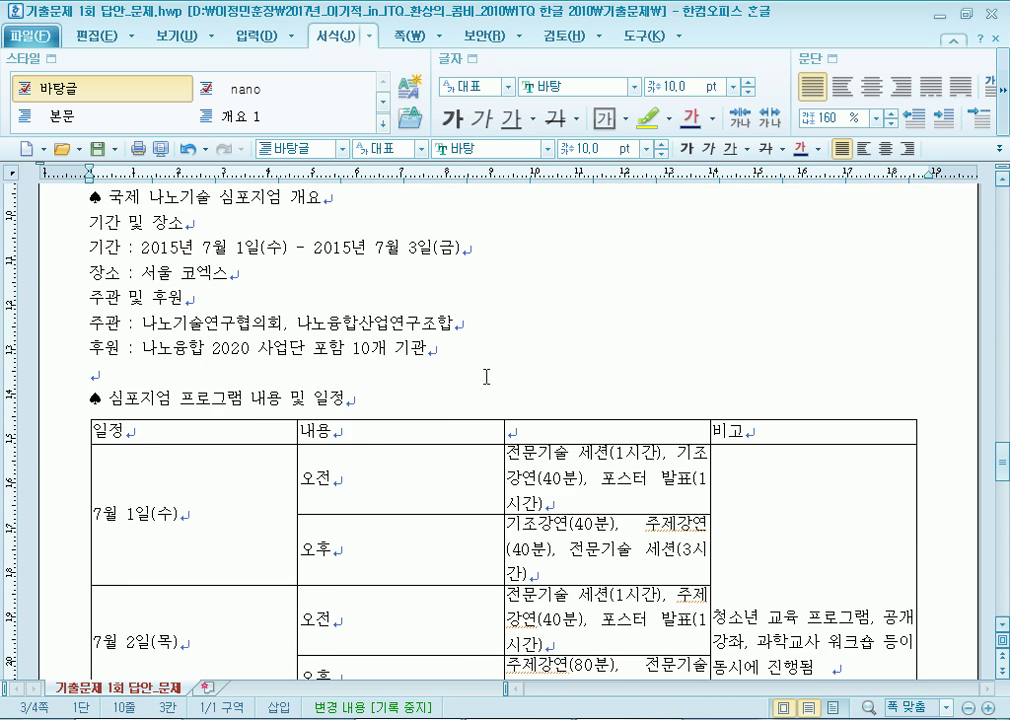
{"action": "scroll", "coordinate": [485, 372], "scroll_direction": "up", "scroll_amount": 3}
{"action": "left_click", "coordinate": [629, 456]}
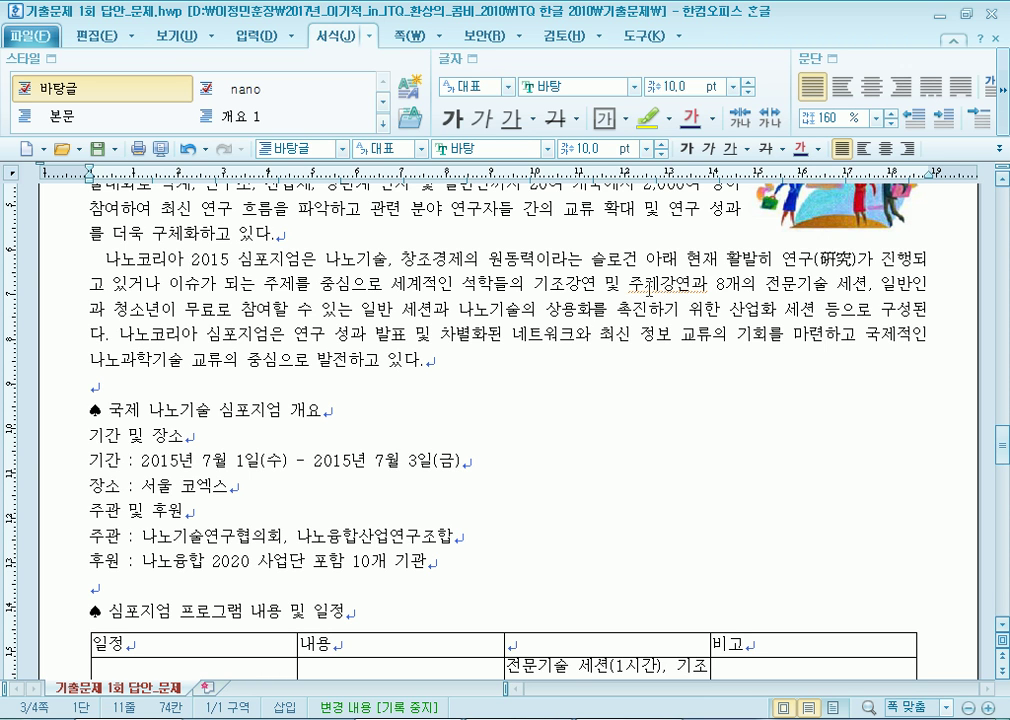
{"action": "key", "text": "alt+s"}
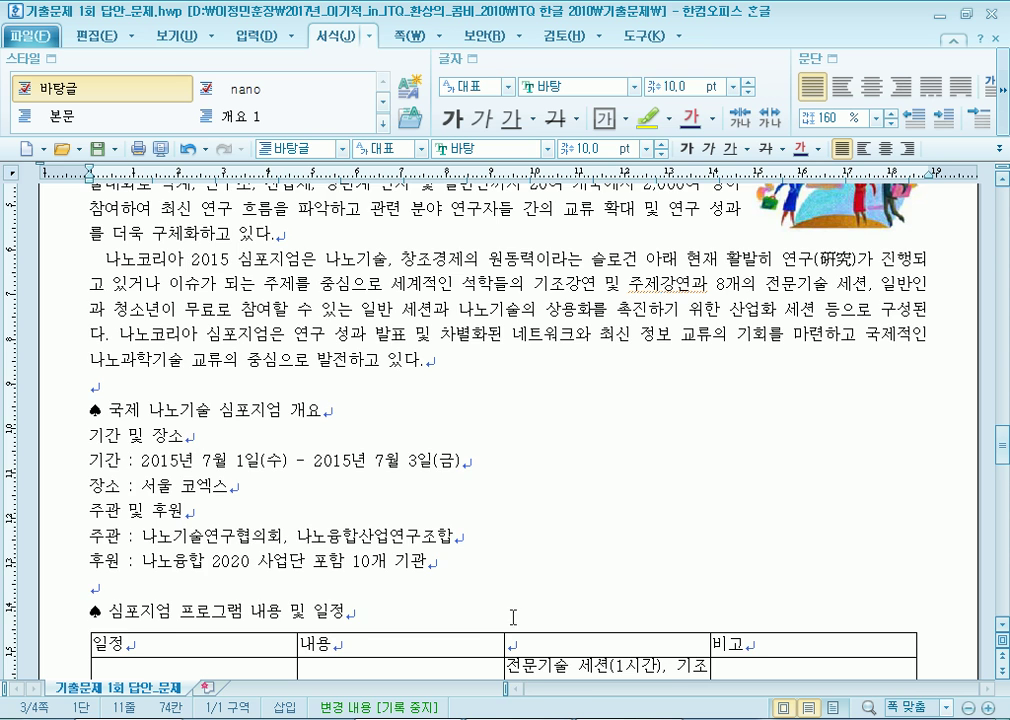
{"action": "scroll", "coordinate": [423, 387], "scroll_direction": "down", "scroll_amount": 3}
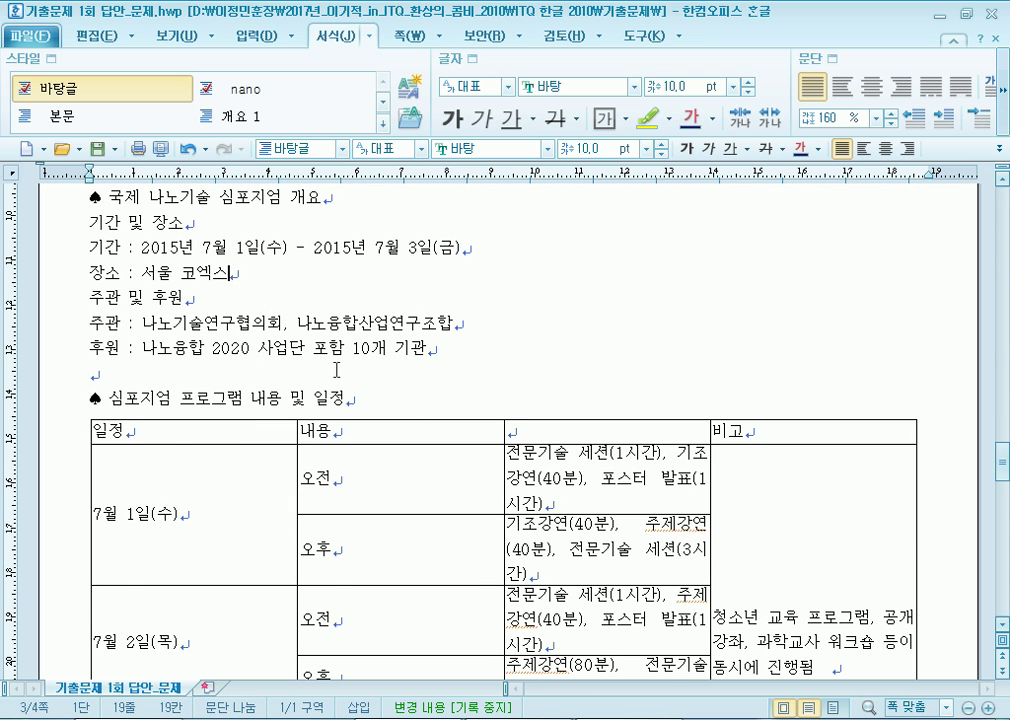
{"action": "scroll", "coordinate": [321, 431], "scroll_direction": "up", "scroll_amount": 2}
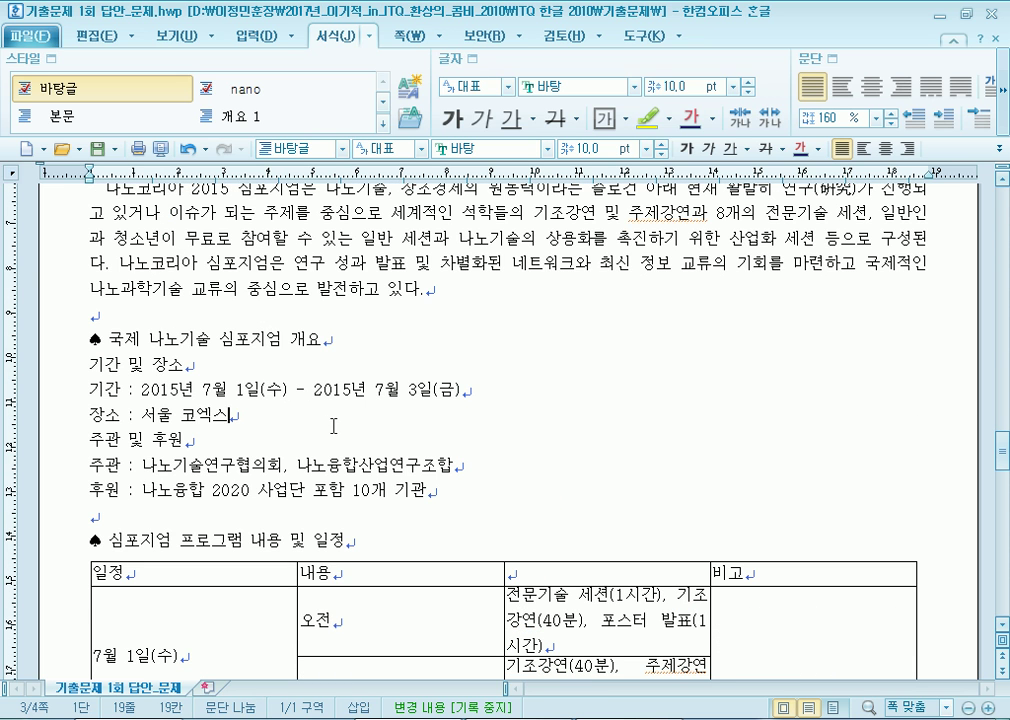
{"action": "scroll", "coordinate": [290, 428], "scroll_direction": "down", "scroll_amount": 2}
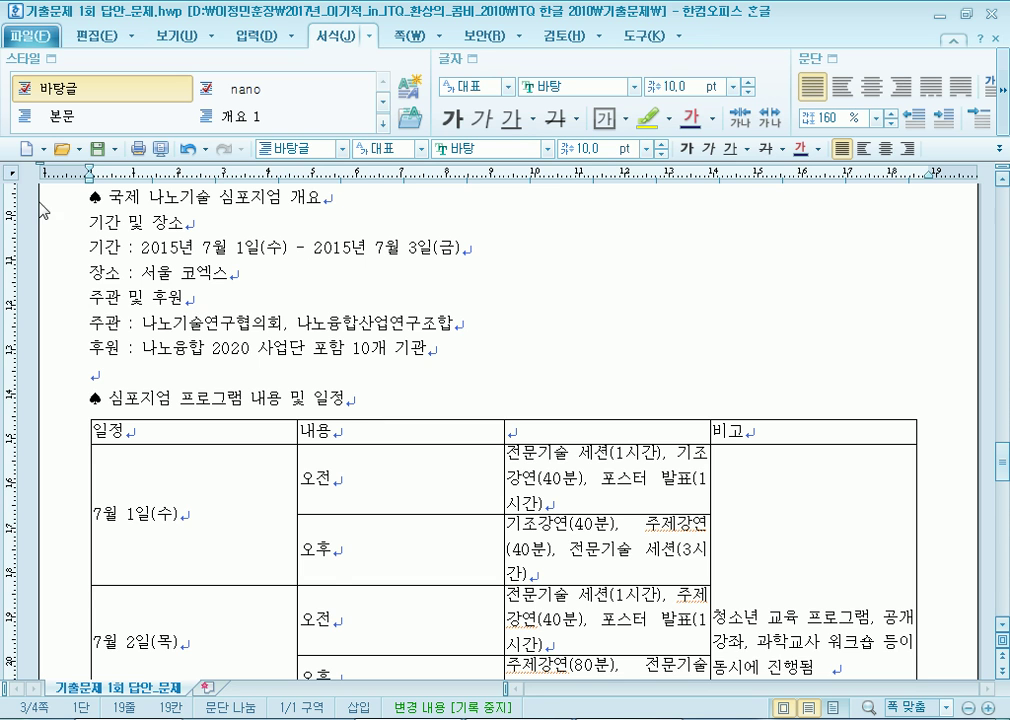
{"action": "left_click", "coordinate": [70, 197]}
{"action": "scroll", "coordinate": [170, 378], "scroll_direction": "up", "scroll_amount": 2}
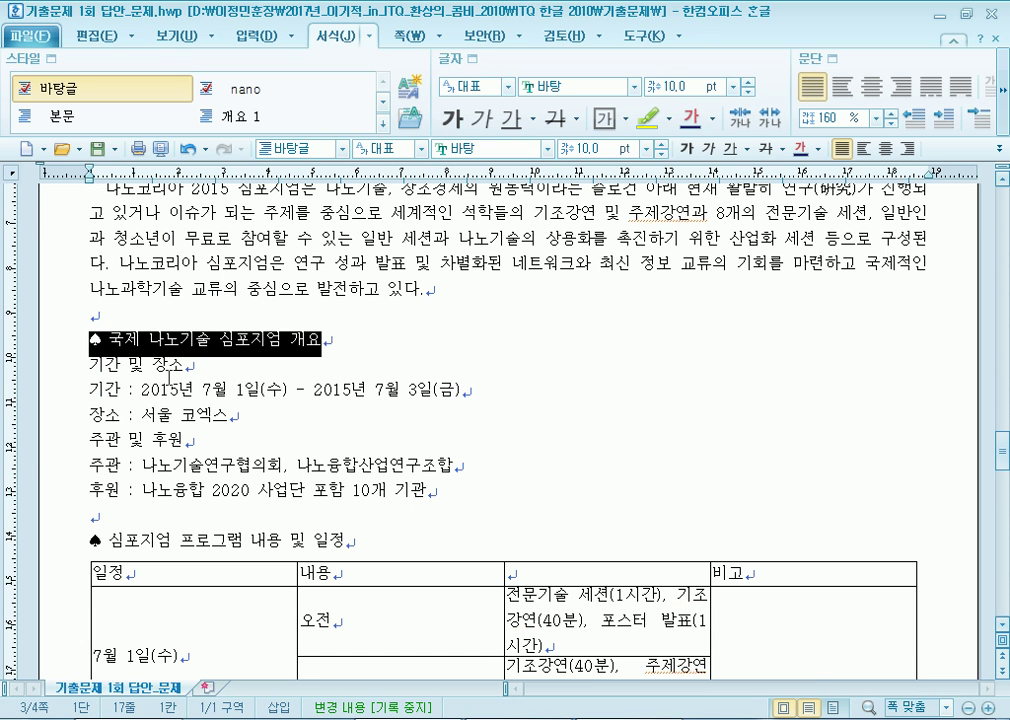
Set the 국제 나노기술 심포지엄 개요 heading to 굴림 18 pt.
{"action": "left_click", "coordinate": [158, 311]}
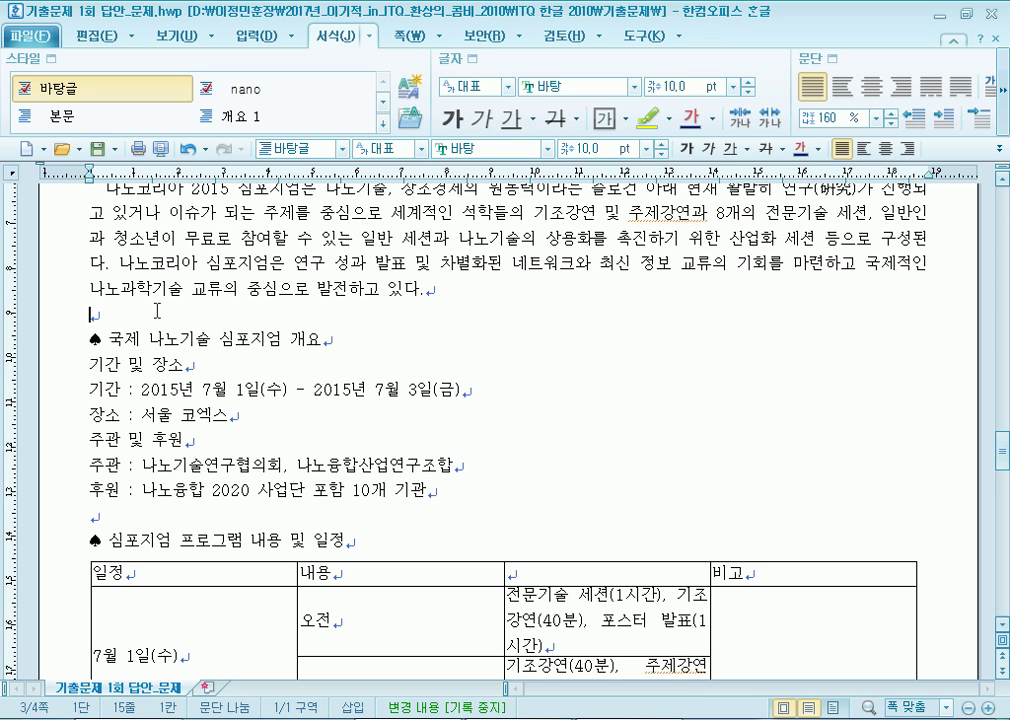
{"action": "left_click", "coordinate": [38, 341]}
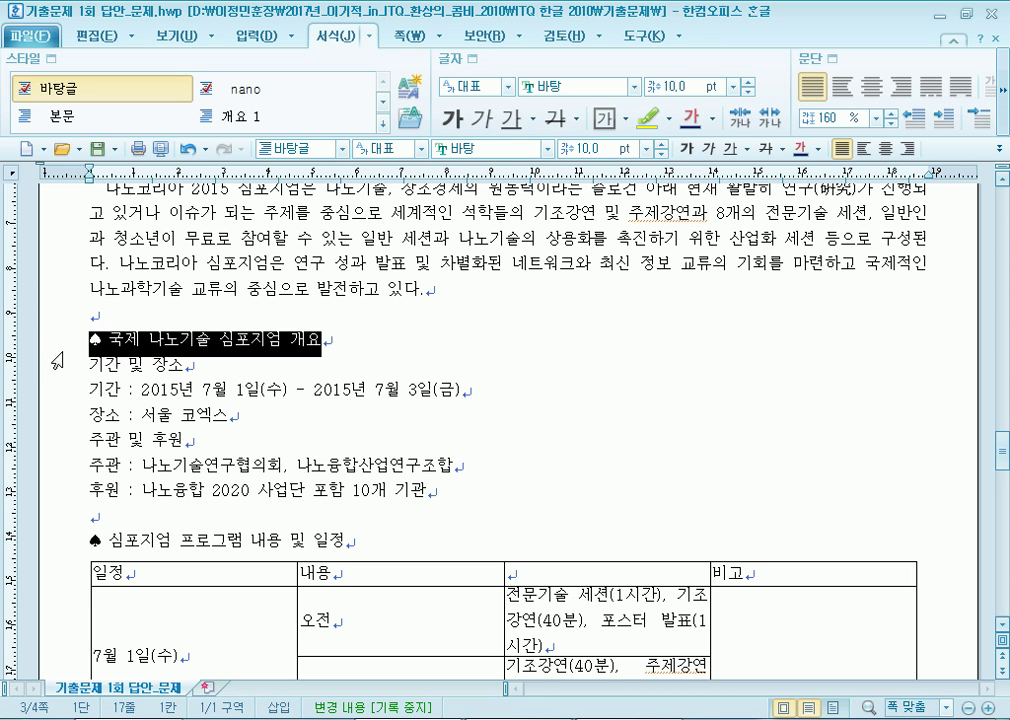
{"action": "left_click", "coordinate": [547, 150]}
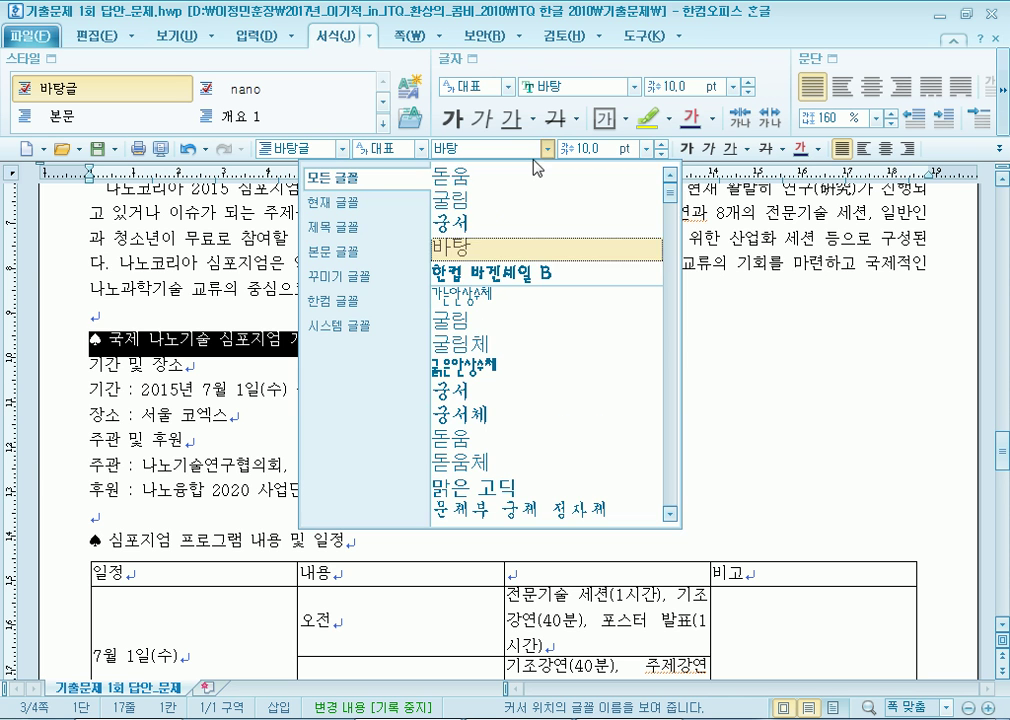
{"action": "left_click", "coordinate": [446, 200]}
{"action": "left_click", "coordinate": [661, 144]}
{"action": "left_click", "coordinate": [661, 144]}
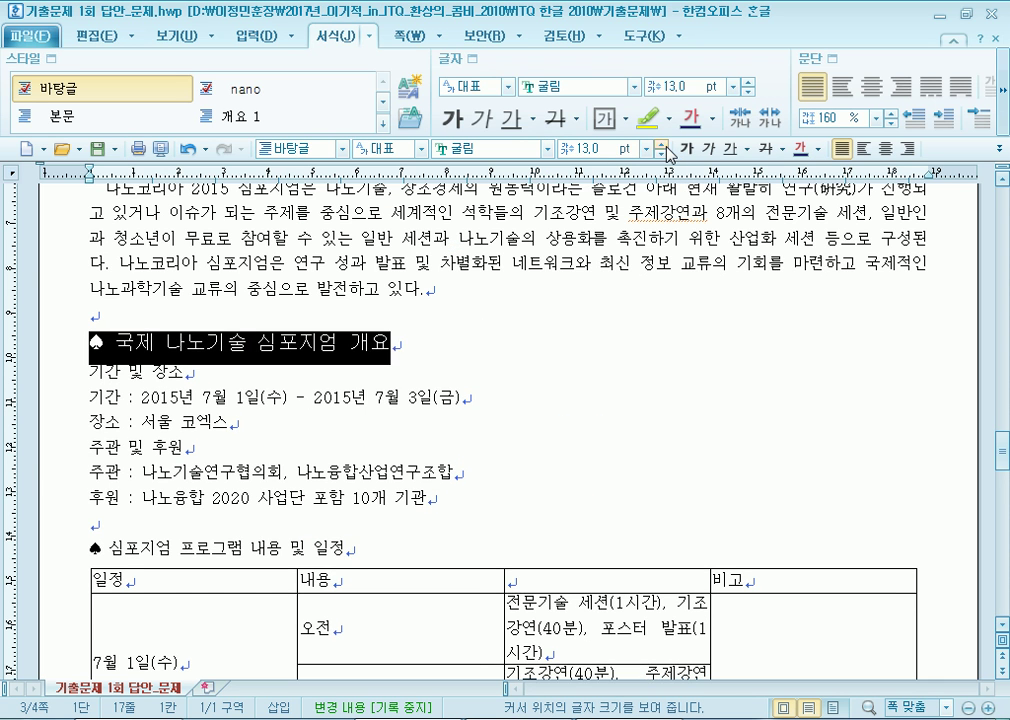
{"action": "left_click", "coordinate": [661, 144]}
{"action": "left_click", "coordinate": [661, 144]}
{"action": "left_click", "coordinate": [661, 144]}
{"action": "left_click", "coordinate": [661, 144]}
{"action": "left_click", "coordinate": [661, 144]}
{"action": "left_click", "coordinate": [661, 144]}
Set the 심포지엄 프로그램 내용 및 일정 heading to 굴림 18 pt.
{"action": "scroll", "coordinate": [53, 430], "scroll_direction": "down", "scroll_amount": 2}
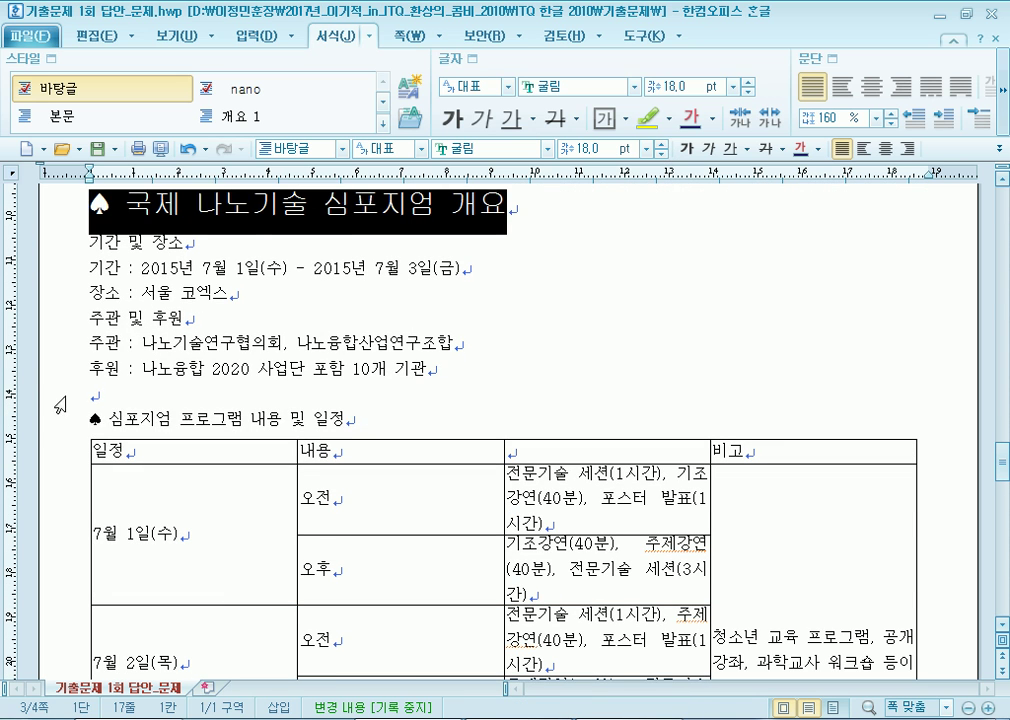
{"action": "left_click", "coordinate": [53, 430]}
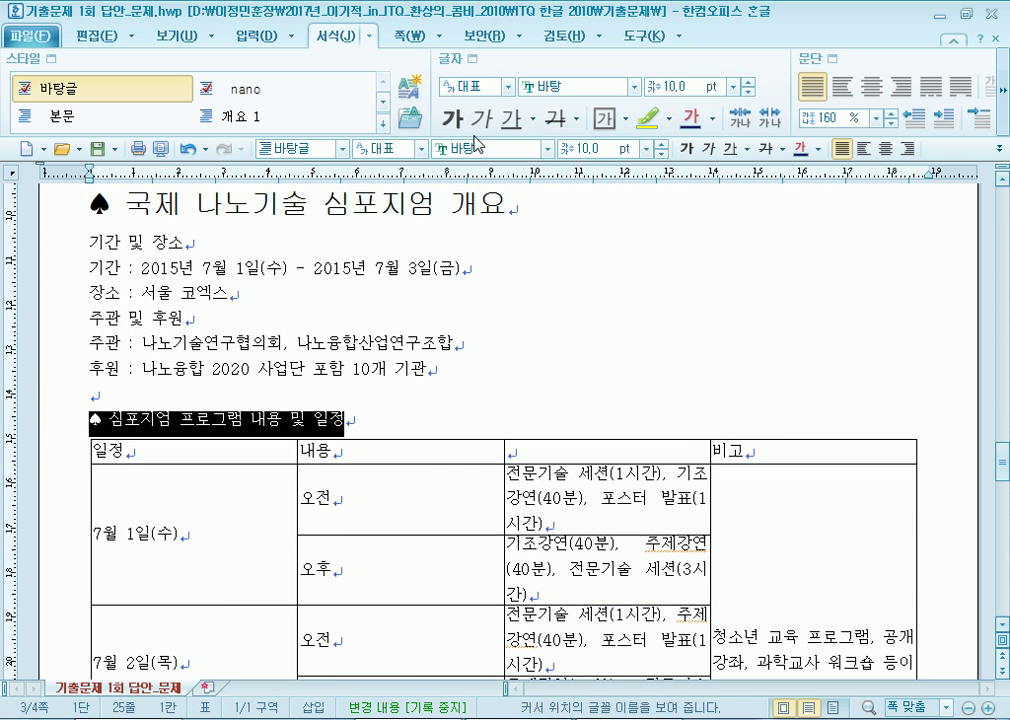
{"action": "left_click", "coordinate": [547, 149]}
{"action": "left_click", "coordinate": [450, 177]}
{"action": "scroll", "coordinate": [600, 300], "scroll_direction": "down", "scroll_amount": 3}
{"action": "left_click", "coordinate": [661, 144]}
{"action": "left_click", "coordinate": [661, 144]}
{"action": "left_click", "coordinate": [661, 144]}
{"action": "left_click", "coordinate": [661, 144]}
{"action": "left_click", "coordinate": [661, 144]}
{"action": "left_click", "coordinate": [661, 144]}
{"action": "left_click", "coordinate": [661, 144]}
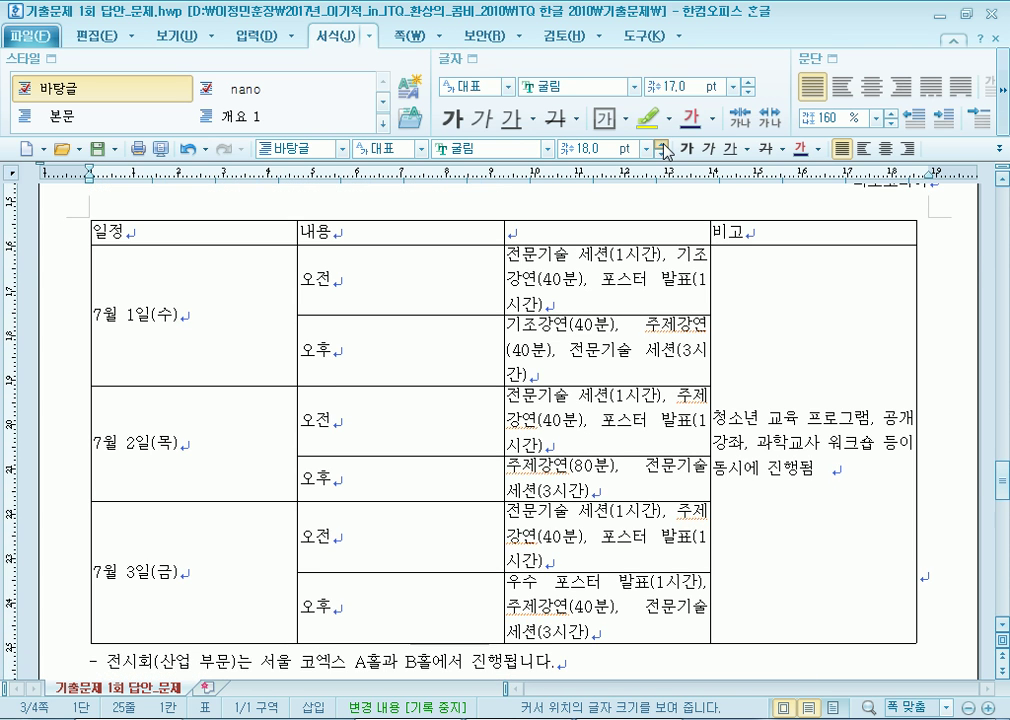
{"action": "left_click", "coordinate": [661, 144]}
Make the first heading's text white with blue shading in Character Shape.
{"action": "scroll", "coordinate": [268, 360], "scroll_direction": "up", "scroll_amount": 2}
{"action": "scroll", "coordinate": [376, 370], "scroll_direction": "up", "scroll_amount": 5}
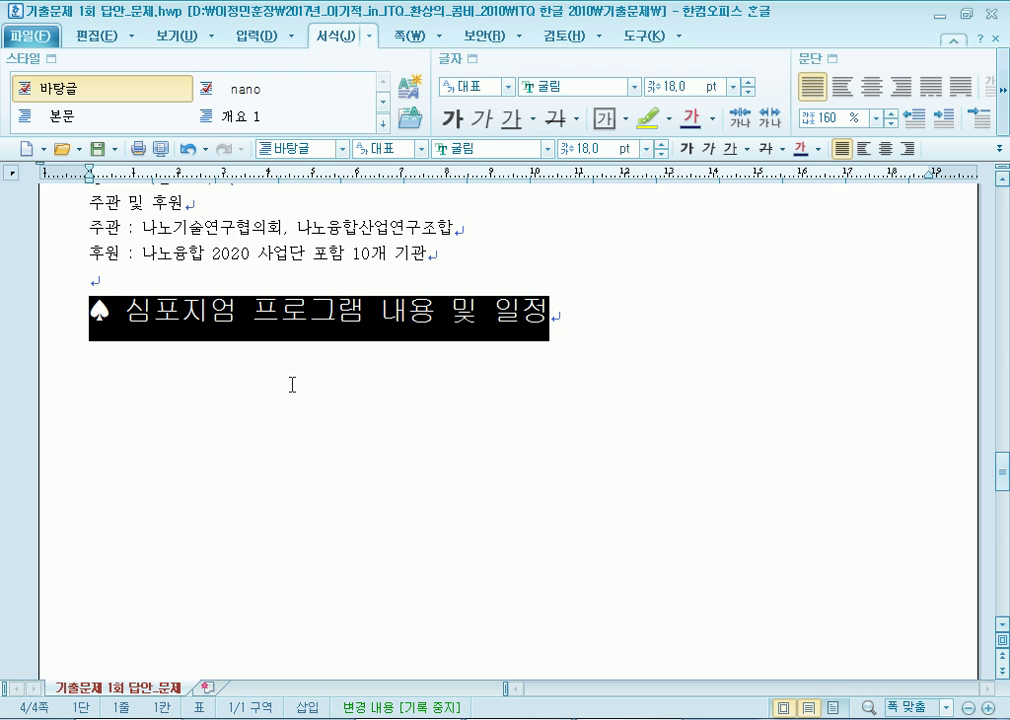
{"action": "scroll", "coordinate": [291, 384], "scroll_direction": "up", "scroll_amount": 3}
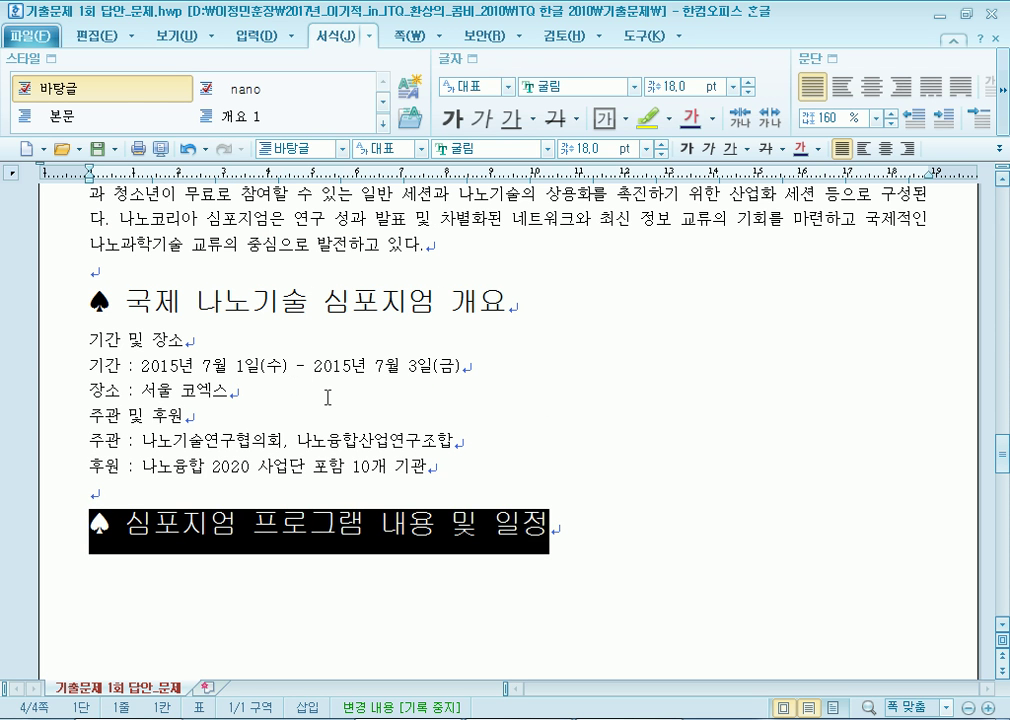
{"action": "left_click_drag", "start_coordinate": [124, 300], "coordinate": [515, 300]}
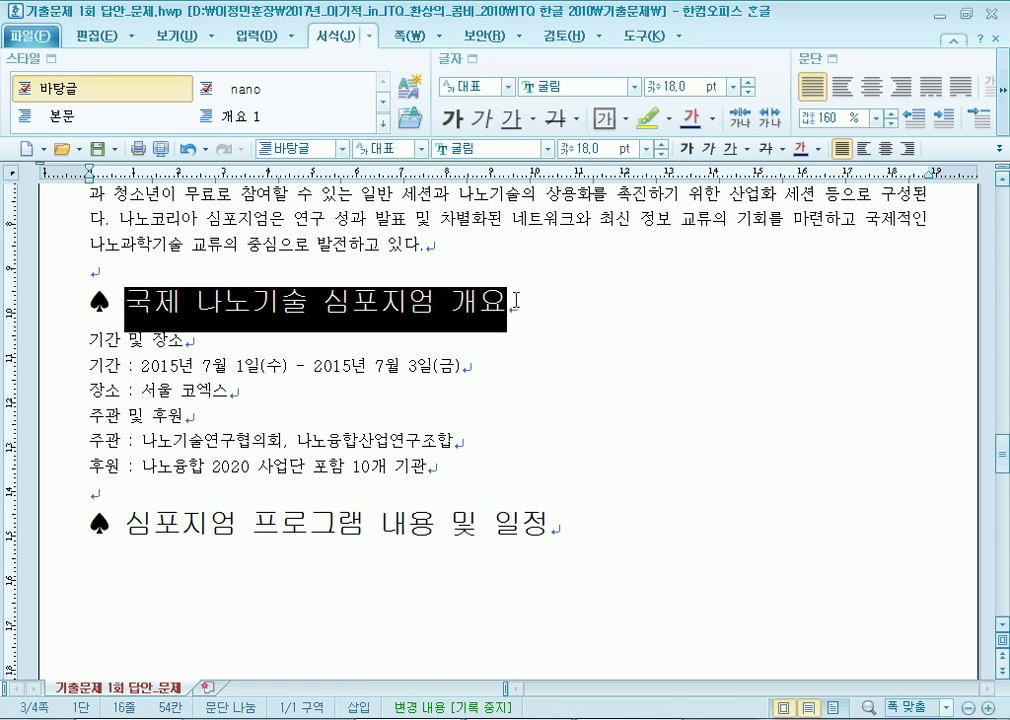
{"action": "left_click", "coordinate": [473, 60]}
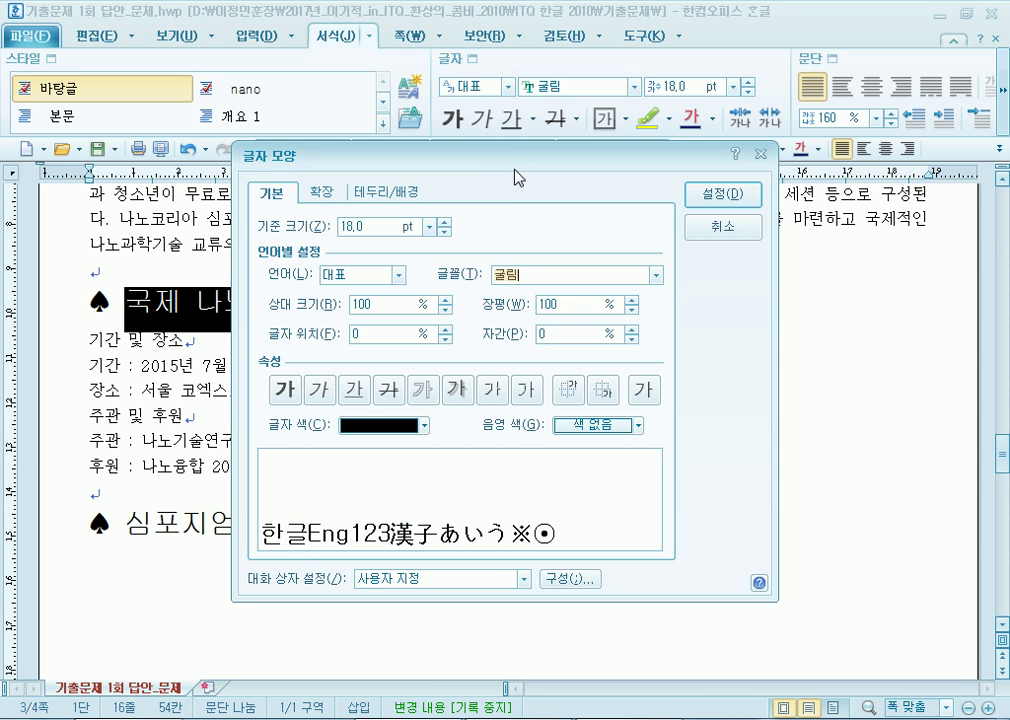
{"action": "left_click", "coordinate": [402, 426]}
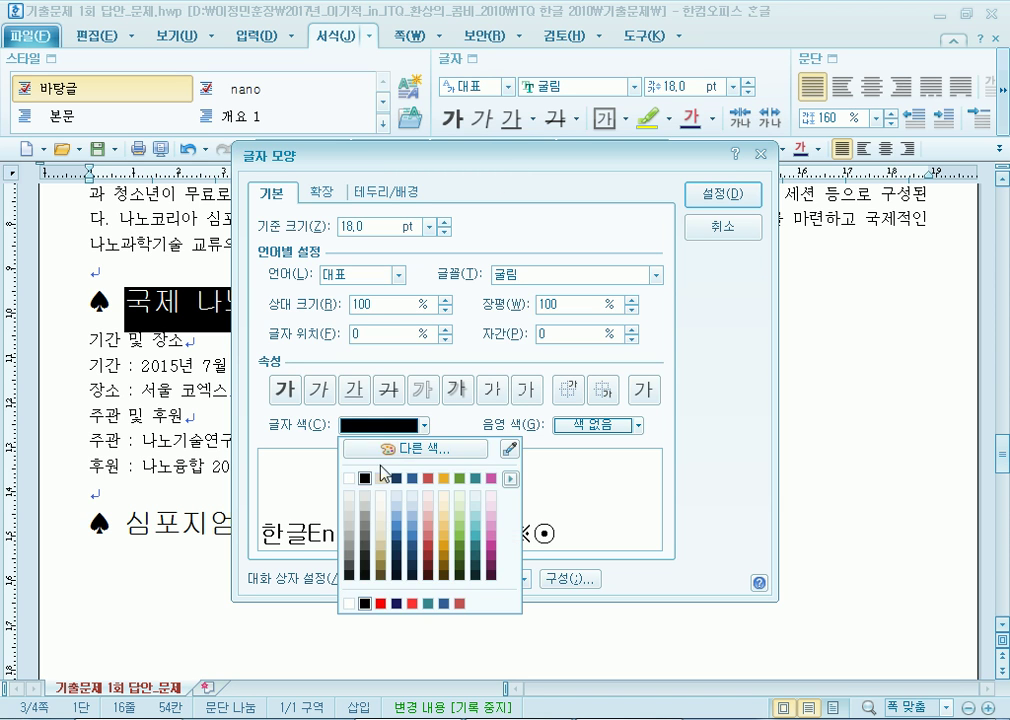
{"action": "left_click", "coordinate": [349, 478]}
{"action": "left_click", "coordinate": [604, 425]}
{"action": "left_click", "coordinate": [639, 104]}
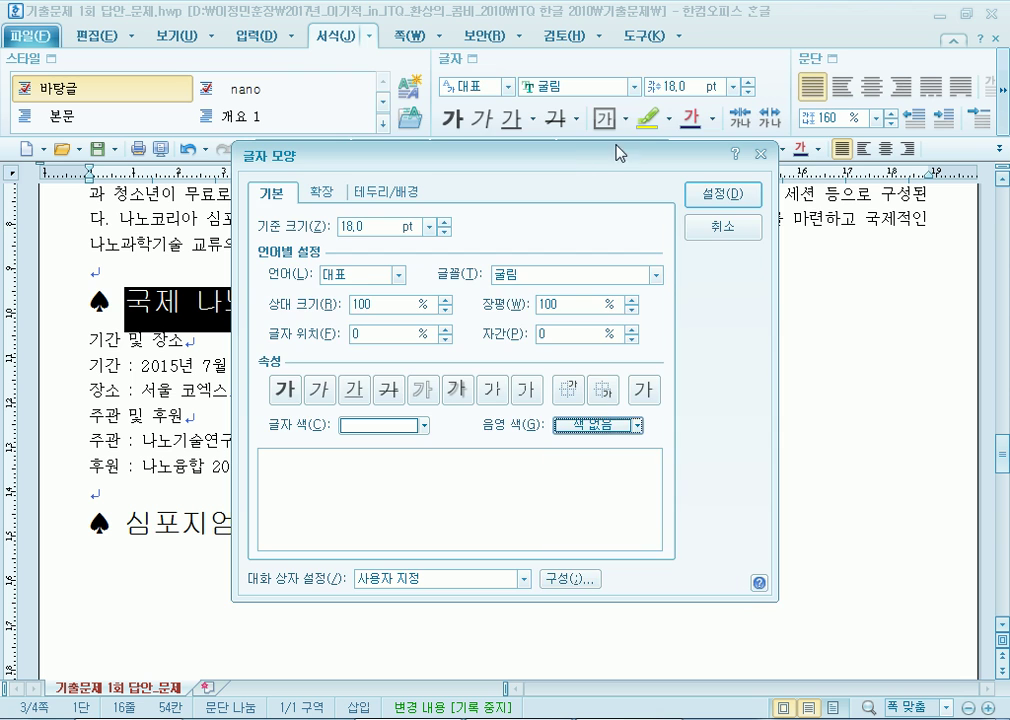
{"action": "left_click_drag", "start_coordinate": [615, 155], "coordinate": [683, 65]}
{"action": "left_click", "coordinate": [666, 336]}
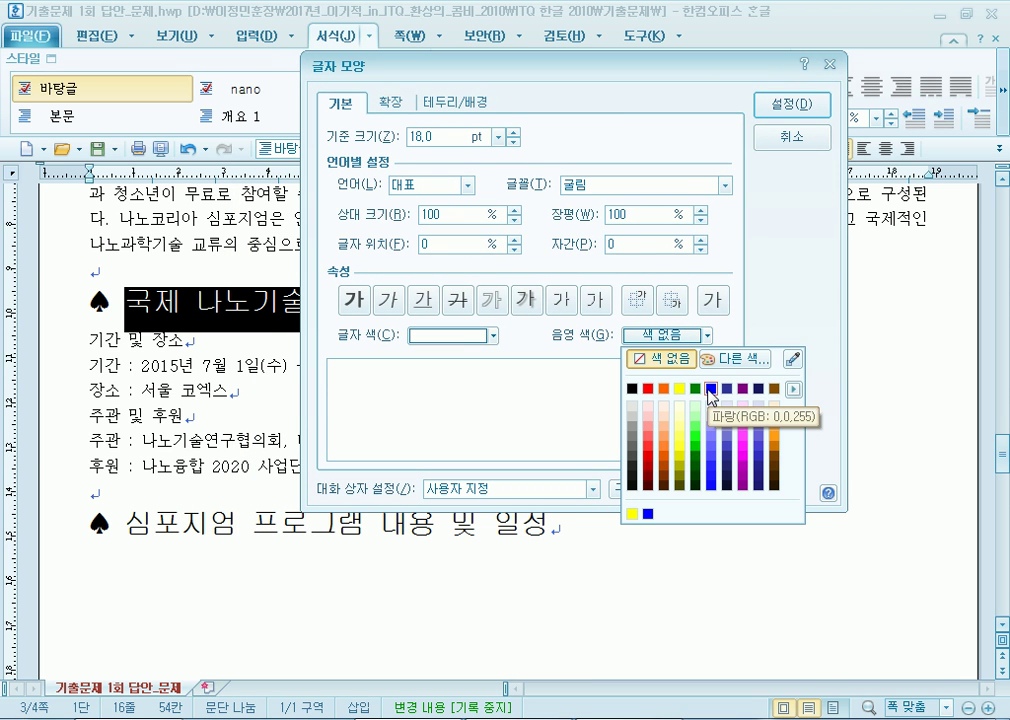
{"action": "left_click", "coordinate": [711, 389]}
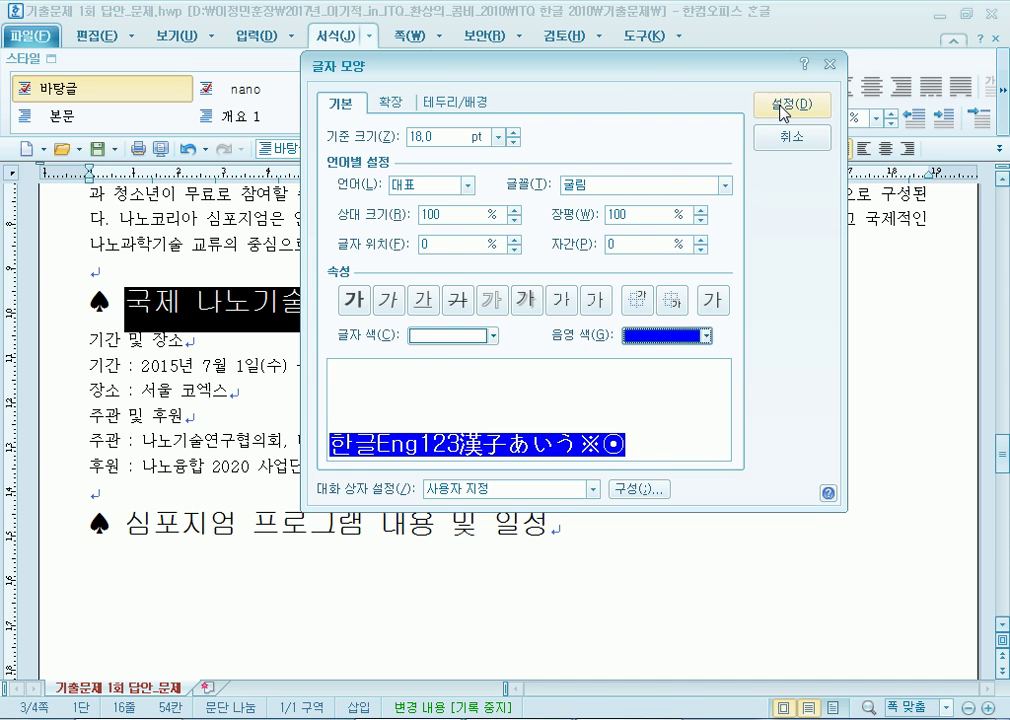
{"action": "left_click", "coordinate": [781, 108]}
{"action": "left_click", "coordinate": [547, 413]}
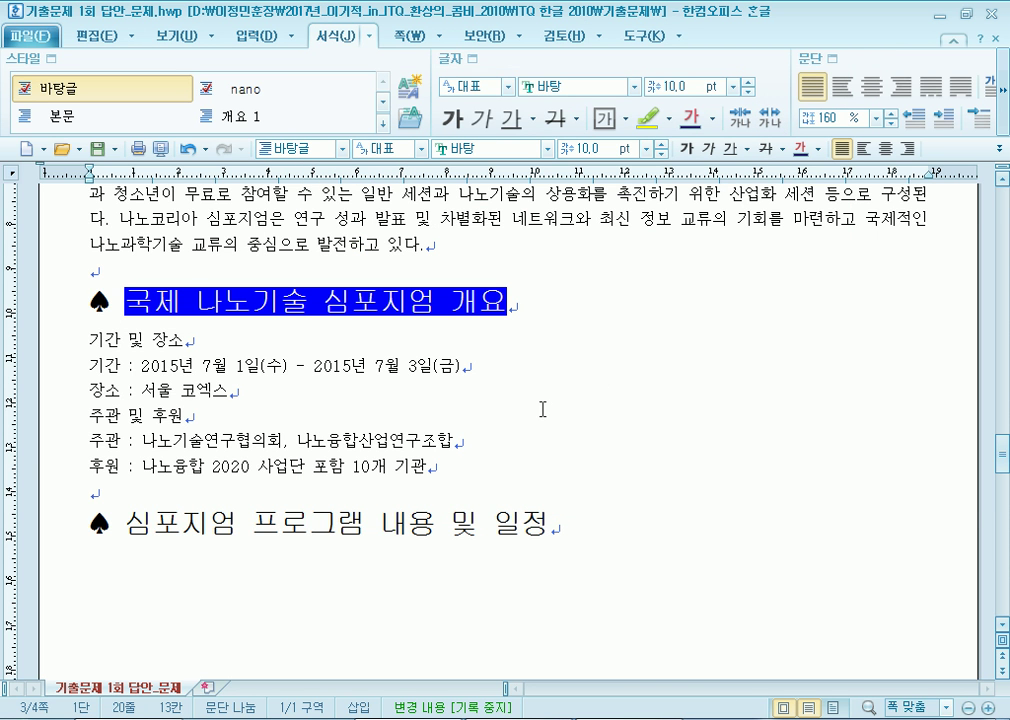
{"action": "scroll", "coordinate": [530, 395], "scroll_direction": "down", "scroll_amount": 3}
Make the 심포지엄 프로그램 내용 및 일정 heading italic.
{"action": "left_click_drag", "start_coordinate": [126, 311], "coordinate": [602, 316]}
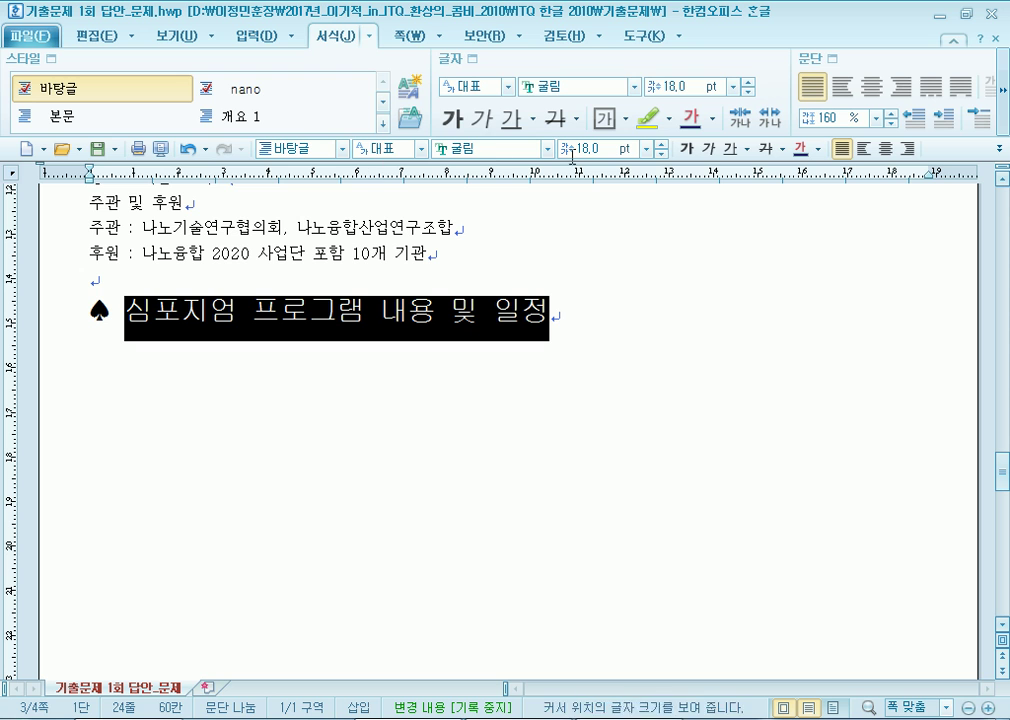
{"action": "left_click", "coordinate": [708, 149]}
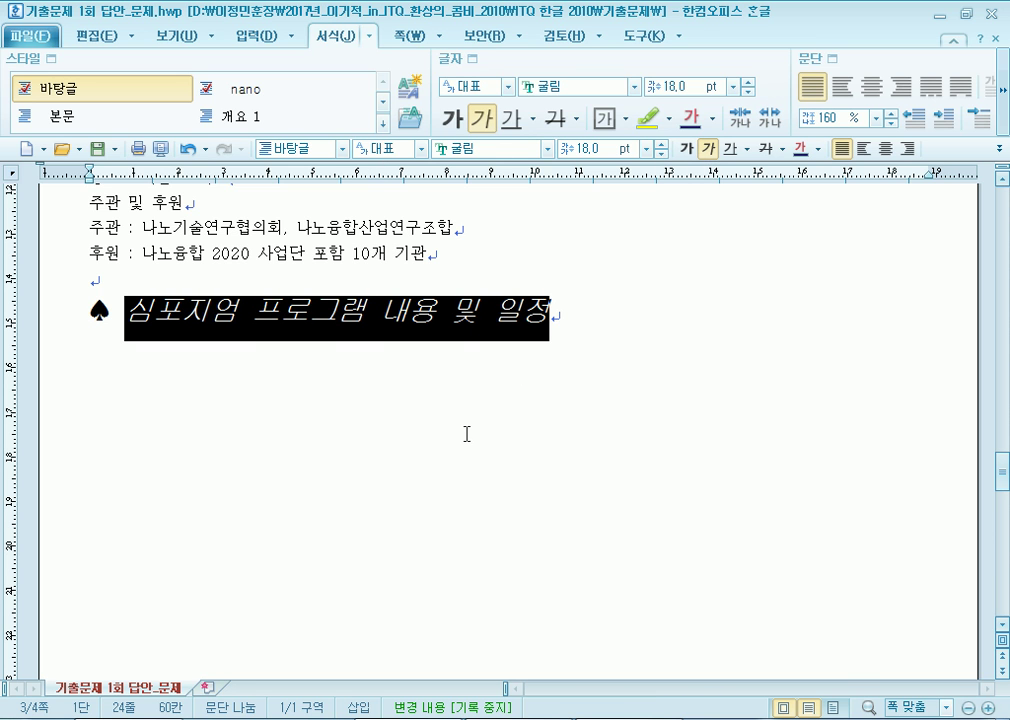
{"action": "left_click_drag", "start_coordinate": [127, 330], "coordinate": [363, 322]}
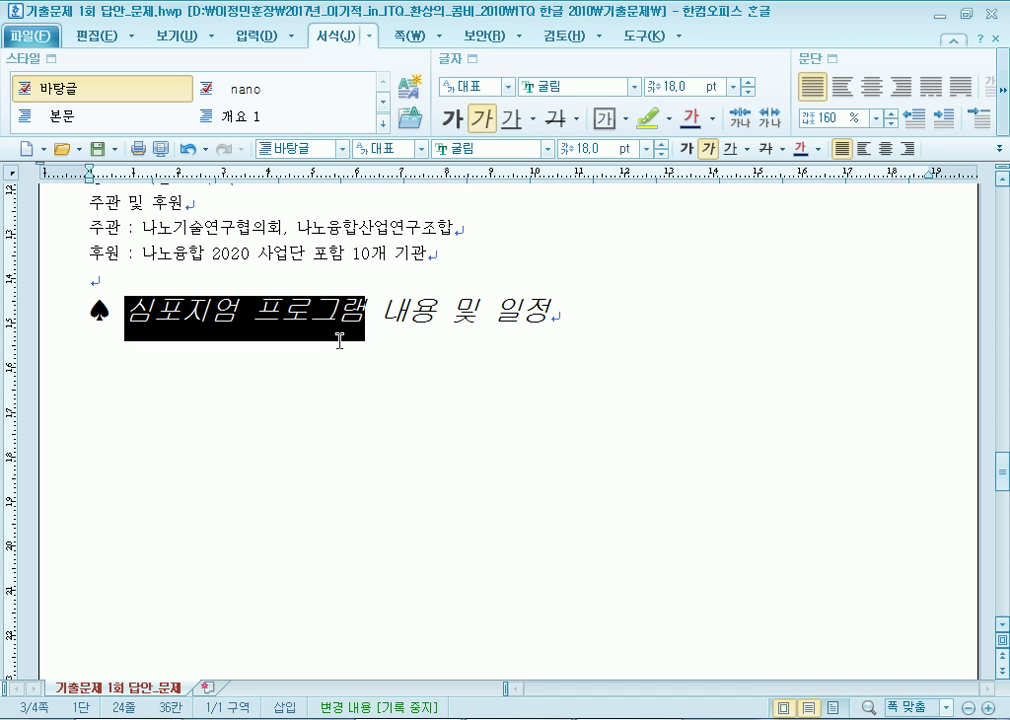
{"action": "left_click", "coordinate": [108, 305]}
Add dot emphasis marks over 심포지엄 프로그램 via Character Shape's extended options.
{"action": "left_click_drag", "start_coordinate": [125, 315], "coordinate": [355, 318]}
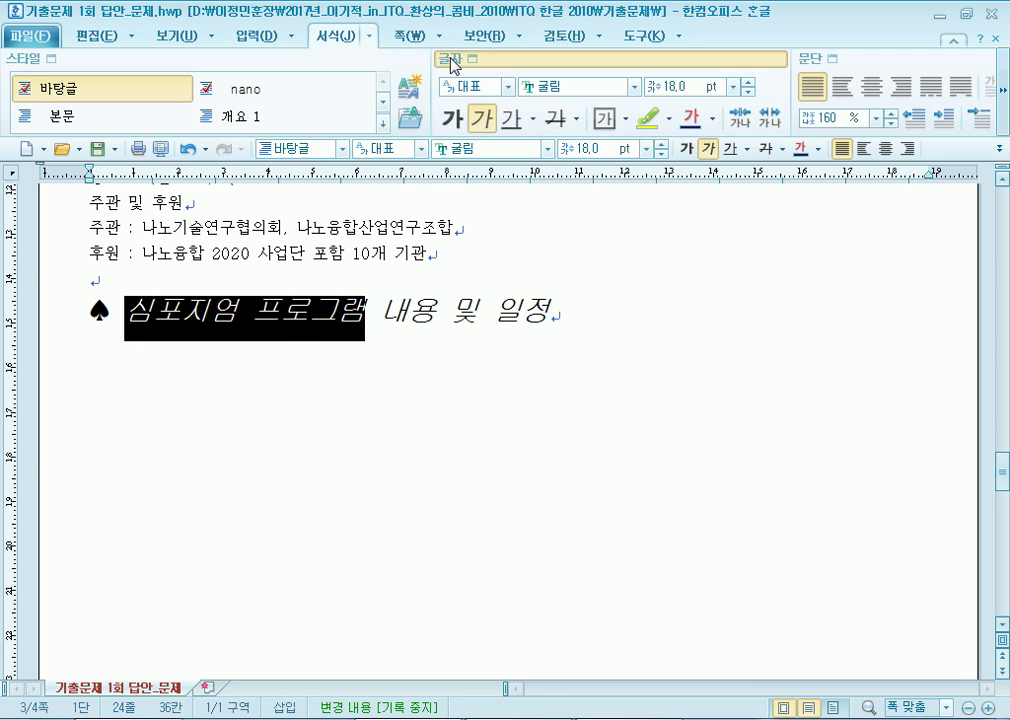
{"action": "left_click", "coordinate": [449, 60]}
{"action": "left_click_drag", "start_coordinate": [436, 162], "coordinate": [518, 28]}
{"action": "left_click", "coordinate": [572, 52]}
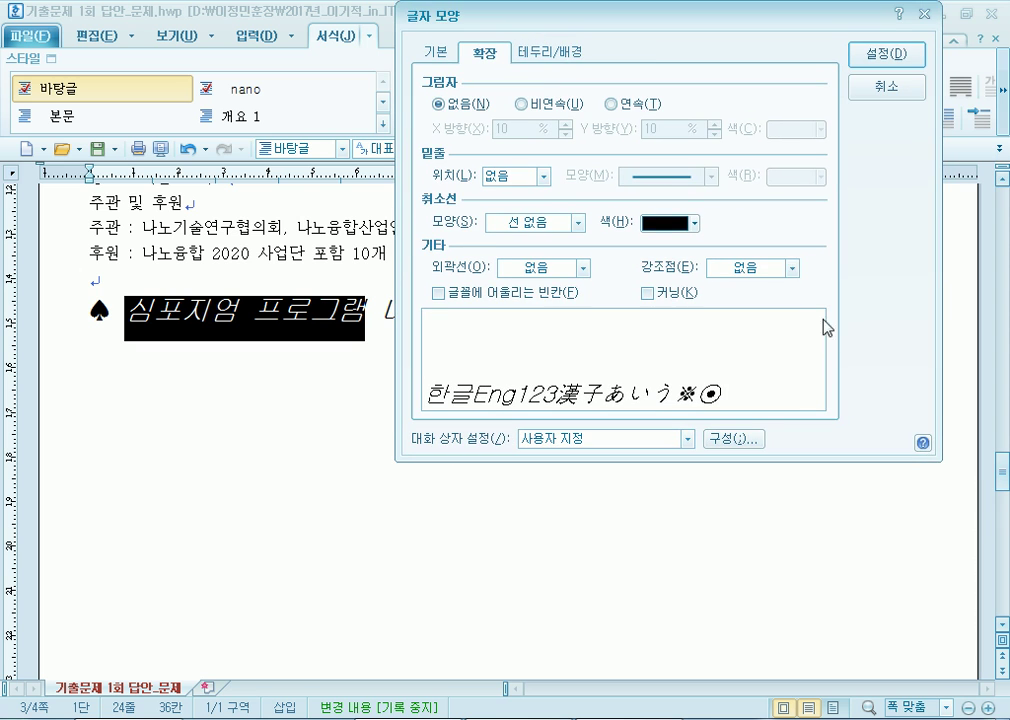
{"action": "left_click", "coordinate": [792, 268]}
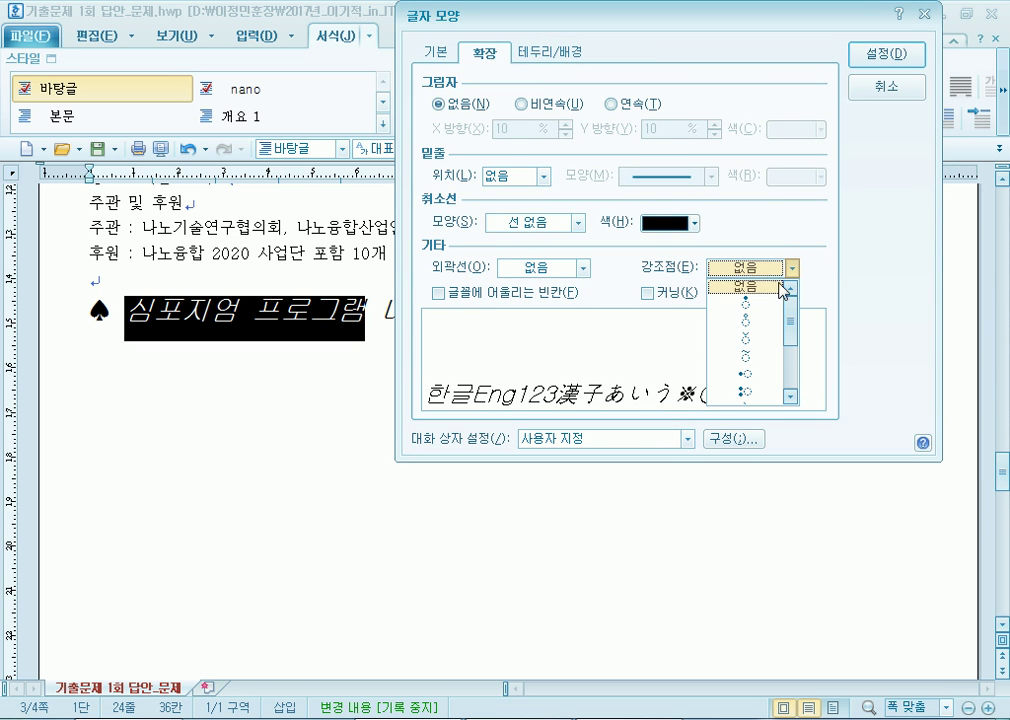
{"action": "left_click", "coordinate": [752, 340]}
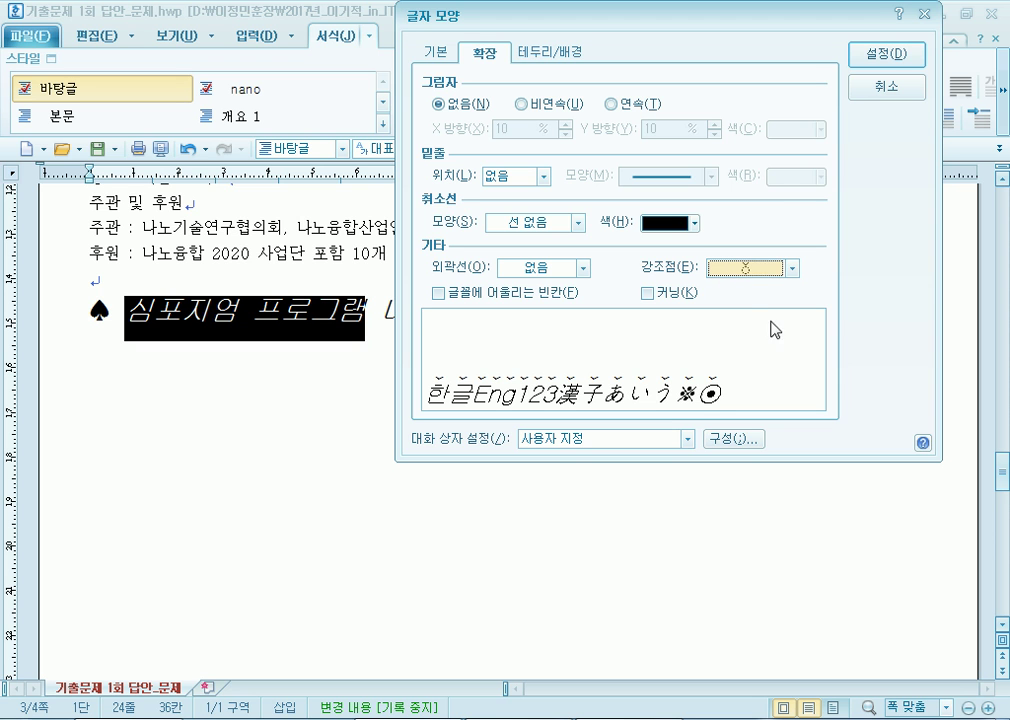
{"action": "left_click", "coordinate": [873, 56]}
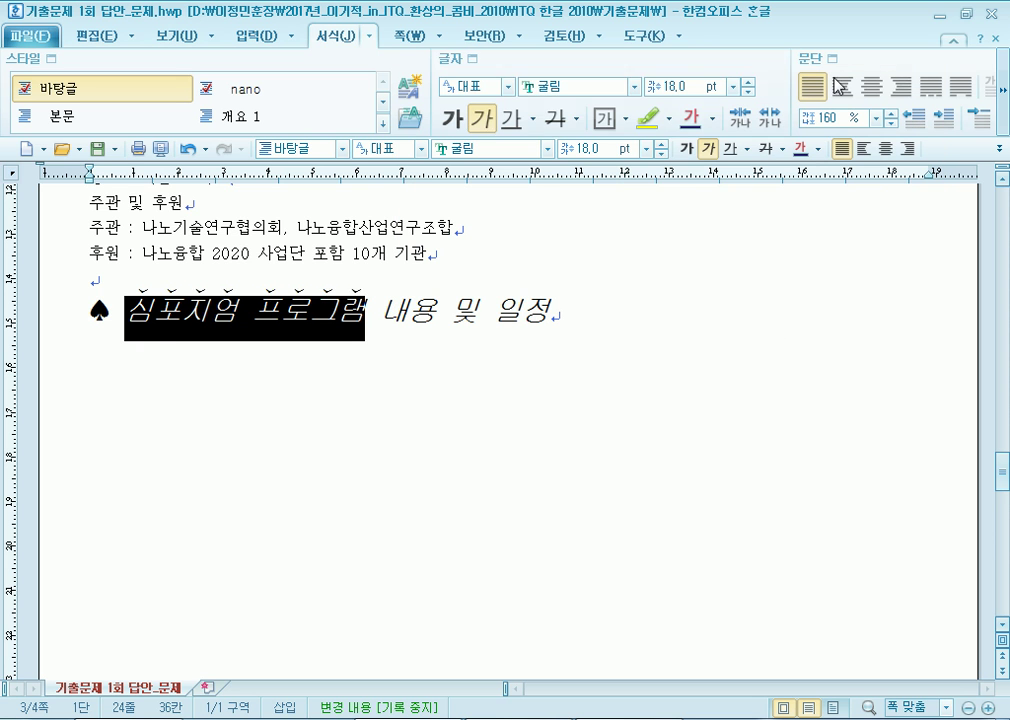
Reselect parts of the heading to check its italic and emphasis formatting.
{"action": "key", "text": "Up"}
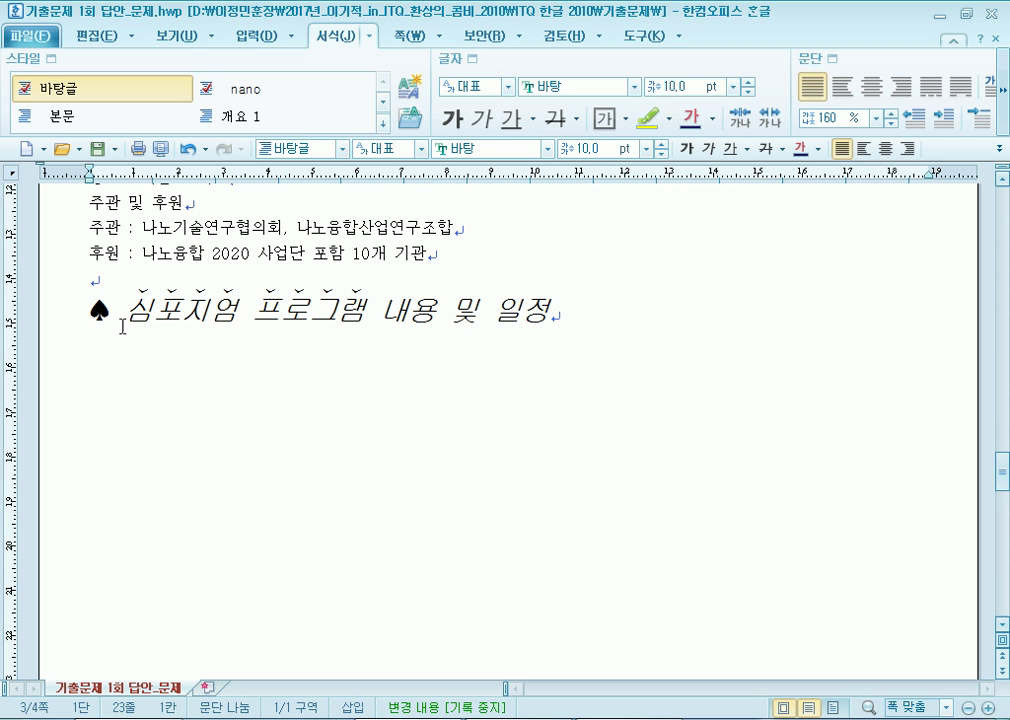
{"action": "left_click_drag", "start_coordinate": [126, 316], "coordinate": [578, 306]}
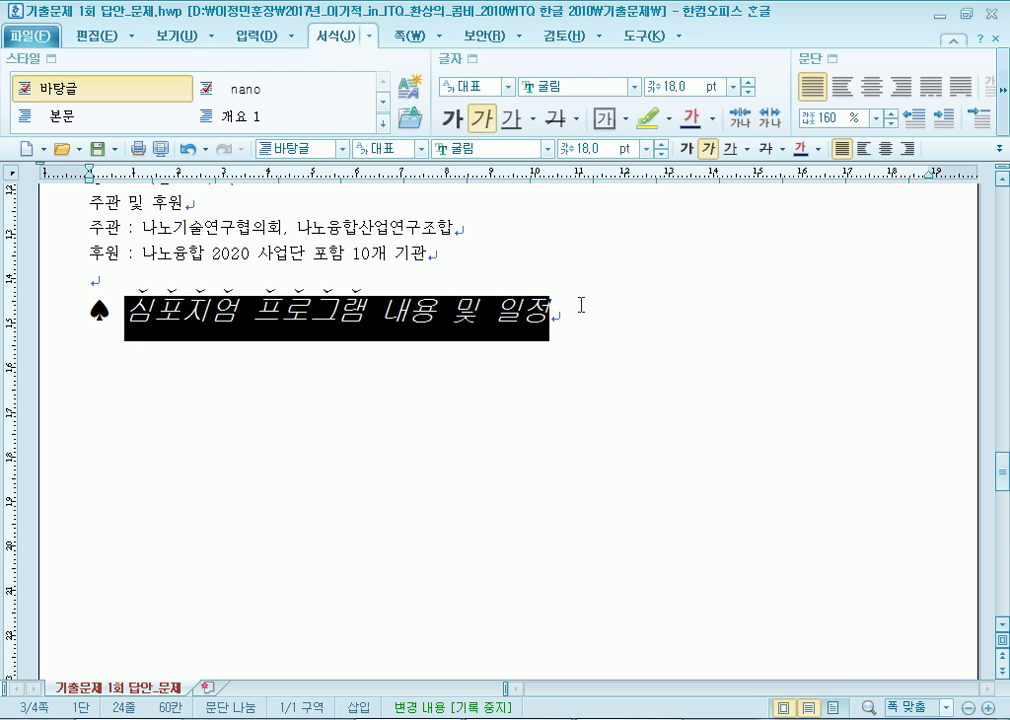
{"action": "left_click", "coordinate": [221, 318]}
{"action": "left_click_drag", "start_coordinate": [120, 315], "coordinate": [366, 305]}
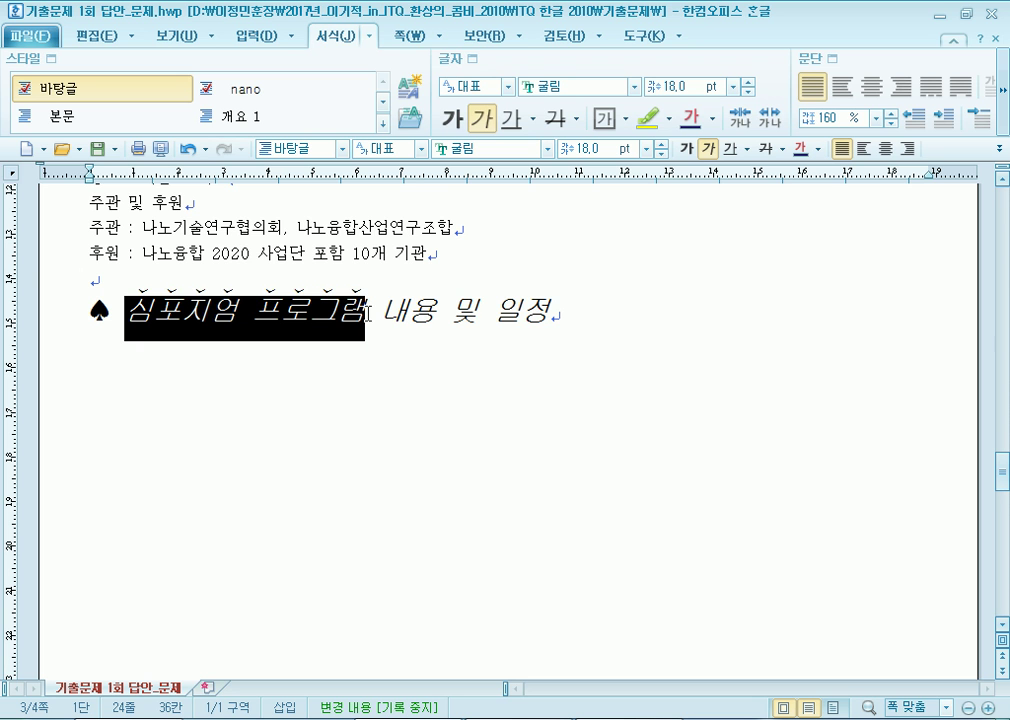
{"action": "scroll", "coordinate": [370, 305], "scroll_direction": "down", "scroll_amount": 2}
{"action": "scroll", "coordinate": [370, 305], "scroll_direction": "up", "scroll_amount": 4}
Give the six overview lines from 기간 및 장소 to 후원 180% line spacing.
{"action": "left_click_drag", "start_coordinate": [88, 270], "coordinate": [458, 406]}
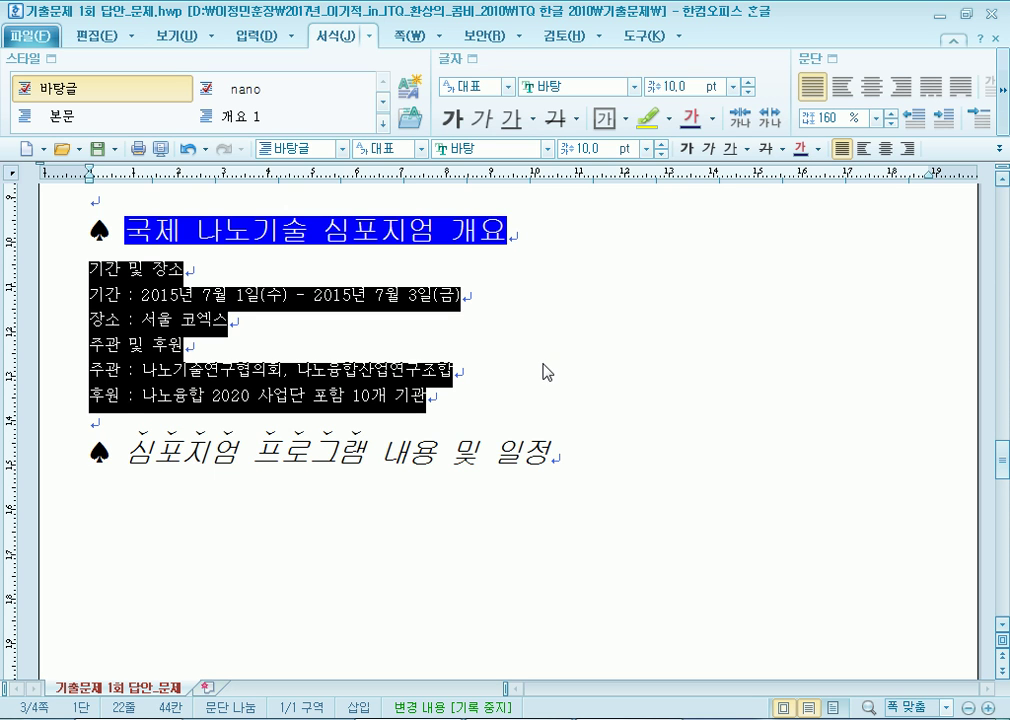
{"action": "left_click", "coordinate": [876, 117]}
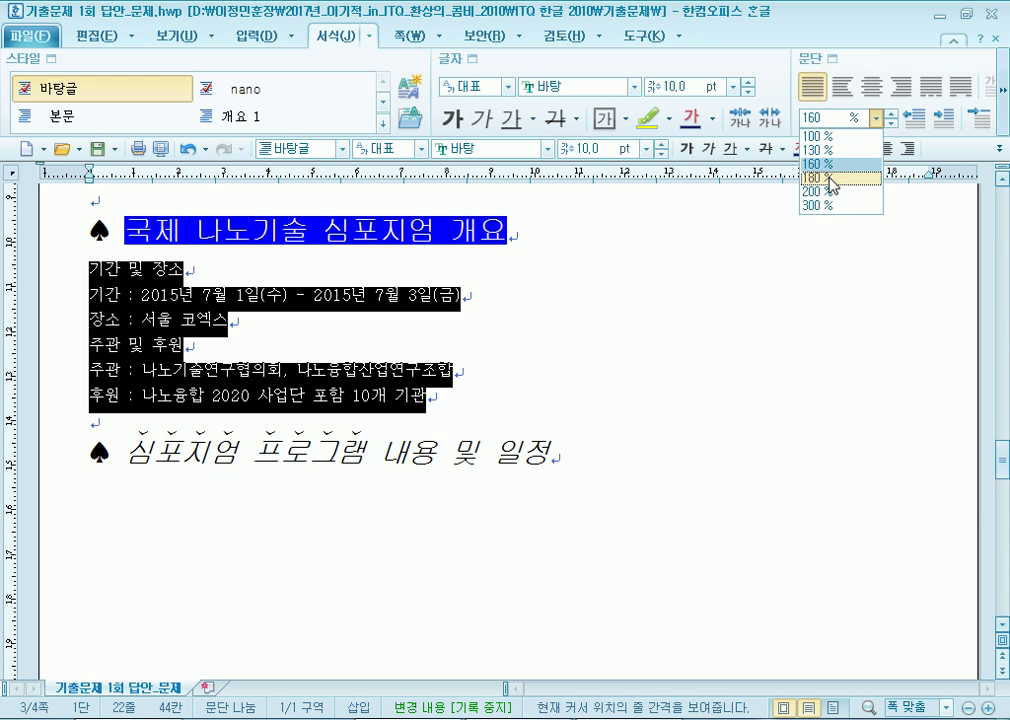
{"action": "left_click", "coordinate": [829, 179]}
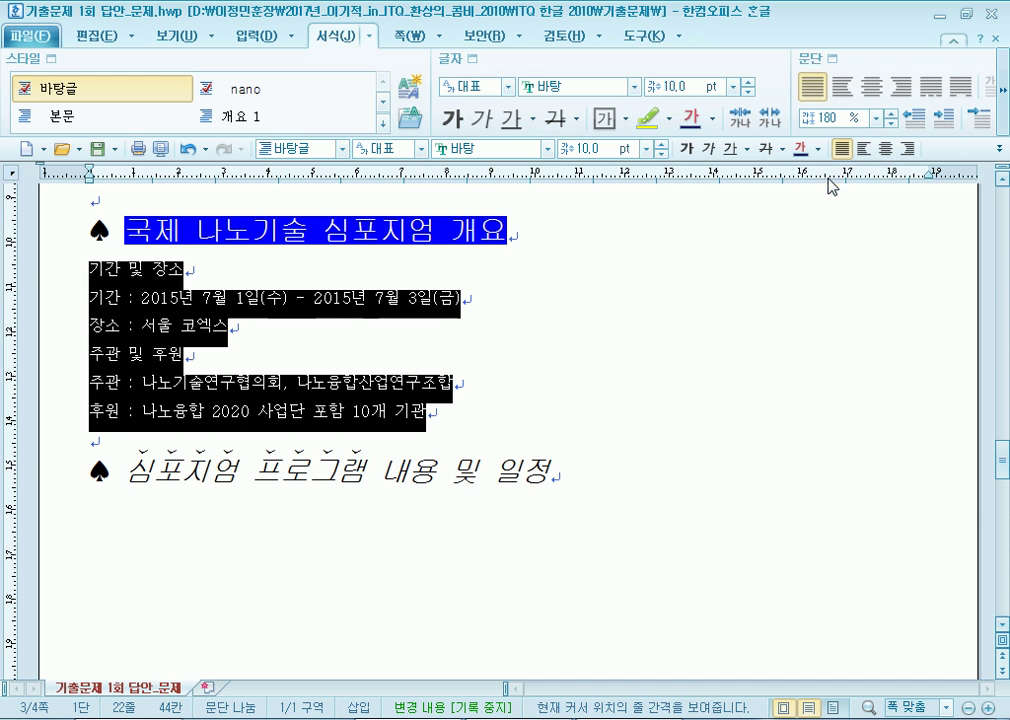
{"action": "right_click", "coordinate": [141, 295]}
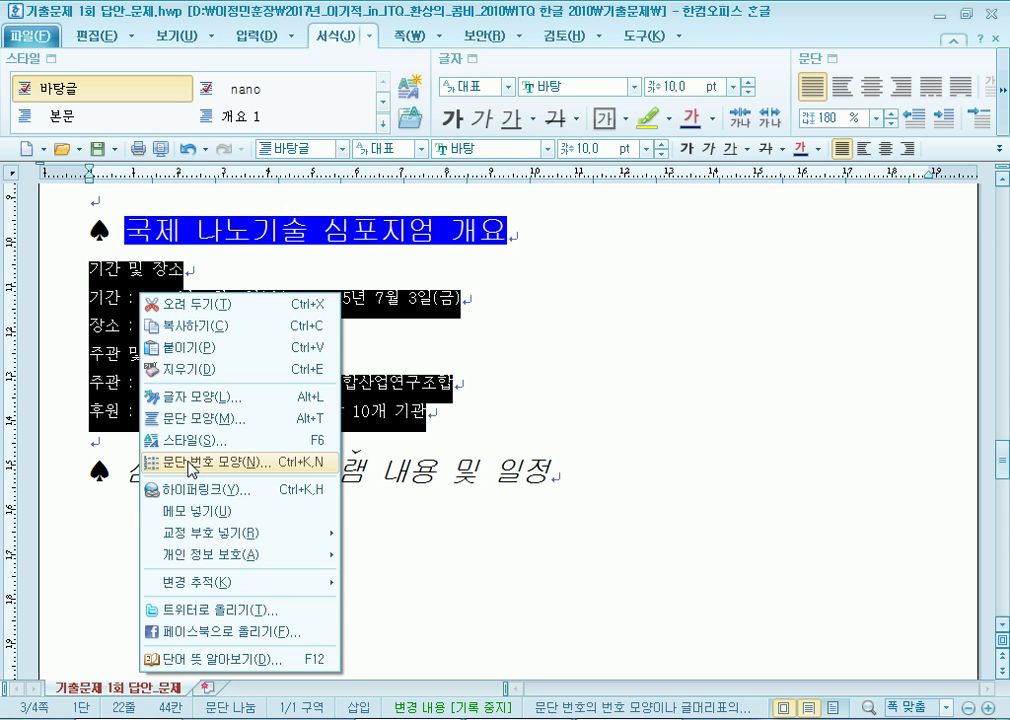
Pick the 1), 가), a) numbering style and customize level one to 20 pt, right-aligned.
{"action": "left_click", "coordinate": [192, 465]}
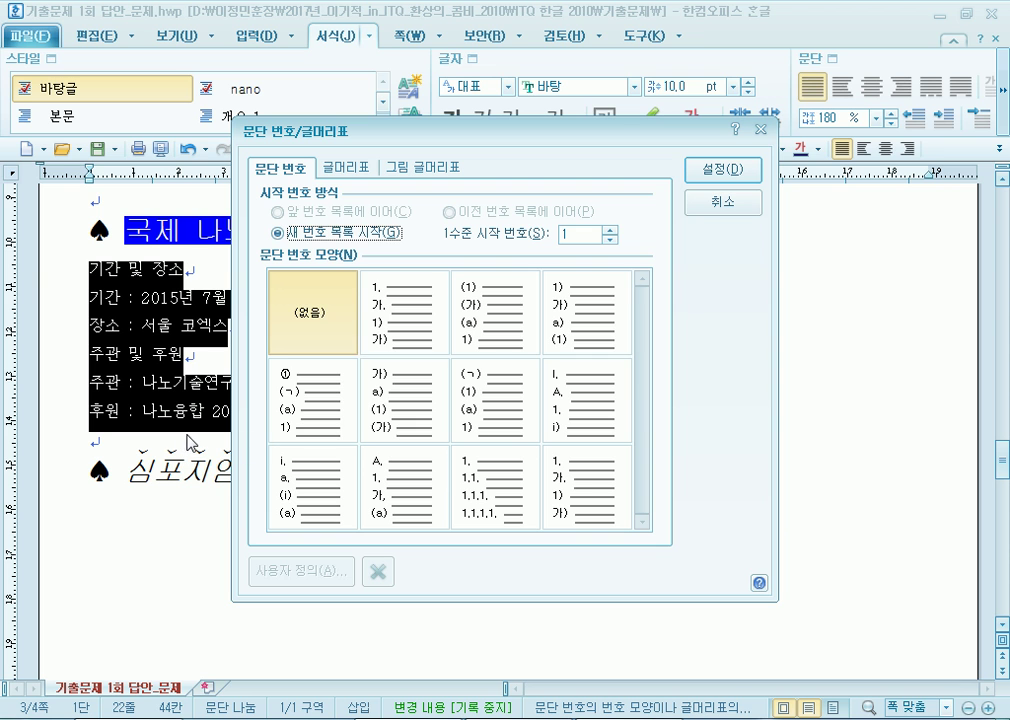
{"action": "left_click", "coordinate": [585, 329]}
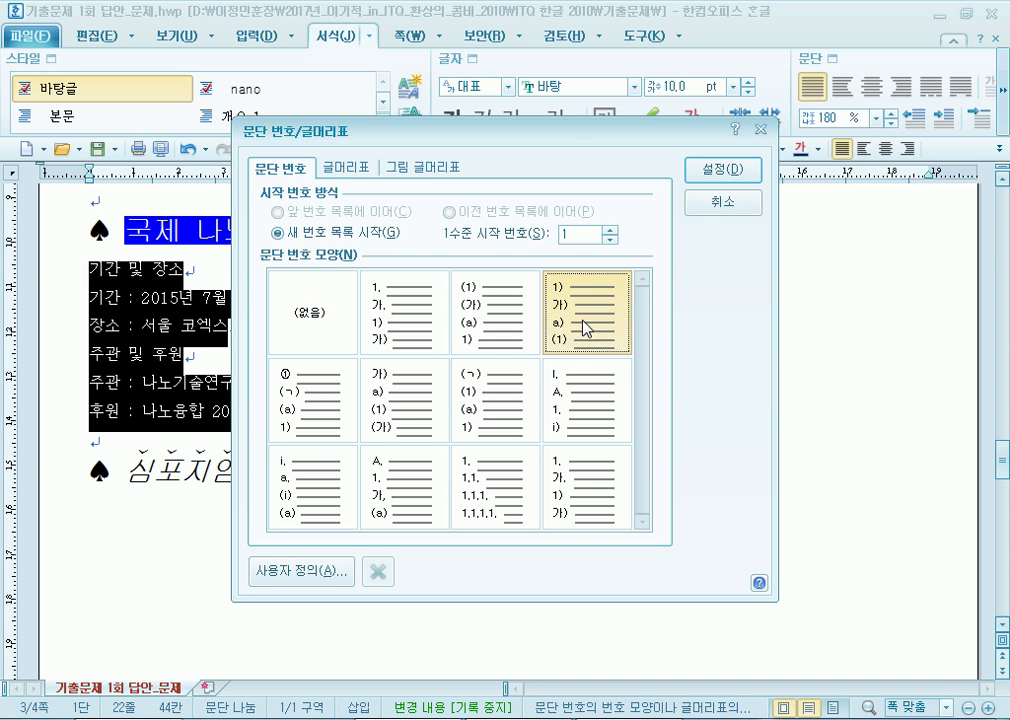
{"action": "left_click_drag", "start_coordinate": [557, 132], "coordinate": [624, 24]}
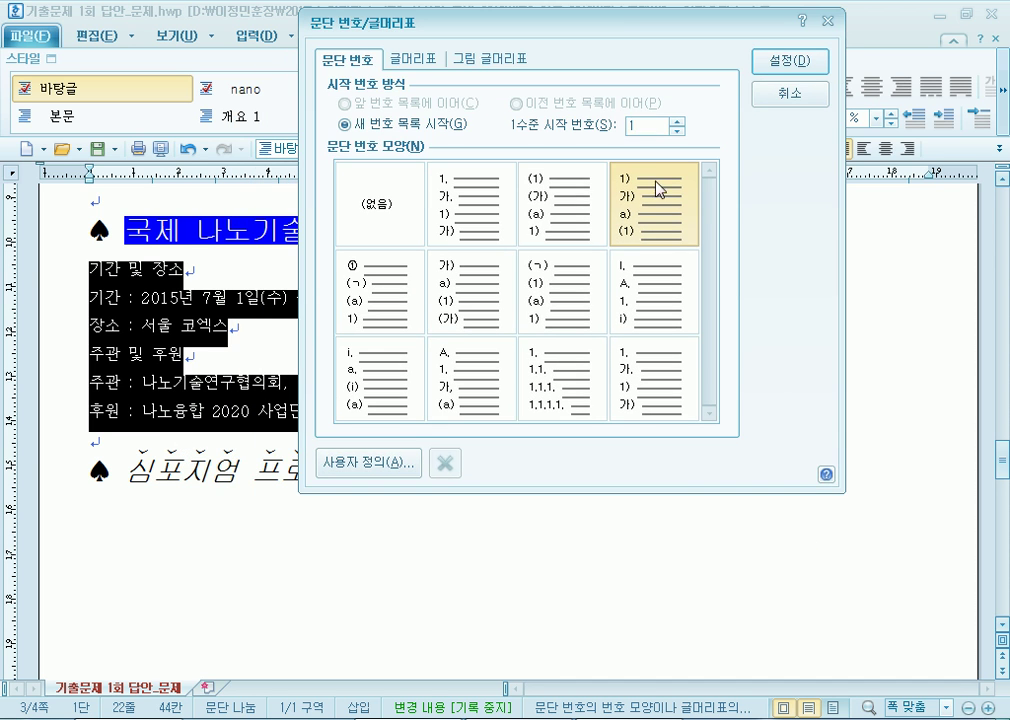
{"action": "left_click", "coordinate": [350, 479]}
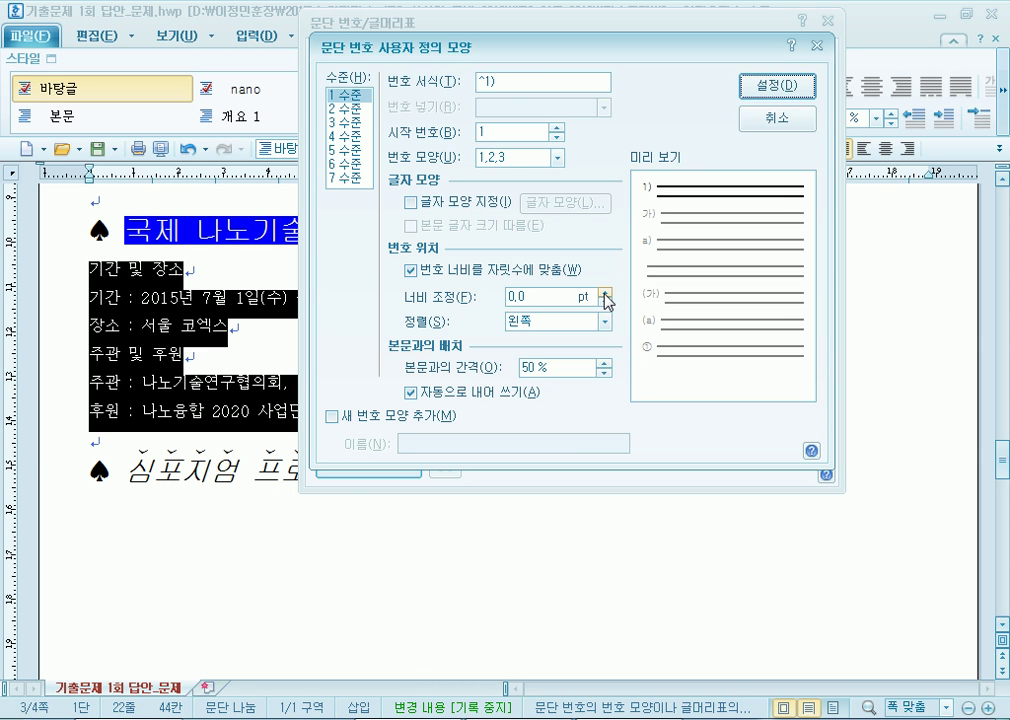
{"action": "left_click_drag", "start_coordinate": [604, 292], "coordinate": [605, 296]}
{"action": "left_click", "coordinate": [515, 320]}
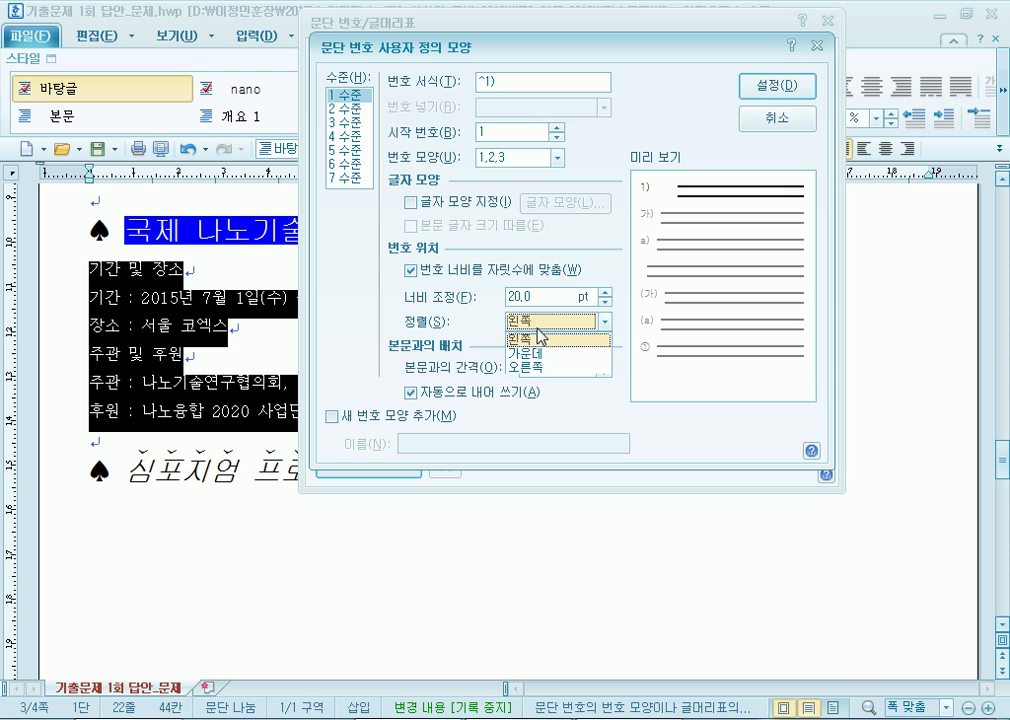
{"action": "key", "text": "Escape"}
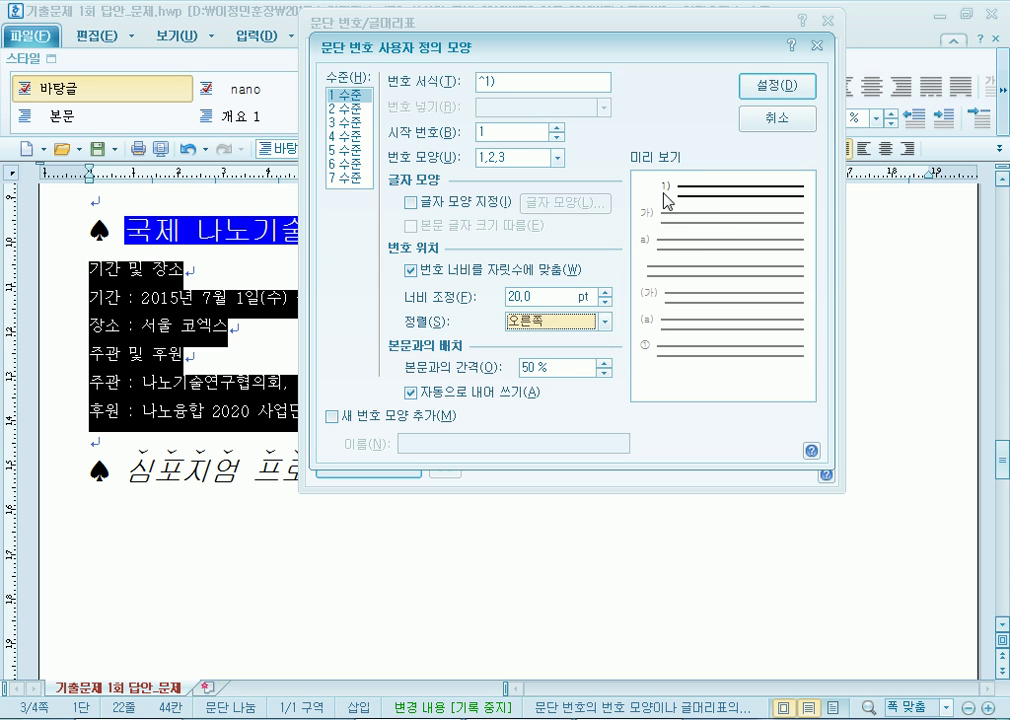
Set level-two numbers to 30 pt width, right-aligned, and apply the numbering to the lines.
{"action": "left_click", "coordinate": [341, 108]}
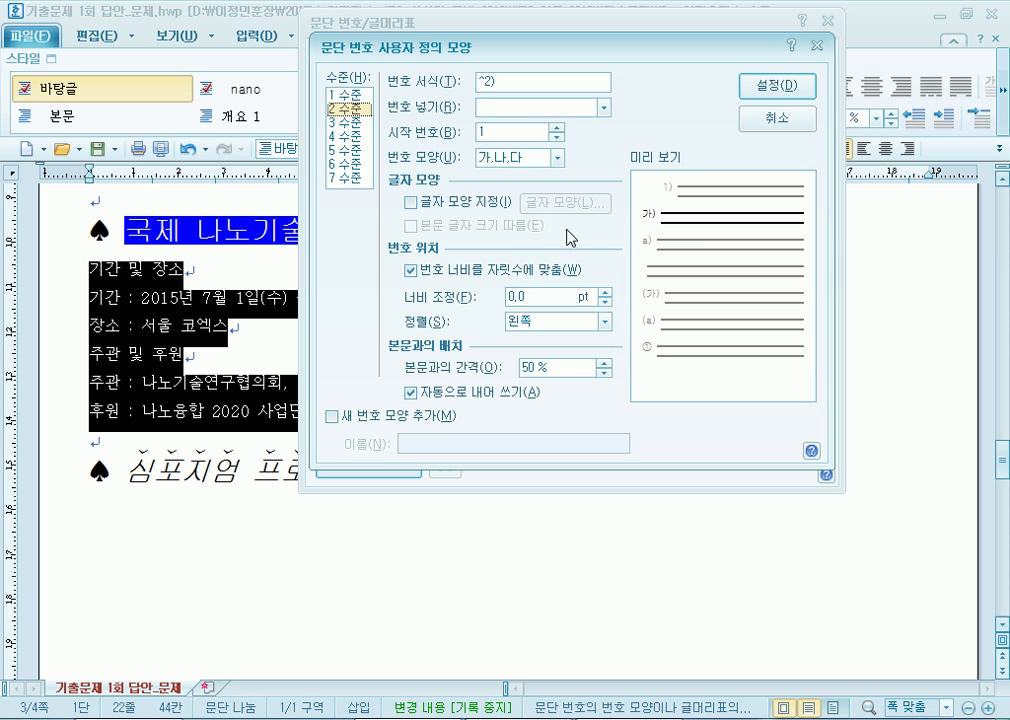
{"action": "left_click", "coordinate": [610, 294]}
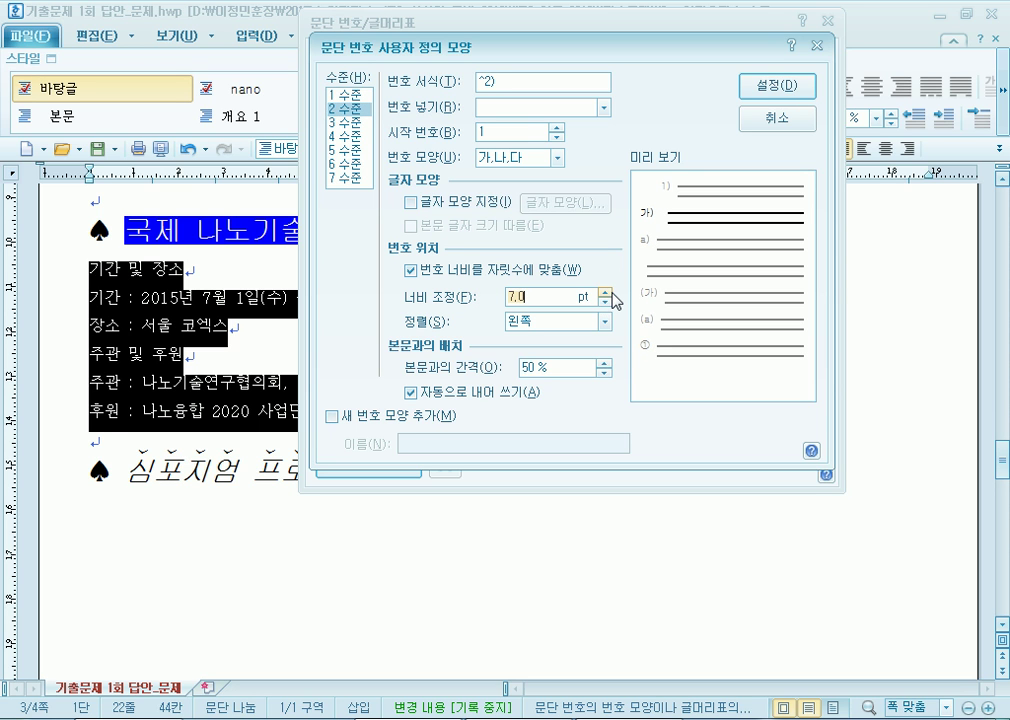
{"action": "left_click", "coordinate": [605, 293]}
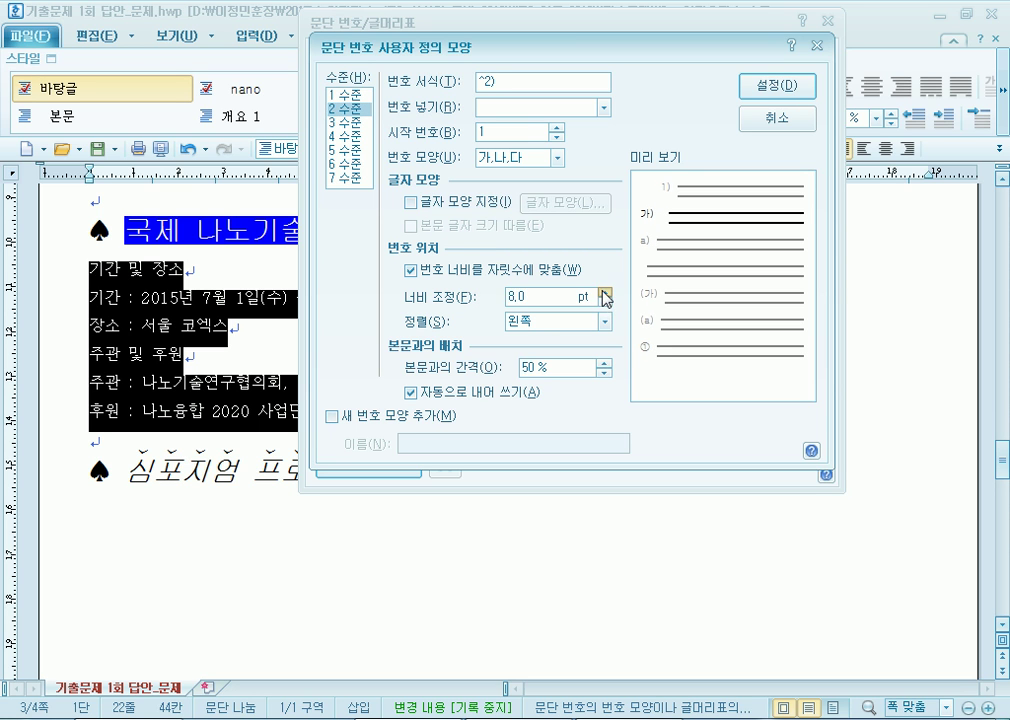
{"action": "left_click", "coordinate": [540, 321]}
{"action": "left_click", "coordinate": [528, 363]}
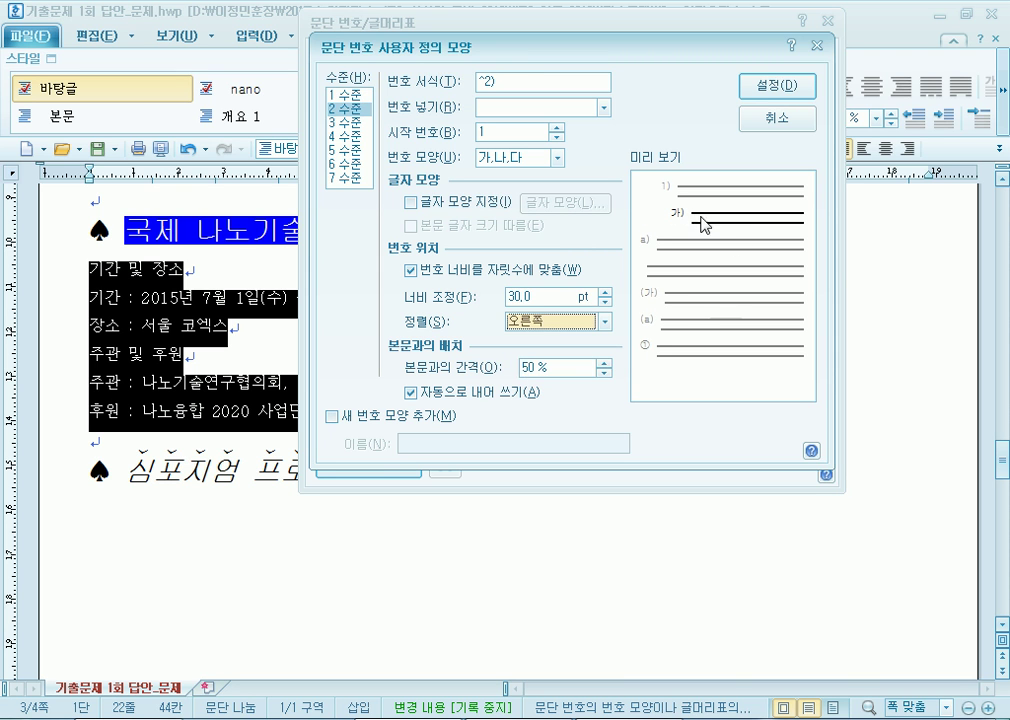
{"action": "left_click", "coordinate": [775, 88]}
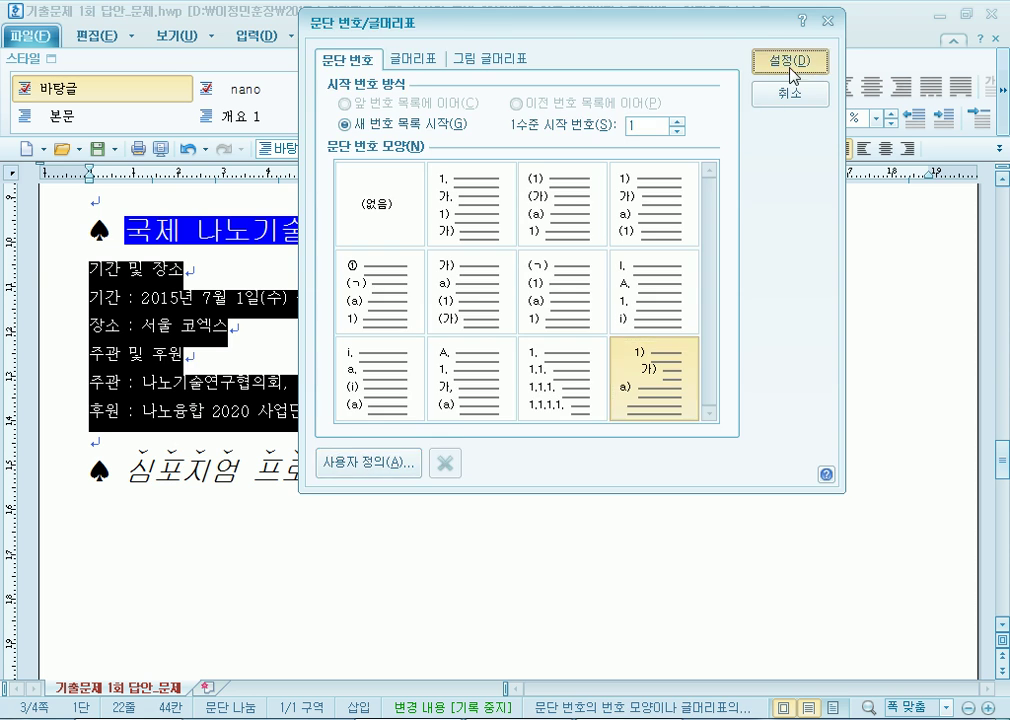
{"action": "left_click", "coordinate": [795, 63]}
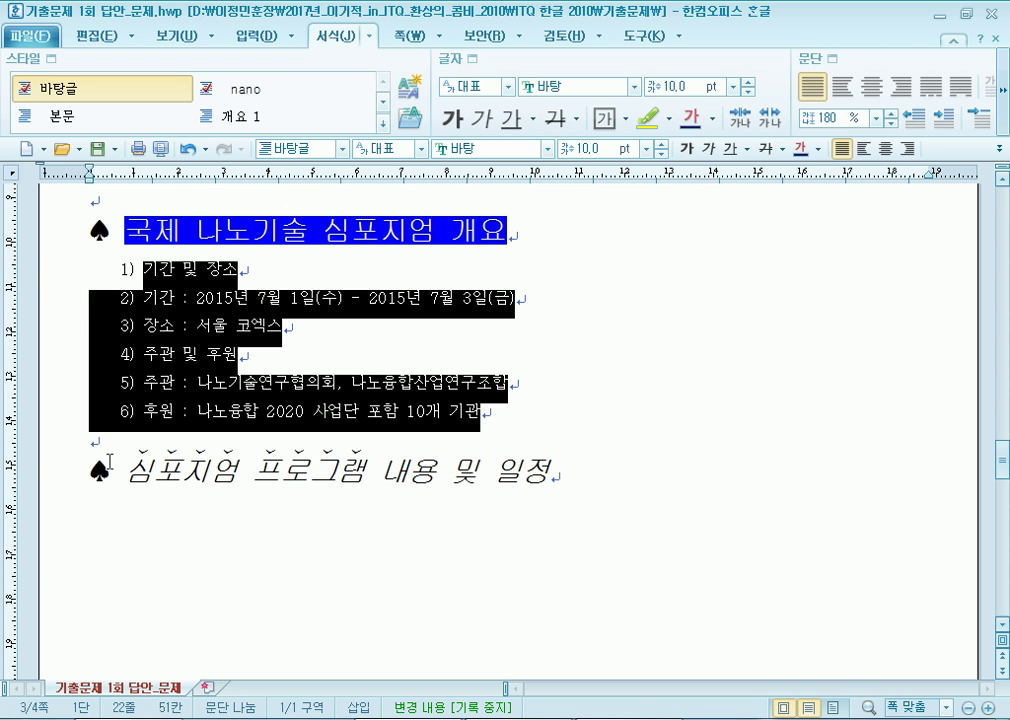
Demote the 기간/장소 and 주관/후원 lines one level to become 가), 나) sub-items.
{"action": "left_click", "coordinate": [205, 305]}
{"action": "left_click_drag", "start_coordinate": [161, 299], "coordinate": [212, 328]}
{"action": "left_click", "coordinate": [1003, 120]}
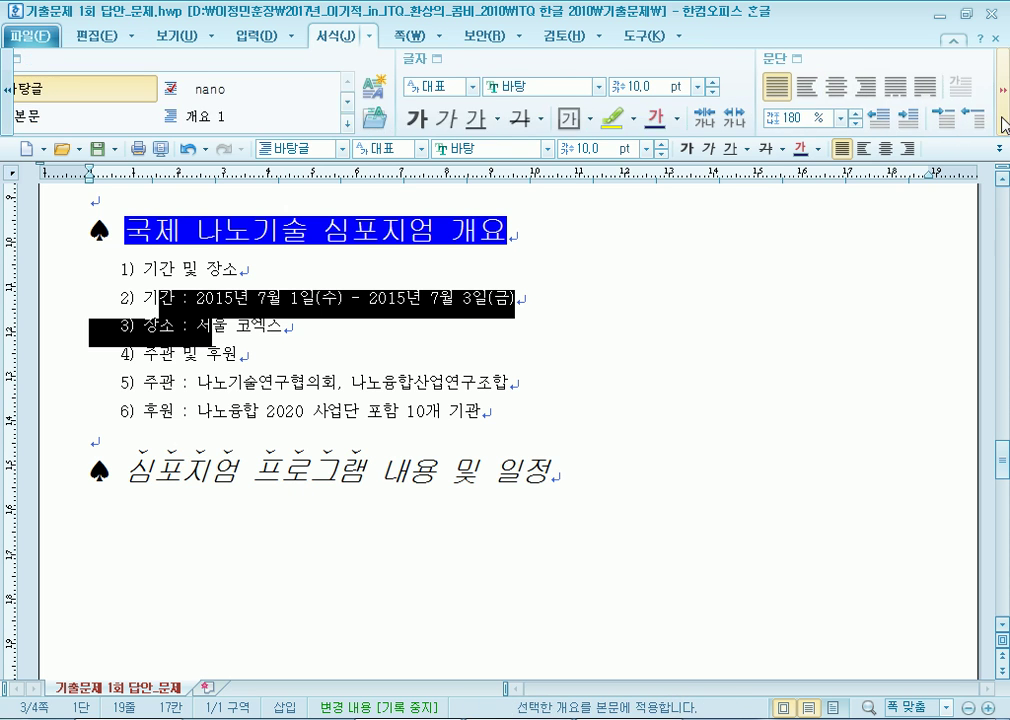
{"action": "left_click", "coordinate": [1003, 120]}
{"action": "left_click", "coordinate": [987, 118]}
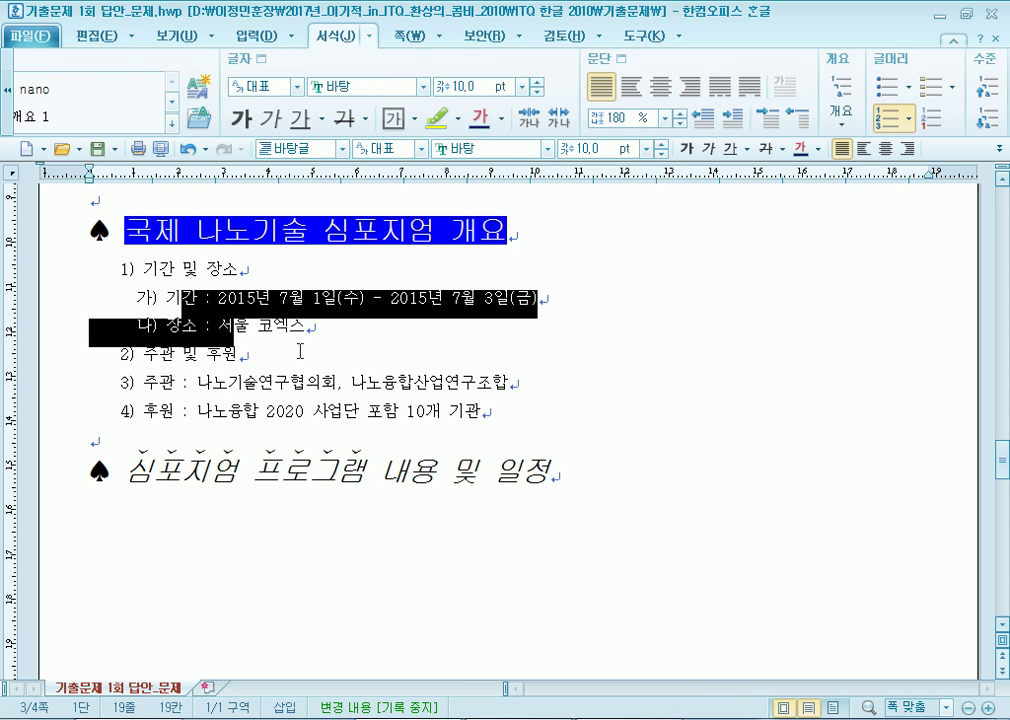
{"action": "left_click_drag", "start_coordinate": [228, 383], "coordinate": [265, 411]}
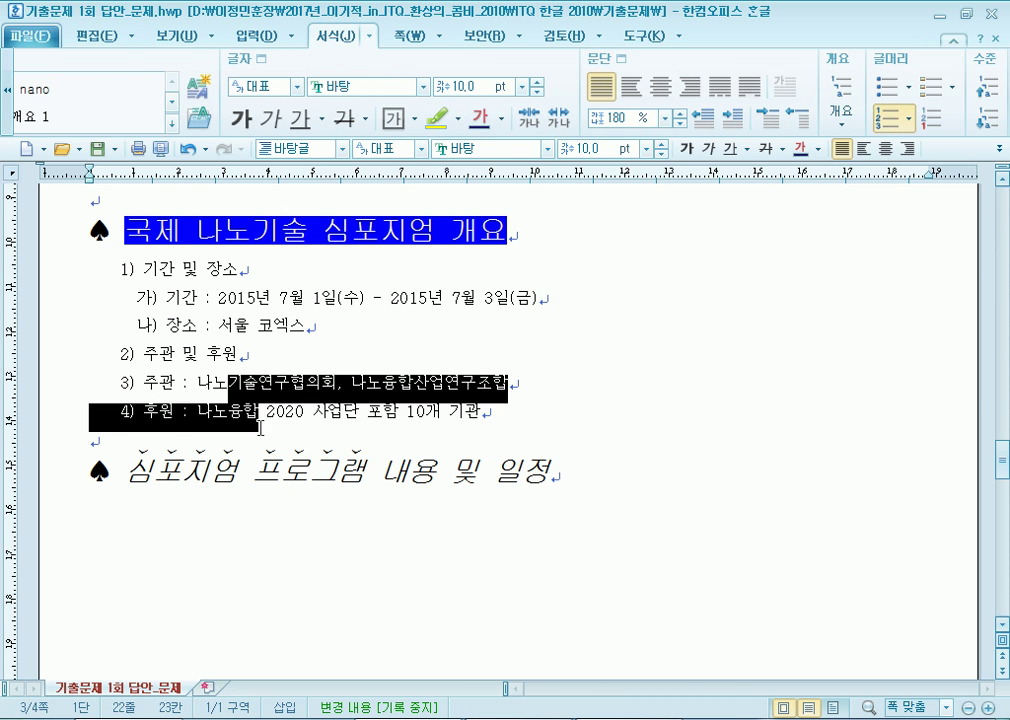
{"action": "left_click", "coordinate": [989, 121]}
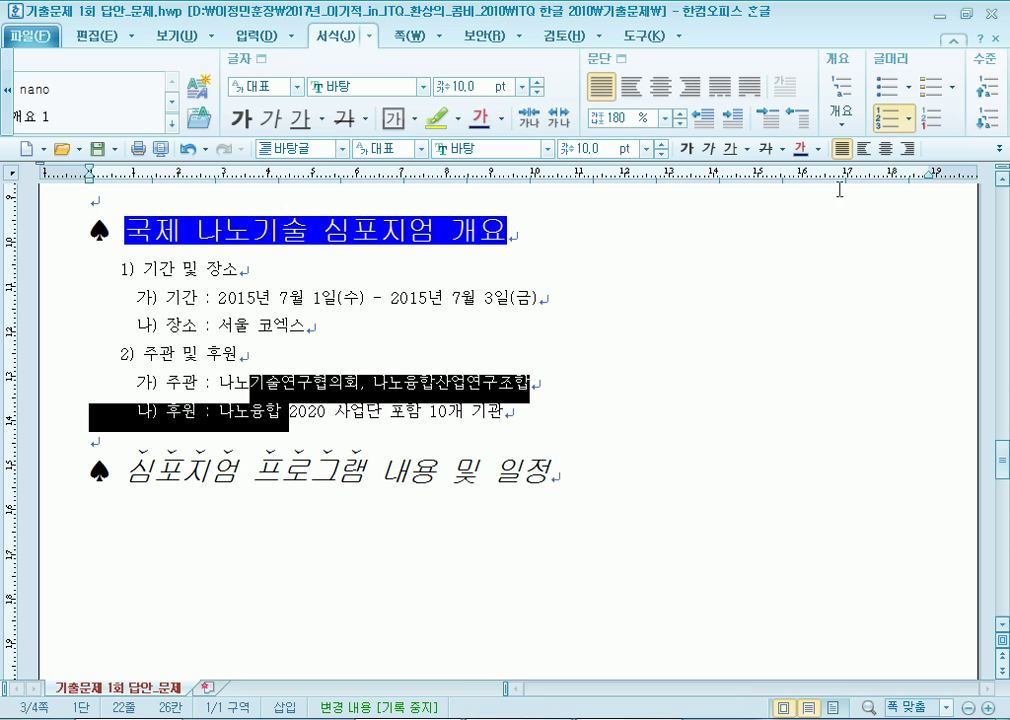
{"action": "triple_click", "coordinate": [283, 350]}
{"action": "left_click", "coordinate": [415, 397]}
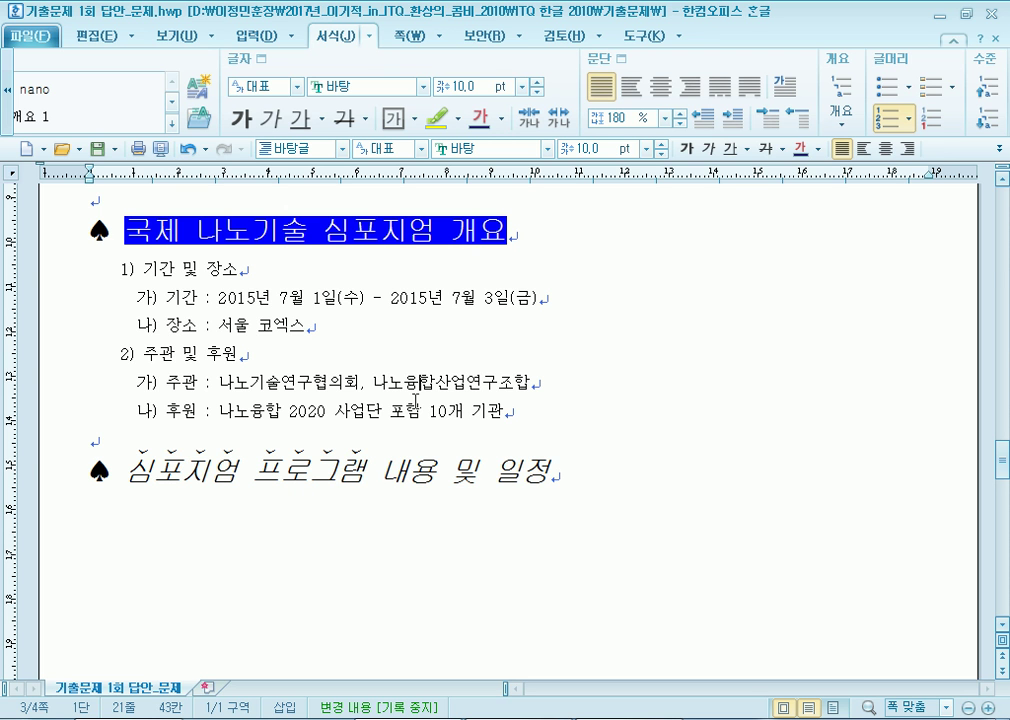
Launch Notepad from the Start menu on top of the exam document.
{"action": "key", "text": "super"}
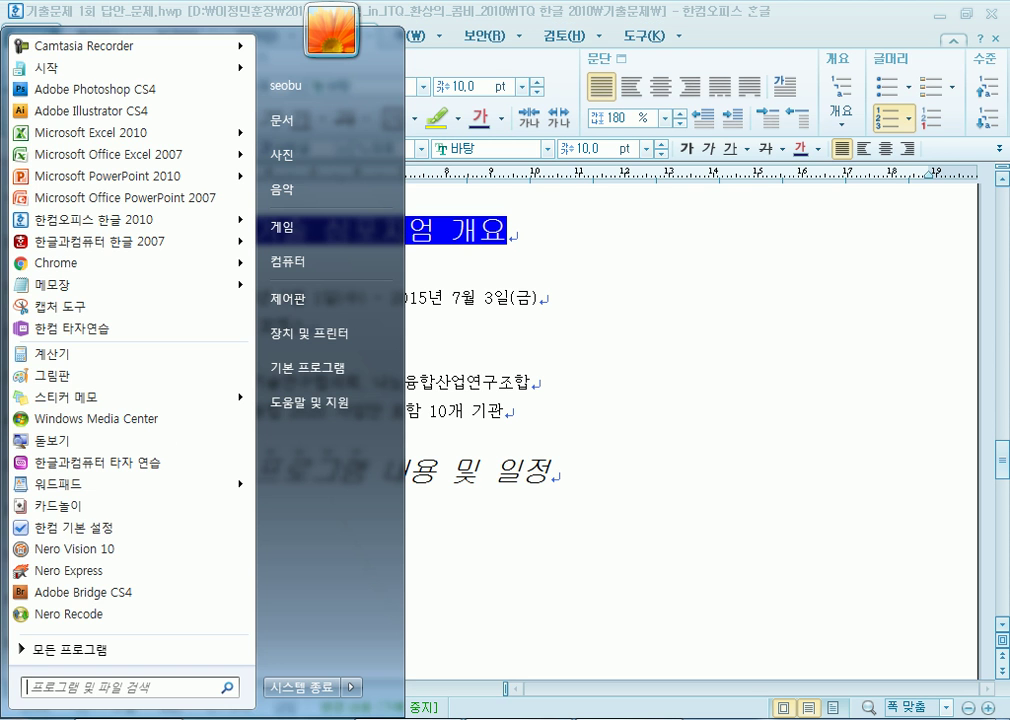
{"action": "left_click", "coordinate": [79, 287]}
Write the notes '1수준 : 20, 오른쪽' and '2수준 : 30, 오른쪽', leaving a blank line below.
{"action": "type", "text": "1tnwn"}
{"action": "key", "text": "BackSpace"}
{"action": "key", "text": "BackSpace"}
{"action": "key", "text": "BackSpace"}
{"action": "key", "text": "BackSpace"}
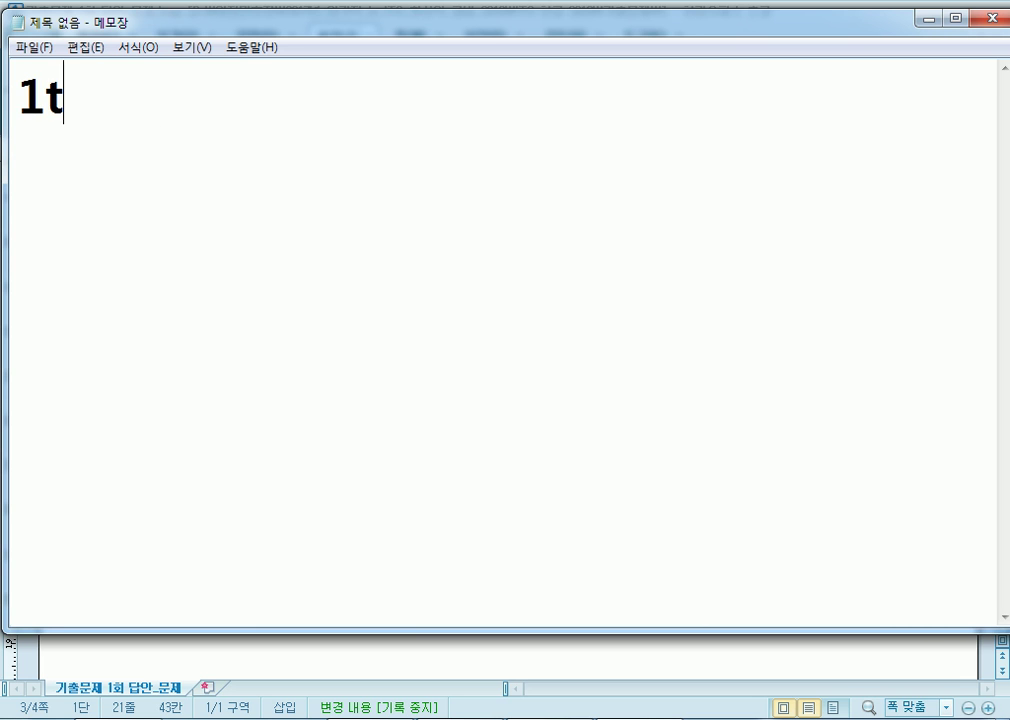
{"action": "type", "text": "tn"}
{"action": "key", "text": "BackSpace"}
{"action": "key", "text": "BackSpace"}
{"action": "type", "text": "tnwns "}
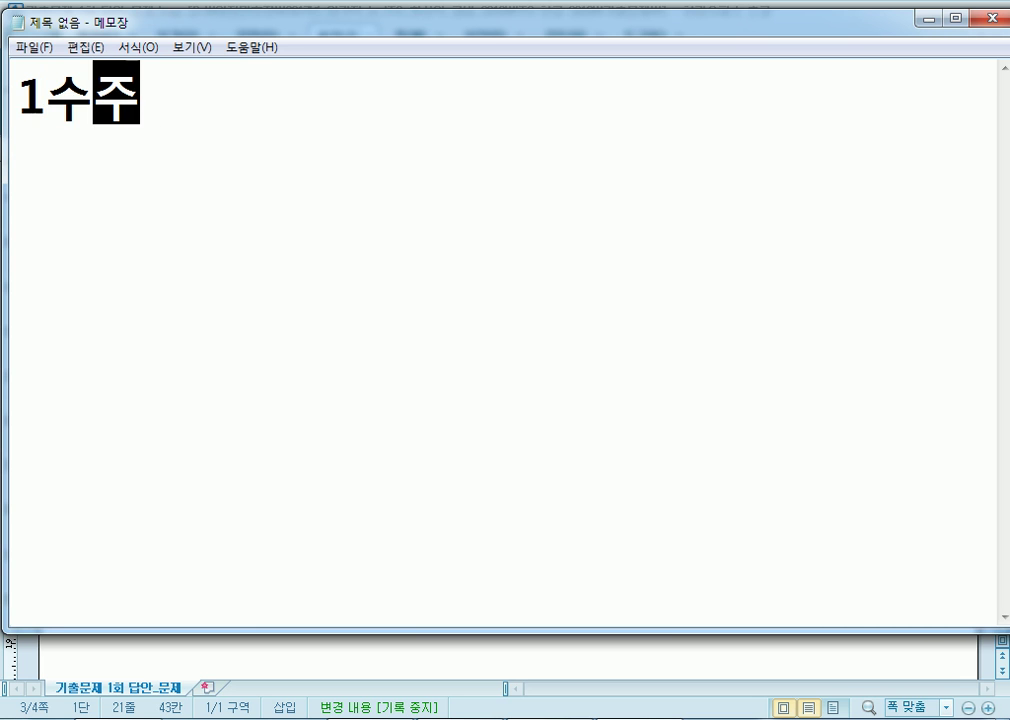
{"action": "type", "text": ": "}
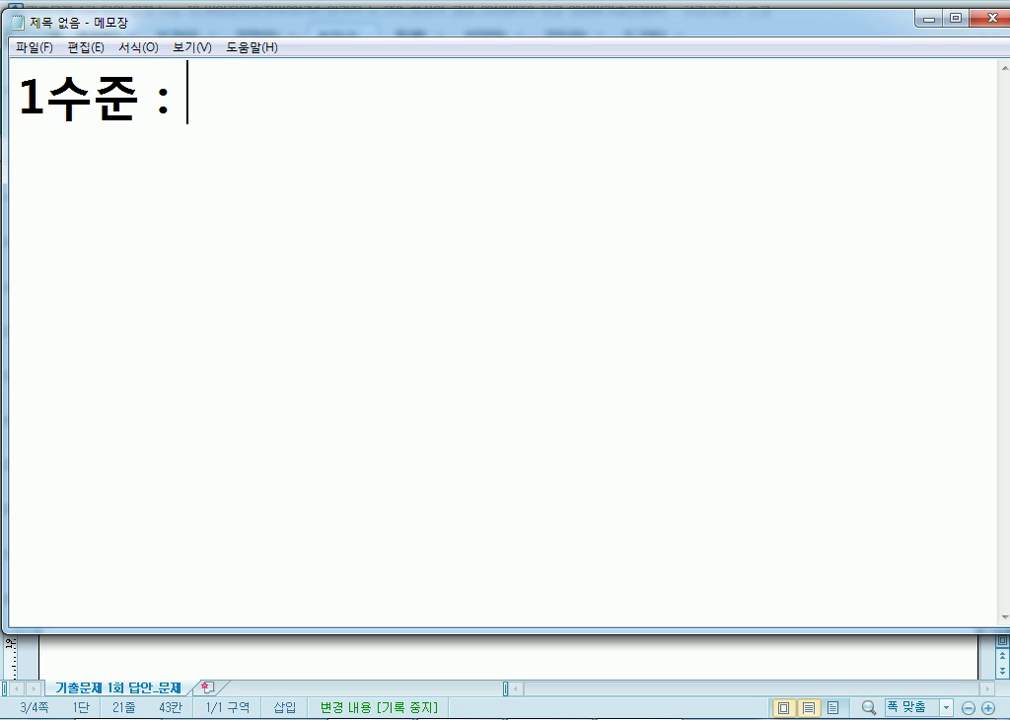
{"action": "type", "text": "20, dhfms"}
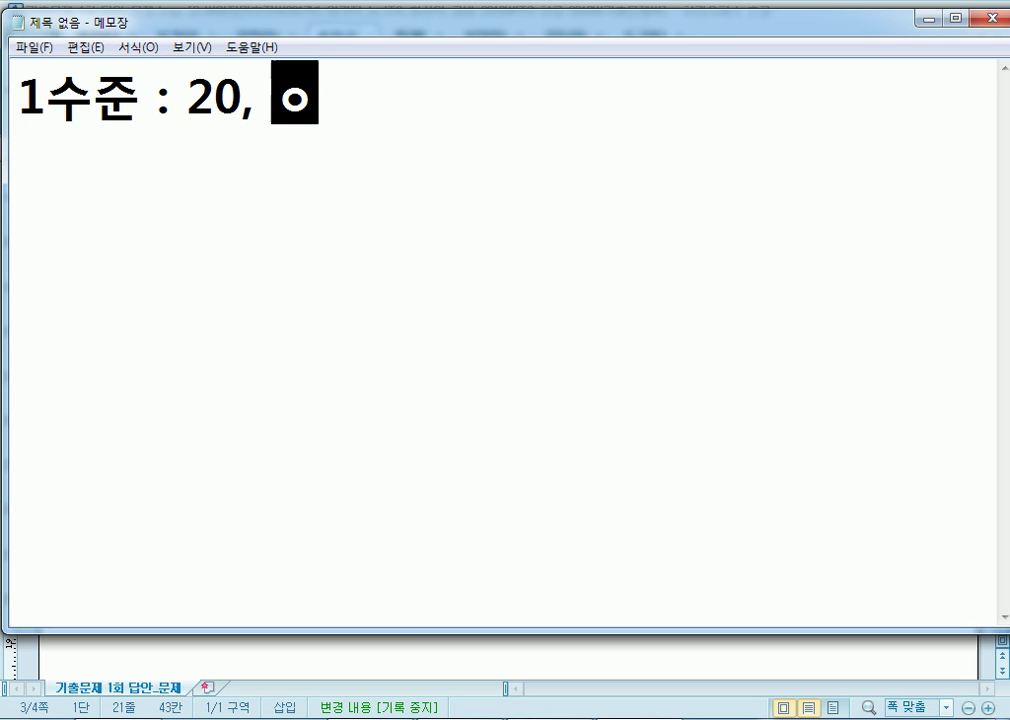
{"action": "type", "text": "Whr"}
{"action": "key", "text": "Return"}
{"action": "type", "text": "2tnwns : 30, d"}
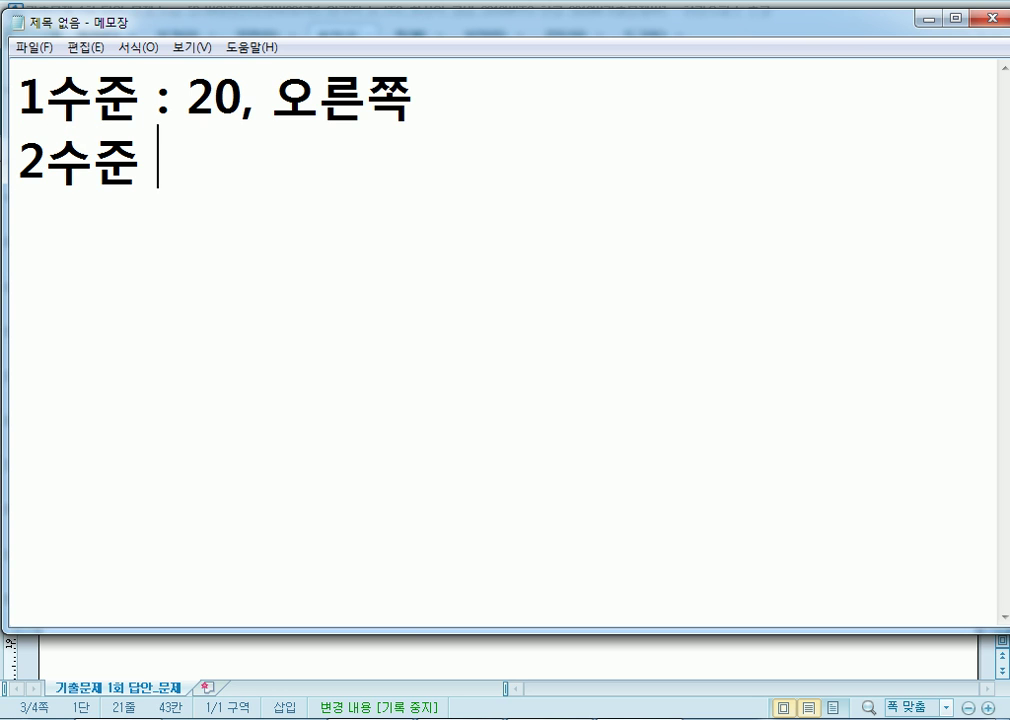
{"action": "type", "text": "hfmsWhr"}
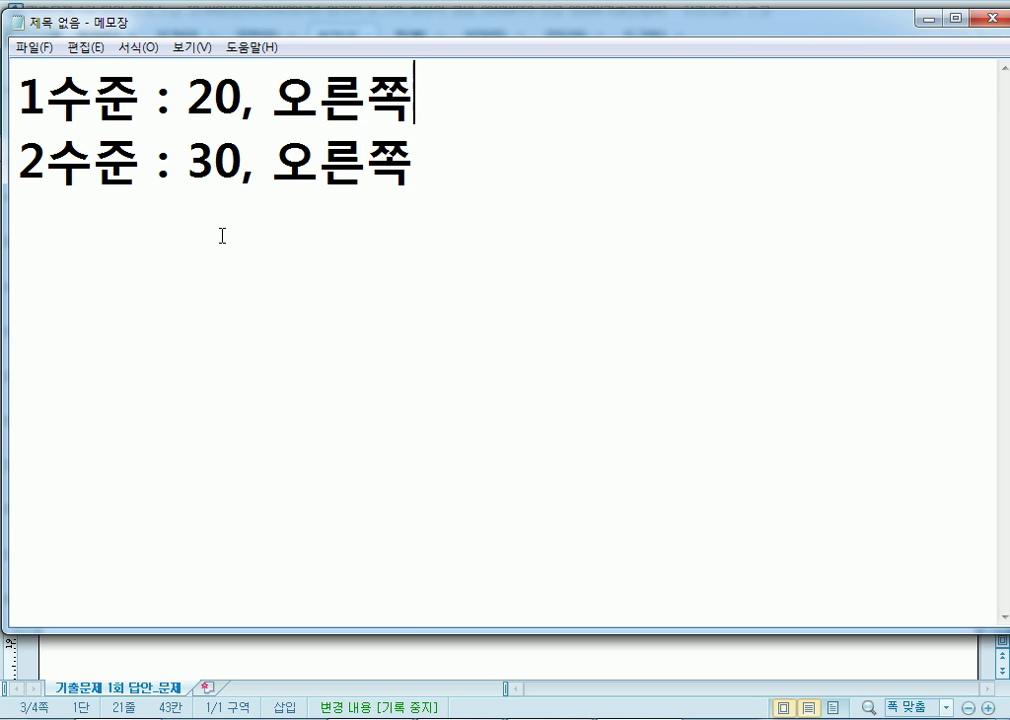
{"action": "key", "text": "Down"}
{"action": "key", "text": "Return"}
{"action": "key", "text": "Return"}
{"action": "type", "text": "\\"}
{"action": "key", "text": "BackSpace"}
Type the outline [1], [A], [B], [2], [A], [B] on separate lines.
{"action": "type", "text": "[1]"}
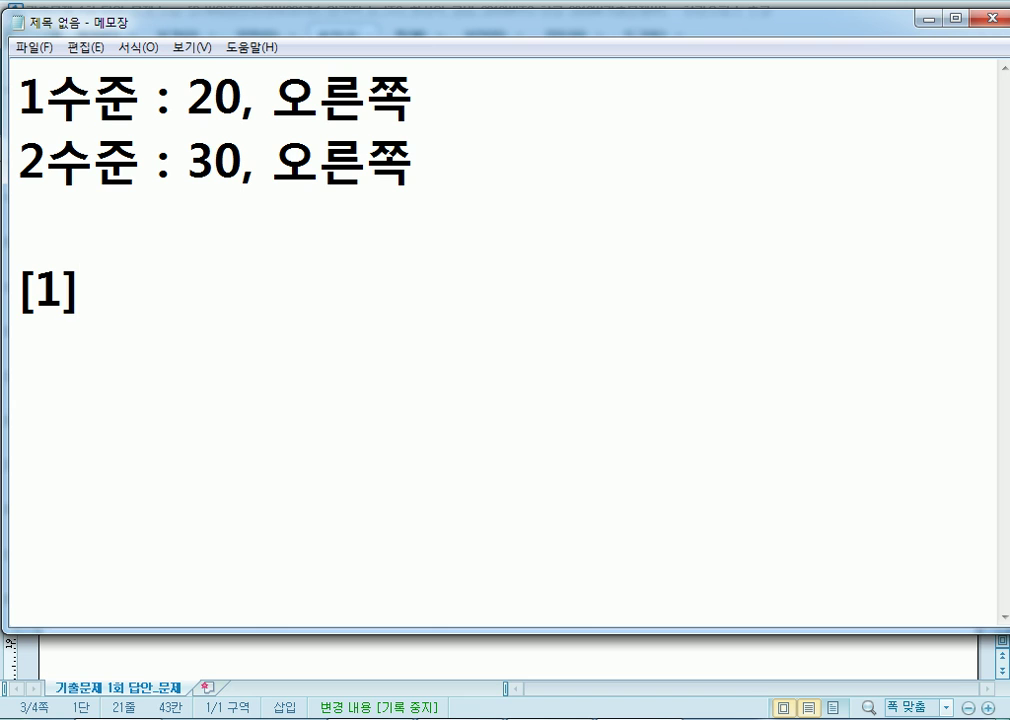
{"action": "key", "text": "Return"}
{"action": "type", "text": "[A"}
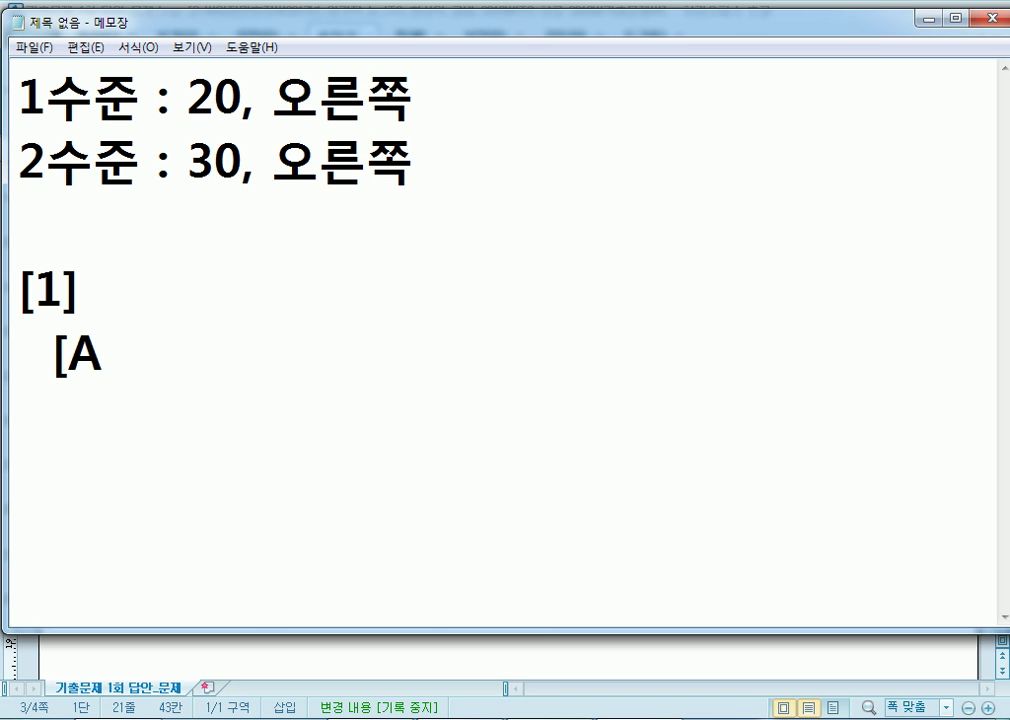
{"action": "type", "text": "]"}
{"action": "key", "text": "Return"}
{"action": "type", "text": "["}
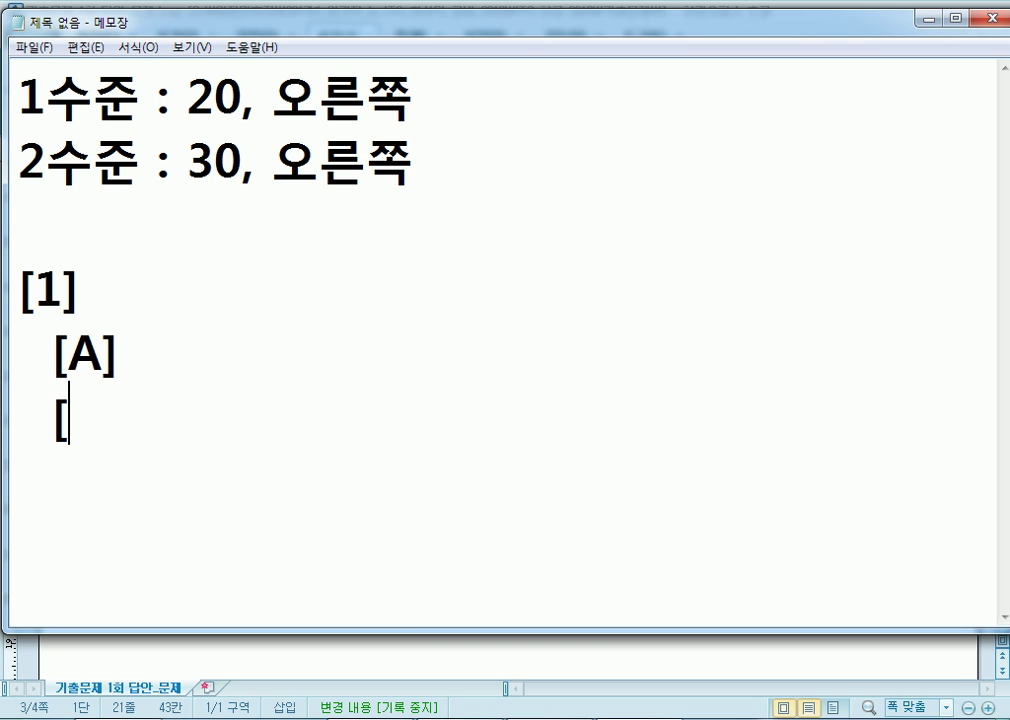
{"action": "type", "text": "B]"}
{"action": "key", "text": "Return"}
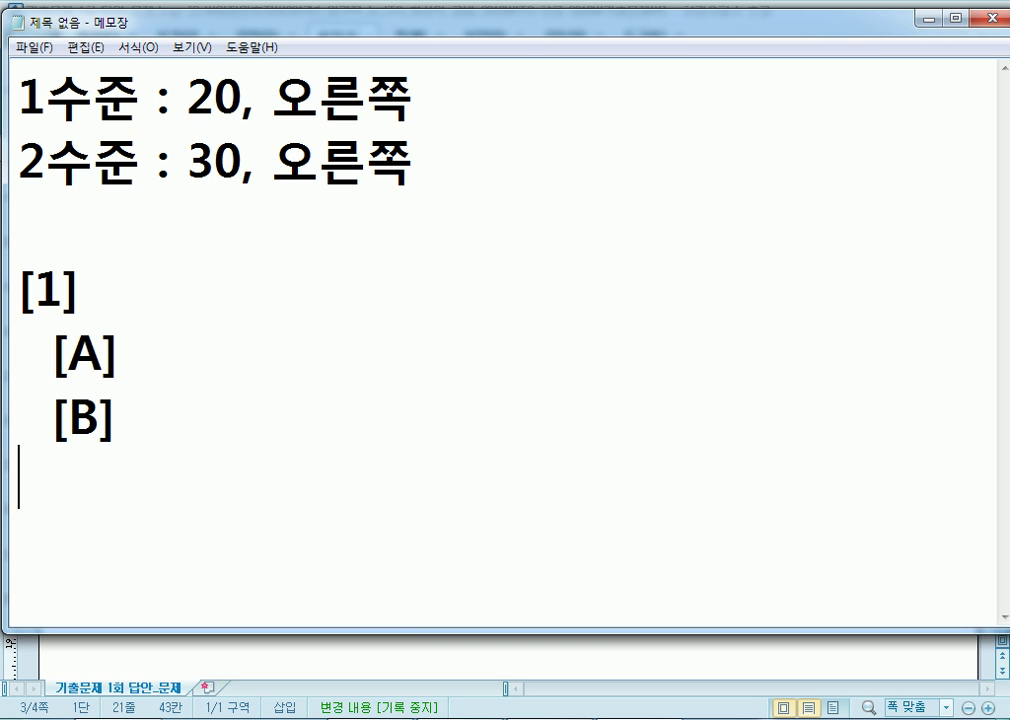
{"action": "type", "text": "[2]"}
{"action": "key", "text": "Return"}
{"action": "type", "text": "["}
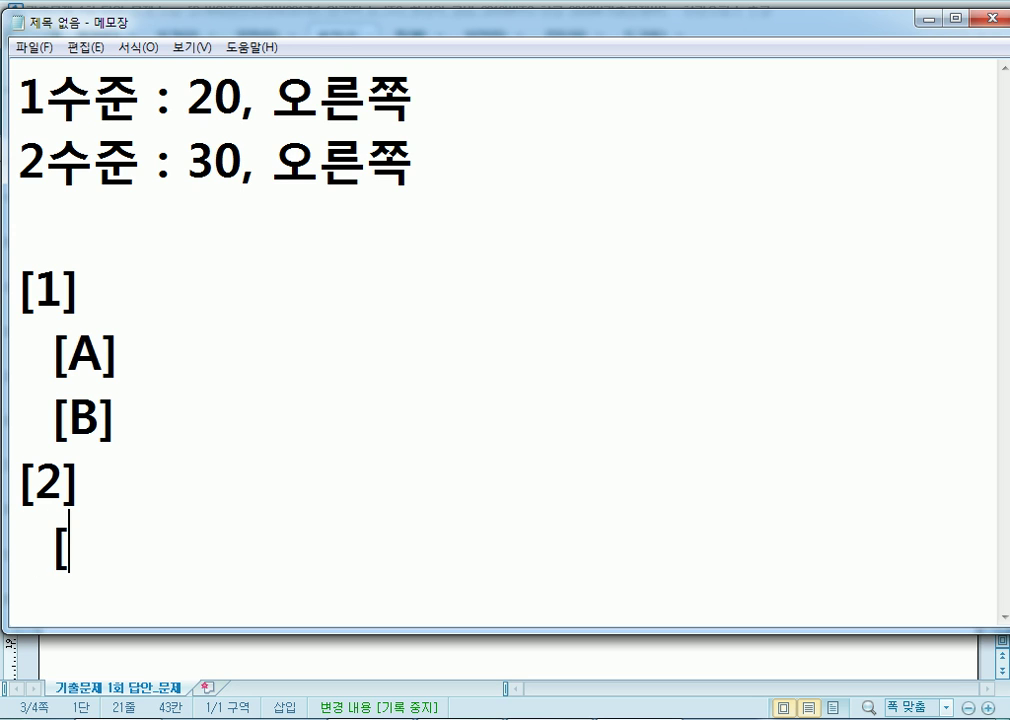
{"action": "type", "text": "A]"}
{"action": "key", "text": "Return"}
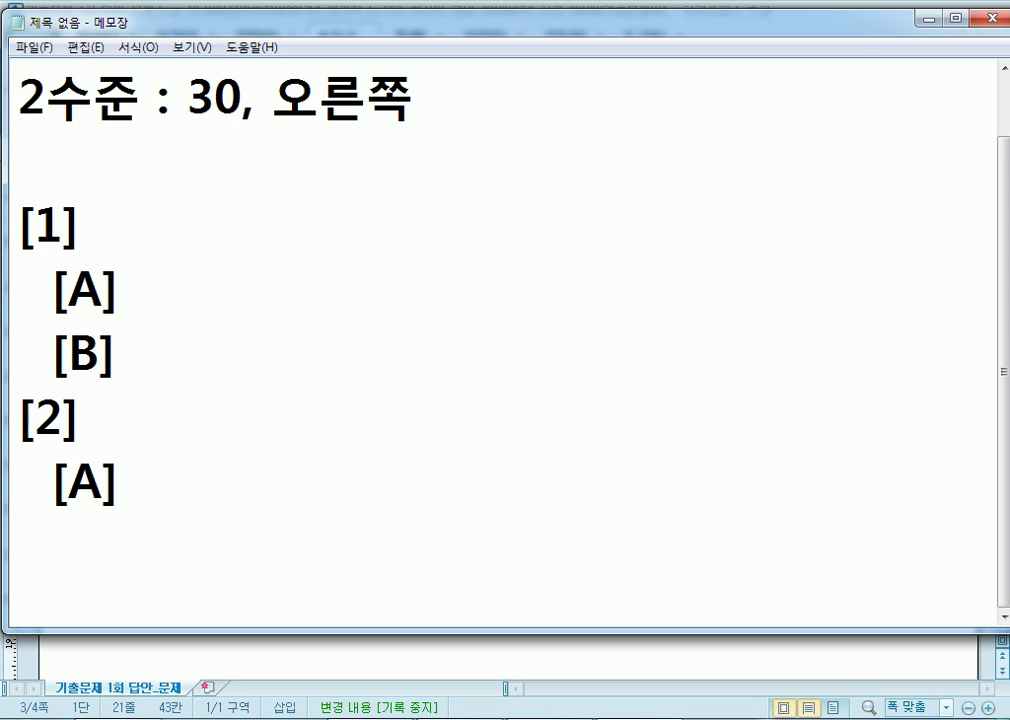
{"action": "type", "text": "[B]"}
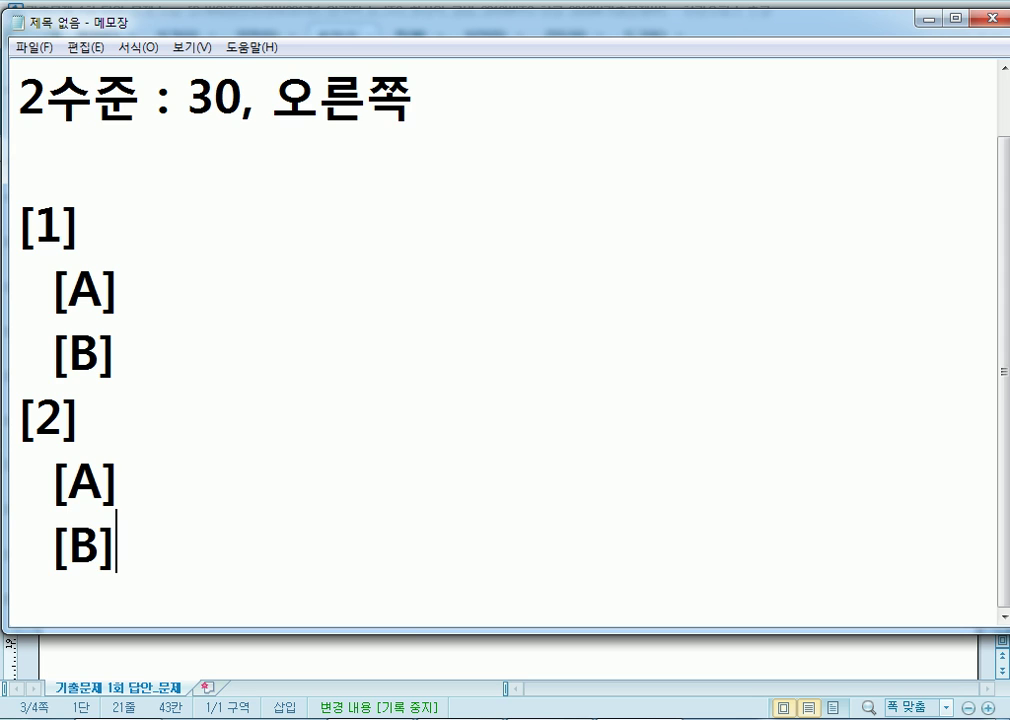
{"action": "key", "text": "Return"}
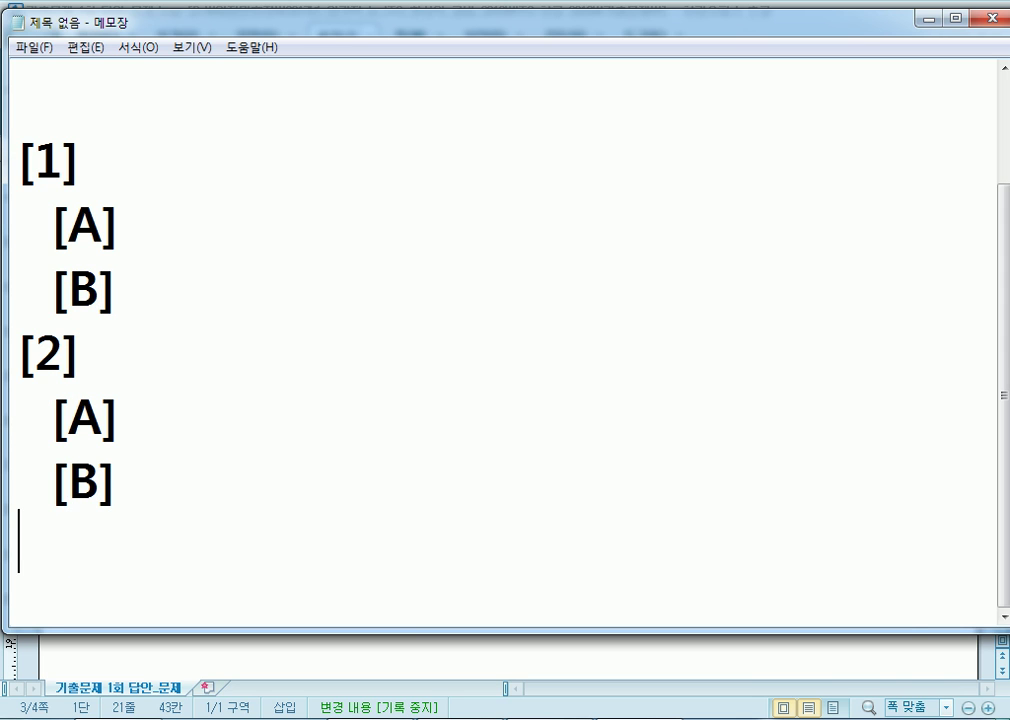
Indent the [A] and [B] lines by pasting copied leading spaces before each.
{"action": "left_click_drag", "start_coordinate": [18, 215], "coordinate": [44, 189]}
{"action": "key", "text": "ctrl+c"}
{"action": "left_click", "coordinate": [44, 189]}
{"action": "left_click", "coordinate": [51, 225]}
{"action": "key", "text": "ctrl+v"}
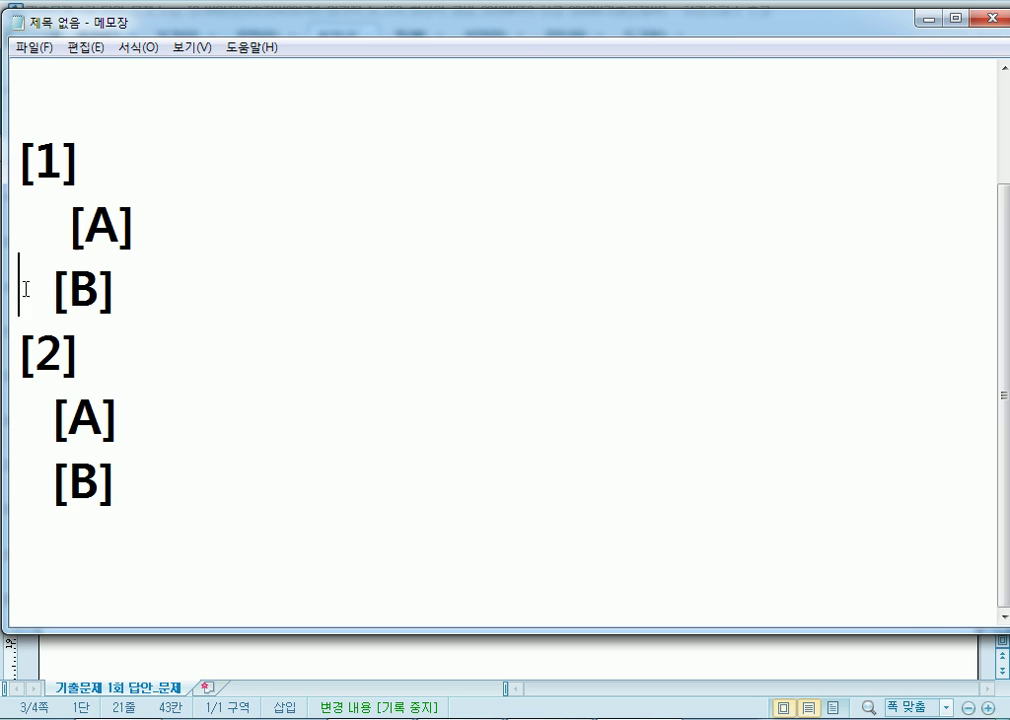
{"action": "left_click", "coordinate": [22, 286]}
{"action": "key", "text": "ctrl+v"}
{"action": "left_click", "coordinate": [18, 402]}
{"action": "key", "text": "ctrl+v"}
{"action": "left_click", "coordinate": [18, 478]}
{"action": "key", "text": "ctrl+v"}
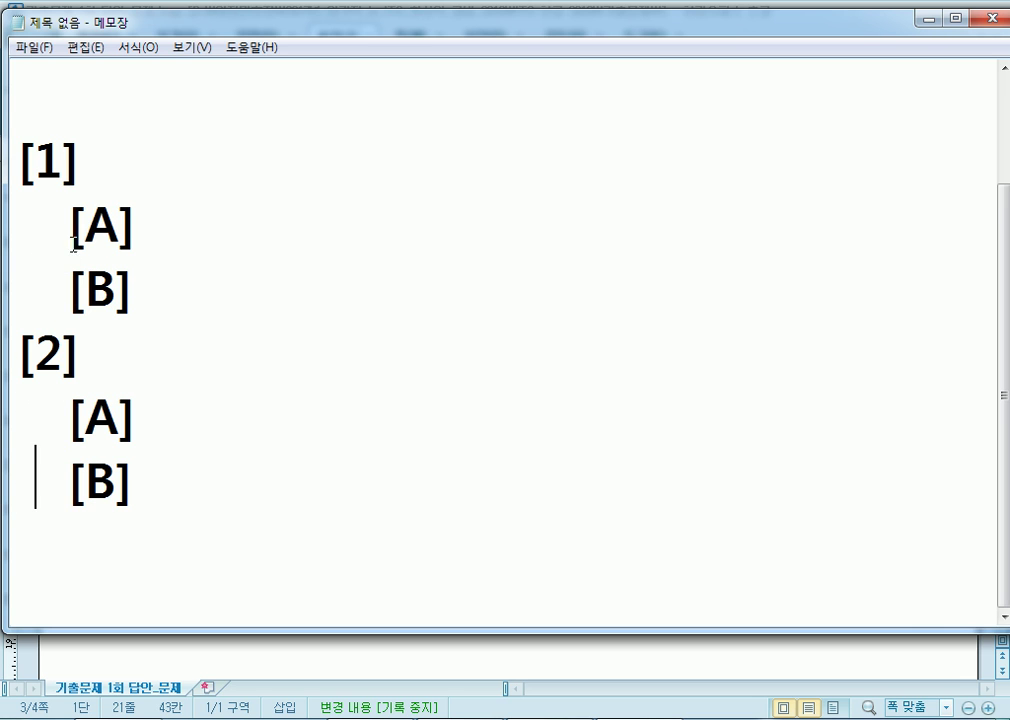
Compare the [1] and [A] indents, then return to the Hangul document.
{"action": "left_click_drag", "start_coordinate": [70, 245], "coordinate": [188, 226]}
{"action": "left_click_drag", "start_coordinate": [80, 162], "coordinate": [3, 158]}
{"action": "left_click_drag", "start_coordinate": [75, 236], "coordinate": [159, 226]}
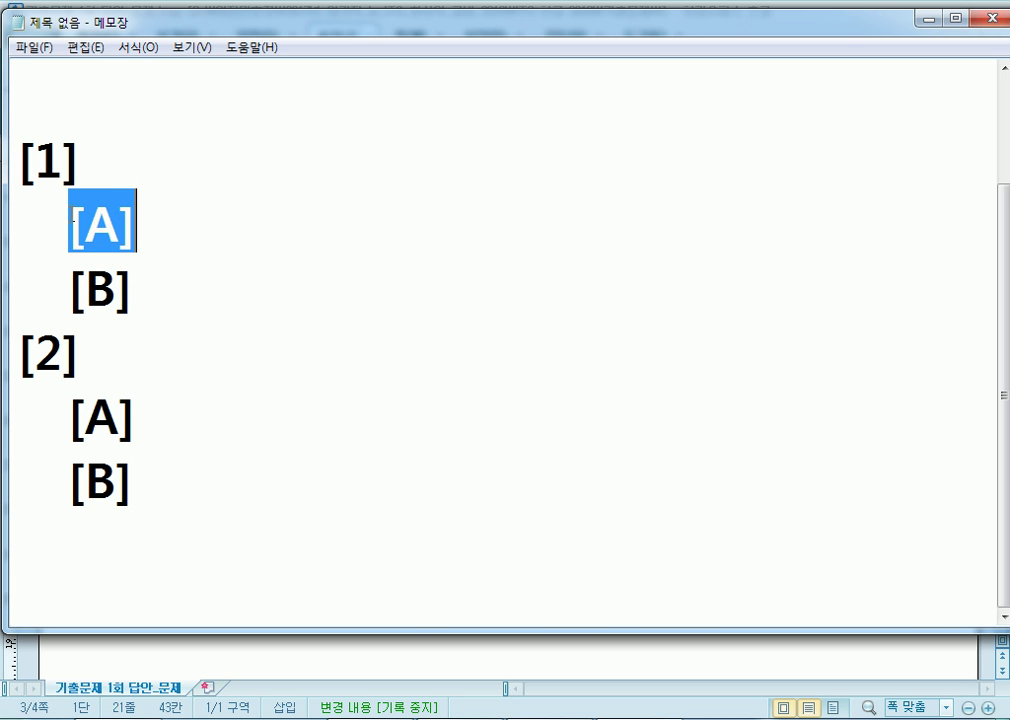
{"action": "left_click", "coordinate": [43, 232]}
{"action": "key", "text": "alt+Tab"}
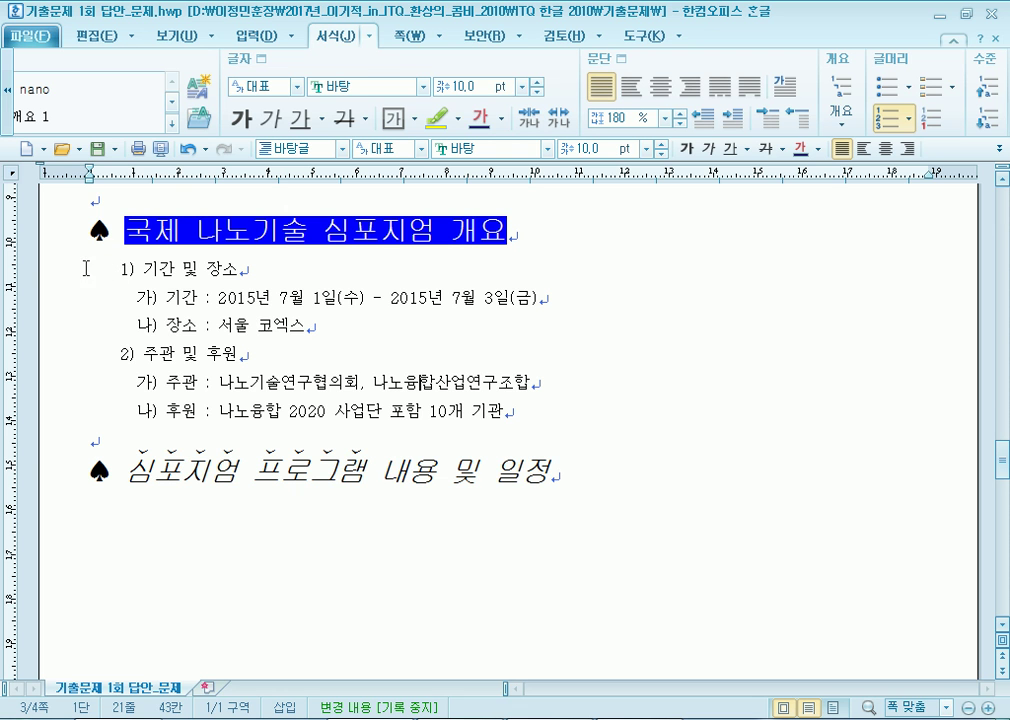
{"action": "left_click_drag", "start_coordinate": [129, 268], "coordinate": [415, 410]}
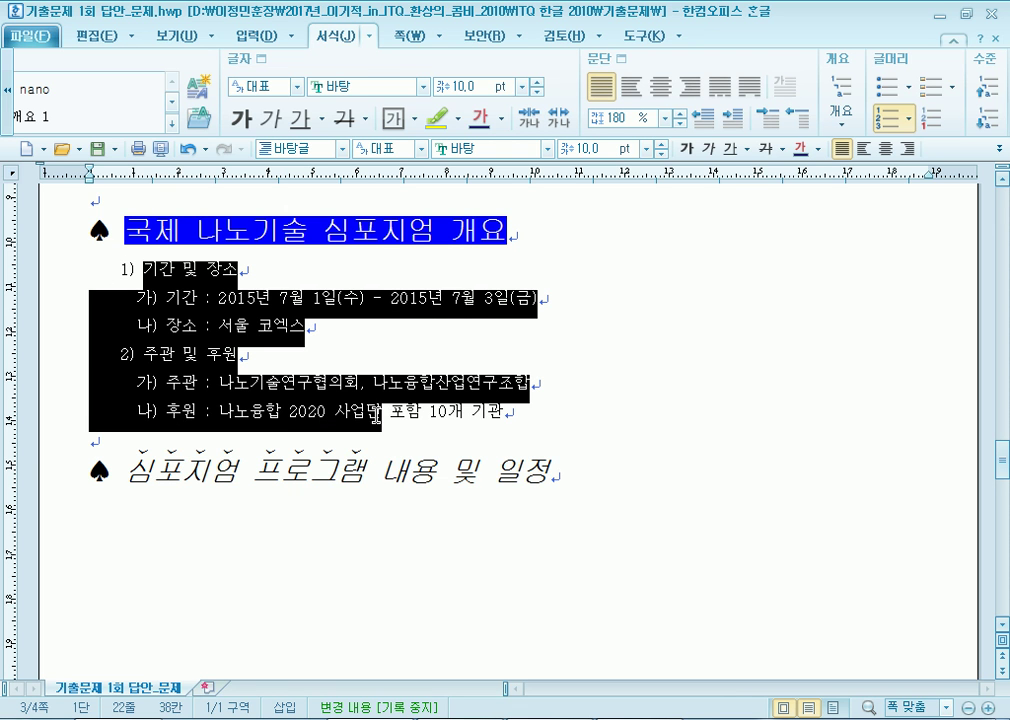
{"action": "right_click", "coordinate": [223, 315]}
{"action": "left_click", "coordinate": [300, 480]}
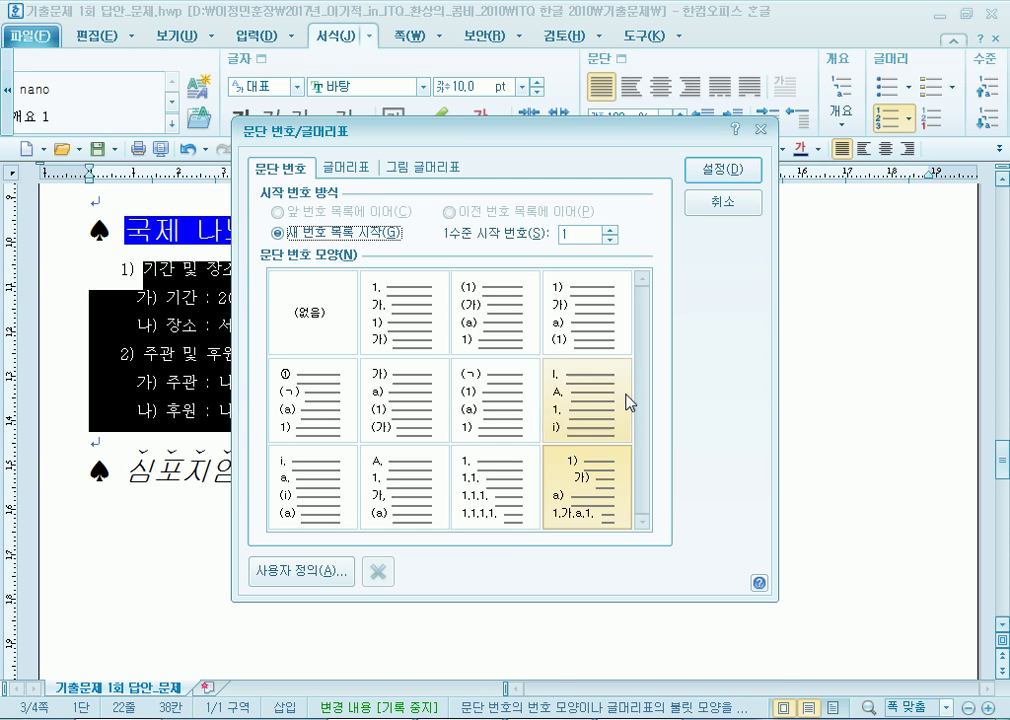
{"action": "right_click", "coordinate": [638, 719]}
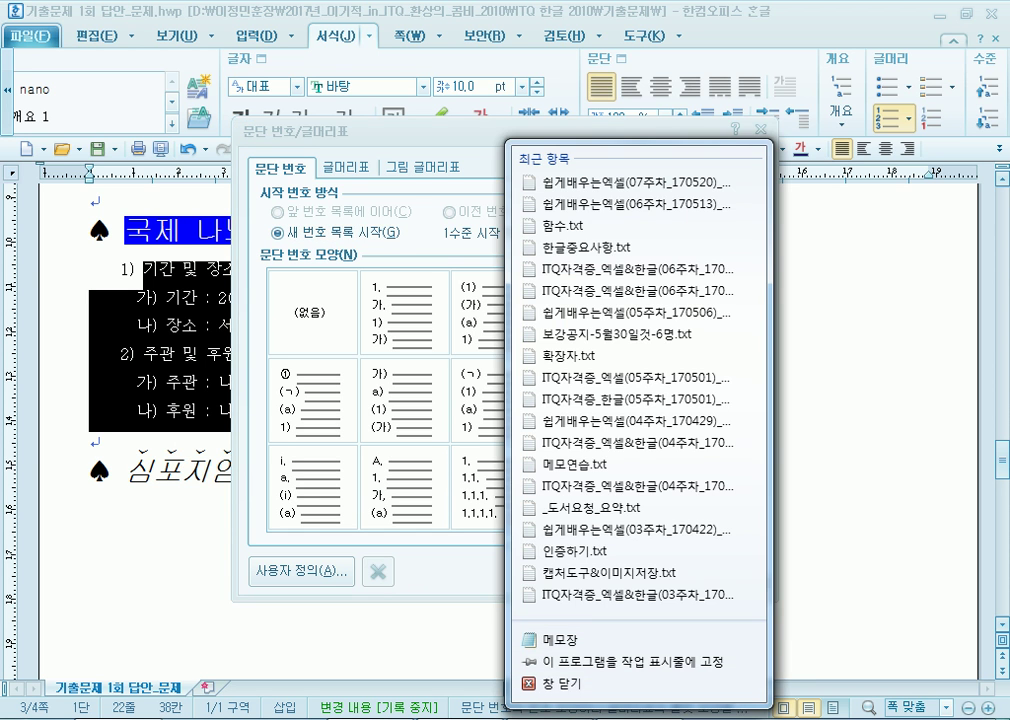
{"action": "key", "text": "alt+Tab"}
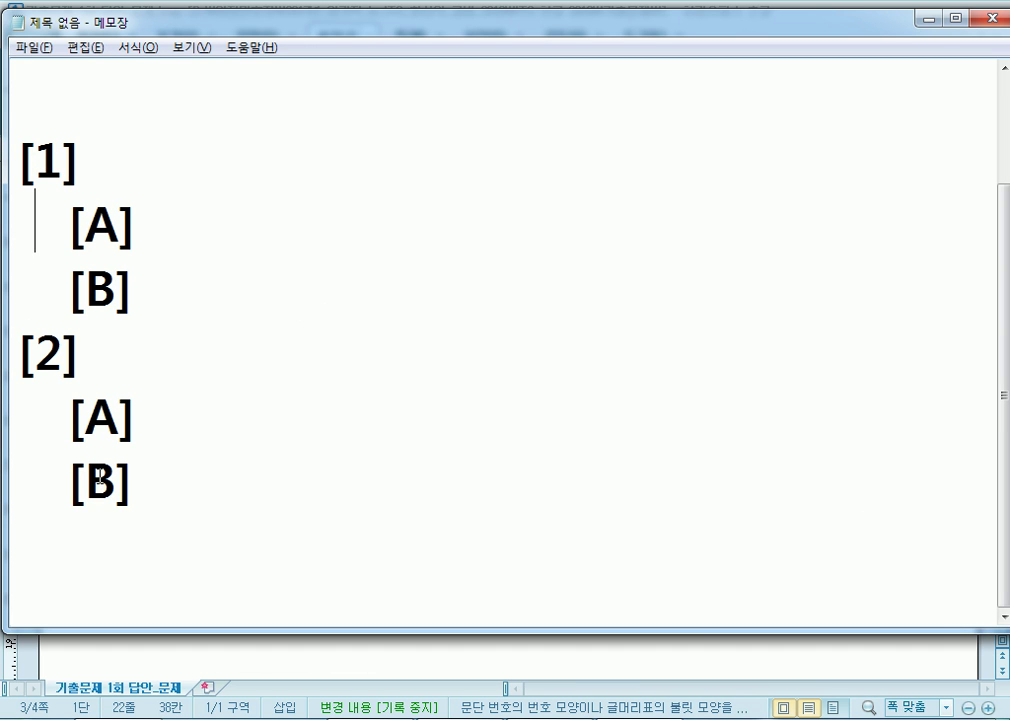
{"action": "key", "text": "alt+Tab"}
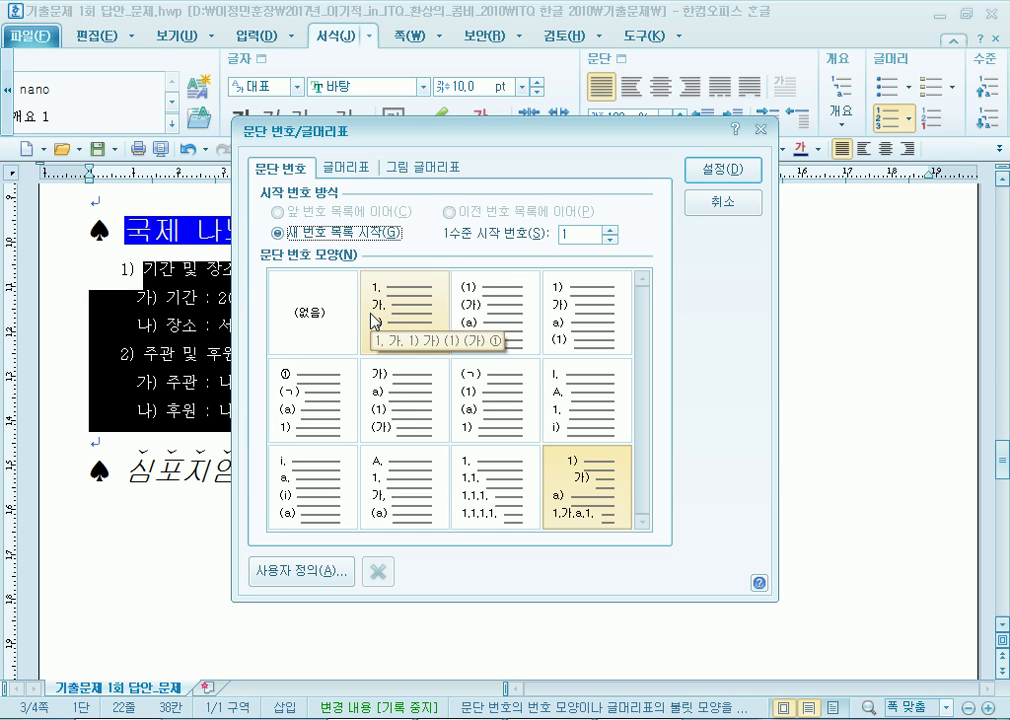
{"action": "left_click", "coordinate": [323, 320]}
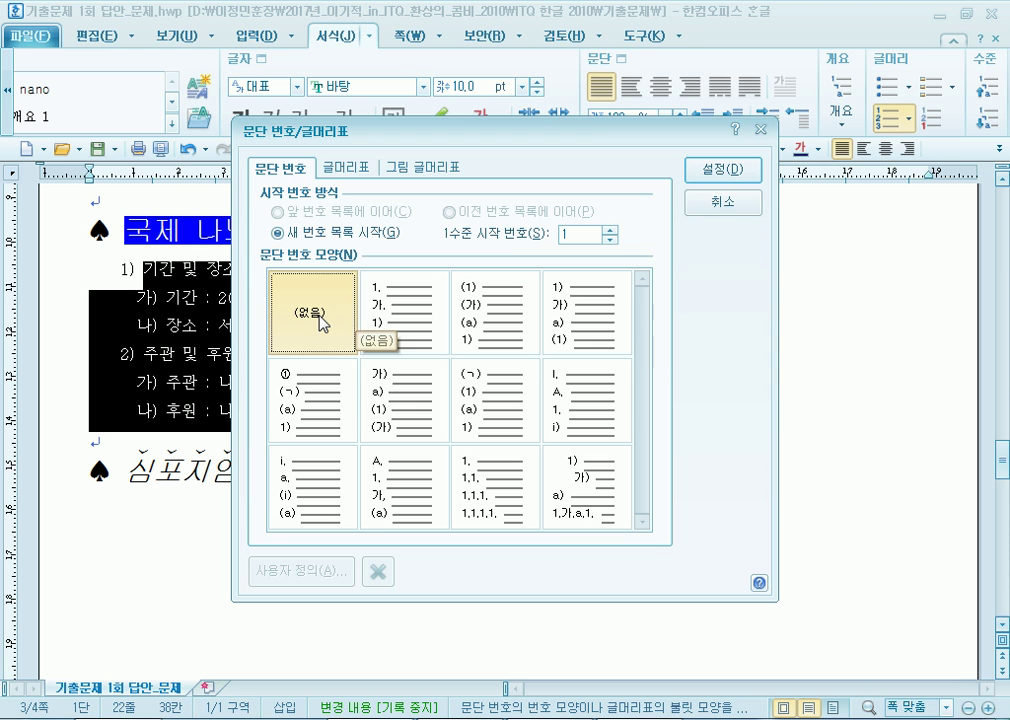
{"action": "left_click", "coordinate": [718, 205]}
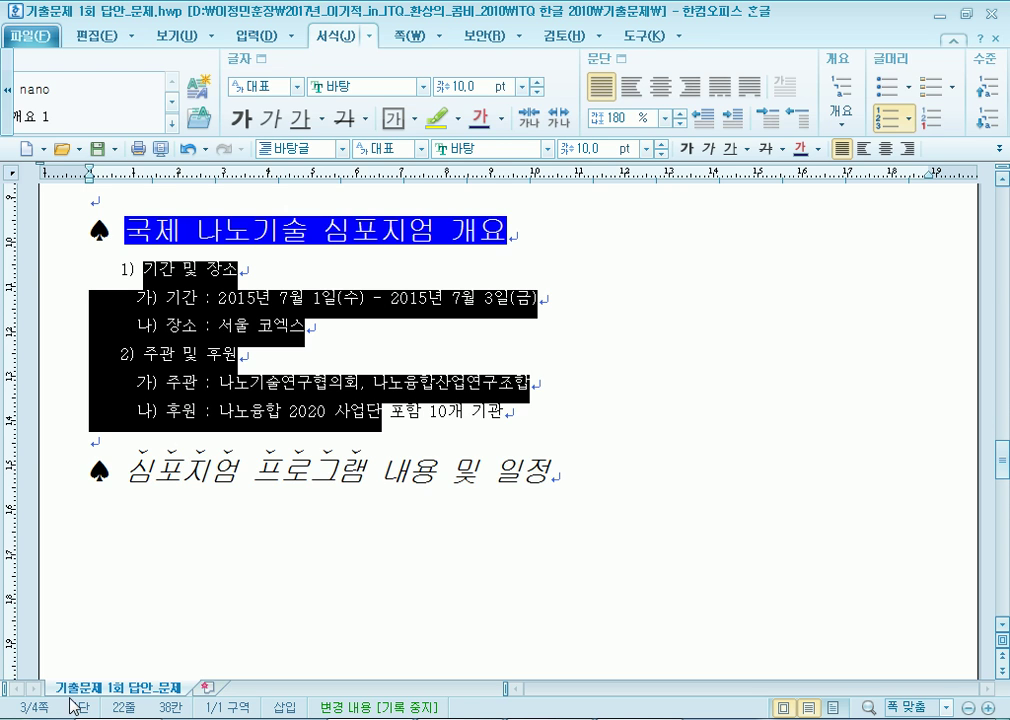
Paste the event lines and clear their numbering by toggling Outline on and off.
{"action": "key", "text": "alt+n"}
{"action": "key", "text": "ctrl+v"}
{"action": "left_click_drag", "start_coordinate": [178, 290], "coordinate": [472, 450]}
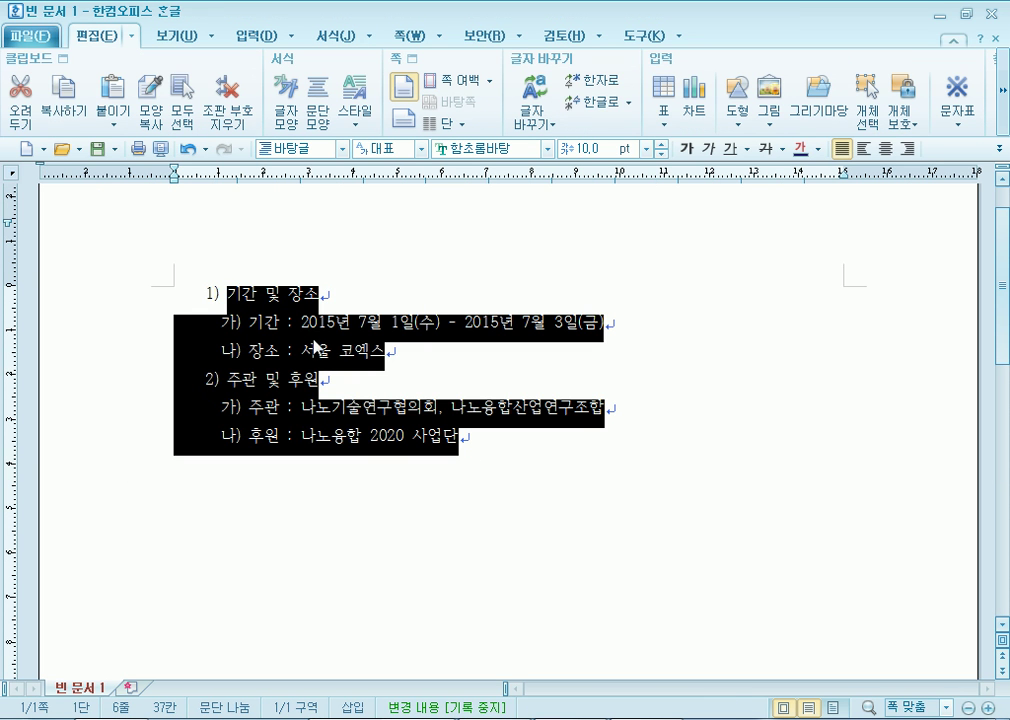
{"action": "left_click", "coordinate": [413, 36]}
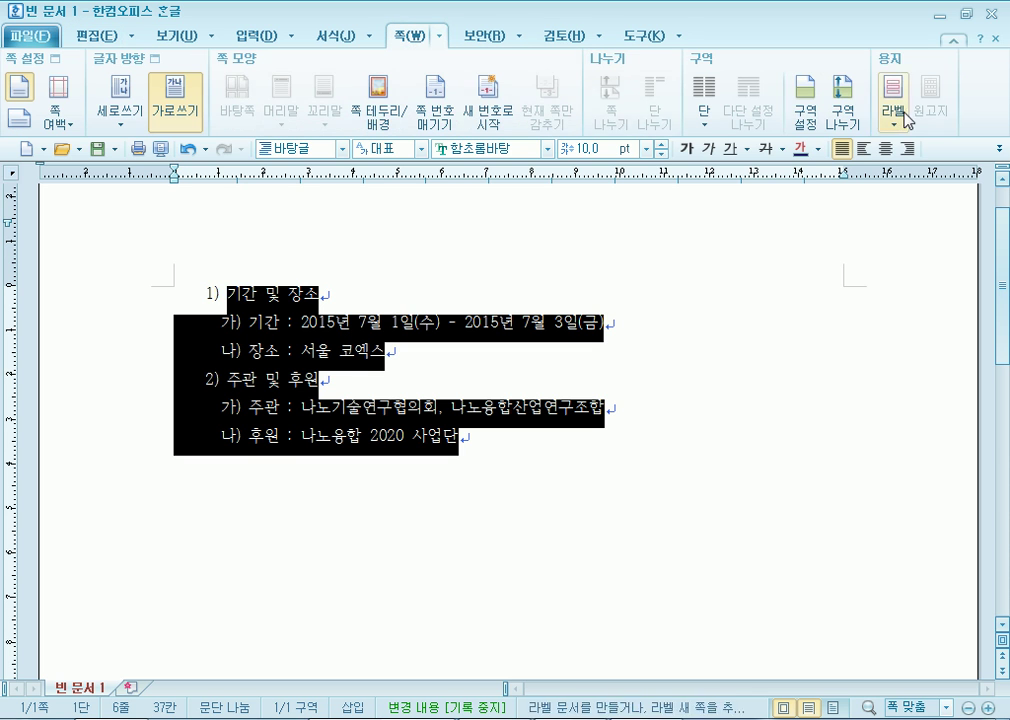
{"action": "left_click", "coordinate": [338, 38]}
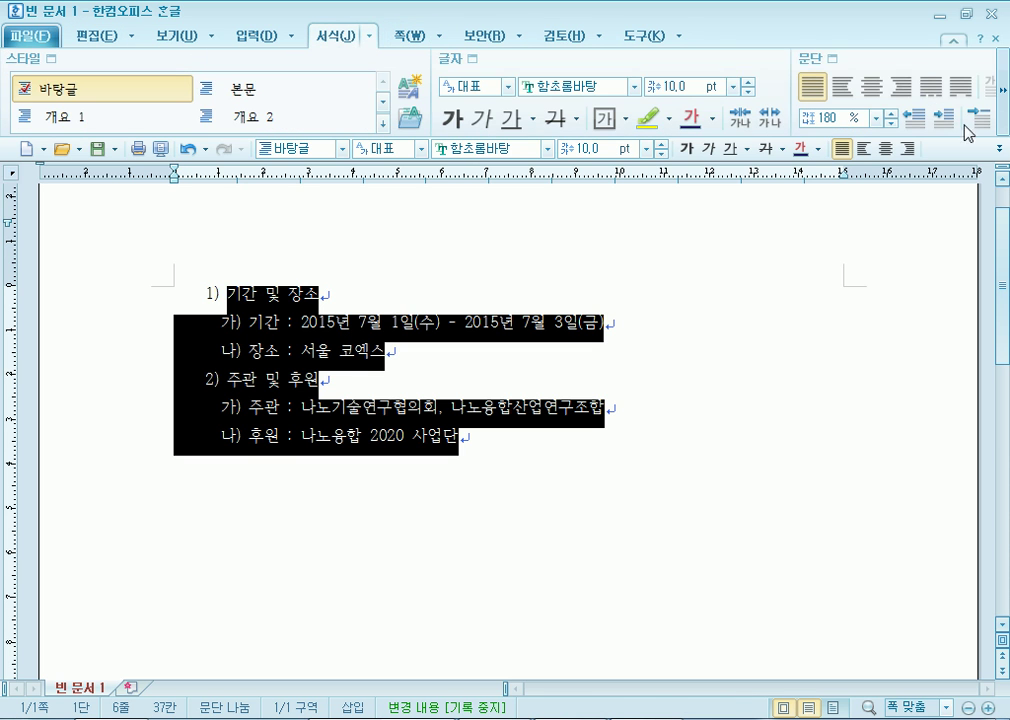
{"action": "left_click", "coordinate": [1002, 117]}
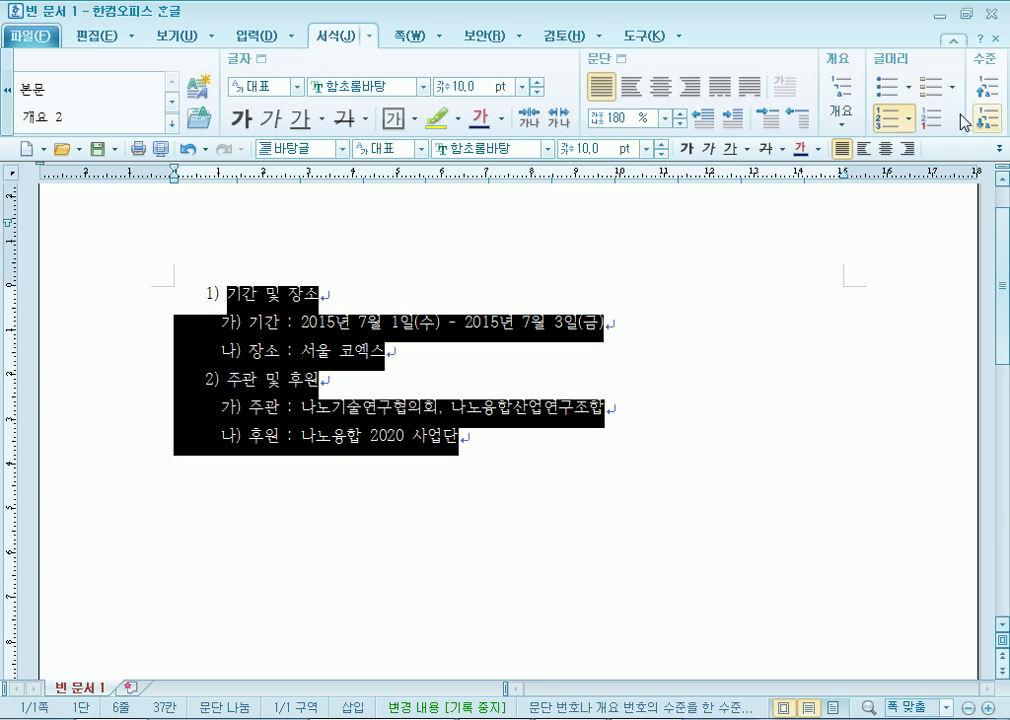
{"action": "left_click", "coordinate": [840, 100]}
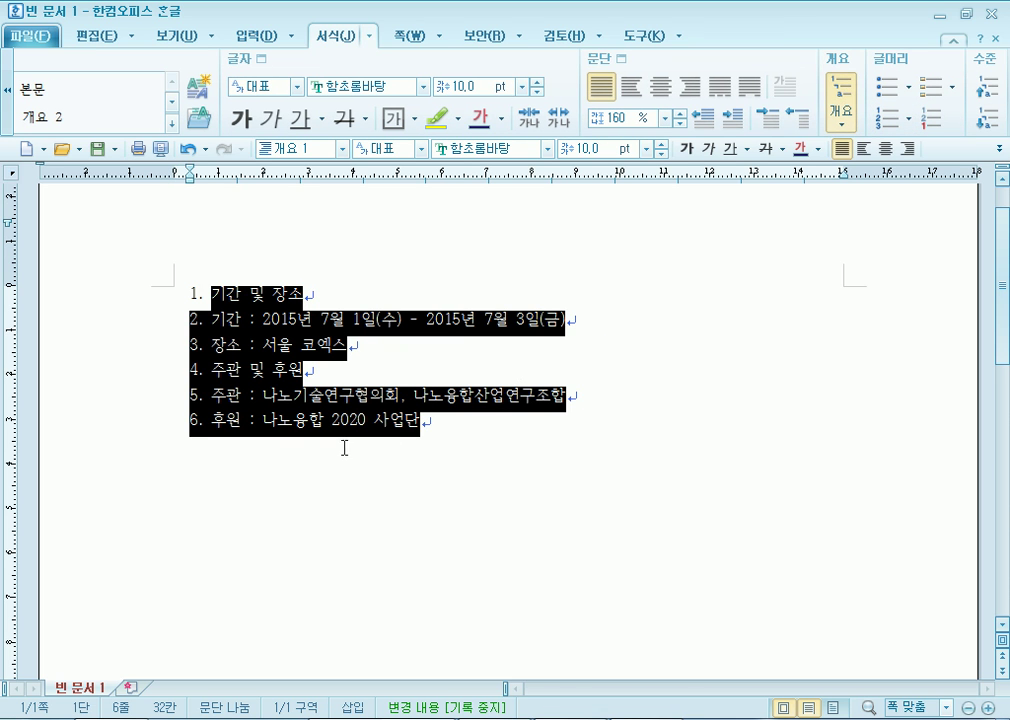
{"action": "left_click", "coordinate": [840, 100]}
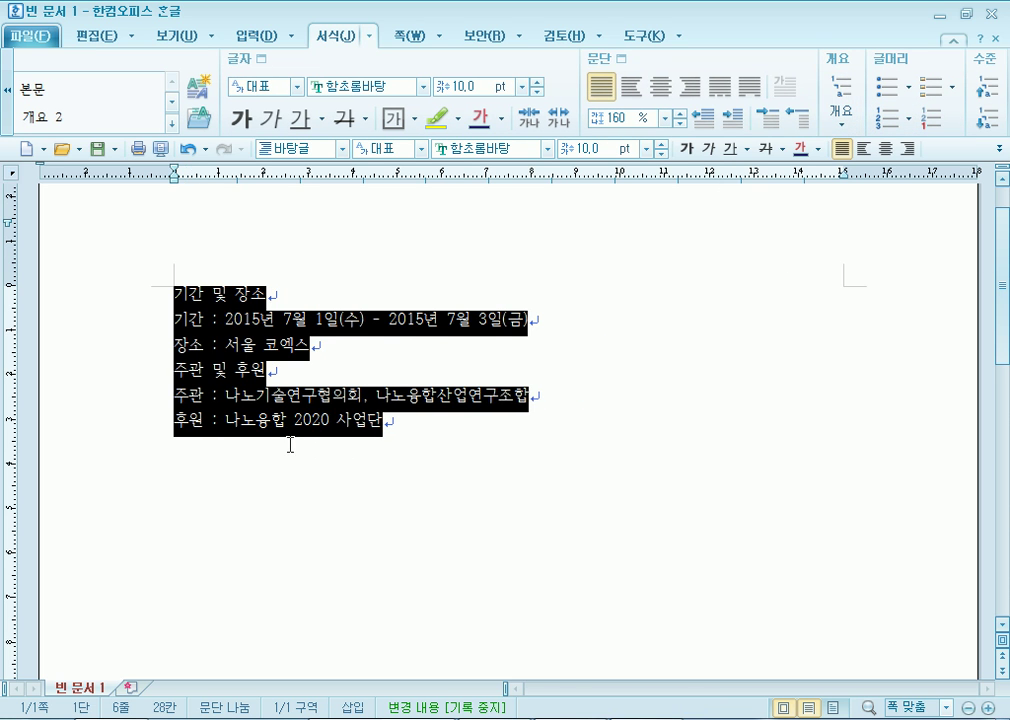
Add empty lines after the last event line and glance at the Notepad notes.
{"action": "left_click", "coordinate": [428, 453]}
{"action": "type", "text": "\""}
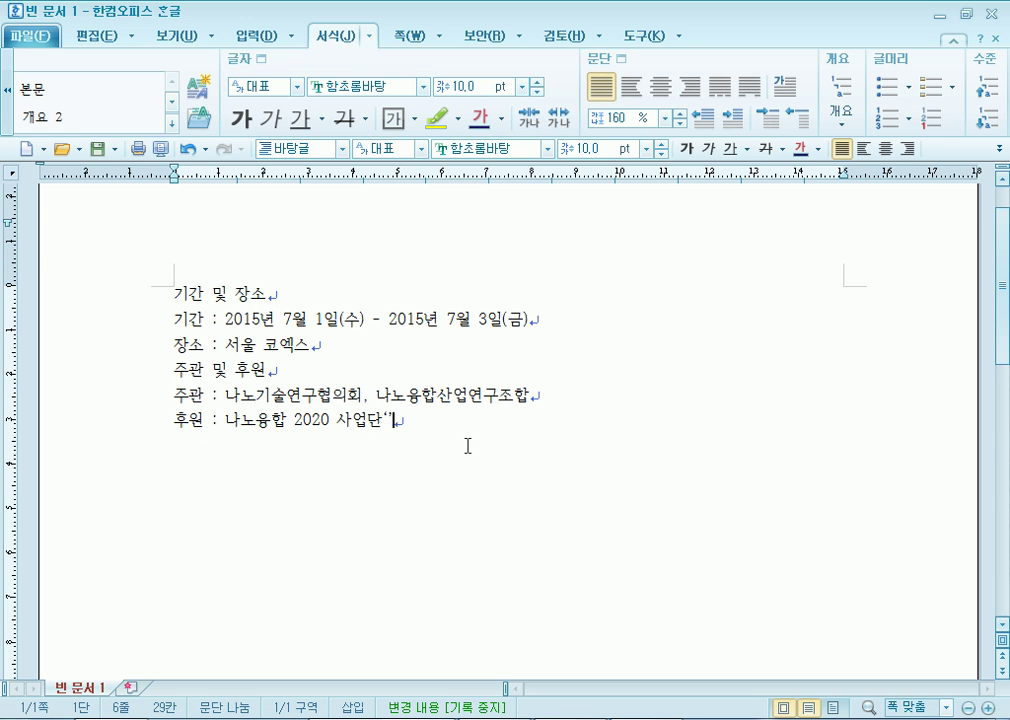
{"action": "key", "text": "Return"}
{"action": "key", "text": "Return"}
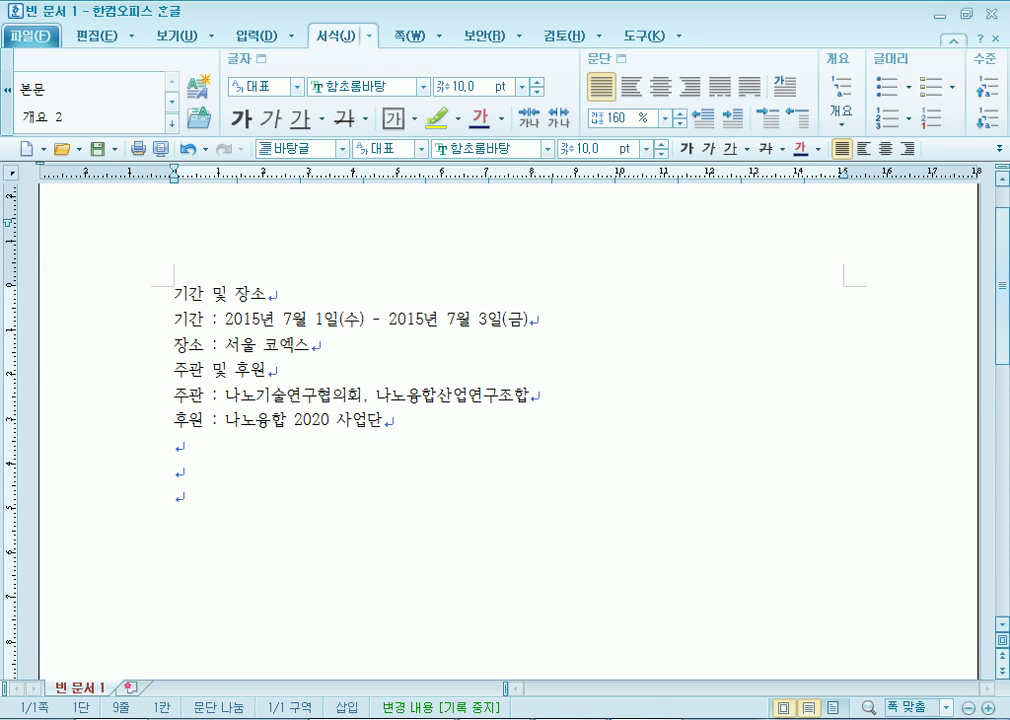
{"action": "key", "text": "alt+Tab"}
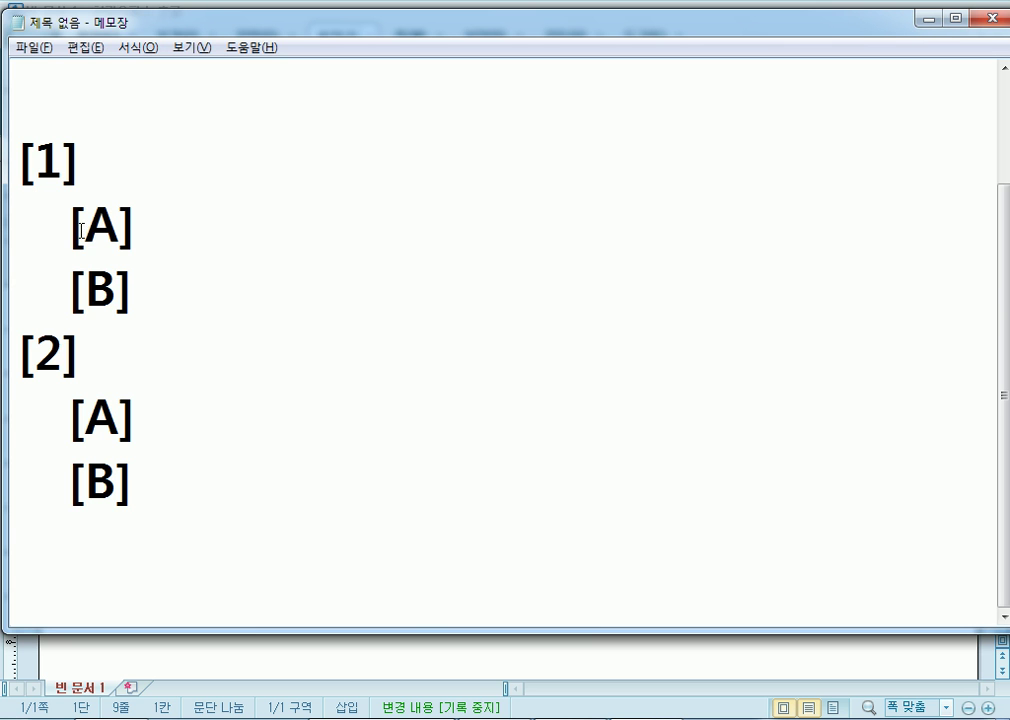
{"action": "key", "text": "alt+Tab"}
Enlarge the six event lines to 18 pt and bring up the paragraph numbering dialog.
{"action": "left_click_drag", "start_coordinate": [174, 292], "coordinate": [383, 421]}
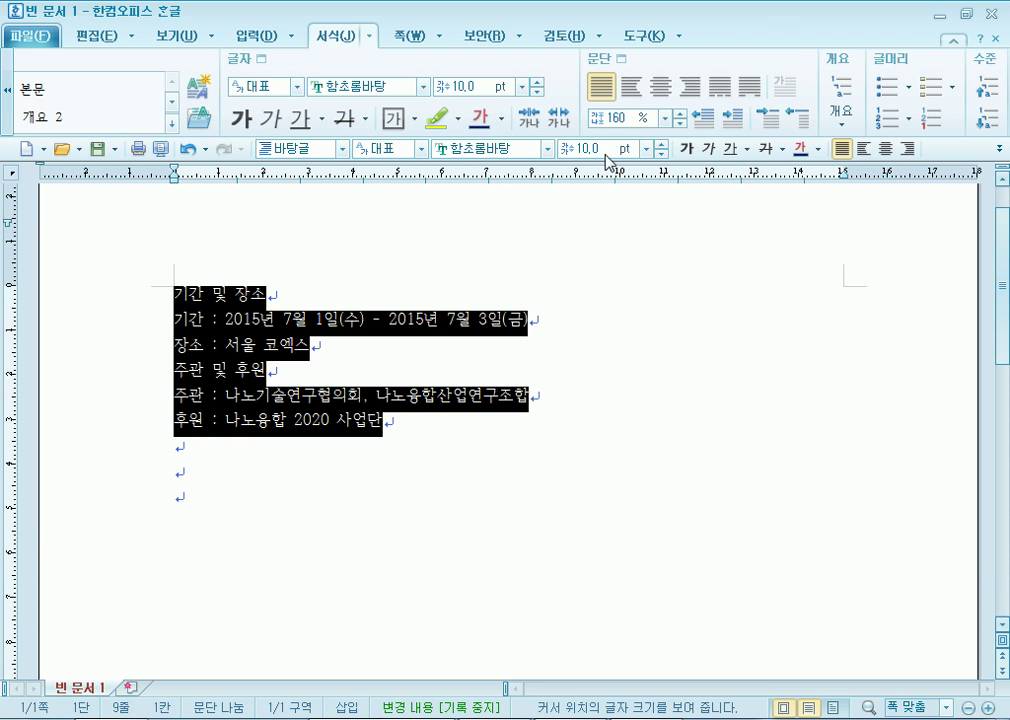
{"action": "key", "text": "alt+shift+e"}
{"action": "key", "text": "alt+shift+e"}
{"action": "key", "text": "alt+shift+e"}
{"action": "key", "text": "alt+shift+e"}
{"action": "key", "text": "alt+shift+e"}
{"action": "key", "text": "alt+shift+e"}
{"action": "key", "text": "alt+shift+e"}
{"action": "key", "text": "alt+shift+e"}
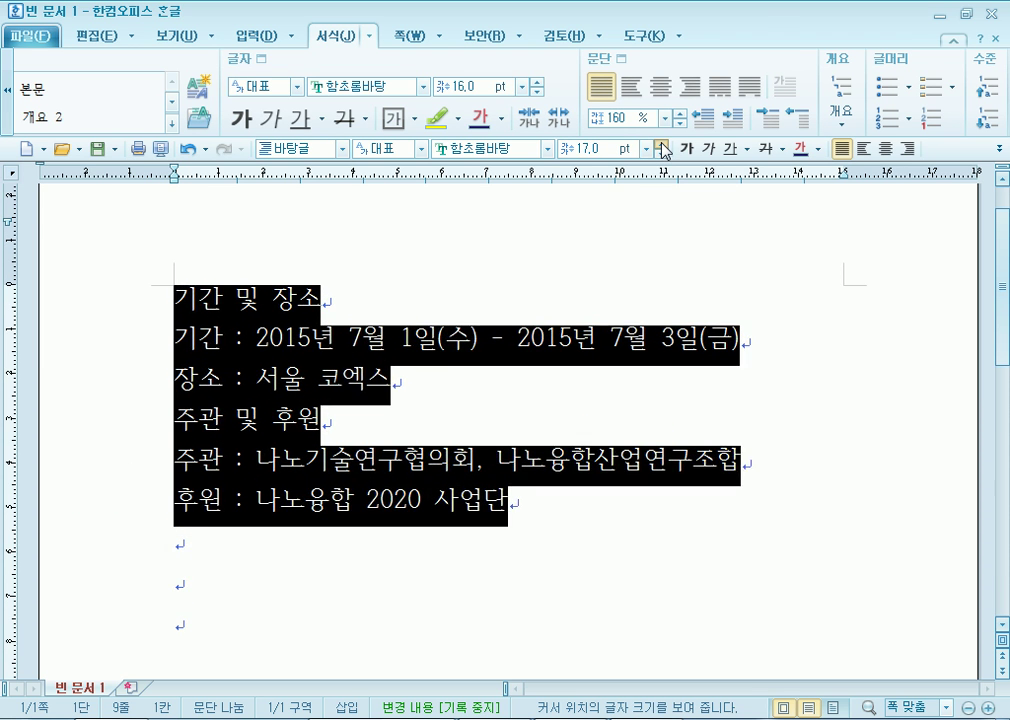
{"action": "left_click_drag", "start_coordinate": [169, 248], "coordinate": [577, 478]}
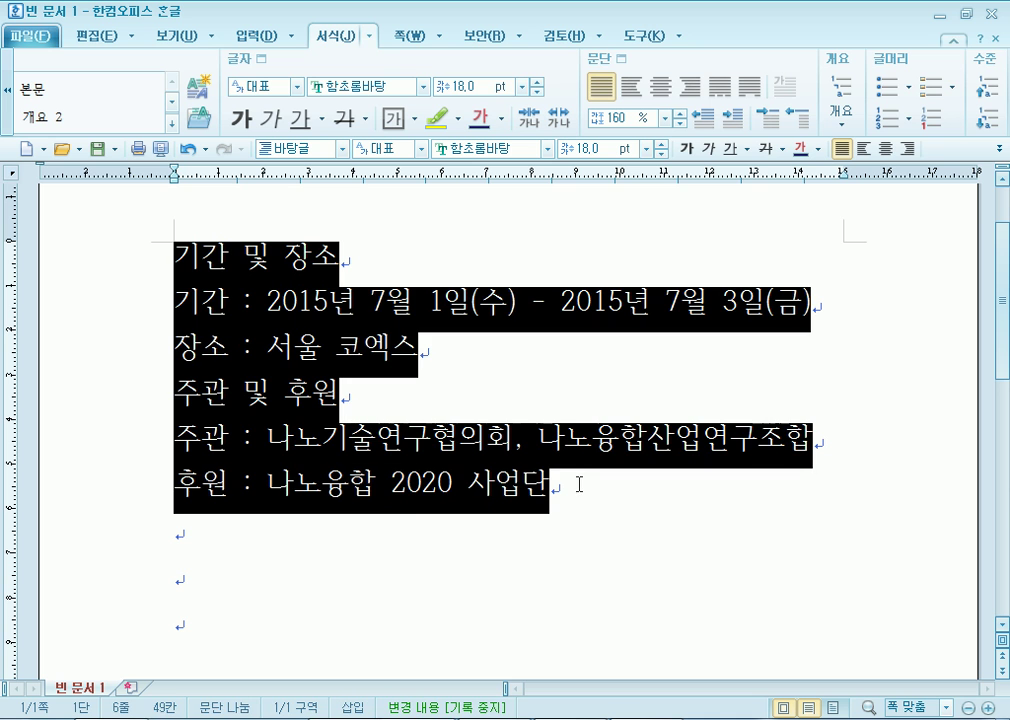
{"action": "right_click", "coordinate": [212, 306]}
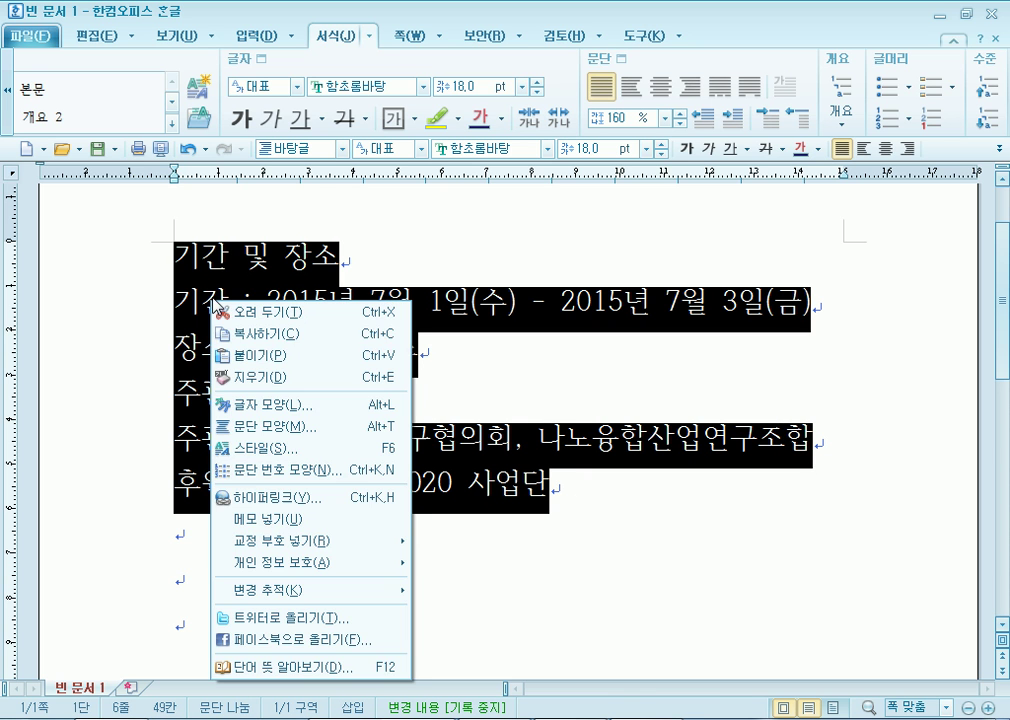
{"action": "left_click", "coordinate": [250, 474]}
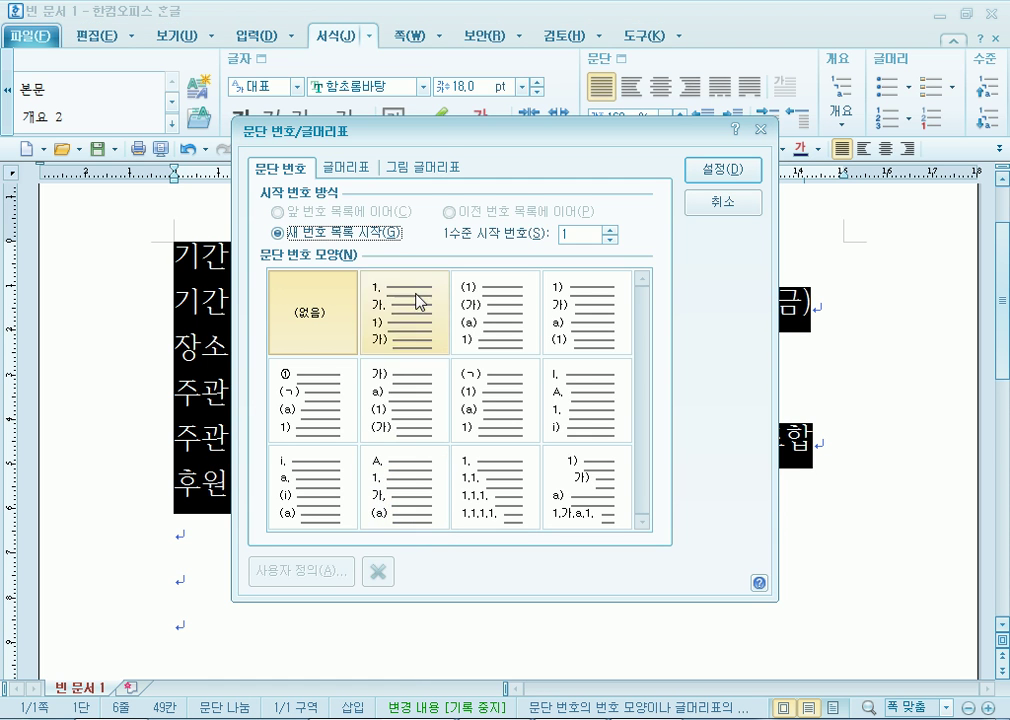
{"action": "left_click_drag", "start_coordinate": [446, 141], "coordinate": [580, 109]}
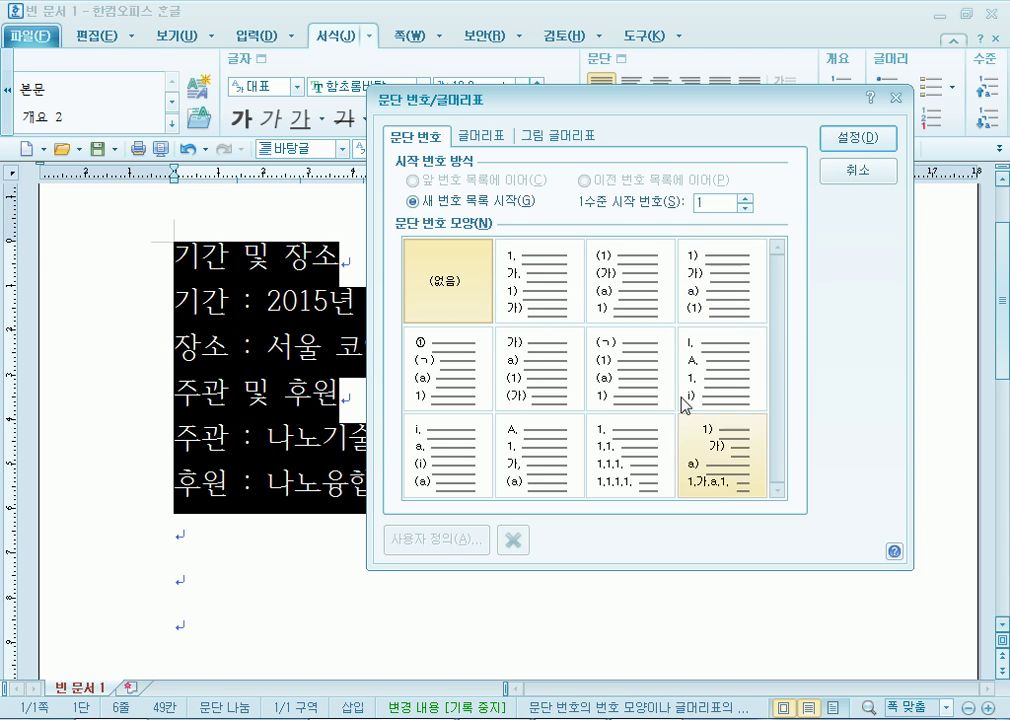
Start a new list and pick the 1. 가. 1) 가) numbering shape.
{"action": "left_click", "coordinate": [423, 199]}
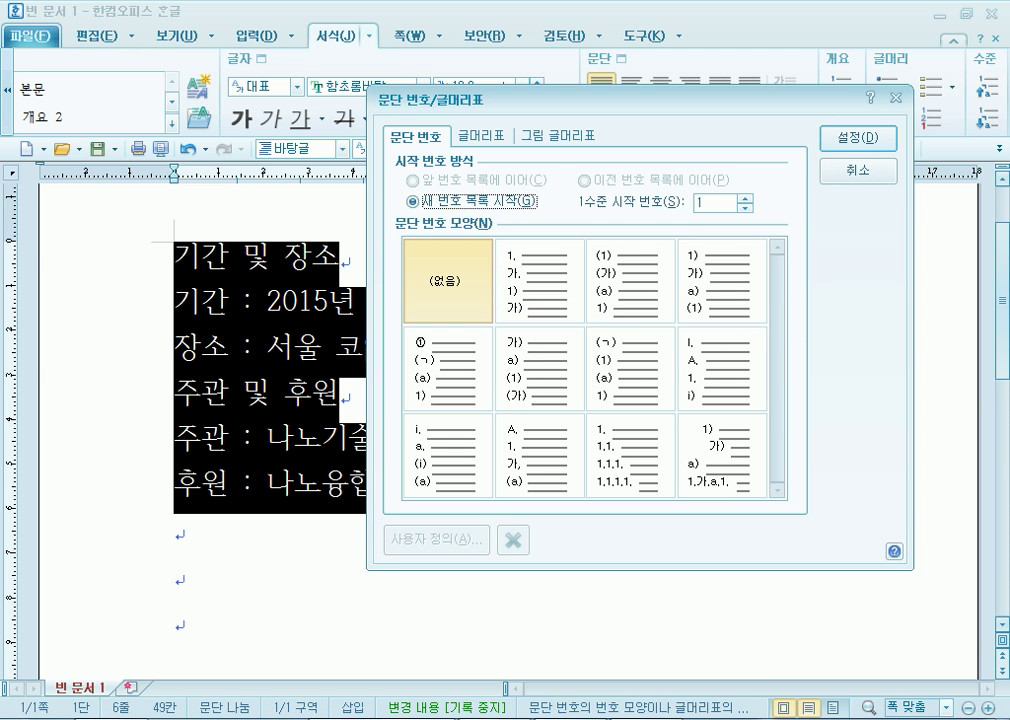
{"action": "left_click", "coordinate": [588, 717]}
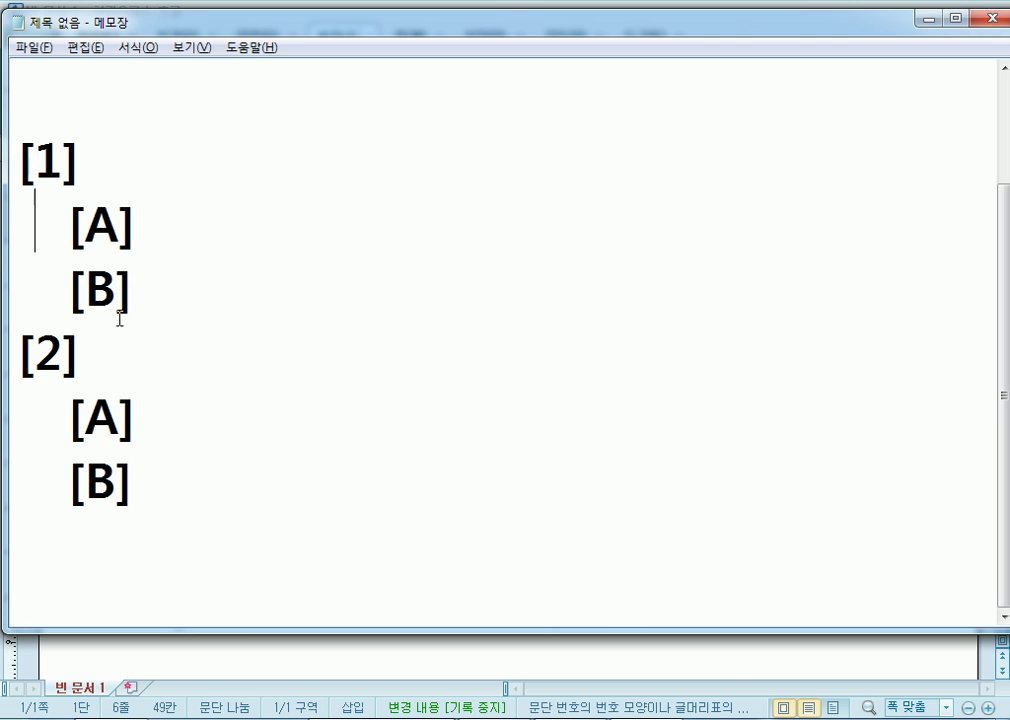
{"action": "key", "text": "alt+Tab"}
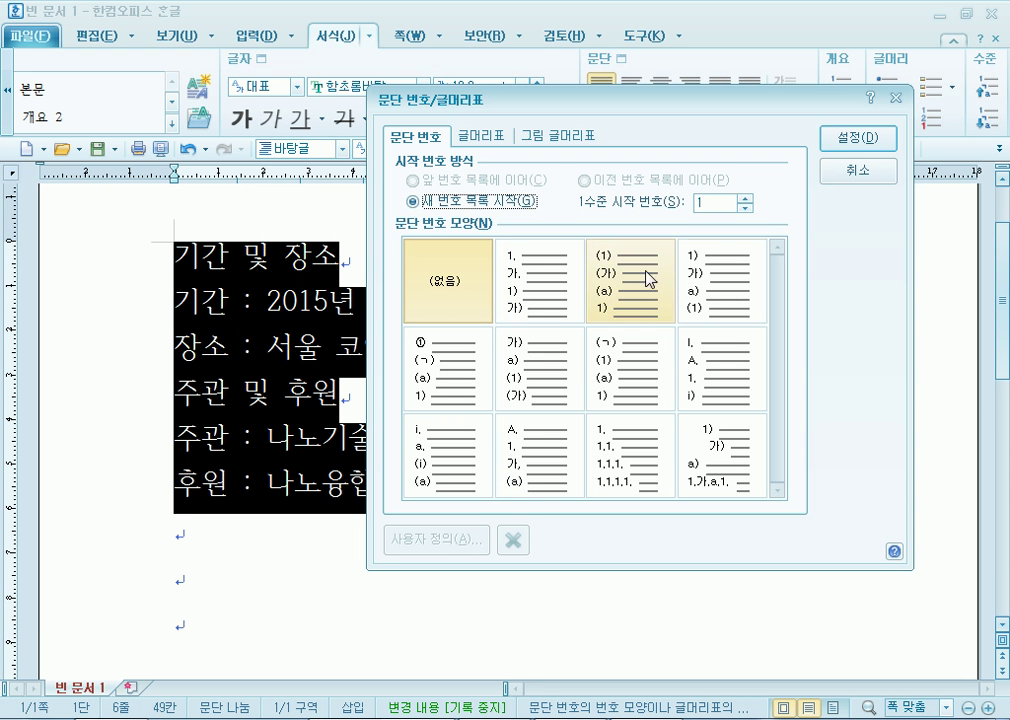
{"action": "left_click", "coordinate": [713, 377]}
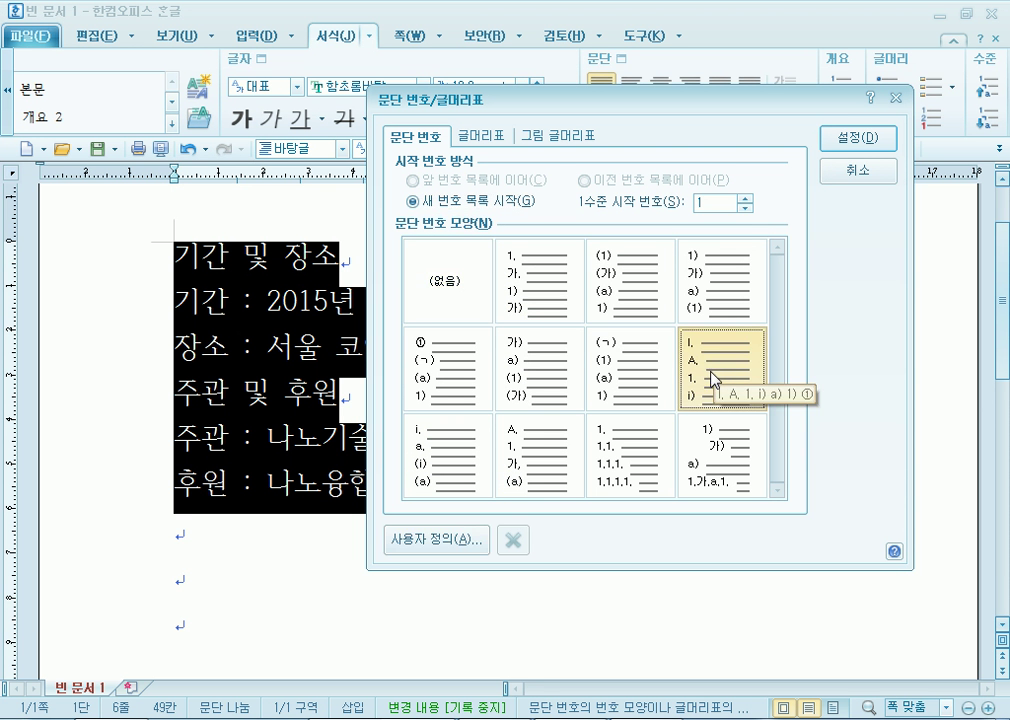
{"action": "left_click", "coordinate": [577, 300]}
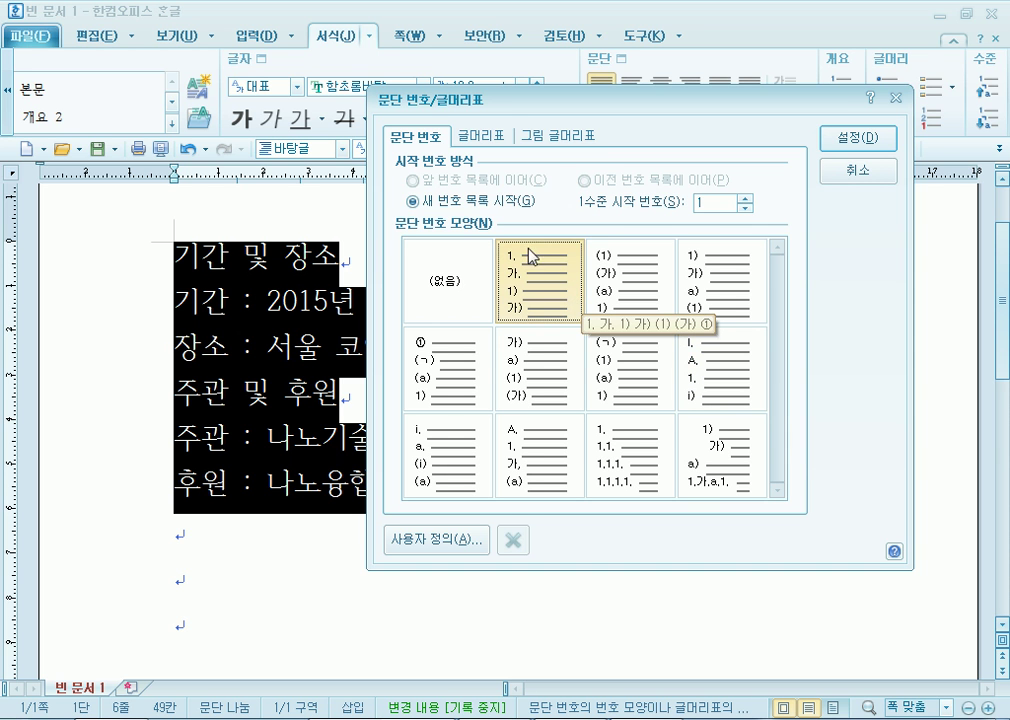
In custom numbering, set level 1 number width to 20 pt, right-aligned.
{"action": "left_click_drag", "start_coordinate": [508, 100], "coordinate": [536, 45]}
{"action": "left_click", "coordinate": [462, 487]}
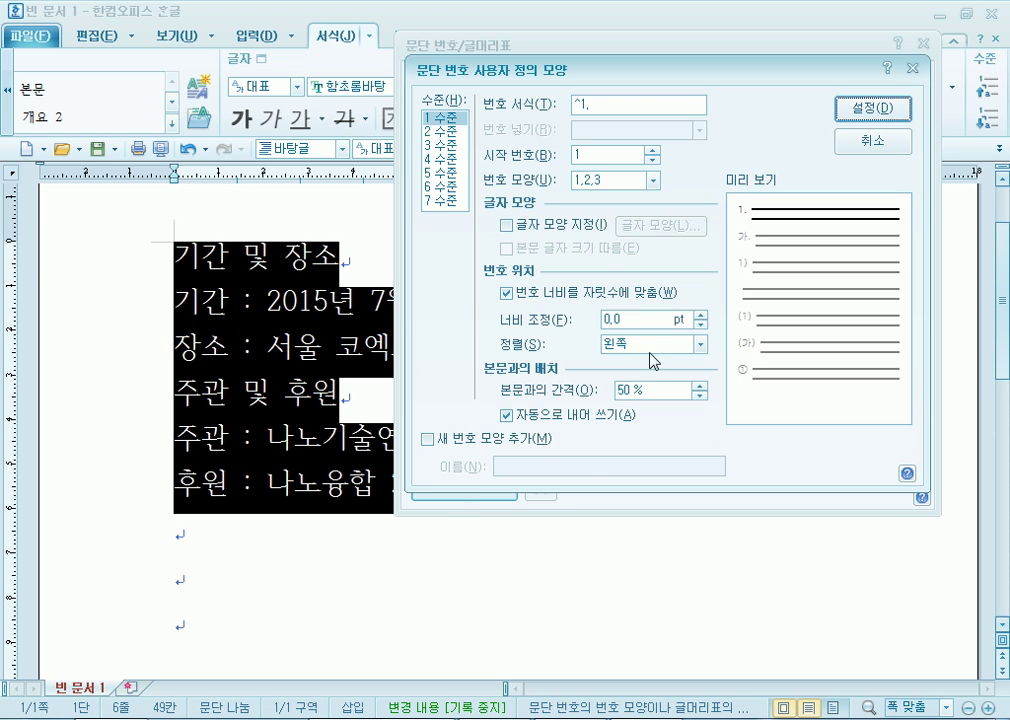
{"action": "left_click_drag", "start_coordinate": [701, 315], "coordinate": [702, 320]}
{"action": "left_click", "coordinate": [690, 343]}
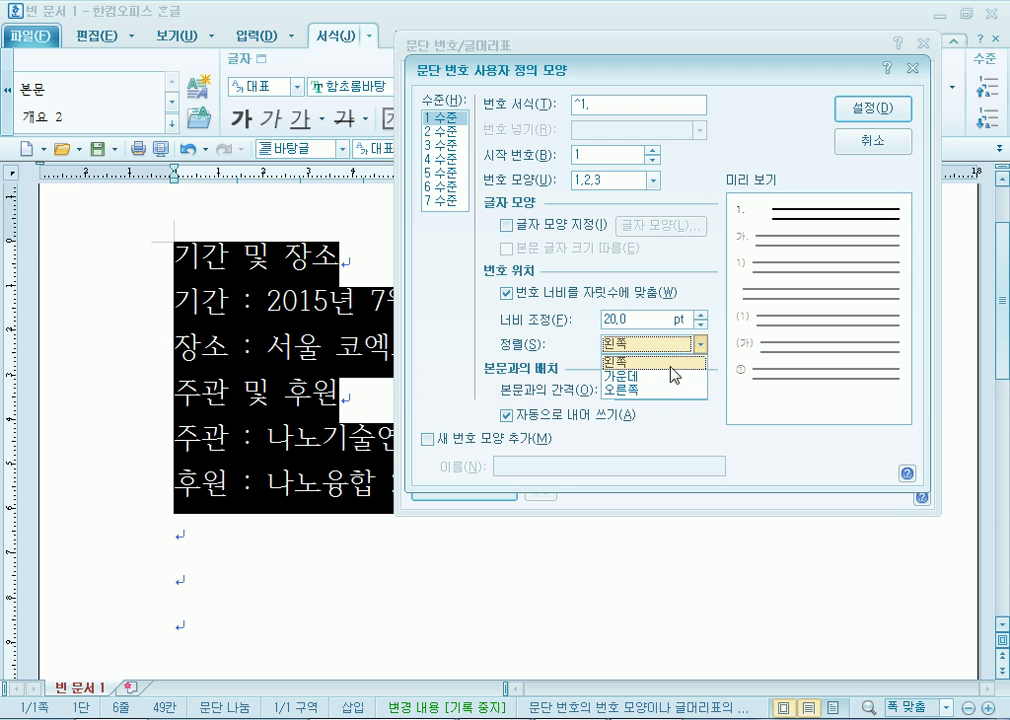
{"action": "left_click", "coordinate": [646, 390]}
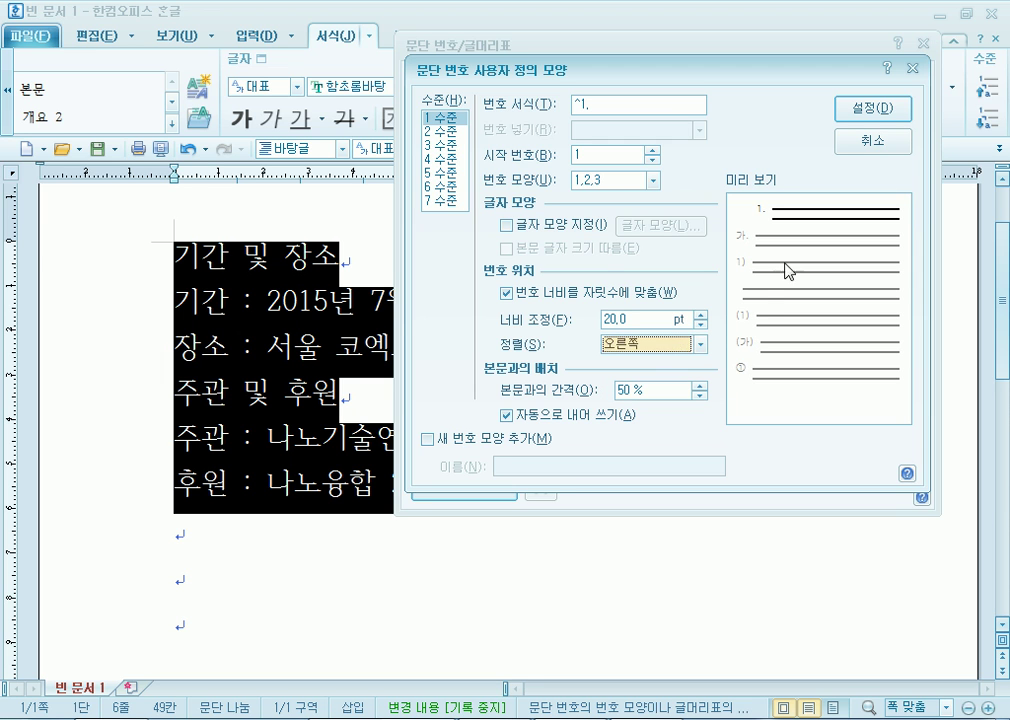
Set level 2 number width to 30 pt, right-aligned, then reselect level 1.
{"action": "left_click", "coordinate": [428, 132]}
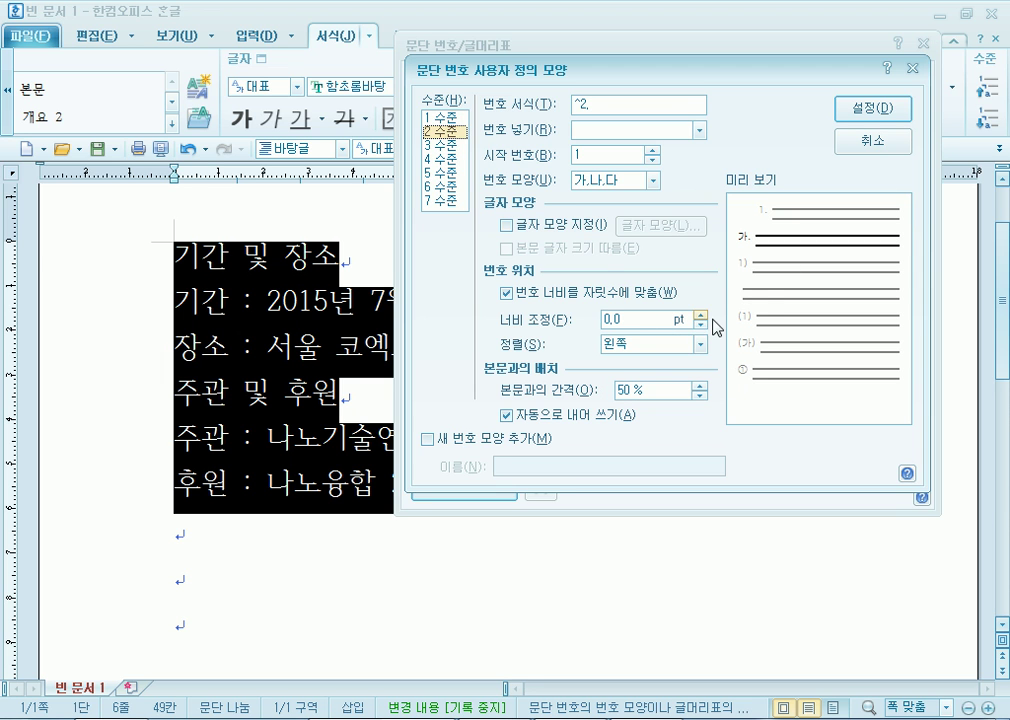
{"action": "left_click_drag", "start_coordinate": [702, 316], "coordinate": [703, 316]}
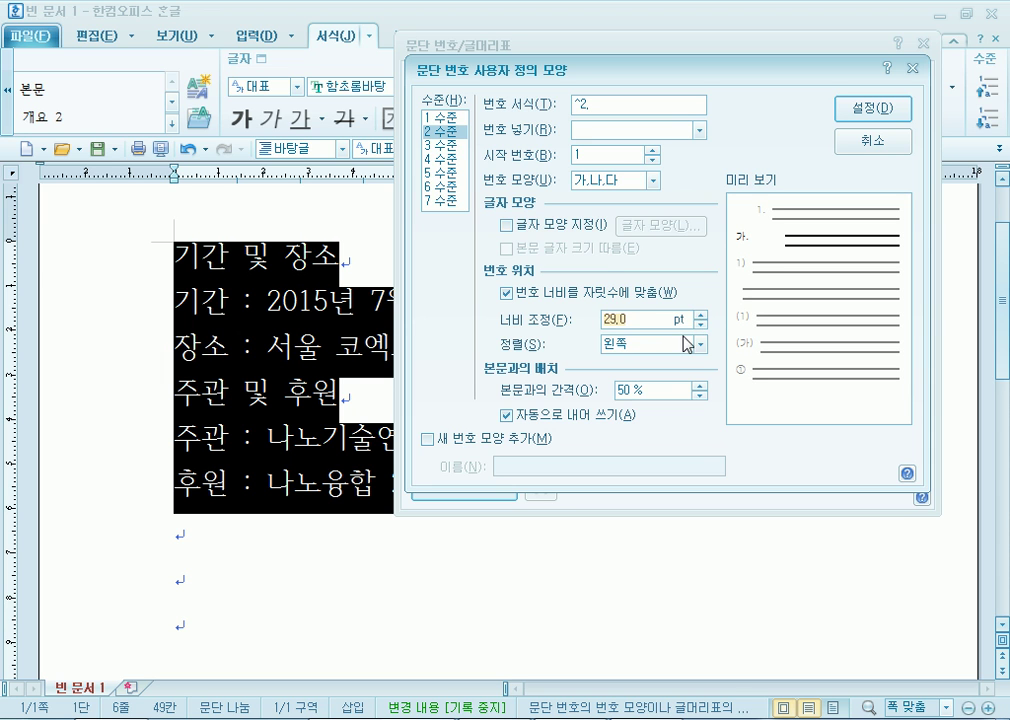
{"action": "left_click", "coordinate": [700, 316]}
{"action": "left_click", "coordinate": [640, 344]}
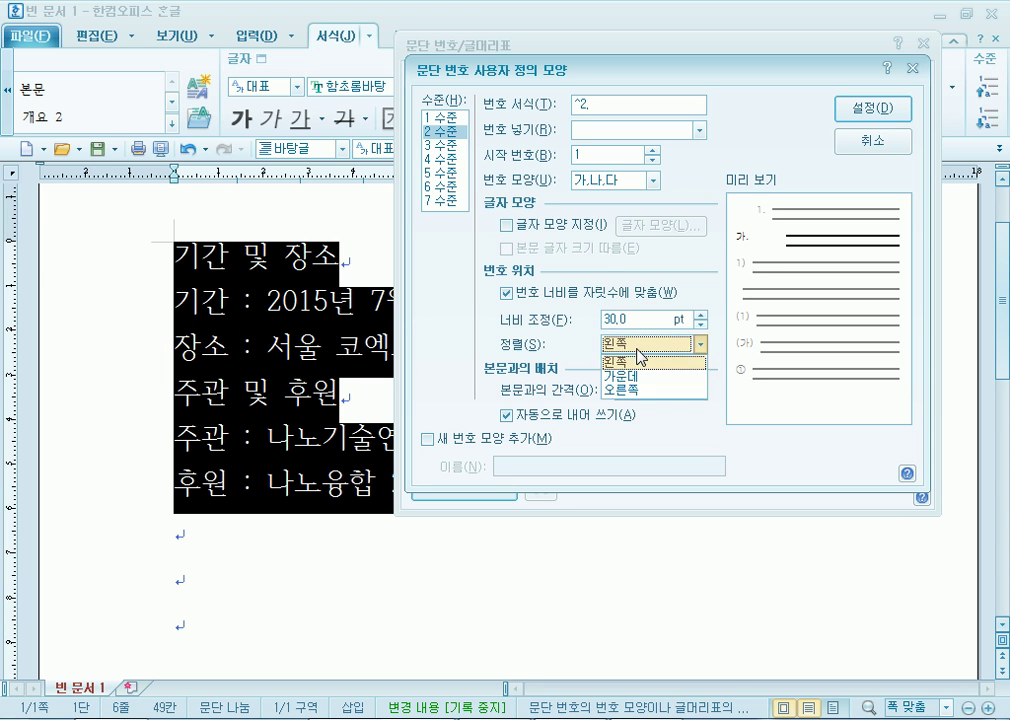
{"action": "left_click", "coordinate": [632, 372]}
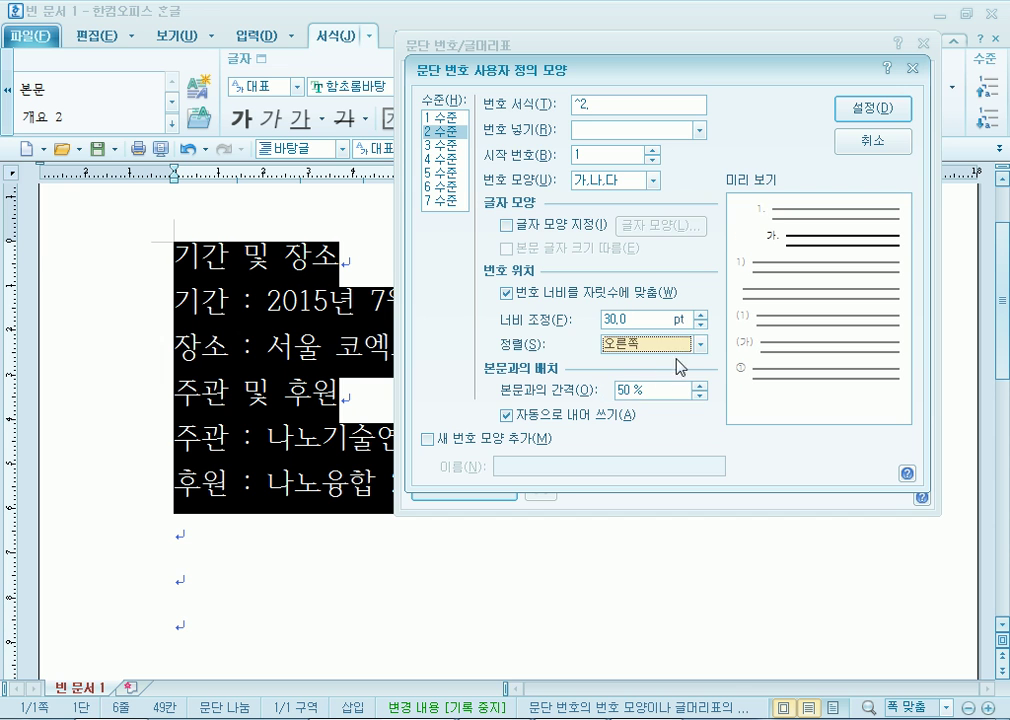
{"action": "left_click", "coordinate": [445, 117]}
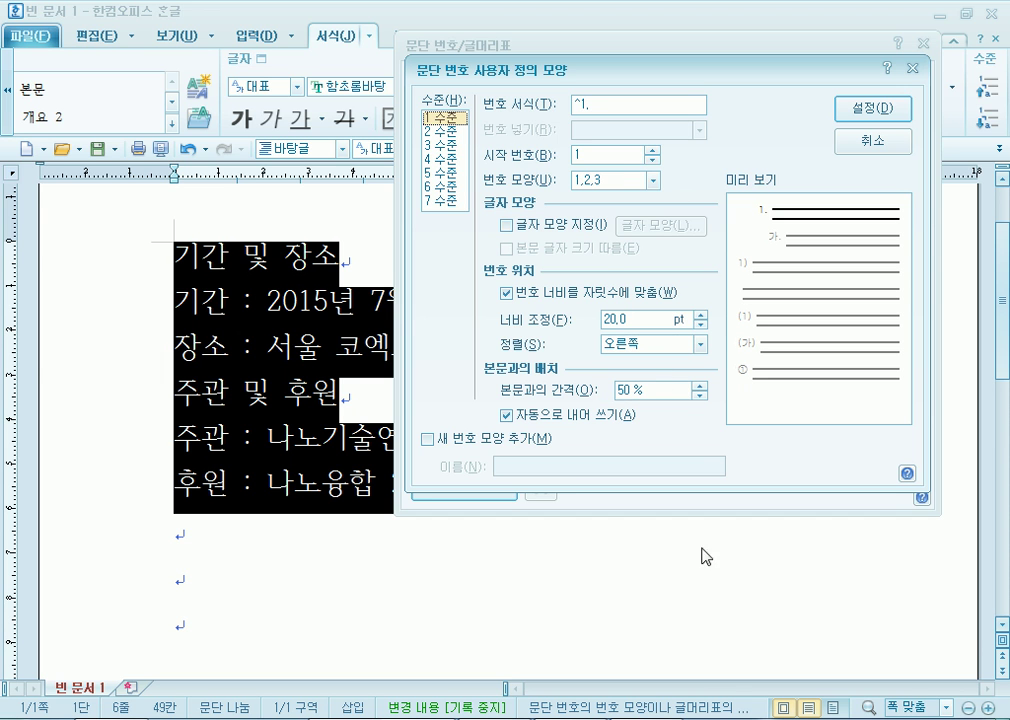
{"action": "key", "text": "alt+Tab"}
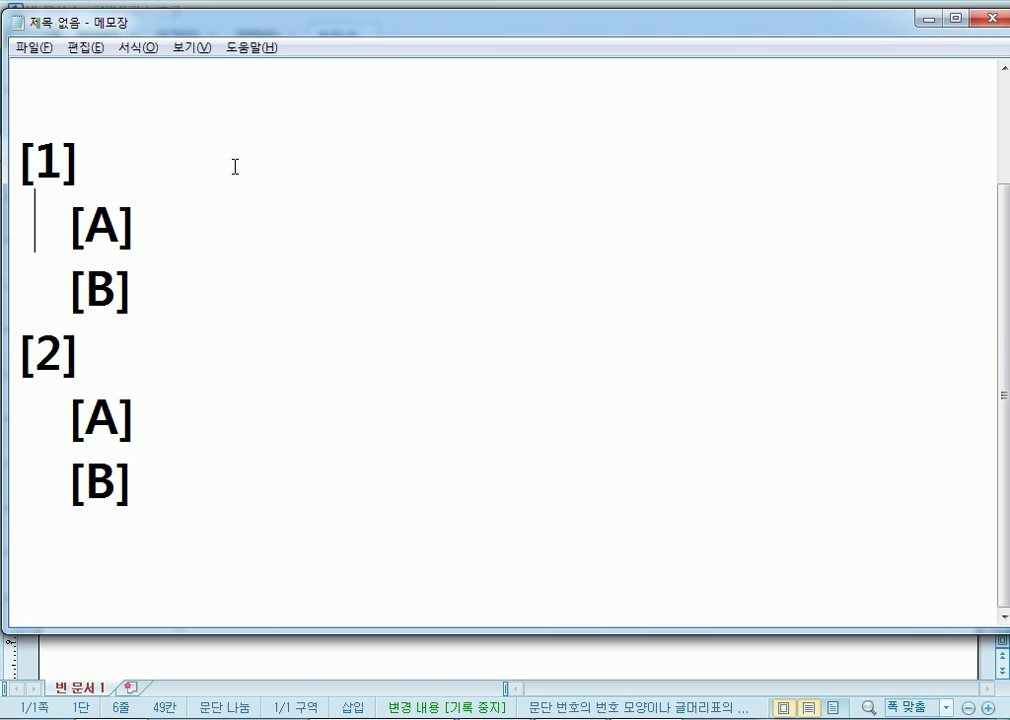
Add the notes '^1 : 1수준' and '^2 : 2수준' below the Notepad outline.
{"action": "key", "text": "Down"}
{"action": "key", "text": "Down"}
{"action": "key", "text": "Down"}
{"action": "key", "text": "Down"}
{"action": "key", "text": "Down"}
{"action": "key", "text": "Down"}
{"action": "key", "text": "Down"}
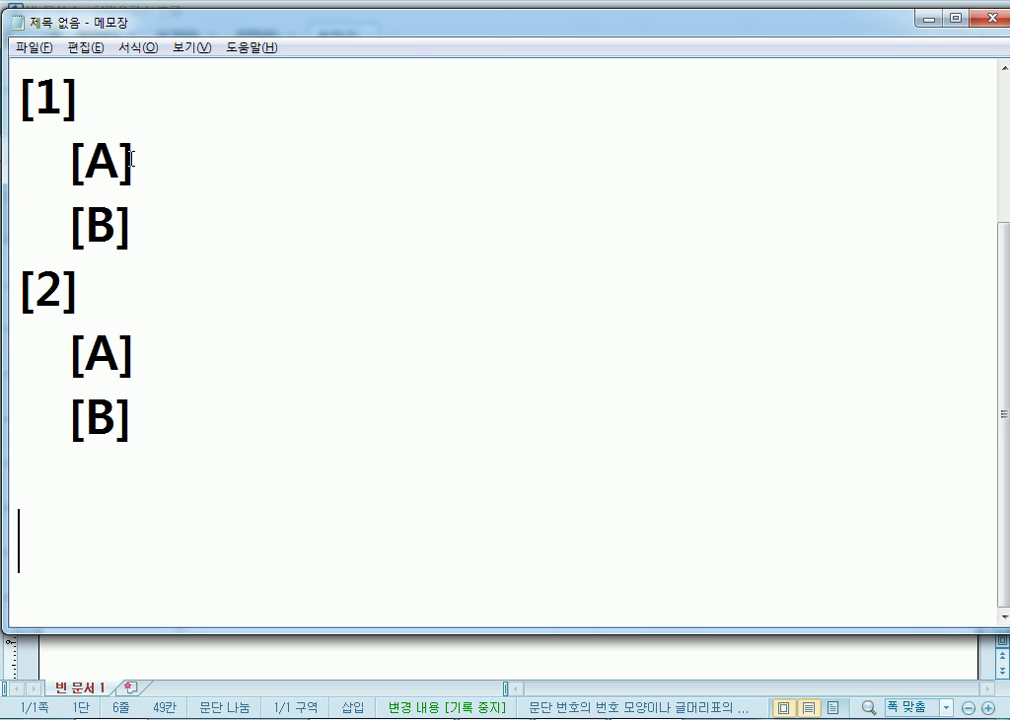
{"action": "key", "text": "Down"}
{"action": "left_click", "coordinate": [45, 158]}
{"action": "type", "text": "^1"}
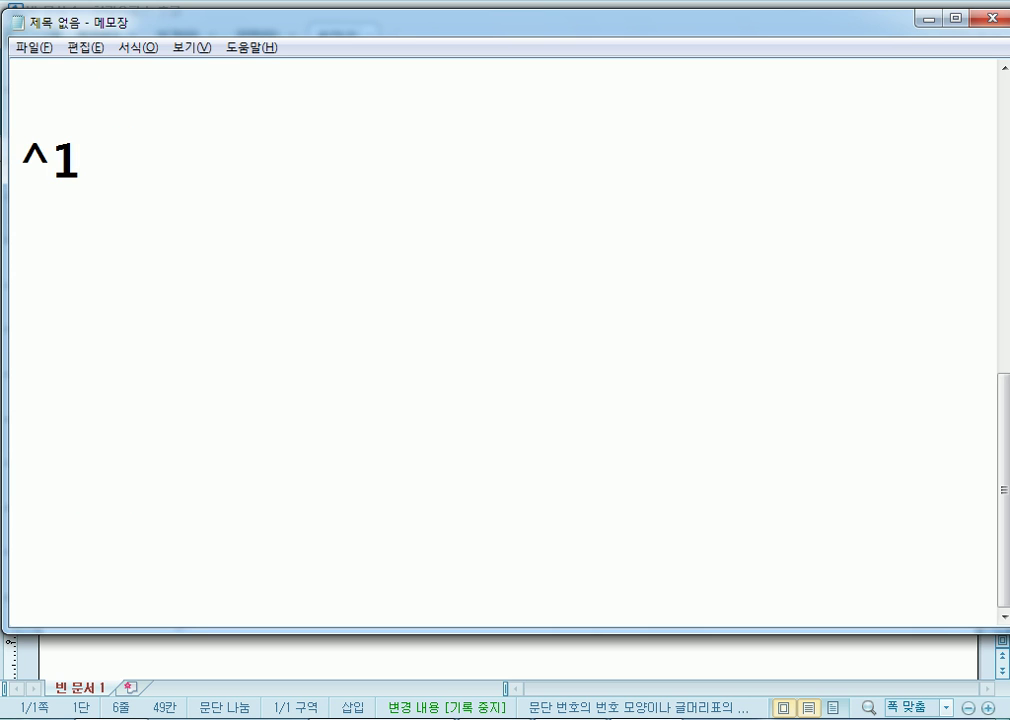
{"action": "type", "text": " : 1수준"}
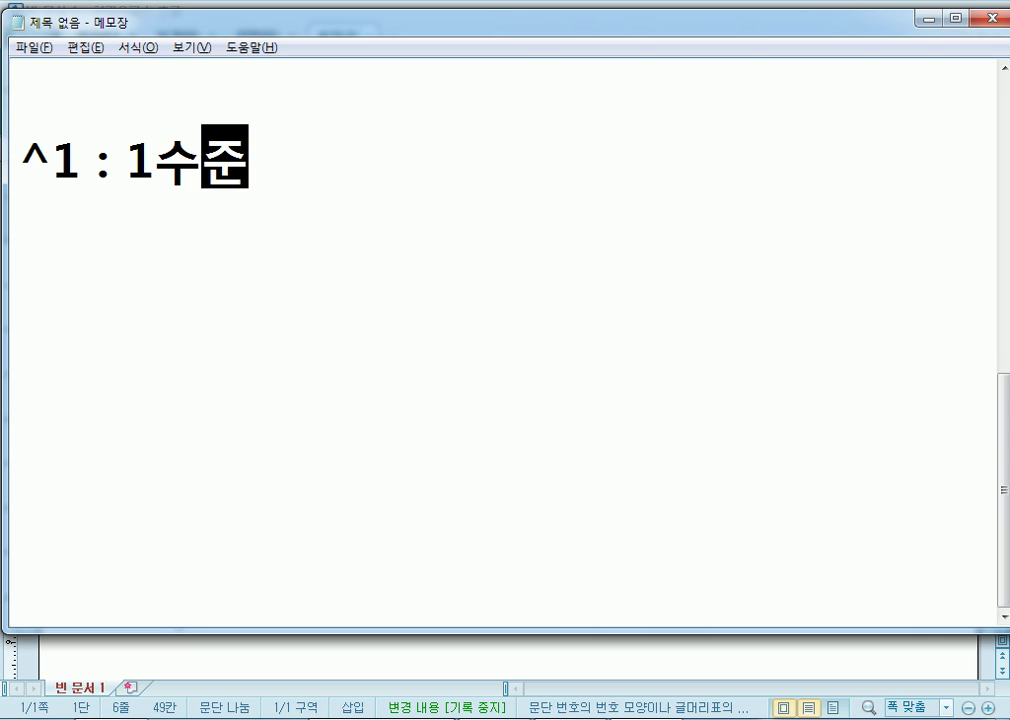
{"action": "key", "text": "Return"}
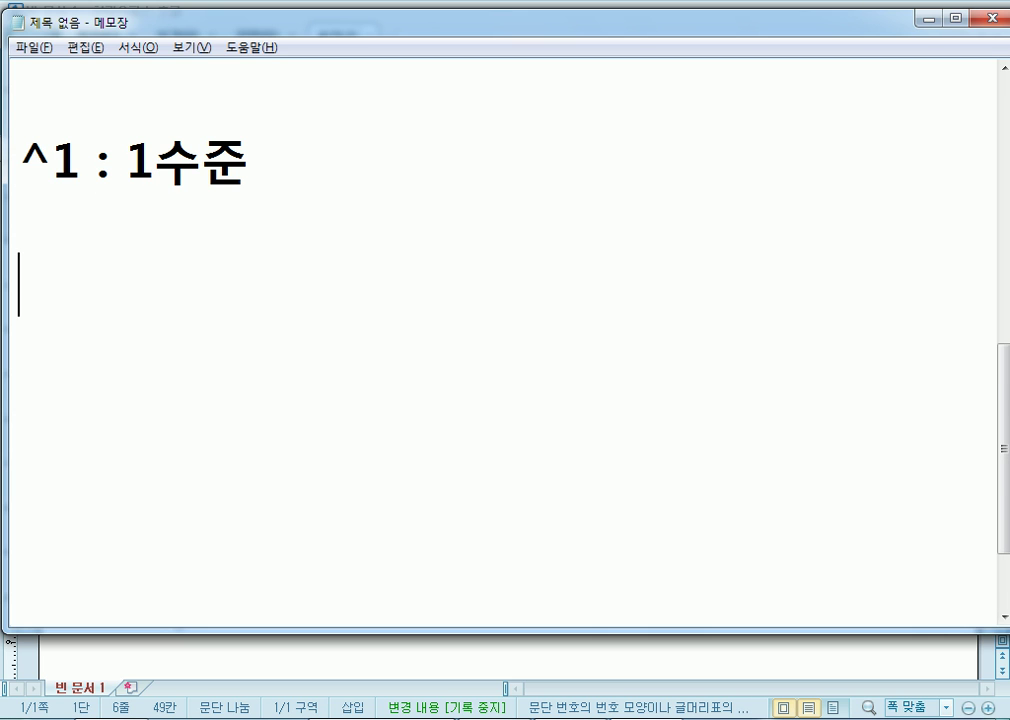
{"action": "type", "text": "^2 : 2수준"}
{"action": "key", "text": "Return"}
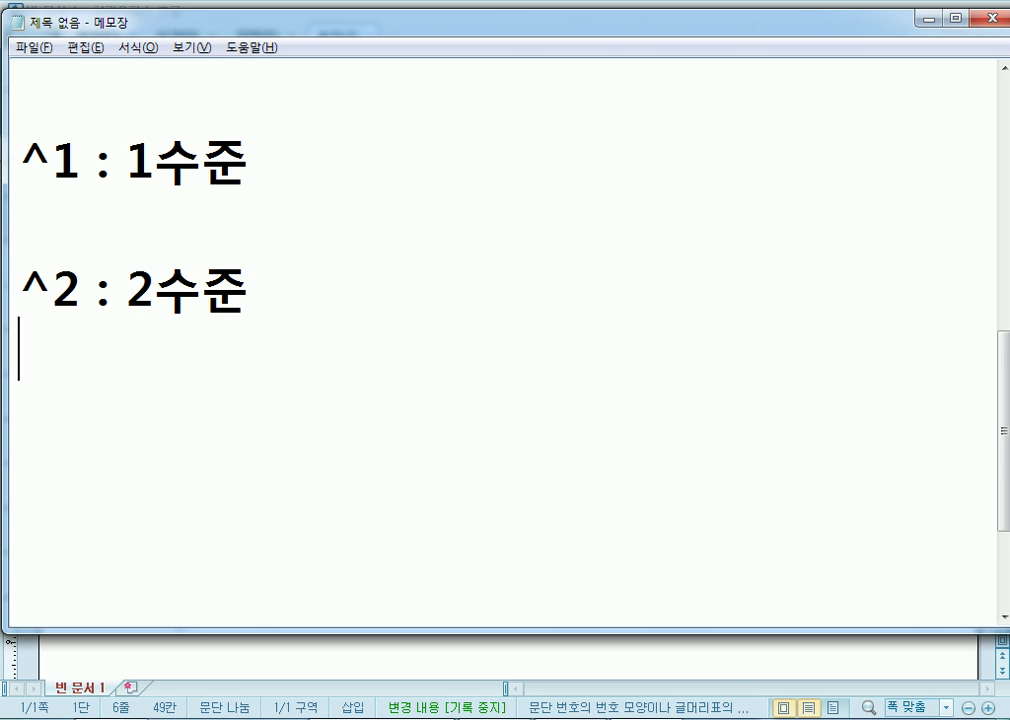
{"action": "key", "text": "alt+Tab"}
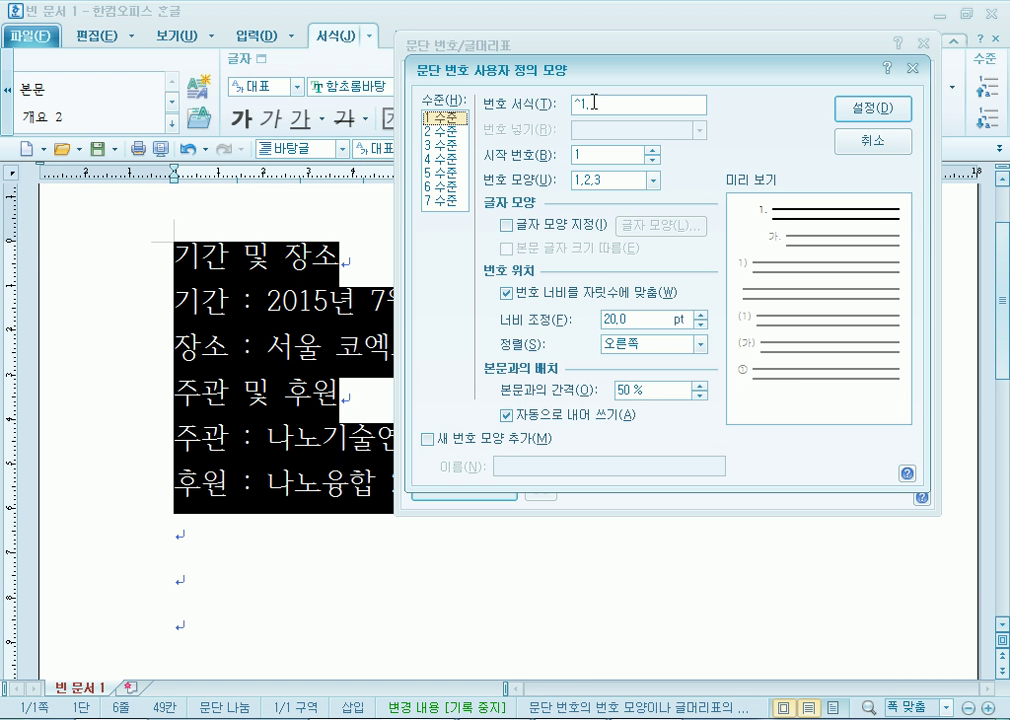
Change the level-1 number format from '^1.' to '^1)'.
{"action": "left_click", "coordinate": [445, 131]}
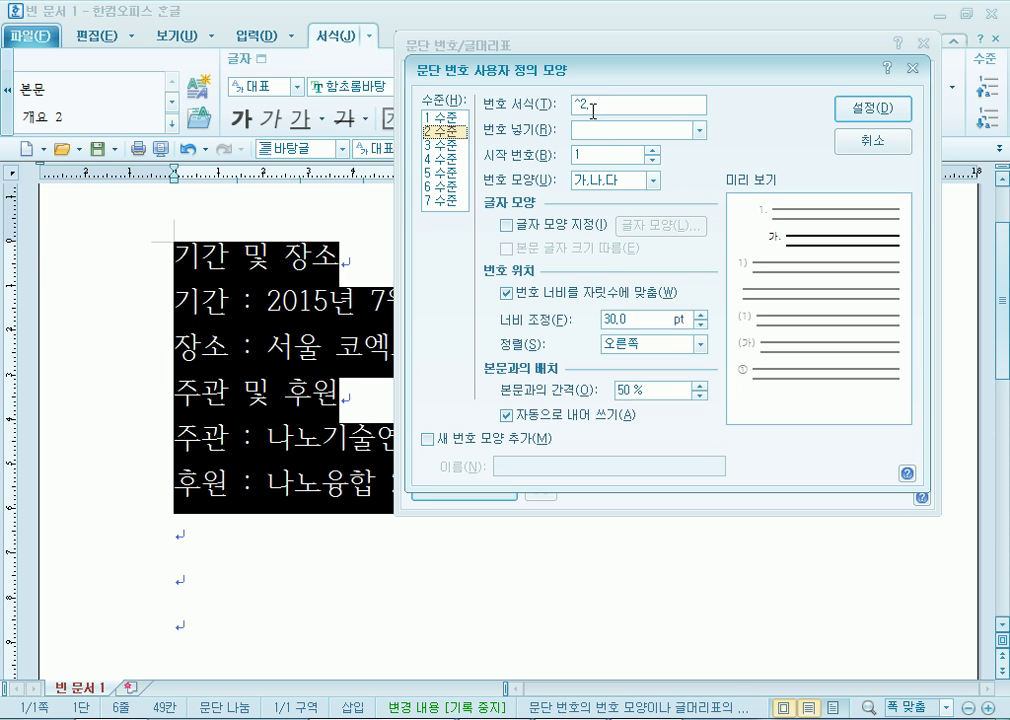
{"action": "left_click", "coordinate": [433, 119]}
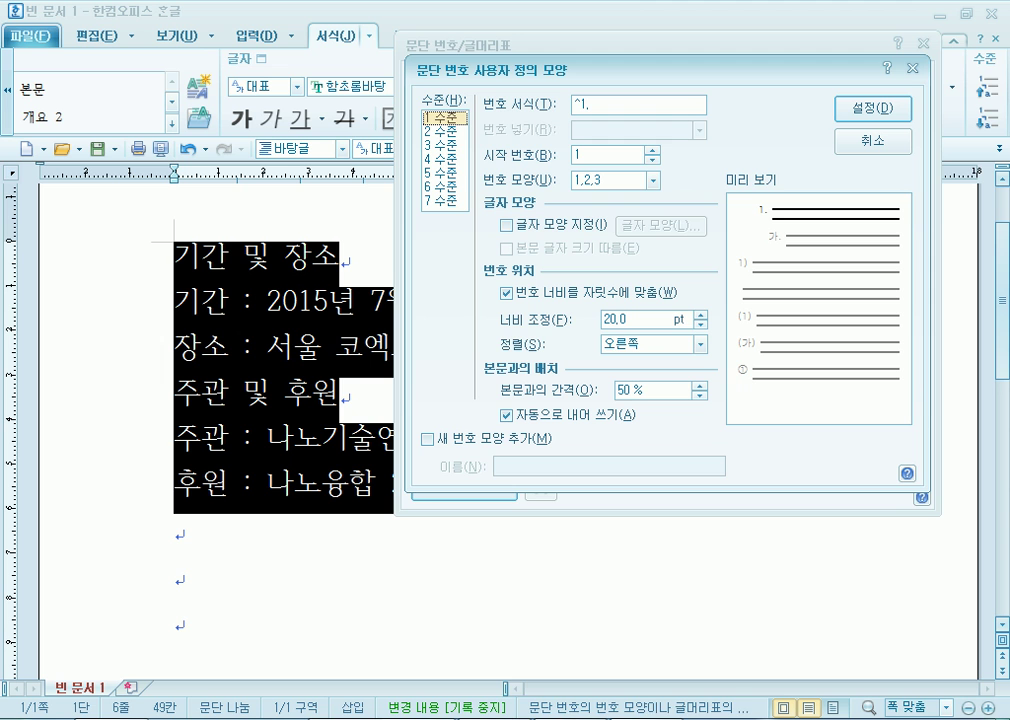
{"action": "mouse_move", "coordinate": [381, 716]}
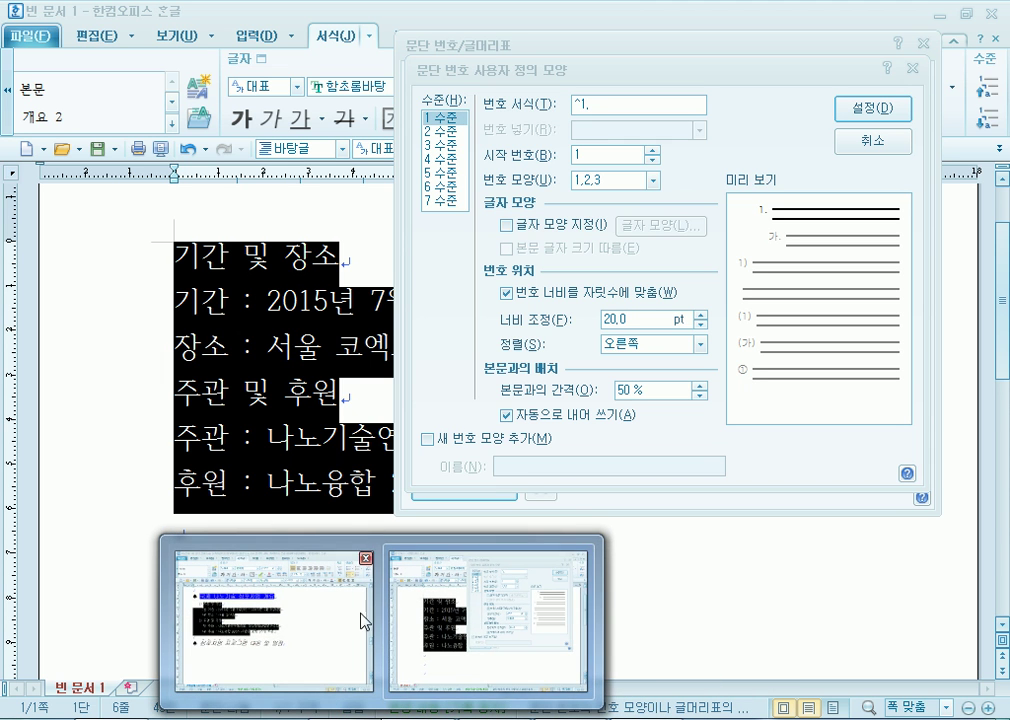
{"action": "left_click", "coordinate": [478, 672]}
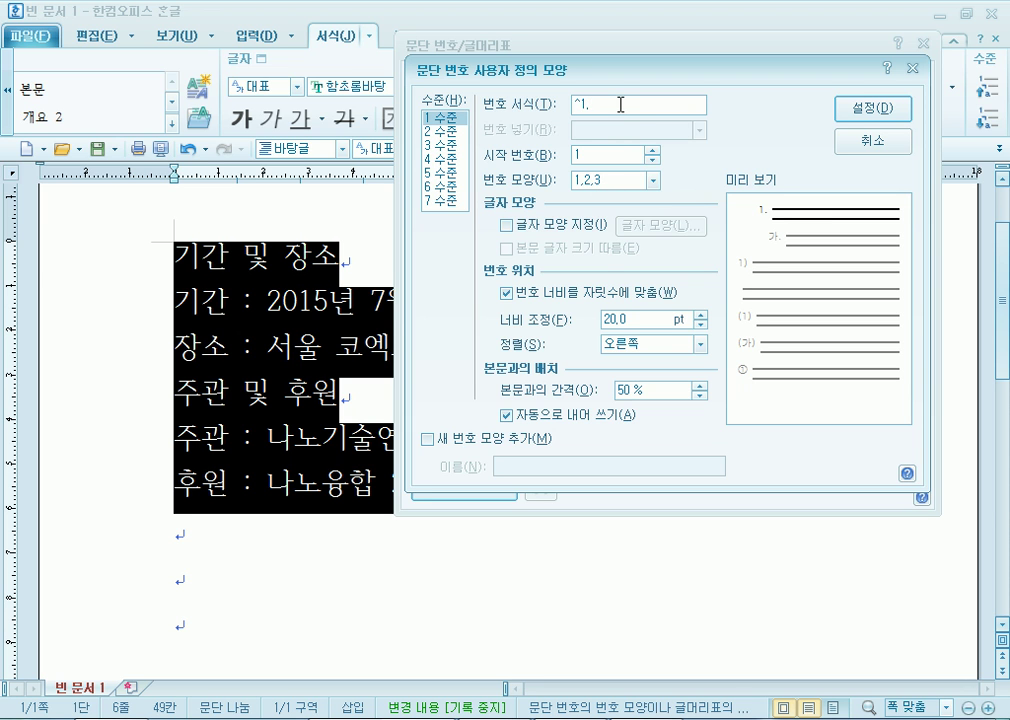
{"action": "key", "text": "BackSpace"}
{"action": "type", "text": ")"}
Extend the first Notepad note to read '^1 : 1수준 : [^1]'.
{"action": "key", "text": "alt+Tab"}
{"action": "scroll", "coordinate": [72, 233], "scroll_direction": "up", "scroll_amount": 2}
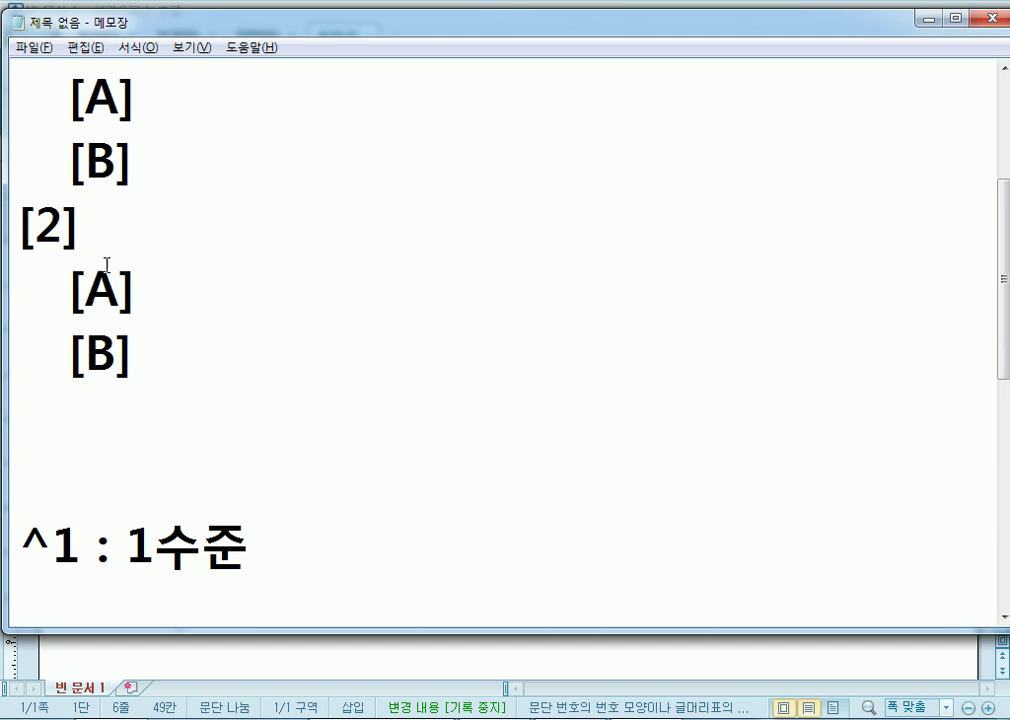
{"action": "scroll", "coordinate": [59, 118], "scroll_direction": "up", "scroll_amount": 2}
{"action": "left_click_drag", "start_coordinate": [14, 288], "coordinate": [90, 295]}
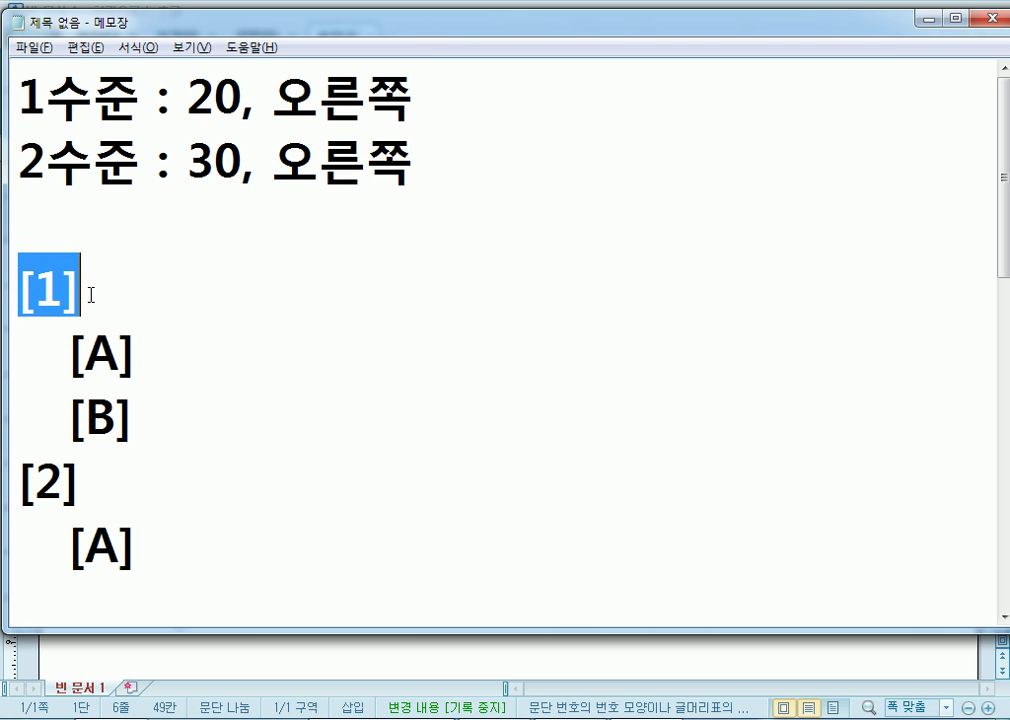
{"action": "scroll", "coordinate": [128, 304], "scroll_direction": "down", "scroll_amount": 4}
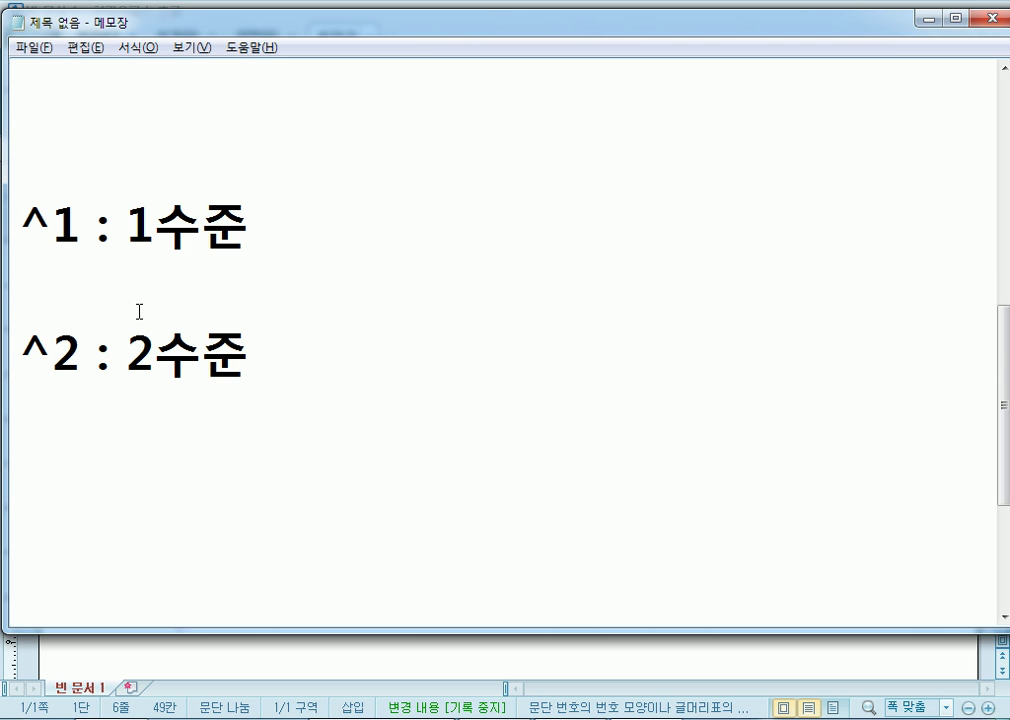
{"action": "left_click", "coordinate": [361, 261]}
{"action": "left_click", "coordinate": [380, 251]}
{"action": "type", "text": ": ["}
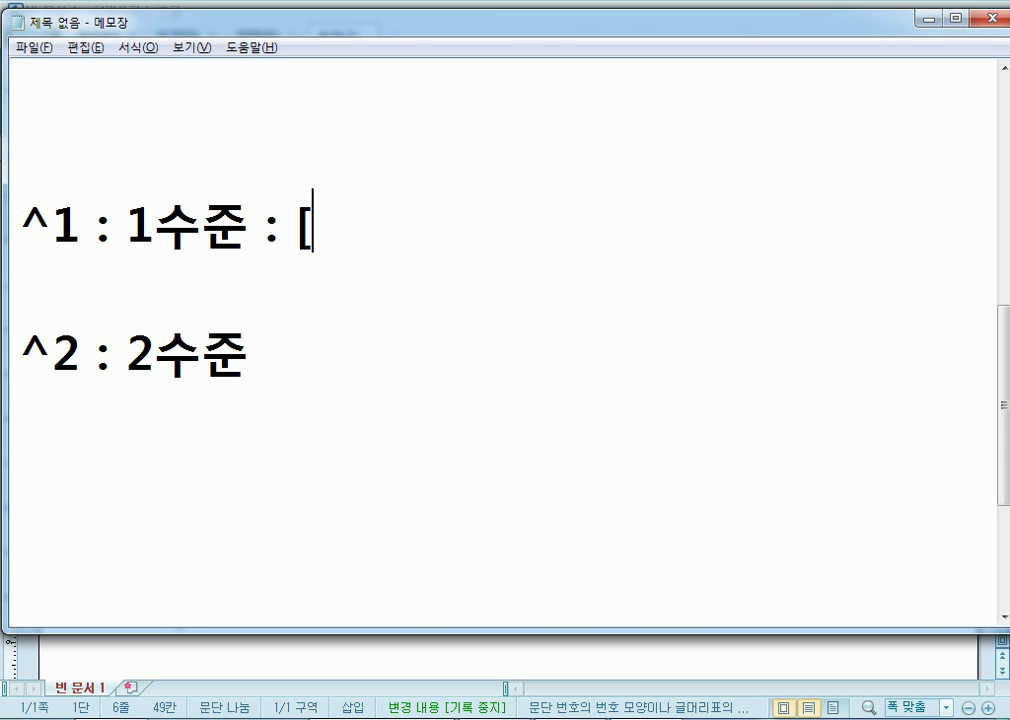
{"action": "type", "text": "^!]"}
{"action": "key", "text": "Left"}
{"action": "key", "text": "Left"}
{"action": "key", "text": "Delete"}
{"action": "type", "text": "1"}
{"action": "key", "text": "Right"}
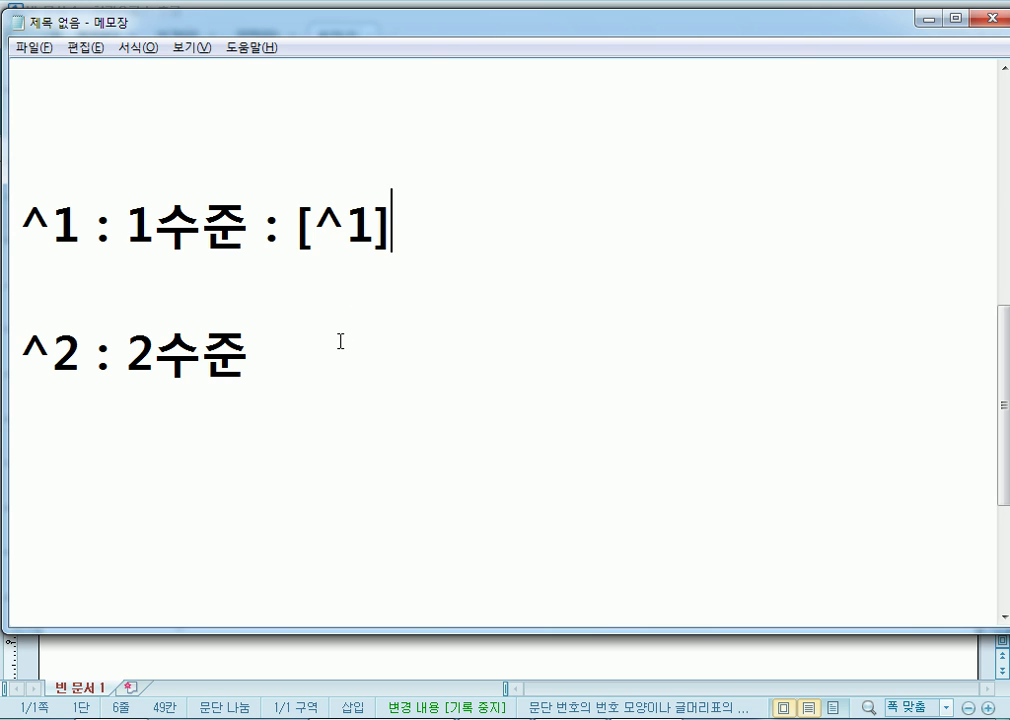
Back in Hangul, delete ')' from the level-1 number format.
{"action": "key", "text": "alt+Tab"}
{"action": "left_click", "coordinate": [605, 101]}
{"action": "key", "text": "BackSpace"}
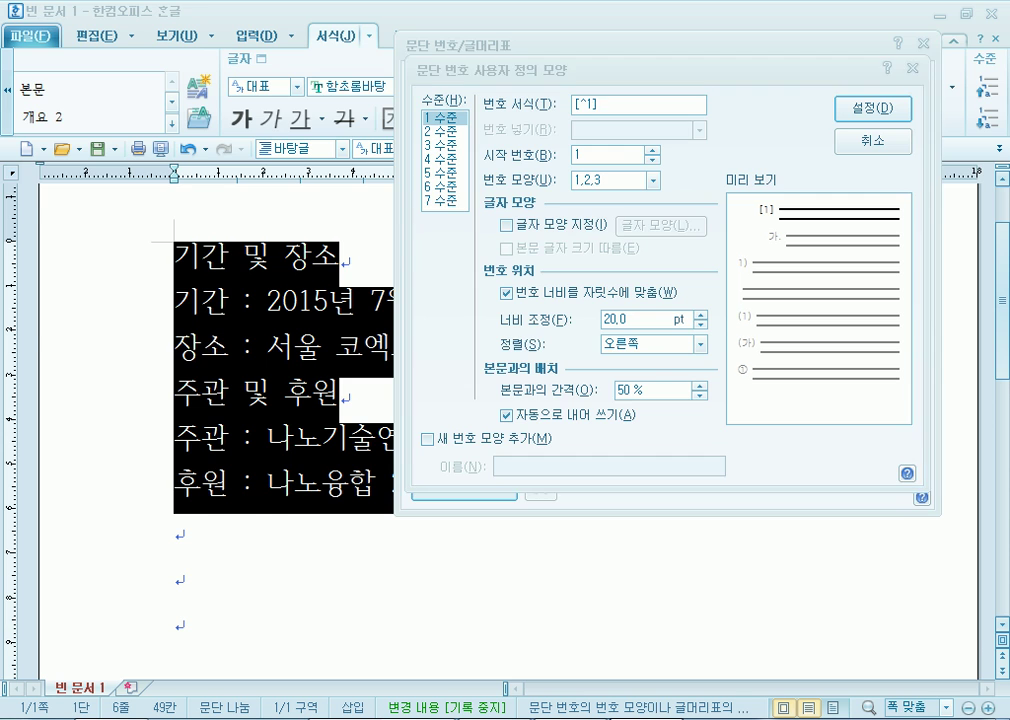
After checking the notes, give level 2 the A,B,C number shape.
{"action": "key", "text": "alt+Tab"}
{"action": "scroll", "coordinate": [91, 286], "scroll_direction": "up", "scroll_amount": 3}
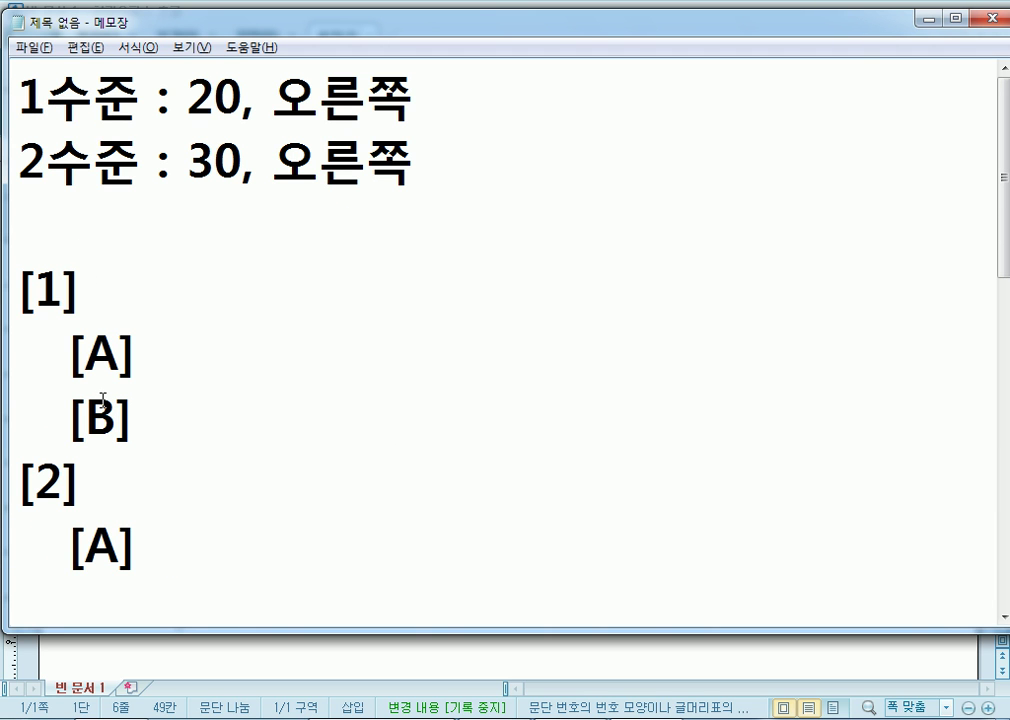
{"action": "scroll", "coordinate": [112, 402], "scroll_direction": "down", "scroll_amount": 2}
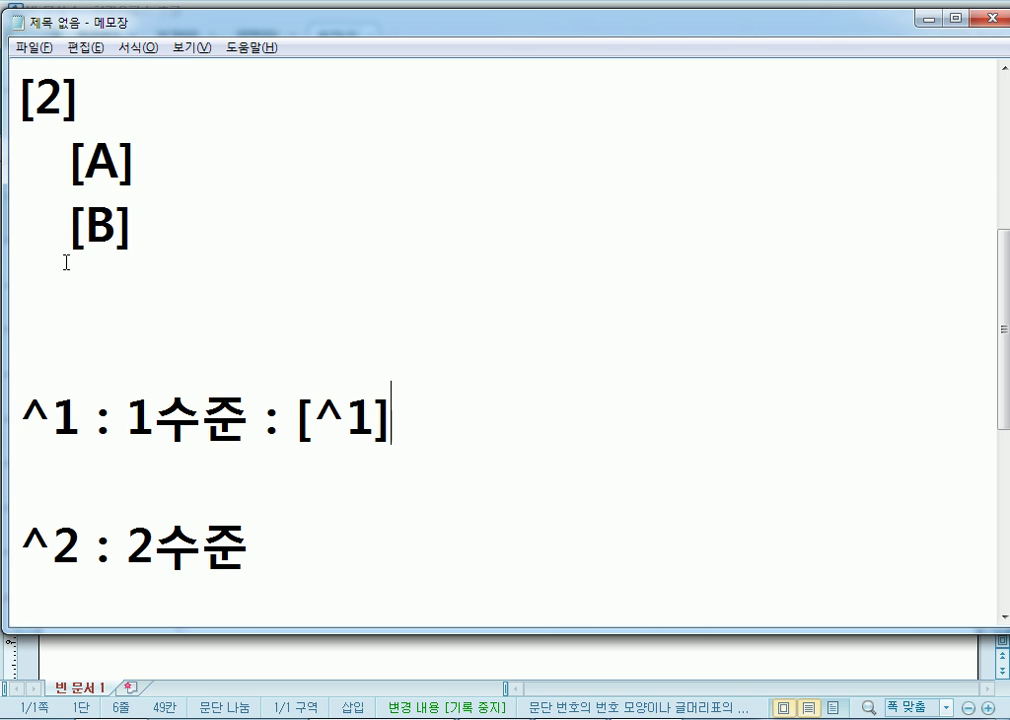
{"action": "key", "text": "alt+Tab"}
{"action": "left_click", "coordinate": [447, 130]}
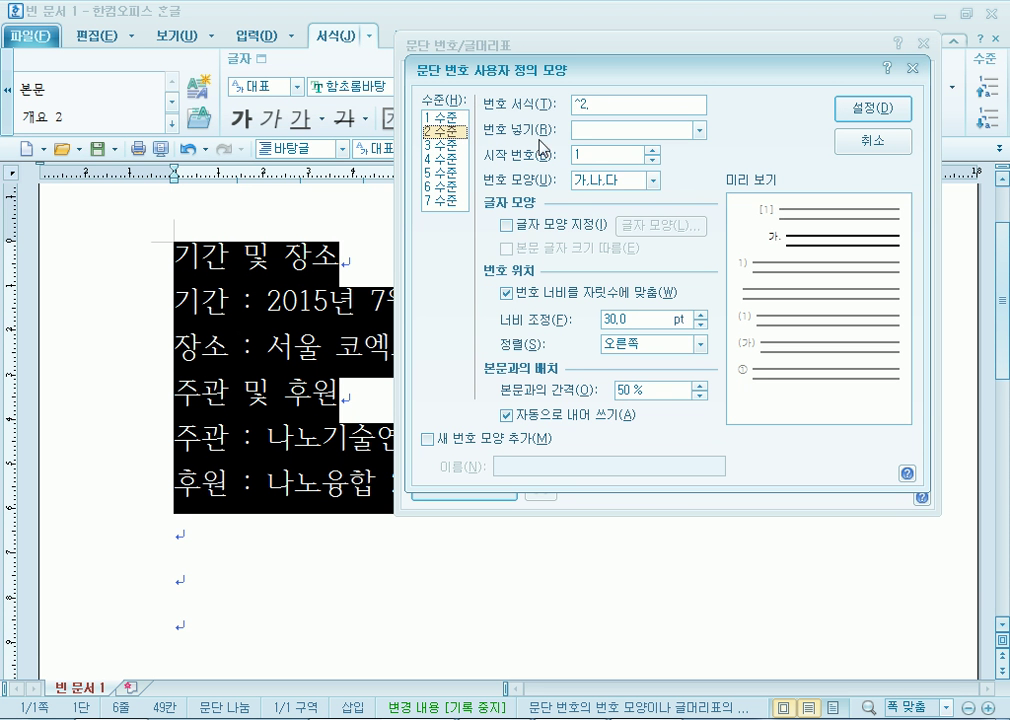
{"action": "left_click", "coordinate": [650, 182]}
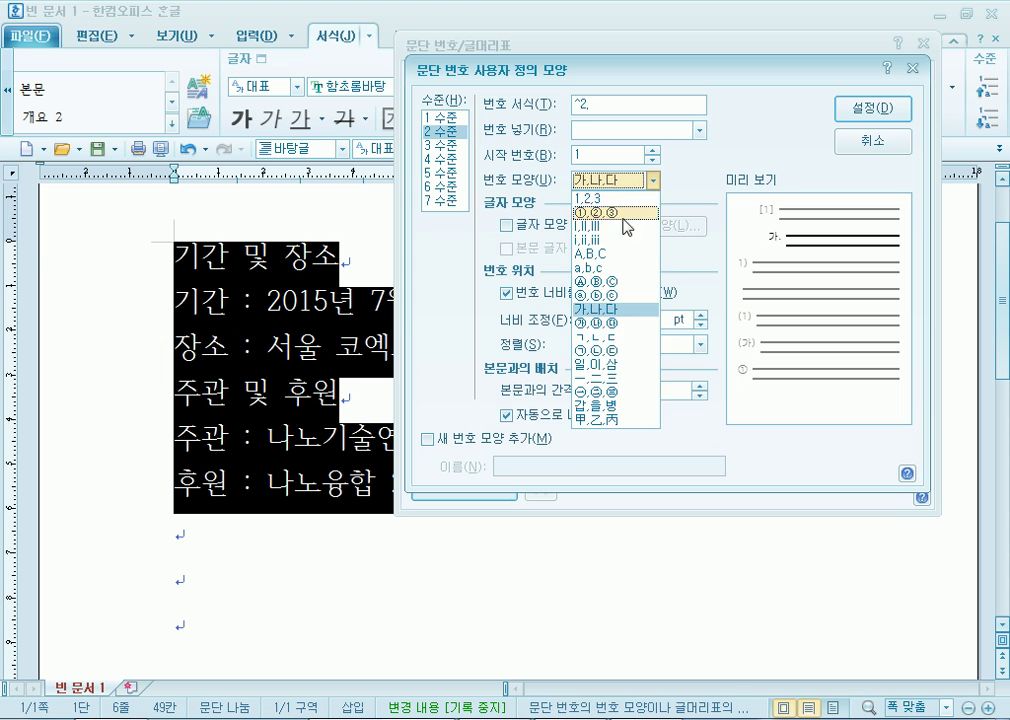
{"action": "left_click", "coordinate": [628, 254]}
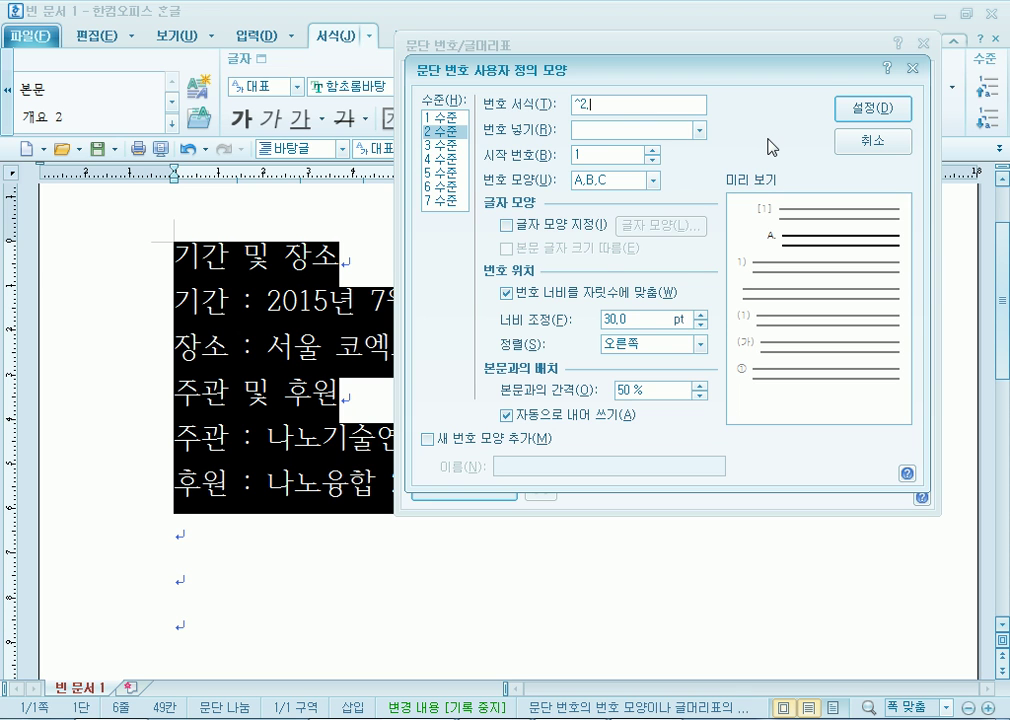
Change the level-2 format to '[^2]' and confirm the custom [1]/[A] numbering.
{"action": "key", "text": "BackSpace"}
{"action": "key", "text": "Home"}
{"action": "type", "text": "["}
{"action": "left_click", "coordinate": [870, 109]}
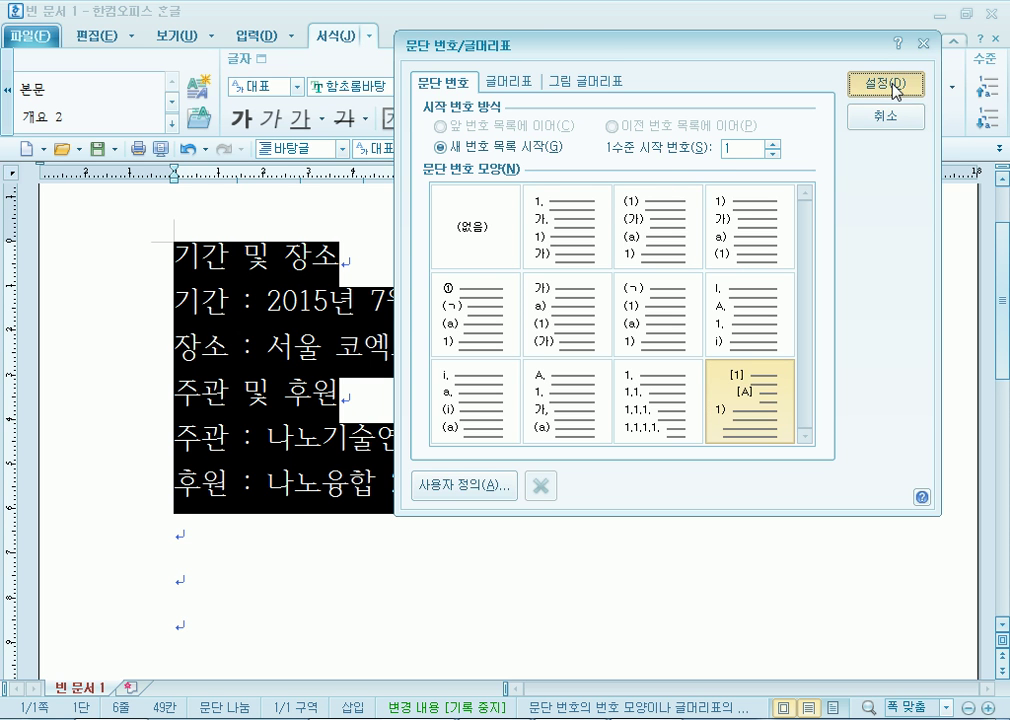
Apply the [1] numbering and demote the 기간/장소 and 주관/후원 lines to the second level.
{"action": "left_click", "coordinate": [886, 86]}
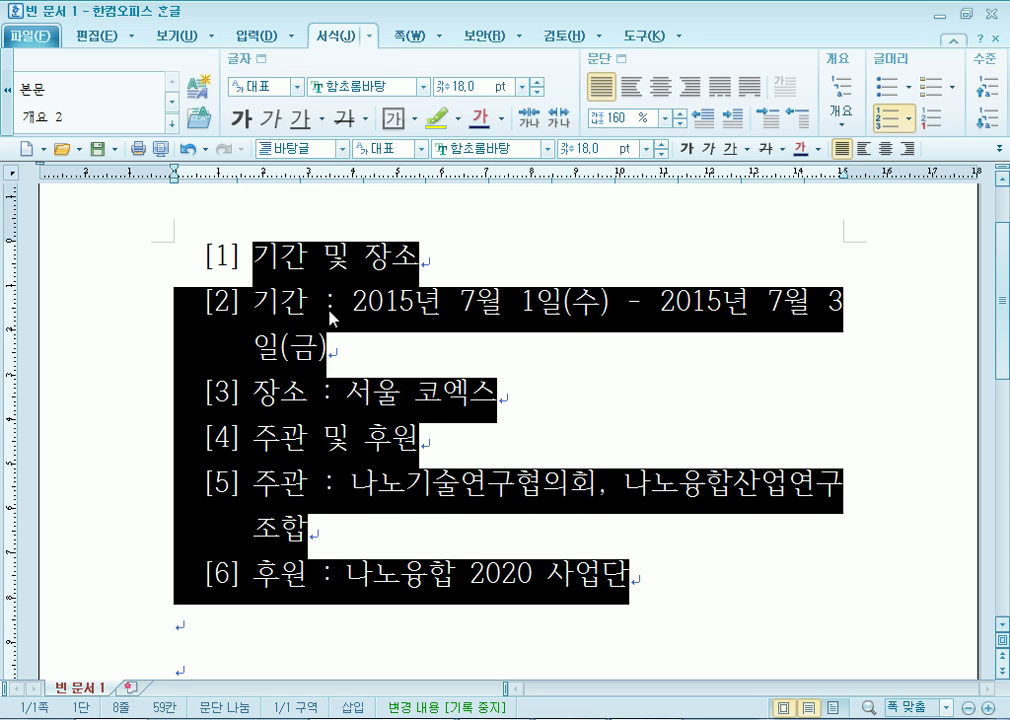
{"action": "left_click", "coordinate": [330, 322]}
{"action": "left_click_drag", "start_coordinate": [253, 300], "coordinate": [307, 392]}
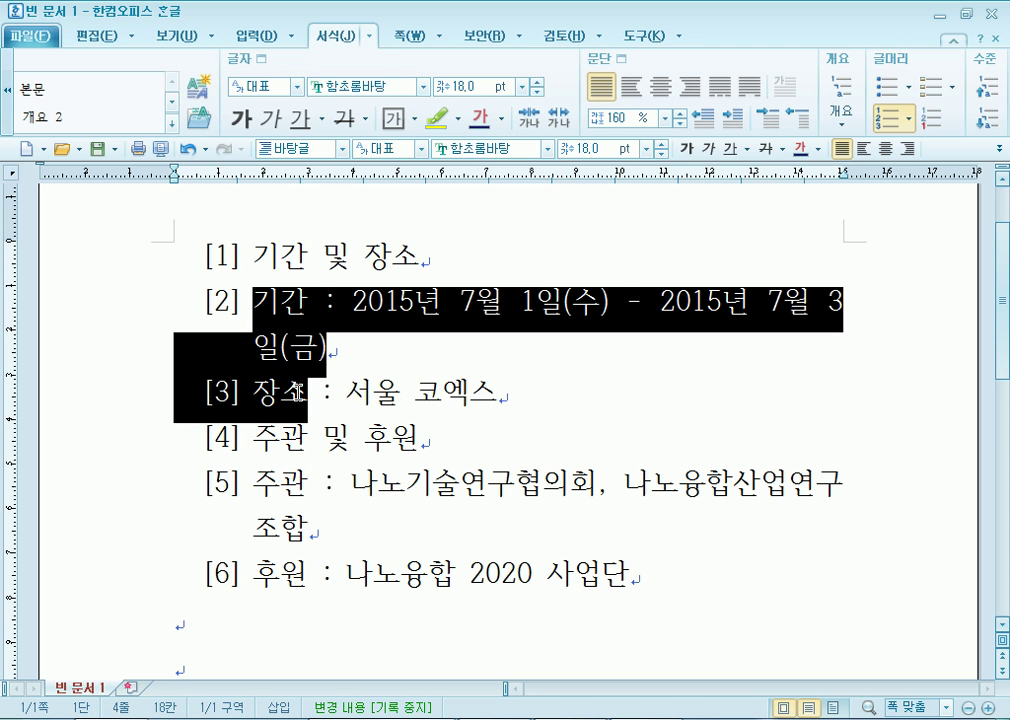
{"action": "left_click", "coordinate": [988, 120]}
{"action": "left_click_drag", "start_coordinate": [312, 484], "coordinate": [314, 573]}
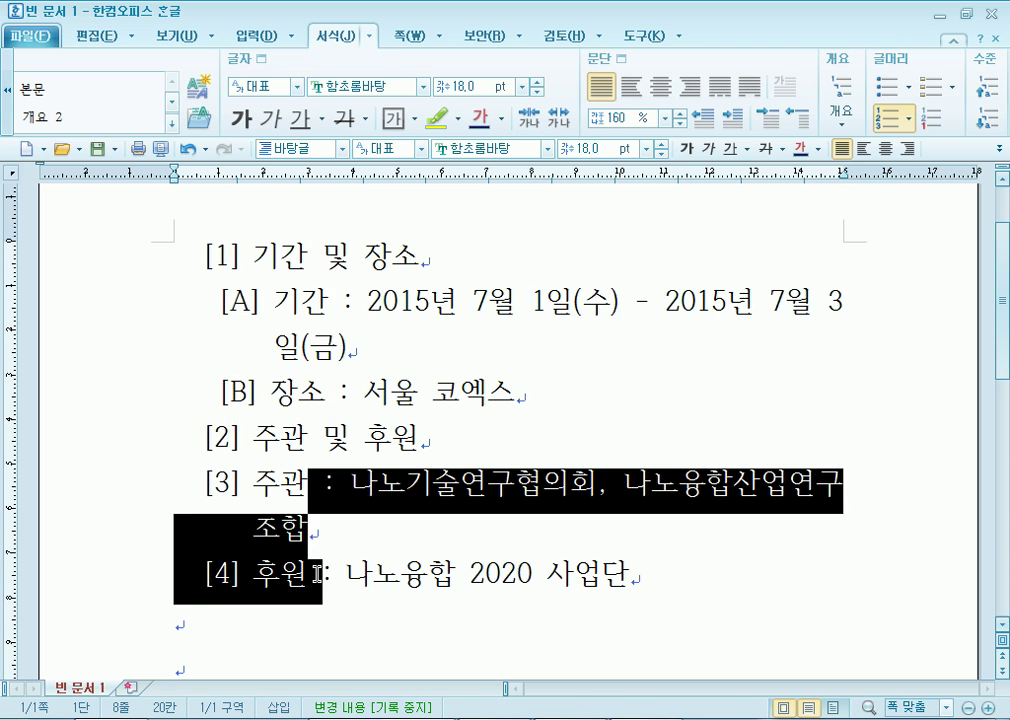
{"action": "left_click", "coordinate": [986, 118]}
{"action": "left_click", "coordinate": [347, 300]}
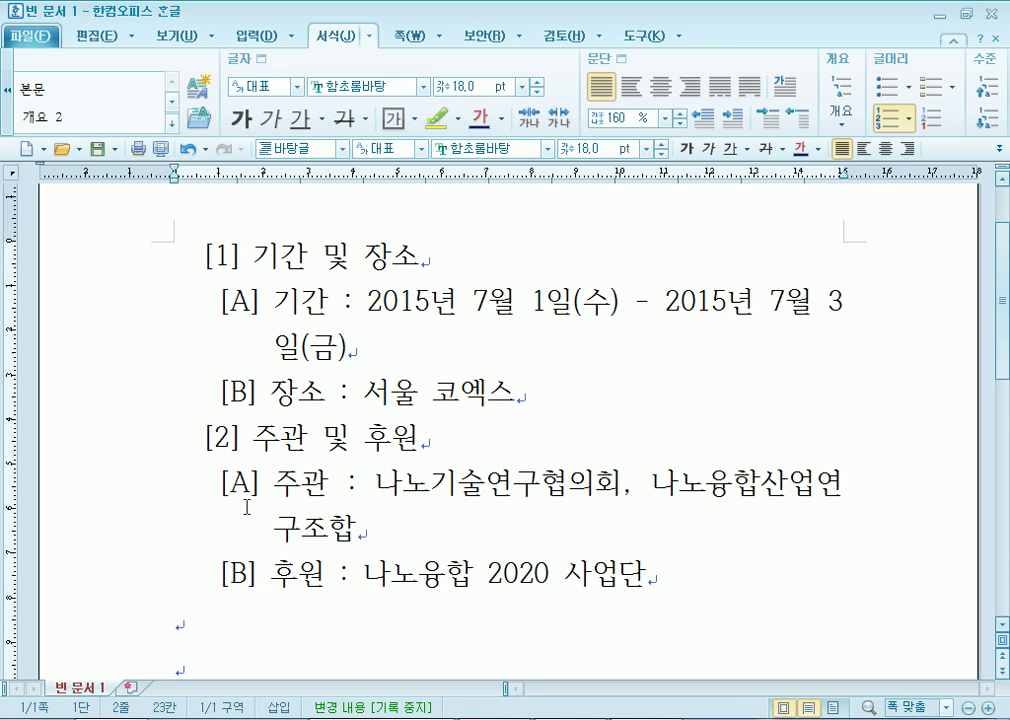
Review the list's level-2 custom numbering settings, then cancel both numbering dialogs unchanged.
{"action": "left_click_drag", "start_coordinate": [280, 257], "coordinate": [311, 603]}
{"action": "right_click", "coordinate": [305, 460]}
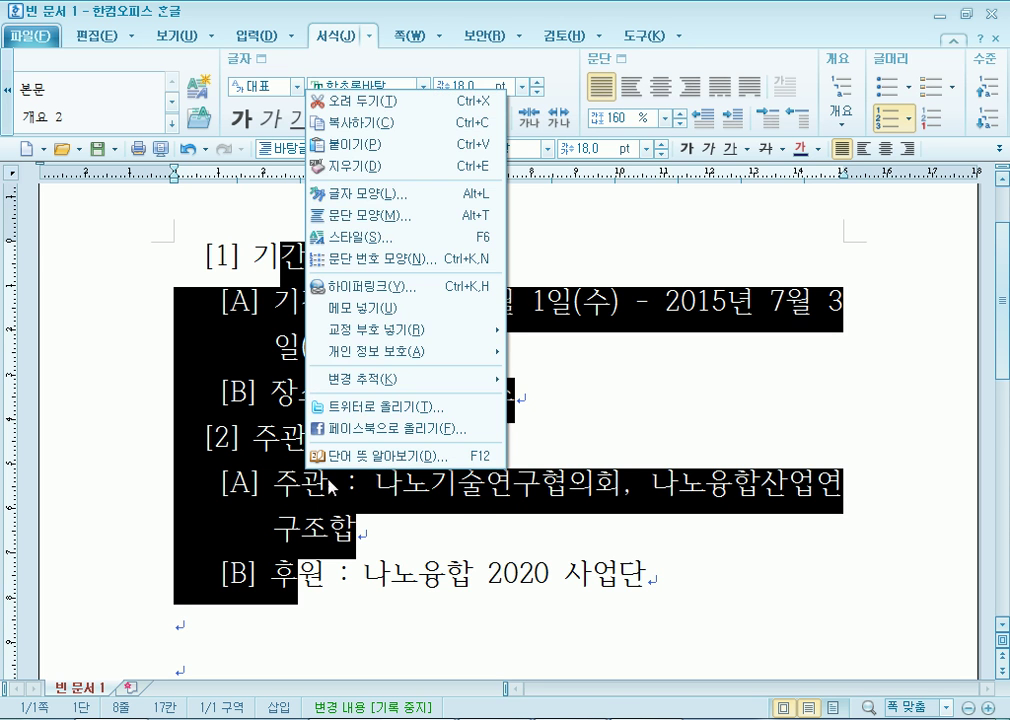
{"action": "left_click", "coordinate": [345, 259]}
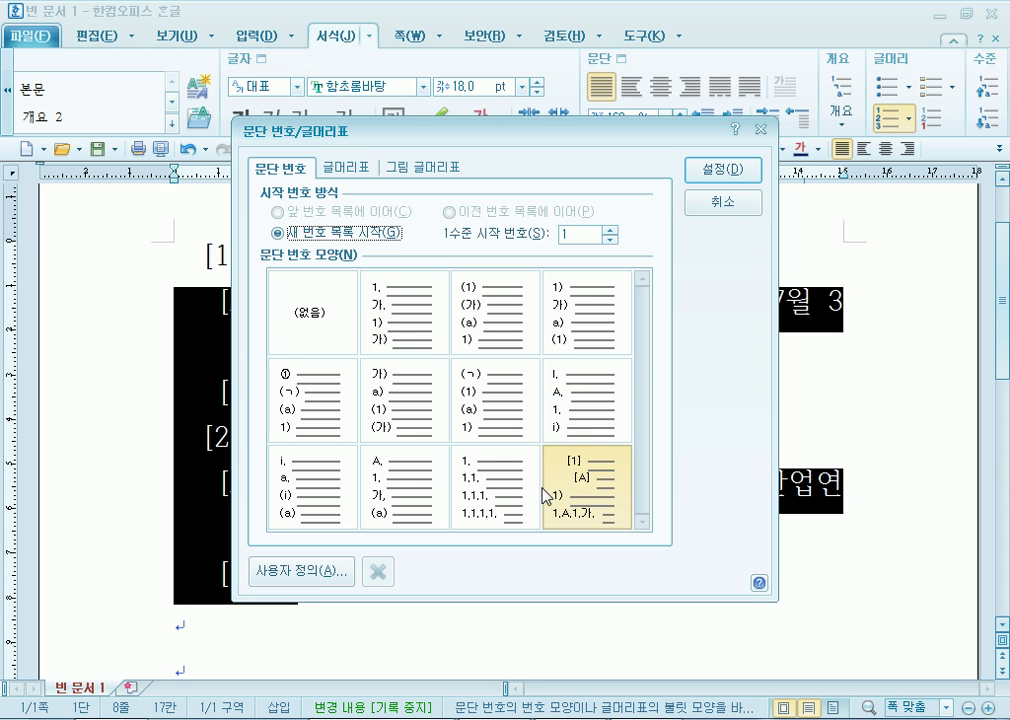
{"action": "left_click", "coordinate": [283, 575]}
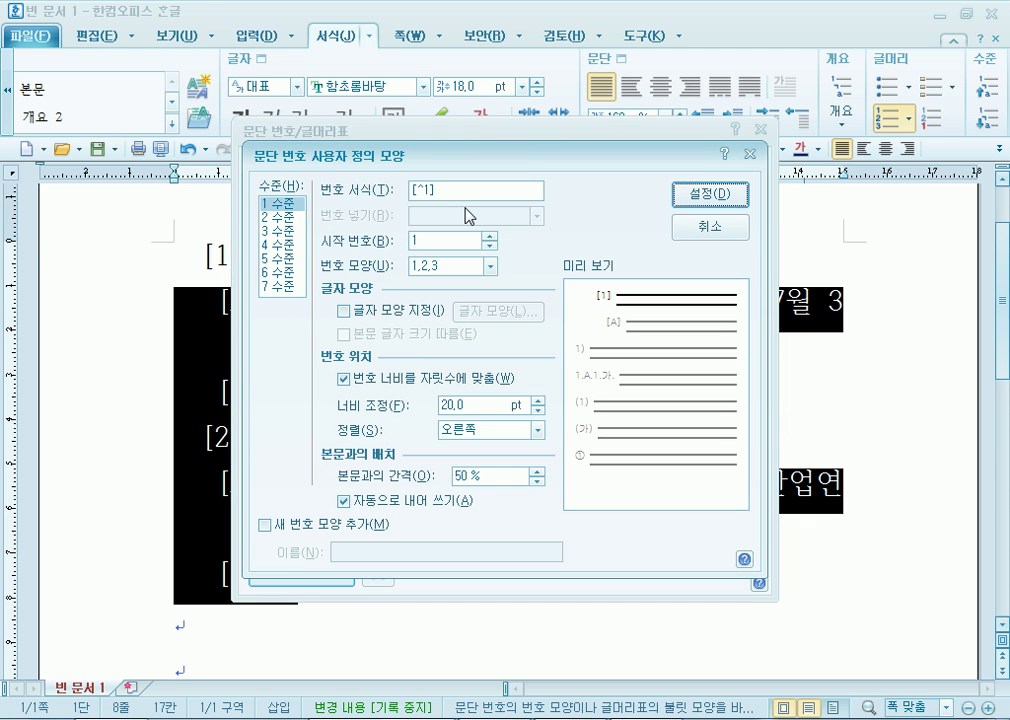
{"action": "key", "text": "Down"}
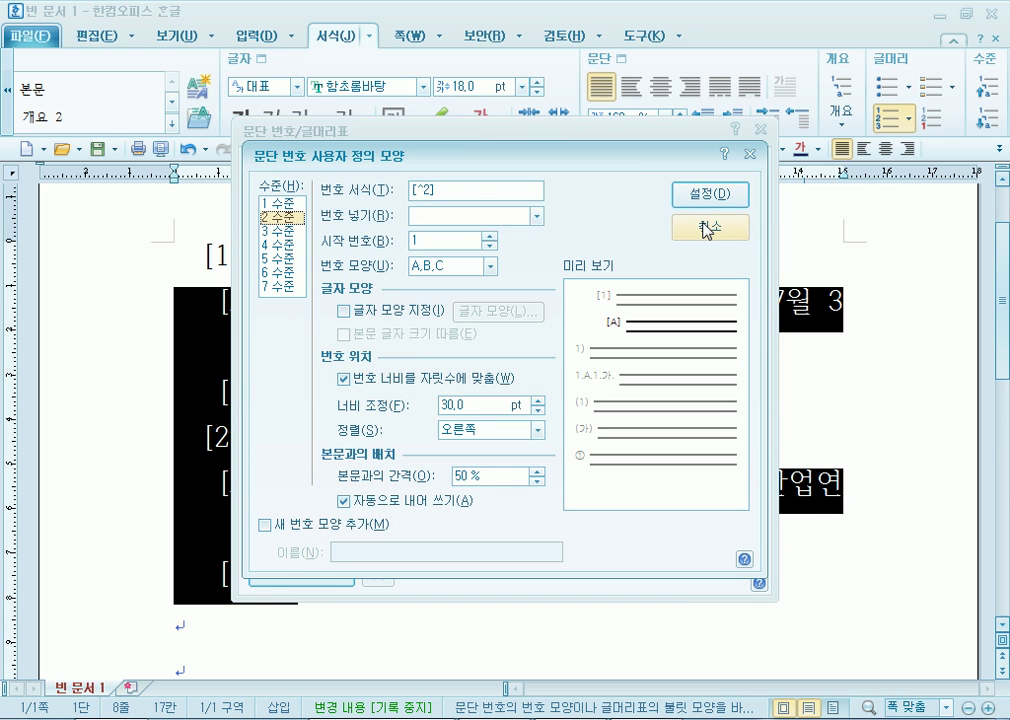
{"action": "left_click", "coordinate": [709, 232]}
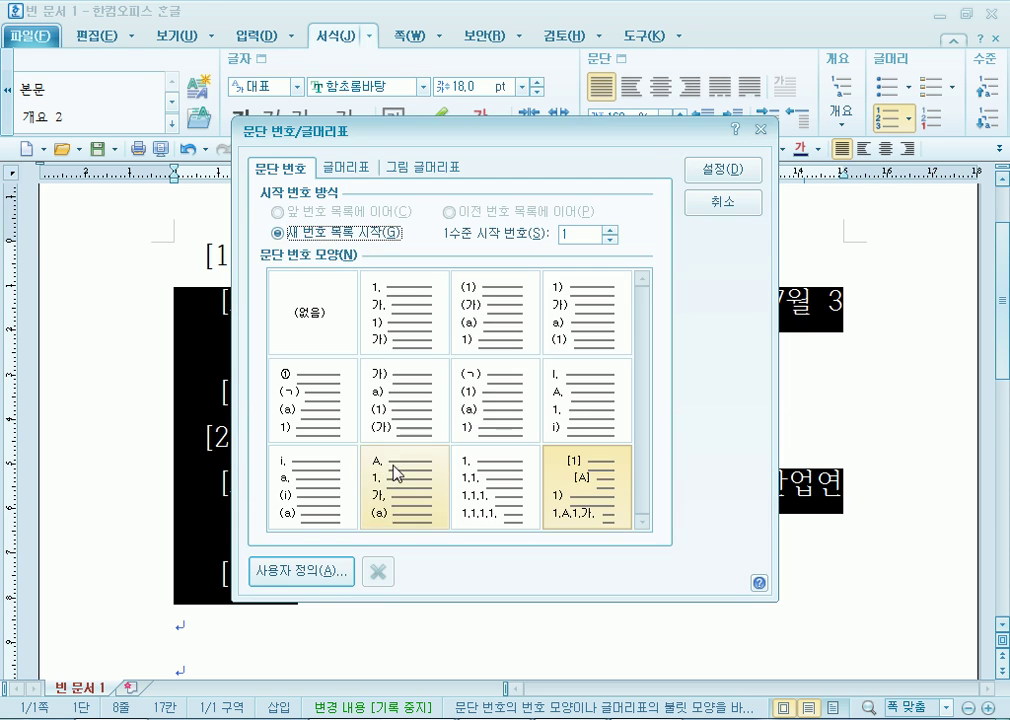
{"action": "key", "text": "Escape"}
Return to the 기출문제 1회 답안_문제 document and select its heading and numbered list lines.
{"action": "left_click", "coordinate": [300, 492]}
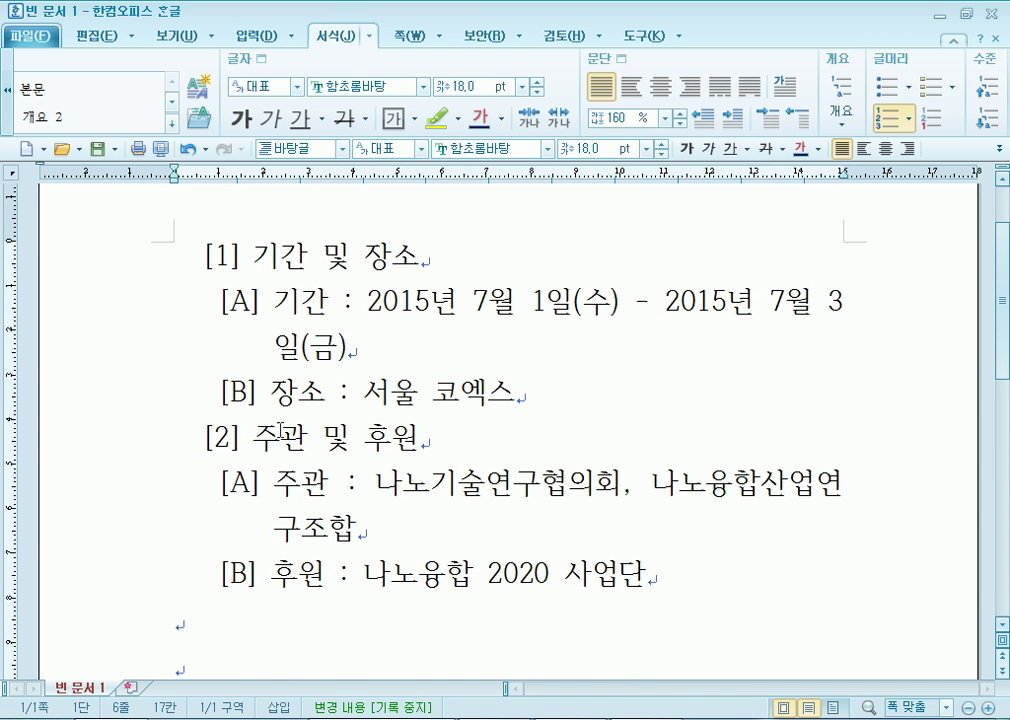
{"action": "scroll", "coordinate": [280, 430], "scroll_direction": "up", "scroll_amount": 2}
{"action": "scroll", "coordinate": [280, 424], "scroll_direction": "down", "scroll_amount": 3}
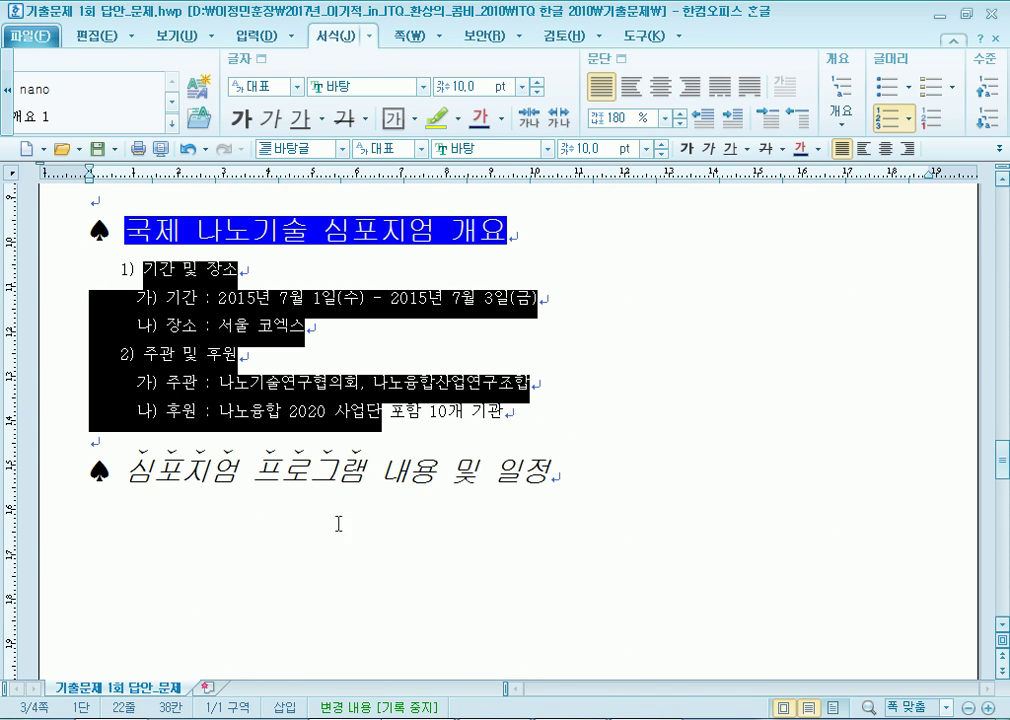
{"action": "left_click", "coordinate": [220, 513]}
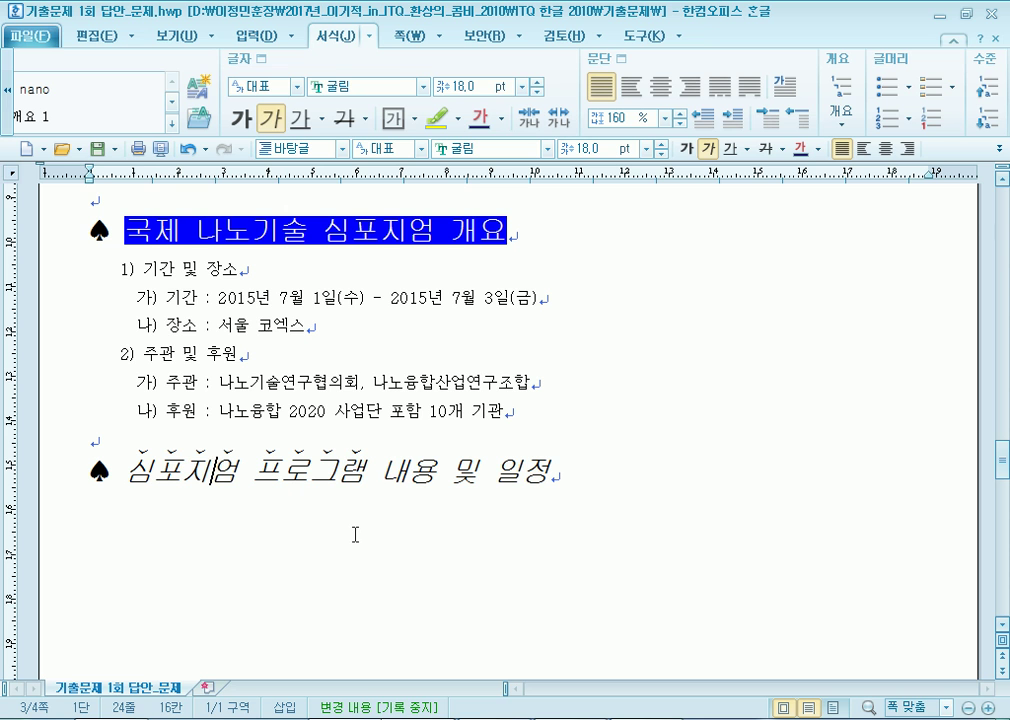
{"action": "left_click", "coordinate": [143, 270]}
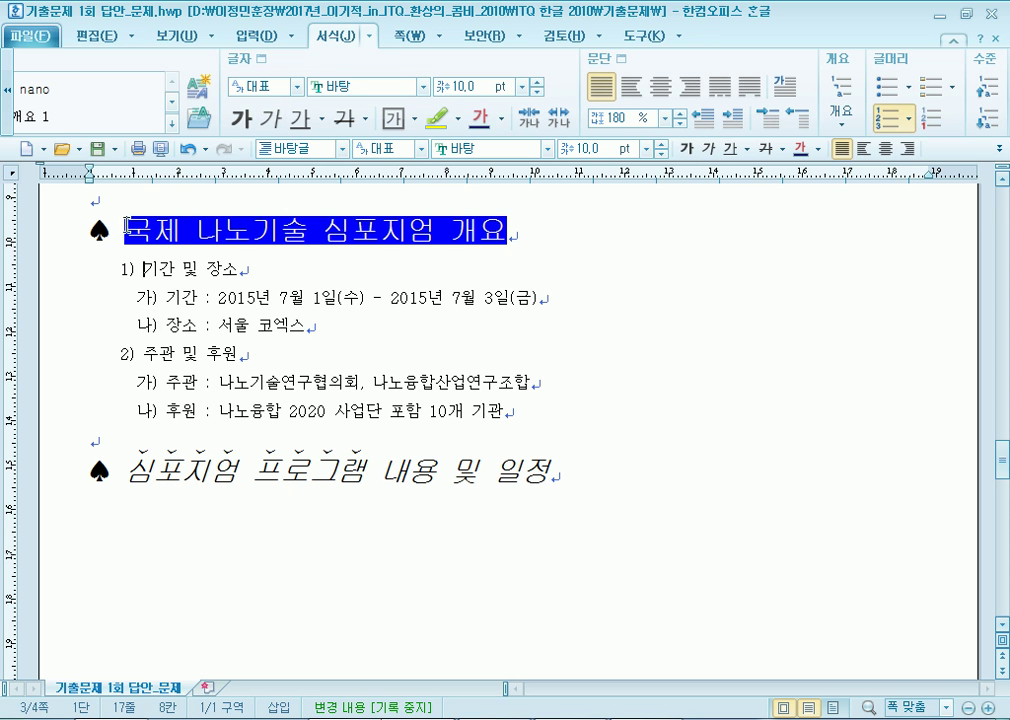
{"action": "left_click_drag", "start_coordinate": [120, 235], "coordinate": [326, 411]}
Select the numbered list items, then deselect them.
{"action": "left_click", "coordinate": [175, 270]}
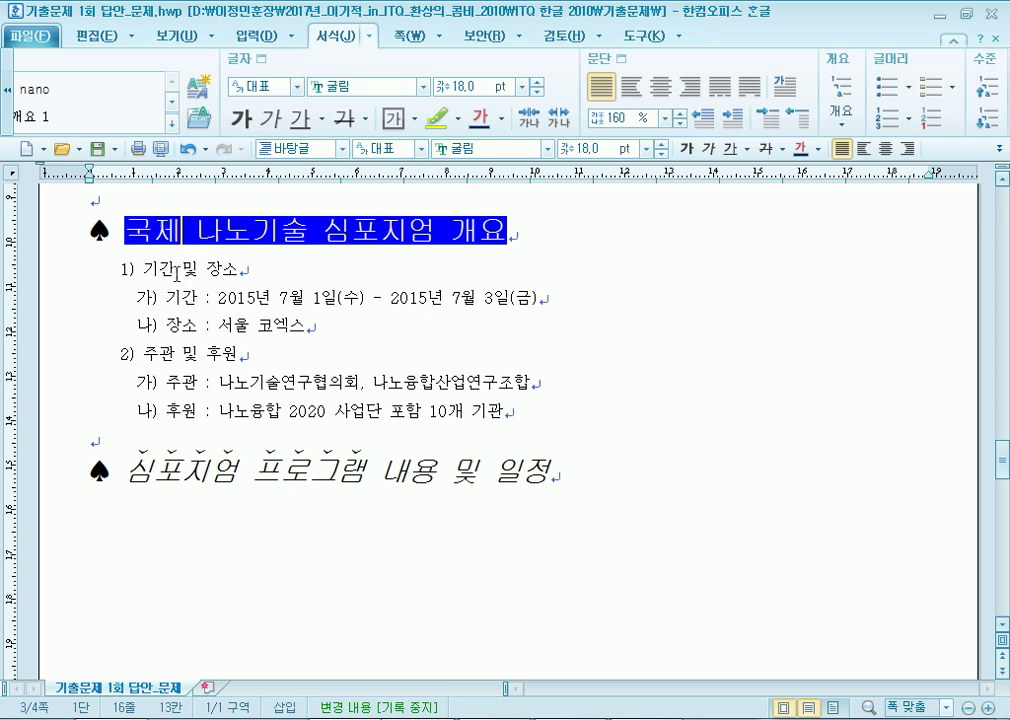
{"action": "left_click_drag", "start_coordinate": [175, 272], "coordinate": [264, 418]}
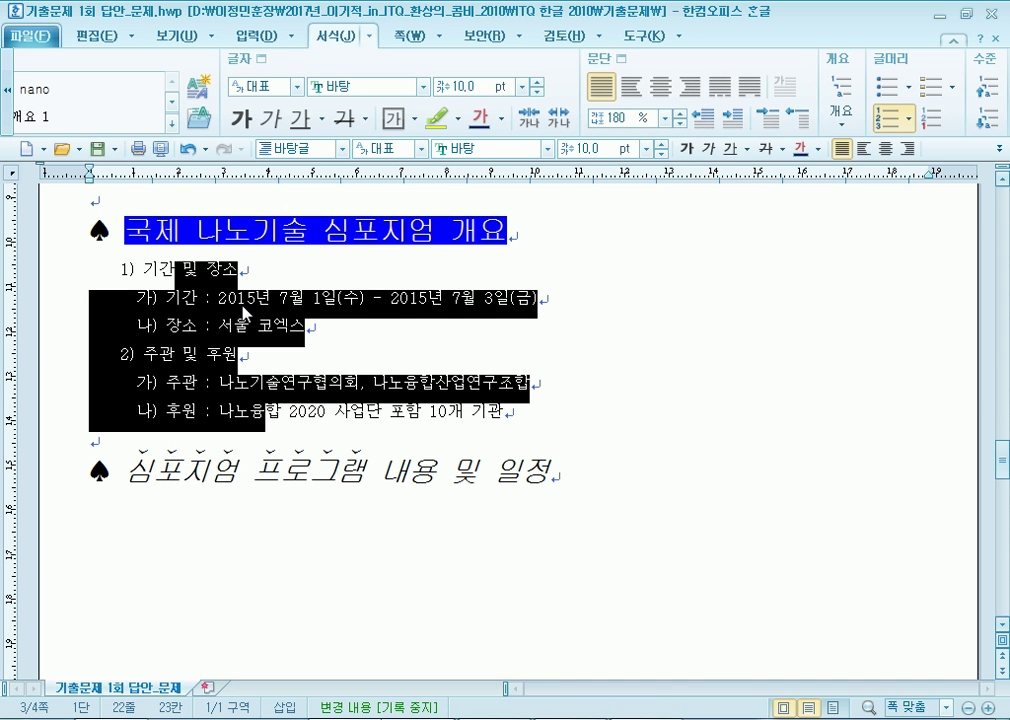
{"action": "left_click", "coordinate": [222, 411]}
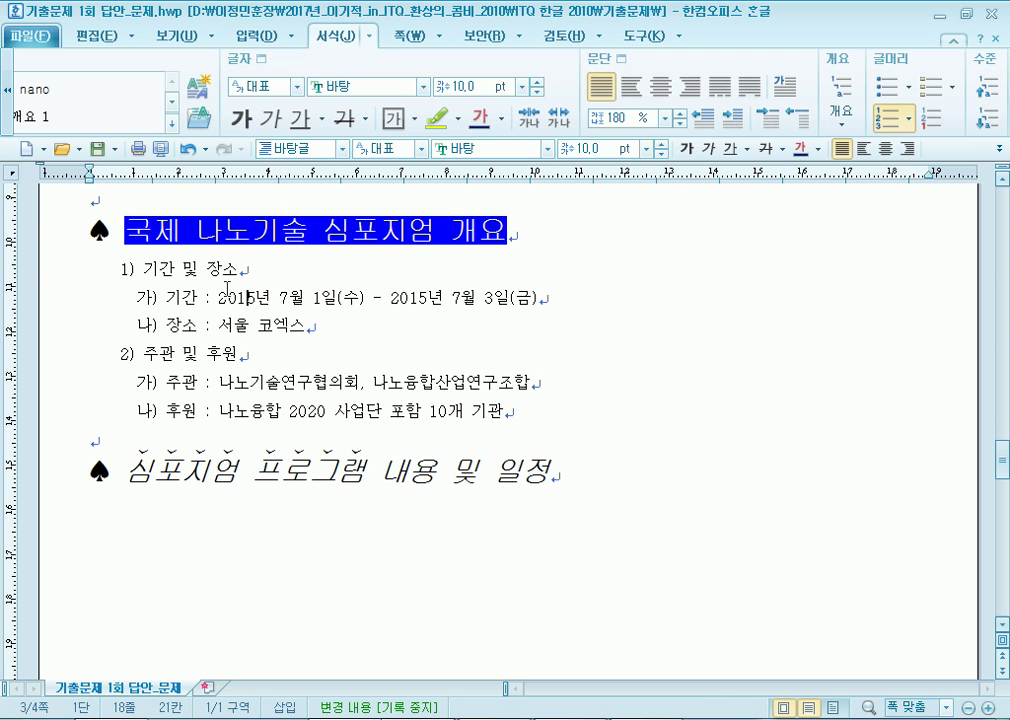
Drag the 일정 and 내용 column borders left so the schedule rows stop wrapping.
{"action": "scroll", "coordinate": [262, 314], "scroll_direction": "down", "scroll_amount": 5}
{"action": "scroll", "coordinate": [262, 314], "scroll_direction": "down", "scroll_amount": 5}
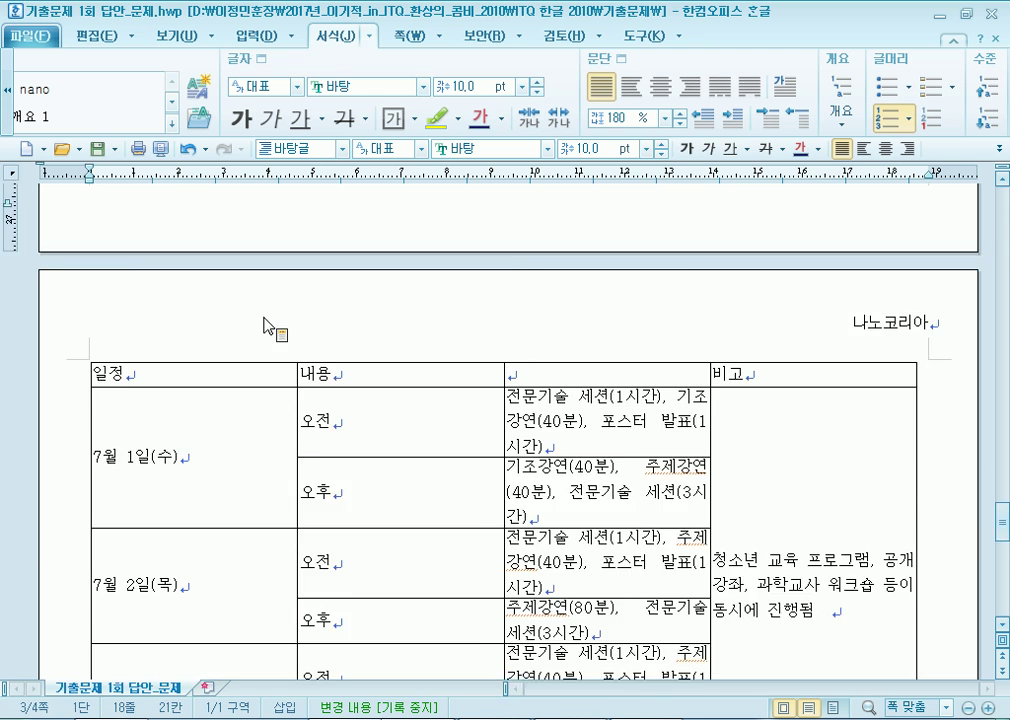
{"action": "left_click_drag", "start_coordinate": [296, 293], "coordinate": [190, 293]}
{"action": "left_click_drag", "start_coordinate": [505, 289], "coordinate": [250, 292]}
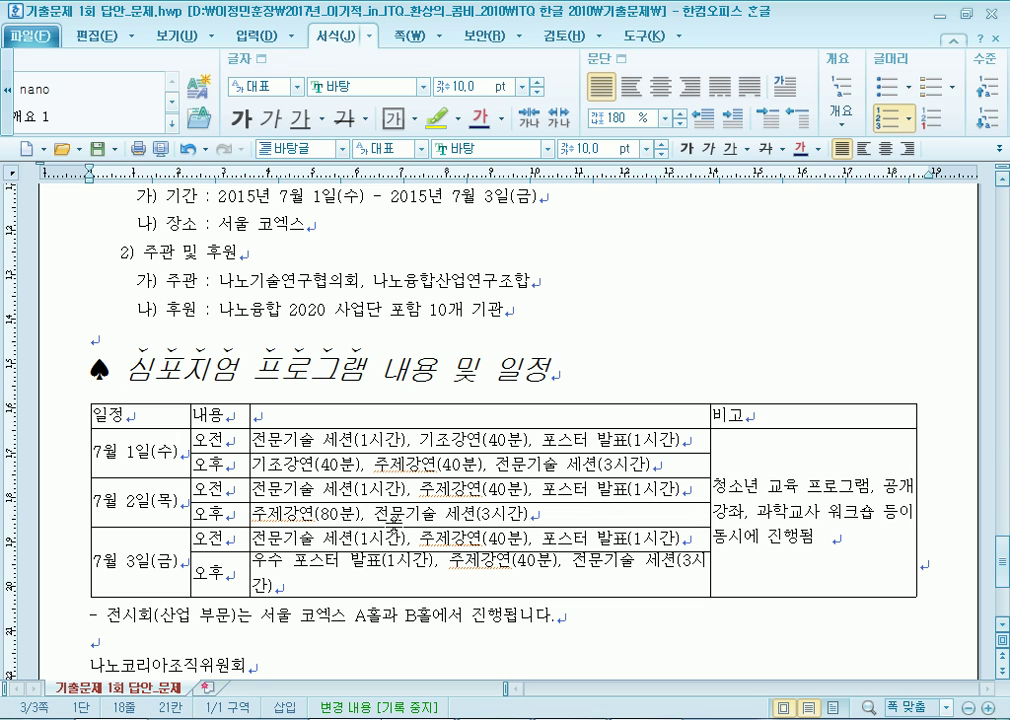
{"action": "left_click_drag", "start_coordinate": [251, 514], "coordinate": [237, 518]}
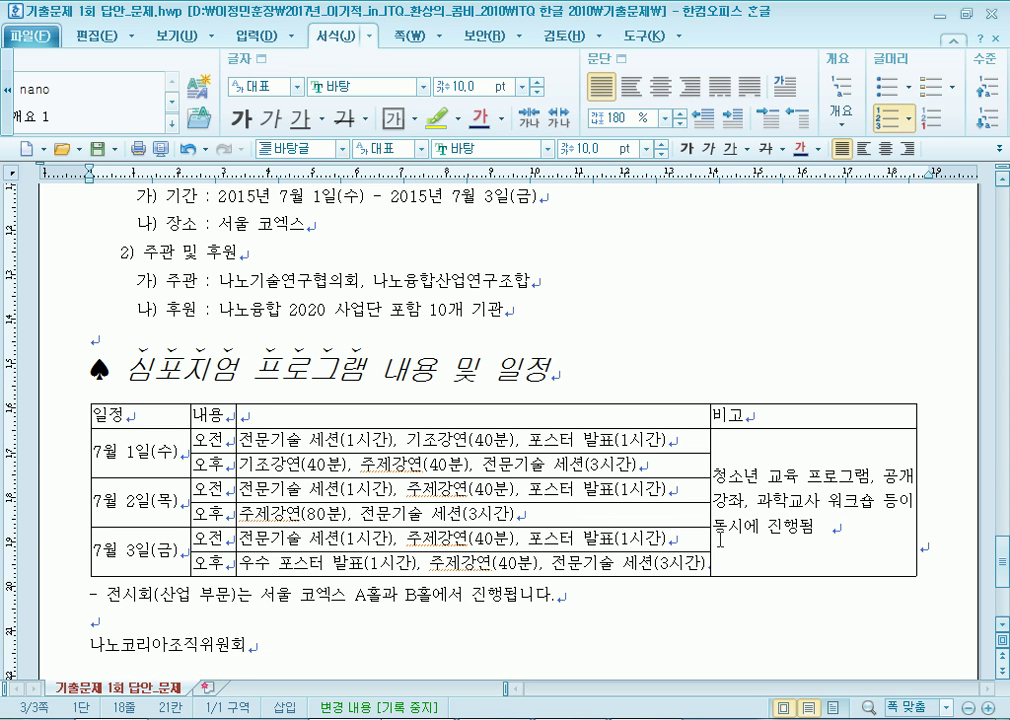
Break the 비고 note after 청소년 교육 and 공개강좌 and centre the note text.
{"action": "left_click", "coordinate": [797, 475]}
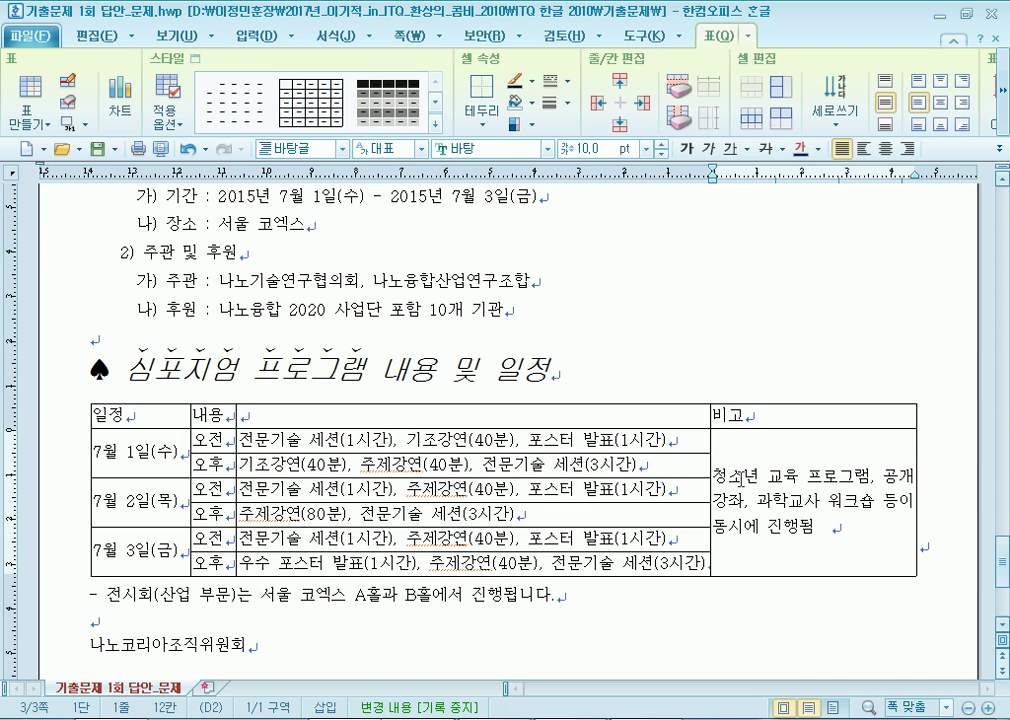
{"action": "left_click_drag", "start_coordinate": [712, 466], "coordinate": [800, 462]}
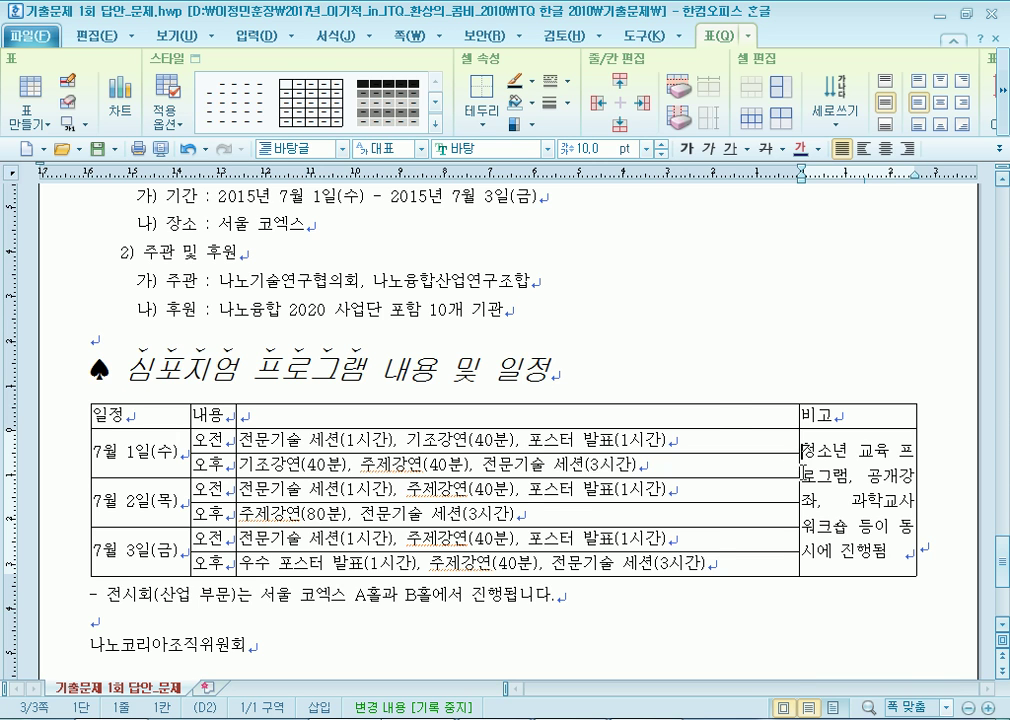
{"action": "left_click_drag", "start_coordinate": [800, 462], "coordinate": [711, 462]}
{"action": "left_click", "coordinate": [812, 460]}
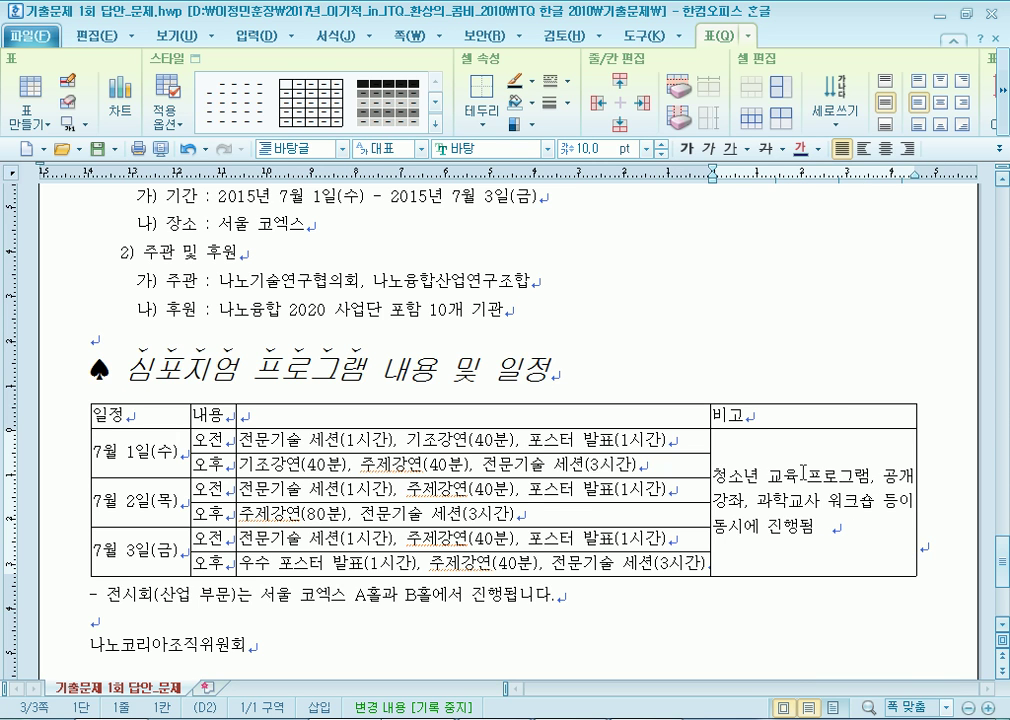
{"action": "key", "text": "Return"}
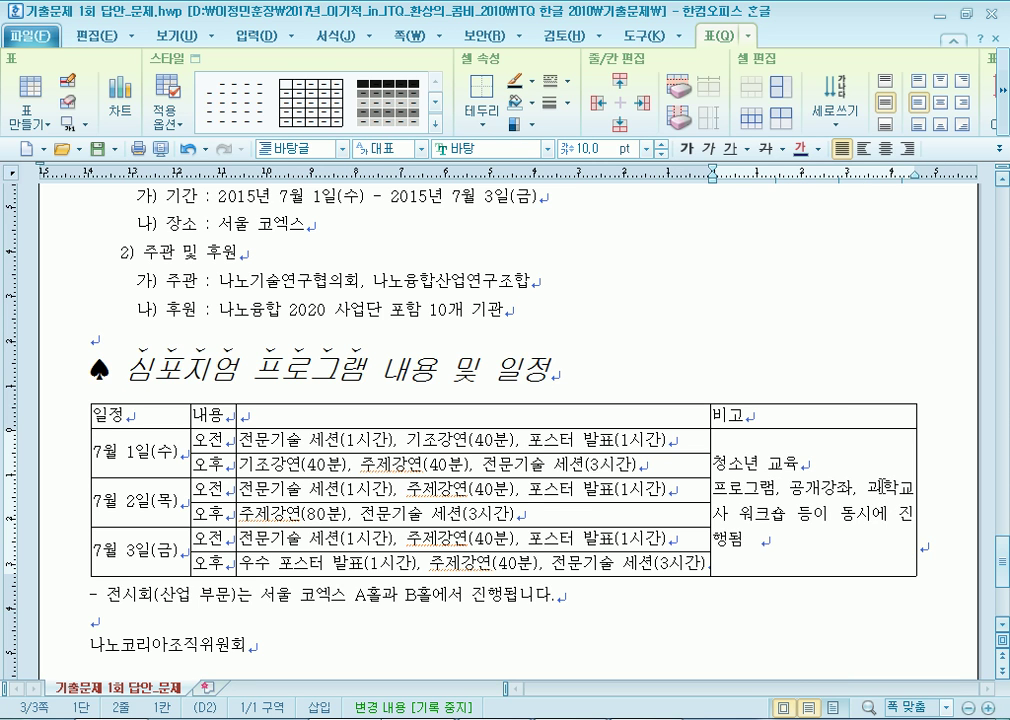
{"action": "left_click", "coordinate": [850, 488]}
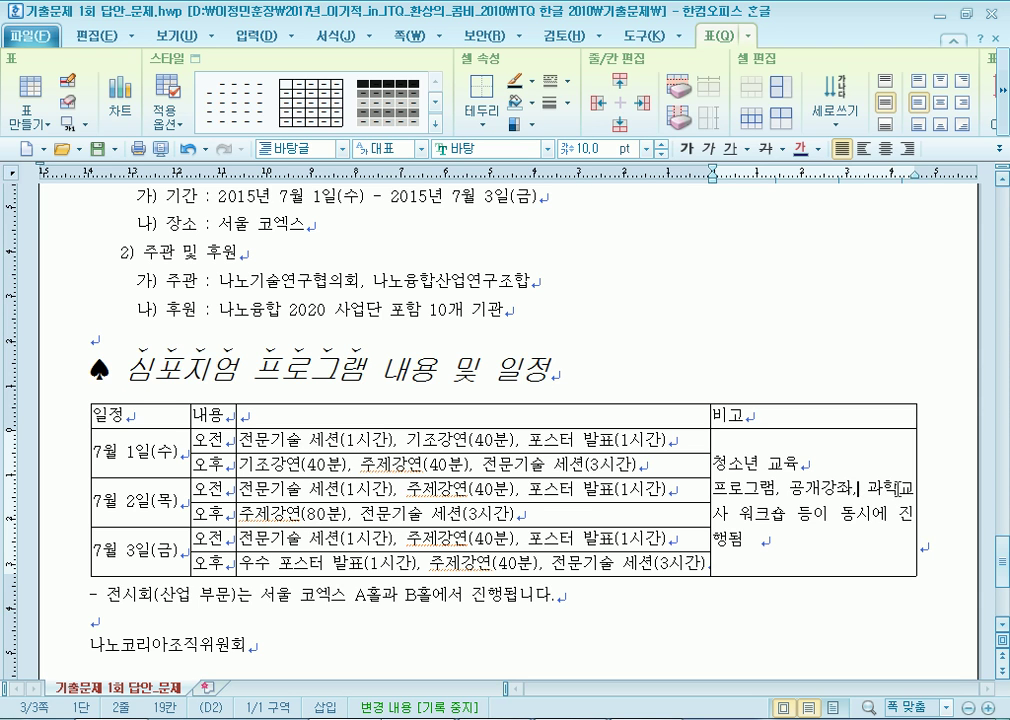
{"action": "key", "text": "Return"}
{"action": "key", "text": "Delete"}
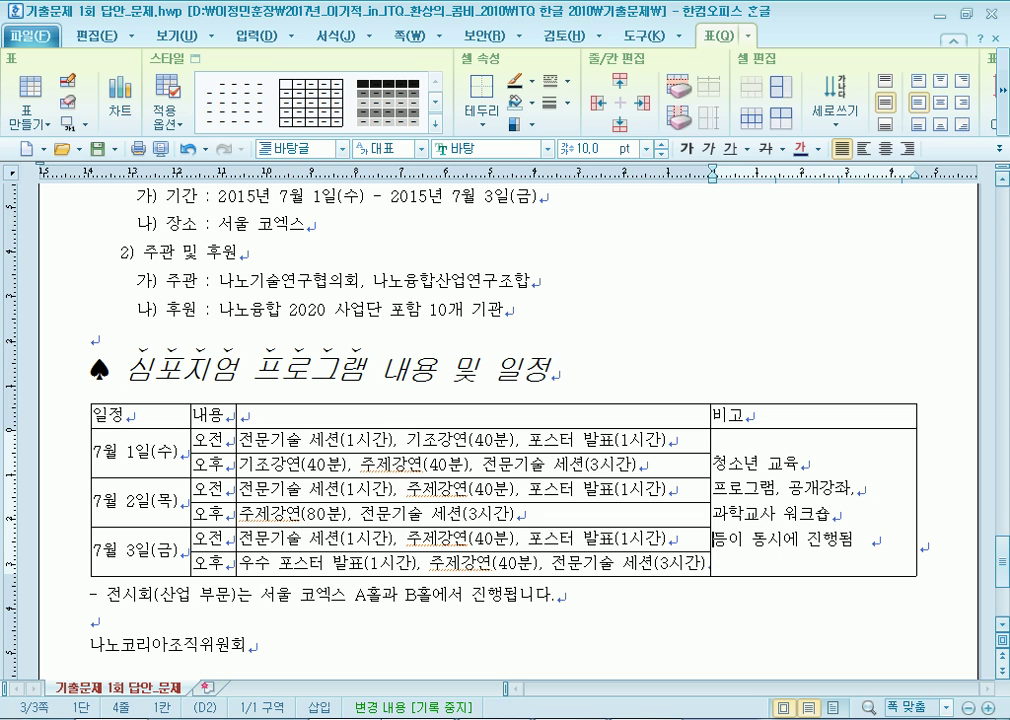
{"action": "left_click_drag", "start_coordinate": [758, 463], "coordinate": [786, 597]}
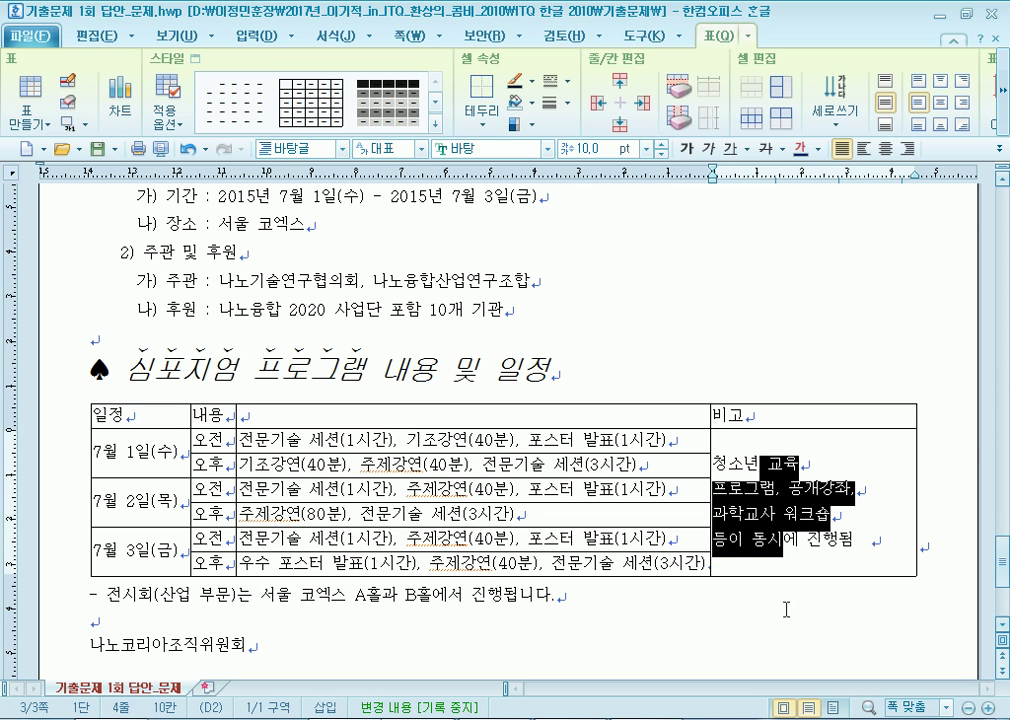
{"action": "left_click", "coordinate": [885, 148]}
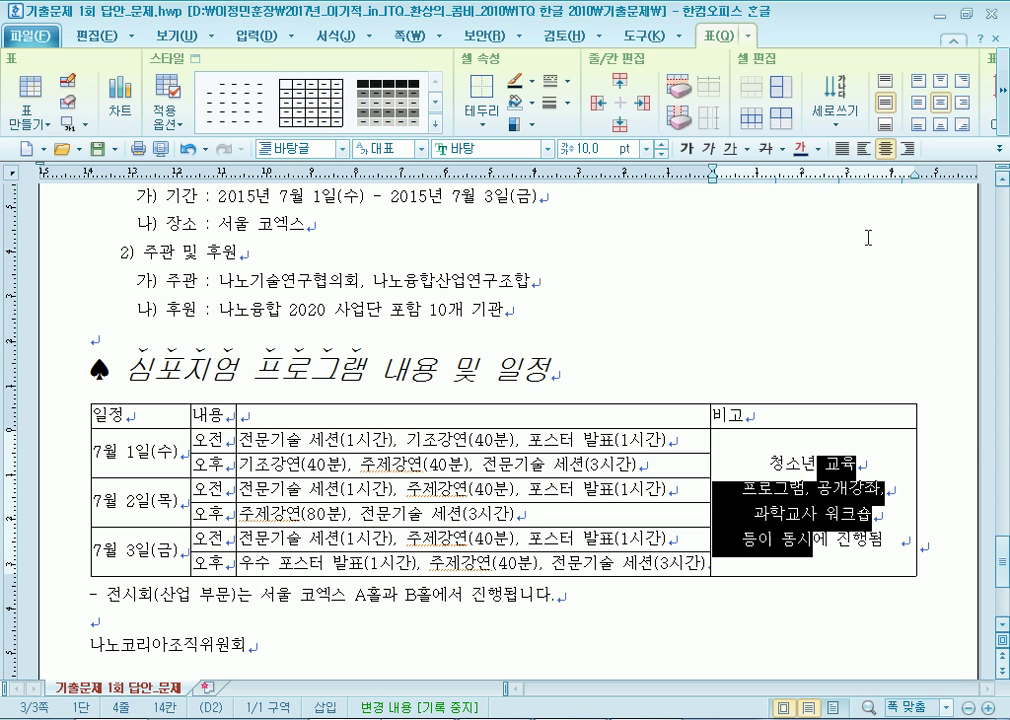
{"action": "left_click", "coordinate": [806, 624]}
{"action": "left_click", "coordinate": [818, 488]}
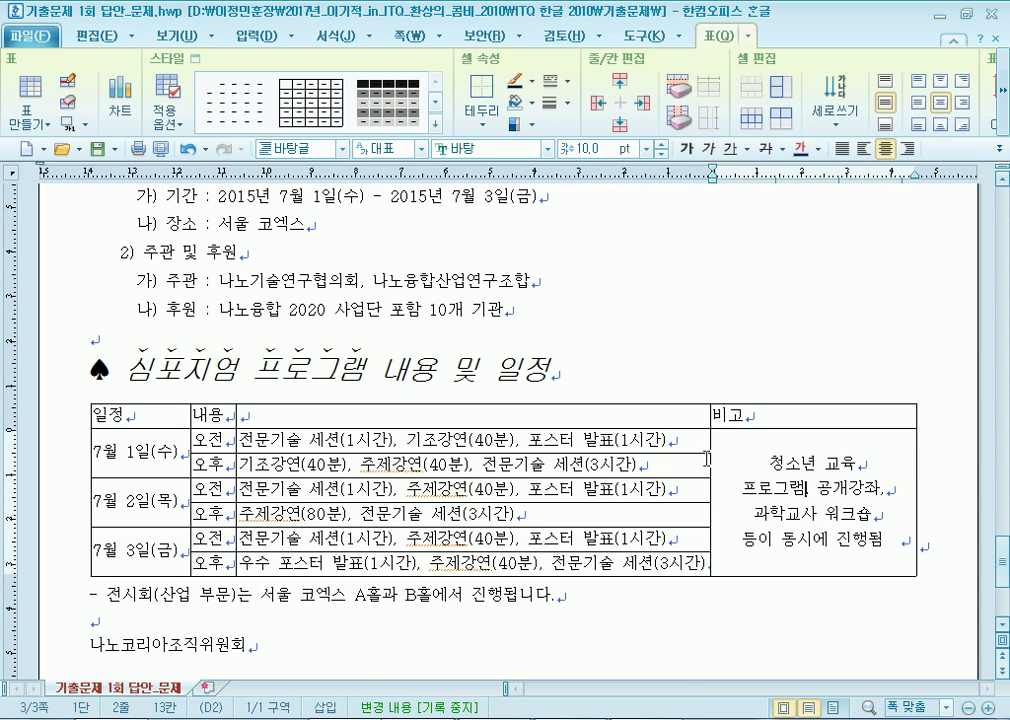
Adjust the 비고, 오전/오후 and 일정 column widths, then centre all table cell text.
{"action": "left_click_drag", "start_coordinate": [709, 466], "coordinate": [760, 465]}
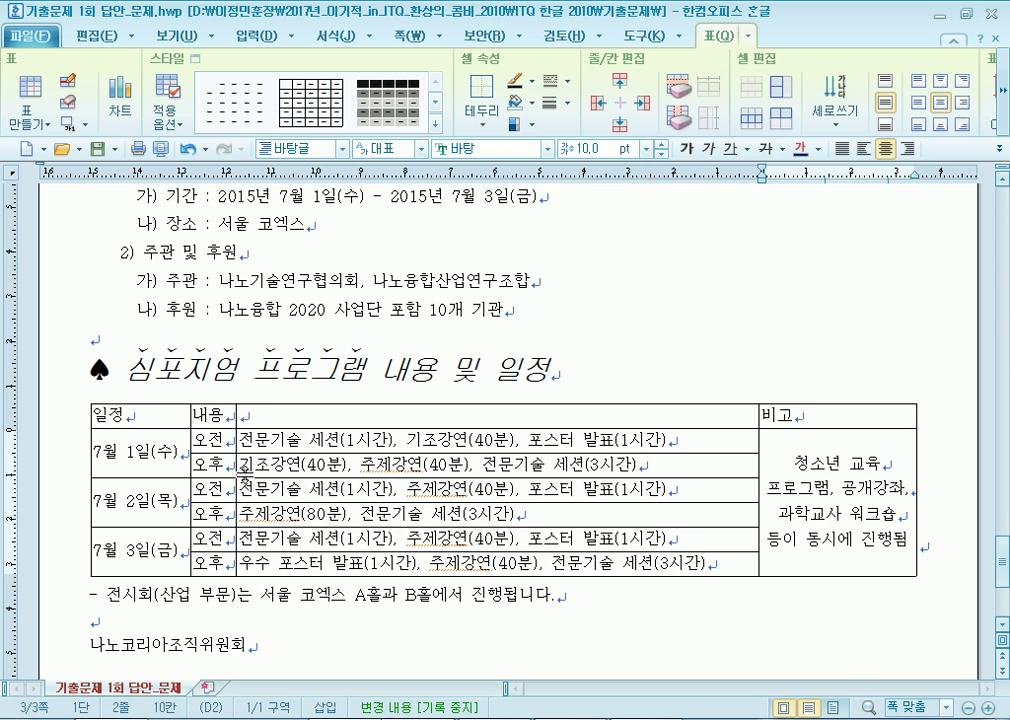
{"action": "left_click_drag", "start_coordinate": [238, 461], "coordinate": [259, 461]}
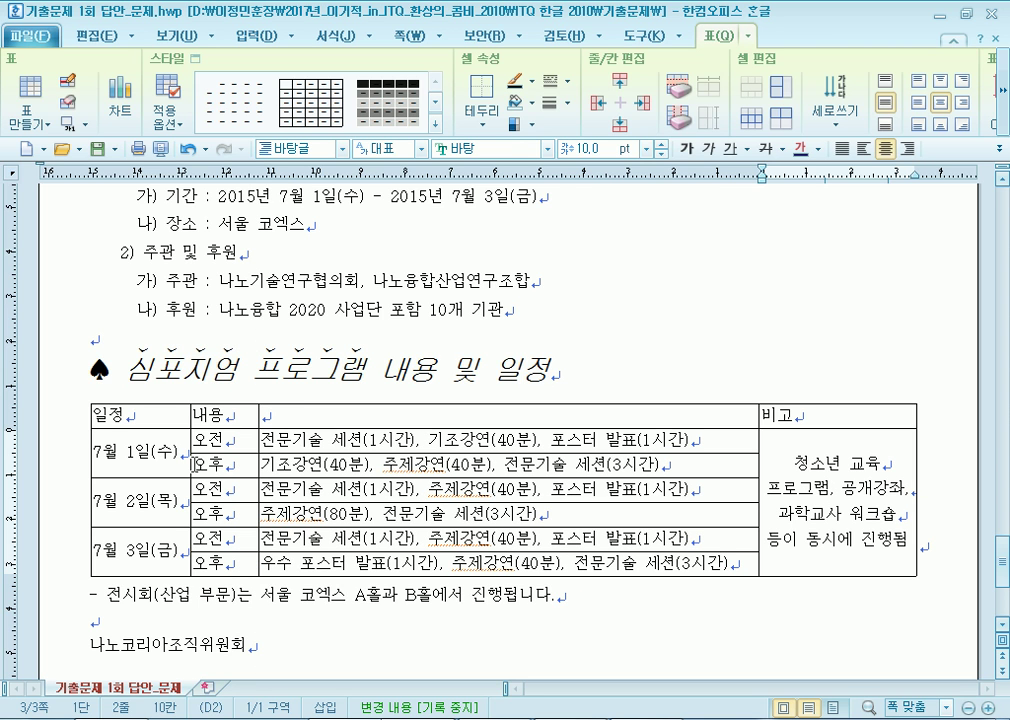
{"action": "left_click_drag", "start_coordinate": [180, 460], "coordinate": [203, 455]}
{"action": "left_click", "coordinate": [205, 487]}
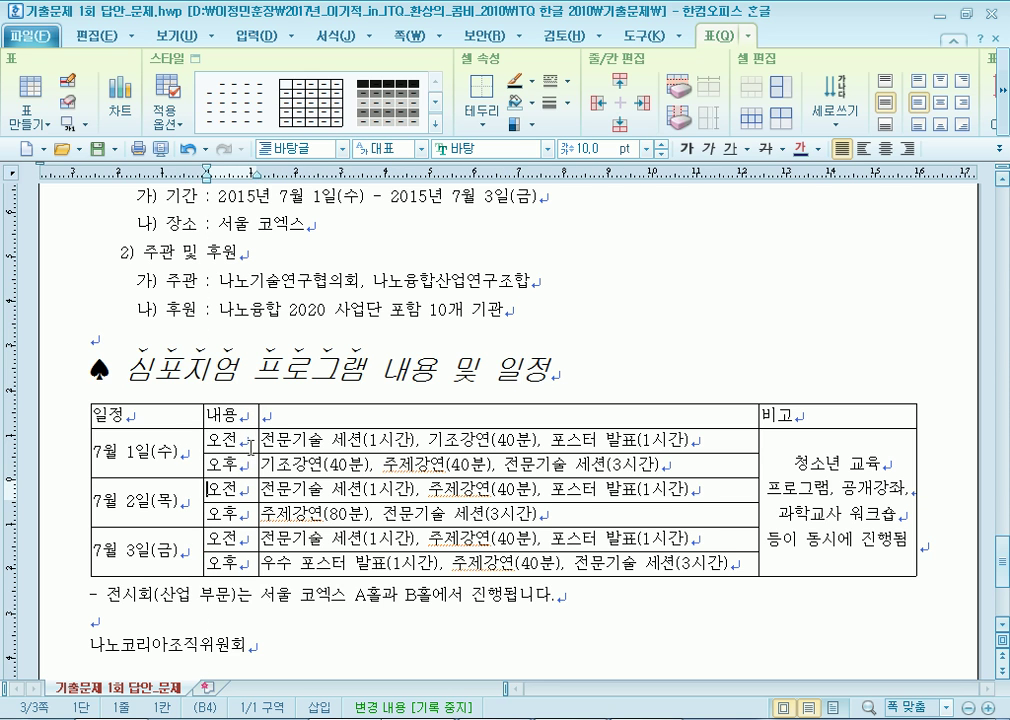
{"action": "left_click_drag", "start_coordinate": [259, 437], "coordinate": [267, 437]}
{"action": "left_click_drag", "start_coordinate": [169, 418], "coordinate": [837, 502]}
{"action": "key", "text": "ctrl+shift+c"}
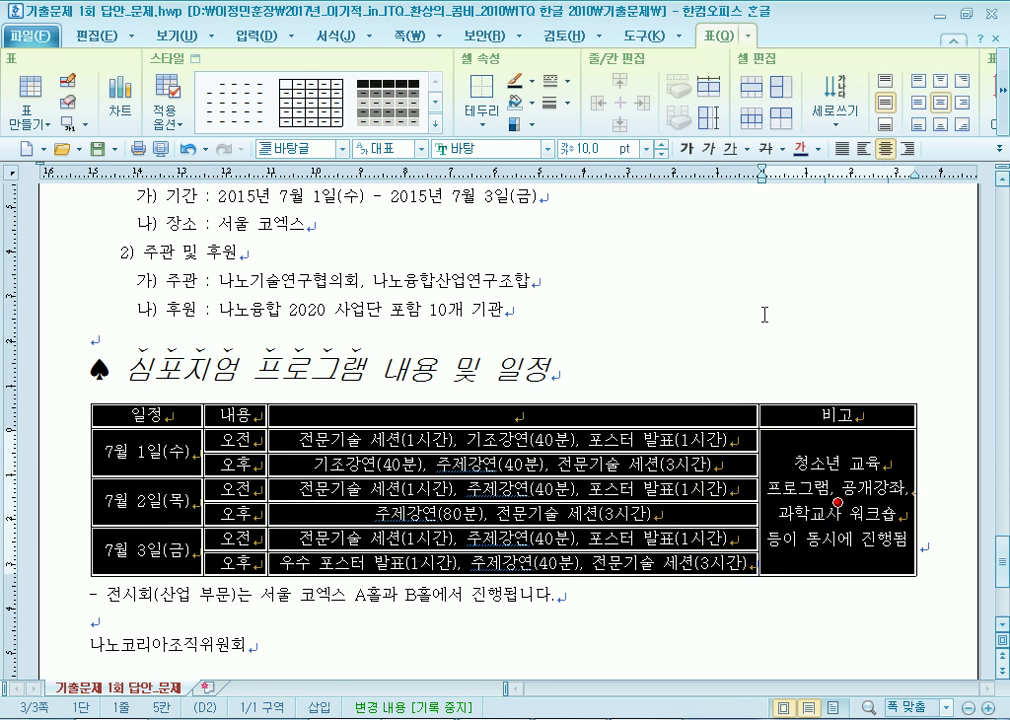
Merge the 내용 header cell with the empty cell beside it.
{"action": "scroll", "coordinate": [536, 541], "scroll_direction": "down", "scroll_amount": 3}
{"action": "left_click", "coordinate": [577, 562]}
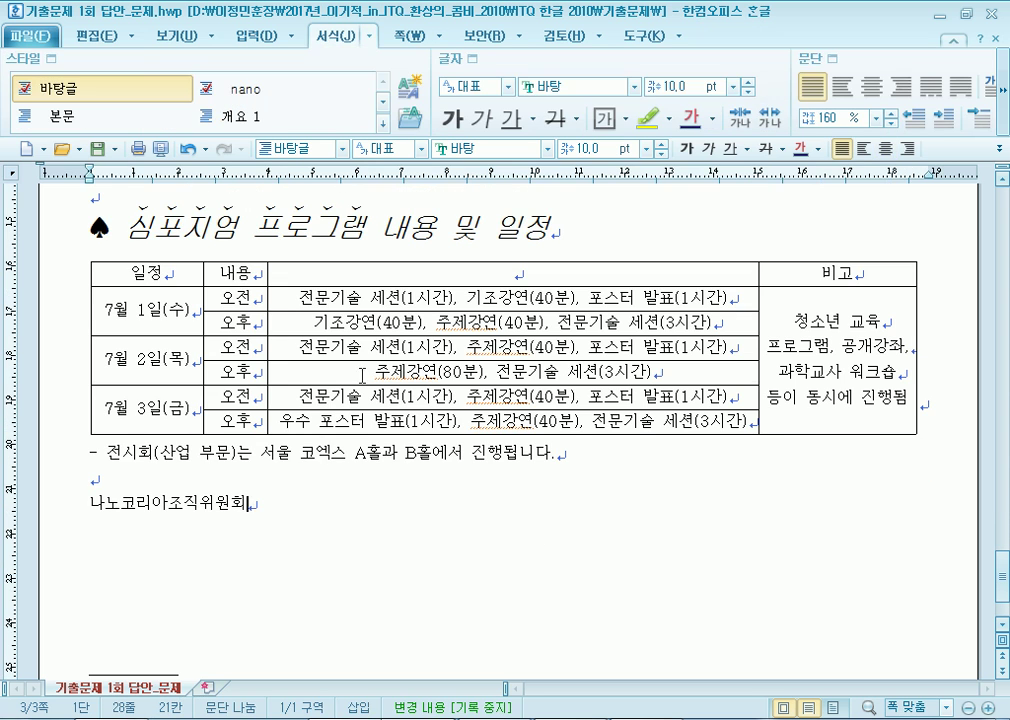
{"action": "left_click_drag", "start_coordinate": [220, 277], "coordinate": [322, 271]}
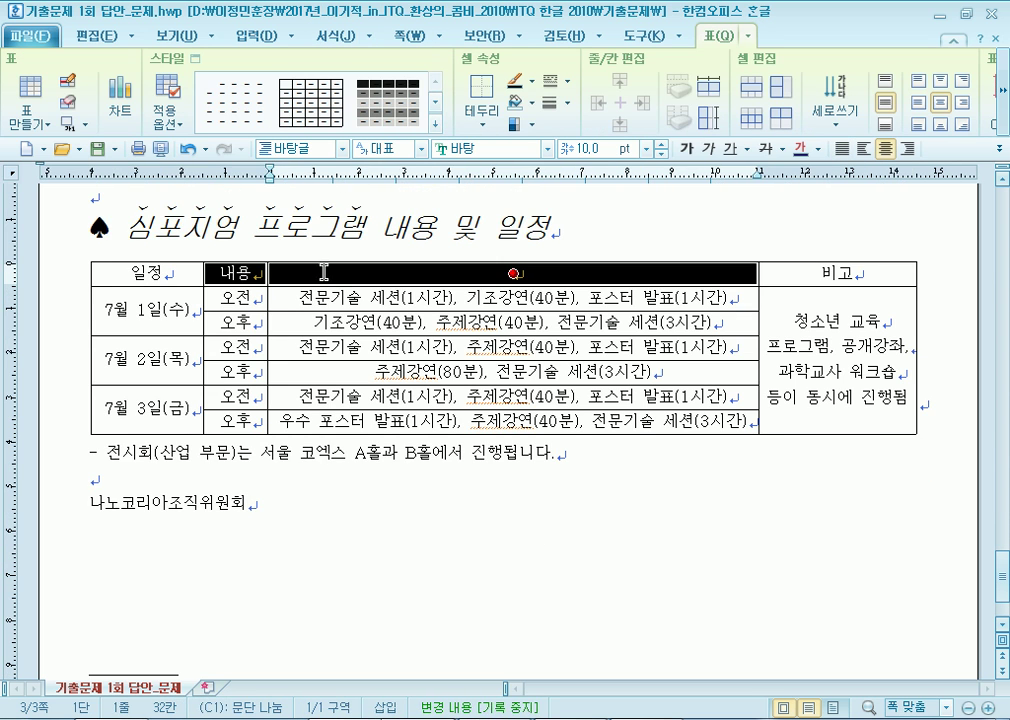
{"action": "key", "text": "m"}
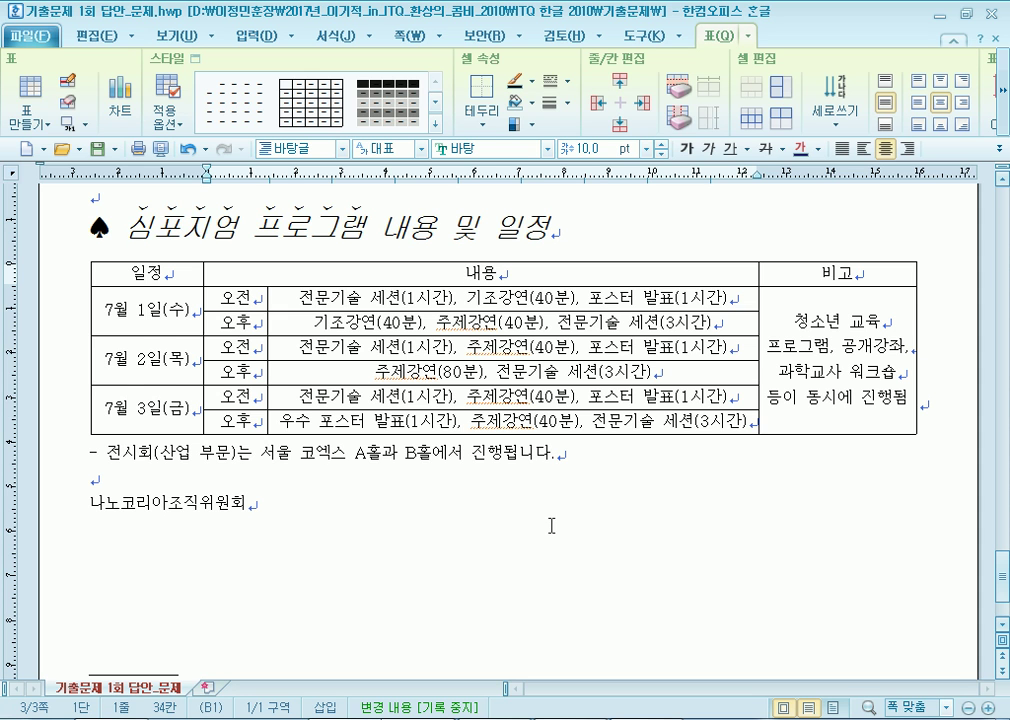
Set the whole table's font to 돋움 and make its rows taller and columns wider.
{"action": "key", "text": "F5"}
{"action": "key", "text": "F5"}
{"action": "key", "text": "F5"}
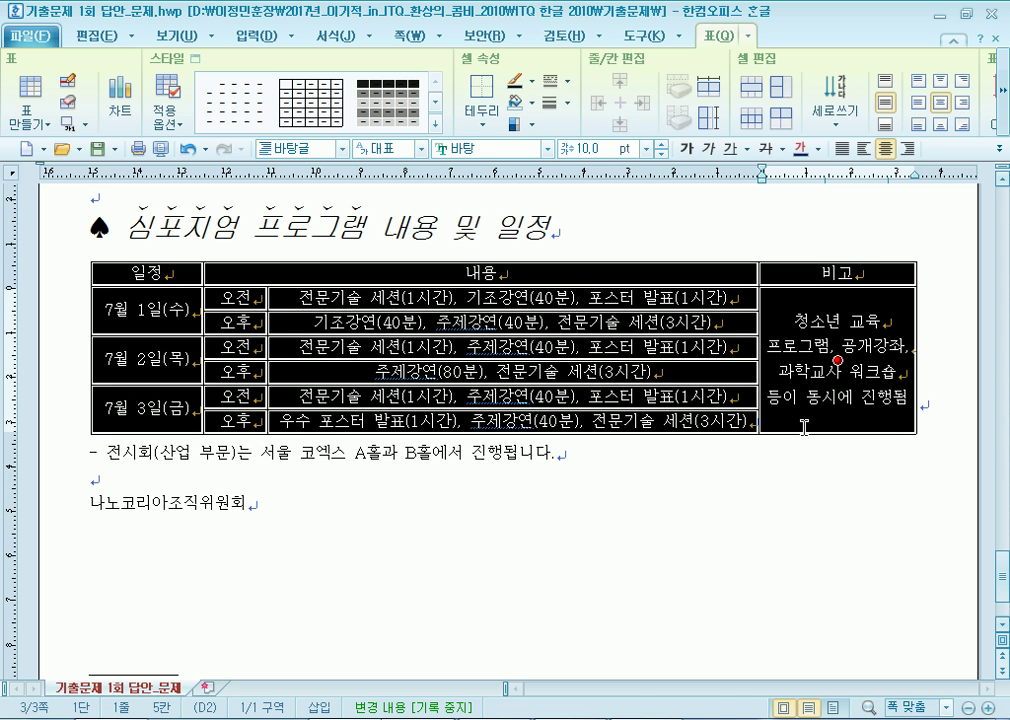
{"action": "left_click", "coordinate": [547, 148]}
{"action": "left_click", "coordinate": [474, 206]}
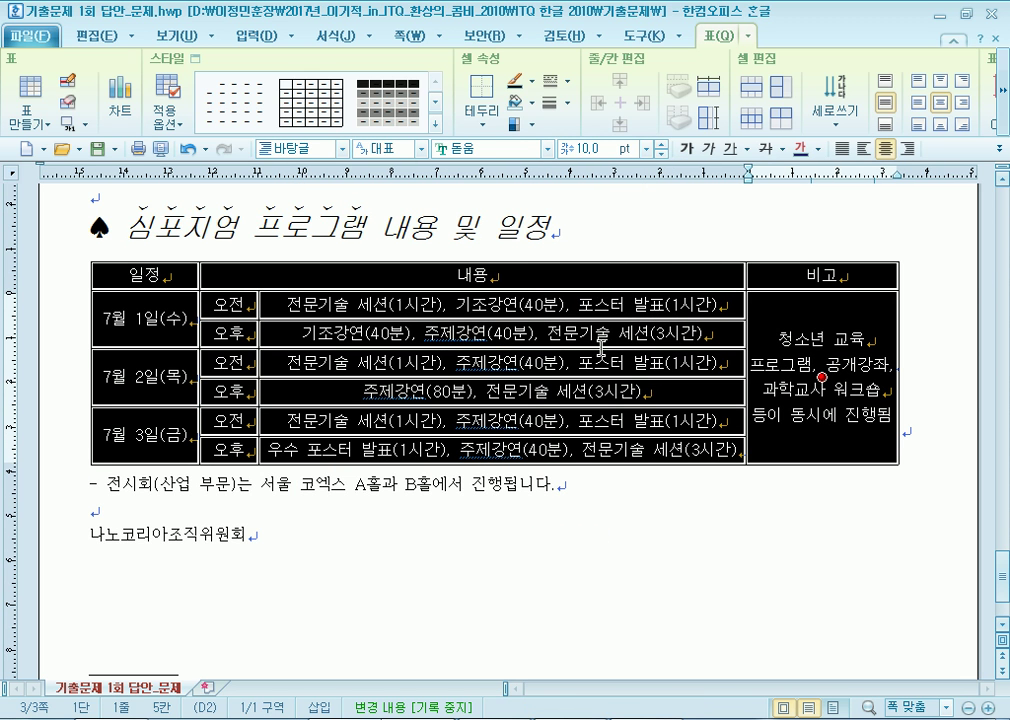
{"action": "key", "text": "ctrl+Down"}
{"action": "key", "text": "ctrl+Right"}
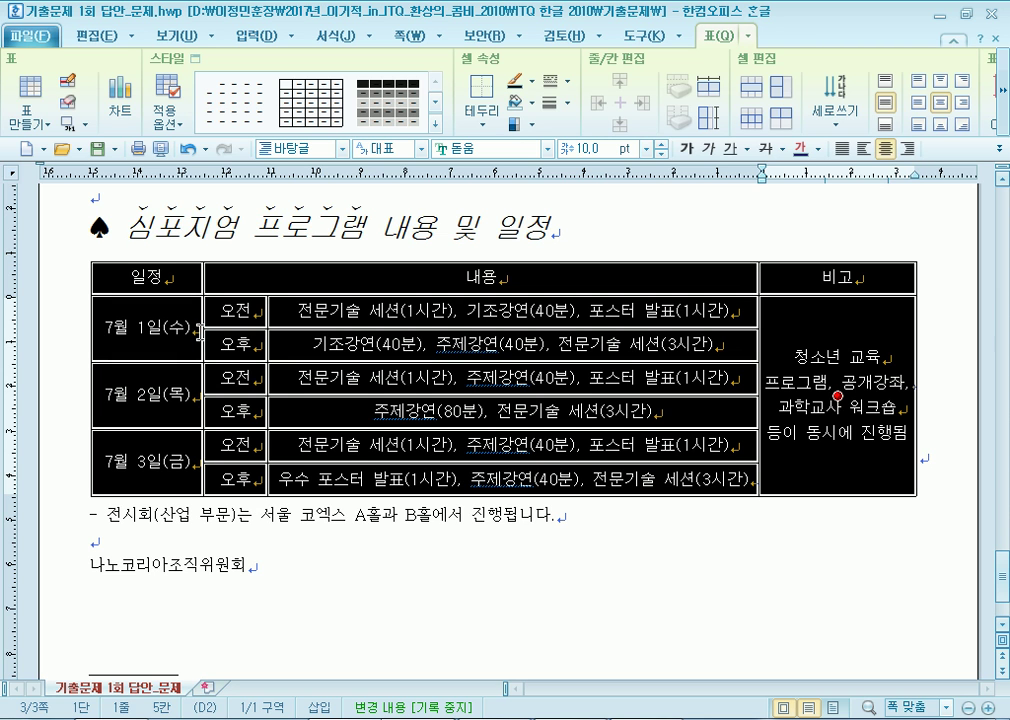
{"action": "left_click", "coordinate": [176, 433]}
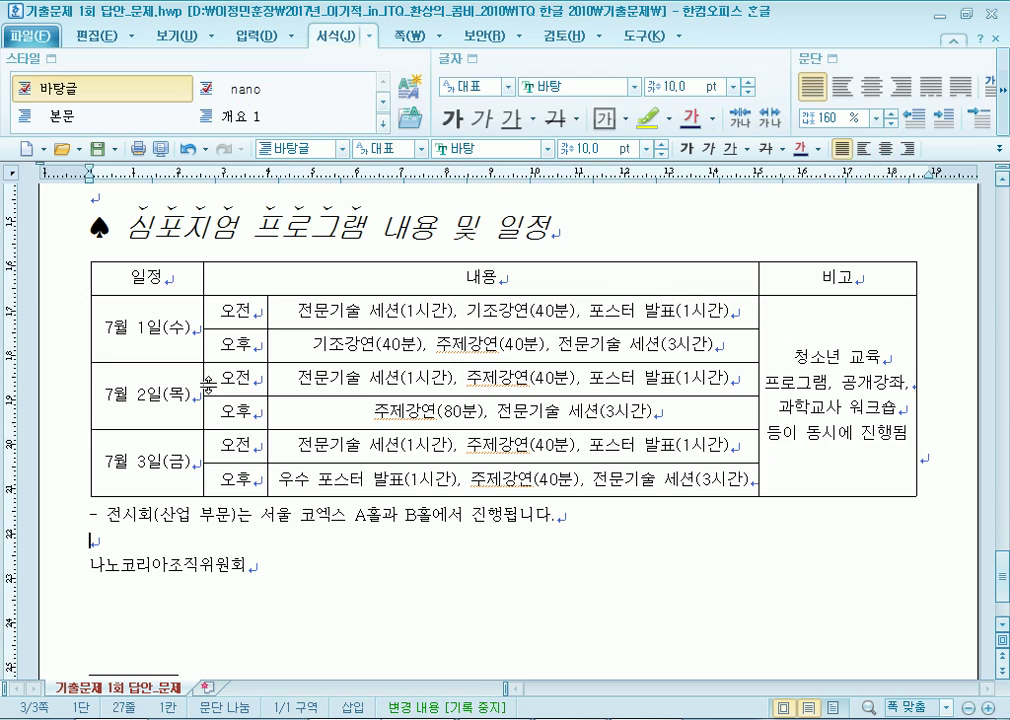
Fill the 일정/내용/비고 header row with a left-diagonal gradient ending in yellow.
{"action": "left_click_drag", "start_coordinate": [166, 280], "coordinate": [805, 272]}
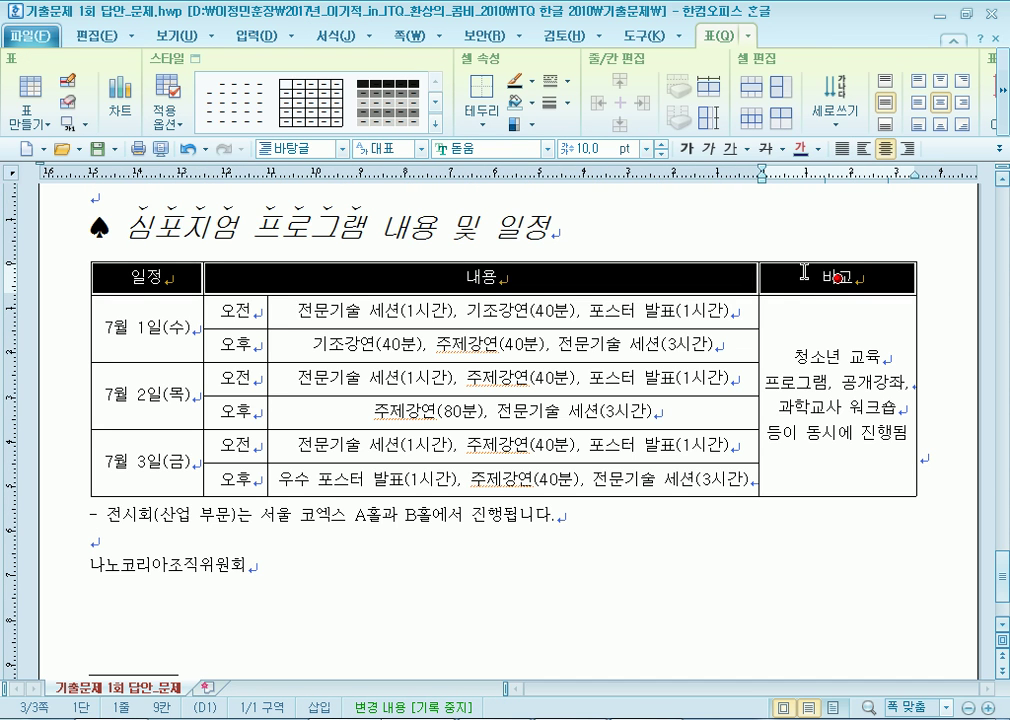
{"action": "key", "text": "l"}
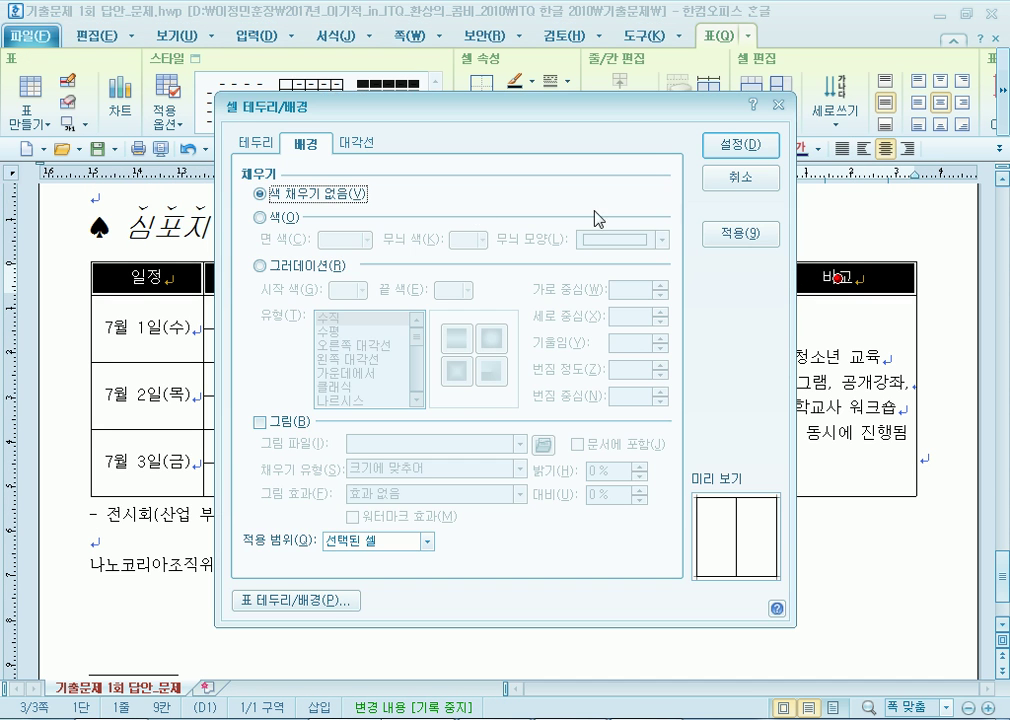
{"action": "left_click", "coordinate": [260, 266]}
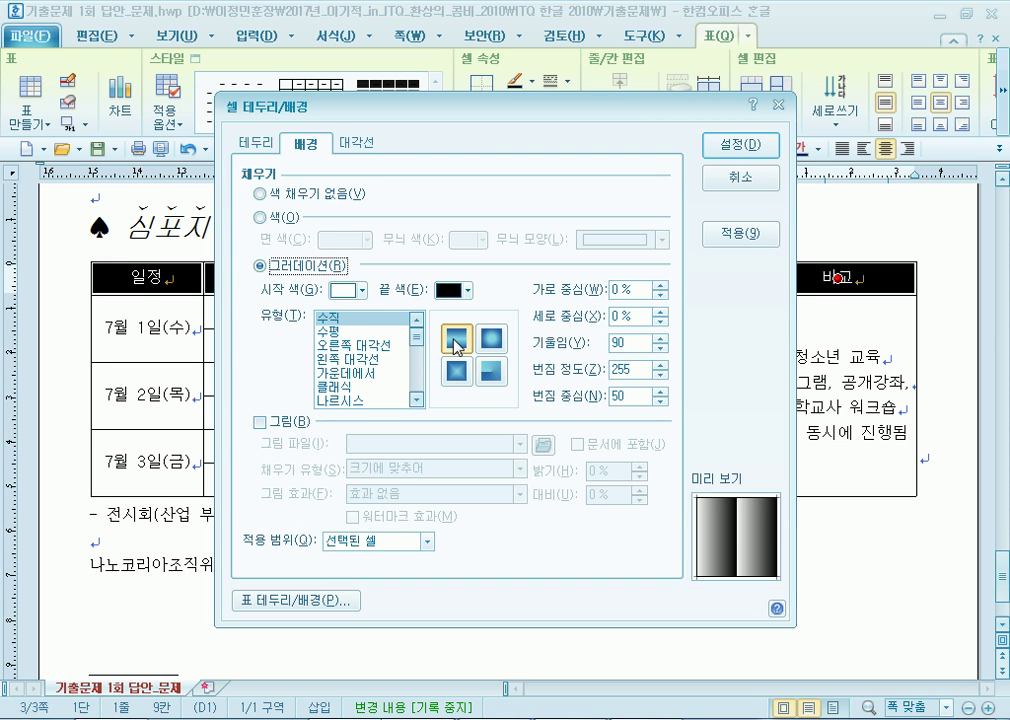
{"action": "left_click", "coordinate": [333, 359]}
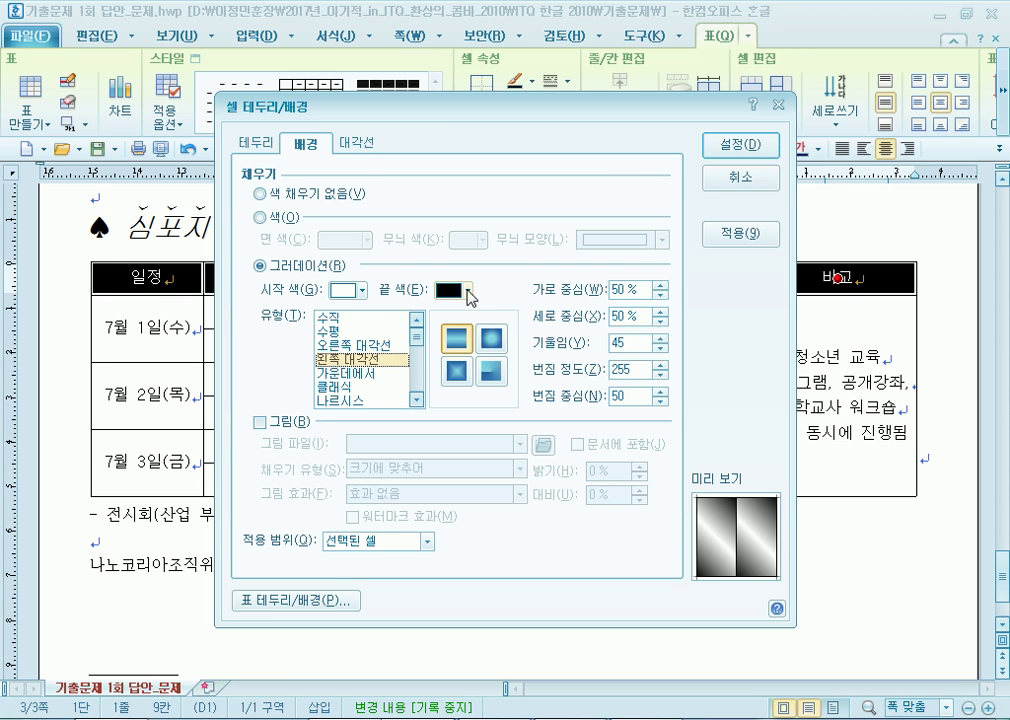
{"action": "left_click", "coordinate": [467, 291]}
{"action": "left_click", "coordinate": [493, 343]}
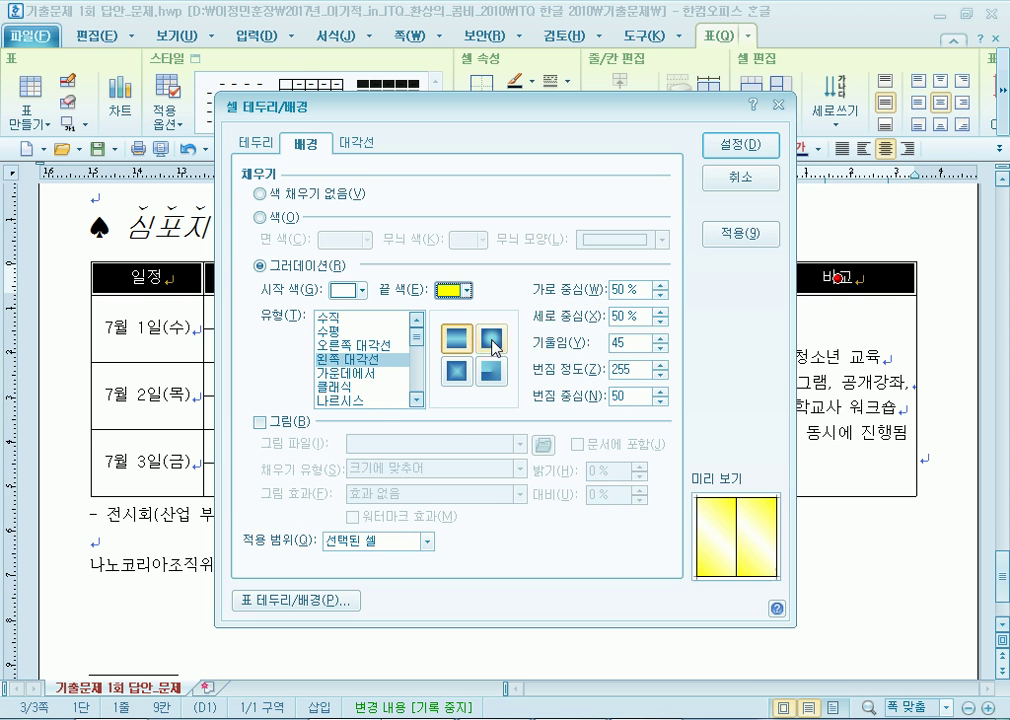
{"action": "left_click", "coordinate": [715, 145]}
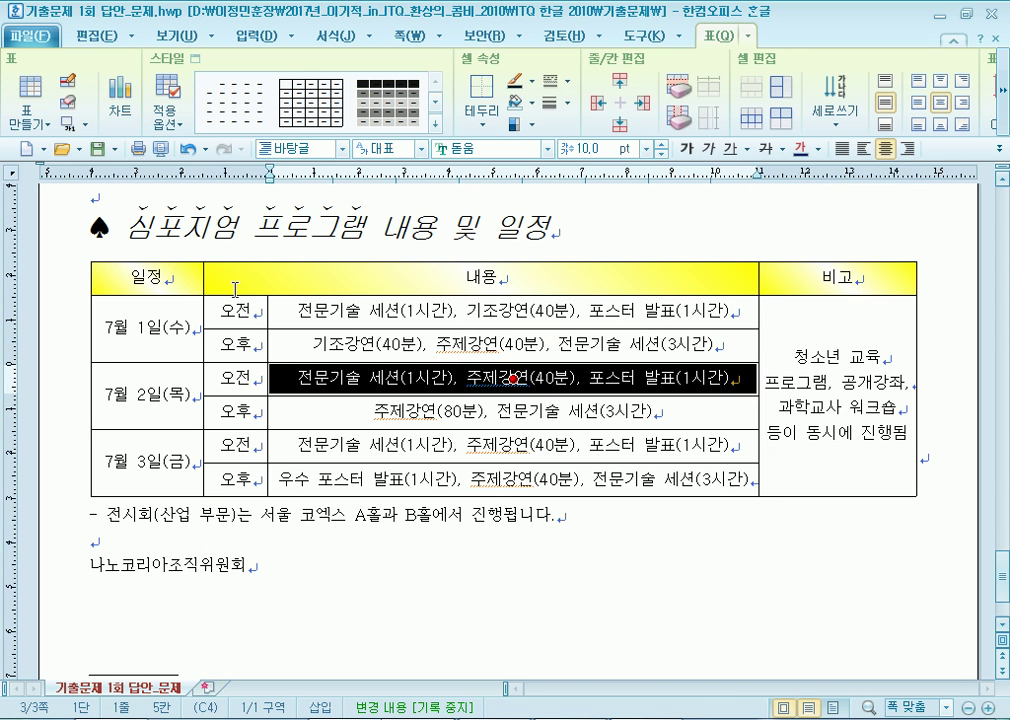
{"action": "left_click", "coordinate": [649, 223]}
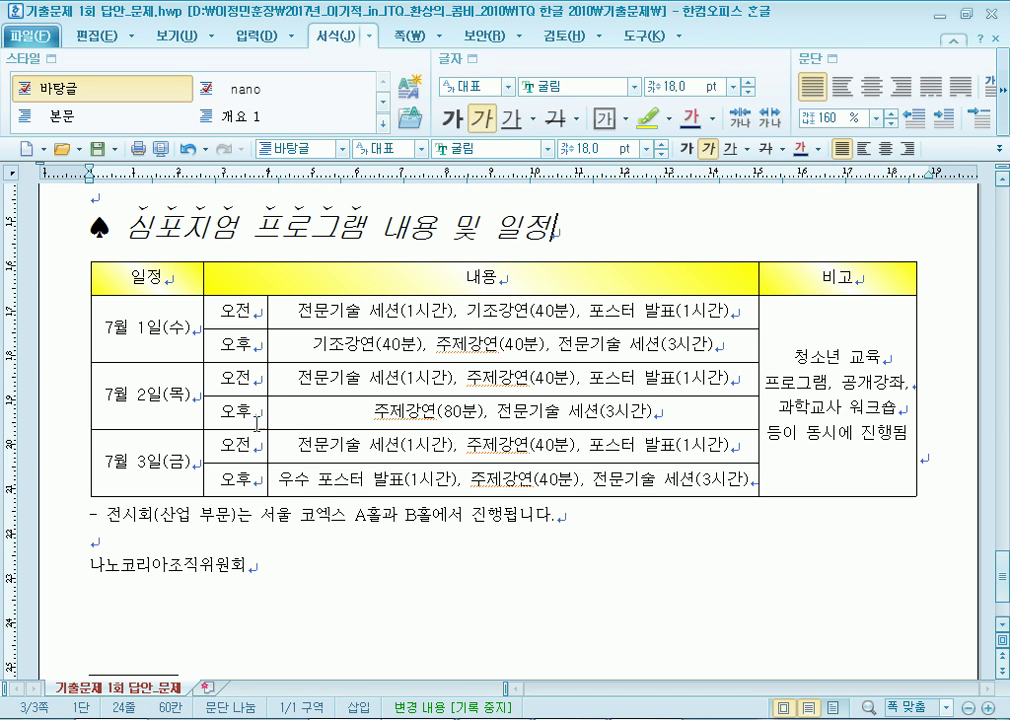
Set the table's left and right outer borders to no line.
{"action": "left_click_drag", "start_coordinate": [139, 280], "coordinate": [798, 473]}
{"action": "key", "text": "l"}
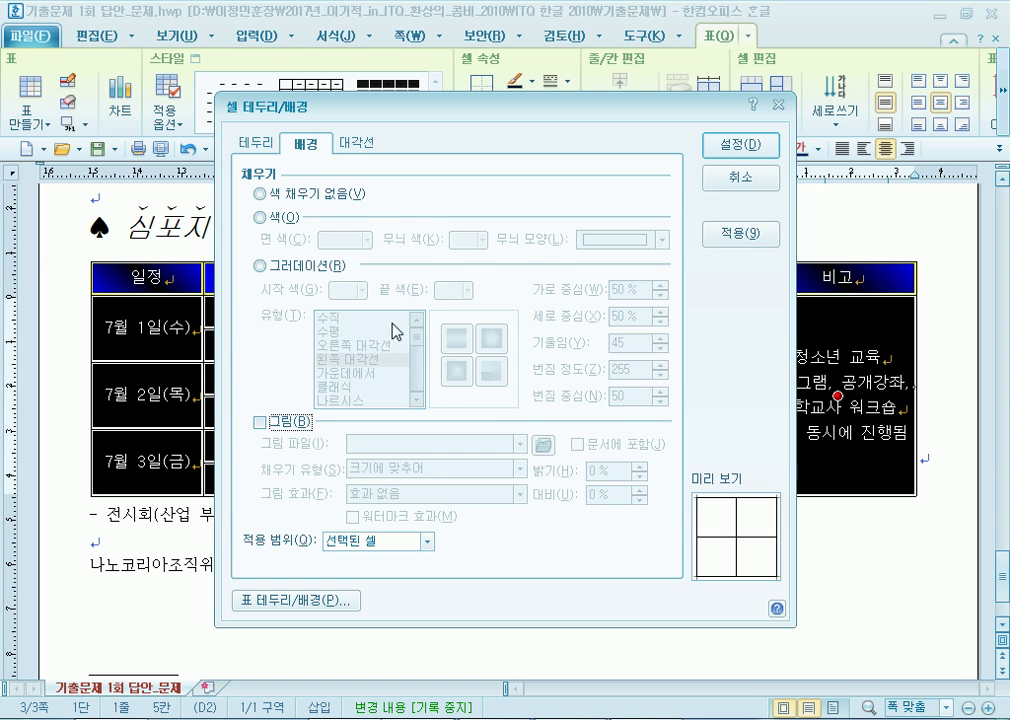
{"action": "left_click", "coordinate": [256, 142]}
{"action": "left_click", "coordinate": [350, 198]}
{"action": "left_click", "coordinate": [488, 262]}
{"action": "left_click", "coordinate": [624, 262]}
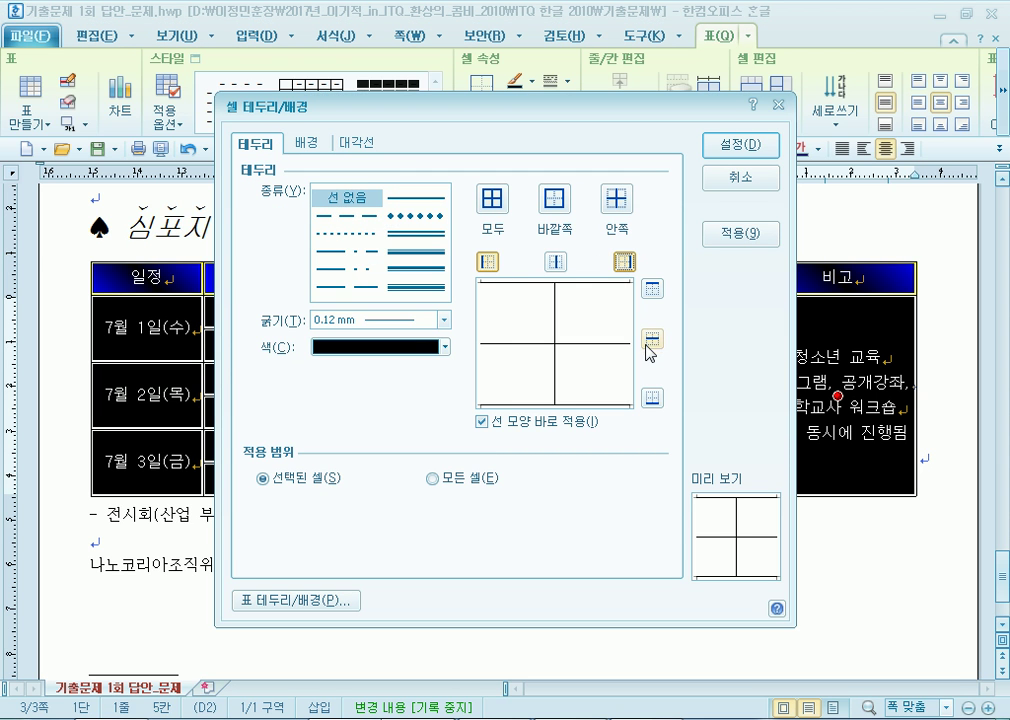
{"action": "left_click", "coordinate": [760, 144]}
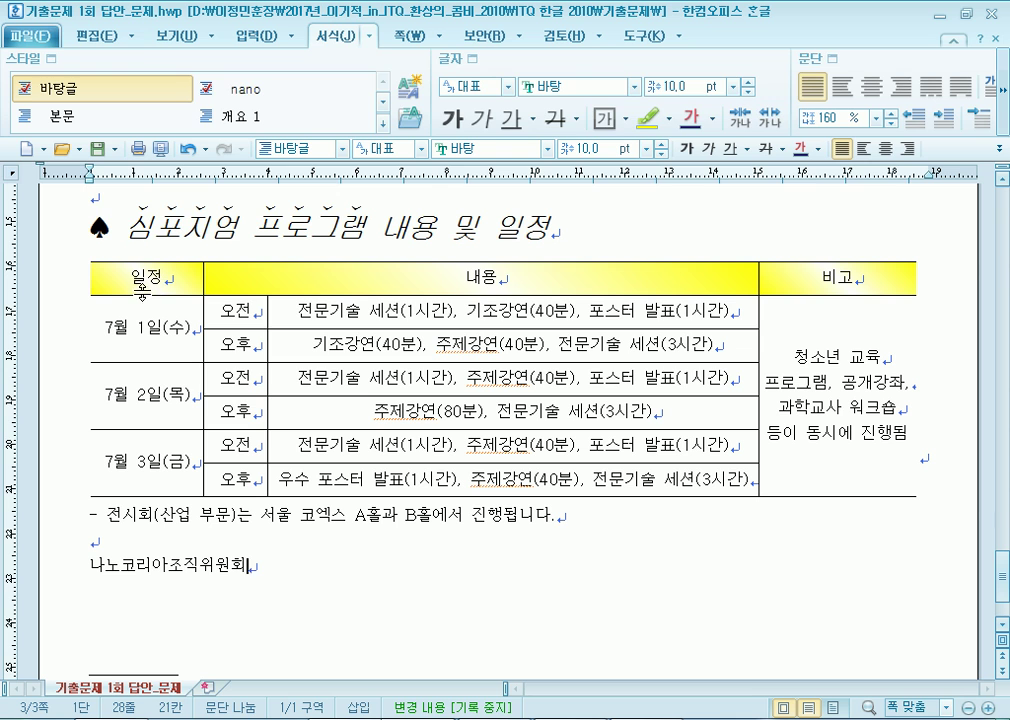
Give the table's top and bottom edges 0.5 mm double-line borders.
{"action": "left_click_drag", "start_coordinate": [150, 279], "coordinate": [838, 397]}
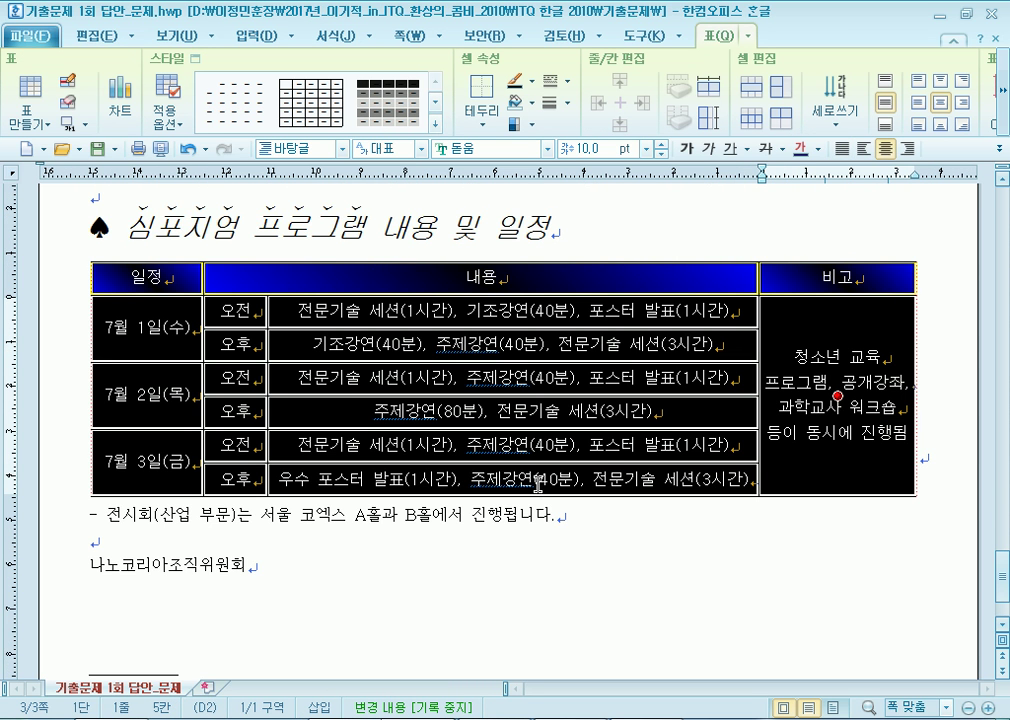
{"action": "key", "text": "l"}
{"action": "left_click", "coordinate": [416, 233]}
{"action": "left_click", "coordinate": [652, 289]}
{"action": "left_click", "coordinate": [652, 398]}
{"action": "left_click", "coordinate": [740, 145]}
{"action": "left_click", "coordinate": [145, 241]}
Add a 0.5 mm double line beneath the header row.
{"action": "left_click_drag", "start_coordinate": [138, 278], "coordinate": [815, 278]}
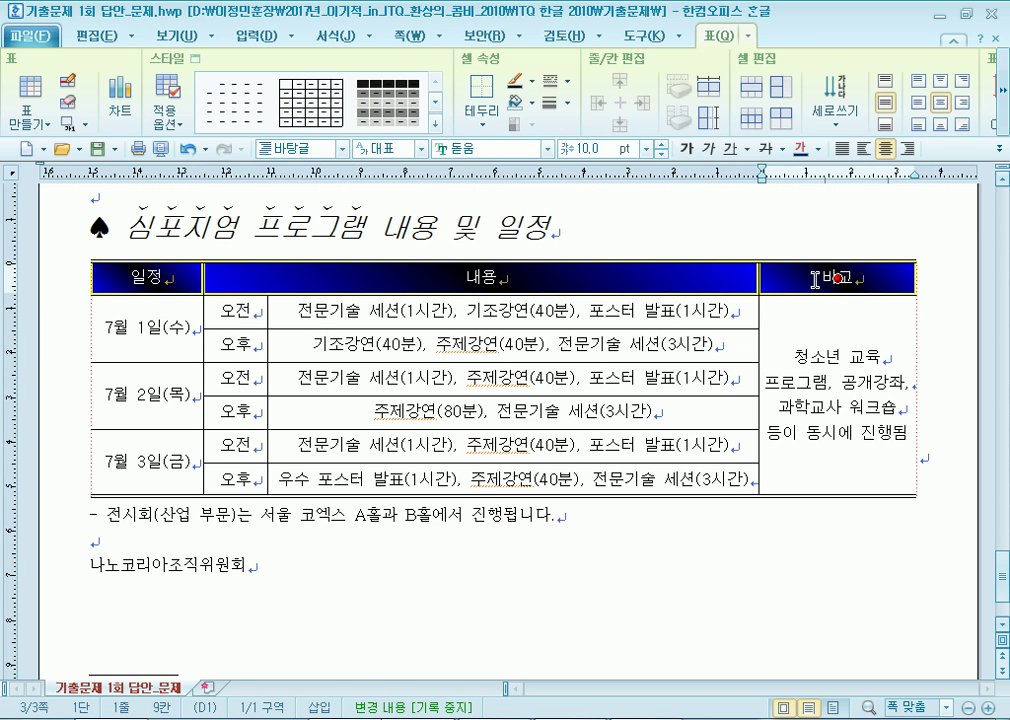
{"action": "key", "text": "l"}
{"action": "left_click", "coordinate": [416, 233]}
{"action": "left_click", "coordinate": [652, 398]}
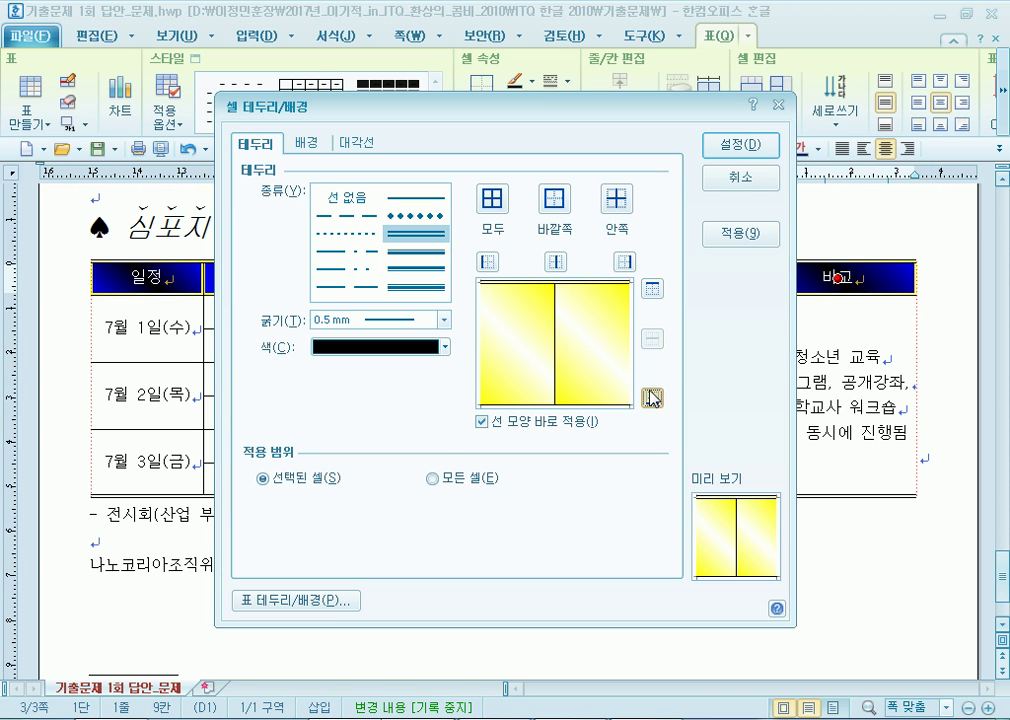
{"action": "left_click", "coordinate": [740, 145]}
{"action": "left_click", "coordinate": [270, 307]}
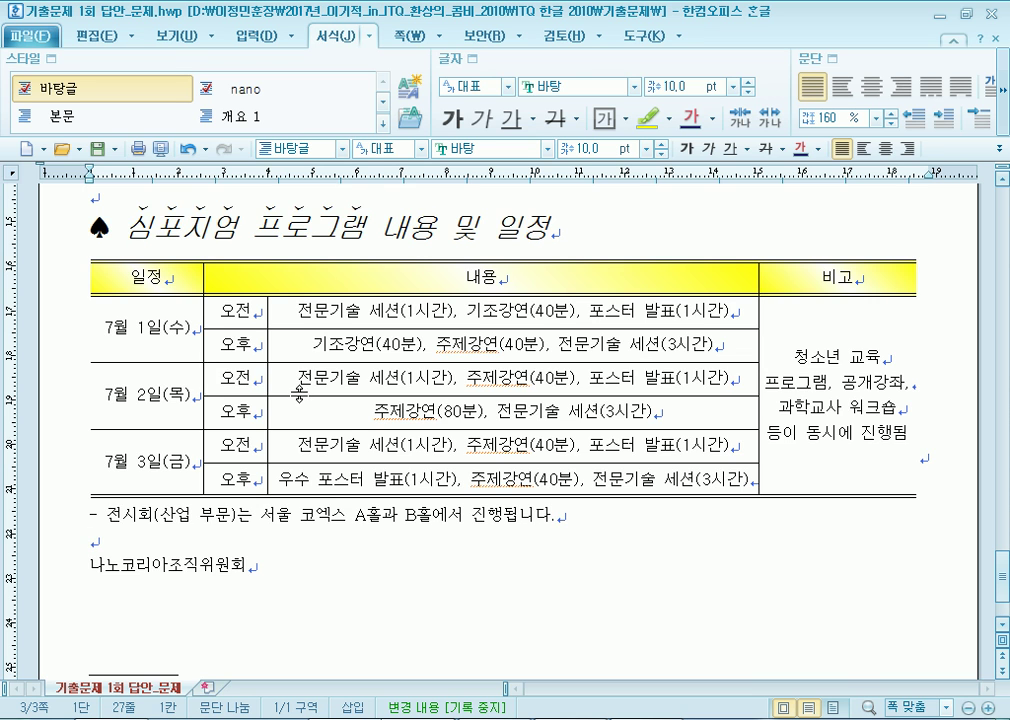
Delete the space after the leading dash in the list line.
{"action": "scroll", "coordinate": [192, 388], "scroll_direction": "down", "scroll_amount": 3}
{"action": "left_click", "coordinate": [99, 398]}
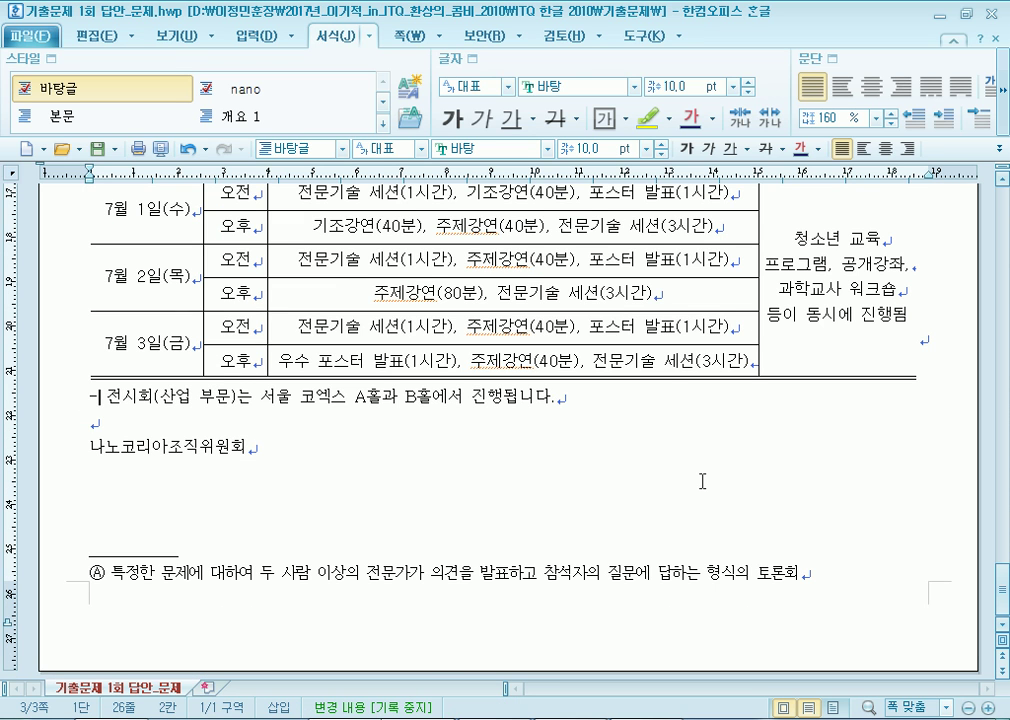
{"action": "key", "text": "Delete"}
Check the 7월 1일 and 7월 2일 session cells and the overview's 기간 and 장소 lines.
{"action": "left_click", "coordinate": [491, 291]}
{"action": "left_click", "coordinate": [461, 260]}
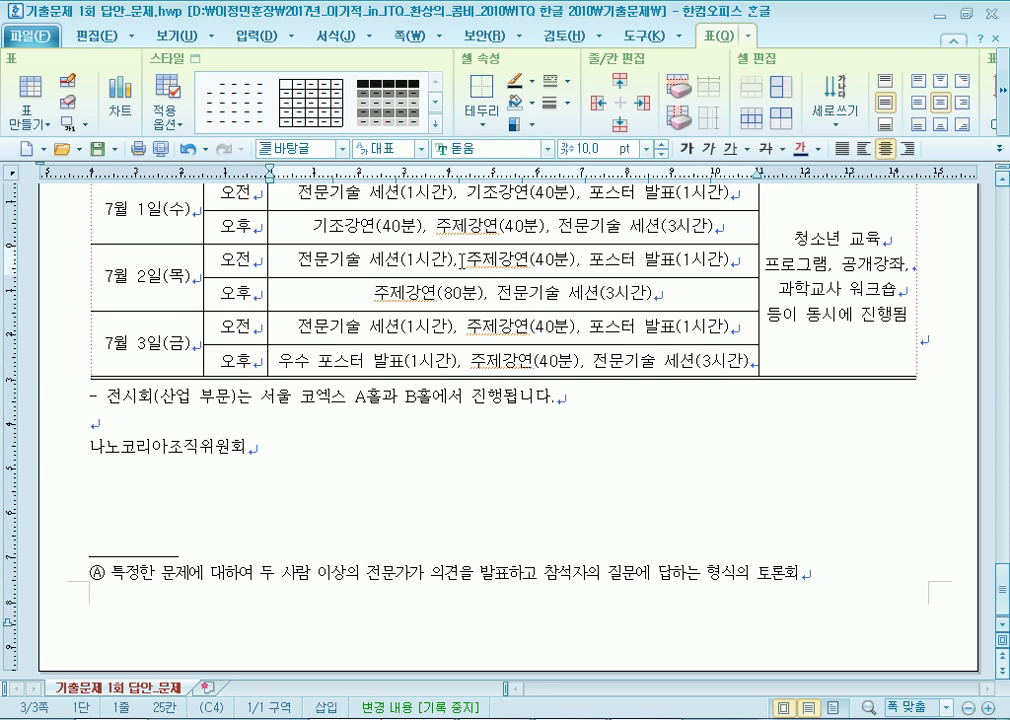
{"action": "scroll", "coordinate": [489, 288], "scroll_direction": "up", "scroll_amount": 3}
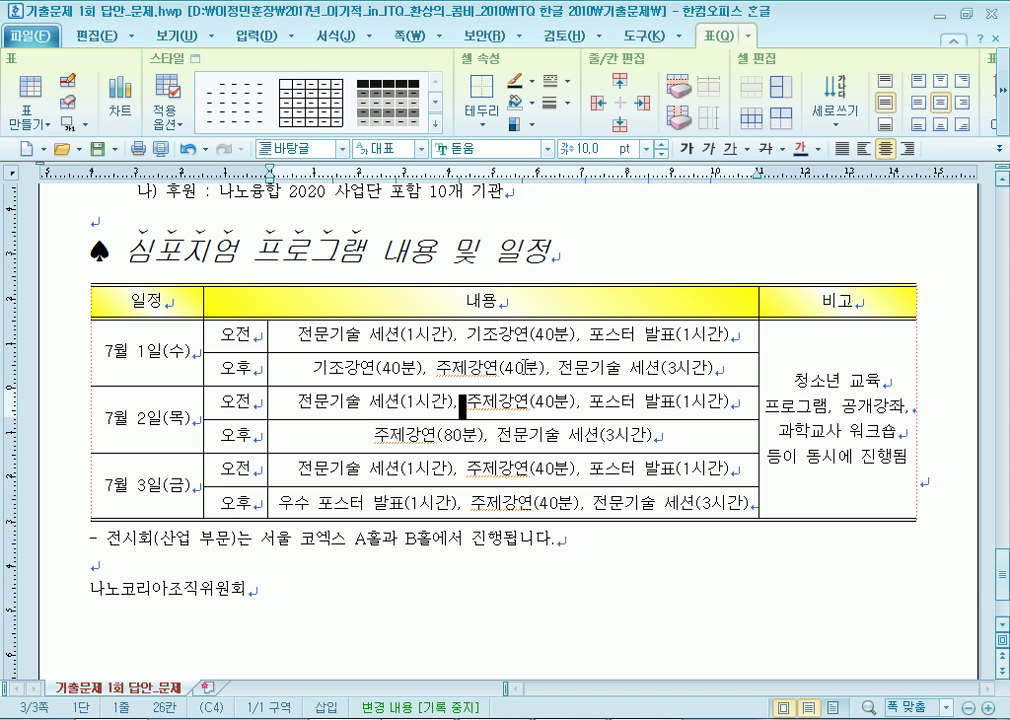
{"action": "left_click", "coordinate": [431, 372]}
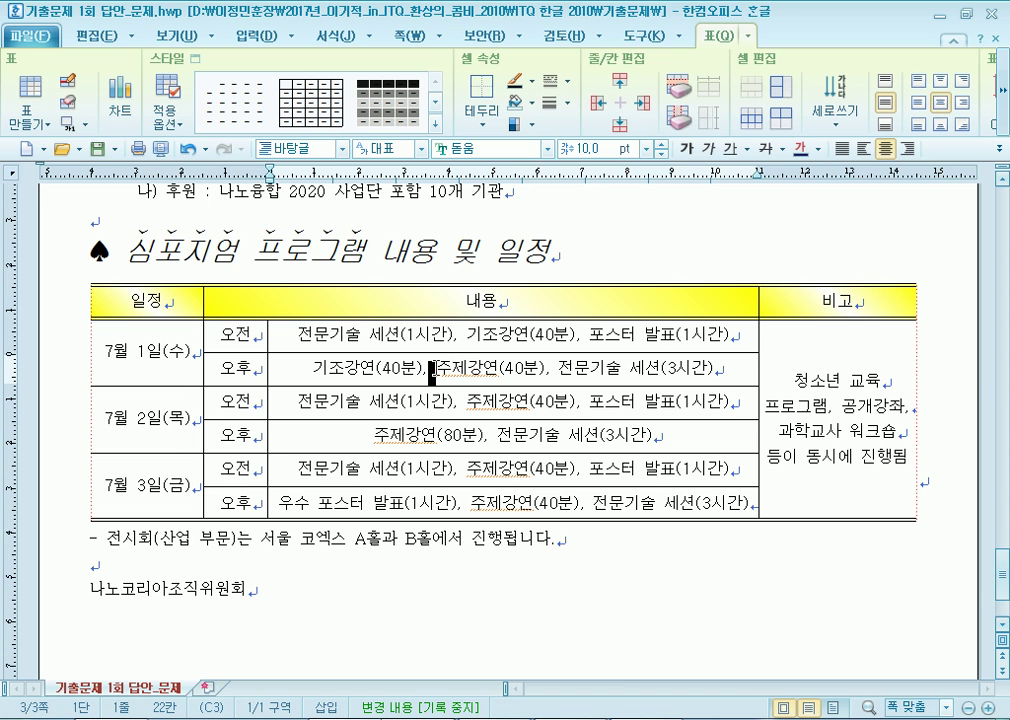
{"action": "left_click", "coordinate": [551, 370]}
{"action": "scroll", "coordinate": [400, 316], "scroll_direction": "up", "scroll_amount": 4}
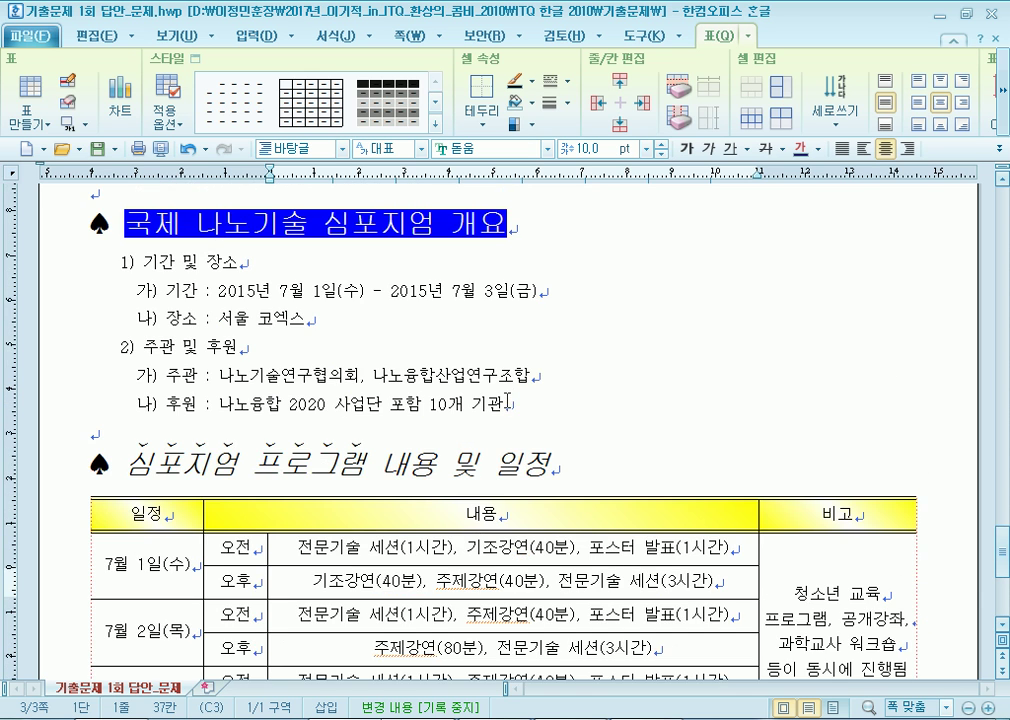
{"action": "left_click", "coordinate": [209, 294]}
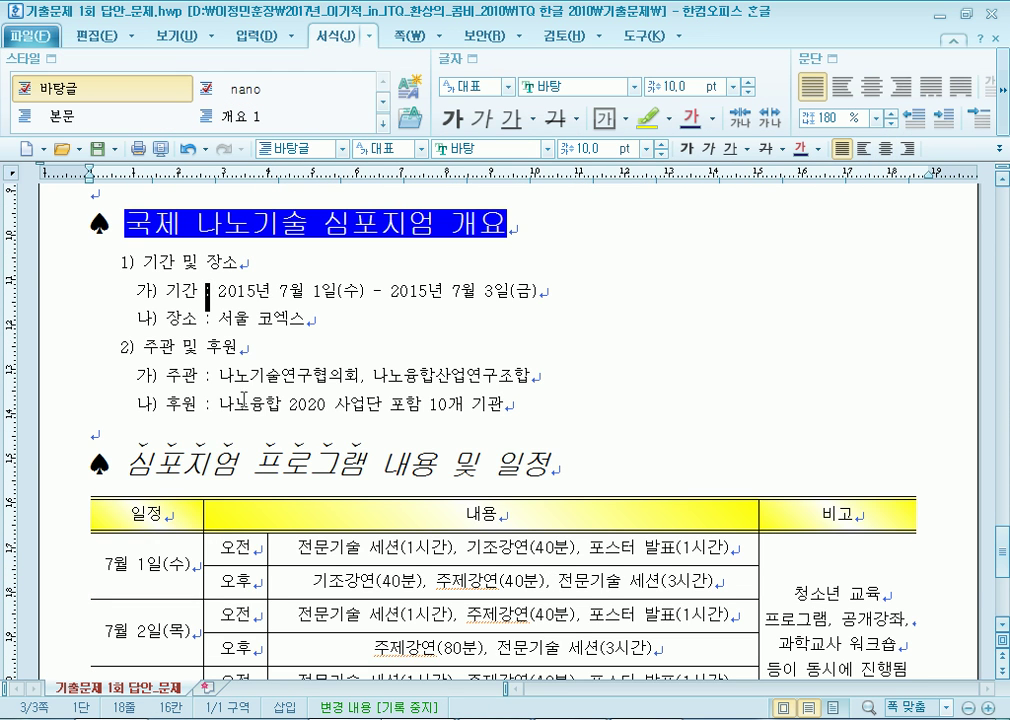
{"action": "key", "text": "Down"}
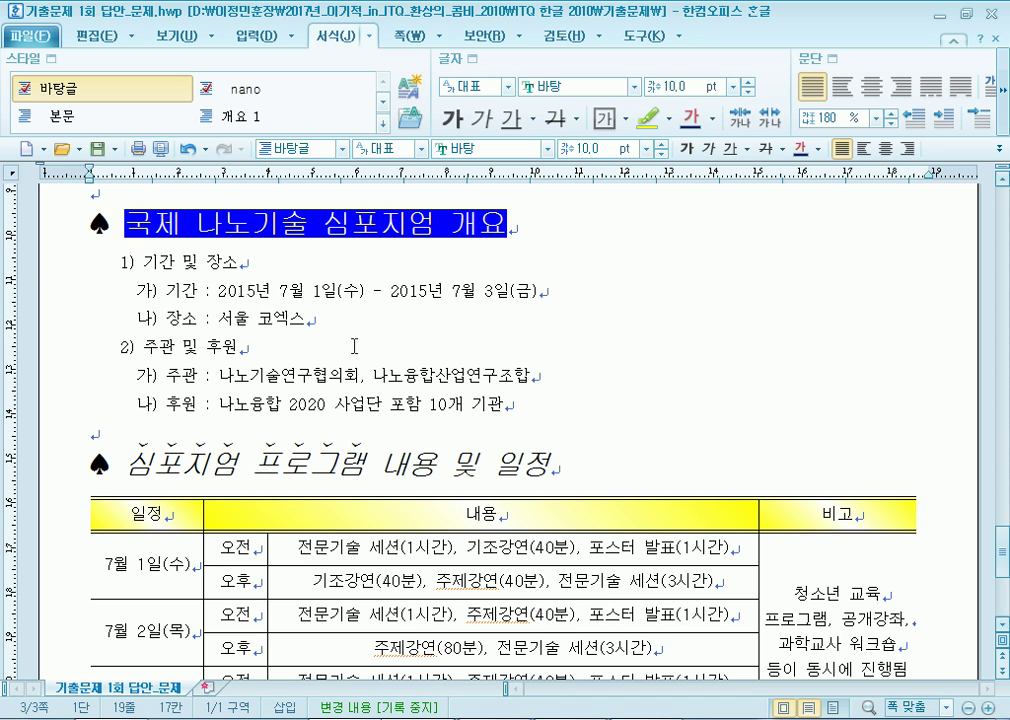
Try removing the spaces around the colon in the unit caption, then undo it.
{"action": "scroll", "coordinate": [354, 346], "scroll_direction": "up", "scroll_amount": 15}
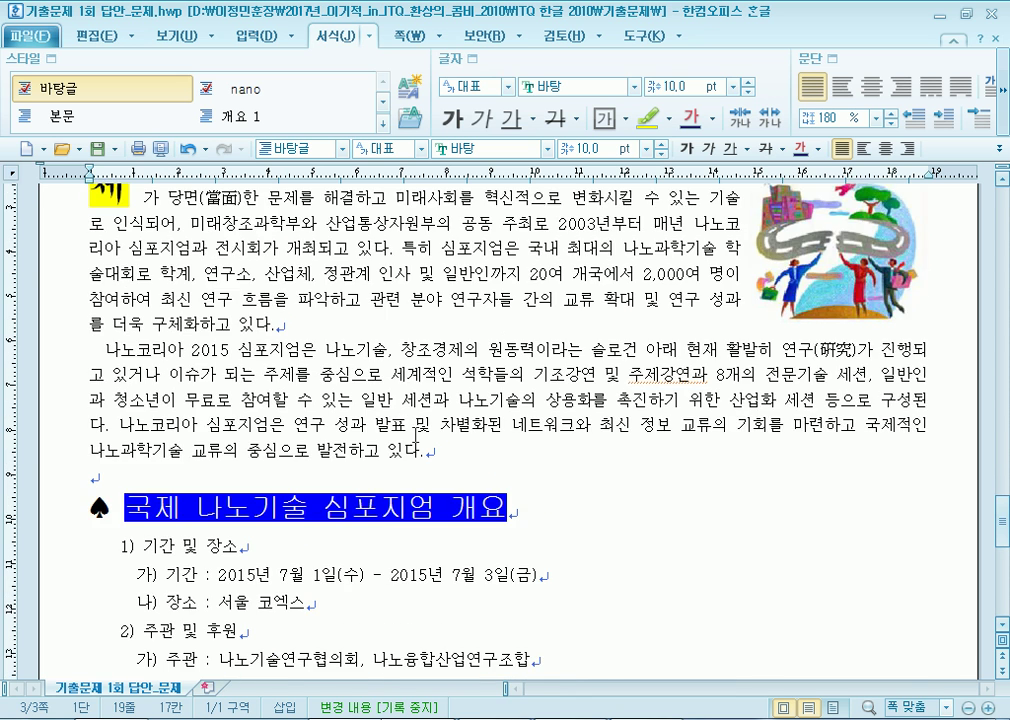
{"action": "scroll", "coordinate": [600, 445], "scroll_direction": "up", "scroll_amount": 15}
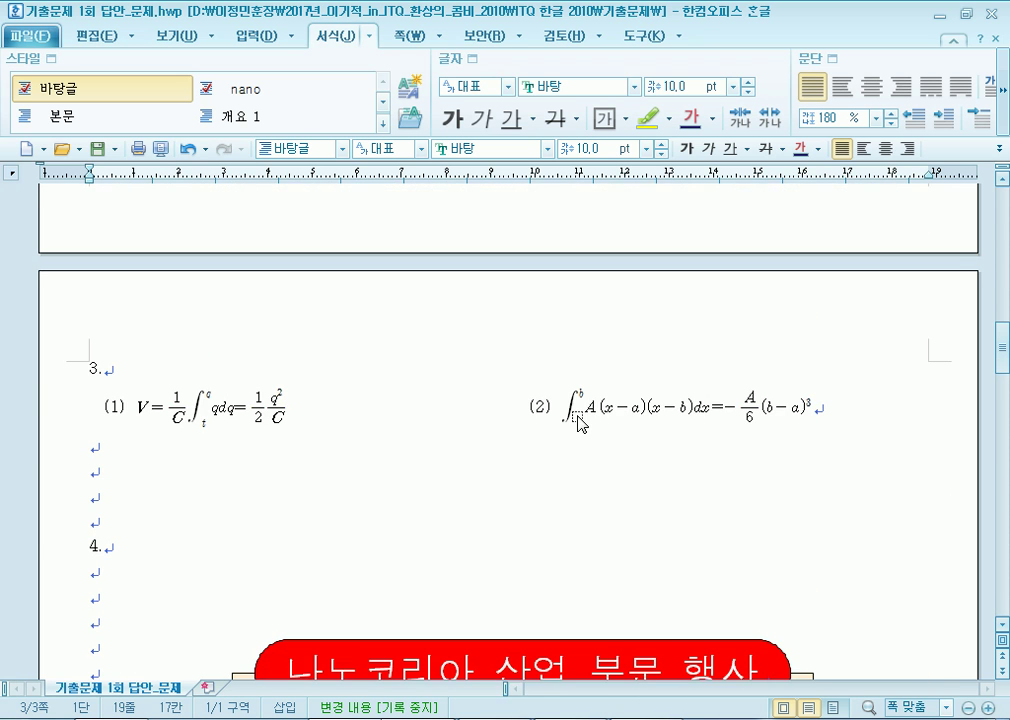
{"action": "scroll", "coordinate": [572, 383], "scroll_direction": "up", "scroll_amount": 4}
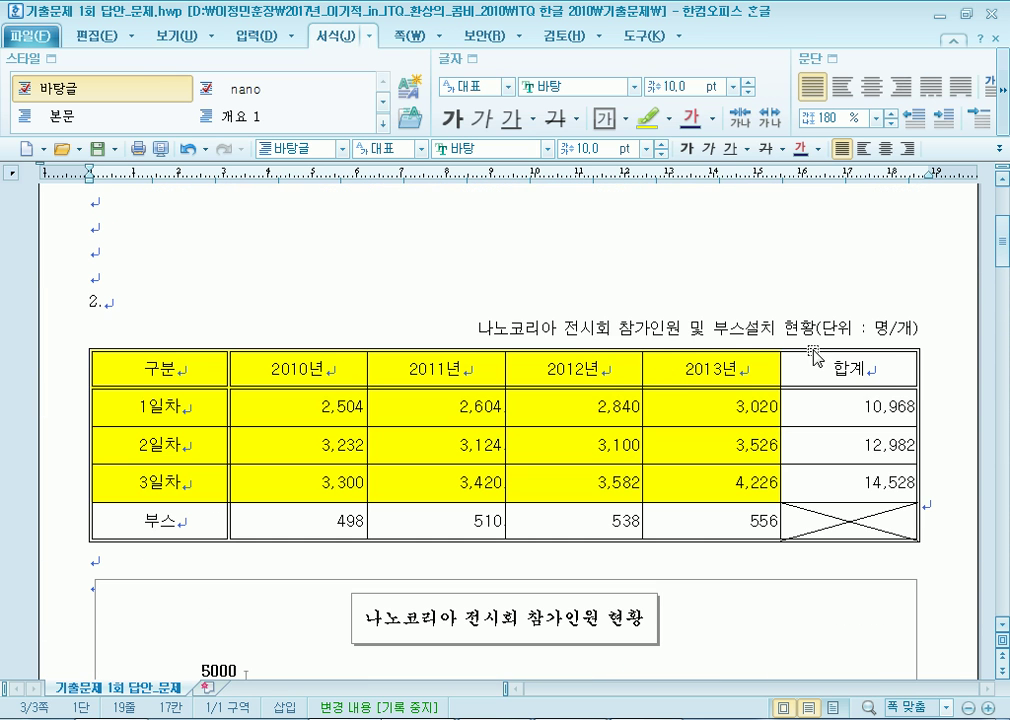
{"action": "left_click", "coordinate": [791, 360]}
{"action": "key", "text": "BackSpace"}
{"action": "key", "text": "Right"}
{"action": "key", "text": "Delete"}
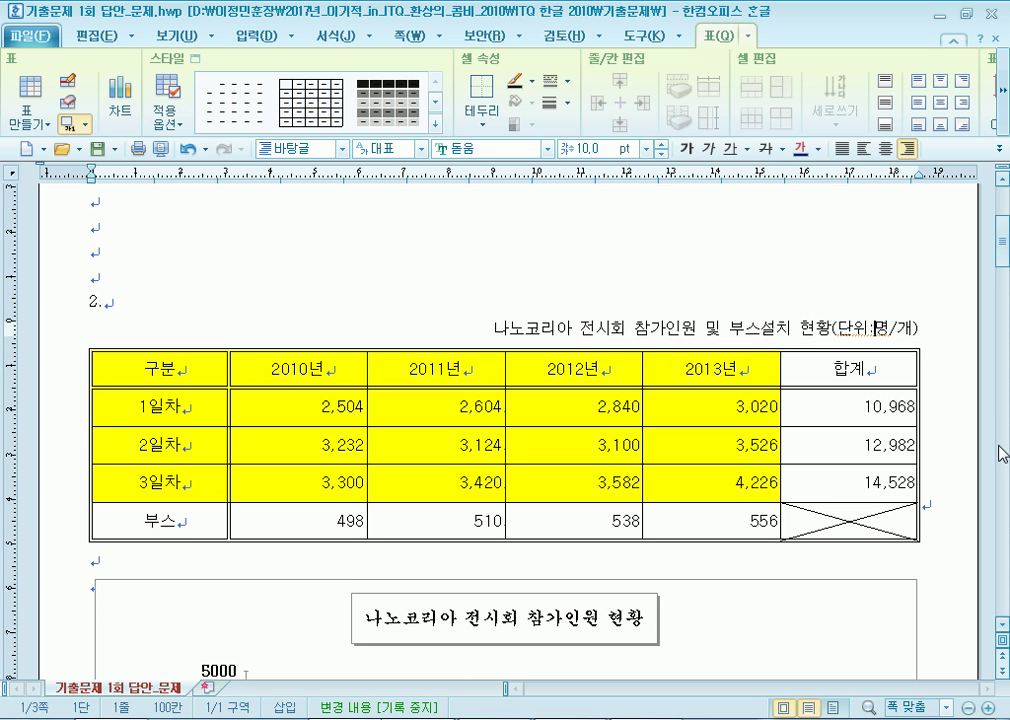
{"action": "key", "text": "ctrl+z"}
{"action": "key", "text": "ctrl+z"}
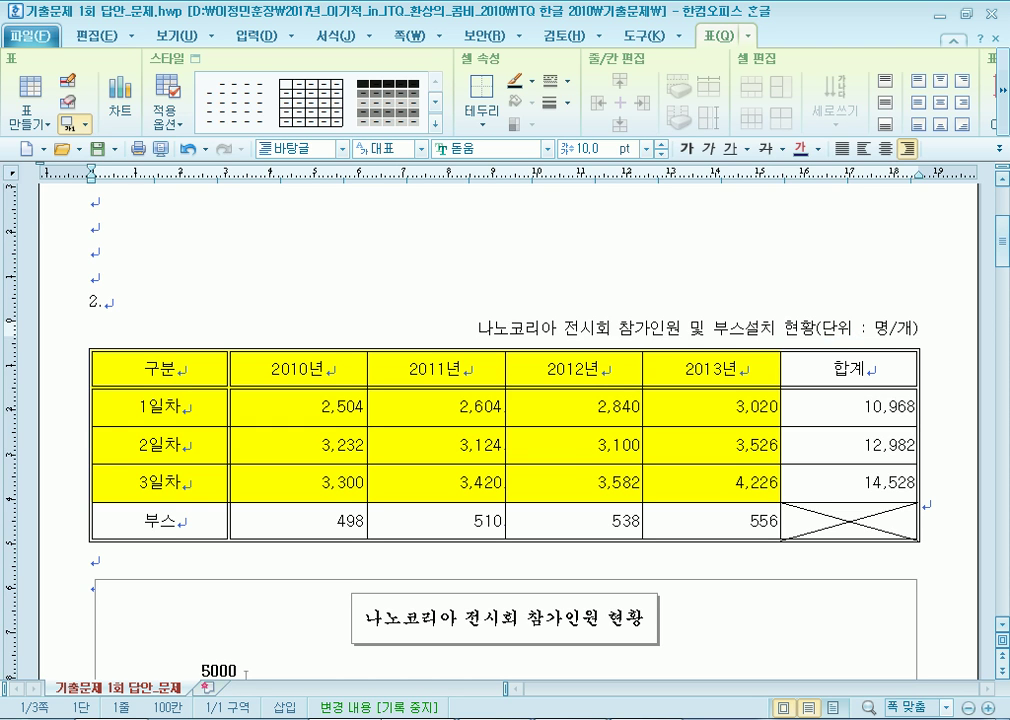
Scroll down to page 3 and place the caret on the overview's 기간 line.
{"action": "scroll", "coordinate": [634, 361], "scroll_direction": "down", "scroll_amount": 20}
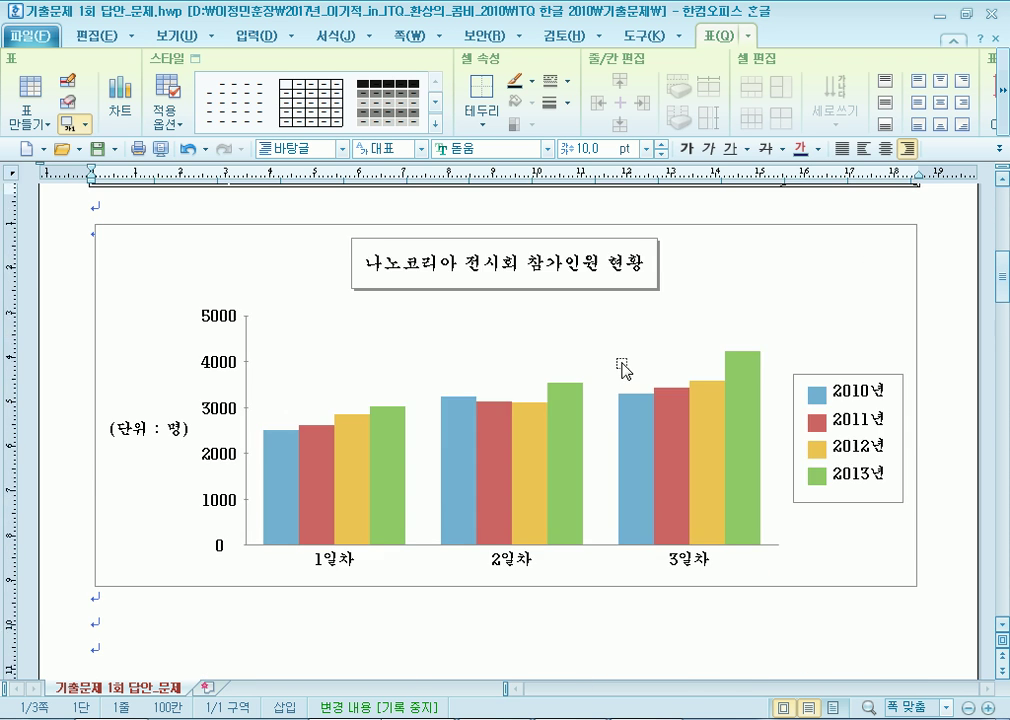
{"action": "scroll", "coordinate": [386, 435], "scroll_direction": "down", "scroll_amount": 15}
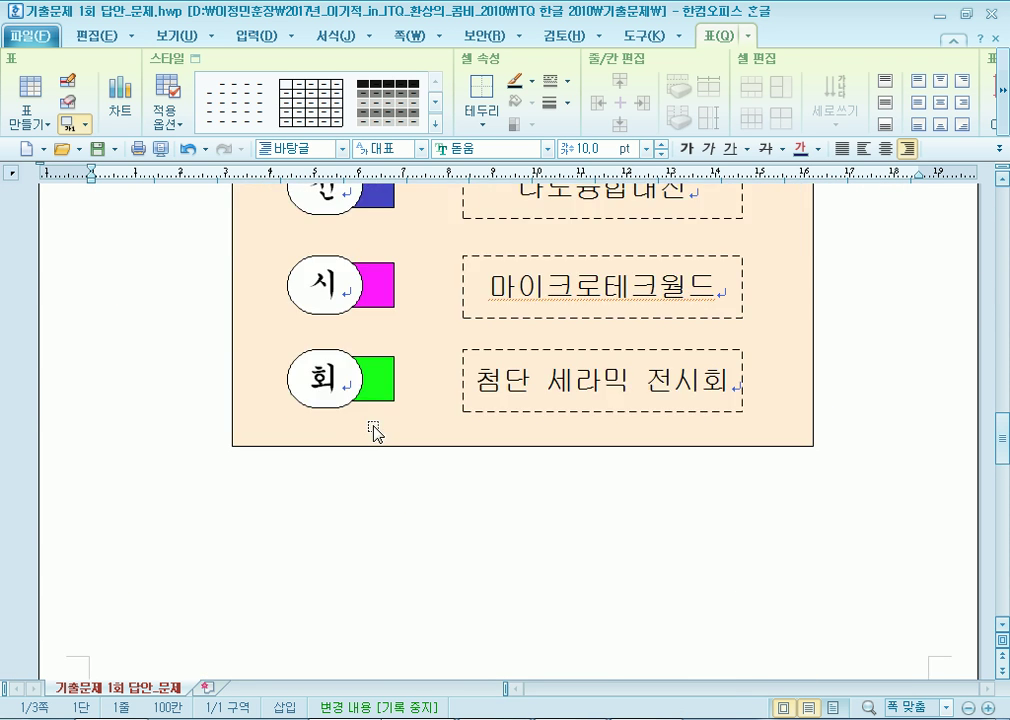
{"action": "left_click", "coordinate": [373, 554]}
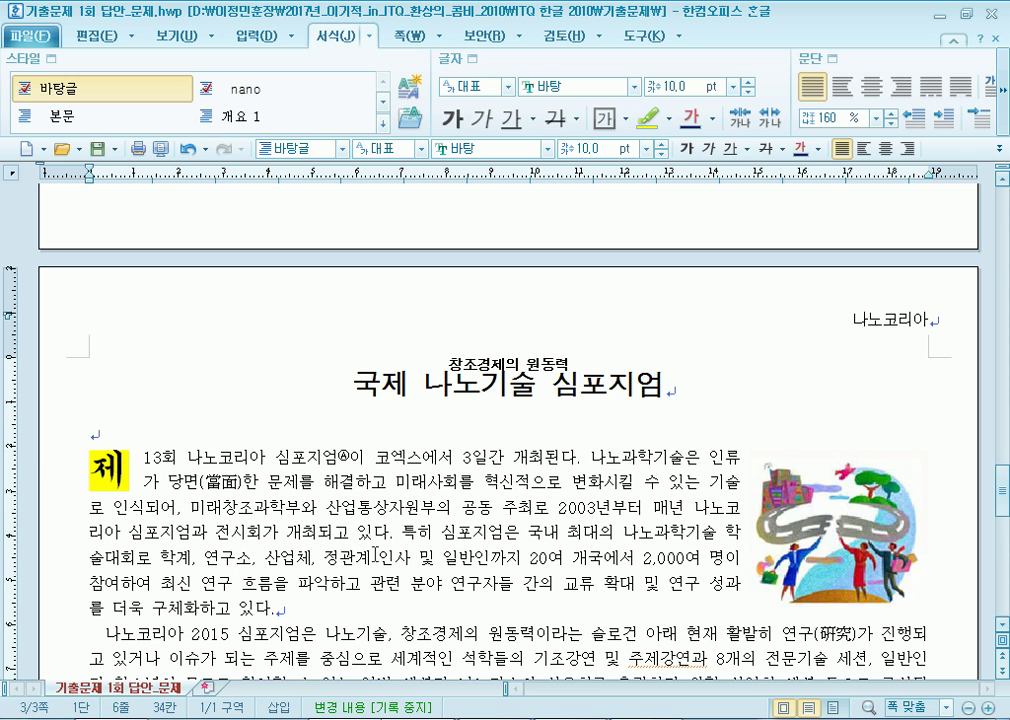
{"action": "scroll", "coordinate": [376, 554], "scroll_direction": "down", "scroll_amount": 3}
{"action": "left_click", "coordinate": [197, 437]}
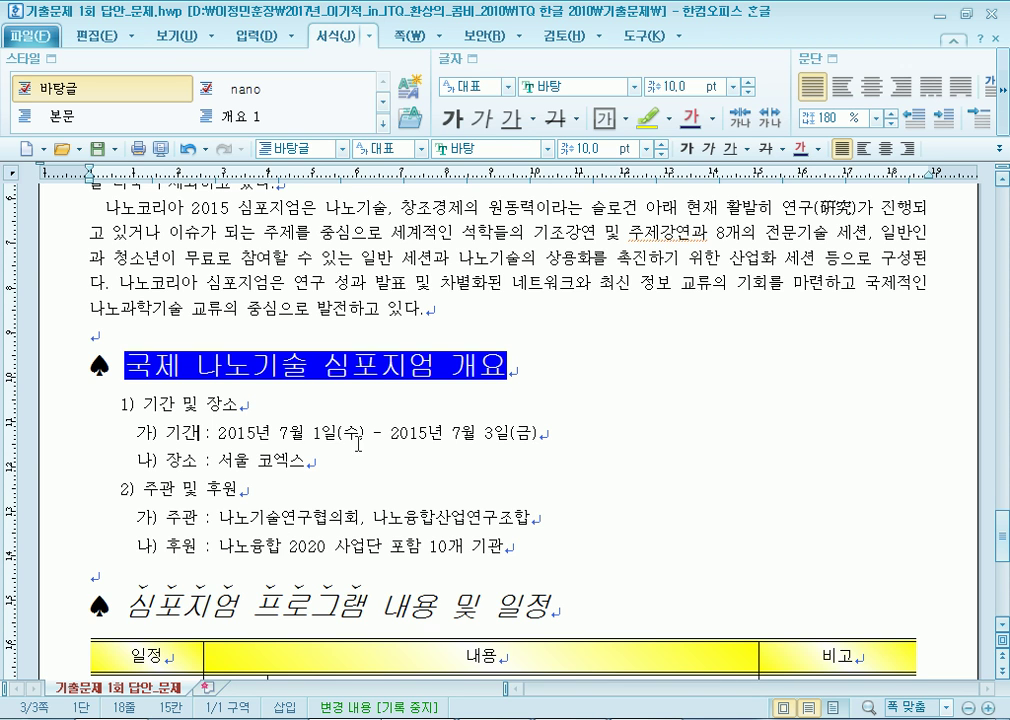
Replace the tilde between the 2015년 7월 1일 and 7월 3일 dates with a spaced hyphen.
{"action": "left_click_drag", "start_coordinate": [370, 432], "coordinate": [383, 434]}
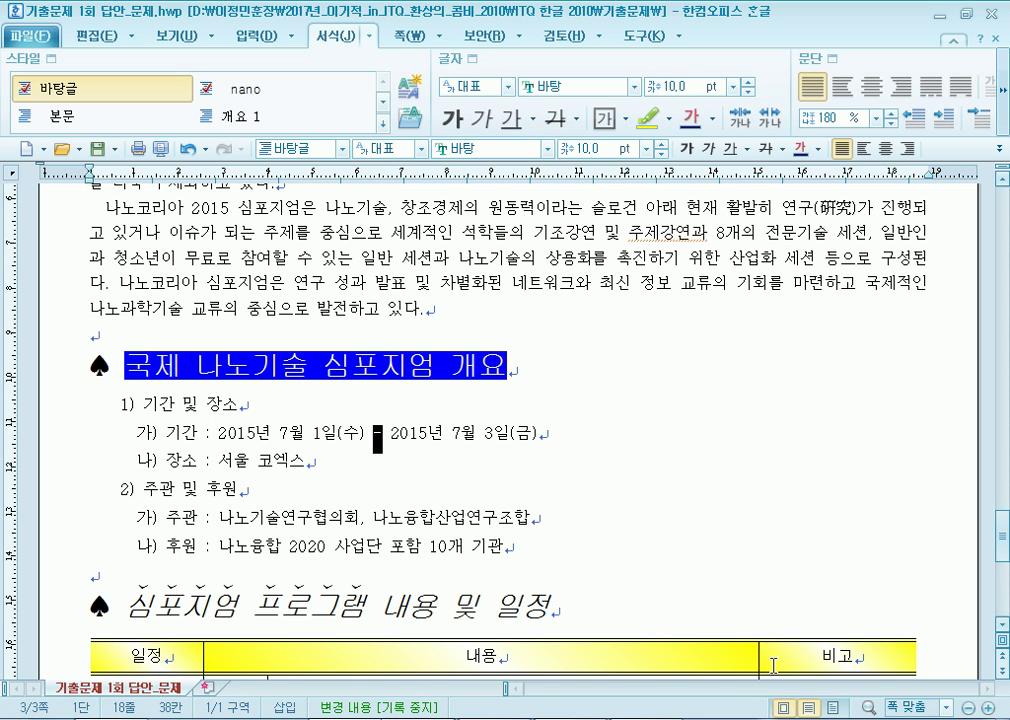
{"action": "key", "text": "Delete"}
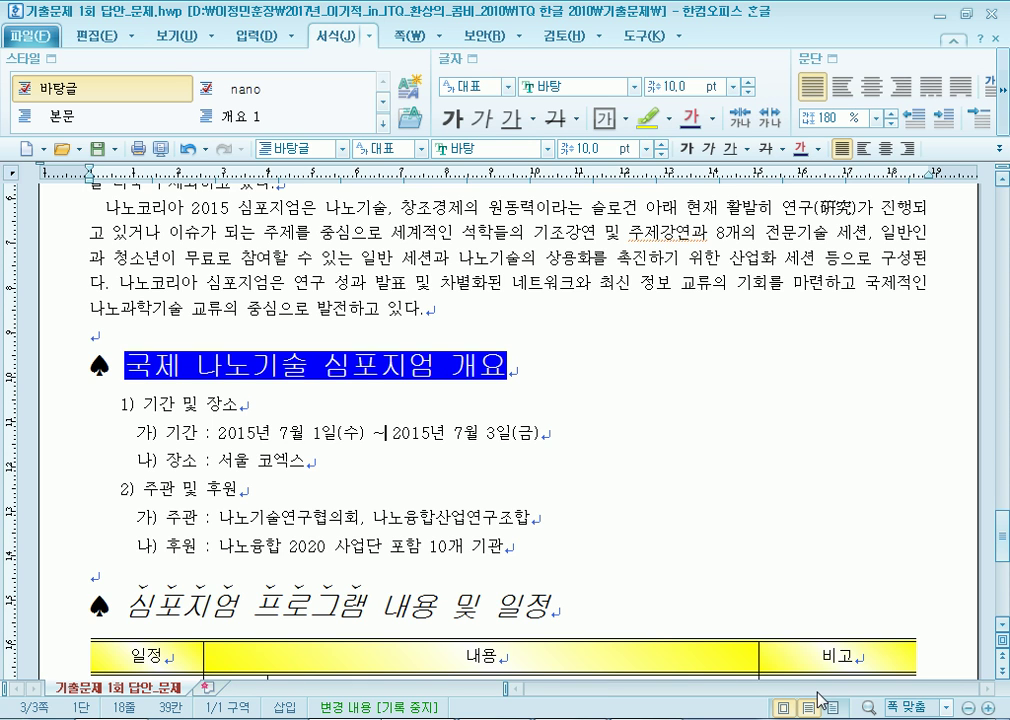
{"action": "type", "text": "-"}
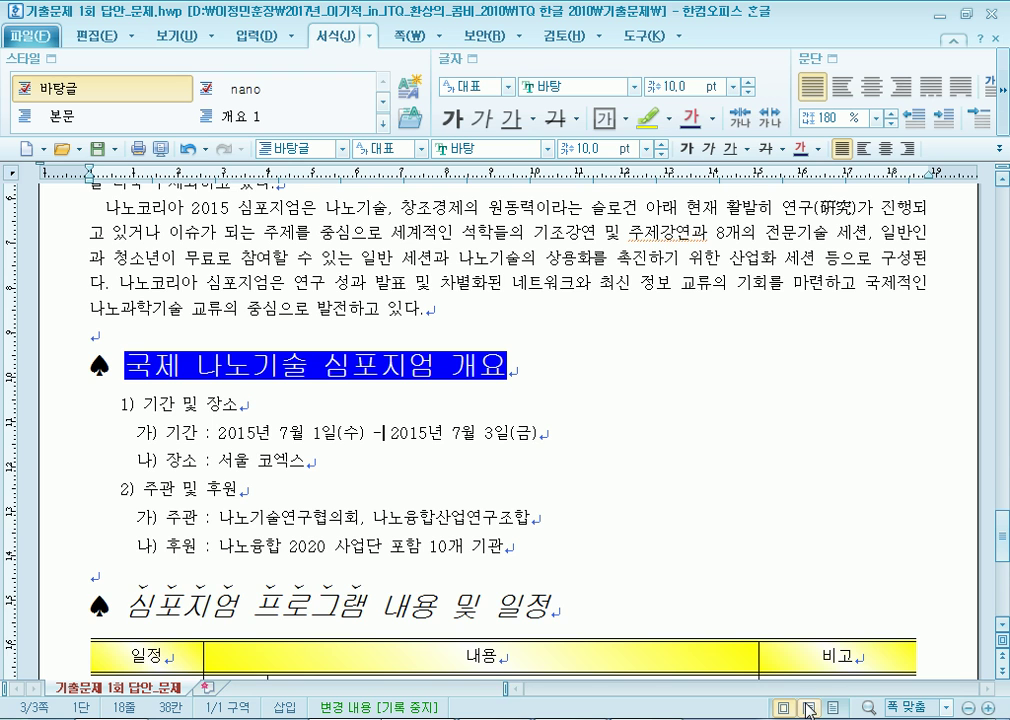
{"action": "scroll", "coordinate": [807, 706], "scroll_direction": "down", "scroll_amount": 3}
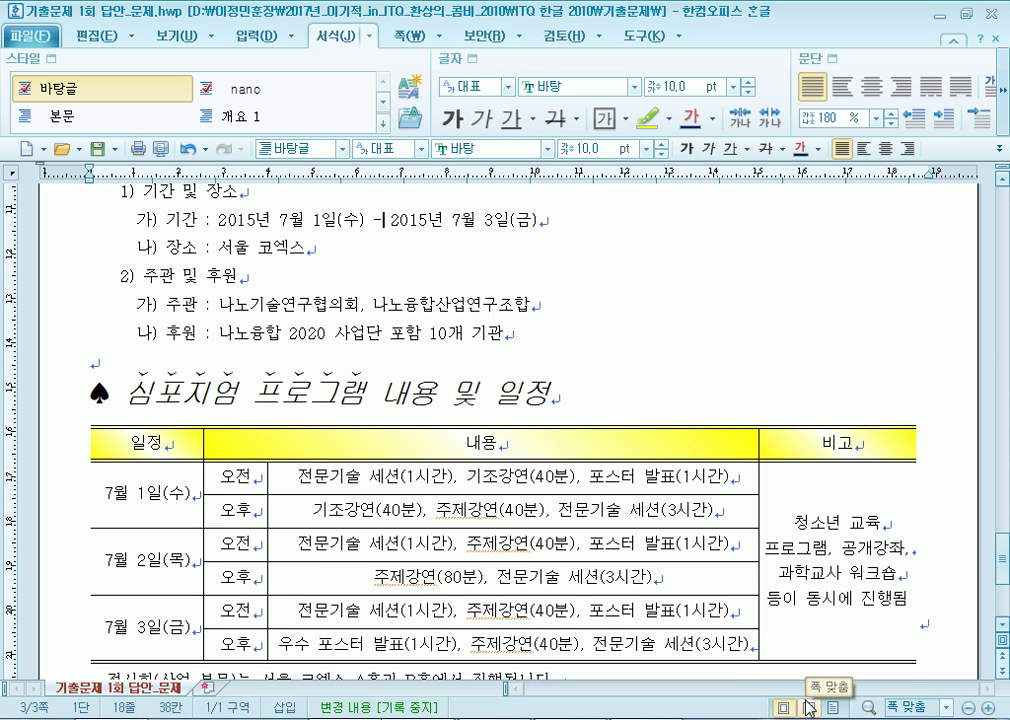
{"action": "key", "text": "Left"}
{"action": "key", "text": "Left"}
{"action": "key", "text": "Delete"}
{"action": "key", "text": "Right"}
{"action": "key", "text": "Delete"}
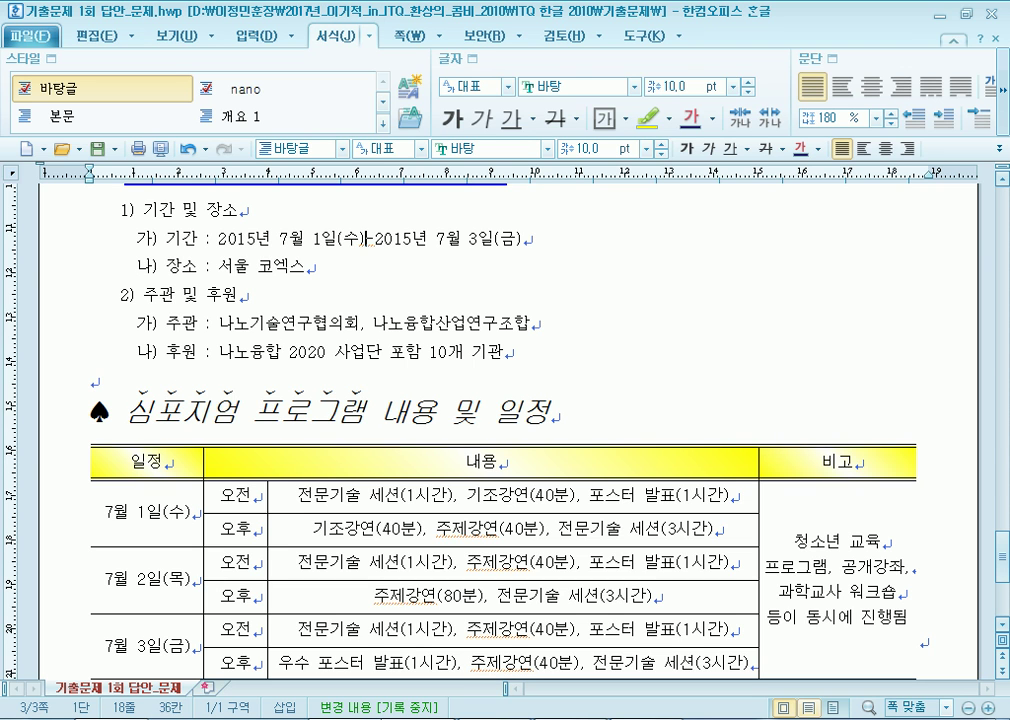
{"action": "key", "text": "Left"}
{"action": "key", "text": "Right"}
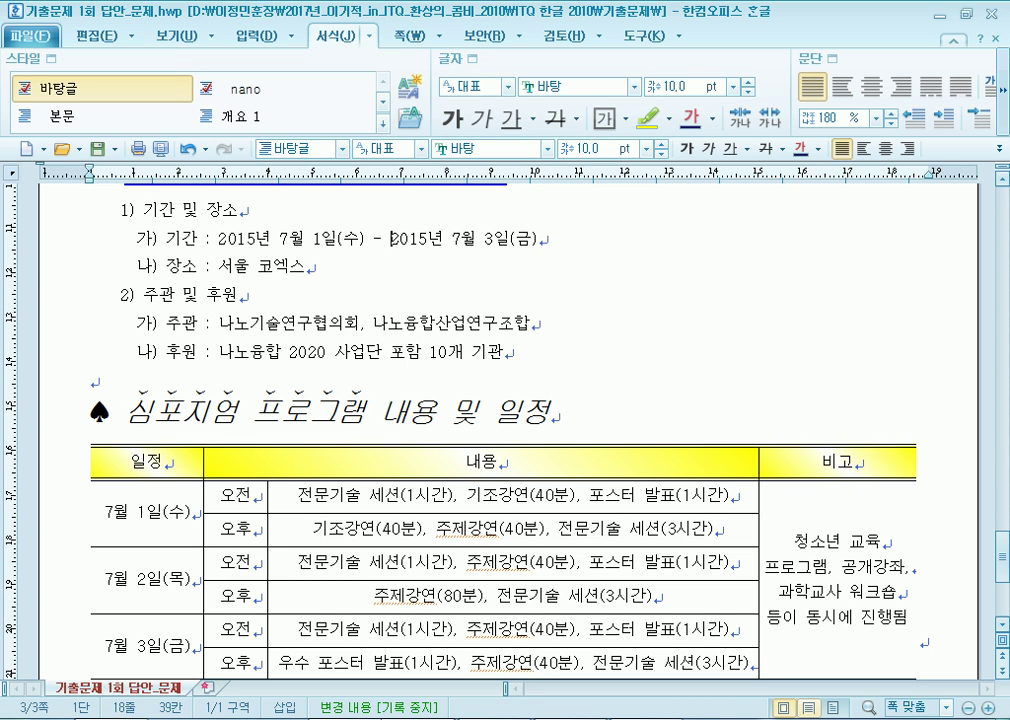
{"action": "key", "text": "Down"}
{"action": "key", "text": "Down"}
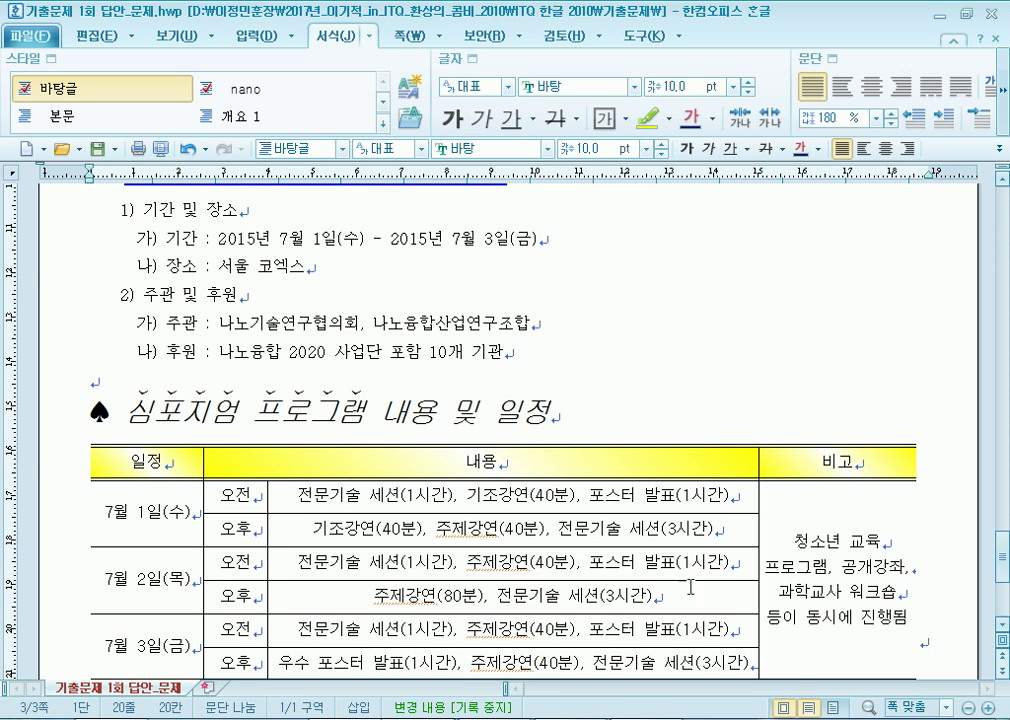
Delete the trailing space after 진행됩니다. in the 전시회 sentence.
{"action": "scroll", "coordinate": [412, 527], "scroll_direction": "down", "scroll_amount": 3}
{"action": "left_click", "coordinate": [465, 354]}
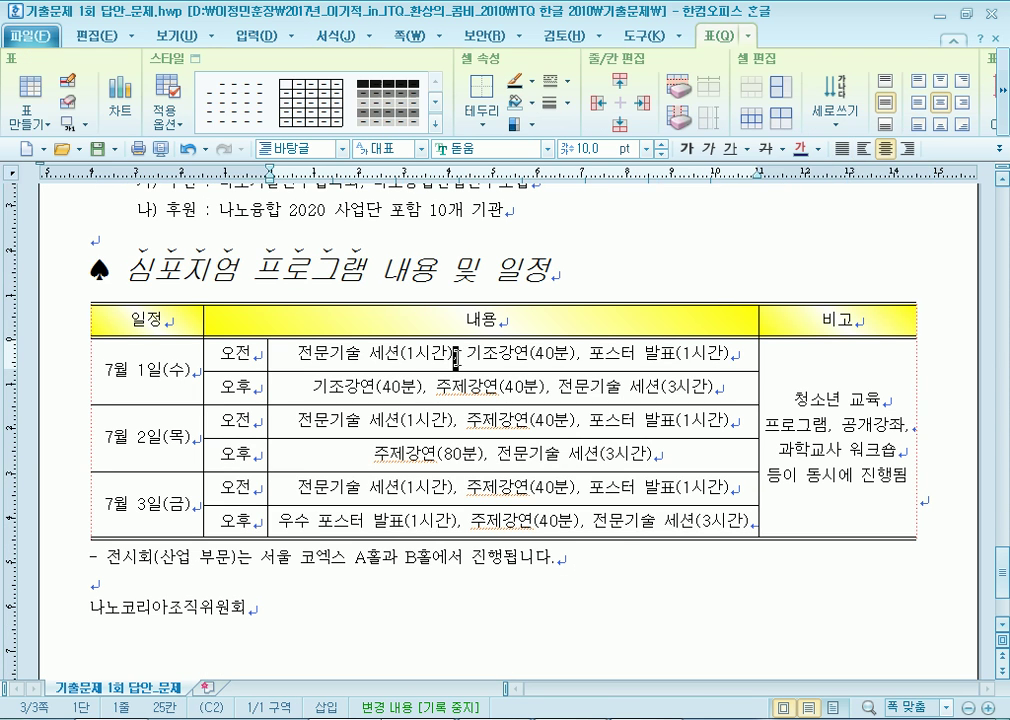
{"action": "left_click", "coordinate": [94, 555]}
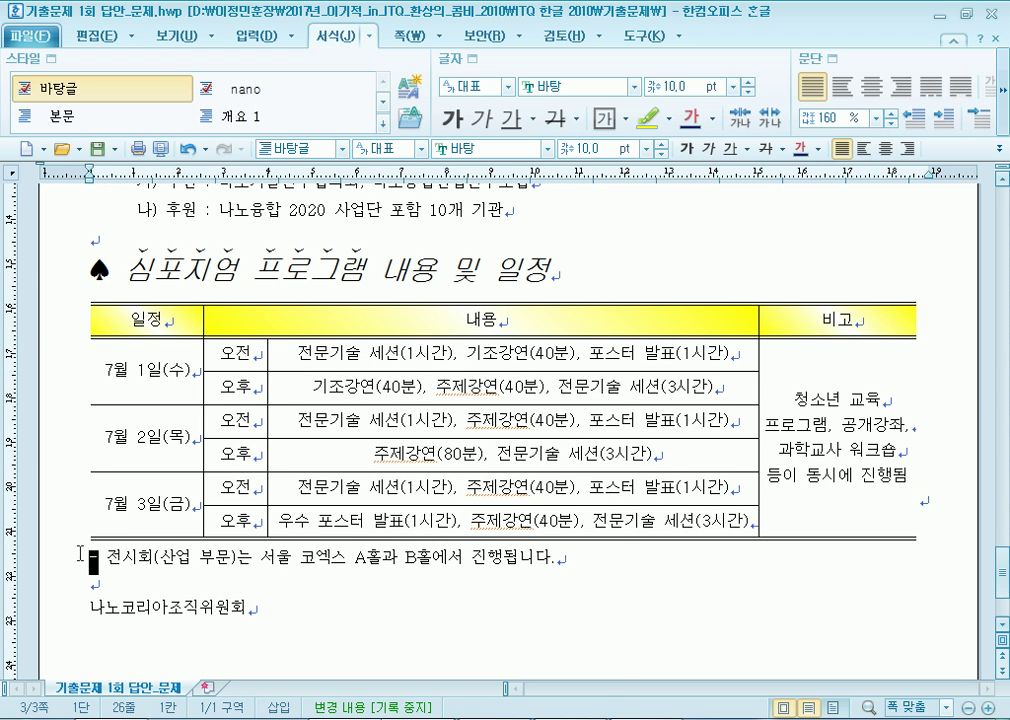
{"action": "scroll", "coordinate": [100, 557], "scroll_direction": "down", "scroll_amount": 3}
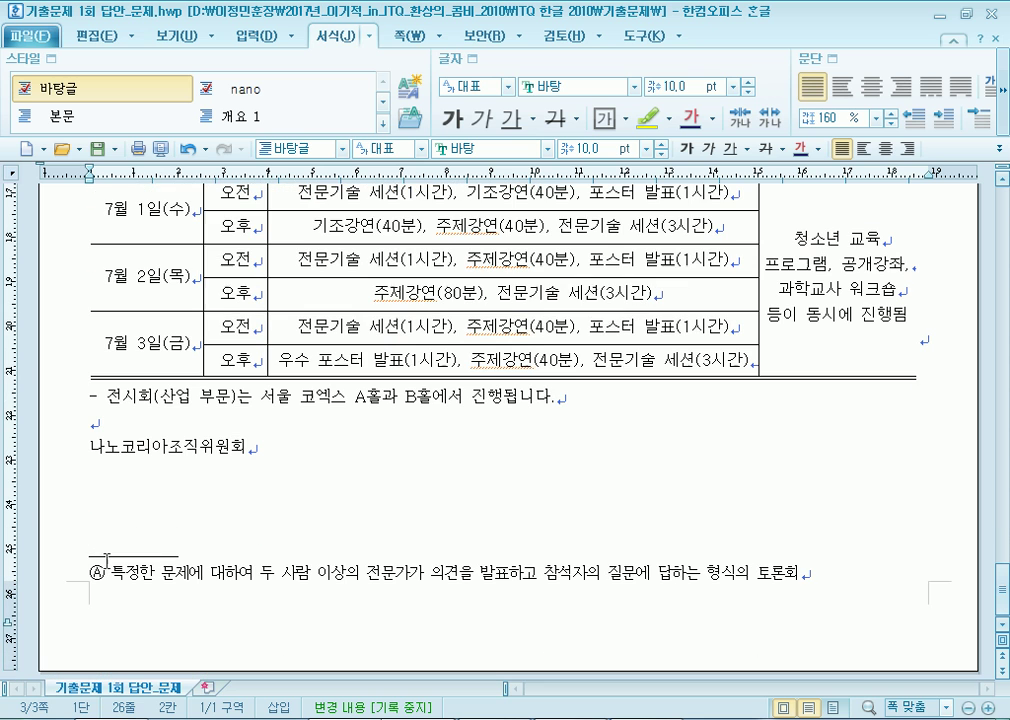
{"action": "left_click", "coordinate": [561, 400]}
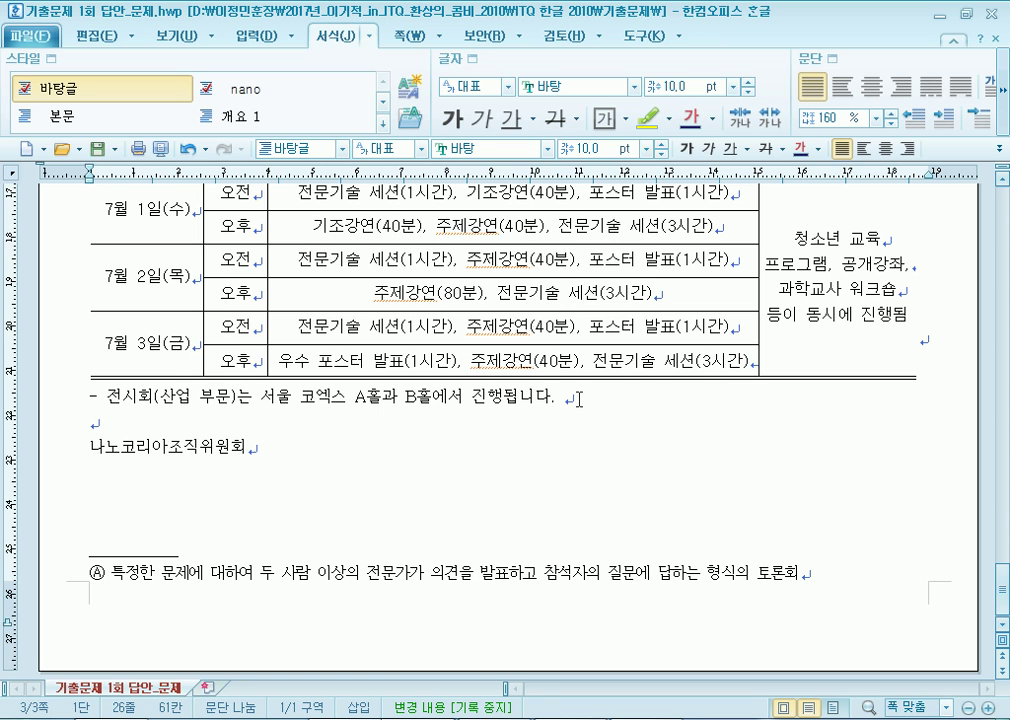
{"action": "key", "text": "BackSpace"}
Select the 나노코리아조직위원회 line, remove the blank line above it, then undo that removal.
{"action": "left_click", "coordinate": [85, 446]}
{"action": "key", "text": "shift+End"}
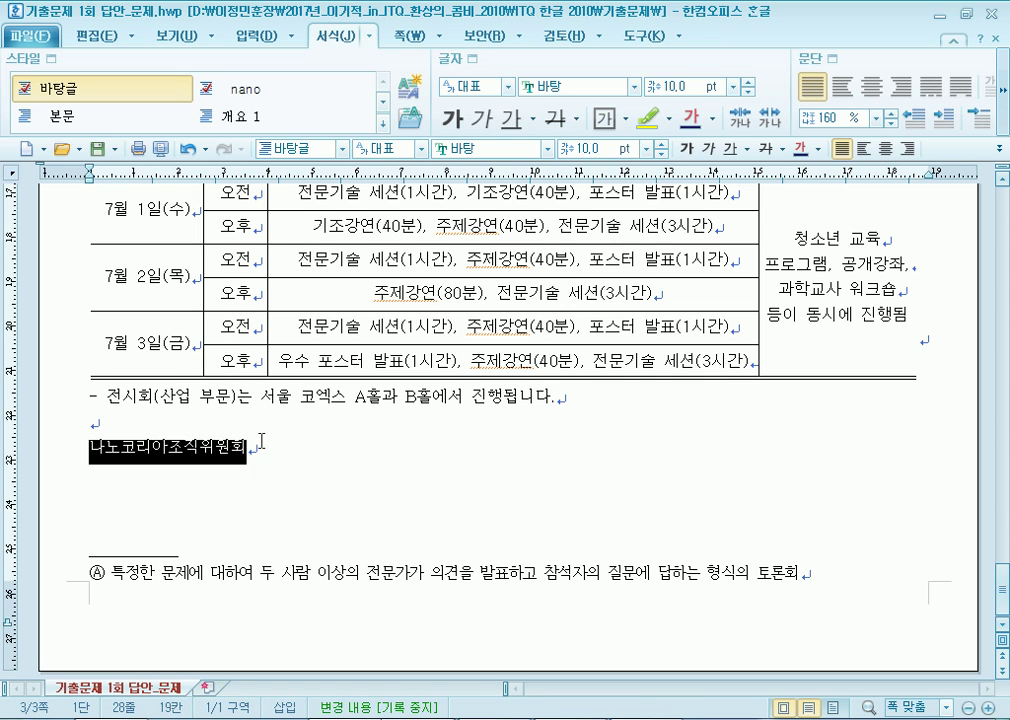
{"action": "key", "text": "Up"}
{"action": "key", "text": "Up"}
{"action": "key", "text": "Right"}
{"action": "key", "text": "Right"}
{"action": "key", "text": "Right"}
{"action": "key", "text": "shift+Right"}
{"action": "left_click_drag", "start_coordinate": [95, 442], "coordinate": [265, 452]}
{"action": "left_click", "coordinate": [118, 422]}
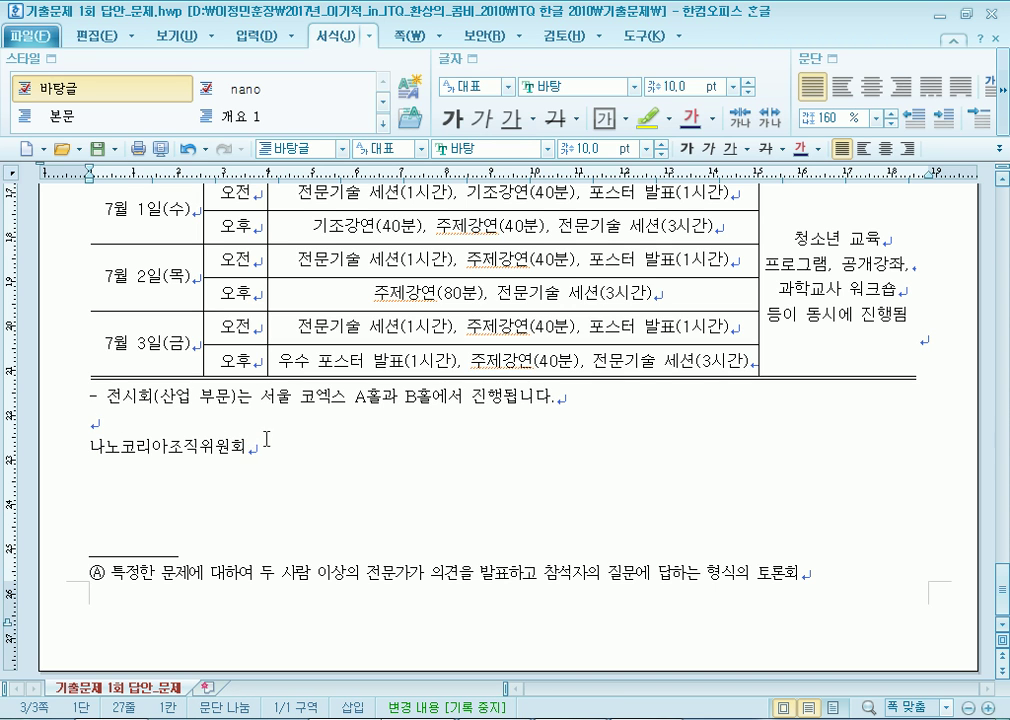
{"action": "key", "text": "Delete"}
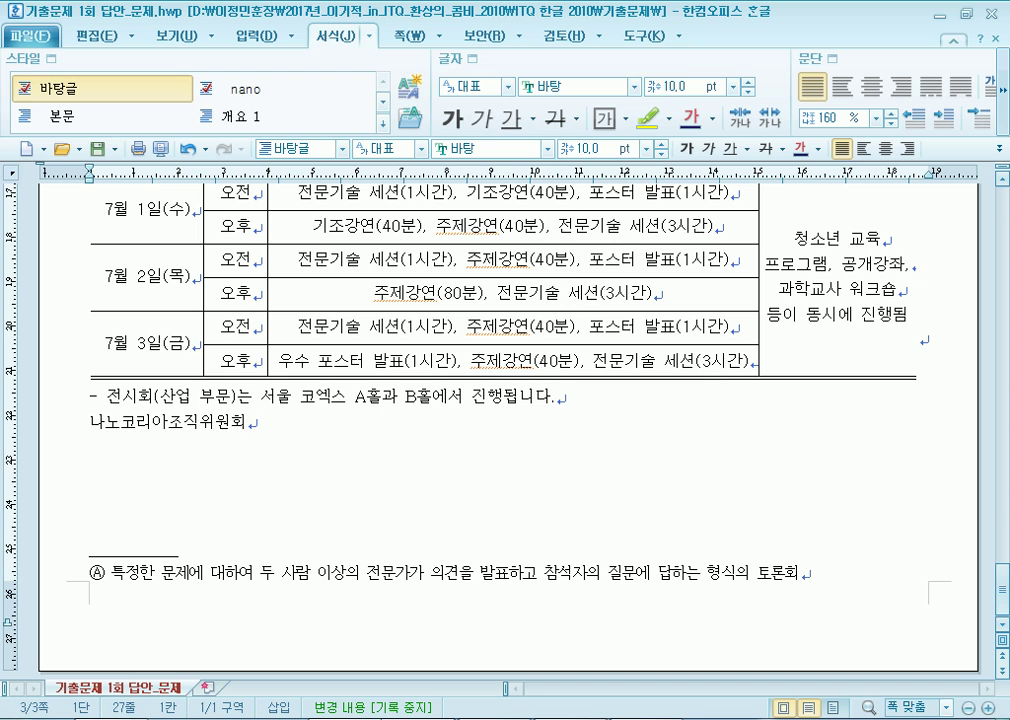
{"action": "key", "text": "ctrl+z"}
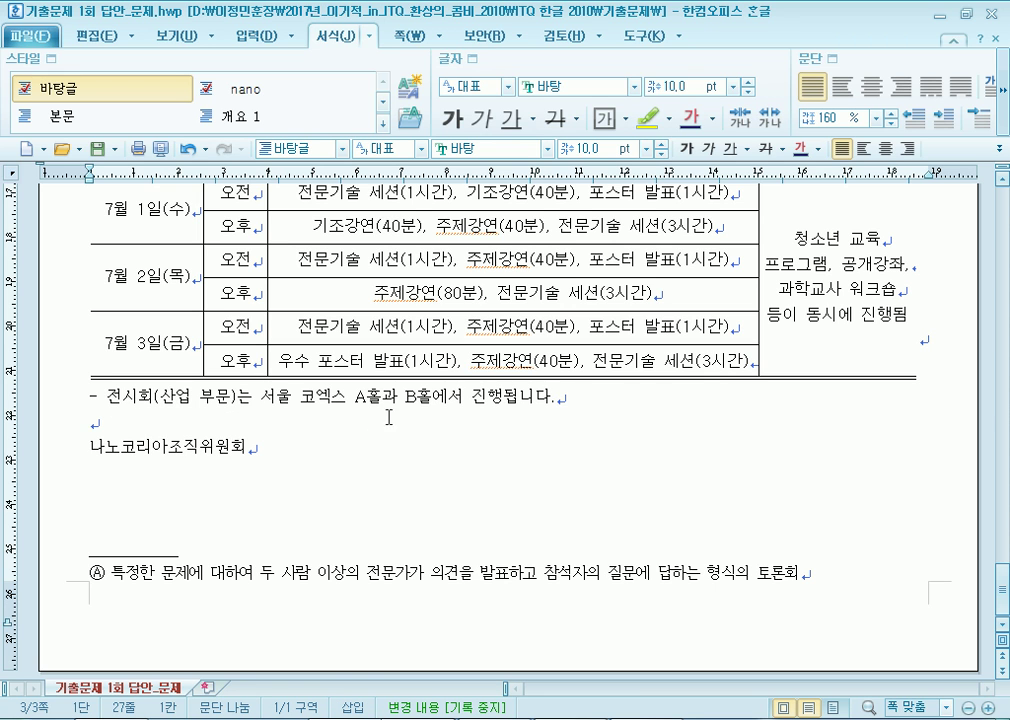
Add blank lines above 나노코리아조직위원회, pushing it to page 4, then delete them again.
{"action": "key", "text": "Return"}
{"action": "key", "text": "Return"}
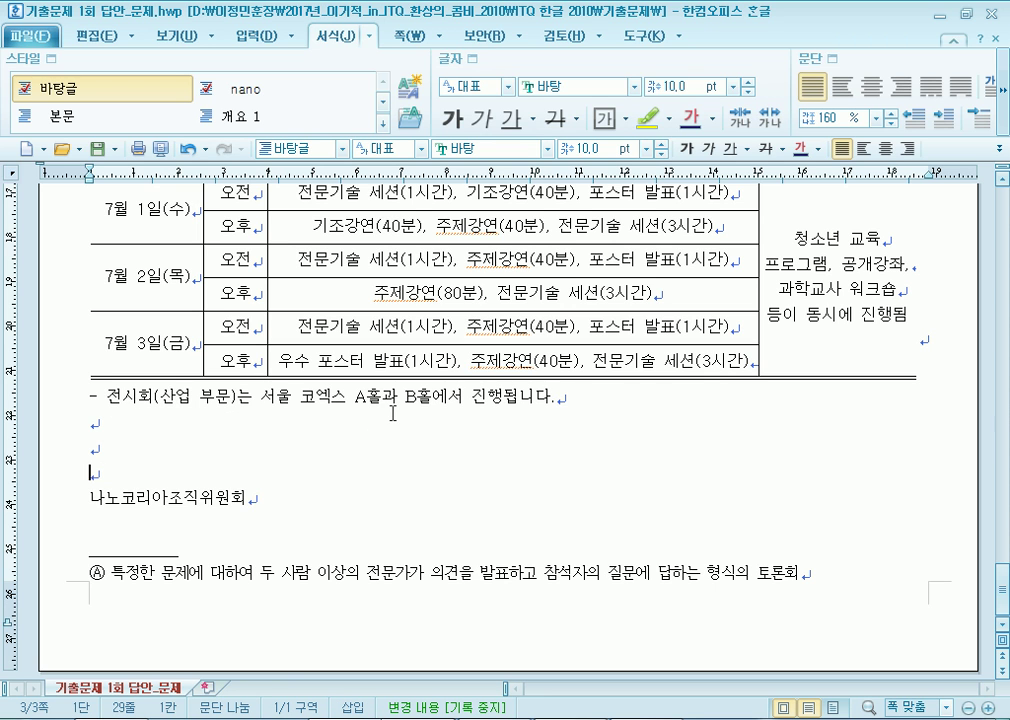
{"action": "key", "text": "Return"}
{"action": "key", "text": "Return"}
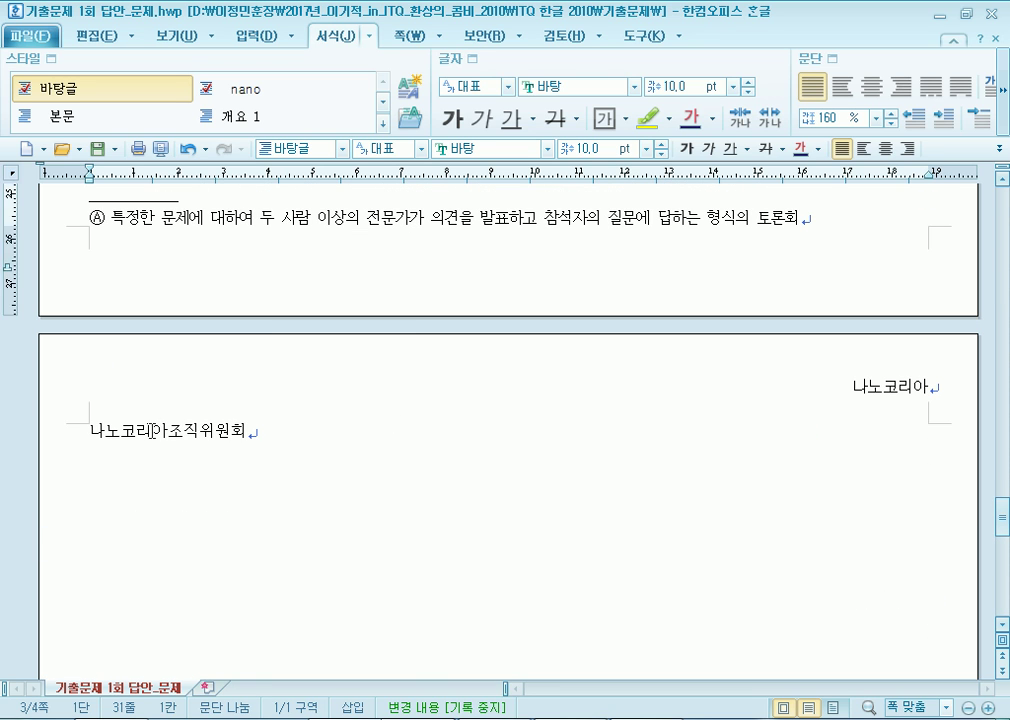
{"action": "left_click", "coordinate": [138, 433]}
{"action": "left_click_drag", "start_coordinate": [138, 433], "coordinate": [222, 430]}
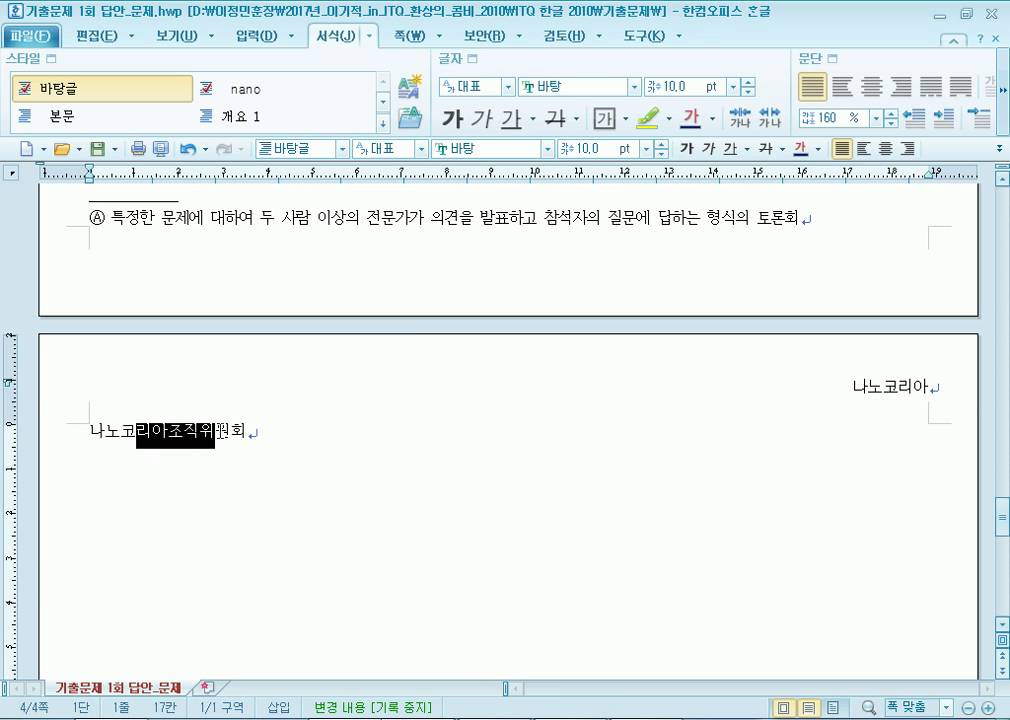
{"action": "scroll", "coordinate": [227, 465], "scroll_direction": "up", "scroll_amount": 1}
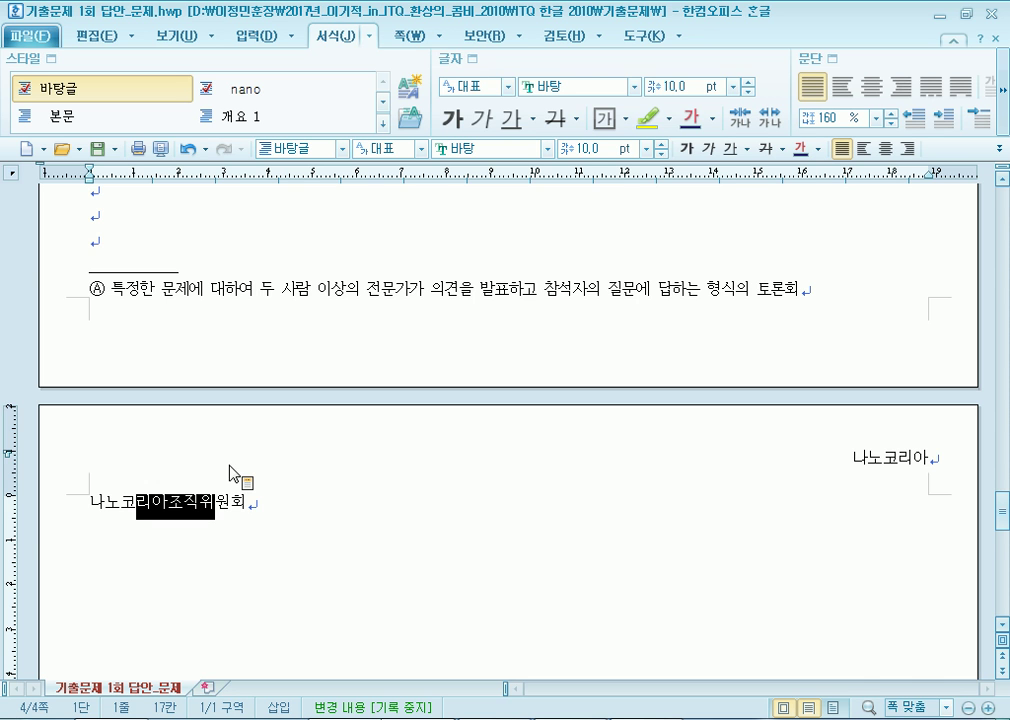
{"action": "scroll", "coordinate": [156, 449], "scroll_direction": "up", "scroll_amount": 3}
{"action": "left_click", "coordinate": [119, 417]}
{"action": "key", "text": "Delete"}
{"action": "key", "text": "BackSpace"}
{"action": "key", "text": "BackSpace"}
{"action": "key", "text": "BackSpace"}
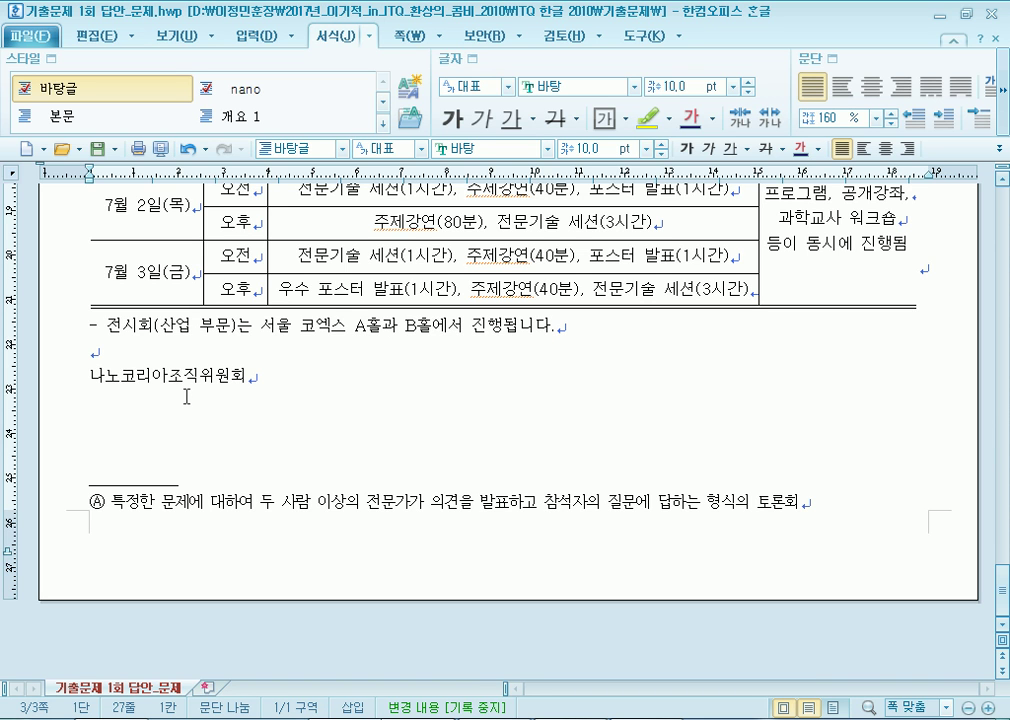
Adjust the blank lines so 나노코리아조직위원회 stays on page 3, one line below the sentence.
{"action": "key", "text": "Return"}
{"action": "key", "text": "Return"}
{"action": "key", "text": "Return"}
{"action": "key", "text": "Return"}
{"action": "key", "text": "Return"}
{"action": "key", "text": "Return"}
{"action": "key", "text": "Return"}
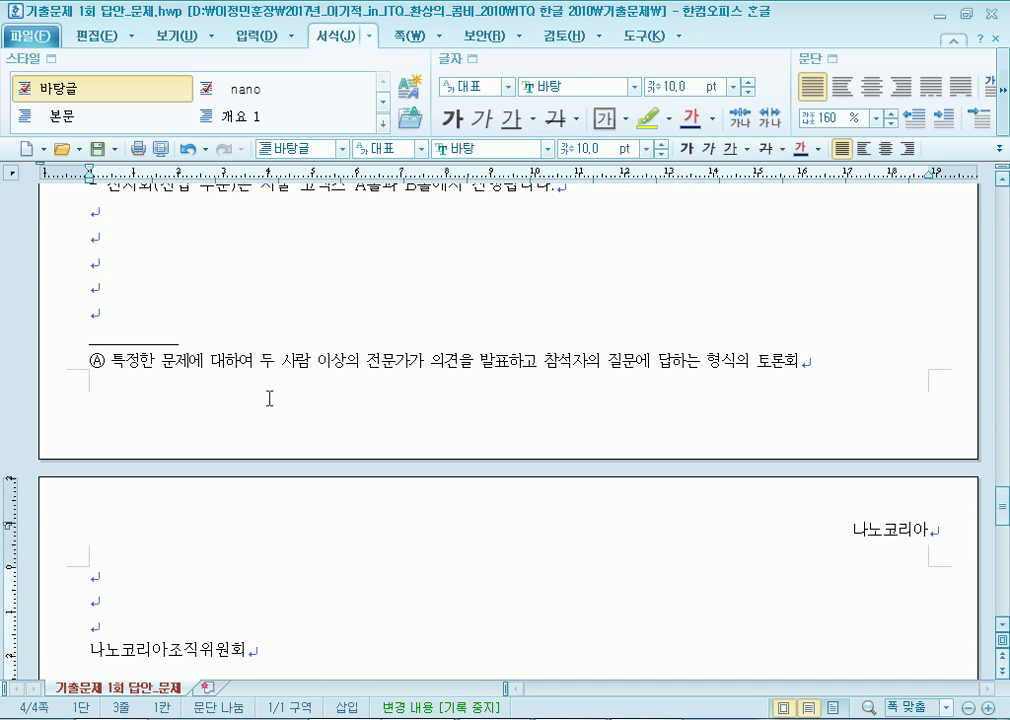
{"action": "scroll", "coordinate": [270, 428], "scroll_direction": "down", "scroll_amount": 3}
{"action": "key", "text": "Down"}
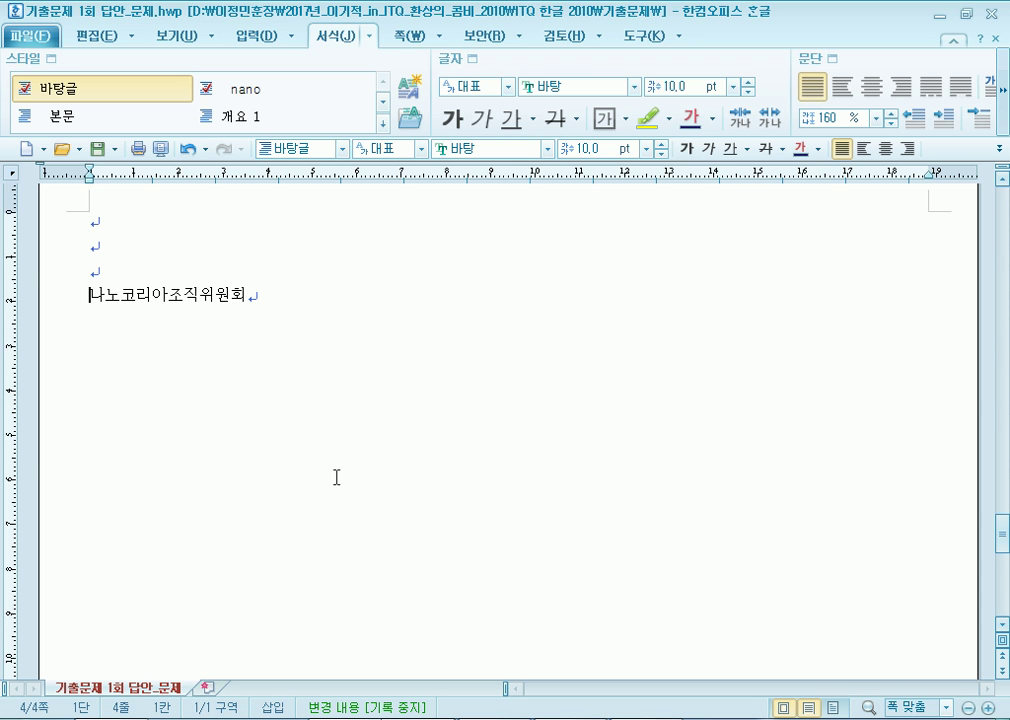
{"action": "key", "text": "BackSpace"}
{"action": "key", "text": "BackSpace"}
{"action": "key", "text": "Return"}
{"action": "key", "text": "Return"}
{"action": "key", "text": "Return"}
{"action": "key", "text": "Return"}
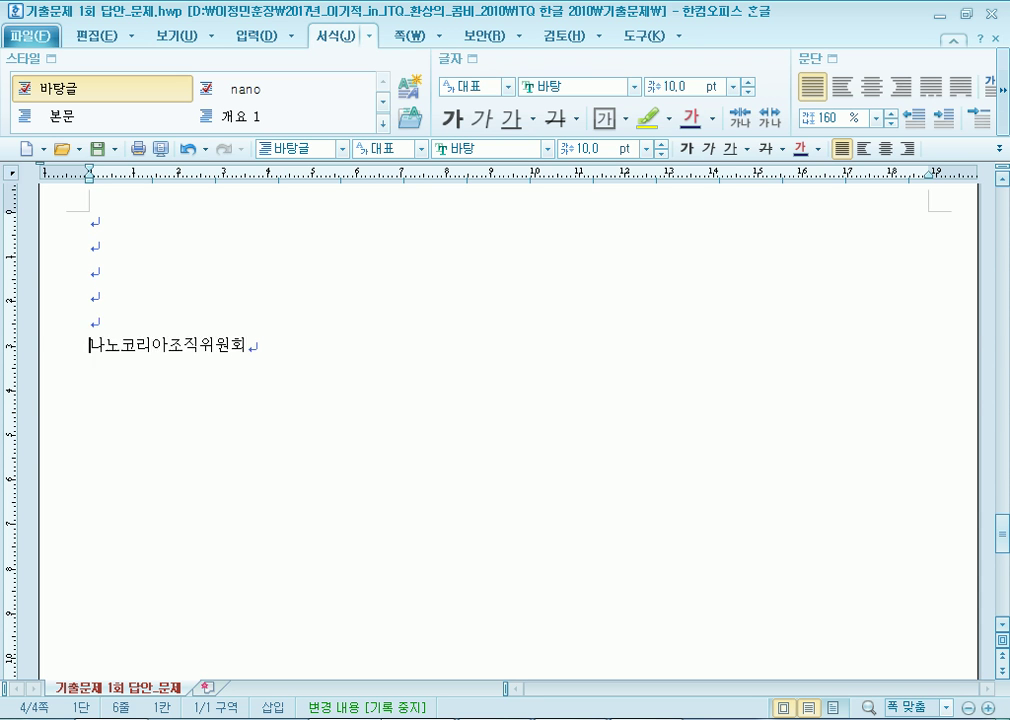
{"action": "scroll", "coordinate": [316, 485], "scroll_direction": "up", "scroll_amount": 3}
{"action": "scroll", "coordinate": [110, 292], "scroll_direction": "up", "scroll_amount": 2}
{"action": "left_click", "coordinate": [110, 292]}
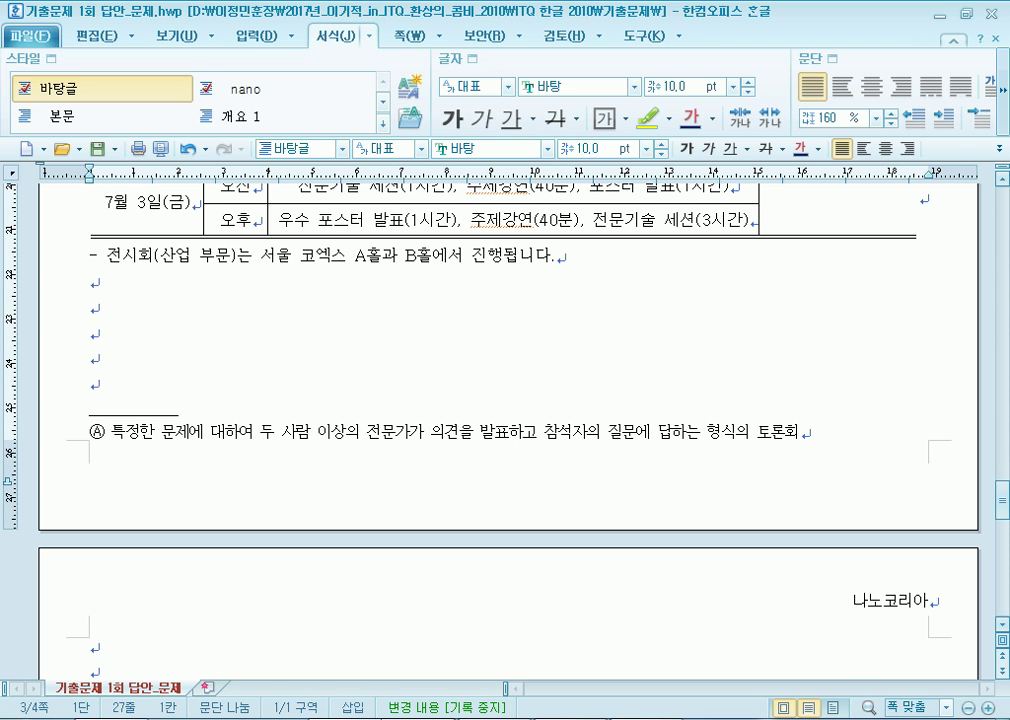
{"action": "key", "text": "Delete"}
{"action": "key", "text": "Delete"}
{"action": "key", "text": "Delete"}
{"action": "key", "text": "Delete"}
{"action": "key", "text": "Delete"}
{"action": "key", "text": "Delete"}
{"action": "key", "text": "Delete"}
{"action": "key", "text": "Delete"}
{"action": "key", "text": "Delete"}
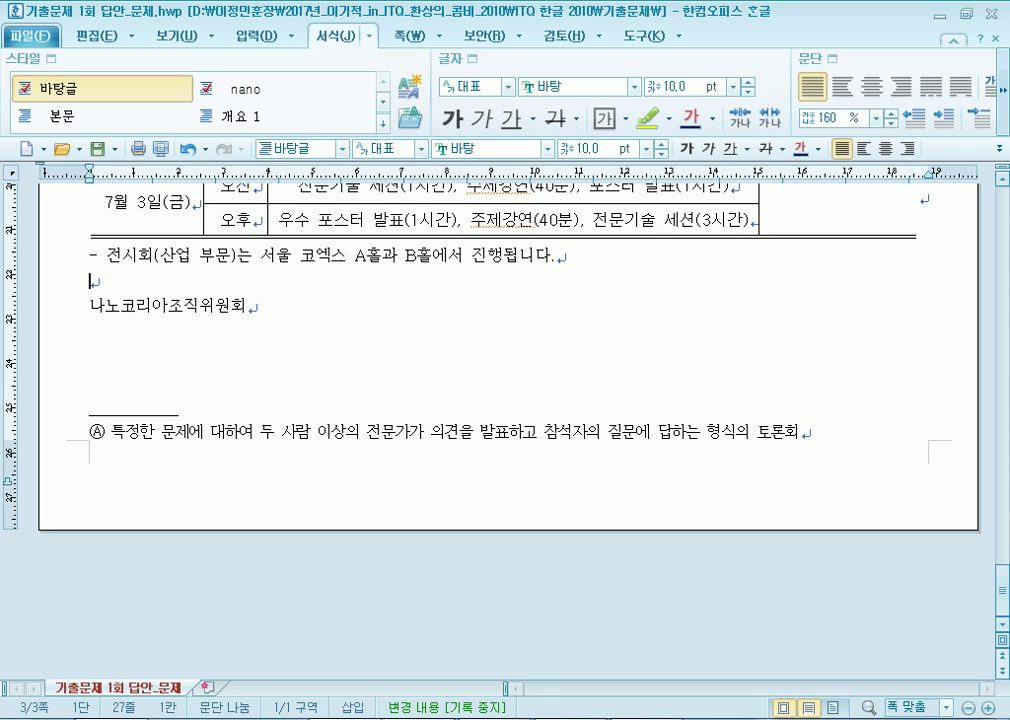
Right-align the 나노코리아조직위원회 line and set it in 궁서 at 24 pt.
{"action": "left_click_drag", "start_coordinate": [273, 302], "coordinate": [50, 302]}
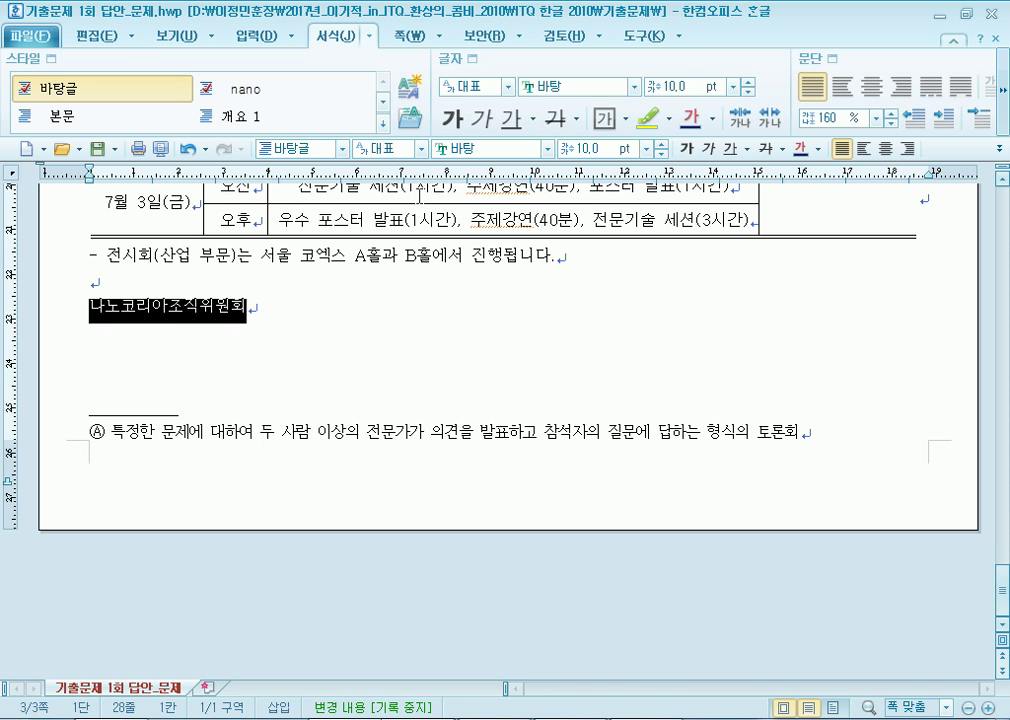
{"action": "left_click", "coordinate": [907, 148]}
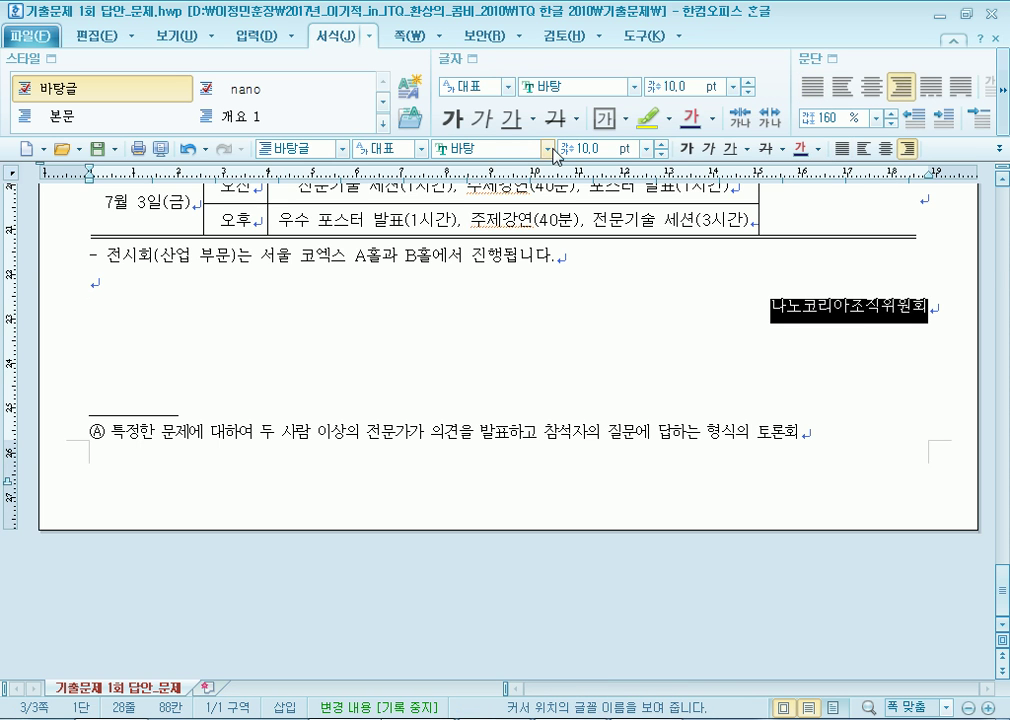
{"action": "left_click", "coordinate": [546, 148]}
{"action": "left_click", "coordinate": [471, 224]}
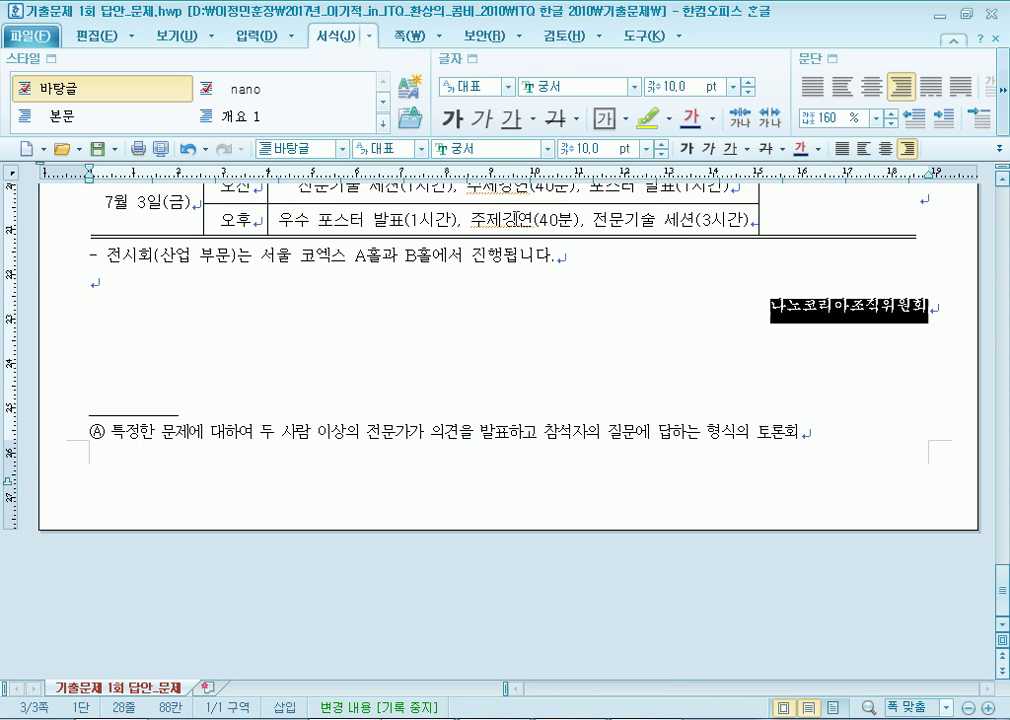
{"action": "left_click", "coordinate": [661, 145]}
{"action": "left_click", "coordinate": [661, 145]}
{"action": "left_click", "coordinate": [661, 145]}
{"action": "left_click", "coordinate": [661, 145]}
{"action": "left_click", "coordinate": [661, 145]}
{"action": "left_click", "coordinate": [661, 145]}
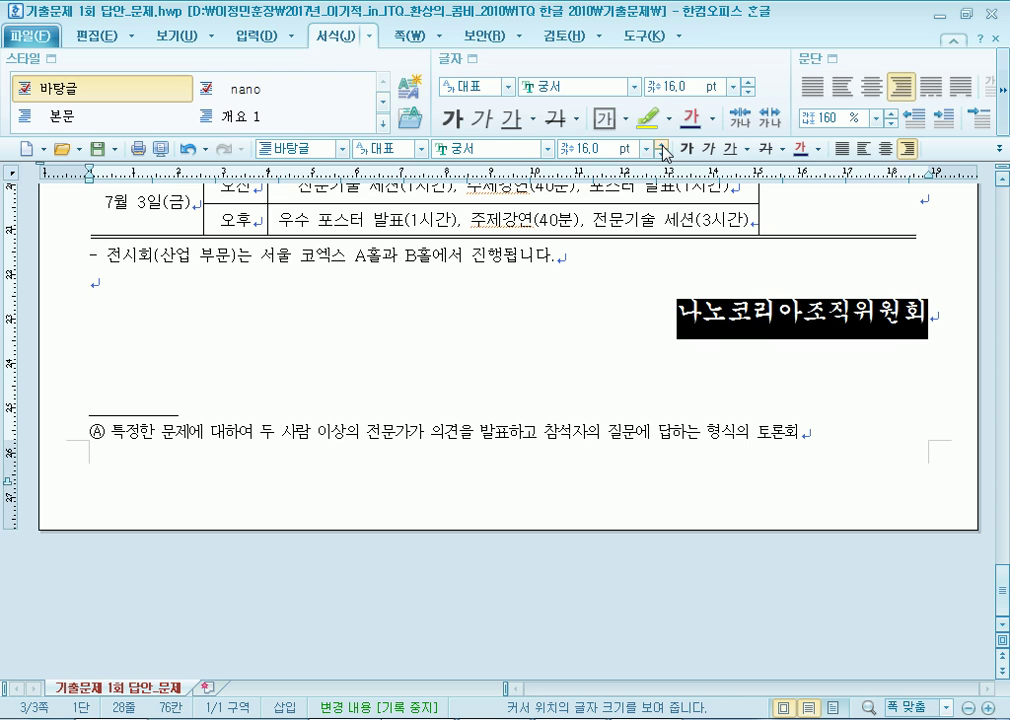
{"action": "left_click", "coordinate": [661, 145]}
{"action": "left_click", "coordinate": [661, 145]}
{"action": "left_click", "coordinate": [661, 145]}
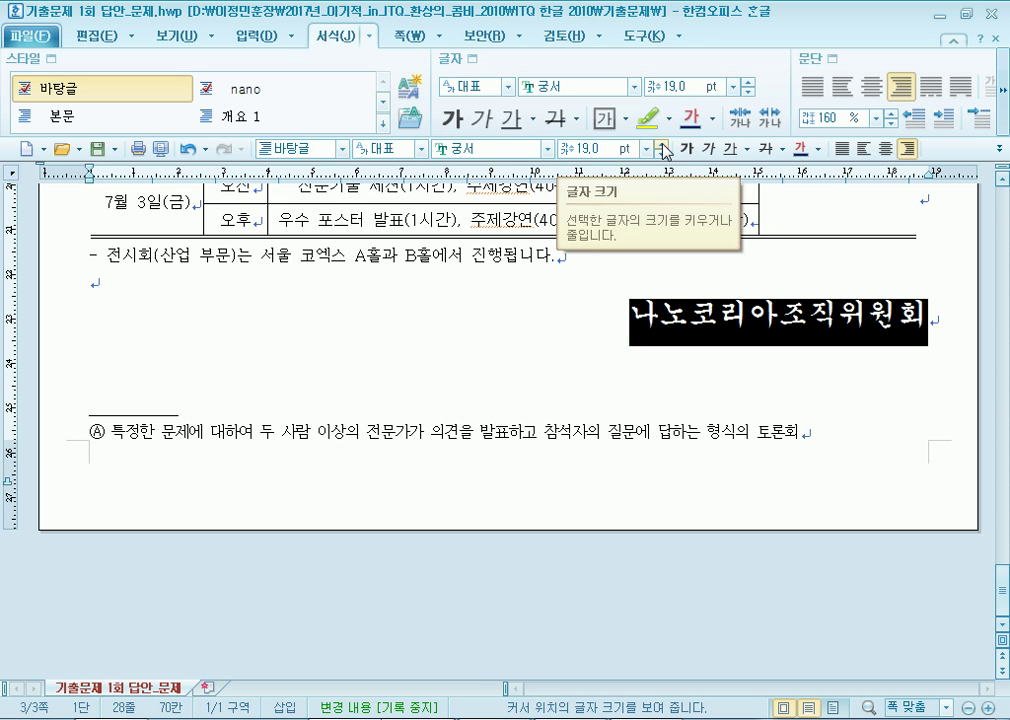
{"action": "left_click", "coordinate": [661, 145]}
{"action": "left_click", "coordinate": [661, 145]}
{"action": "left_click", "coordinate": [661, 145]}
{"action": "left_click", "coordinate": [661, 145]}
{"action": "left_click", "coordinate": [661, 145]}
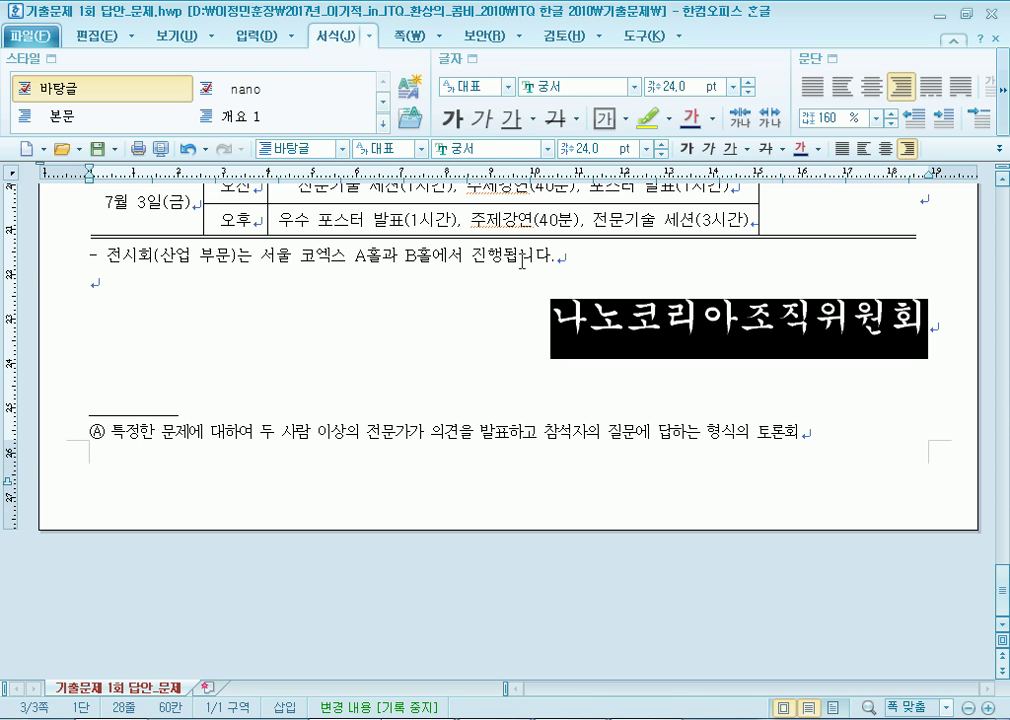
In 글자 모양, widen the name's 장평 to about 110 and apply it.
{"action": "left_click", "coordinate": [472, 58]}
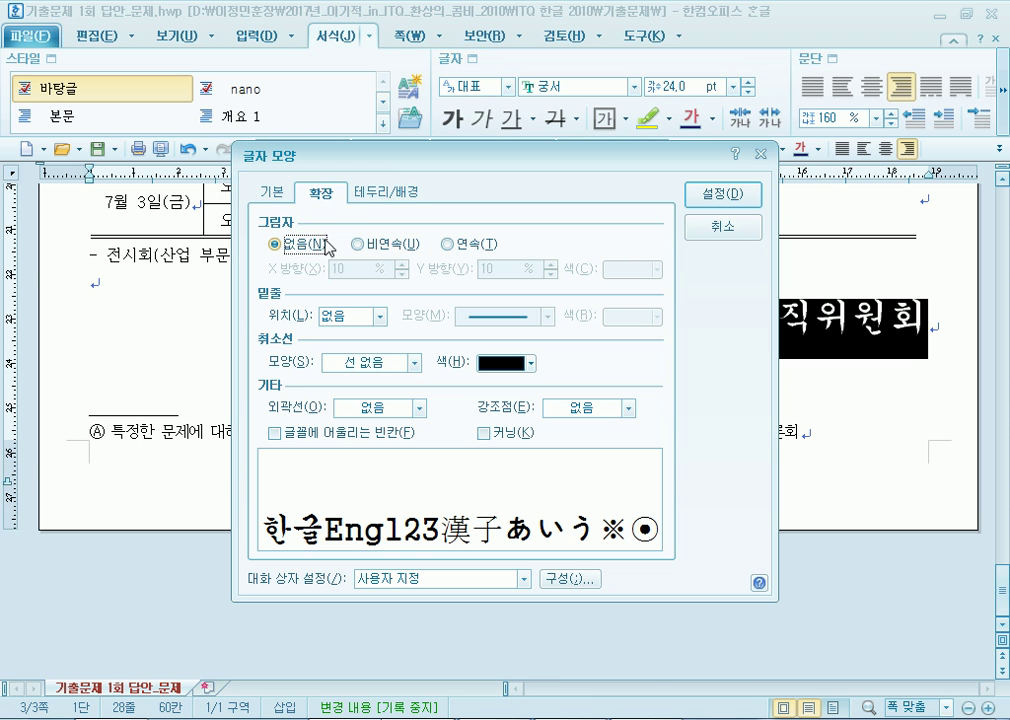
{"action": "left_click", "coordinate": [270, 192]}
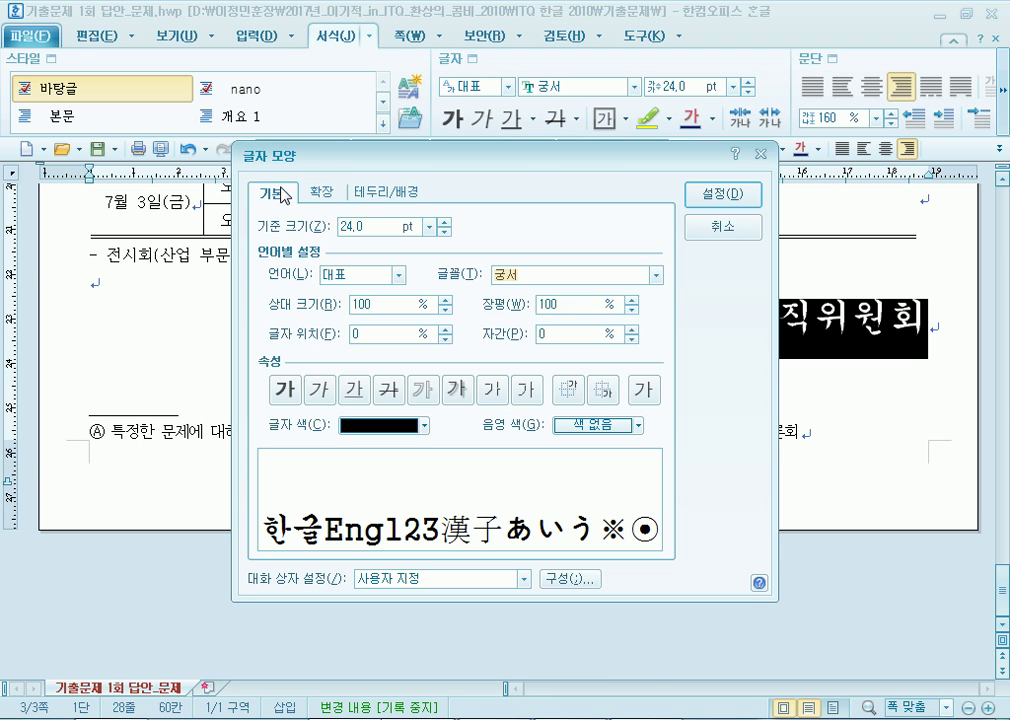
{"action": "left_click", "coordinate": [632, 300]}
{"action": "left_click", "coordinate": [632, 300]}
{"action": "left_click", "coordinate": [632, 300]}
{"action": "left_click", "coordinate": [632, 300]}
{"action": "left_click", "coordinate": [632, 300]}
{"action": "left_click", "coordinate": [632, 300]}
{"action": "left_click", "coordinate": [632, 300]}
{"action": "left_click", "coordinate": [632, 300]}
{"action": "left_click", "coordinate": [632, 300]}
{"action": "left_click", "coordinate": [632, 300]}
{"action": "left_click", "coordinate": [722, 194]}
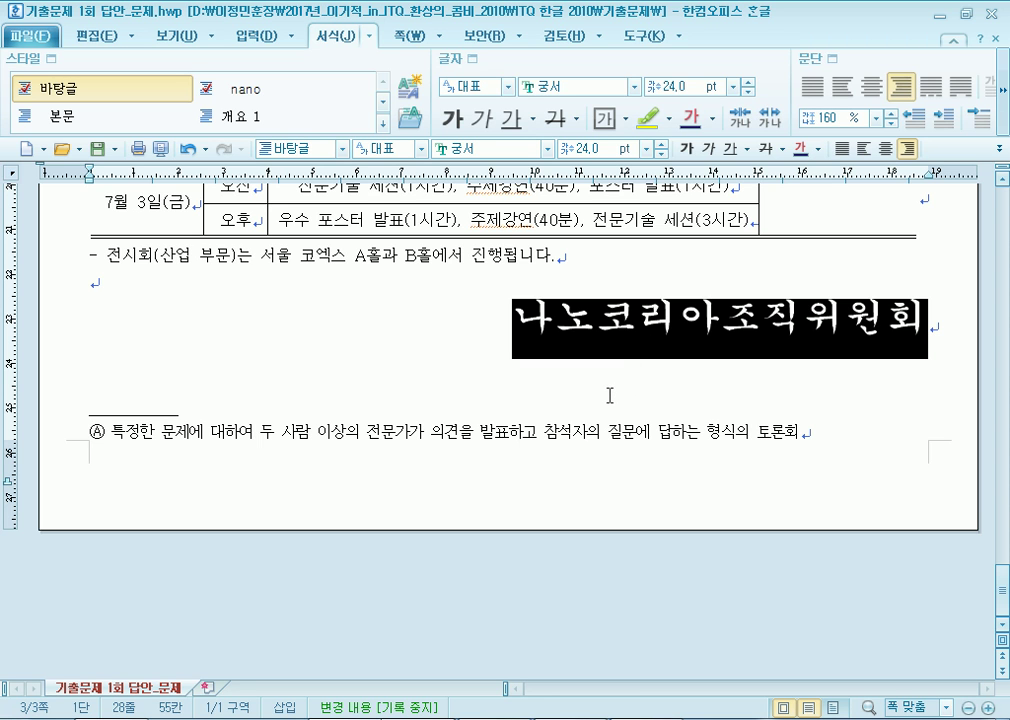
{"action": "left_click", "coordinate": [415, 287]}
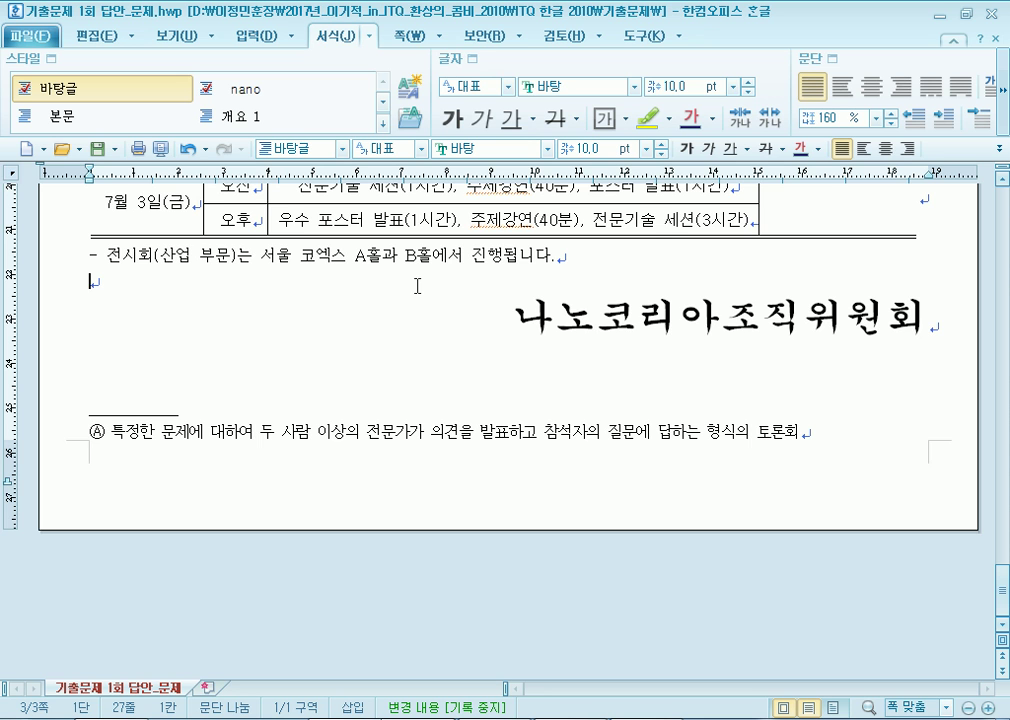
{"action": "scroll", "coordinate": [383, 282], "scroll_direction": "up", "scroll_amount": 3}
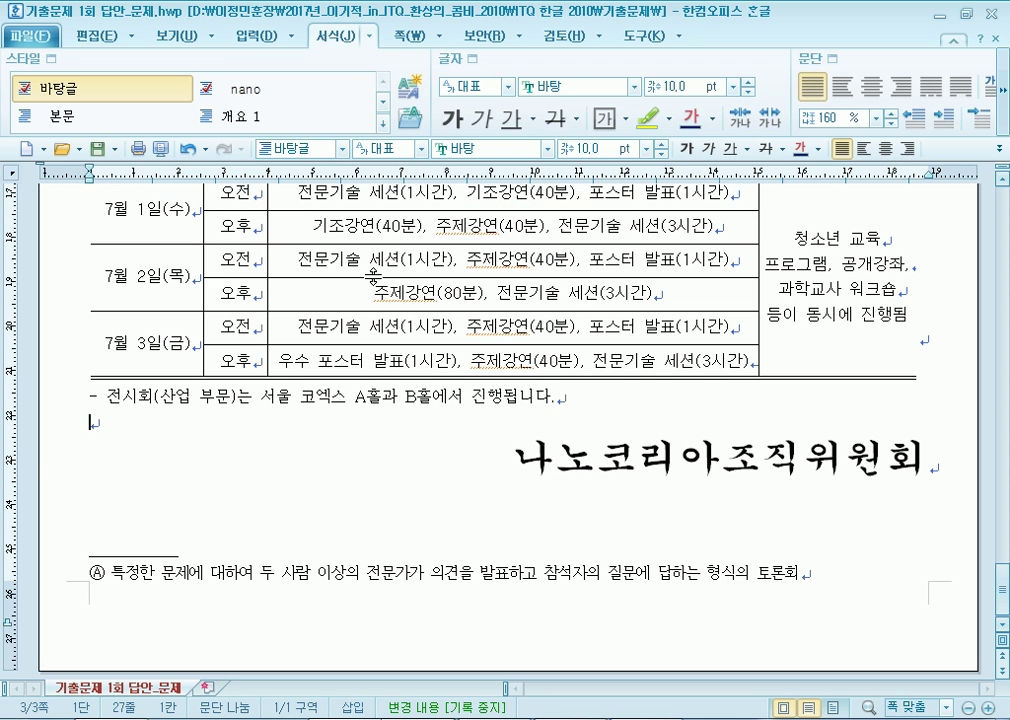
{"action": "left_click", "coordinate": [400, 40]}
Insert bottom-right page numbers using the 가,나,다 number format.
{"action": "left_click", "coordinate": [436, 98]}
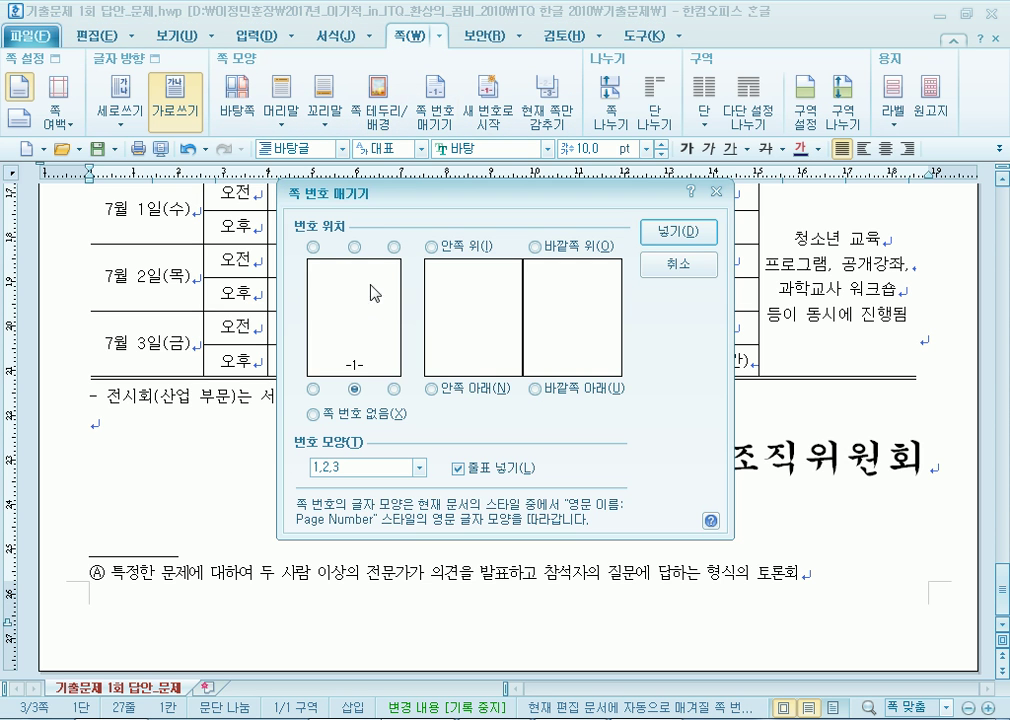
{"action": "left_click", "coordinate": [395, 389]}
{"action": "left_click_drag", "start_coordinate": [460, 201], "coordinate": [510, 52]}
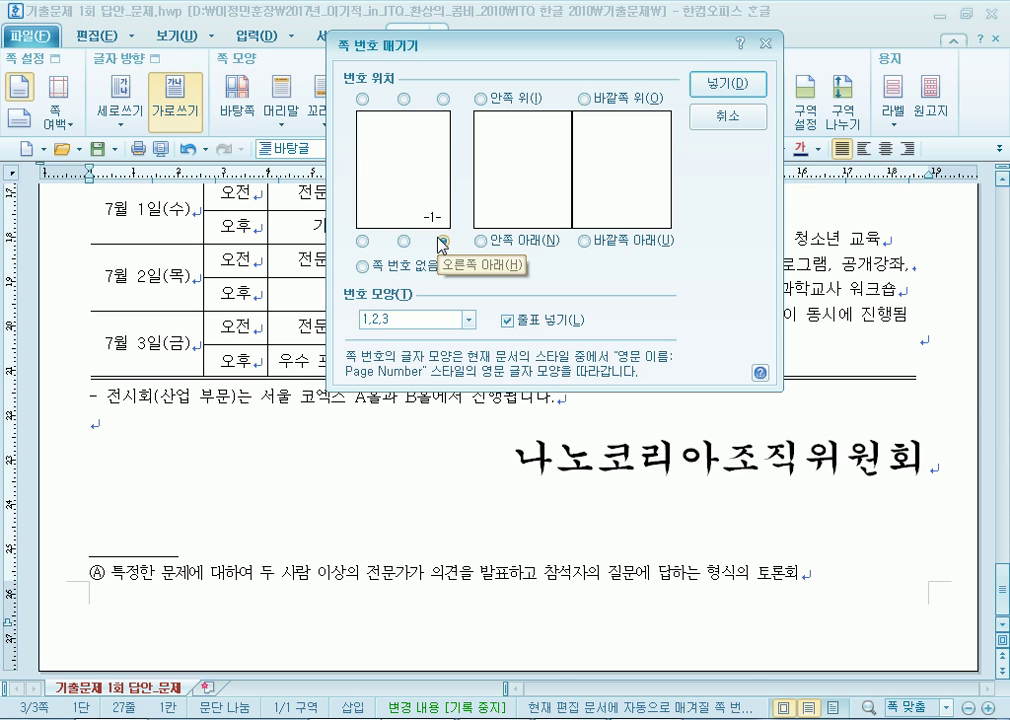
{"action": "left_click", "coordinate": [410, 322]}
{"action": "left_click", "coordinate": [410, 378]}
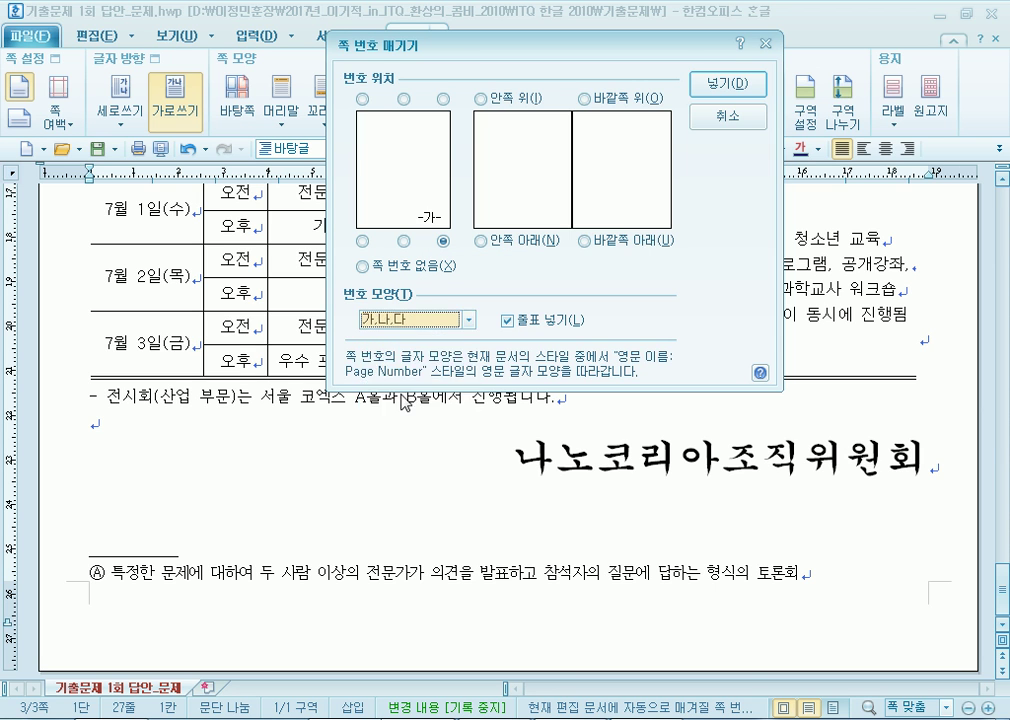
{"action": "left_click", "coordinate": [425, 322]}
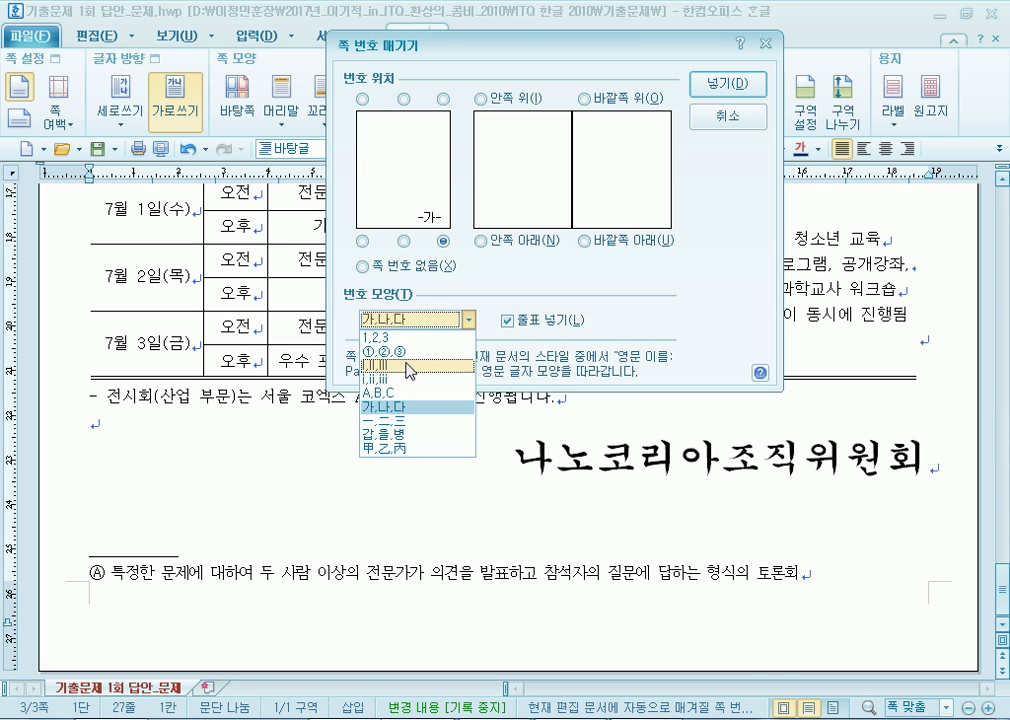
{"action": "left_click", "coordinate": [403, 406]}
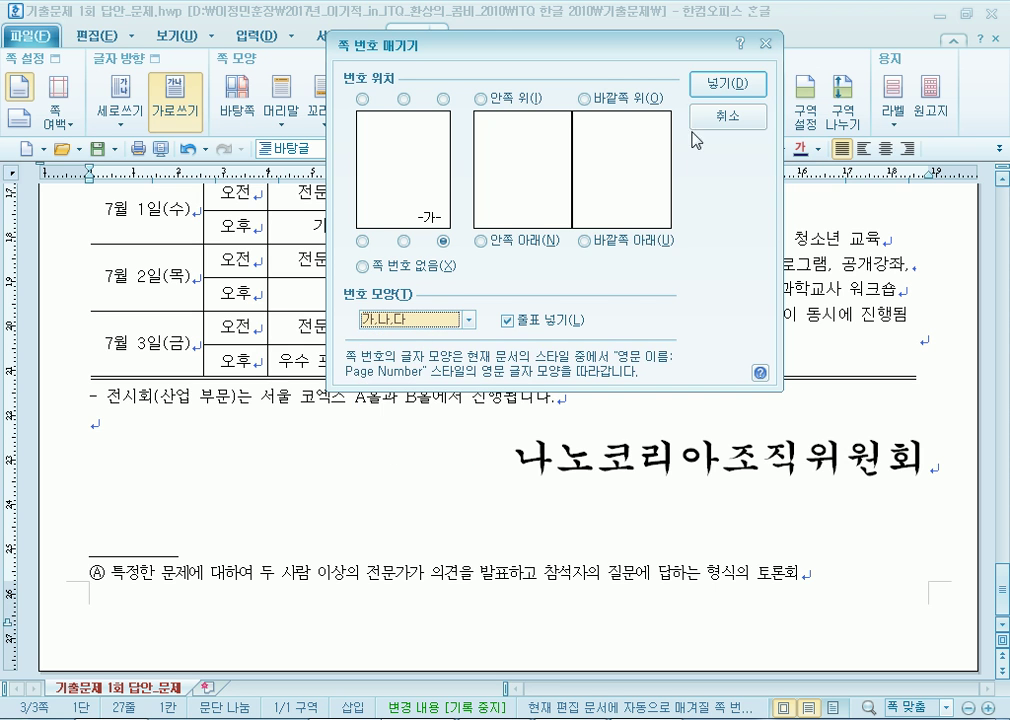
{"action": "left_click", "coordinate": [720, 86]}
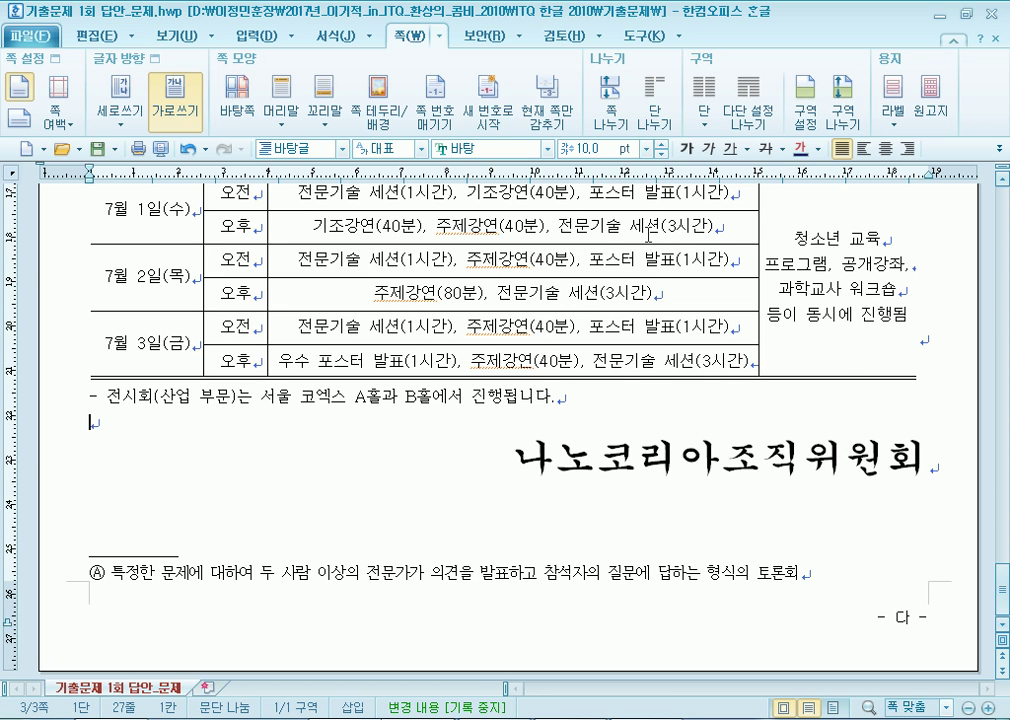
Restart the page numbering with start number 5 so the page shows - 마 -.
{"action": "left_click", "coordinate": [490, 118]}
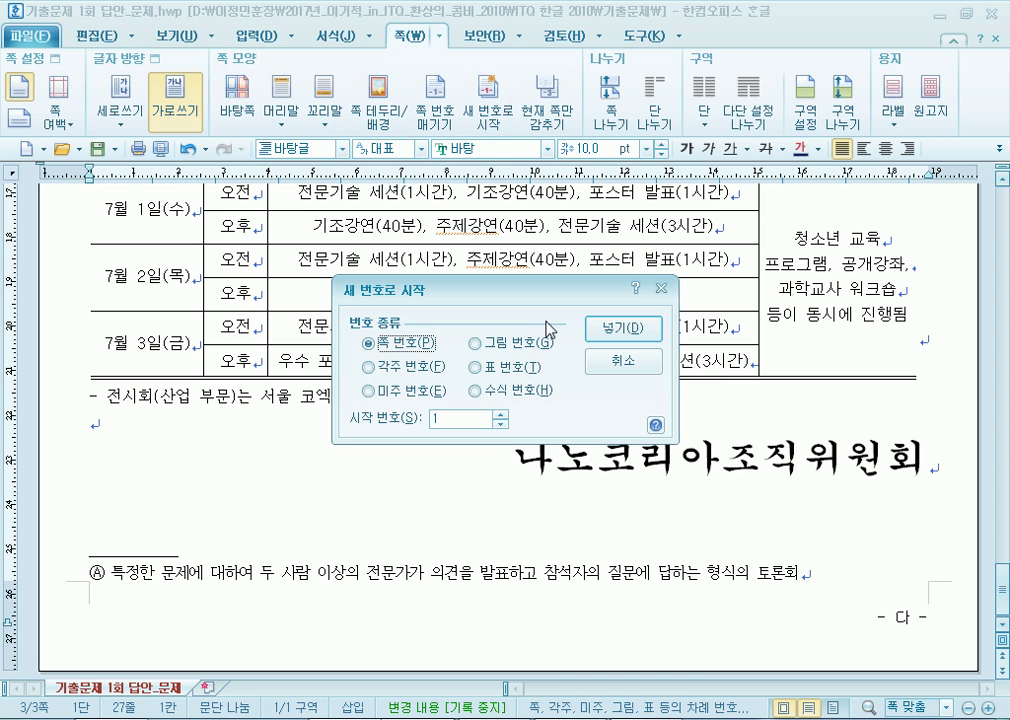
{"action": "left_click", "coordinate": [500, 415]}
{"action": "left_click", "coordinate": [500, 415]}
{"action": "left_click", "coordinate": [500, 415]}
{"action": "left_click", "coordinate": [500, 415]}
{"action": "left_click", "coordinate": [615, 329]}
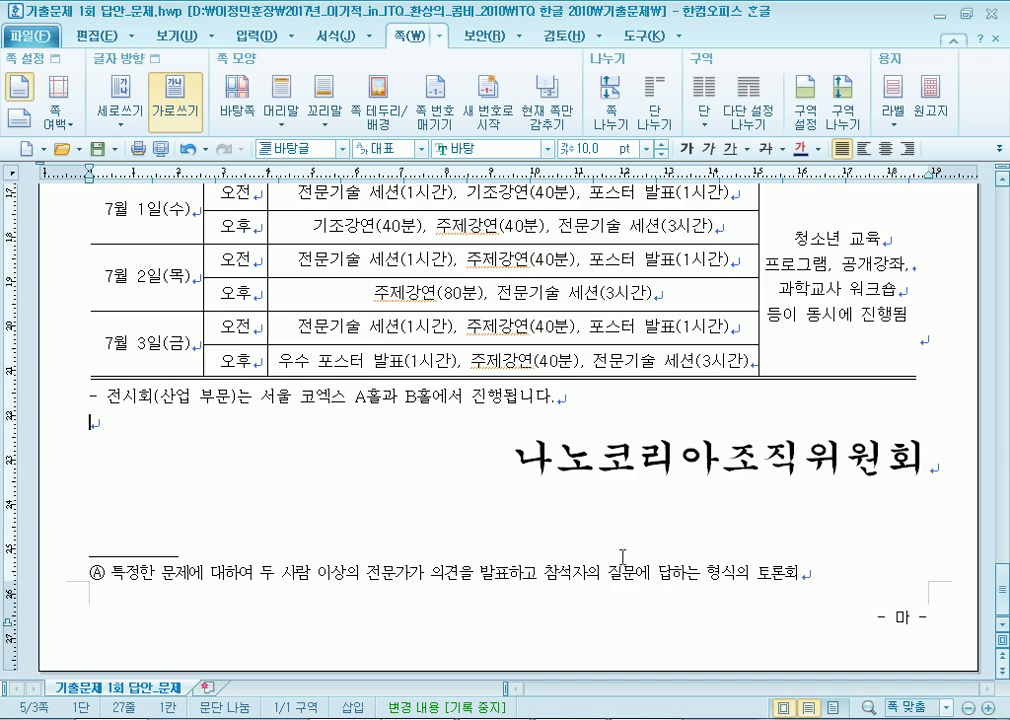
Scroll back up to page 1's top, showing item 1 and the 부스설치 현황 table.
{"action": "scroll", "coordinate": [904, 632], "scroll_direction": "up", "scroll_amount": 6}
{"action": "scroll", "coordinate": [458, 516], "scroll_direction": "up", "scroll_amount": 10}
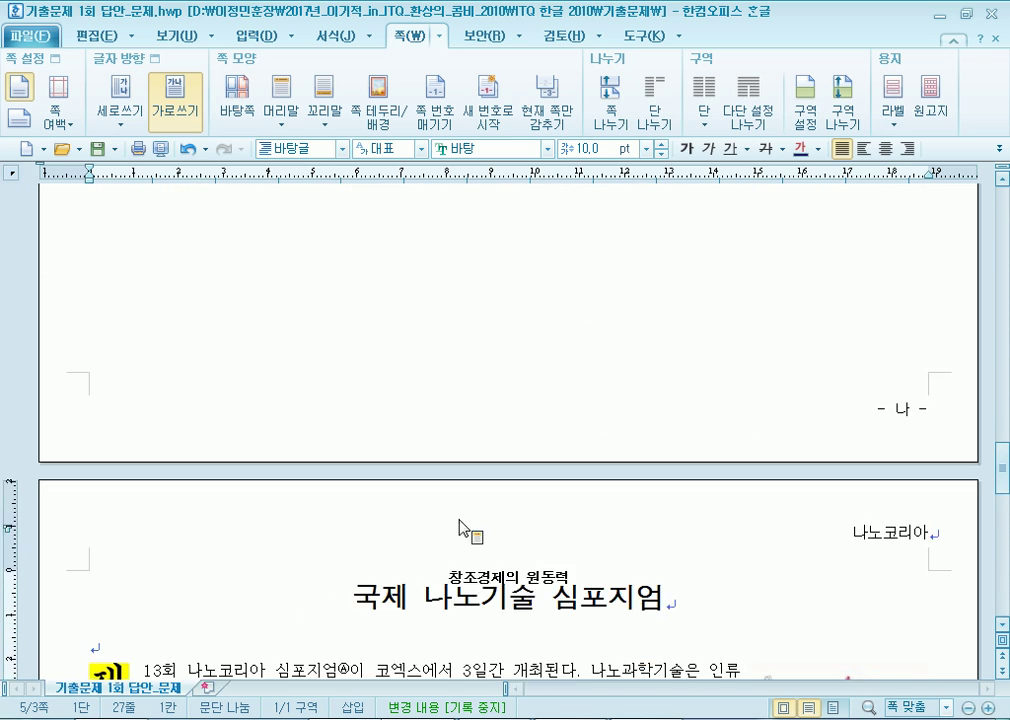
{"action": "scroll", "coordinate": [458, 516], "scroll_direction": "up", "scroll_amount": 15}
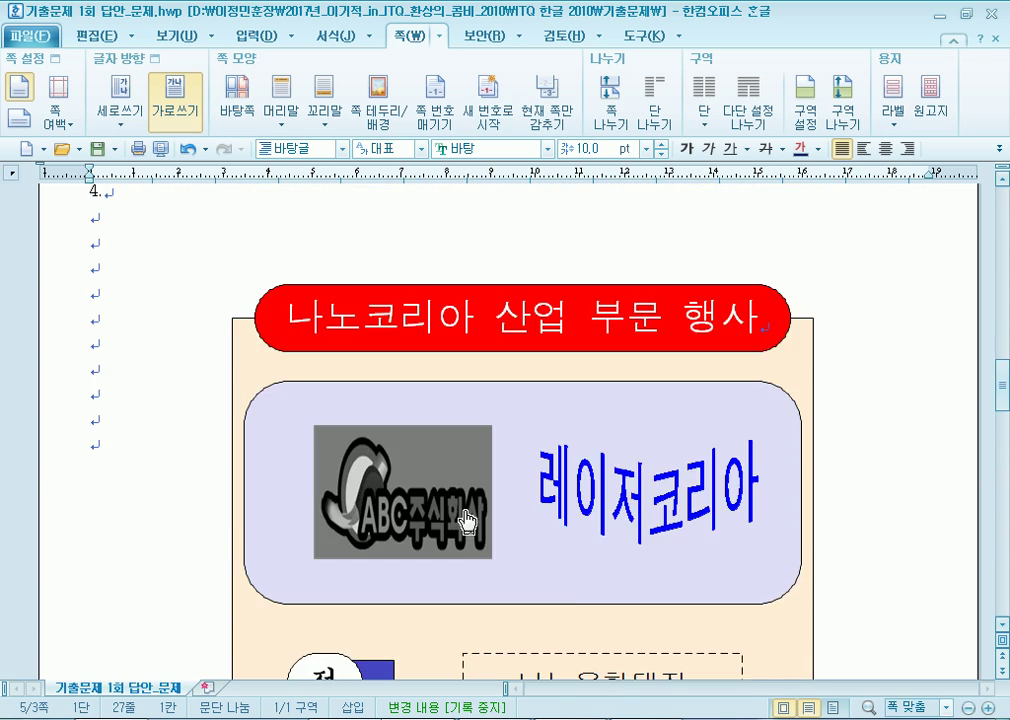
{"action": "scroll", "coordinate": [465, 507], "scroll_direction": "up", "scroll_amount": 13}
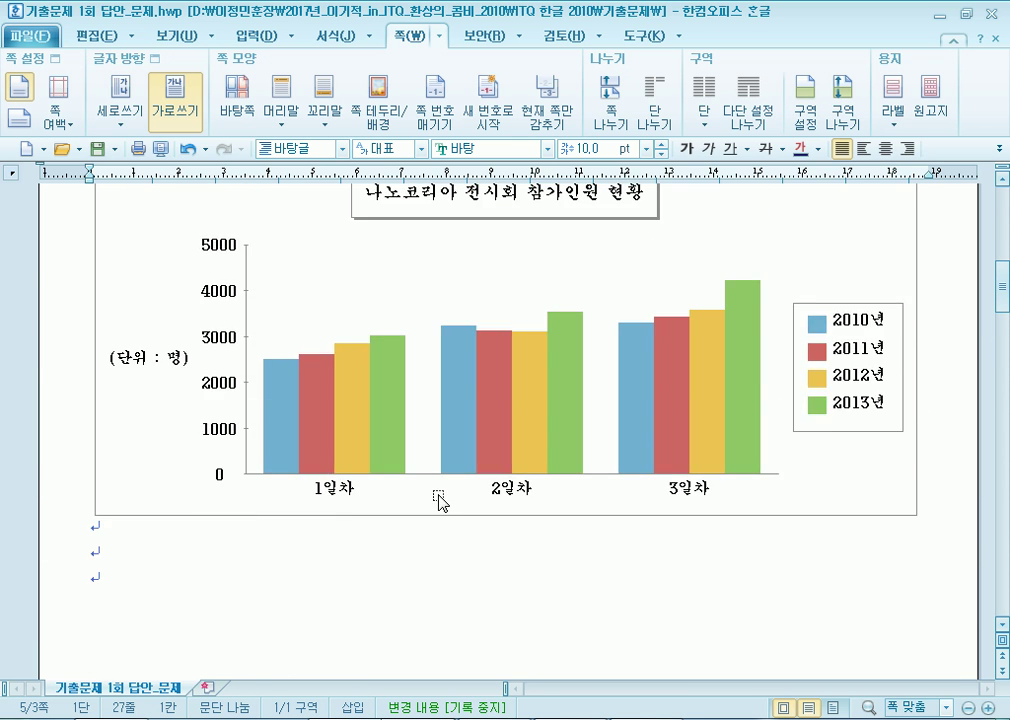
{"action": "left_click", "coordinate": [311, 344]}
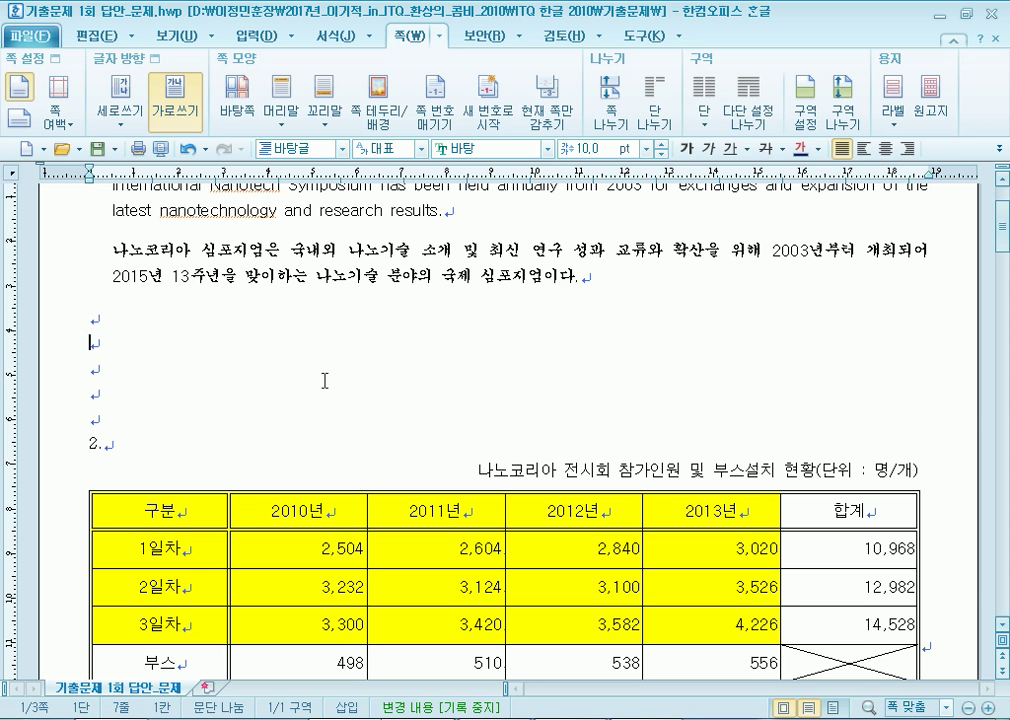
{"action": "scroll", "coordinate": [356, 390], "scroll_direction": "up", "scroll_amount": 3}
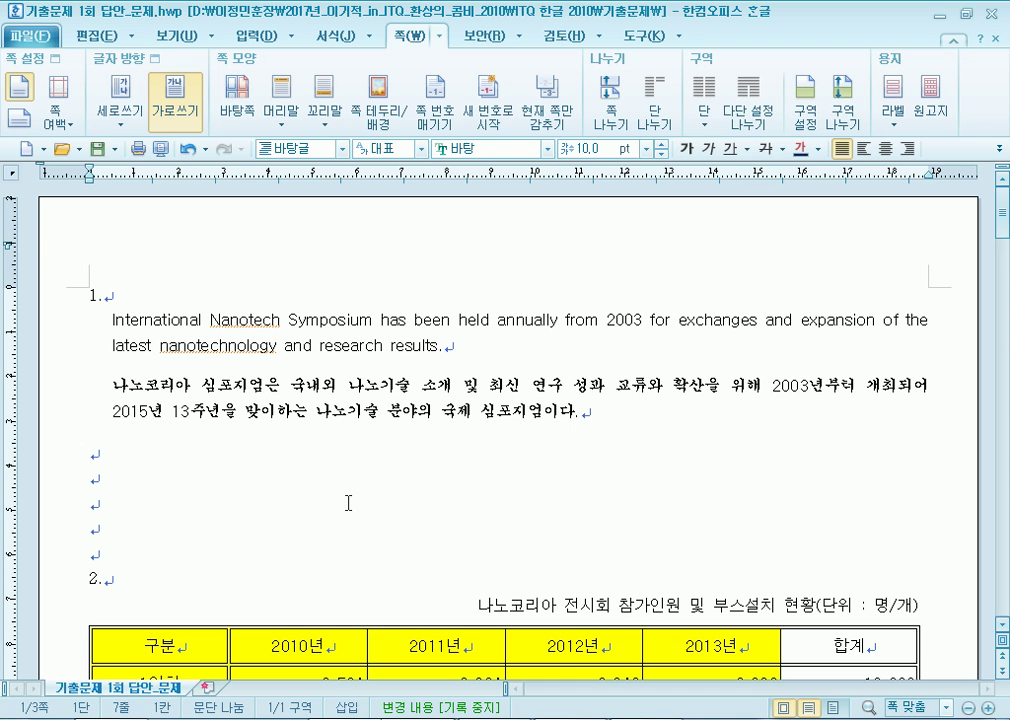
{"action": "left_click", "coordinate": [395, 526]}
{"action": "left_click_drag", "start_coordinate": [84, 321], "coordinate": [275, 337]}
{"action": "left_click_drag", "start_coordinate": [452, 322], "coordinate": [198, 325]}
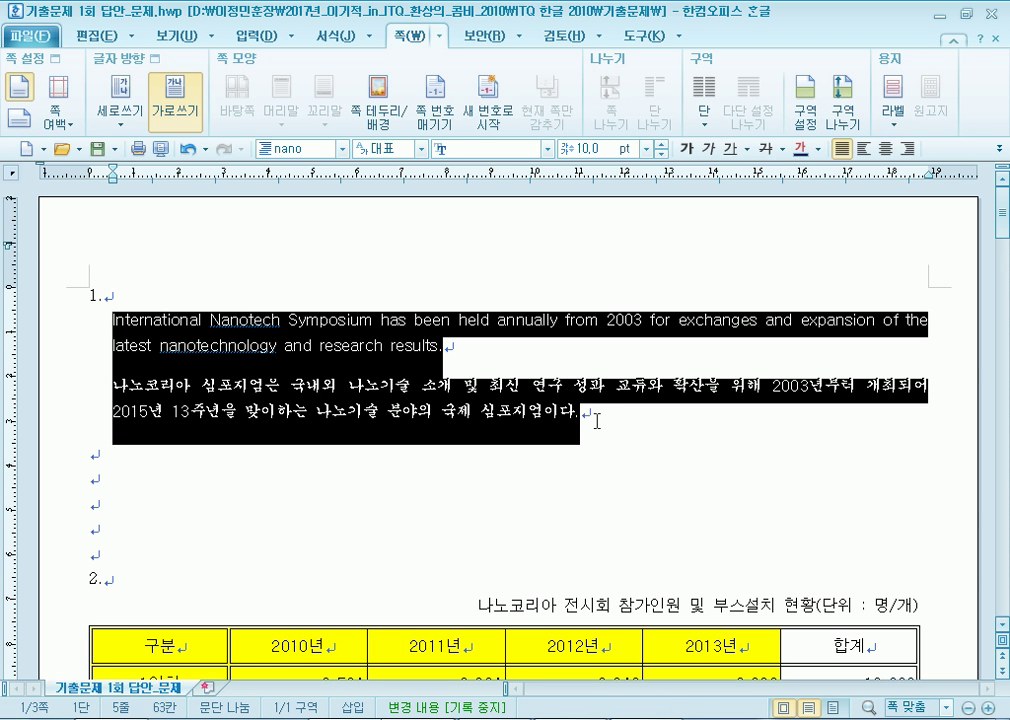
{"action": "scroll", "coordinate": [597, 421], "scroll_direction": "down", "scroll_amount": 20}
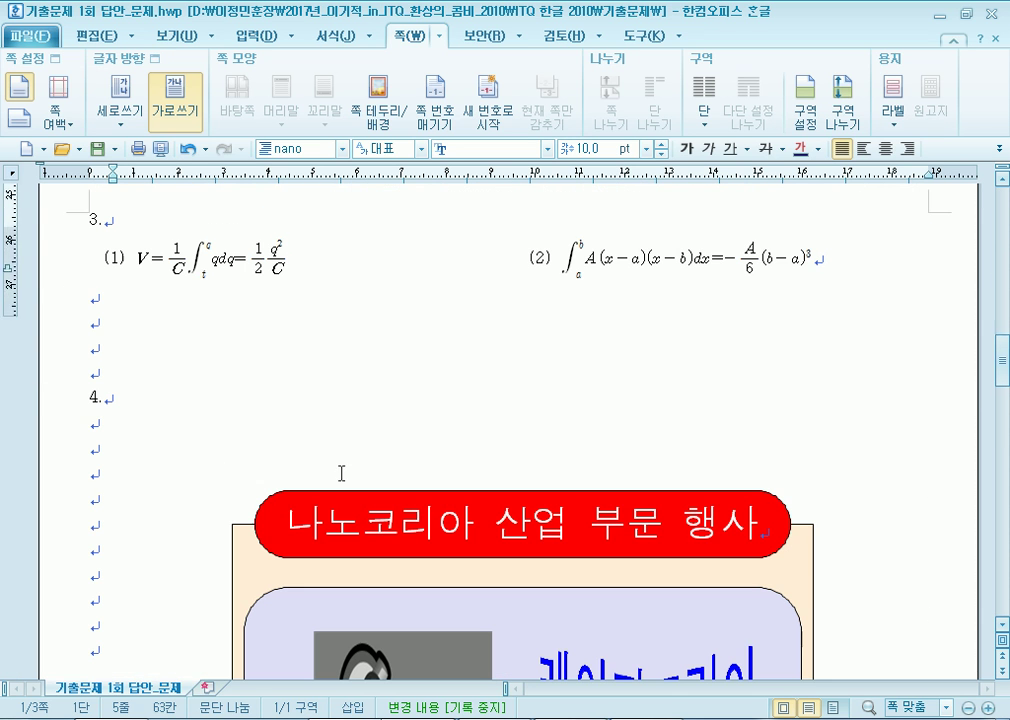
{"action": "left_click", "coordinate": [155, 270]}
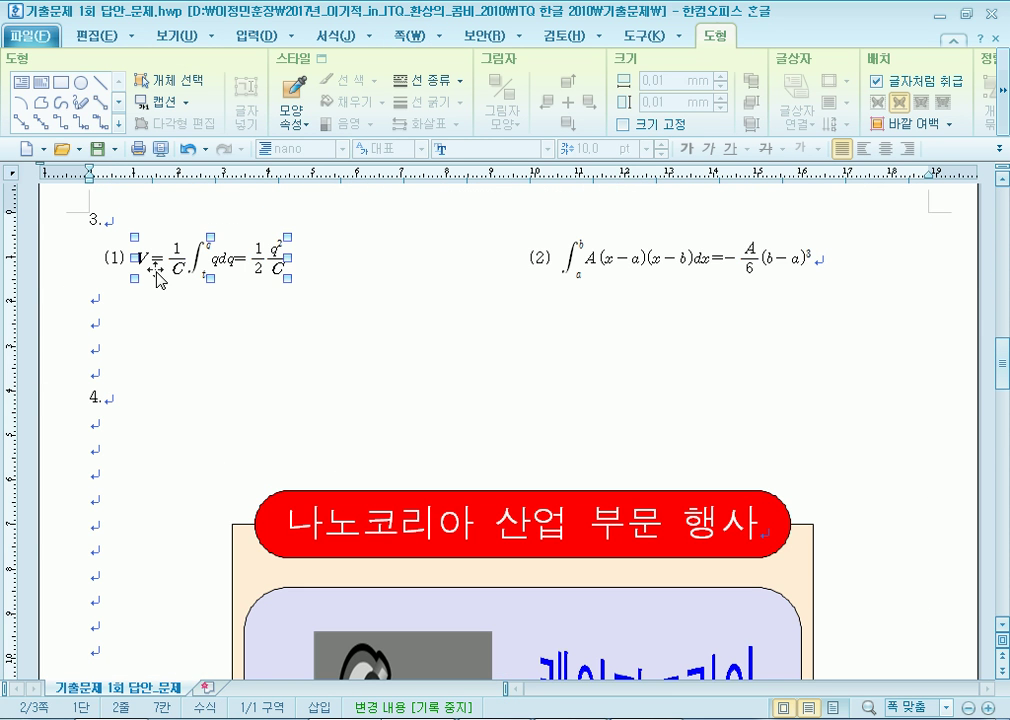
{"action": "scroll", "coordinate": [230, 281], "scroll_direction": "up", "scroll_amount": 20}
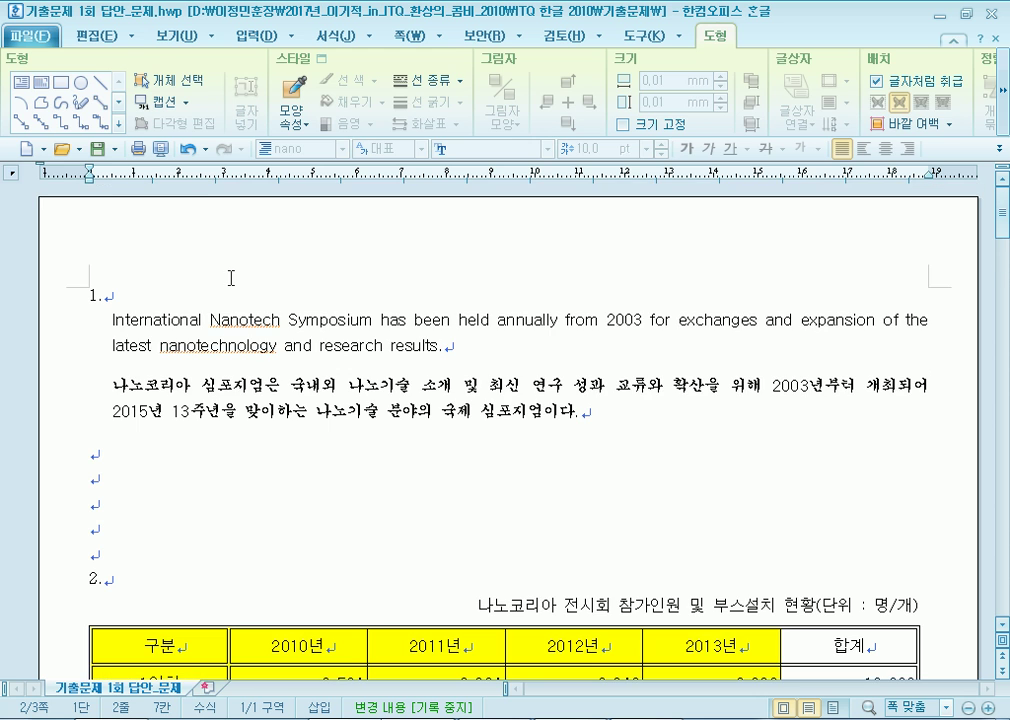
{"action": "left_click_drag", "start_coordinate": [74, 321], "coordinate": [453, 452]}
{"action": "left_click", "coordinate": [414, 348]}
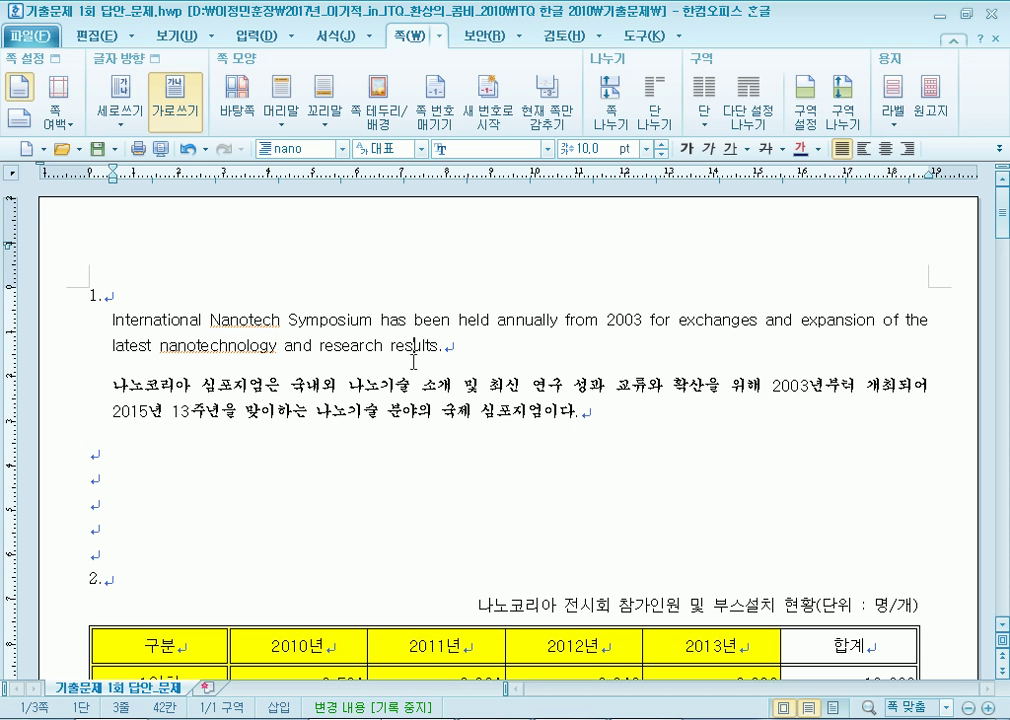
{"action": "left_click_drag", "start_coordinate": [108, 320], "coordinate": [279, 327]}
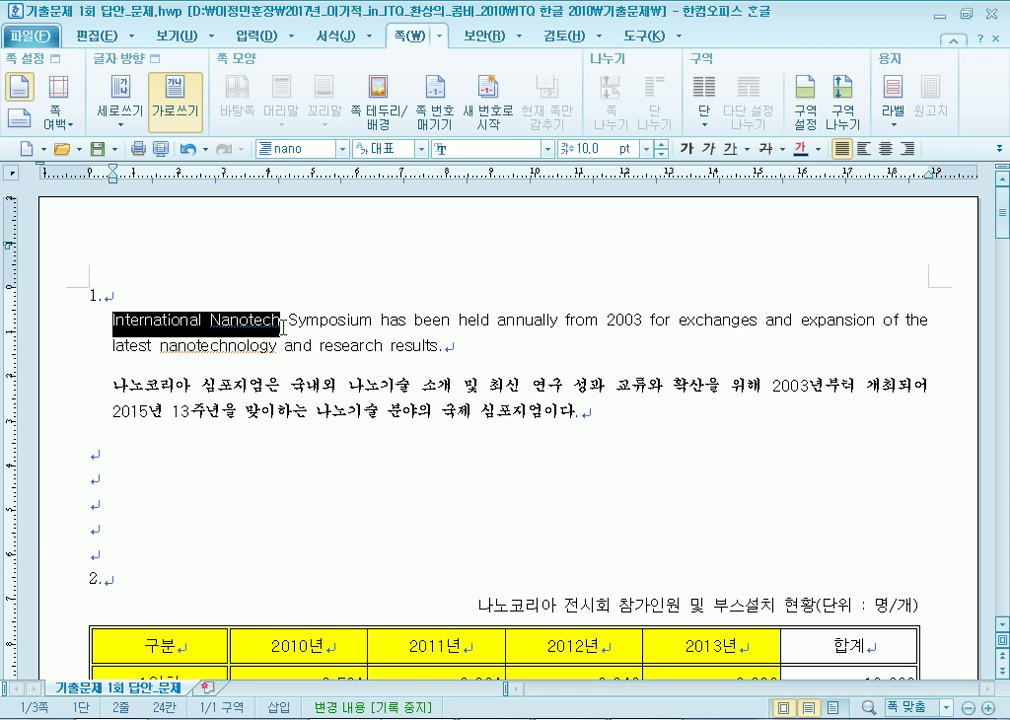
{"action": "left_click_drag", "start_coordinate": [108, 384], "coordinate": [282, 381]}
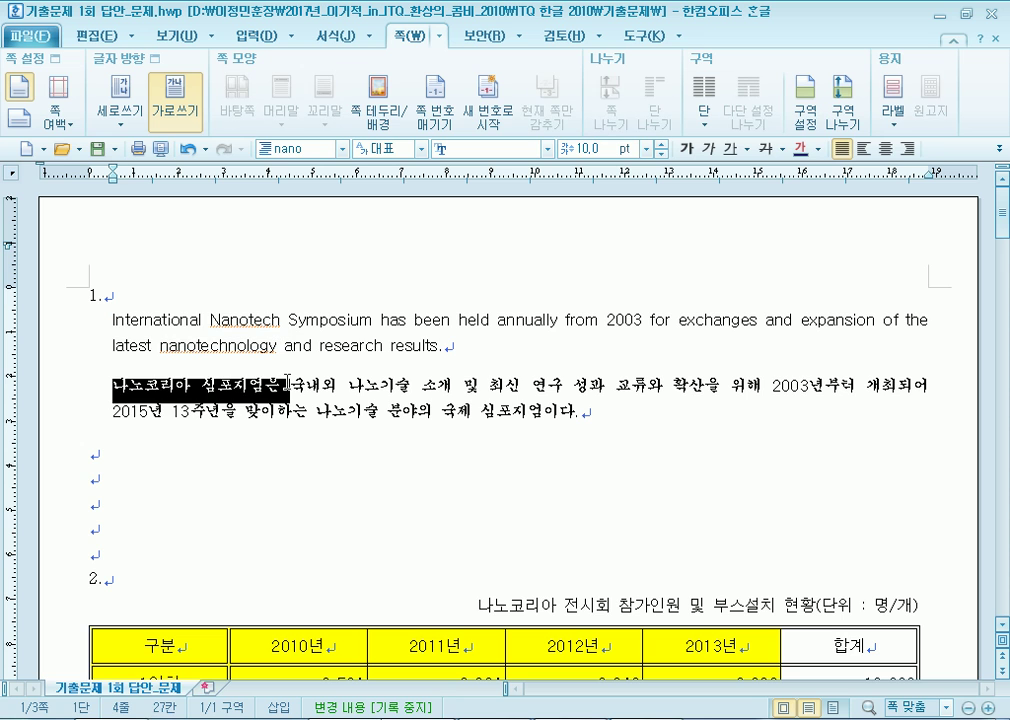
{"action": "left_click", "coordinate": [238, 398]}
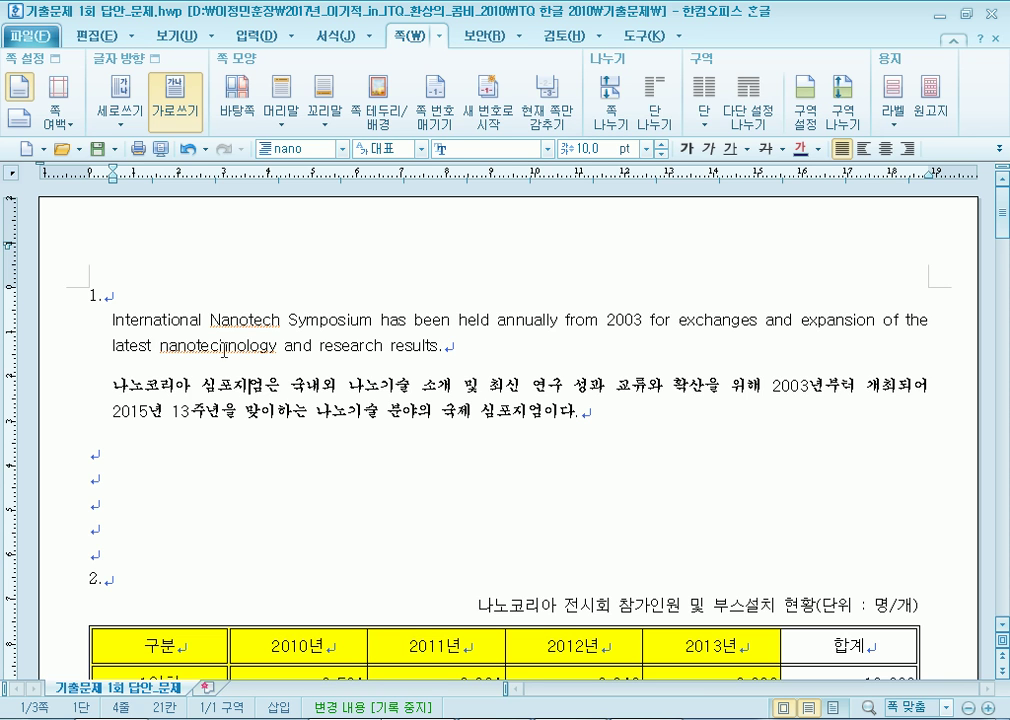
{"action": "left_click_drag", "start_coordinate": [99, 318], "coordinate": [591, 420]}
{"action": "left_click", "coordinate": [600, 423]}
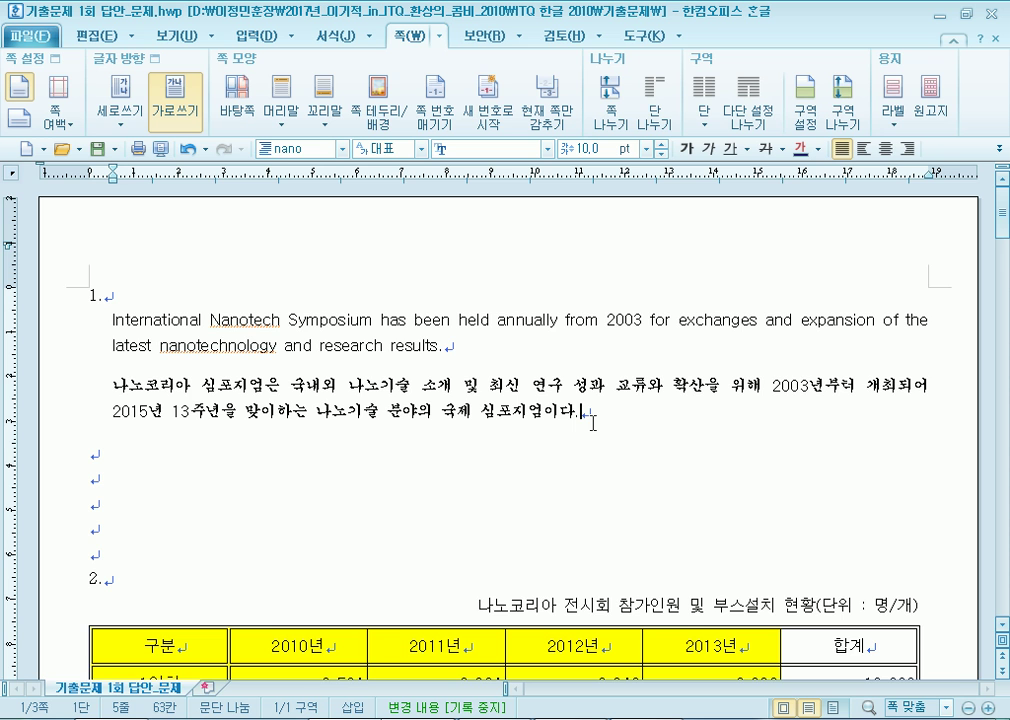
Review the 국제 나노기술 심포지엄 title and the two paragraphs of item 1.
{"action": "scroll", "coordinate": [487, 390], "scroll_direction": "down", "scroll_amount": 10}
{"action": "key", "text": "Page_Down"}
{"action": "key", "text": "Page_Down"}
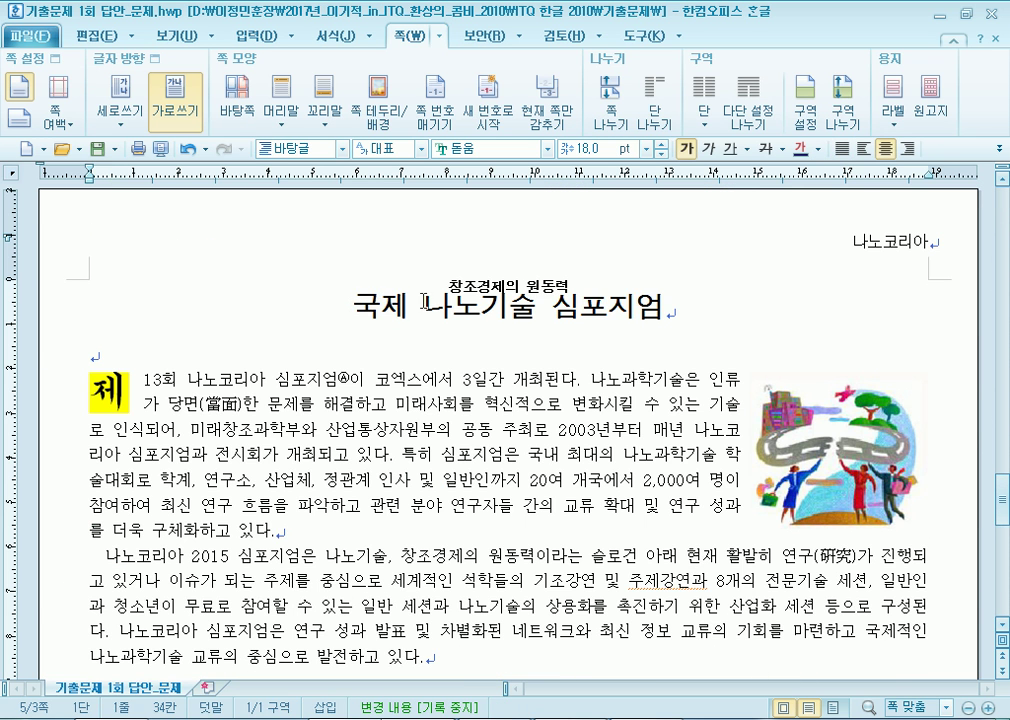
{"action": "triple_click", "coordinate": [589, 297]}
{"action": "left_click", "coordinate": [381, 337]}
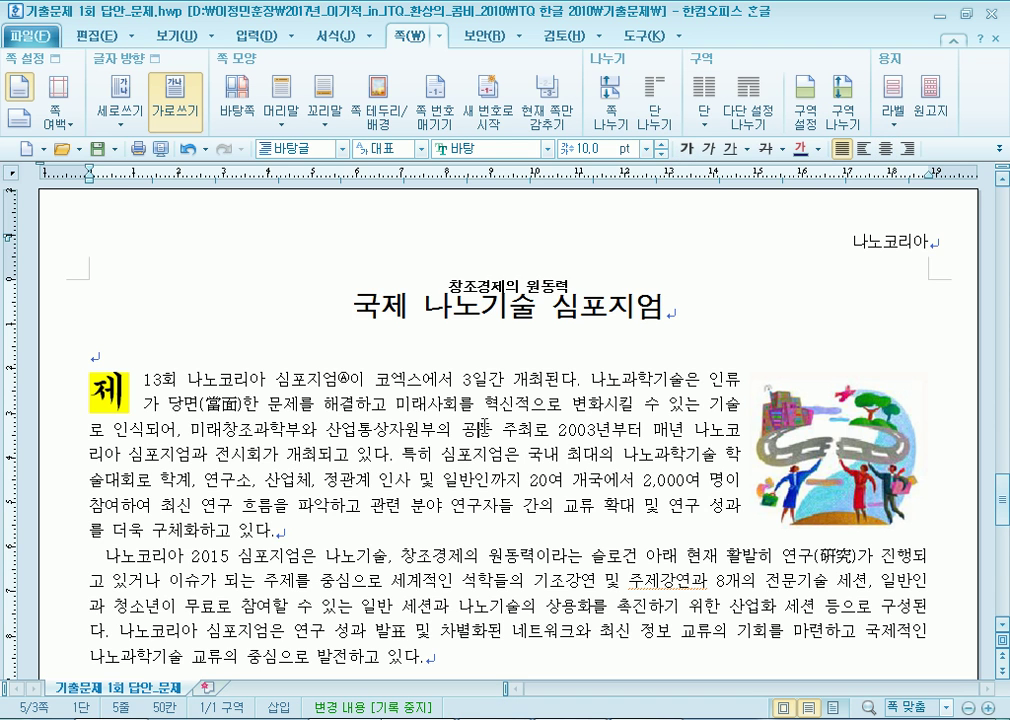
{"action": "triple_click", "coordinate": [374, 296]}
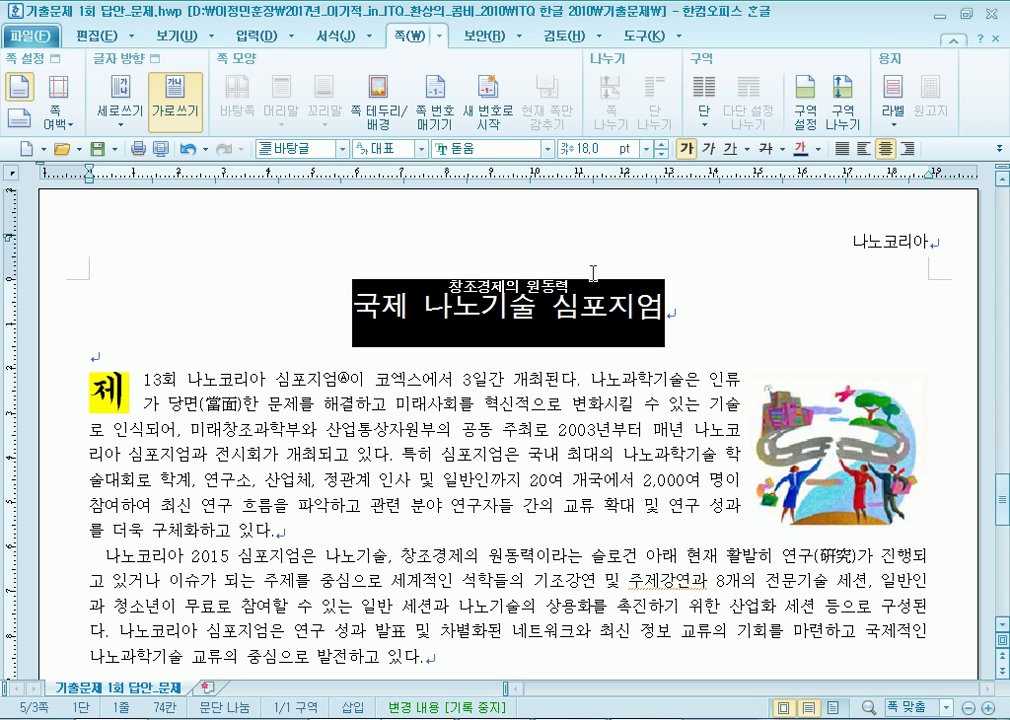
{"action": "left_click", "coordinate": [233, 405]}
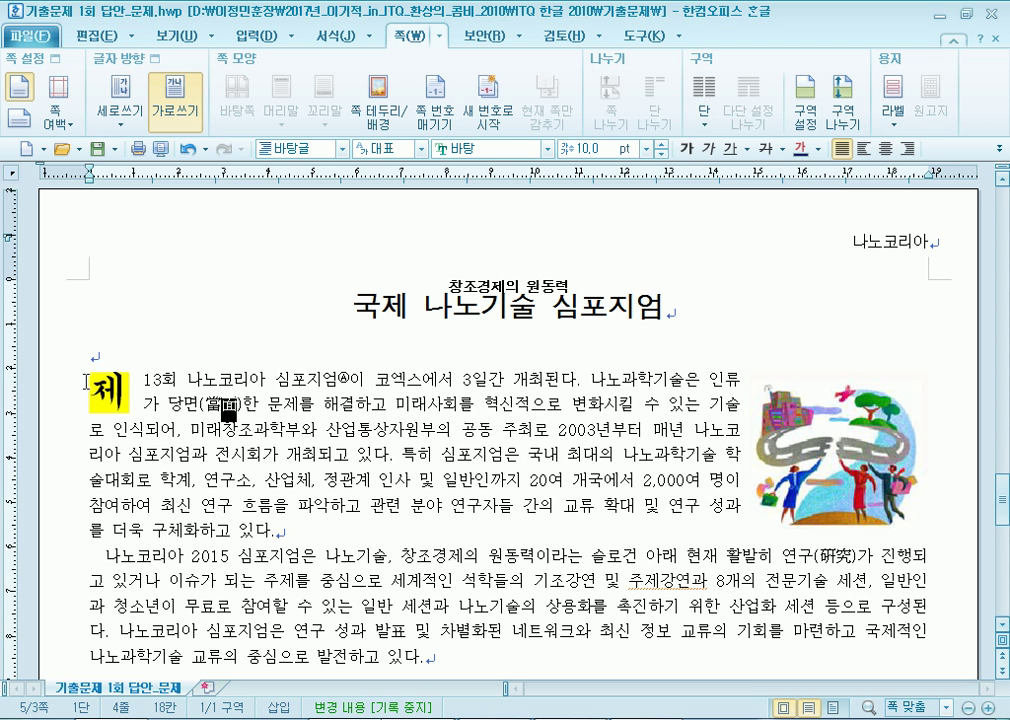
{"action": "left_click", "coordinate": [143, 380]}
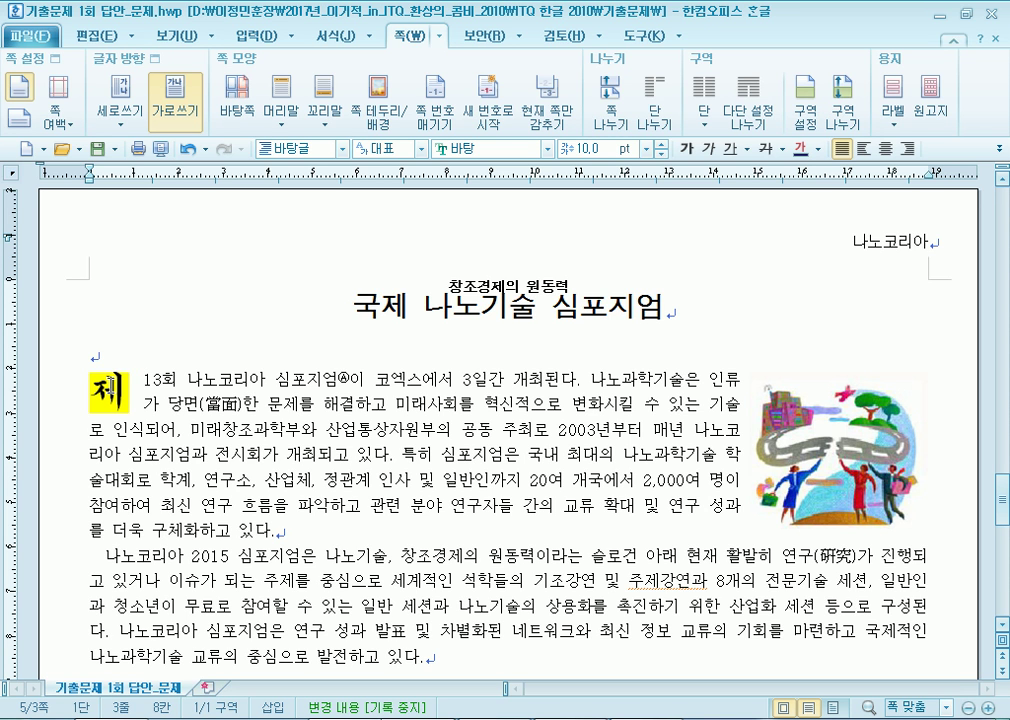
{"action": "scroll", "coordinate": [124, 385], "scroll_direction": "up", "scroll_amount": 20}
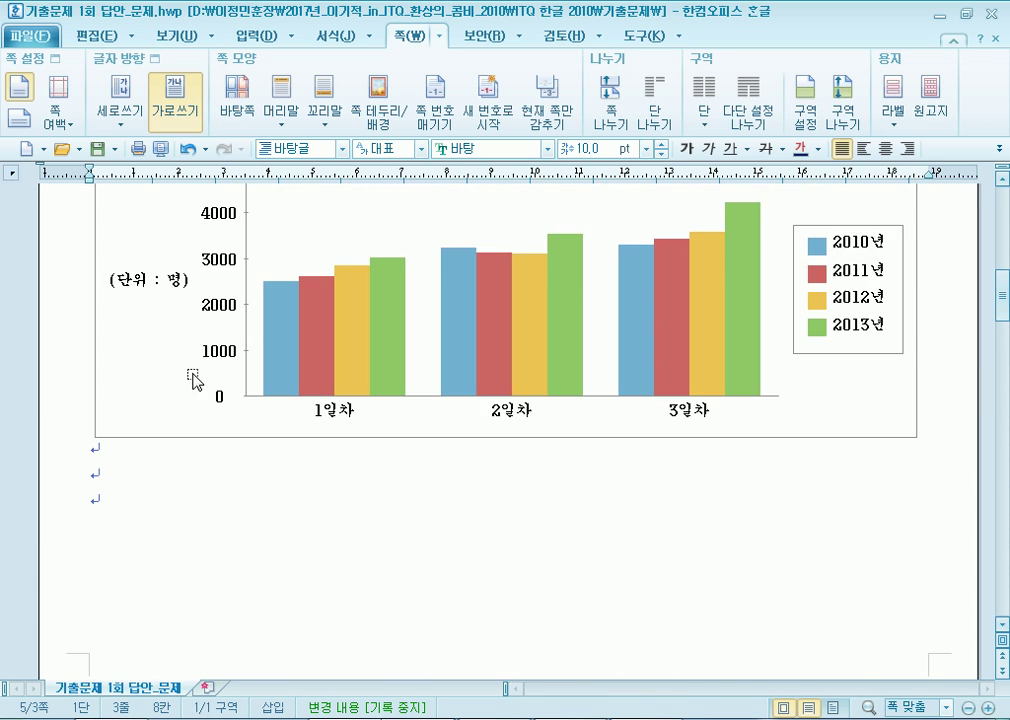
{"action": "left_click_drag", "start_coordinate": [112, 320], "coordinate": [571, 435]}
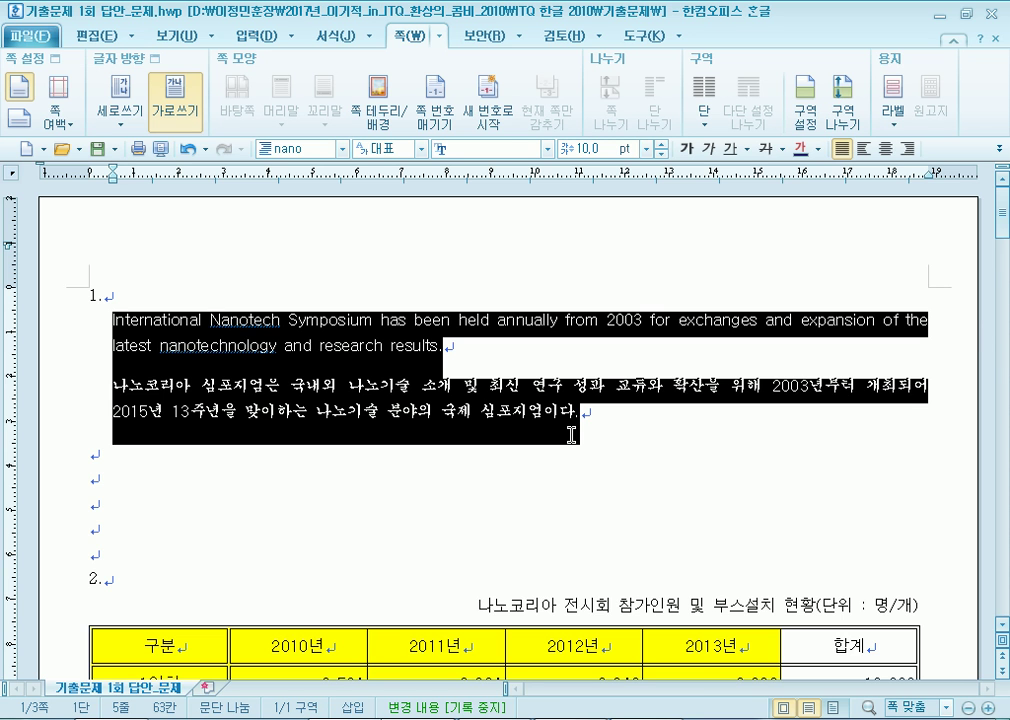
{"action": "scroll", "coordinate": [570, 437], "scroll_direction": "down", "scroll_amount": 15}
{"action": "left_click", "coordinate": [374, 550]}
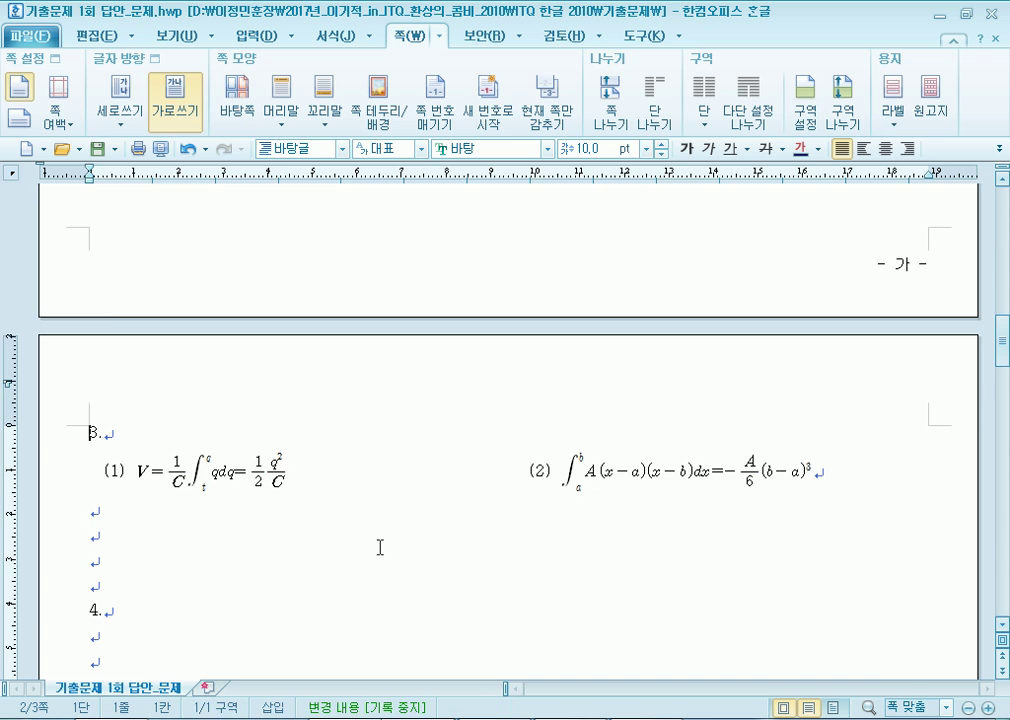
Jump to the last page's bottom, showing the footnote and the '- 마 -' page number.
{"action": "key", "text": "ctrl+Page_Up"}
{"action": "key", "text": "ctrl+Page_Down"}
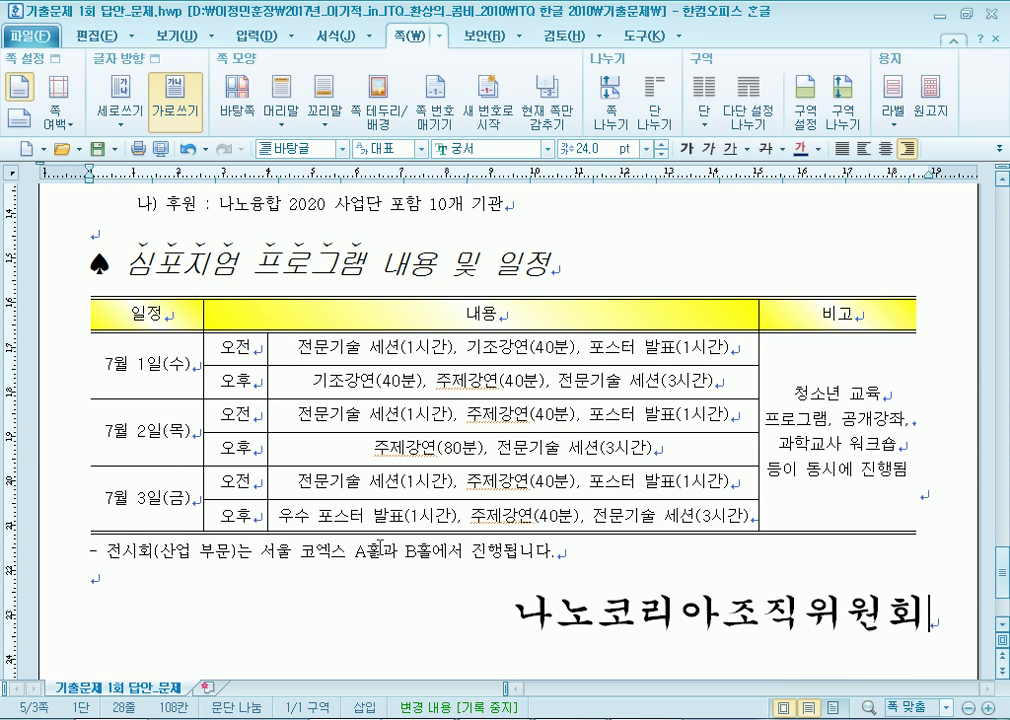
{"action": "scroll", "coordinate": [367, 594], "scroll_direction": "down", "scroll_amount": 3}
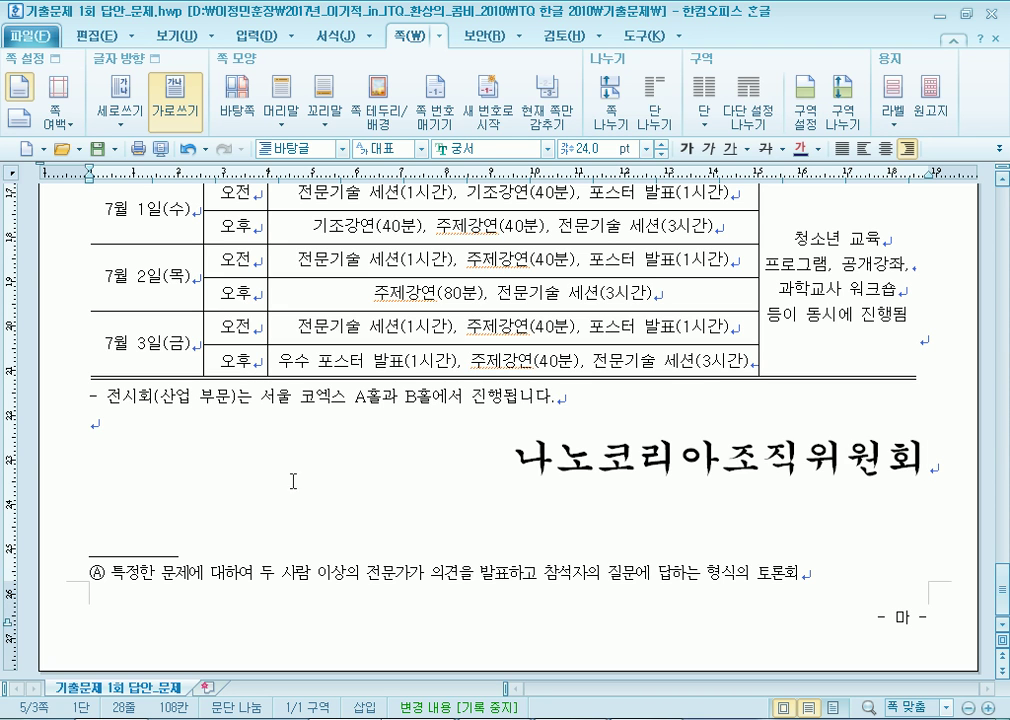
{"action": "left_click", "coordinate": [279, 424]}
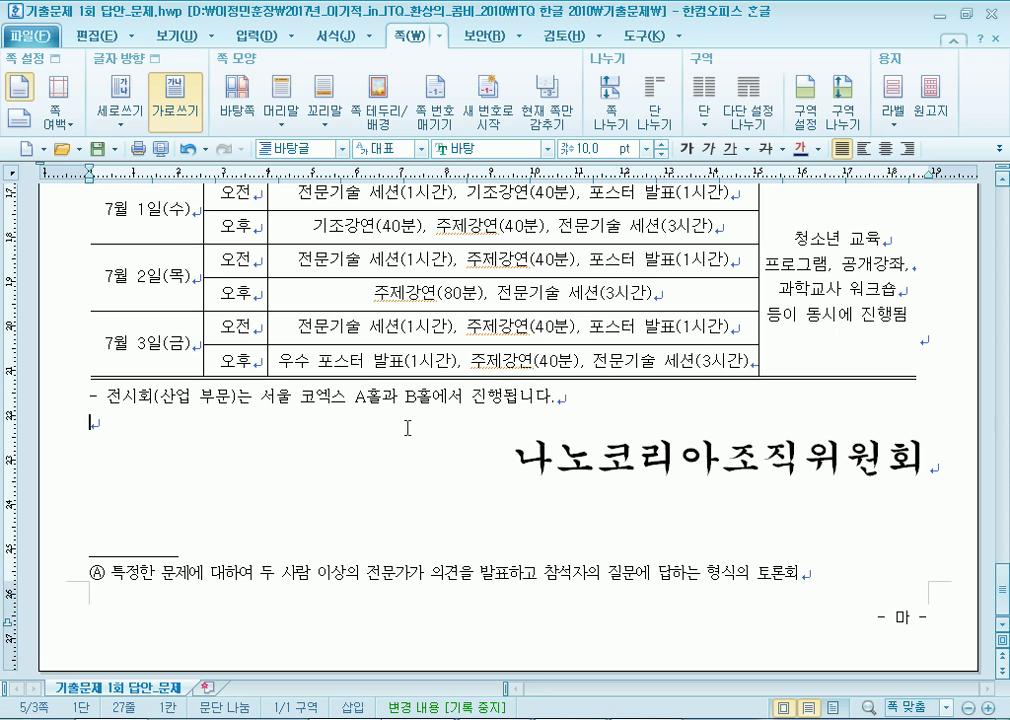
{"action": "left_click_drag", "start_coordinate": [139, 573], "coordinate": [308, 576]}
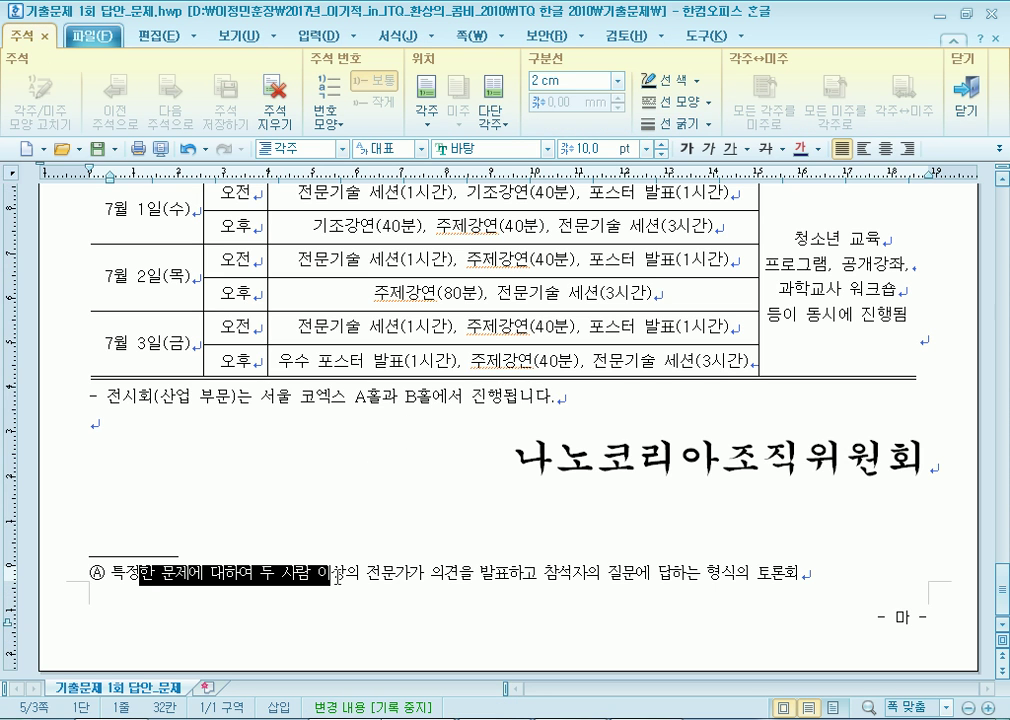
{"action": "left_click_drag", "start_coordinate": [508, 462], "coordinate": [928, 460]}
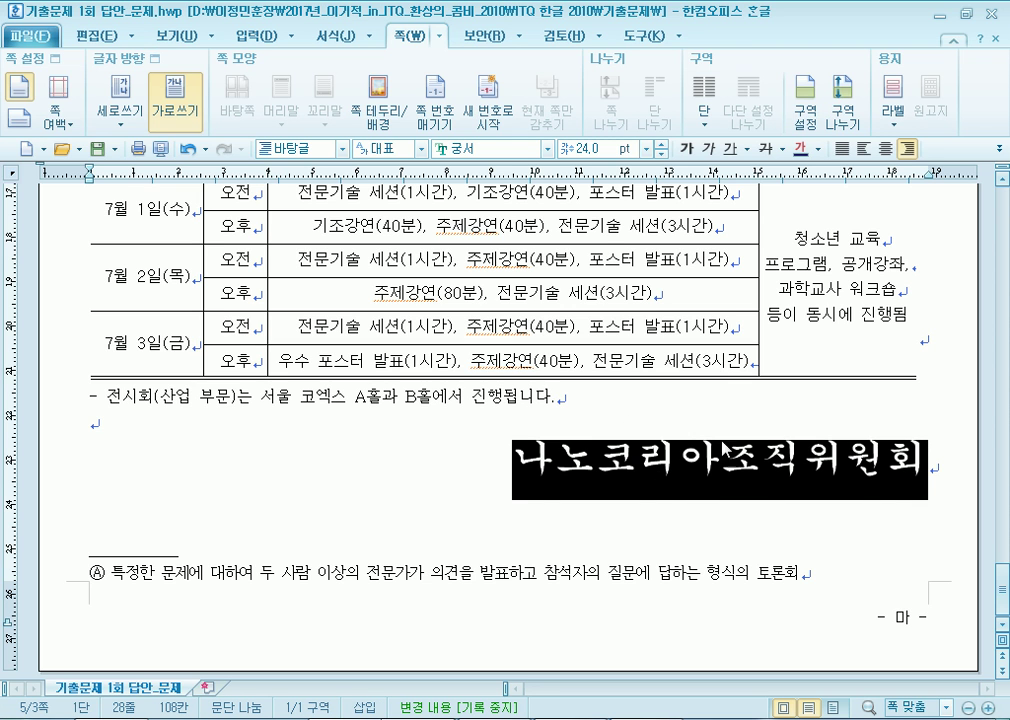
{"action": "left_click", "coordinate": [816, 562]}
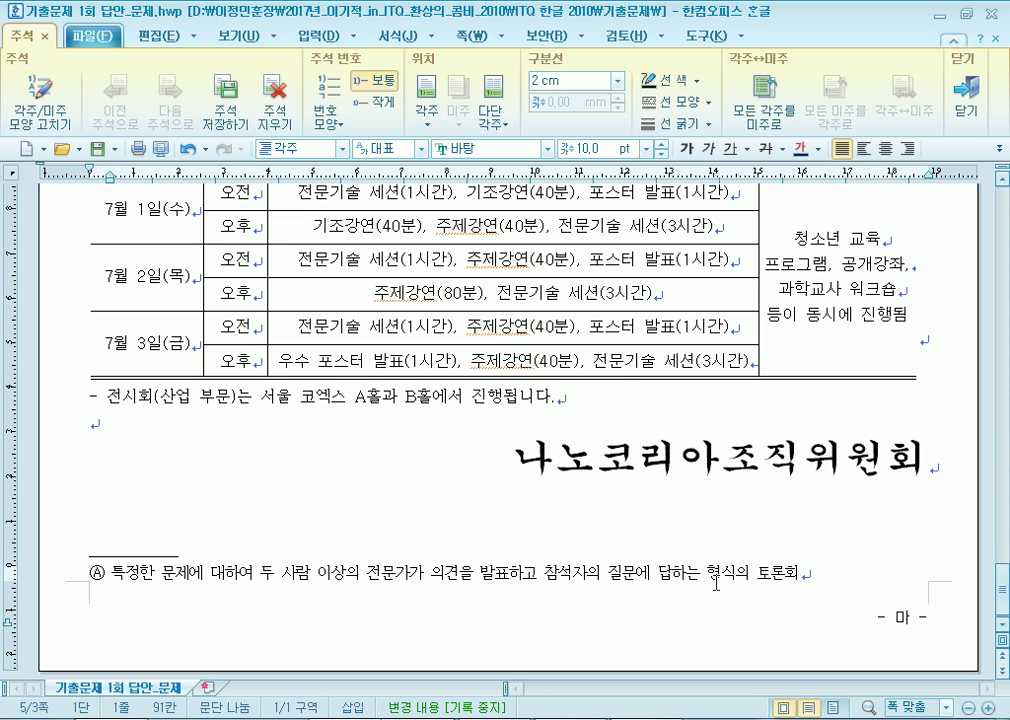
{"action": "scroll", "coordinate": [552, 458], "scroll_direction": "up", "scroll_amount": 3}
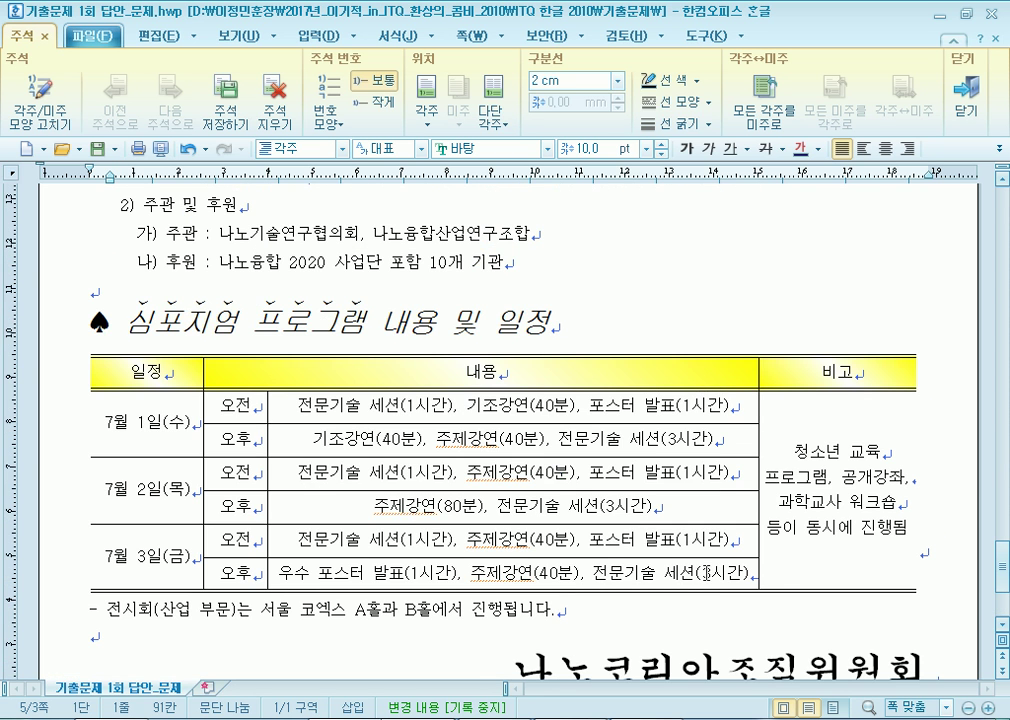
{"action": "scroll", "coordinate": [656, 470], "scroll_direction": "down", "scroll_amount": 3}
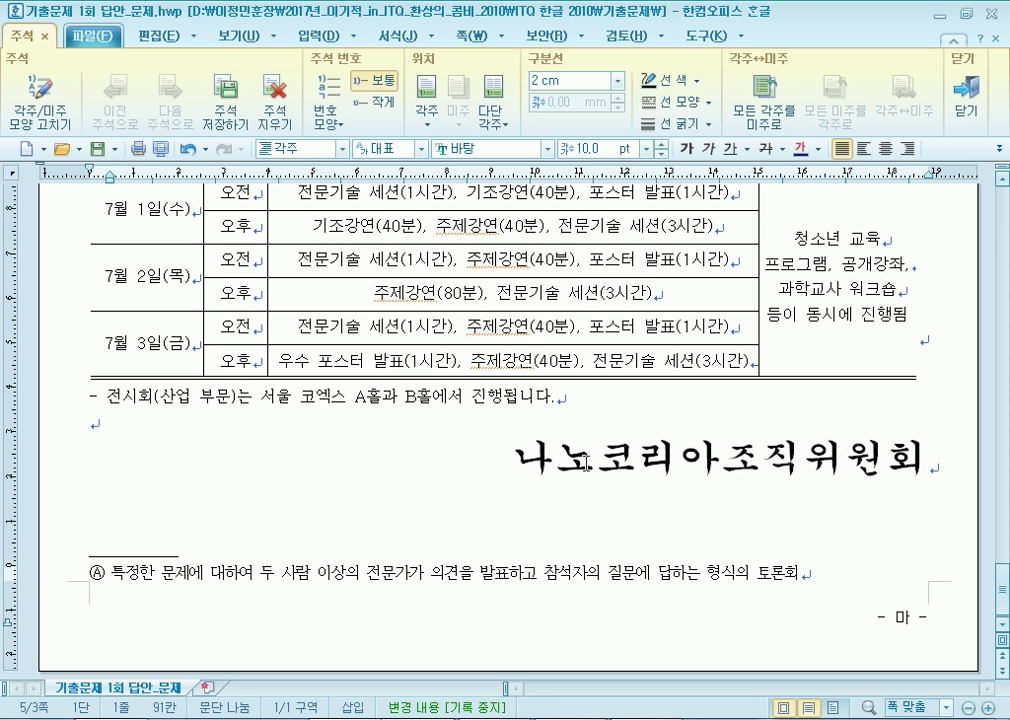
{"action": "left_click_drag", "start_coordinate": [751, 580], "coordinate": [481, 573]}
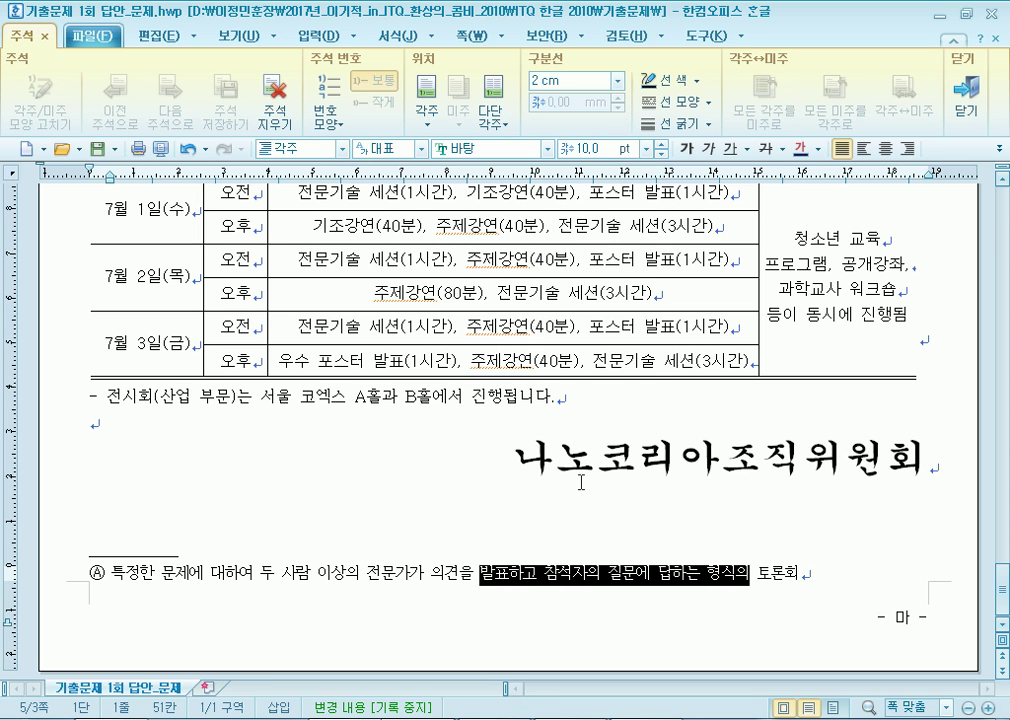
{"action": "left_click", "coordinate": [598, 458]}
{"action": "left_click_drag", "start_coordinate": [552, 397], "coordinate": [294, 400]}
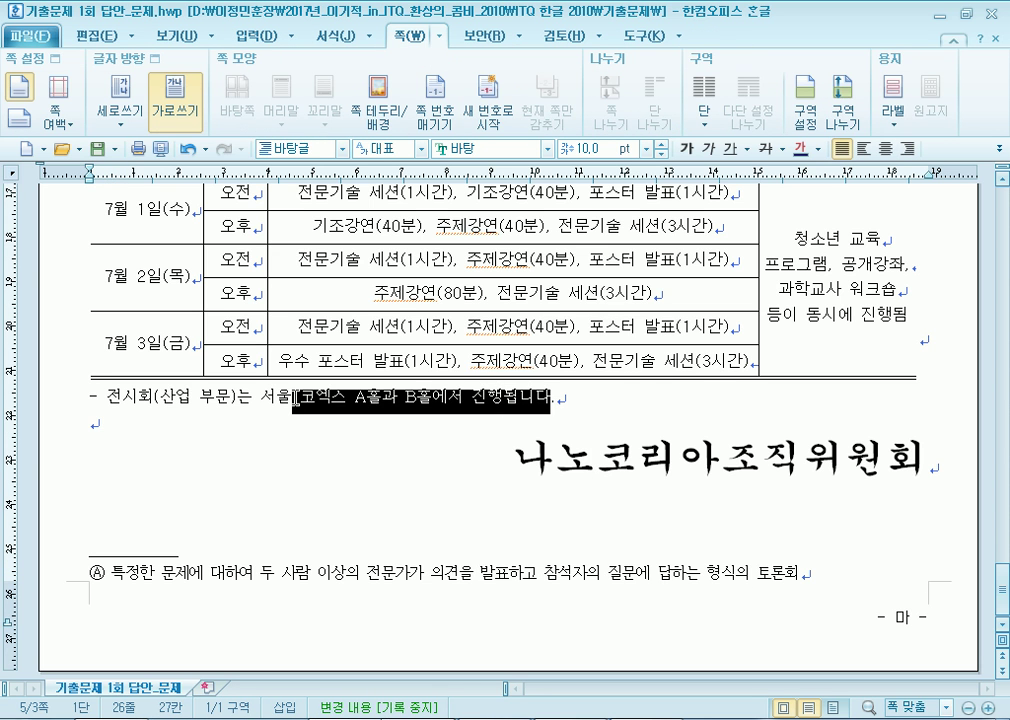
{"action": "left_click", "coordinate": [912, 348]}
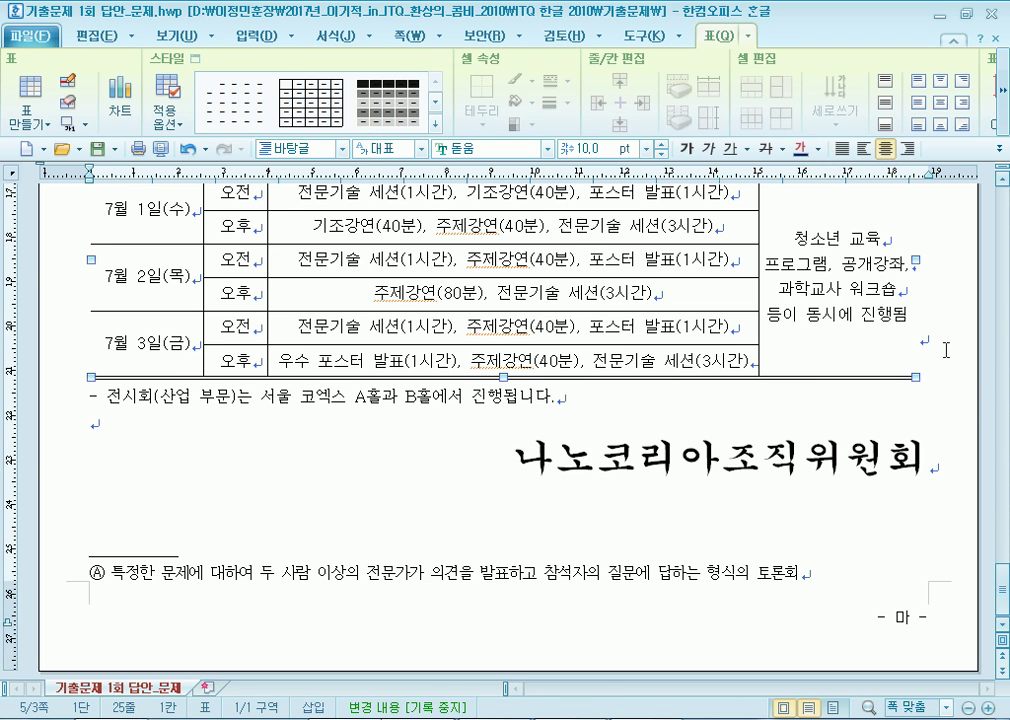
{"action": "key", "text": "Return"}
{"action": "type", "text": "-"}
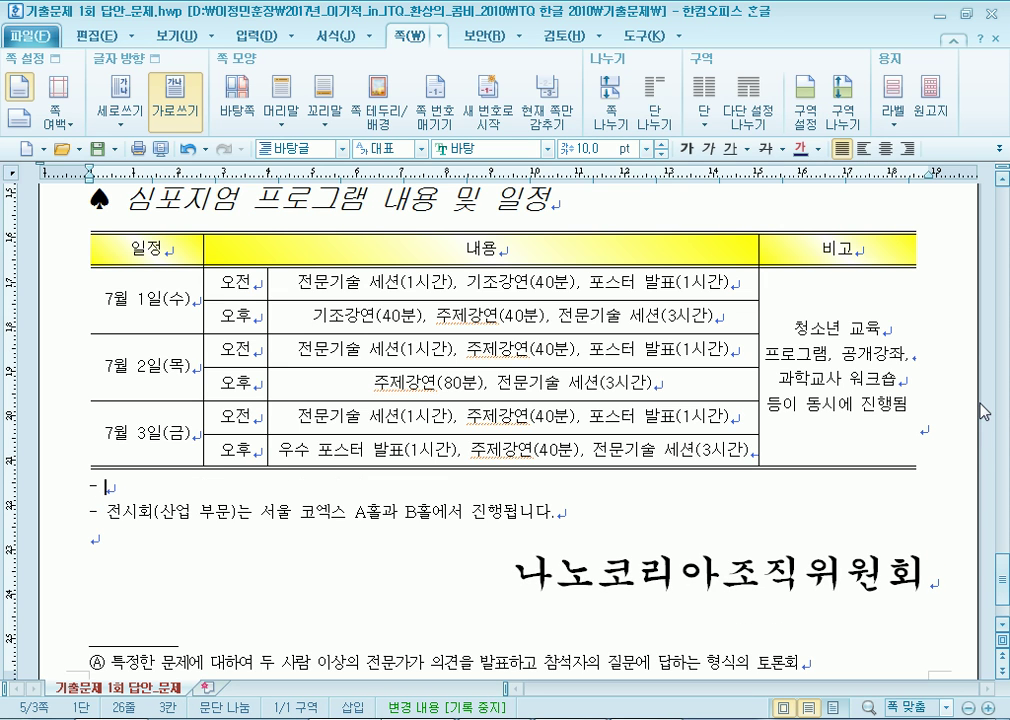
{"action": "key", "text": "BackSpace"}
{"action": "key", "text": "BackSpace"}
{"action": "key", "text": "BackSpace"}
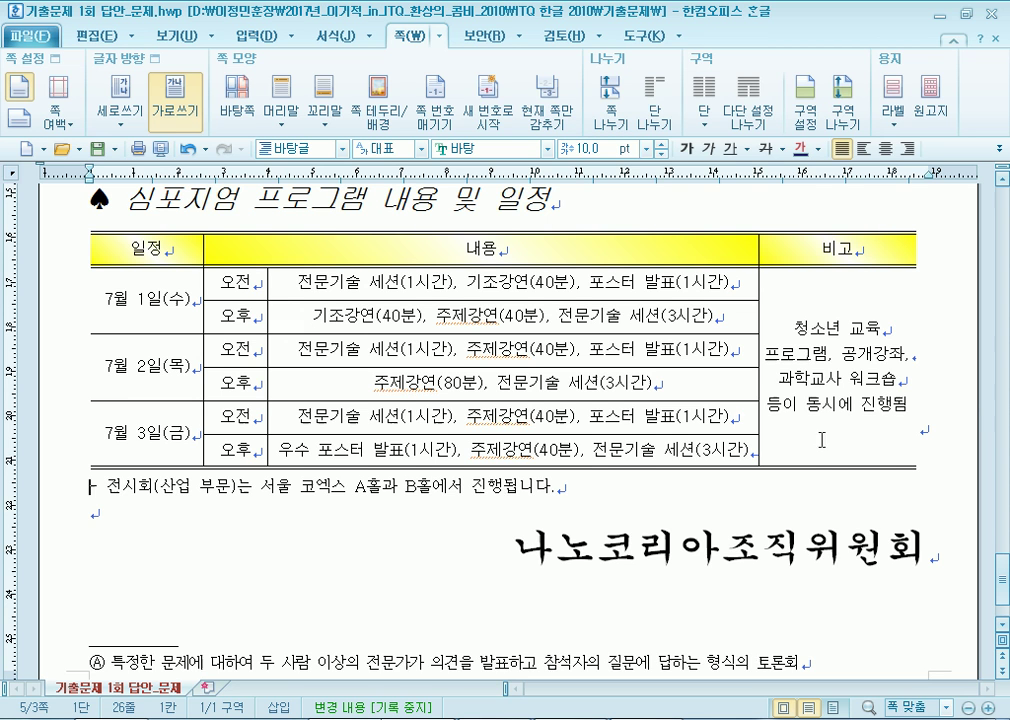
{"action": "scroll", "coordinate": [863, 429], "scroll_direction": "down", "scroll_amount": 1}
{"action": "left_click", "coordinate": [442, 430]}
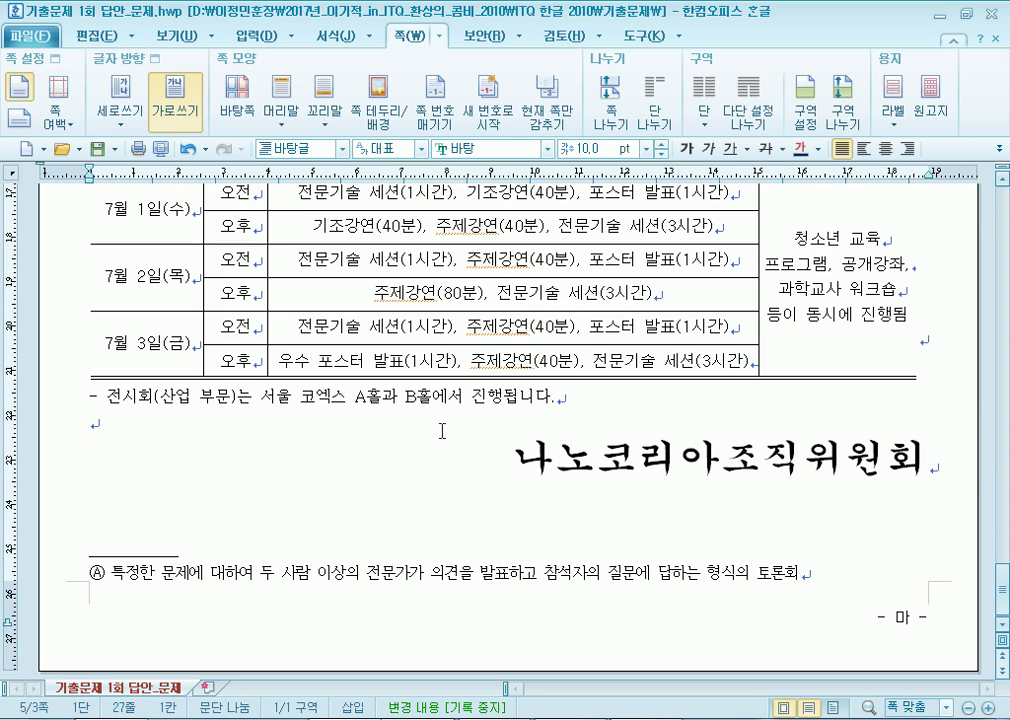
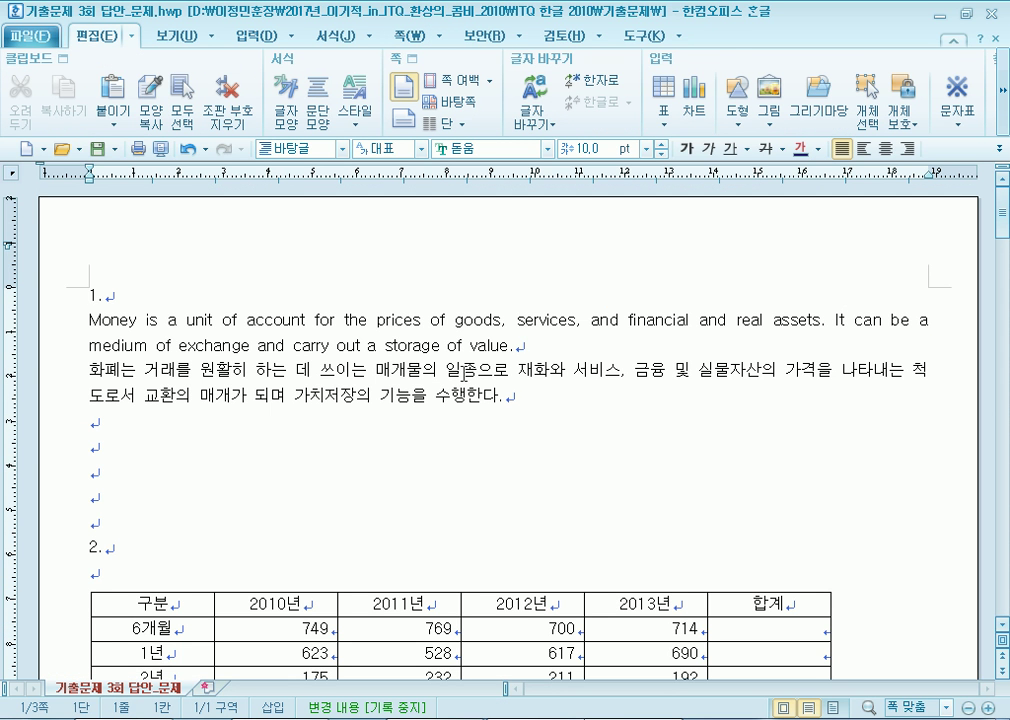
Select both item 1 paragraphs and begin a new style named 'money'.
{"action": "left_click_drag", "start_coordinate": [89, 320], "coordinate": [548, 401]}
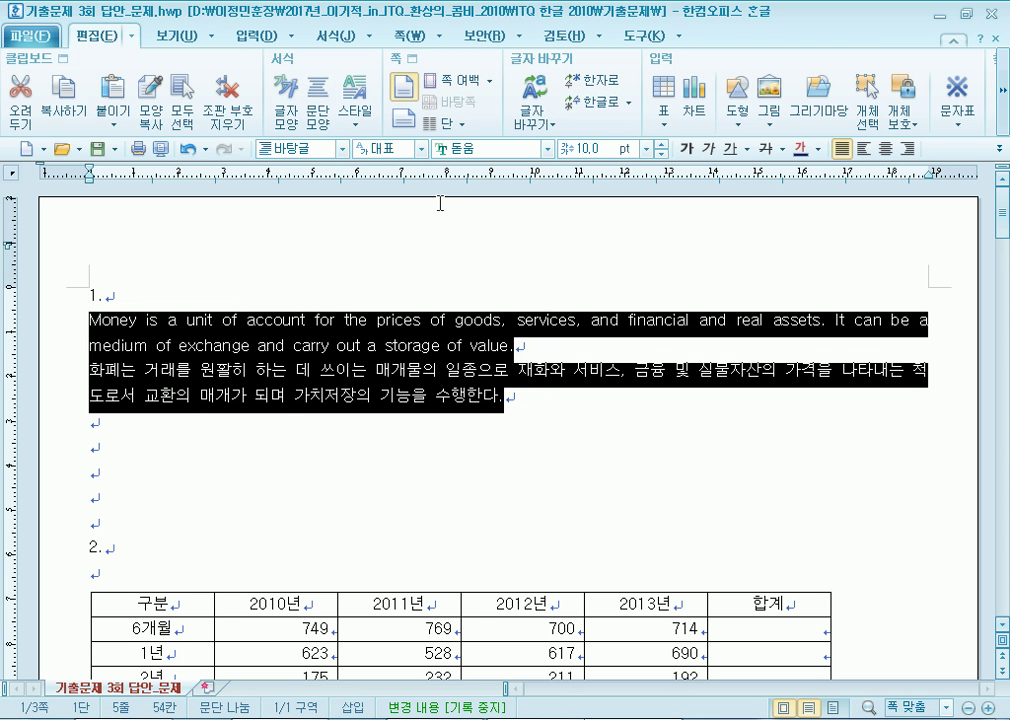
{"action": "key", "text": "F6"}
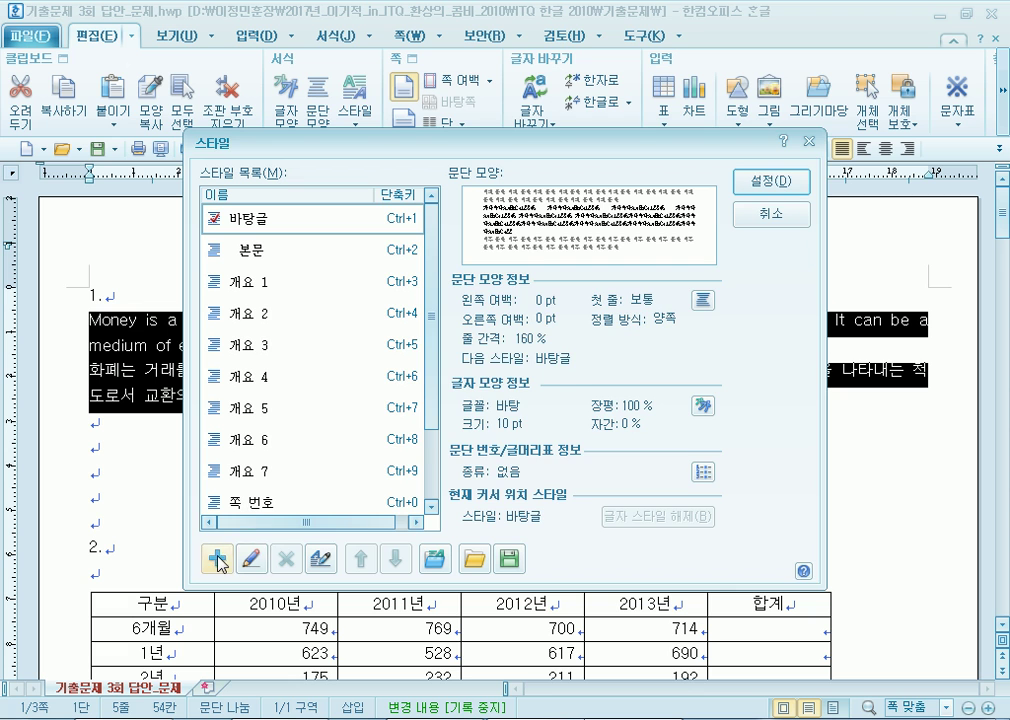
{"action": "left_click", "coordinate": [217, 558]}
{"action": "type", "text": "ㅜ"}
{"action": "key", "text": "BackSpace"}
{"action": "type", "text": "ㅡㅐㅜㄷㅅ"}
{"action": "key", "text": "BackSpace"}
{"action": "key", "text": "BackSpace"}
{"action": "key", "text": "BackSpace"}
{"action": "key", "text": "BackSpace"}
{"action": "key", "text": "BackSpace"}
{"action": "key", "text": "Hangul"}
{"action": "type", "text": "money"}
Give the money style a 15 pt left margin and 10 pt space below.
{"action": "left_click", "coordinate": [322, 394]}
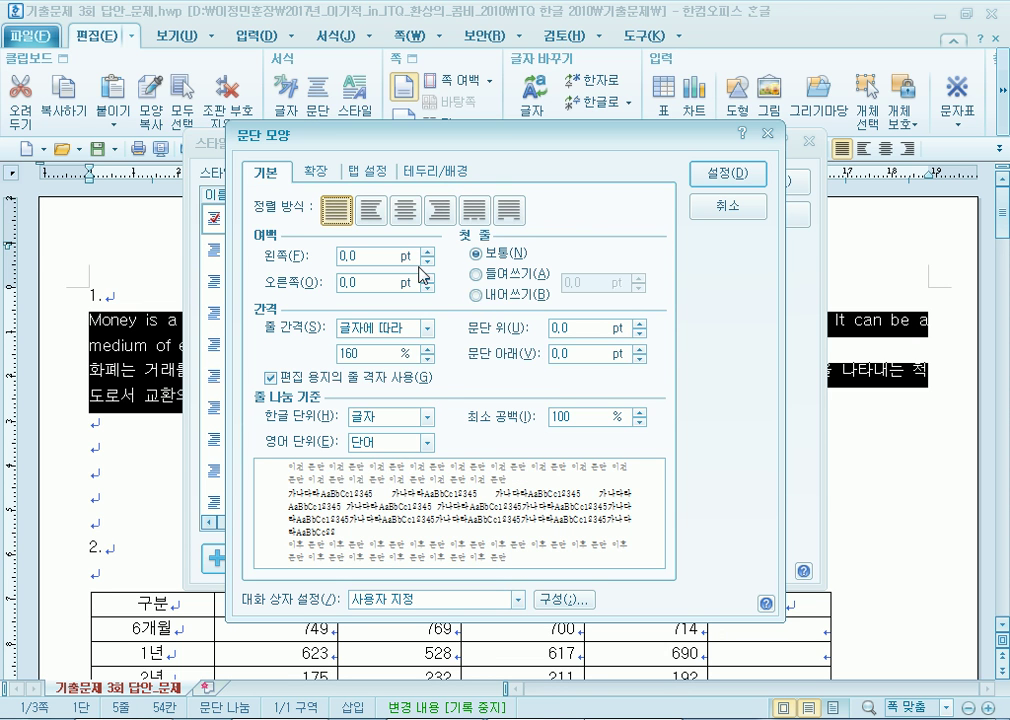
{"action": "left_click", "coordinate": [428, 254]}
{"action": "left_click", "coordinate": [429, 255]}
{"action": "left_click", "coordinate": [429, 255]}
{"action": "left_click", "coordinate": [429, 255]}
{"action": "left_click", "coordinate": [429, 255]}
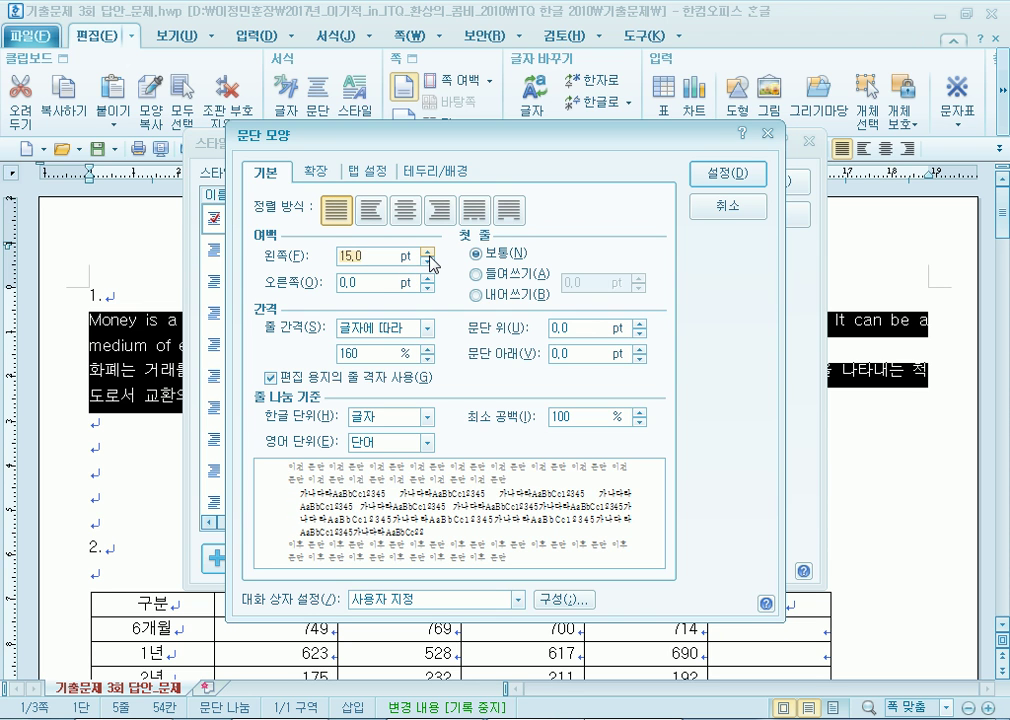
{"action": "left_click", "coordinate": [639, 348]}
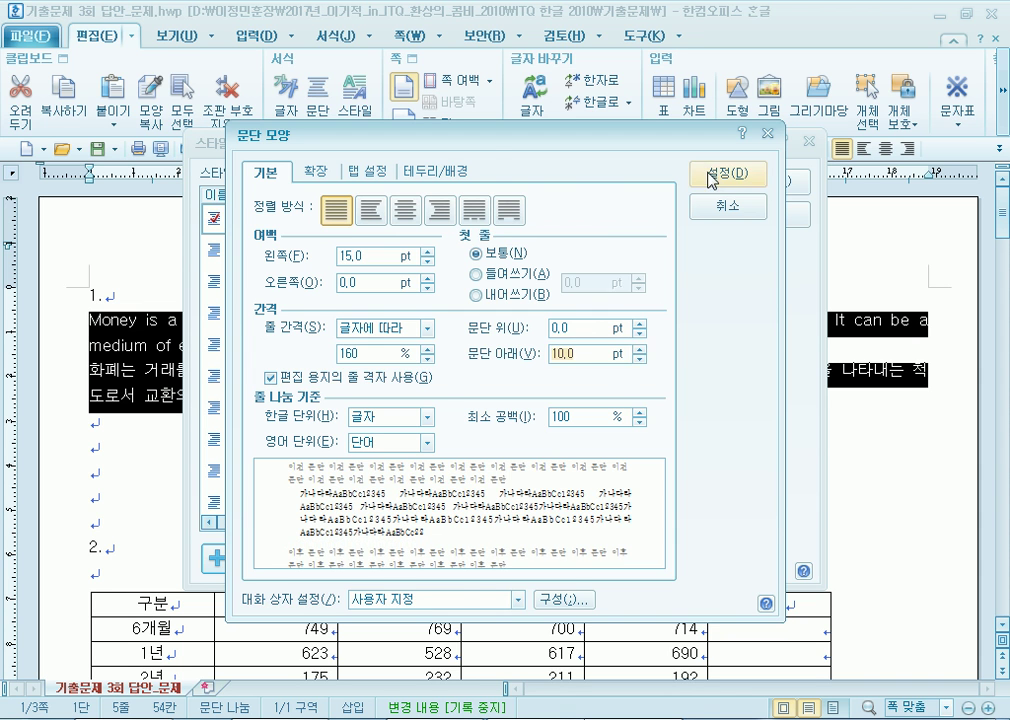
{"action": "left_click", "coordinate": [705, 207]}
Set the money style's character width to 105% and letter spacing to -5%.
{"action": "left_click", "coordinate": [478, 392]}
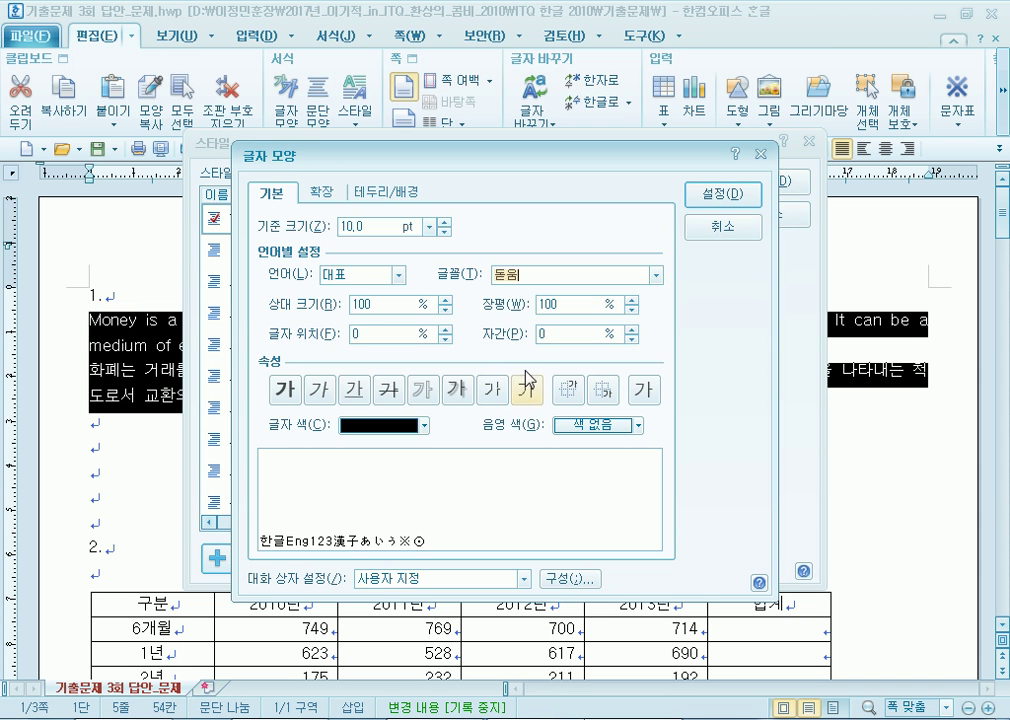
{"action": "left_click", "coordinate": [631, 301]}
{"action": "left_click", "coordinate": [632, 301]}
{"action": "left_click", "coordinate": [632, 301]}
{"action": "left_click", "coordinate": [631, 310]}
{"action": "left_click", "coordinate": [631, 310]}
{"action": "left_click", "coordinate": [631, 339]}
{"action": "left_click", "coordinate": [631, 339]}
{"action": "left_click", "coordinate": [631, 339]}
{"action": "left_click", "coordinate": [631, 339]}
{"action": "left_click", "coordinate": [631, 339]}
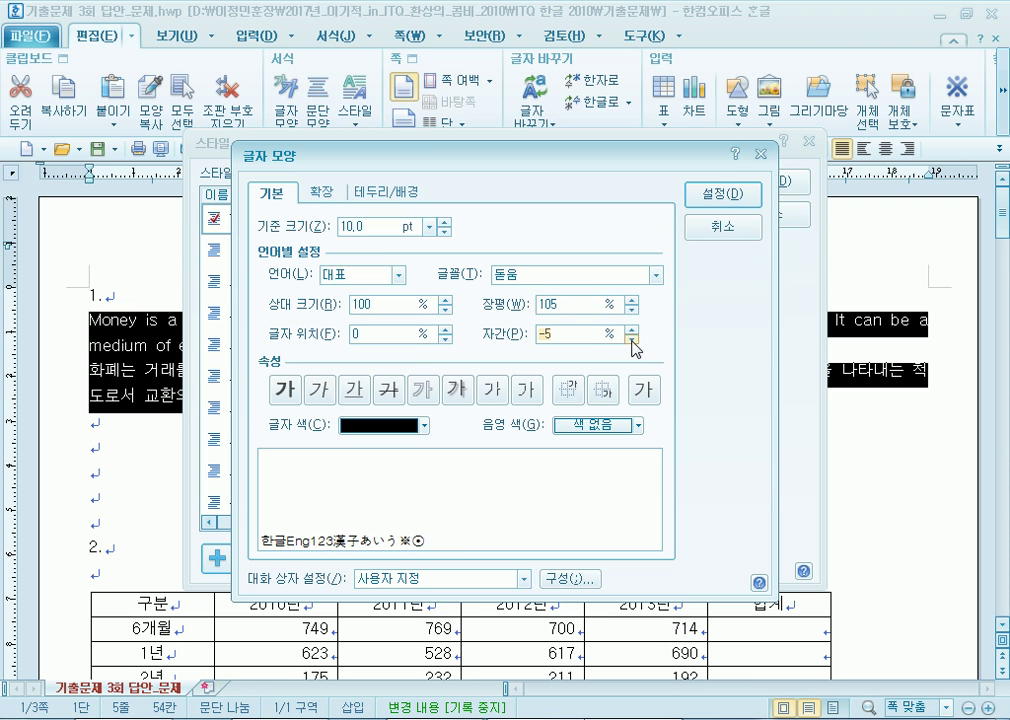
Use 궁서 for Korean text and 굴림 for English text in the money style.
{"action": "left_click", "coordinate": [367, 279]}
{"action": "left_click", "coordinate": [345, 306]}
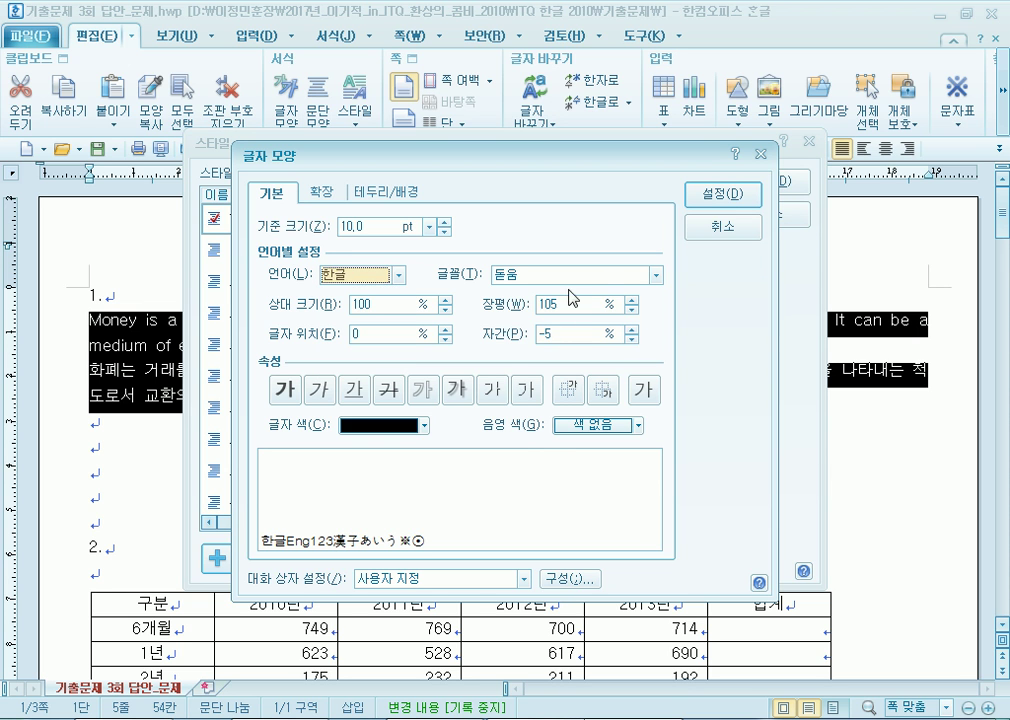
{"action": "left_click", "coordinate": [656, 274]}
{"action": "left_click", "coordinate": [553, 357]}
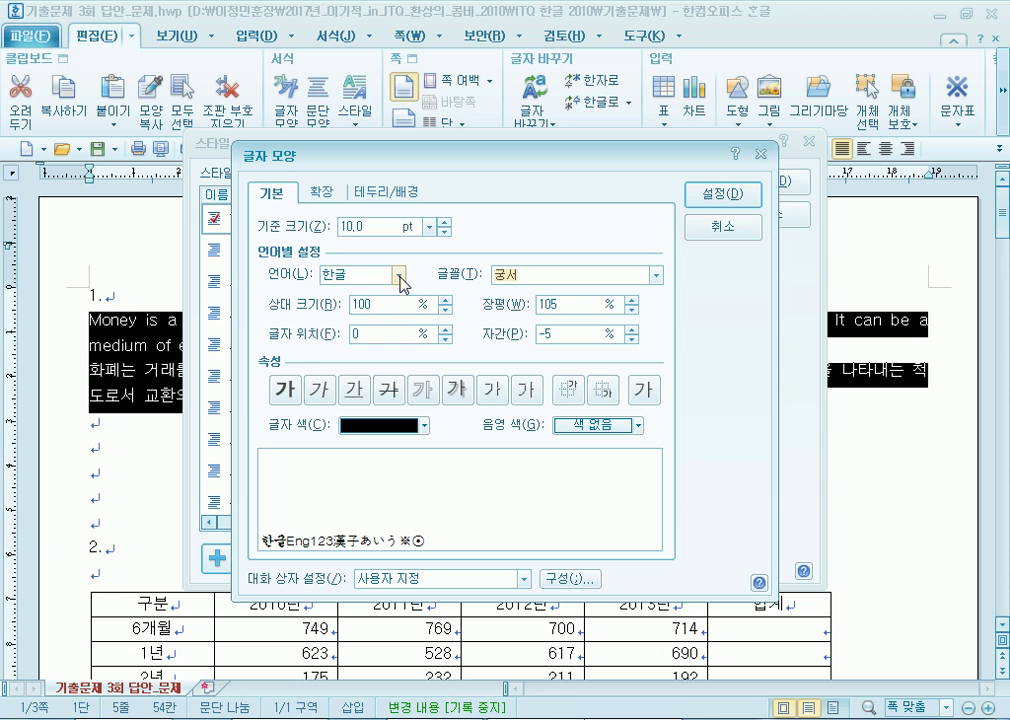
{"action": "left_click", "coordinate": [399, 275]}
{"action": "left_click", "coordinate": [356, 321]}
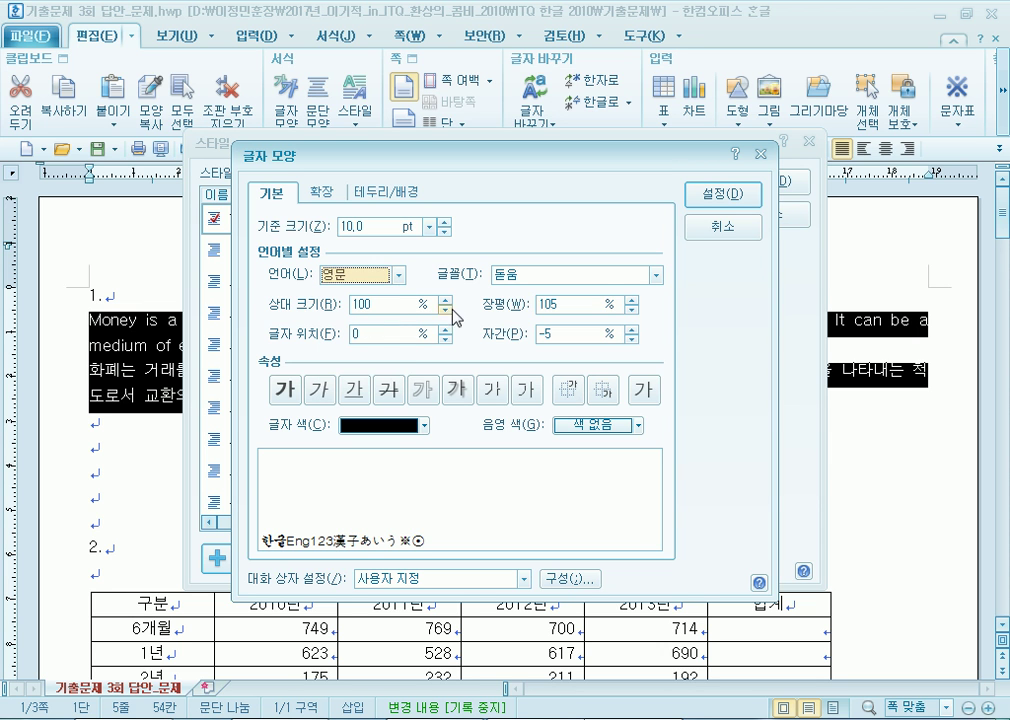
{"action": "left_click", "coordinate": [656, 274]}
{"action": "left_click", "coordinate": [676, 309]}
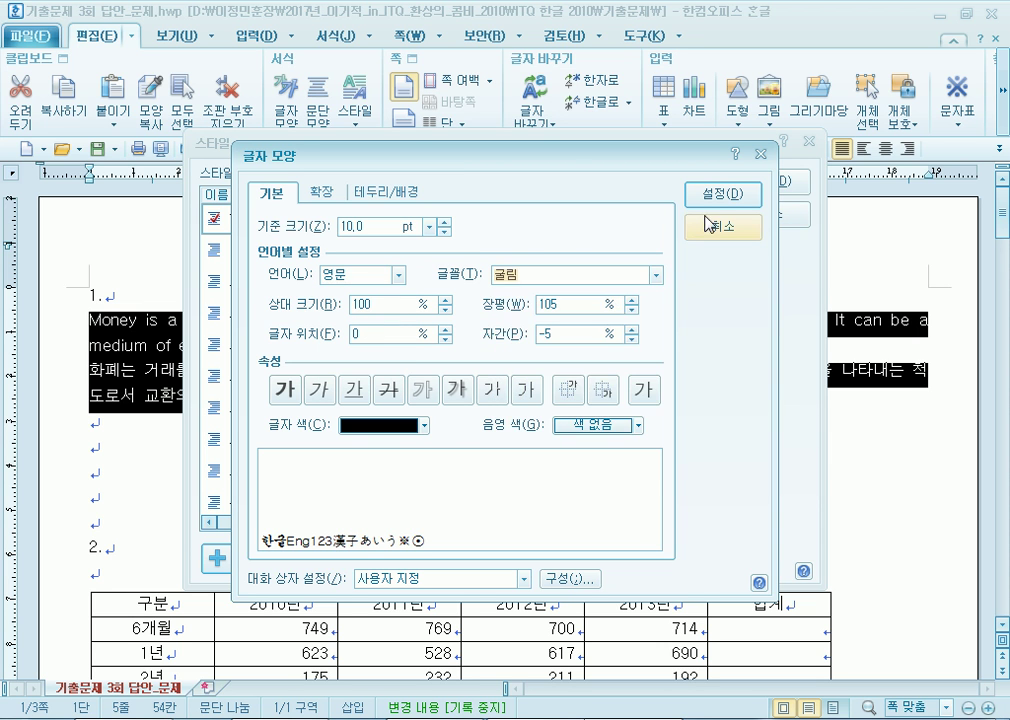
{"action": "left_click", "coordinate": [712, 200]}
Cancel the duplicate 'money' style and apply the existing money style to the paragraphs.
{"action": "left_click", "coordinate": [700, 305]}
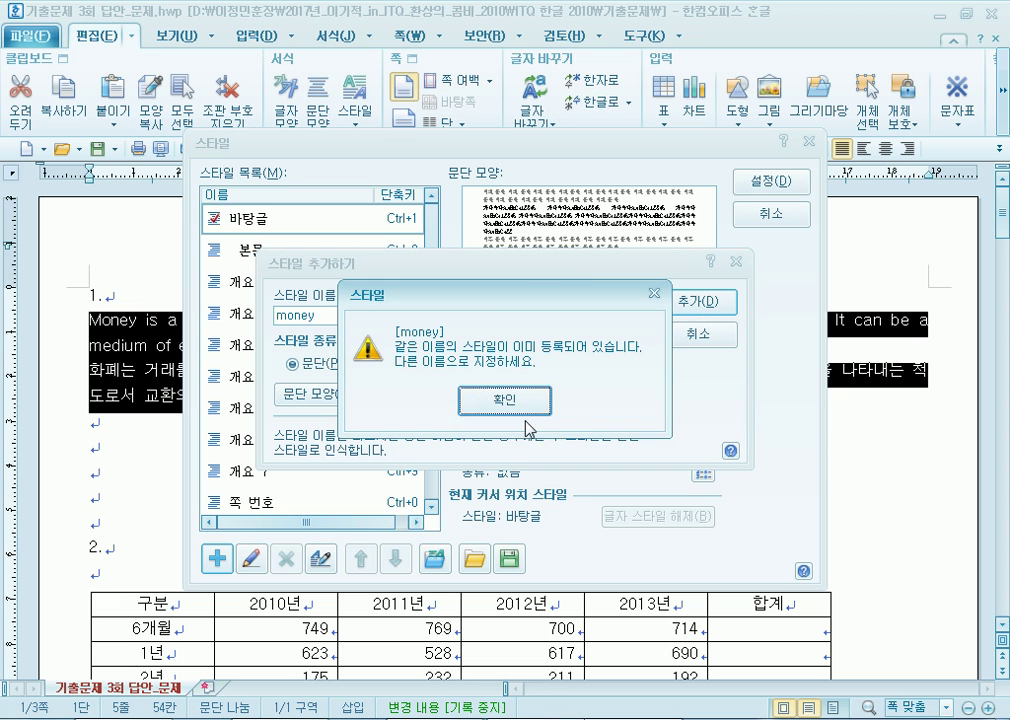
{"action": "left_click", "coordinate": [530, 403]}
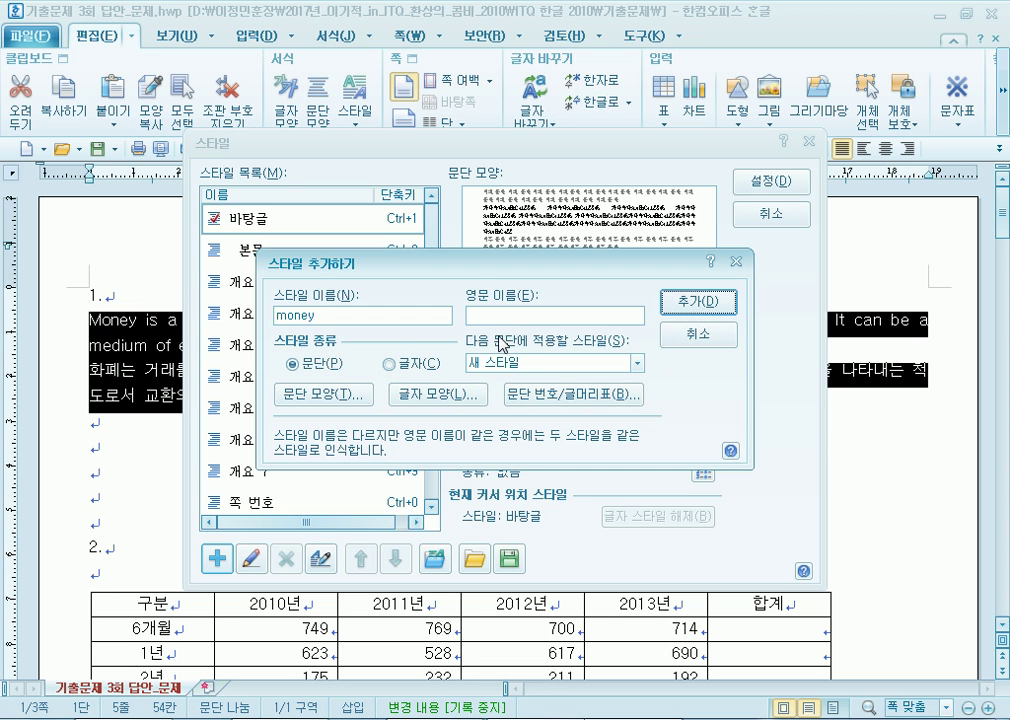
{"action": "left_click", "coordinate": [684, 340]}
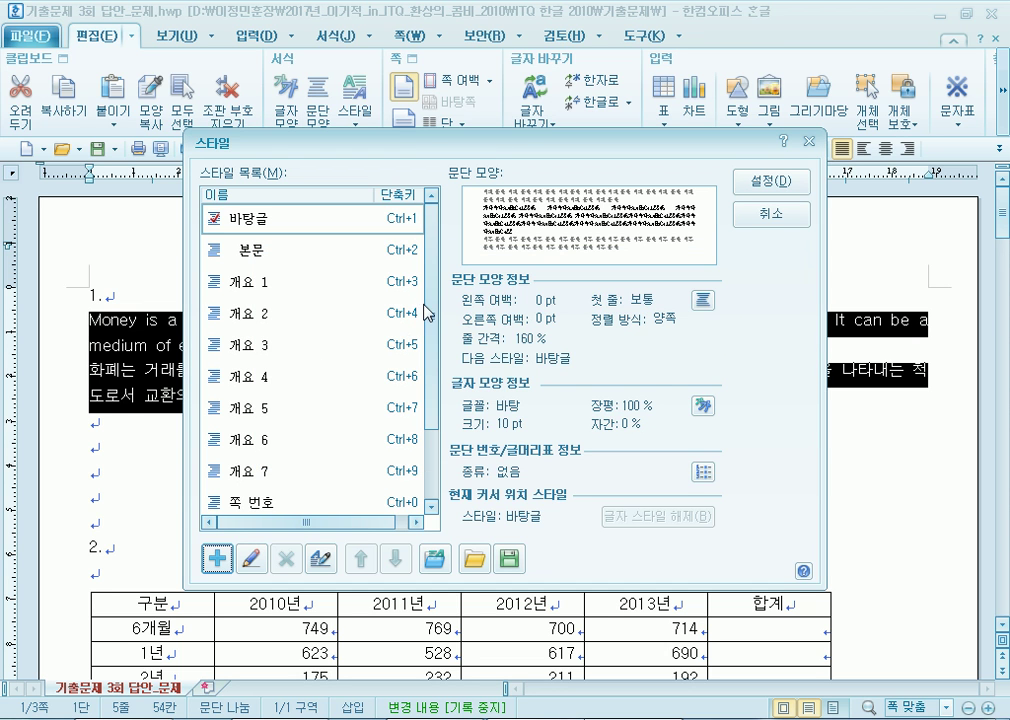
{"action": "left_click_drag", "start_coordinate": [430, 315], "coordinate": [433, 420]}
{"action": "left_click", "coordinate": [296, 478]}
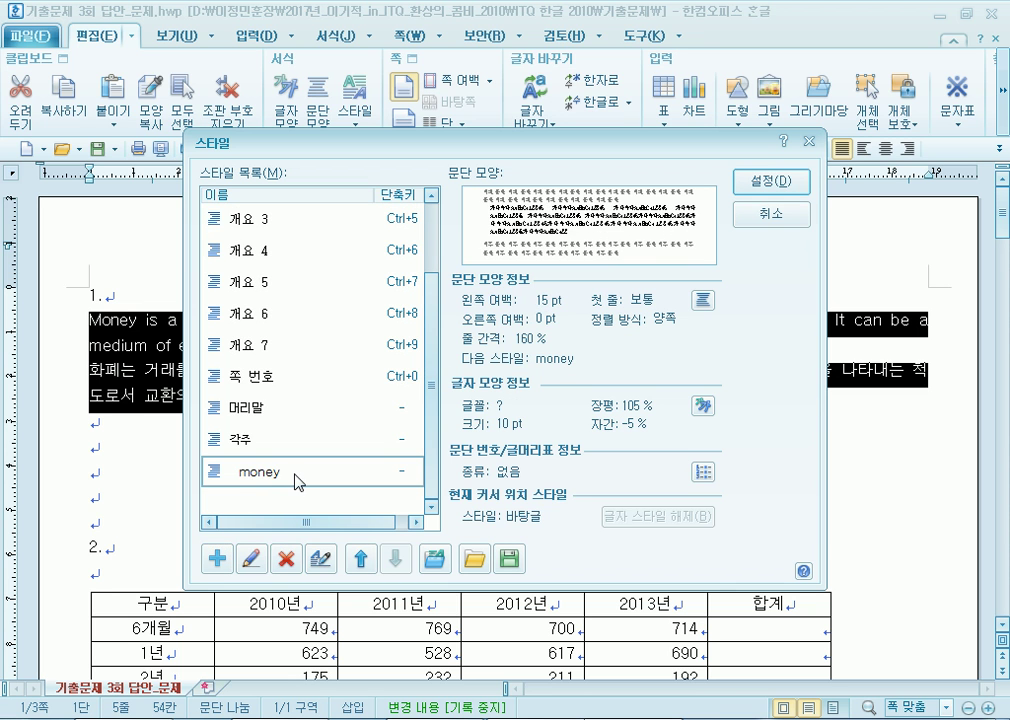
{"action": "left_click", "coordinate": [771, 182]}
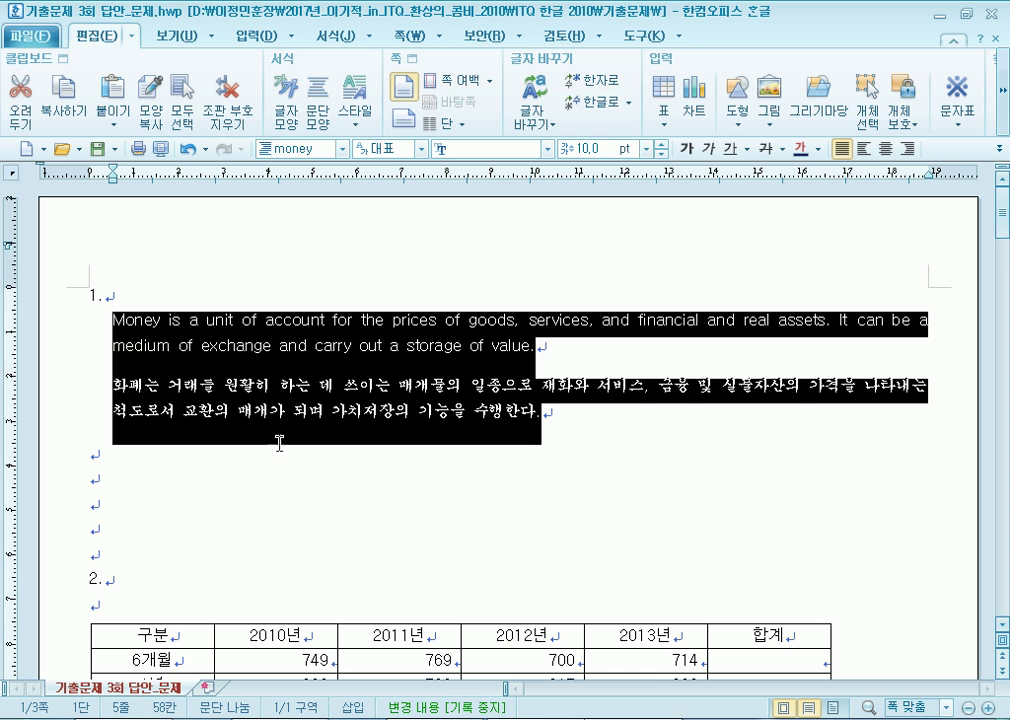
{"action": "left_click", "coordinate": [150, 462]}
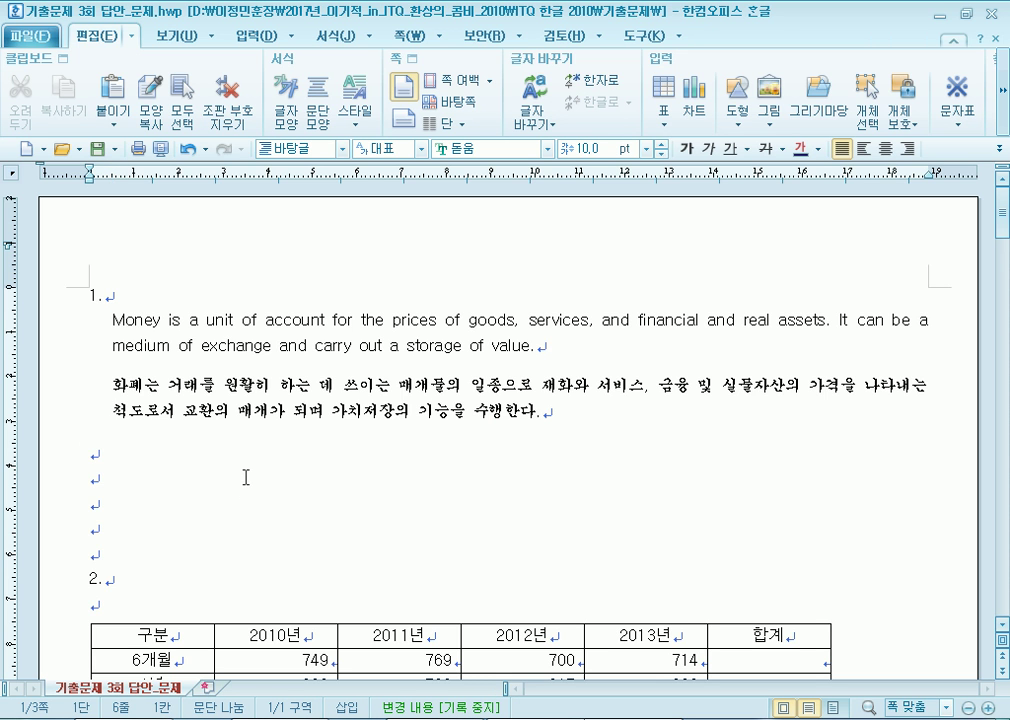
Widen the table out to the right margin.
{"action": "scroll", "coordinate": [245, 478], "scroll_direction": "down", "scroll_amount": 3}
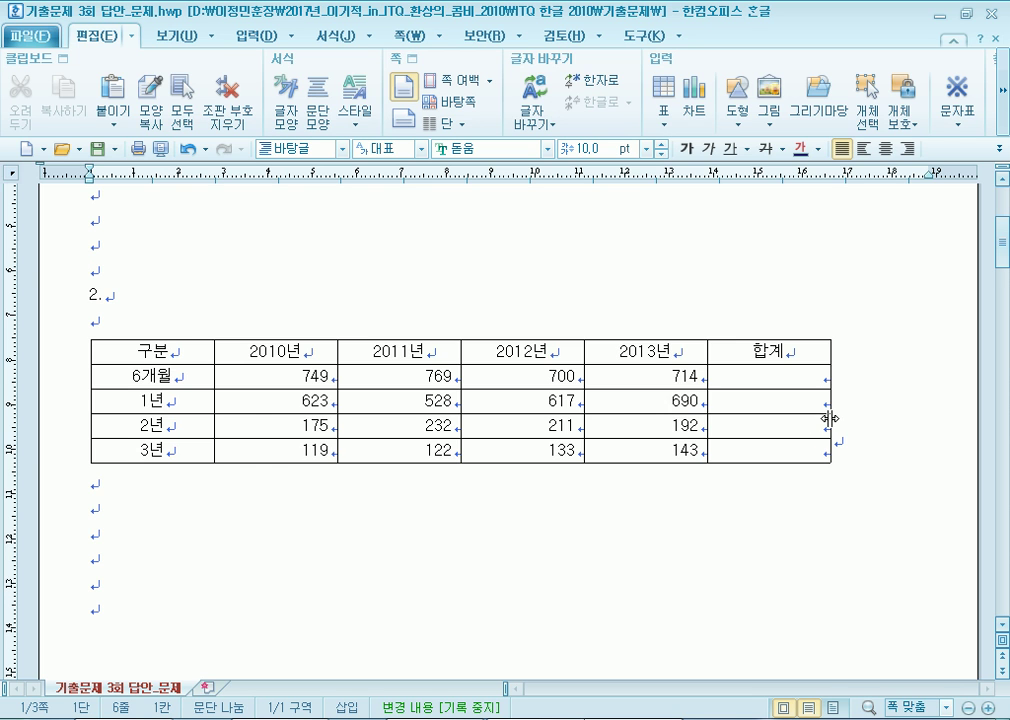
{"action": "scroll", "coordinate": [829, 413], "scroll_direction": "up", "scroll_amount": 1}
{"action": "left_click", "coordinate": [830, 470]}
{"action": "left_click_drag", "start_coordinate": [830, 472], "coordinate": [923, 471]}
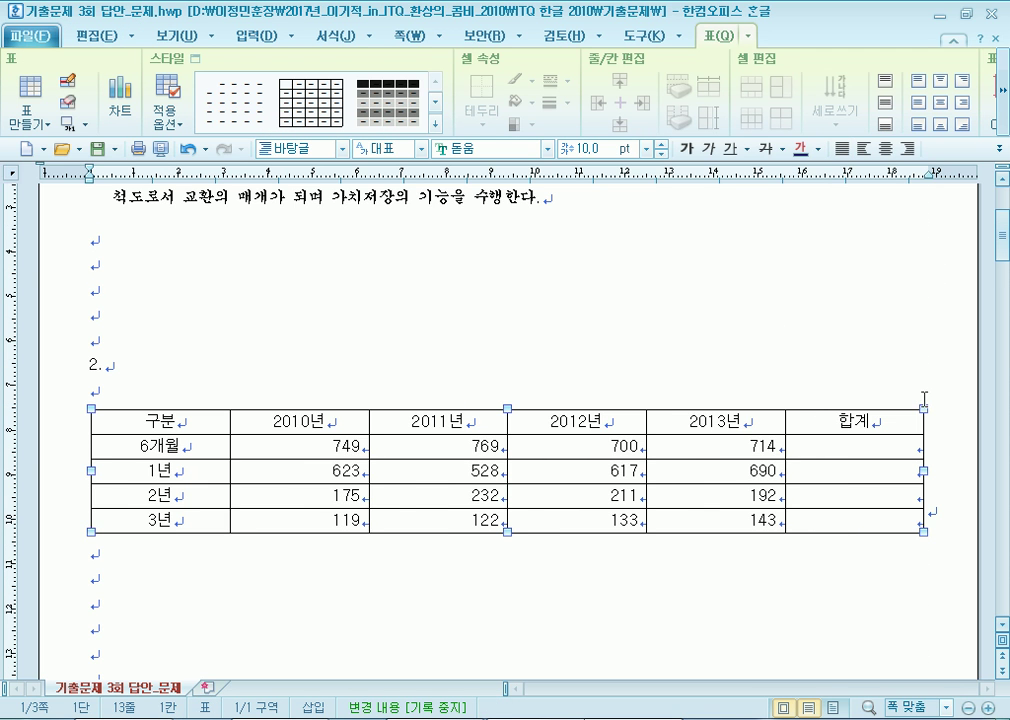
{"action": "left_click", "coordinate": [547, 354]}
Center all table cells, then right-align the number cells through the 합계 column.
{"action": "left_click_drag", "start_coordinate": [160, 421], "coordinate": [832, 521]}
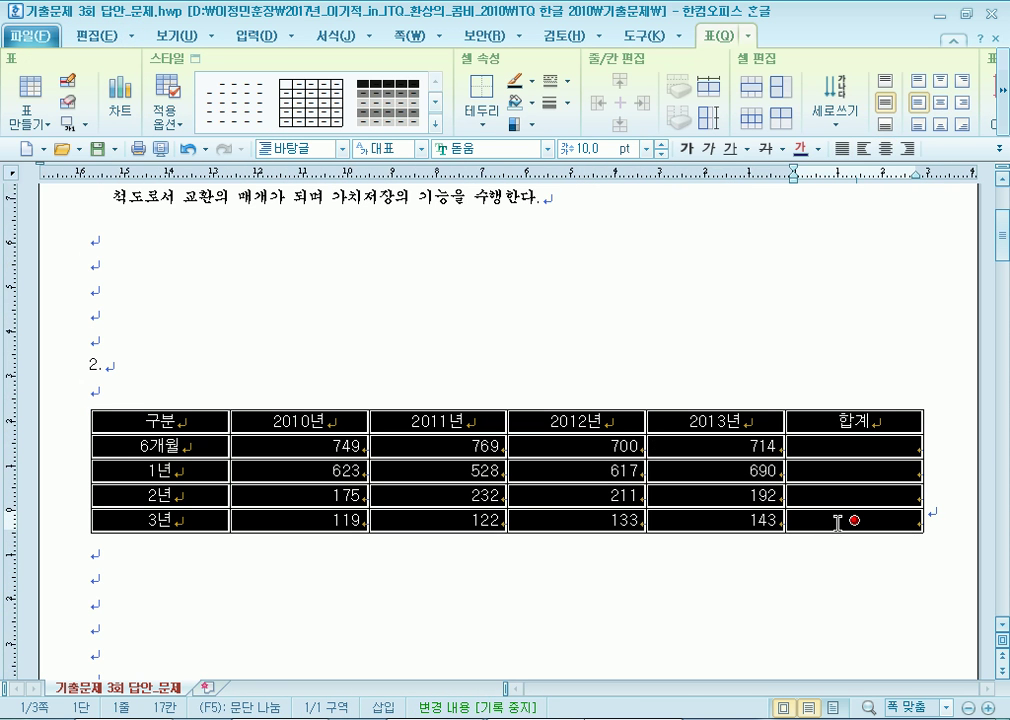
{"action": "left_click", "coordinate": [885, 148]}
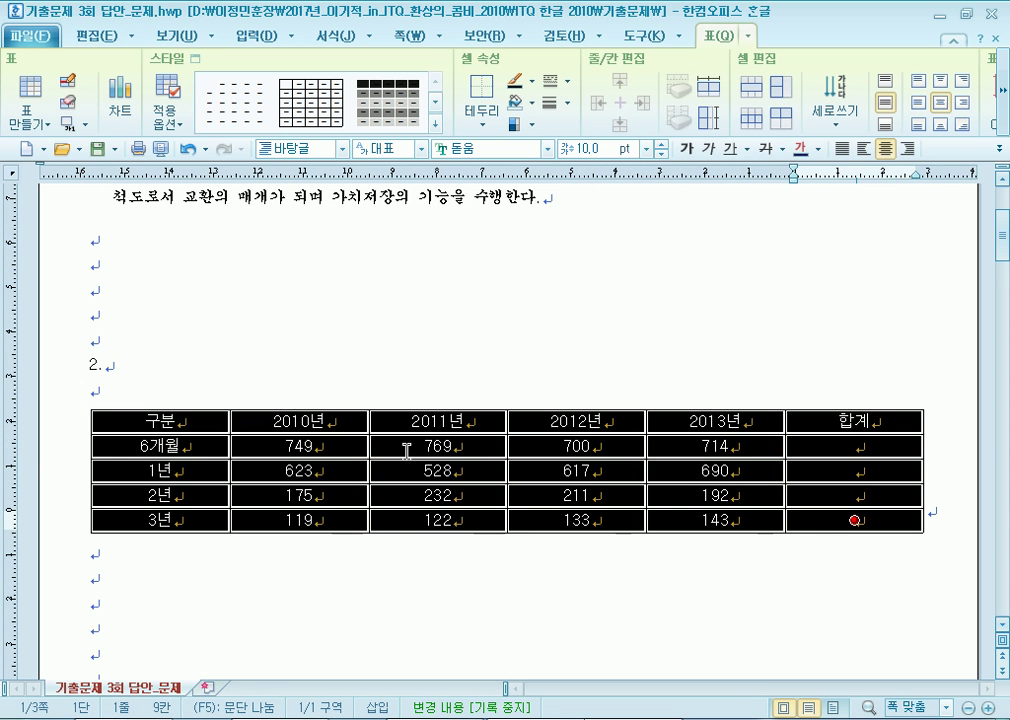
{"action": "left_click_drag", "start_coordinate": [307, 447], "coordinate": [853, 522]}
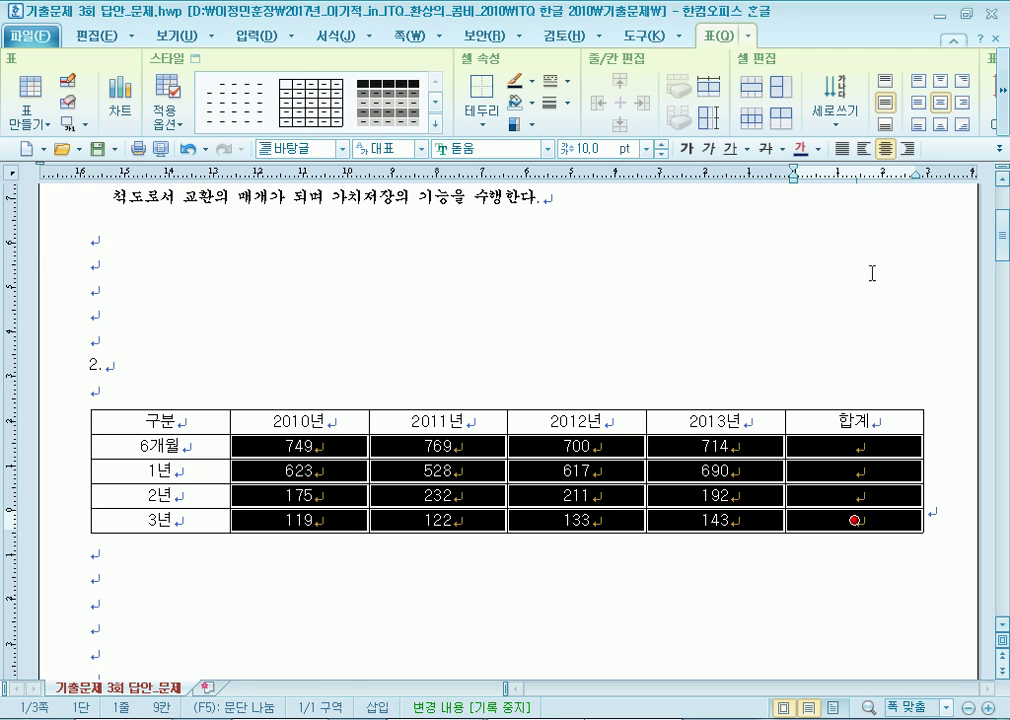
{"action": "left_click", "coordinate": [907, 148]}
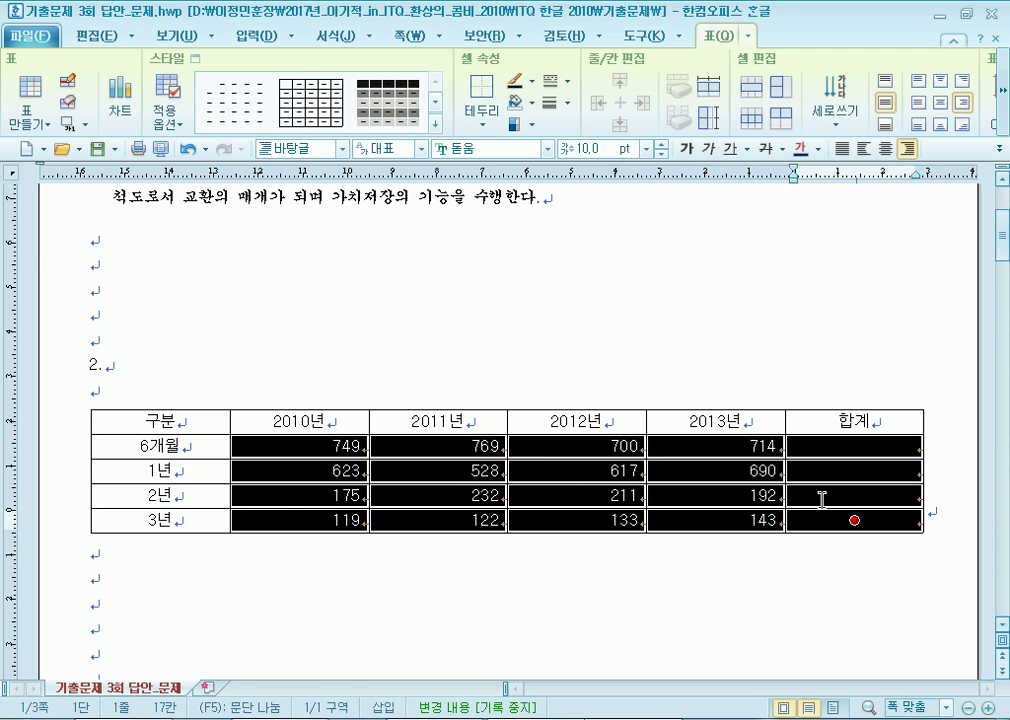
Block-sum the 6개월–2년 rows so 합계 shows 2,932, 2,458 and 810.
{"action": "scroll", "coordinate": [823, 490], "scroll_direction": "down", "scroll_amount": 3}
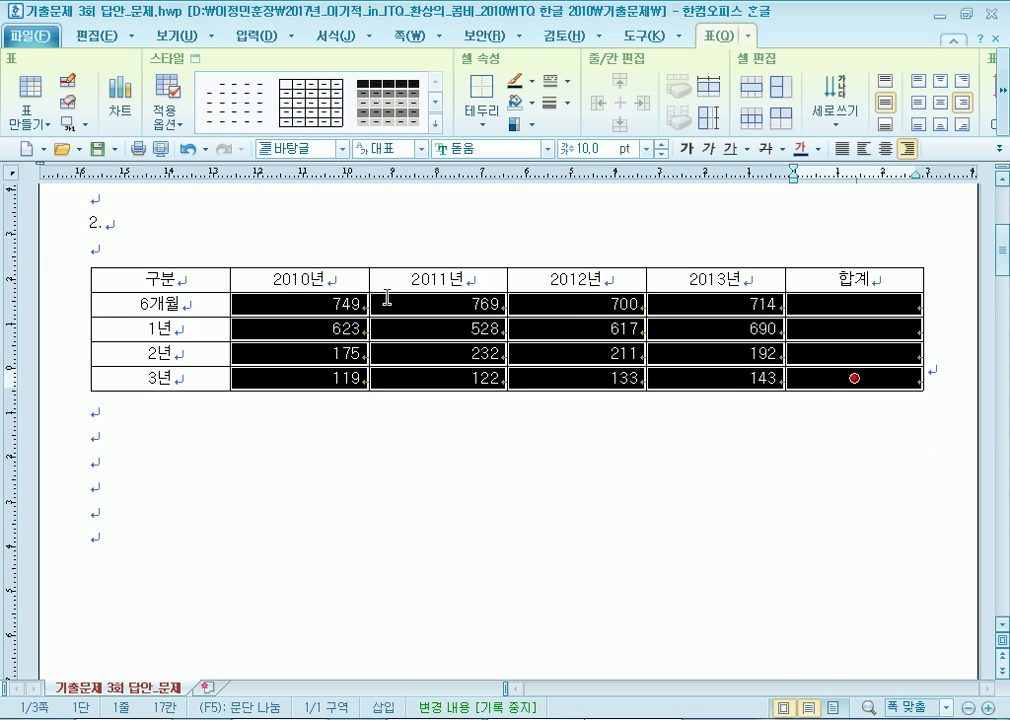
{"action": "left_click_drag", "start_coordinate": [336, 300], "coordinate": [839, 354]}
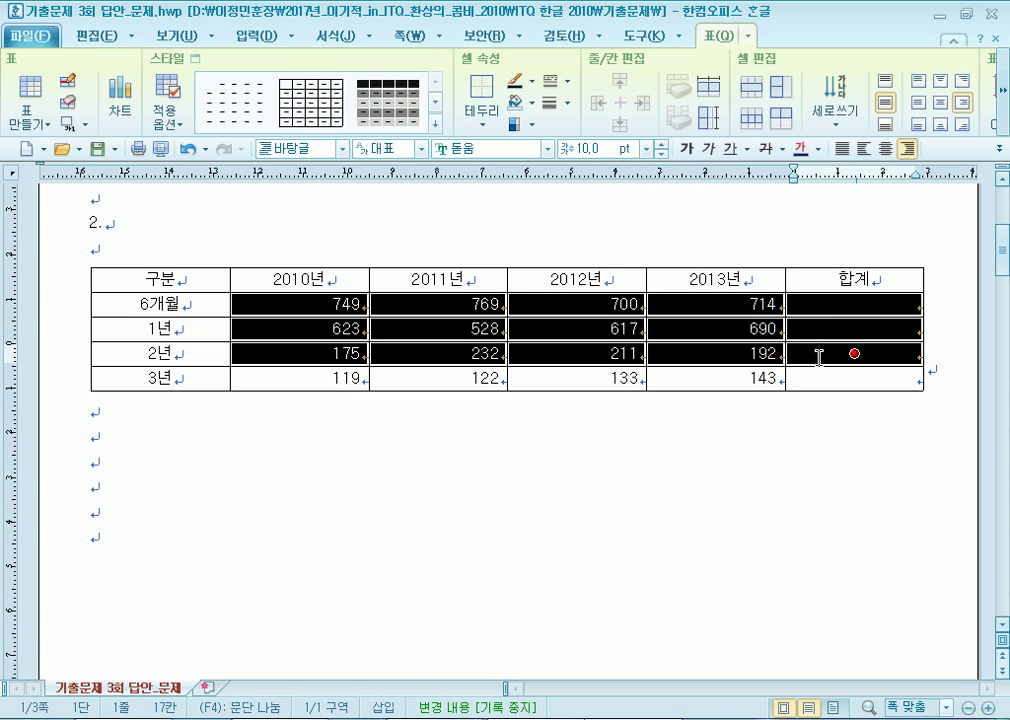
{"action": "left_click", "coordinate": [1005, 118]}
{"action": "left_click", "coordinate": [1005, 118]}
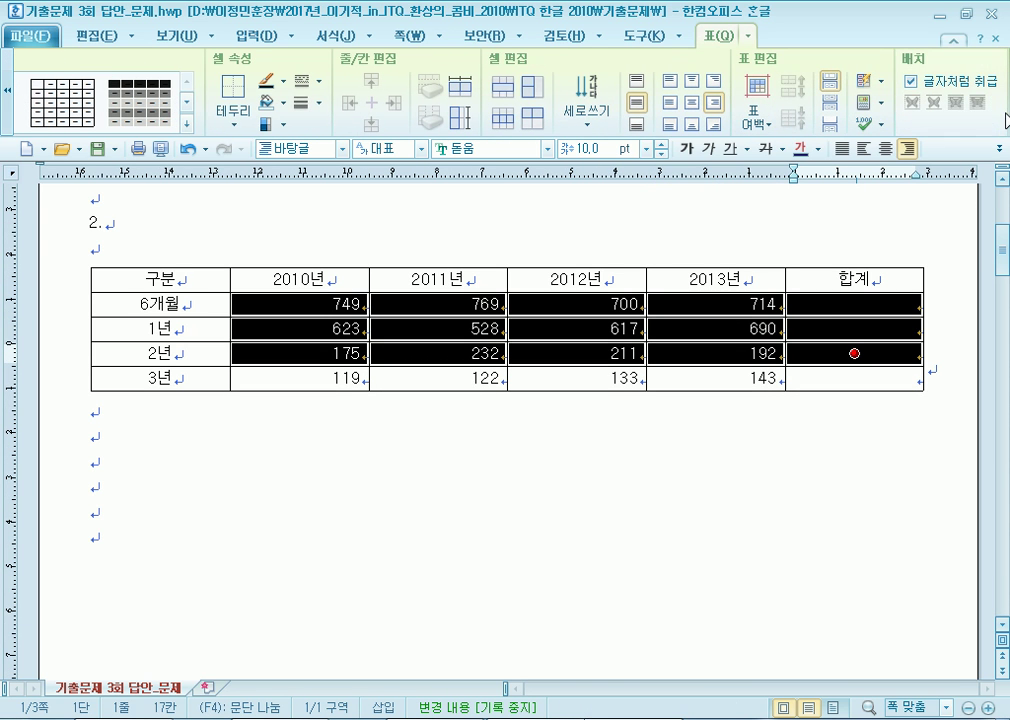
{"action": "left_click", "coordinate": [880, 104]}
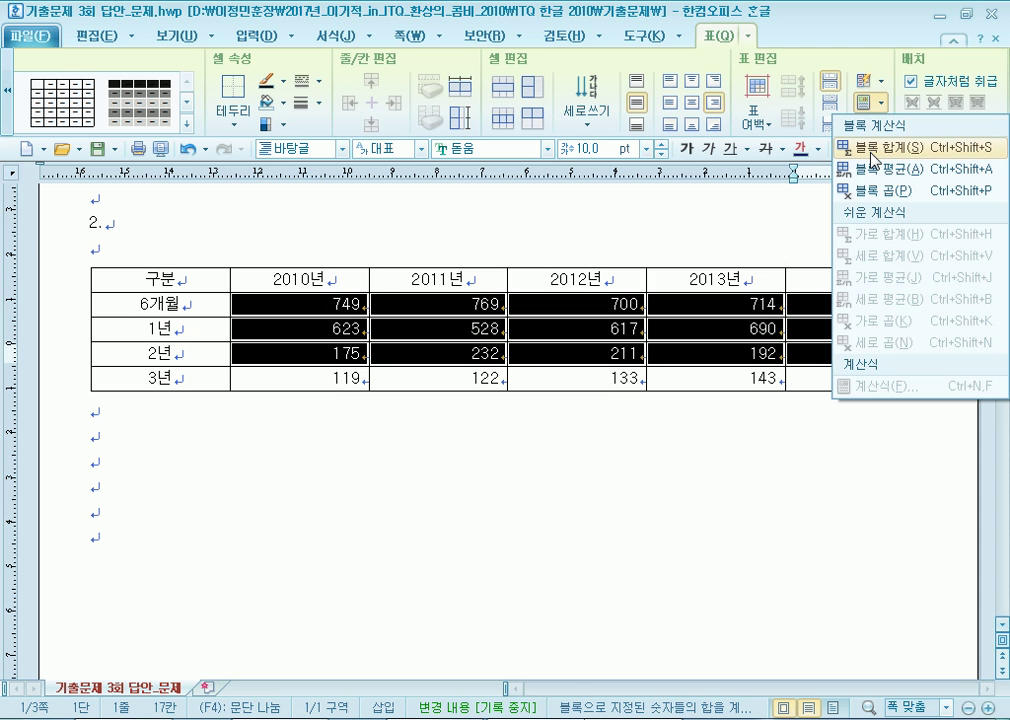
{"action": "left_click", "coordinate": [875, 160]}
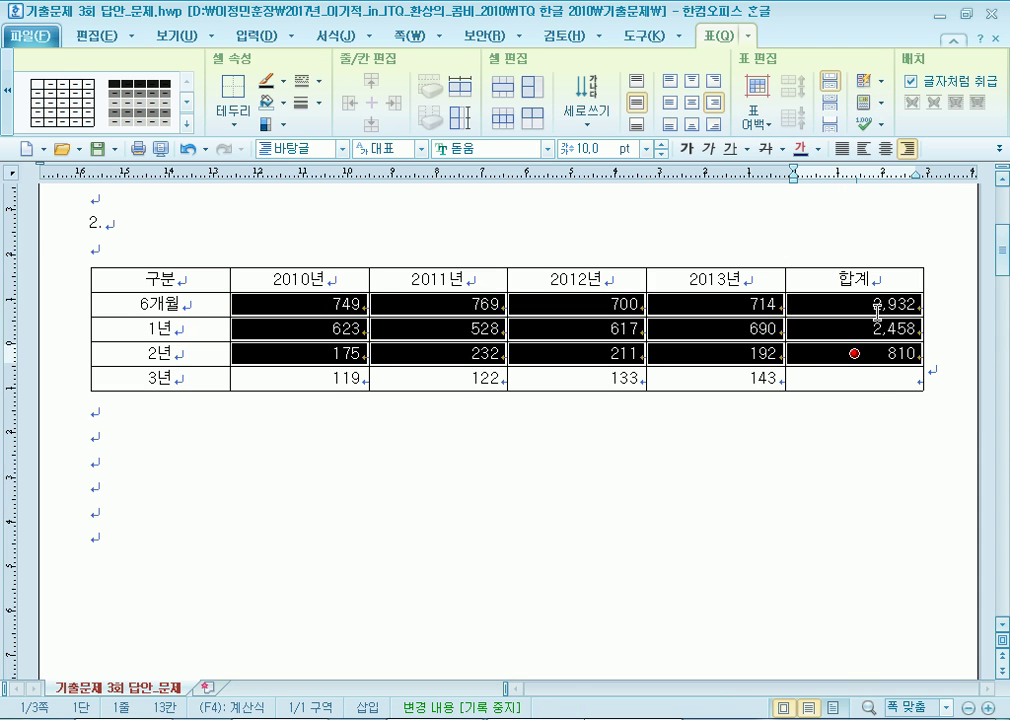
{"action": "left_click", "coordinate": [855, 378]}
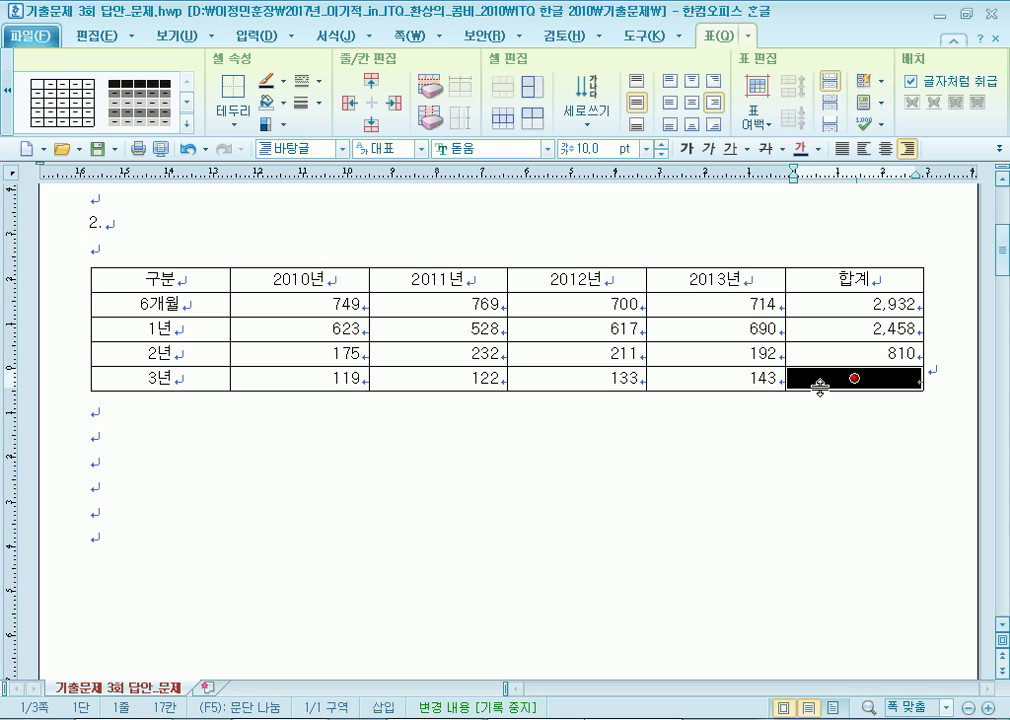
Draw solid crossing diagonal lines in the 3년 row's 합계 cell.
{"action": "key", "text": "l"}
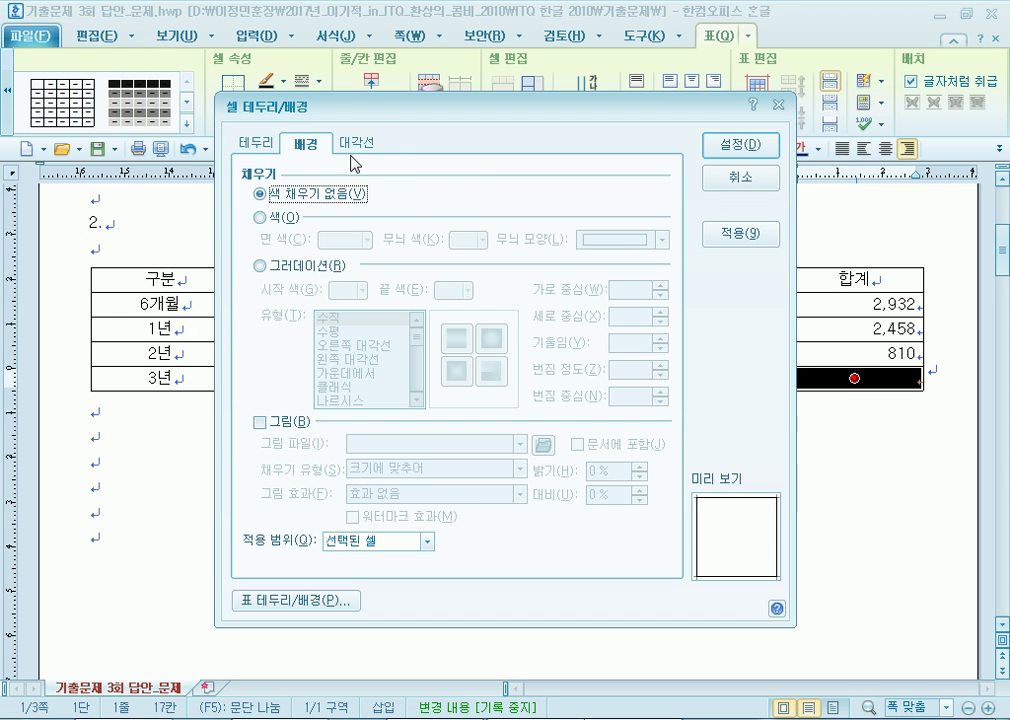
{"action": "left_click", "coordinate": [346, 144]}
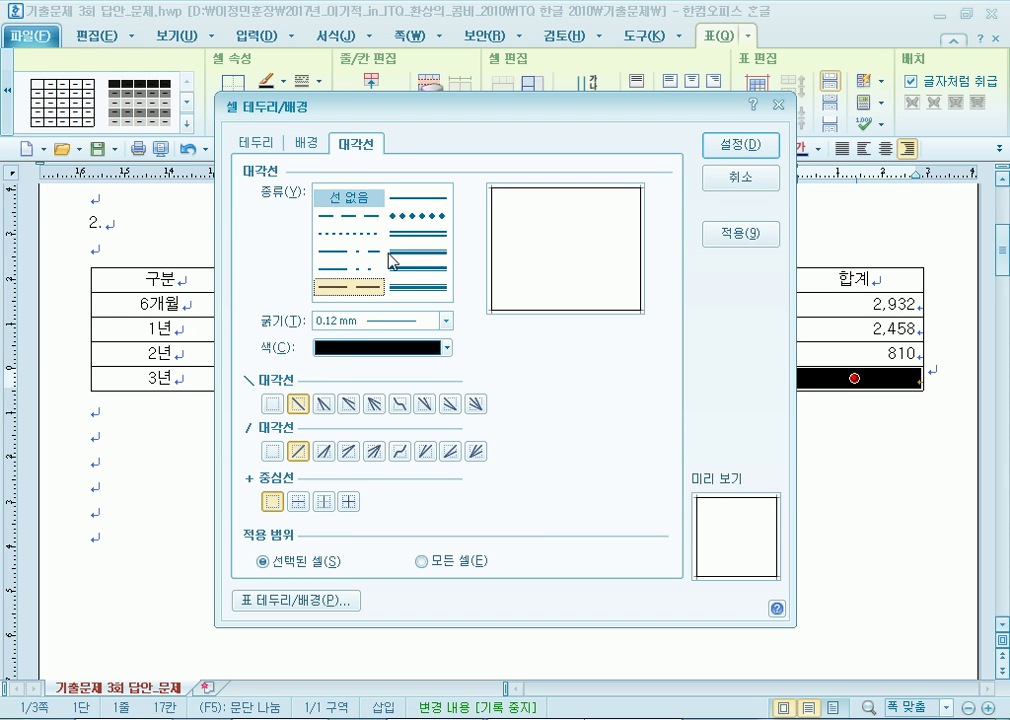
{"action": "left_click", "coordinate": [420, 197]}
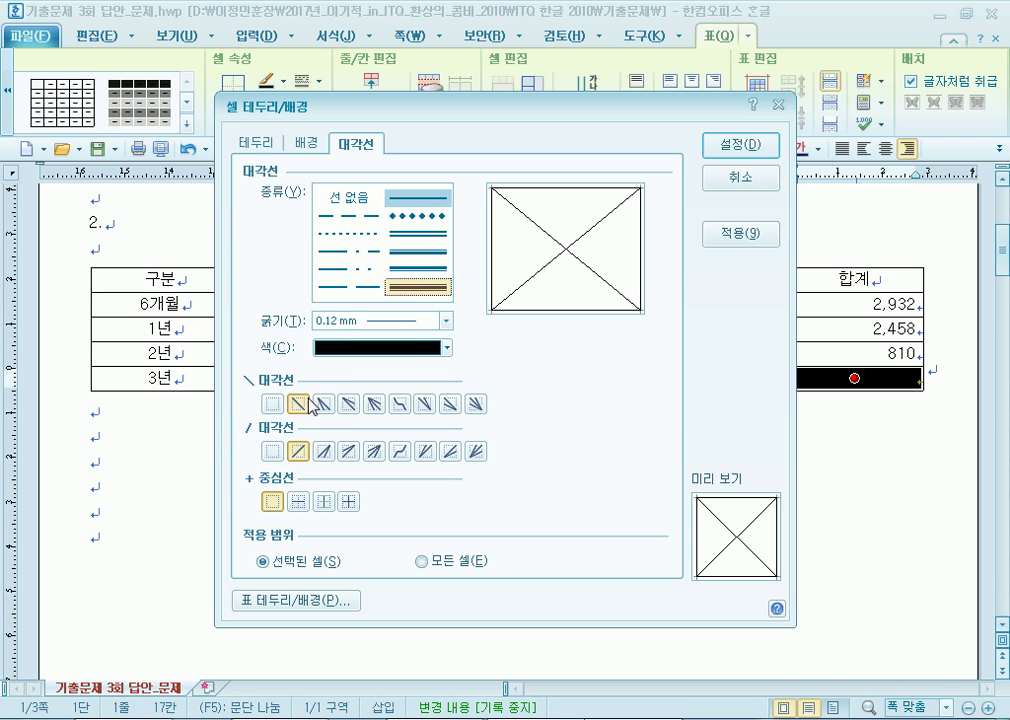
{"action": "left_click", "coordinate": [298, 451]}
{"action": "left_click", "coordinate": [778, 148]}
{"action": "left_click", "coordinate": [834, 424]}
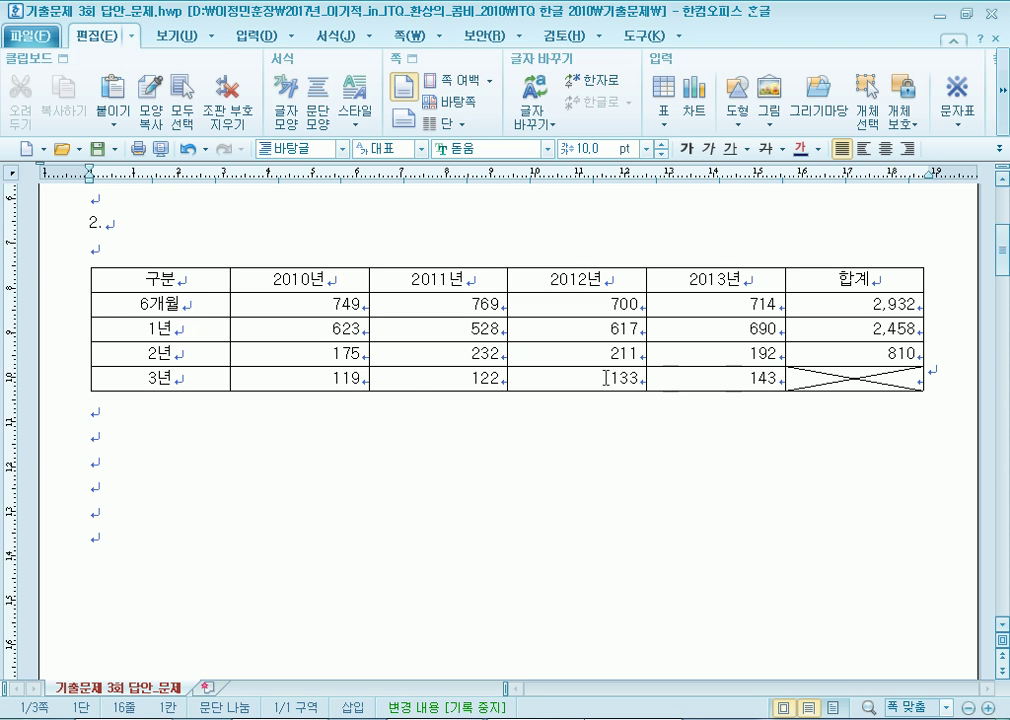
Try the 바탕 font on the whole table, then revert it to 돋움.
{"action": "left_click_drag", "start_coordinate": [145, 277], "coordinate": [877, 379]}
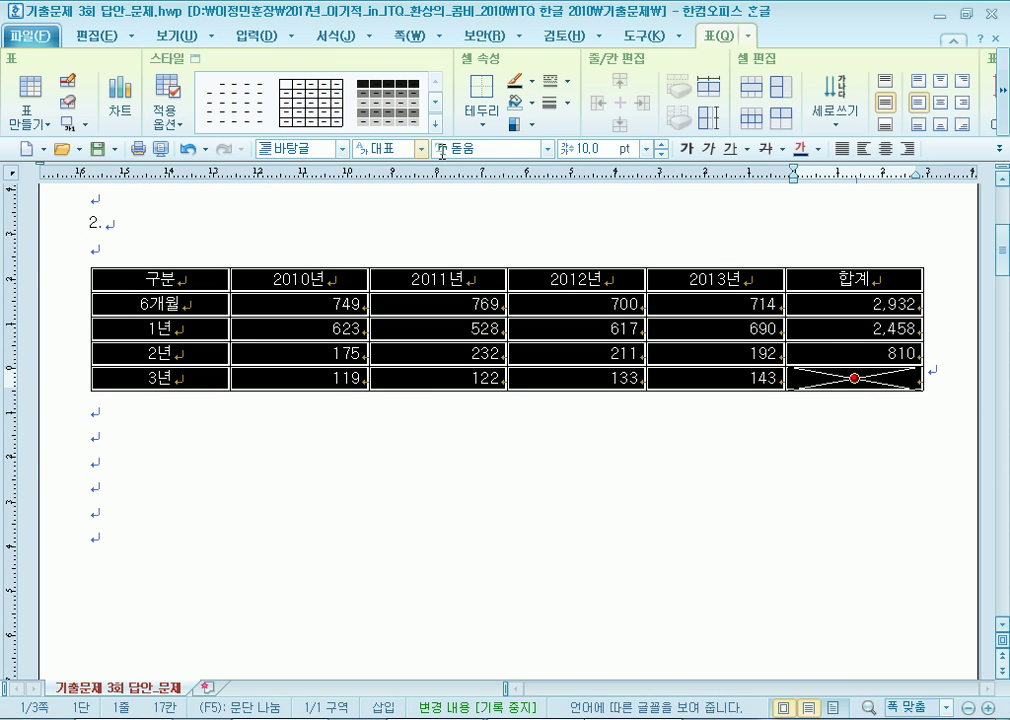
{"action": "left_click", "coordinate": [547, 148]}
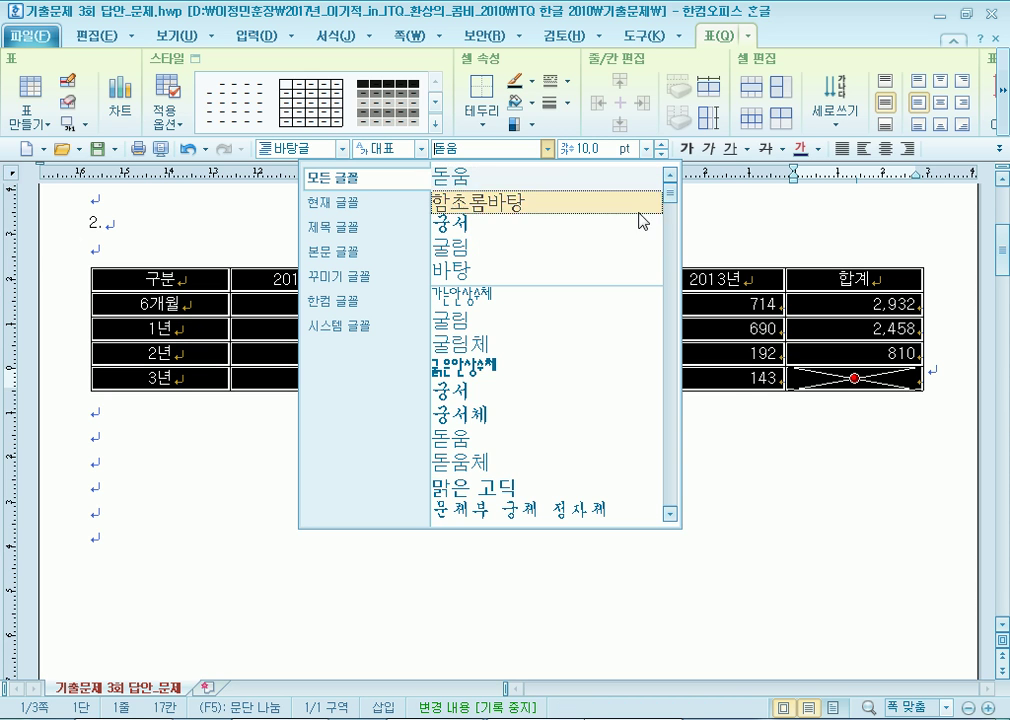
{"action": "left_click", "coordinate": [520, 272]}
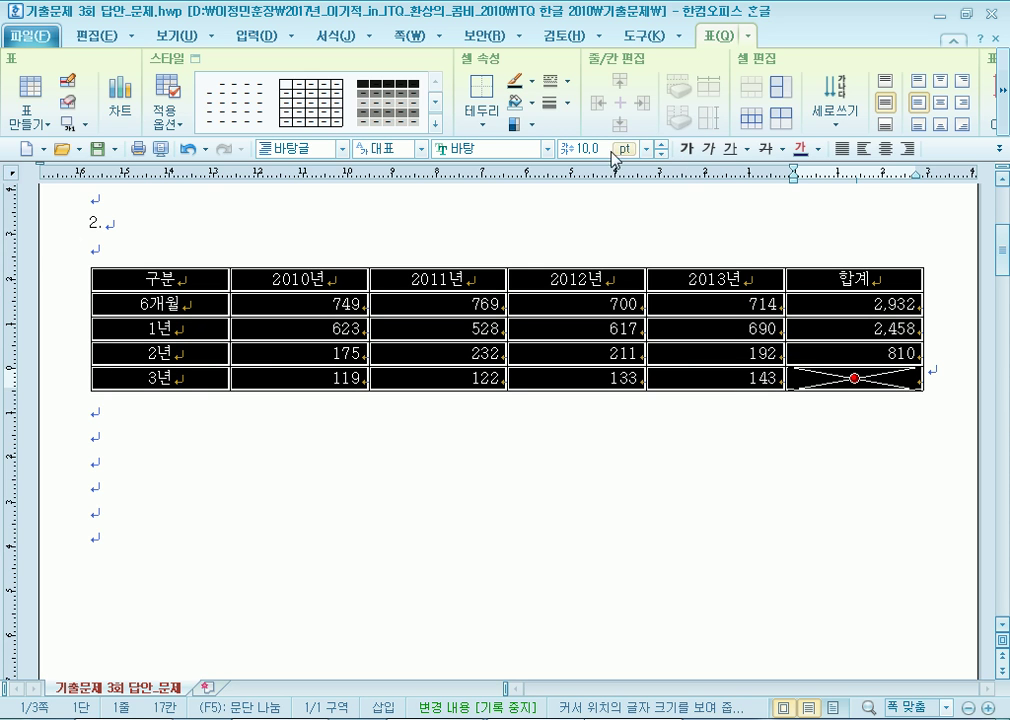
{"action": "left_click", "coordinate": [547, 149]}
{"action": "left_click", "coordinate": [464, 205]}
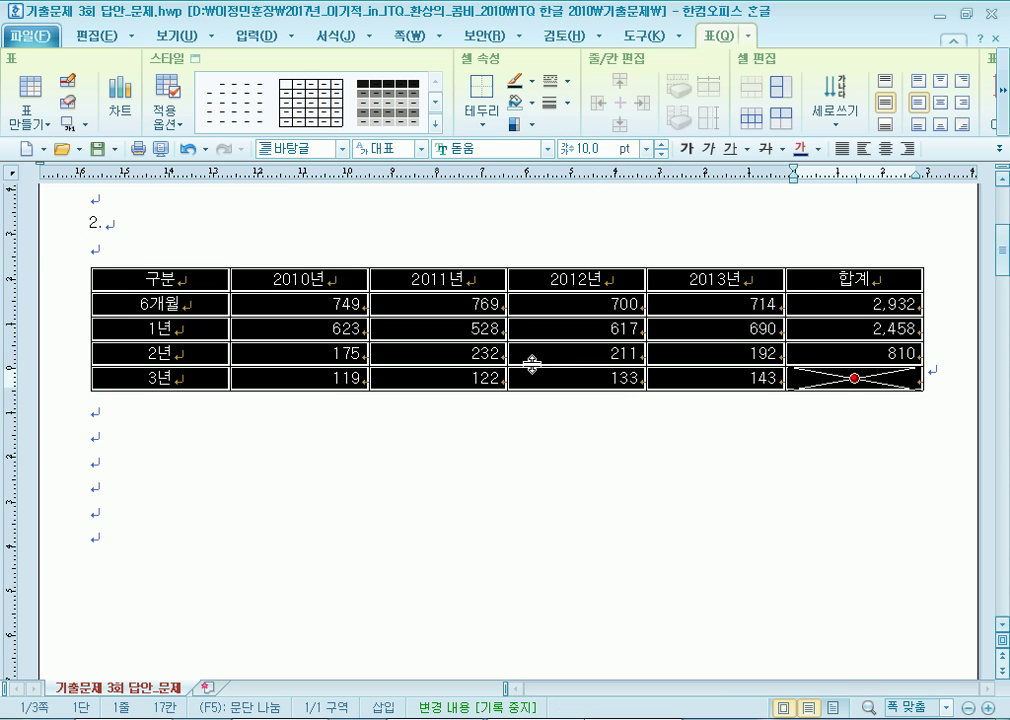
{"action": "left_click", "coordinate": [449, 428]}
{"action": "left_click_drag", "start_coordinate": [189, 270], "coordinate": [704, 361]}
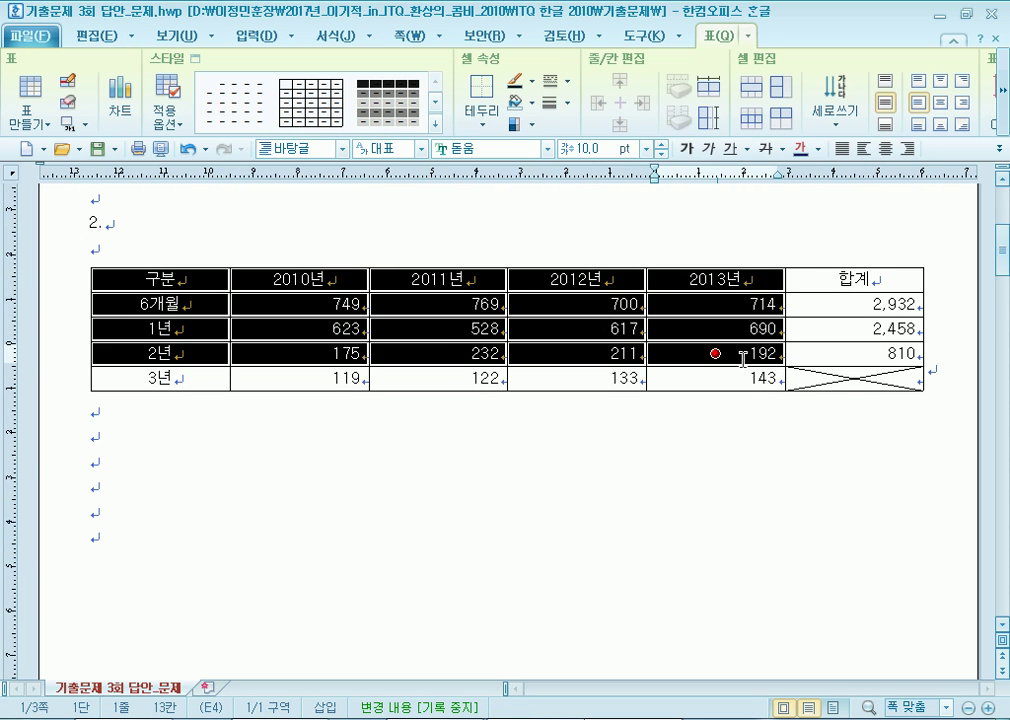
Fill the cells from 구분 to the 2년/2013년 cell with yellow.
{"action": "key", "text": "c"}
{"action": "left_click", "coordinate": [261, 217]}
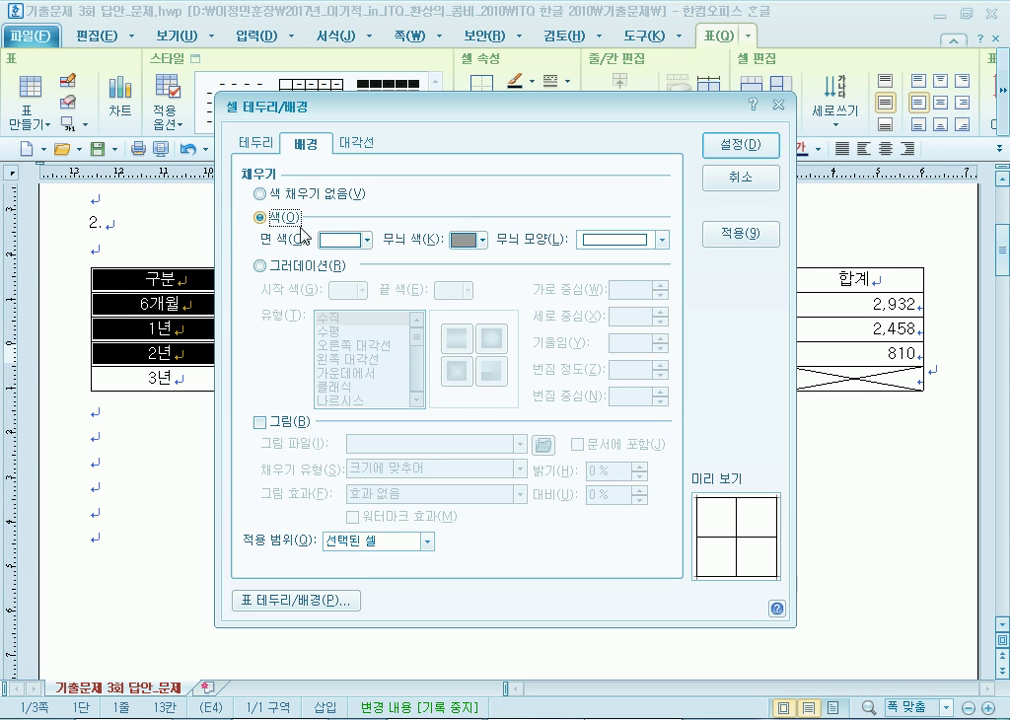
{"action": "left_click", "coordinate": [342, 240]}
{"action": "left_click", "coordinate": [376, 318]}
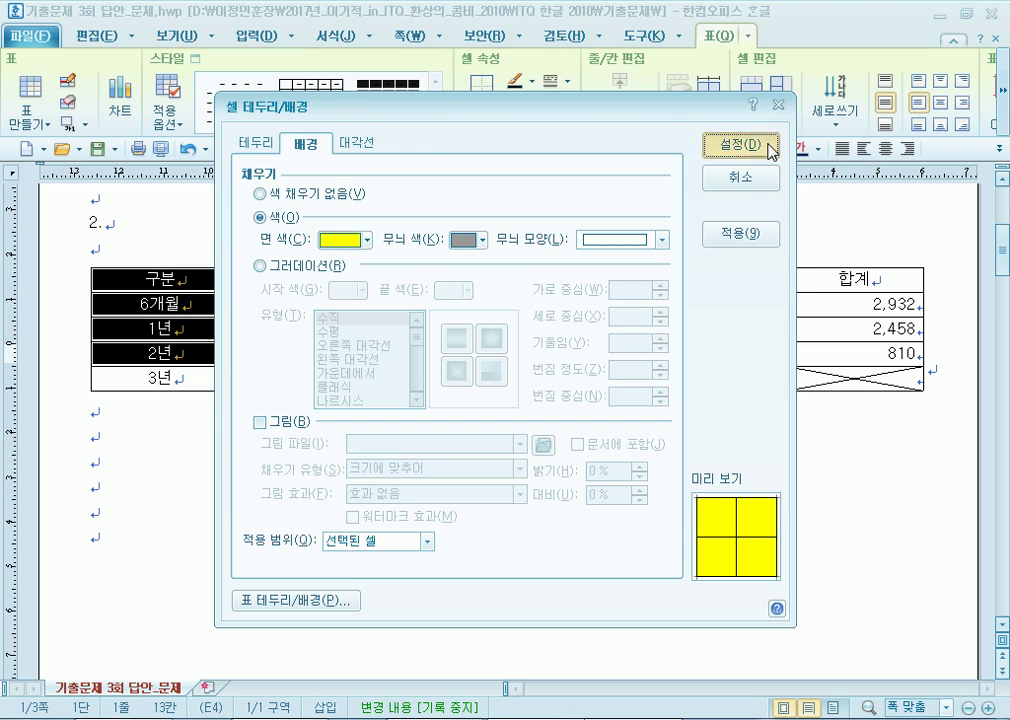
{"action": "left_click", "coordinate": [766, 148]}
{"action": "left_click", "coordinate": [541, 469]}
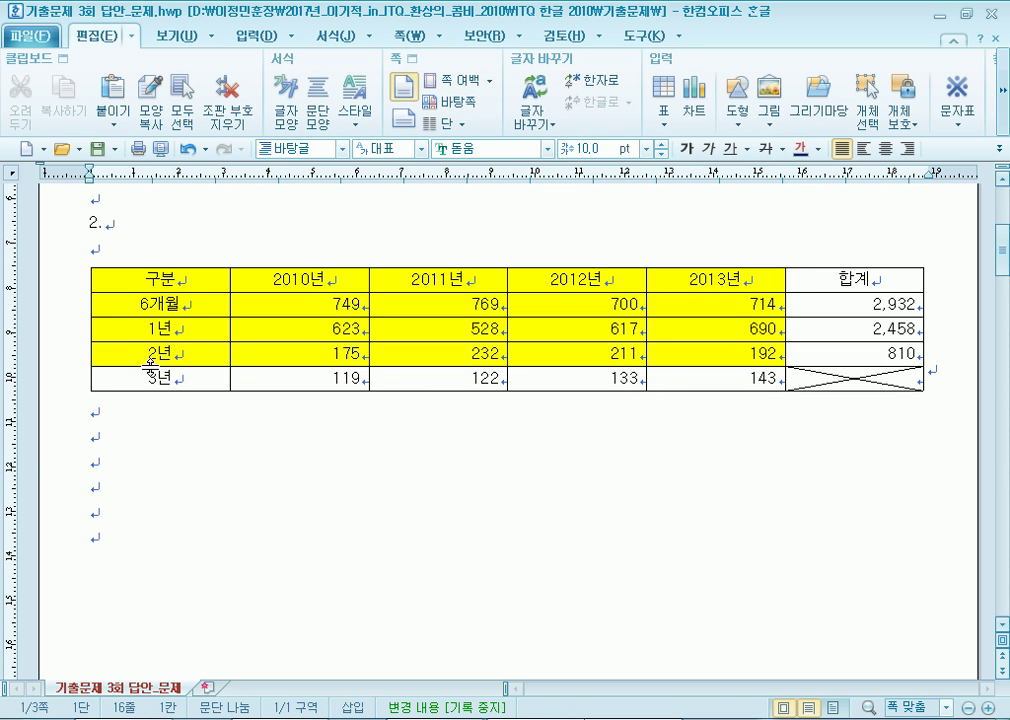
Make the table rows taller and give the table a double-line outer border.
{"action": "left_click_drag", "start_coordinate": [130, 280], "coordinate": [855, 378]}
{"action": "key", "text": "ctrl+Down"}
{"action": "key", "text": "ctrl+Down"}
{"action": "key", "text": "c"}
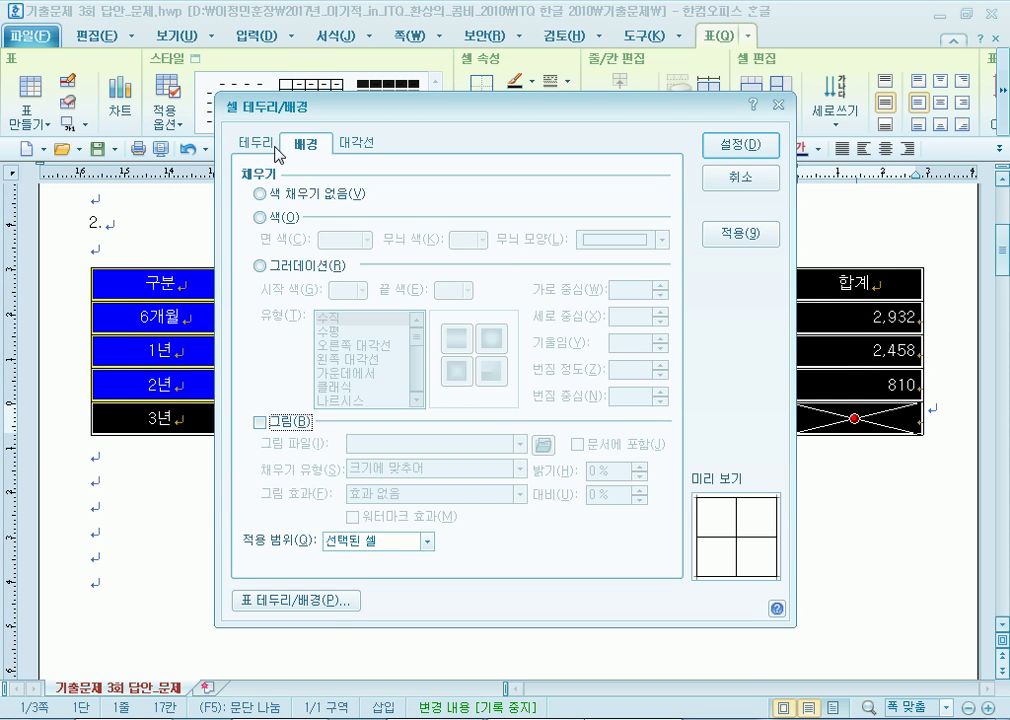
{"action": "left_click", "coordinate": [257, 142]}
{"action": "left_click", "coordinate": [416, 232]}
{"action": "left_click", "coordinate": [533, 205]}
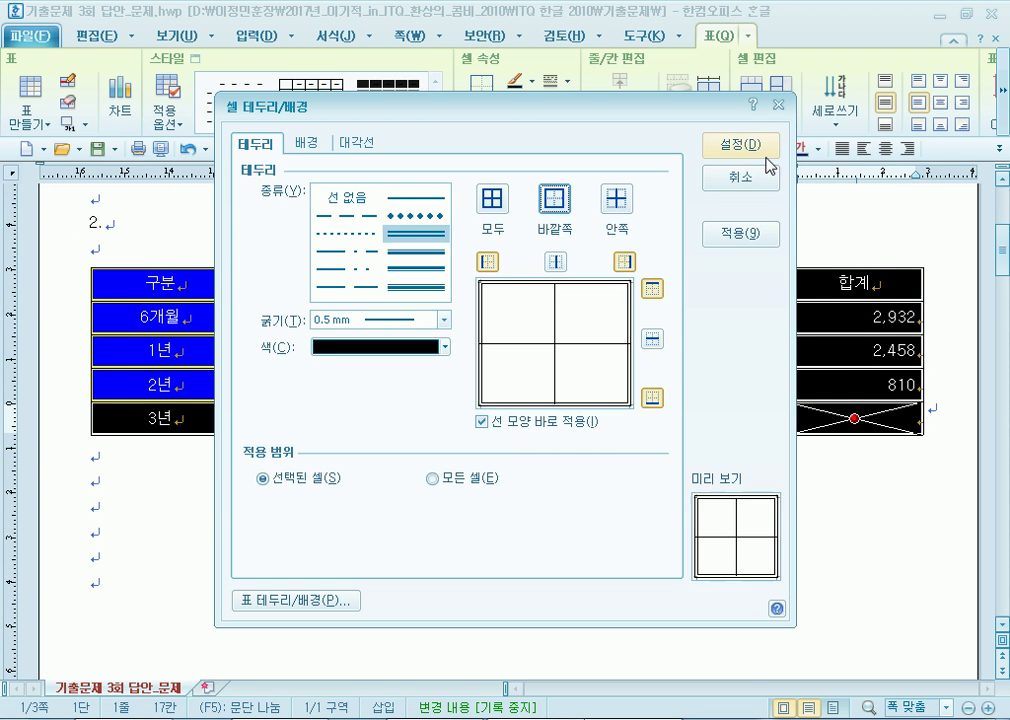
{"action": "left_click", "coordinate": [741, 144]}
{"action": "left_click", "coordinate": [750, 432]}
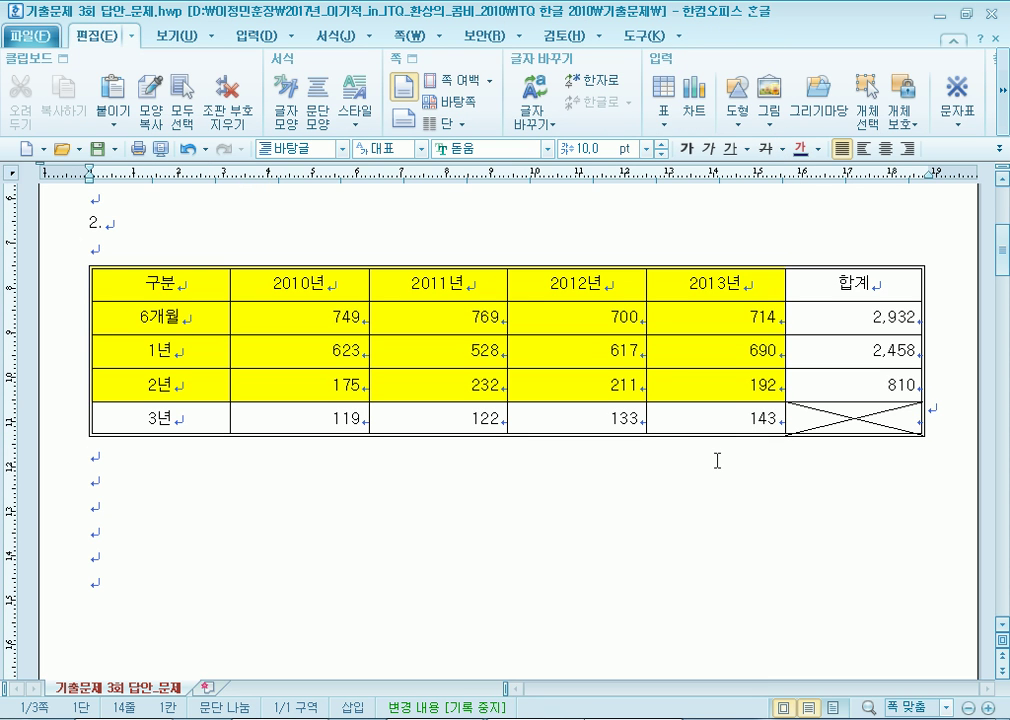
{"action": "left_click_drag", "start_coordinate": [144, 288], "coordinate": [162, 413]}
Give the header row a double-line outer border.
{"action": "left_click_drag", "start_coordinate": [165, 284], "coordinate": [832, 270]}
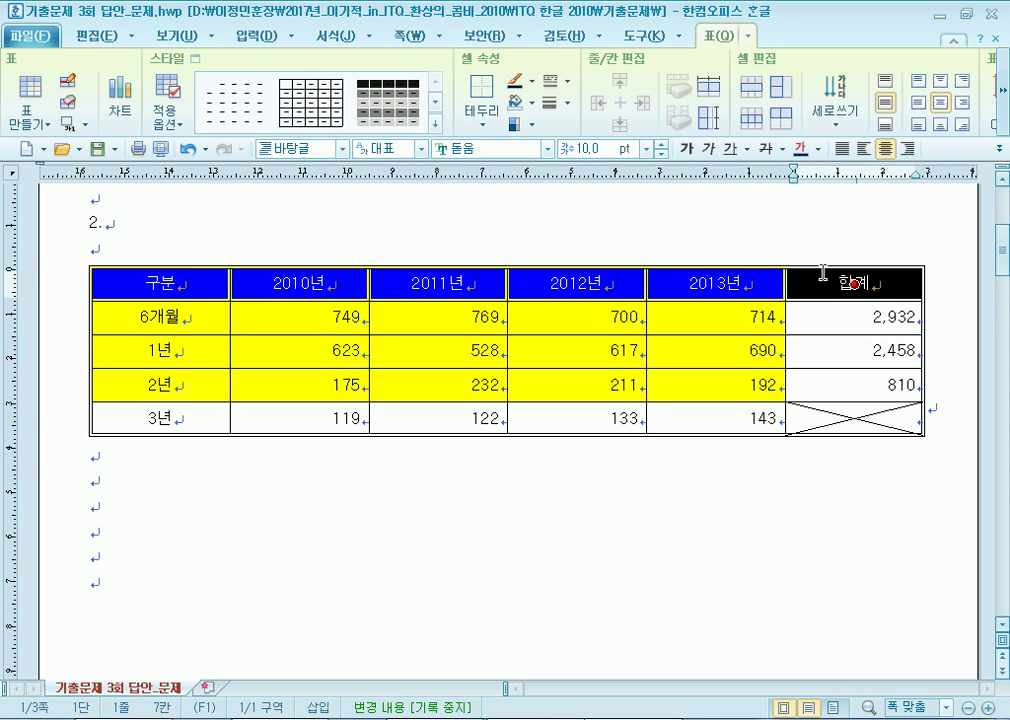
{"action": "key", "text": "l"}
{"action": "left_click", "coordinate": [415, 233]}
{"action": "left_click", "coordinate": [554, 200]}
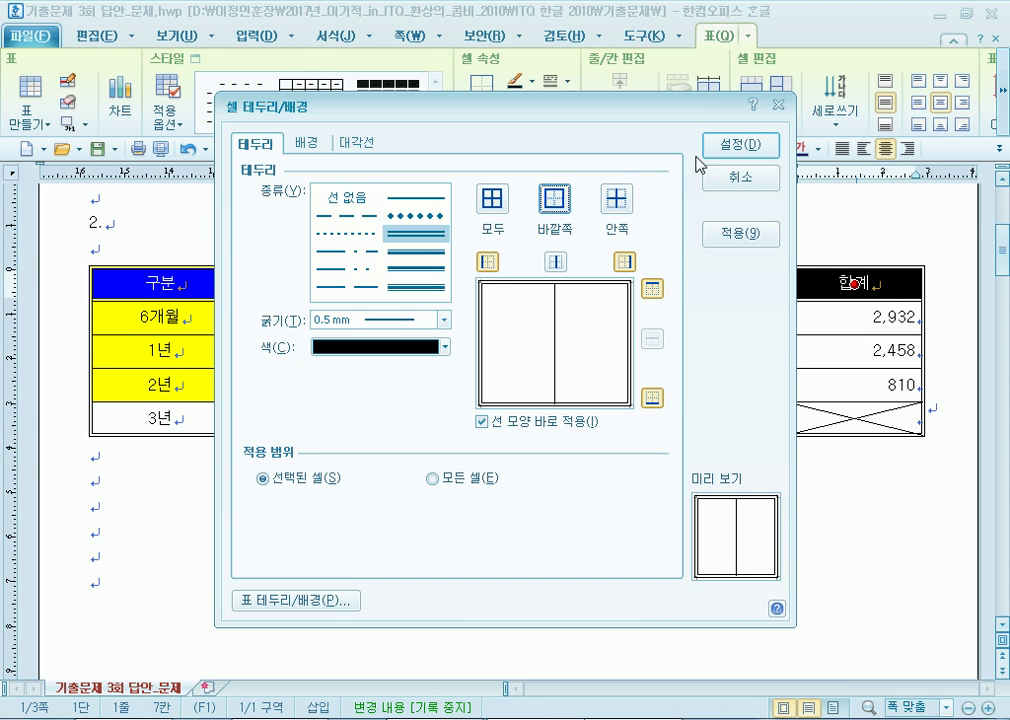
{"action": "left_click", "coordinate": [741, 144]}
Give the 구분 column a double-line outer border.
{"action": "left_click_drag", "start_coordinate": [150, 318], "coordinate": [160, 418]}
{"action": "key", "text": "l"}
{"action": "left_click", "coordinate": [415, 233]}
{"action": "left_click", "coordinate": [554, 199]}
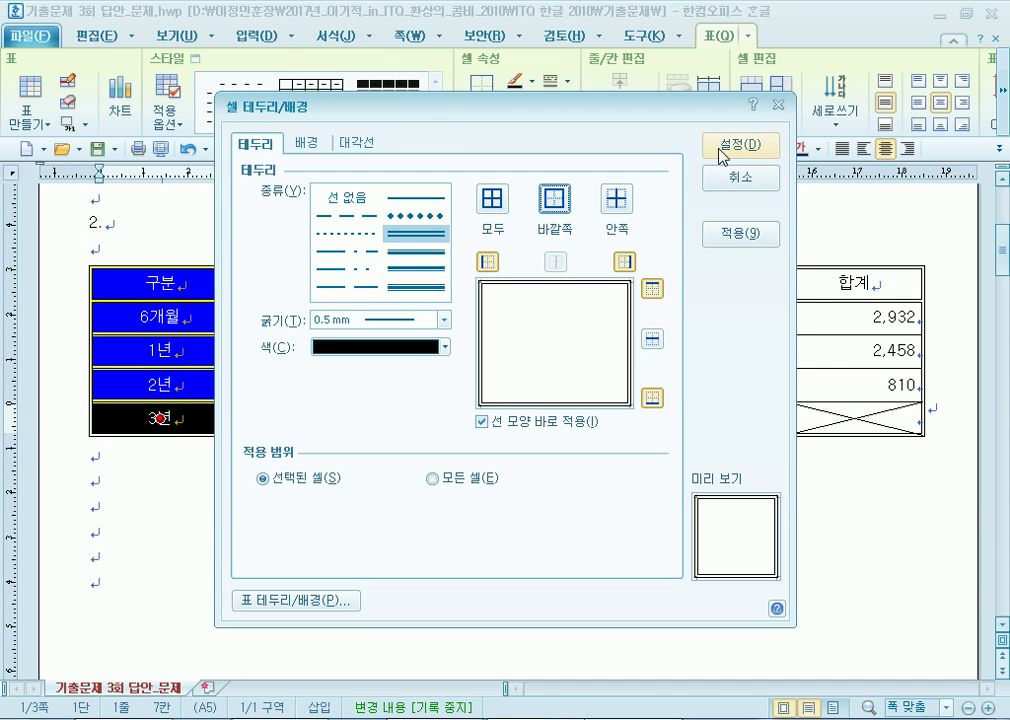
{"action": "left_click", "coordinate": [720, 155]}
{"action": "left_click", "coordinate": [338, 553]}
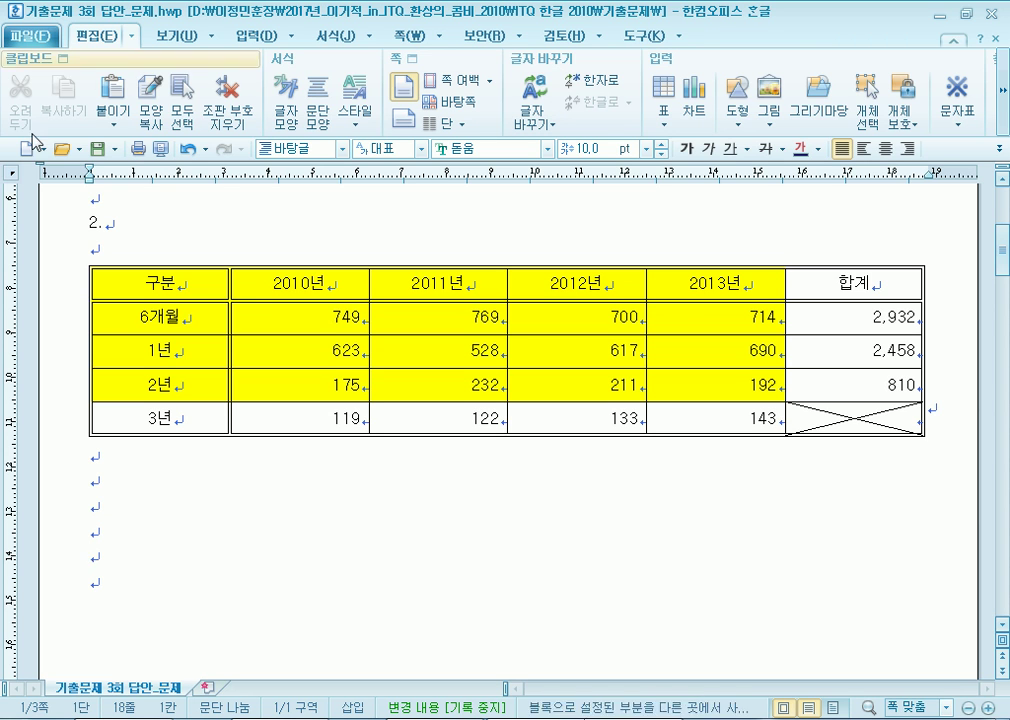
{"action": "left_click_drag", "start_coordinate": [155, 287], "coordinate": [166, 425]}
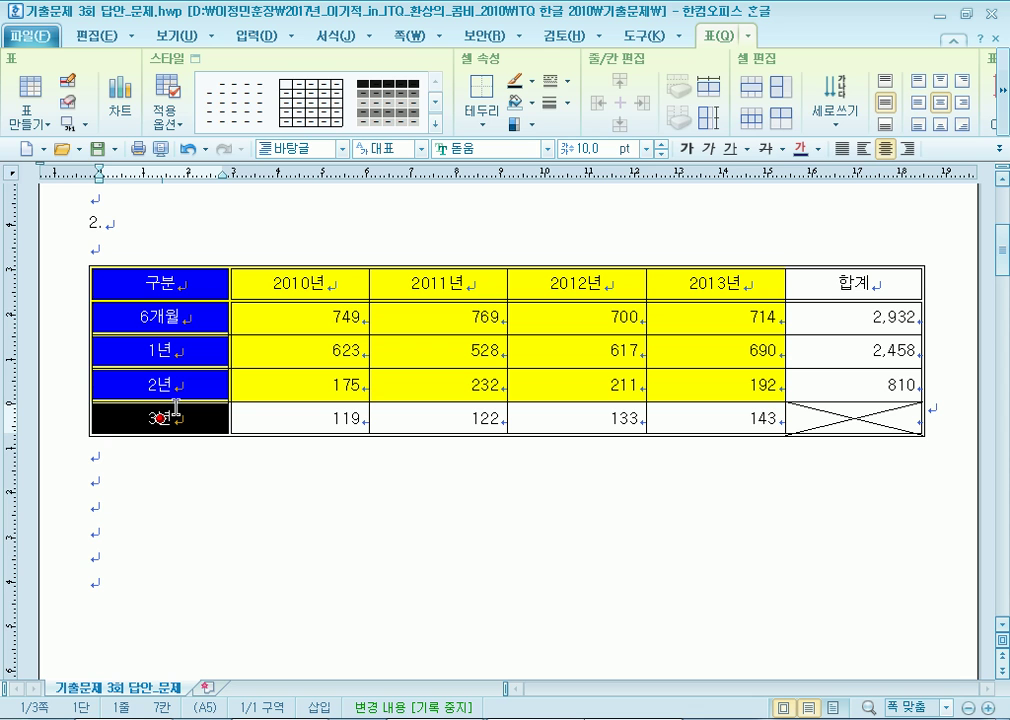
{"action": "left_click", "coordinate": [138, 511]}
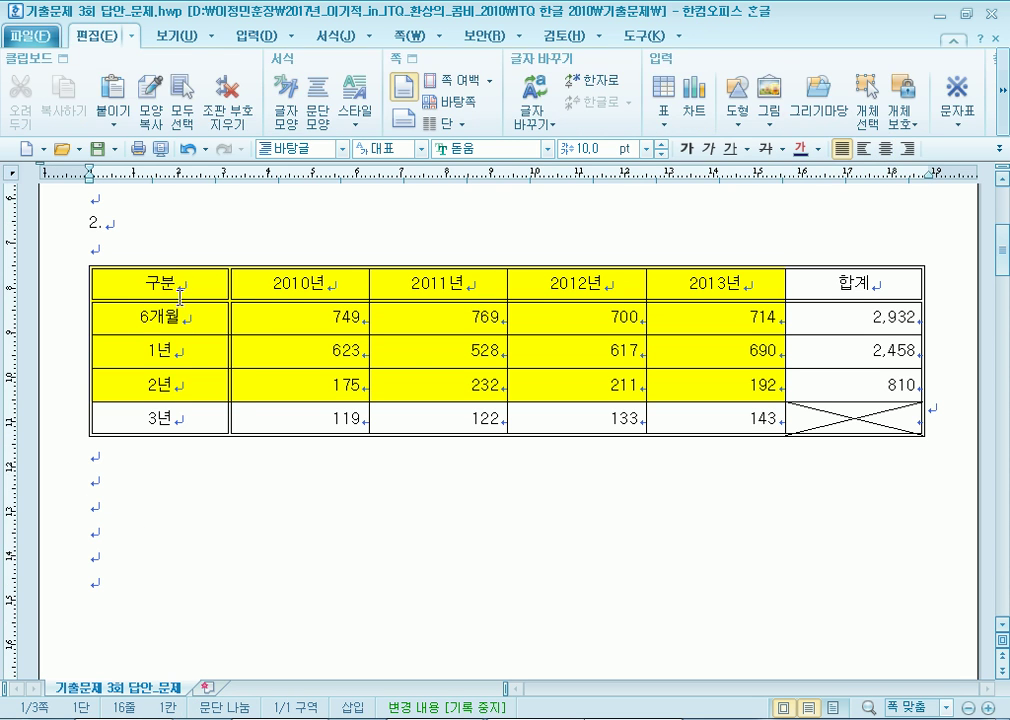
{"action": "left_click_drag", "start_coordinate": [183, 283], "coordinate": [172, 424]}
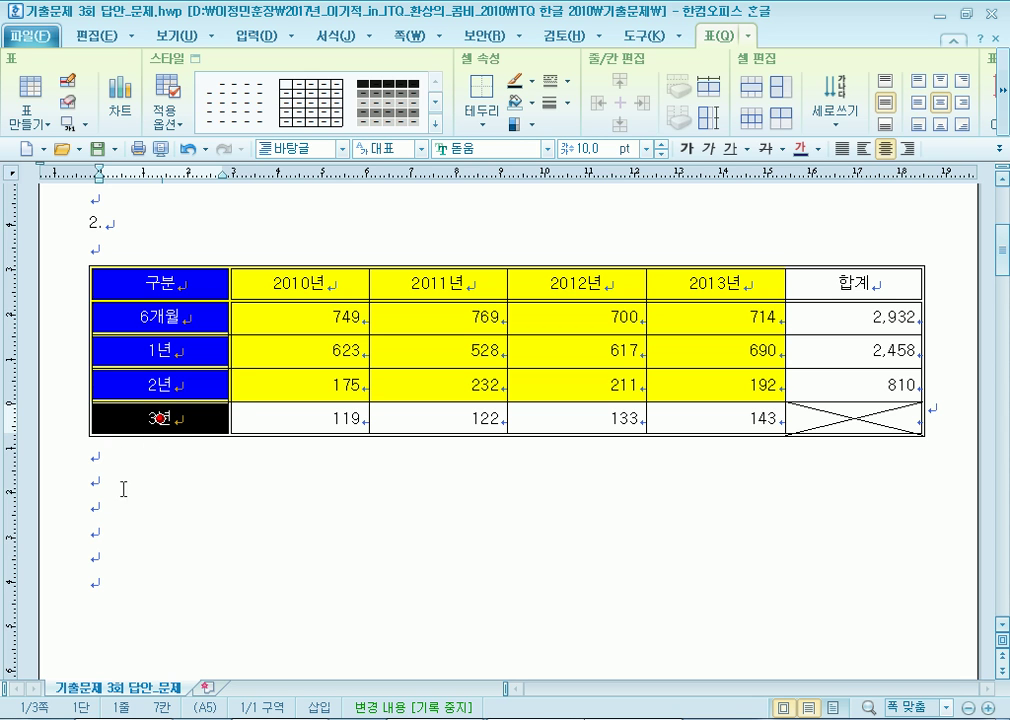
{"action": "left_click", "coordinate": [331, 313]}
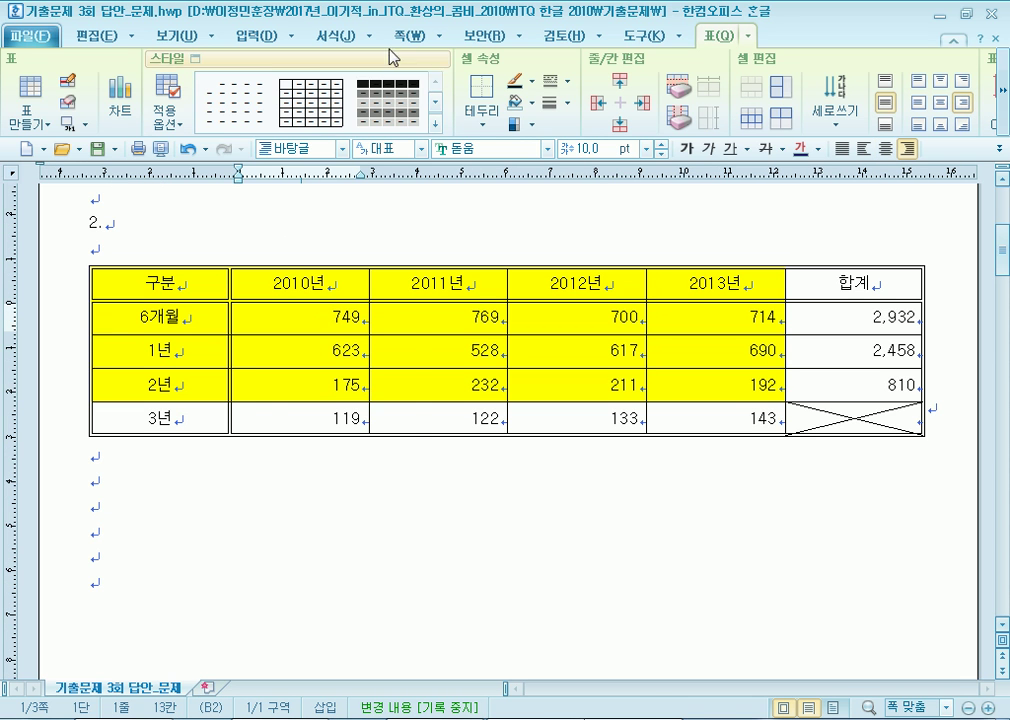
Add a caption above the table reading '기간별 정기예금 저축 현황(단위 : 천억 원)'.
{"action": "left_click", "coordinate": [281, 36]}
{"action": "mouse_move", "coordinate": [300, 125]}
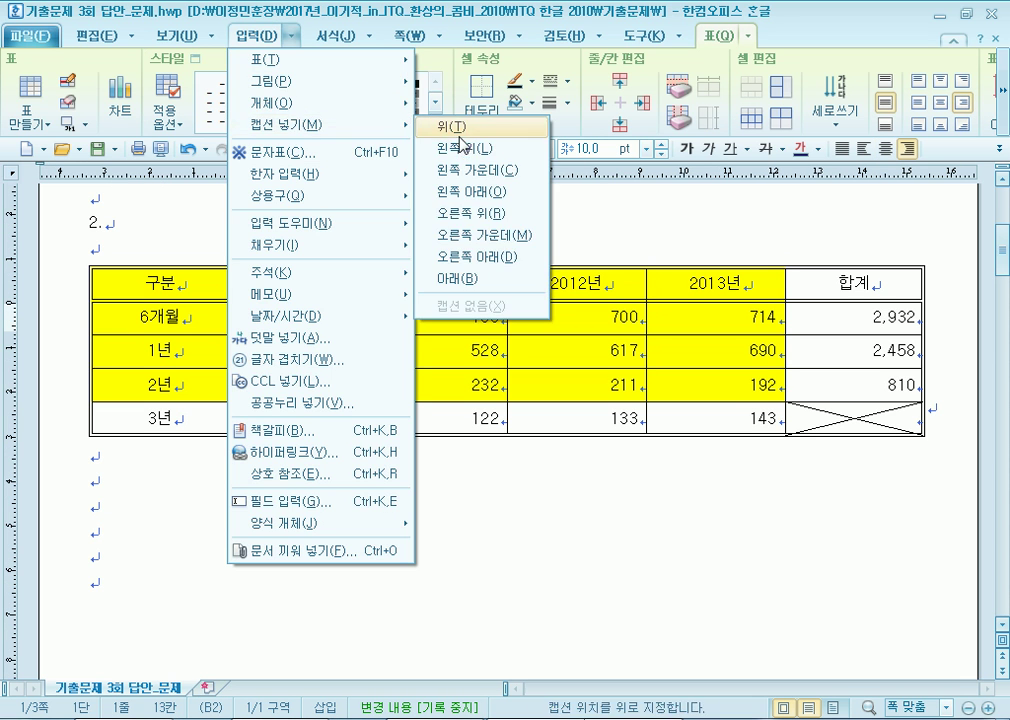
{"action": "left_click", "coordinate": [467, 131]}
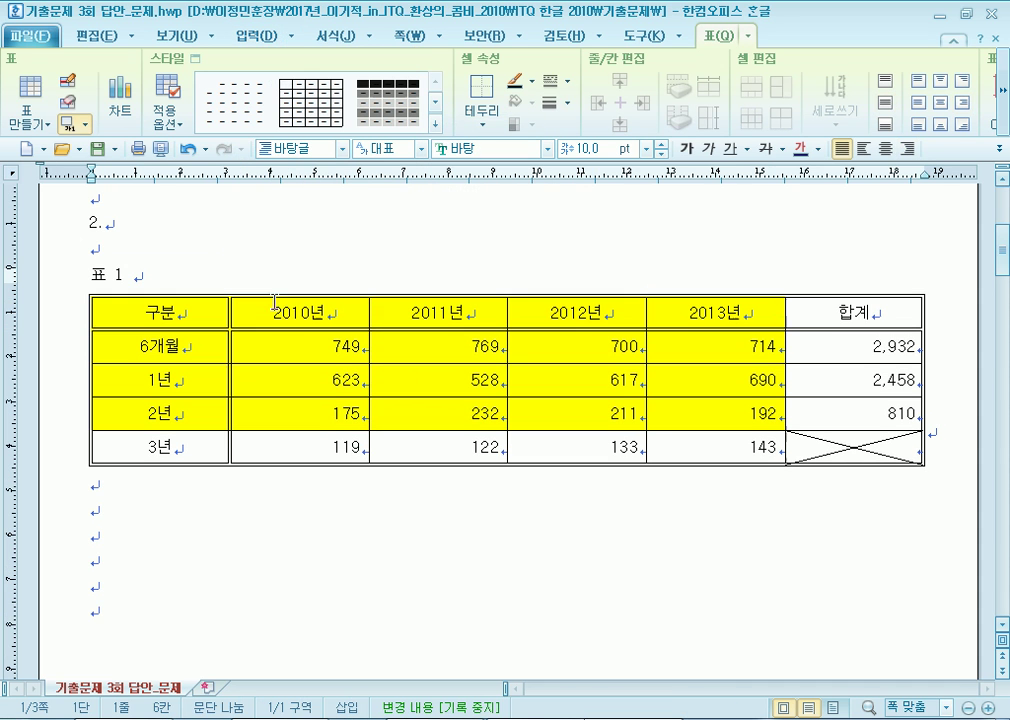
{"action": "left_click_drag", "start_coordinate": [273, 281], "coordinate": [92, 276]}
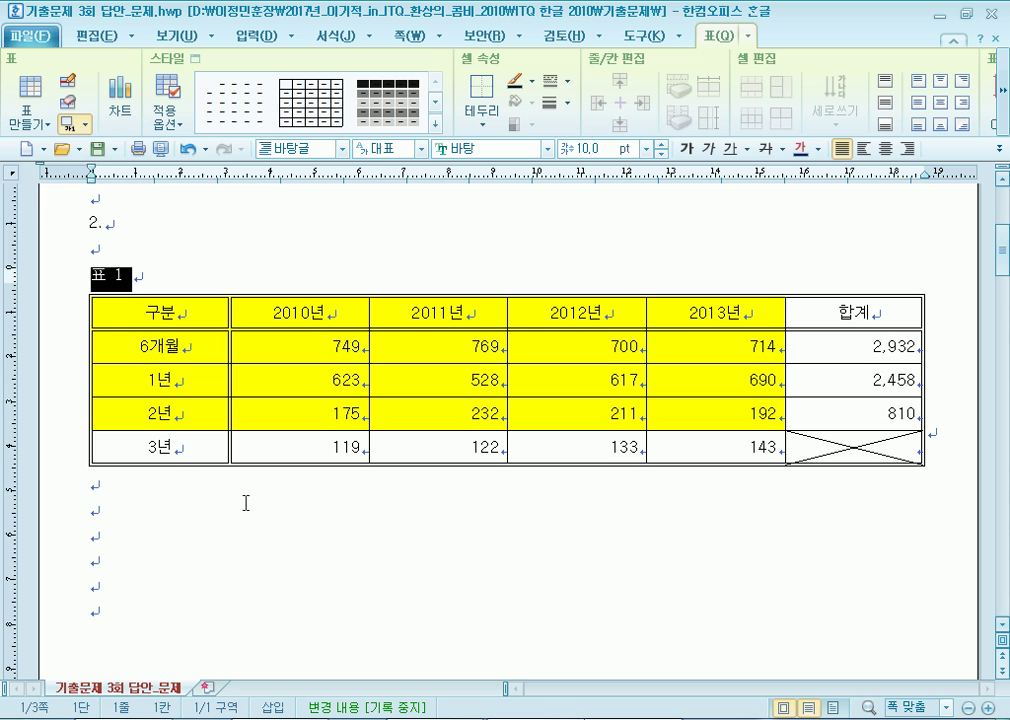
{"action": "type", "text": "rlrksvu"}
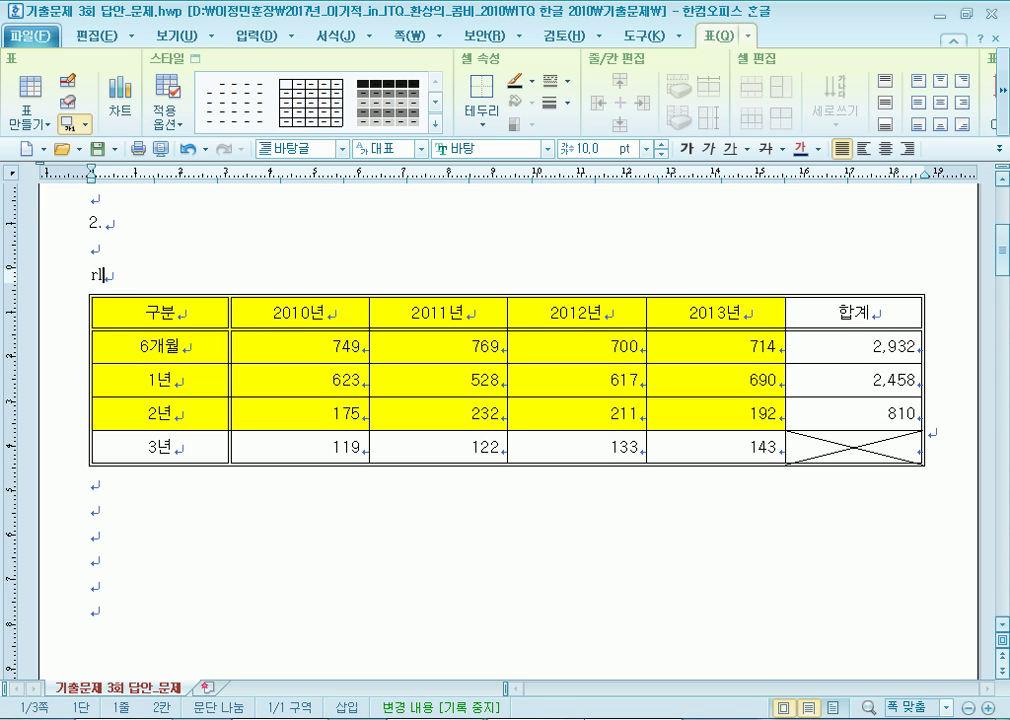
{"action": "type", "text": "f"}
{"action": "key", "text": "BackSpace"}
{"action": "key", "text": "BackSpace"}
{"action": "type", "text": "별"}
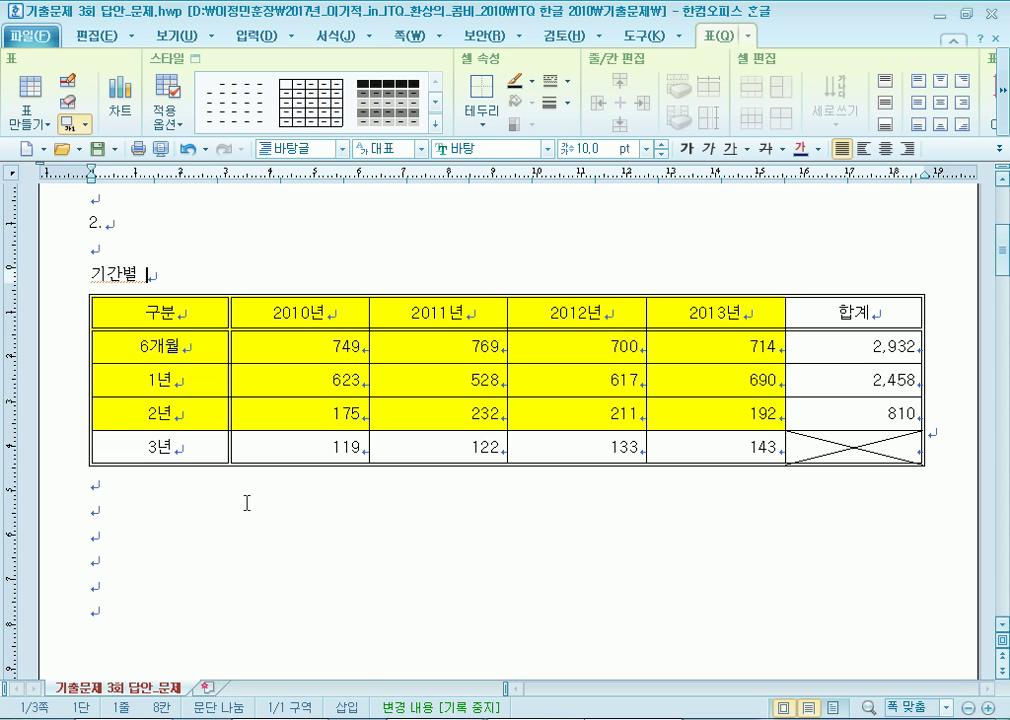
{"action": "type", "text": " 정기예"}
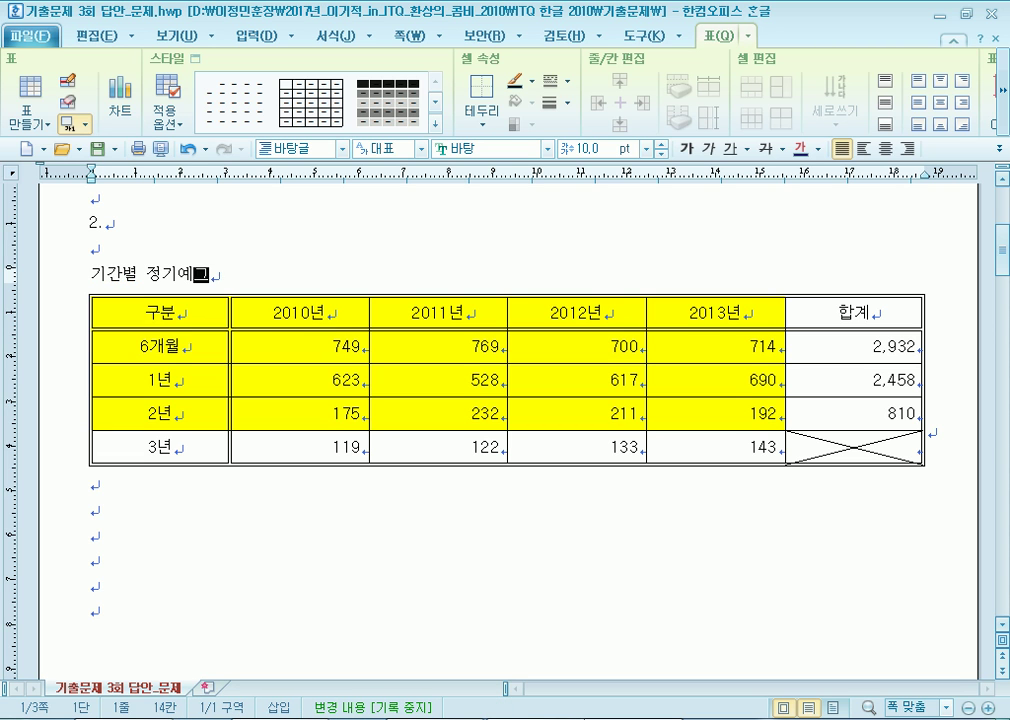
{"action": "type", "text": "금 저축 현호(단위 : 천억 원)"}
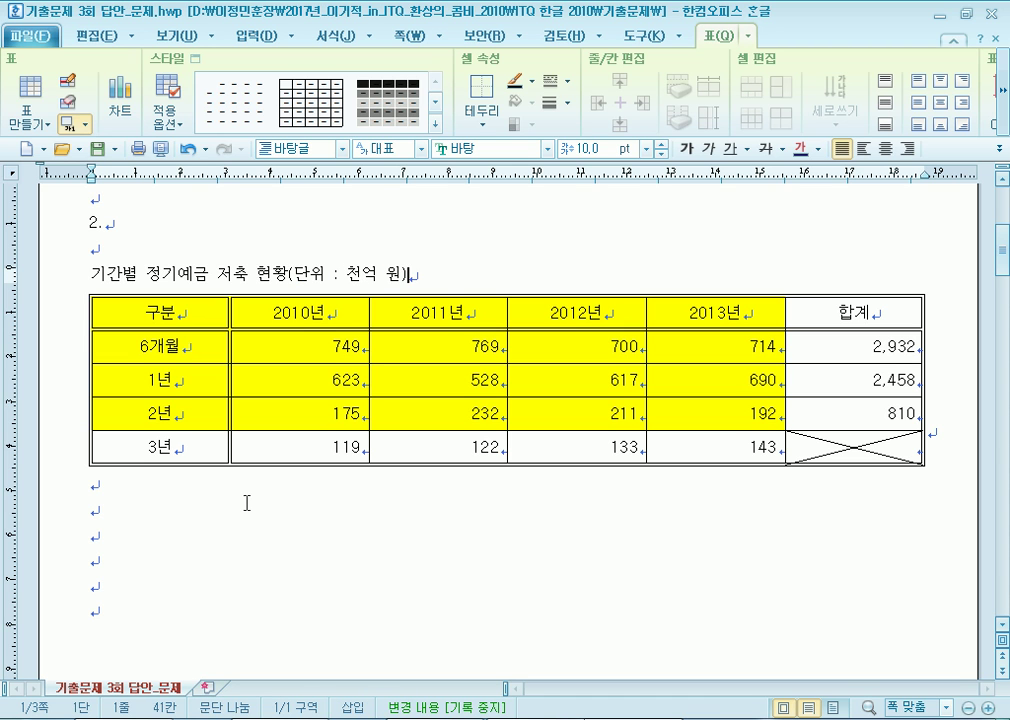
Right-align the caption line and set it in 돋움.
{"action": "triple_click", "coordinate": [166, 274]}
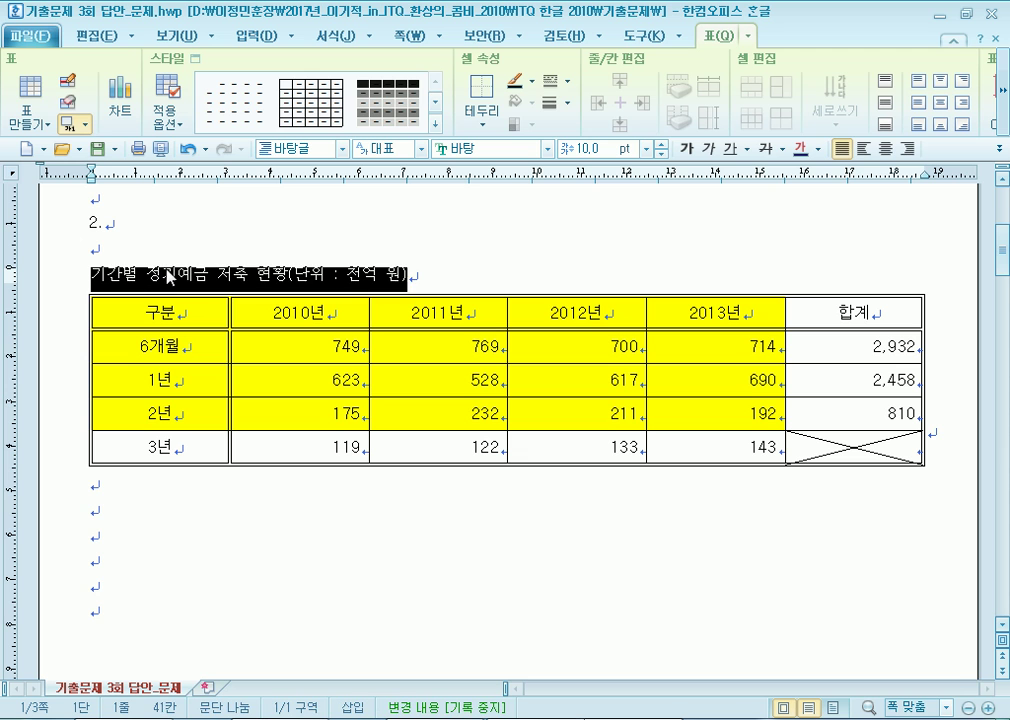
{"action": "left_click", "coordinate": [907, 148]}
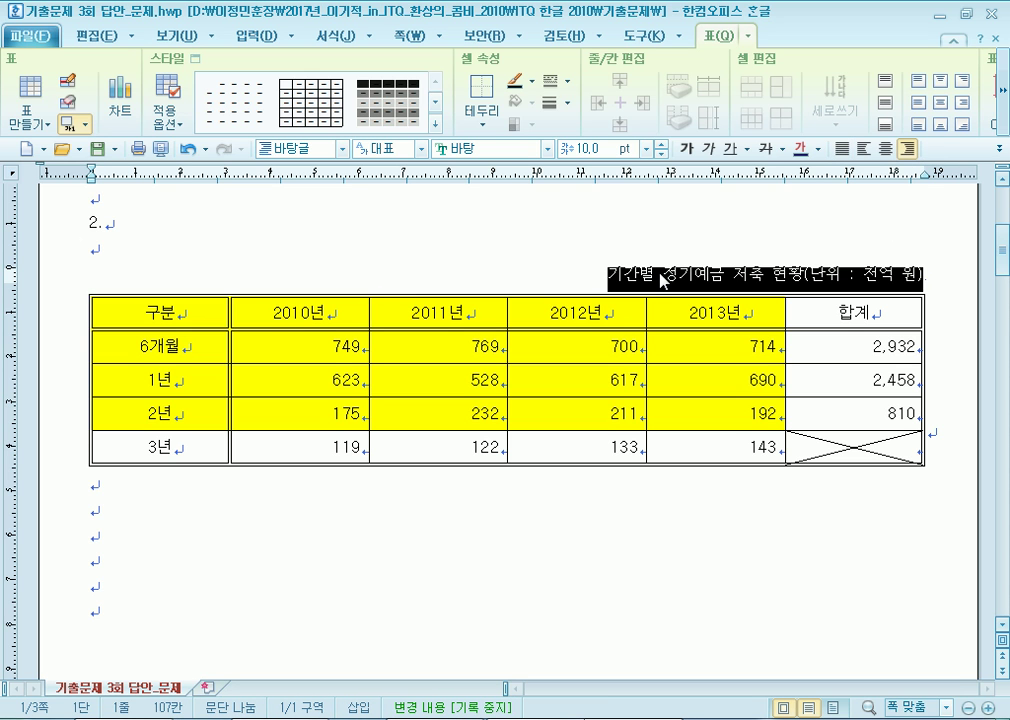
{"action": "left_click", "coordinate": [546, 148]}
{"action": "left_click", "coordinate": [460, 178]}
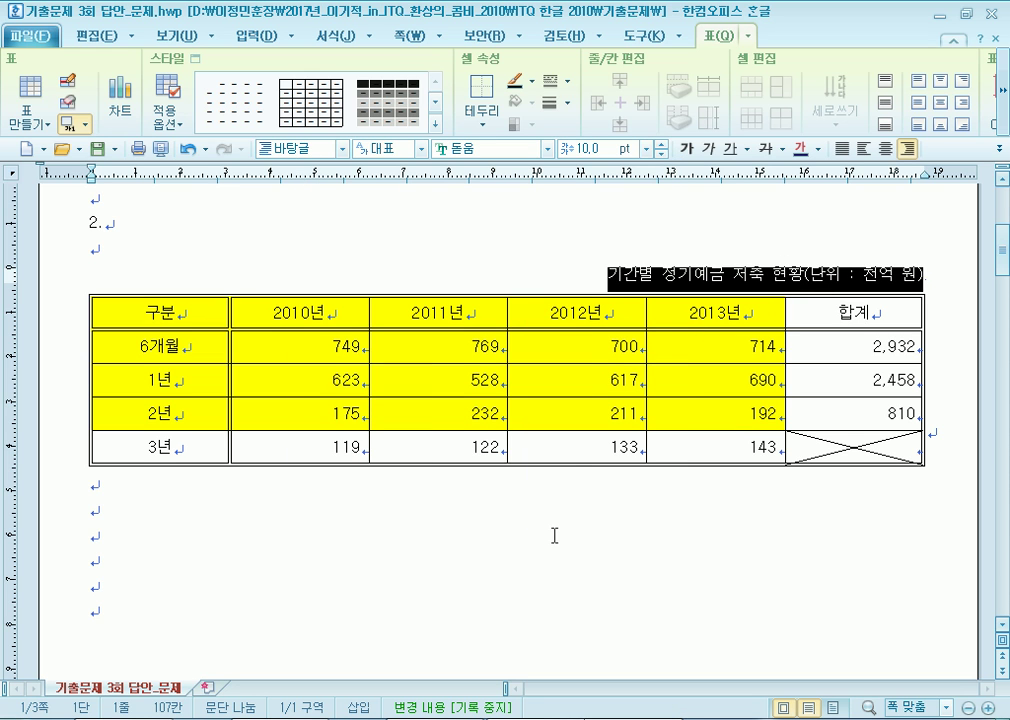
Block the cells from 구분 to 192, covering the 6개월–2년 rows without 합계.
{"action": "left_click", "coordinate": [136, 257]}
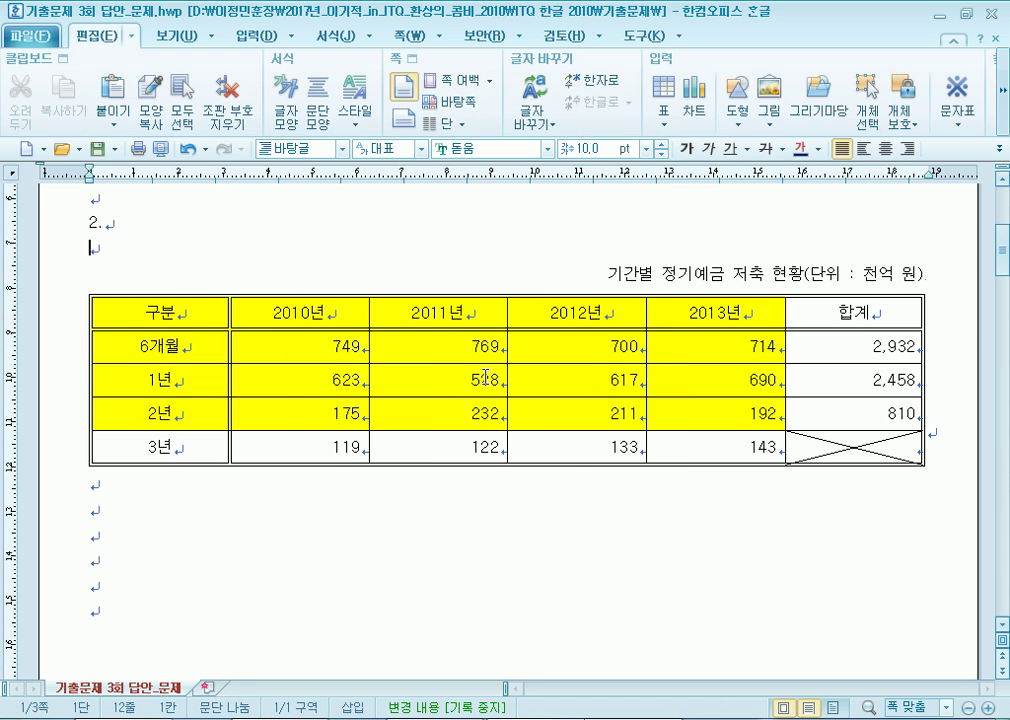
{"action": "left_click", "coordinate": [195, 295]}
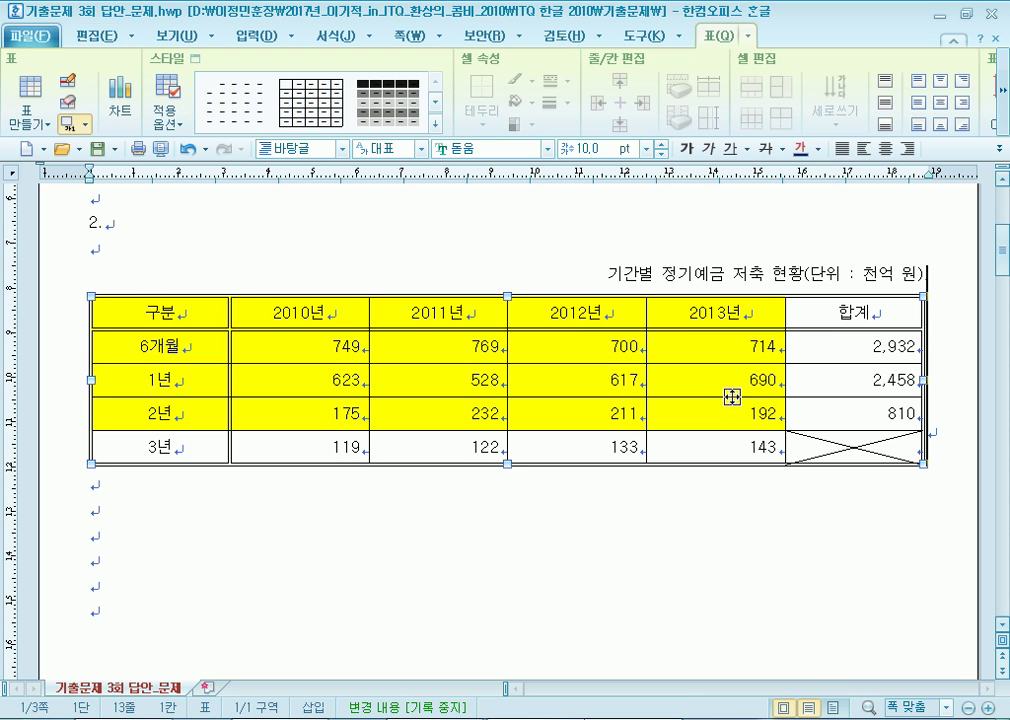
{"action": "left_click", "coordinate": [431, 541]}
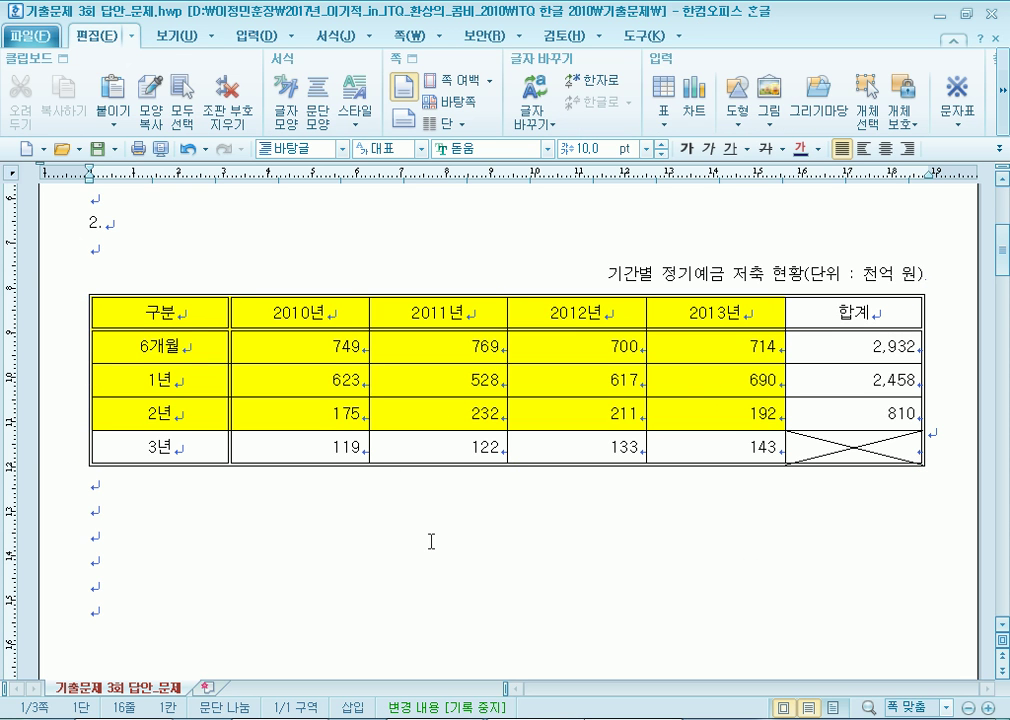
{"action": "left_click_drag", "start_coordinate": [219, 312], "coordinate": [695, 413]}
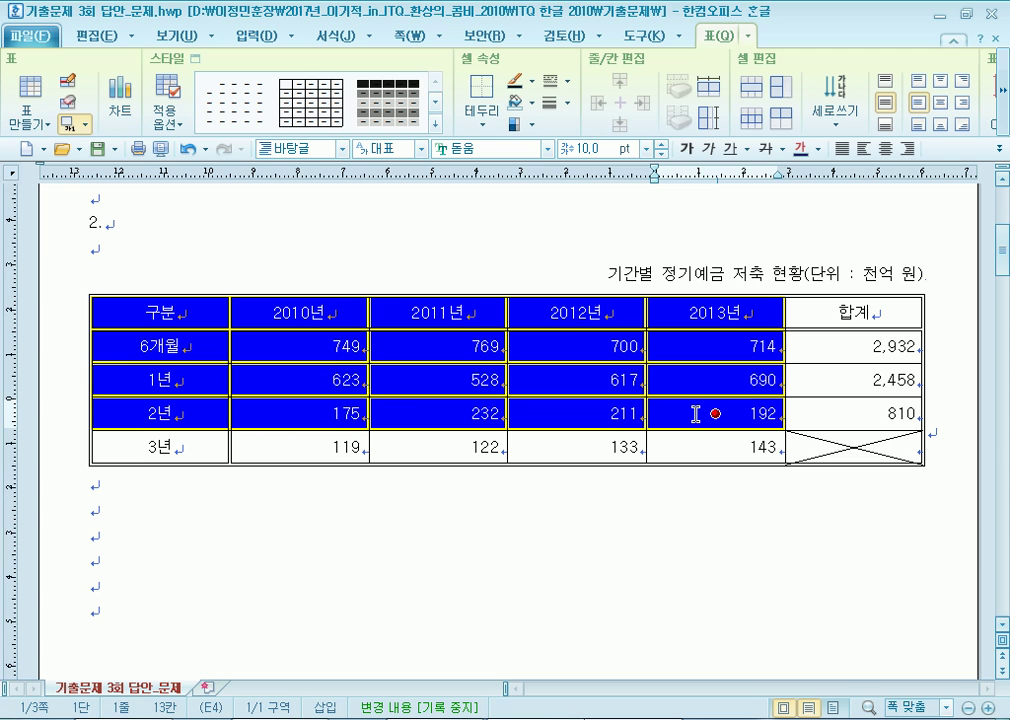
{"action": "left_click", "coordinate": [560, 538]}
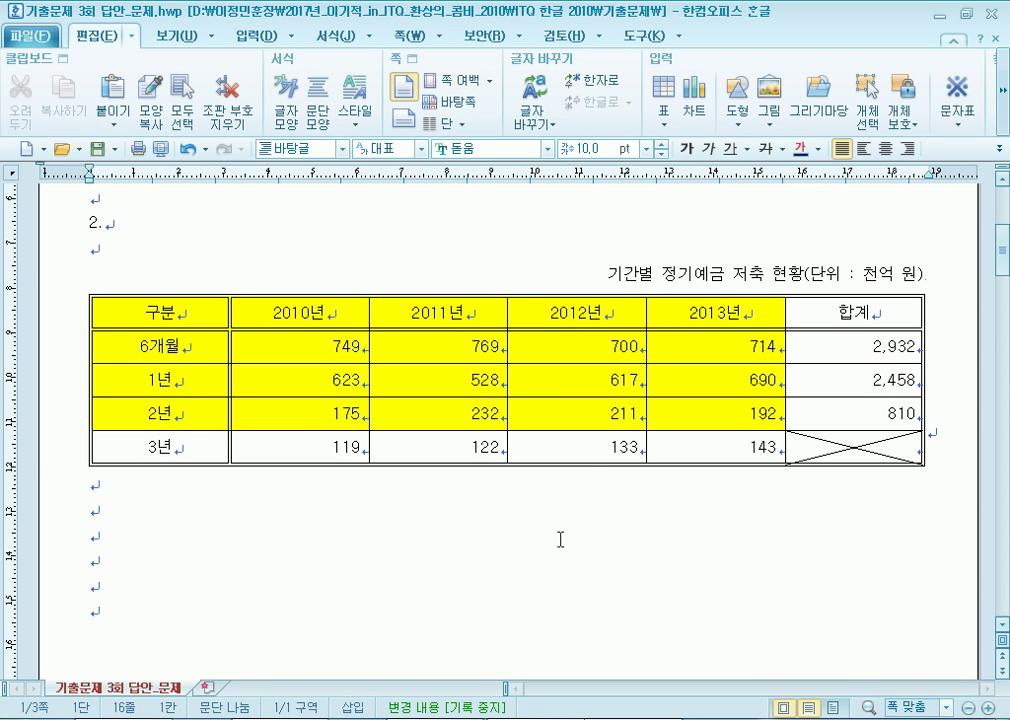
{"action": "left_click_drag", "start_coordinate": [160, 312], "coordinate": [715, 413]}
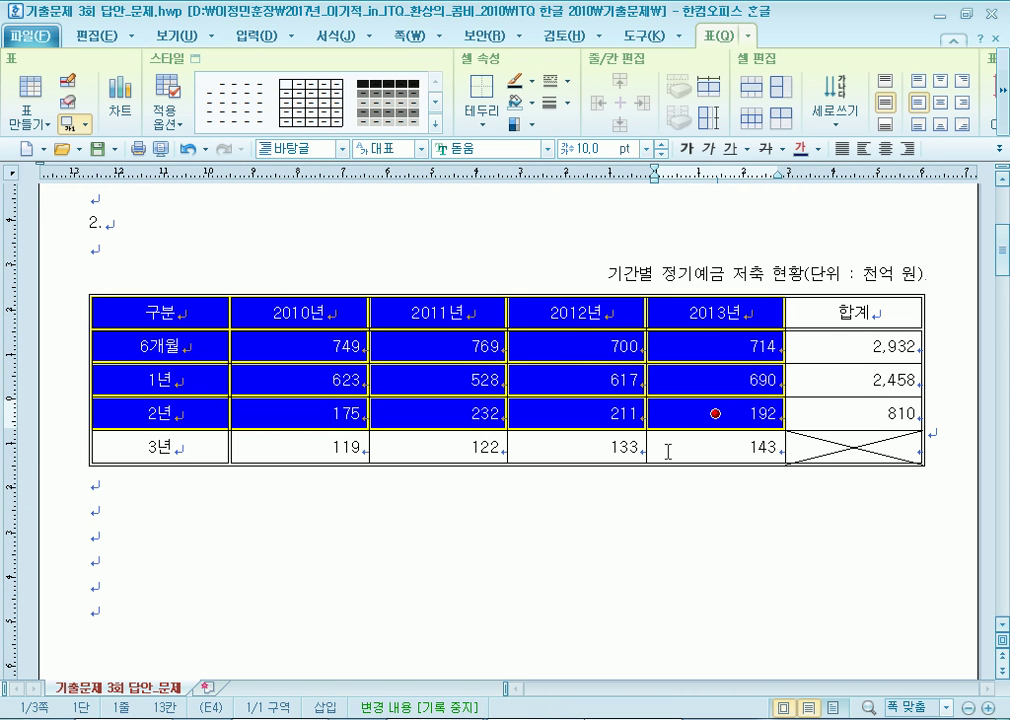
{"action": "left_click", "coordinate": [627, 564]}
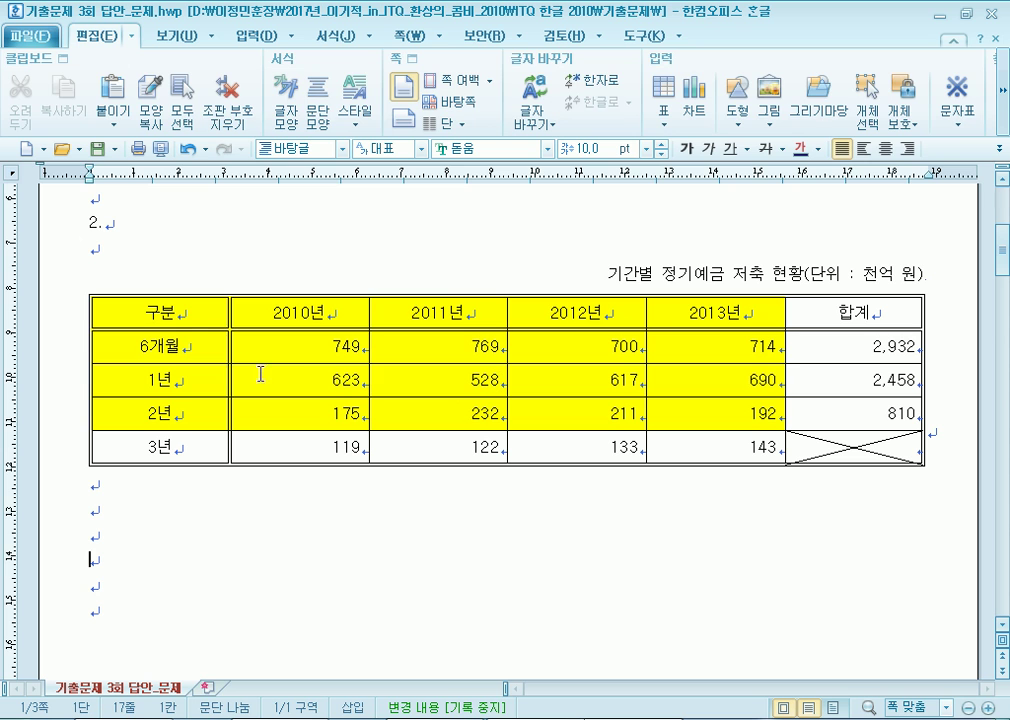
{"action": "left_click_drag", "start_coordinate": [155, 313], "coordinate": [710, 420]}
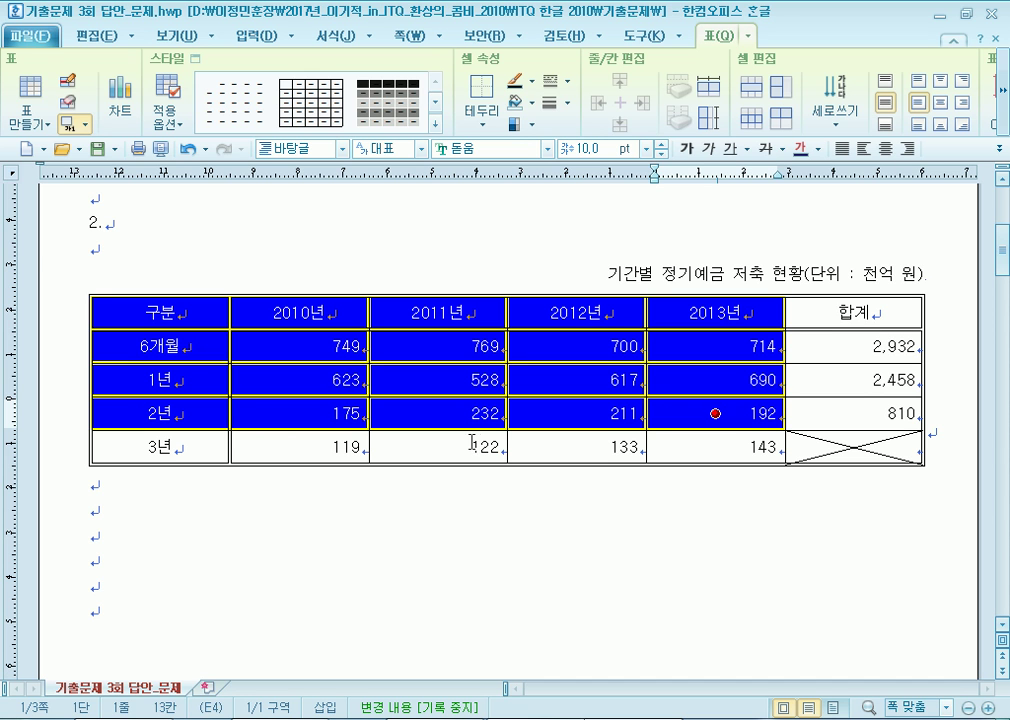
{"action": "left_click", "coordinate": [250, 36]}
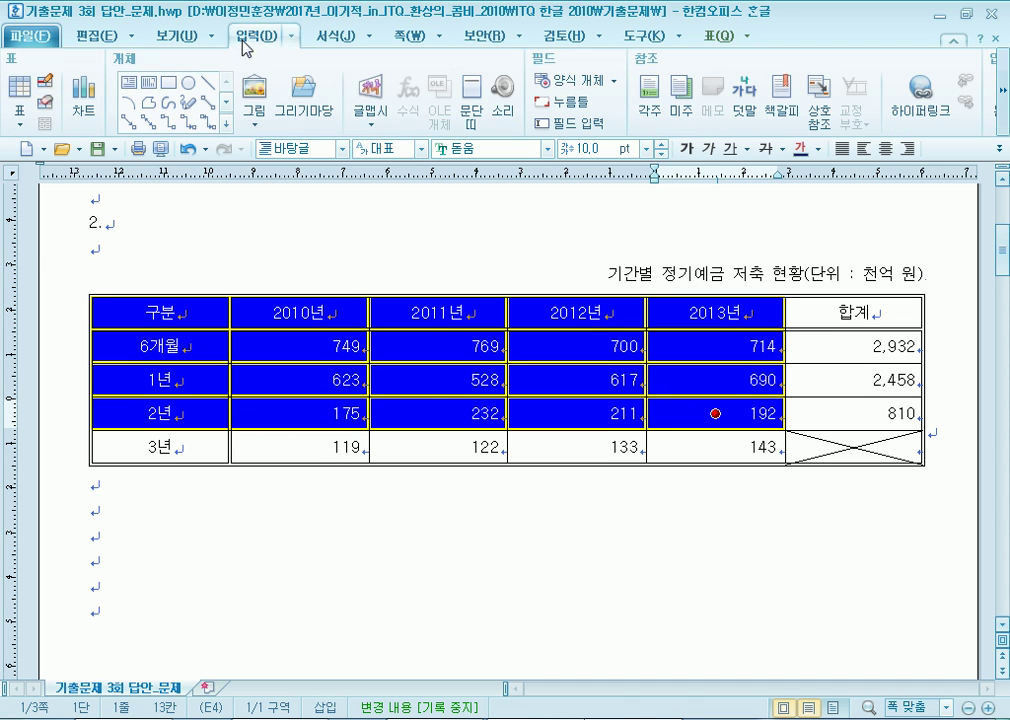
Insert a column chart from the selected table cells.
{"action": "left_click", "coordinate": [85, 92]}
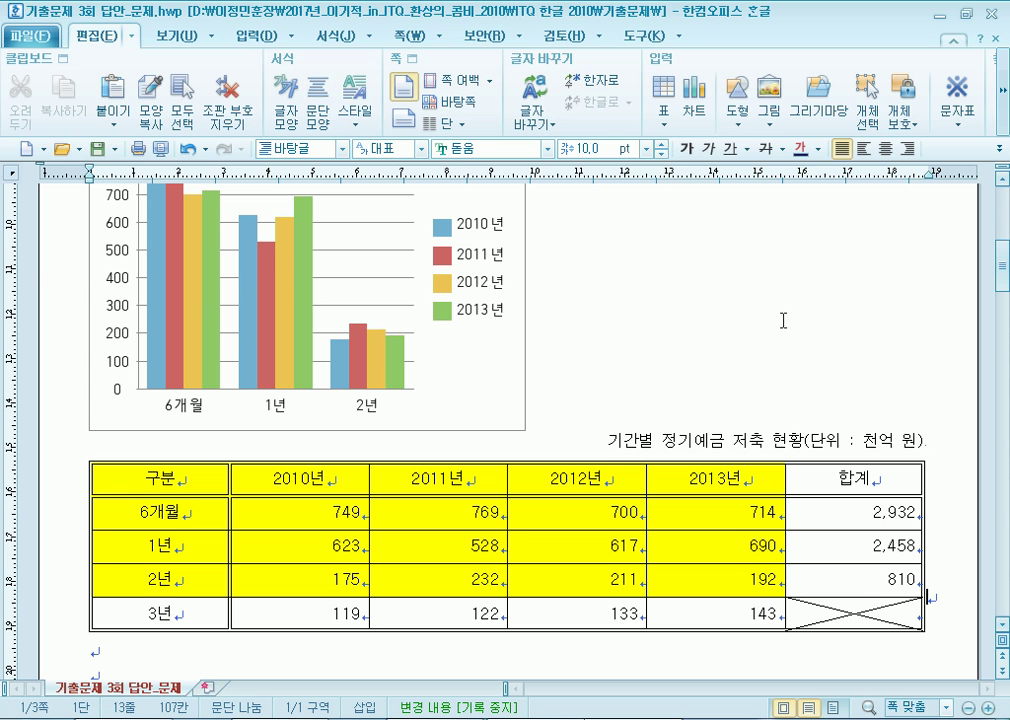
{"action": "left_click", "coordinate": [487, 345]}
{"action": "left_click", "coordinate": [530, 327]}
{"action": "left_click", "coordinate": [510, 330]}
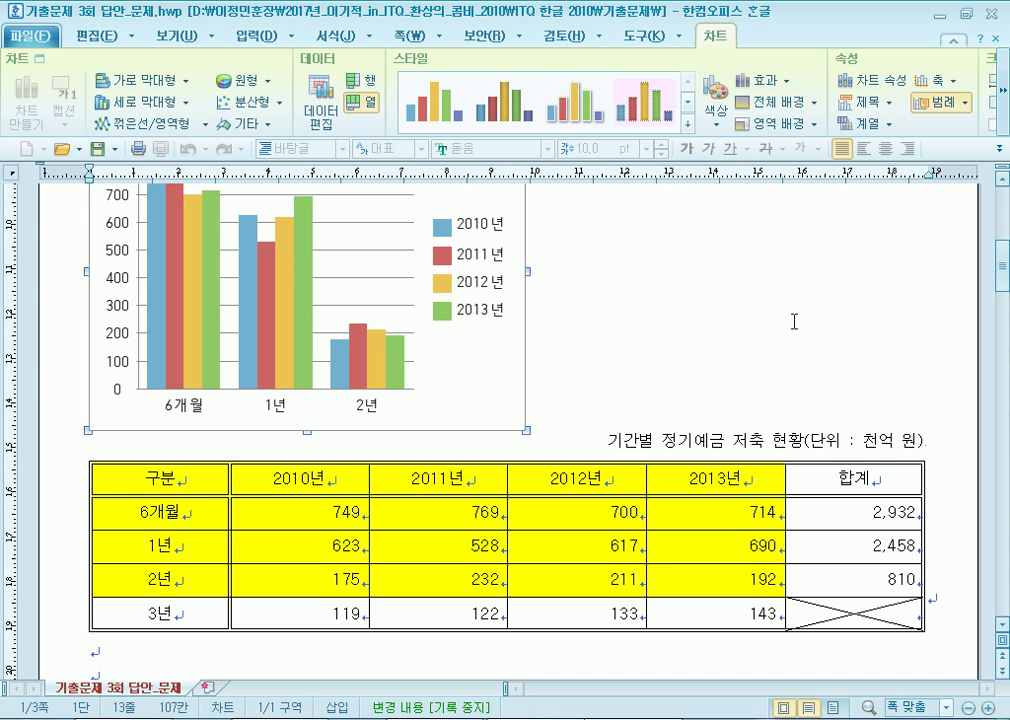
{"action": "left_click", "coordinate": [831, 327]}
{"action": "left_click", "coordinate": [444, 368]}
{"action": "left_click", "coordinate": [530, 339]}
{"action": "left_click", "coordinate": [503, 347]}
{"action": "left_click", "coordinate": [687, 347]}
{"action": "left_click", "coordinate": [473, 365]}
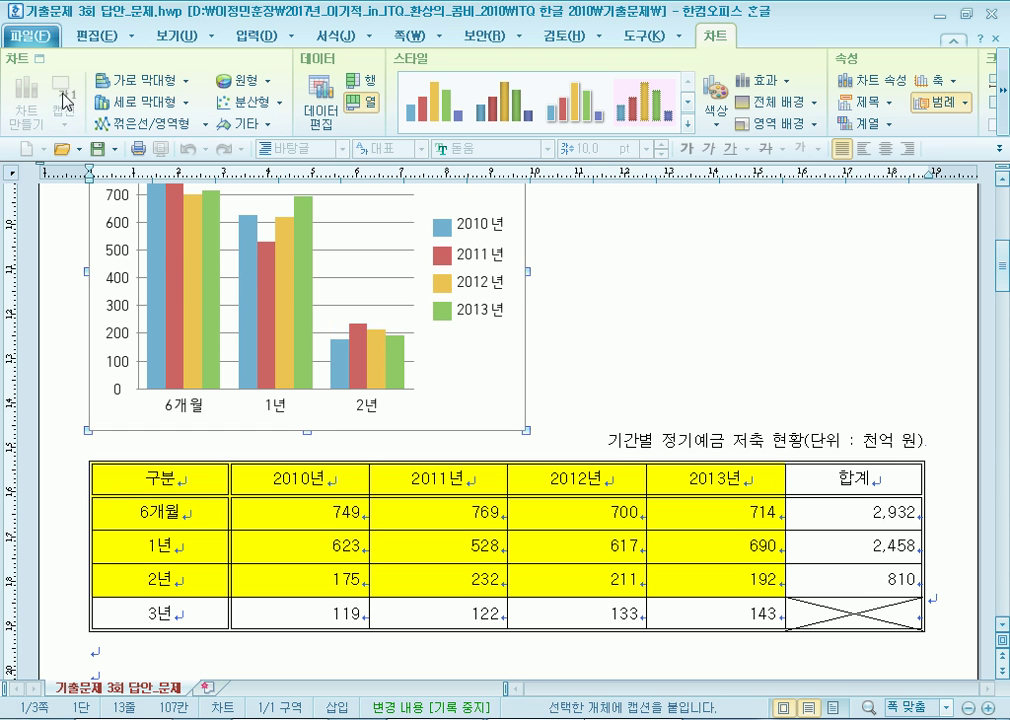
{"action": "left_click", "coordinate": [735, 331]}
{"action": "left_click", "coordinate": [490, 358]}
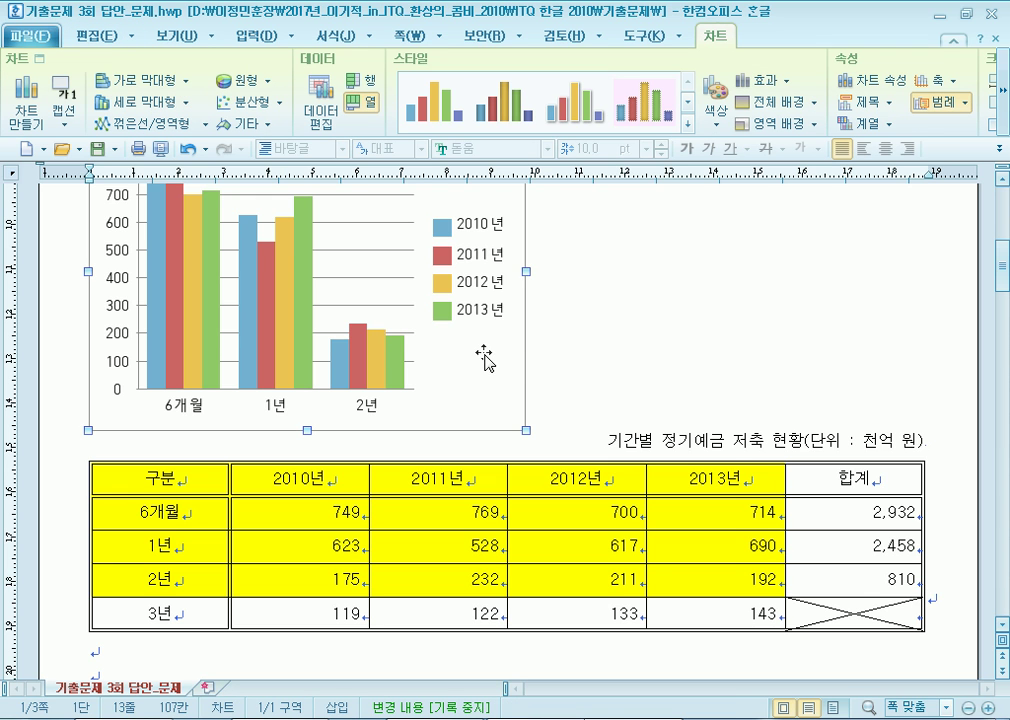
Set the chart to 글자처럼 취급 in its object properties.
{"action": "right_click", "coordinate": [484, 355]}
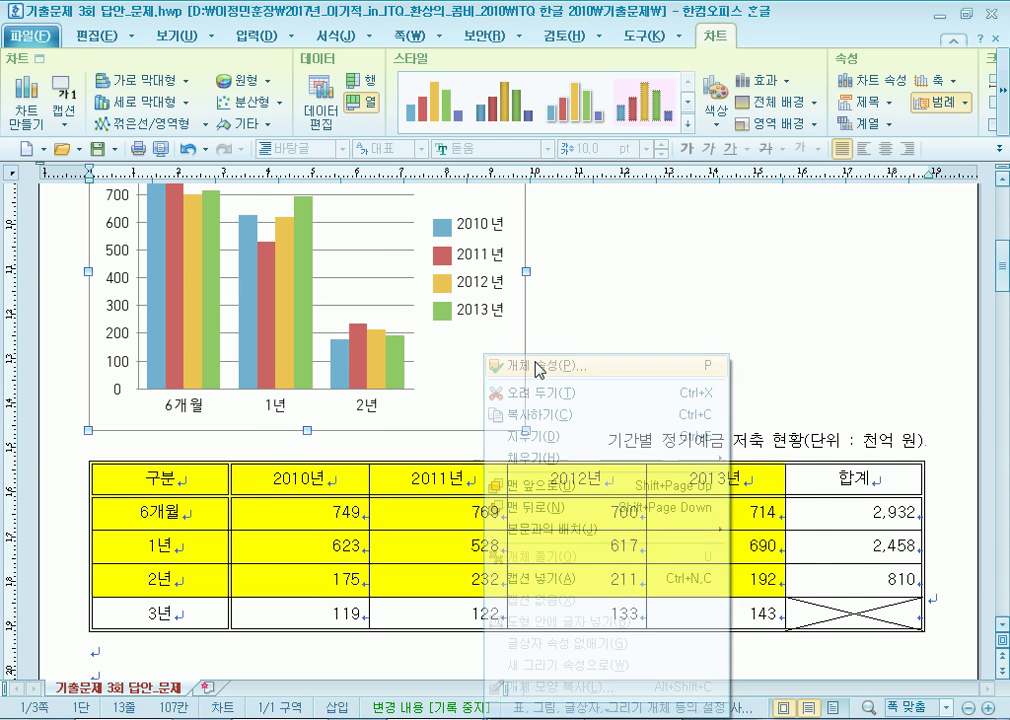
{"action": "left_click", "coordinate": [541, 367]}
{"action": "left_click", "coordinate": [250, 282]}
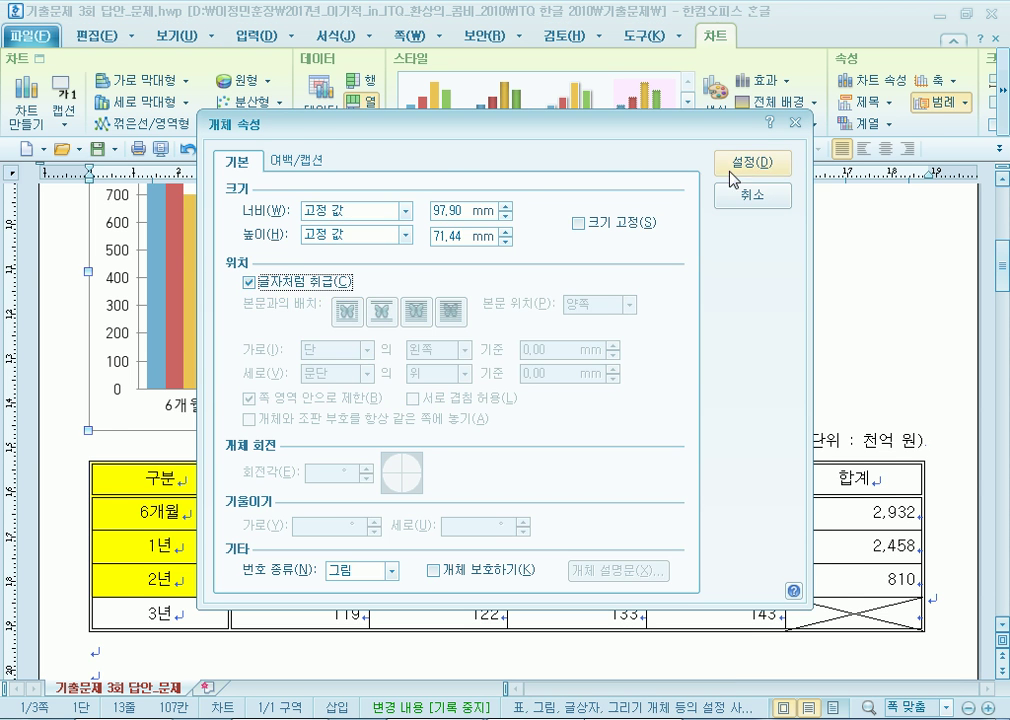
{"action": "left_click", "coordinate": [724, 168]}
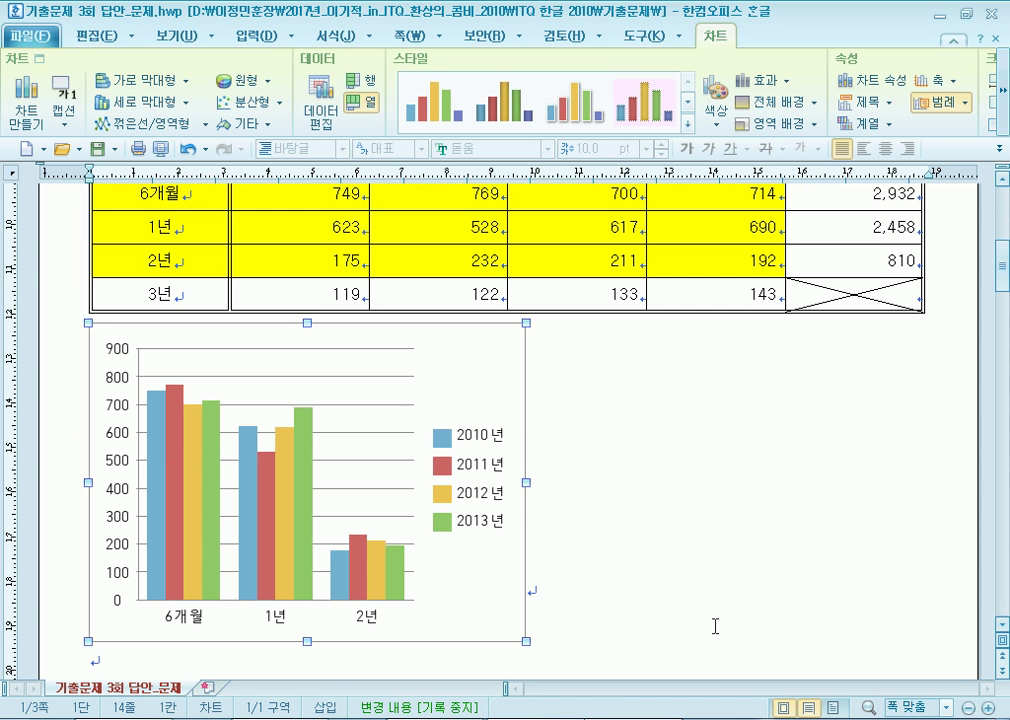
Undo the inline placement and move the chart onto the empty lines just below the table.
{"action": "key", "text": "ctrl+z"}
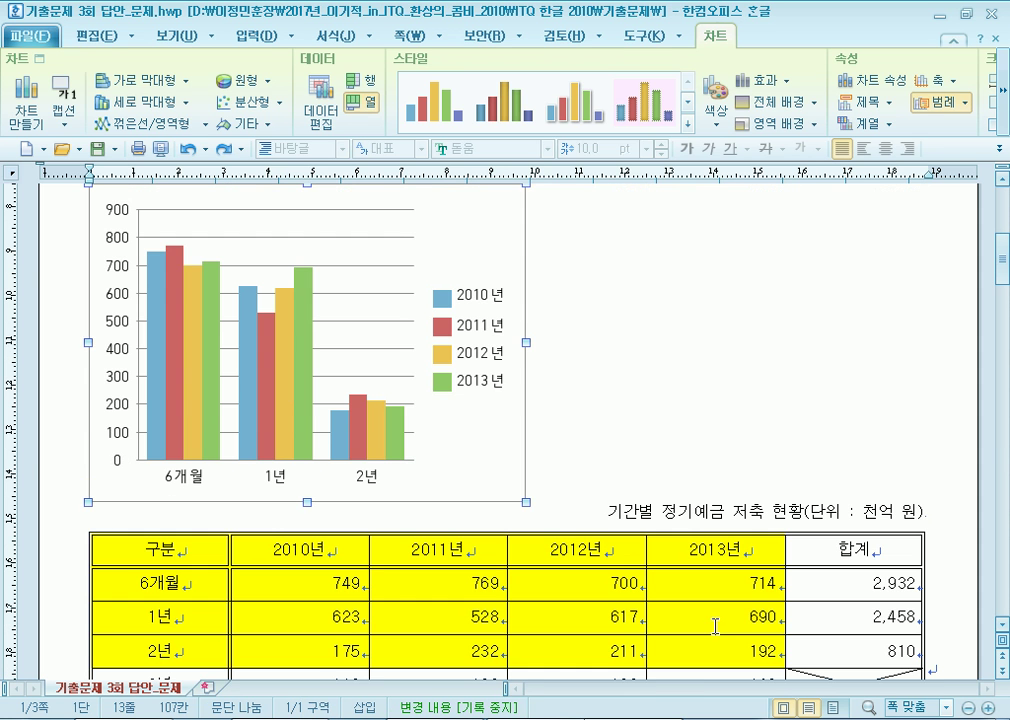
{"action": "left_click", "coordinate": [788, 419]}
{"action": "scroll", "coordinate": [787, 385], "scroll_direction": "down", "scroll_amount": 3}
{"action": "left_click_drag", "start_coordinate": [475, 278], "coordinate": [507, 598]}
{"action": "left_click_drag", "start_coordinate": [507, 442], "coordinate": [502, 303]}
{"action": "scroll", "coordinate": [516, 412], "scroll_direction": "up", "scroll_amount": 2}
{"action": "left_click_drag", "start_coordinate": [487, 408], "coordinate": [486, 520]}
{"action": "scroll", "coordinate": [683, 521], "scroll_direction": "down", "scroll_amount": 8}
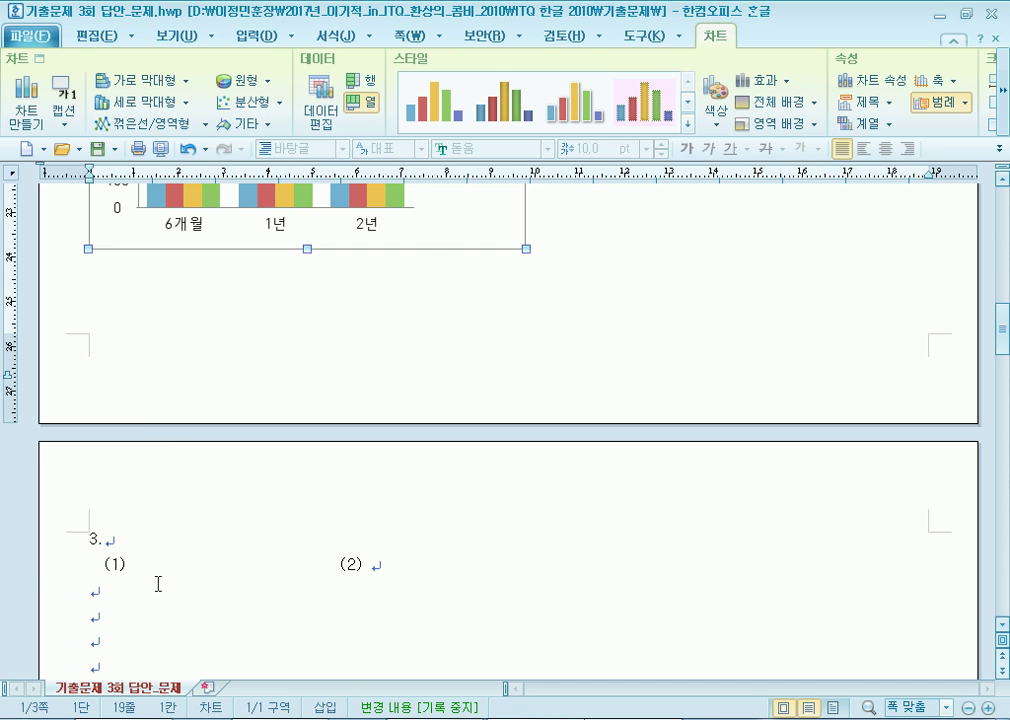
{"action": "scroll", "coordinate": [157, 583], "scroll_direction": "up", "scroll_amount": 6}
{"action": "left_click", "coordinate": [117, 264]}
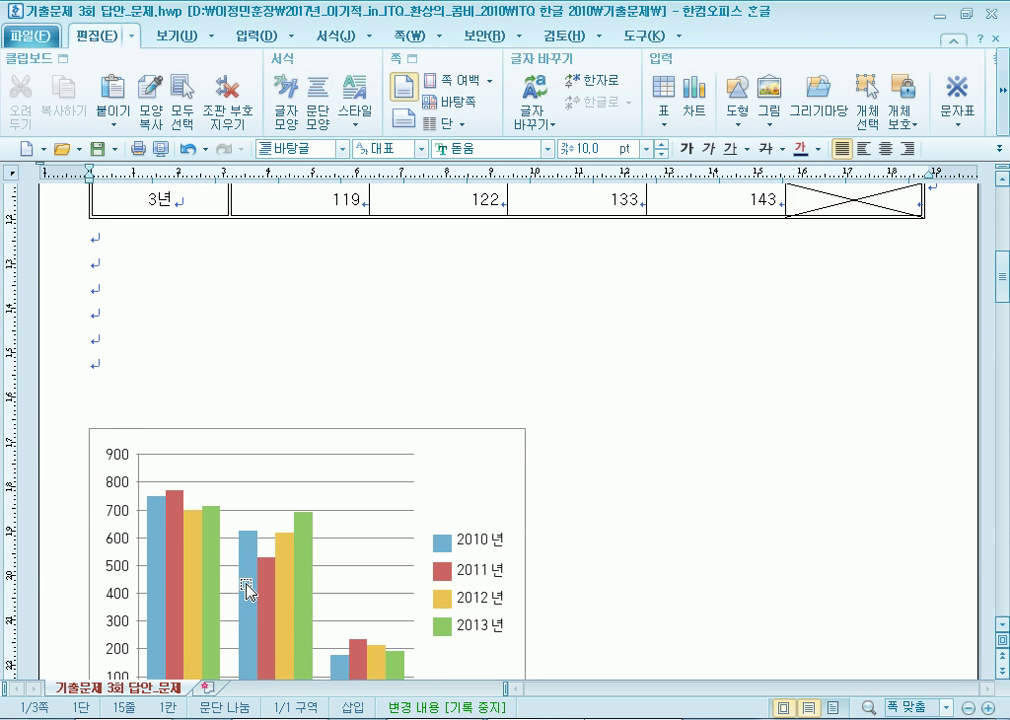
{"action": "left_click_drag", "start_coordinate": [496, 485], "coordinate": [500, 336]}
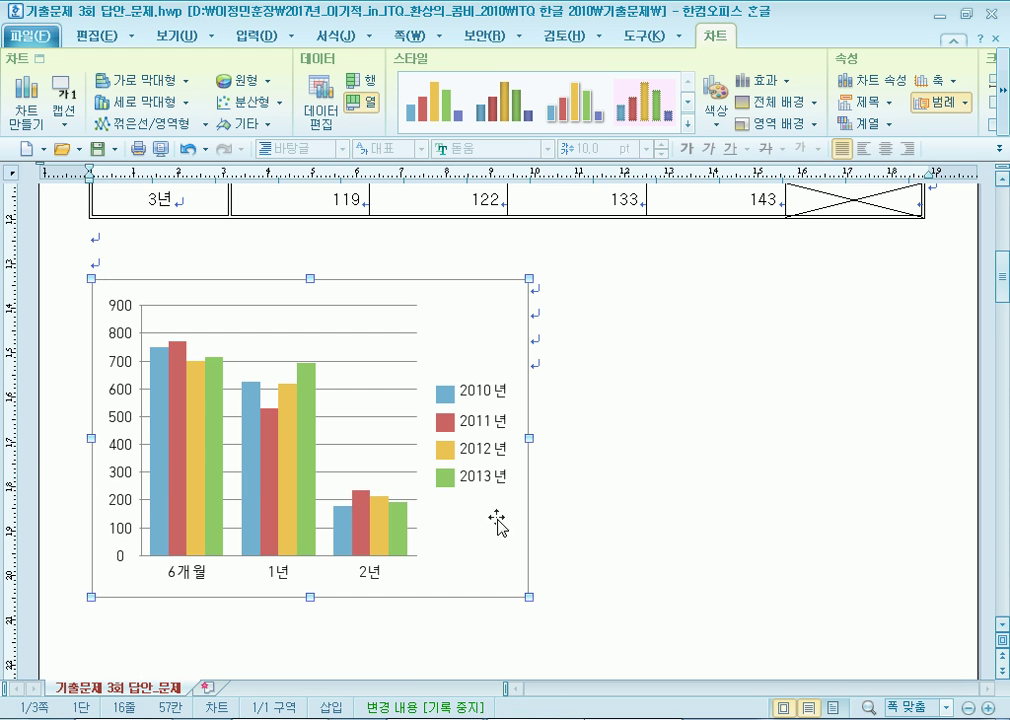
Stretch the chart's right edge out to the table's right edge.
{"action": "left_click_drag", "start_coordinate": [529, 439], "coordinate": [916, 454]}
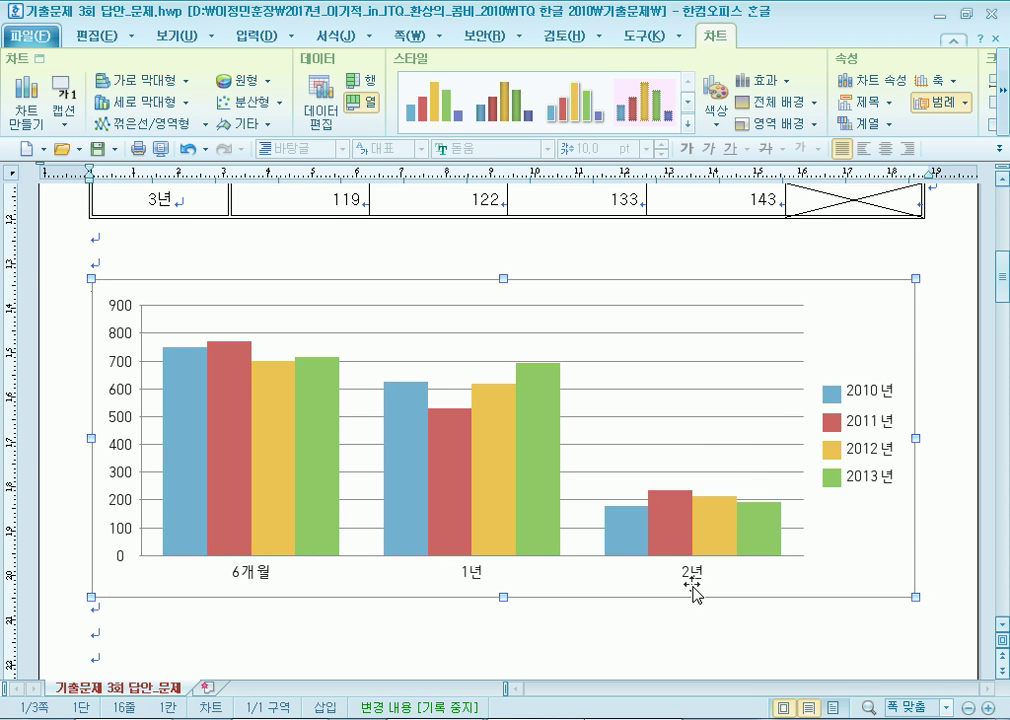
{"action": "left_click", "coordinate": [630, 645]}
{"action": "left_click", "coordinate": [335, 637]}
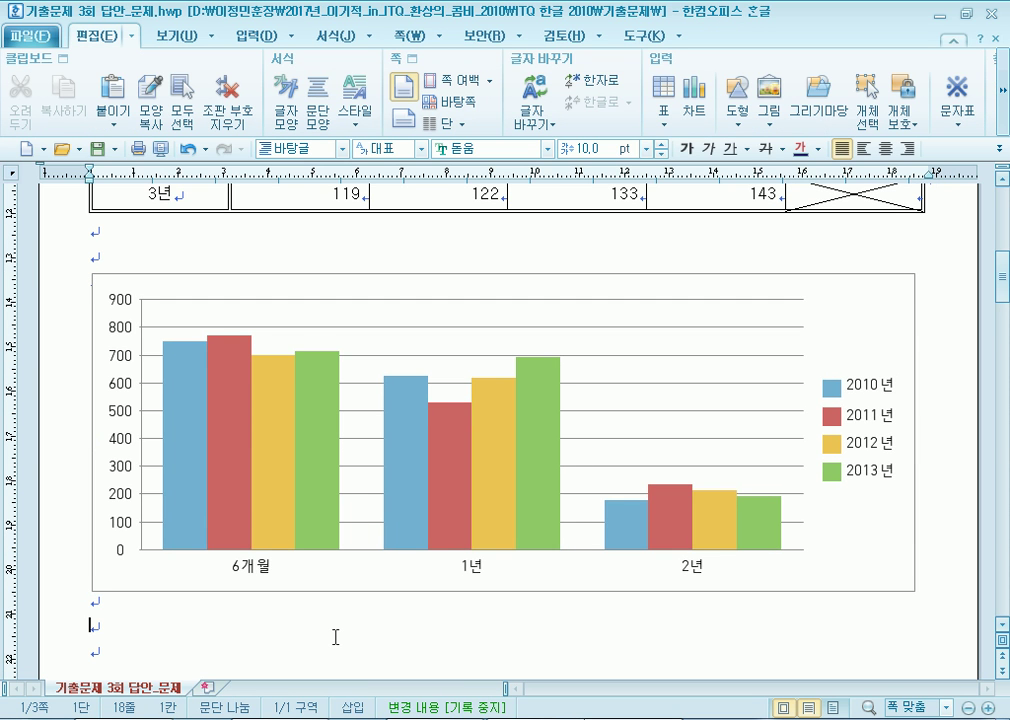
{"action": "left_click", "coordinate": [849, 330]}
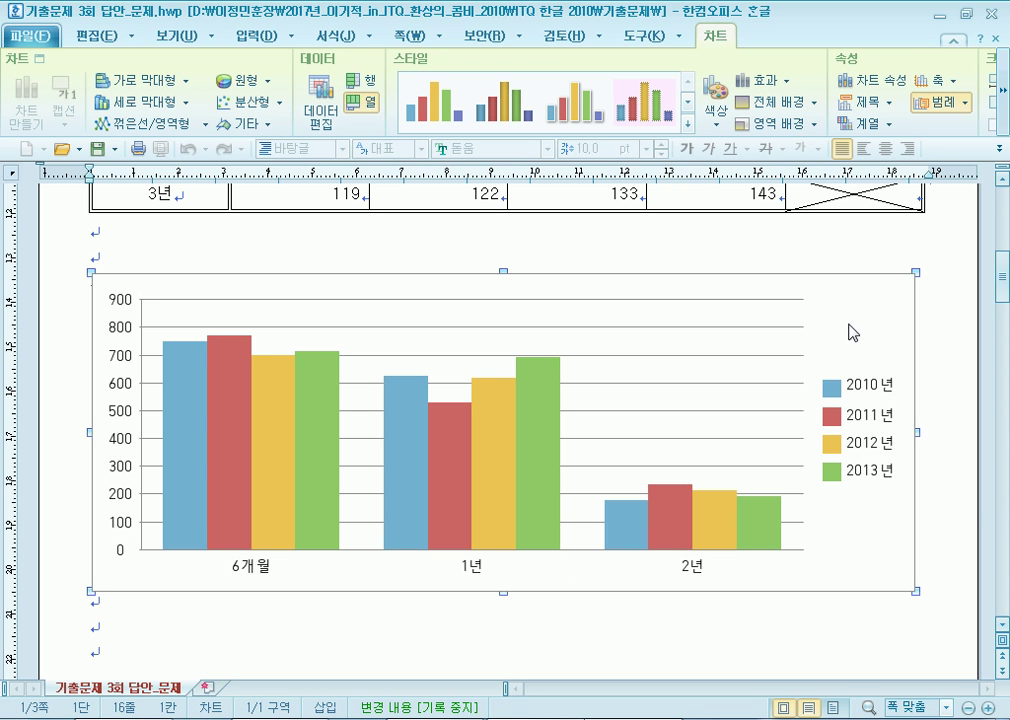
In the Chart Wizard, set data direction to 행(R) so bars group by year with 6개월, 1년, 2년 series.
{"action": "right_click", "coordinate": [849, 331]}
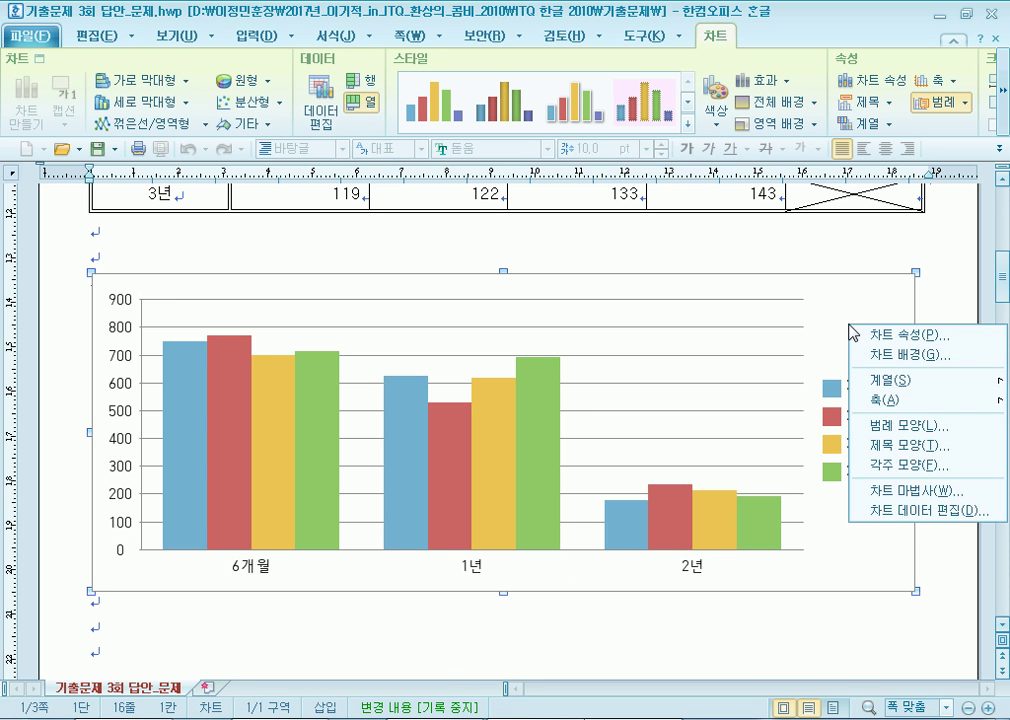
{"action": "left_click", "coordinate": [882, 491]}
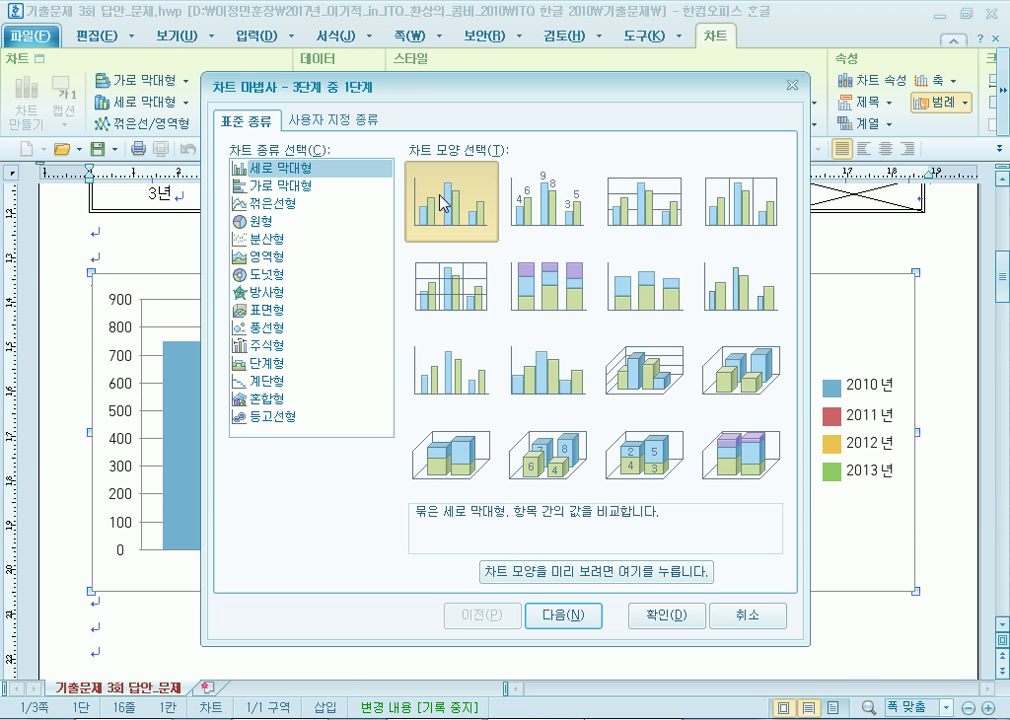
{"action": "left_click", "coordinate": [551, 618]}
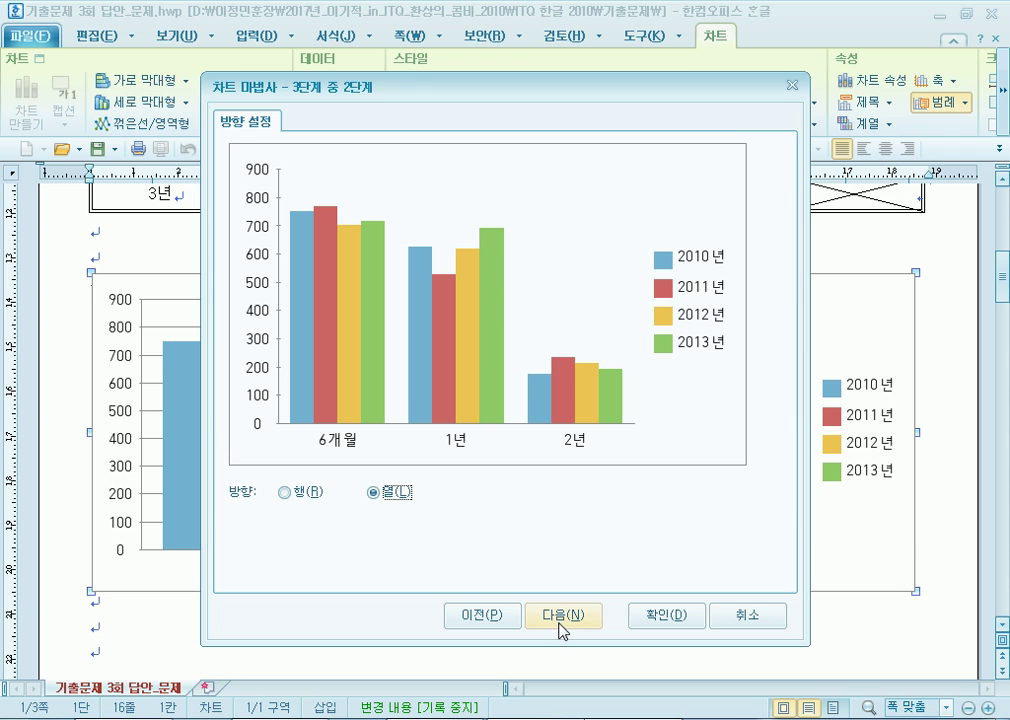
{"action": "left_click", "coordinate": [284, 495]}
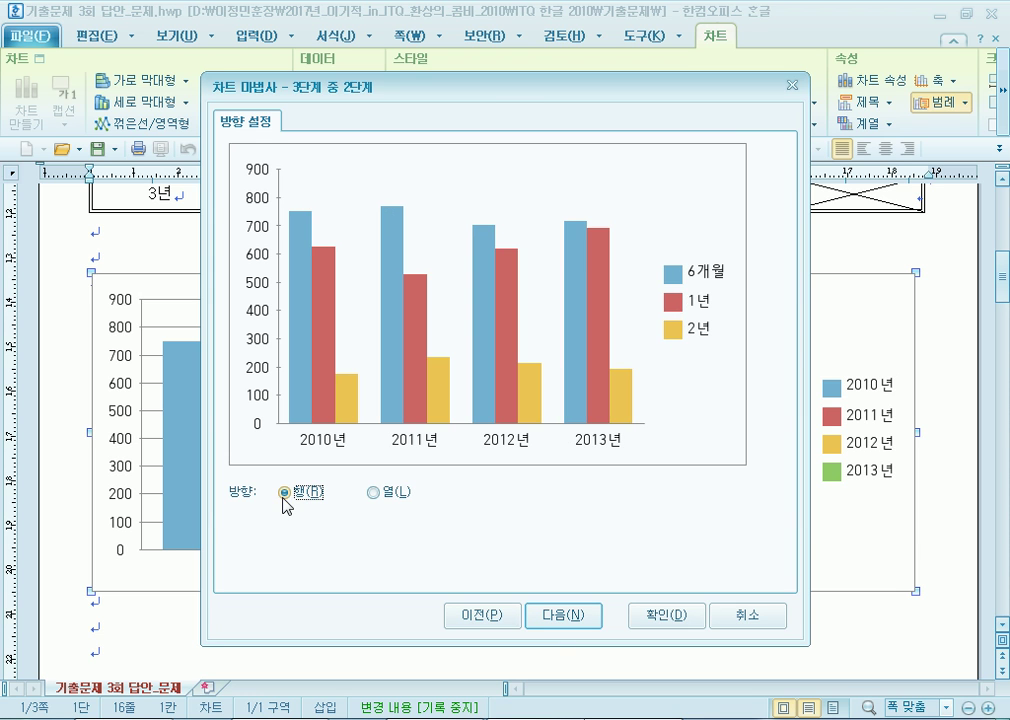
{"action": "left_click", "coordinate": [398, 497]}
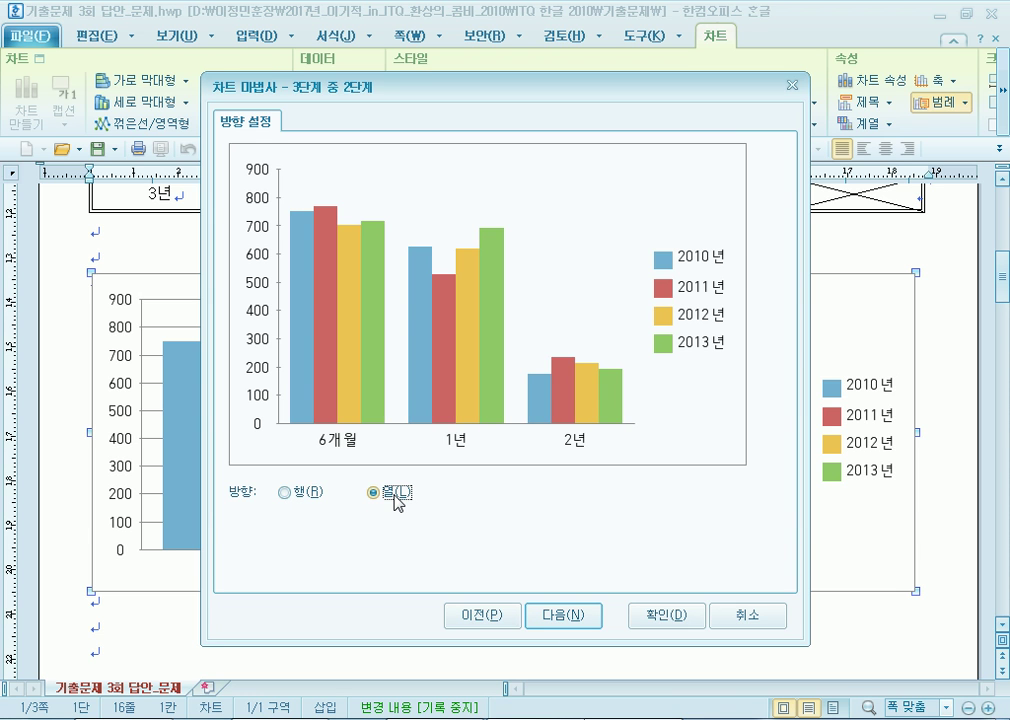
{"action": "left_click", "coordinate": [299, 496]}
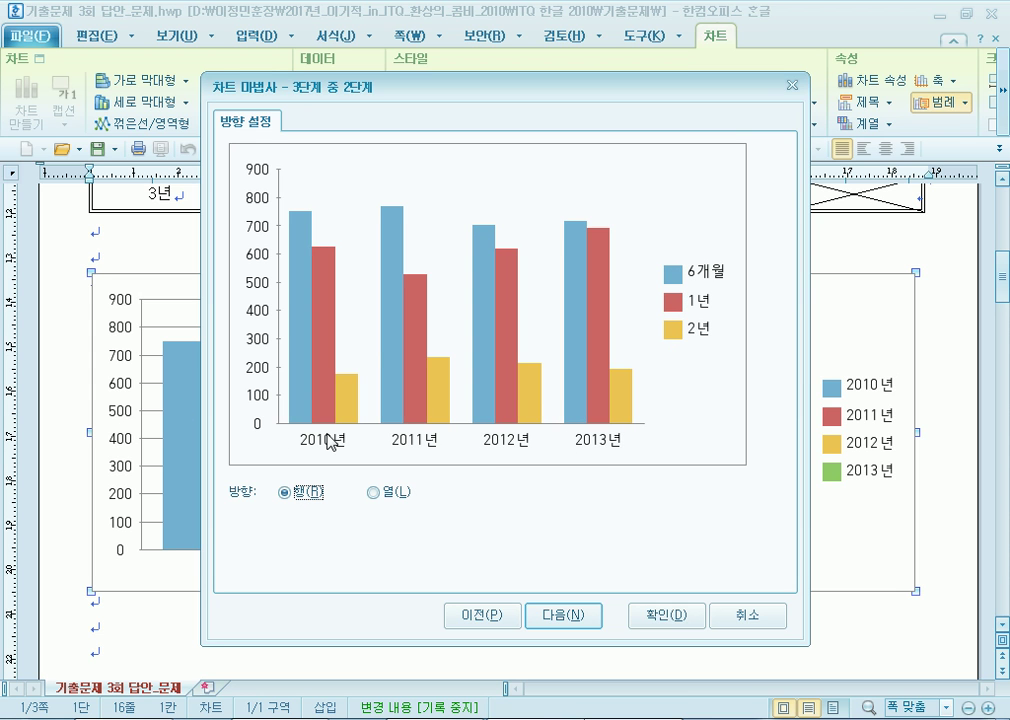
{"action": "left_click_drag", "start_coordinate": [470, 88], "coordinate": [497, 32]}
{"action": "left_click", "coordinate": [399, 437]}
{"action": "left_click", "coordinate": [329, 436]}
Enter chart title '기간별 정기예금 저축 현황' and Y-axis title '(단위 : 천억 원)', then finish the wizard.
{"action": "left_click", "coordinate": [590, 560]}
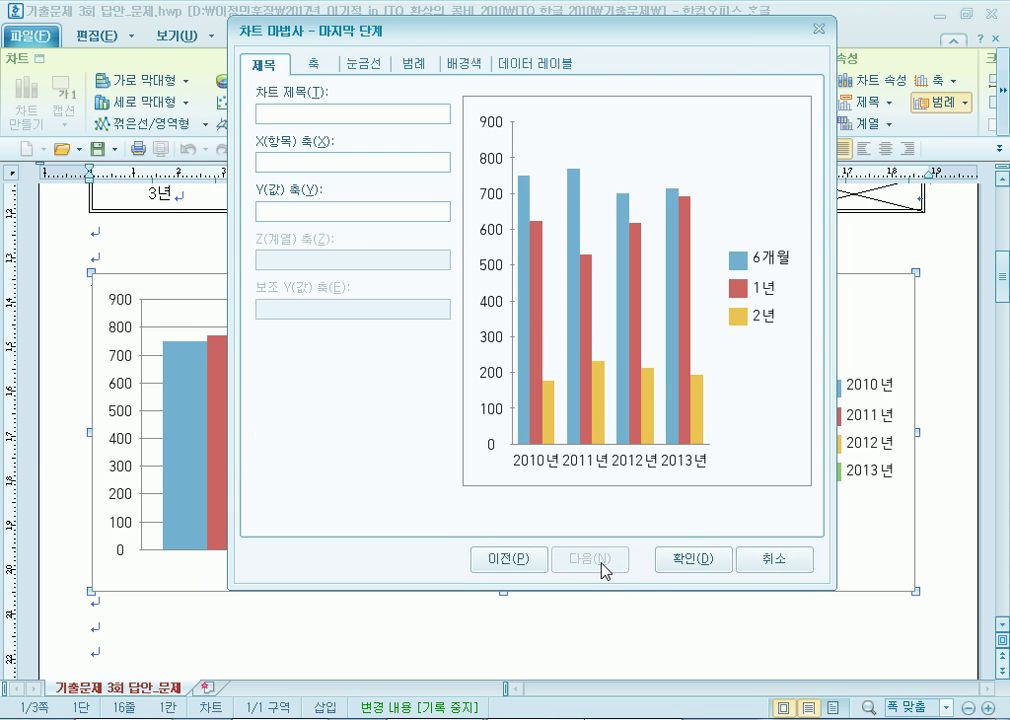
{"action": "type", "text": "기간별 정기에"}
{"action": "key", "text": "BackSpace"}
{"action": "type", "text": "예"}
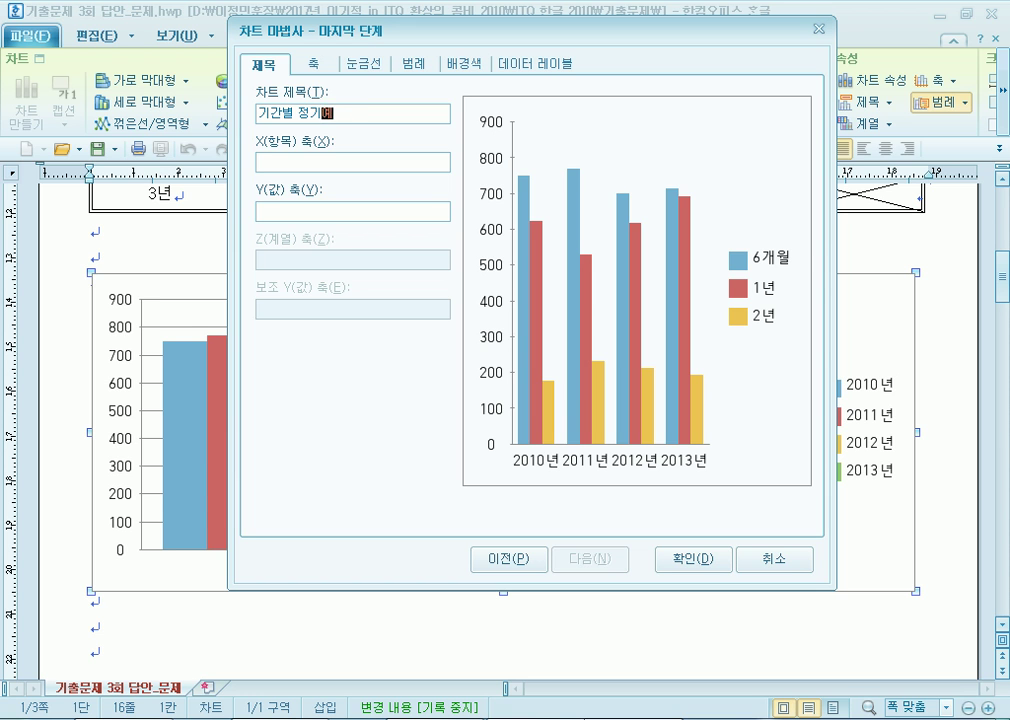
{"action": "type", "text": "금 저축 현황"}
{"action": "key", "text": "Tab"}
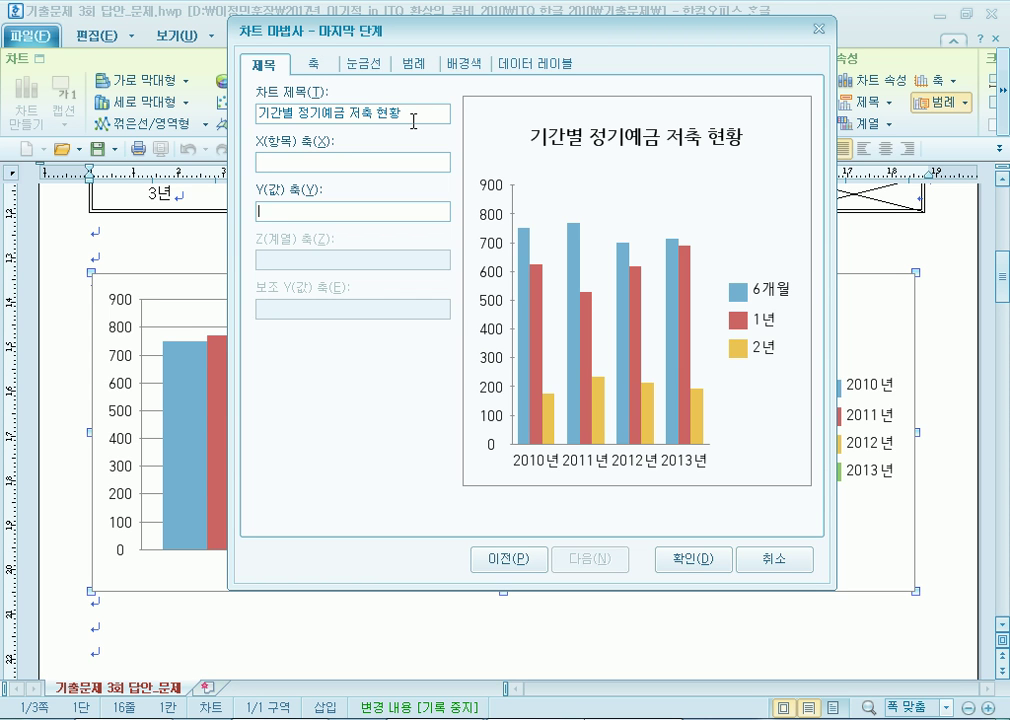
{"action": "type", "text": "(다ㄴㅇ"}
{"action": "type", "text": " :cjsdjr 원)"}
{"action": "type", "text": ": 천억 원)"}
{"action": "left_click", "coordinate": [702, 556]}
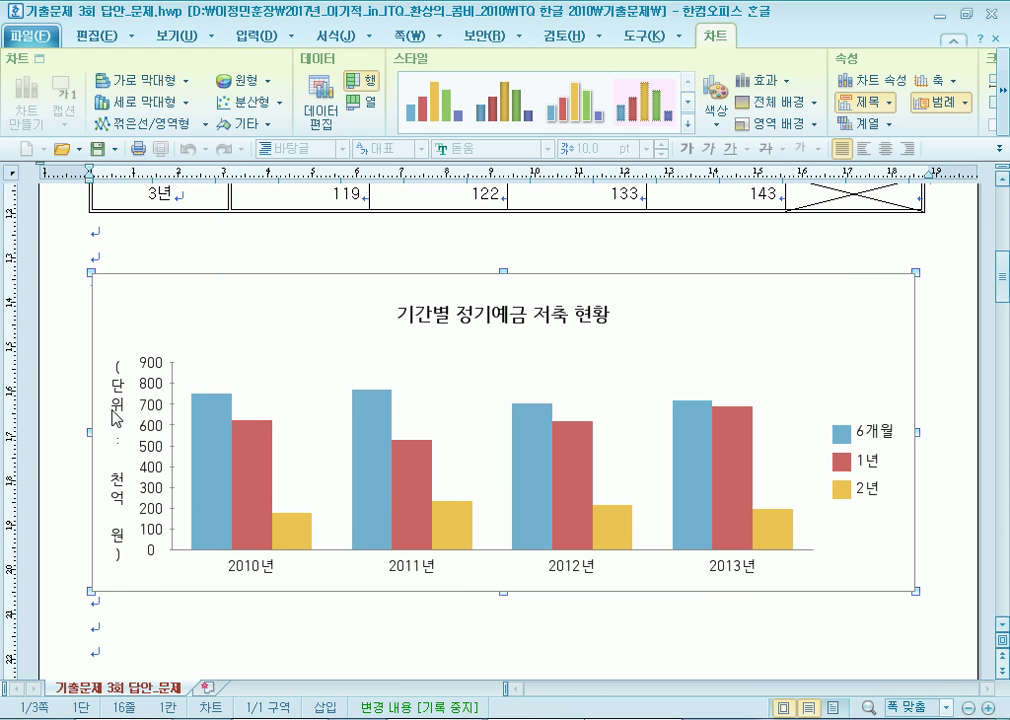
Set the '(단위 : 천억 원)' axis title's text direction to horizontal (가로로).
{"action": "left_click", "coordinate": [118, 409]}
{"action": "double_click", "coordinate": [118, 409]}
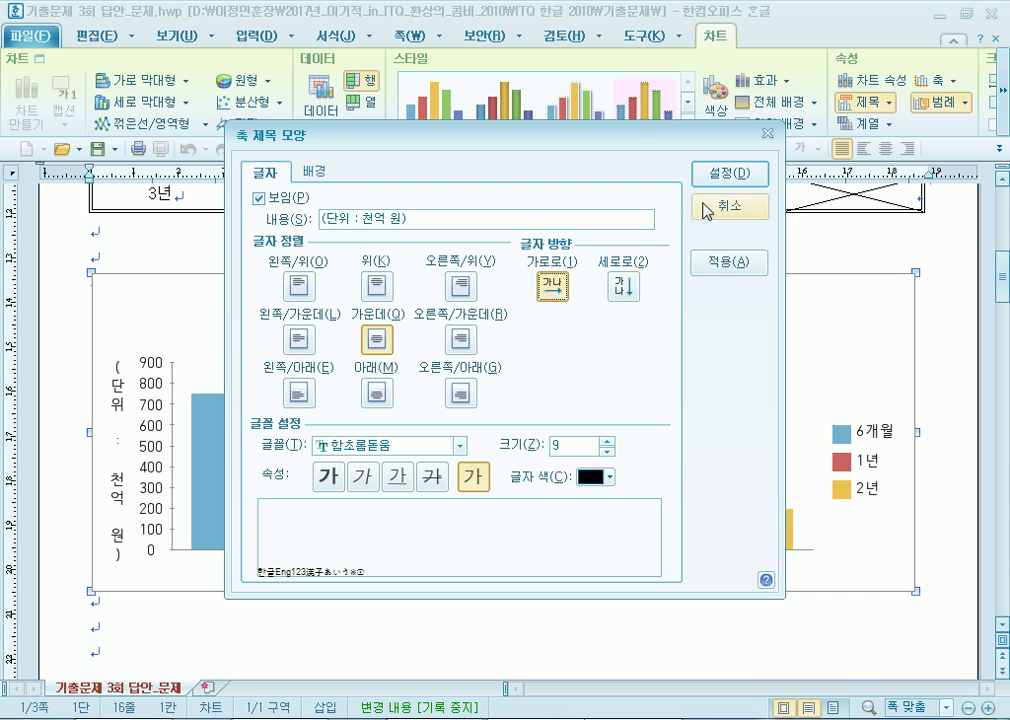
{"action": "left_click", "coordinate": [719, 175]}
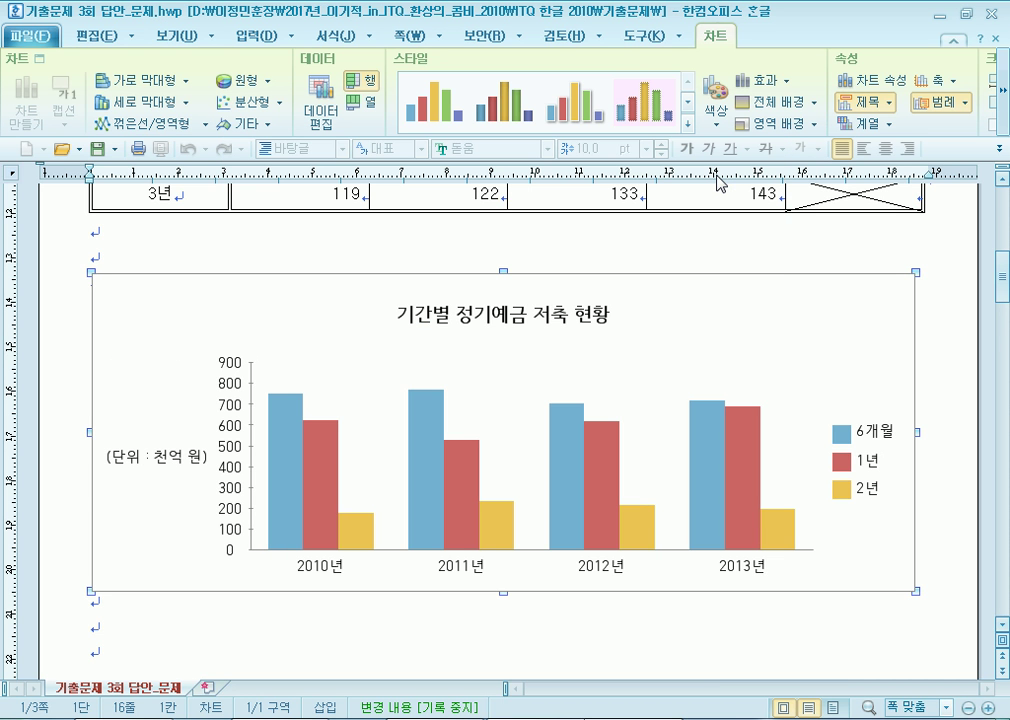
Give the chart legend a 한 줄로 solid border line in its 범례 모양 background settings.
{"action": "double_click", "coordinate": [489, 320]}
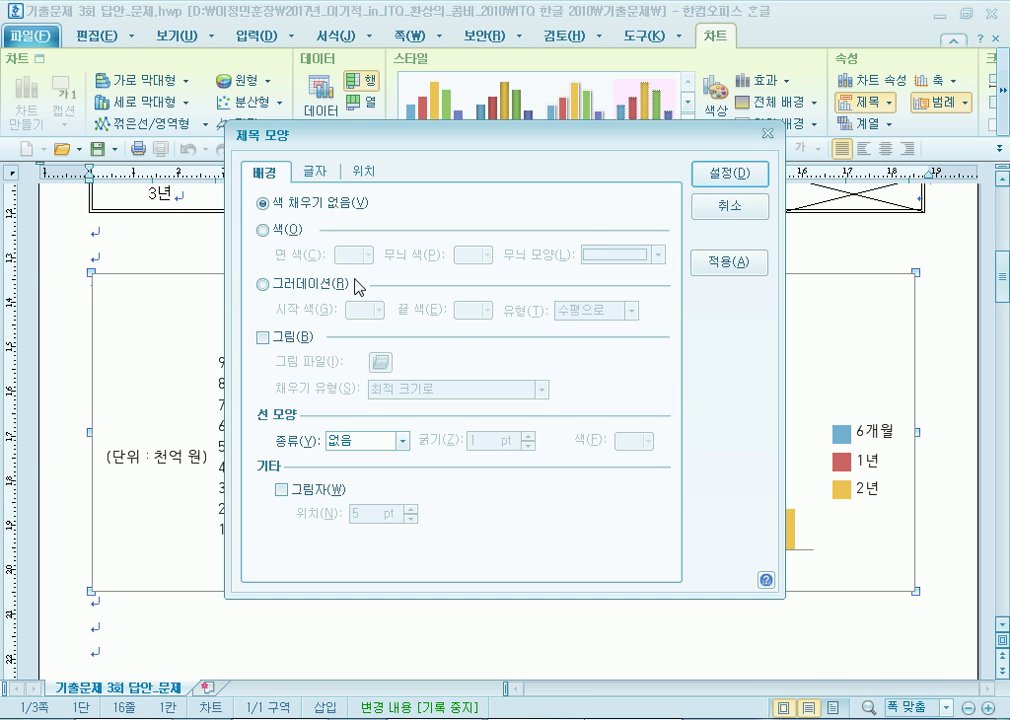
{"action": "left_click", "coordinate": [740, 210]}
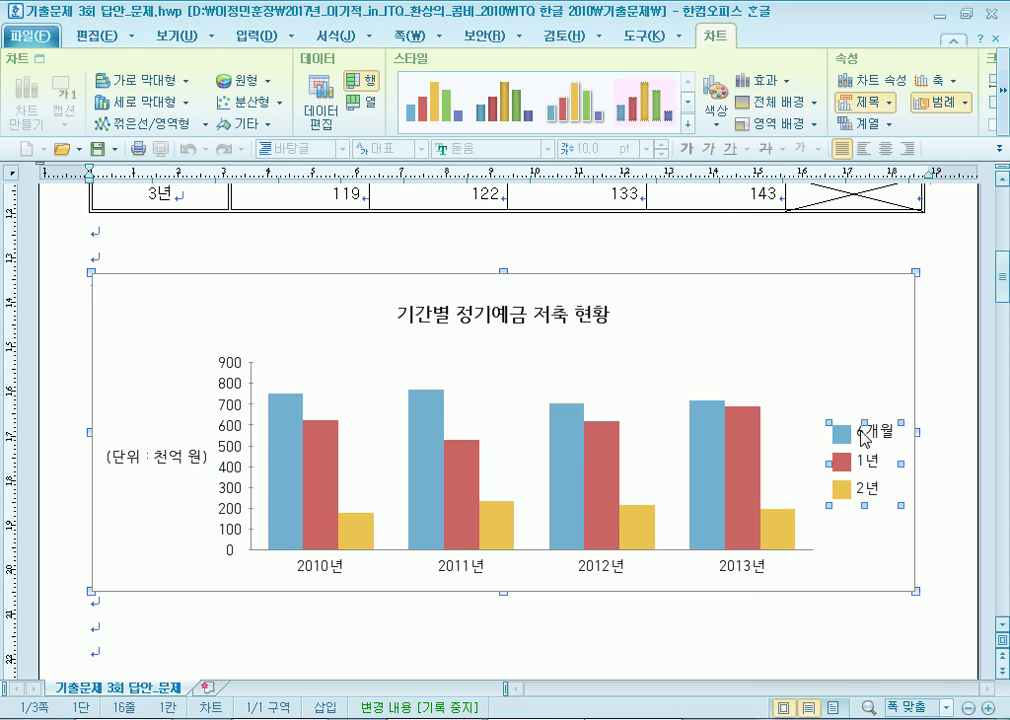
{"action": "scroll", "coordinate": [887, 449], "scroll_direction": "down", "scroll_amount": 5}
{"action": "scroll", "coordinate": [872, 345], "scroll_direction": "up", "scroll_amount": 5}
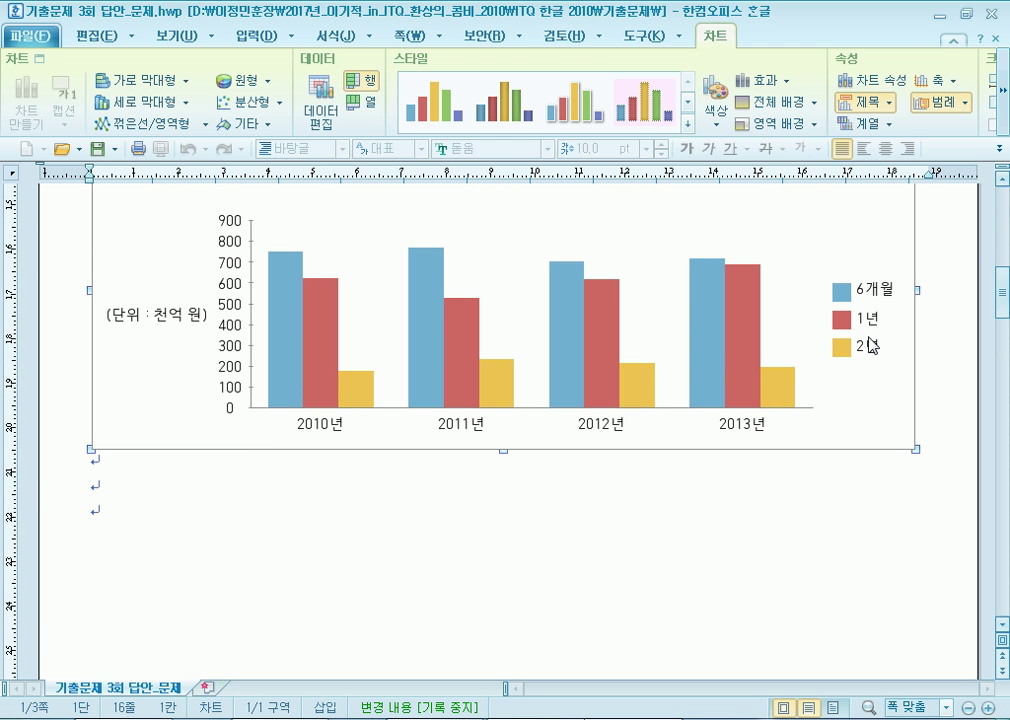
{"action": "double_click", "coordinate": [870, 345]}
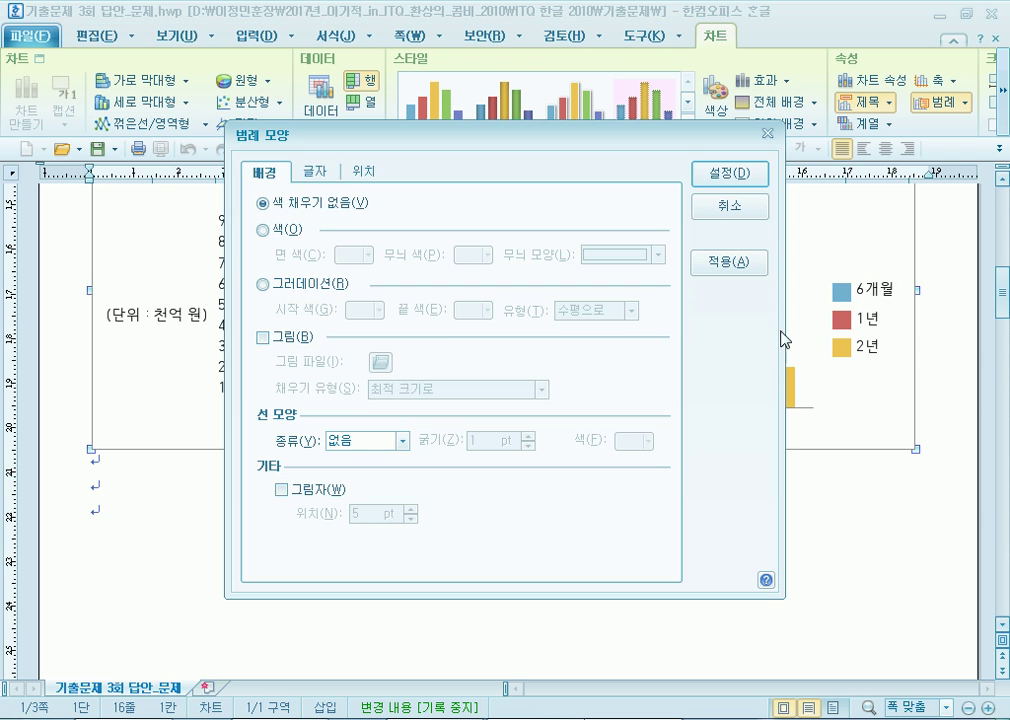
{"action": "left_click", "coordinate": [315, 171]}
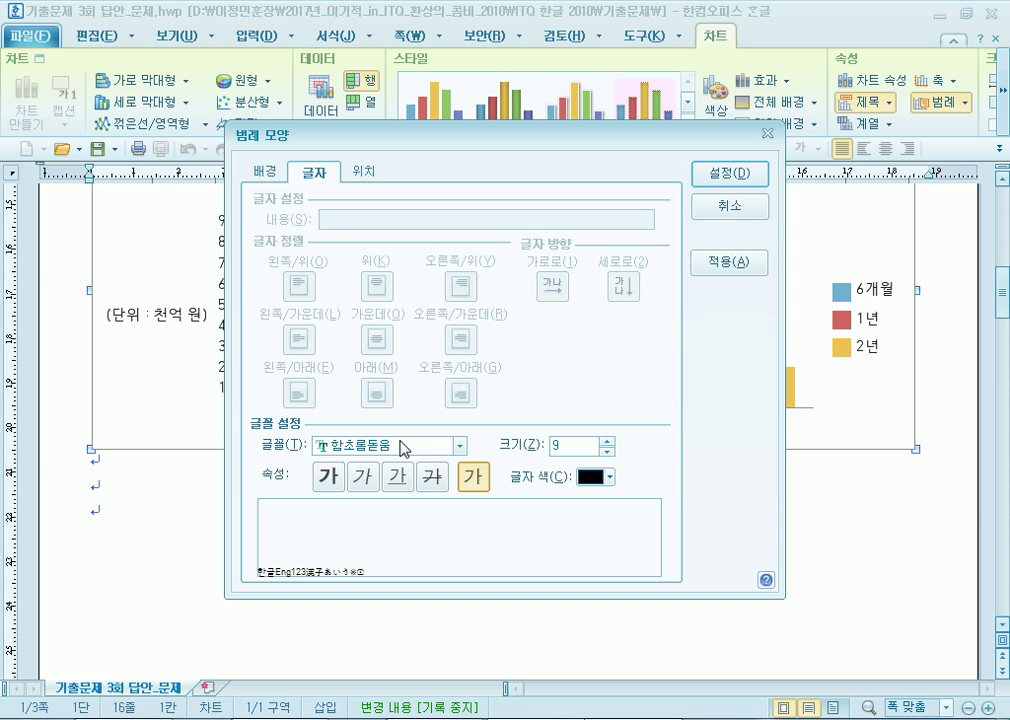
{"action": "left_click", "coordinate": [266, 174]}
{"action": "left_click", "coordinate": [402, 441]}
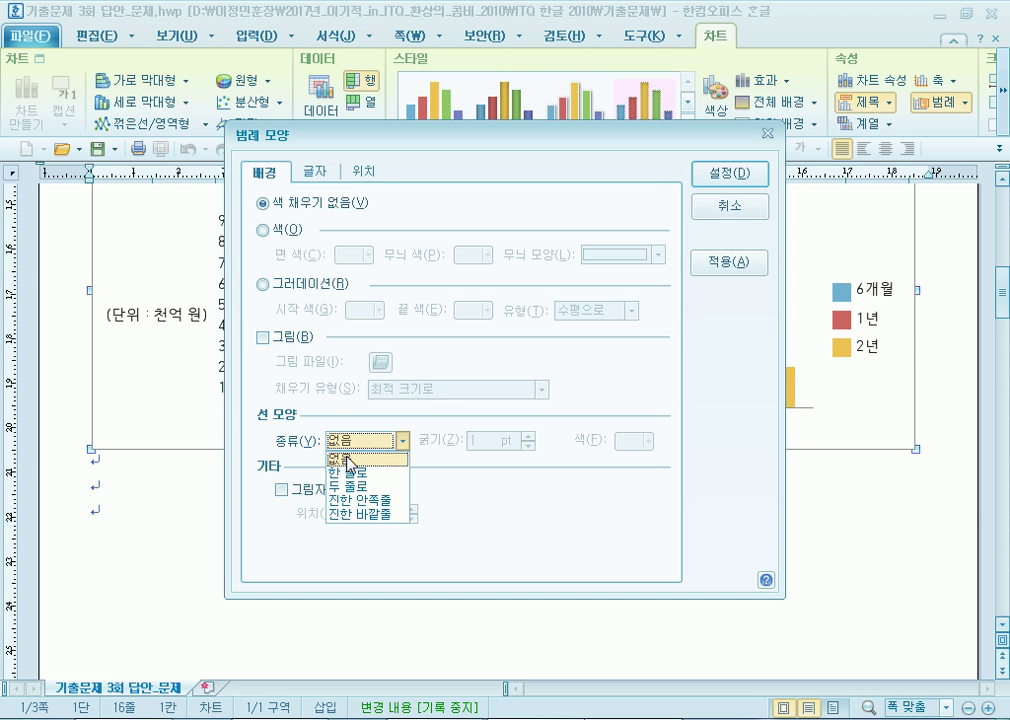
{"action": "left_click", "coordinate": [368, 466]}
{"action": "left_click", "coordinate": [729, 173]}
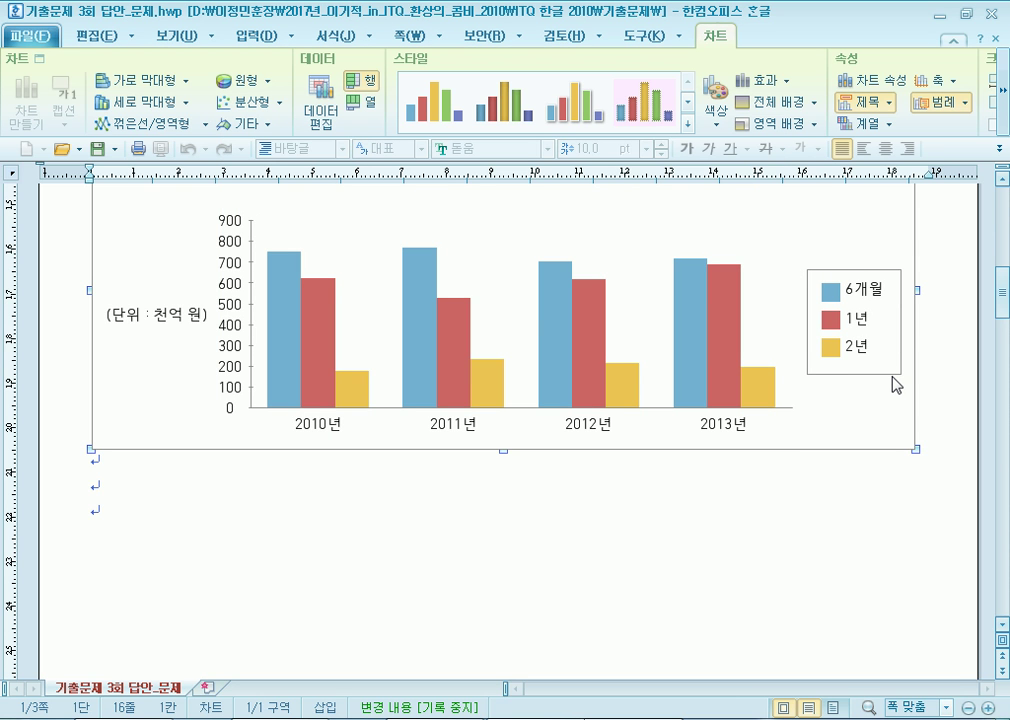
Select the value-axis title and scroll down to the next page with items 3 and 4.
{"action": "scroll", "coordinate": [259, 478], "scroll_direction": "up", "scroll_amount": 3}
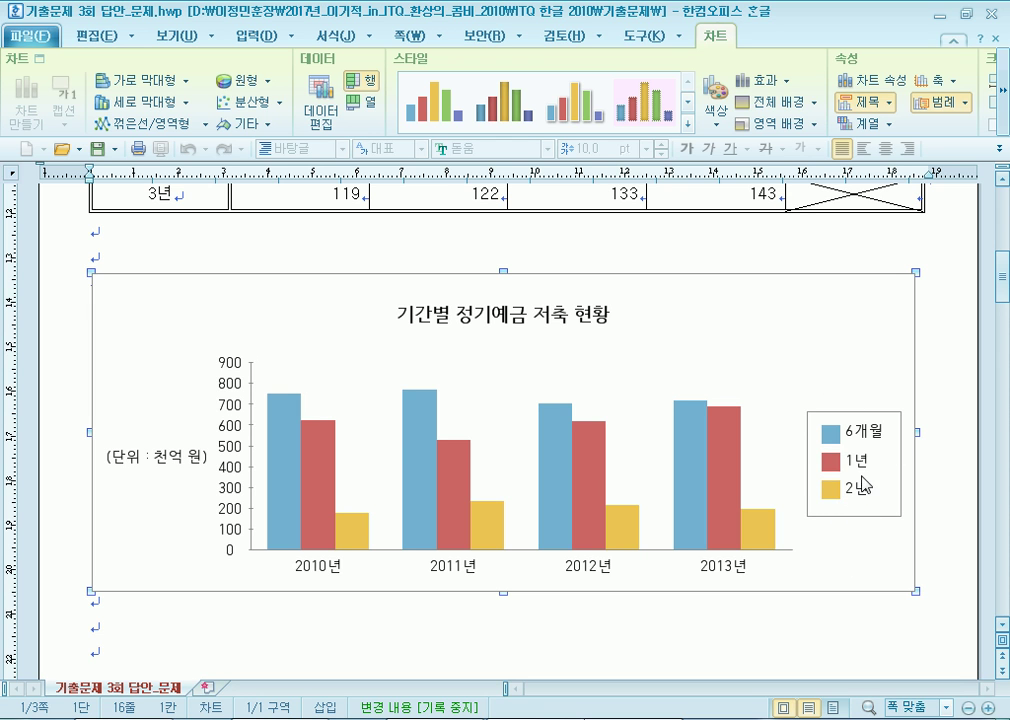
{"action": "left_click", "coordinate": [162, 466]}
{"action": "scroll", "coordinate": [162, 466], "scroll_direction": "down", "scroll_amount": 3}
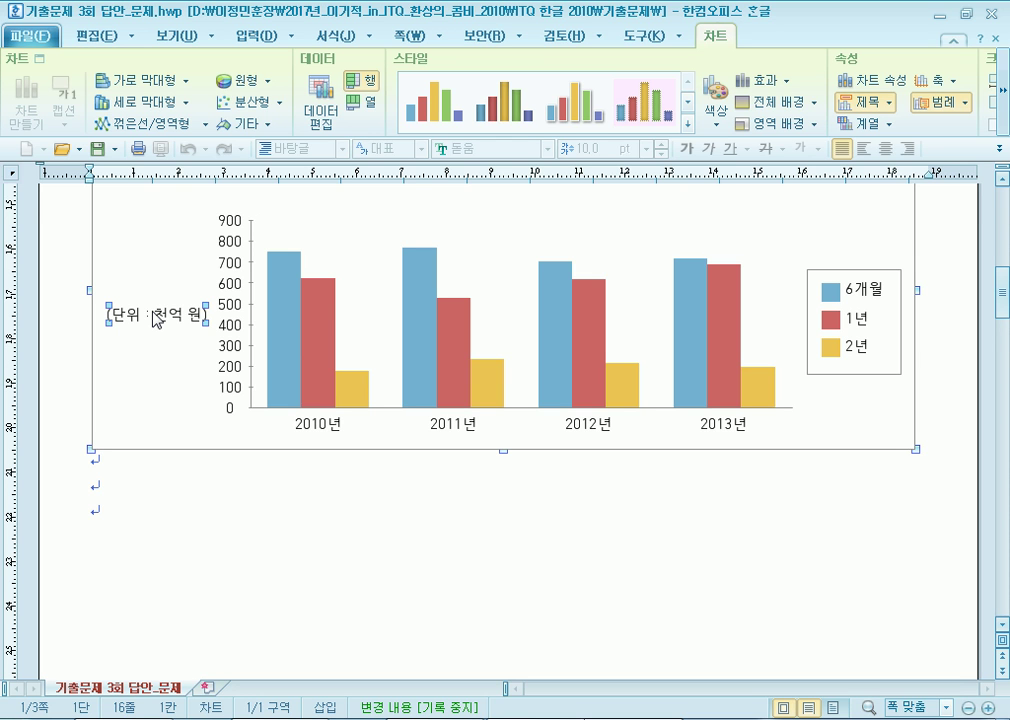
{"action": "scroll", "coordinate": [153, 322], "scroll_direction": "down", "scroll_amount": 10}
{"action": "scroll", "coordinate": [92, 338], "scroll_direction": "up", "scroll_amount": 5}
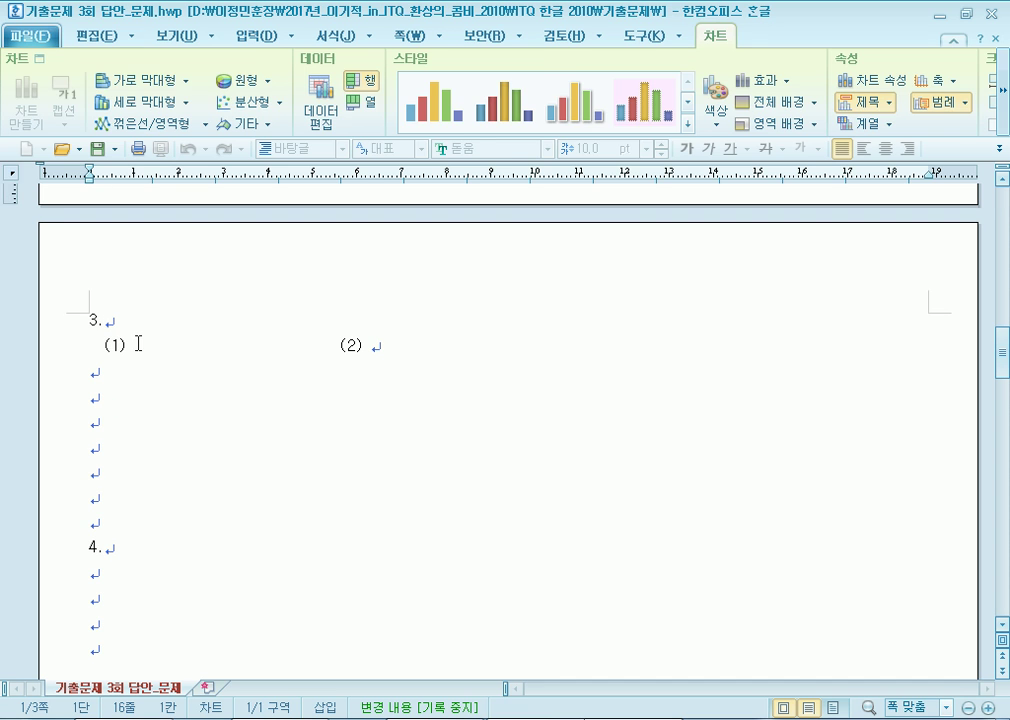
Close the crashed Hangul with 프로그램 닫기(C), returning to the 기출문제 folder window.
{"action": "left_click", "coordinate": [138, 343]}
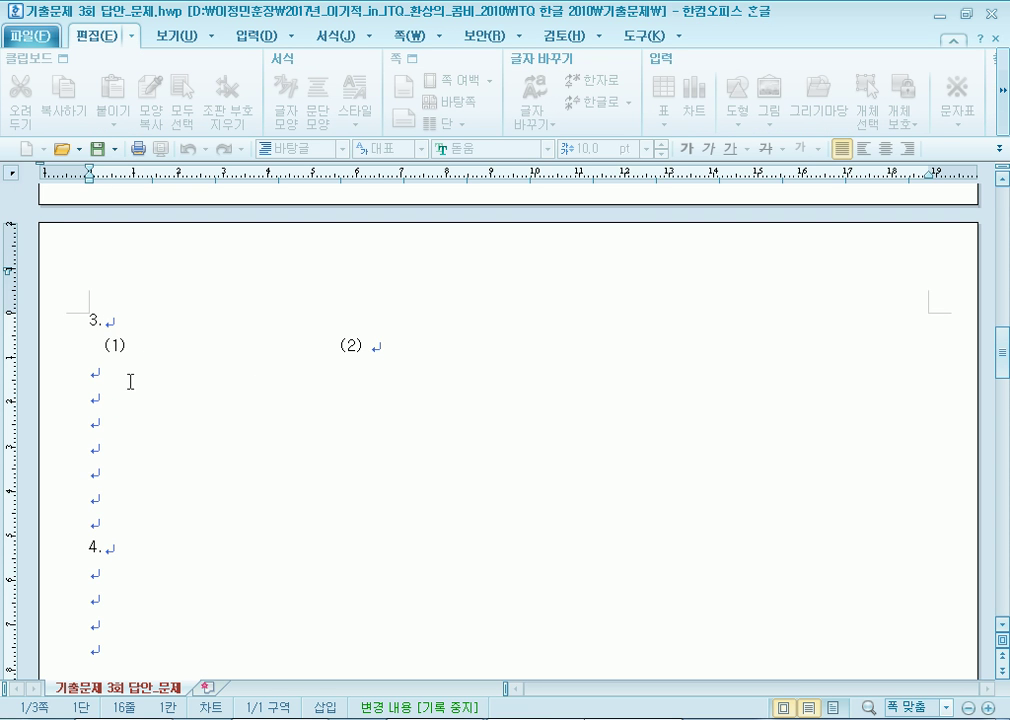
{"action": "scroll", "coordinate": [230, 379], "scroll_direction": "up", "scroll_amount": 3}
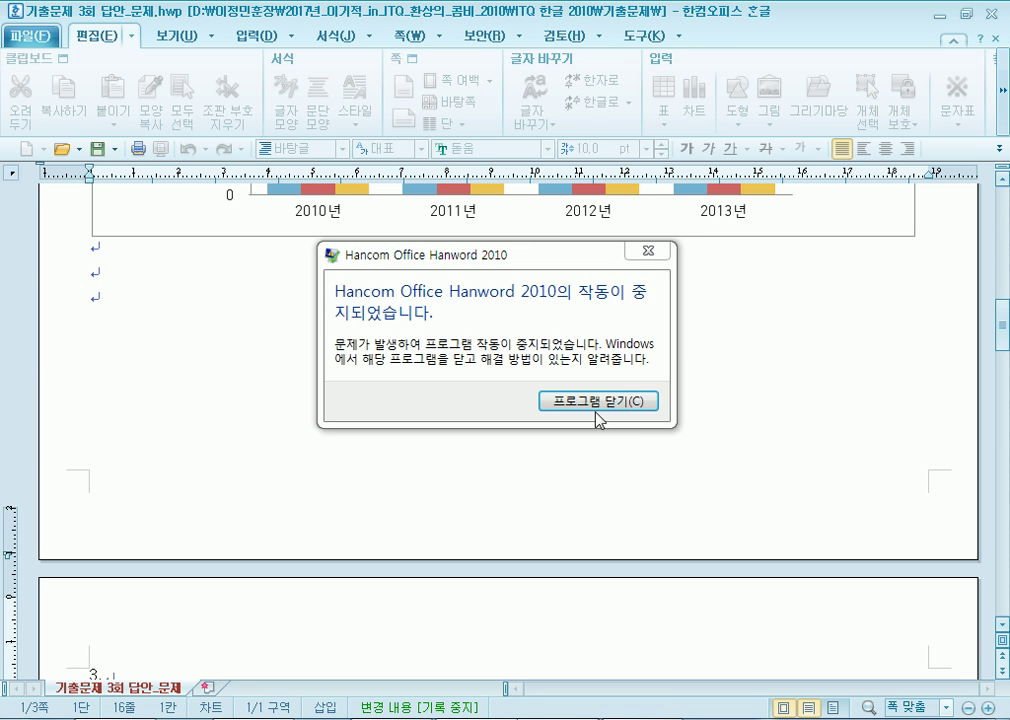
{"action": "left_click", "coordinate": [589, 407]}
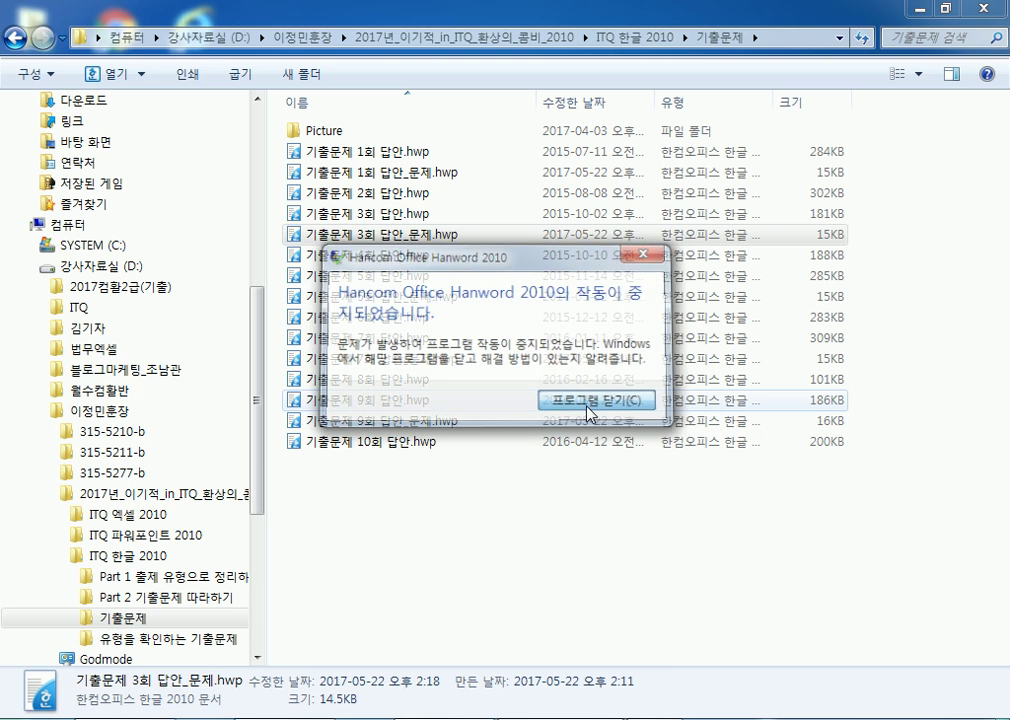
Open 기출문제 3회 답안_문제.hwp from the 기출문제 folder file list.
{"action": "left_click", "coordinate": [463, 572]}
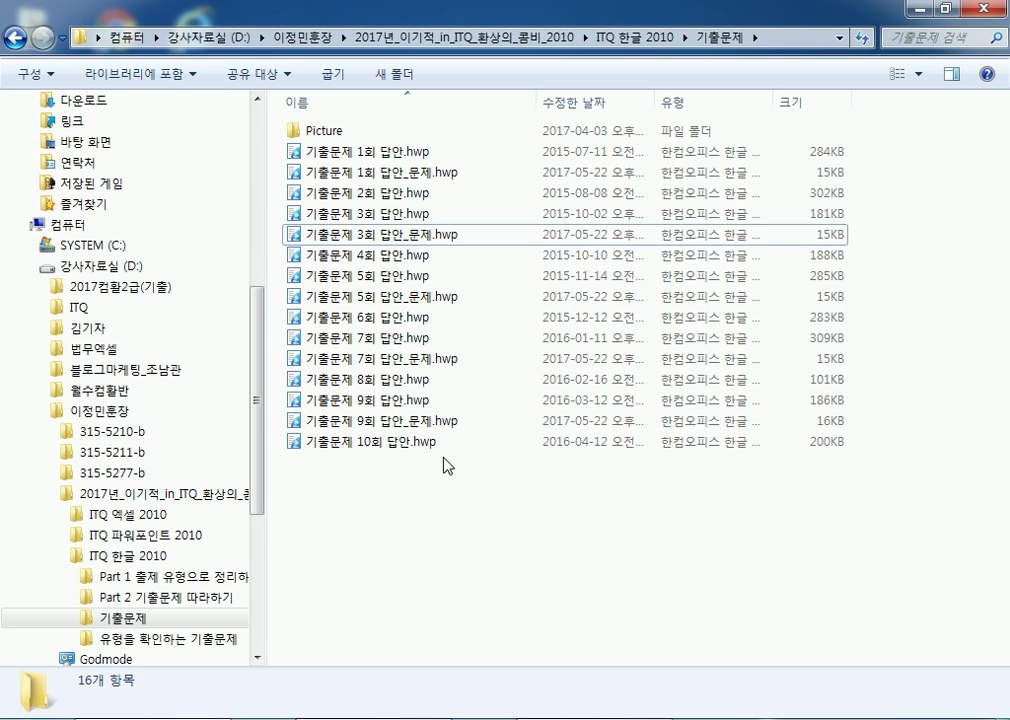
{"action": "double_click", "coordinate": [413, 244]}
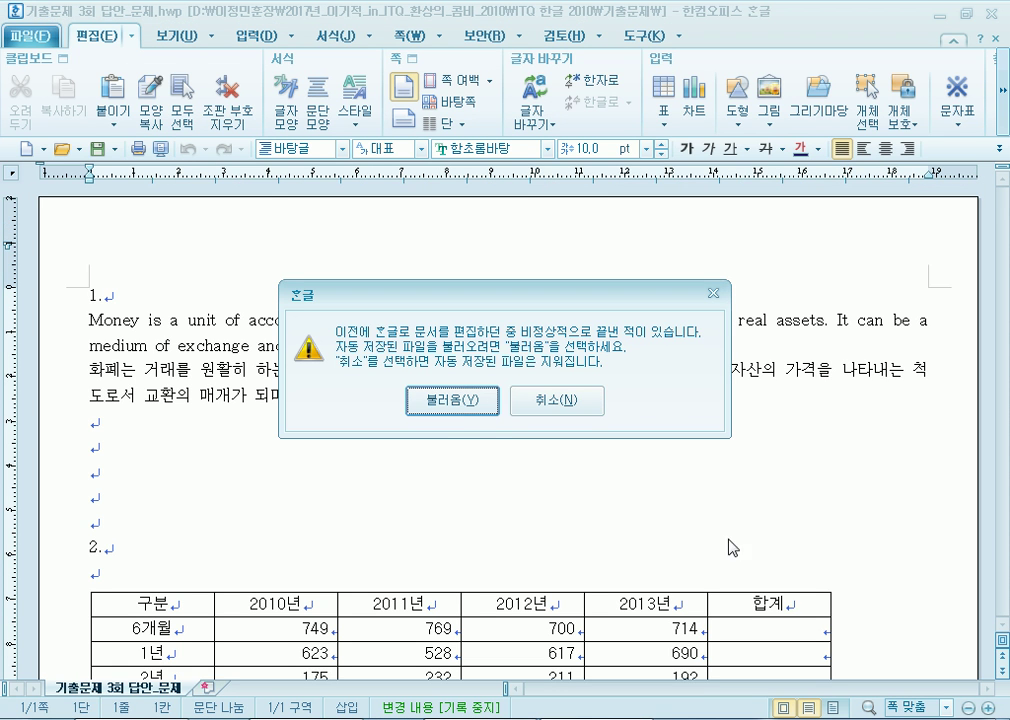
Restore the autosaved copy with 불러옴 and put the cursor at item 3's (1) line on page 2.
{"action": "left_click", "coordinate": [453, 404]}
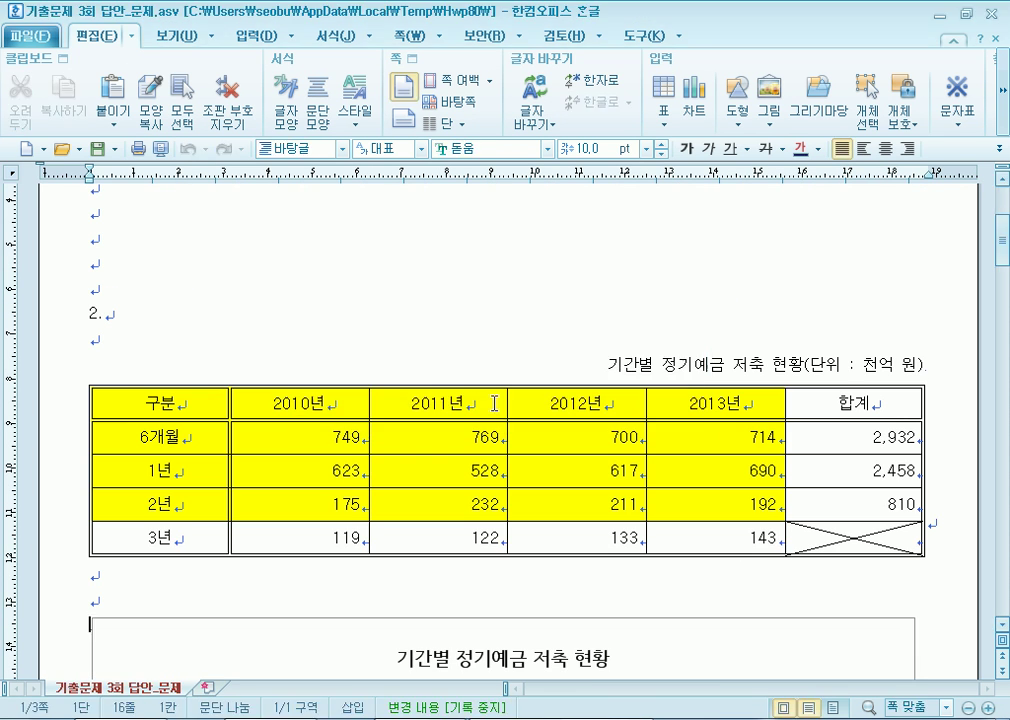
{"action": "left_click", "coordinate": [497, 398]}
{"action": "scroll", "coordinate": [345, 410], "scroll_direction": "down", "scroll_amount": 8}
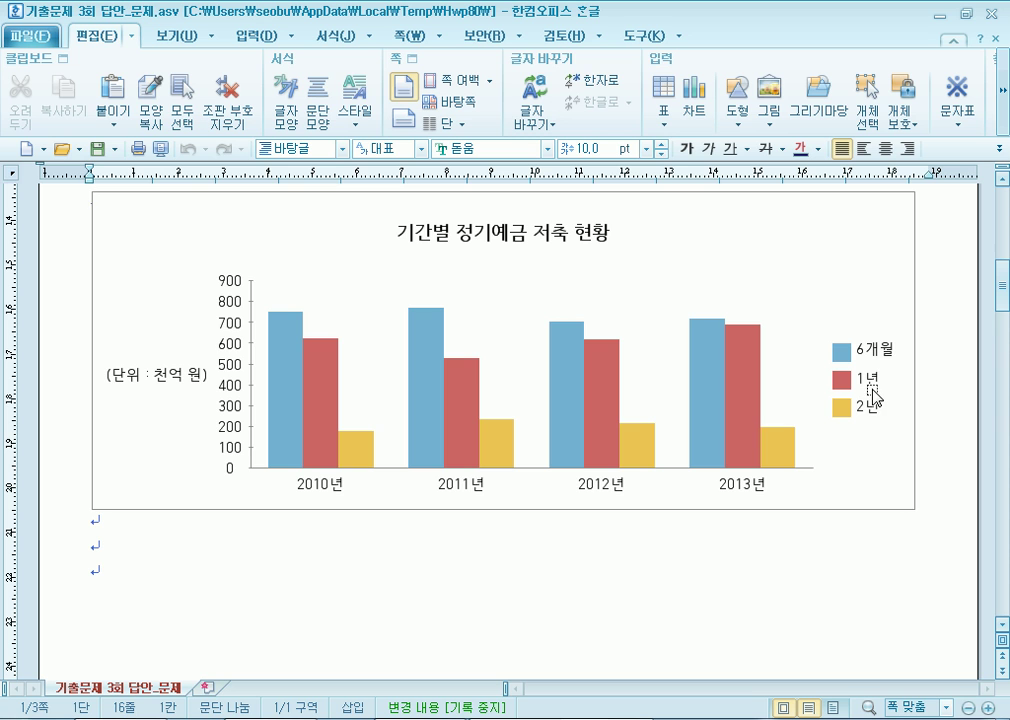
{"action": "scroll", "coordinate": [228, 388], "scroll_direction": "down", "scroll_amount": 3}
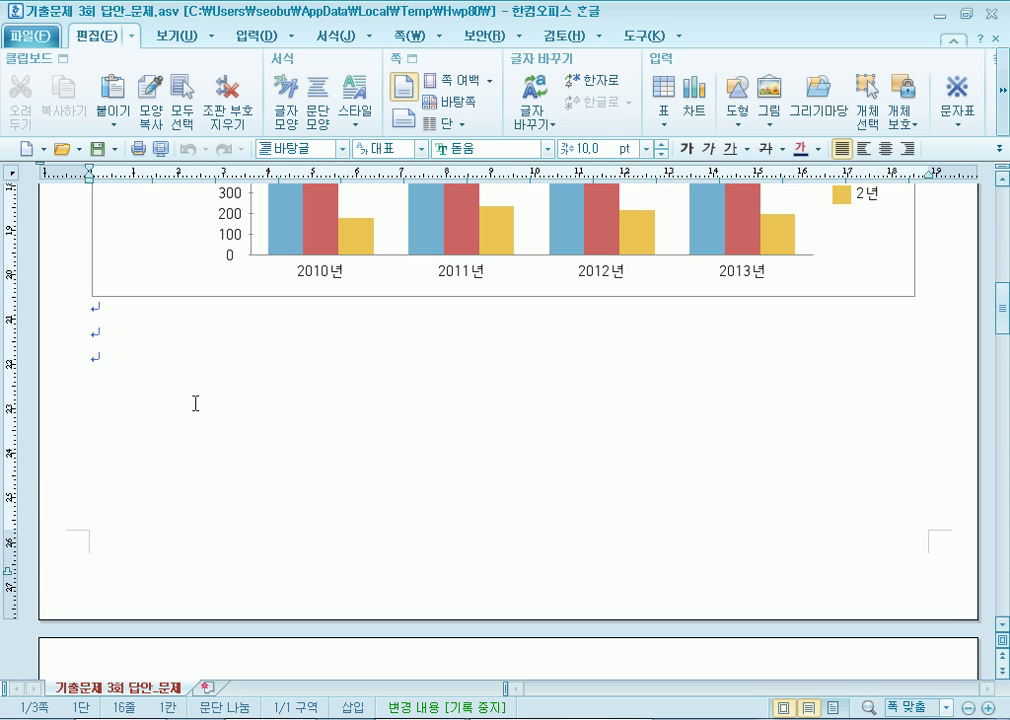
{"action": "scroll", "coordinate": [196, 400], "scroll_direction": "down", "scroll_amount": 6}
{"action": "left_click", "coordinate": [150, 336]}
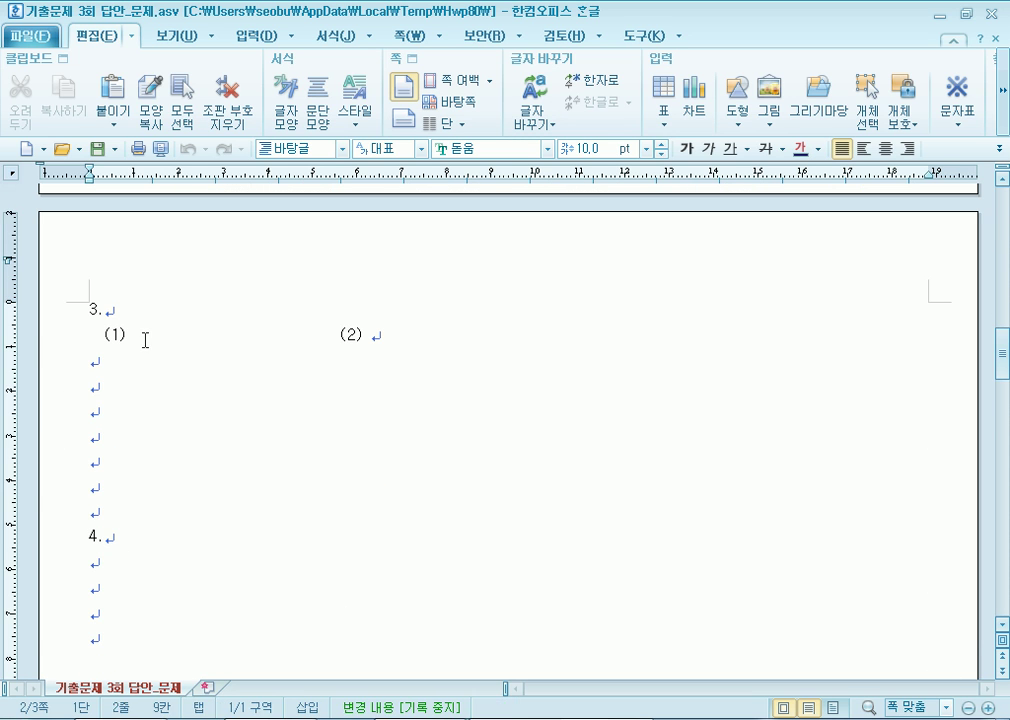
{"action": "left_click", "coordinate": [124, 336]}
{"action": "left_click", "coordinate": [97, 335]}
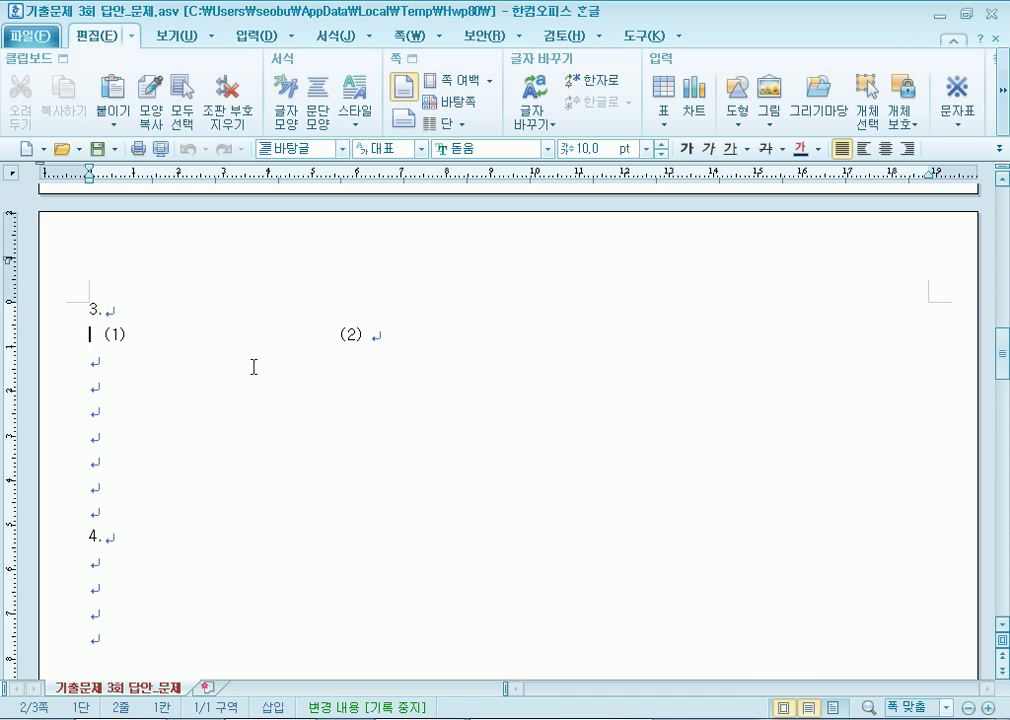
Tidy item 3's (1) line: remove leading spaces, add a blank line above and a tab after (1).
{"action": "key", "text": "Delete"}
{"action": "key", "text": "Delete"}
{"action": "key", "text": "Return"}
{"action": "key", "text": "Up"}
{"action": "key", "text": "Down"}
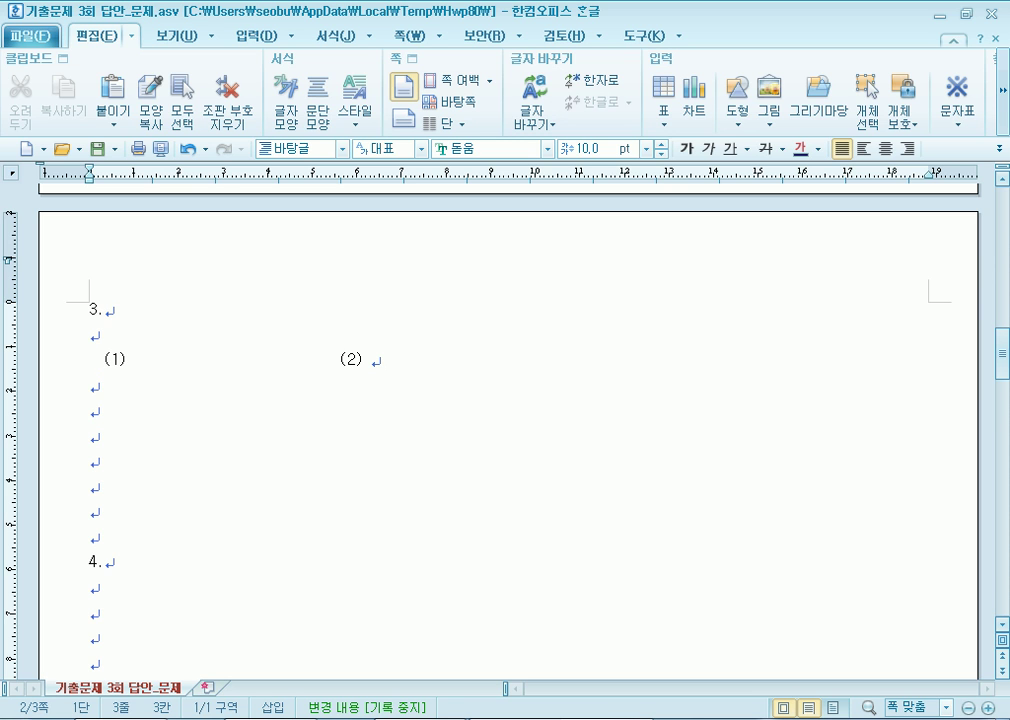
{"action": "key", "text": "Right"}
{"action": "key", "text": "Right"}
{"action": "key", "text": "Tab"}
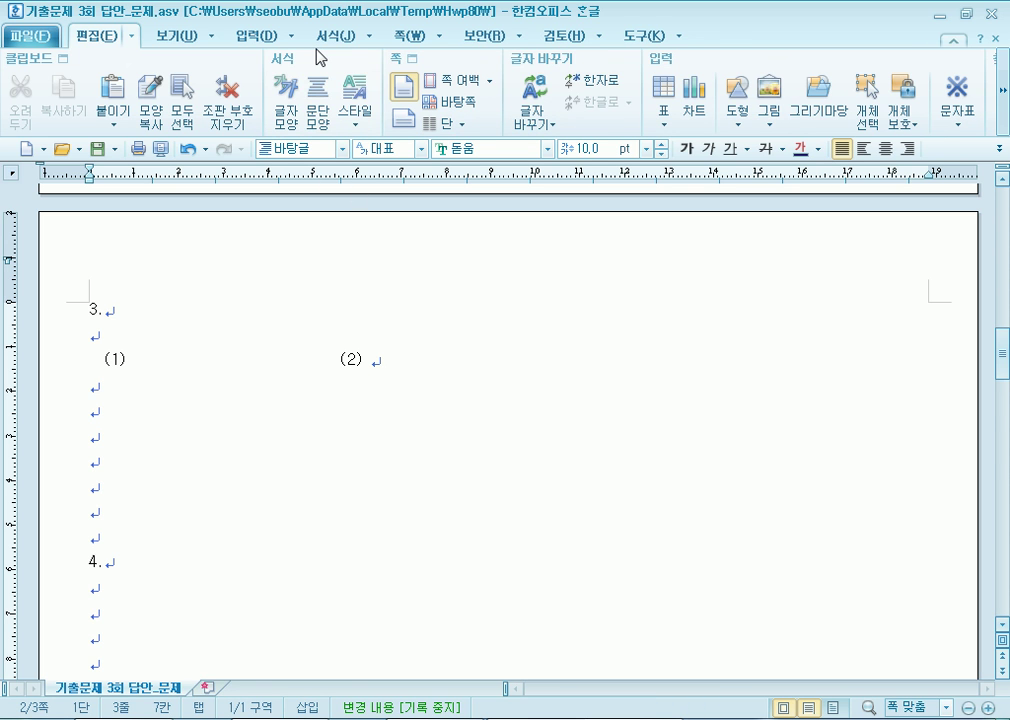
Delete the stray footnote marks after (1) and begin the Ctrl+N equation shortcut.
{"action": "key", "text": "ctrl+n"}
{"action": "key", "text": "n"}
{"action": "key", "text": "shift+Escape"}
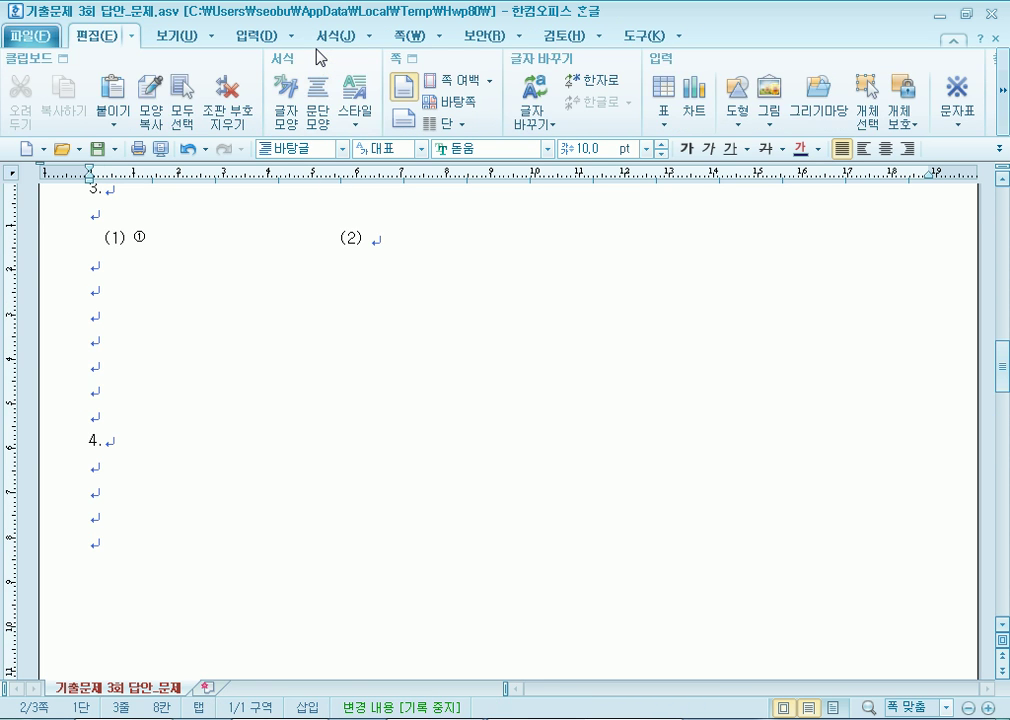
{"action": "key", "text": "BackSpace"}
{"action": "key", "text": "Return"}
{"action": "key", "text": "ctrl+n"}
{"action": "key", "text": "n"}
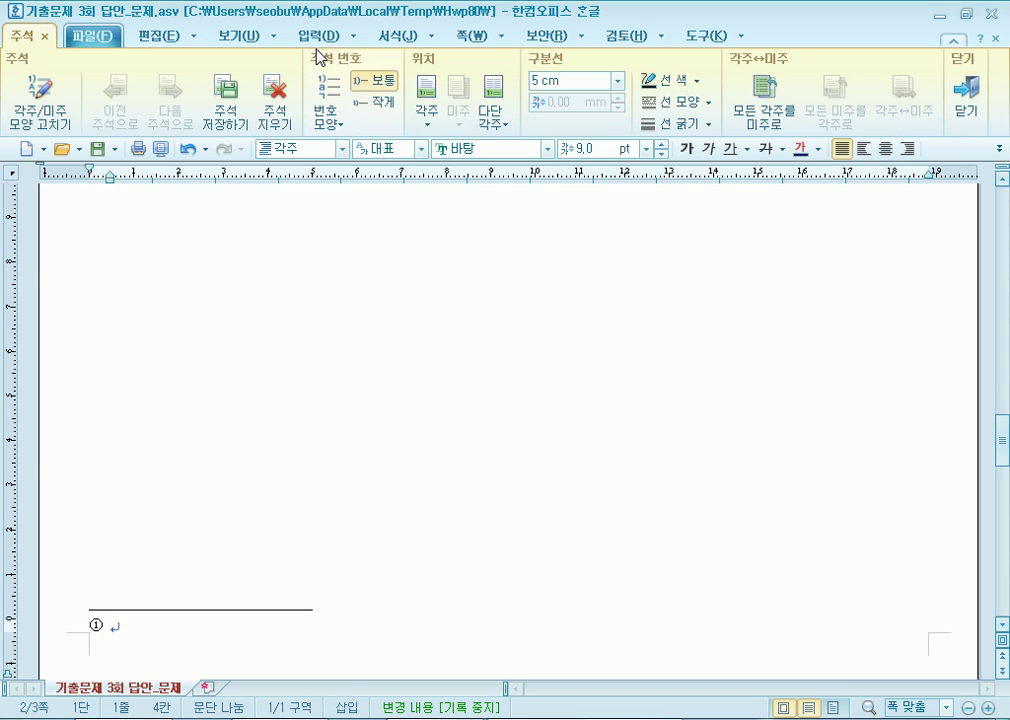
{"action": "key", "text": "shift+Escape"}
{"action": "key", "text": "shift+Left"}
{"action": "key", "text": "Delete"}
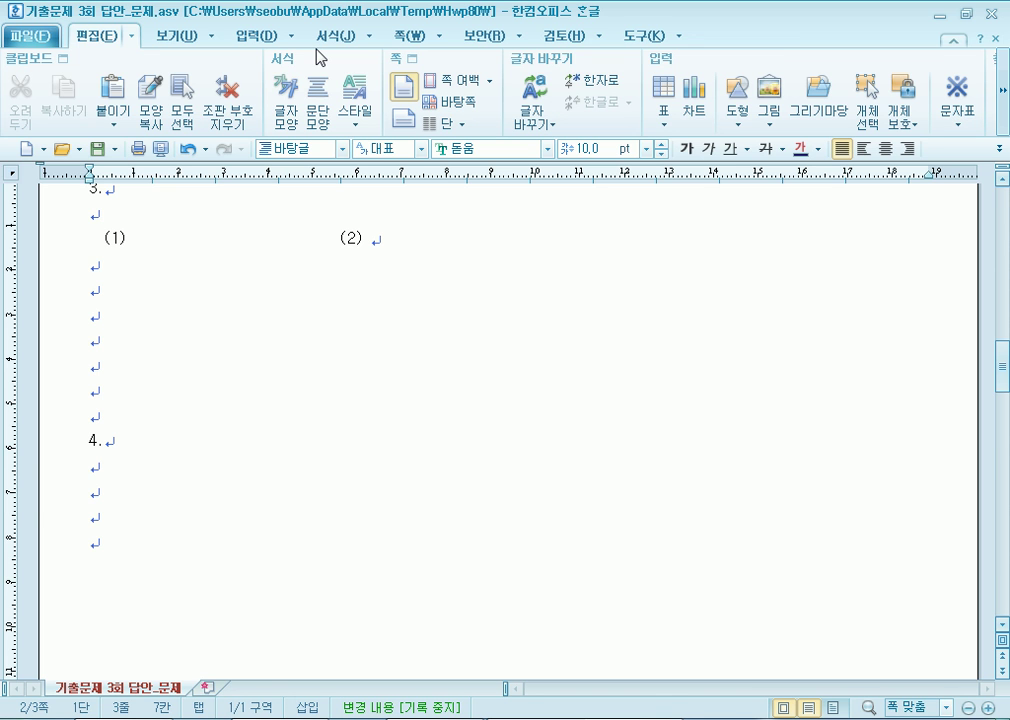
{"action": "key", "text": "ctrl+n"}
Open the equation editor and enlarge its preview to 500%.
{"action": "key", "text": "m"}
{"action": "left_click_drag", "start_coordinate": [336, 55], "coordinate": [431, 80]}
{"action": "left_click", "coordinate": [584, 120]}
{"action": "left_click", "coordinate": [555, 205]}
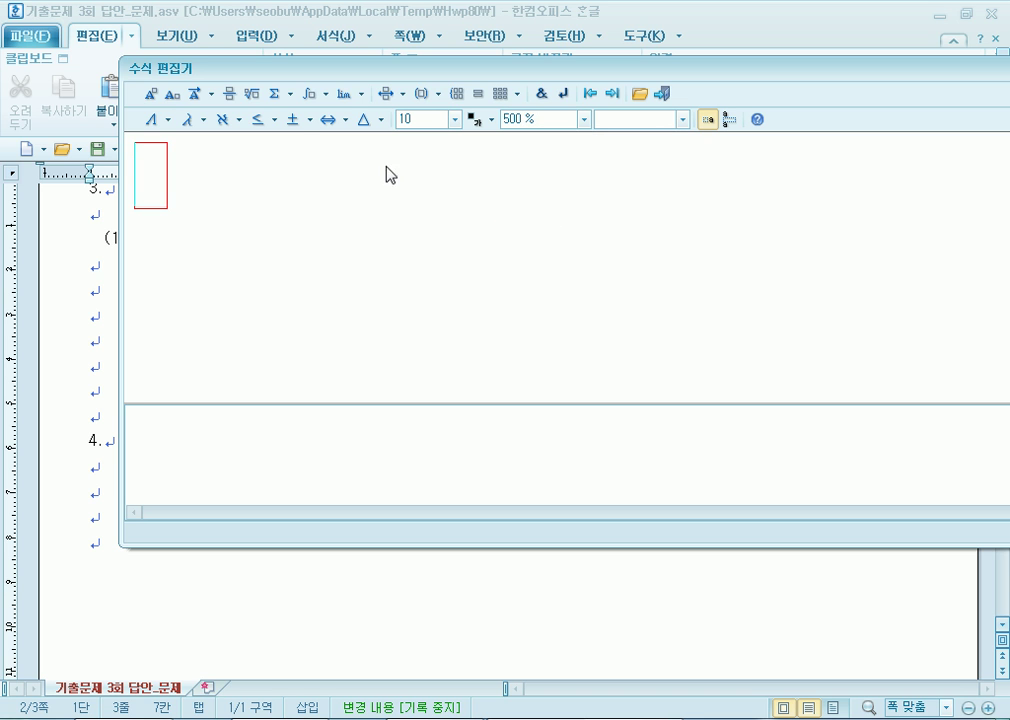
{"action": "left_click", "coordinate": [152, 119]}
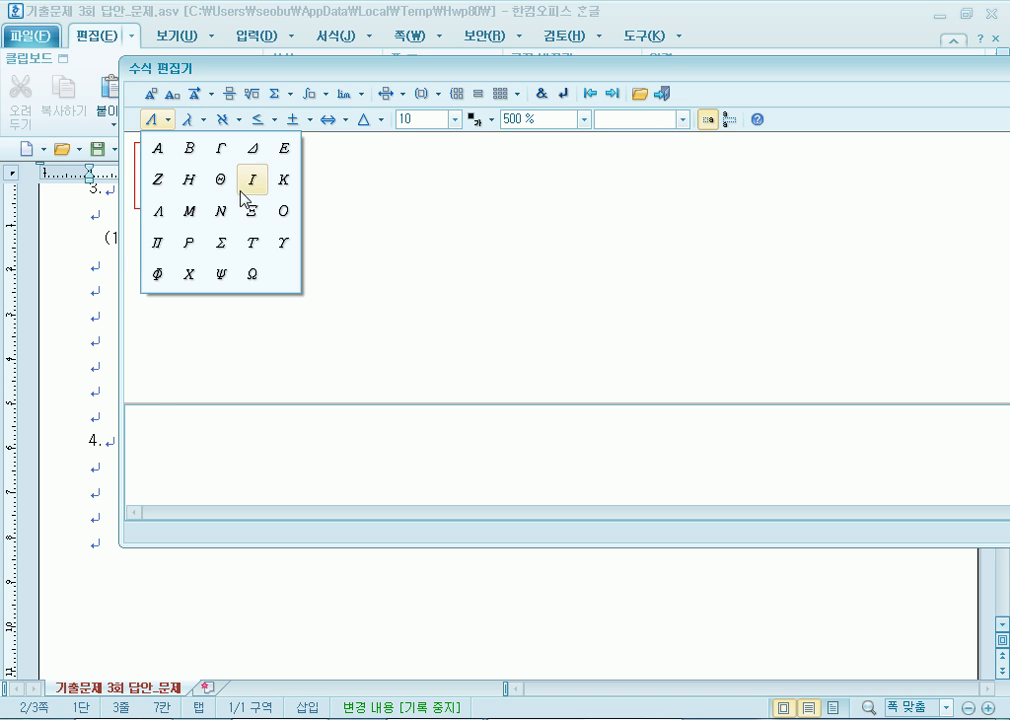
{"action": "left_click", "coordinate": [253, 150]}
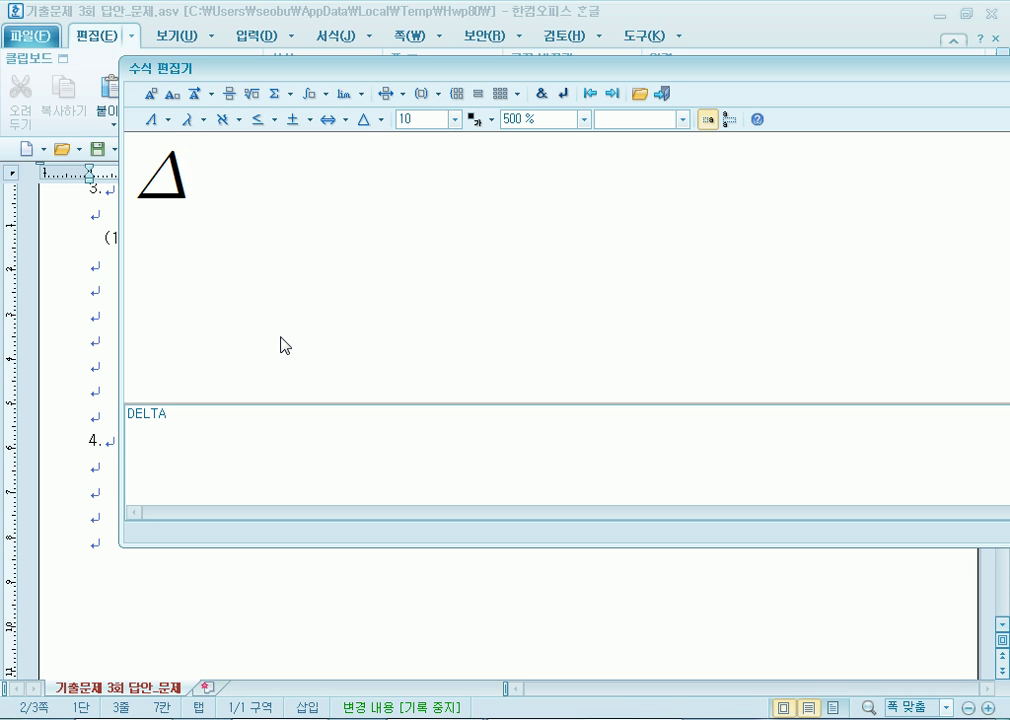
{"action": "left_click", "coordinate": [140, 189]}
{"action": "key", "text": "Delete"}
Build the integral from a to b of xf(x)dx= and insert it into the document.
{"action": "left_click", "coordinate": [322, 96]}
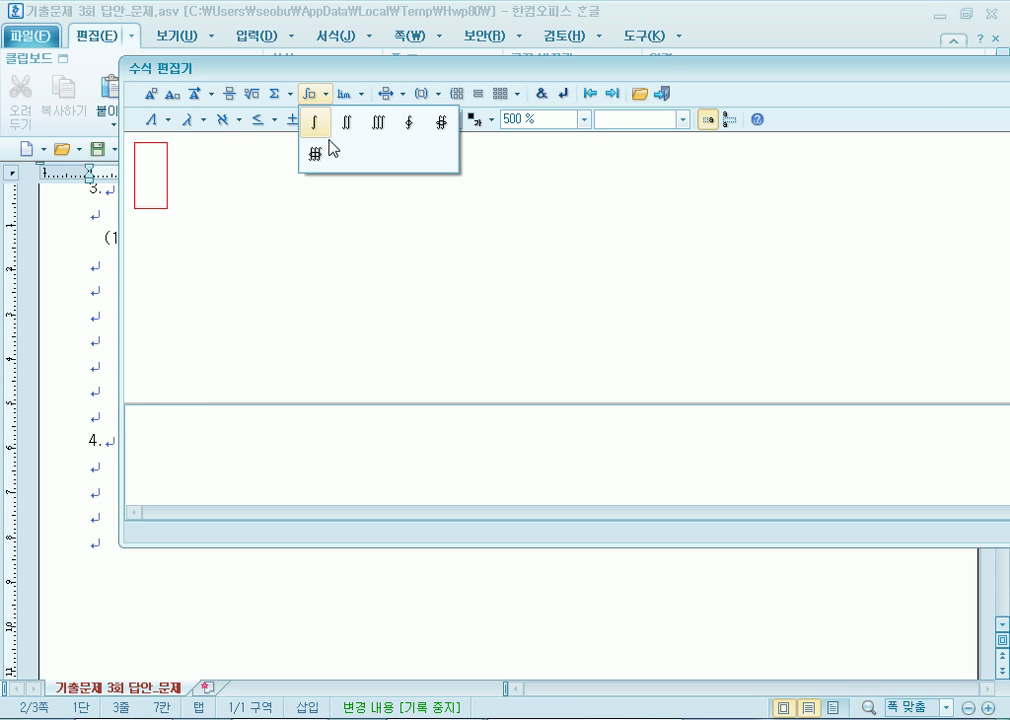
{"action": "left_click", "coordinate": [318, 127]}
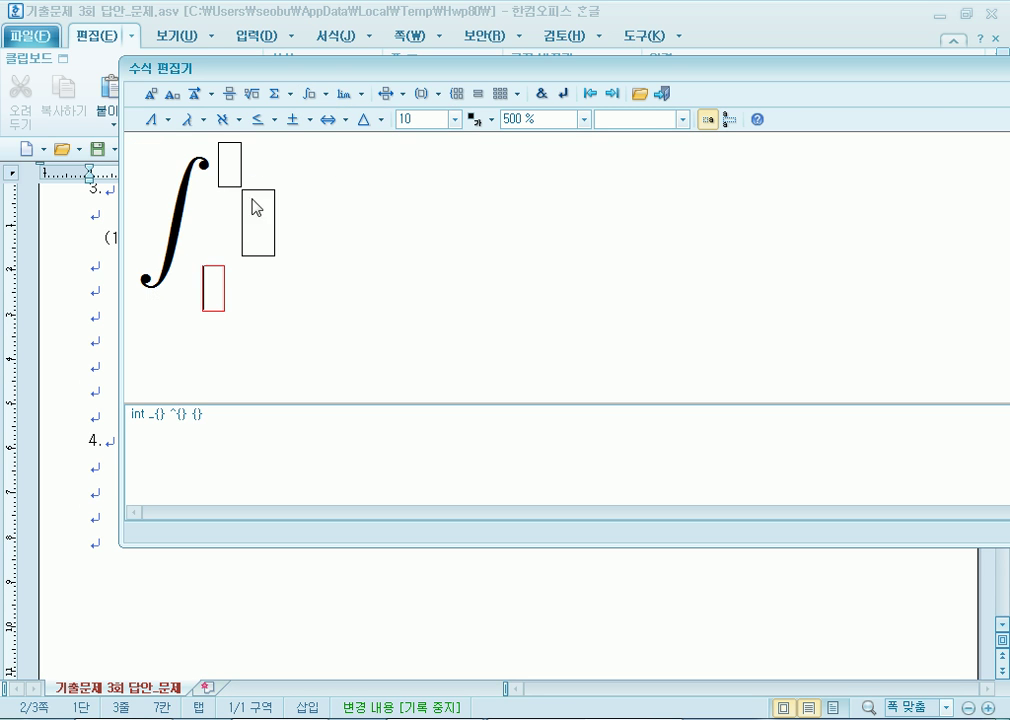
{"action": "type", "text": "aa"}
{"action": "key", "text": "BackSpace"}
{"action": "left_click", "coordinate": [229, 162]}
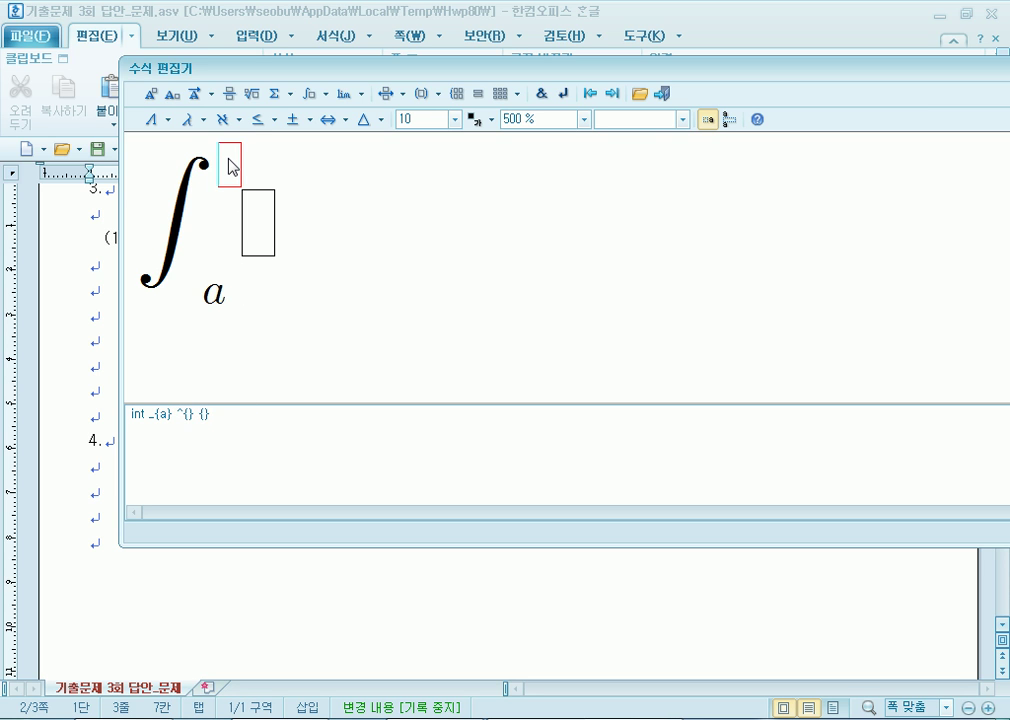
{"action": "type", "text": "b} {"}
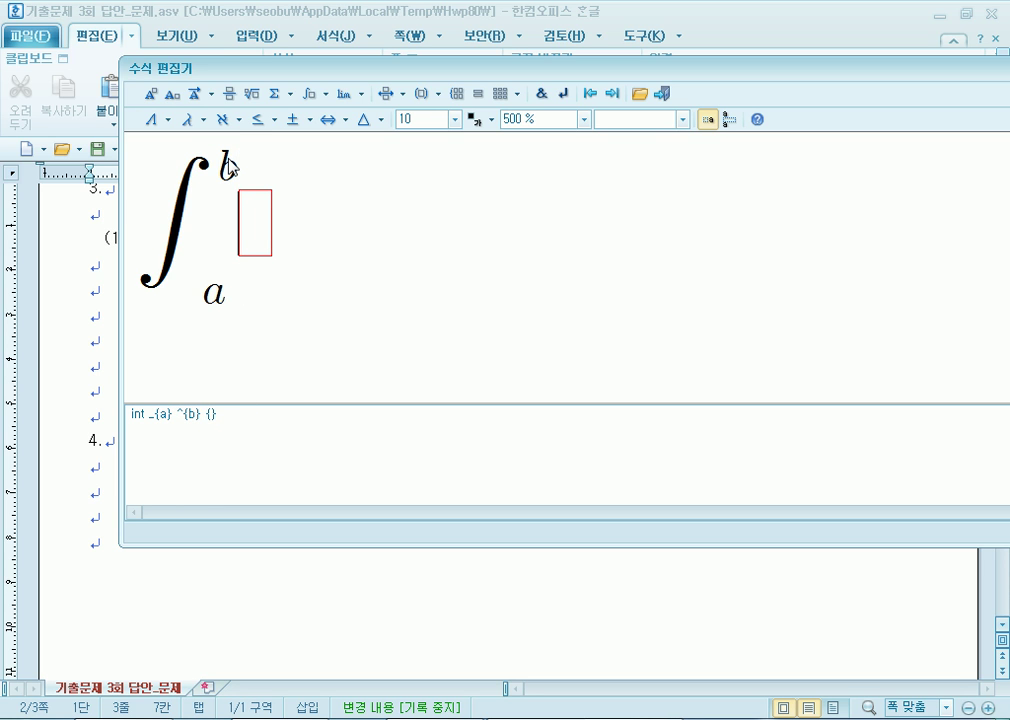
{"action": "type", "text": "xf("}
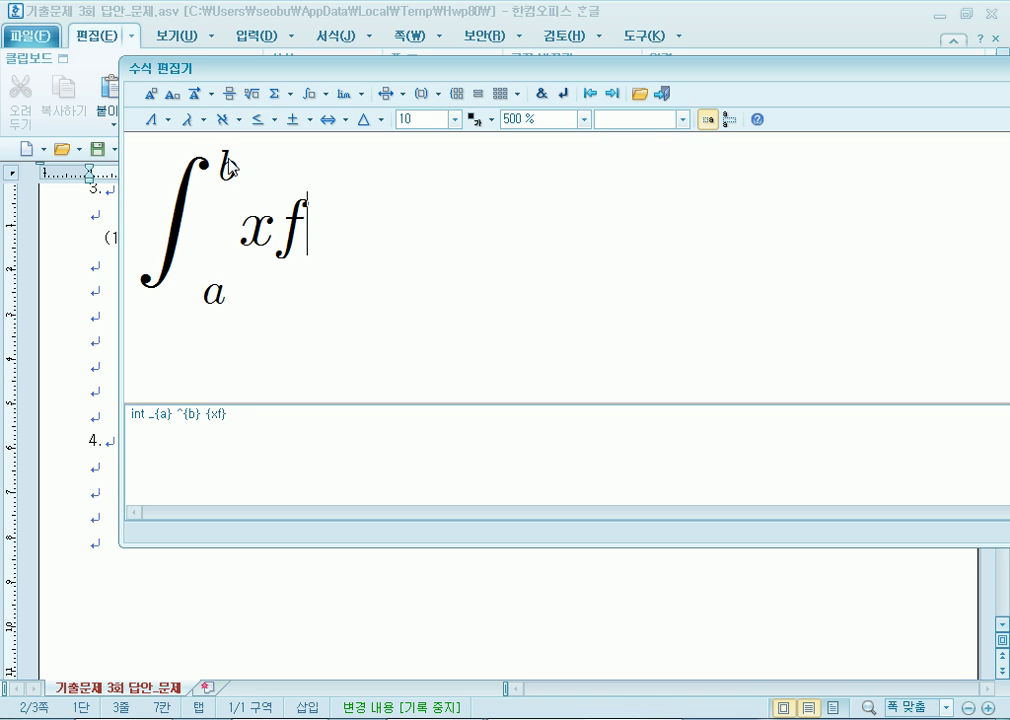
{"action": "type", "text": "x)"}
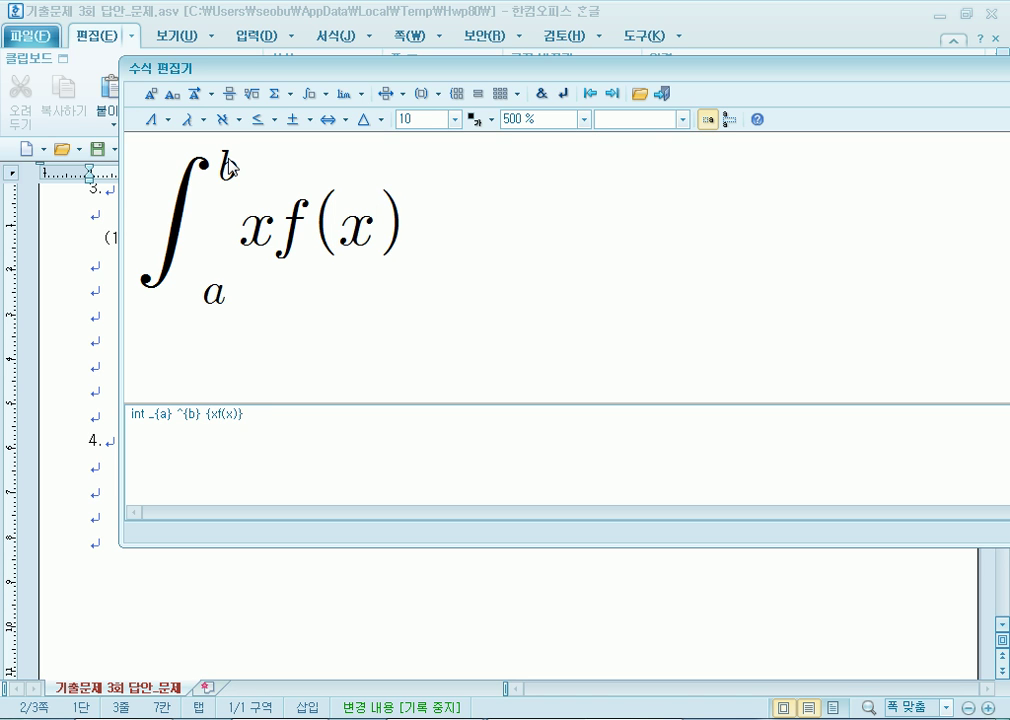
{"action": "type", "text": "dx="}
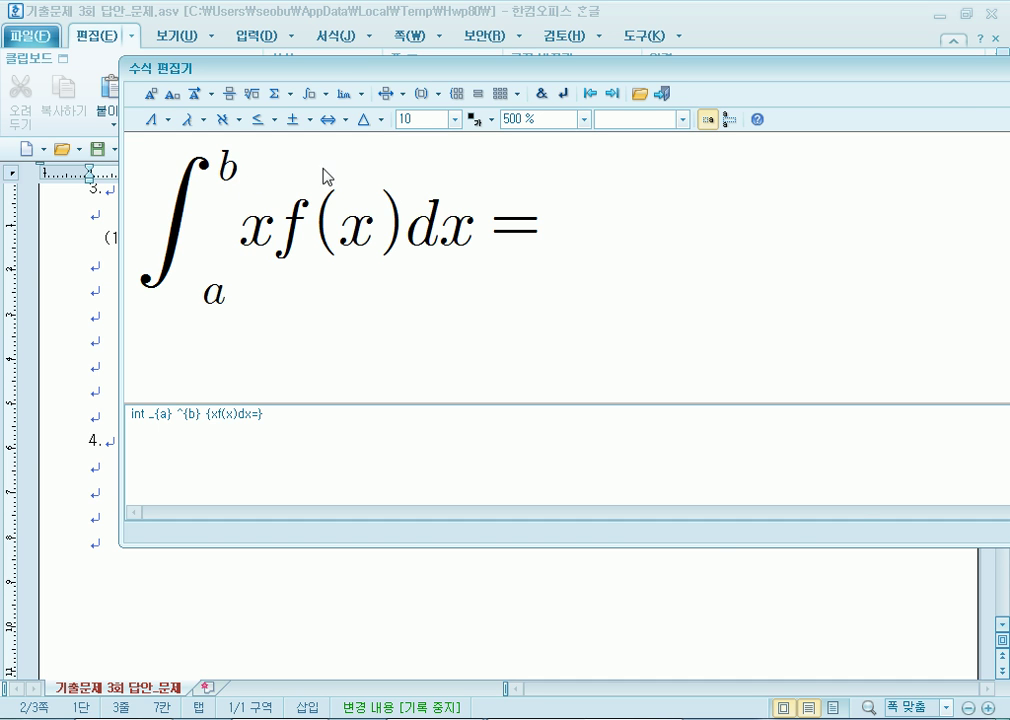
{"action": "left_click", "coordinate": [662, 94]}
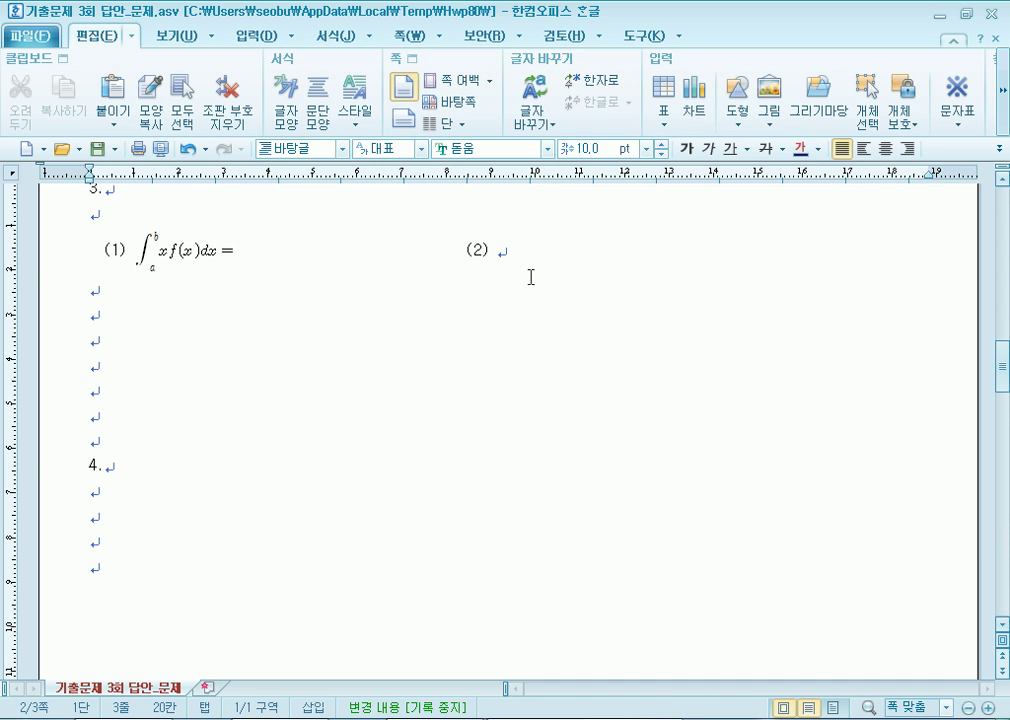
Move the integral equation from after (1) to after (2).
{"action": "left_click", "coordinate": [150, 250]}
{"action": "left_click_drag", "start_coordinate": [150, 250], "coordinate": [530, 252]}
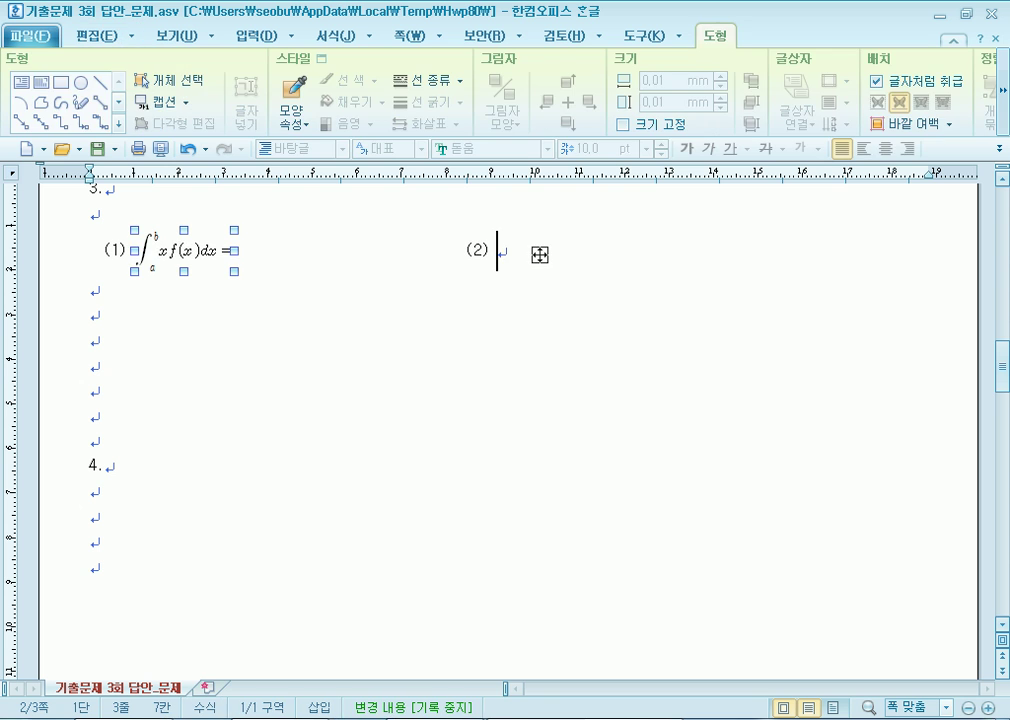
{"action": "left_click", "coordinate": [428, 354]}
{"action": "double_click", "coordinate": [422, 265]}
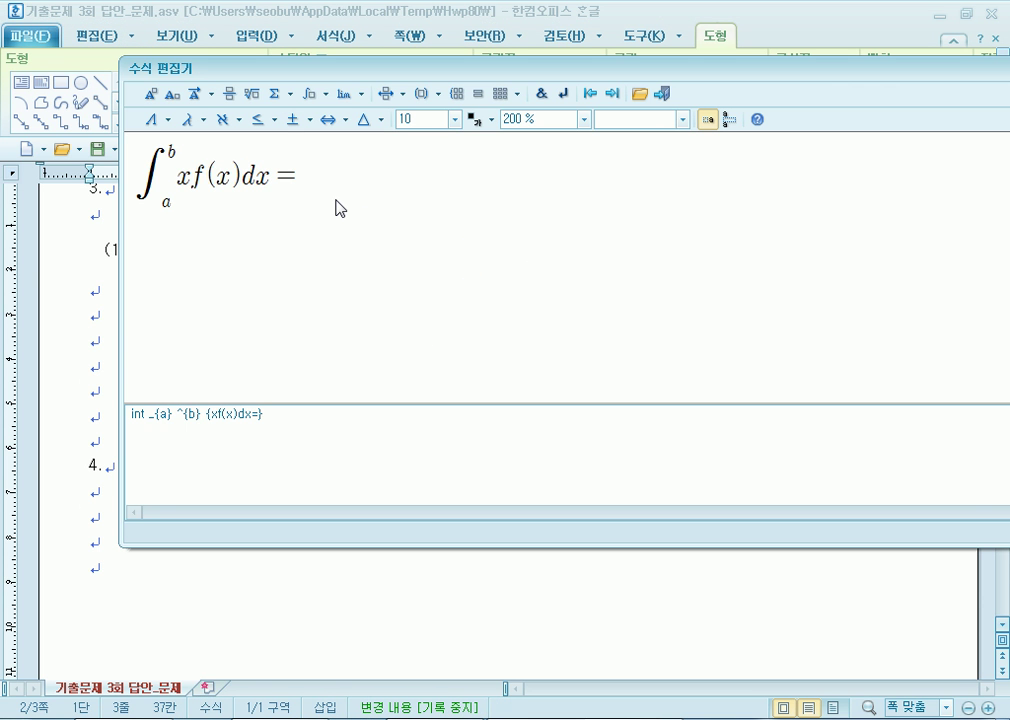
{"action": "left_click_drag", "start_coordinate": [956, 70], "coordinate": [836, 70]}
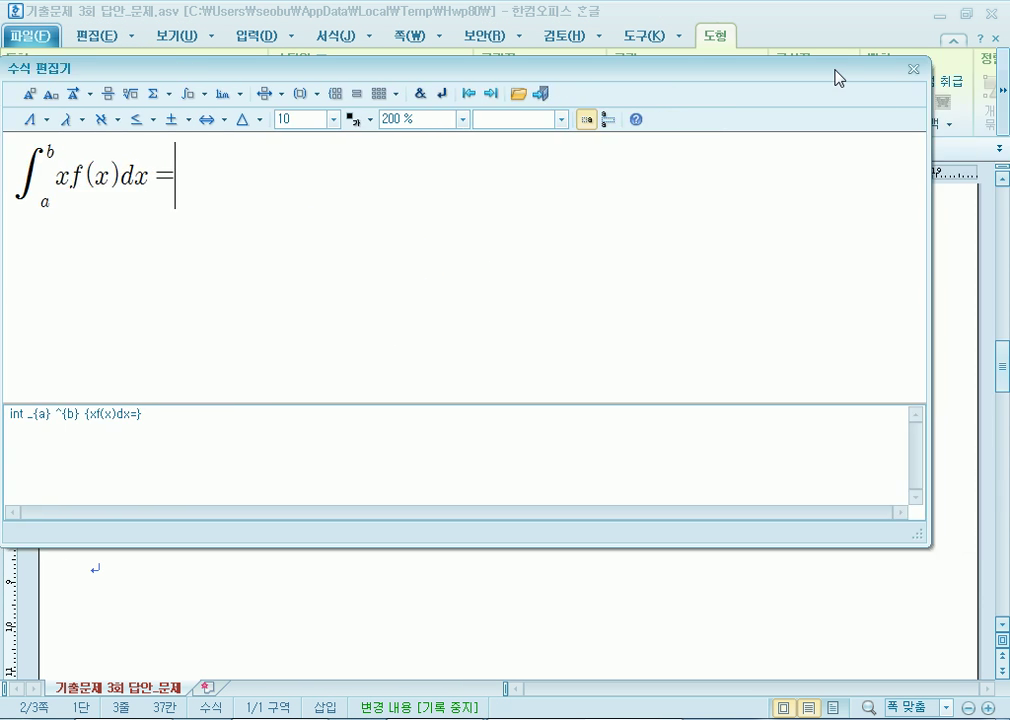
{"action": "left_click", "coordinate": [913, 69]}
{"action": "left_click", "coordinate": [113, 489]}
Scroll to page 3 and place the cursor before the title '금융생활의 지혜'.
{"action": "scroll", "coordinate": [197, 472], "scroll_direction": "down", "scroll_amount": 3}
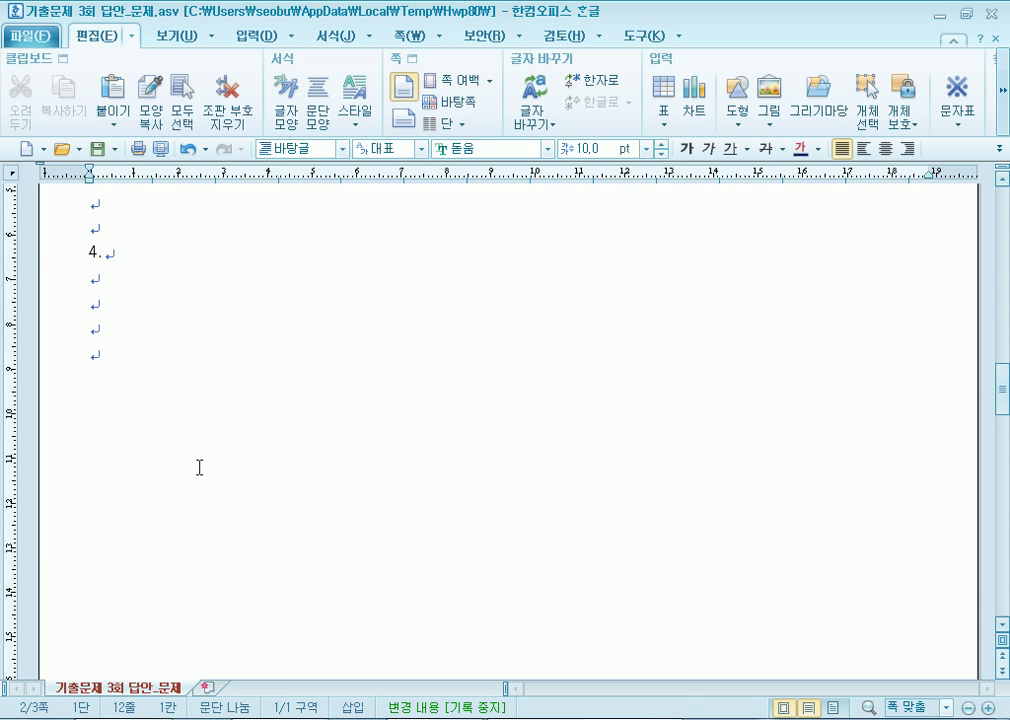
{"action": "left_click", "coordinate": [113, 356]}
{"action": "scroll", "coordinate": [215, 378], "scroll_direction": "down", "scroll_amount": 5}
{"action": "left_click", "coordinate": [90, 322]}
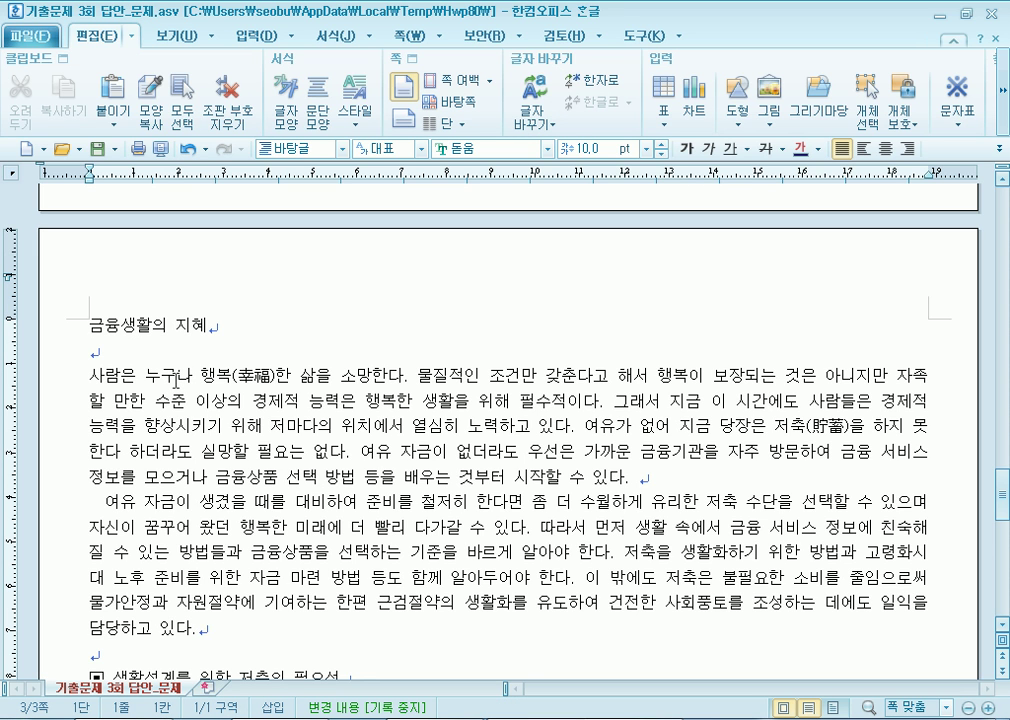
{"action": "scroll", "coordinate": [175, 380], "scroll_direction": "up", "scroll_amount": 6}
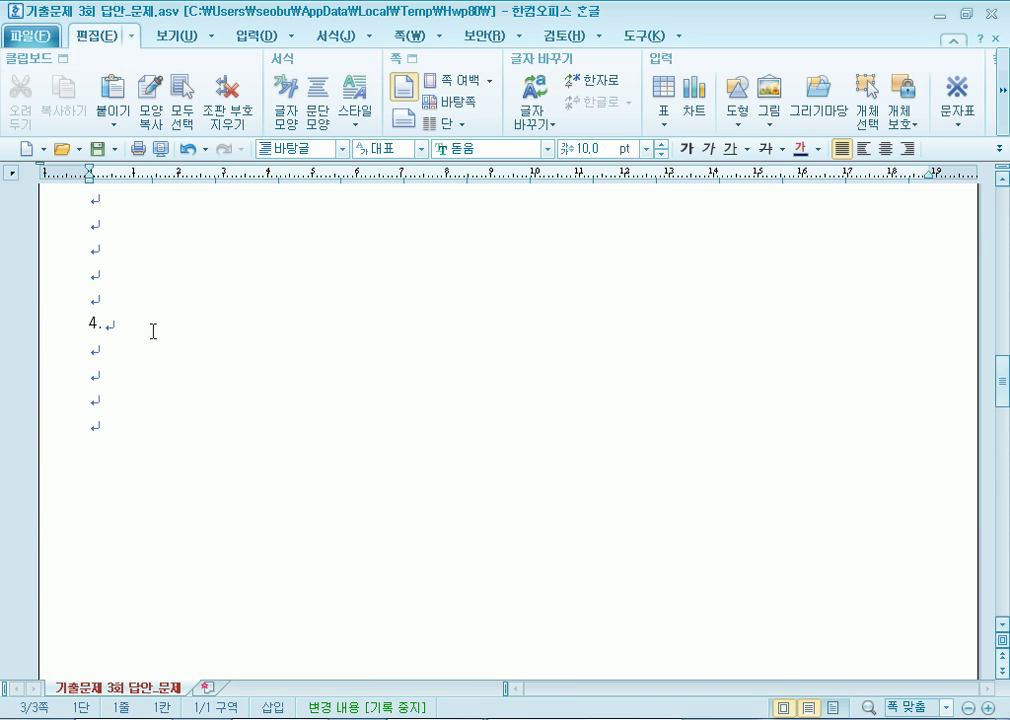
{"action": "left_click", "coordinate": [131, 269]}
{"action": "scroll", "coordinate": [120, 287], "scroll_direction": "down", "scroll_amount": 6}
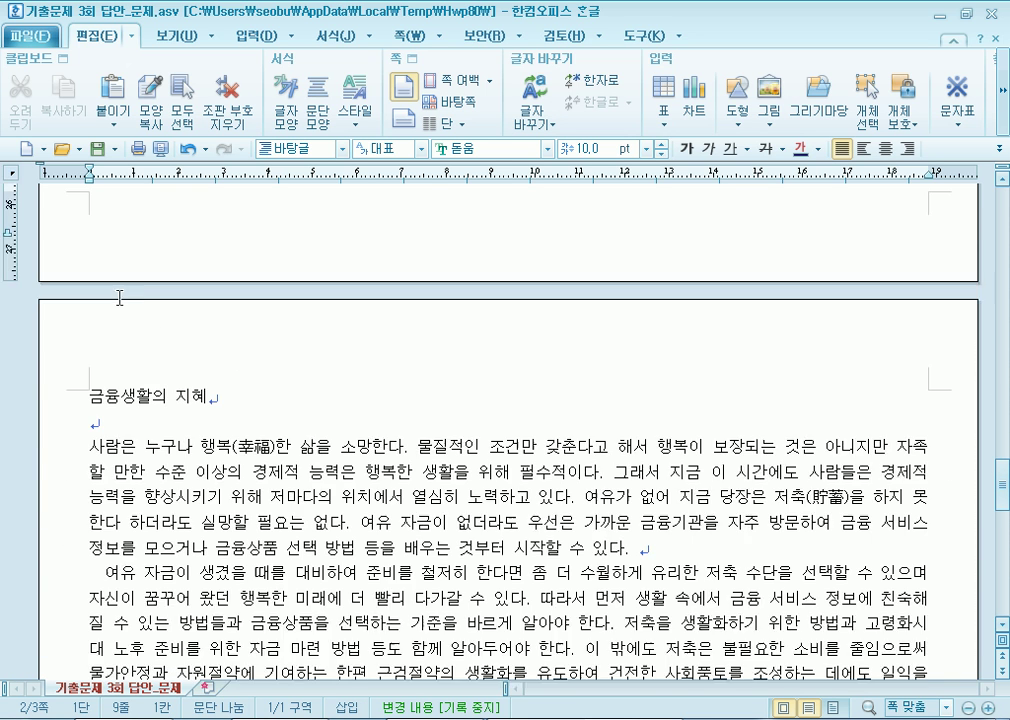
{"action": "left_click", "coordinate": [90, 327]}
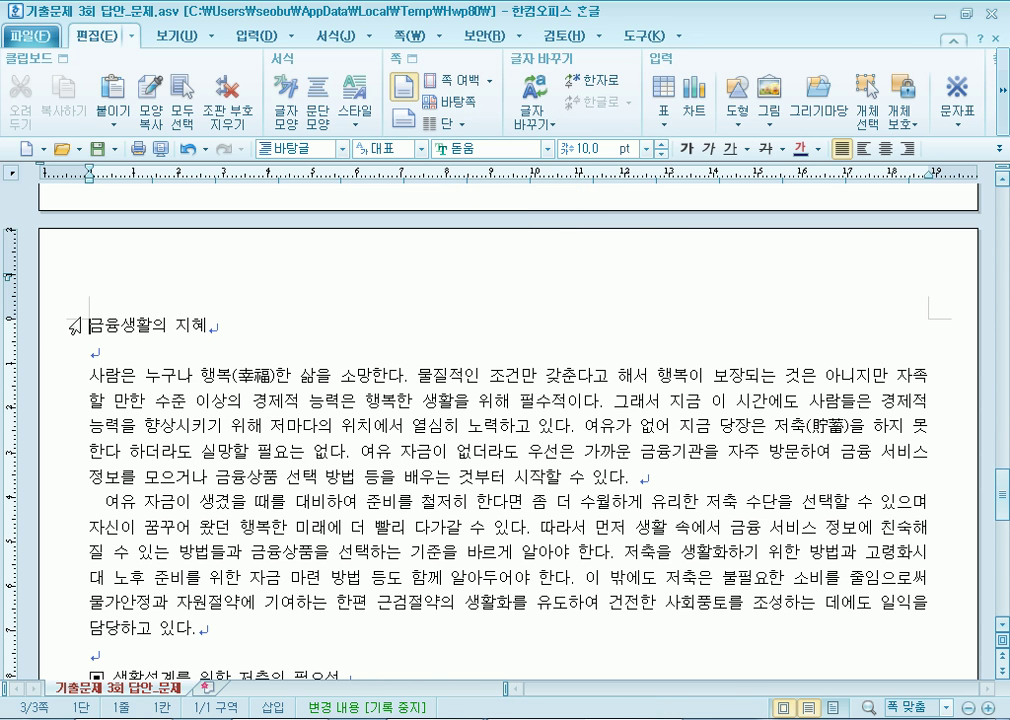
{"action": "scroll", "coordinate": [206, 425], "scroll_direction": "down", "scroll_amount": 10}
{"action": "key", "text": "ctrl+a"}
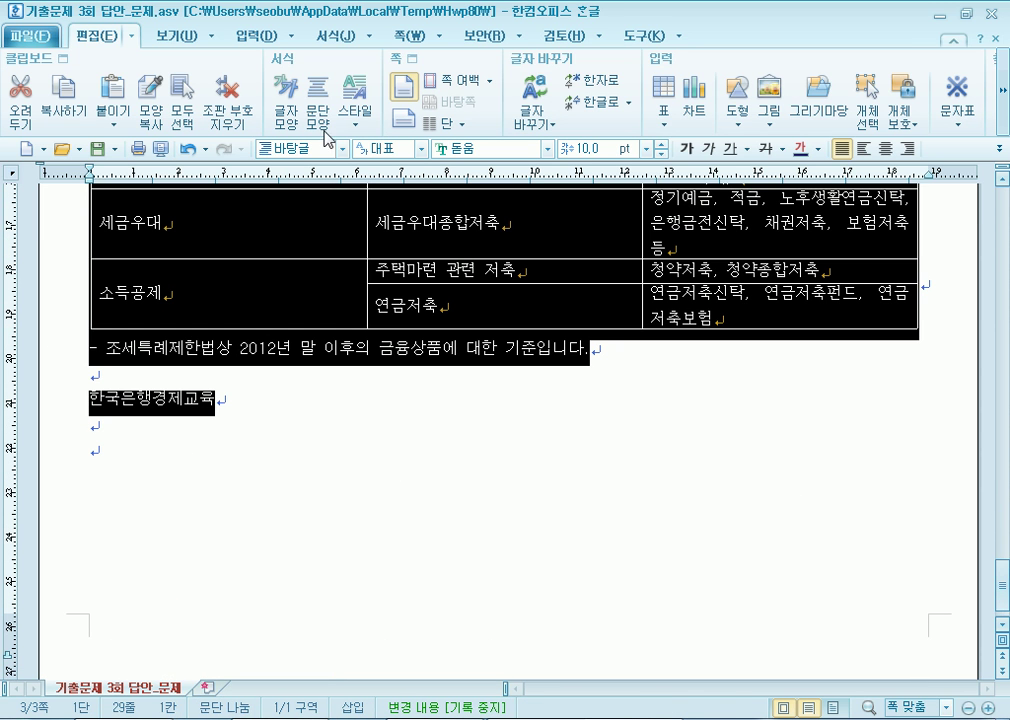
{"action": "left_click", "coordinate": [549, 148]}
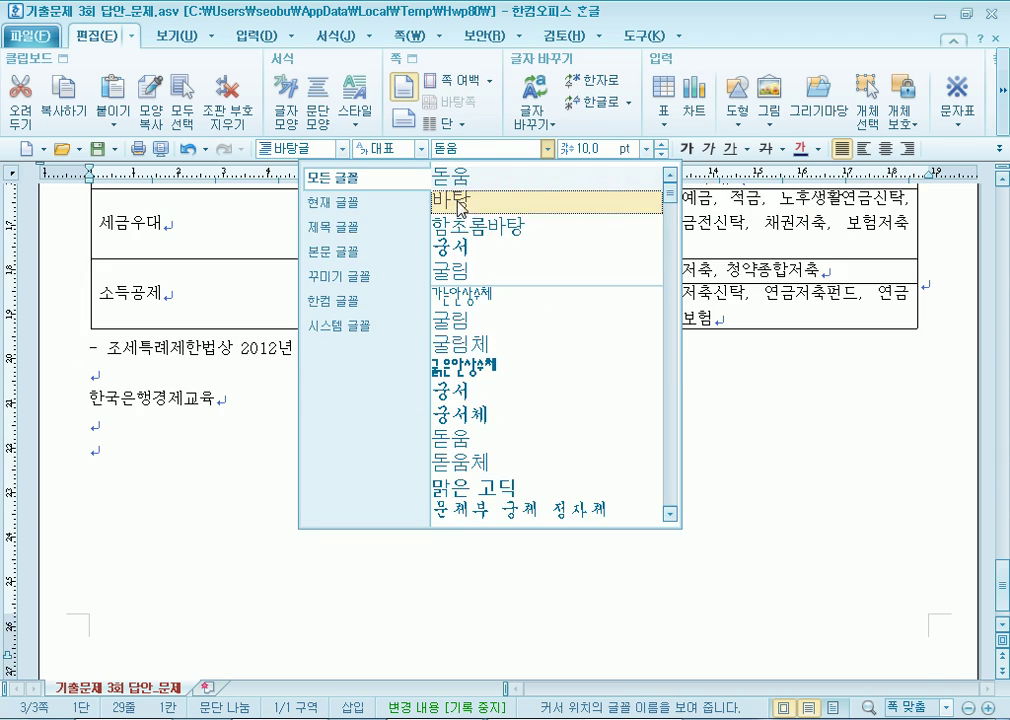
{"action": "left_click", "coordinate": [470, 198]}
{"action": "scroll", "coordinate": [180, 447], "scroll_direction": "up", "scroll_amount": 10}
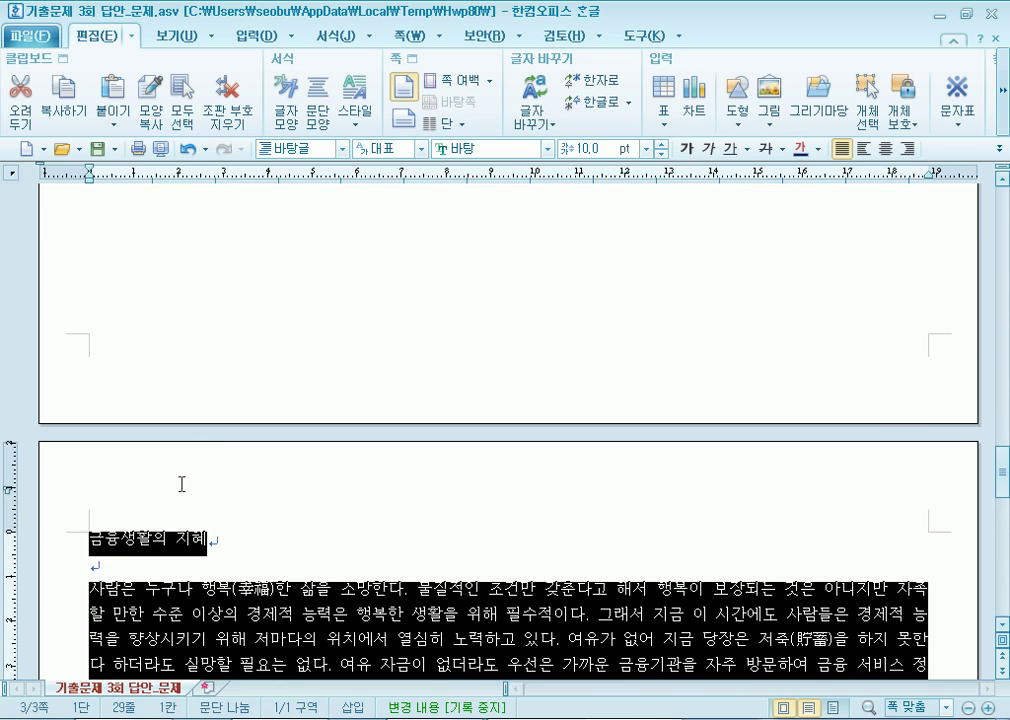
{"action": "left_click", "coordinate": [182, 462]}
{"action": "scroll", "coordinate": [180, 463], "scroll_direction": "down", "scroll_amount": 3}
{"action": "left_click", "coordinate": [95, 324]}
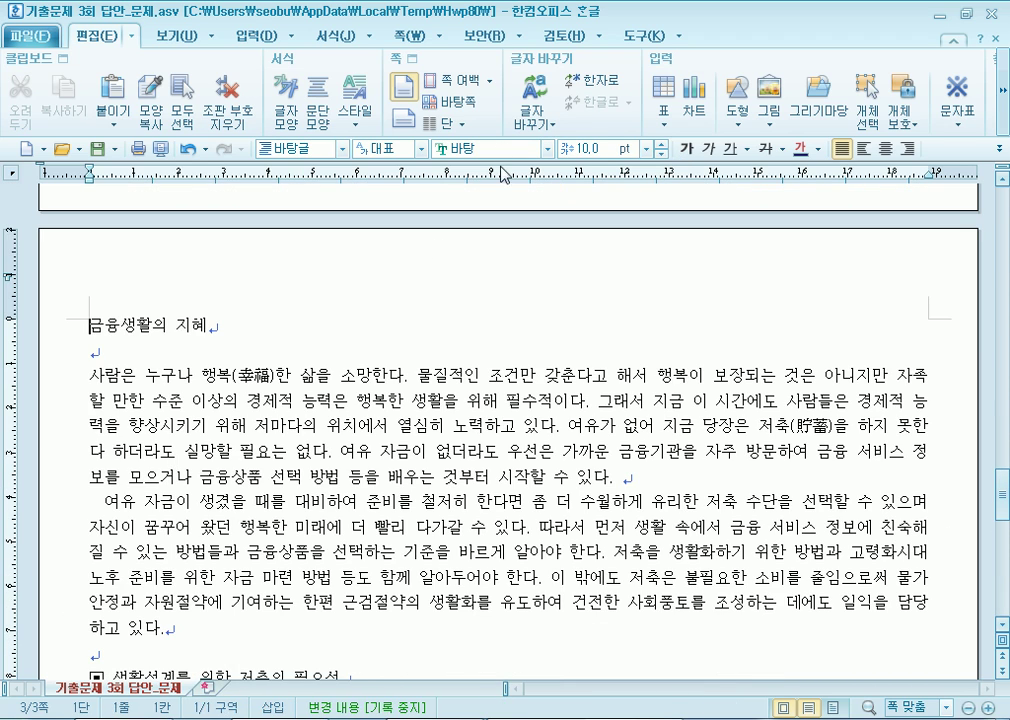
{"action": "left_click", "coordinate": [256, 36]}
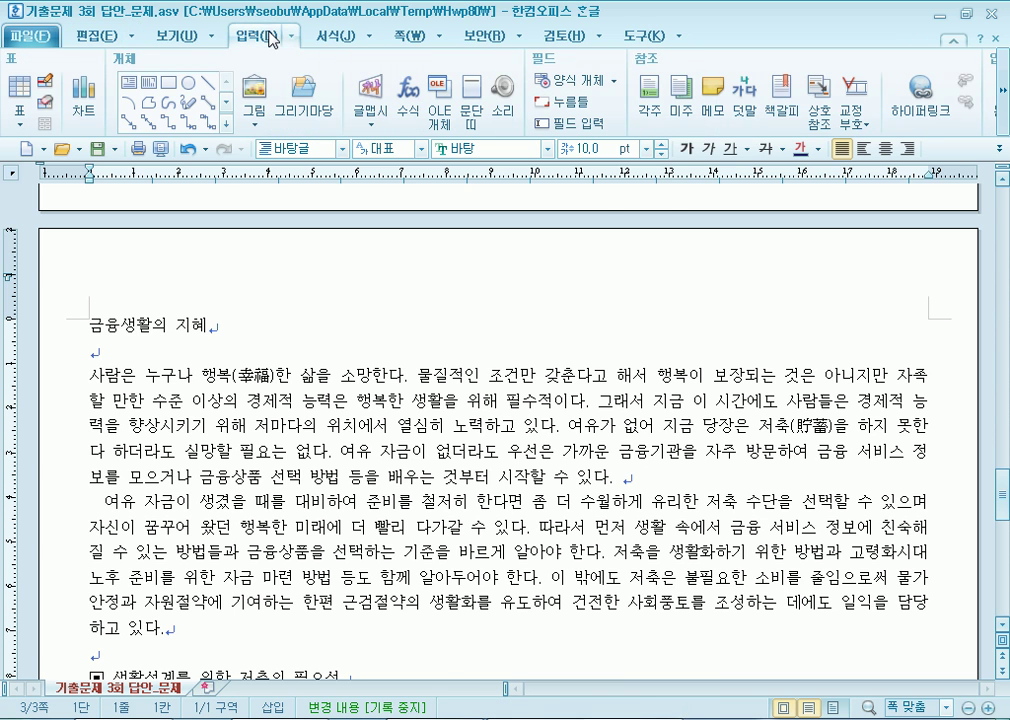
{"action": "left_click", "coordinate": [782, 100]}
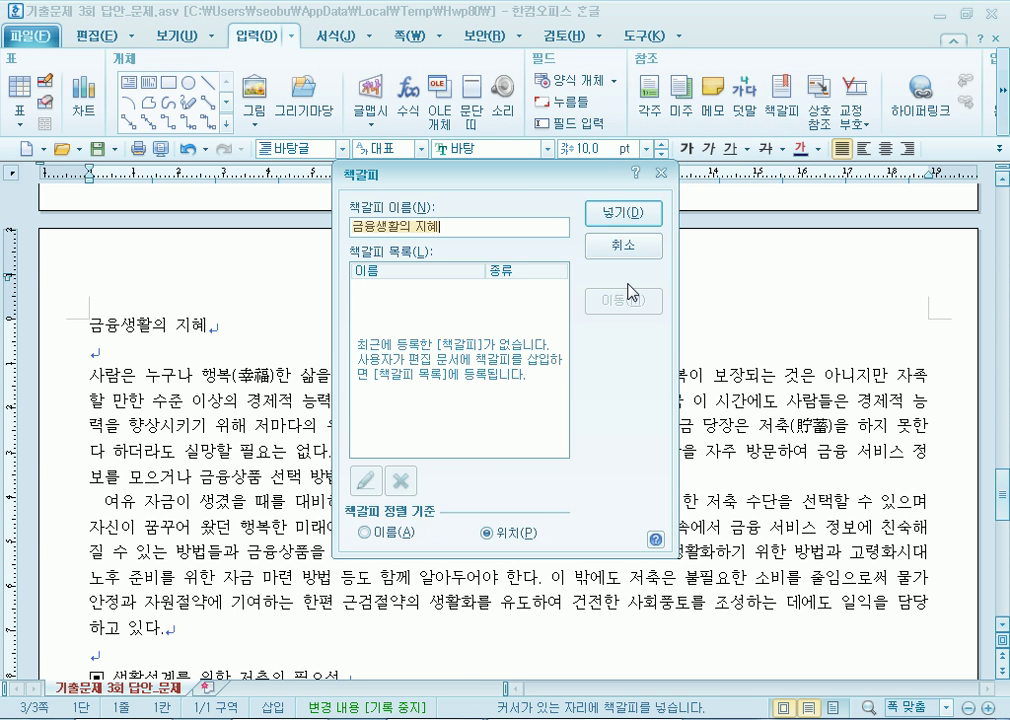
{"action": "type", "text": "조추"}
{"action": "key", "text": "BackSpace"}
{"action": "key", "text": "BackSpace"}
{"action": "key", "text": "BackSpace"}
{"action": "type", "text": "저축"}
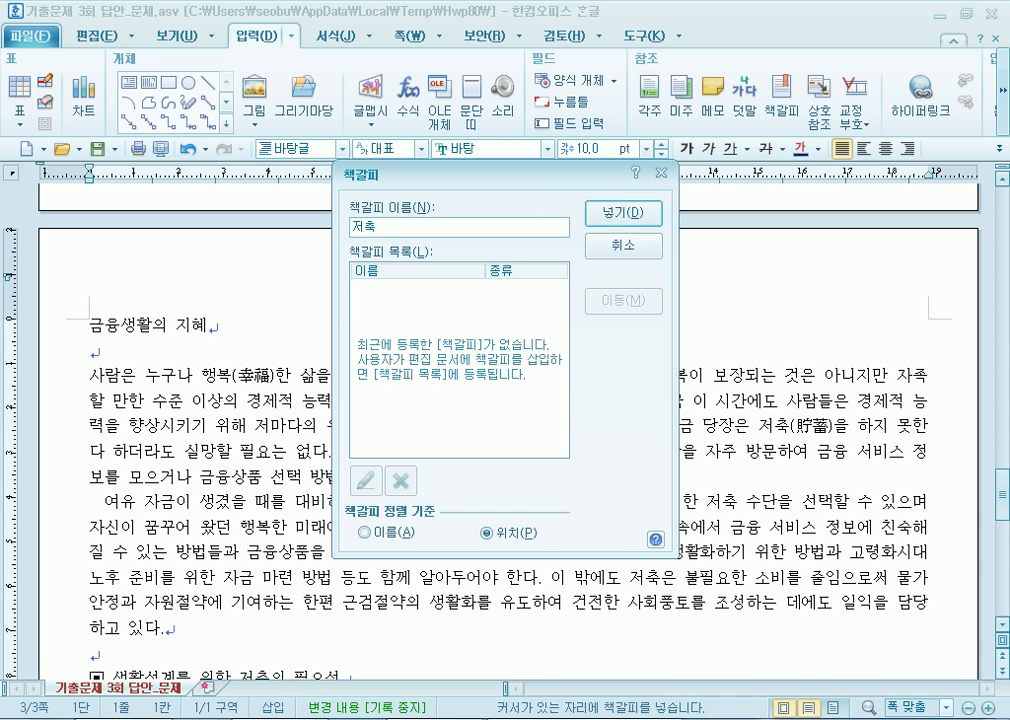
{"action": "key", "text": "Return"}
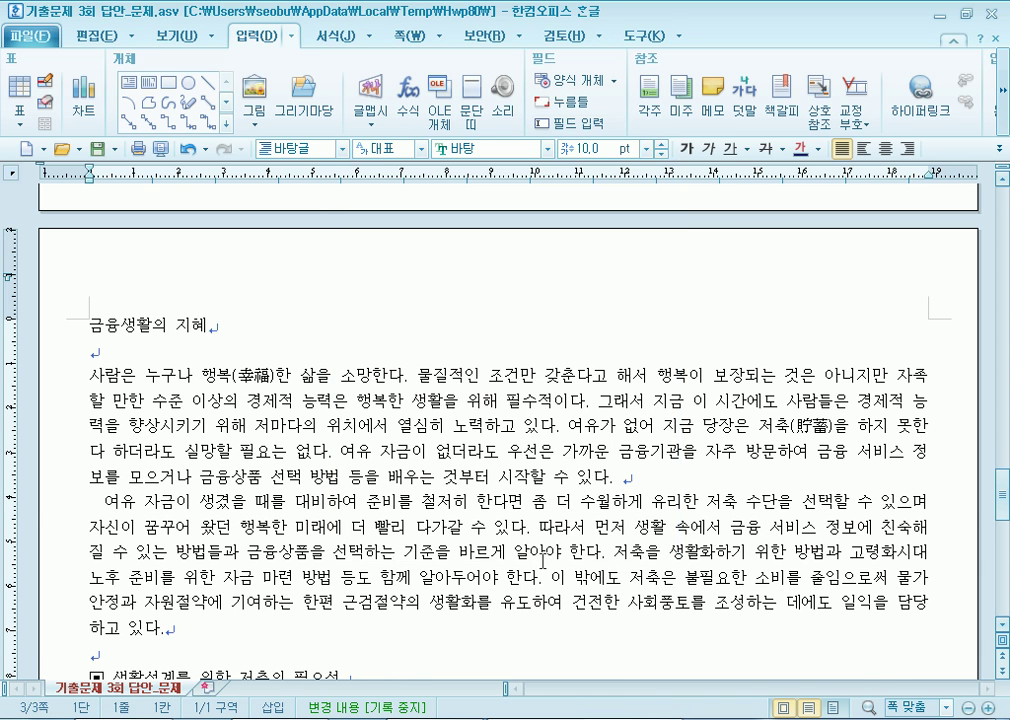
{"action": "scroll", "coordinate": [553, 549], "scroll_direction": "up", "scroll_amount": 10}
{"action": "left_click", "coordinate": [96, 505]}
{"action": "key", "text": "Return"}
{"action": "key", "text": "Return"}
{"action": "key", "text": "Return"}
{"action": "scroll", "coordinate": [234, 501], "scroll_direction": "down", "scroll_amount": 3}
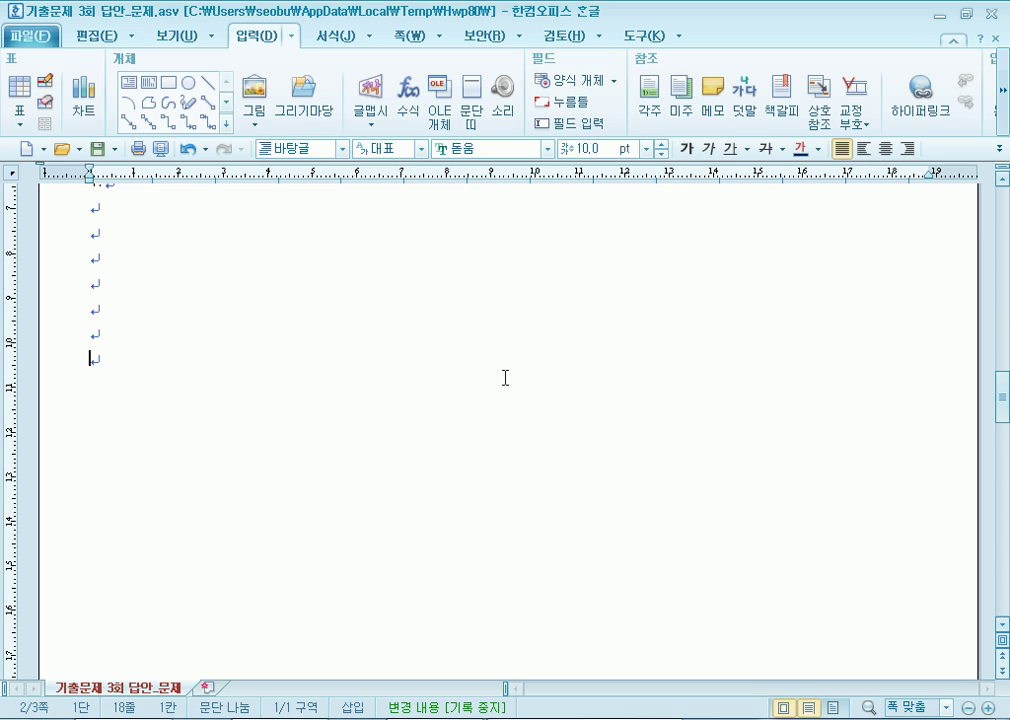
Draw a rectangle below item 4 and fix its size at 130 × 140 mm.
{"action": "left_click", "coordinate": [168, 82]}
{"action": "left_click_drag", "start_coordinate": [301, 383], "coordinate": [670, 676]}
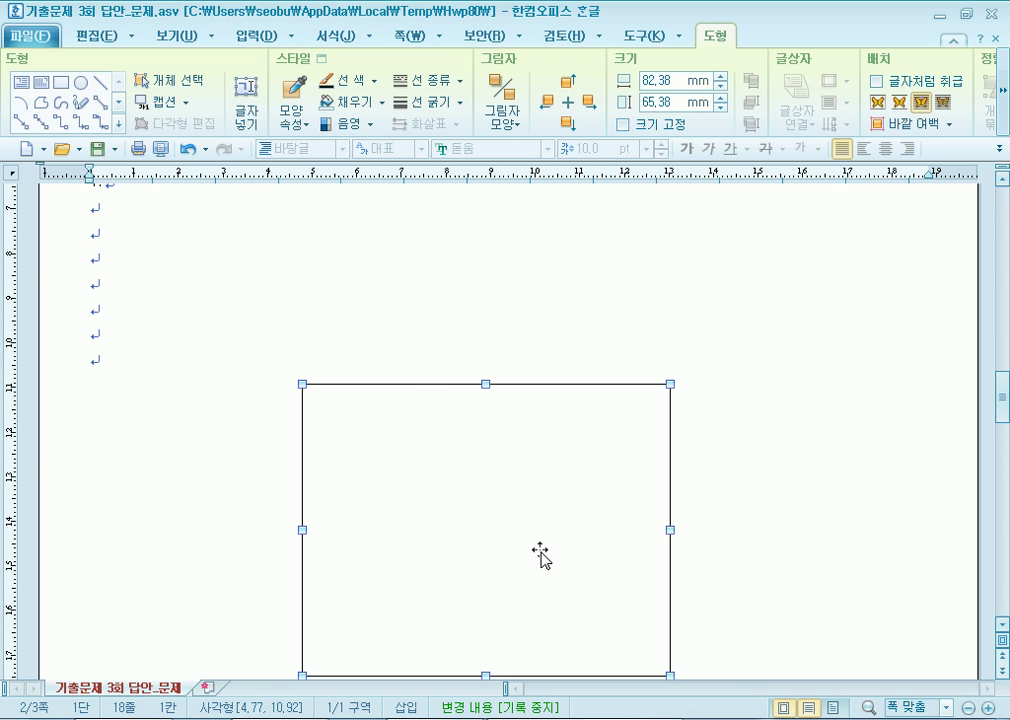
{"action": "double_click", "coordinate": [540, 556]}
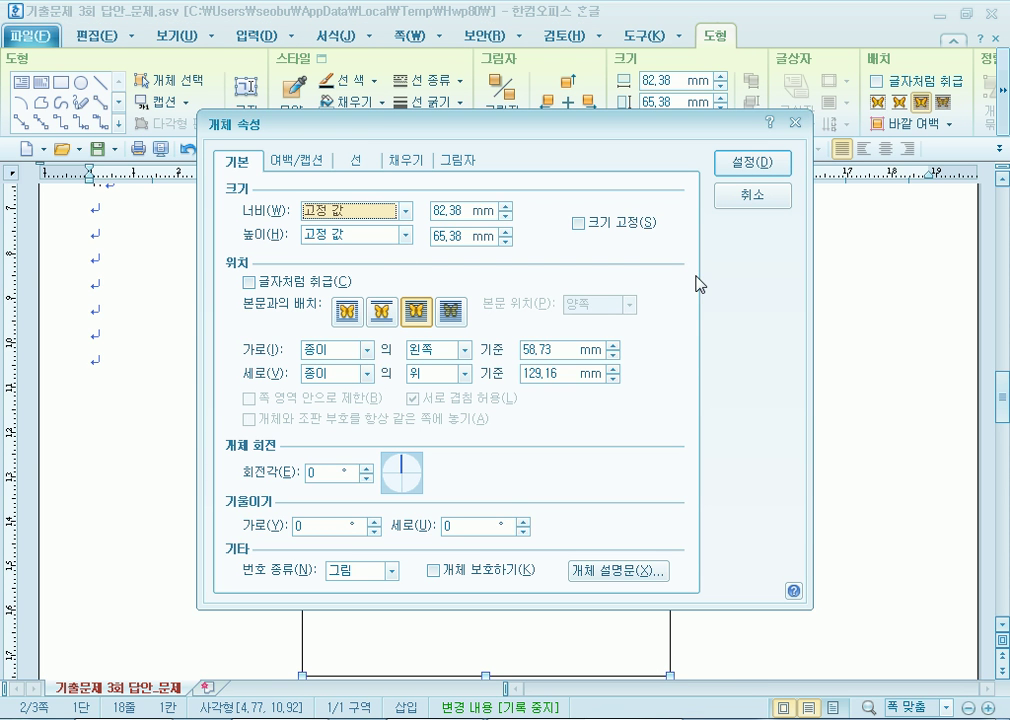
{"action": "key", "text": "Tab"}
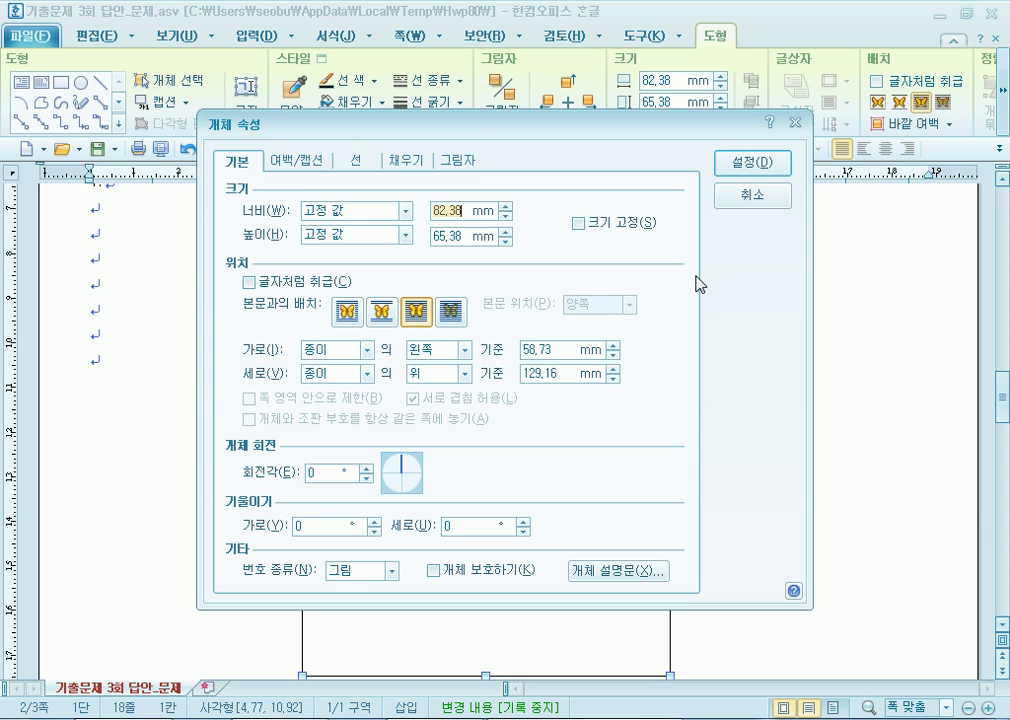
{"action": "type", "text": "30"}
{"action": "key", "text": "Tab"}
{"action": "key", "text": "Tab"}
{"action": "type", "text": "14"}
{"action": "left_click", "coordinate": [619, 223]}
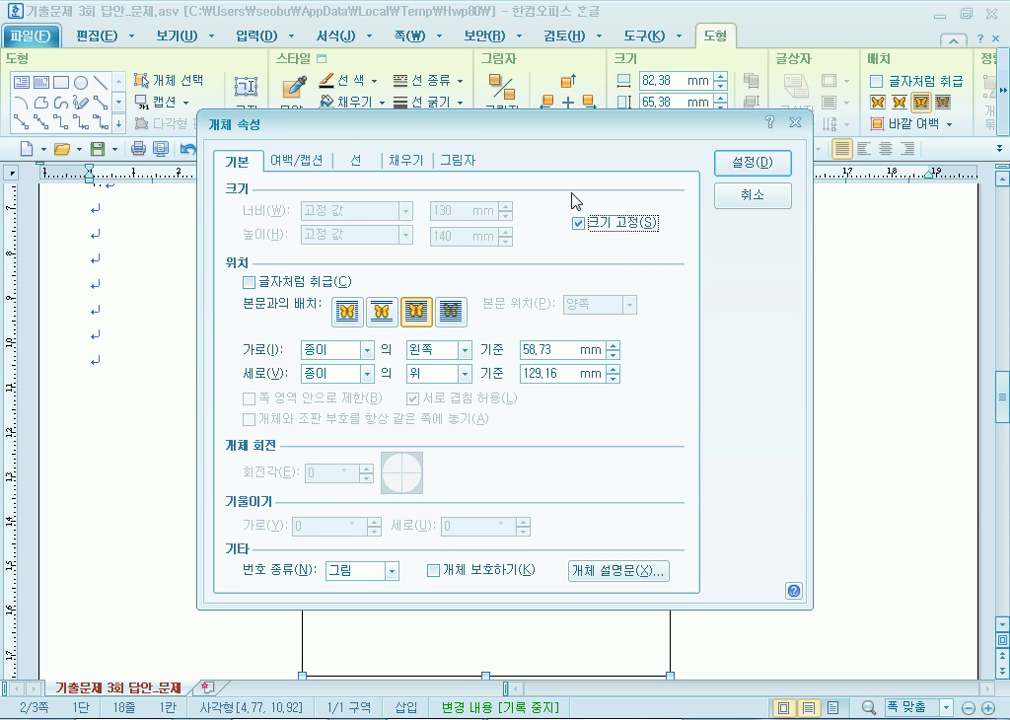
Fill the rectangle with light peach and shift it slightly left.
{"action": "left_click", "coordinate": [425, 167]}
{"action": "left_click", "coordinate": [325, 258]}
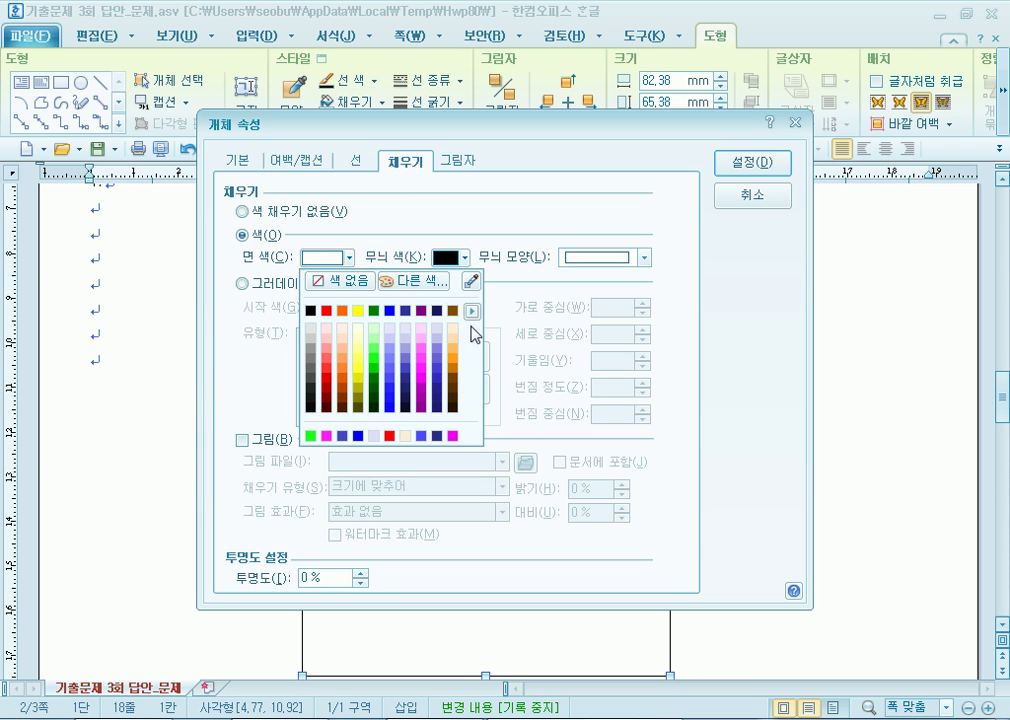
{"action": "left_click", "coordinate": [455, 330]}
{"action": "left_click", "coordinate": [752, 163]}
{"action": "left_click_drag", "start_coordinate": [521, 496], "coordinate": [448, 497]}
{"action": "scroll", "coordinate": [539, 500], "scroll_direction": "up", "scroll_amount": 2}
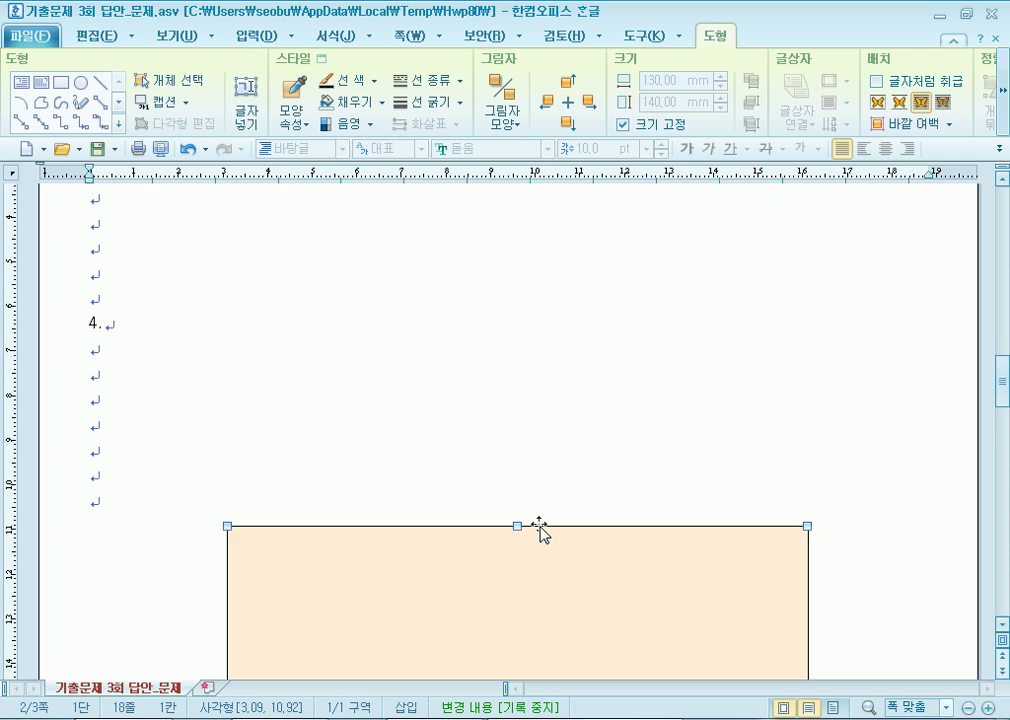
{"action": "scroll", "coordinate": [539, 530], "scroll_direction": "down", "scroll_amount": 3}
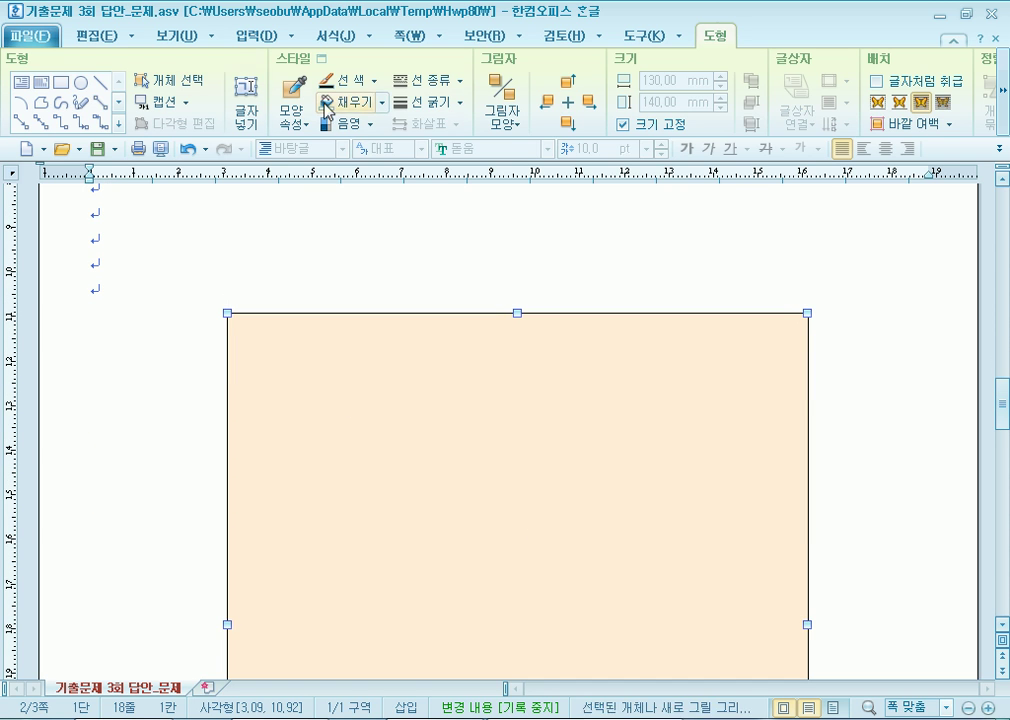
Draw a wide text-ready box over the peach rectangle's top, deleting an extra small rectangle.
{"action": "left_click", "coordinate": [20, 81]}
{"action": "left_click_drag", "start_coordinate": [258, 271], "coordinate": [747, 348]}
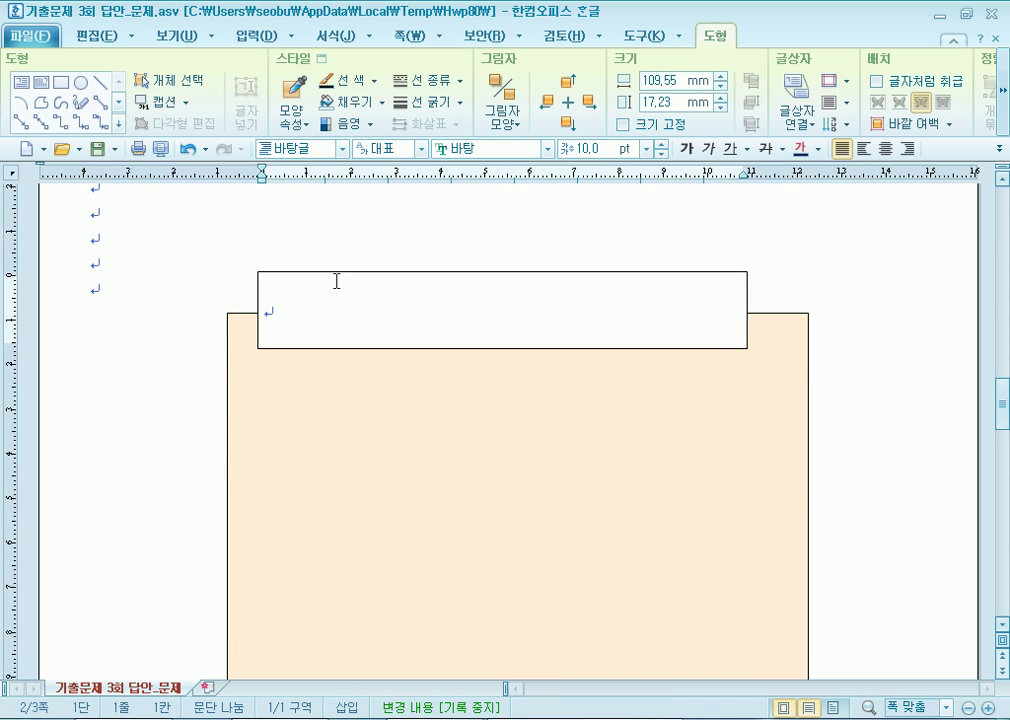
{"action": "left_click", "coordinate": [302, 216]}
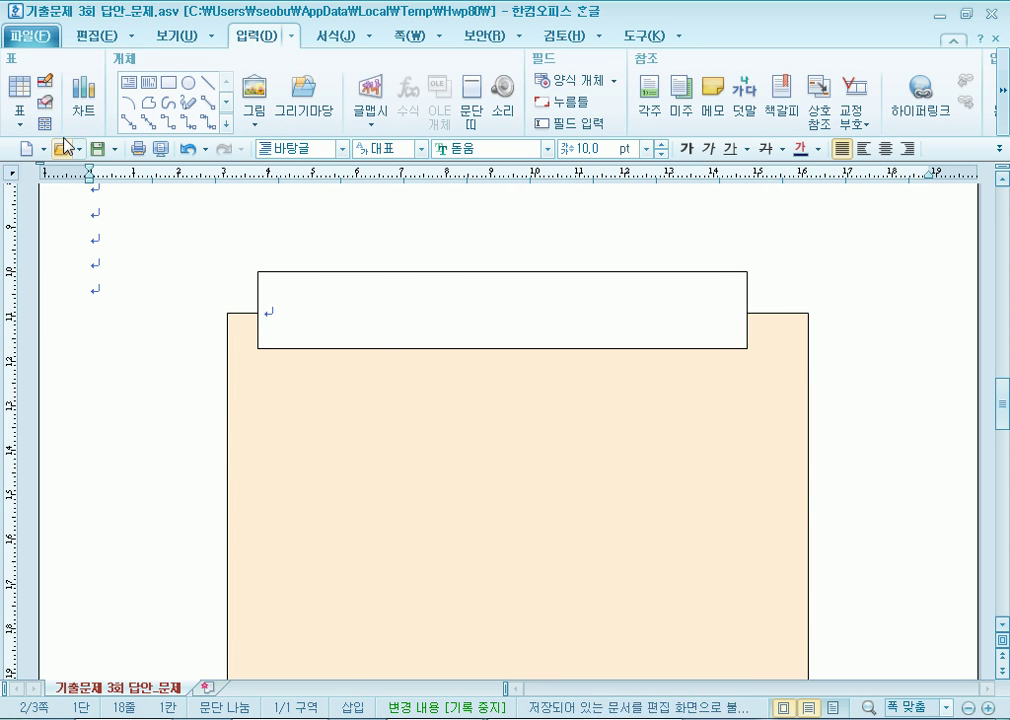
{"action": "left_click", "coordinate": [168, 82]}
{"action": "left_click_drag", "start_coordinate": [289, 221], "coordinate": [630, 312]}
{"action": "right_click", "coordinate": [452, 255]}
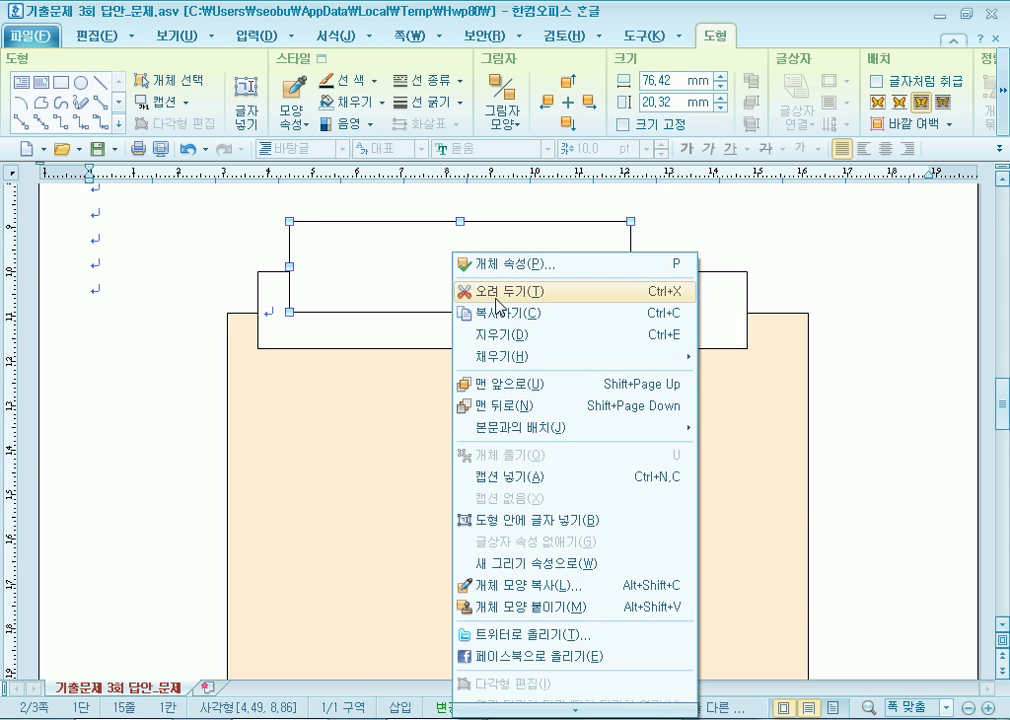
{"action": "left_click", "coordinate": [511, 519]}
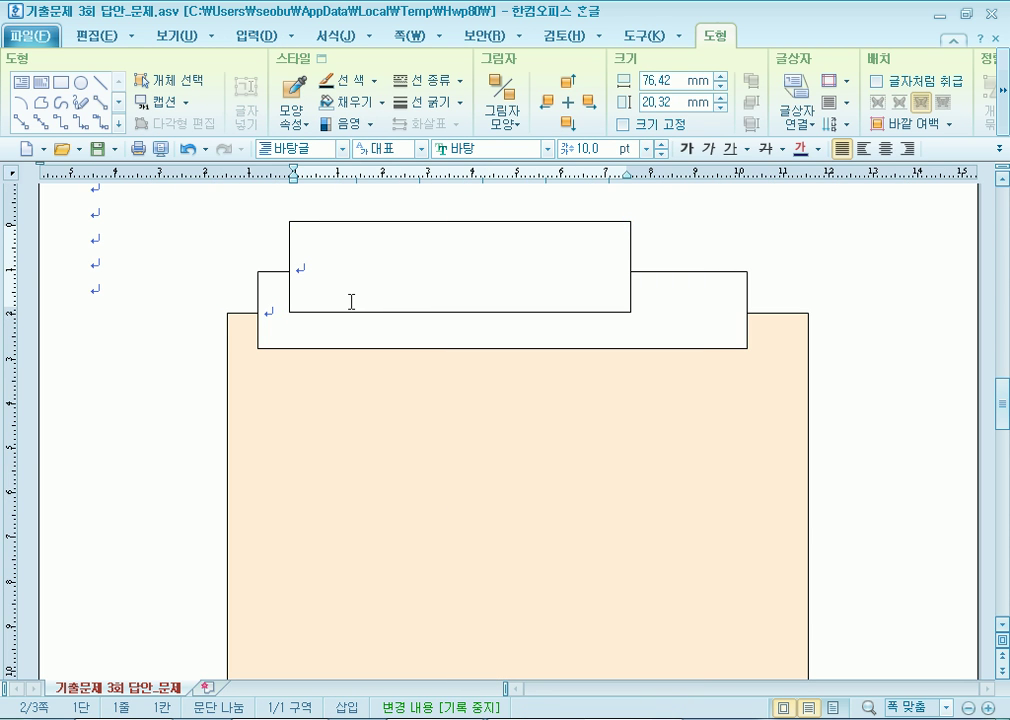
{"action": "left_click", "coordinate": [455, 226]}
{"action": "key", "text": "Delete"}
Type the title '합리적인 경제생활 태도' in the box and size it 120 × 15 mm.
{"action": "left_click", "coordinate": [337, 347]}
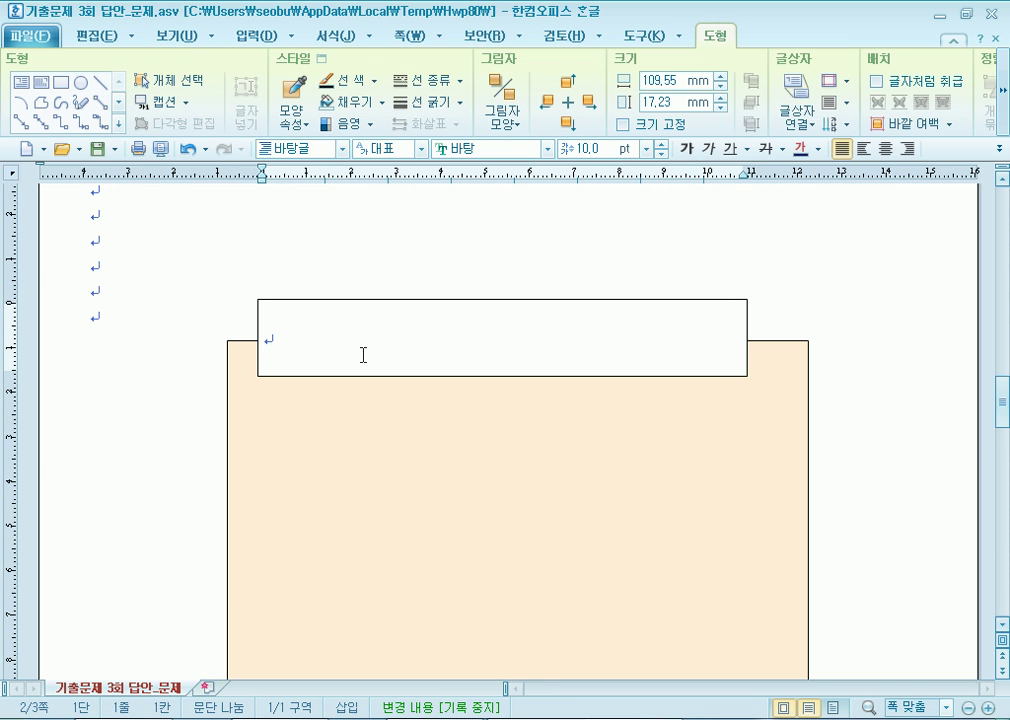
{"action": "type", "text": "합리적인 경제생활 매"}
{"action": "type", "text": "도"}
{"action": "left_click", "coordinate": [465, 300]}
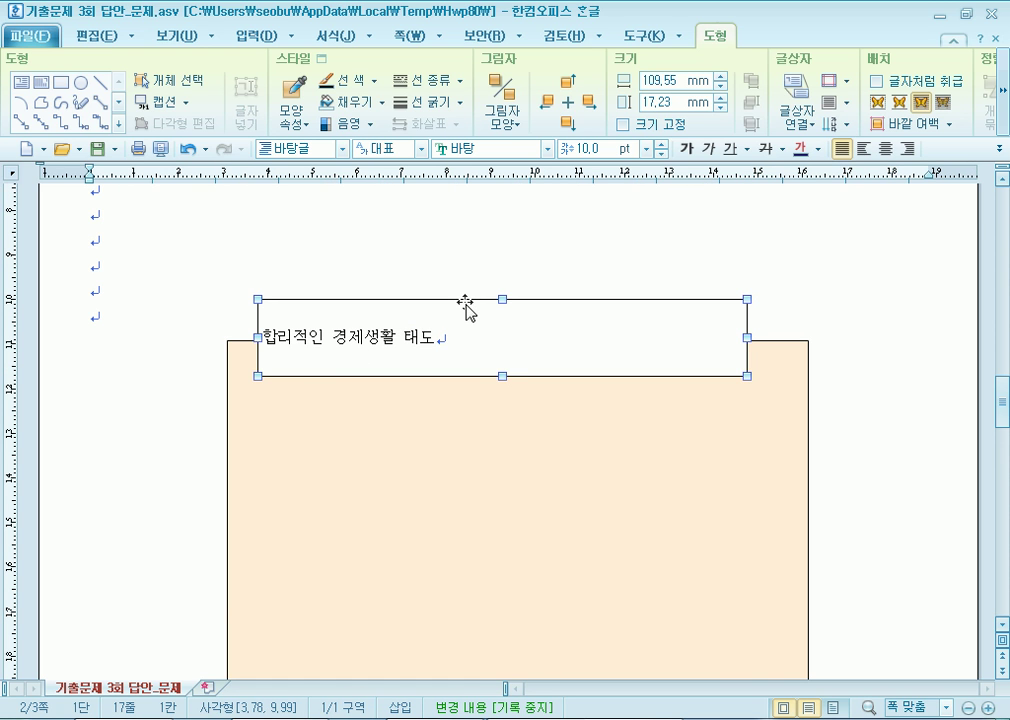
{"action": "double_click", "coordinate": [465, 302]}
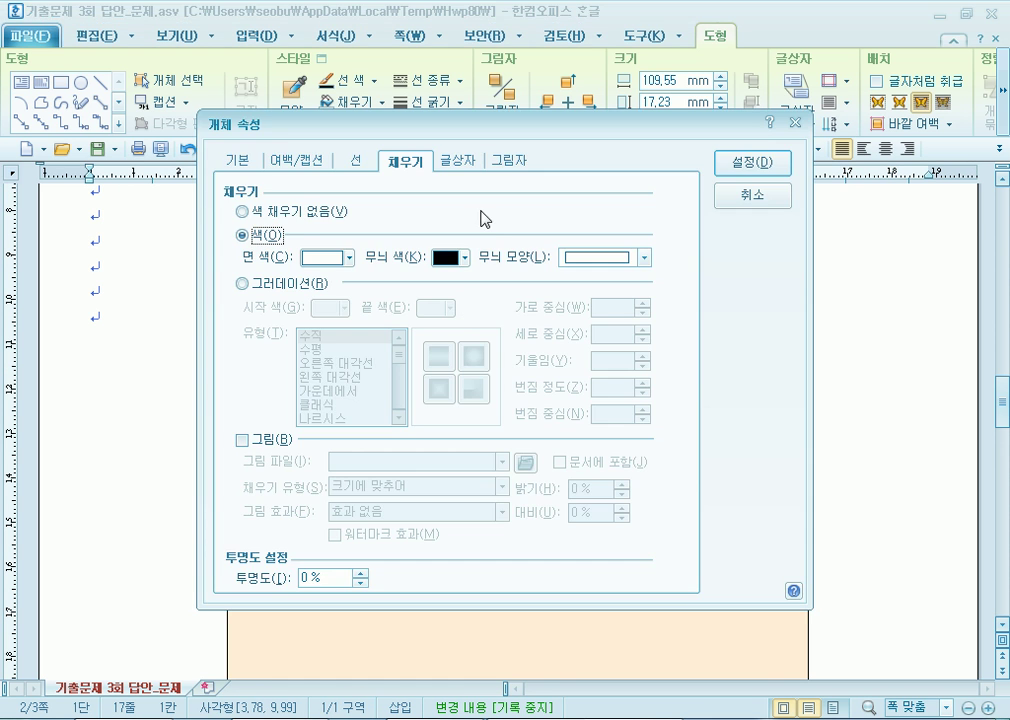
{"action": "left_click", "coordinate": [237, 160]}
{"action": "type", "text": "1"}
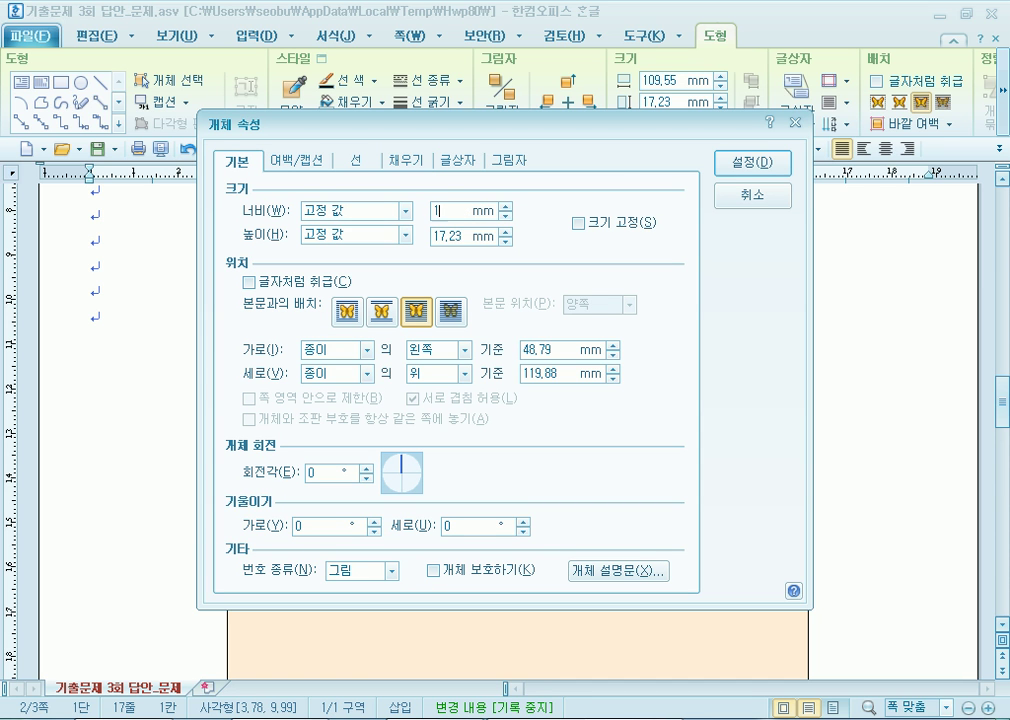
{"action": "key", "text": "Tab"}
{"action": "type", "text": "109."}
{"action": "type", "text": "5"}
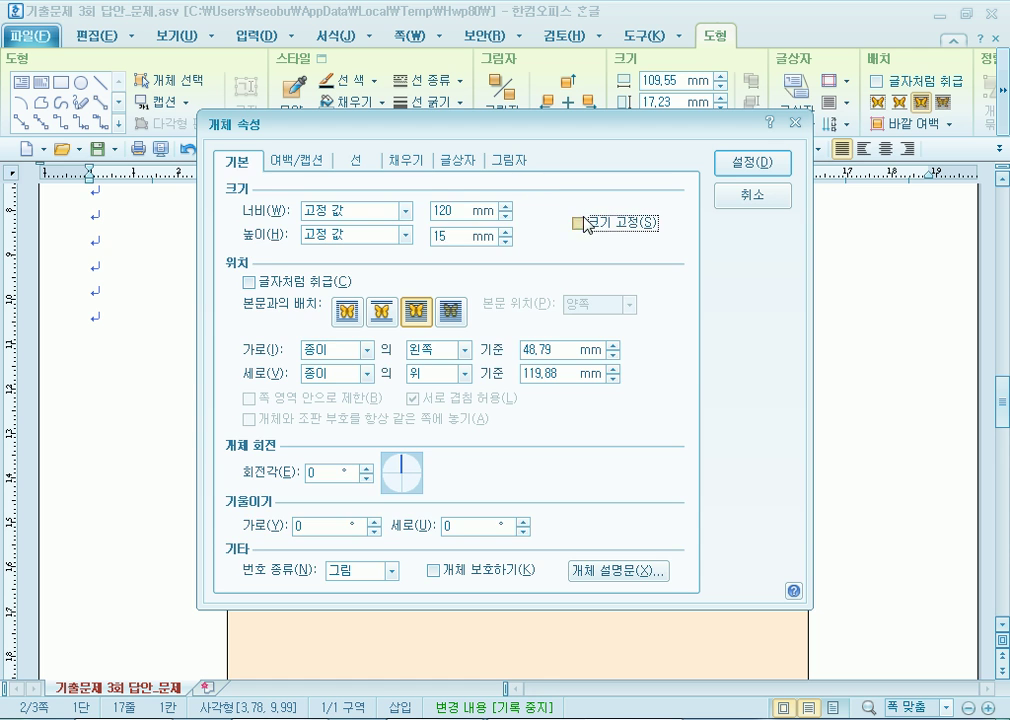
Lock the title box's size, fill it blue and give it rounded corners.
{"action": "left_click", "coordinate": [579, 222]}
{"action": "left_click", "coordinate": [405, 160]}
{"action": "left_click", "coordinate": [330, 256]}
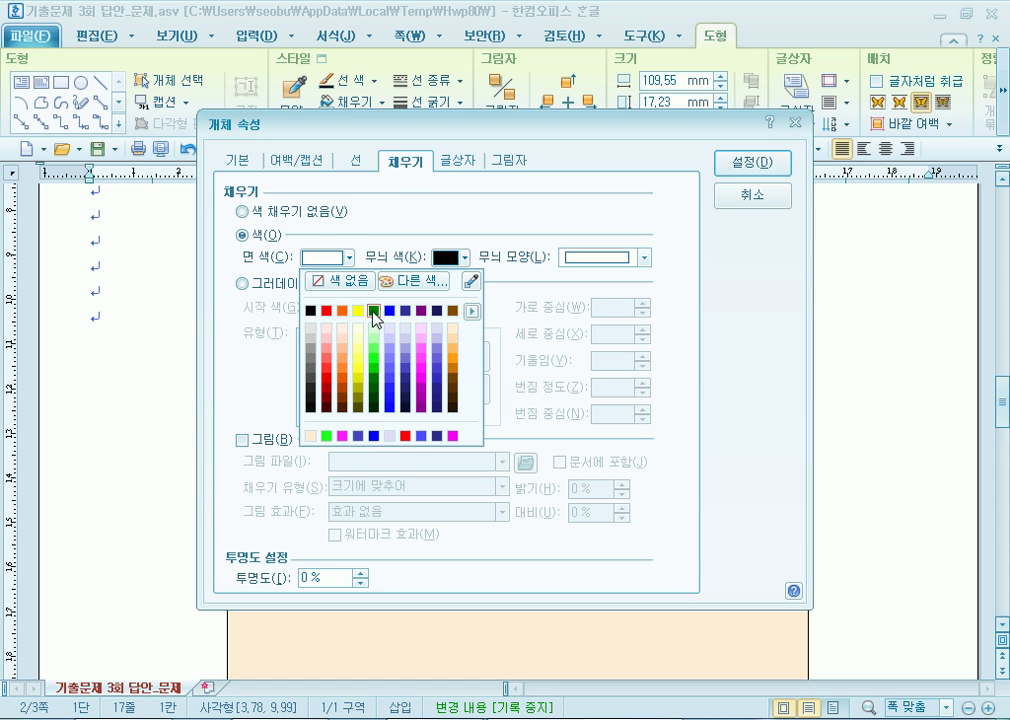
{"action": "left_click", "coordinate": [390, 311]}
{"action": "left_click", "coordinate": [356, 162]}
{"action": "left_click", "coordinate": [329, 372]}
{"action": "left_click", "coordinate": [752, 162]}
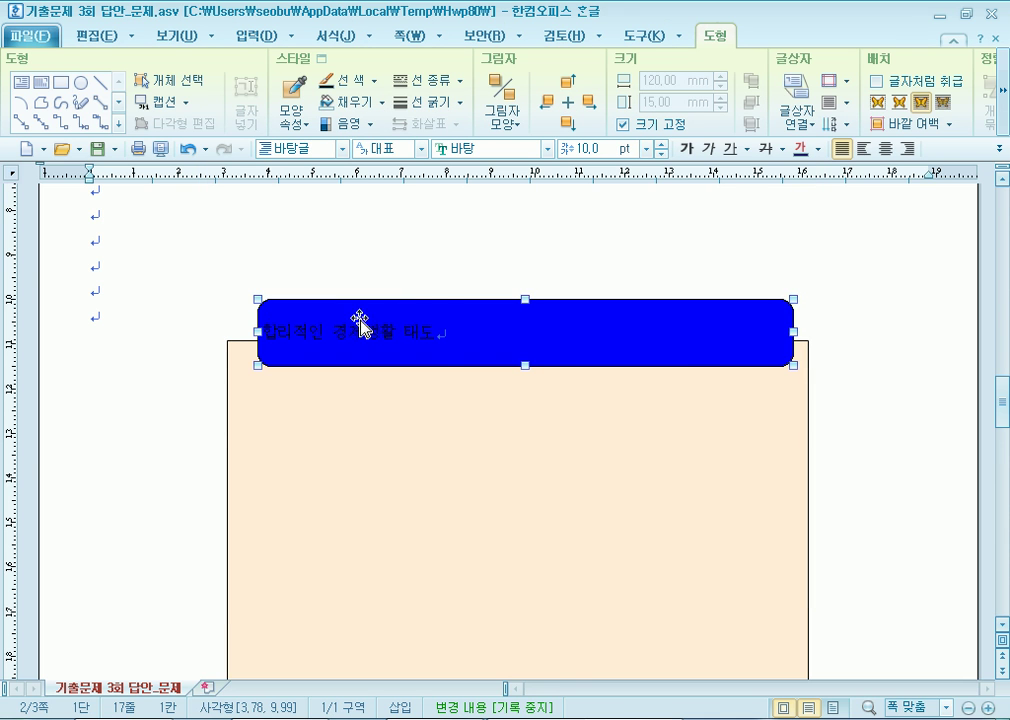
Nudge the blue box, then center the title as white 굴림 text at 24 pt.
{"action": "mouse_move", "coordinate": [656, 352]}
{"action": "left_mouse_down"}
{"action": "mouse_move", "coordinate": [655, 362]}
{"action": "mouse_move", "coordinate": [665, 354]}
{"action": "mouse_move", "coordinate": [655, 360]}
{"action": "left_mouse_up"}
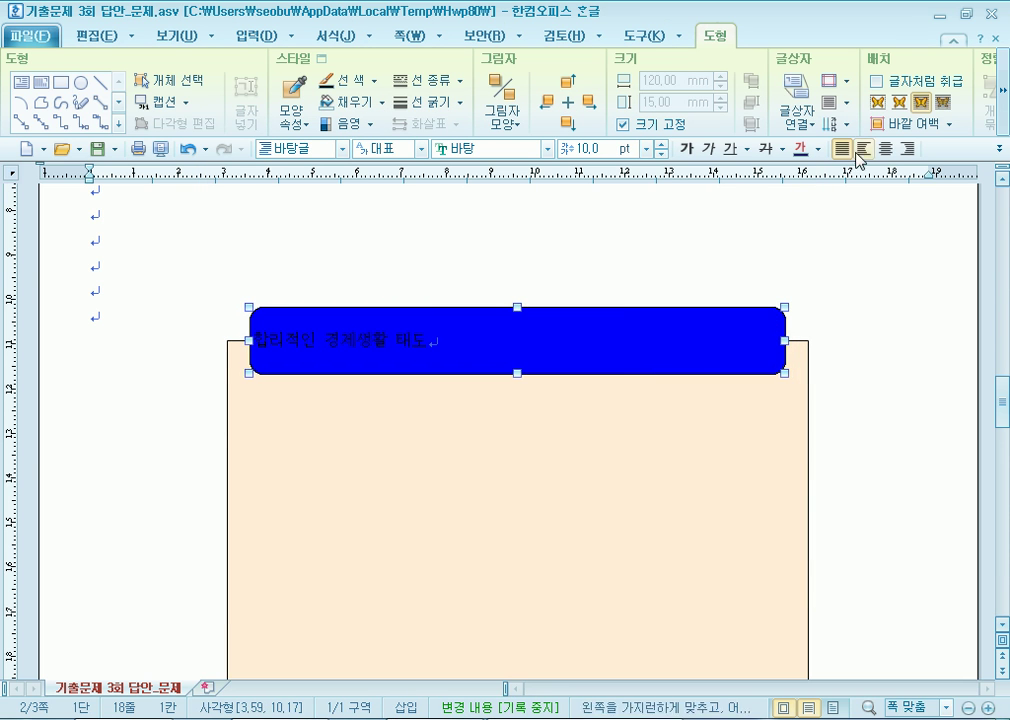
{"action": "left_click", "coordinate": [888, 149]}
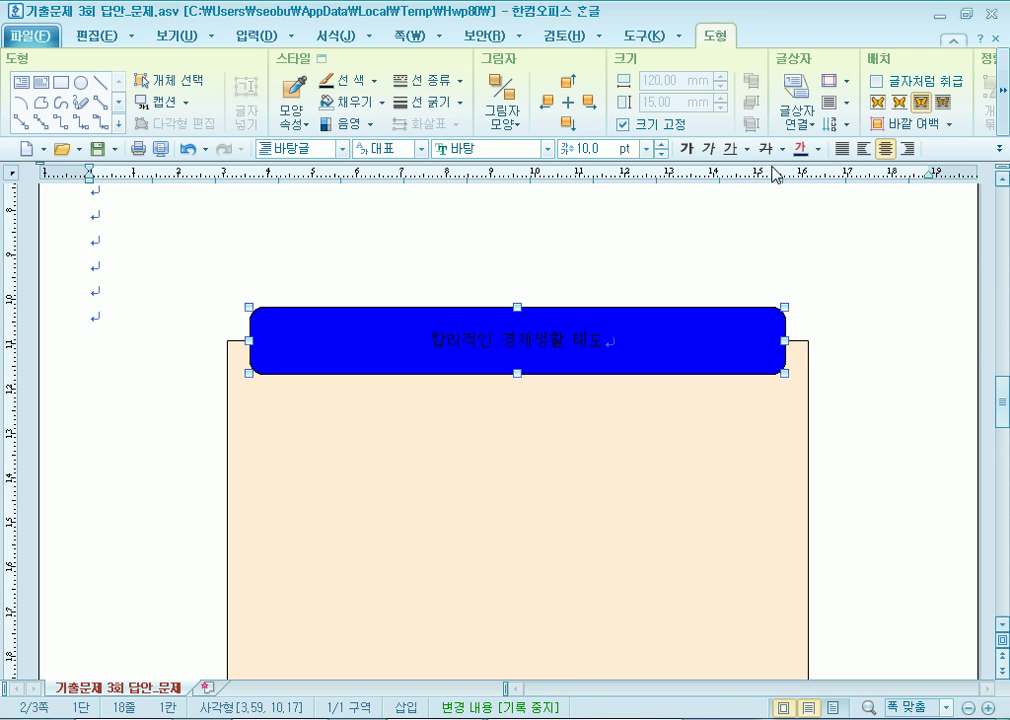
{"action": "left_click", "coordinate": [819, 150]}
{"action": "left_click", "coordinate": [801, 215]}
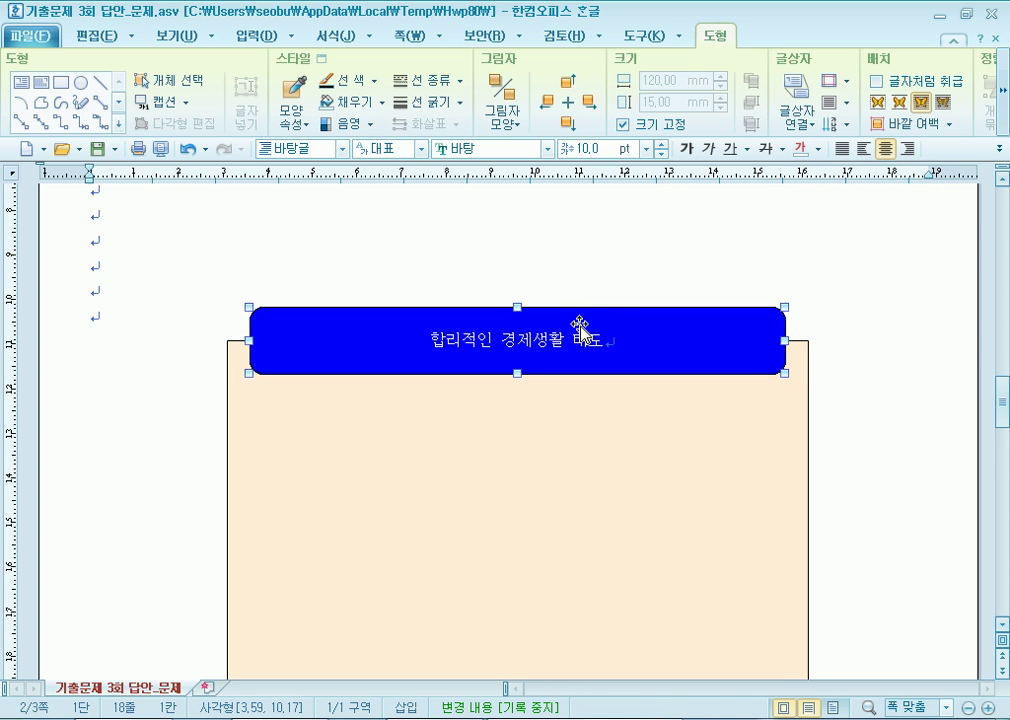
{"action": "left_click", "coordinate": [547, 148]}
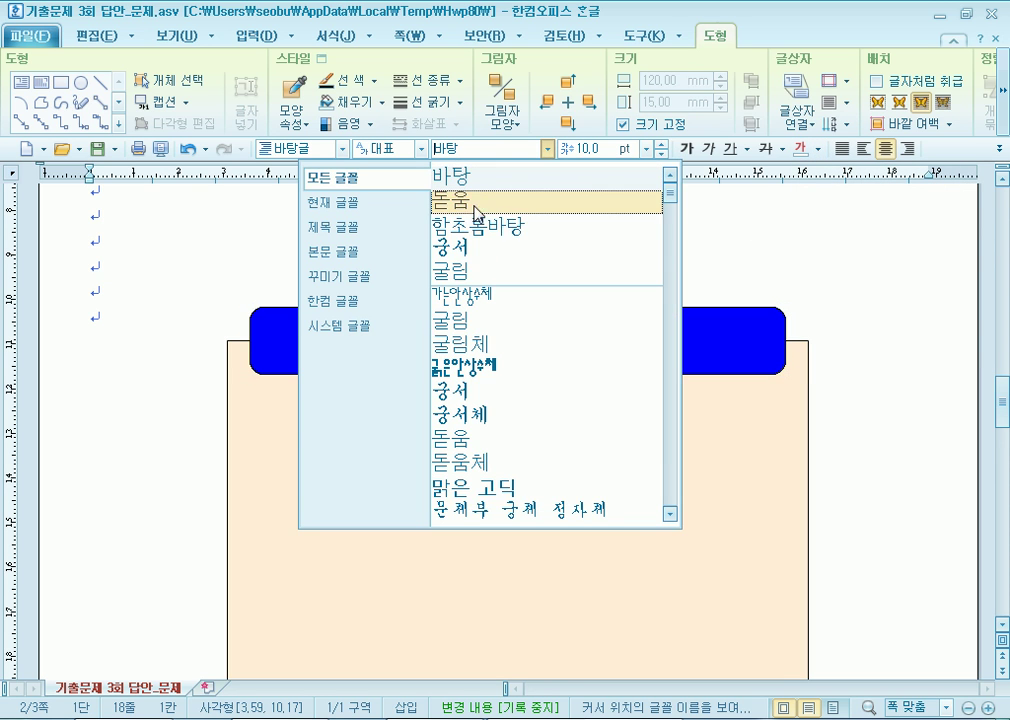
{"action": "left_click", "coordinate": [447, 270]}
{"action": "left_click", "coordinate": [647, 148]}
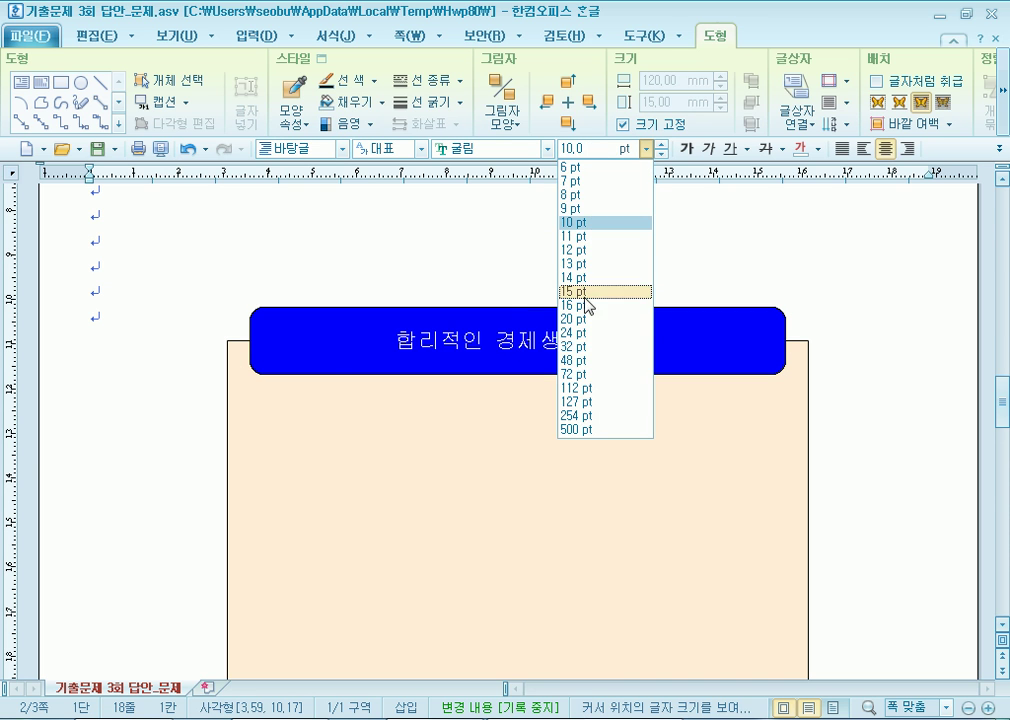
{"action": "left_click", "coordinate": [574, 334]}
{"action": "left_click", "coordinate": [248, 399]}
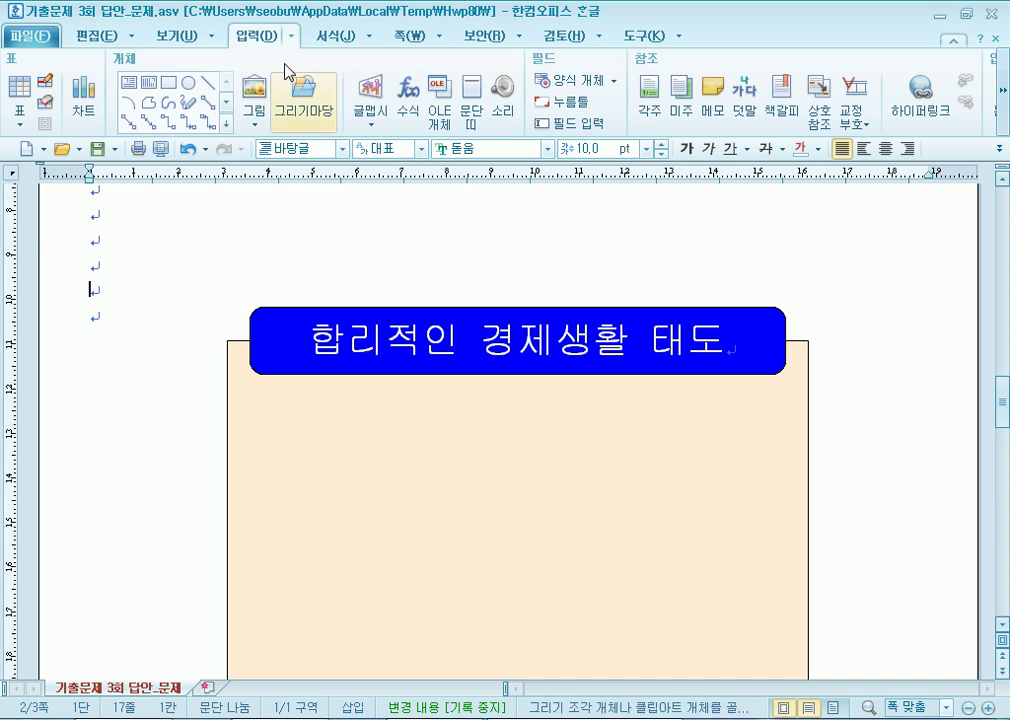
Insert the picture 로고1.jpg from the ITQ > Picture folder.
{"action": "left_click", "coordinate": [262, 100]}
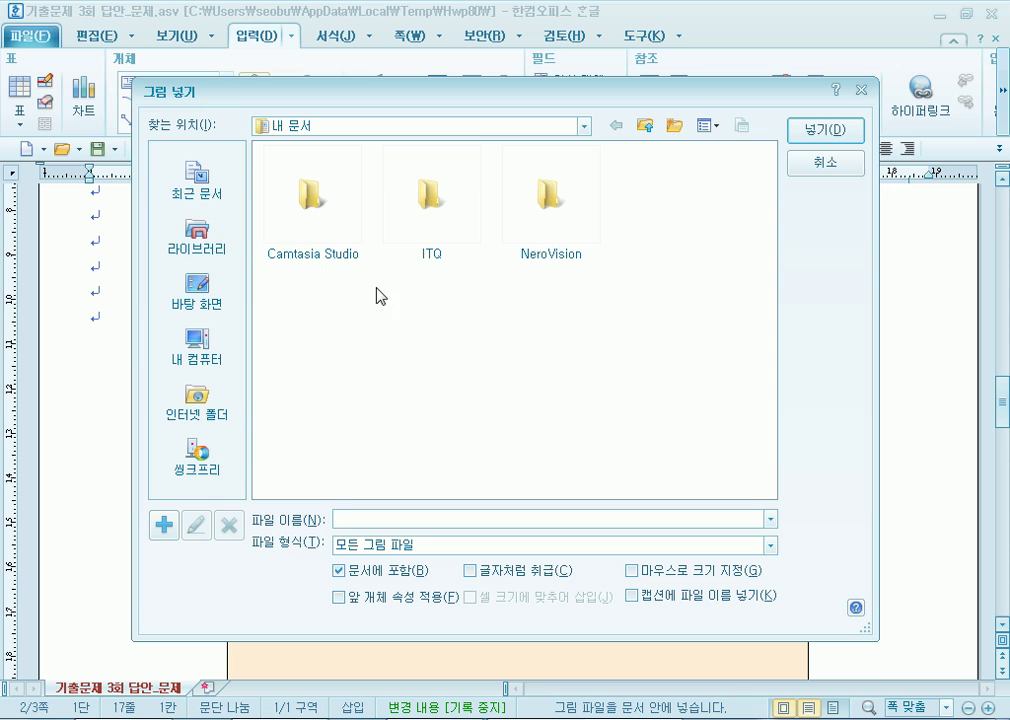
{"action": "double_click", "coordinate": [424, 228]}
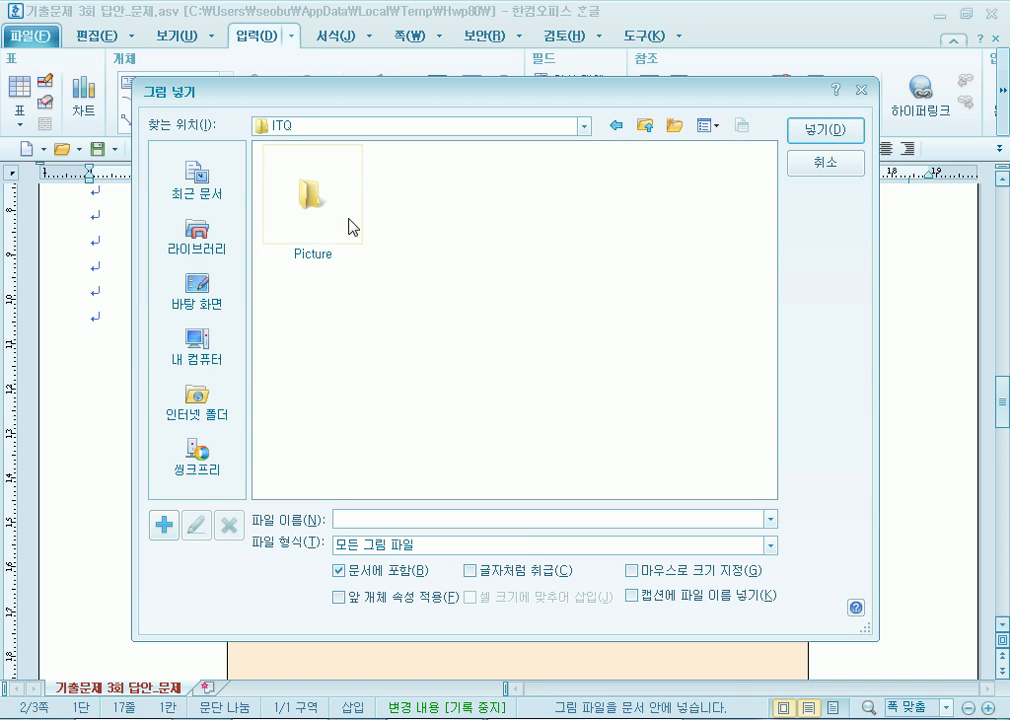
{"action": "double_click", "coordinate": [316, 203]}
{"action": "double_click", "coordinate": [431, 335]}
Set the logo's placement to 글 앞으로 (in front of text).
{"action": "left_click", "coordinate": [173, 323]}
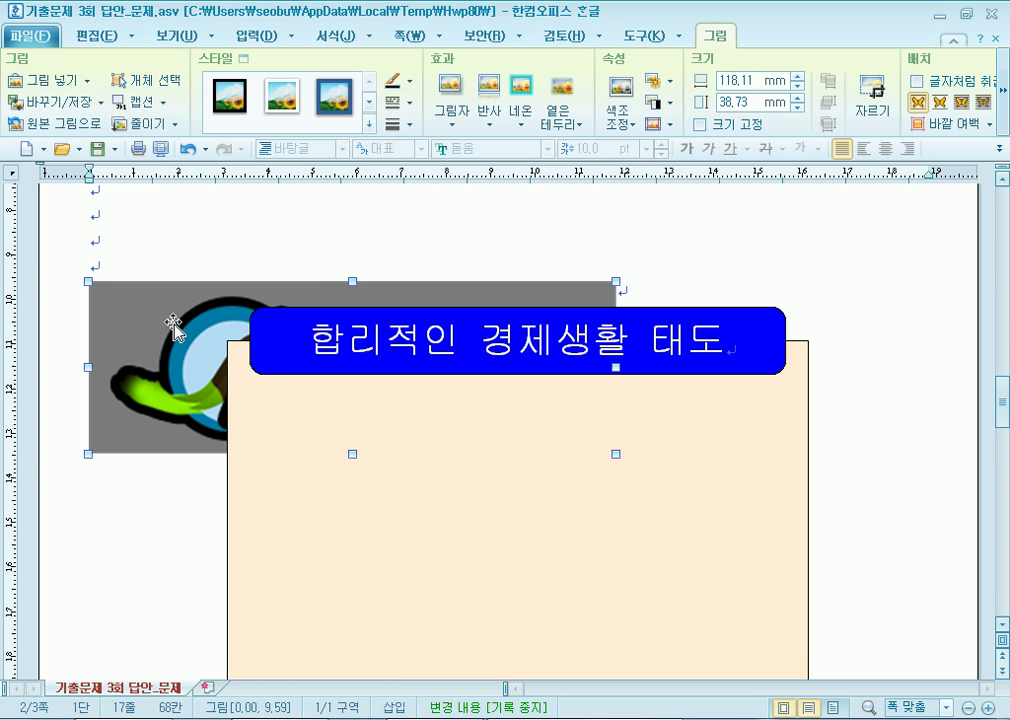
{"action": "right_click", "coordinate": [173, 323]}
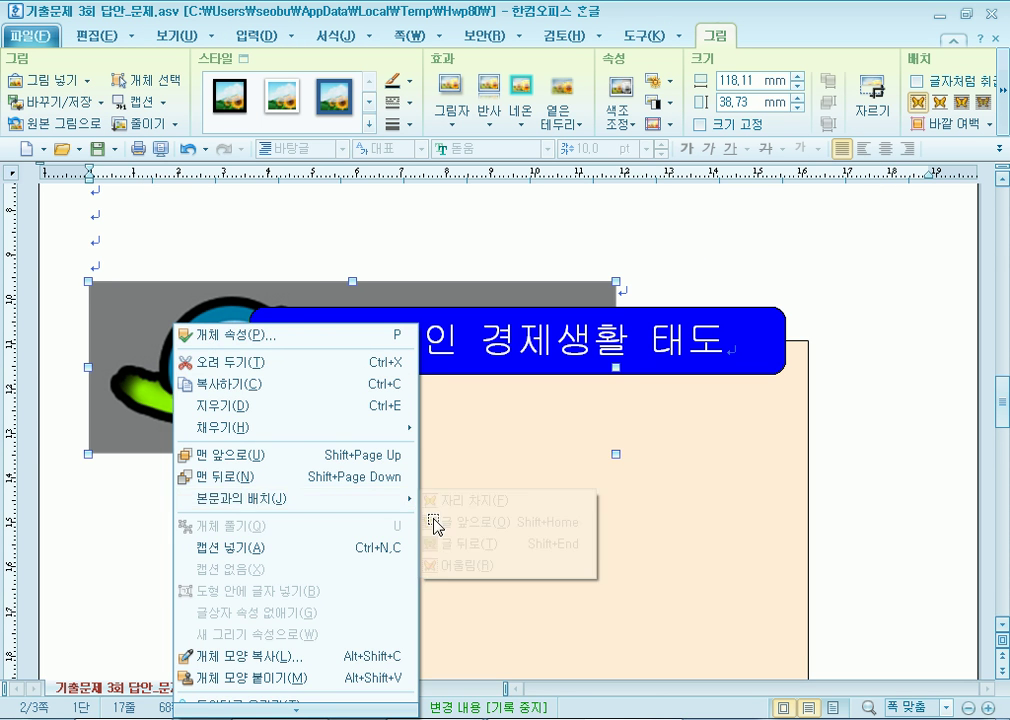
{"action": "mouse_move", "coordinate": [316, 498]}
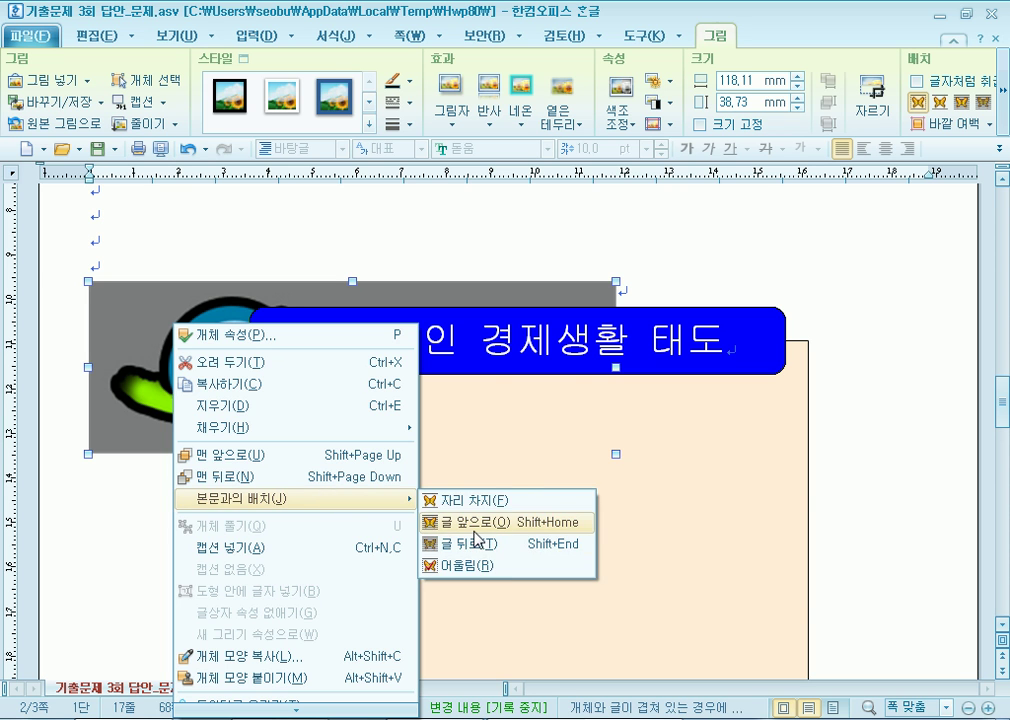
{"action": "left_click", "coordinate": [478, 521]}
Resize the logo to 40 × 30 mm and lock its size.
{"action": "double_click", "coordinate": [186, 394]}
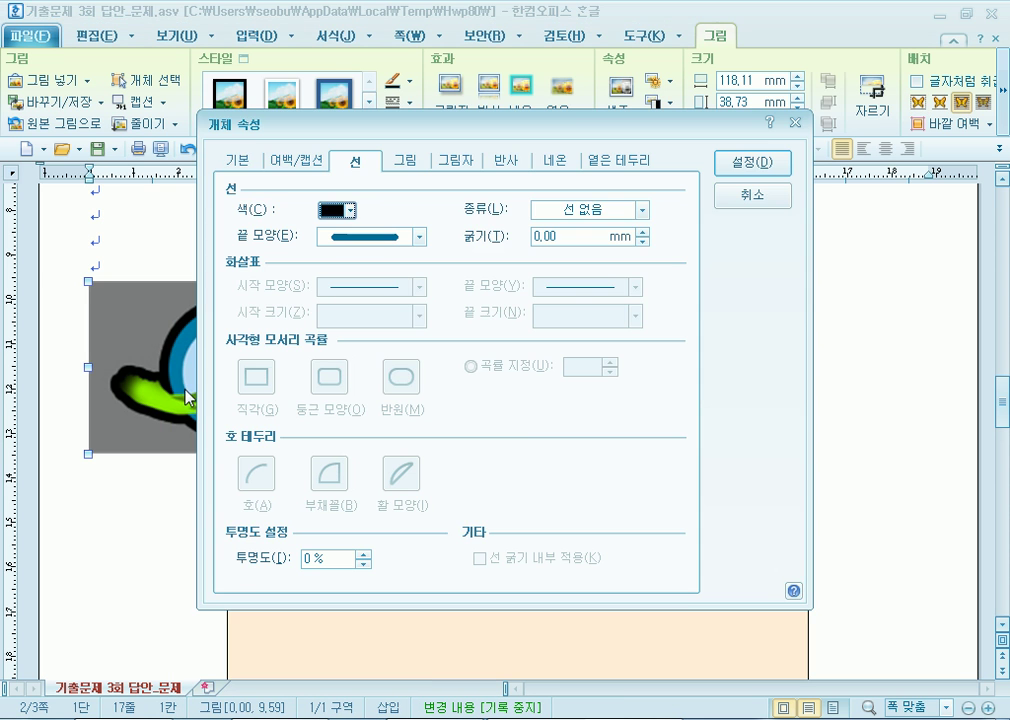
{"action": "left_click", "coordinate": [255, 161]}
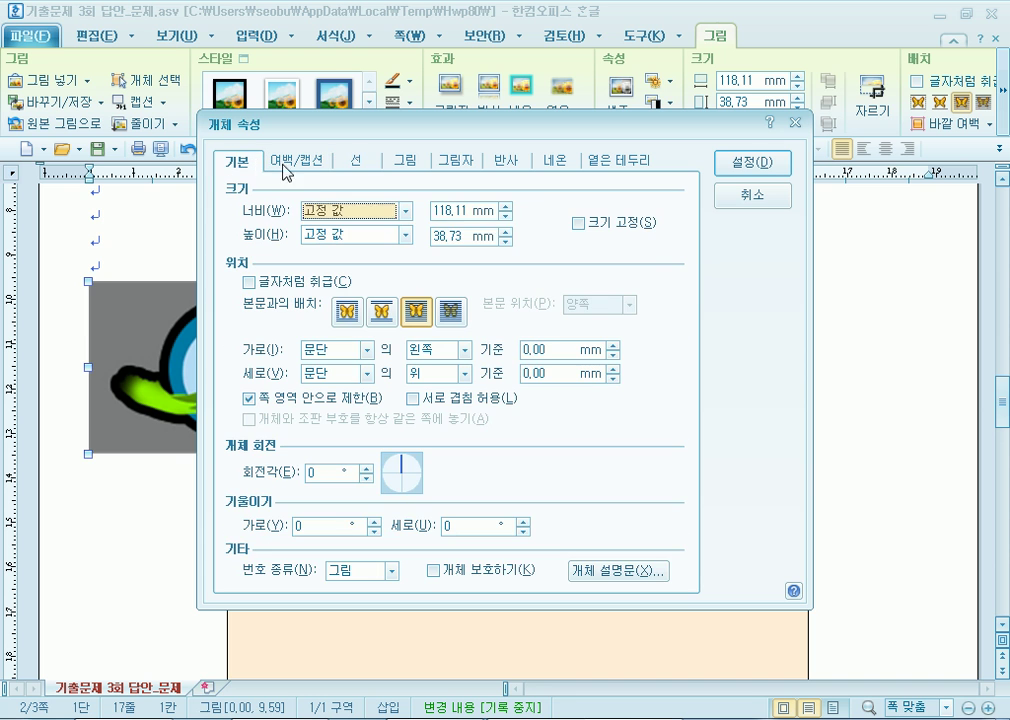
{"action": "type", "text": "40"}
{"action": "key", "text": "Tab"}
{"action": "type", "text": "30"}
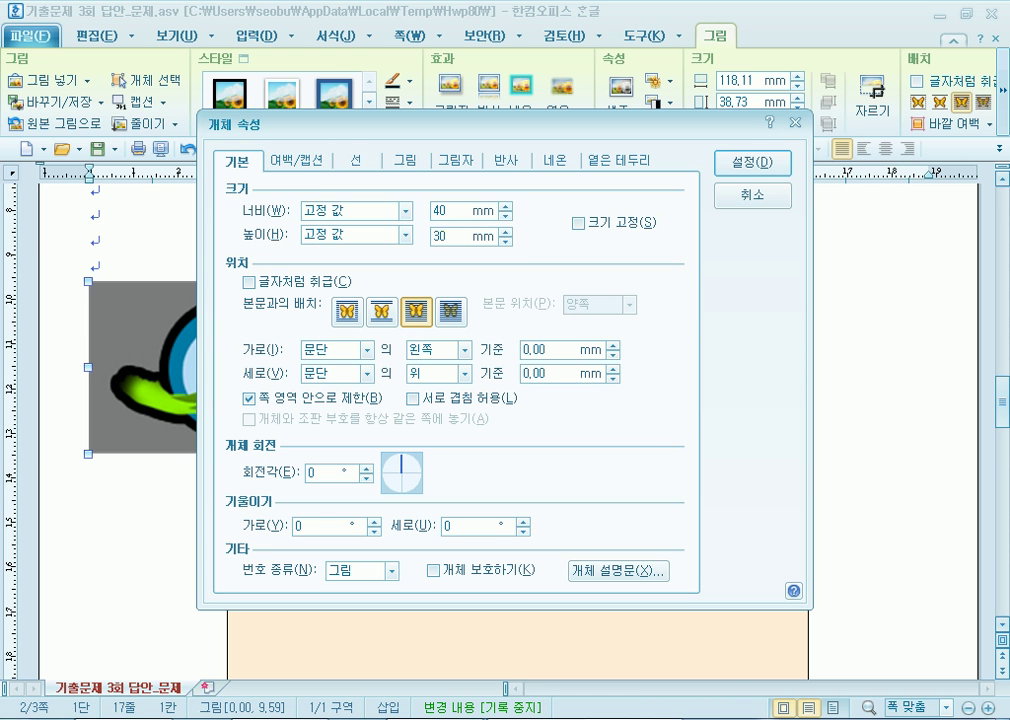
{"action": "left_click", "coordinate": [577, 222]}
Apply the 회색조 grayscale effect and move the logo into the peach box.
{"action": "left_click", "coordinate": [403, 160]}
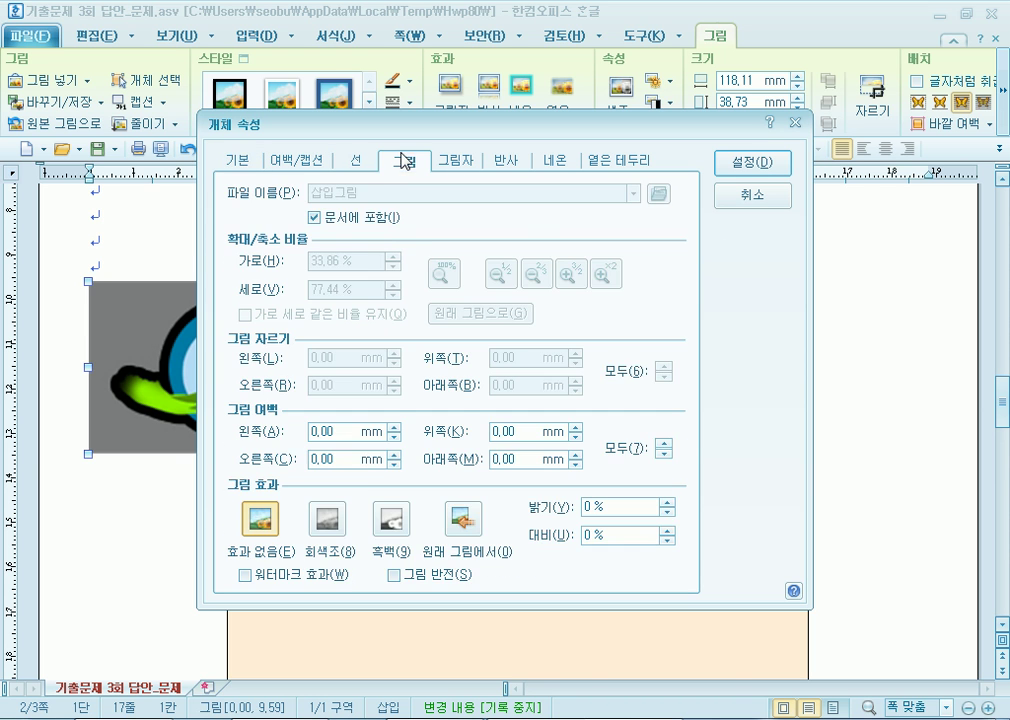
{"action": "left_click", "coordinate": [337, 524]}
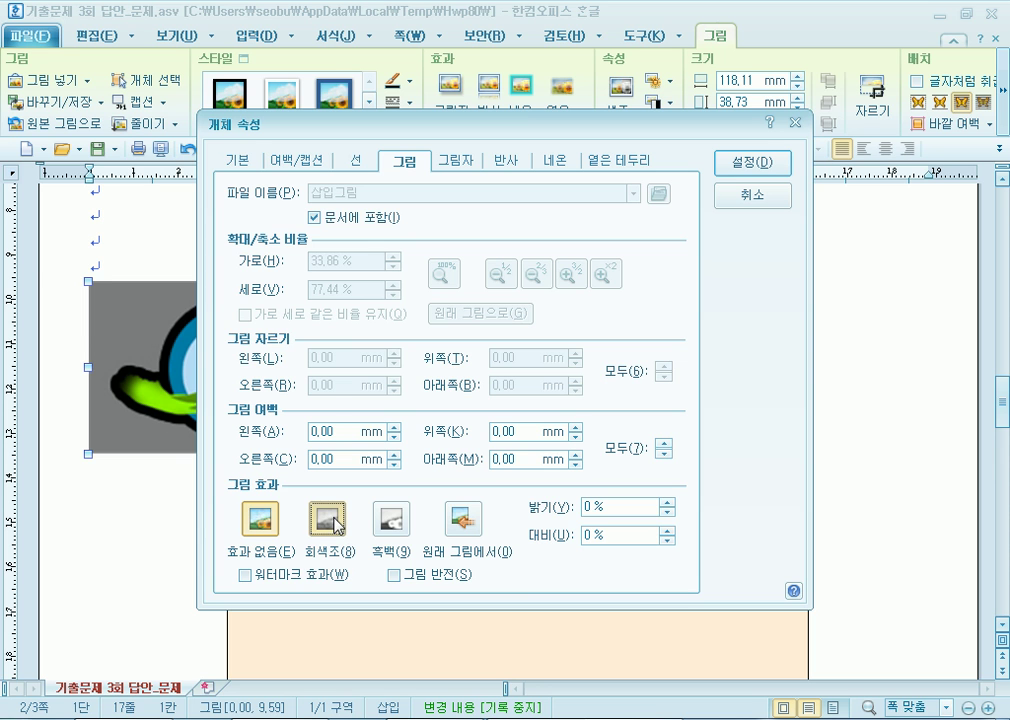
{"action": "left_click", "coordinate": [773, 165]}
{"action": "left_click_drag", "start_coordinate": [207, 357], "coordinate": [403, 492]}
{"action": "scroll", "coordinate": [659, 470], "scroll_direction": "down", "scroll_amount": 2}
{"action": "left_click_drag", "start_coordinate": [337, 340], "coordinate": [330, 357]}
Draw a rectangle right of the logo, sized and locked at 60 × 40 mm.
{"action": "left_click", "coordinate": [869, 359]}
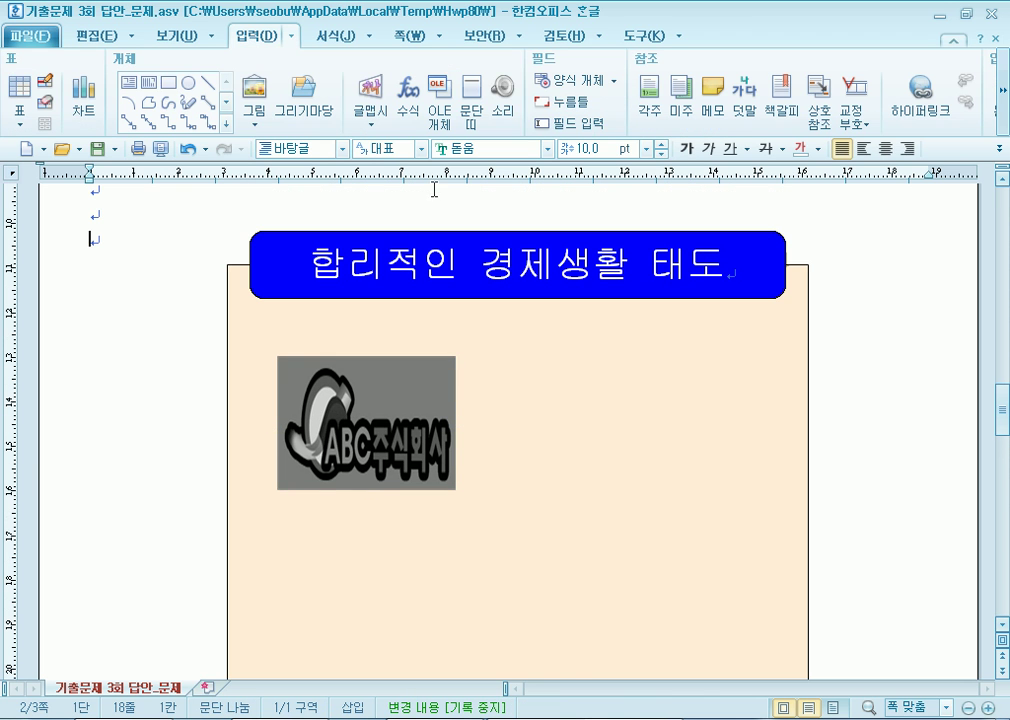
{"action": "left_click", "coordinate": [169, 83]}
{"action": "left_click_drag", "start_coordinate": [502, 363], "coordinate": [765, 509]}
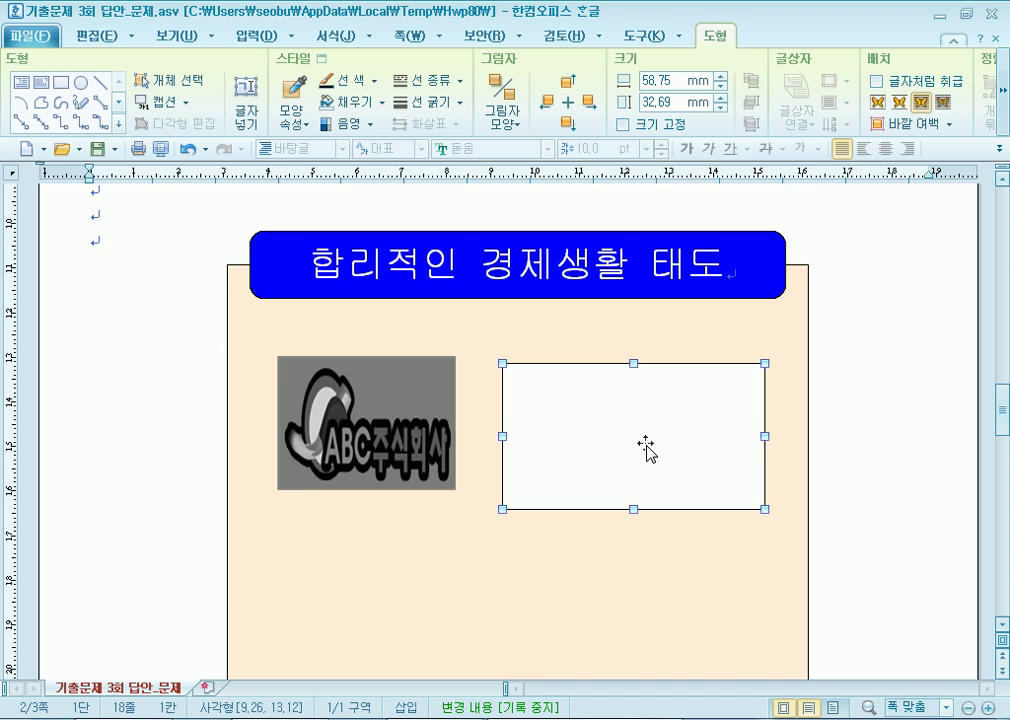
{"action": "double_click", "coordinate": [646, 451]}
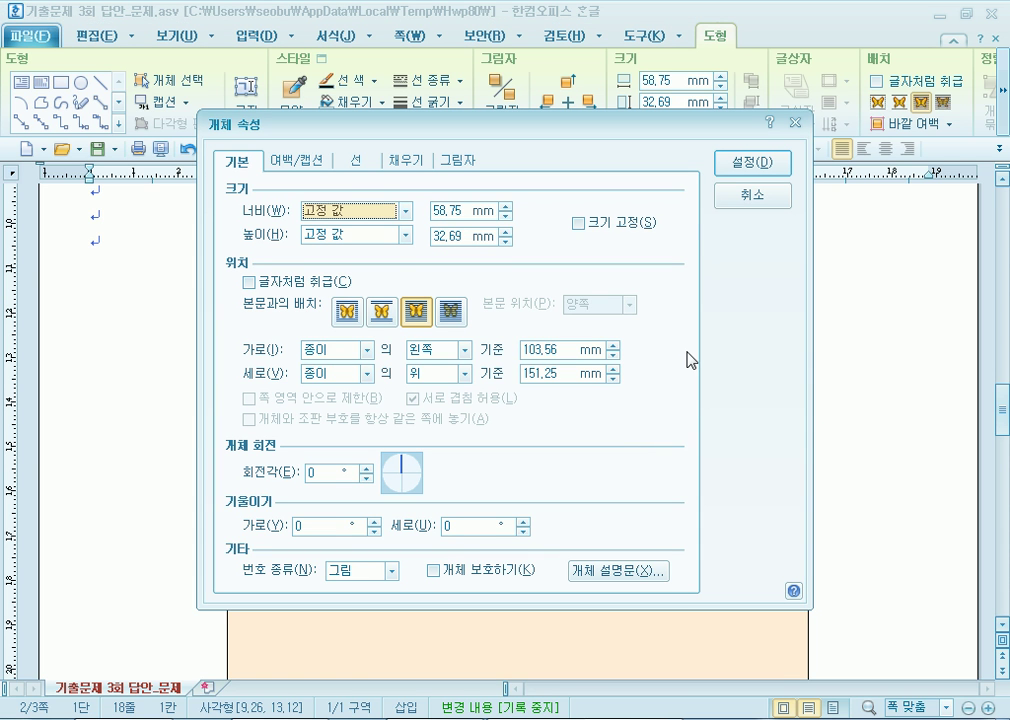
{"action": "left_click", "coordinate": [458, 211]}
{"action": "type", "text": "60"}
{"action": "key", "text": "Tab"}
{"action": "type", "text": "40"}
{"action": "key", "text": "alt+s"}
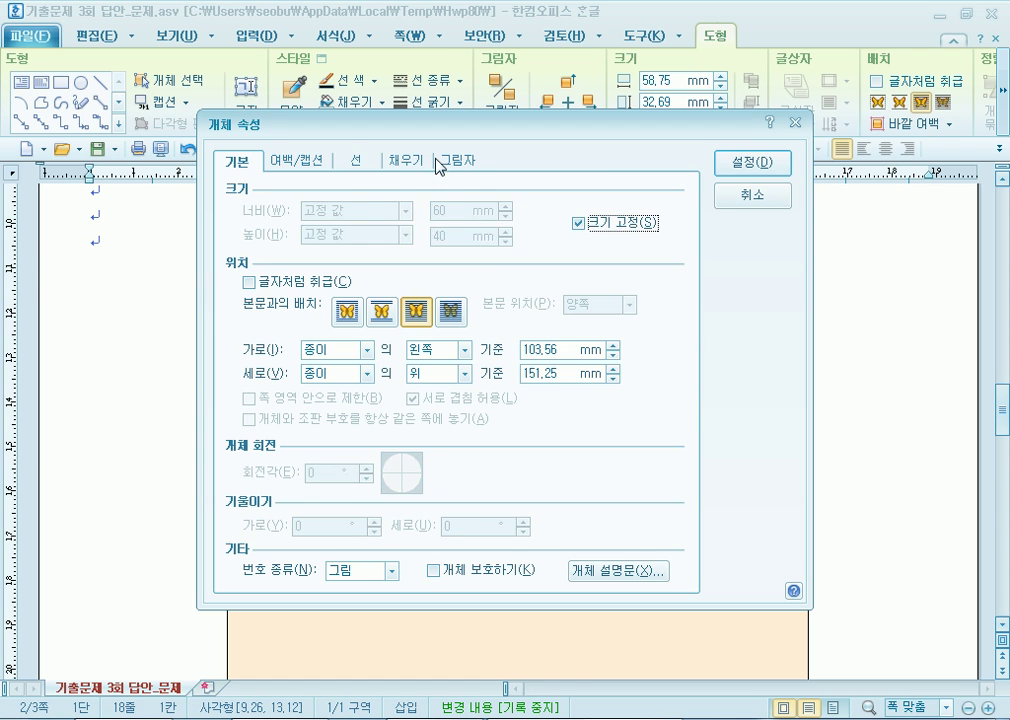
Give the shape 반원 half-round corners and a pink fill, then adjust its and the logo's position.
{"action": "left_click", "coordinate": [358, 162]}
{"action": "left_click", "coordinate": [399, 390]}
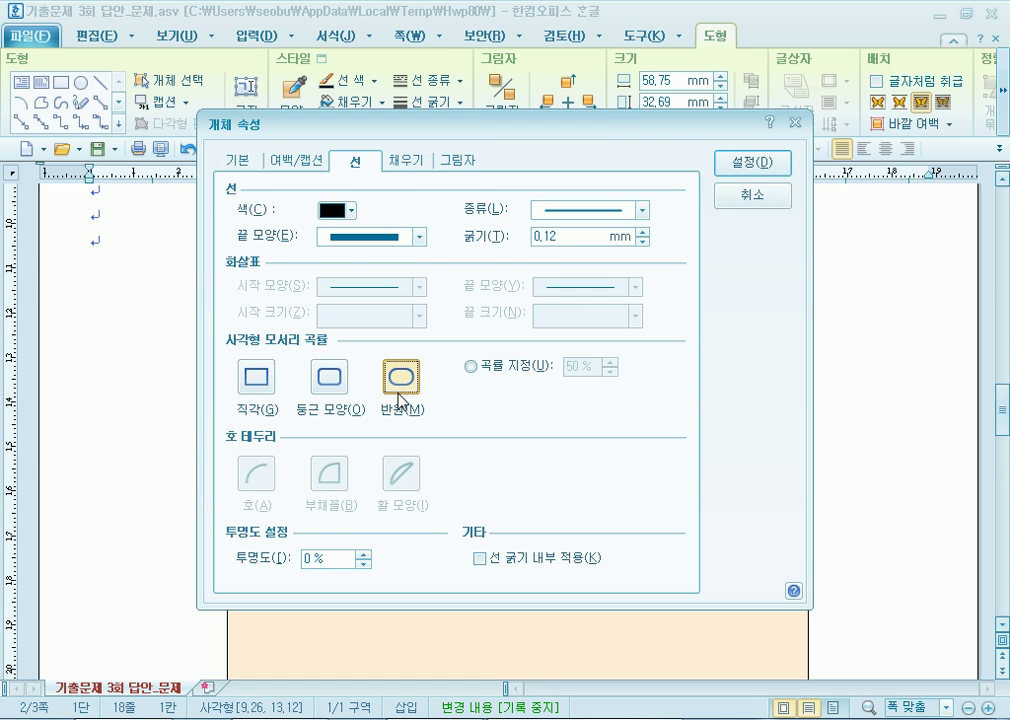
{"action": "left_click", "coordinate": [416, 164]}
{"action": "left_click", "coordinate": [341, 258]}
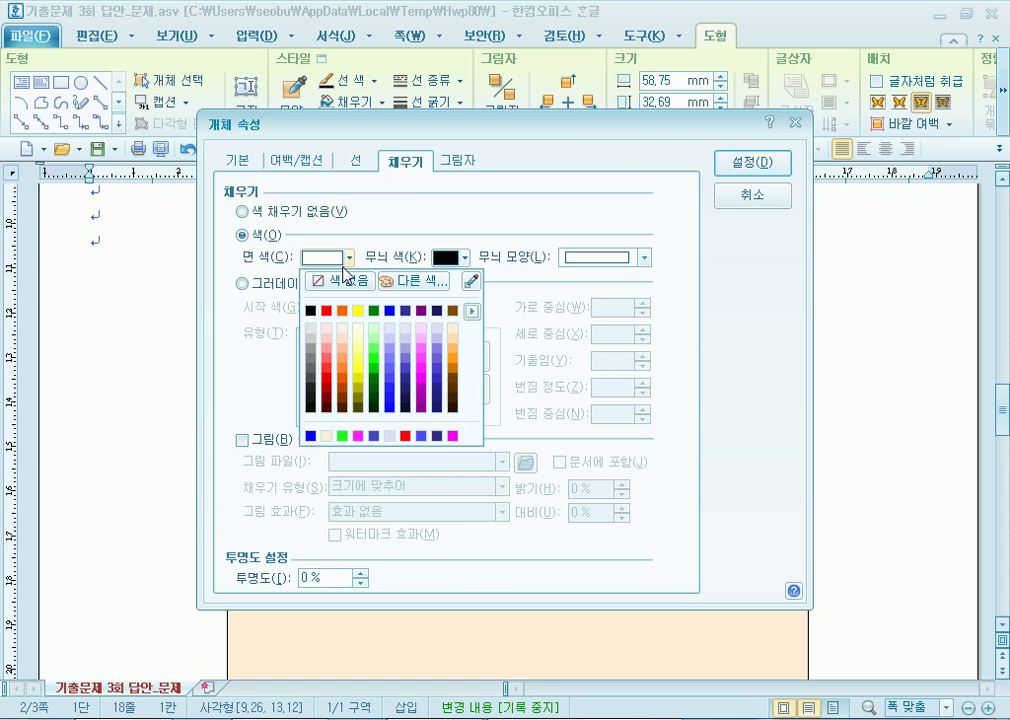
{"action": "left_click", "coordinate": [437, 343]}
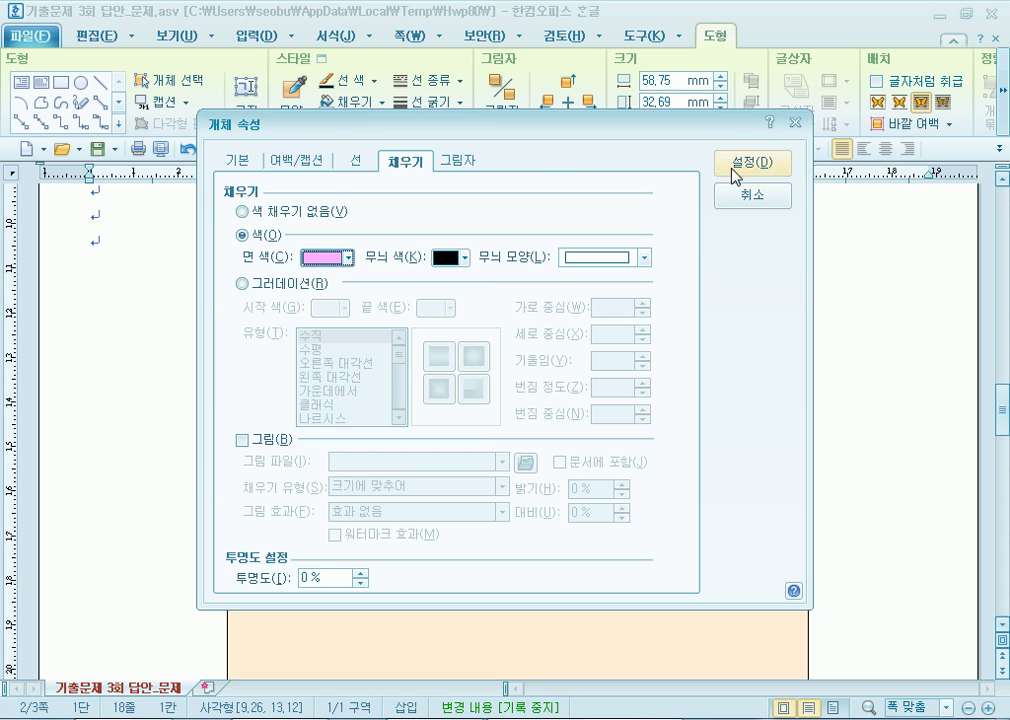
{"action": "left_click", "coordinate": [740, 165]}
{"action": "left_click_drag", "start_coordinate": [600, 428], "coordinate": [600, 428]}
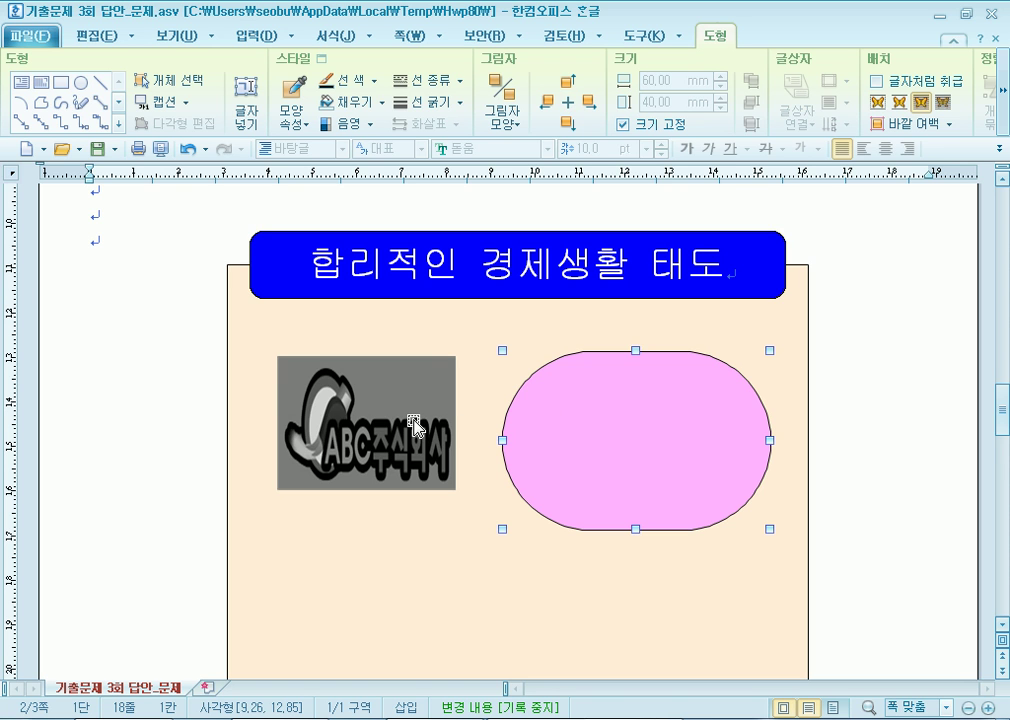
{"action": "left_click_drag", "start_coordinate": [575, 441], "coordinate": [577, 435]}
{"action": "left_click_drag", "start_coordinate": [388, 428], "coordinate": [391, 443]}
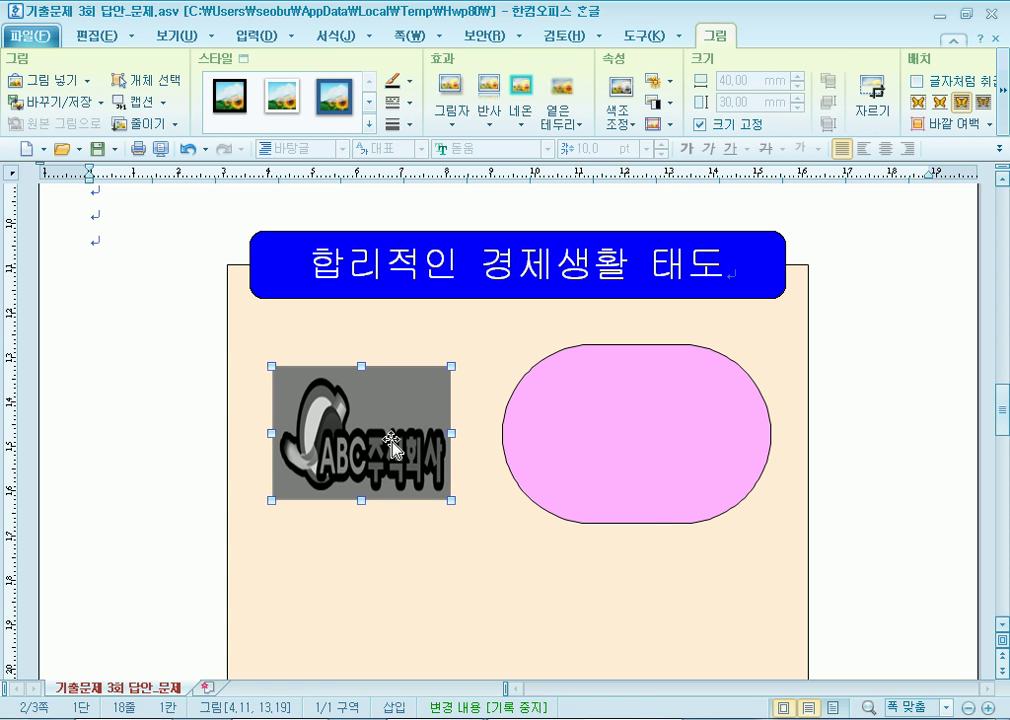
Raise the grayscale logo slightly, then delete it from the peach box.
{"action": "left_click_drag", "start_coordinate": [388, 437], "coordinate": [388, 430]}
{"action": "left_click", "coordinate": [172, 374]}
{"action": "left_click", "coordinate": [332, 424]}
{"action": "left_click", "coordinate": [146, 294]}
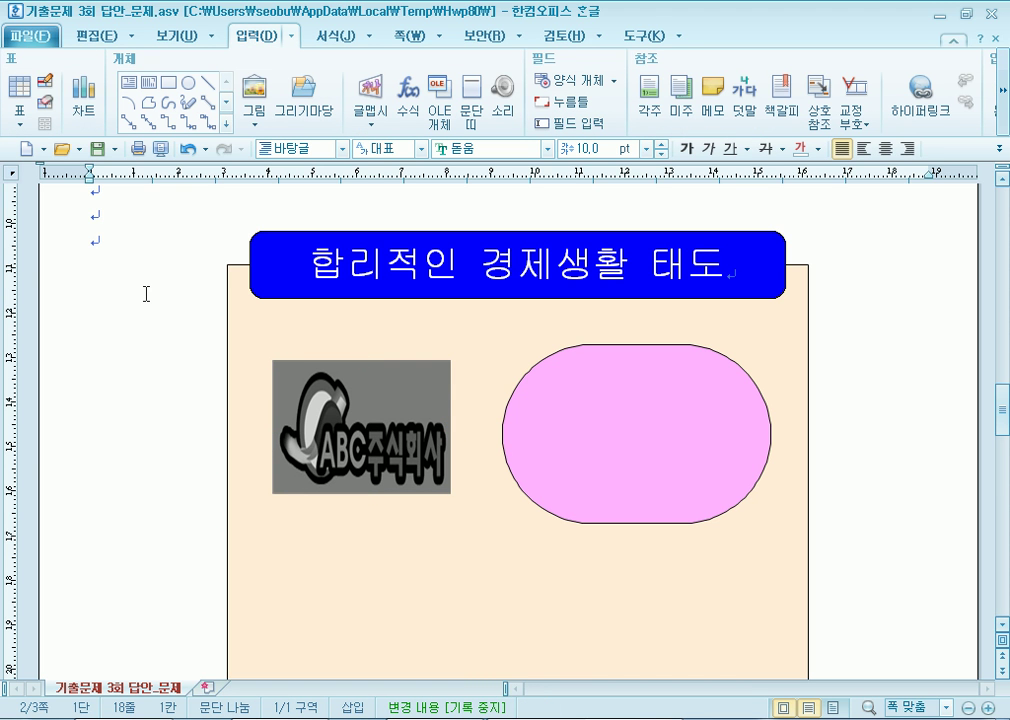
{"action": "left_click", "coordinate": [358, 404]}
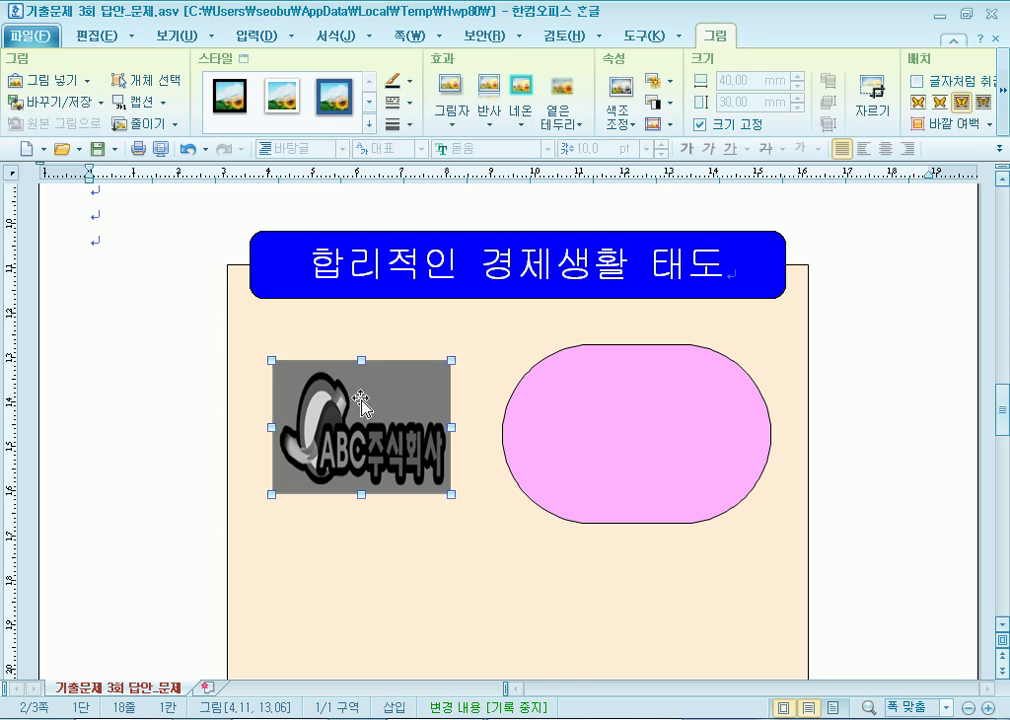
{"action": "key", "text": "Delete"}
Undo the deletion, delete the logo again, and add blank lines above the drawing.
{"action": "left_click", "coordinate": [302, 266]}
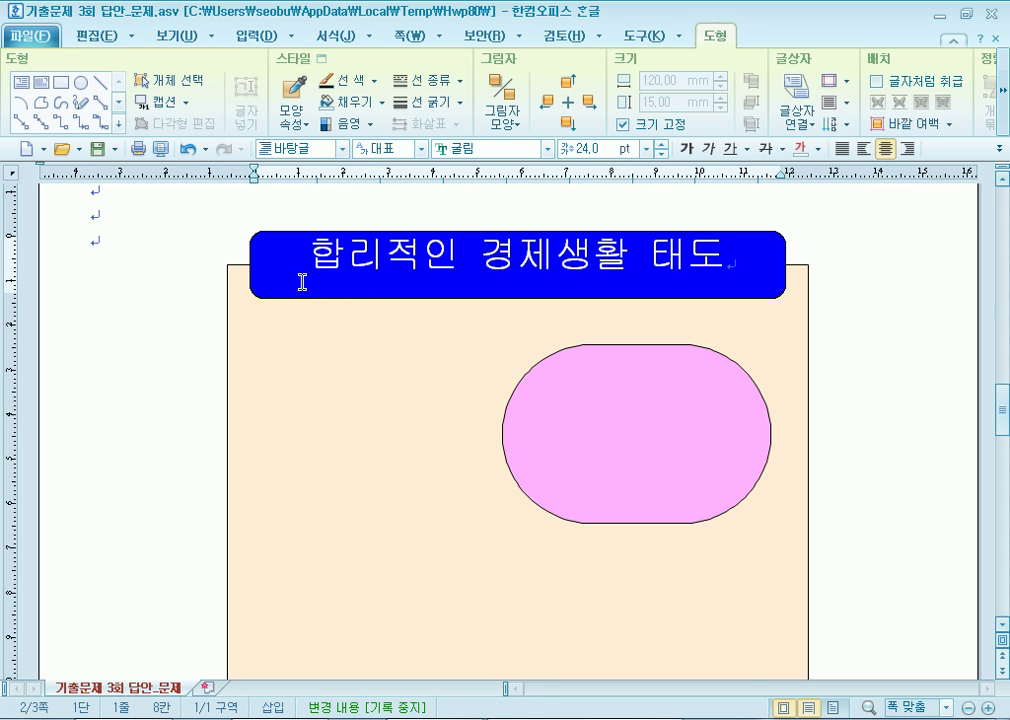
{"action": "left_click", "coordinate": [335, 392]}
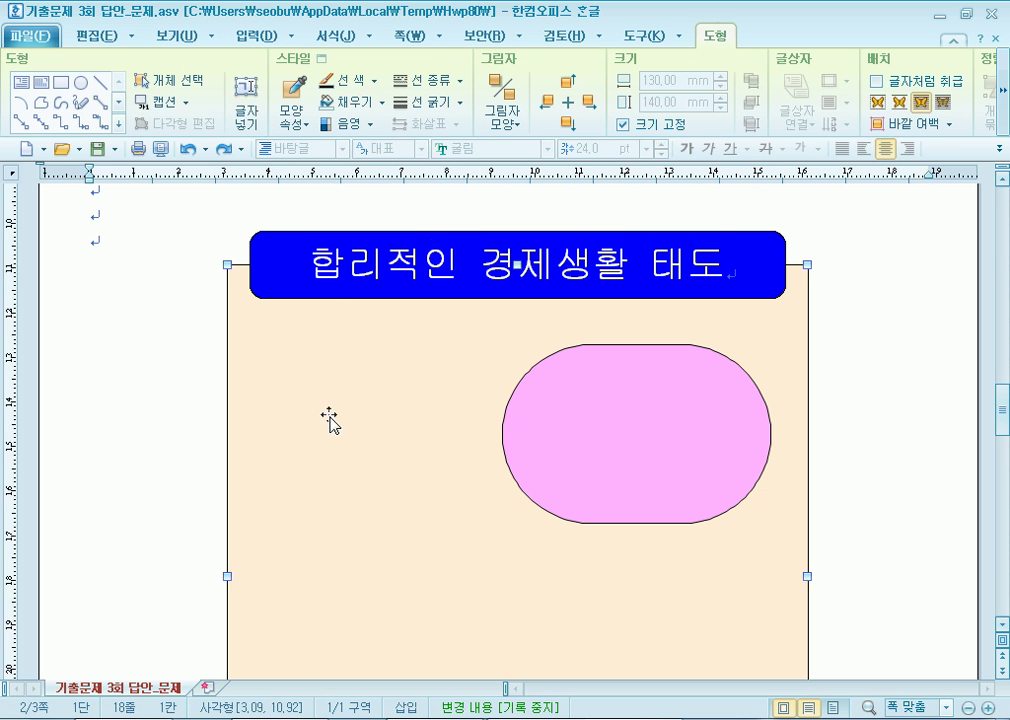
{"action": "key", "text": "ctrl+z"}
{"action": "left_click", "coordinate": [142, 444]}
{"action": "left_click", "coordinate": [370, 450]}
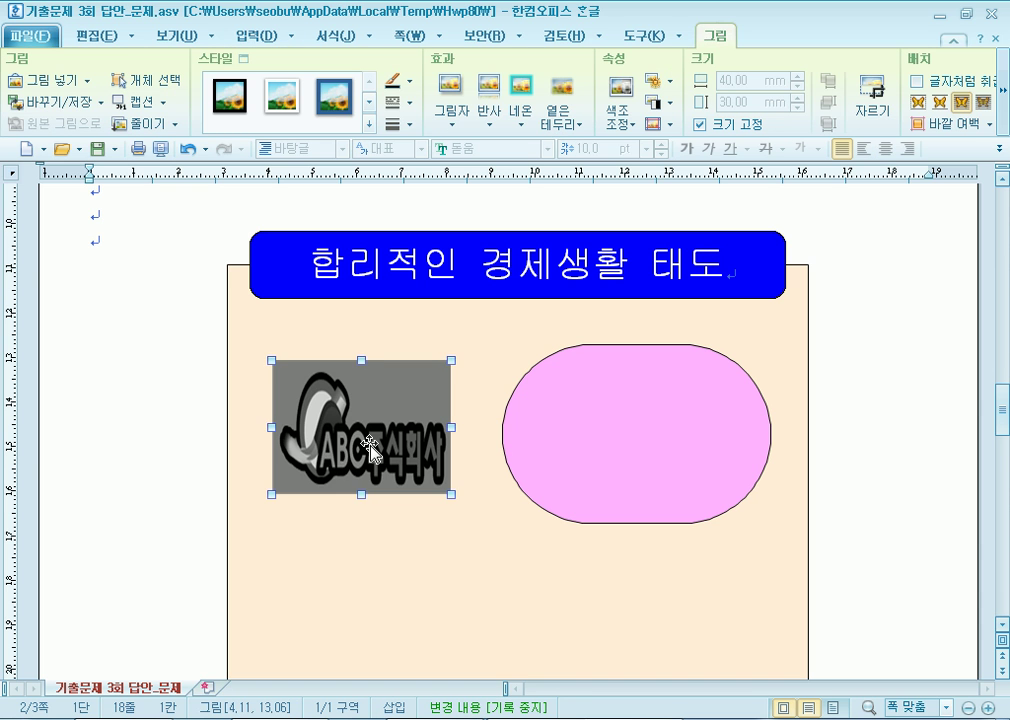
{"action": "key", "text": "Delete"}
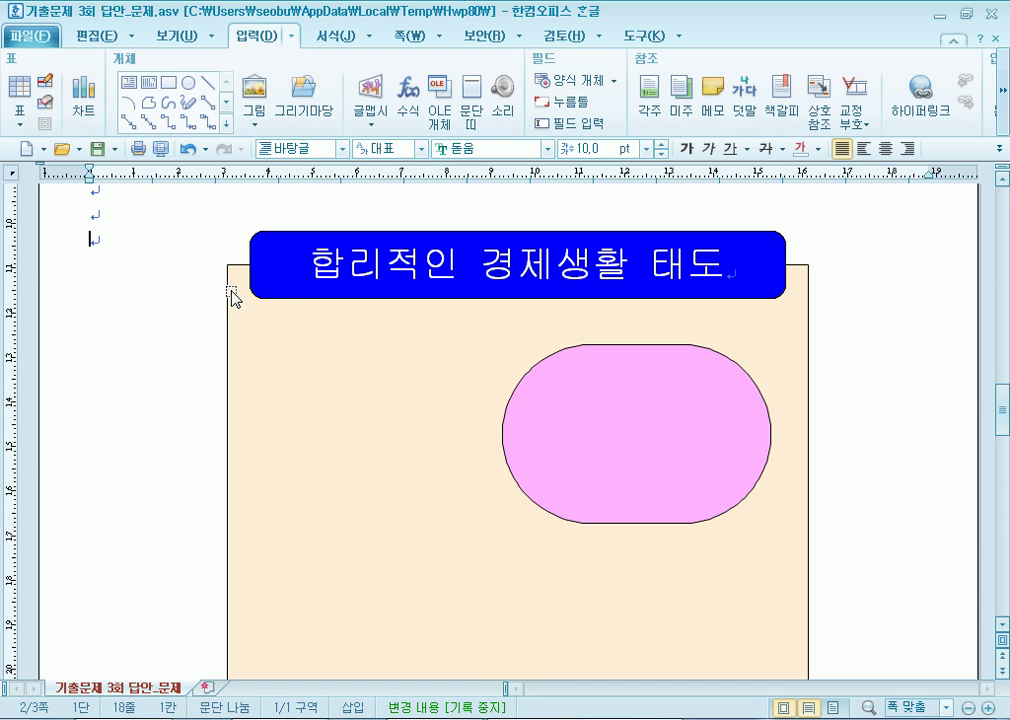
{"action": "key", "text": "Return"}
{"action": "key", "text": "Return"}
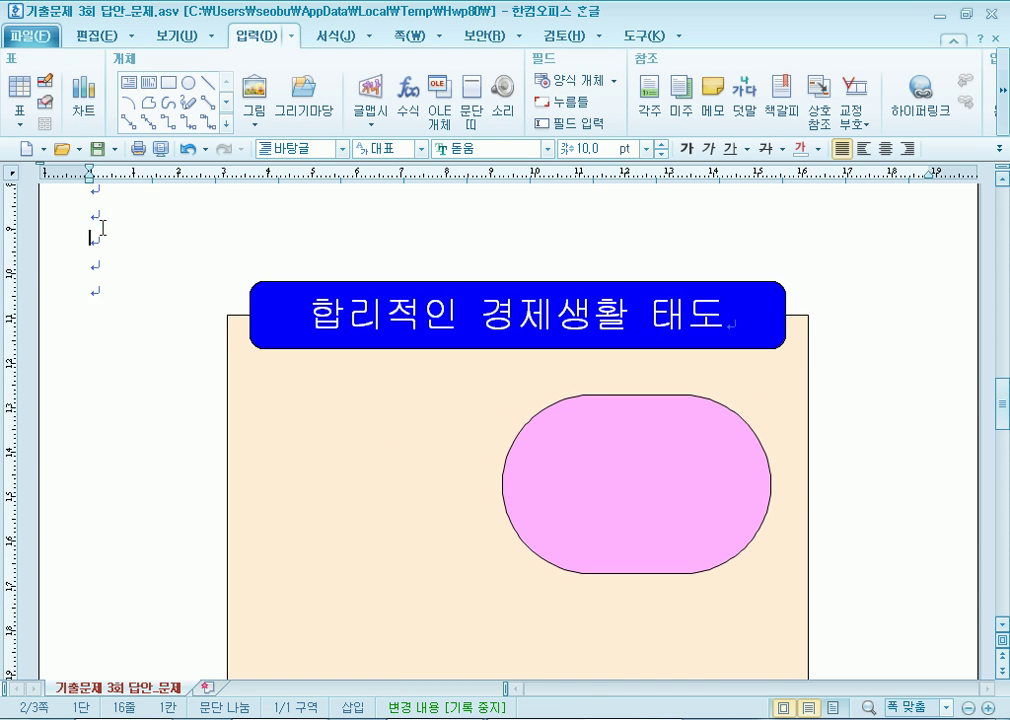
{"action": "left_click", "coordinate": [254, 98]}
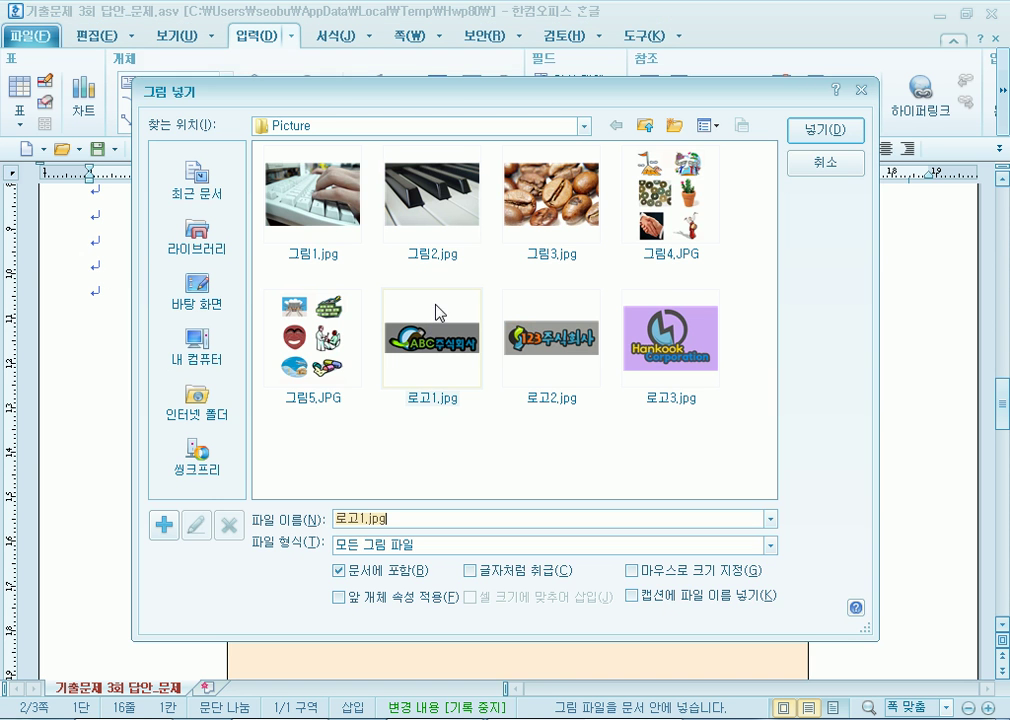
{"action": "double_click", "coordinate": [435, 323]}
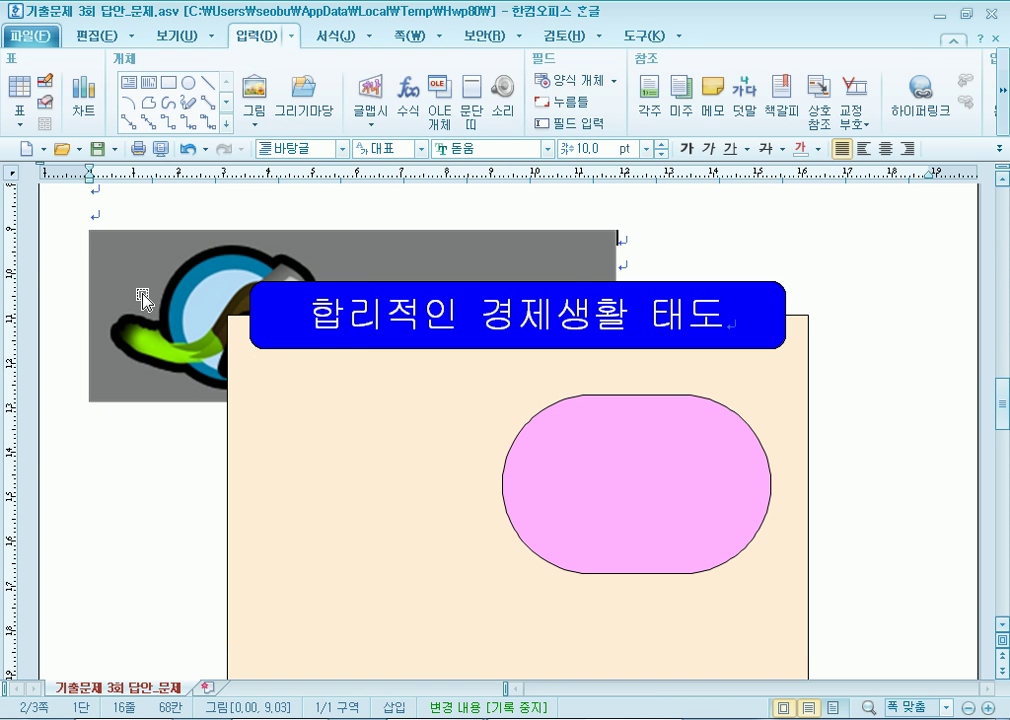
{"action": "left_click", "coordinate": [145, 300]}
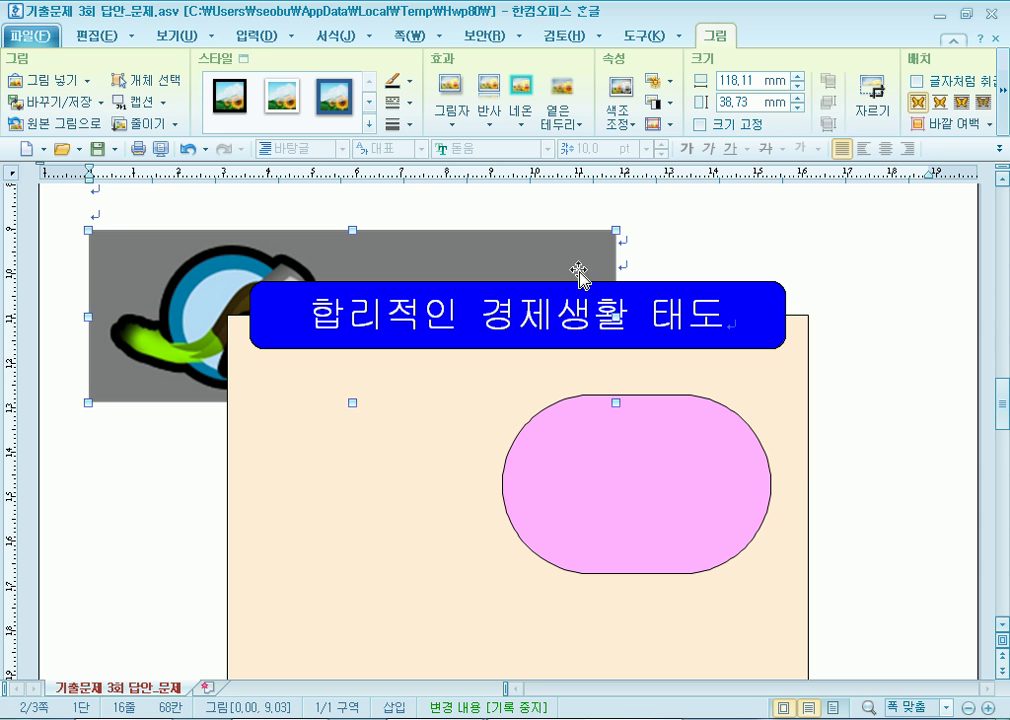
{"action": "left_click", "coordinate": [1003, 100]}
{"action": "left_click", "coordinate": [941, 102]}
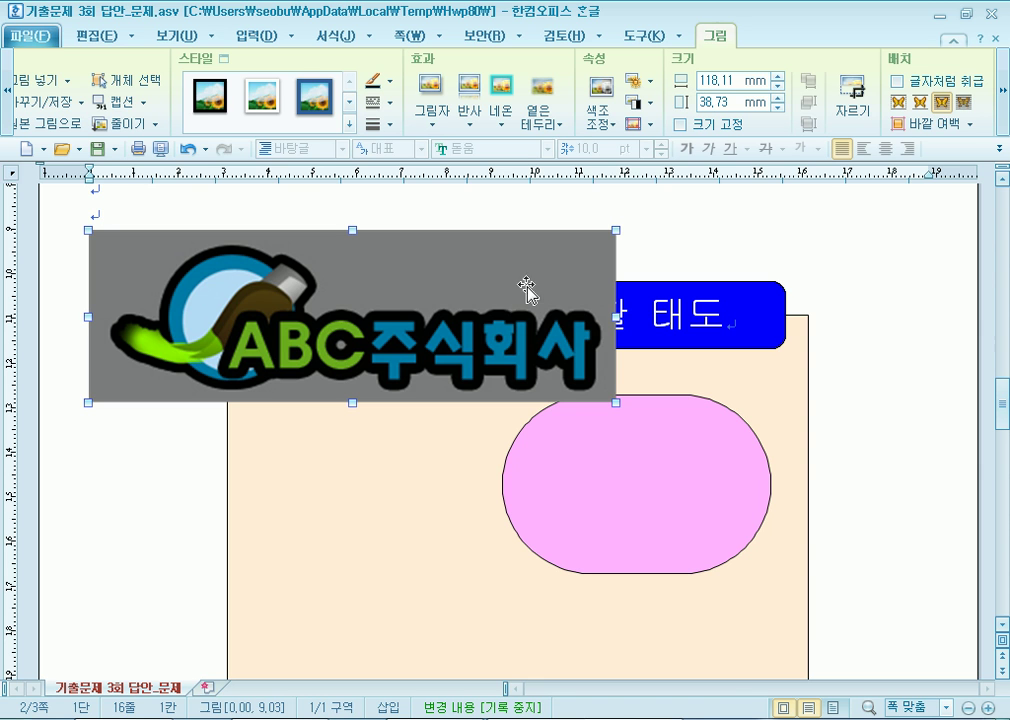
{"action": "right_click", "coordinate": [430, 300]}
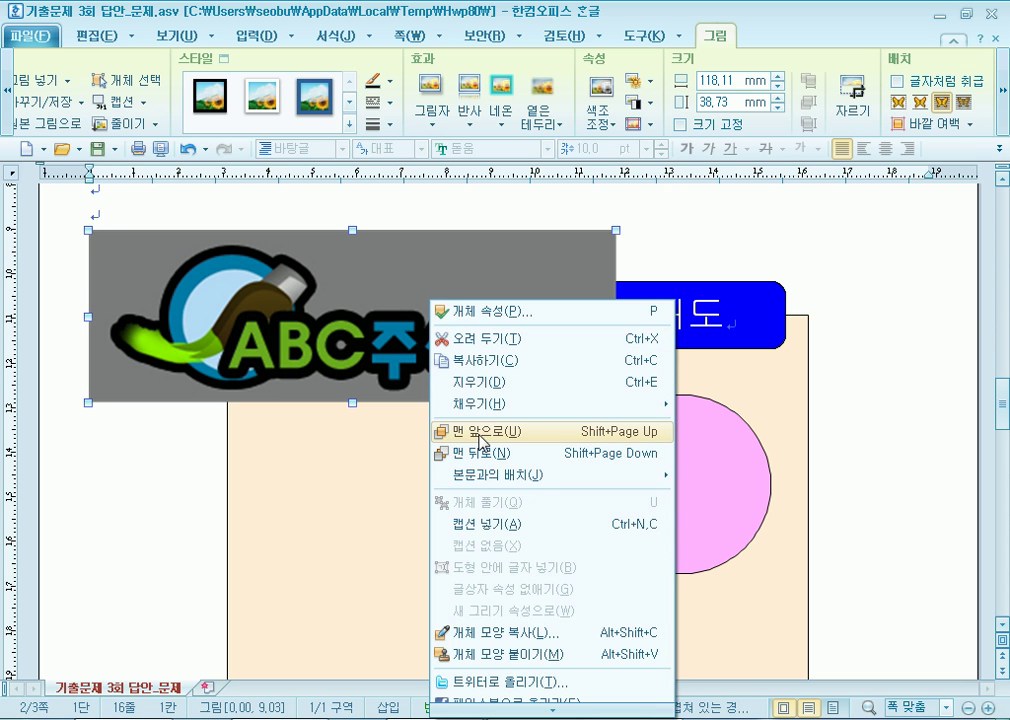
{"action": "left_click", "coordinate": [480, 433]}
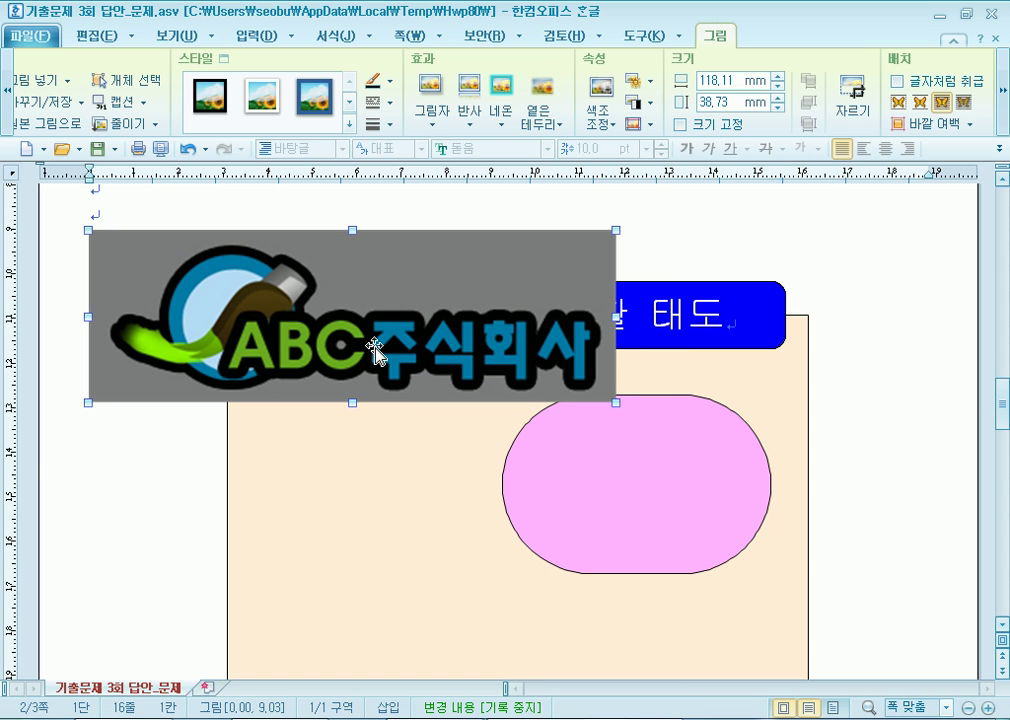
{"action": "key", "text": "ctrl+z"}
{"action": "key", "text": "ctrl+z"}
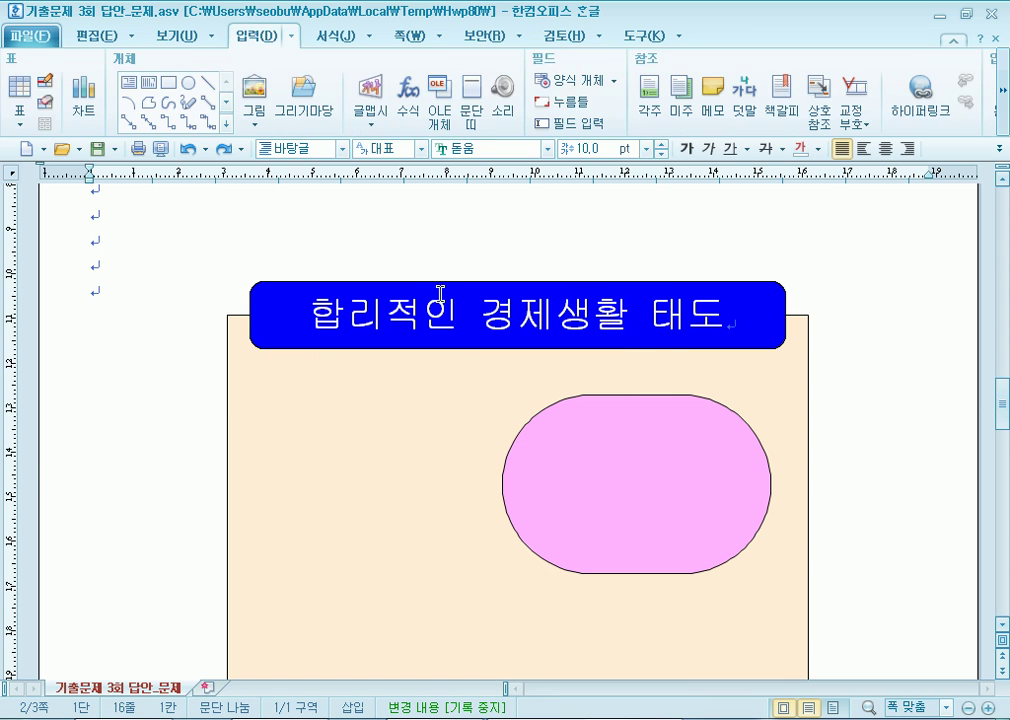
{"action": "key", "text": "ctrl+shift+z"}
Fine-tune the grayscale logo's position and show the 입력 commands with the pink shape deselected.
{"action": "left_click", "coordinate": [642, 480]}
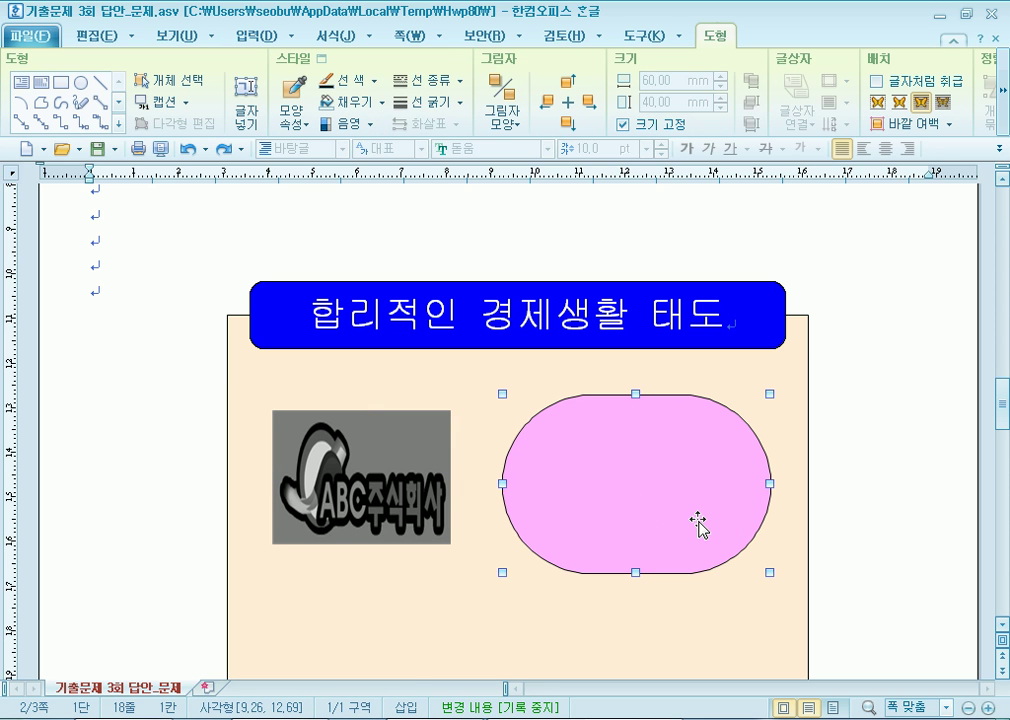
{"action": "left_click_drag", "start_coordinate": [448, 486], "coordinate": [447, 477]}
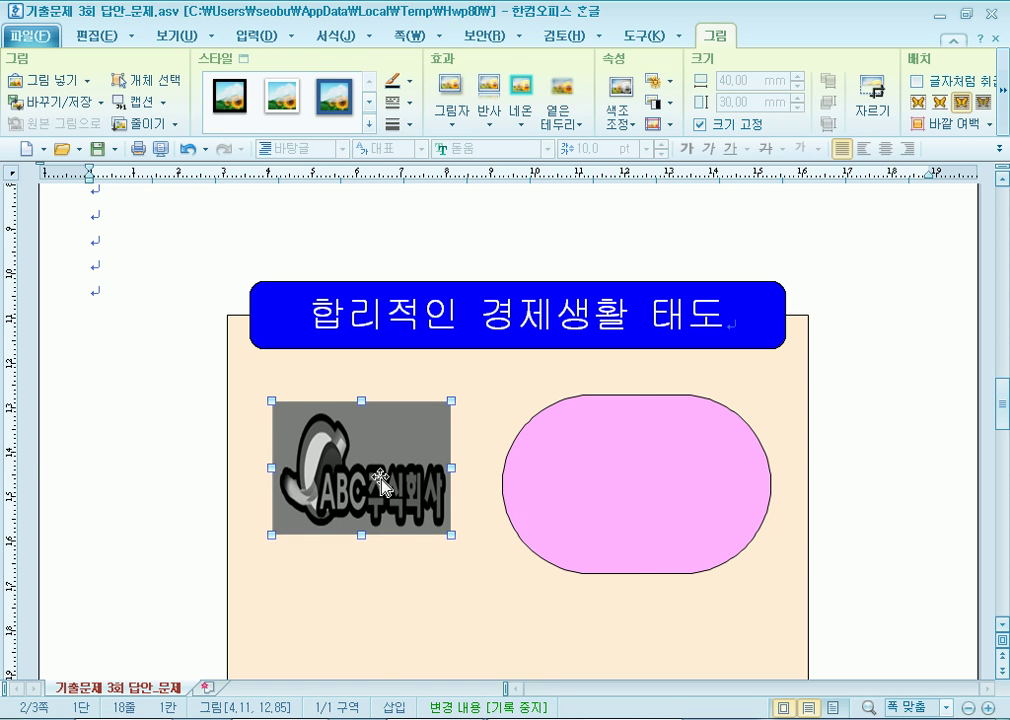
{"action": "left_click_drag", "start_coordinate": [383, 424], "coordinate": [383, 429]}
{"action": "left_click", "coordinate": [566, 487]}
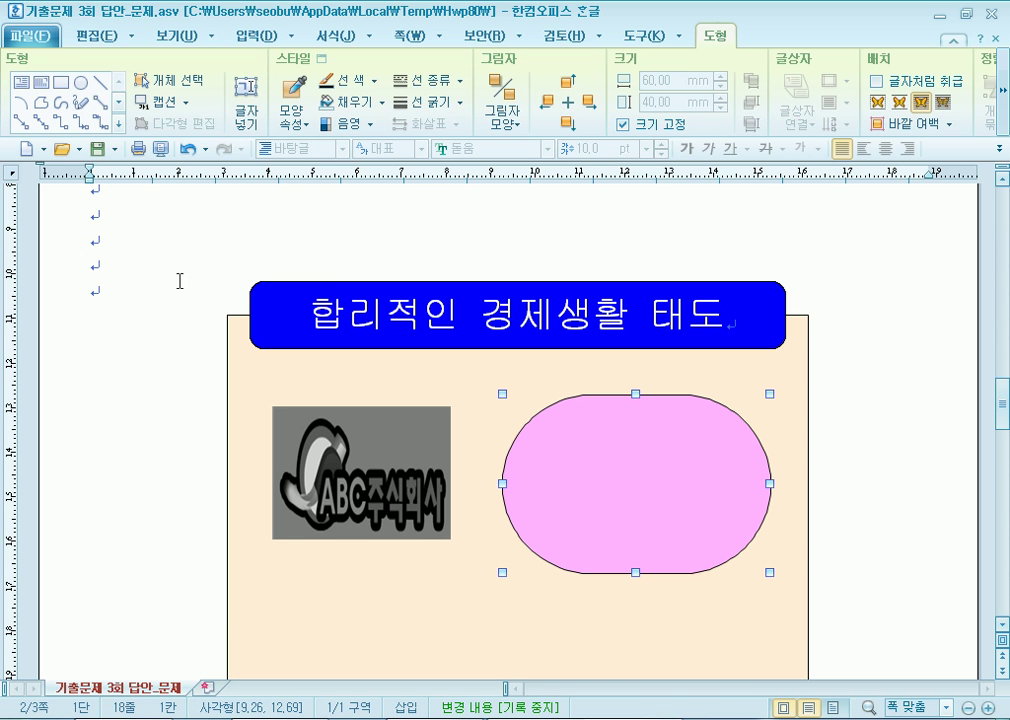
{"action": "left_click", "coordinate": [250, 38]}
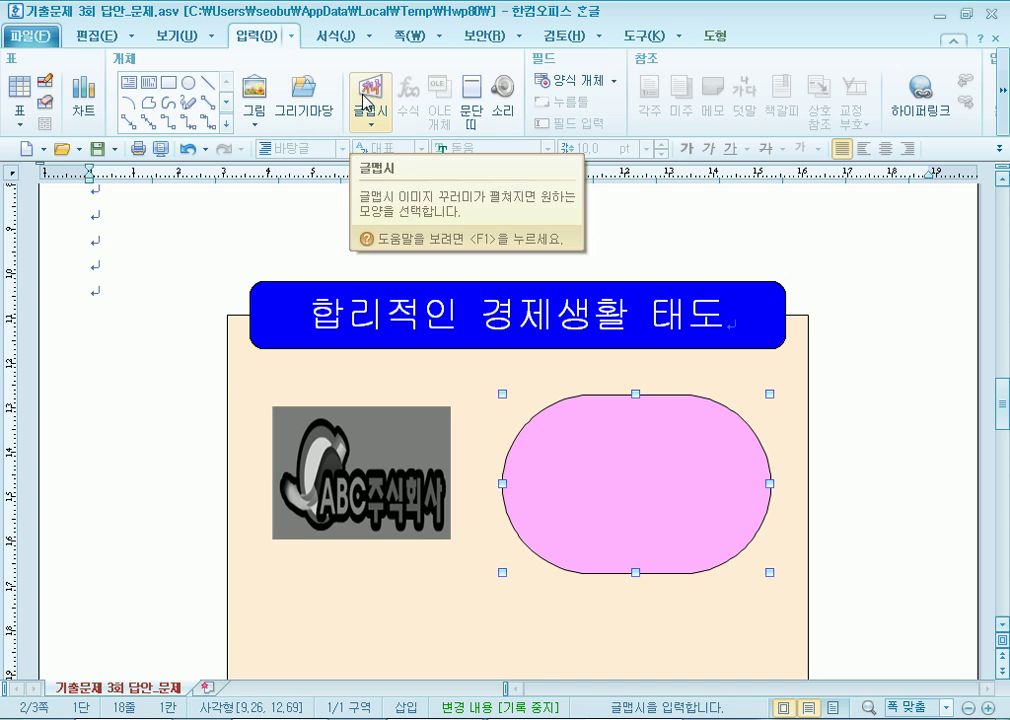
{"action": "left_click", "coordinate": [131, 268]}
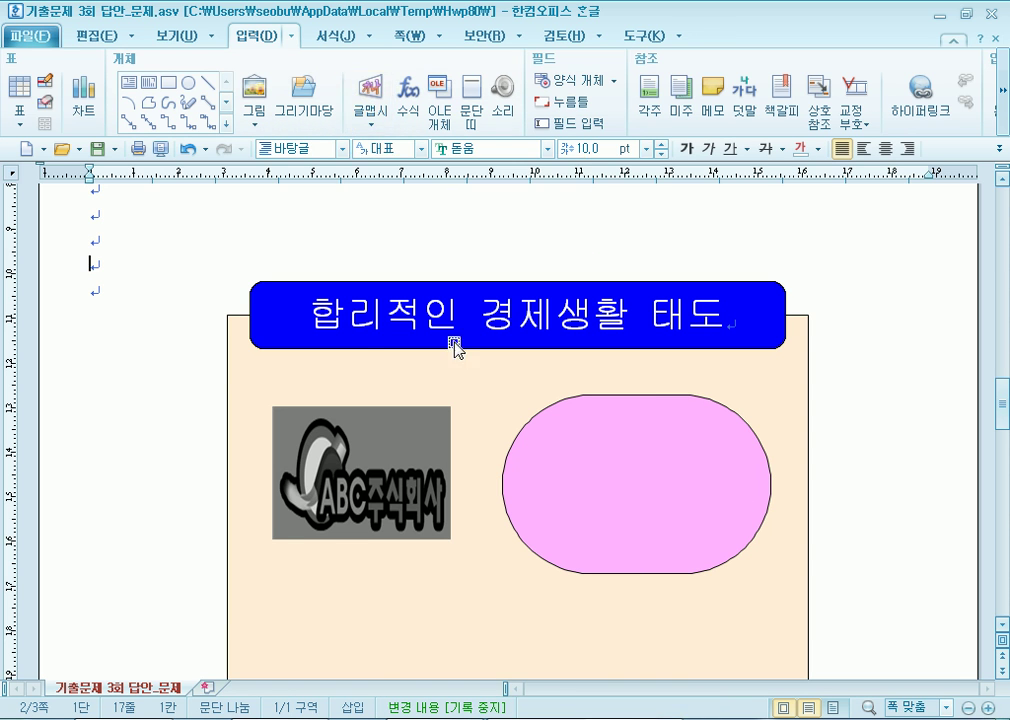
{"action": "left_click", "coordinate": [568, 484]}
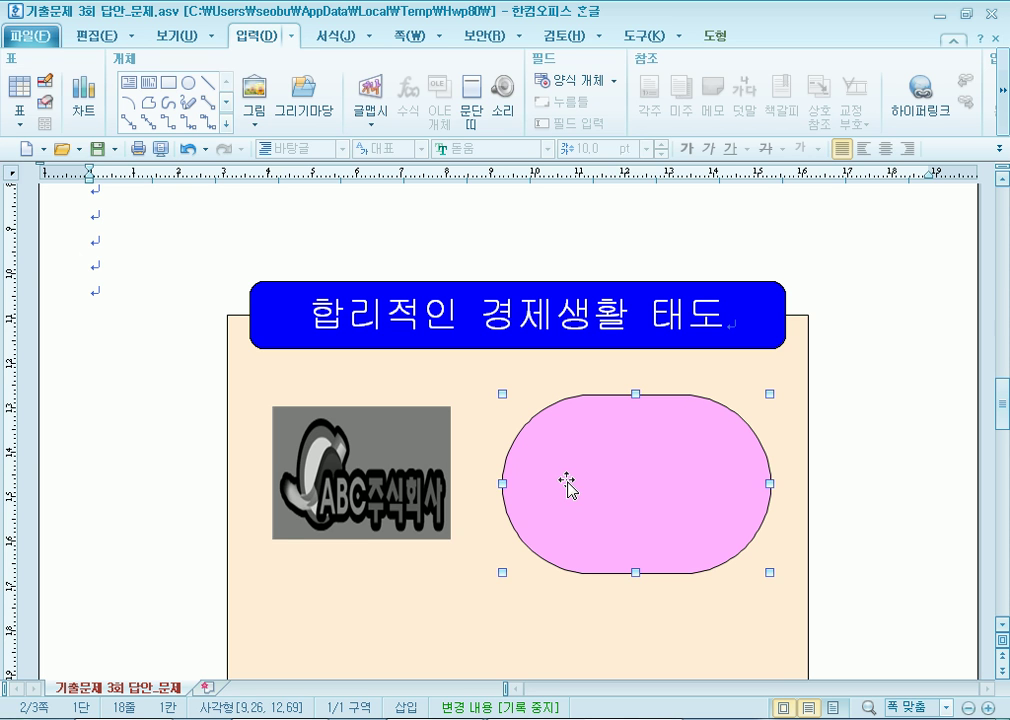
{"action": "left_click", "coordinate": [180, 262]}
Create curved 궁서 word art reading '저축가이드' from the first 글맵시 style.
{"action": "left_click", "coordinate": [372, 97]}
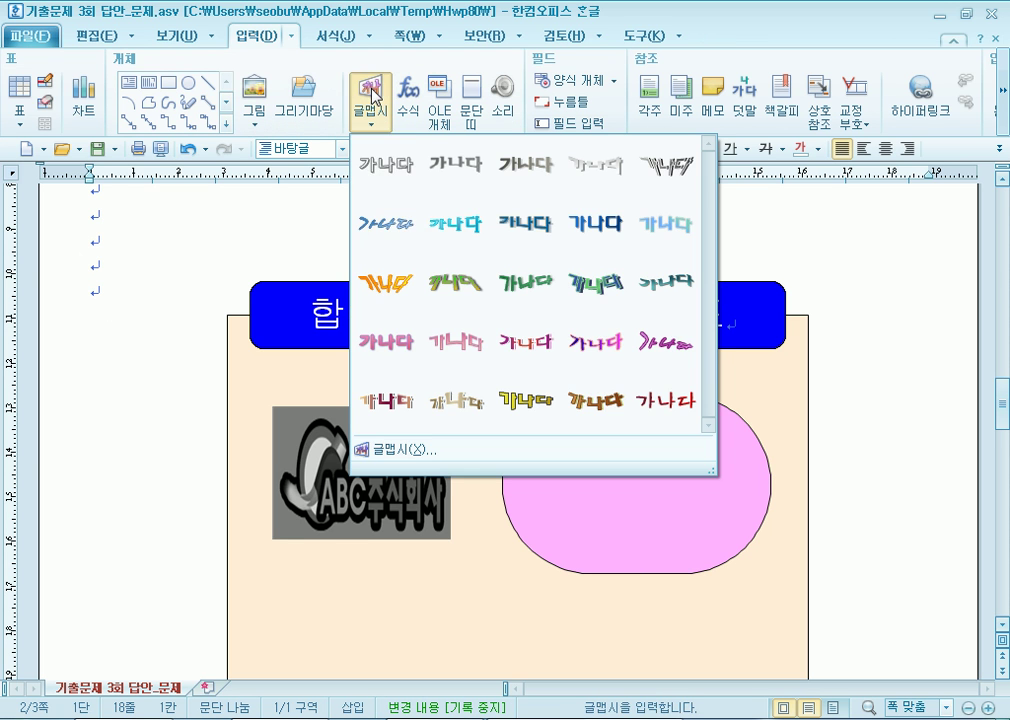
{"action": "left_click", "coordinate": [386, 166]}
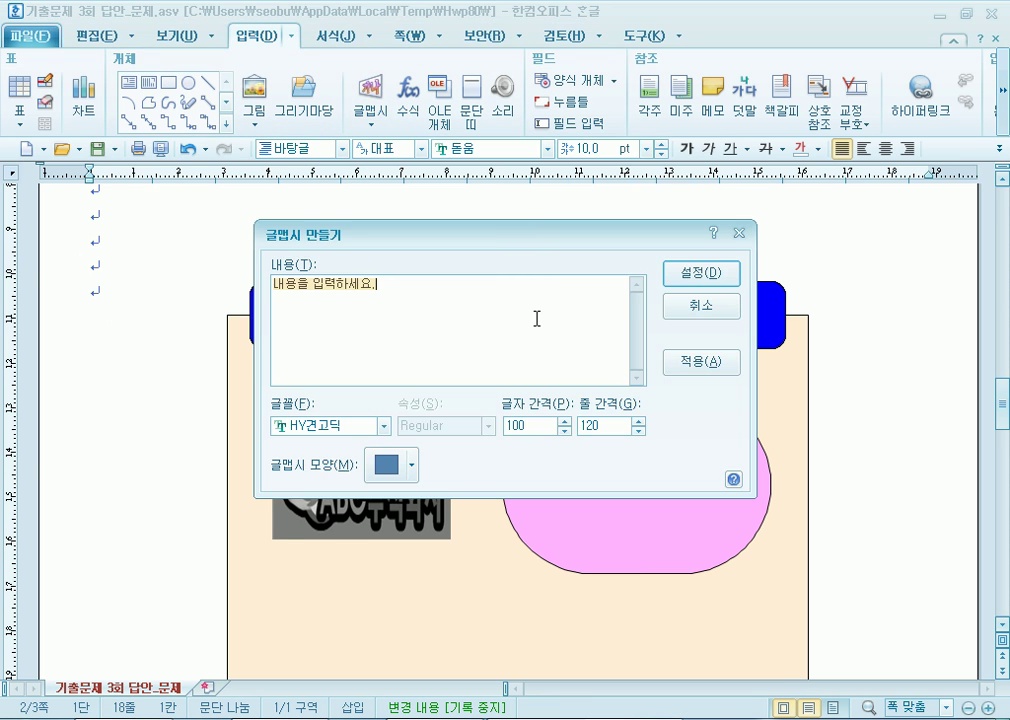
{"action": "type", "text": "ㅈ"}
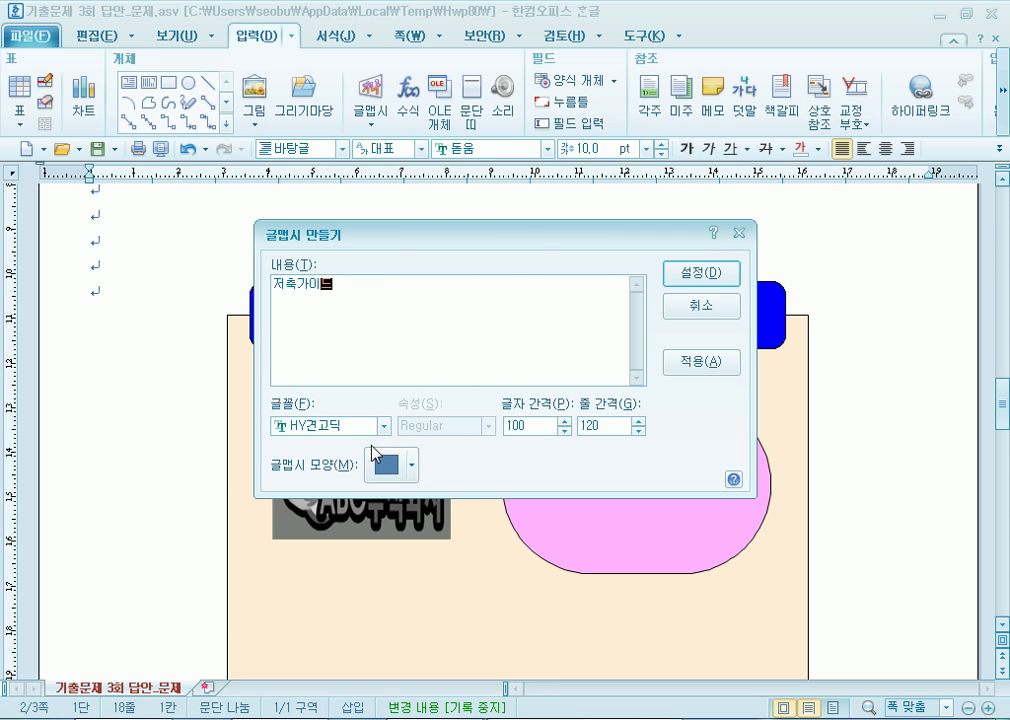
{"action": "left_click", "coordinate": [390, 464]}
{"action": "left_click", "coordinate": [376, 210]}
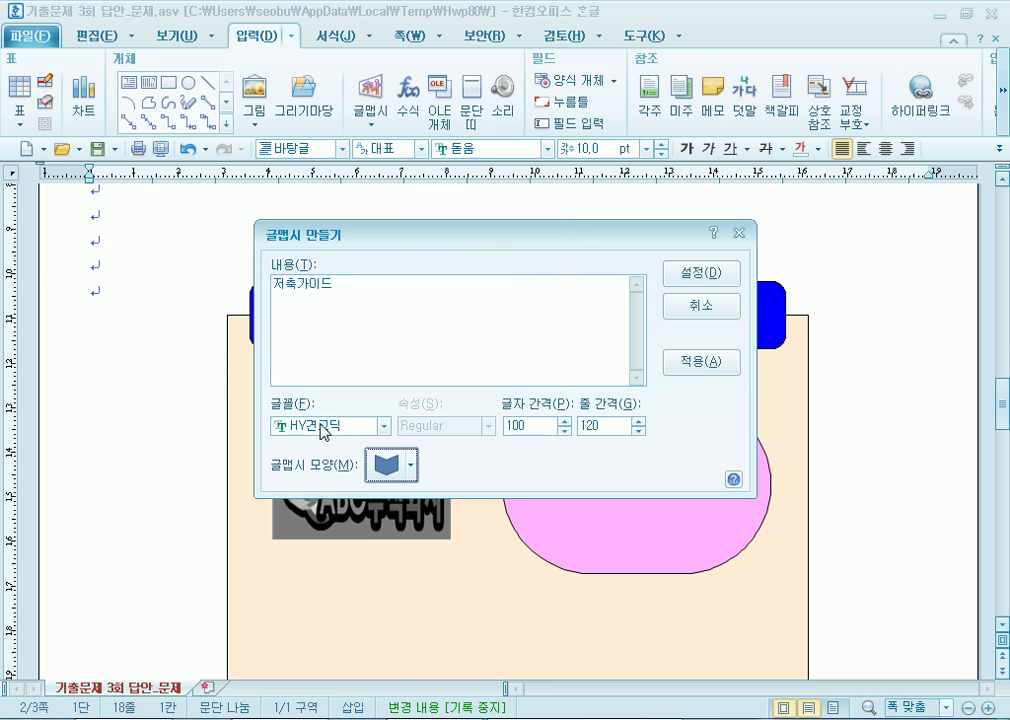
{"action": "left_click", "coordinate": [325, 428]}
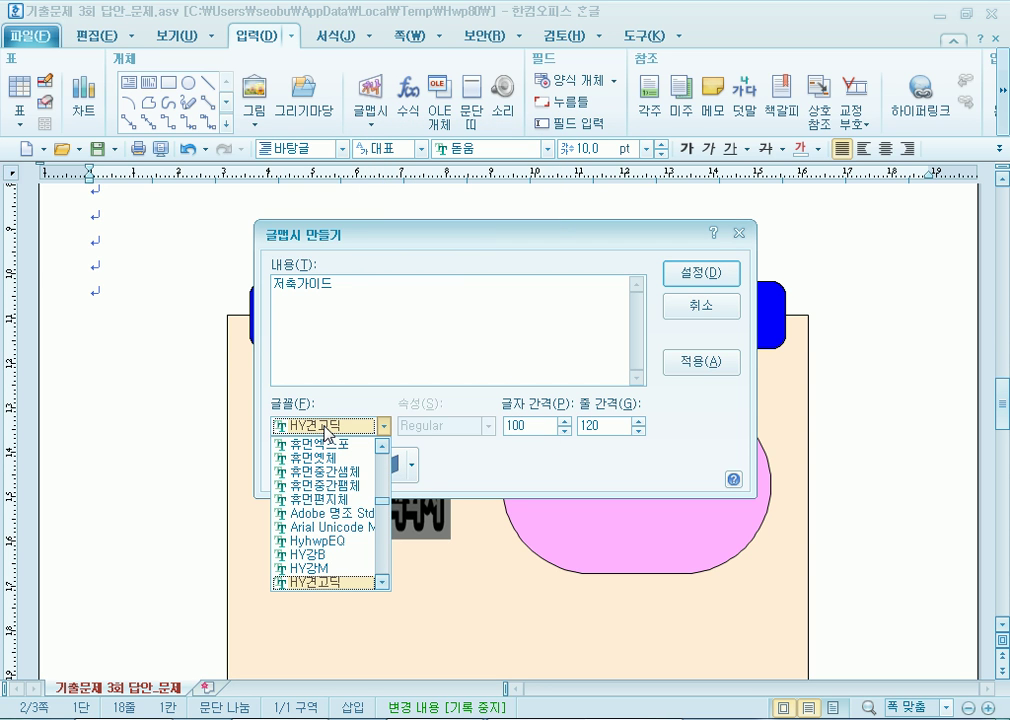
{"action": "scroll", "coordinate": [360, 512], "scroll_direction": "up", "scroll_amount": 1}
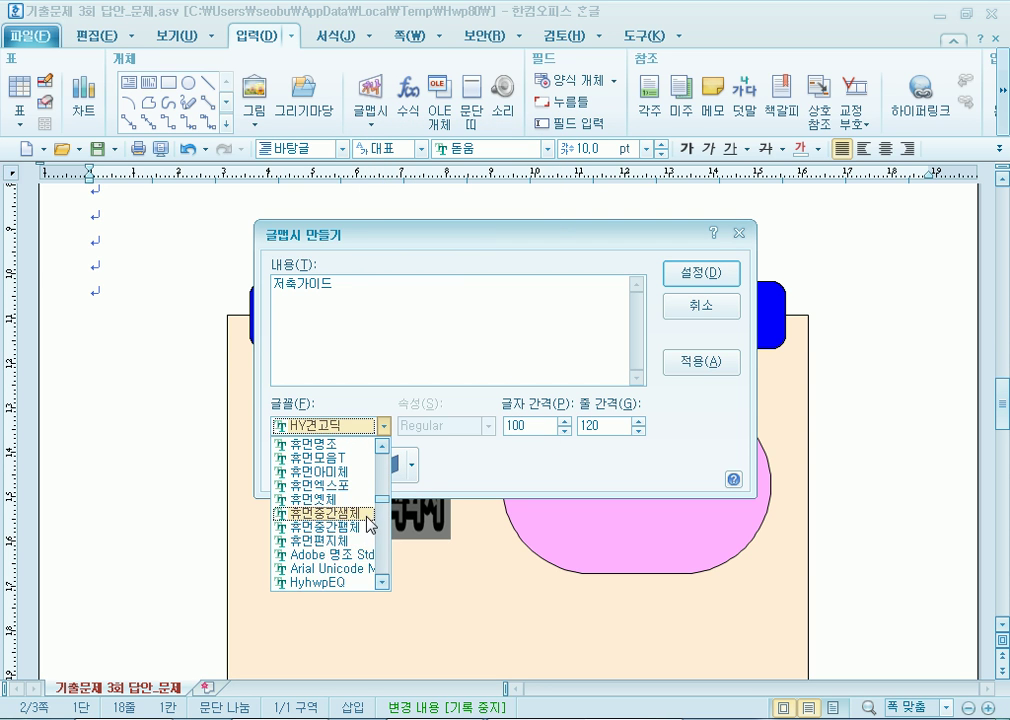
{"action": "left_click_drag", "start_coordinate": [383, 503], "coordinate": [384, 457]}
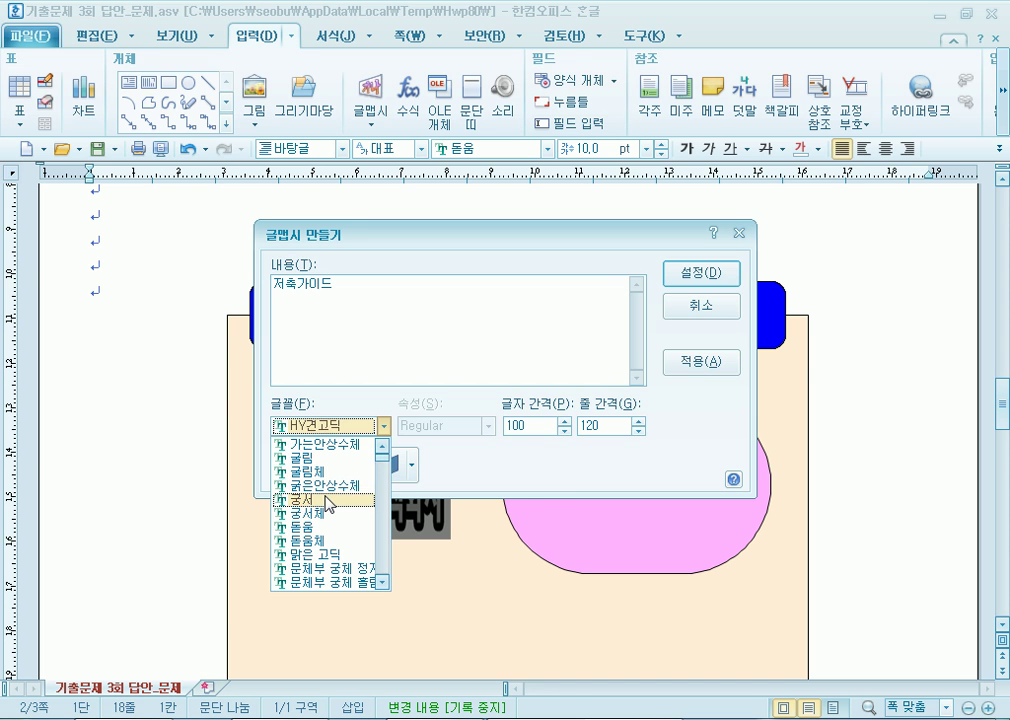
{"action": "left_click", "coordinate": [320, 499]}
{"action": "left_click", "coordinate": [701, 272]}
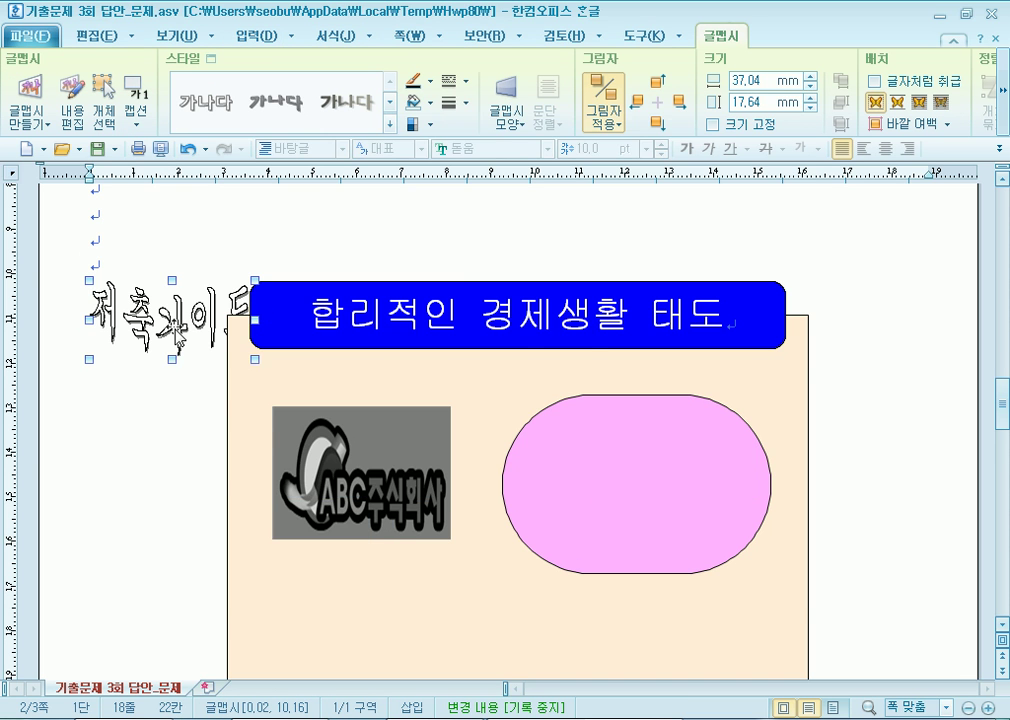
Give the word art a red fill and a solid red outline.
{"action": "double_click", "coordinate": [138, 262]}
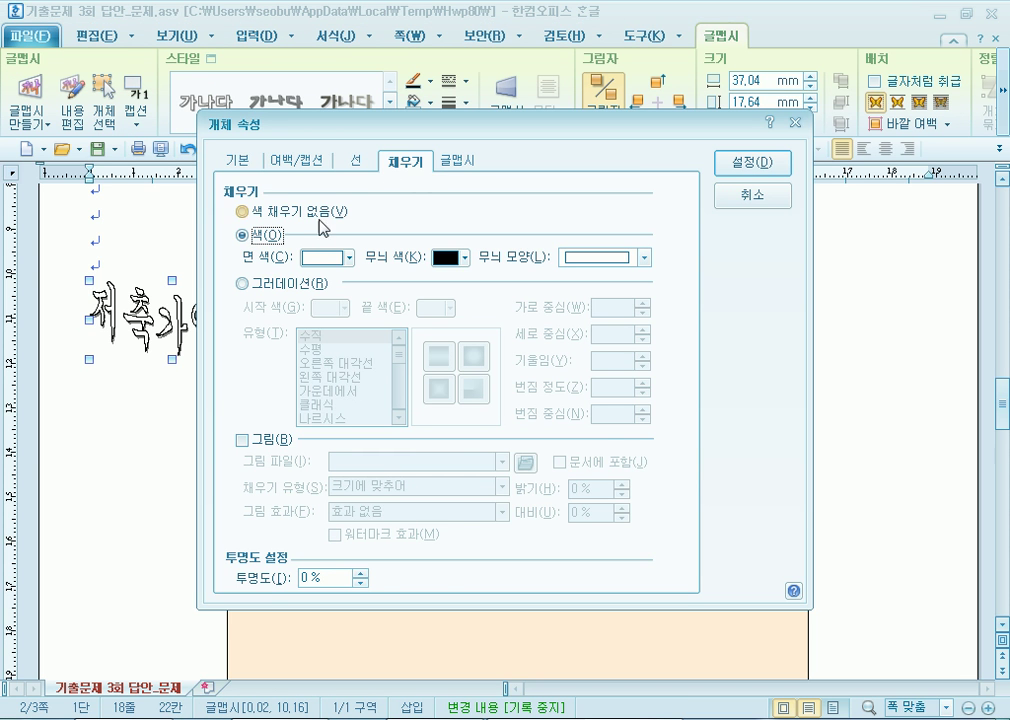
{"action": "left_click", "coordinate": [305, 262]}
{"action": "left_click", "coordinate": [330, 310]}
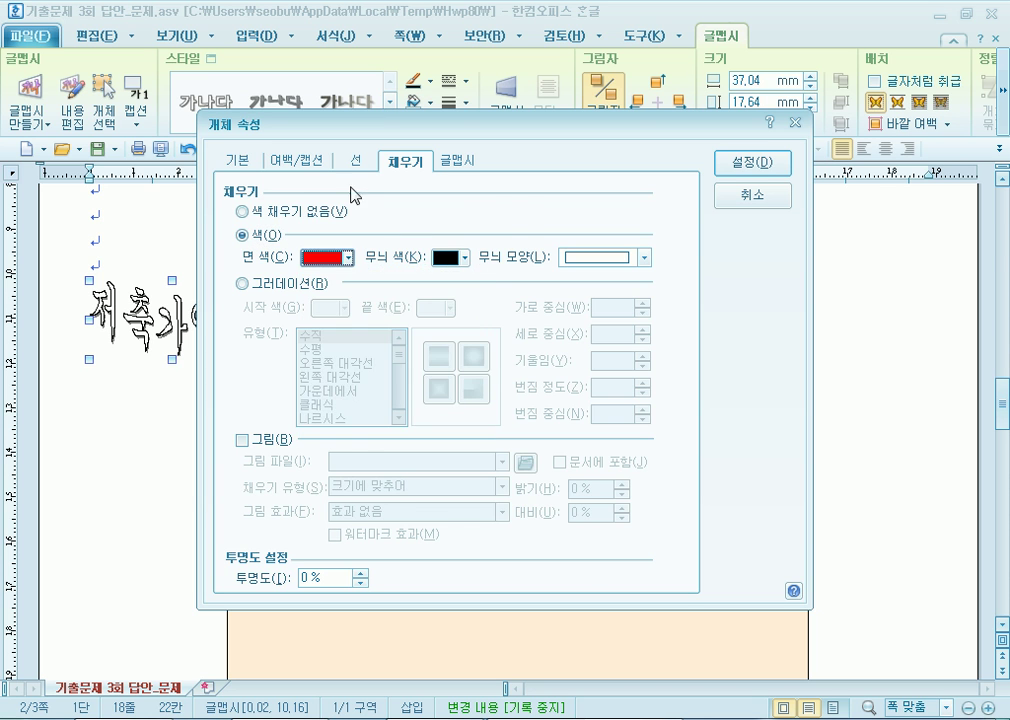
{"action": "left_click", "coordinate": [358, 164]}
{"action": "left_click", "coordinate": [580, 210]}
{"action": "left_click", "coordinate": [570, 226]}
{"action": "left_click", "coordinate": [575, 210]}
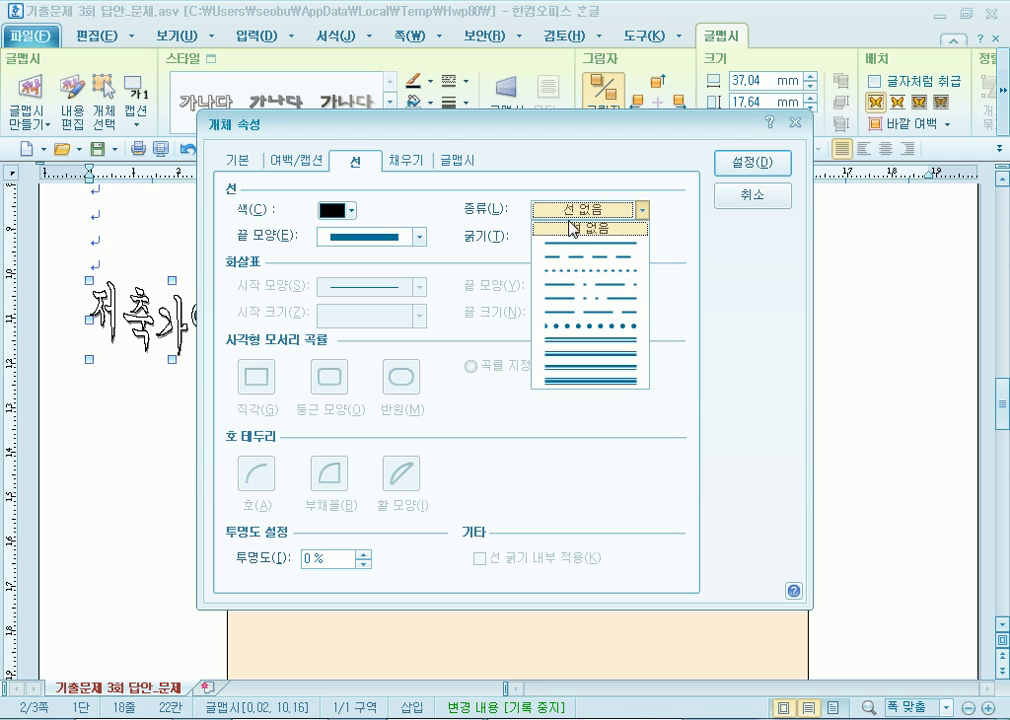
{"action": "left_click", "coordinate": [560, 243]}
{"action": "left_click", "coordinate": [334, 210]}
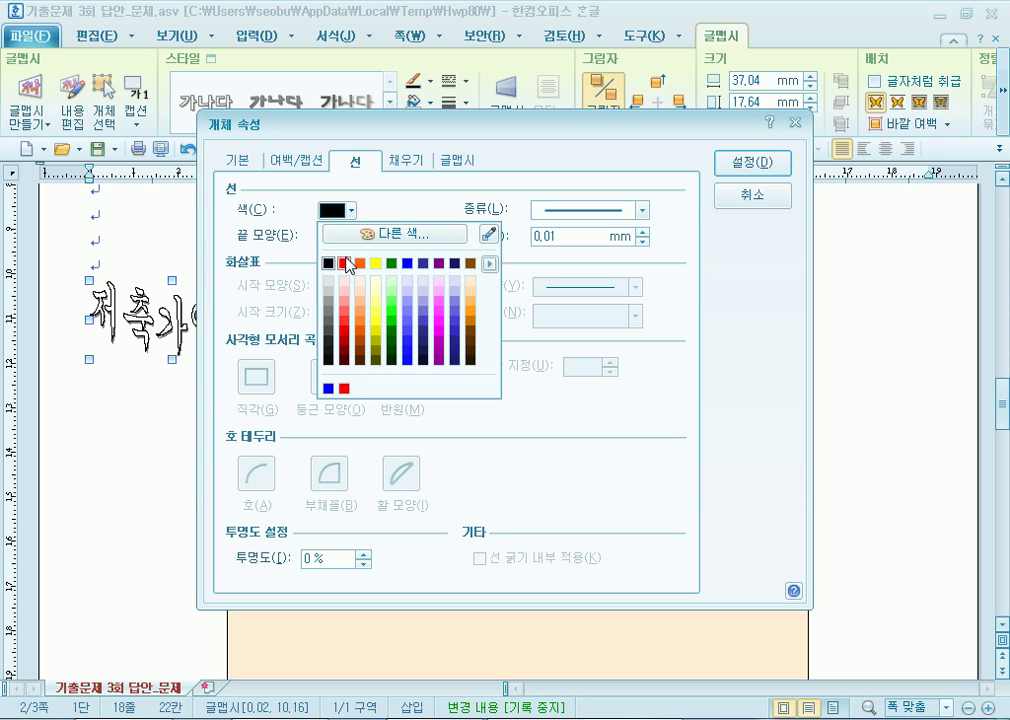
{"action": "left_click", "coordinate": [344, 263]}
{"action": "left_click", "coordinate": [752, 163]}
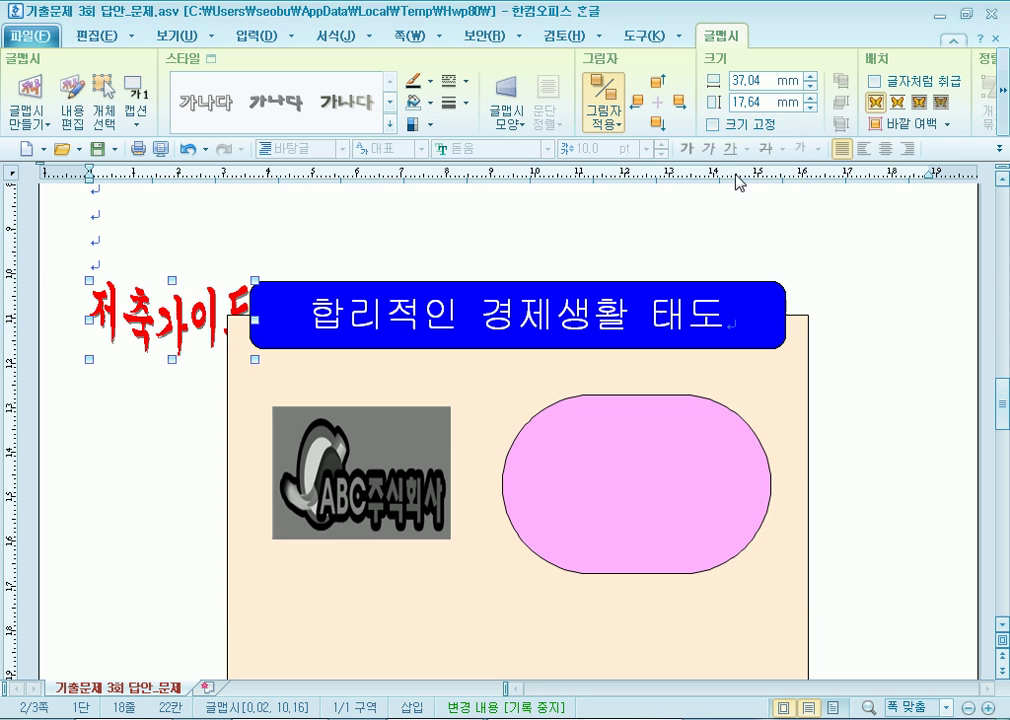
Remove the word art's shadow and lock its size at 50 × 30 mm.
{"action": "double_click", "coordinate": [176, 332]}
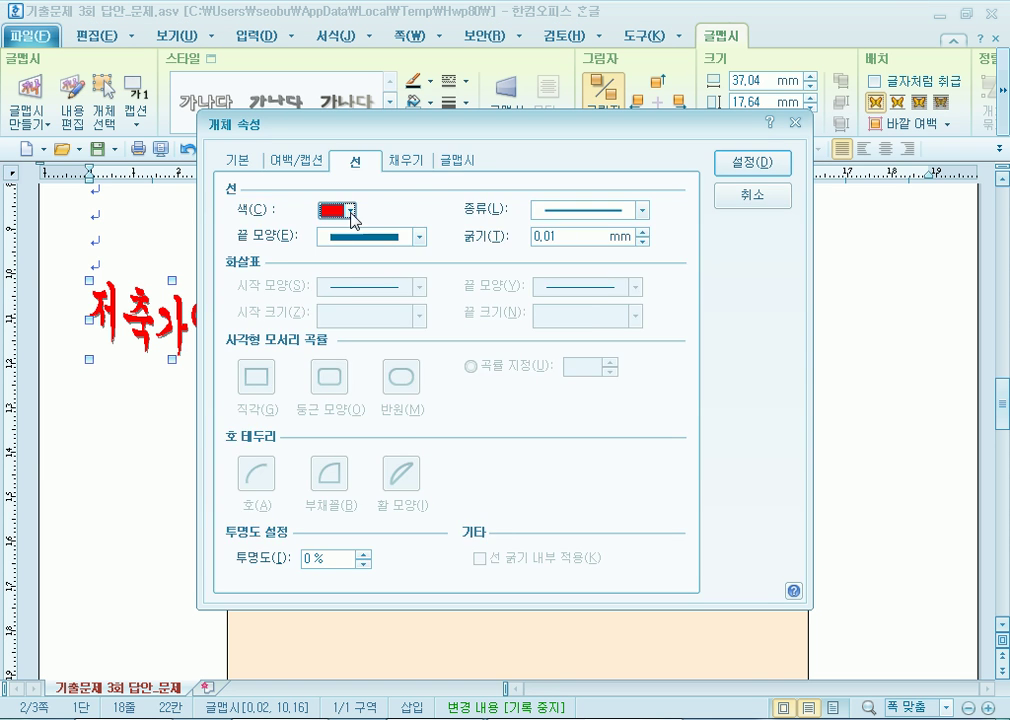
{"action": "left_click", "coordinate": [462, 162]}
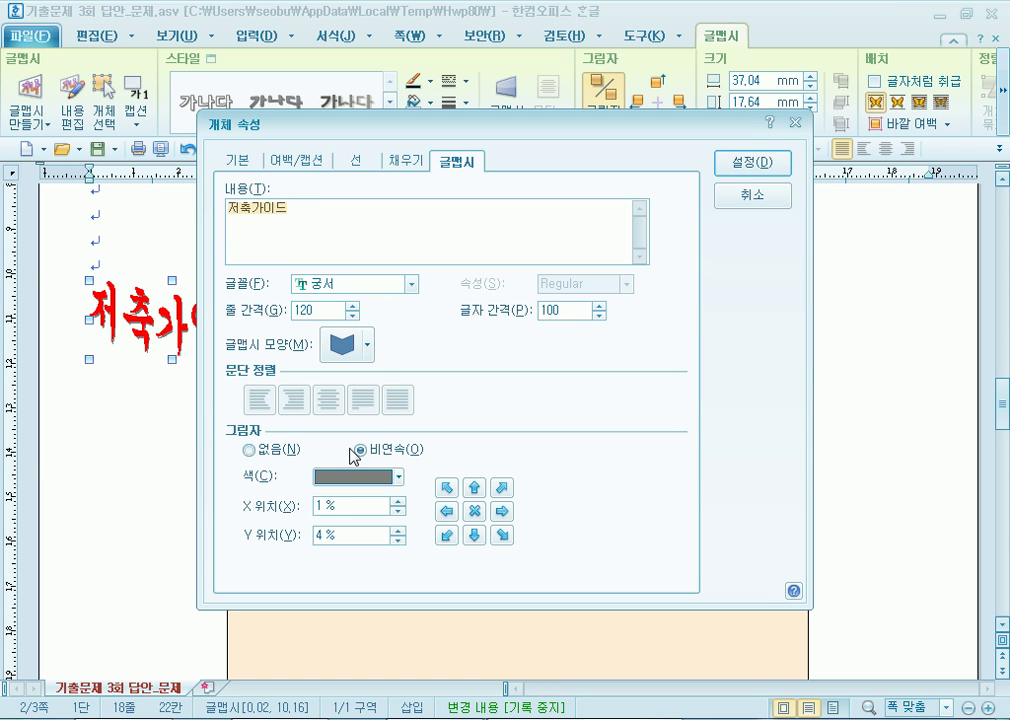
{"action": "left_click", "coordinate": [249, 450]}
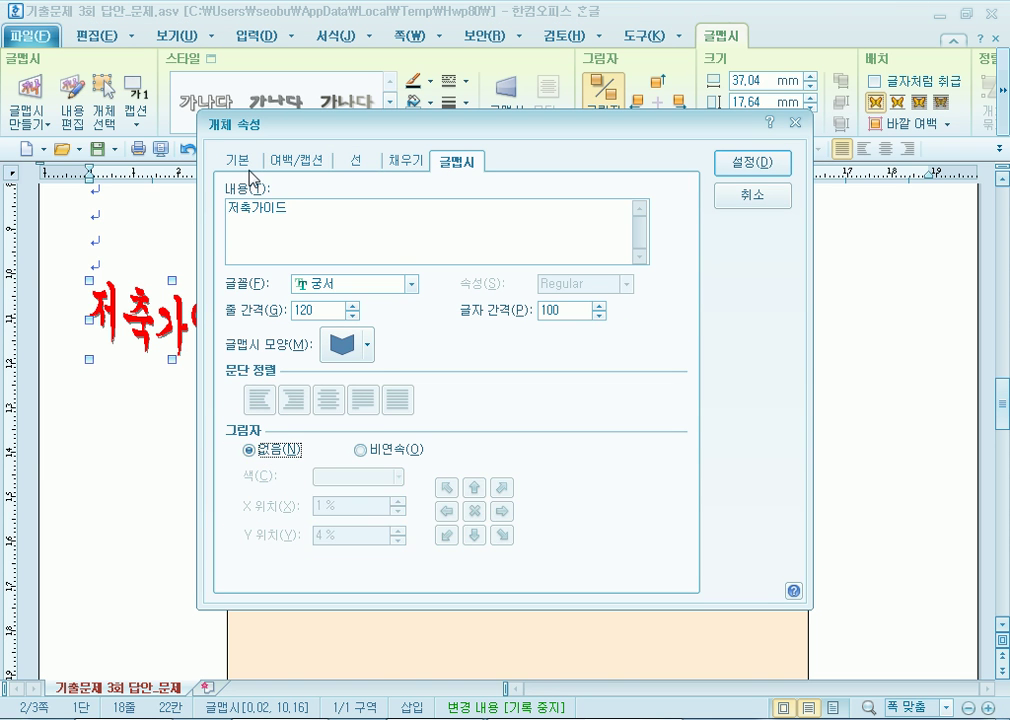
{"action": "left_click", "coordinate": [240, 160]}
{"action": "key", "text": "Tab"}
{"action": "key", "text": "Tab"}
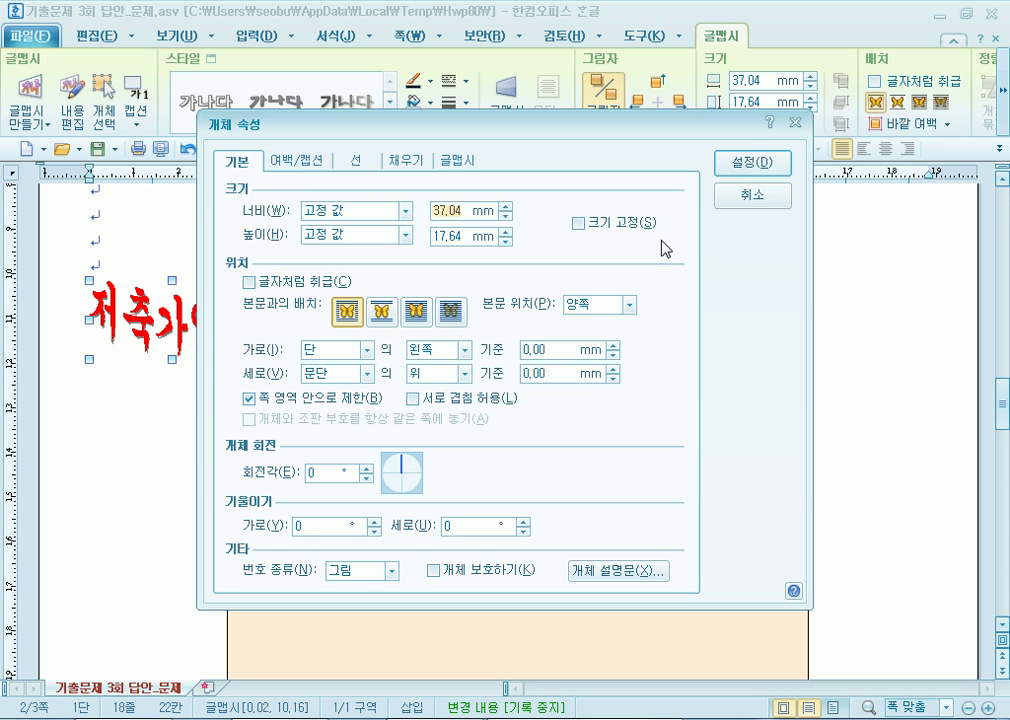
{"action": "type", "text": "50"}
{"action": "key", "text": "Tab"}
{"action": "key", "text": "Tab"}
{"action": "type", "text": "30"}
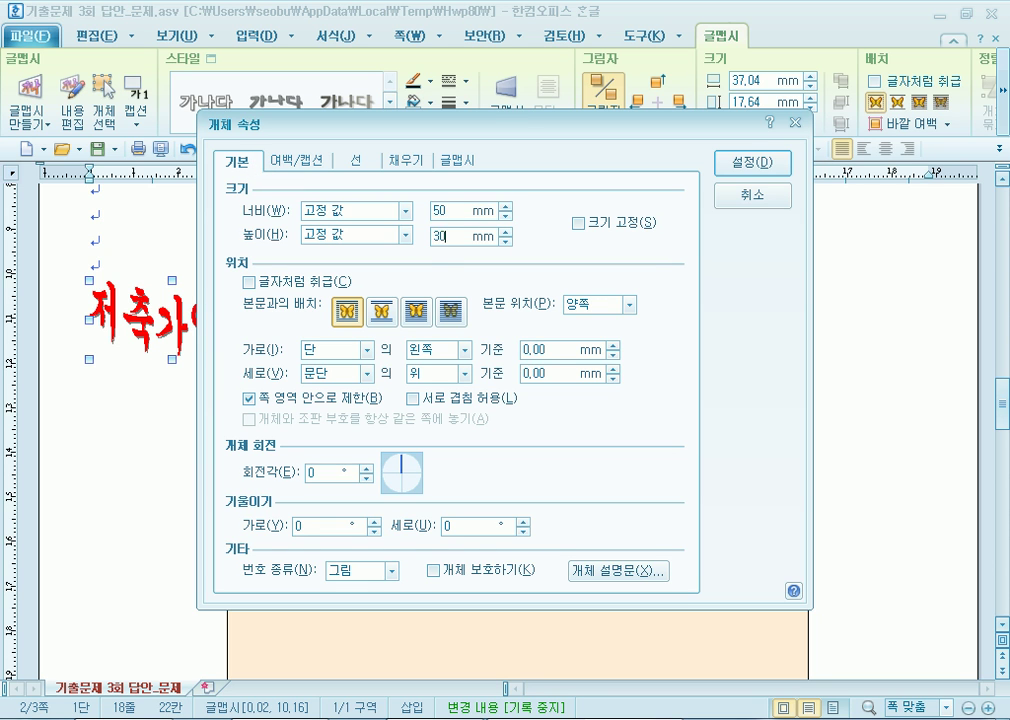
{"action": "left_click", "coordinate": [600, 224]}
{"action": "left_click", "coordinate": [740, 164]}
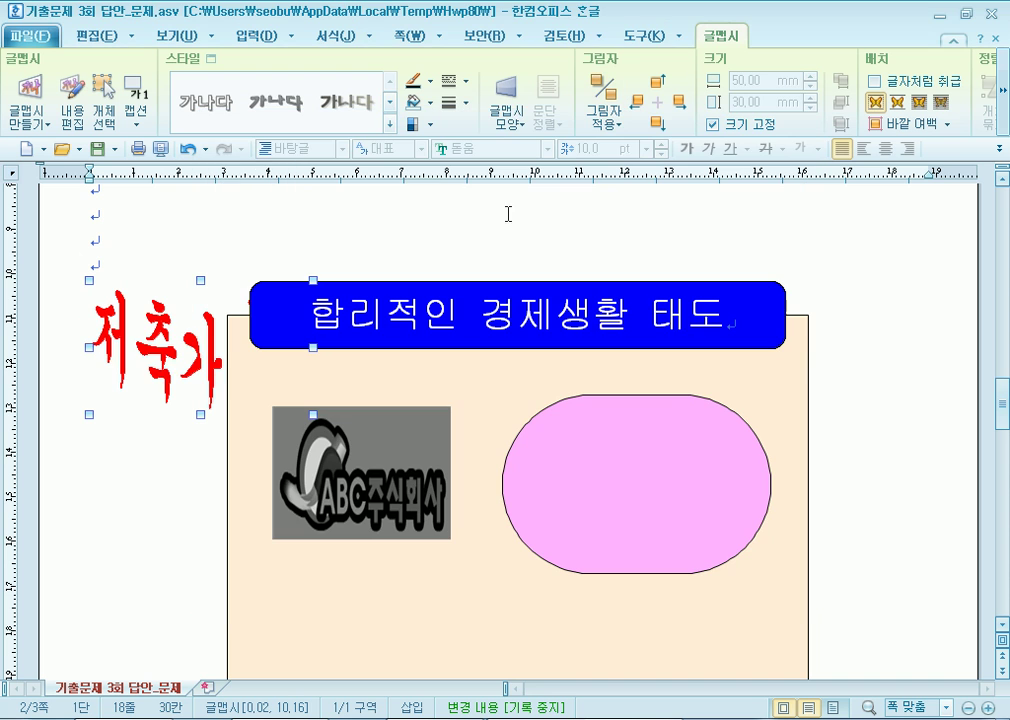
Set the word art in front of text and move it onto the pink rounded shape.
{"action": "left_click", "coordinate": [920, 103]}
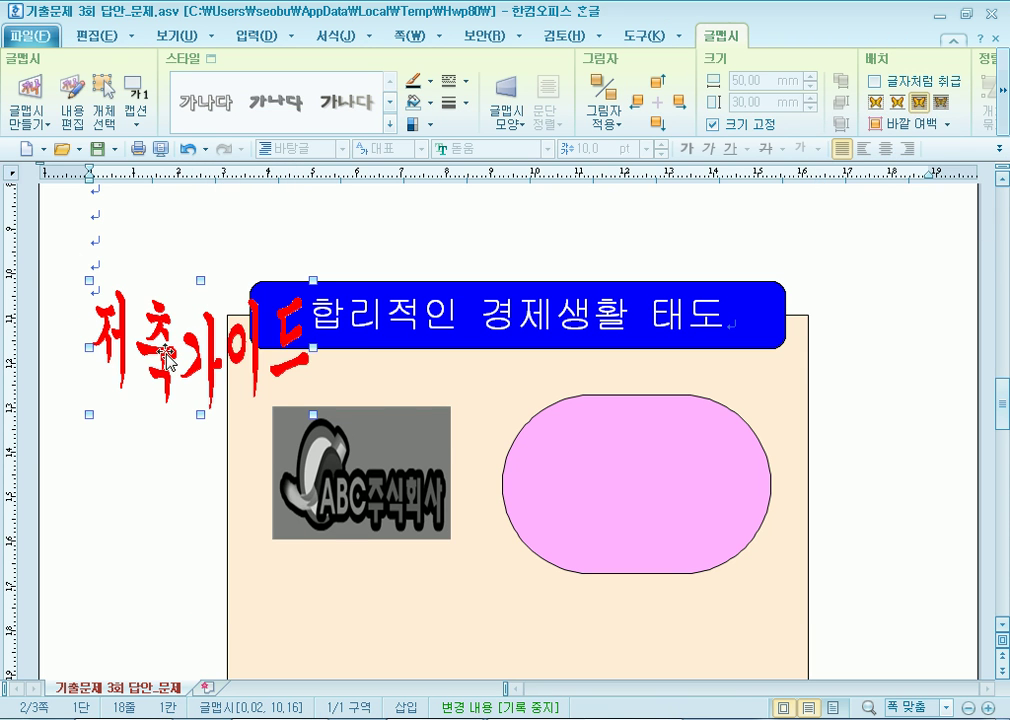
{"action": "left_click_drag", "start_coordinate": [603, 497], "coordinate": [604, 495]}
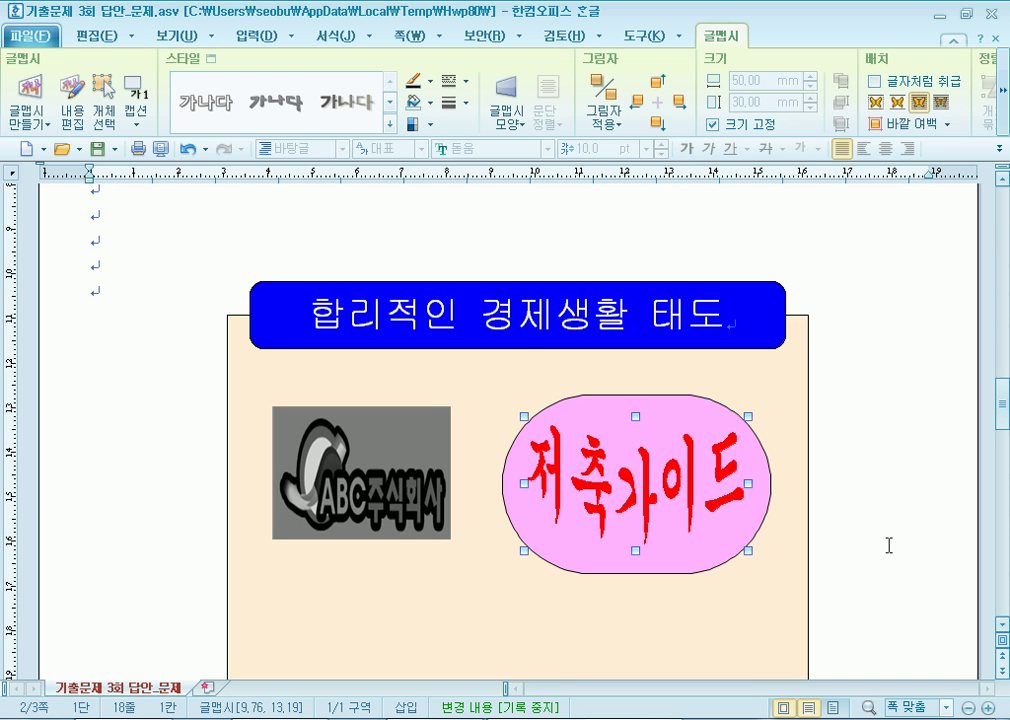
{"action": "left_click_drag", "start_coordinate": [655, 489], "coordinate": [658, 501]}
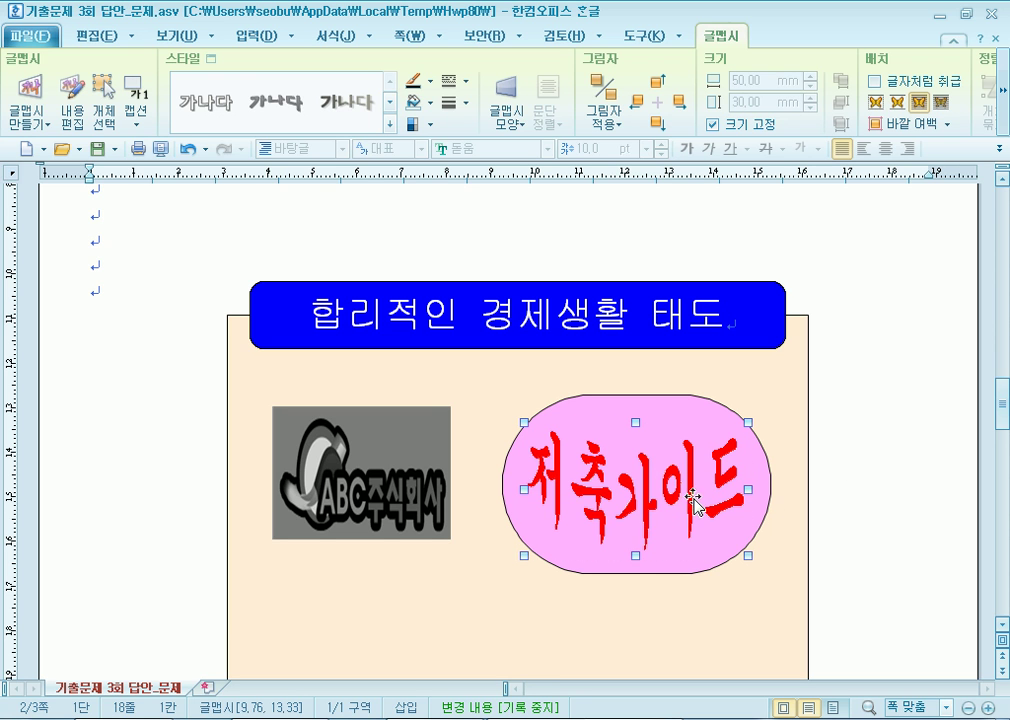
{"action": "left_click", "coordinate": [665, 404]}
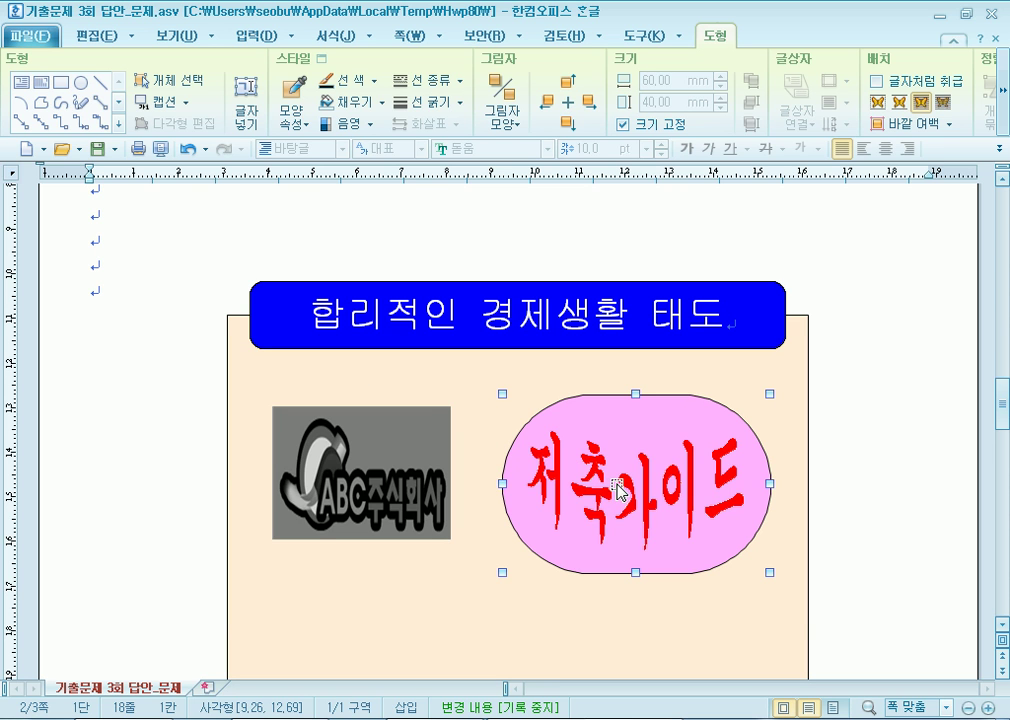
Let the beige rectangle hold text and cut-paste the 저축가이드 word art into it.
{"action": "left_click", "coordinate": [431, 607]}
{"action": "right_click", "coordinate": [431, 607]}
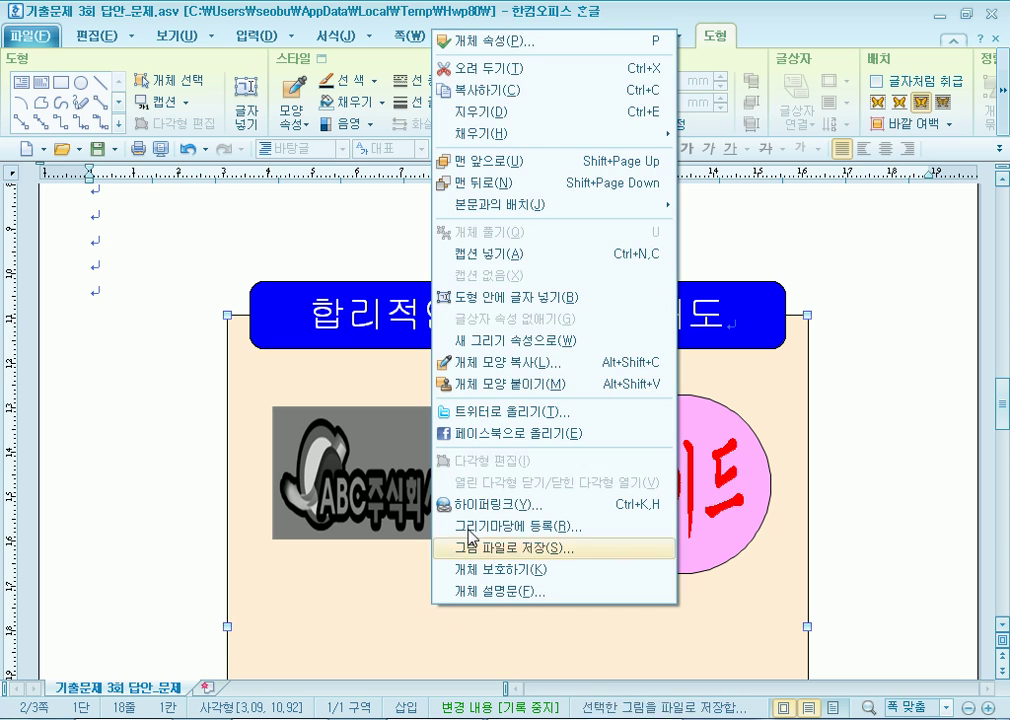
{"action": "left_click", "coordinate": [551, 296]}
{"action": "left_click", "coordinate": [593, 513]}
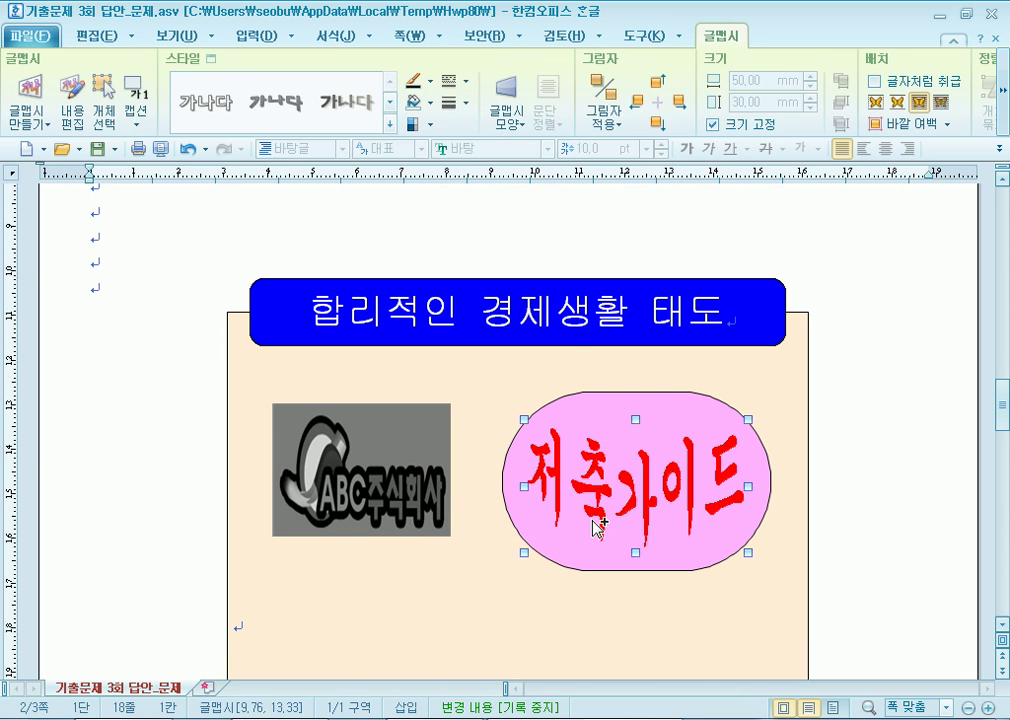
{"action": "key", "text": "ctrl+x"}
{"action": "left_click", "coordinate": [440, 617]}
{"action": "key", "text": "ctrl+v"}
Reposition the pasted word art just under the pink shape.
{"action": "scroll", "coordinate": [754, 635], "scroll_direction": "down", "scroll_amount": 3}
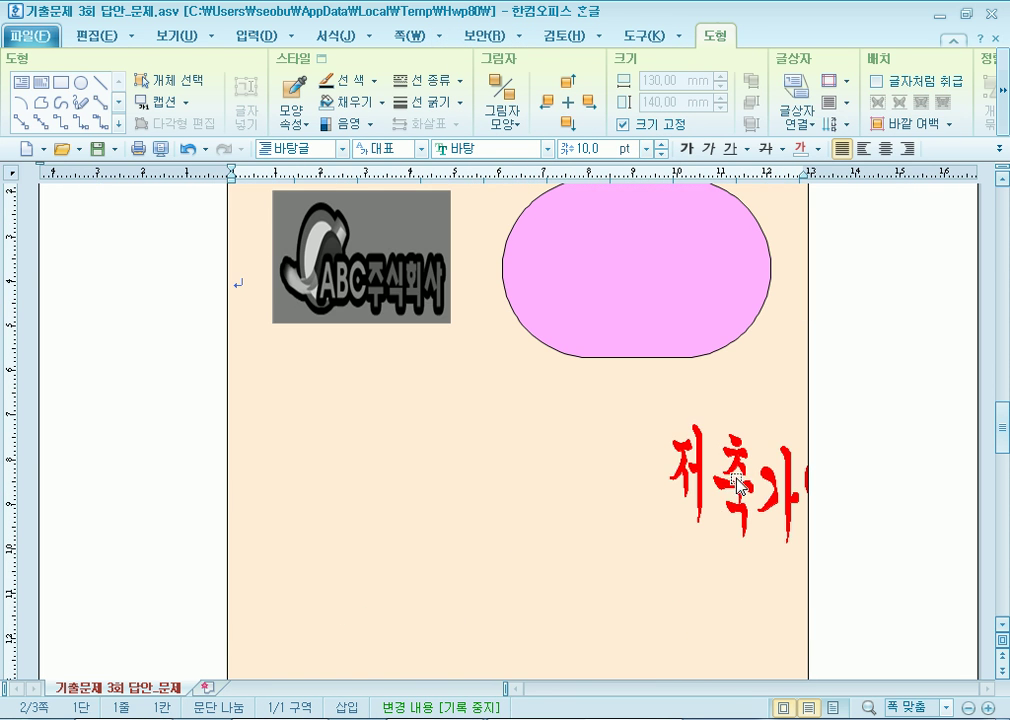
{"action": "left_click", "coordinate": [739, 526]}
{"action": "left_click_drag", "start_coordinate": [748, 487], "coordinate": [610, 418]}
{"action": "scroll", "coordinate": [637, 490], "scroll_direction": "up", "scroll_amount": 1}
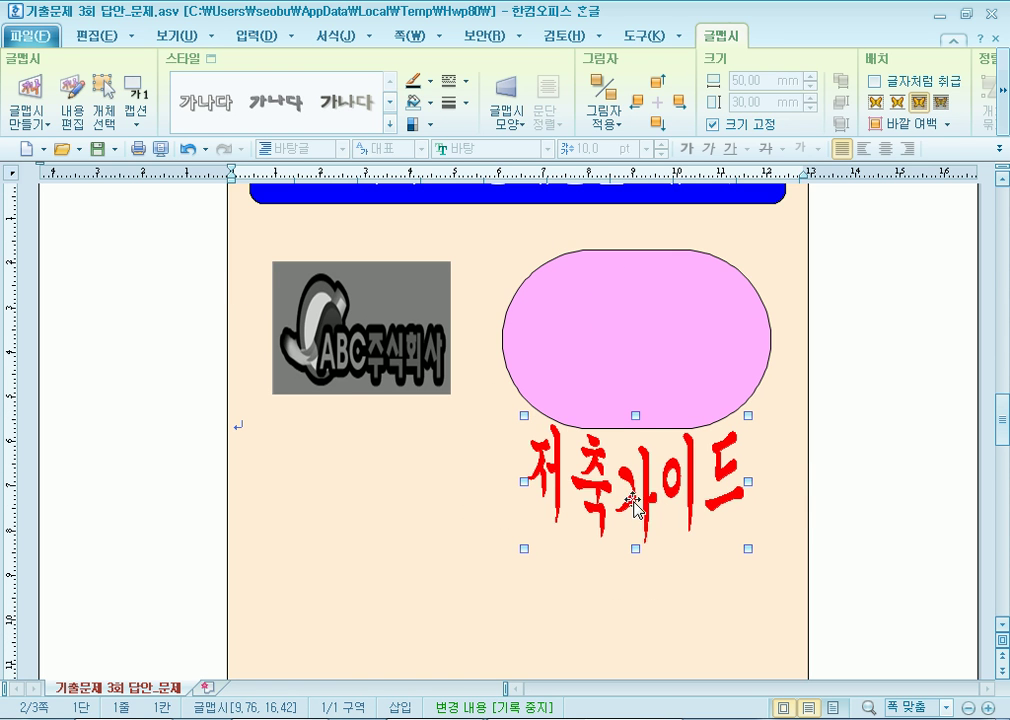
{"action": "left_click_drag", "start_coordinate": [636, 510], "coordinate": [649, 379]}
{"action": "left_click", "coordinate": [345, 464]}
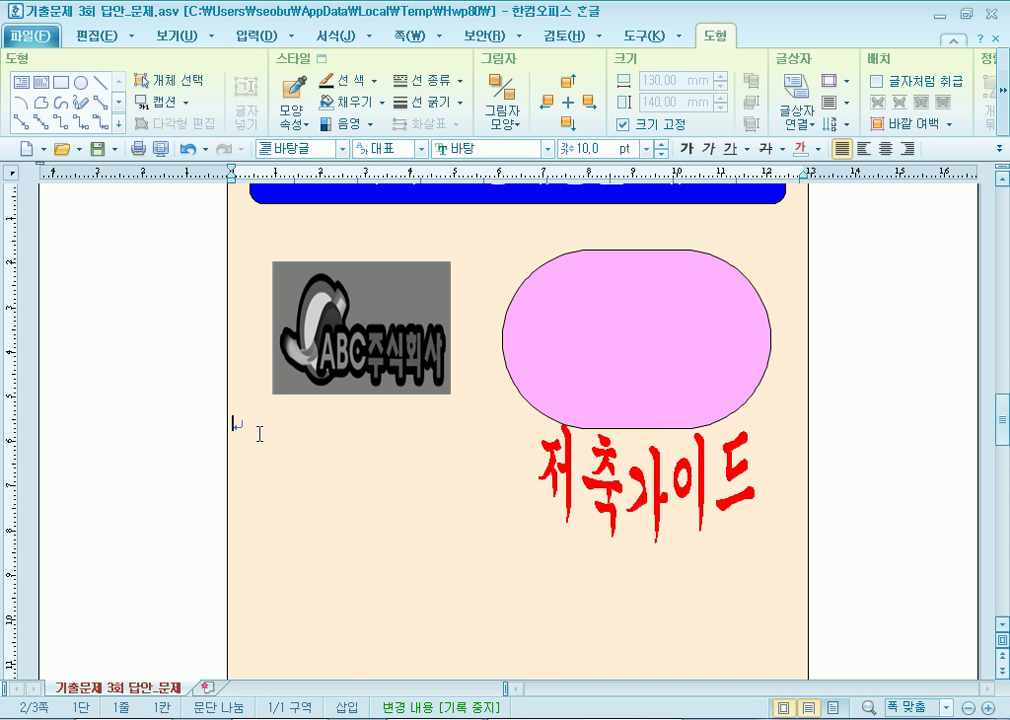
Shift the 저축가이드 word art slightly left, then cut it with 오려 두기.
{"action": "left_click", "coordinate": [646, 380]}
{"action": "left_click", "coordinate": [620, 509]}
{"action": "mouse_move", "coordinate": [620, 509]}
{"action": "left_mouse_down"}
{"action": "mouse_move", "coordinate": [615, 365]}
{"action": "mouse_move", "coordinate": [611, 505]}
{"action": "left_mouse_up"}
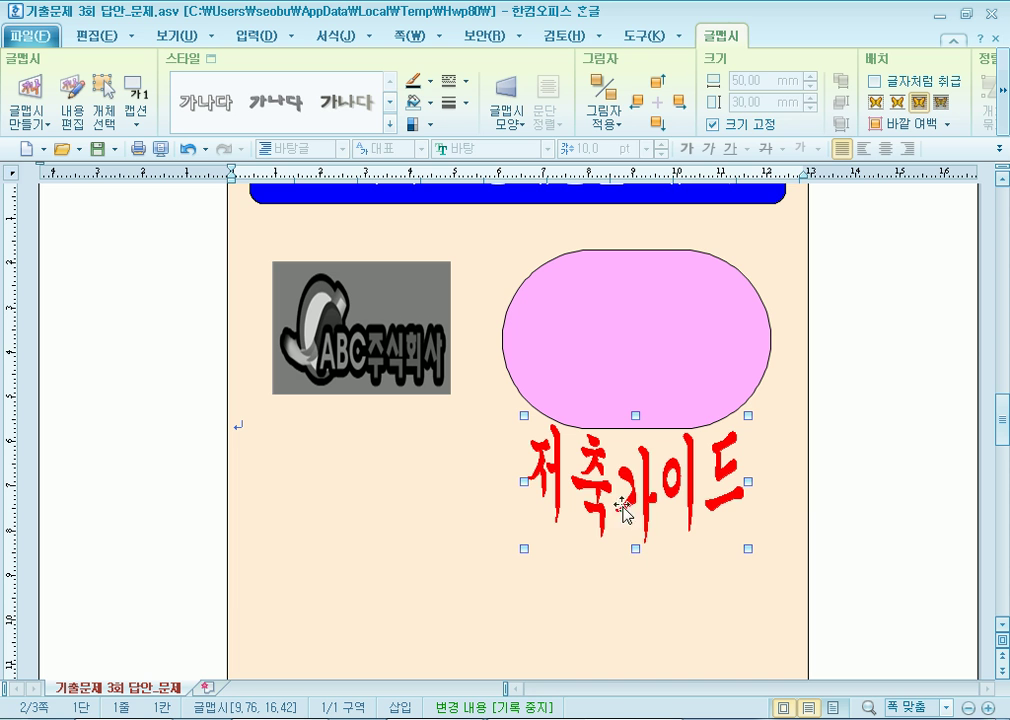
{"action": "right_click", "coordinate": [609, 487]}
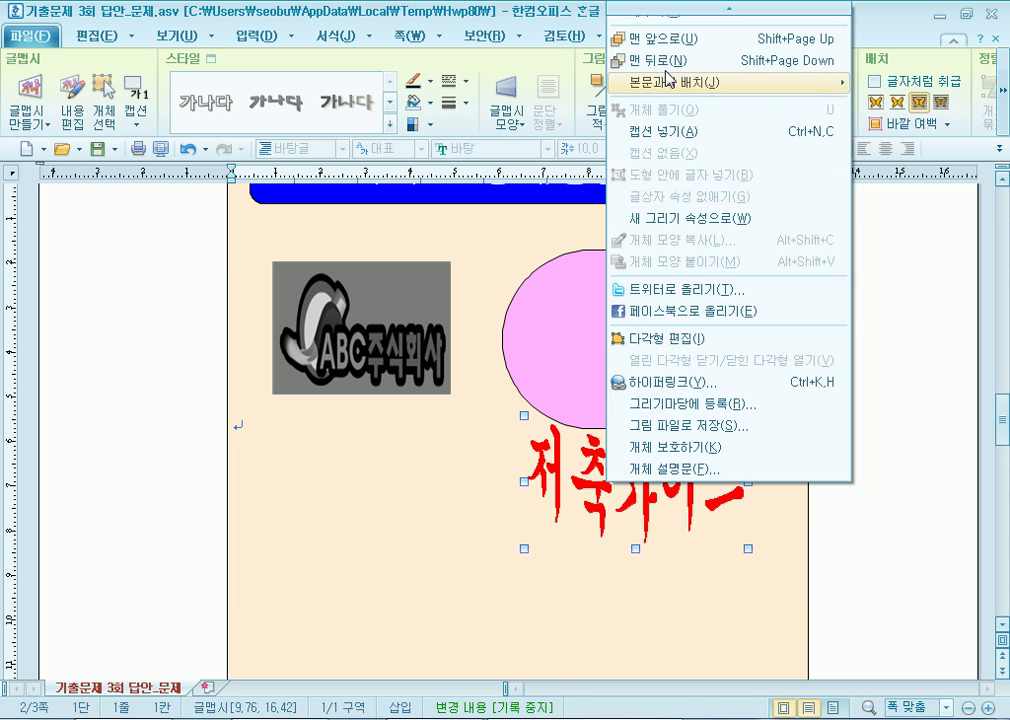
{"action": "mouse_move", "coordinate": [701, 11]}
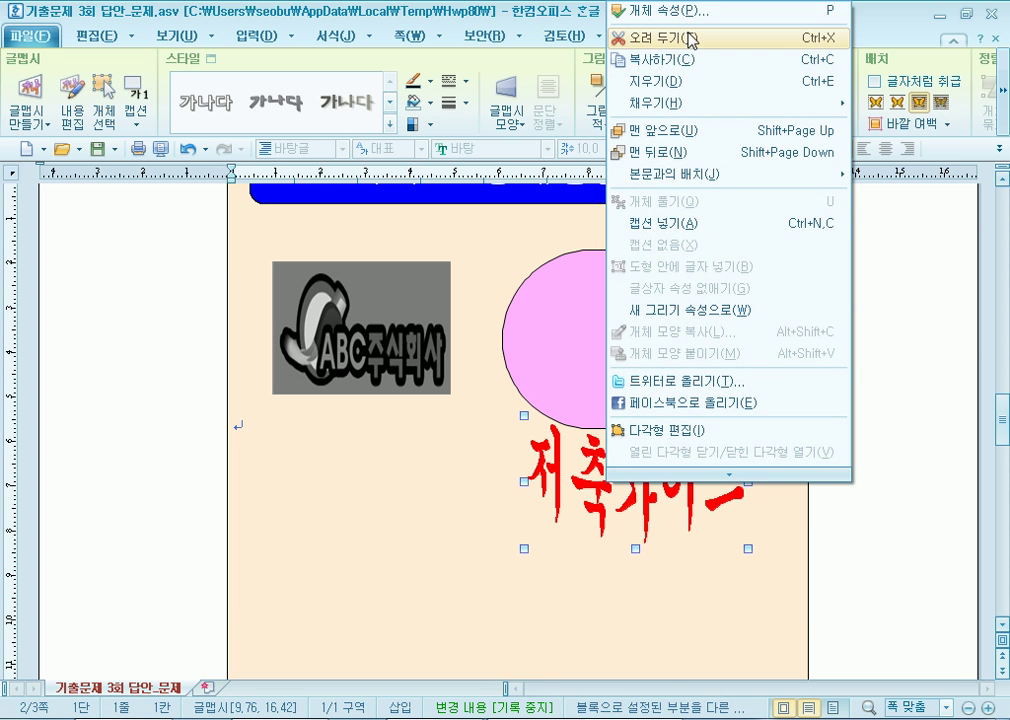
{"action": "left_click", "coordinate": [691, 40]}
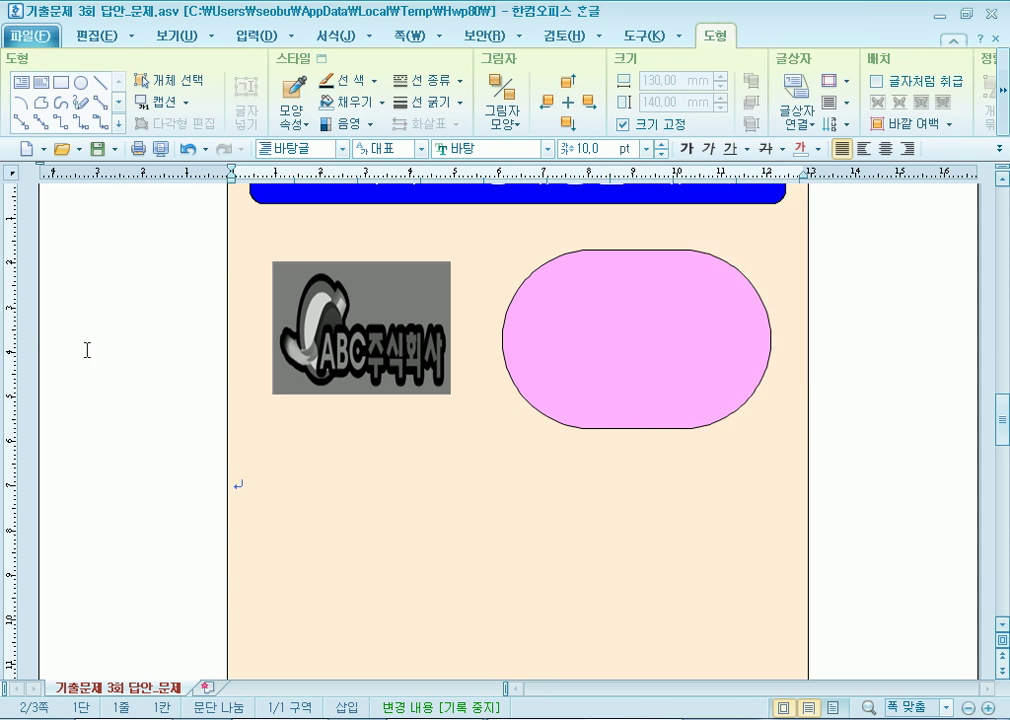
Paste the 저축가이드 word art on an empty line and drag it into the pink shape.
{"action": "scroll", "coordinate": [100, 320], "scroll_direction": "up", "scroll_amount": 3}
{"action": "left_click", "coordinate": [130, 304]}
{"action": "right_click", "coordinate": [130, 304]}
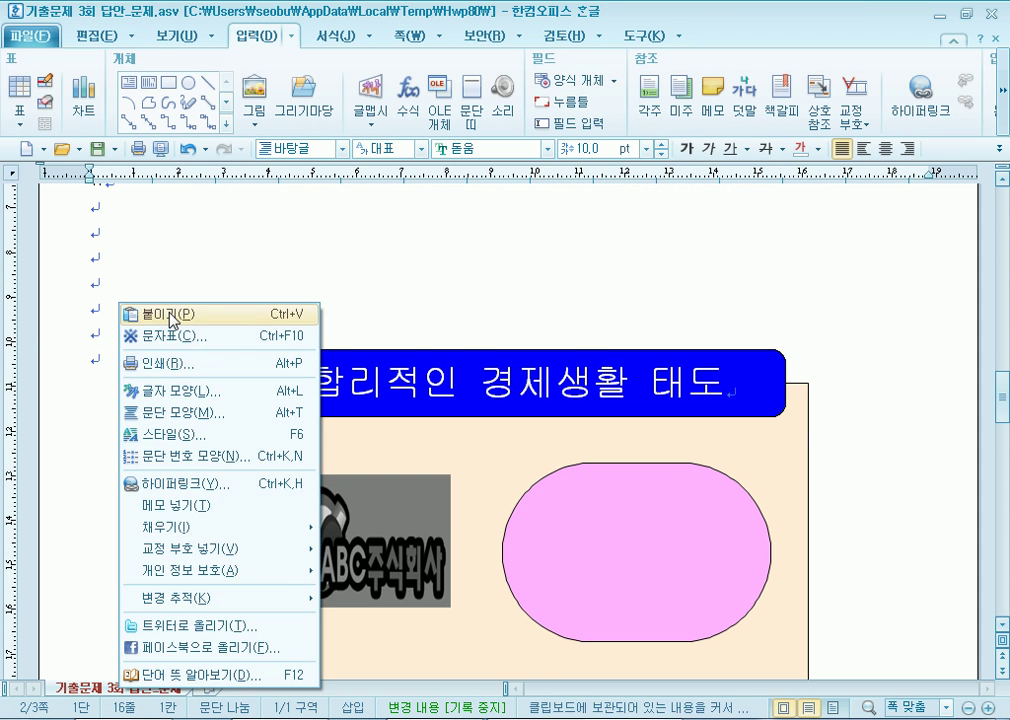
{"action": "left_click", "coordinate": [150, 314]}
{"action": "left_click_drag", "start_coordinate": [428, 377], "coordinate": [408, 540]}
{"action": "mouse_move", "coordinate": [629, 556]}
{"action": "left_mouse_down"}
{"action": "mouse_move", "coordinate": [620, 543]}
{"action": "mouse_move", "coordinate": [630, 550]}
{"action": "left_mouse_up"}
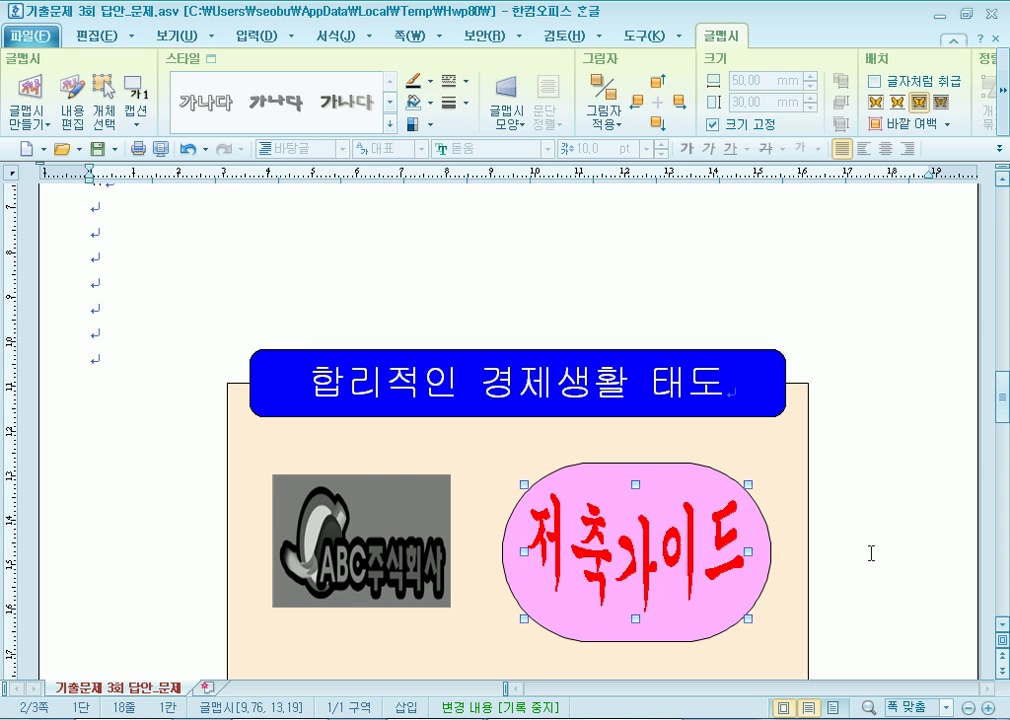
Remove the text-box properties from the beige background box.
{"action": "scroll", "coordinate": [871, 555], "scroll_direction": "down", "scroll_amount": 5}
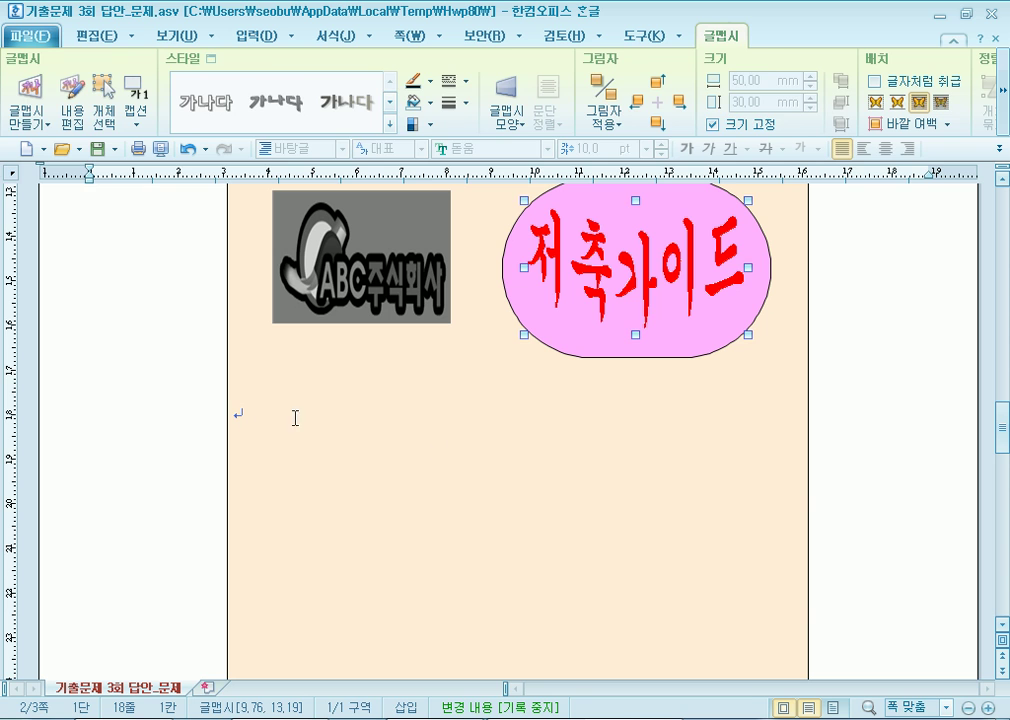
{"action": "left_click", "coordinate": [254, 422]}
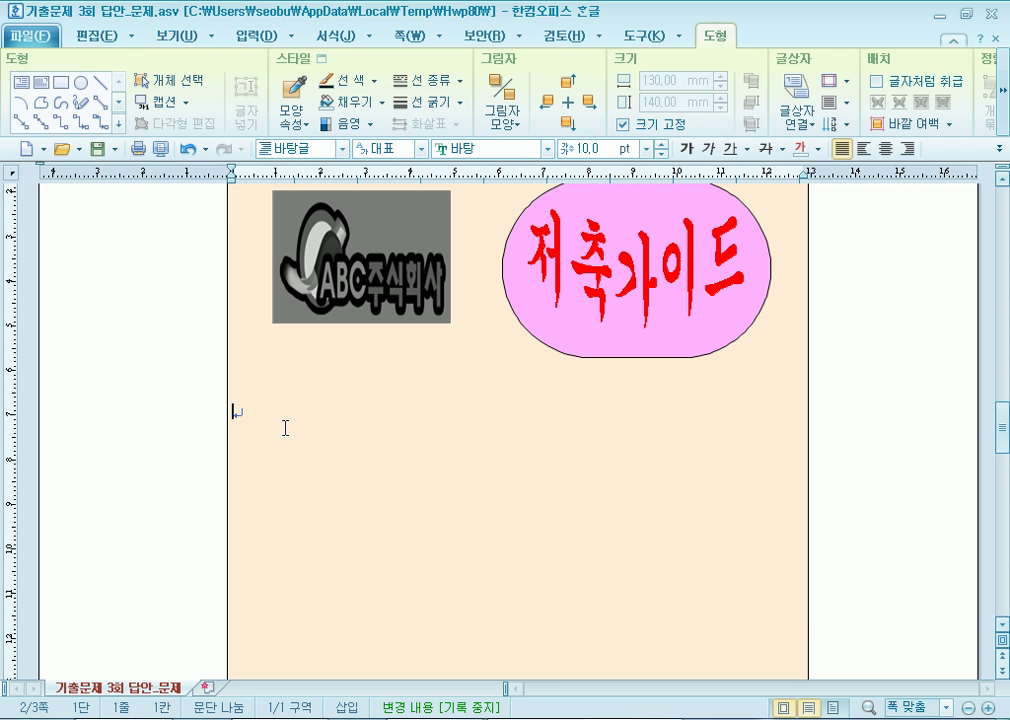
{"action": "right_click", "coordinate": [245, 411]}
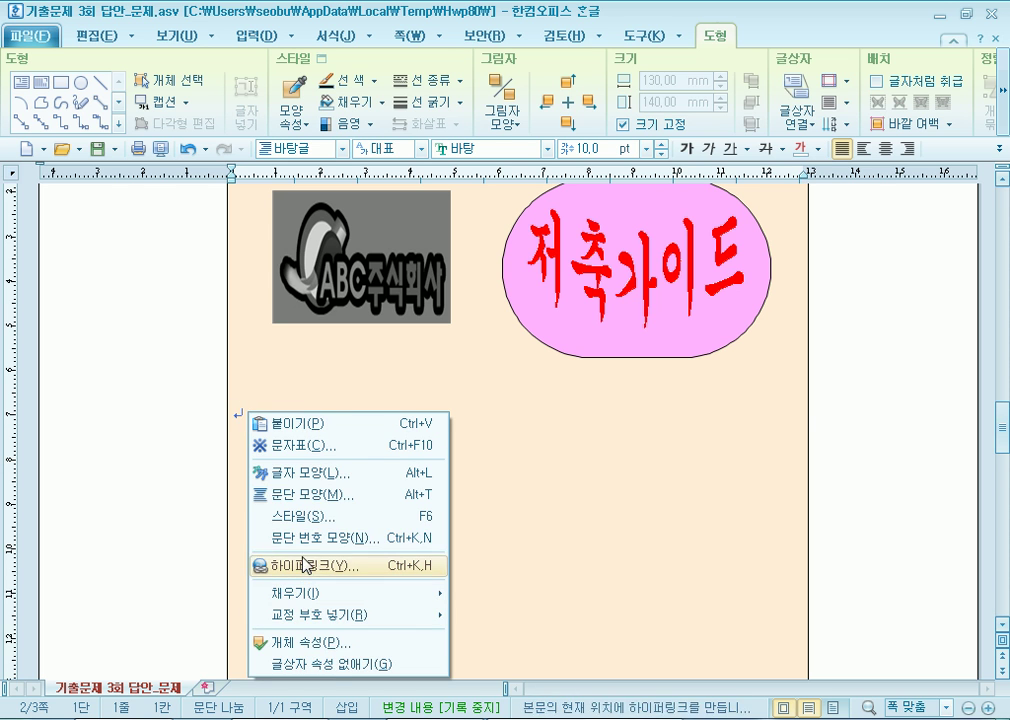
{"action": "left_click", "coordinate": [328, 665]}
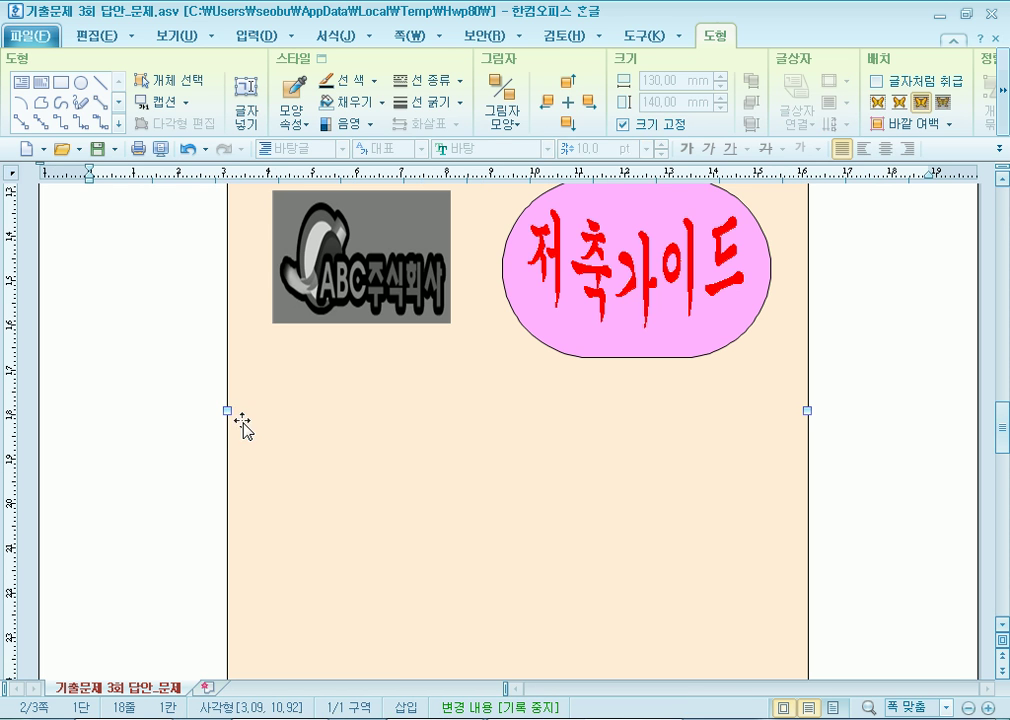
{"action": "key", "text": "Escape"}
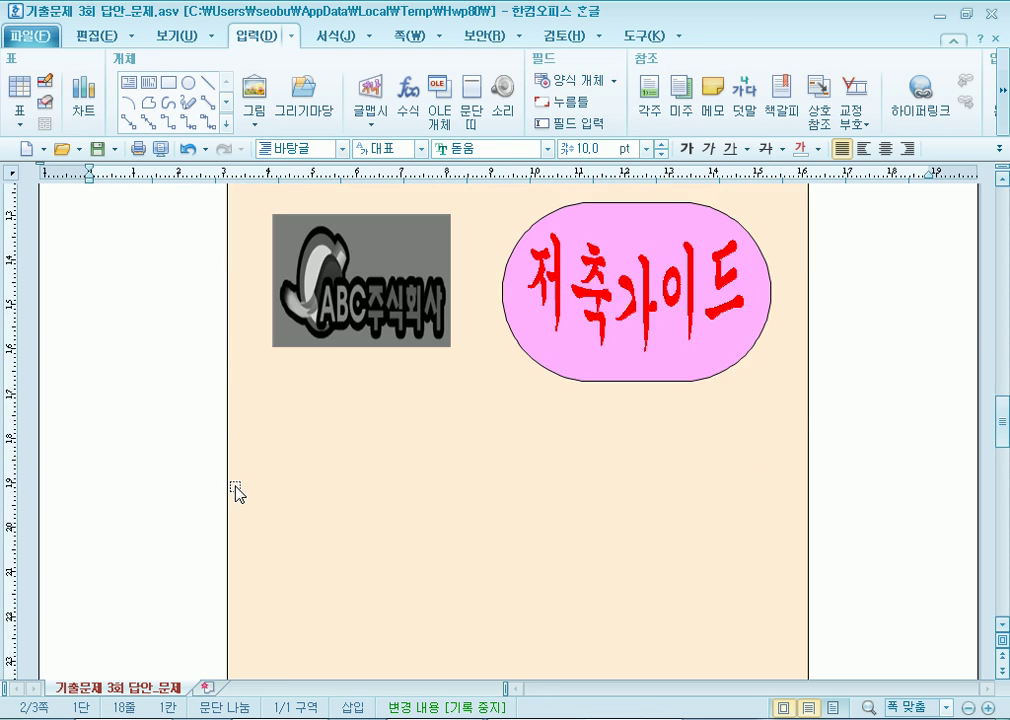
Reselect the 저축가이드 word art sitting on the pink shape.
{"action": "left_click", "coordinate": [421, 263]}
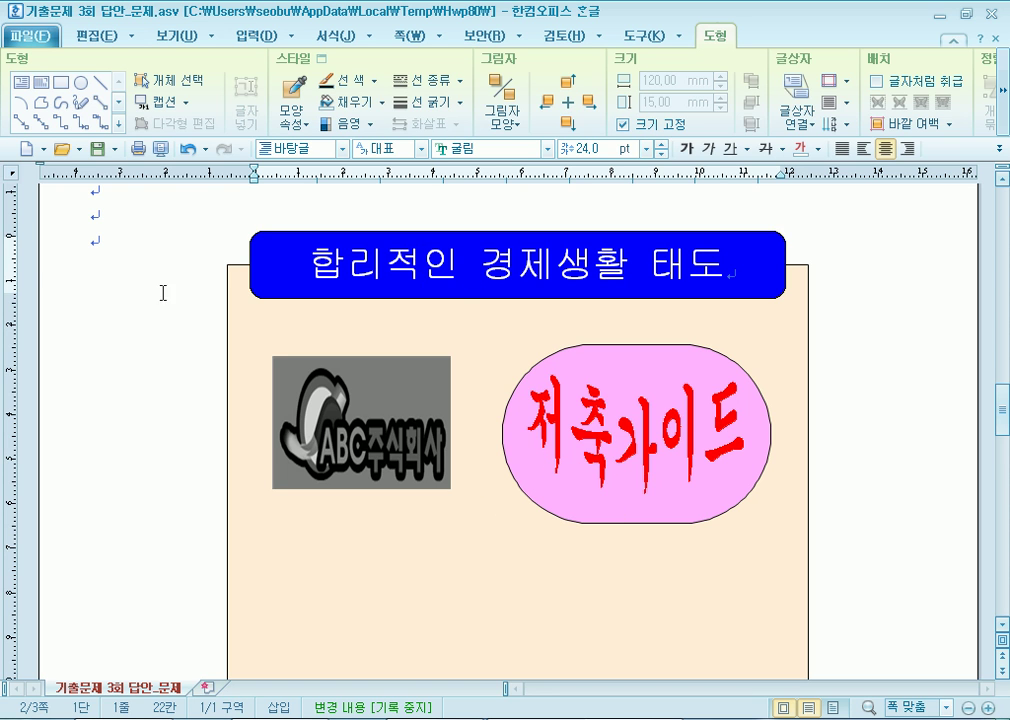
{"action": "left_click", "coordinate": [100, 239]}
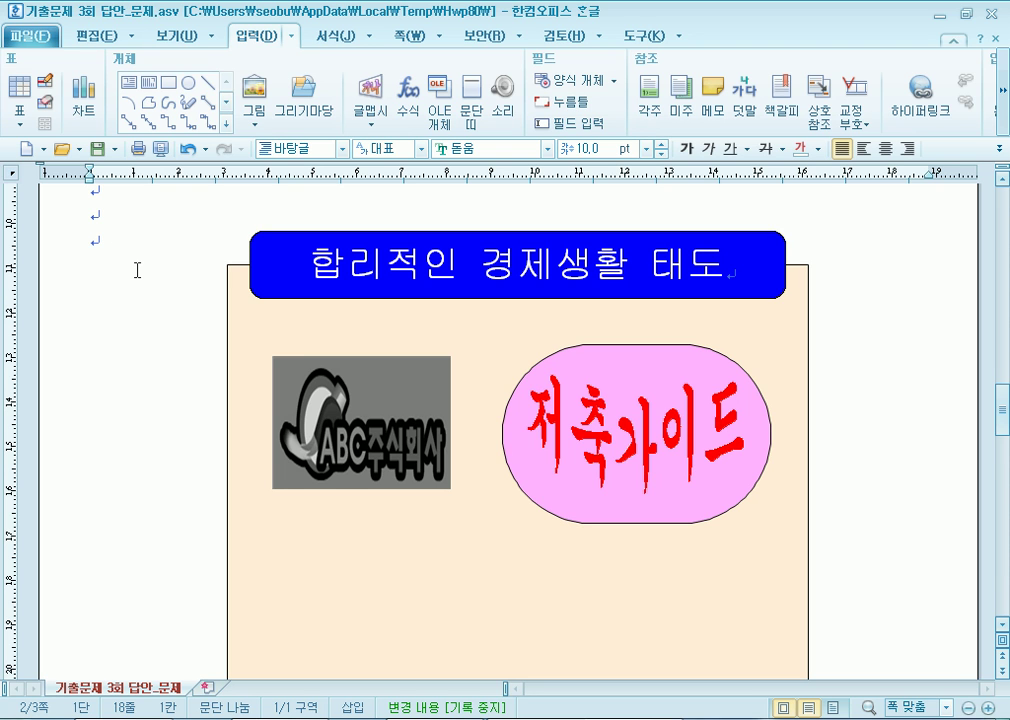
{"action": "left_click", "coordinate": [633, 436]}
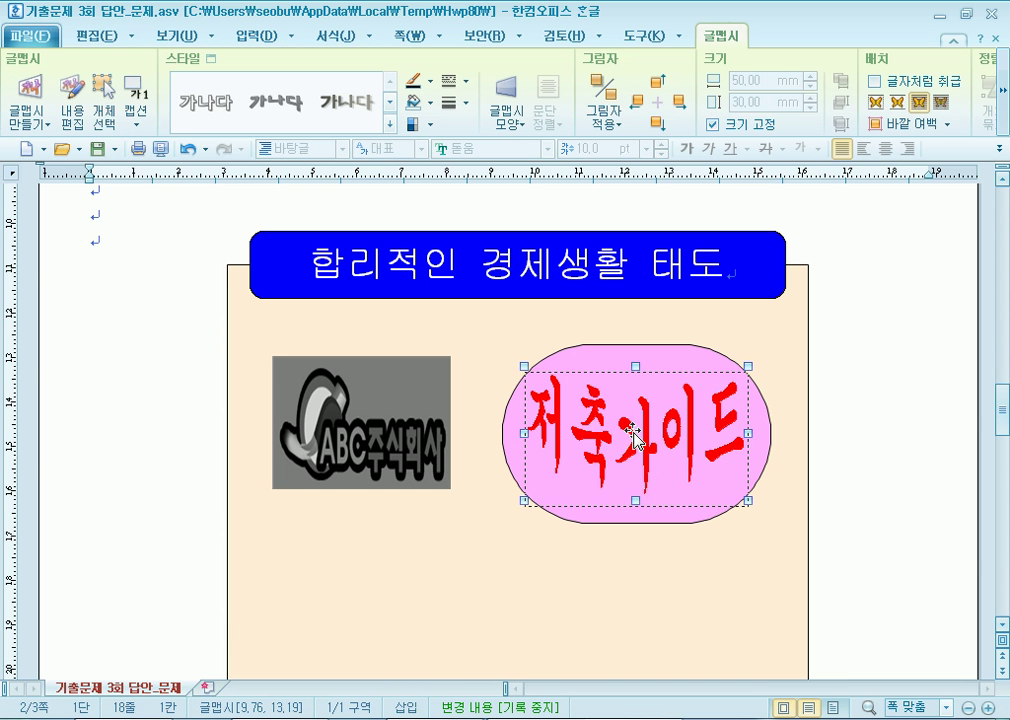
{"action": "scroll", "coordinate": [633, 436], "scroll_direction": "down", "scroll_amount": 15}
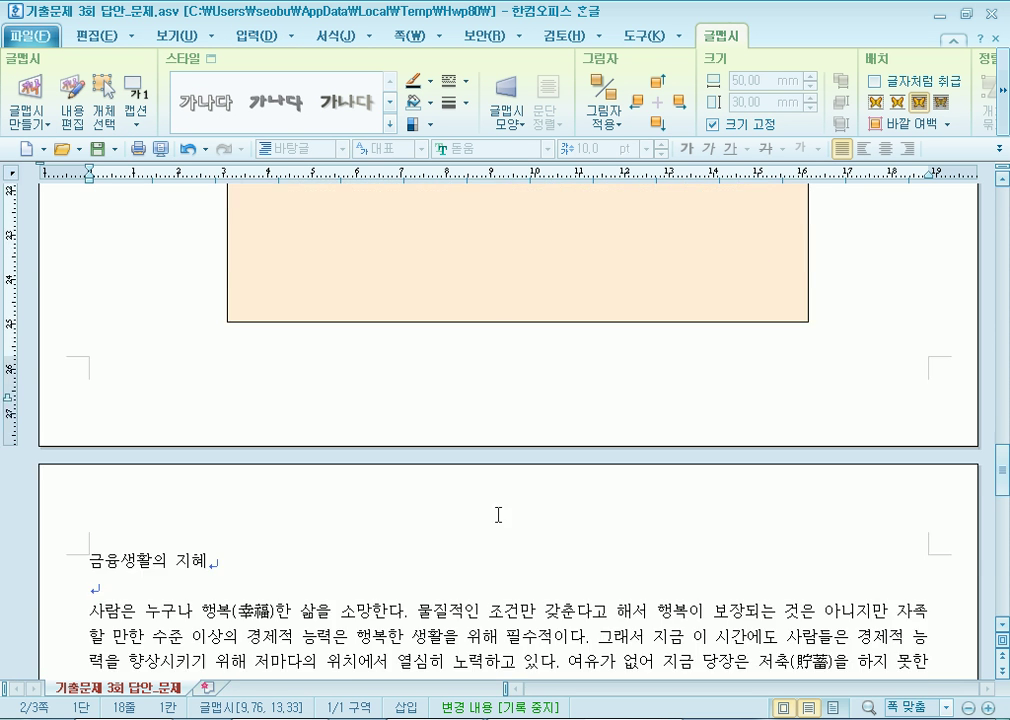
{"action": "scroll", "coordinate": [176, 444], "scroll_direction": "up", "scroll_amount": 6}
{"action": "scroll", "coordinate": [176, 444], "scroll_direction": "up", "scroll_amount": 6}
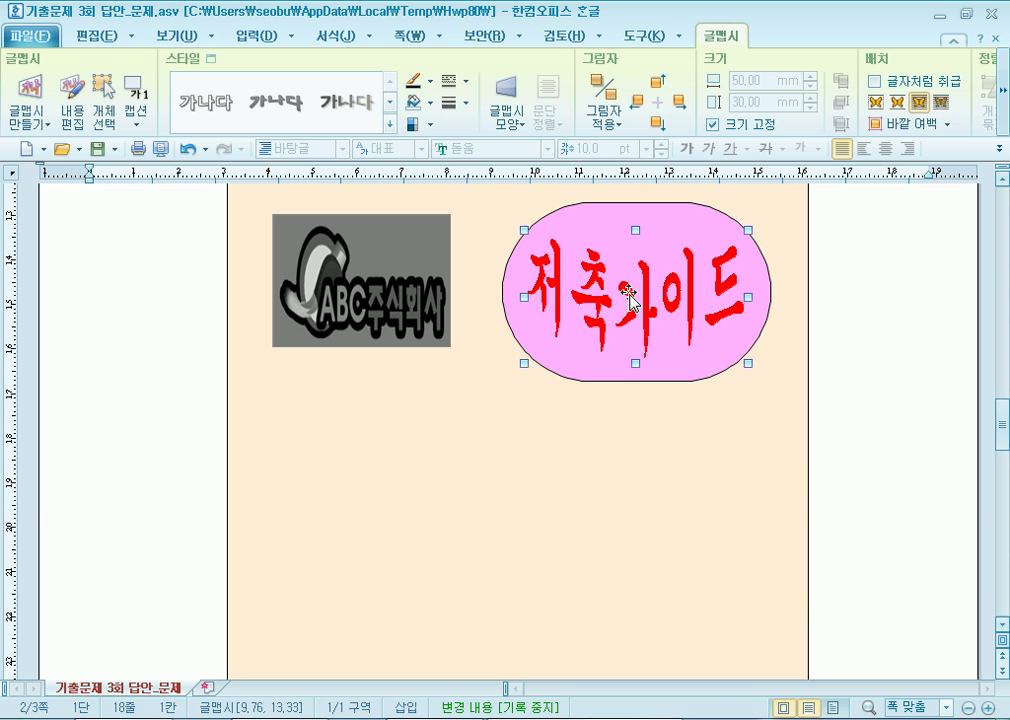
Look for a link option for the word art on the 입력 menu and its action list.
{"action": "left_click", "coordinate": [250, 40]}
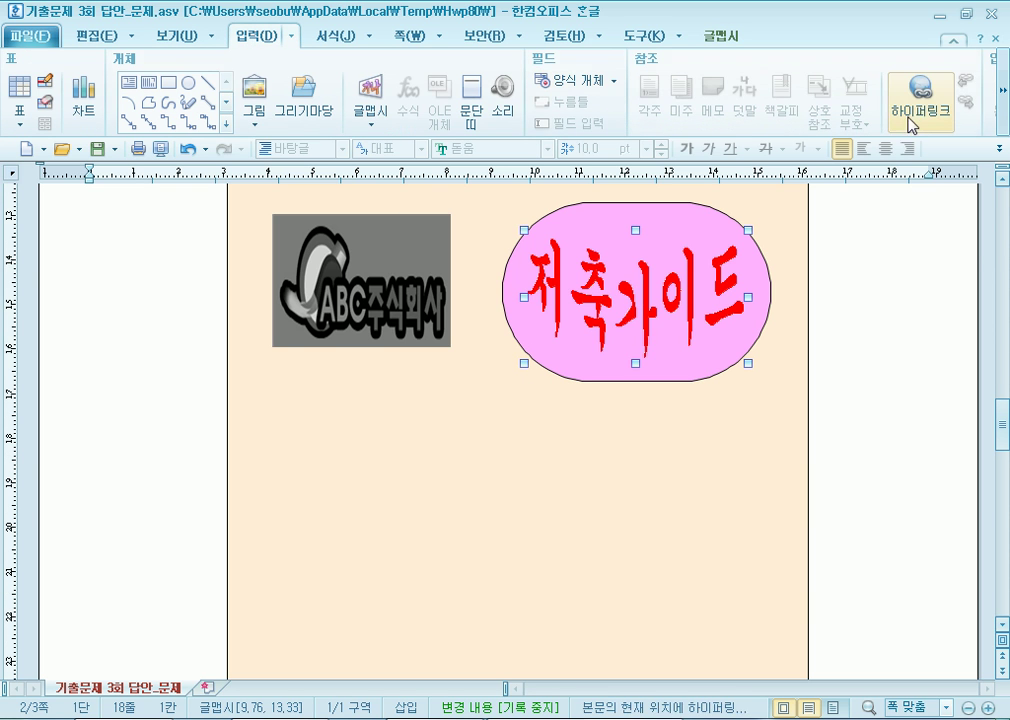
{"action": "right_click", "coordinate": [613, 268]}
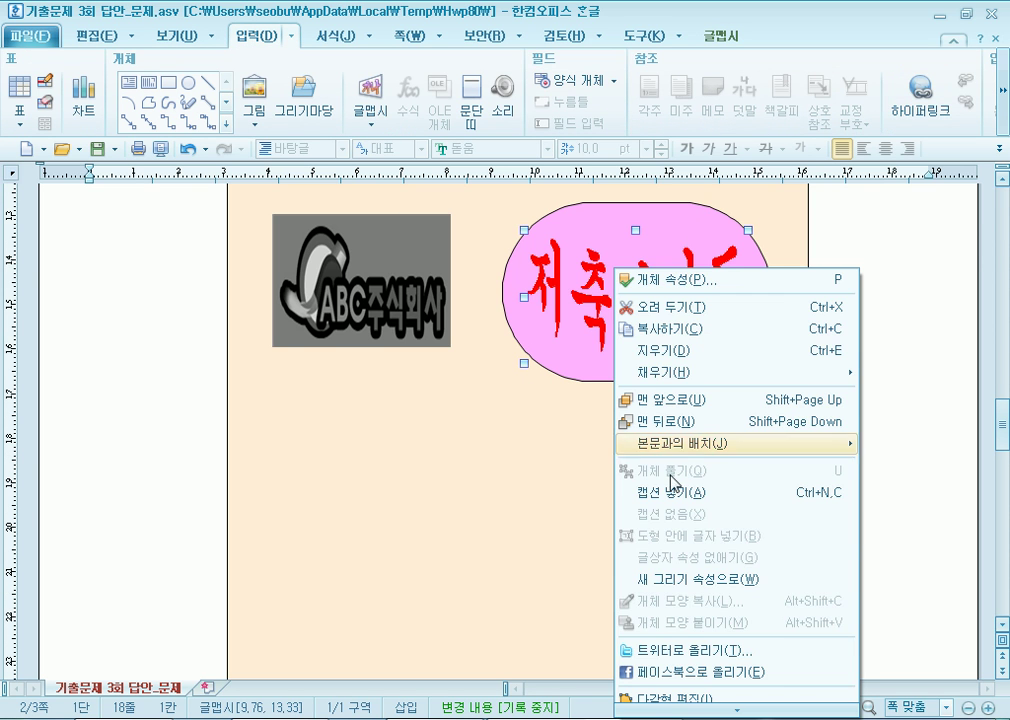
{"action": "mouse_move", "coordinate": [724, 708]}
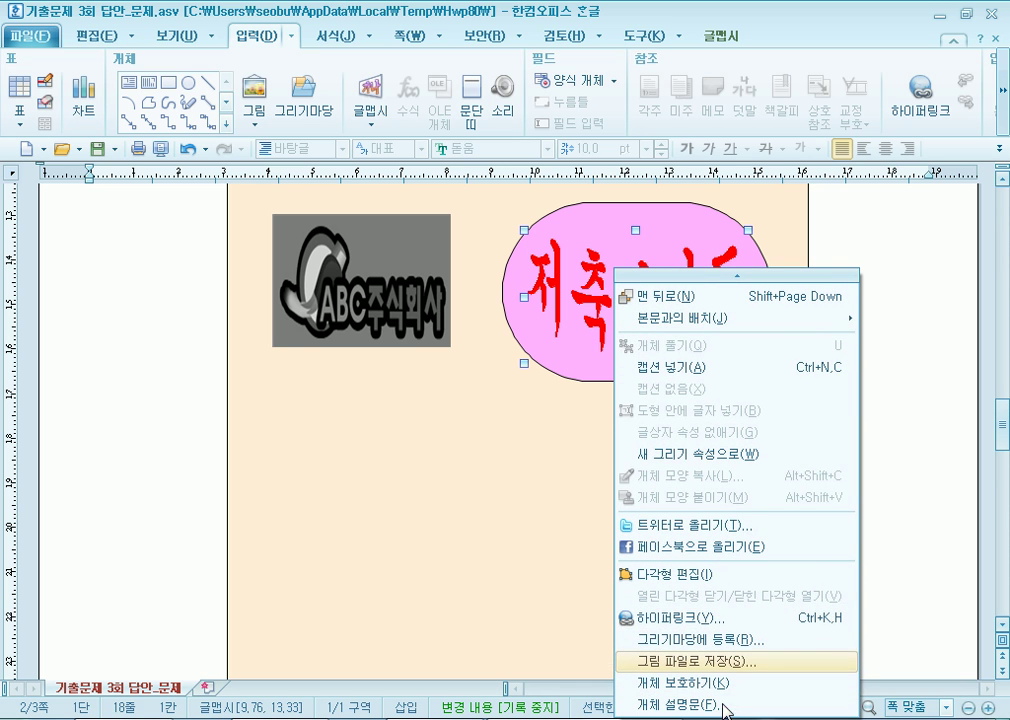
{"action": "left_click", "coordinate": [456, 214]}
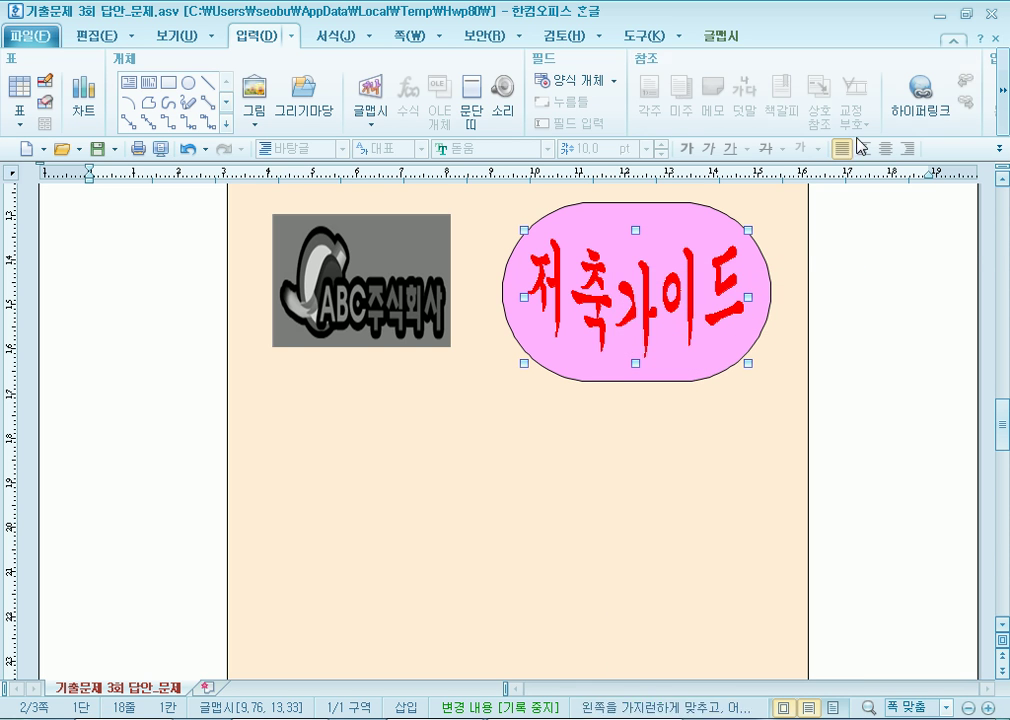
Hyperlink the 저축가이드 word art to the 저축 bookmark.
{"action": "left_click", "coordinate": [925, 113]}
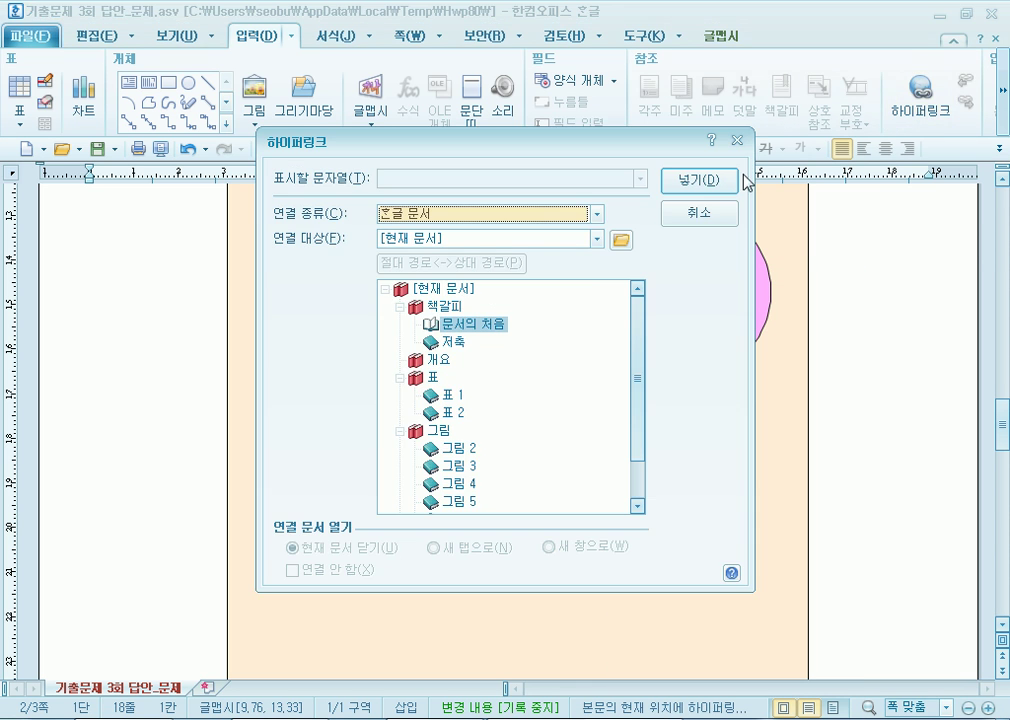
{"action": "left_click", "coordinate": [456, 343]}
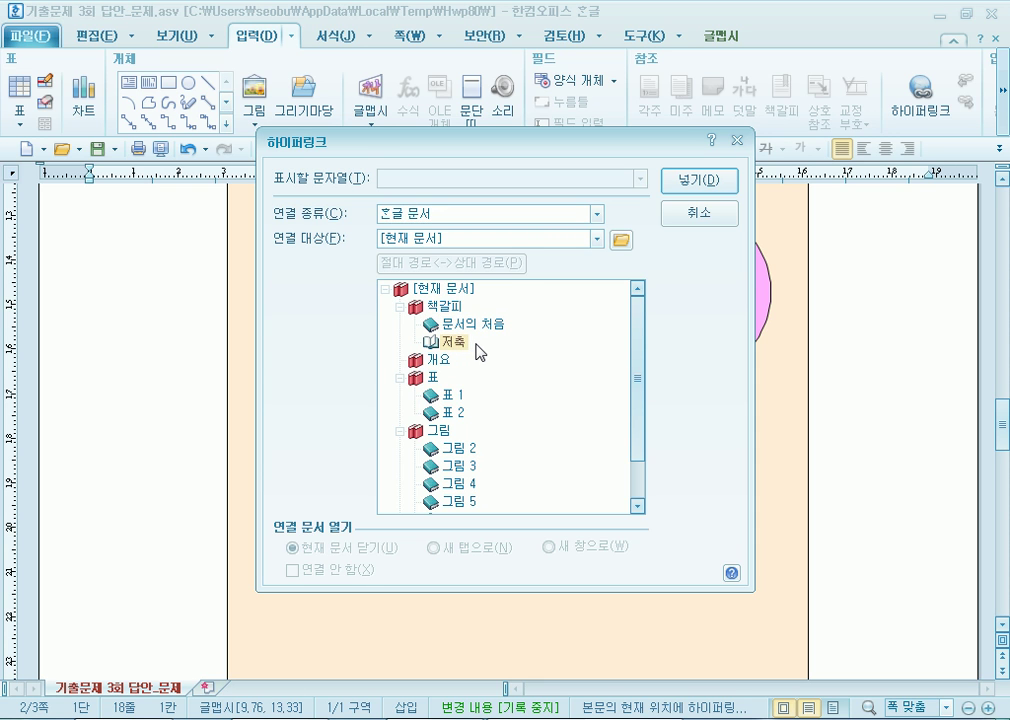
{"action": "left_click", "coordinate": [712, 190]}
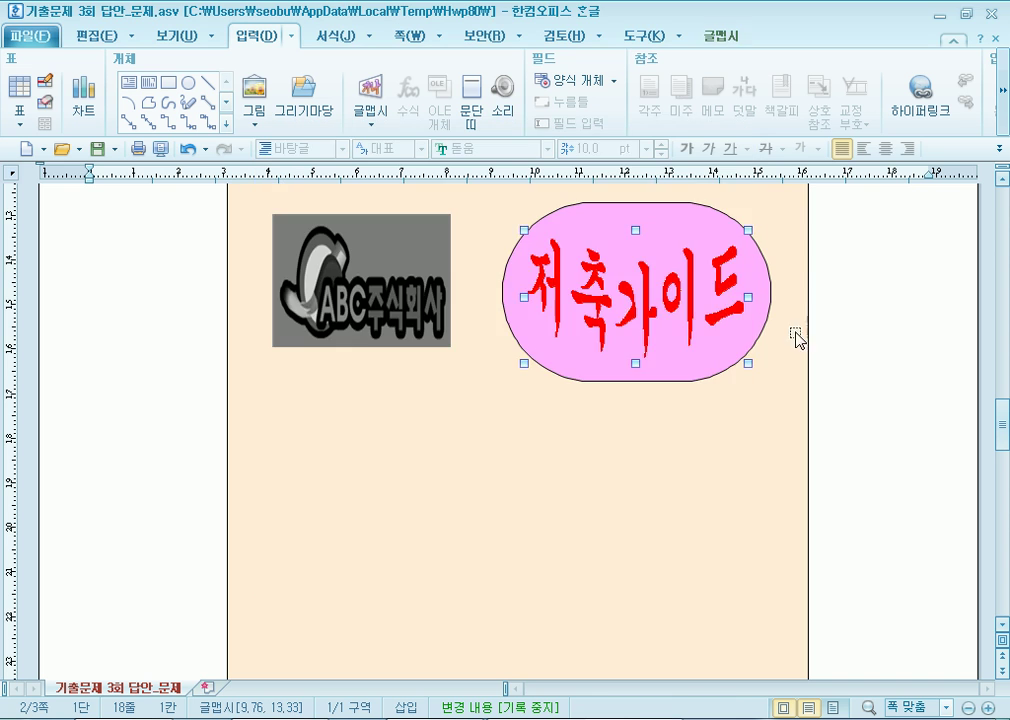
Test the word art link, confirming it jumps to the 금융생활의 지혜 text.
{"action": "left_click", "coordinate": [814, 397]}
{"action": "left_click", "coordinate": [680, 418]}
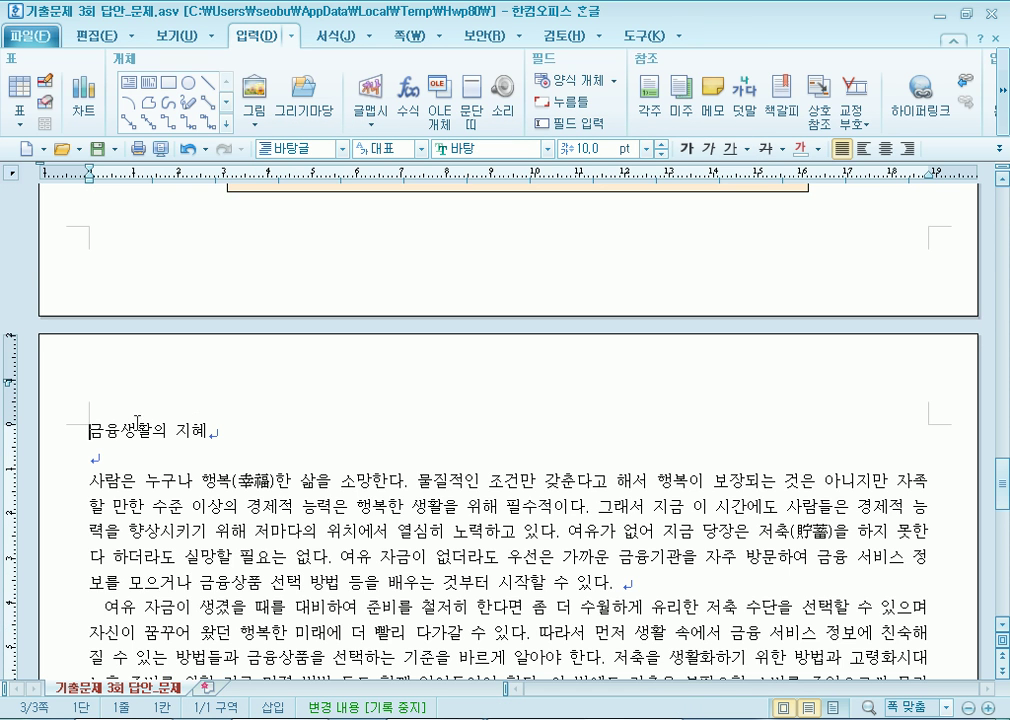
{"action": "scroll", "coordinate": [117, 430], "scroll_direction": "up", "scroll_amount": 6}
{"action": "scroll", "coordinate": [124, 428], "scroll_direction": "down", "scroll_amount": 2}
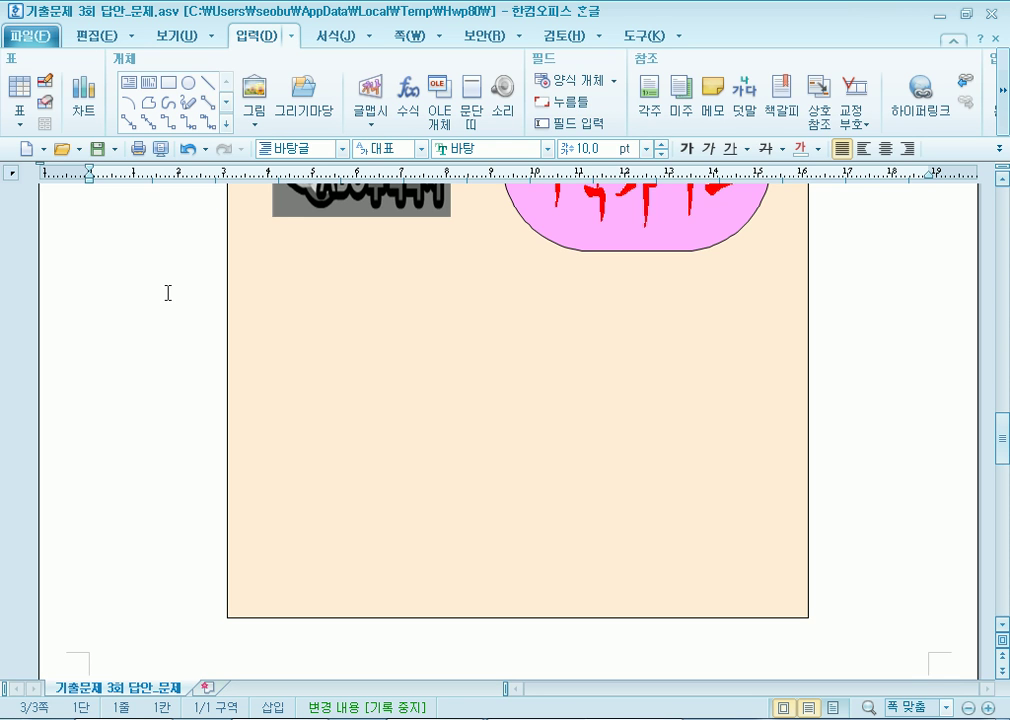
Draw a small rectangle square under the ABC logo, try copies downward, and delete the extras.
{"action": "left_click", "coordinate": [168, 82]}
{"action": "mouse_move", "coordinate": [298, 316]}
{"action": "left_mouse_down"}
{"action": "mouse_move", "coordinate": [383, 372]}
{"action": "mouse_move", "coordinate": [388, 391]}
{"action": "mouse_move", "coordinate": [353, 305]}
{"action": "mouse_move", "coordinate": [338, 411]}
{"action": "left_mouse_up"}
{"action": "left_click_drag", "start_coordinate": [336, 422], "coordinate": [333, 540]}
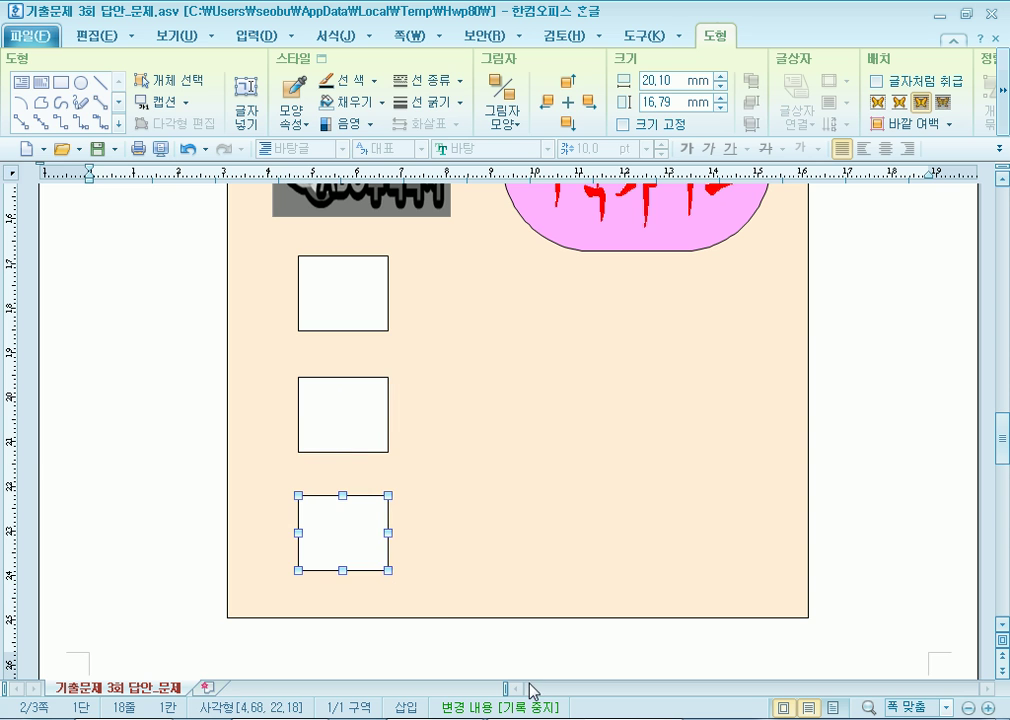
{"action": "key", "text": "Delete"}
{"action": "left_click", "coordinate": [351, 557]}
{"action": "scroll", "coordinate": [373, 547], "scroll_direction": "down", "scroll_amount": 3}
{"action": "left_click", "coordinate": [356, 469]}
{"action": "key", "text": "Delete"}
{"action": "scroll", "coordinate": [338, 559], "scroll_direction": "down", "scroll_amount": 3}
{"action": "left_click", "coordinate": [349, 372]}
{"action": "scroll", "coordinate": [411, 398], "scroll_direction": "down", "scroll_amount": 1}
{"action": "left_click_drag", "start_coordinate": [345, 284], "coordinate": [362, 398]}
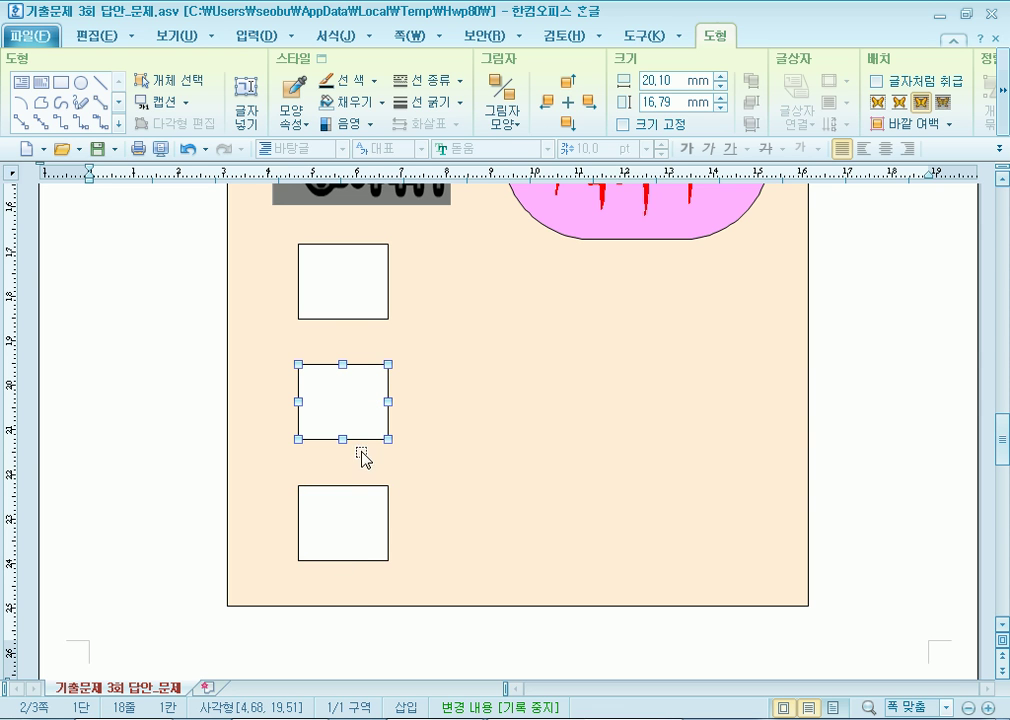
Undo the stray copy, remove the lower square, and drop a new square copy lower in the box.
{"action": "key", "text": "ctrl+z"}
{"action": "scroll", "coordinate": [361, 572], "scroll_direction": "down", "scroll_amount": 3}
{"action": "left_click", "coordinate": [346, 591]}
{"action": "key", "text": "Delete"}
{"action": "scroll", "coordinate": [334, 522], "scroll_direction": "down", "scroll_amount": 3}
{"action": "mouse_move", "coordinate": [326, 384]}
{"action": "left_mouse_down"}
{"action": "mouse_move", "coordinate": [354, 413]}
{"action": "mouse_move", "coordinate": [338, 219]}
{"action": "mouse_move", "coordinate": [331, 343]}
{"action": "mouse_move", "coordinate": [335, 327]}
{"action": "mouse_move", "coordinate": [355, 425]}
{"action": "mouse_move", "coordinate": [348, 462]}
{"action": "left_mouse_up"}
{"action": "left_click_drag", "start_coordinate": [355, 447], "coordinate": [360, 447]}
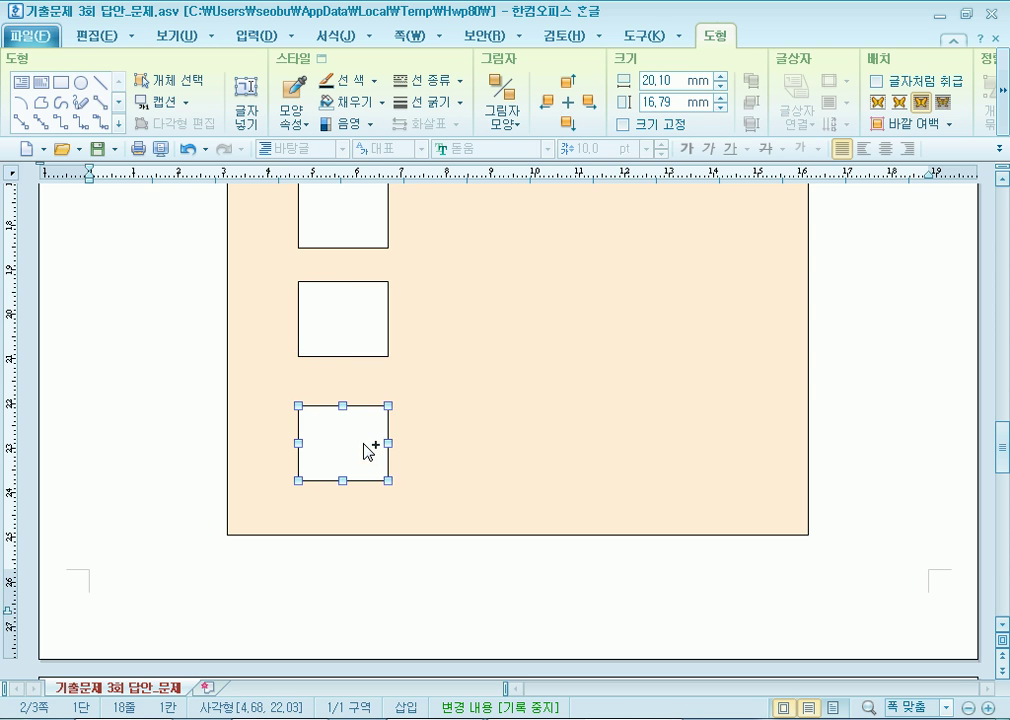
Check the three squares and move the top one down so the spacing is even.
{"action": "left_click", "coordinate": [361, 330]}
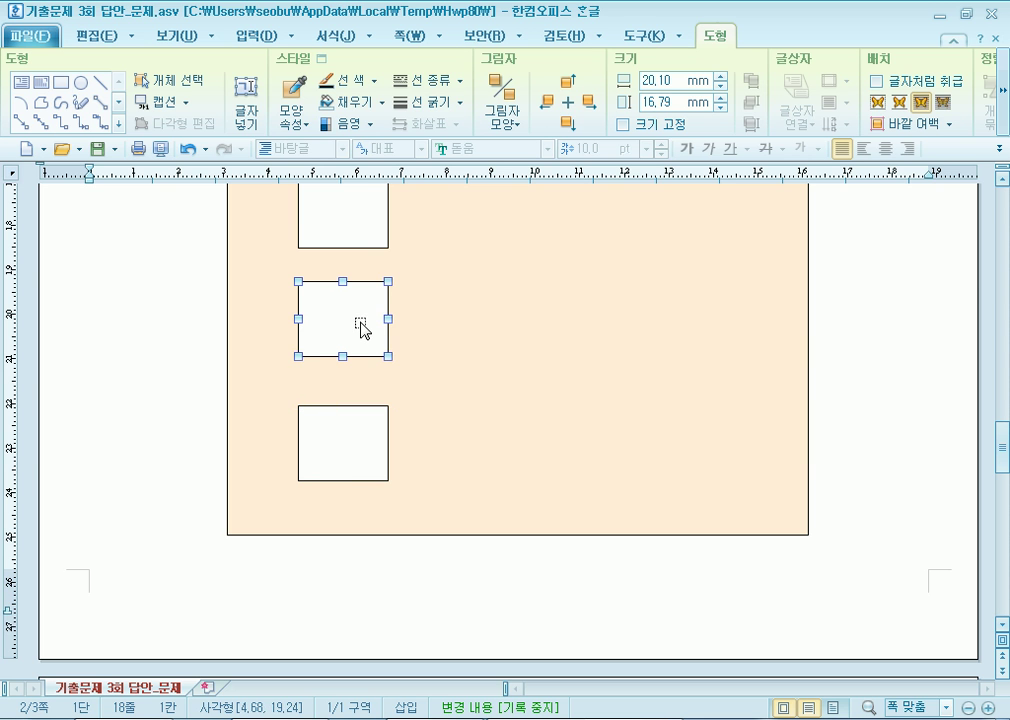
{"action": "key", "text": "Escape"}
{"action": "left_click", "coordinate": [340, 578]}
{"action": "scroll", "coordinate": [339, 575], "scroll_direction": "down", "scroll_amount": 3}
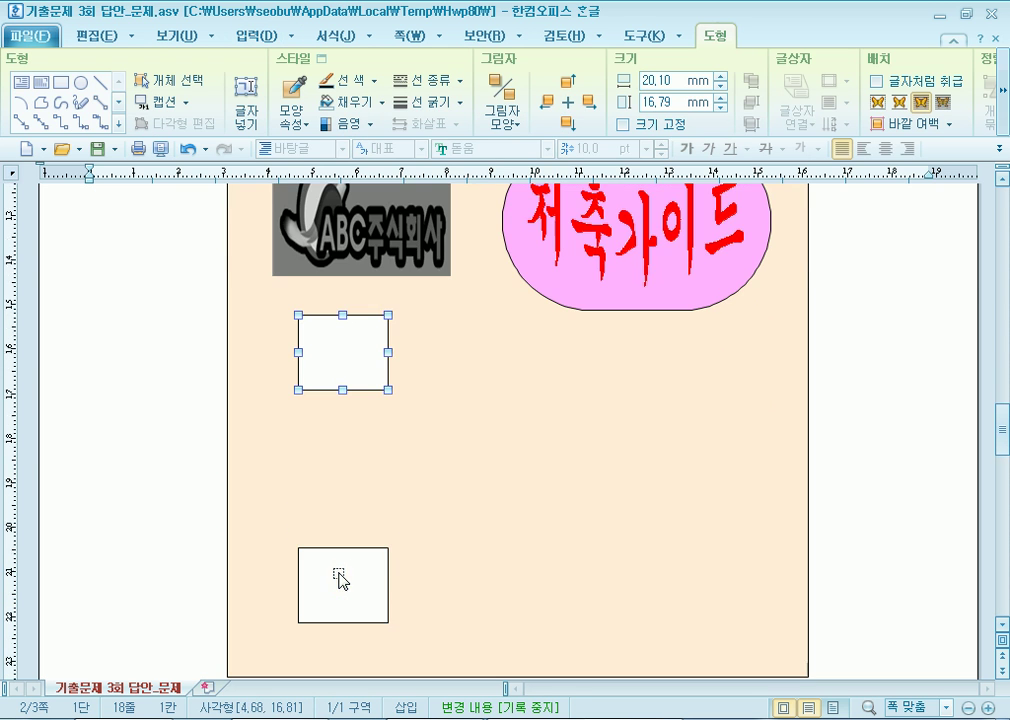
{"action": "key", "text": "Escape"}
{"action": "scroll", "coordinate": [345, 420], "scroll_direction": "down", "scroll_amount": 3}
{"action": "left_click", "coordinate": [341, 368]}
{"action": "scroll", "coordinate": [381, 388], "scroll_direction": "down", "scroll_amount": 2}
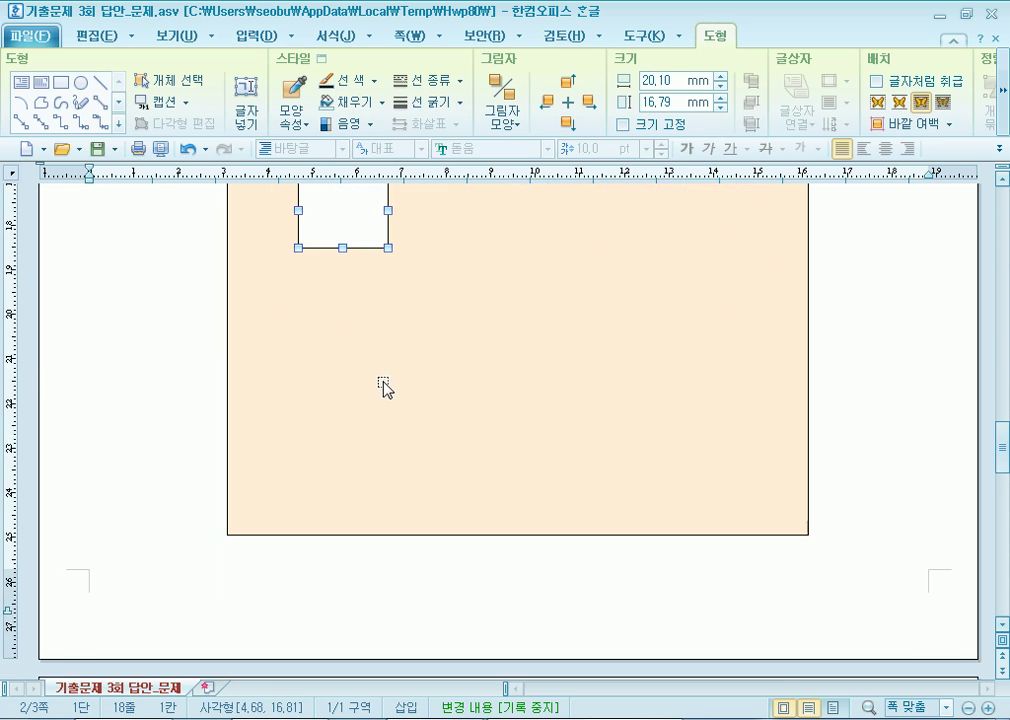
{"action": "left_click_drag", "start_coordinate": [343, 281], "coordinate": [352, 411]}
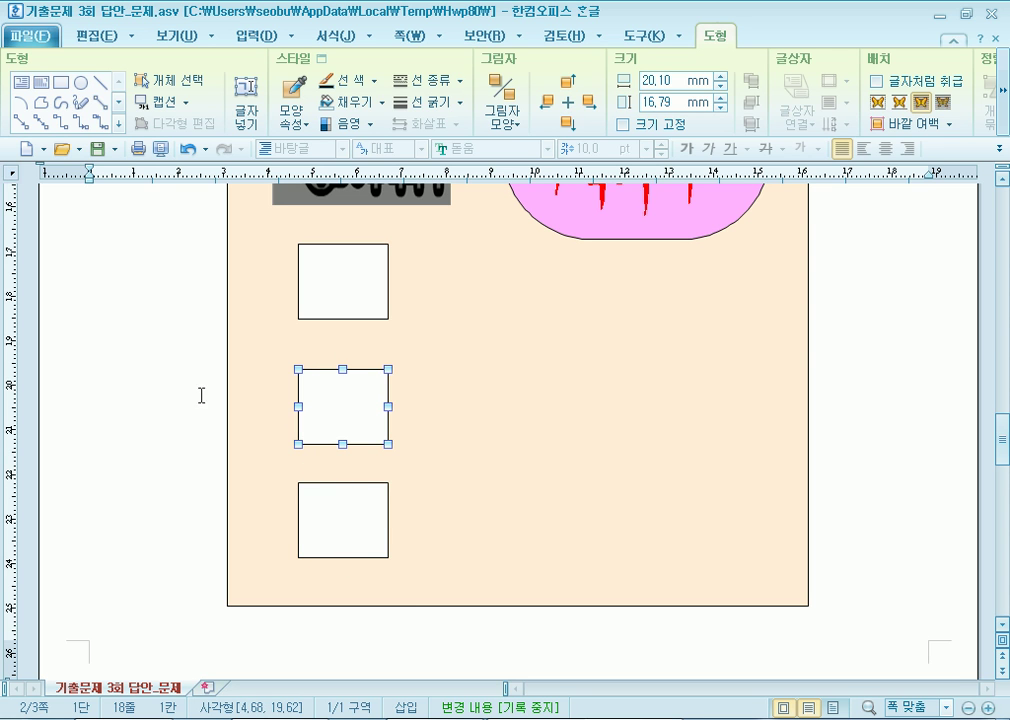
{"action": "left_click", "coordinate": [137, 388]}
Scroll up to page 2 and marquee-select the pink 저축가이드 word art with Select Objects.
{"action": "scroll", "coordinate": [138, 400], "scroll_direction": "down", "scroll_amount": 10}
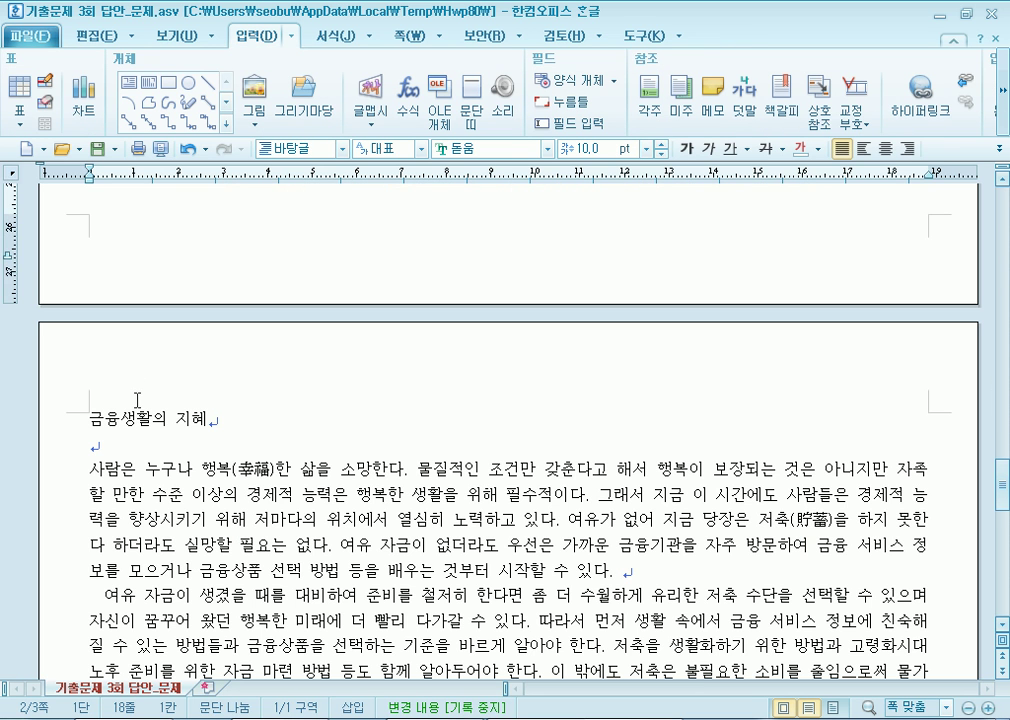
{"action": "left_click", "coordinate": [91, 411]}
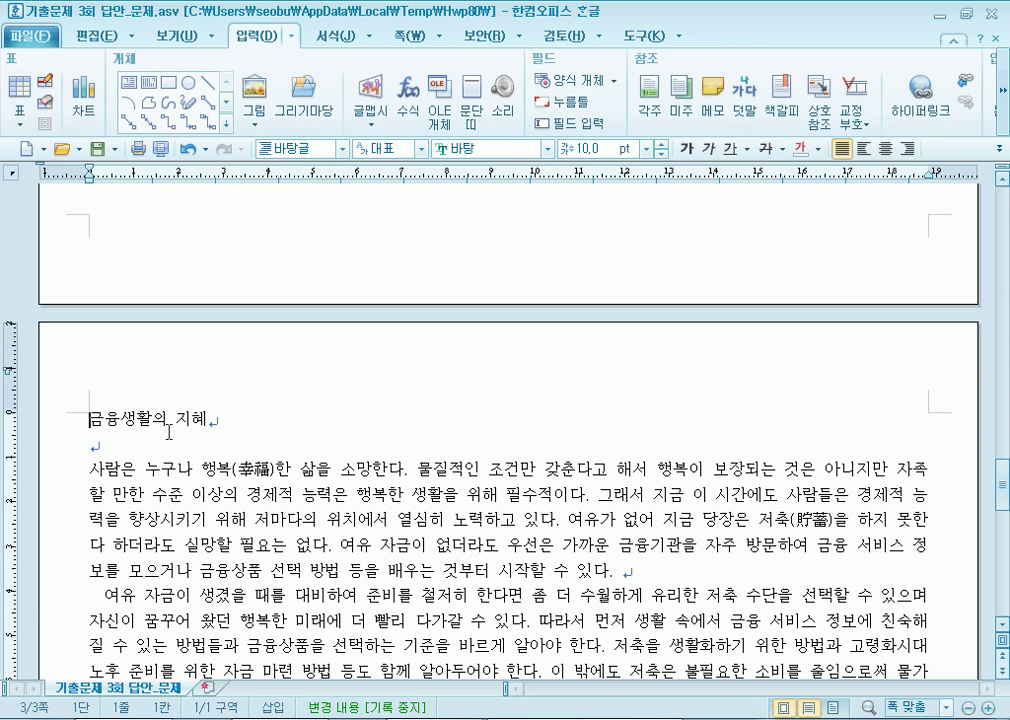
{"action": "scroll", "coordinate": [170, 424], "scroll_direction": "up", "scroll_amount": 6}
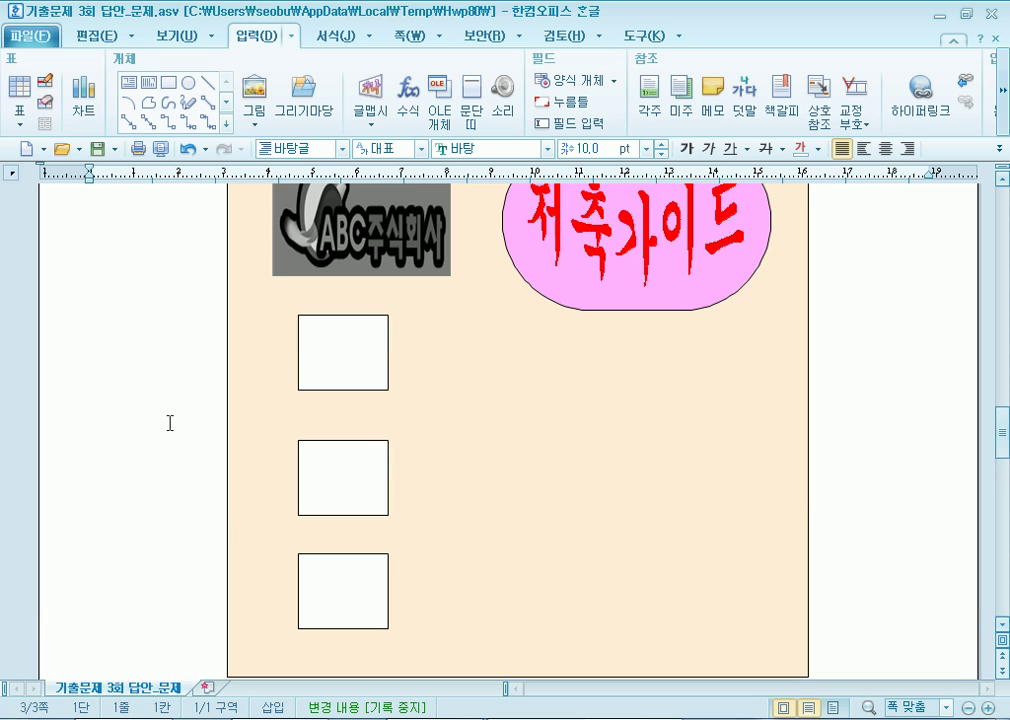
{"action": "scroll", "coordinate": [170, 423], "scroll_direction": "up", "scroll_amount": 3}
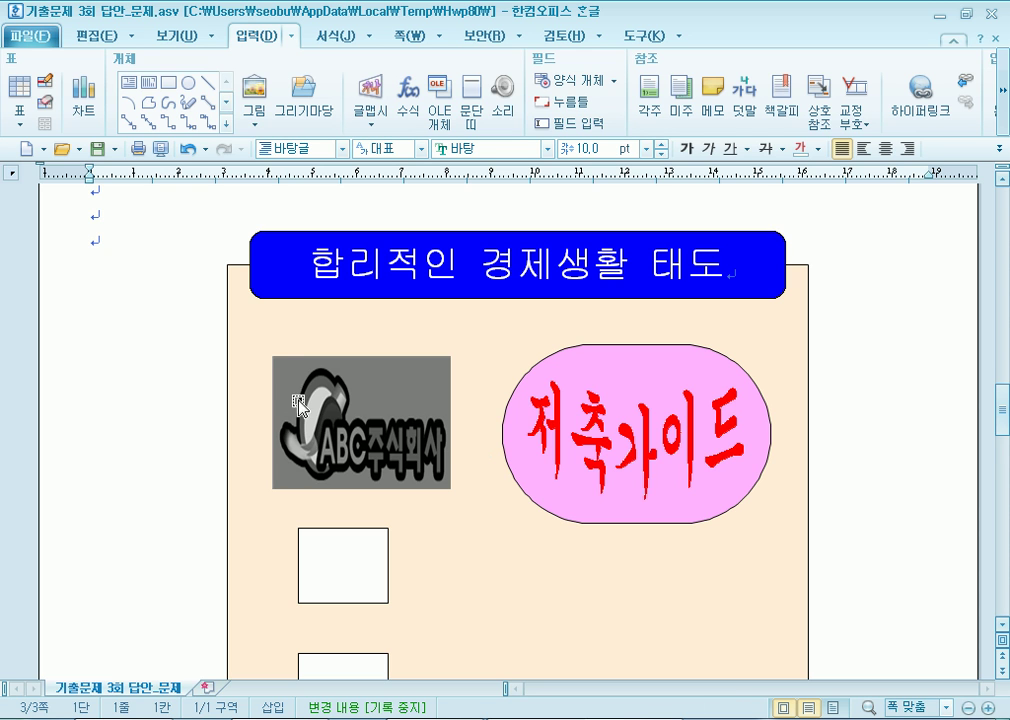
{"action": "left_click", "coordinate": [265, 331]}
{"action": "left_click", "coordinate": [168, 80]}
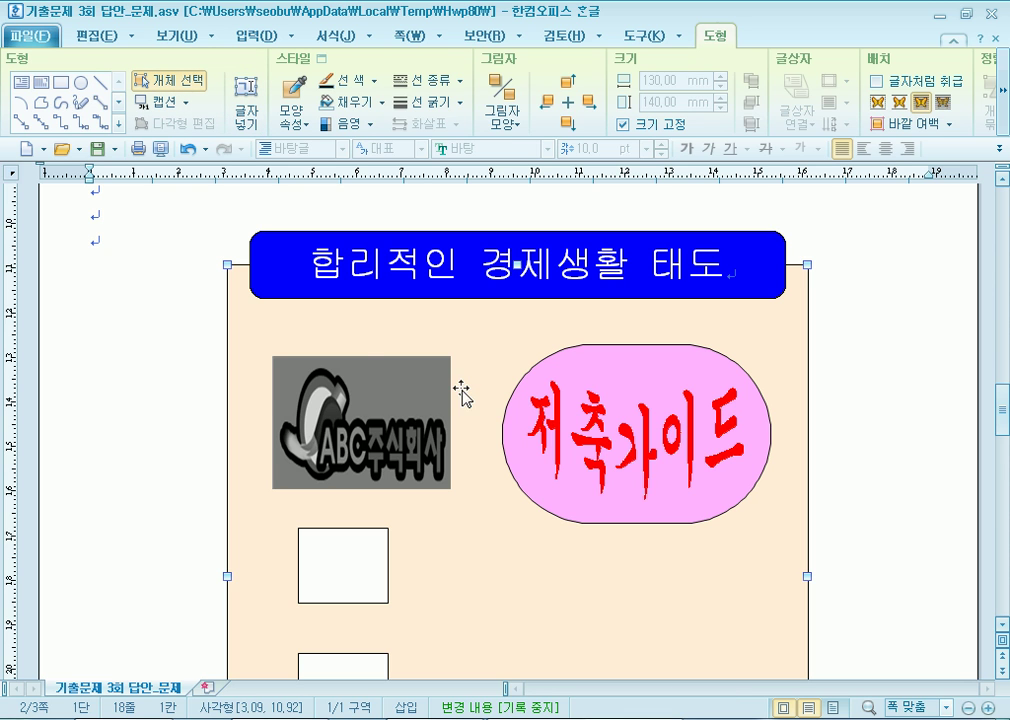
{"action": "left_click_drag", "start_coordinate": [874, 313], "coordinate": [519, 557]}
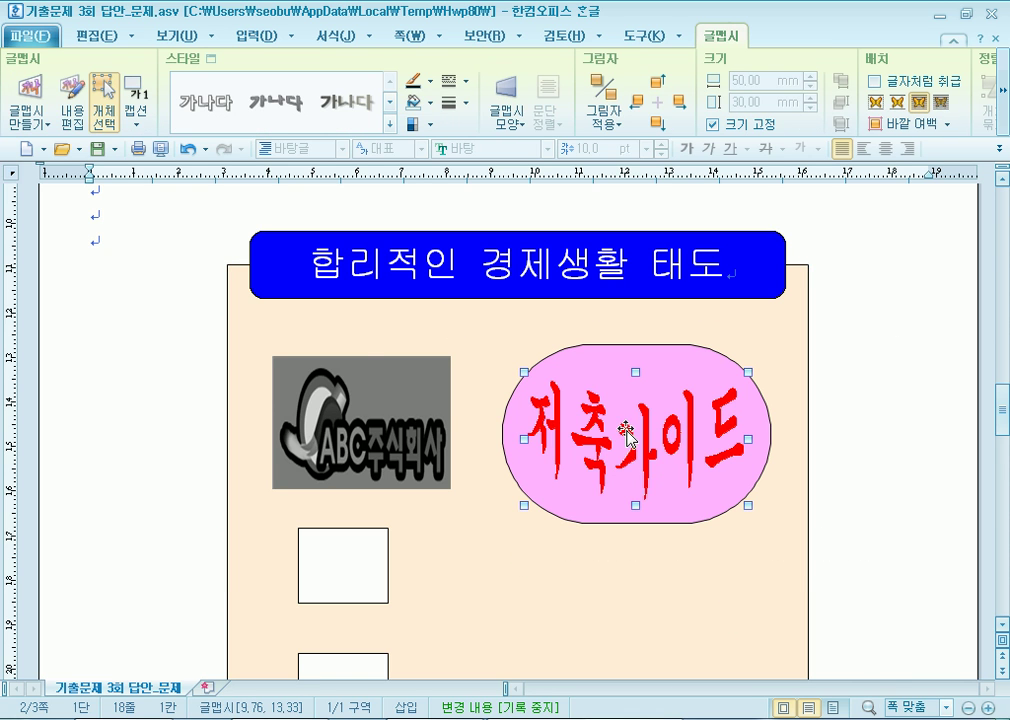
Set the 저축가이드 word art's hyperlink to 연결 안 함 (no link) and apply with 고치기.
{"action": "right_click", "coordinate": [647, 453]}
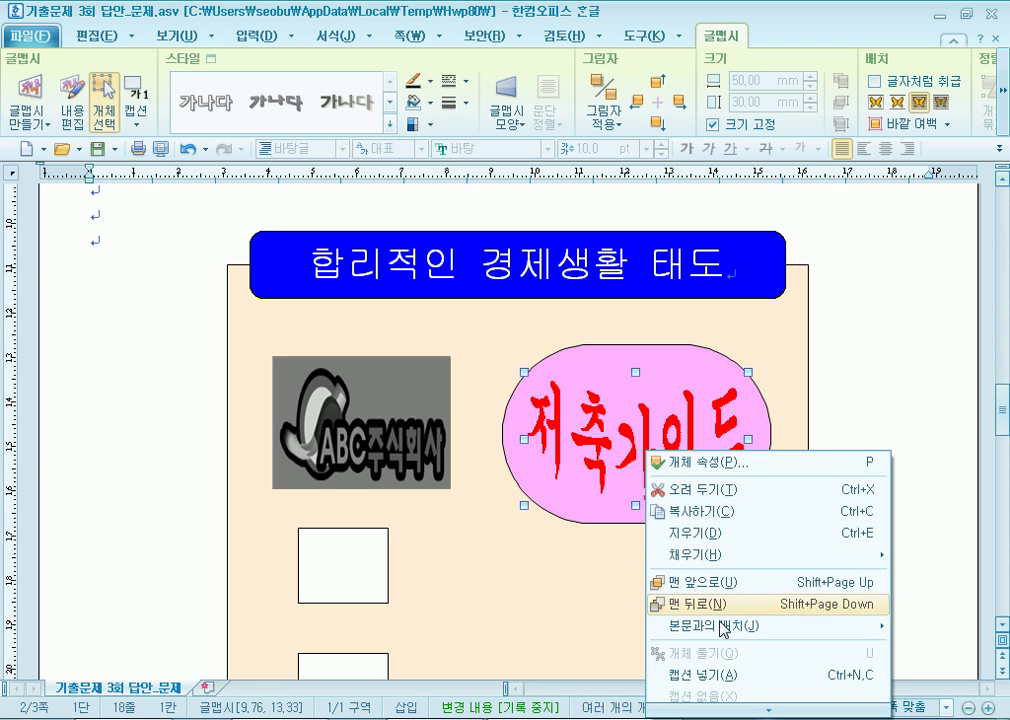
{"action": "mouse_move", "coordinate": [733, 709]}
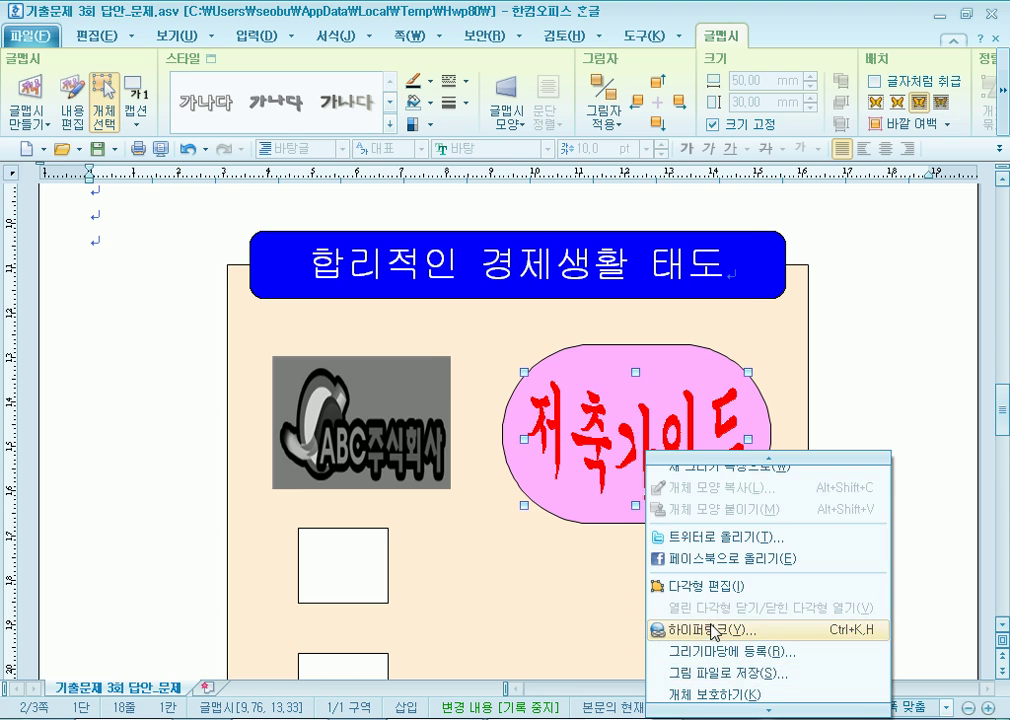
{"action": "left_click", "coordinate": [713, 629]}
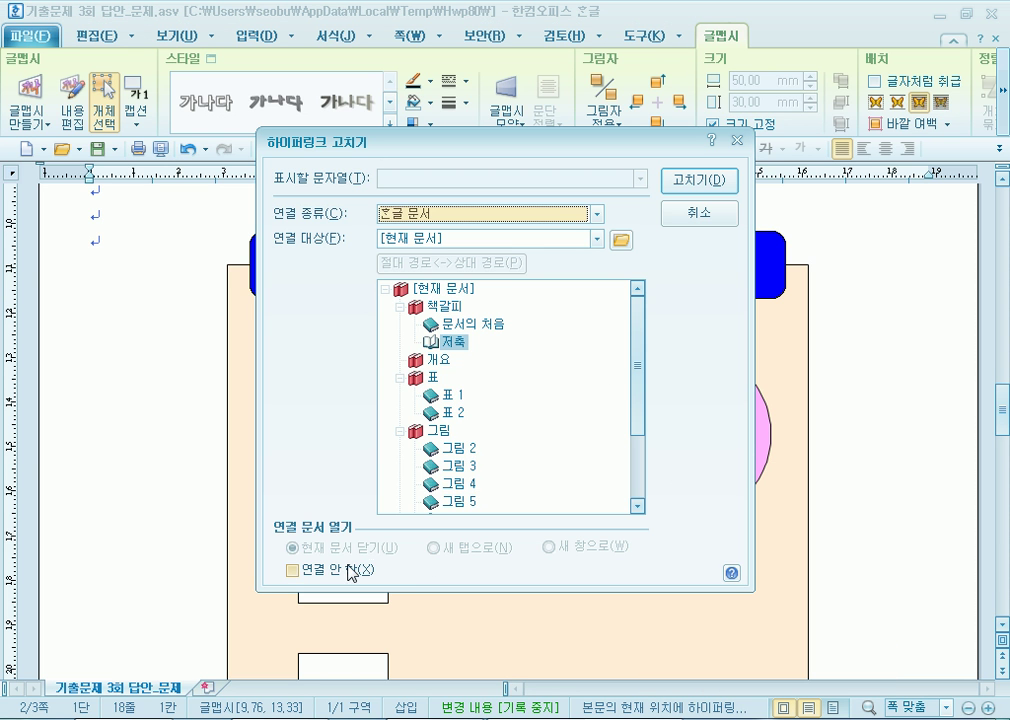
{"action": "left_click", "coordinate": [350, 572]}
{"action": "left_click", "coordinate": [707, 183]}
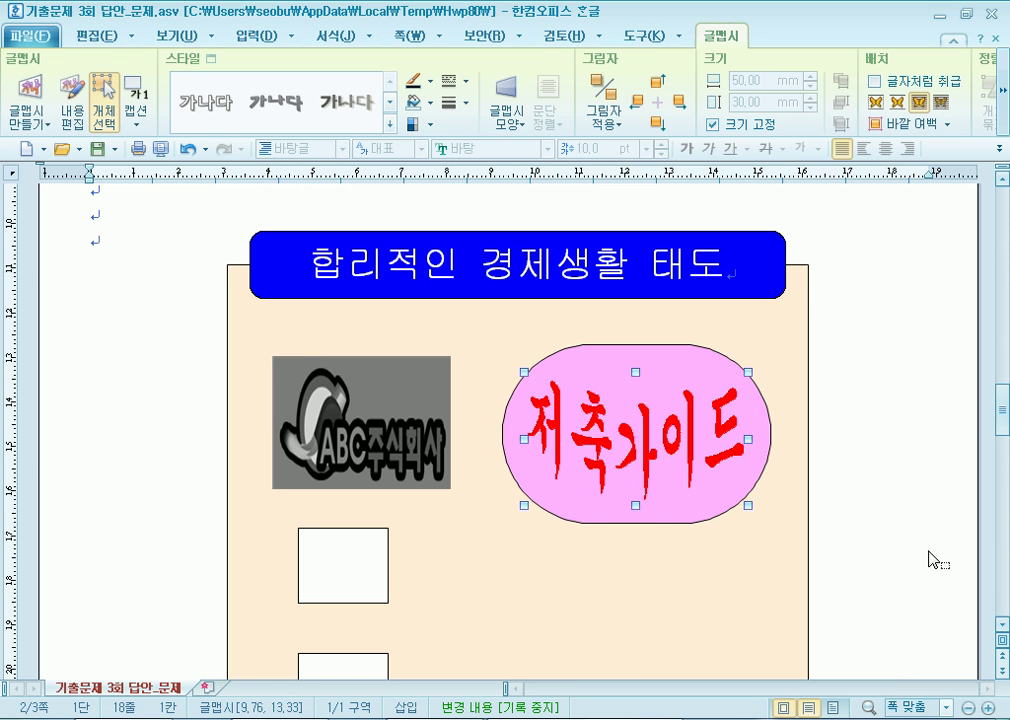
Inspect the ABC logo's context menu, reselect the word art, then deselect it.
{"action": "left_click", "coordinate": [932, 558]}
{"action": "right_click", "coordinate": [357, 425]}
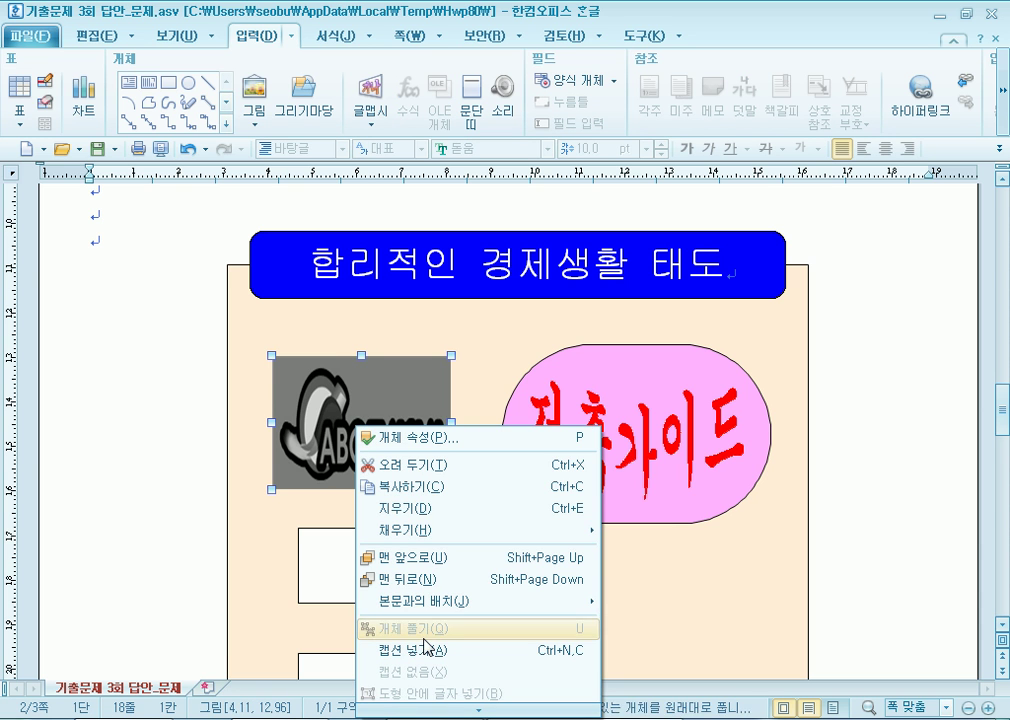
{"action": "left_click", "coordinate": [150, 408]}
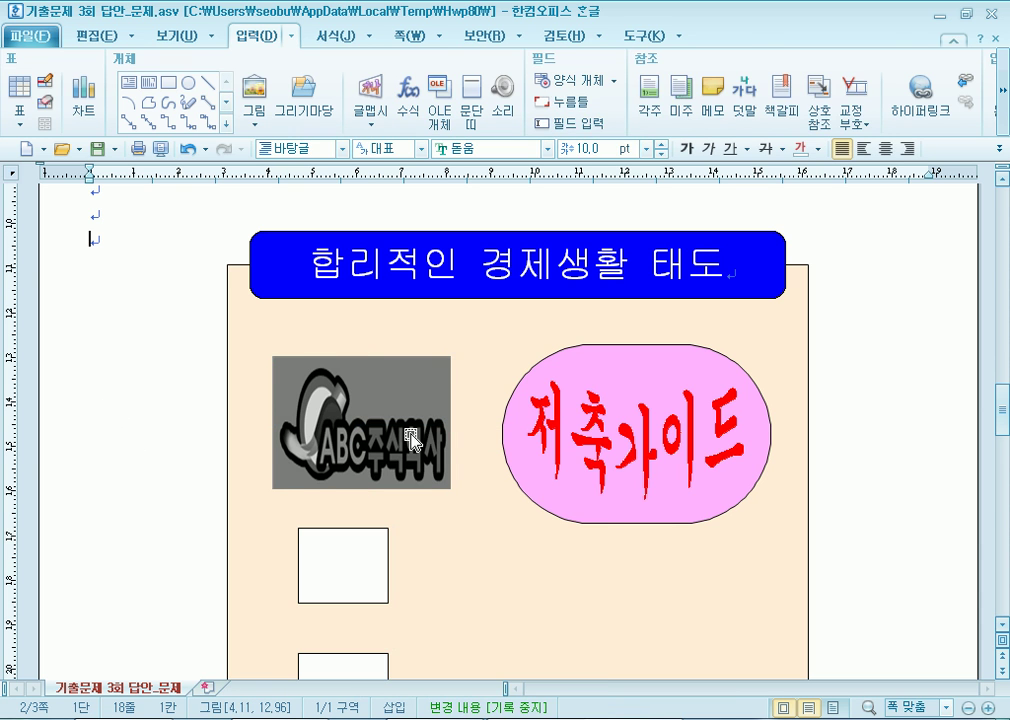
{"action": "left_click", "coordinate": [613, 492]}
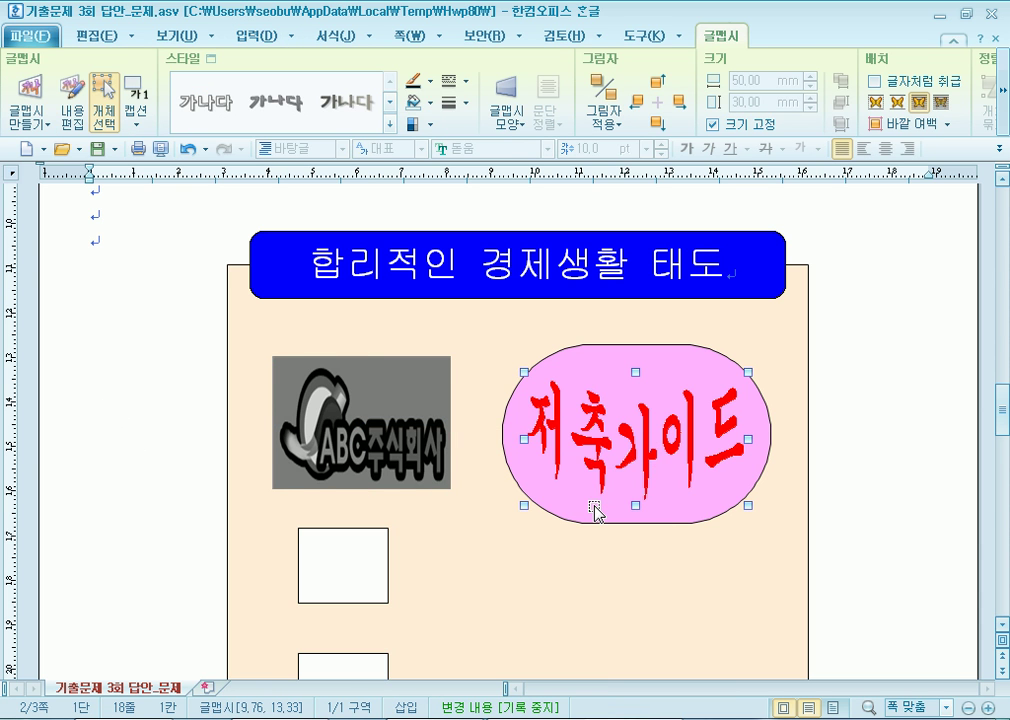
{"action": "left_click_drag", "start_coordinate": [916, 358], "coordinate": [460, 543]}
{"action": "left_click", "coordinate": [879, 444]}
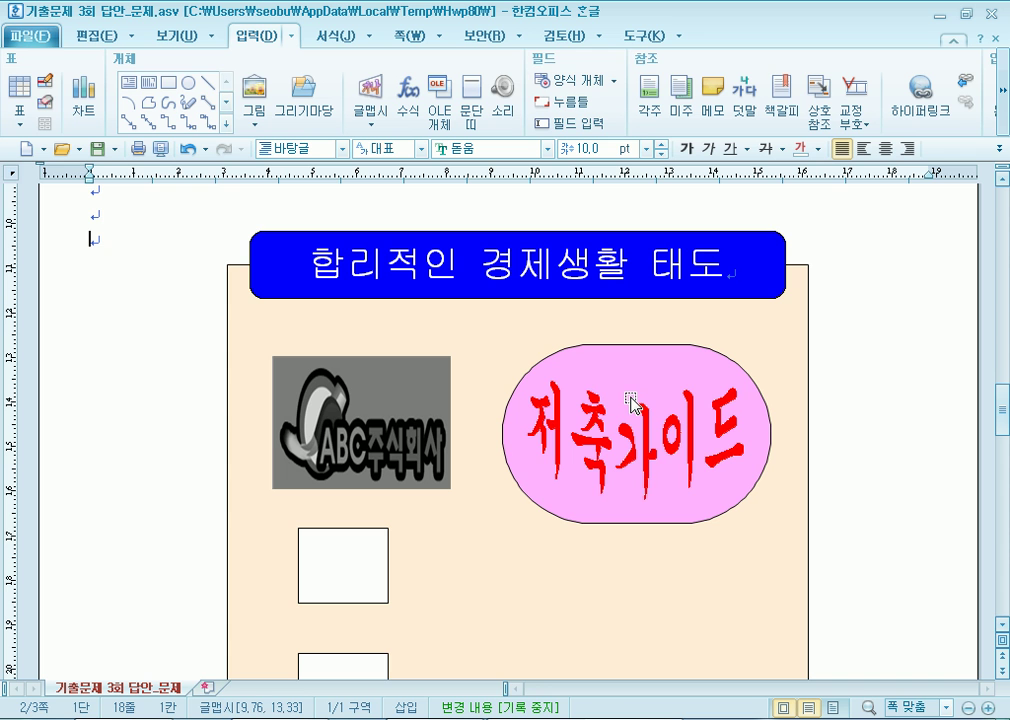
Select the six lines under 생활설계를 위한 저축의 필요성, starting at 가족의 성장과.
{"action": "scroll", "coordinate": [338, 420], "scroll_direction": "down", "scroll_amount": 10}
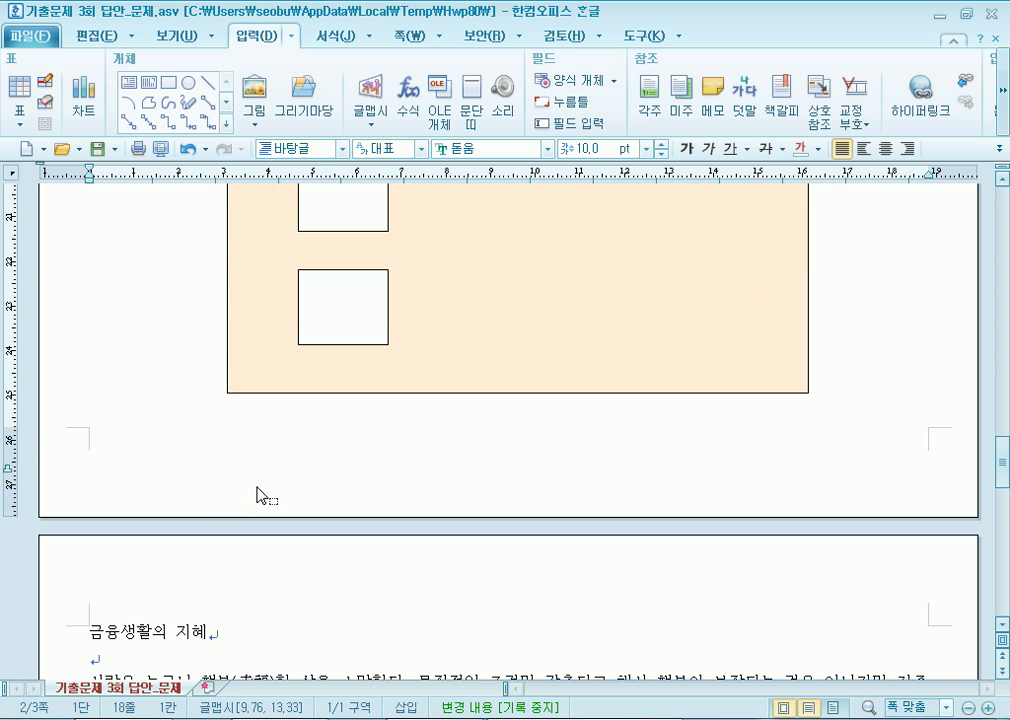
{"action": "scroll", "coordinate": [189, 408], "scroll_direction": "up", "scroll_amount": 10}
{"action": "scroll", "coordinate": [165, 460], "scroll_direction": "down", "scroll_amount": 8}
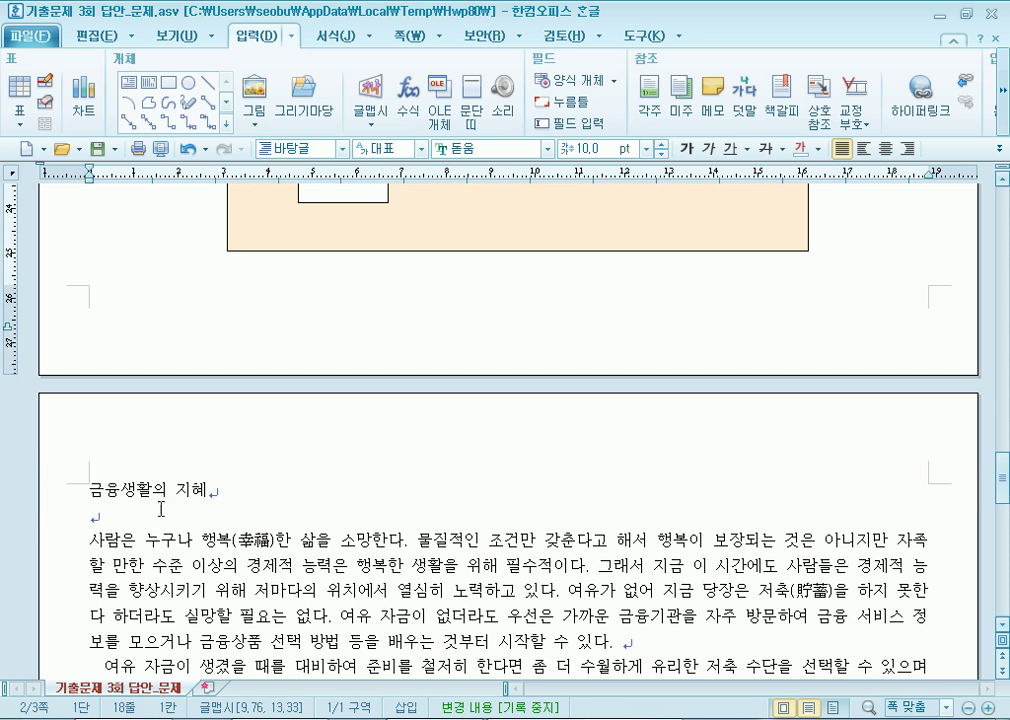
{"action": "left_click", "coordinate": [245, 519]}
{"action": "scroll", "coordinate": [326, 481], "scroll_direction": "down", "scroll_amount": 8}
{"action": "left_click_drag", "start_coordinate": [93, 305], "coordinate": [552, 428]}
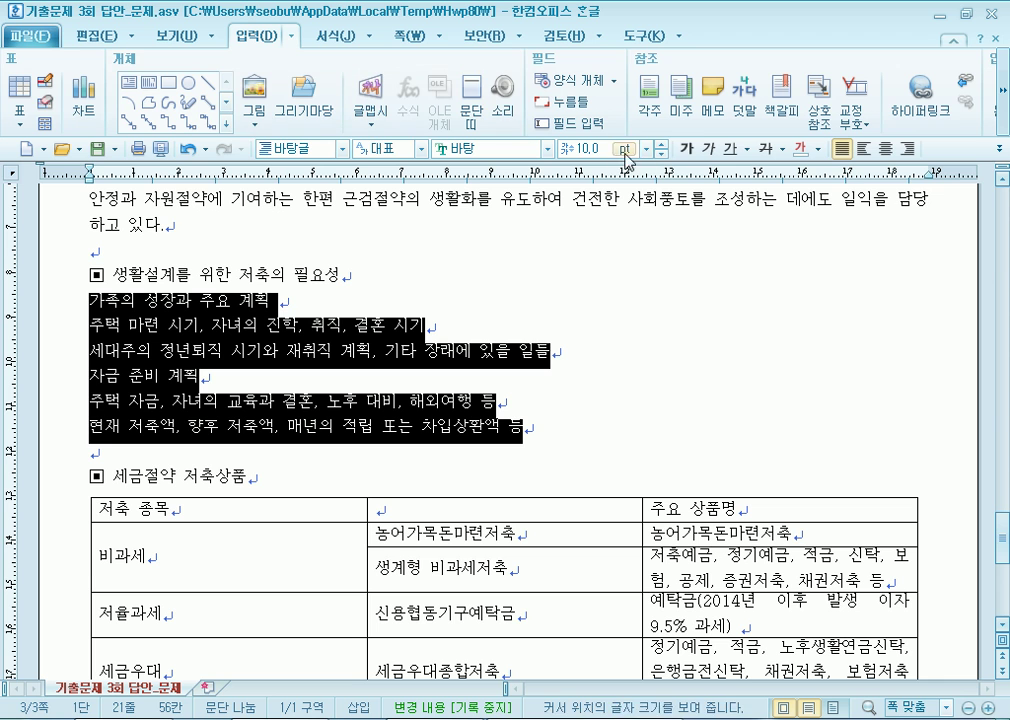
Set the selected lines' line spacing to 180 %.
{"action": "left_click", "coordinate": [1000, 149]}
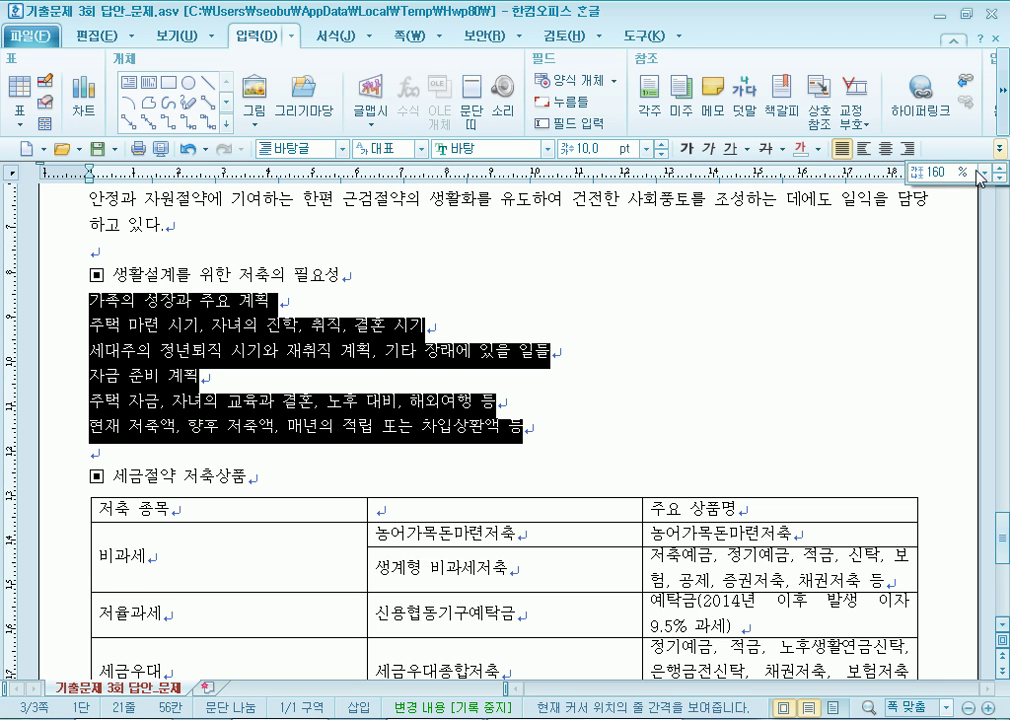
{"action": "left_click", "coordinate": [984, 173]}
{"action": "left_click", "coordinate": [849, 214]}
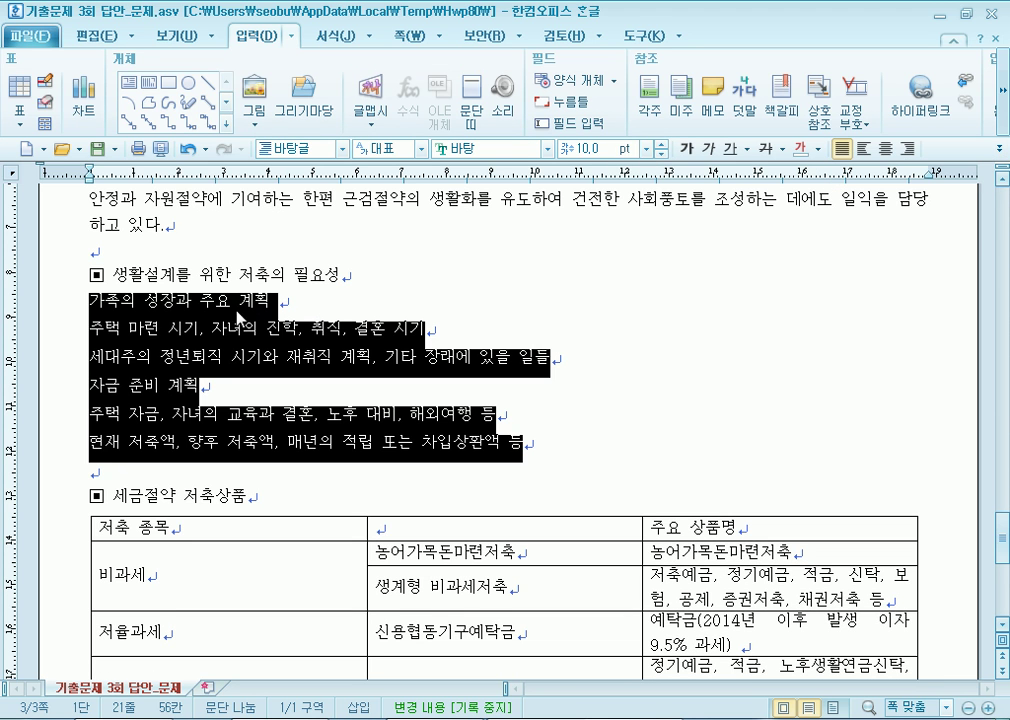
{"action": "right_click", "coordinate": [183, 303]}
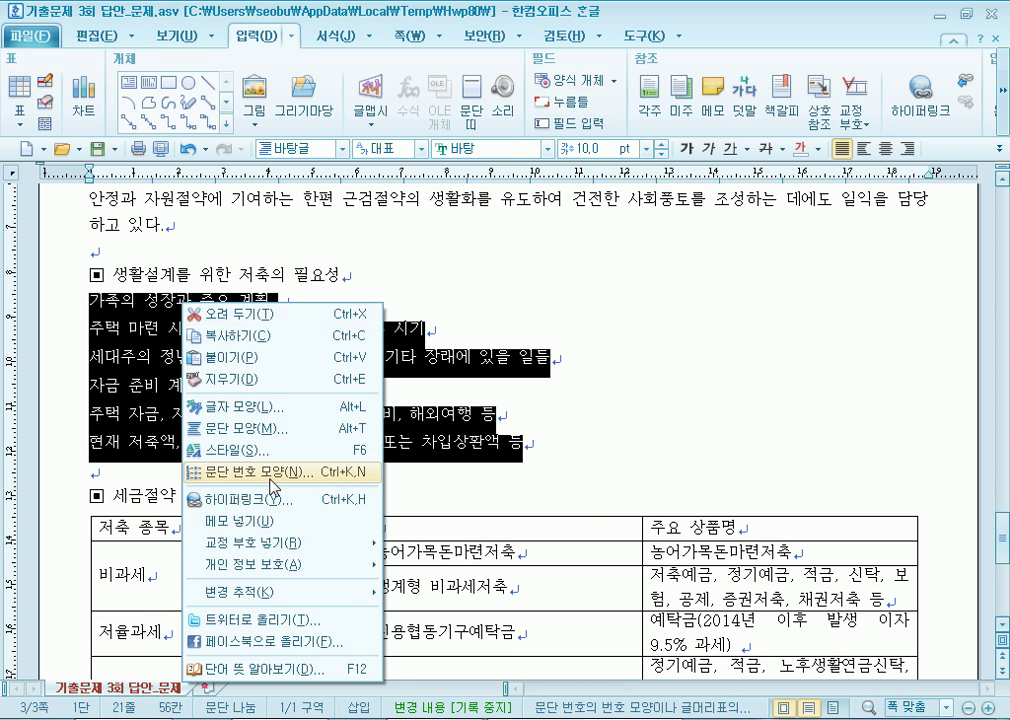
Open 문단 번호 모양 for the six lines and pick the 1) 가) a) (1) preset after trying others.
{"action": "left_click", "coordinate": [272, 473]}
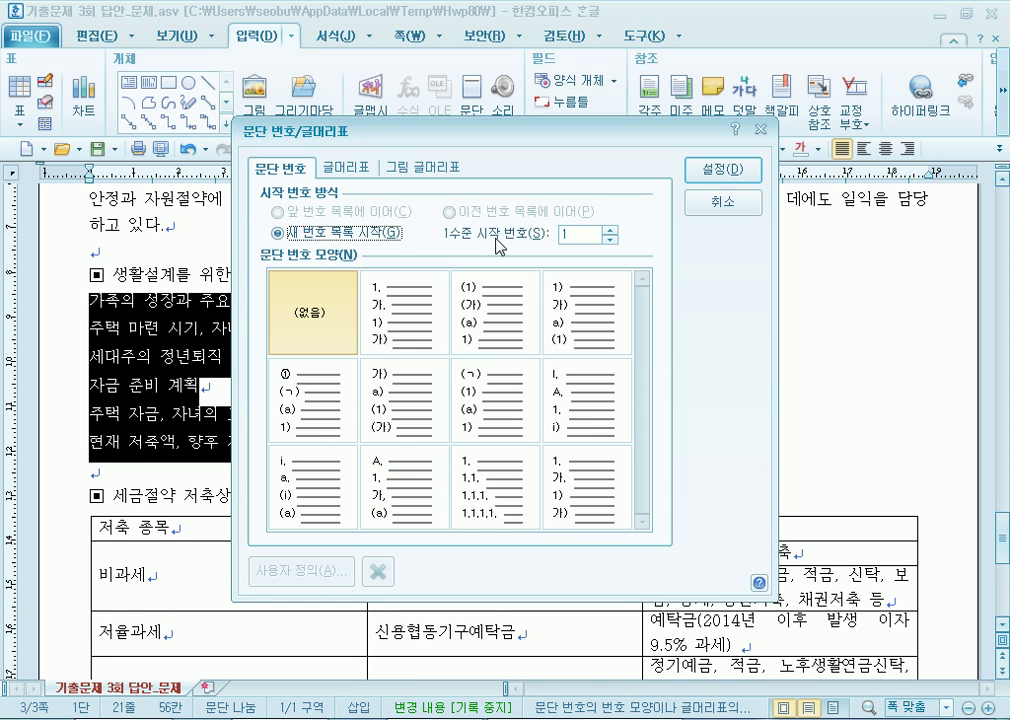
{"action": "left_click", "coordinate": [398, 308]}
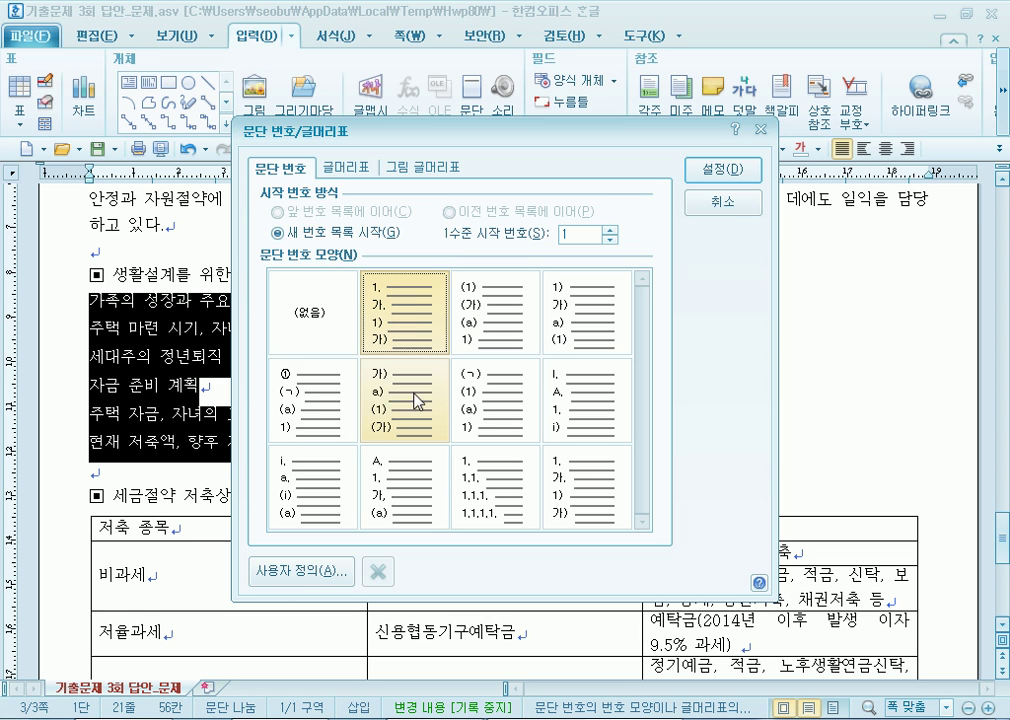
{"action": "left_click", "coordinate": [373, 403]}
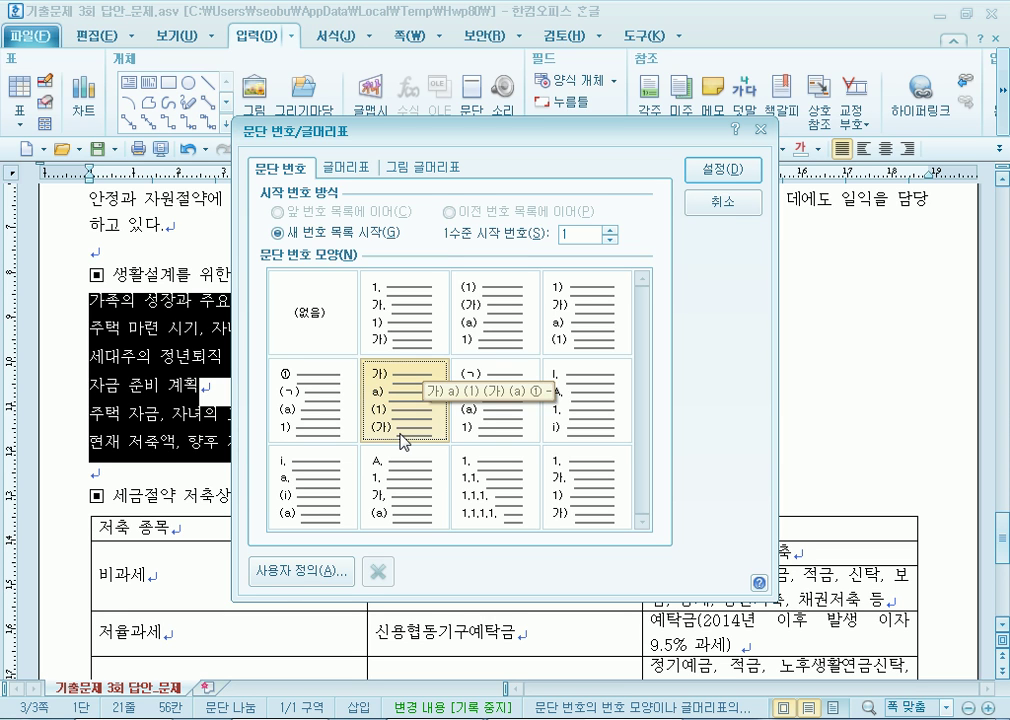
{"action": "left_click", "coordinate": [604, 322]}
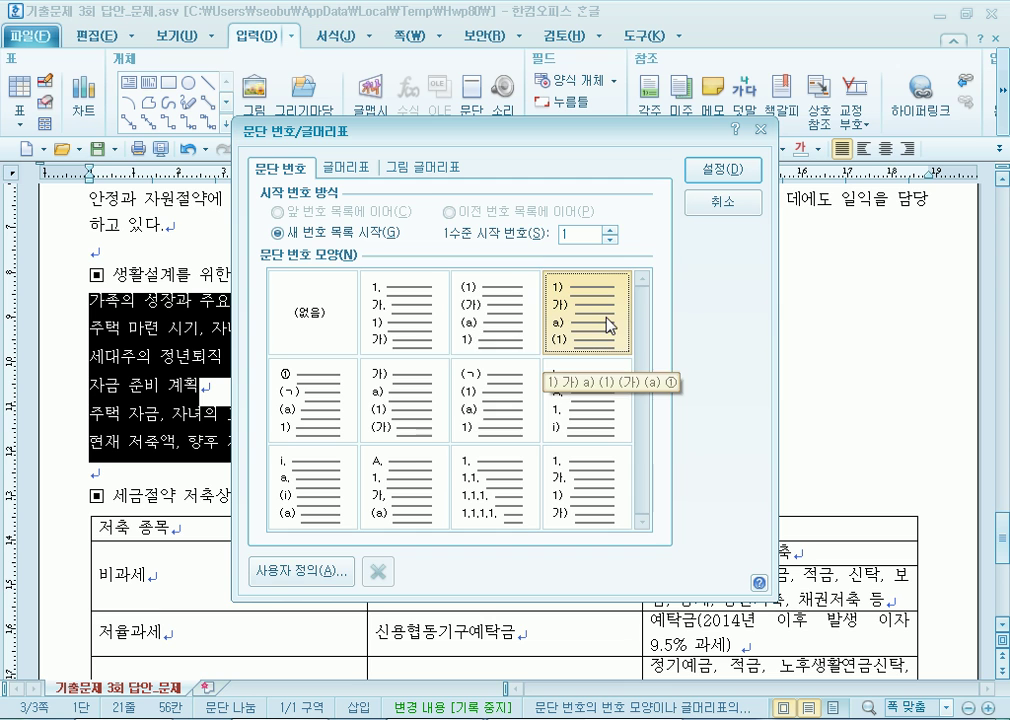
Define custom level 1 as 가, 나, 다 with format ^1., width 20, right-aligned.
{"action": "left_click", "coordinate": [301, 578]}
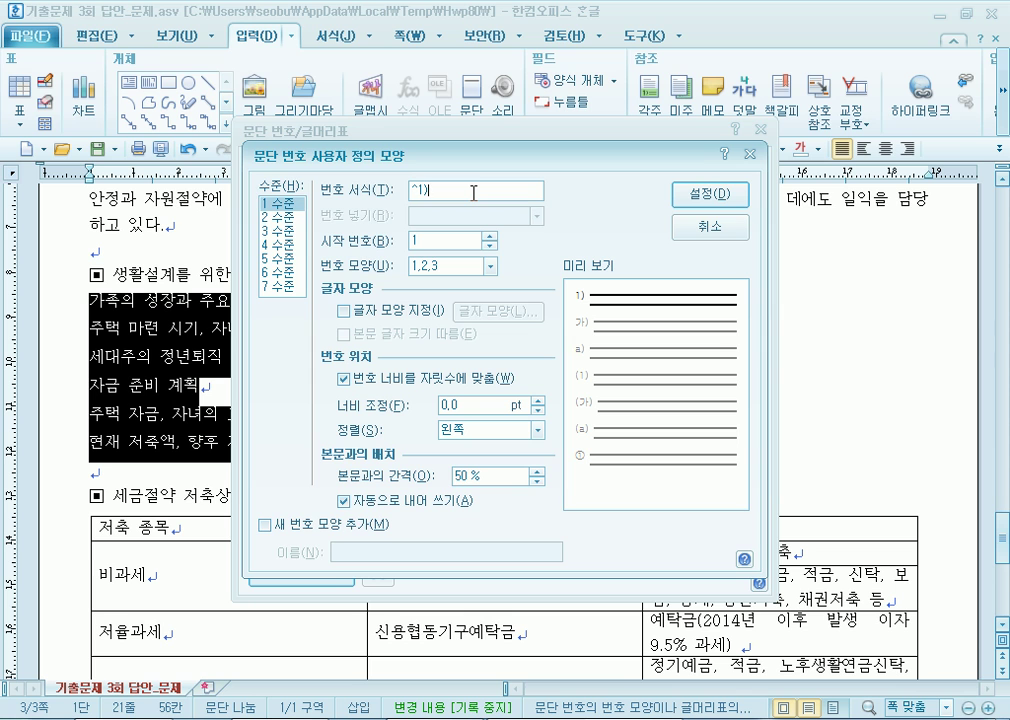
{"action": "left_click", "coordinate": [489, 266]}
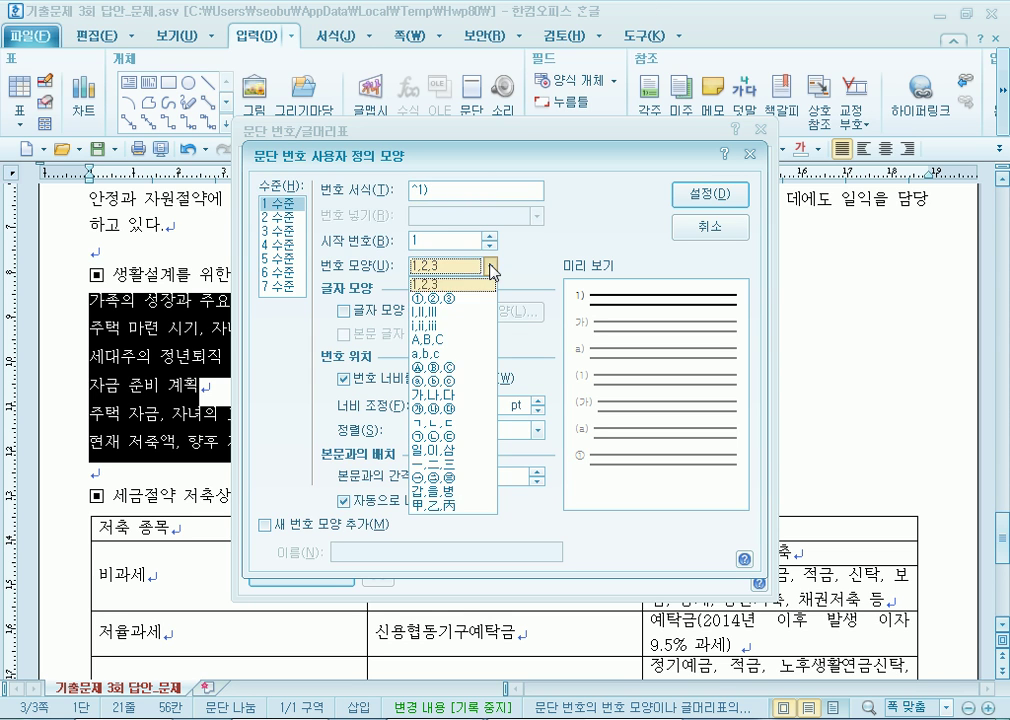
{"action": "left_click", "coordinate": [450, 394]}
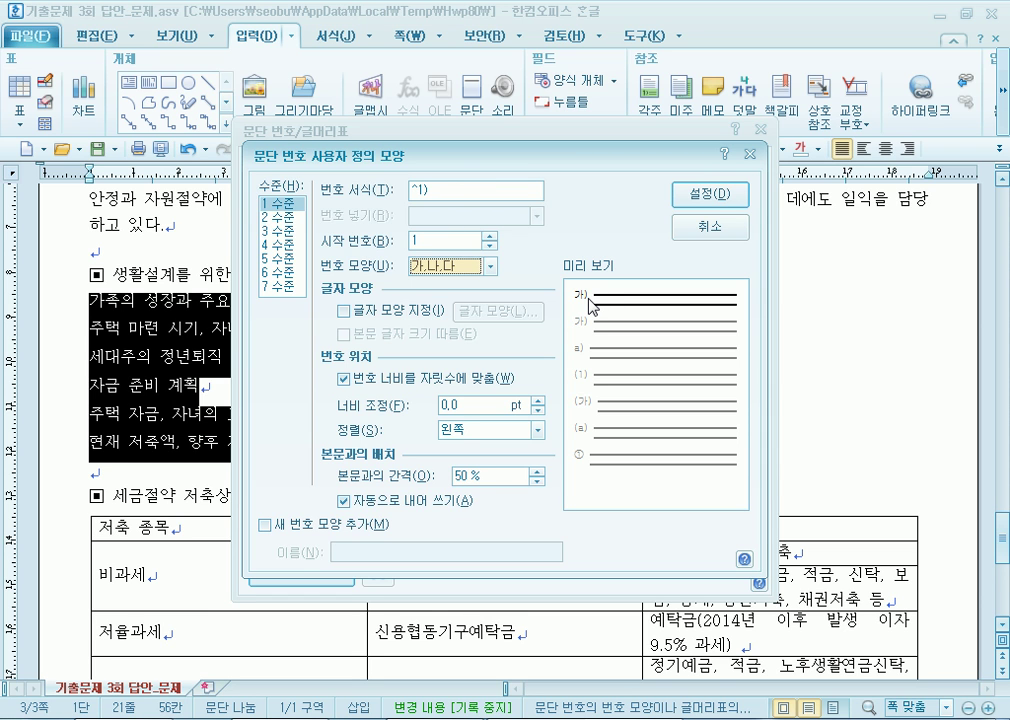
{"action": "left_click", "coordinate": [444, 192]}
{"action": "key", "text": "BackSpace"}
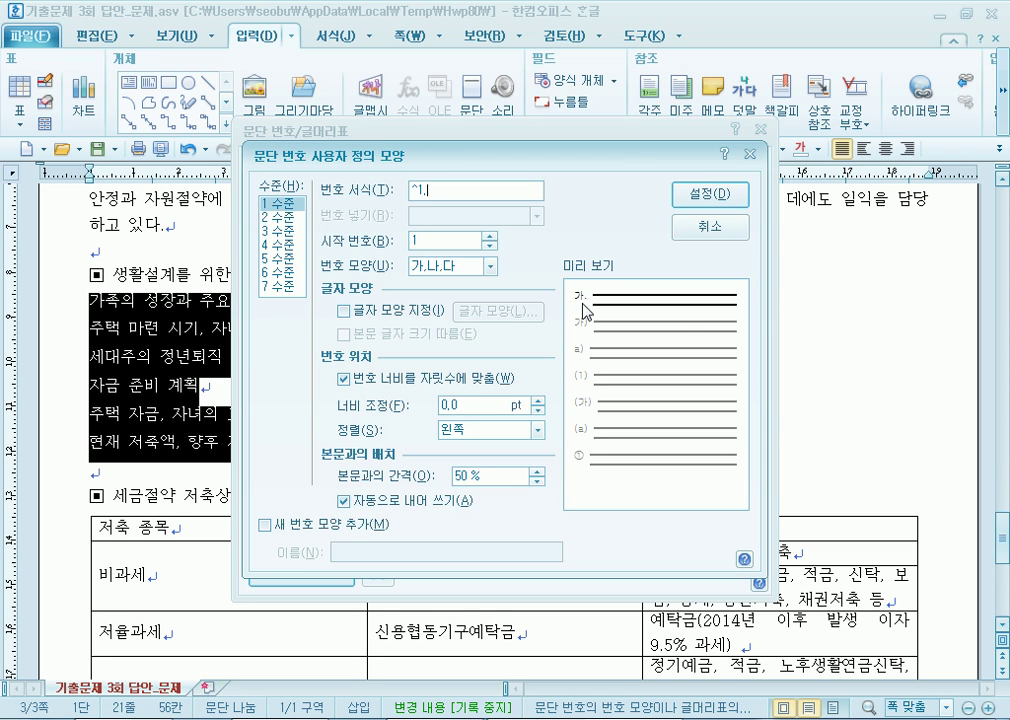
{"action": "left_click_drag", "start_coordinate": [478, 406], "coordinate": [400, 408]}
{"action": "type", "text": "20"}
{"action": "left_click", "coordinate": [441, 437]}
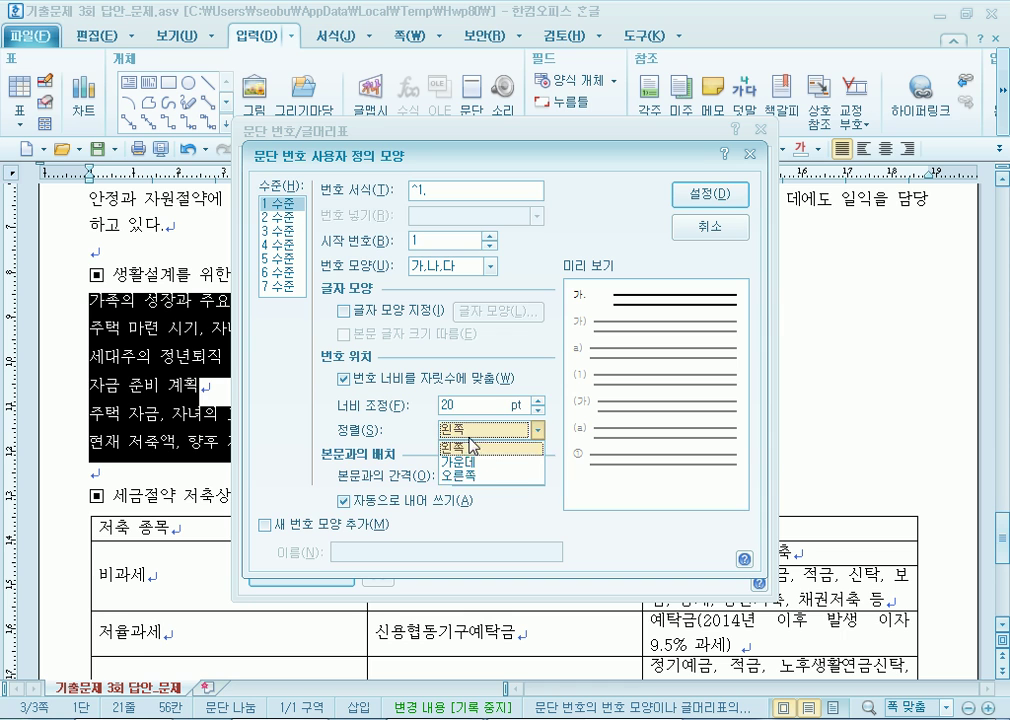
{"action": "left_click", "coordinate": [472, 478]}
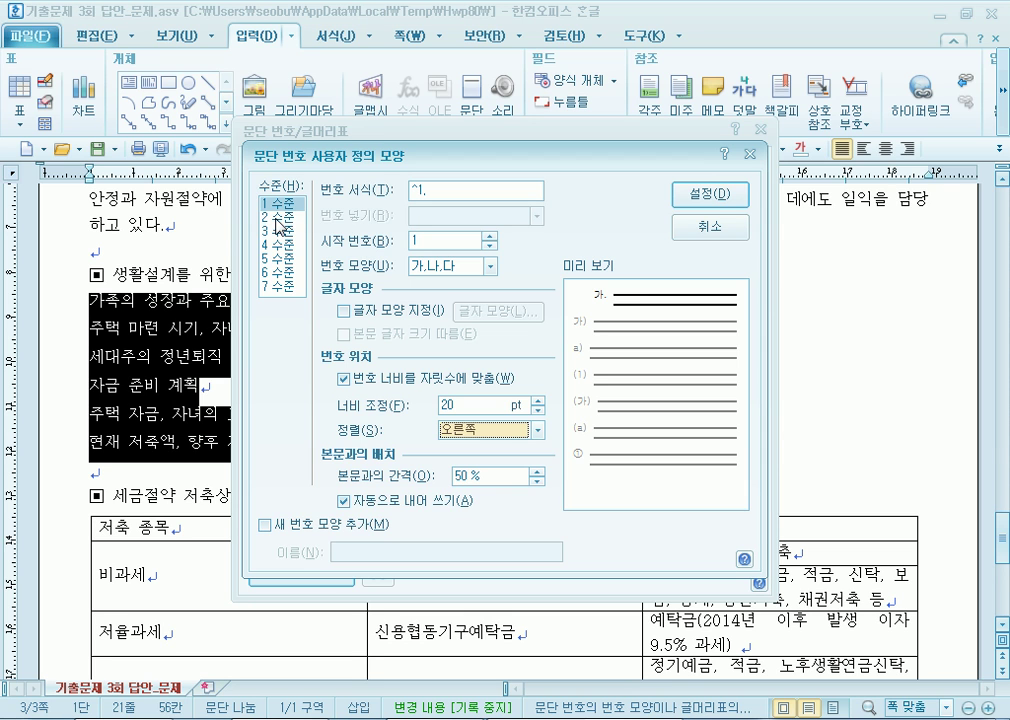
Set level 2 to ㉮, ㉯, ㉰ with ^2., width 30, right-aligned, and apply the numbering.
{"action": "left_click", "coordinate": [278, 216]}
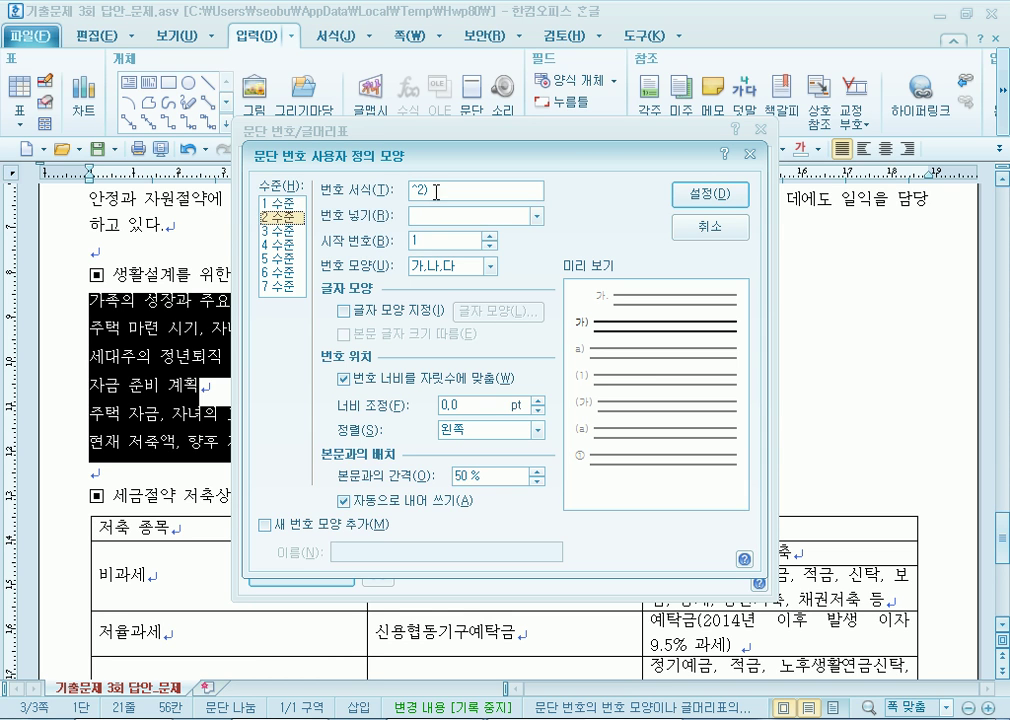
{"action": "key", "text": "BackSpace"}
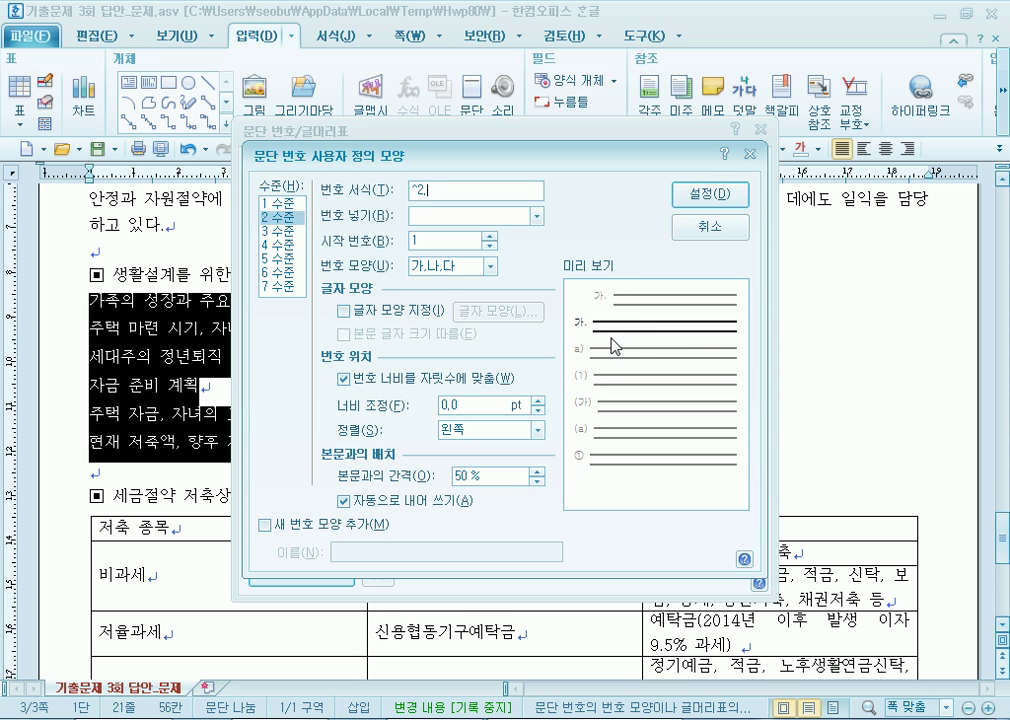
{"action": "left_click", "coordinate": [441, 267]}
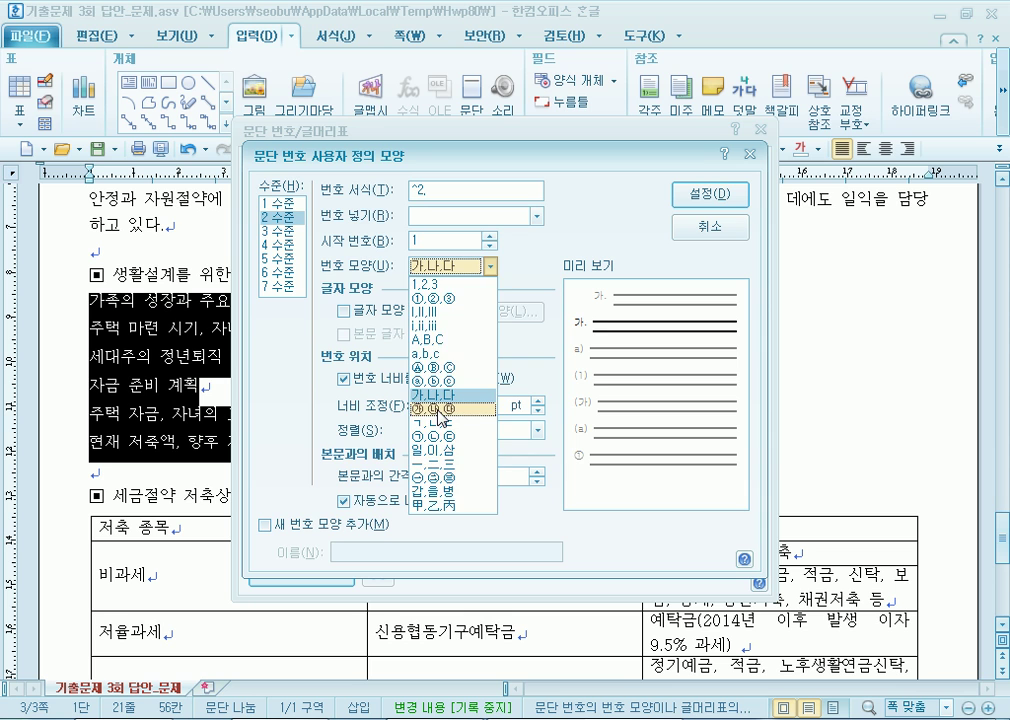
{"action": "left_click", "coordinate": [440, 409]}
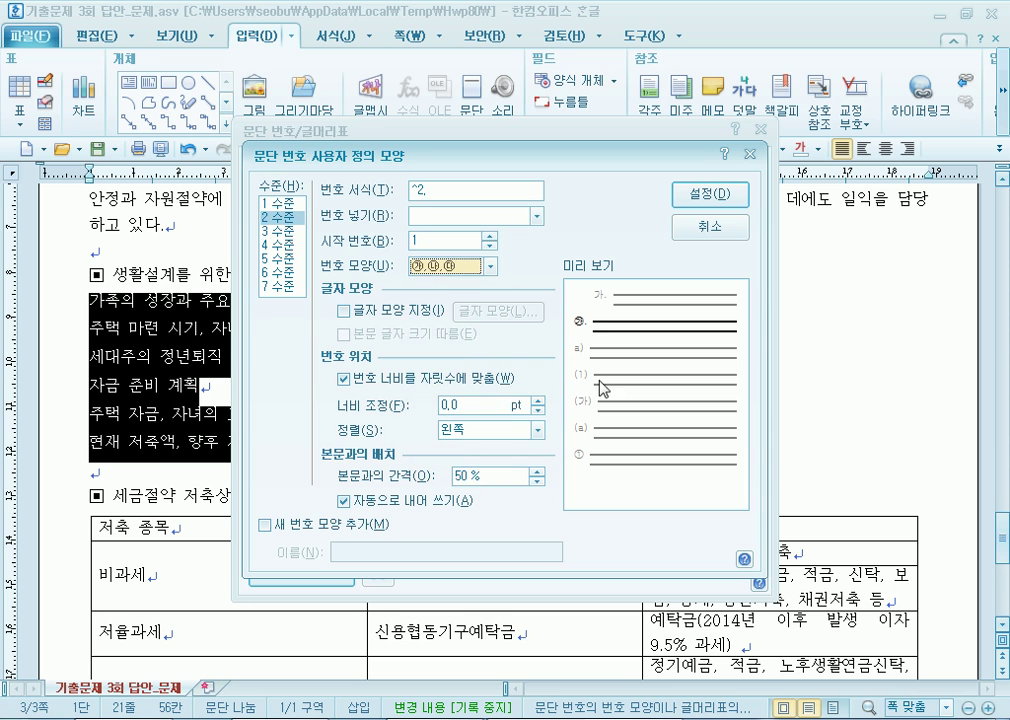
{"action": "double_click", "coordinate": [489, 405]}
{"action": "type", "text": "30"}
{"action": "left_click", "coordinate": [453, 431]}
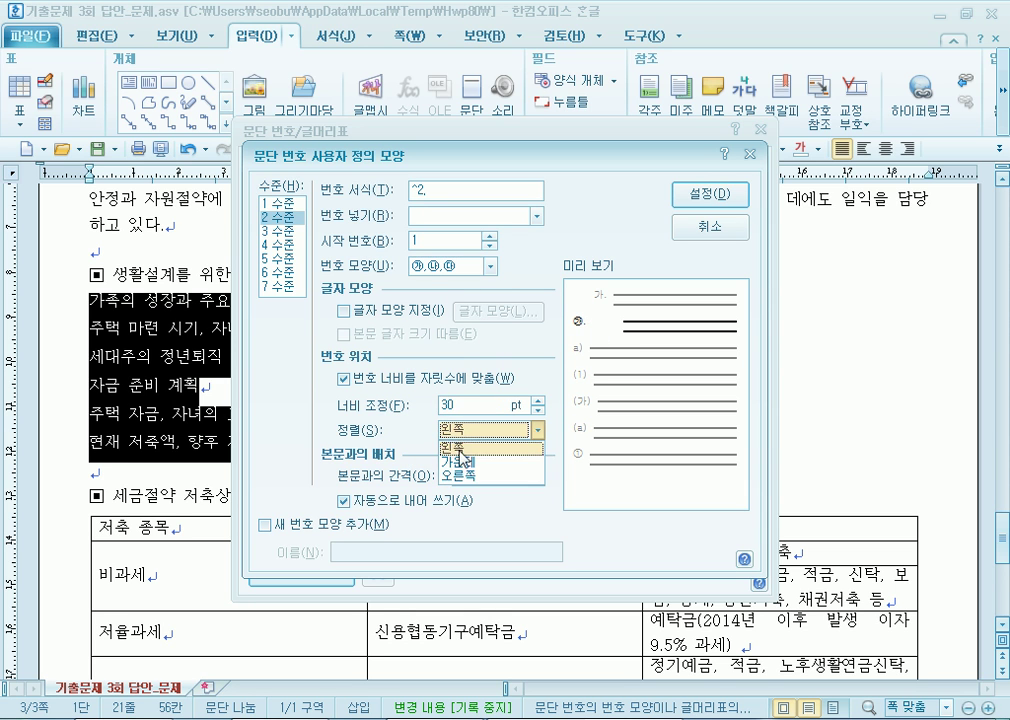
{"action": "left_click", "coordinate": [466, 476]}
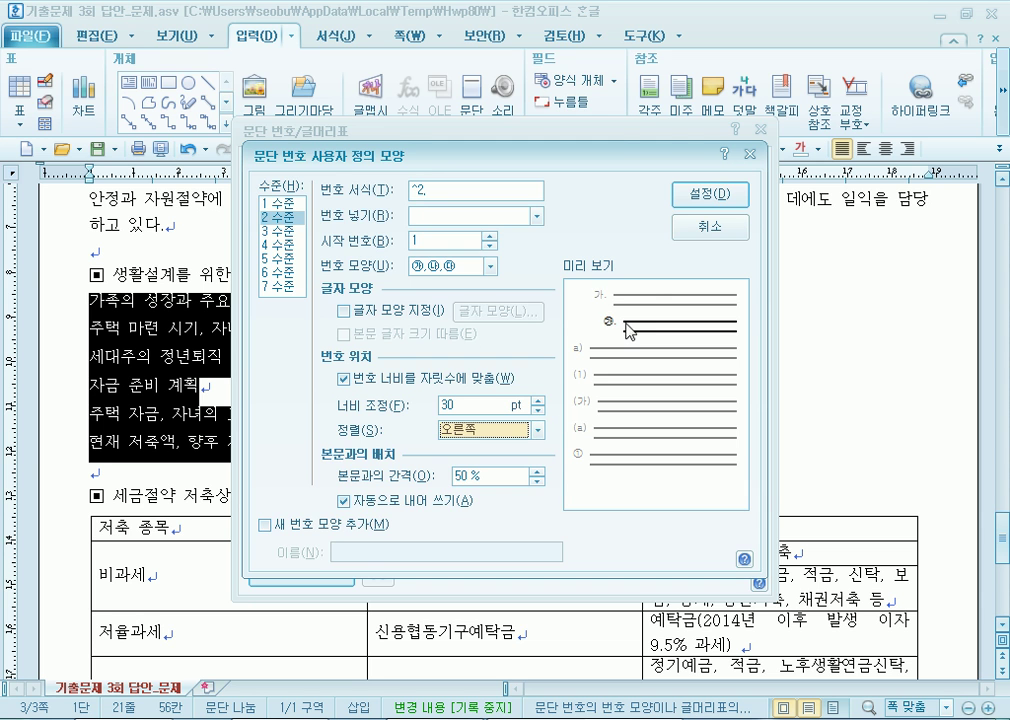
{"action": "left_click", "coordinate": [708, 195]}
{"action": "left_click", "coordinate": [745, 172]}
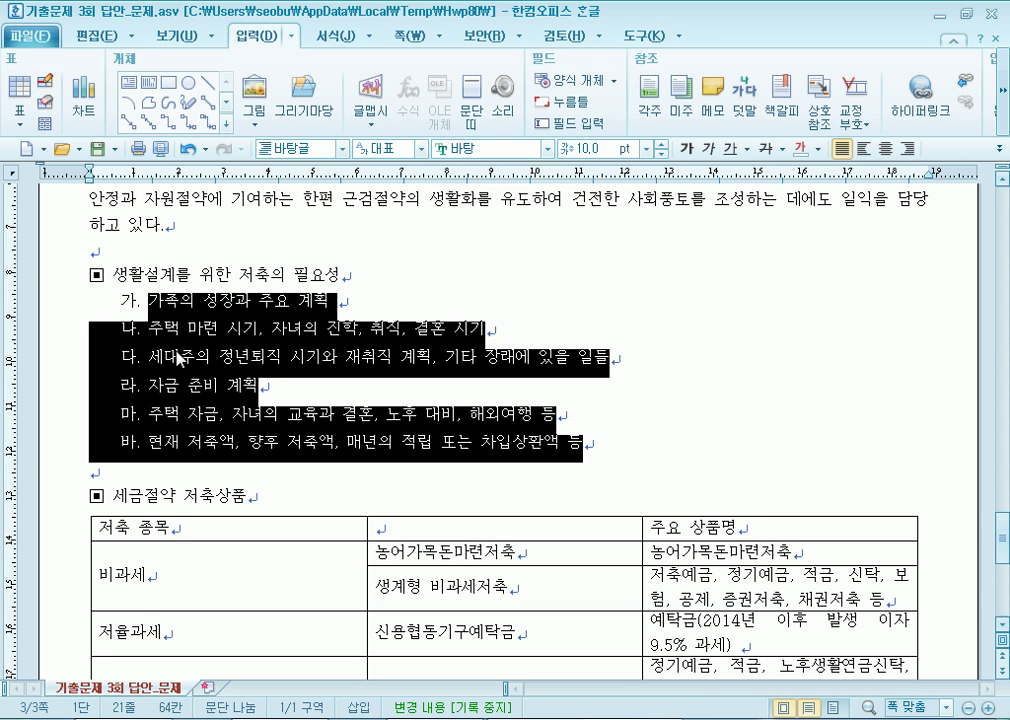
{"action": "left_click", "coordinate": [241, 331]}
{"action": "left_click_drag", "start_coordinate": [219, 330], "coordinate": [251, 357]}
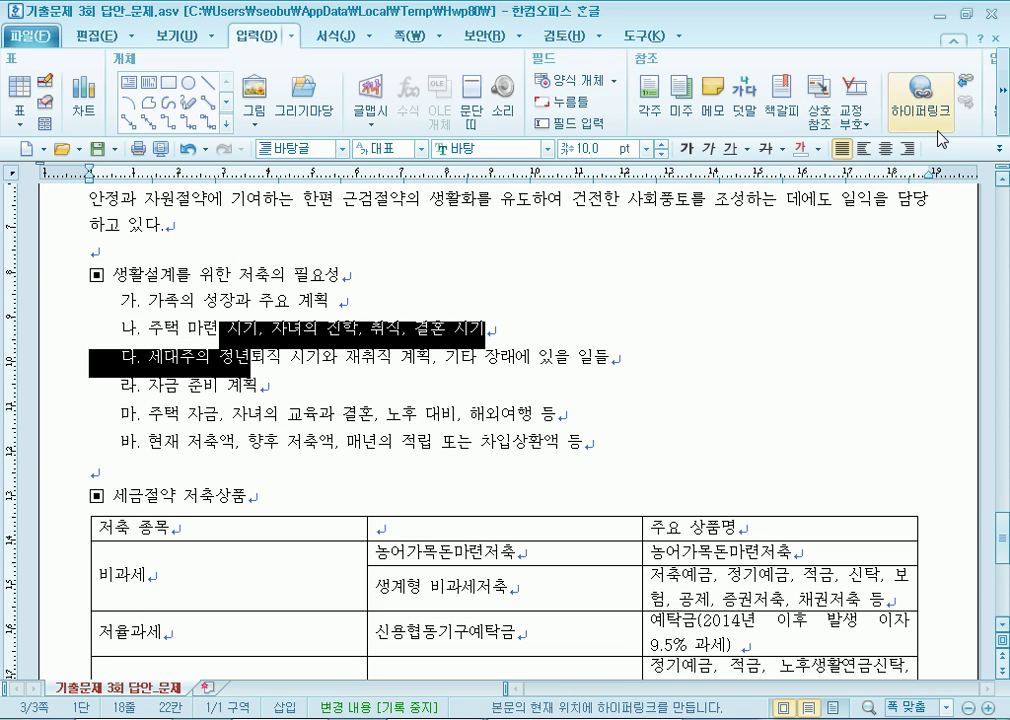
{"action": "left_click", "coordinate": [338, 35]}
{"action": "left_click", "coordinate": [1003, 122]}
{"action": "left_click", "coordinate": [988, 118]}
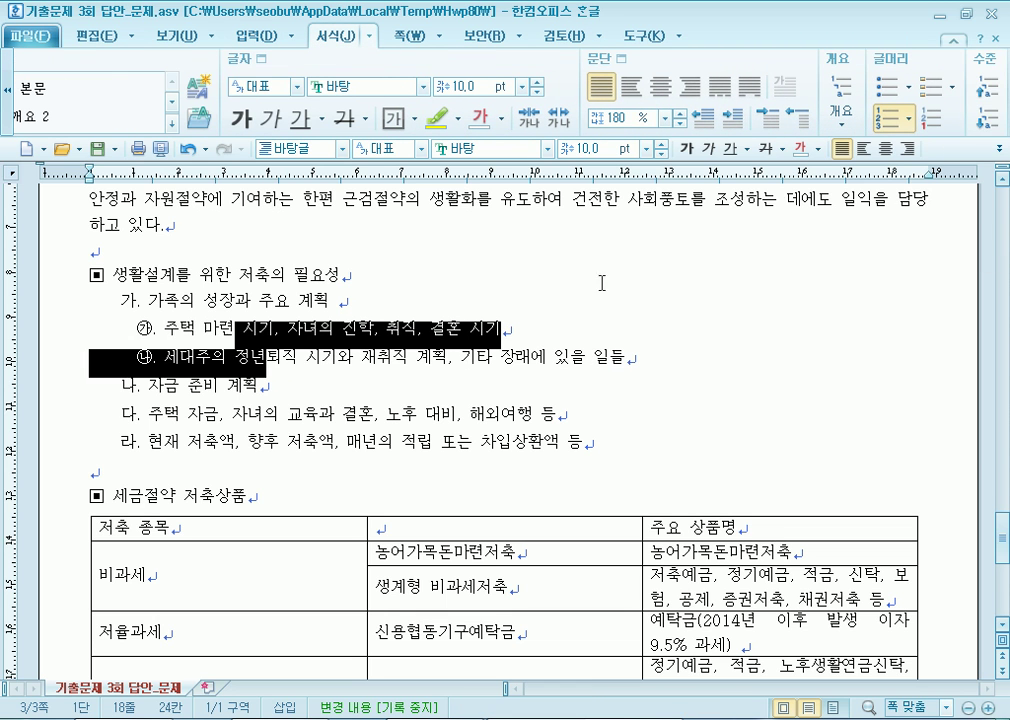
{"action": "left_click", "coordinate": [347, 426]}
{"action": "left_click", "coordinate": [987, 116]}
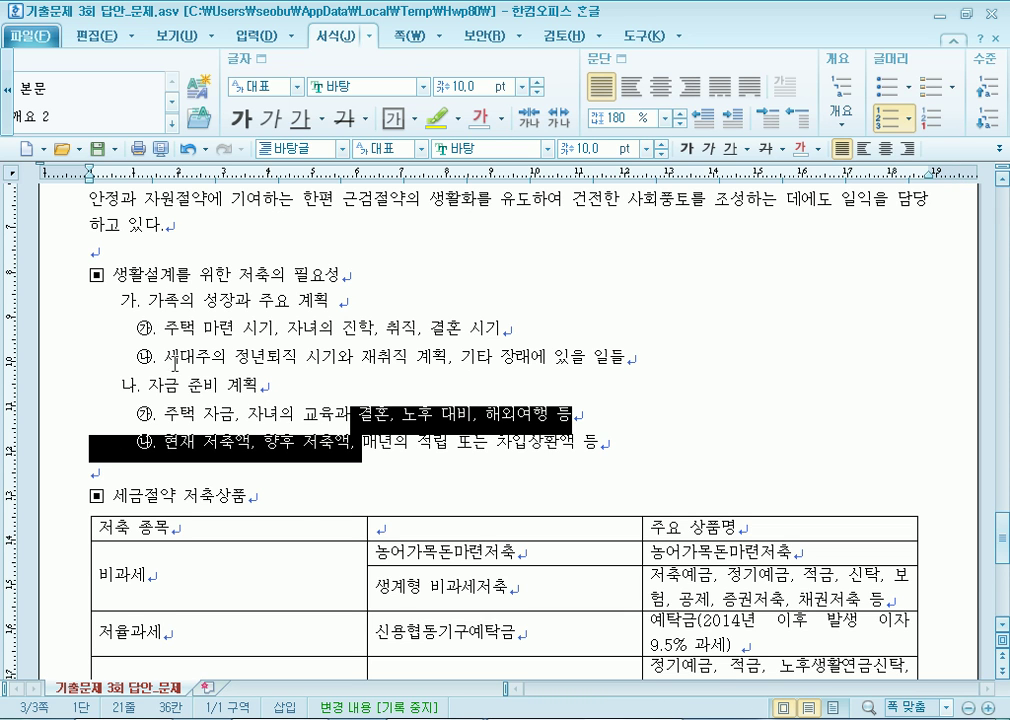
{"action": "left_click", "coordinate": [209, 413]}
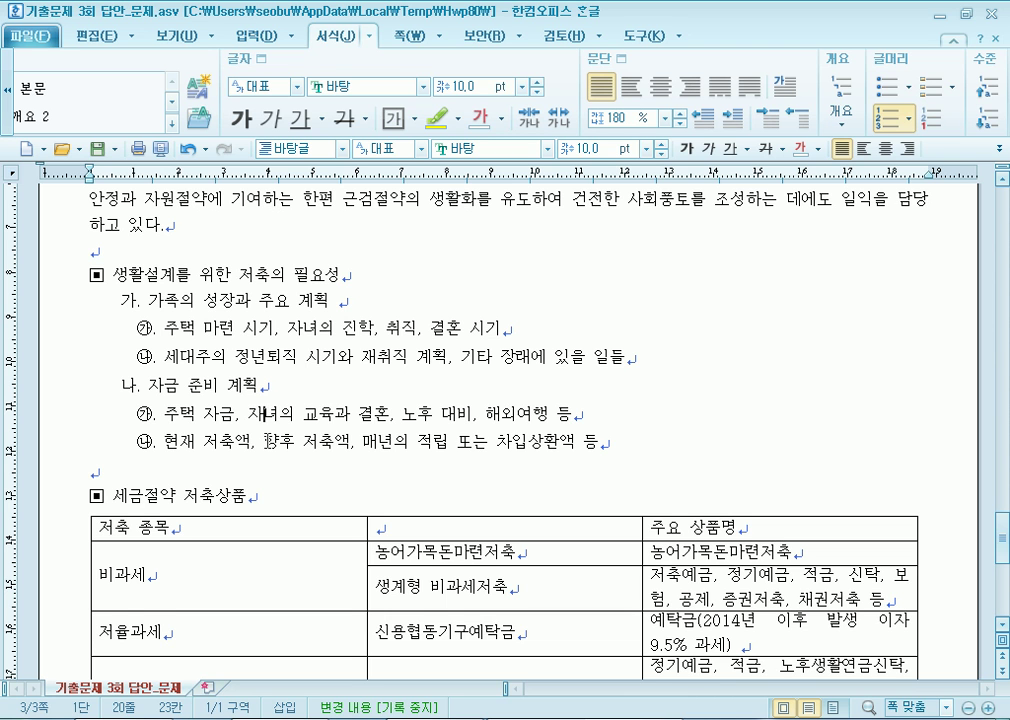
{"action": "left_click_drag", "start_coordinate": [203, 300], "coordinate": [250, 442]}
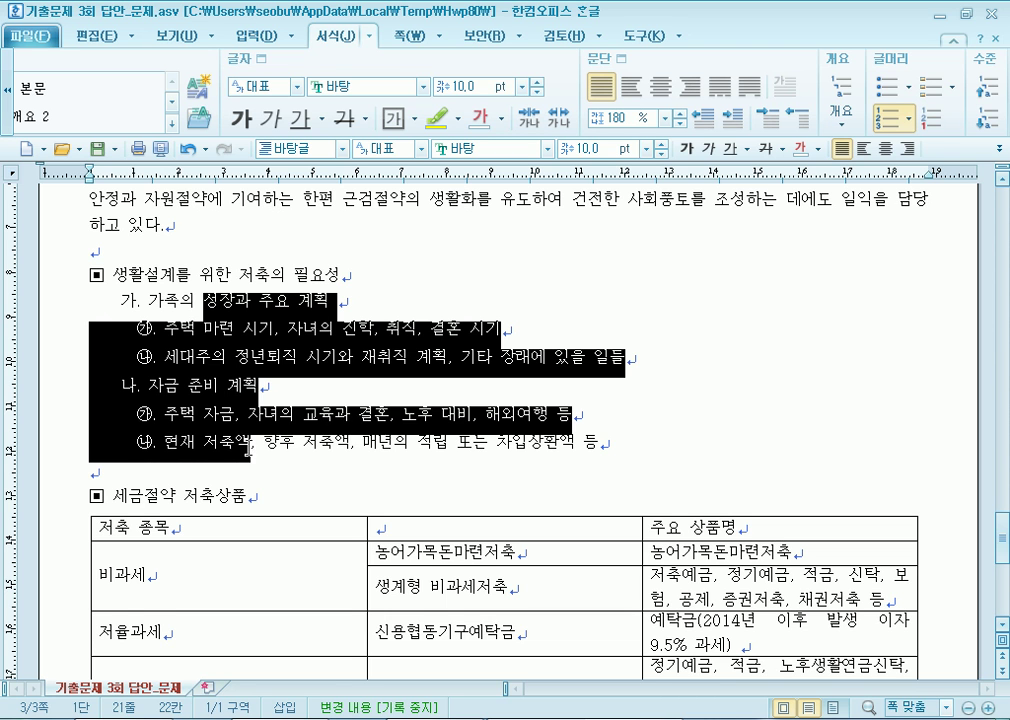
{"action": "right_click", "coordinate": [185, 290]}
{"action": "left_click", "coordinate": [246, 422]}
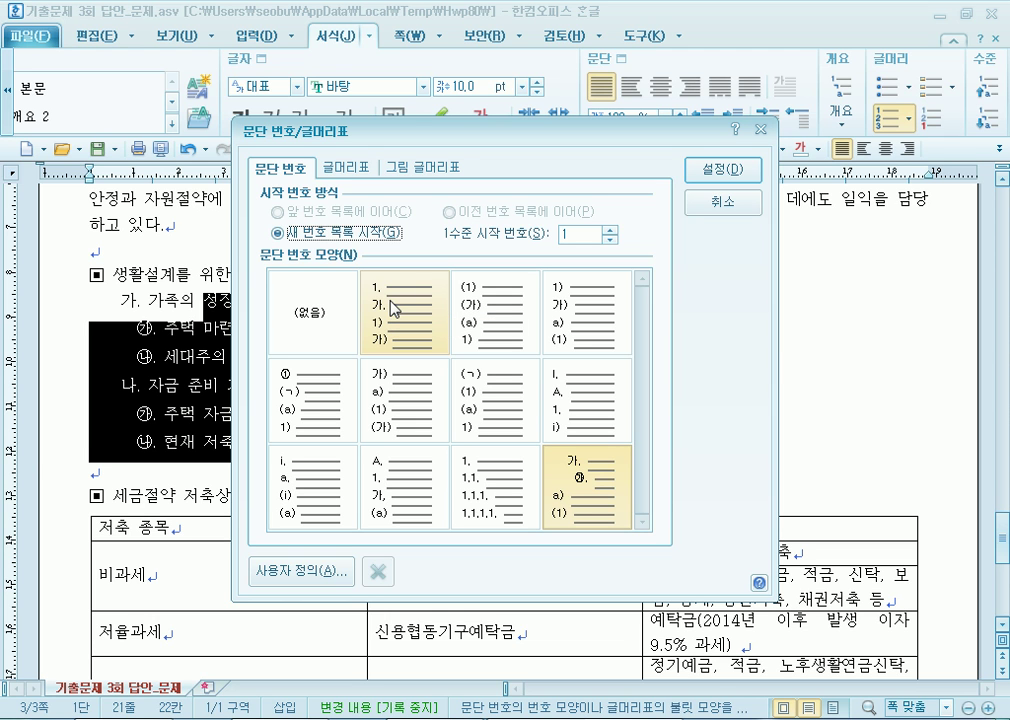
Drag the 세금절약 저축상품 table's first two column borders left to widen the 주요 상품명 column.
{"action": "left_click", "coordinate": [723, 201]}
{"action": "left_click", "coordinate": [353, 452]}
{"action": "scroll", "coordinate": [353, 452], "scroll_direction": "down", "scroll_amount": 3}
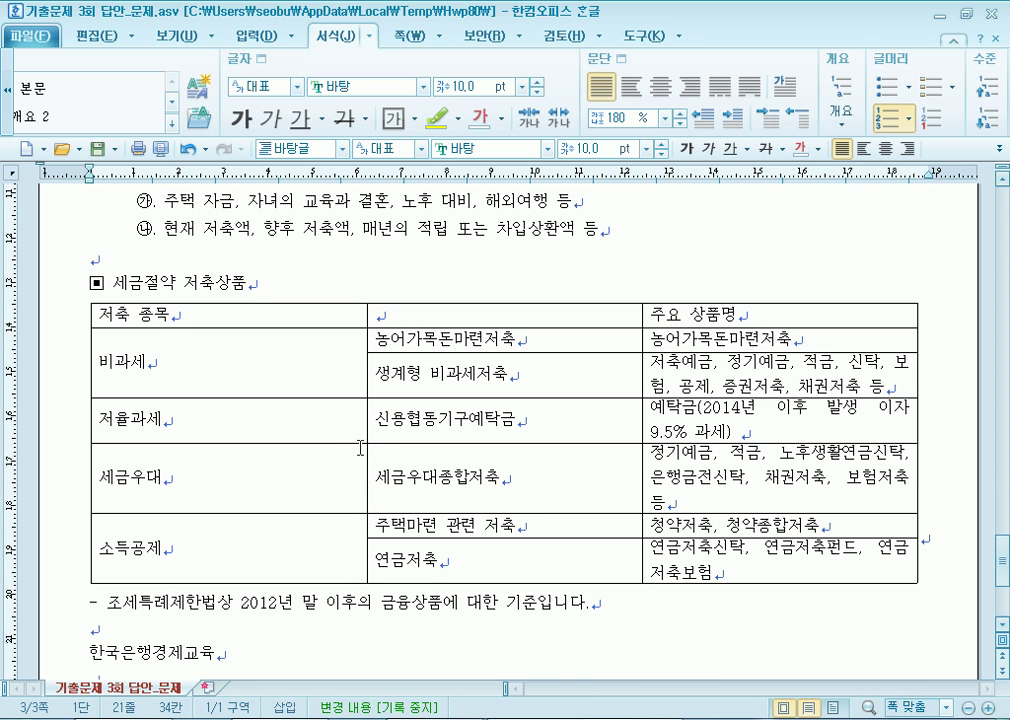
{"action": "left_click_drag", "start_coordinate": [366, 368], "coordinate": [201, 377]}
{"action": "left_click_drag", "start_coordinate": [641, 400], "coordinate": [401, 406]}
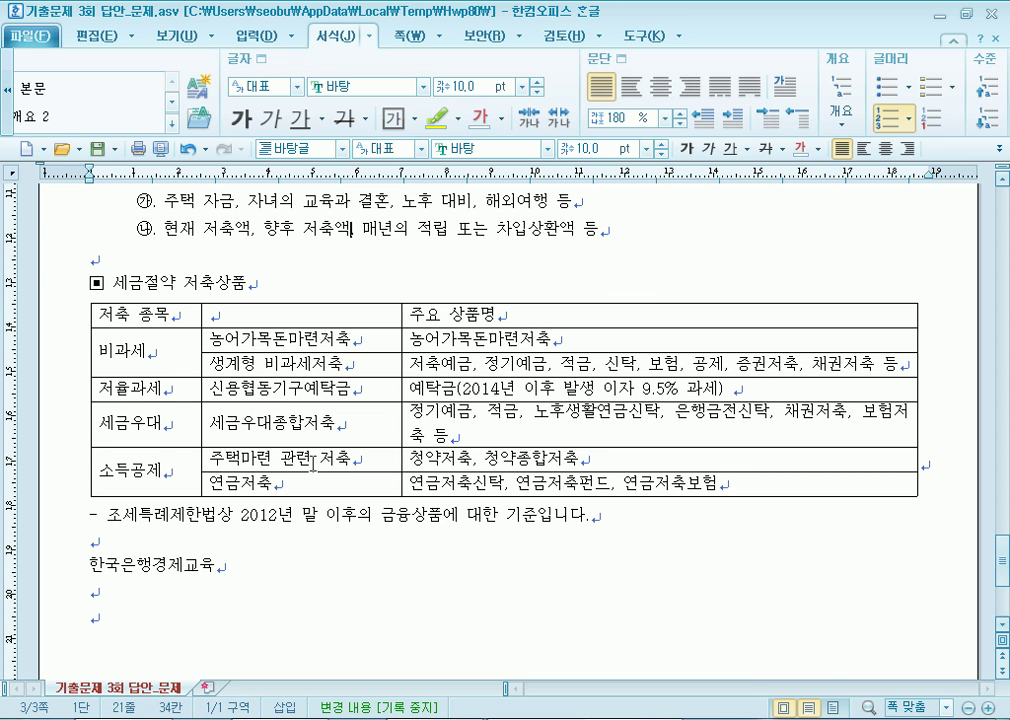
{"action": "scroll", "coordinate": [290, 470], "scroll_direction": "down", "scroll_amount": 3}
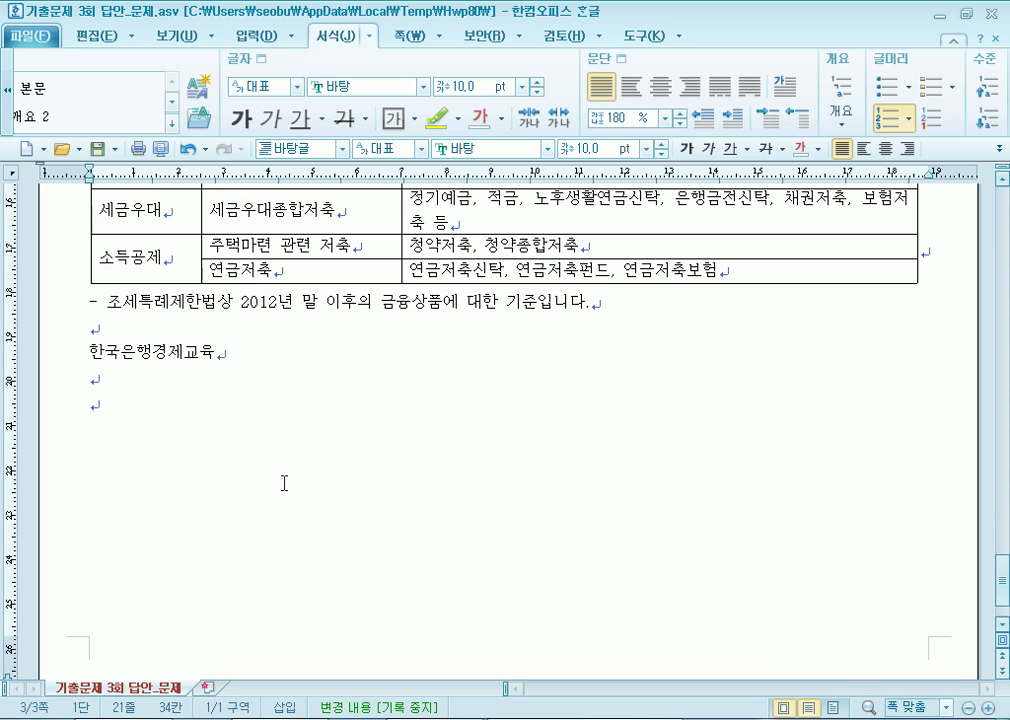
Add empty lines below 한국은행경제교육 and set that source line to 24 pt.
{"action": "left_click", "coordinate": [108, 377]}
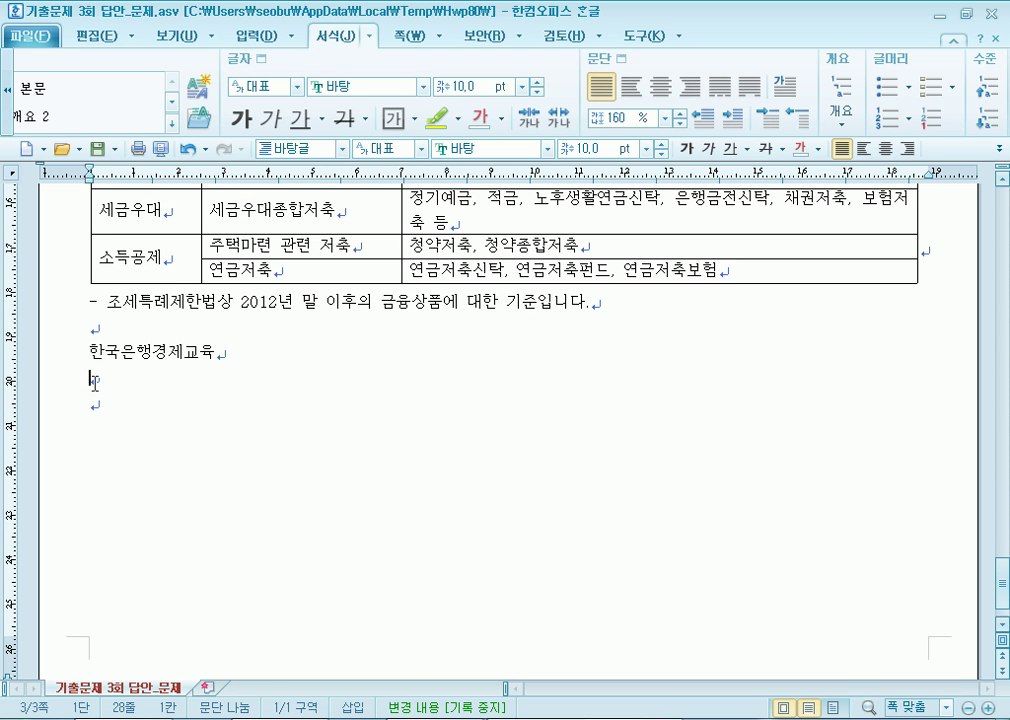
{"action": "key", "text": "Return"}
{"action": "key", "text": "Return"}
{"action": "key", "text": "Return"}
{"action": "key", "text": "Return"}
{"action": "key", "text": "Return"}
{"action": "left_click", "coordinate": [70, 352]}
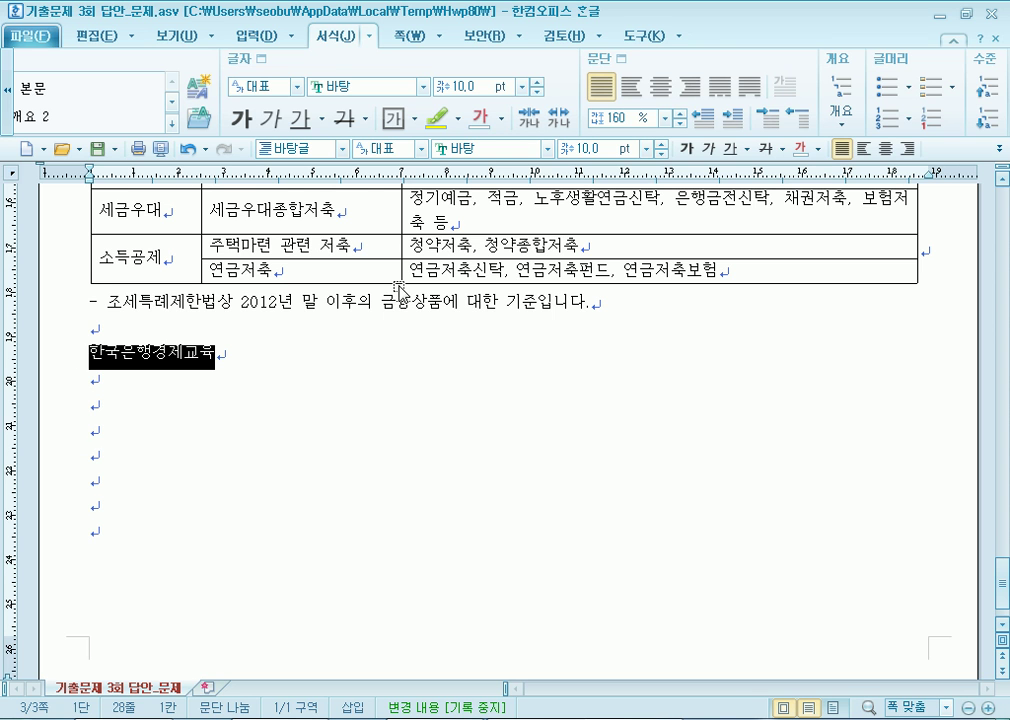
{"action": "left_click", "coordinate": [646, 148]}
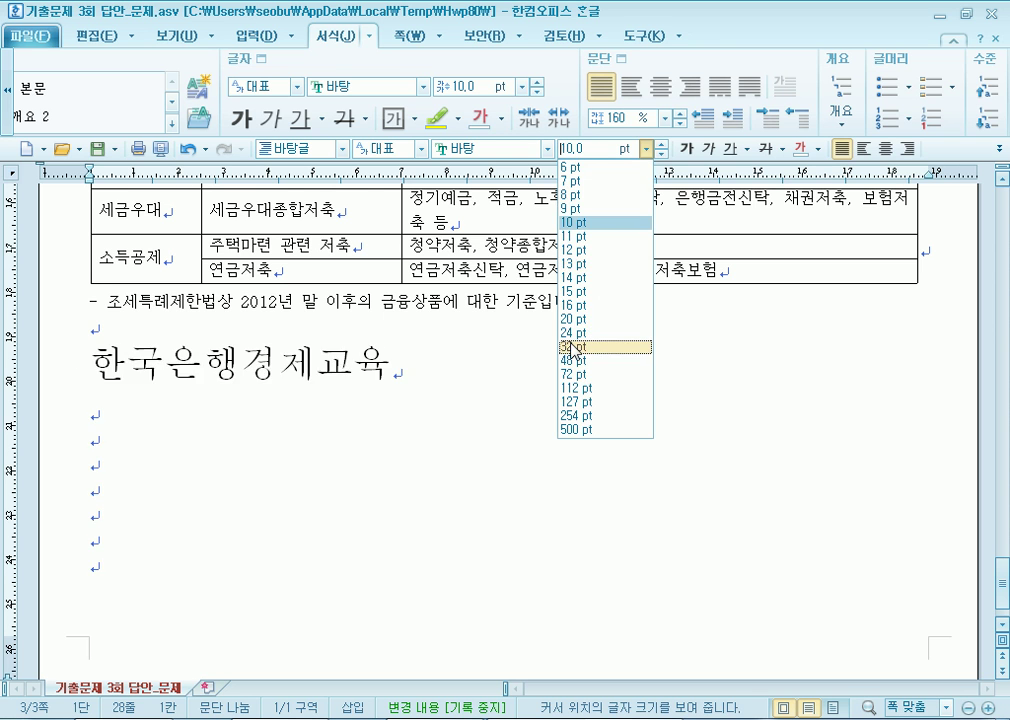
{"action": "left_click", "coordinate": [580, 333]}
{"action": "left_click", "coordinate": [180, 516]}
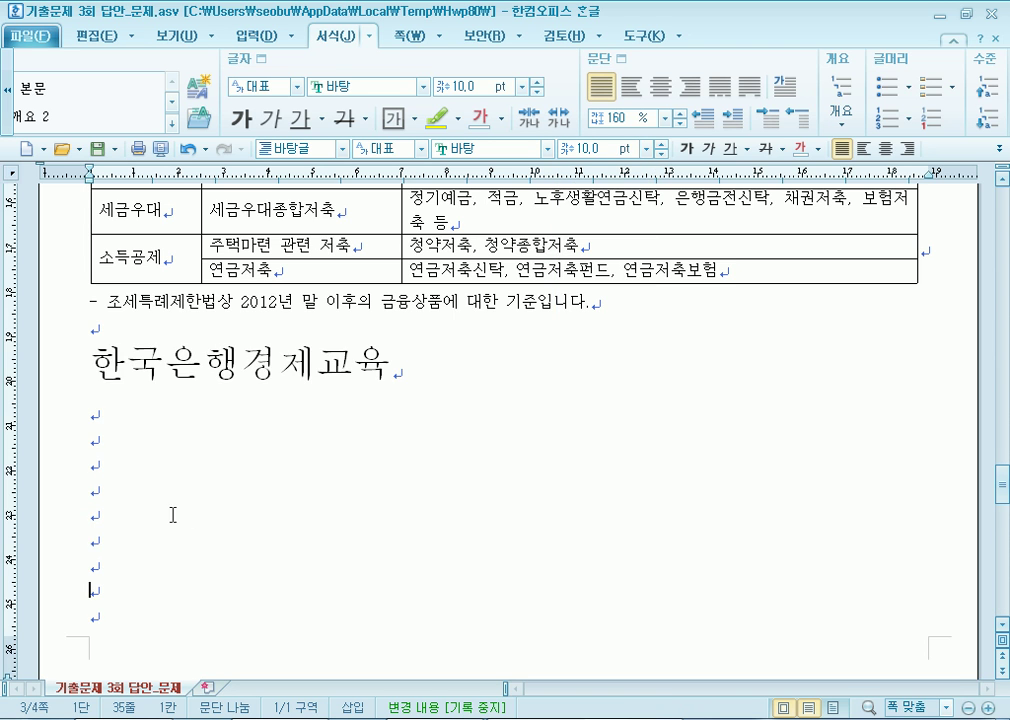
Delete the extra empty lines after the source line, removing the fourth page.
{"action": "scroll", "coordinate": [136, 495], "scroll_direction": "down", "scroll_amount": 3}
{"action": "left_click", "coordinate": [97, 565]}
{"action": "scroll", "coordinate": [97, 565], "scroll_direction": "down", "scroll_amount": 2}
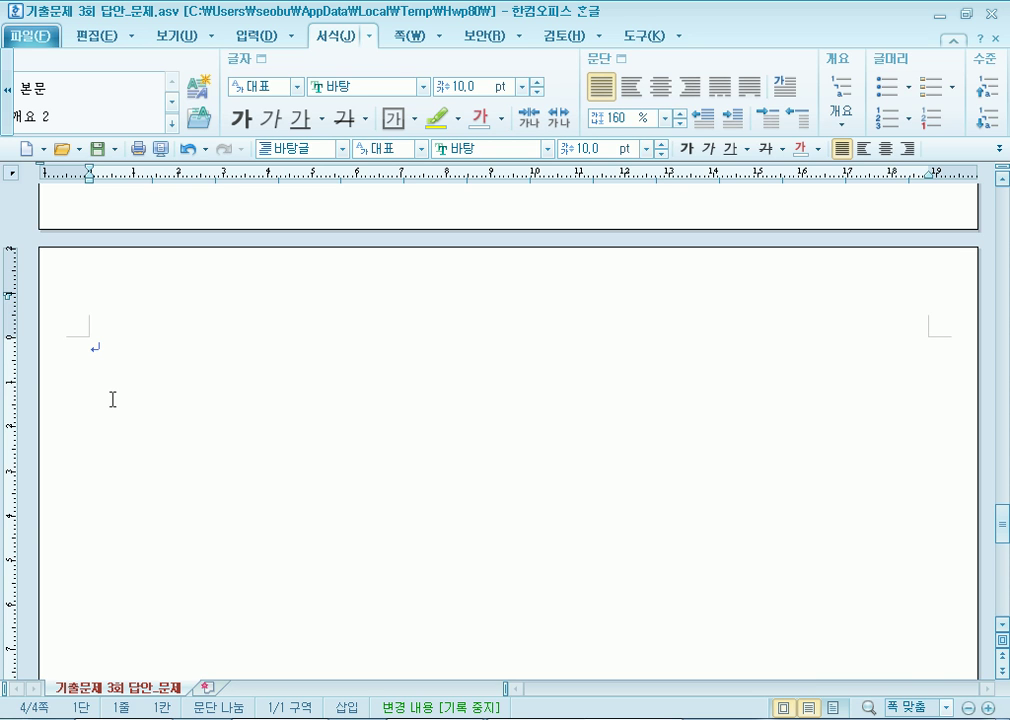
{"action": "scroll", "coordinate": [110, 390], "scroll_direction": "up", "scroll_amount": 3}
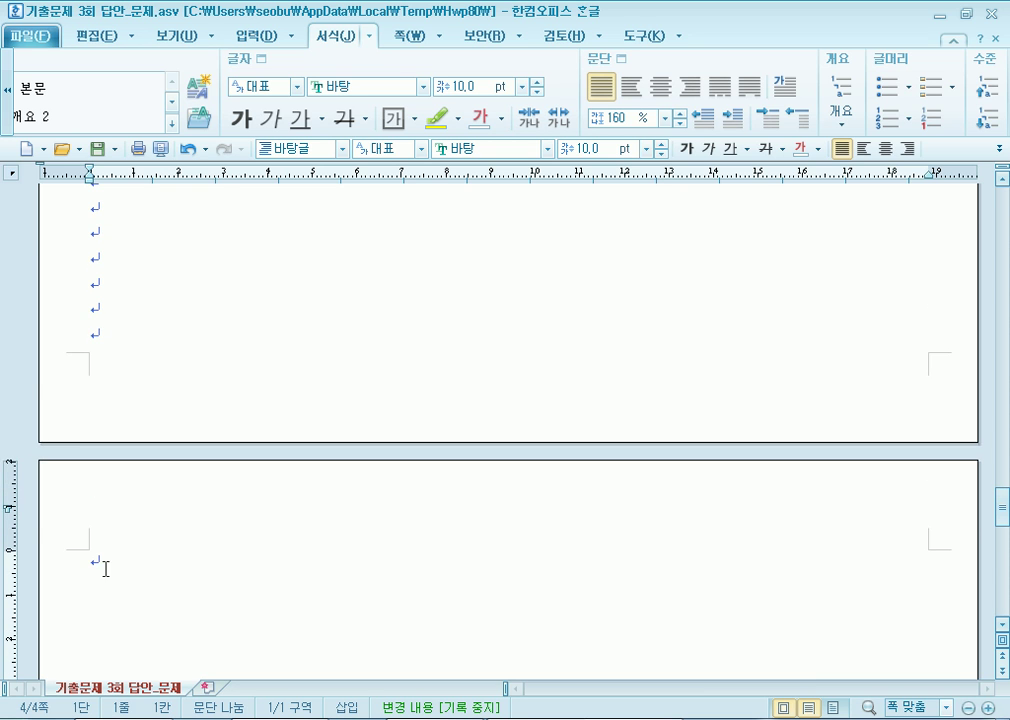
{"action": "scroll", "coordinate": [98, 312], "scroll_direction": "up", "scroll_amount": 1}
{"action": "scroll", "coordinate": [61, 524], "scroll_direction": "down", "scroll_amount": 4}
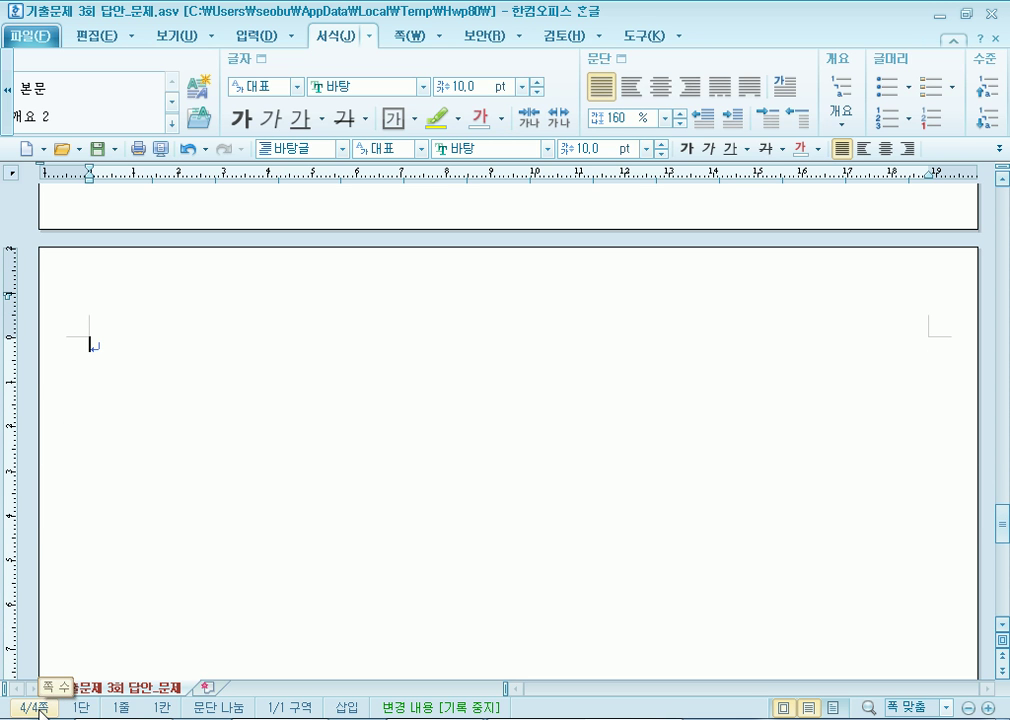
{"action": "scroll", "coordinate": [35, 710], "scroll_direction": "up", "scroll_amount": 2}
{"action": "scroll", "coordinate": [30, 706], "scroll_direction": "up", "scroll_amount": 10}
{"action": "scroll", "coordinate": [419, 454], "scroll_direction": "down", "scroll_amount": 2}
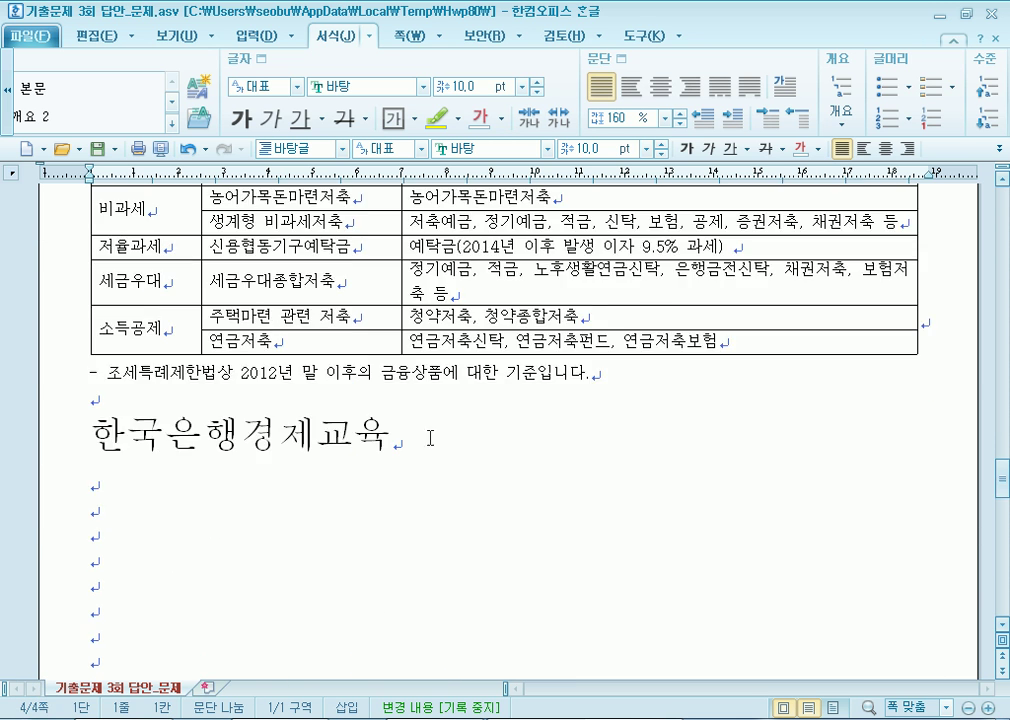
{"action": "left_click", "coordinate": [437, 444]}
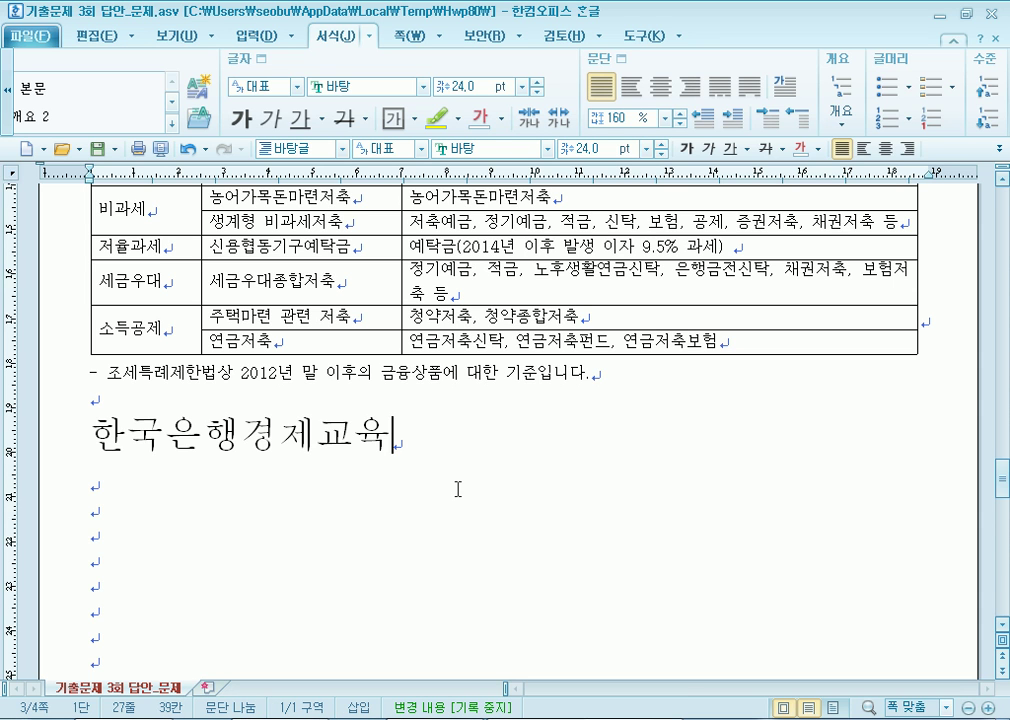
{"action": "left_click", "coordinate": [458, 485]}
{"action": "key", "text": "Delete"}
{"action": "key", "text": "Delete"}
{"action": "key", "text": "Delete"}
{"action": "key", "text": "Delete"}
{"action": "key", "text": "Delete"}
{"action": "key", "text": "Delete"}
{"action": "key", "text": "Delete"}
{"action": "key", "text": "Delete"}
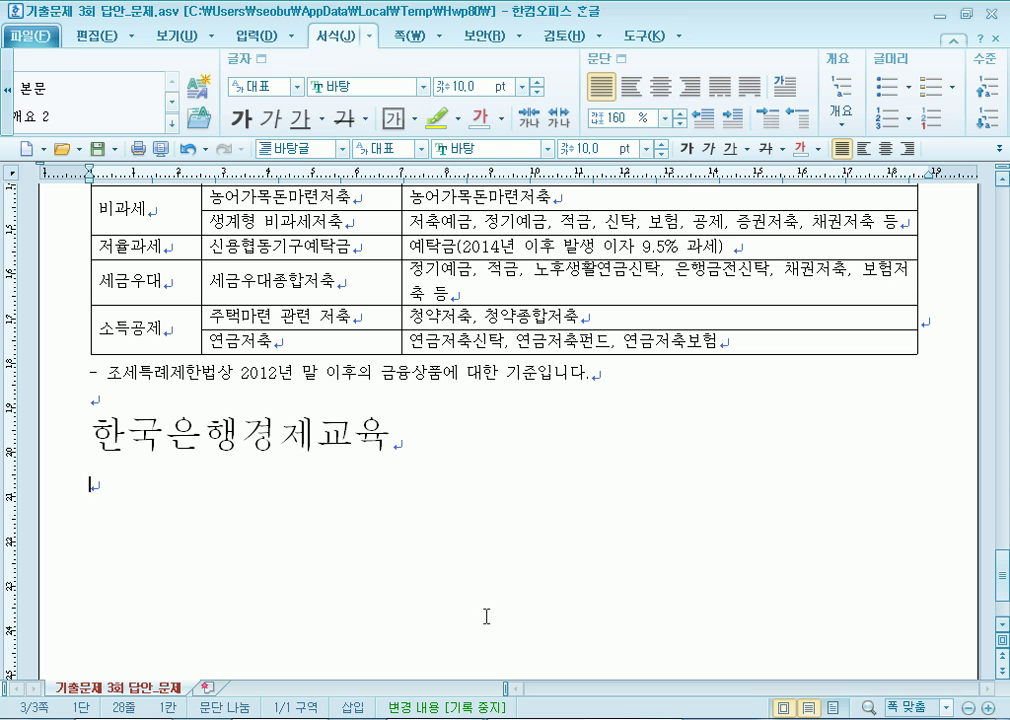
Turn off 문단 부호 in the 보기 tab to preview the page, then turn it back on.
{"action": "left_click", "coordinate": [178, 35]}
{"action": "left_click", "coordinate": [337, 81]}
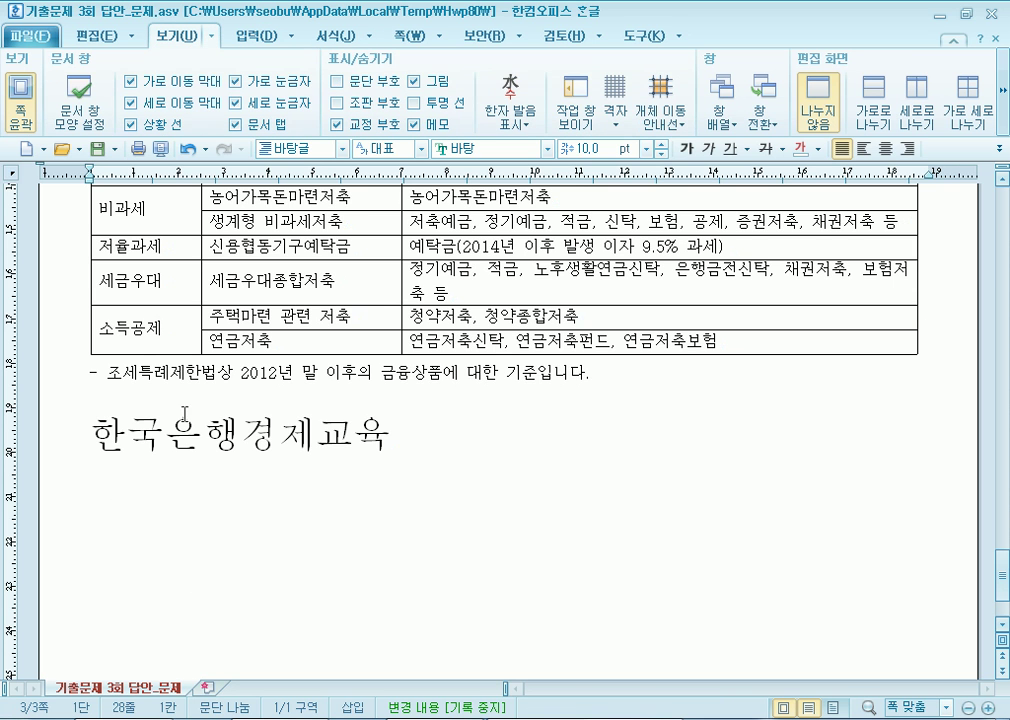
{"action": "left_click", "coordinate": [118, 402]}
{"action": "left_click", "coordinate": [337, 81]}
{"action": "left_click", "coordinate": [105, 489]}
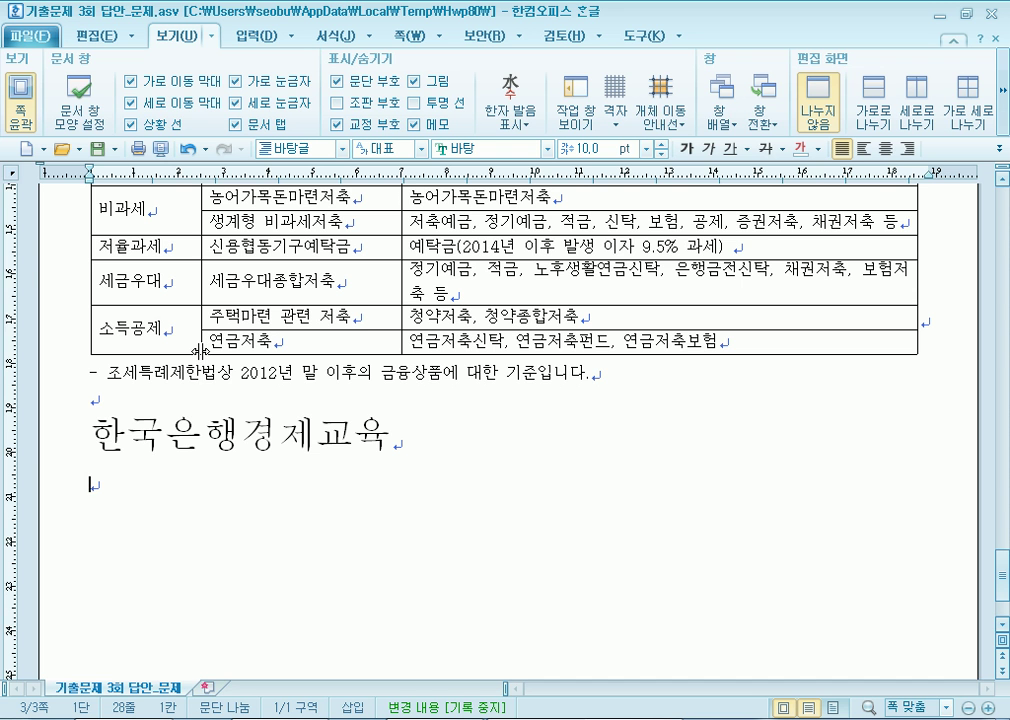
Scroll up through page 3 until the 2010–2013 savings bar chart is visible.
{"action": "scroll", "coordinate": [198, 350], "scroll_direction": "up", "scroll_amount": 2}
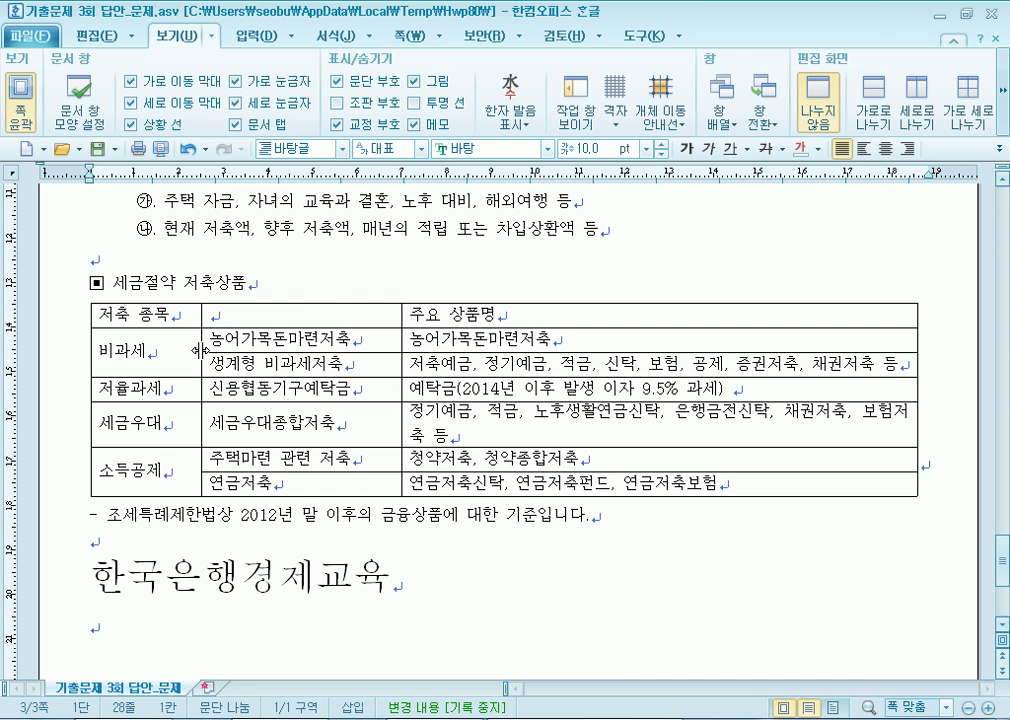
{"action": "scroll", "coordinate": [198, 350], "scroll_direction": "up", "scroll_amount": 6}
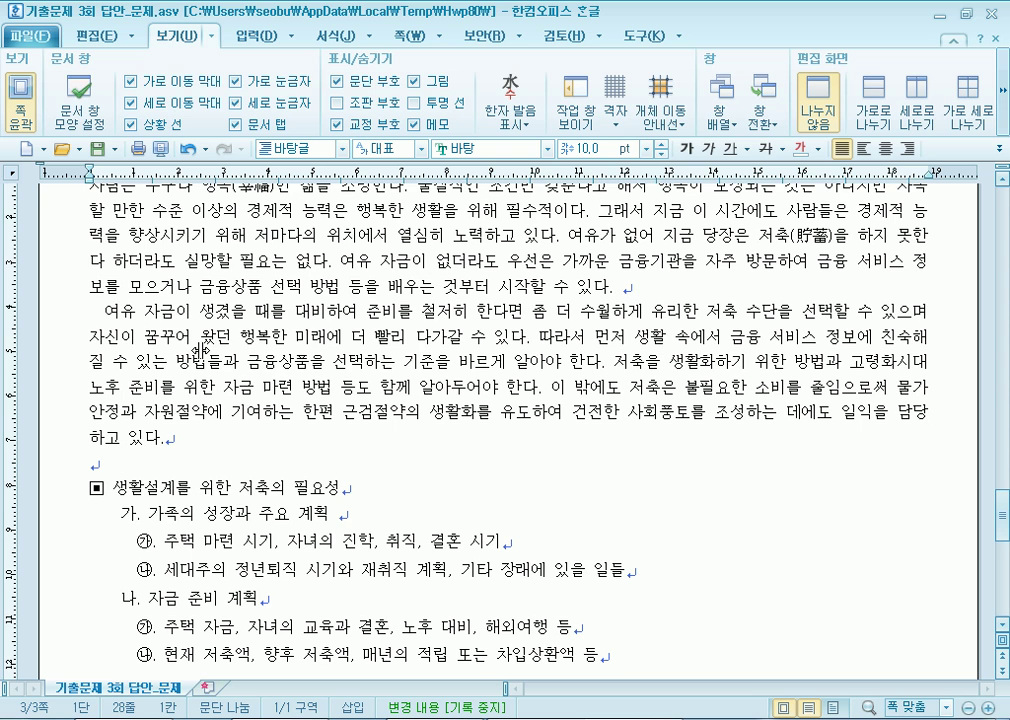
{"action": "scroll", "coordinate": [203, 350], "scroll_direction": "up", "scroll_amount": 15}
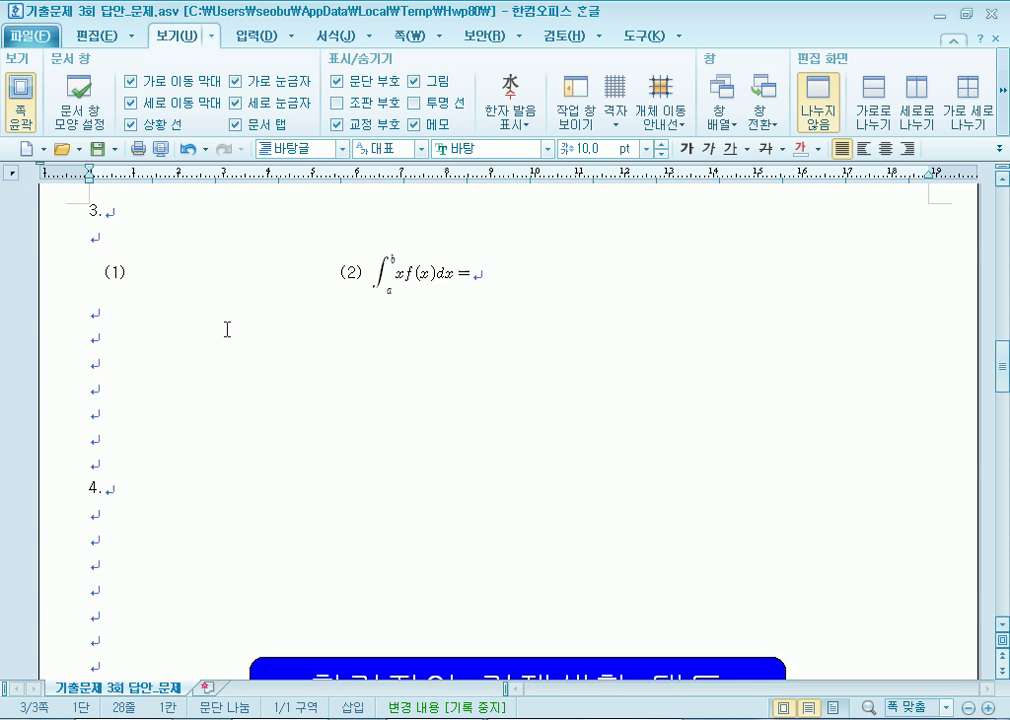
{"action": "scroll", "coordinate": [220, 287], "scroll_direction": "up", "scroll_amount": 2}
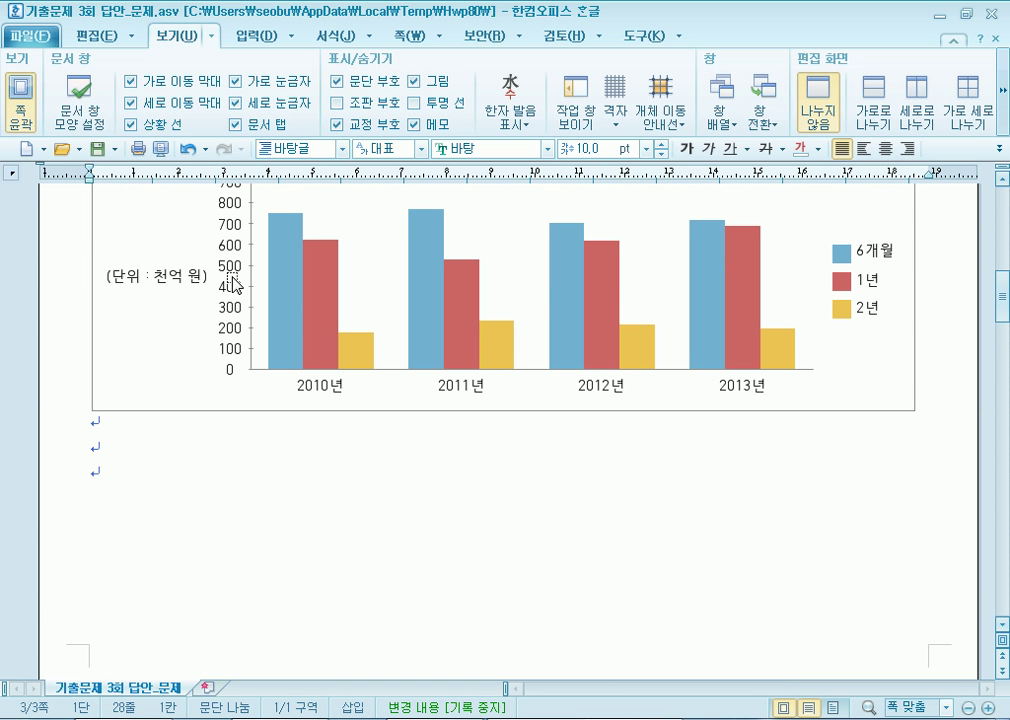